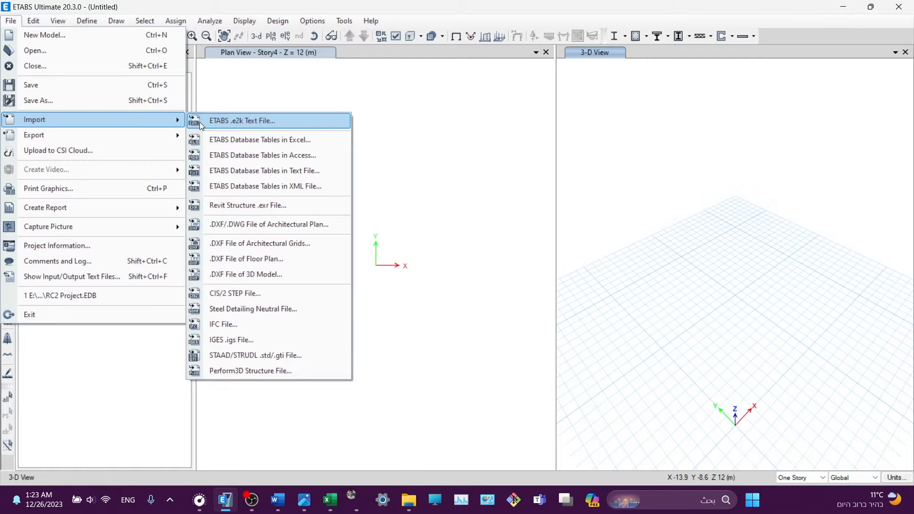
# - Browse the File > Export, Edit and View menus, ending with the Define menu shown
pyautogui.moveTo(71, 136)
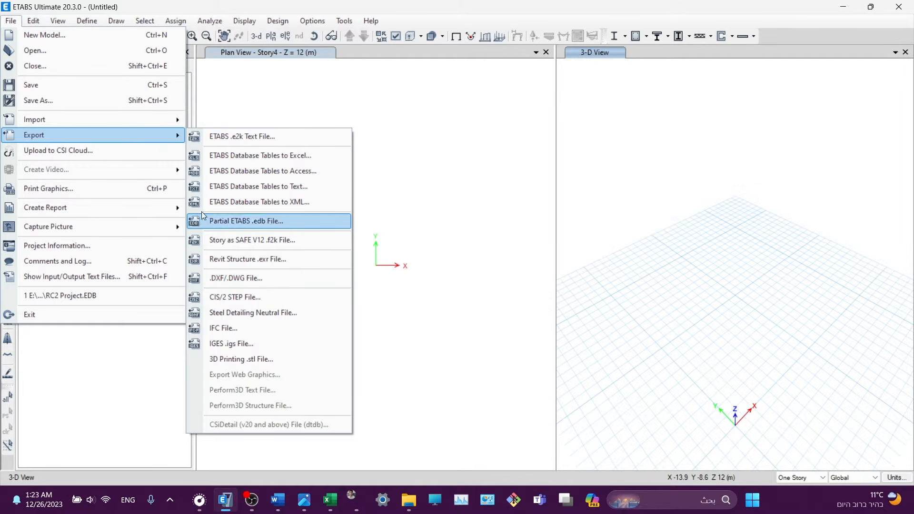
pyautogui.click(33, 21)
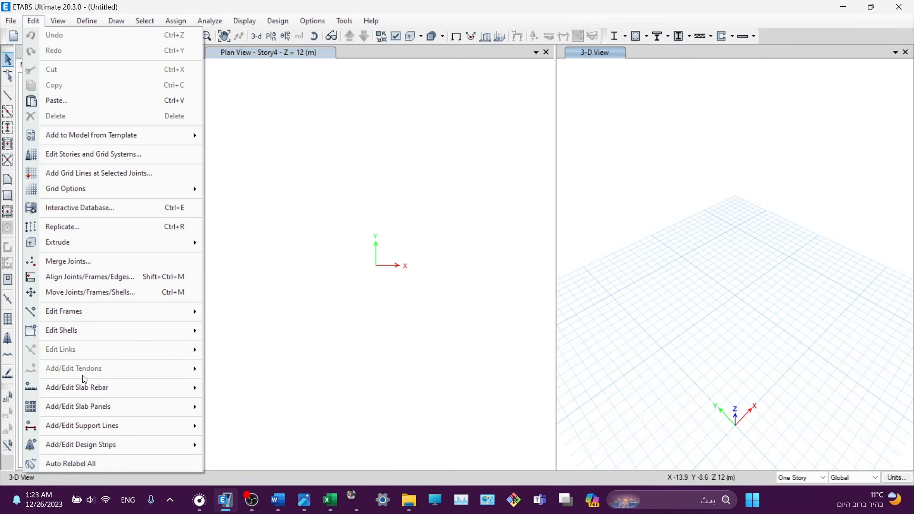
pyautogui.moveTo(71, 319)
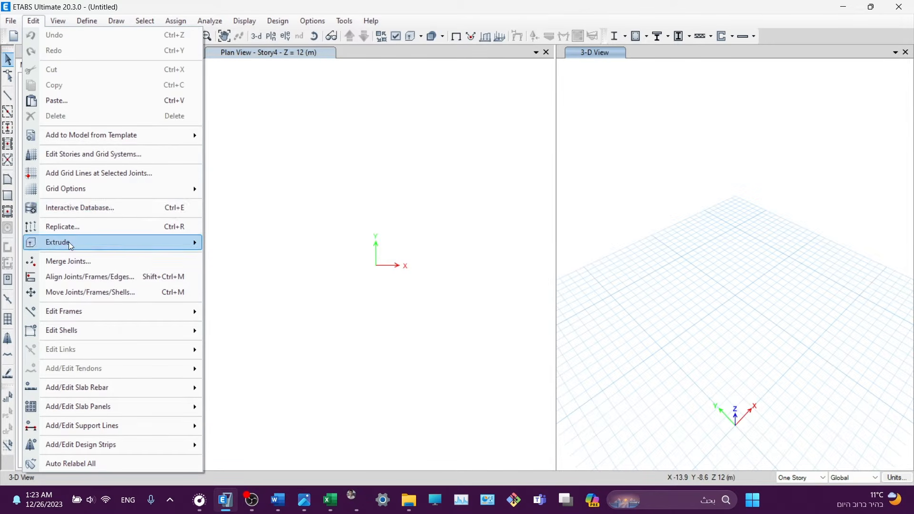
pyautogui.moveTo(174, 243)
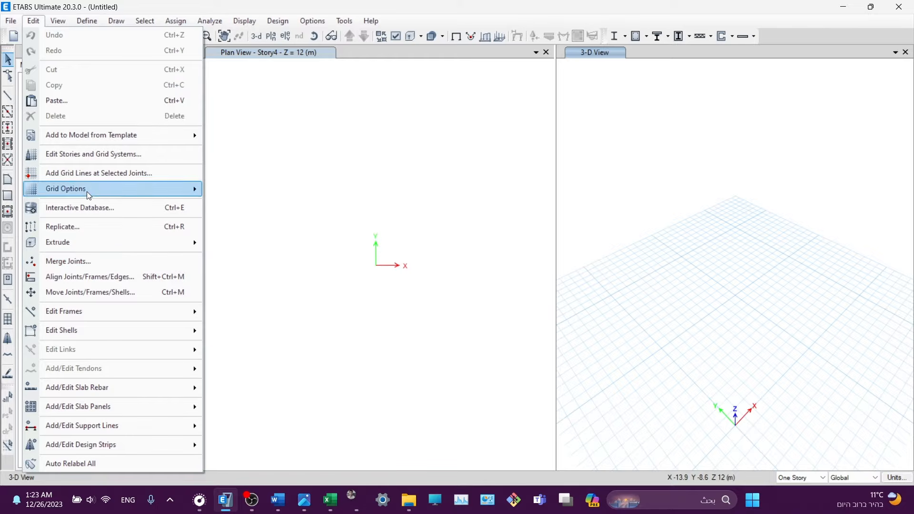
pyautogui.moveTo(57, 23)
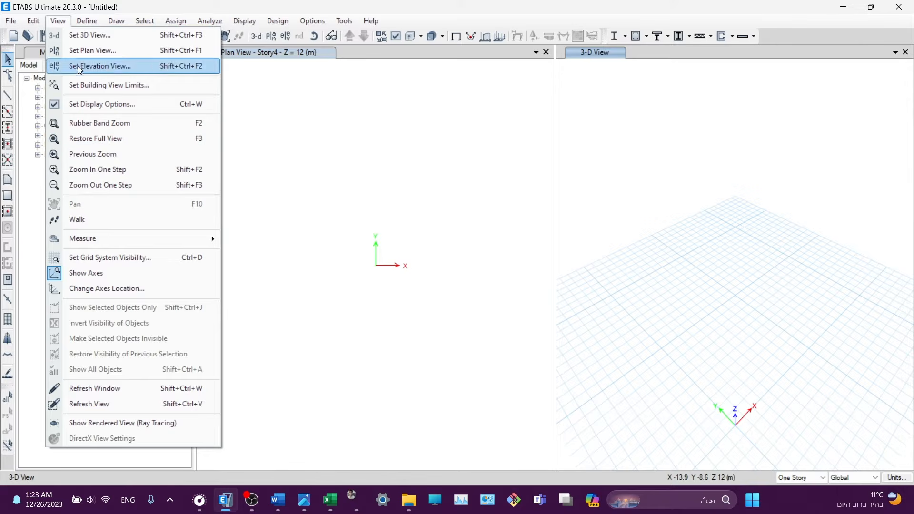
pyautogui.click(84, 22)
pyautogui.click(83, 22)
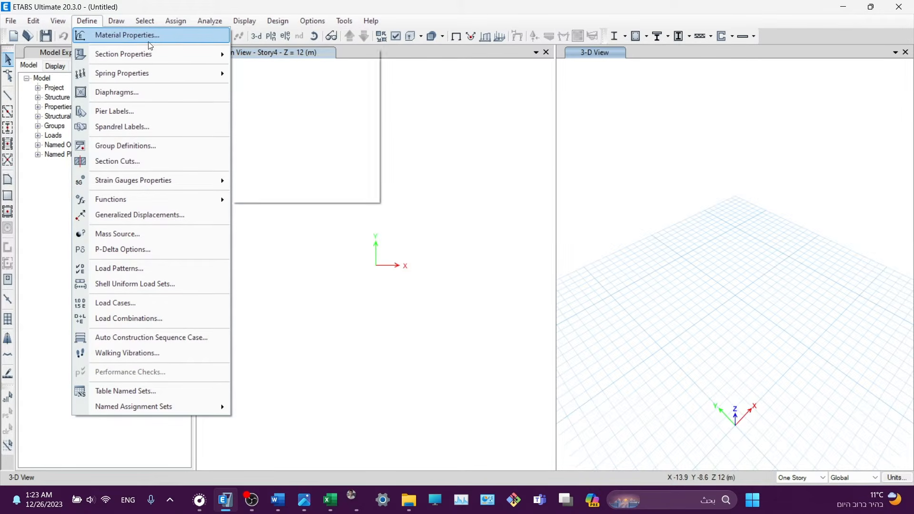
pyautogui.moveTo(157, 55)
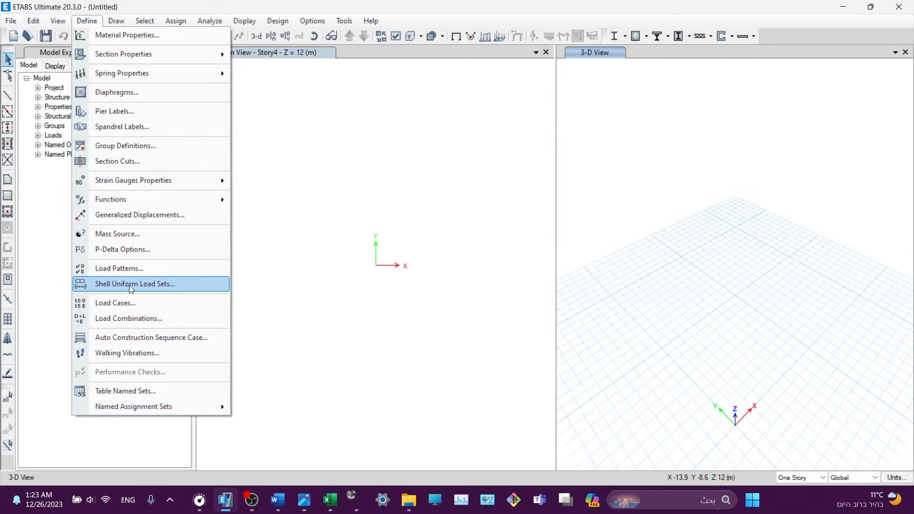
# - Inspect the Dead and Live load patterns and their type list, closing without changes
pyautogui.click(119, 270)
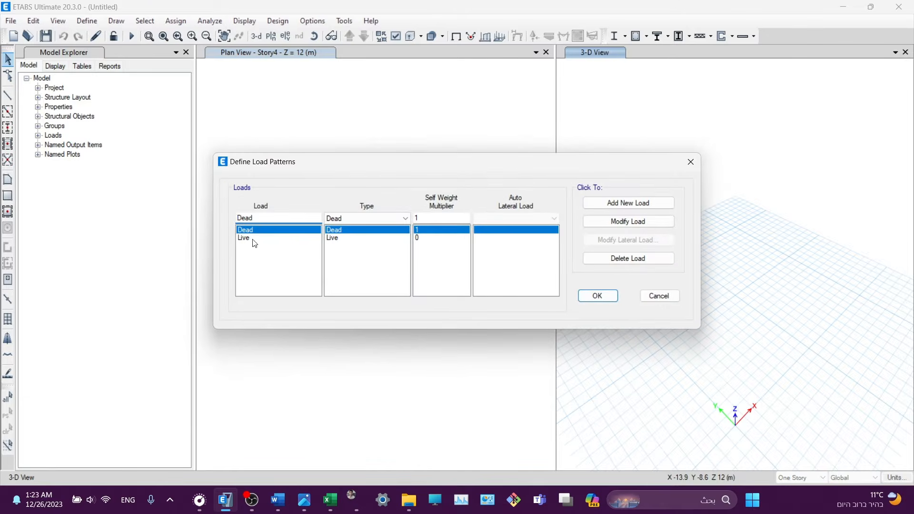
pyautogui.click(376, 220)
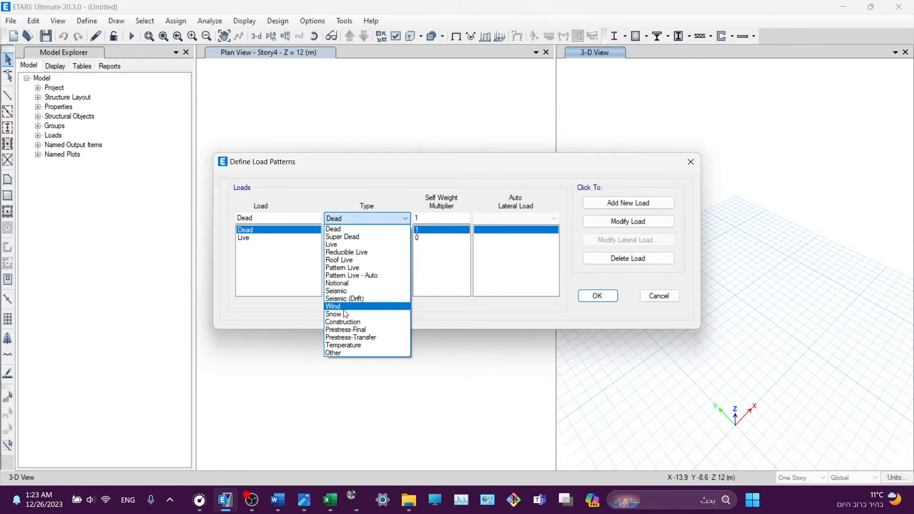
pyautogui.click(457, 179)
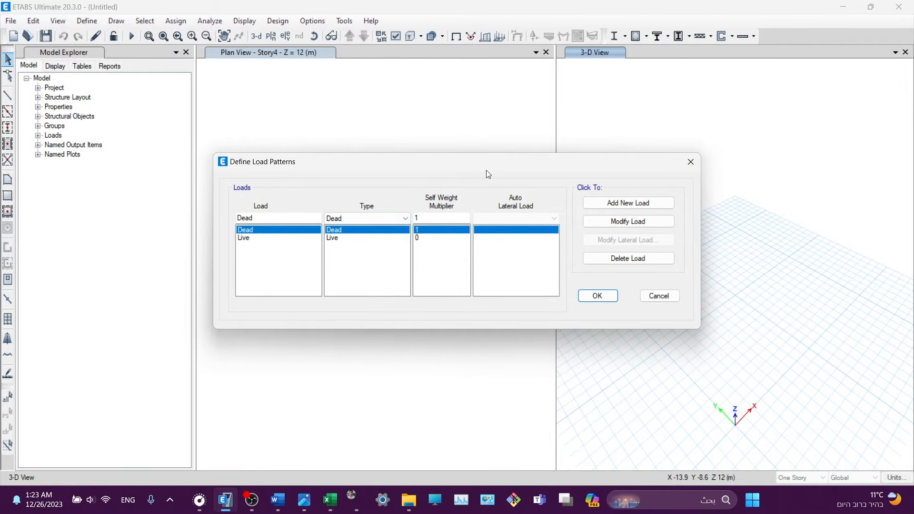
pyautogui.click(691, 162)
# - Browse the Define and Draw menus, and view then close Select by Object Type
pyautogui.click(87, 21)
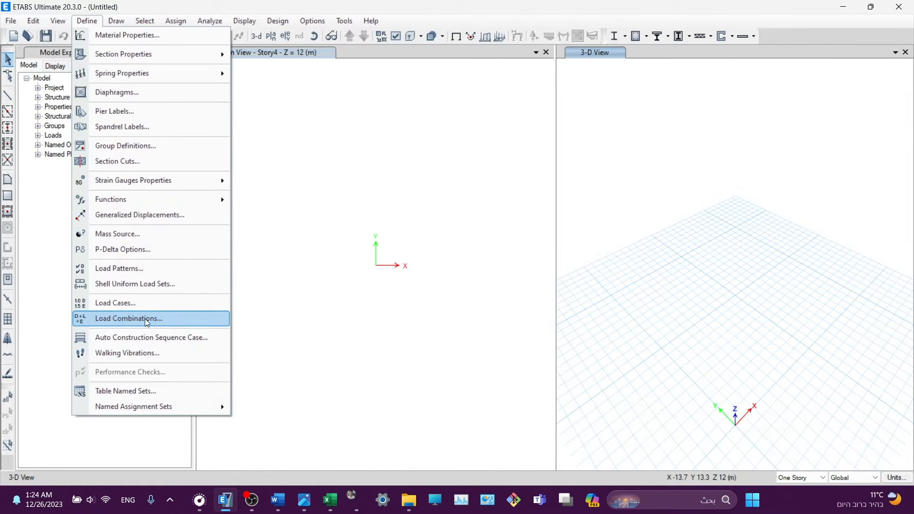
pyautogui.click(117, 21)
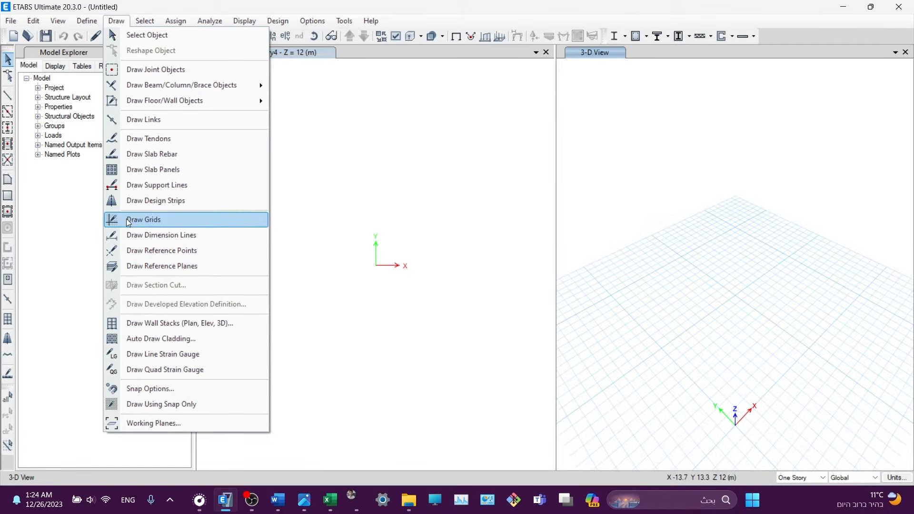
pyautogui.click(145, 21)
pyautogui.click(145, 21)
pyautogui.moveTo(163, 34)
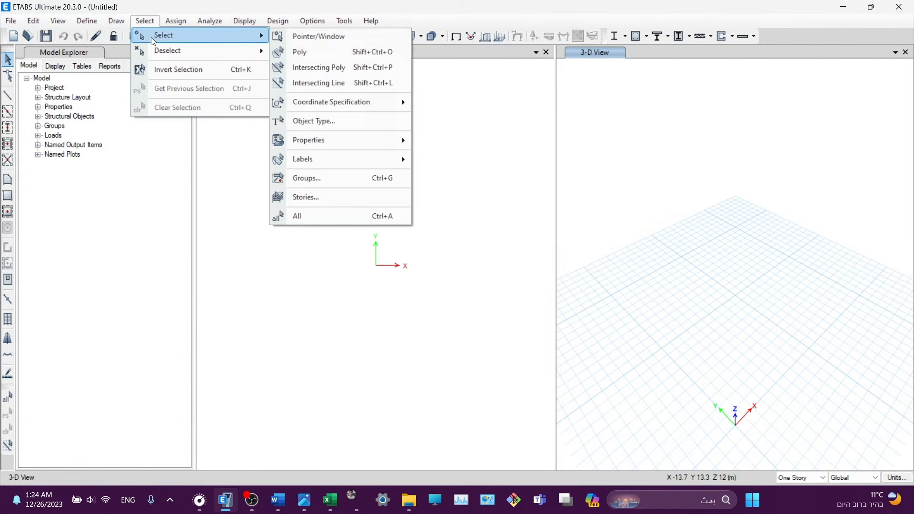
pyautogui.click(292, 122)
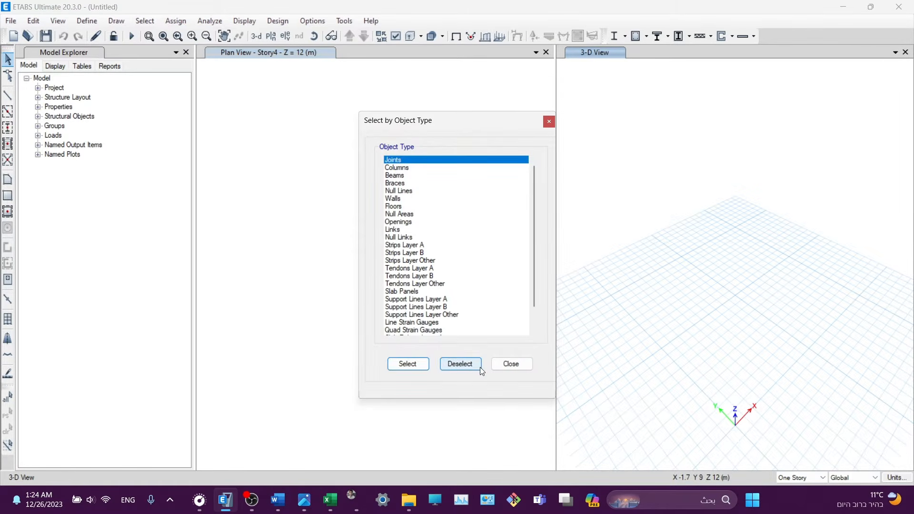
pyautogui.click(504, 365)
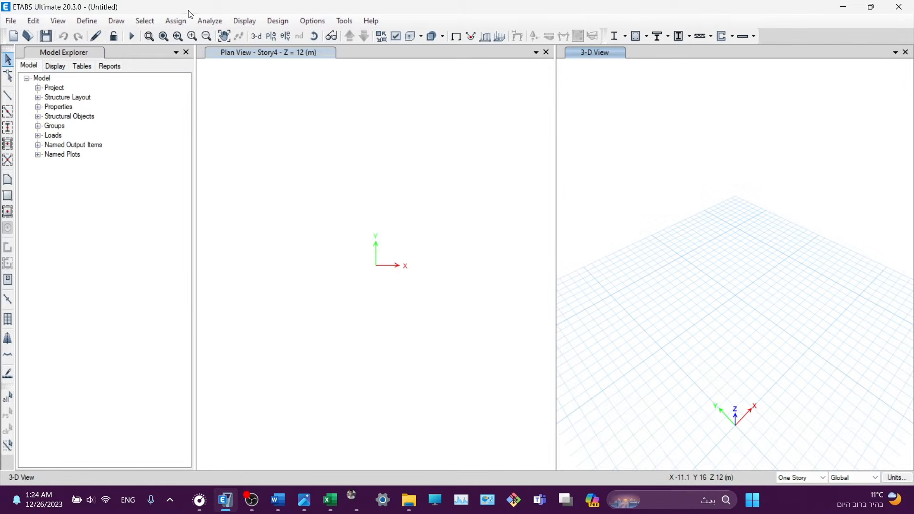
# - Browse the Assign menu and its submenus, ending on the Analyze menu
pyautogui.click(181, 20)
pyautogui.moveTo(188, 37)
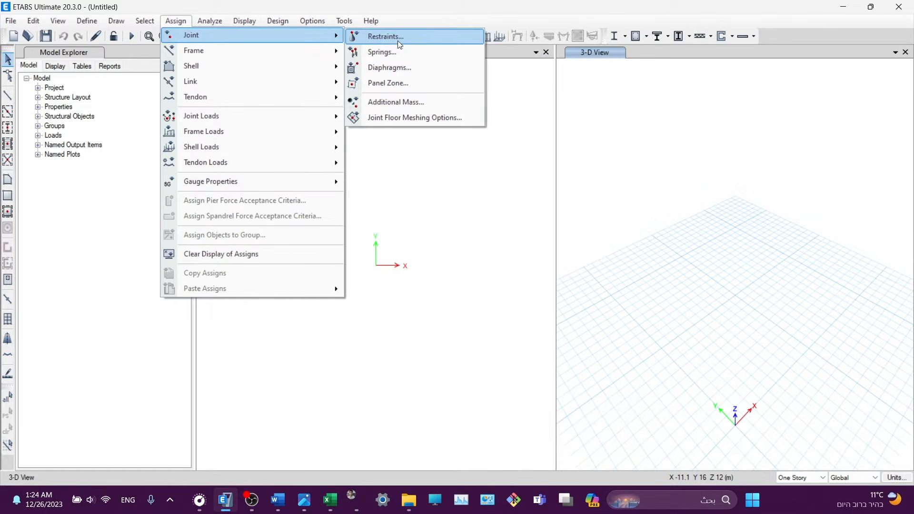
pyautogui.moveTo(241, 51)
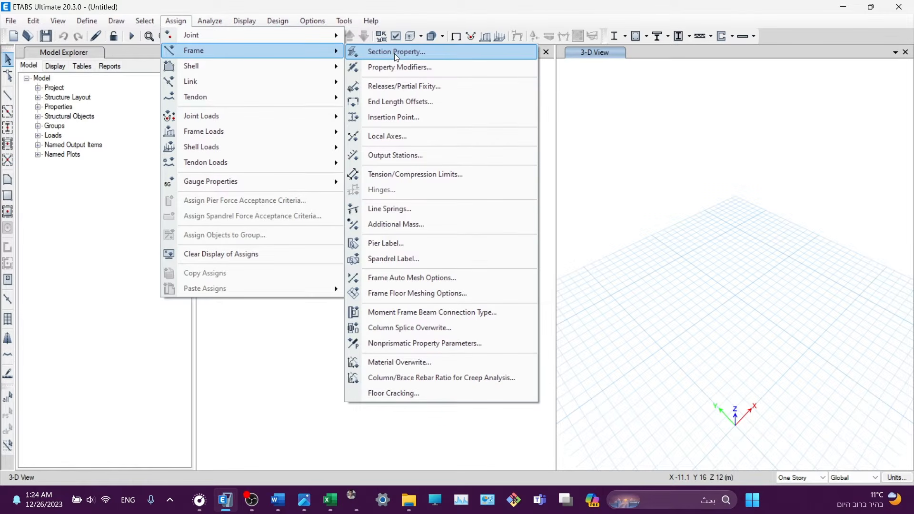
pyautogui.moveTo(210, 123)
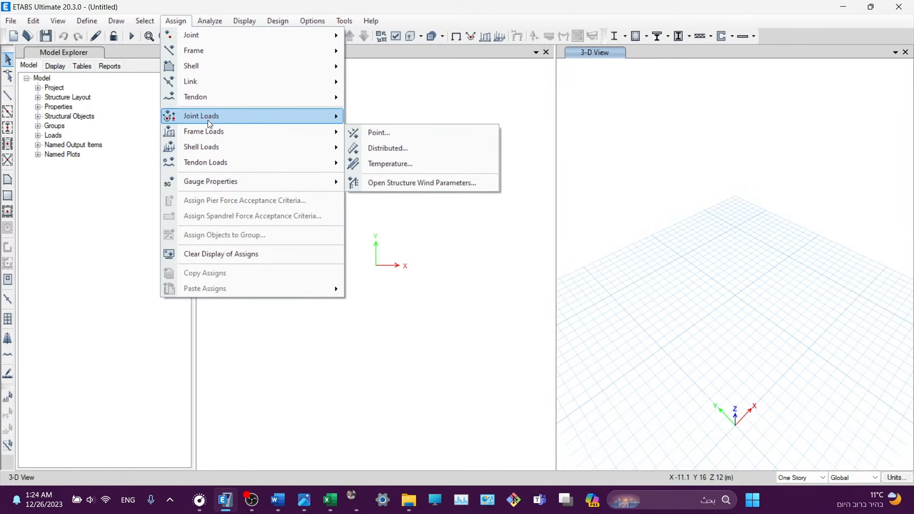
pyautogui.moveTo(205, 24)
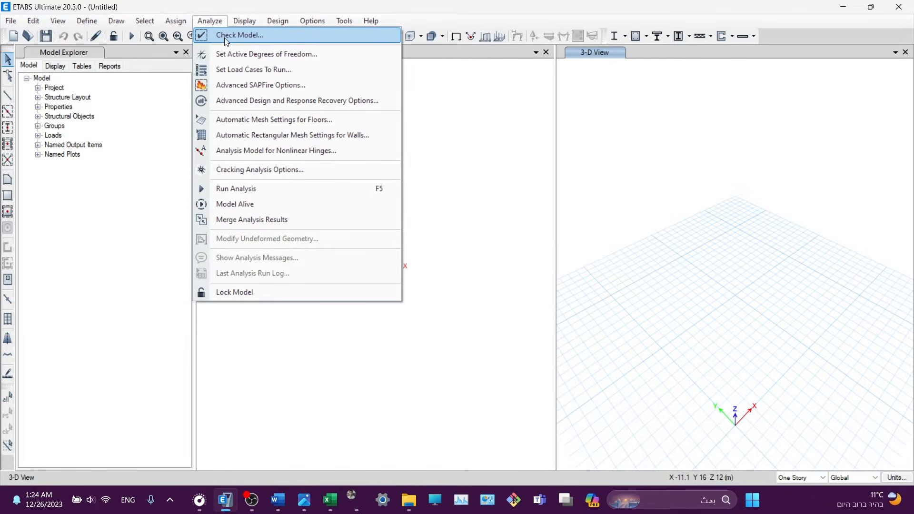
# - Change the automatic floor mesh maximum size from 1.25 m to 0.25 m
pyautogui.click(234, 119)
pyautogui.doubleClick(482, 236)
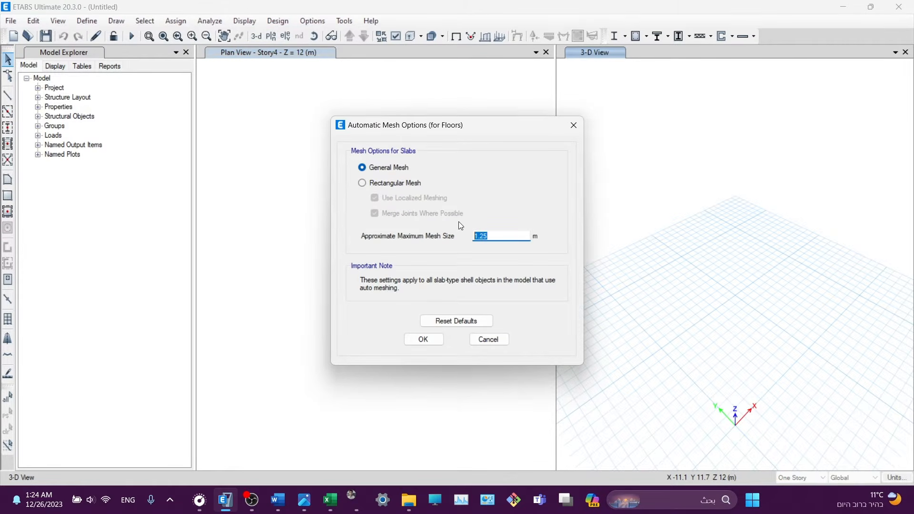
pyautogui.write('0.25')
pyautogui.click(426, 340)
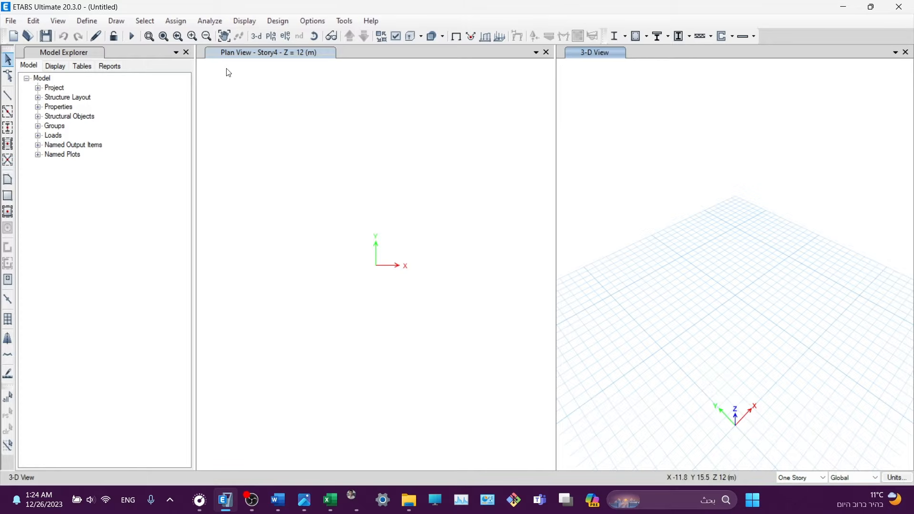
# - Browse the Analyze, Display and Design menus, ending on the Options menu
pyautogui.click(209, 20)
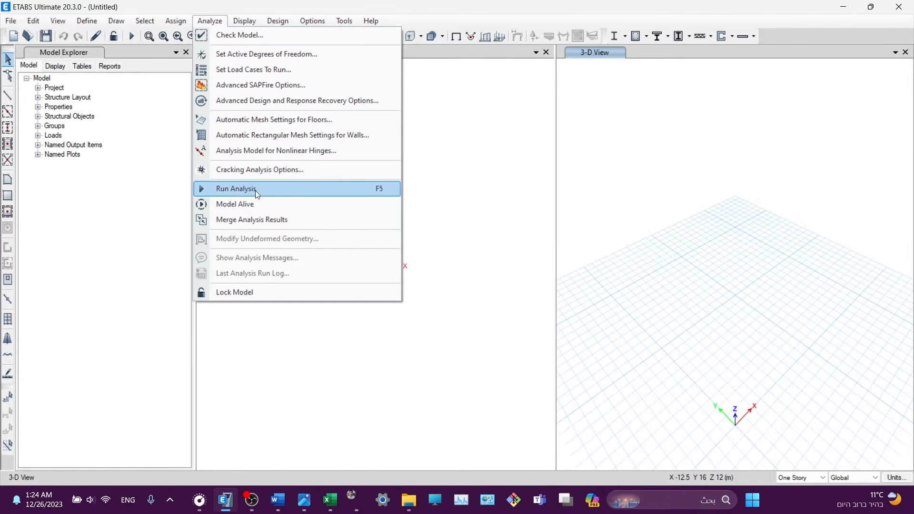
pyautogui.moveTo(244, 21)
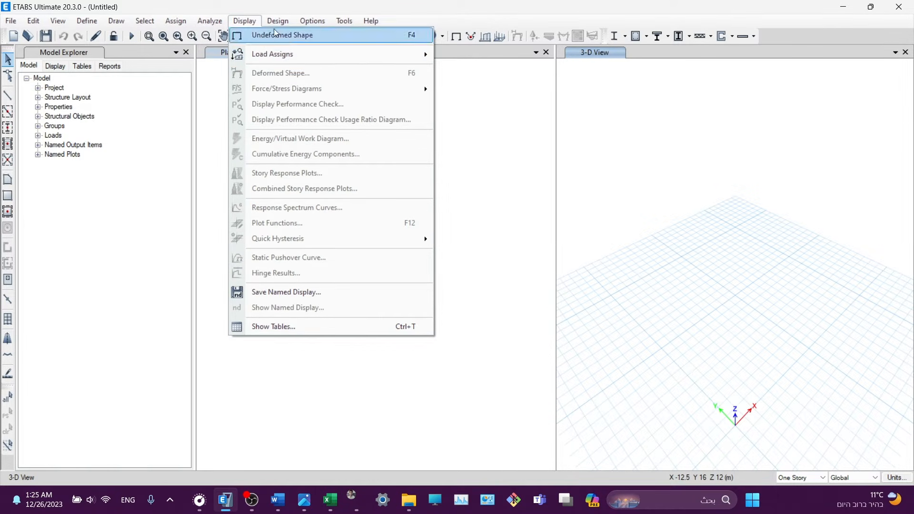
pyautogui.moveTo(273, 24)
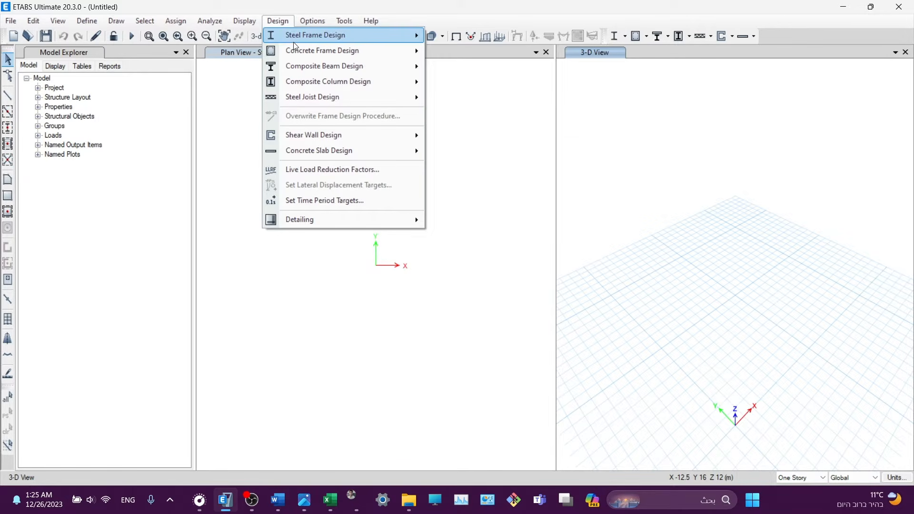
pyautogui.moveTo(300, 49)
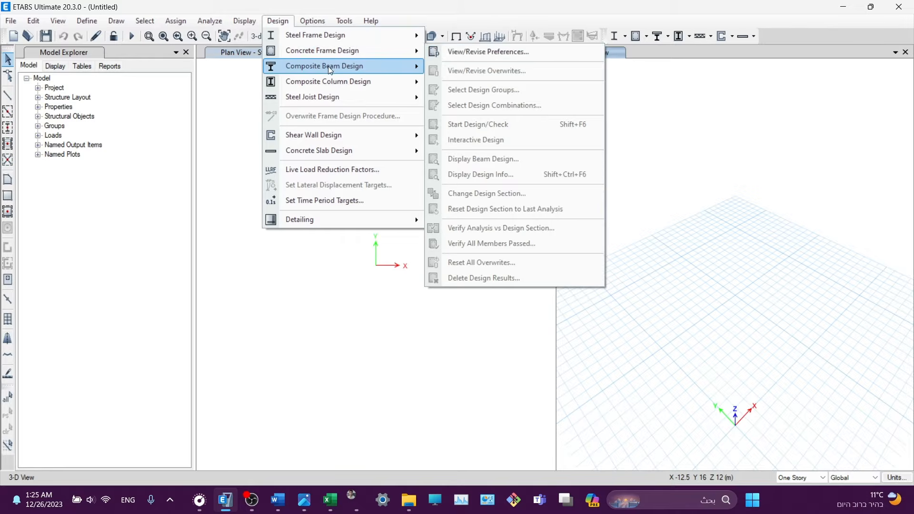
pyautogui.moveTo(319, 35)
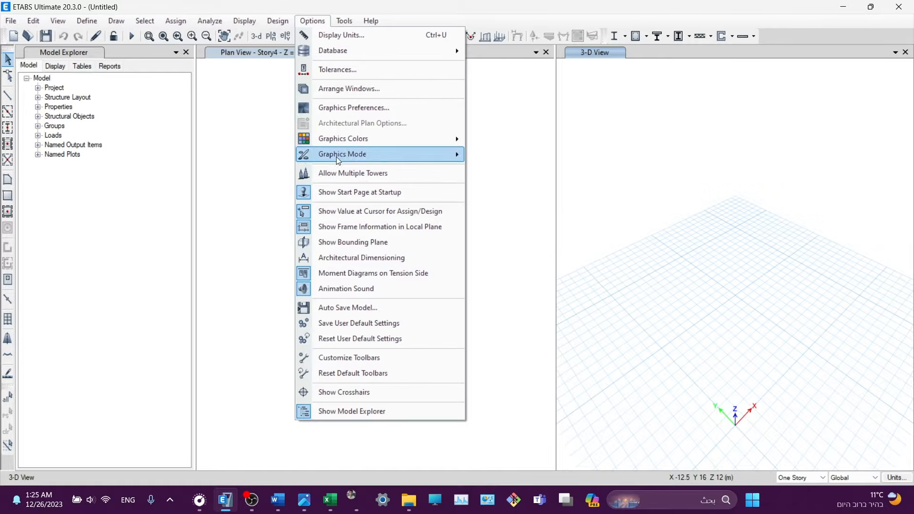
pyautogui.moveTo(334, 141)
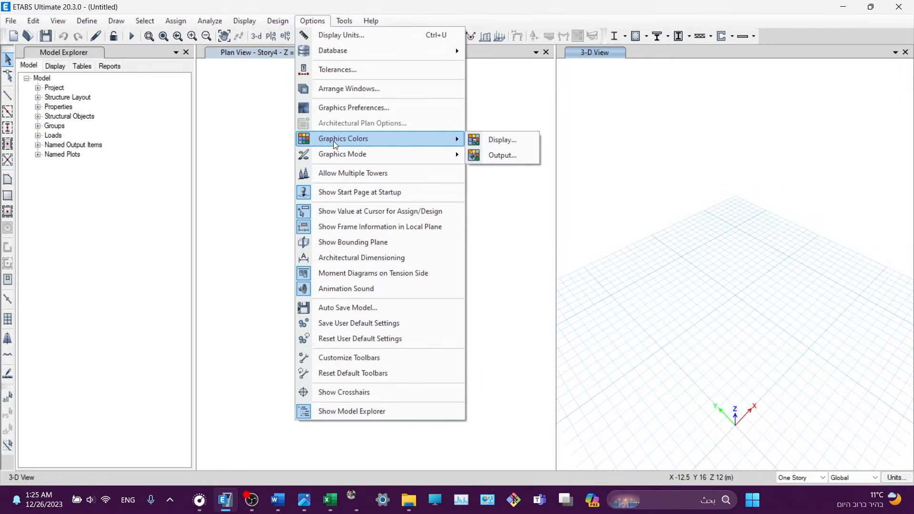
pyautogui.click(343, 108)
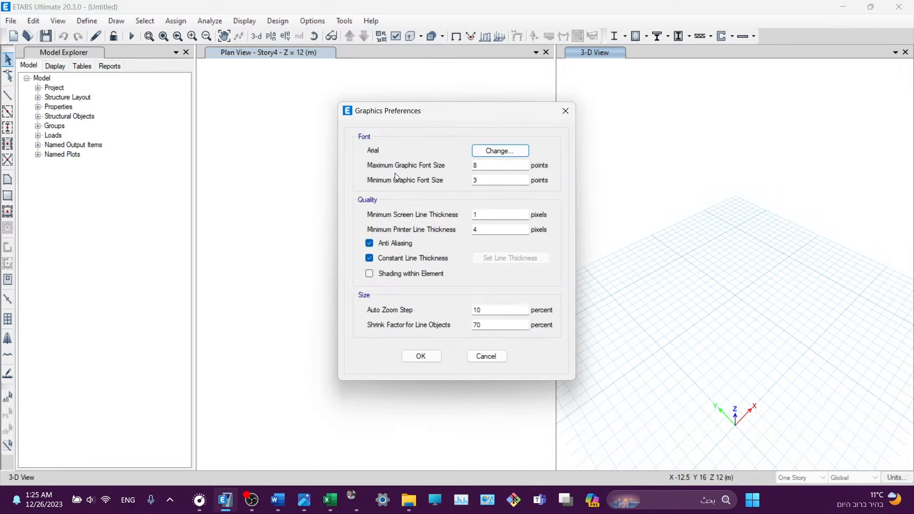
pyautogui.click(566, 111)
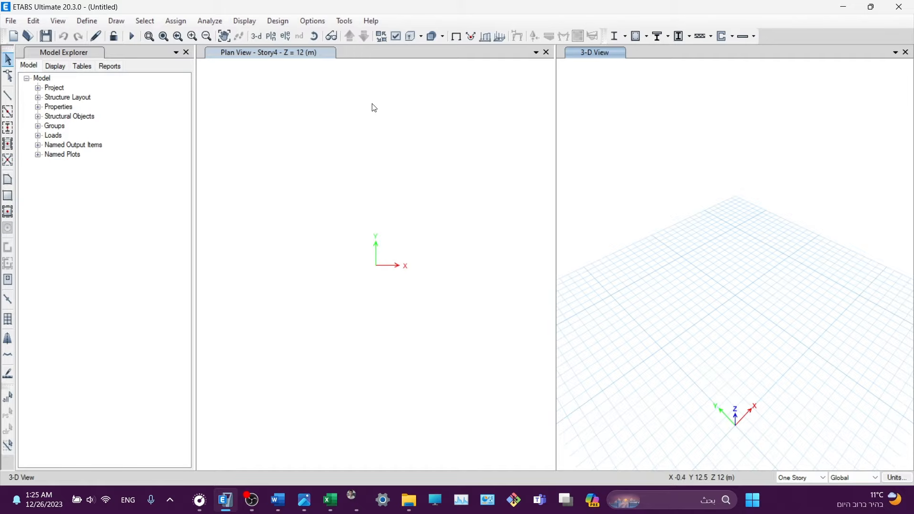
pyautogui.click(73, 55)
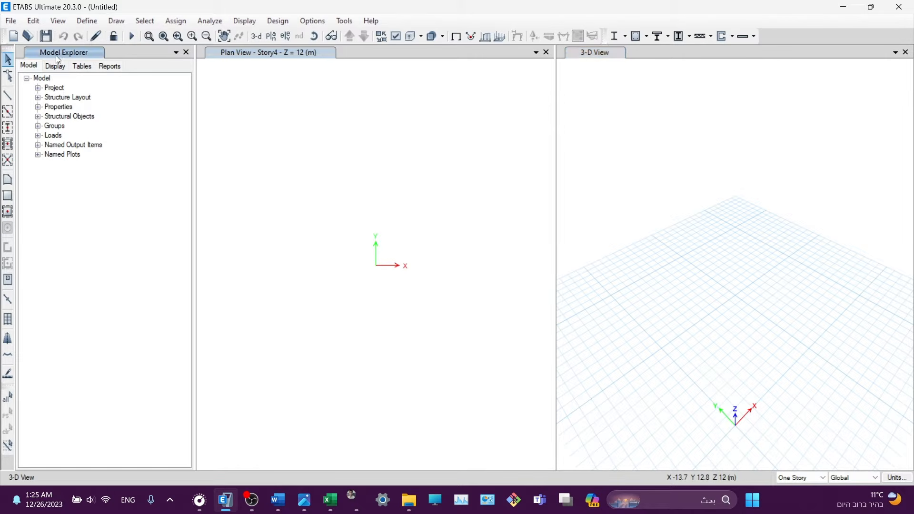
pyautogui.click(38, 88)
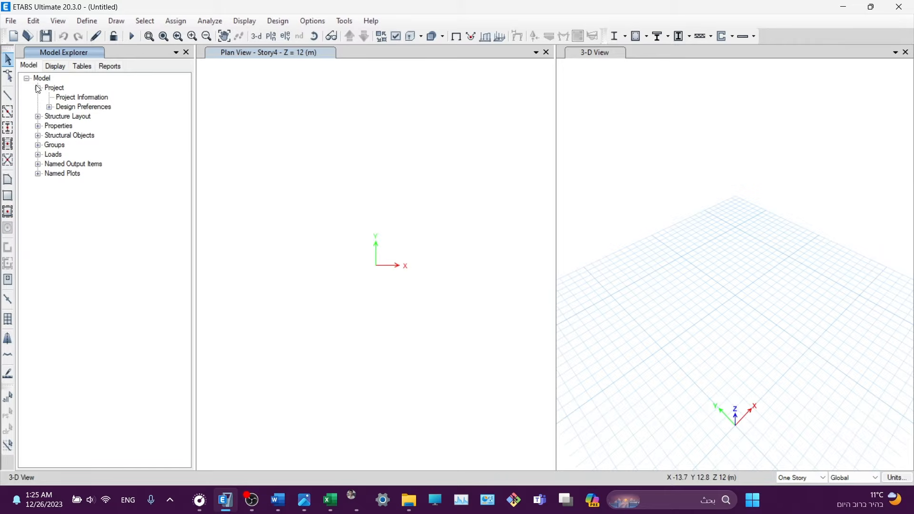
pyautogui.click(38, 89)
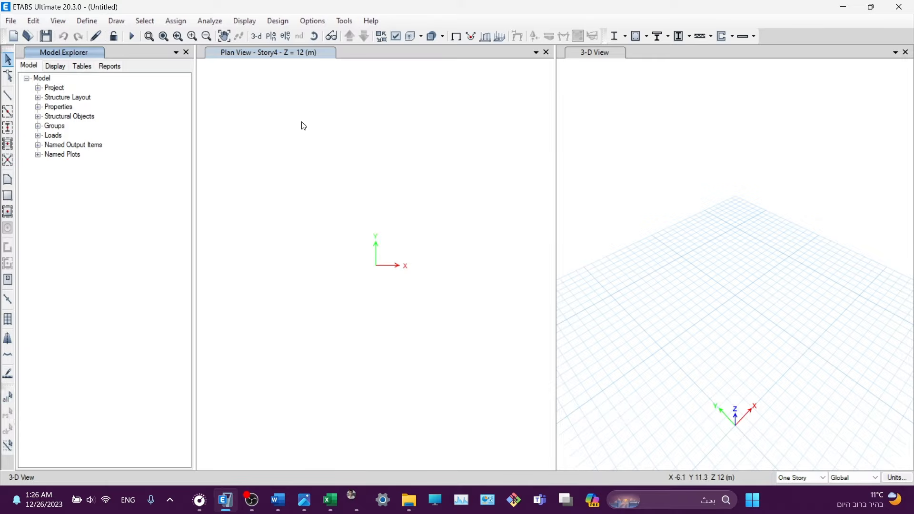
# - Switch the left window to 3-D and set the right window to the Story1 plan (Z = 3 m)
pyautogui.click(253, 54)
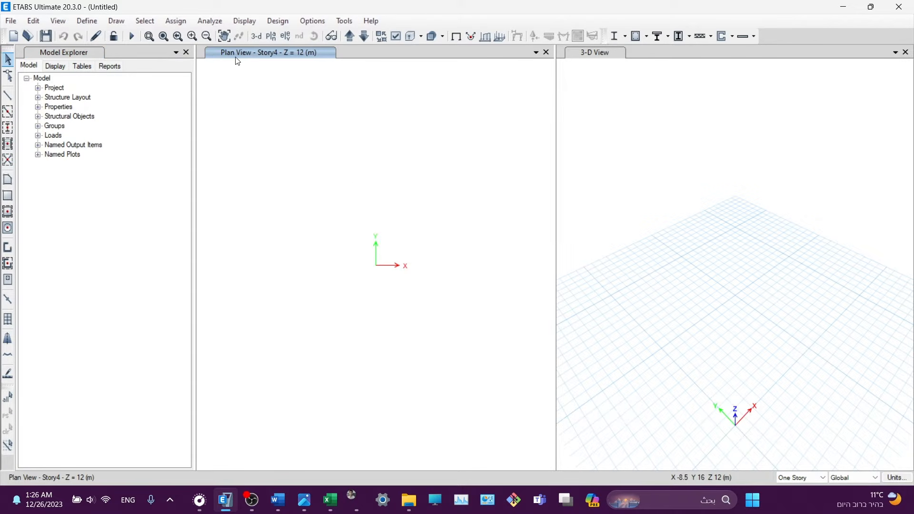
pyautogui.click(257, 40)
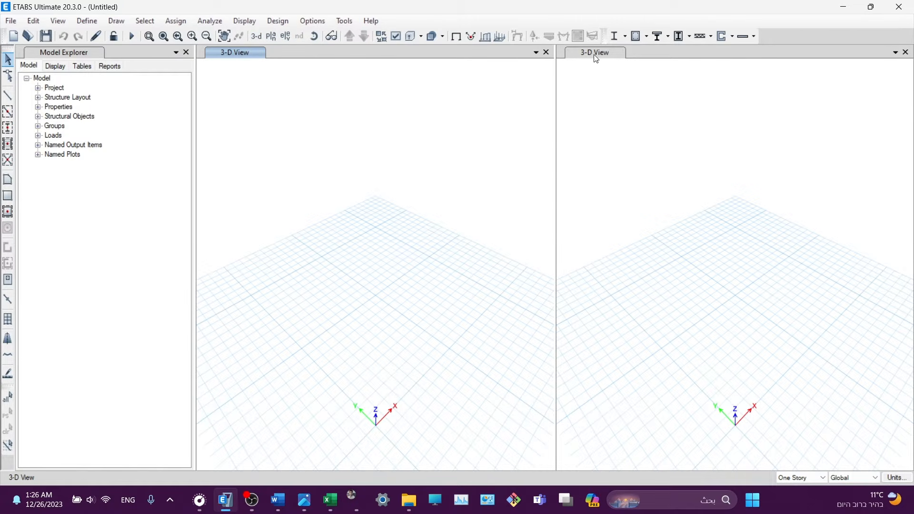
pyautogui.click(597, 55)
pyautogui.click(272, 38)
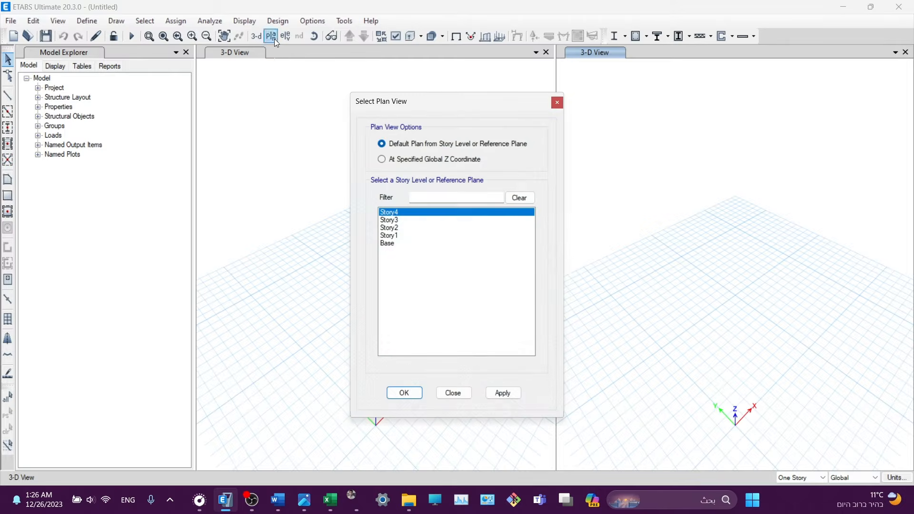
pyautogui.click(398, 236)
pyautogui.click(501, 394)
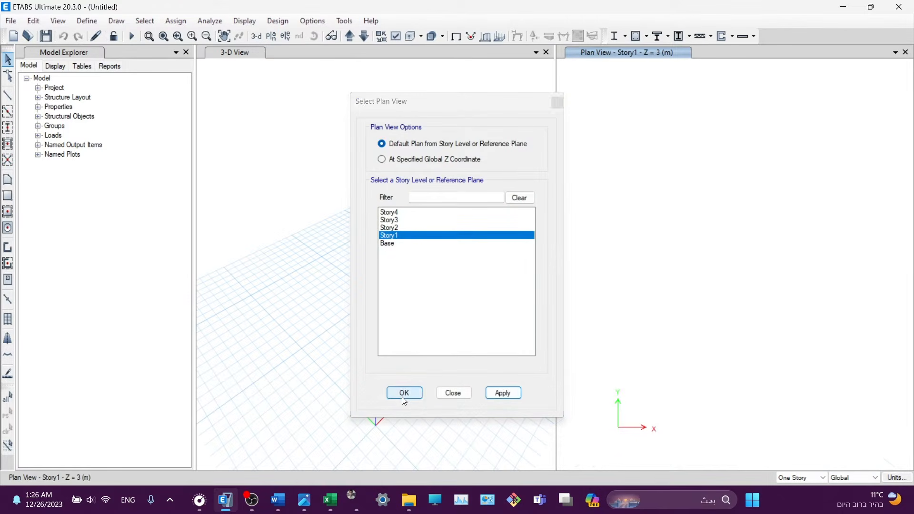
pyautogui.click(403, 396)
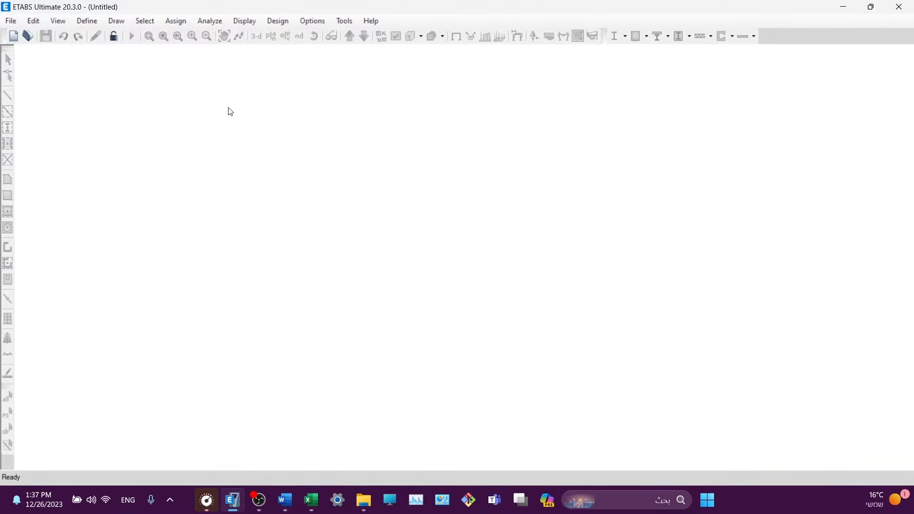
# - Begin a new model from built-in Metric SI, United States, AISC 360-16 and ACI 318-19 settings
pyautogui.click(11, 22)
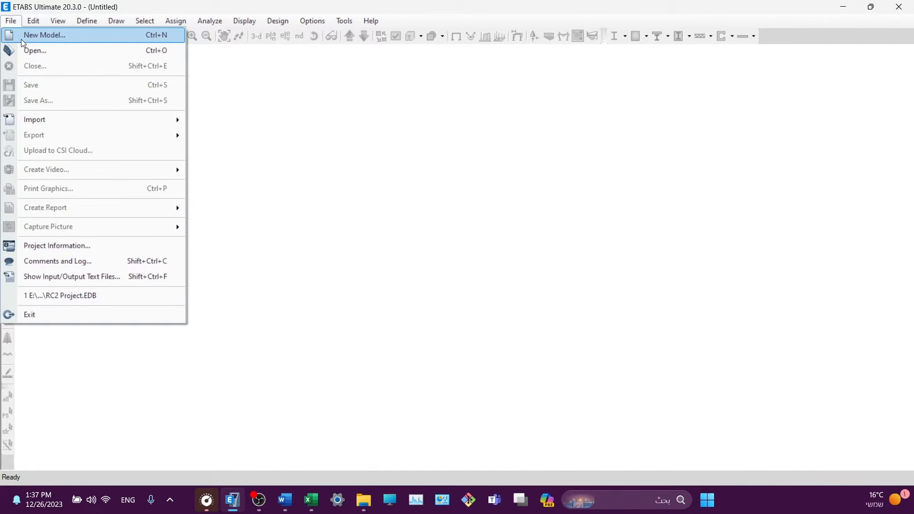
pyautogui.click(22, 42)
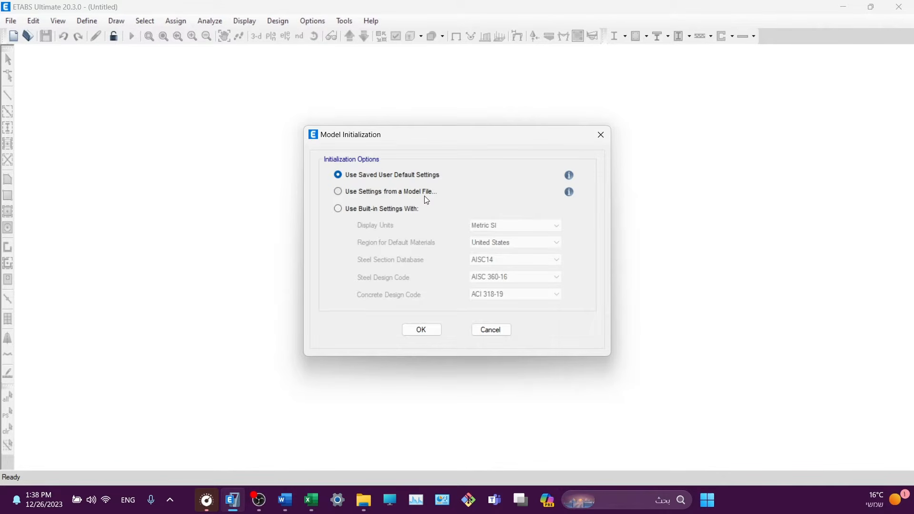
pyautogui.click(366, 210)
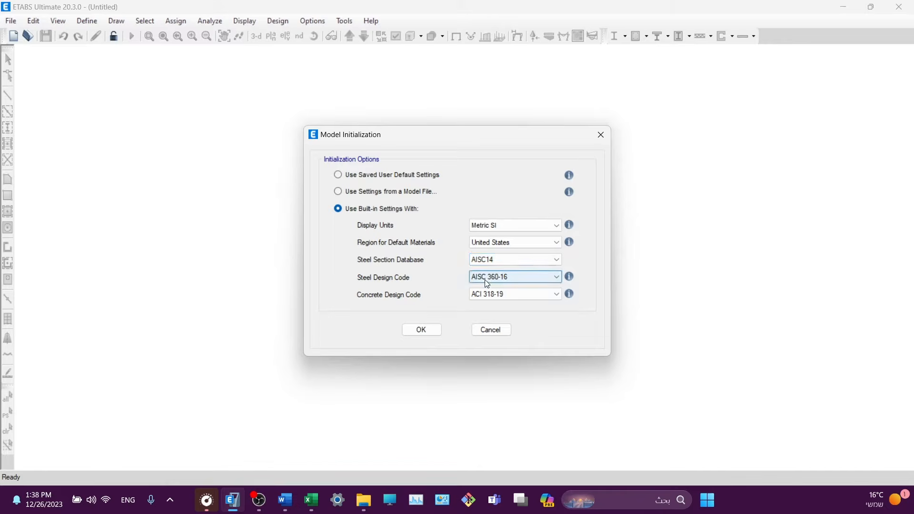
pyautogui.click(485, 294)
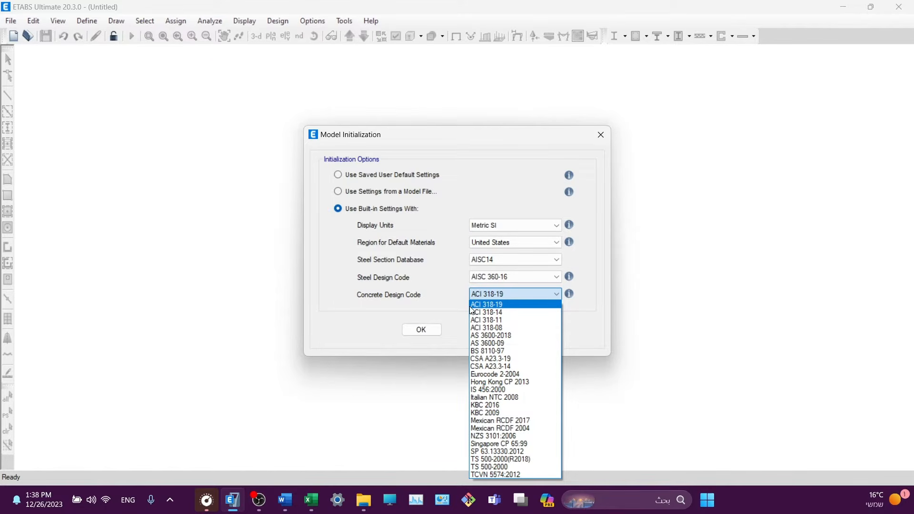
pyautogui.click(471, 307)
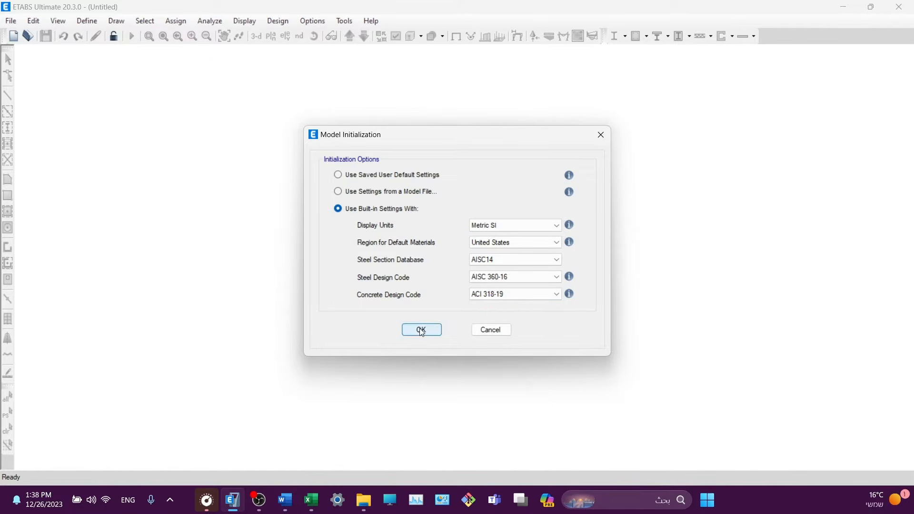
# - Accept the Metric SI, AISC 360-16 and ACI 318-19 initialization to reach Quick Templates
pyautogui.click(421, 330)
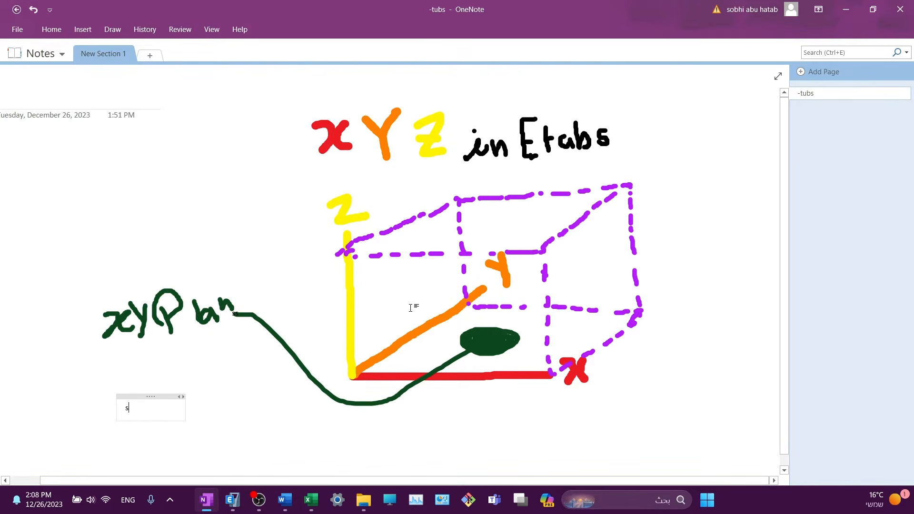
pyautogui.click(231, 500)
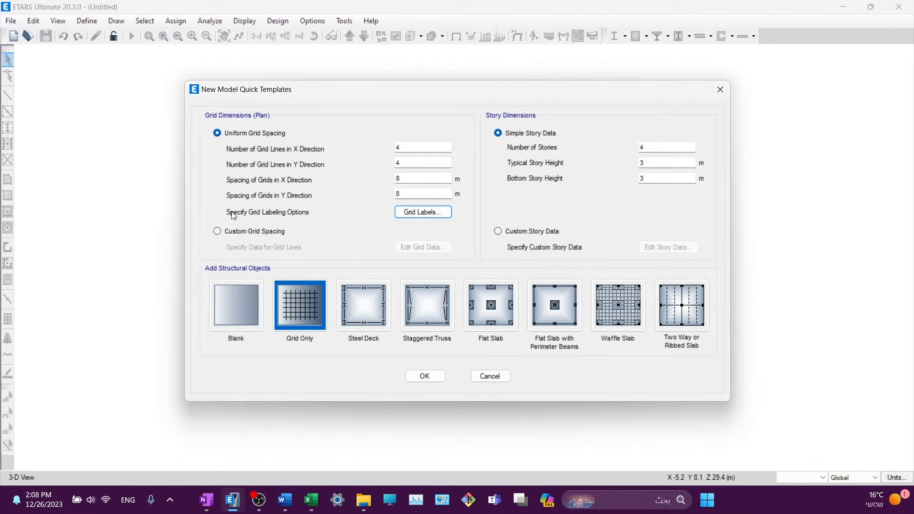
pyautogui.click(214, 501)
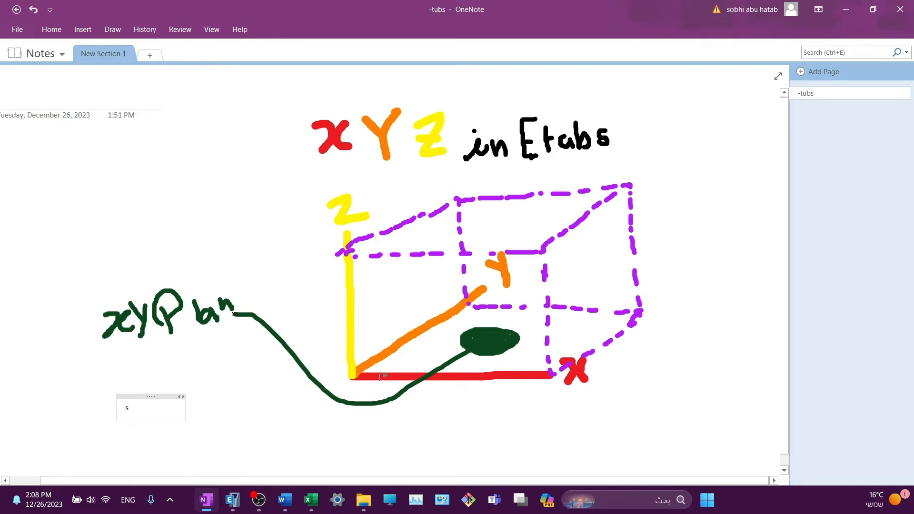
# - Set 5 Y grid lines and change the X grid spacing from 8 to 6 m
pyautogui.click(230, 508)
pyautogui.doubleClick(398, 147)
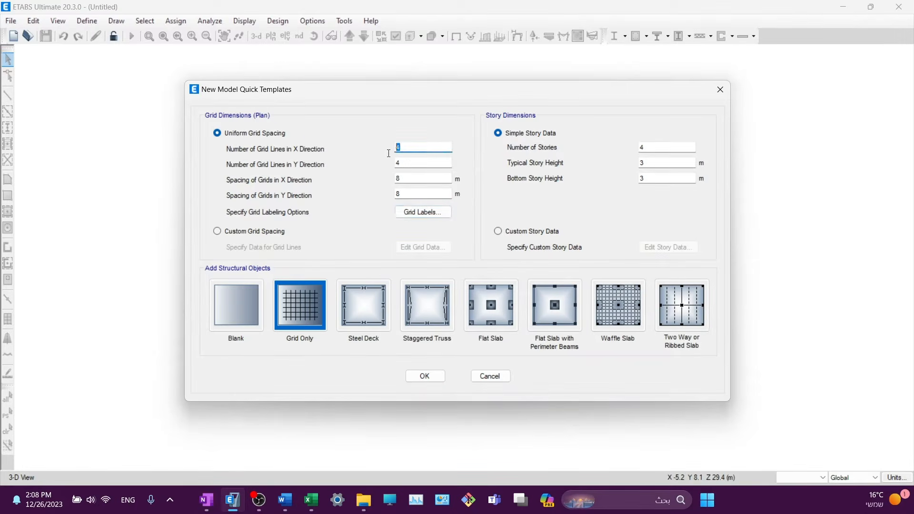
pyautogui.click(398, 164)
pyautogui.doubleClick(399, 163)
pyautogui.click(206, 501)
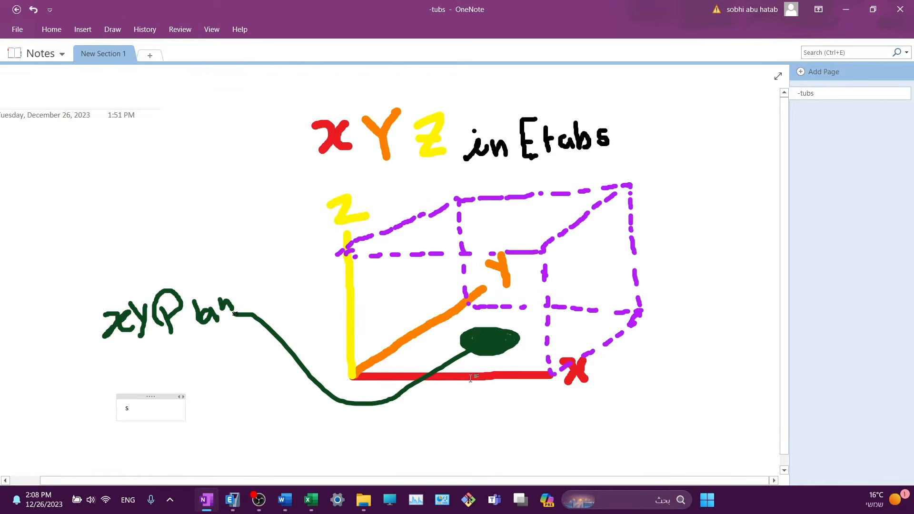
pyautogui.click(232, 501)
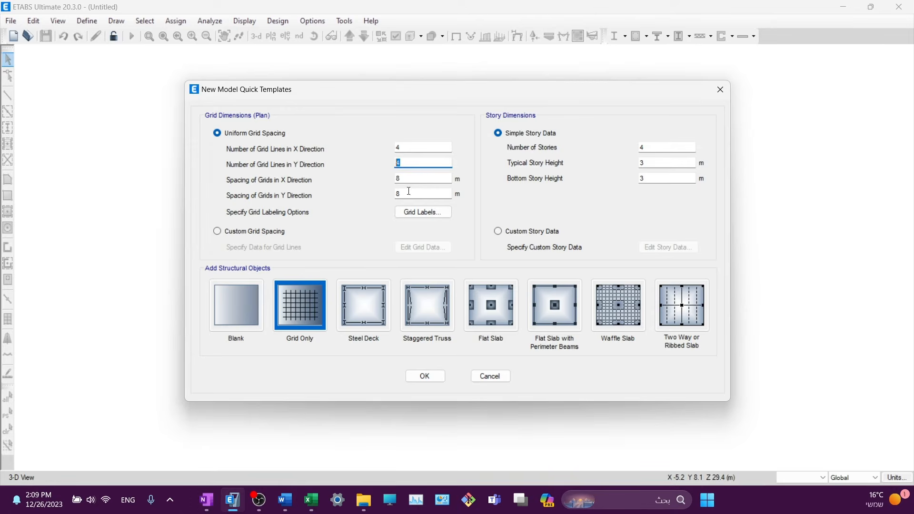
pyautogui.write('5')
pyautogui.click(416, 179)
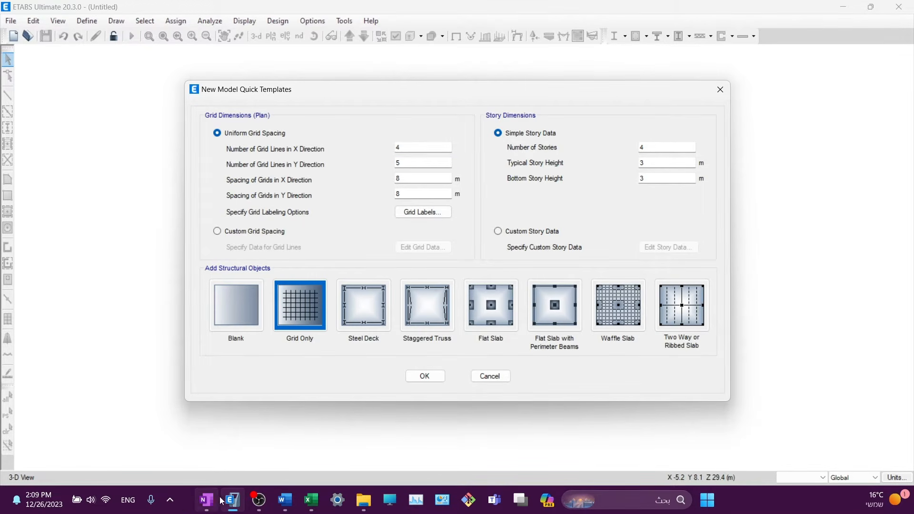
pyautogui.moveTo(231, 506)
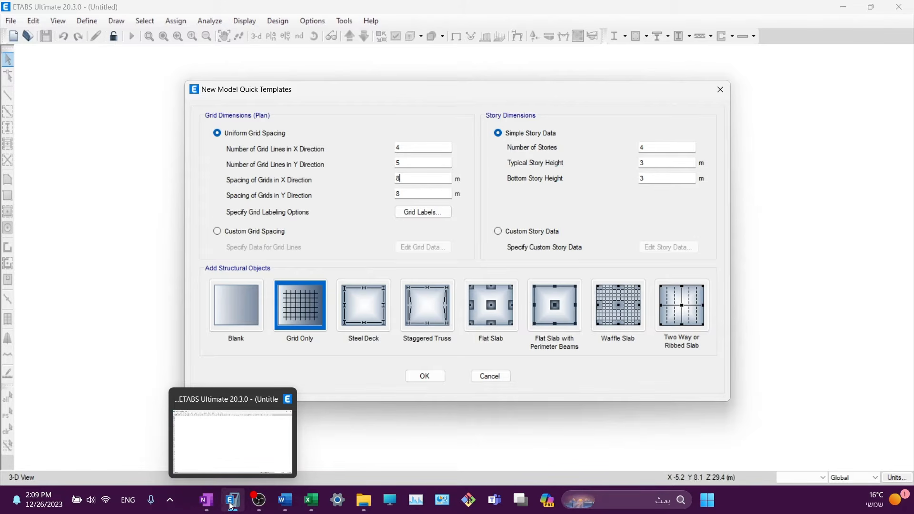
pyautogui.click(231, 505)
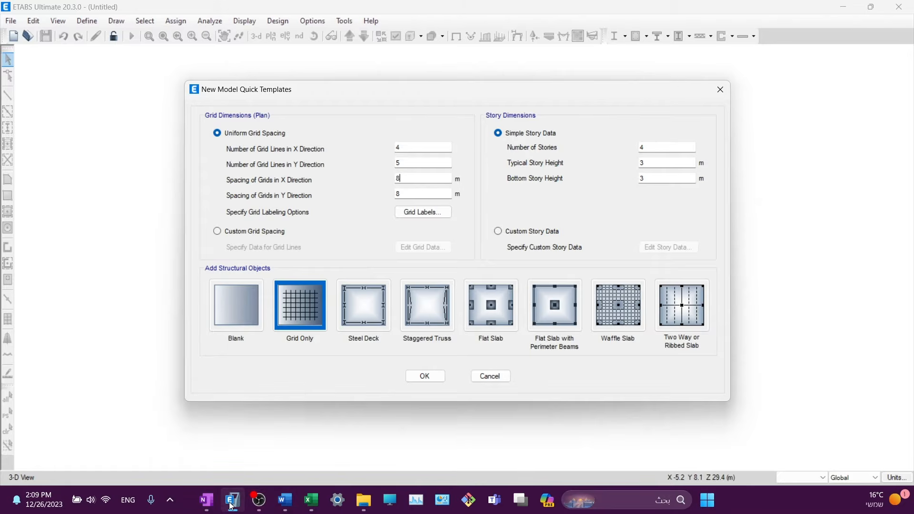
pyautogui.moveTo(410, 179); pyautogui.dragTo(358, 183)
pyautogui.write('6')
pyautogui.press('Tab')
# - Set 8 stories with typical and bottom story heights of 4 m
pyautogui.click(206, 500)
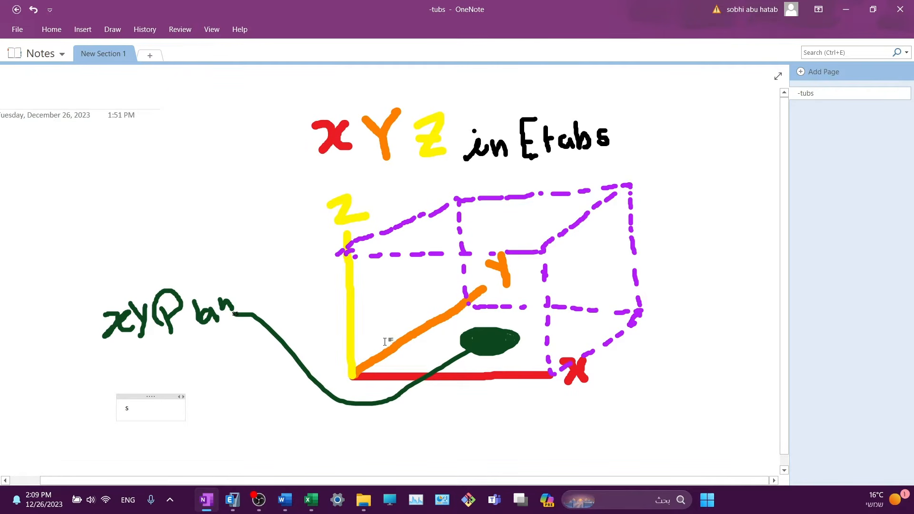
pyautogui.click(232, 500)
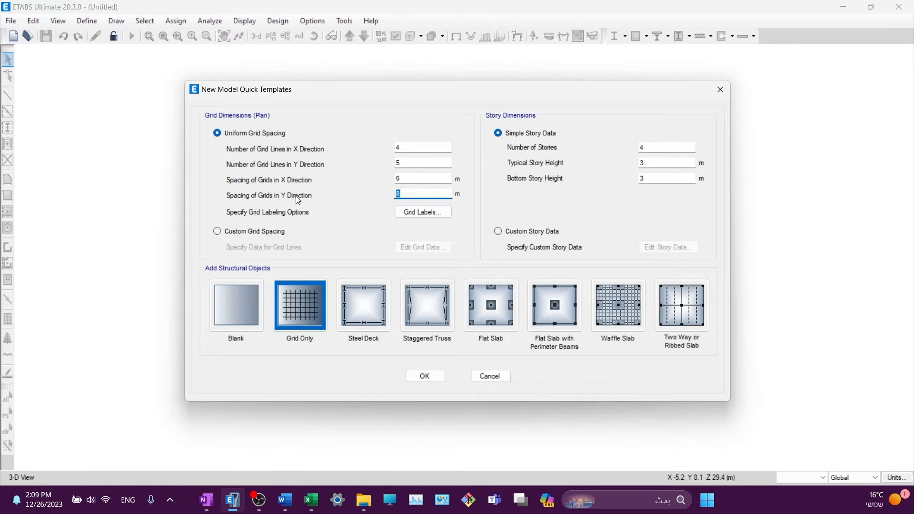
pyautogui.hotkey('shift', 'Tab')
pyautogui.hotkey('shift', 'Tab')
pyautogui.press('Tab')
pyautogui.press('Tab')
pyautogui.moveTo(666, 147); pyautogui.dragTo(628, 151)
pyautogui.write('8')
pyautogui.press('Tab')
pyautogui.write('4')
pyautogui.press('Tab')
pyautogui.write('4')
pyautogui.click(651, 163)
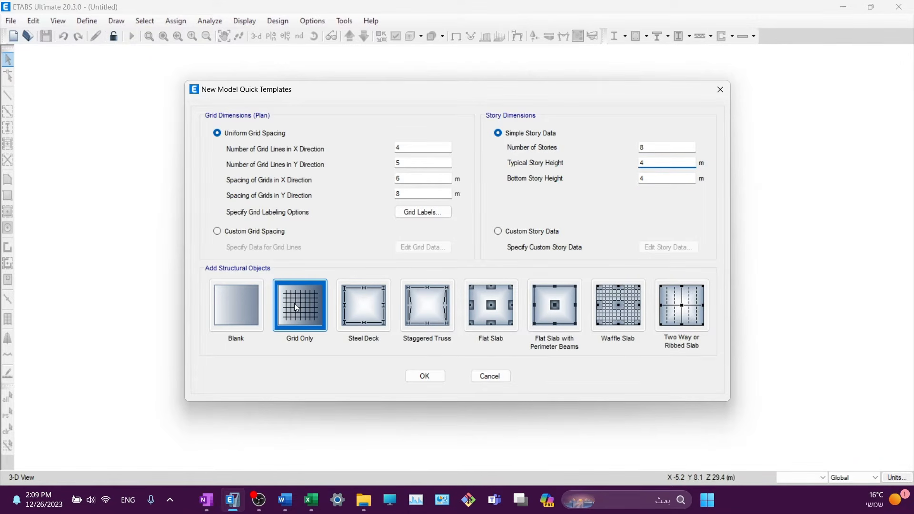
# - Create the eight-storey grid model and open Add/Modify Grids from the plan view's context menu
pyautogui.click(416, 377)
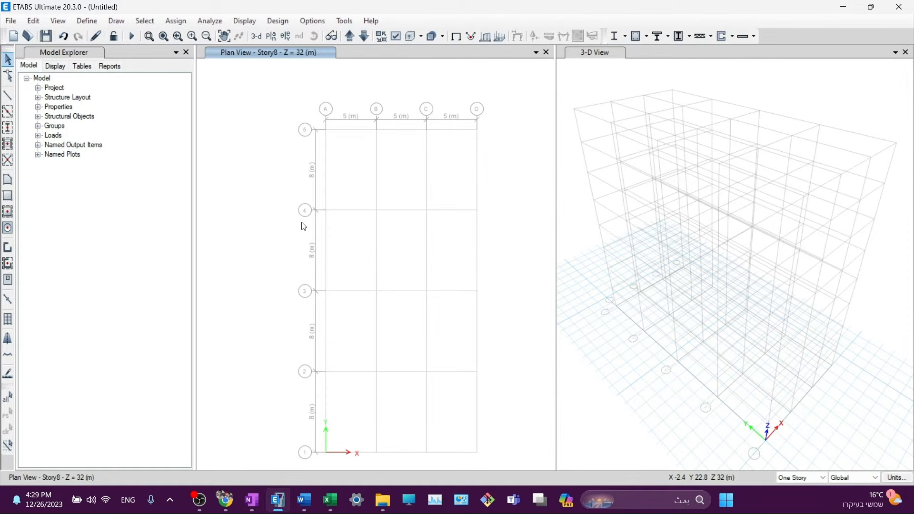
pyautogui.rightClick(232, 117)
pyautogui.click(265, 118)
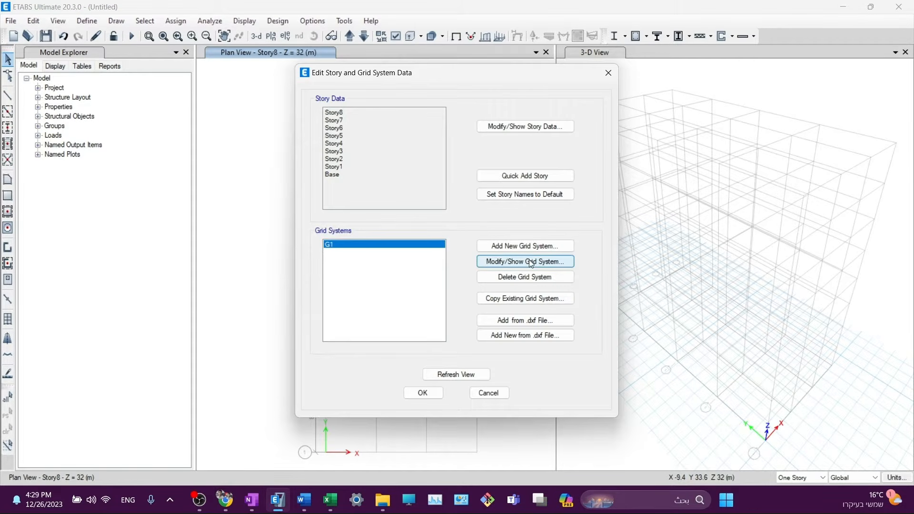
# - Open grid system G1's data and rename it to 'Grid System 1'
pyautogui.click(532, 263)
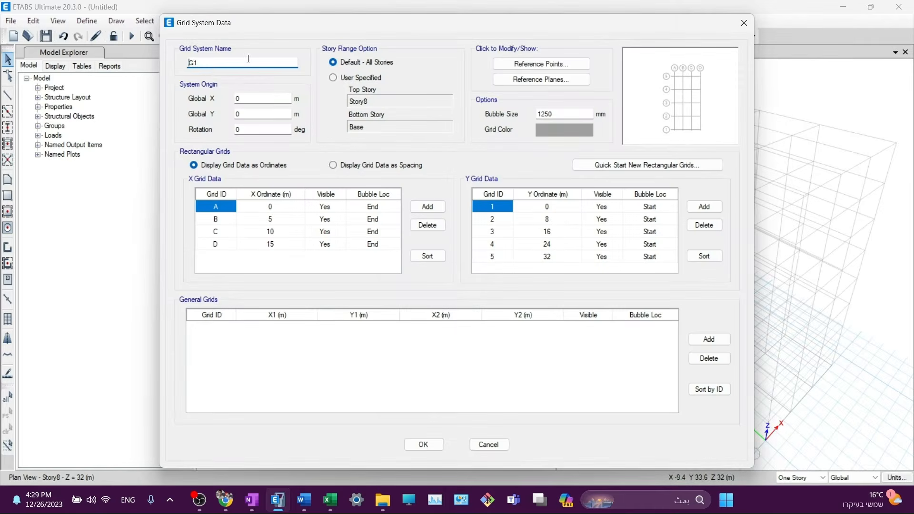
pyautogui.moveTo(213, 70); pyautogui.dragTo(141, 66)
pyautogui.write('Grid System 1')
# - Show grid data as spacings and set X spacings to 4, 6 and 8 m
pyautogui.click(351, 166)
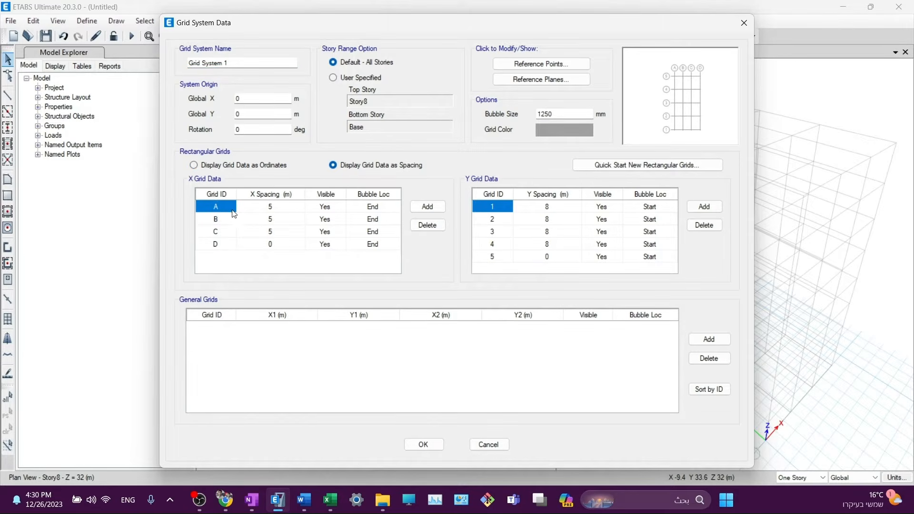
pyautogui.click(269, 210)
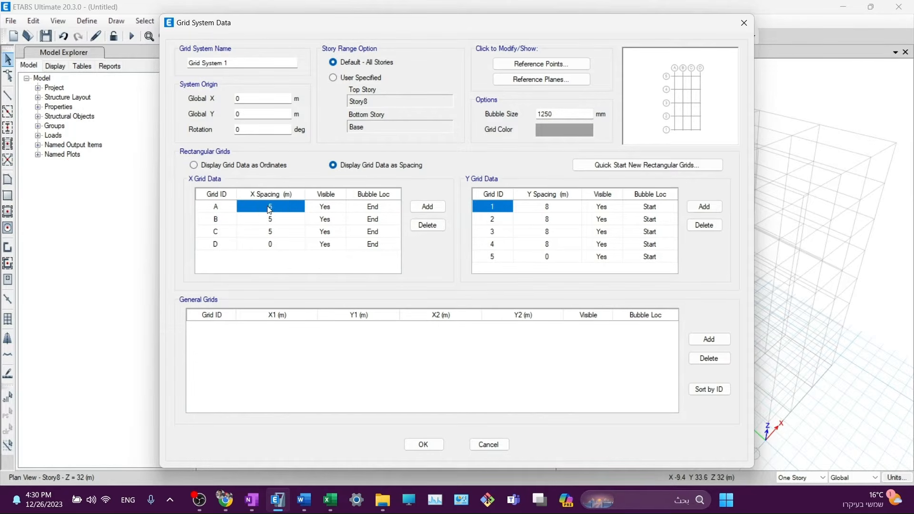
pyautogui.write('4')
pyautogui.press('Return')
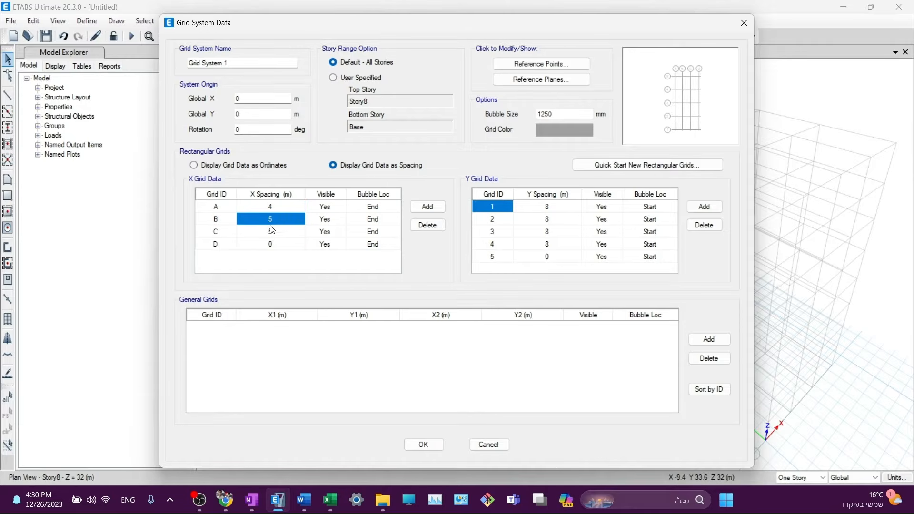
pyautogui.write('6')
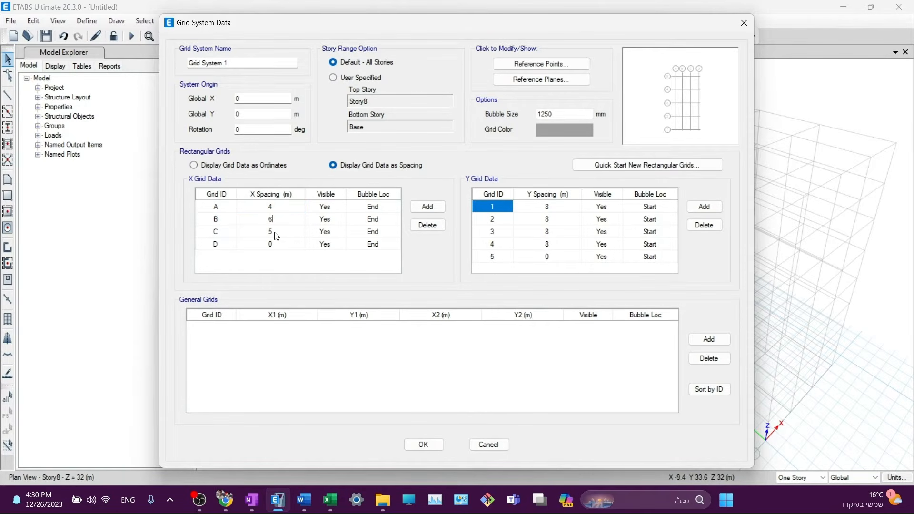
pyautogui.press('Return')
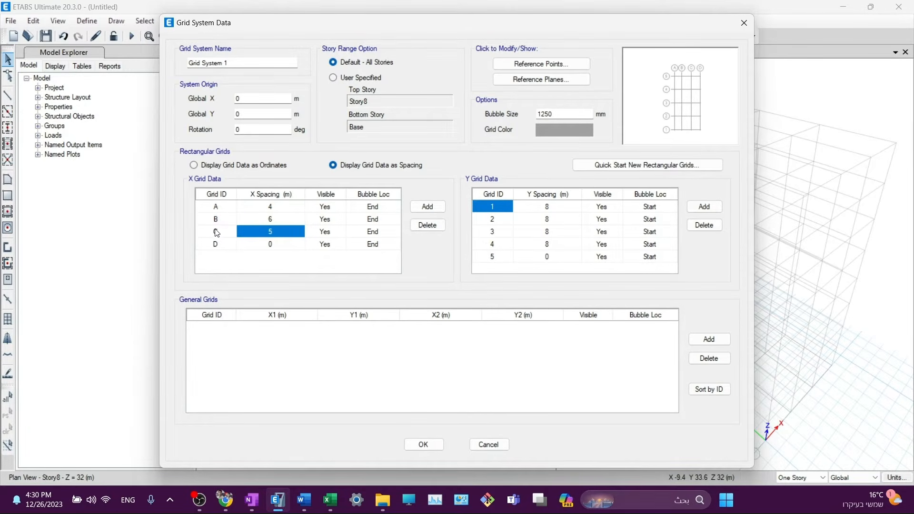
pyautogui.write('8')
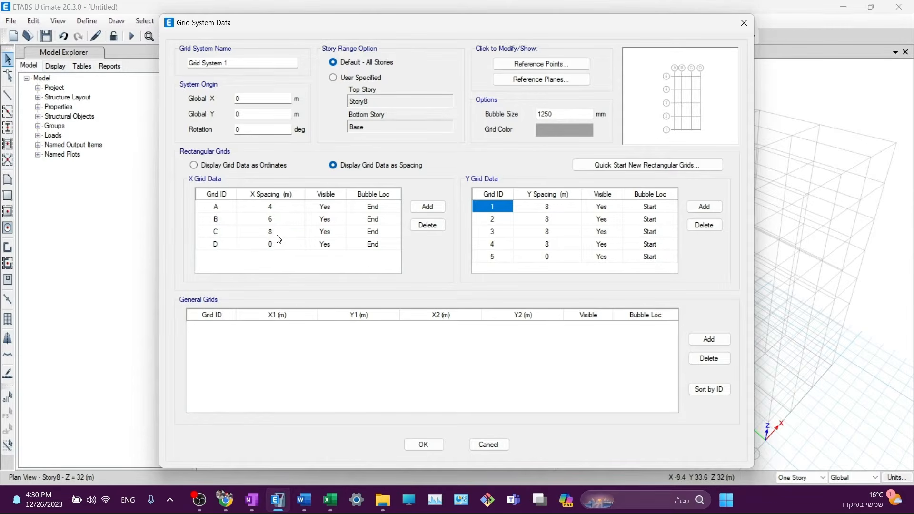
pyautogui.click(273, 245)
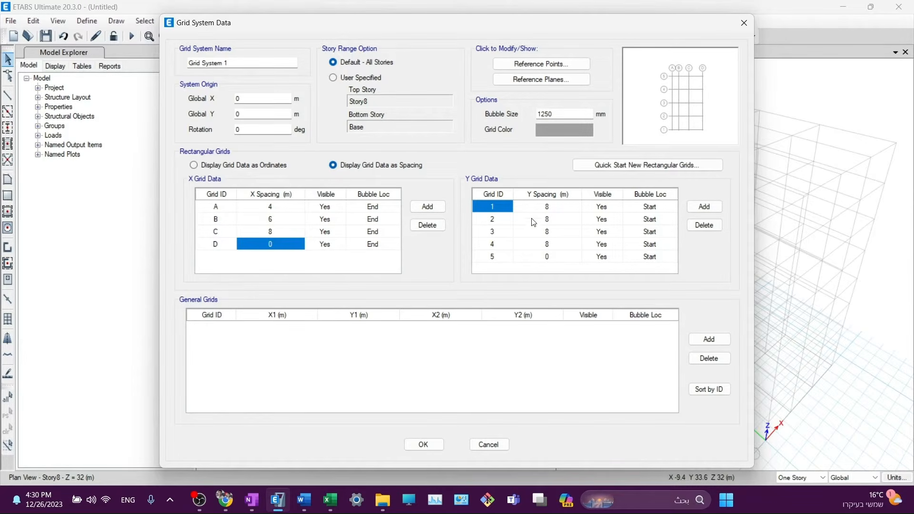
# - Set the Y grid spacings to 8, 9, 6 and 5 m
pyautogui.click(553, 209)
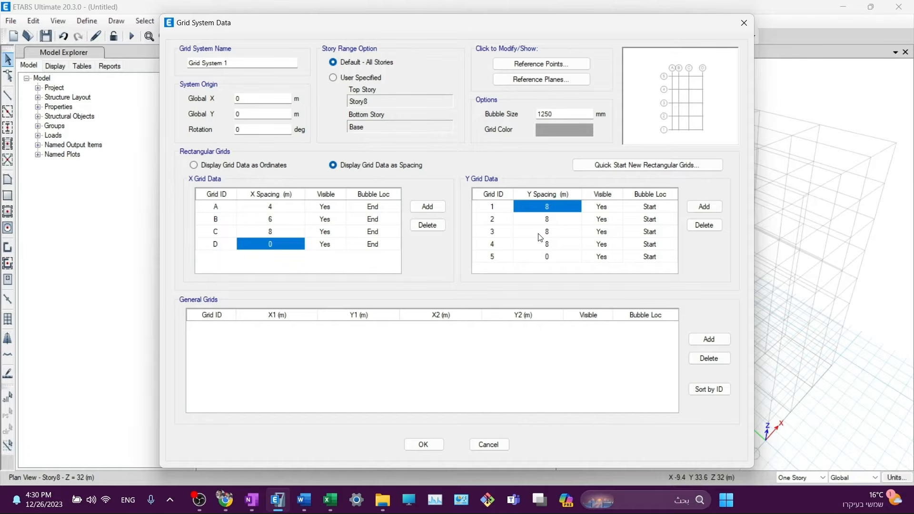
pyautogui.click(551, 221)
pyautogui.write('9')
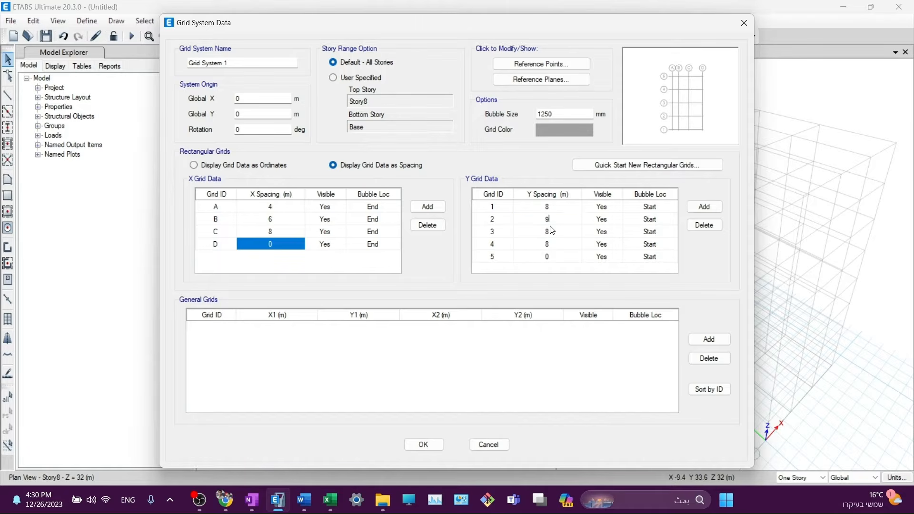
pyautogui.click(551, 233)
pyautogui.write('6')
pyautogui.click(550, 246)
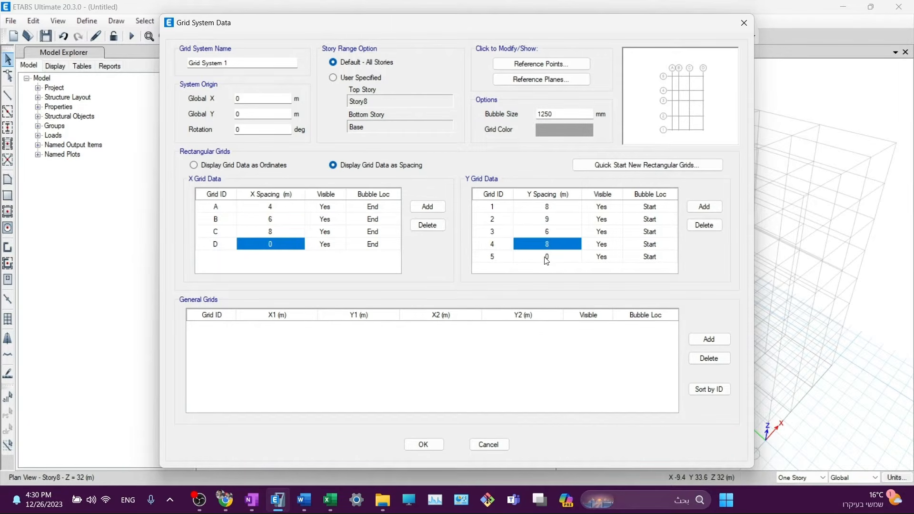
pyautogui.write('5')
pyautogui.click(547, 257)
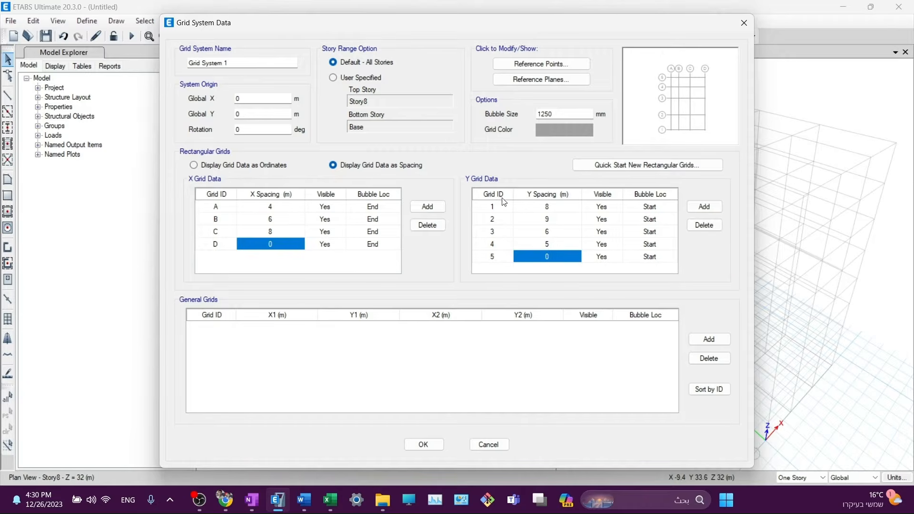
# - Make the grid lines green and set the bubble size to 2
pyautogui.click(554, 129)
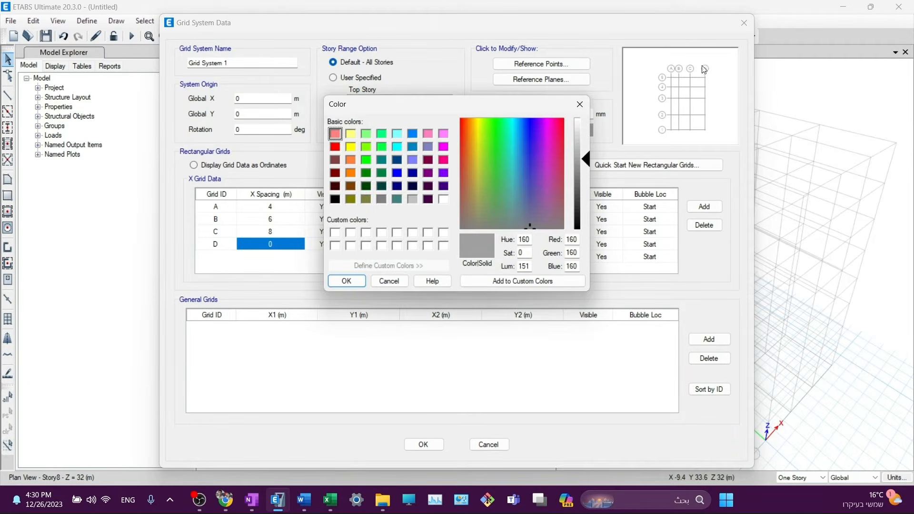
pyautogui.click(367, 173)
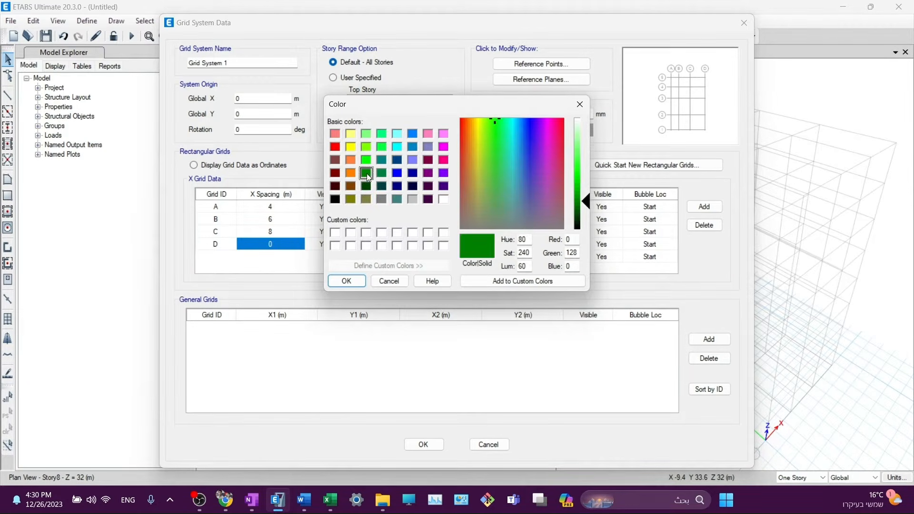
pyautogui.click(350, 280)
pyautogui.doubleClick(555, 114)
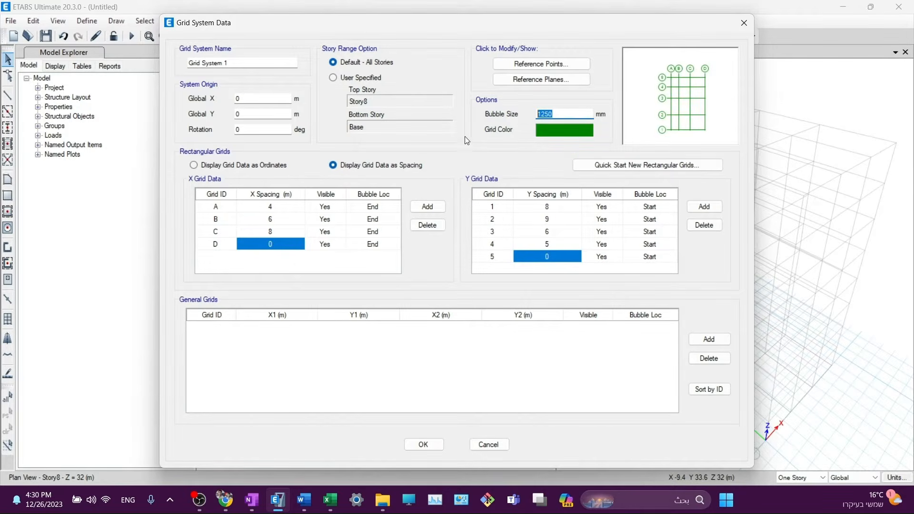
pyautogui.write('2')
# - Accept the grid changes, refresh the model views and close the story and grid settings
pyautogui.click(420, 443)
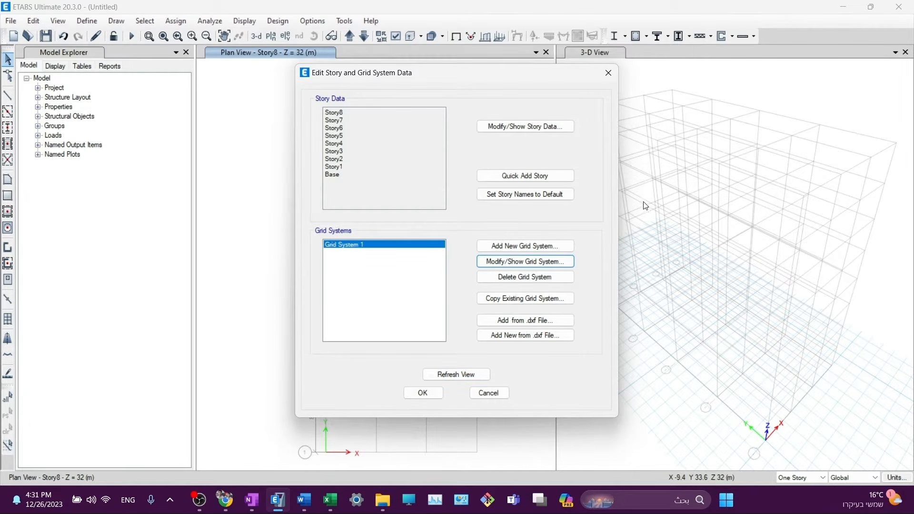
pyautogui.moveTo(460, 76); pyautogui.dragTo(167, 50)
pyautogui.moveTo(225, 46); pyautogui.dragTo(178, 94)
pyautogui.click(128, 396)
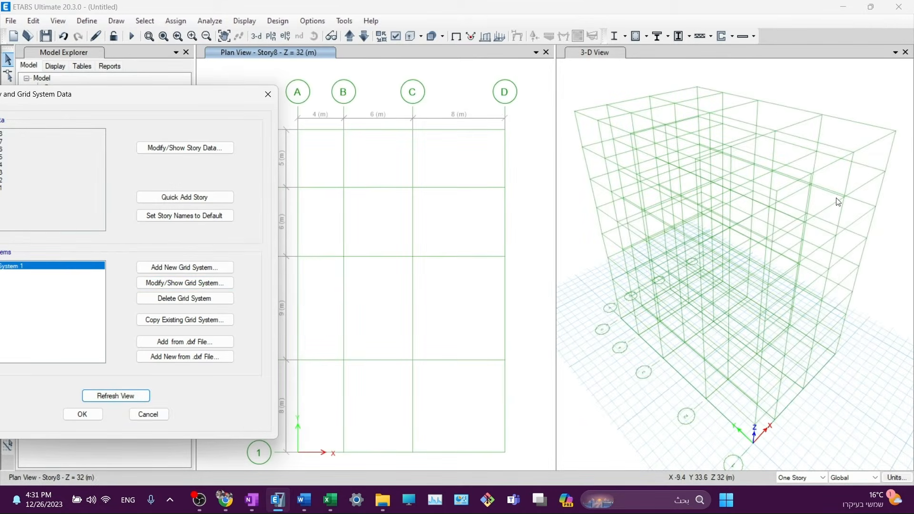
pyautogui.click(96, 415)
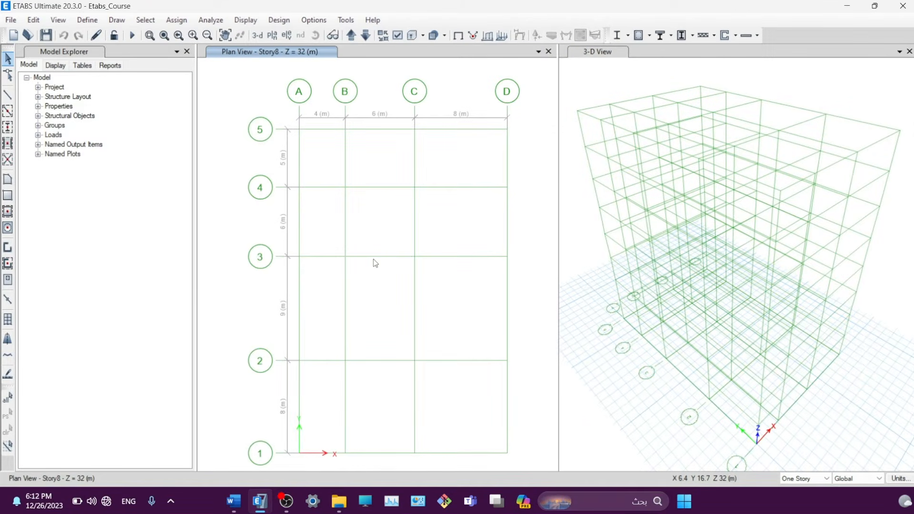
pyautogui.click(10, 19)
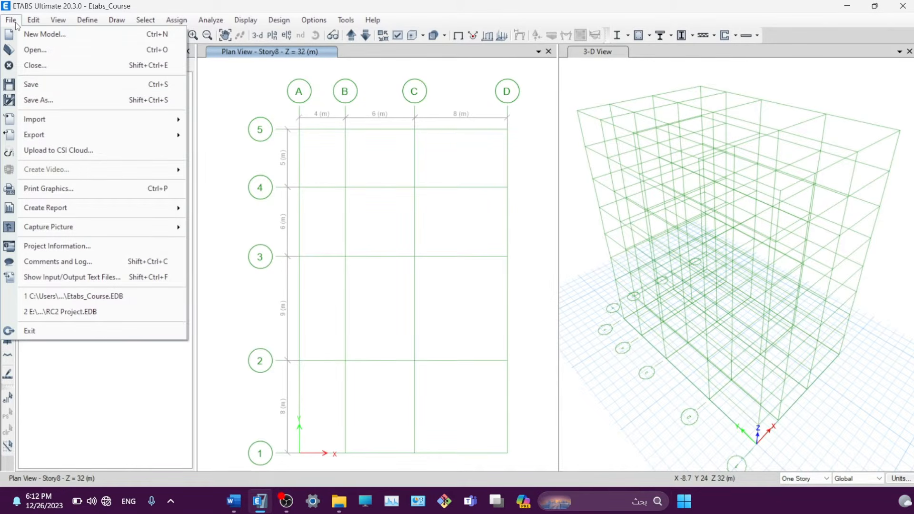
pyautogui.click(38, 100)
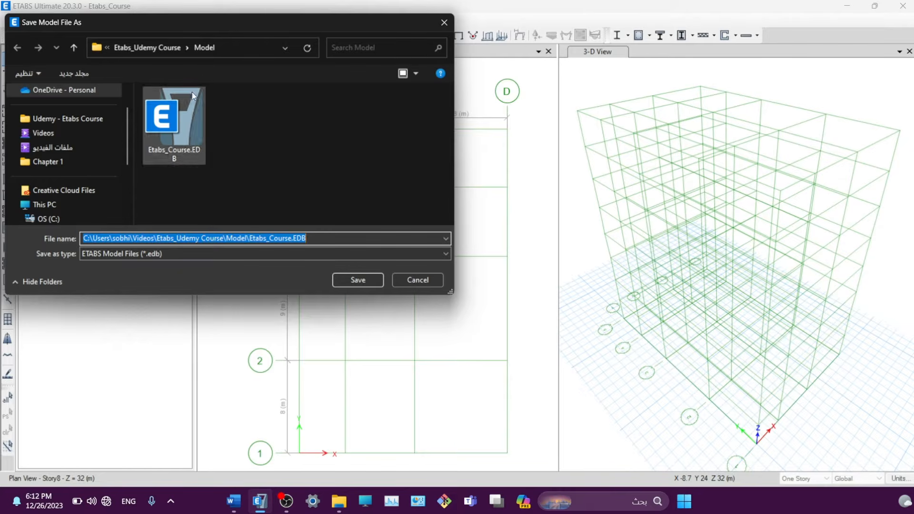
pyautogui.scroll(-1, 47, 162)
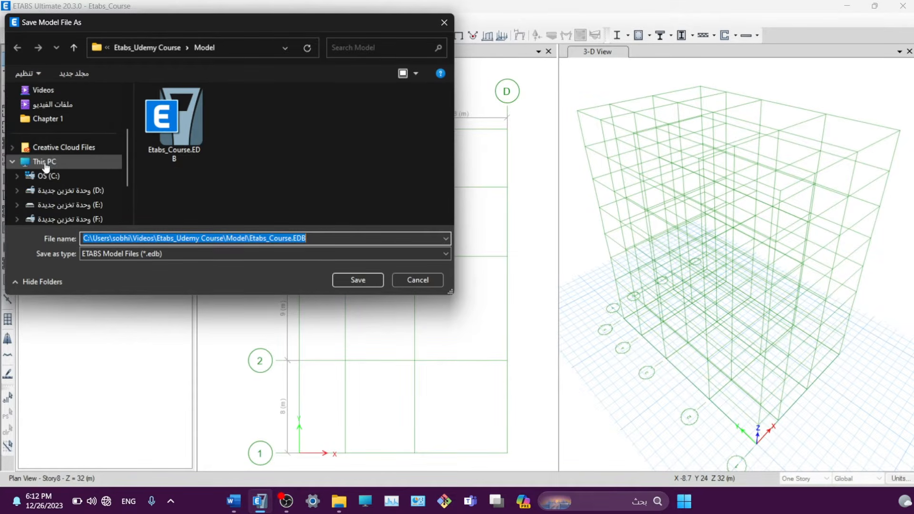
pyautogui.scroll(-2, 50, 157)
pyautogui.scroll(1, 49, 143)
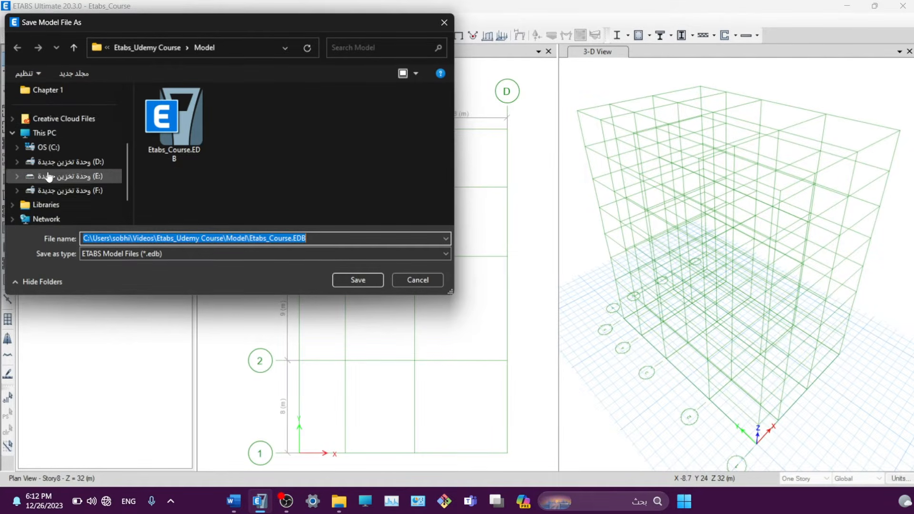
pyautogui.scroll(1, 46, 170)
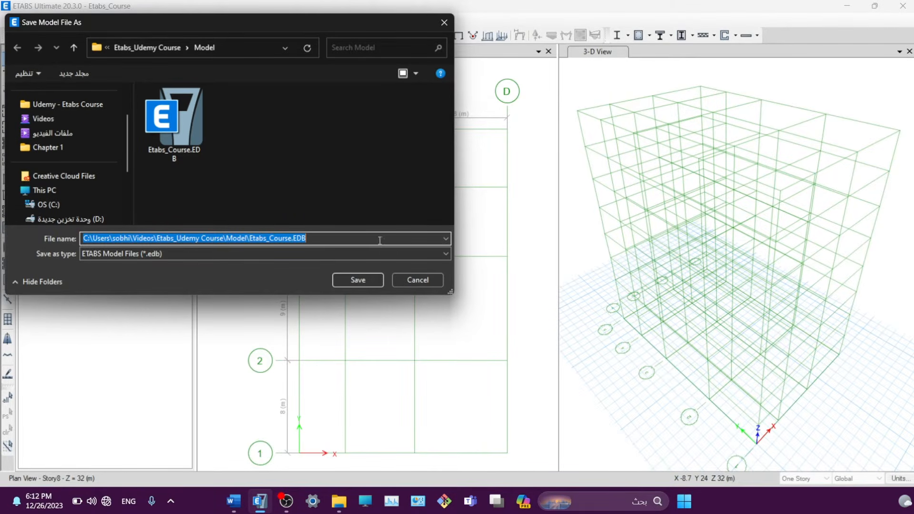
pyautogui.click(418, 280)
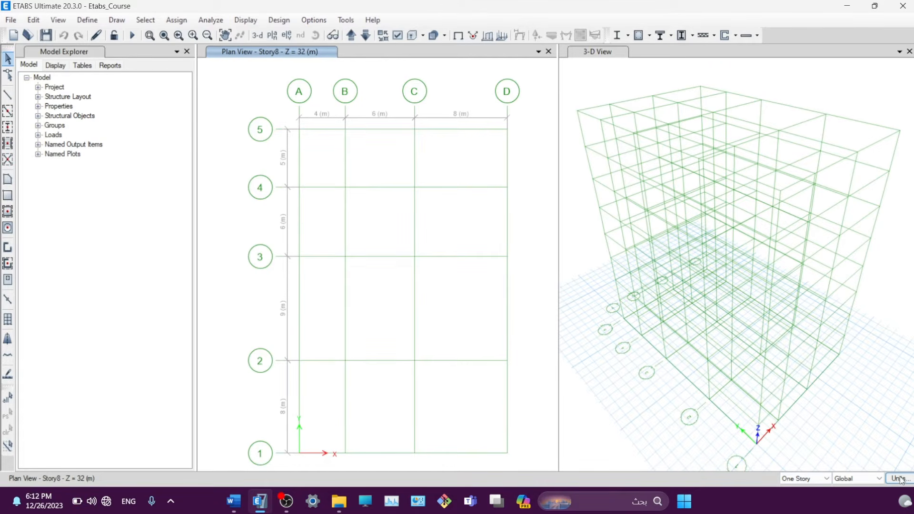
# - Apply the Metric SI default units, then set consistent units to metres and kN
pyautogui.moveTo(902, 481)
pyautogui.click(899, 479)
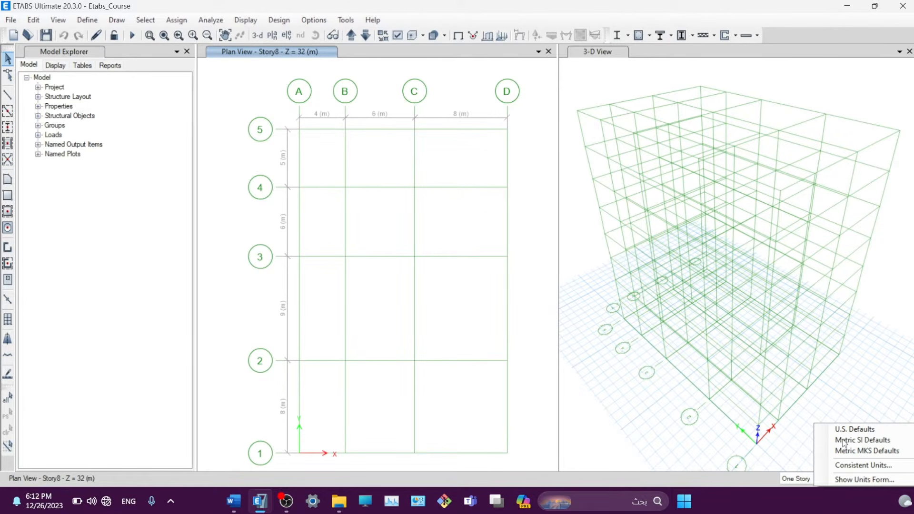
pyautogui.click(857, 441)
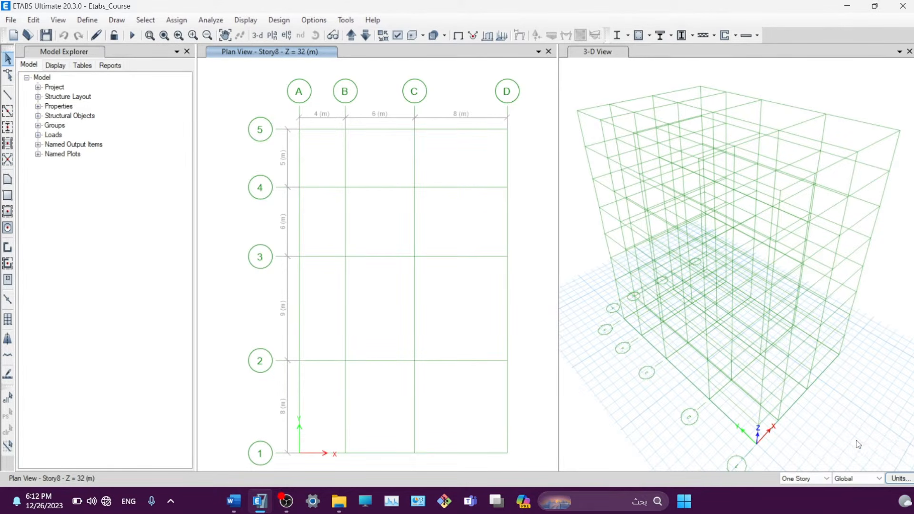
pyautogui.click(900, 480)
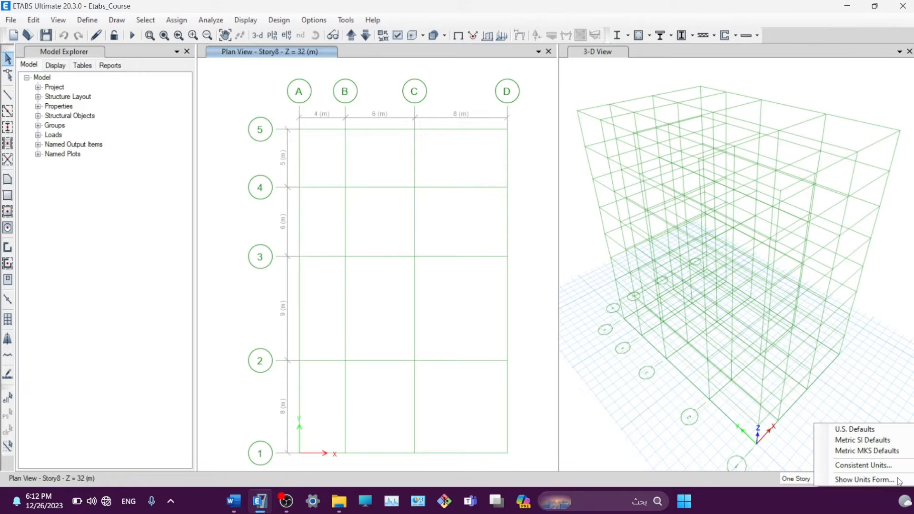
pyautogui.click(845, 467)
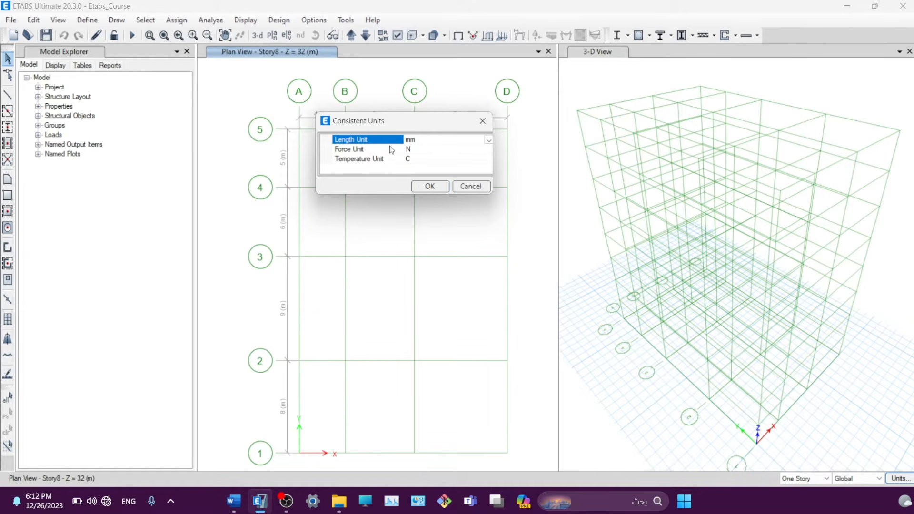
pyautogui.click(488, 141)
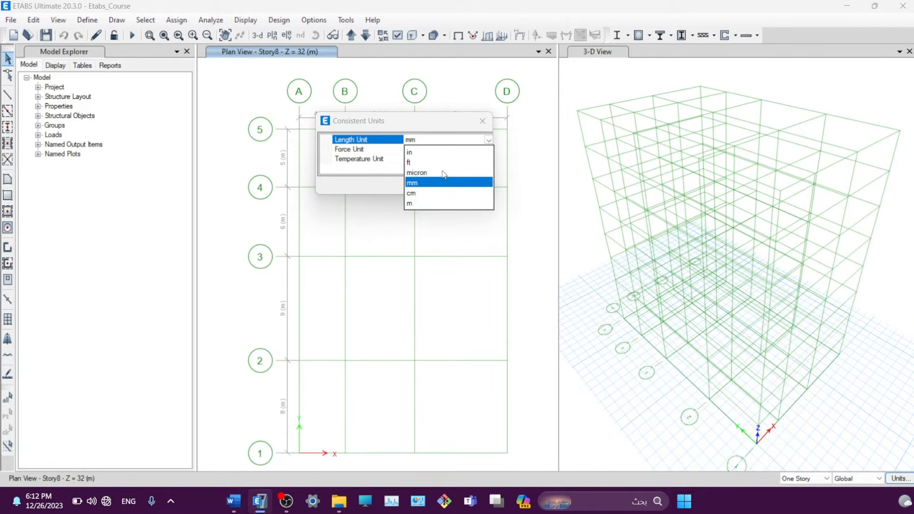
pyautogui.click(413, 204)
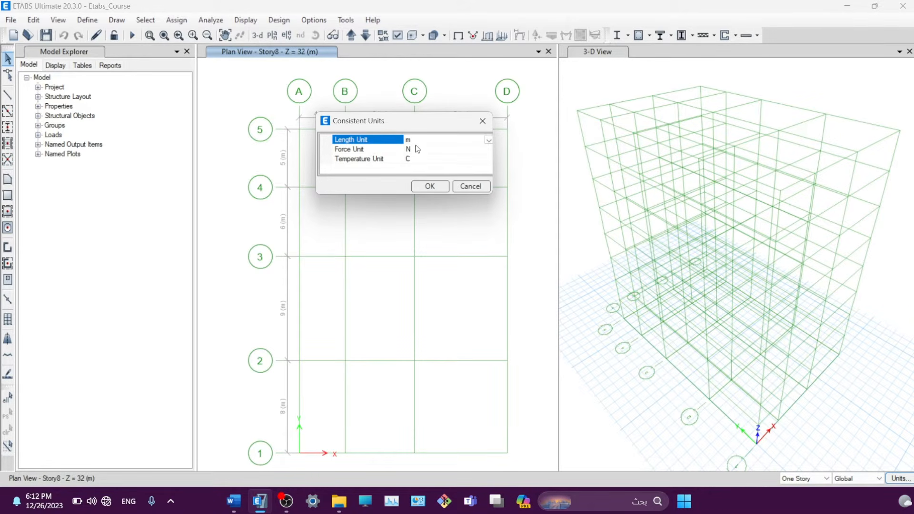
pyautogui.click(427, 150)
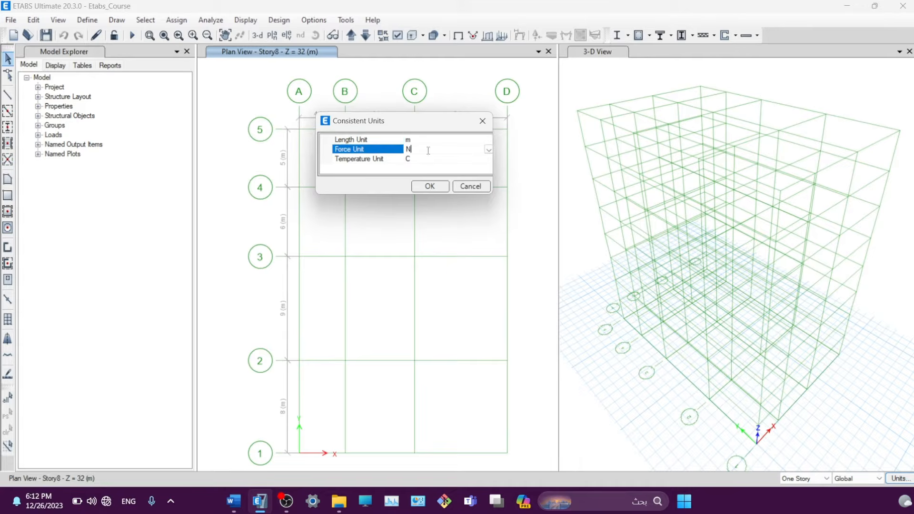
pyautogui.click(488, 149)
pyautogui.click(437, 177)
pyautogui.click(430, 186)
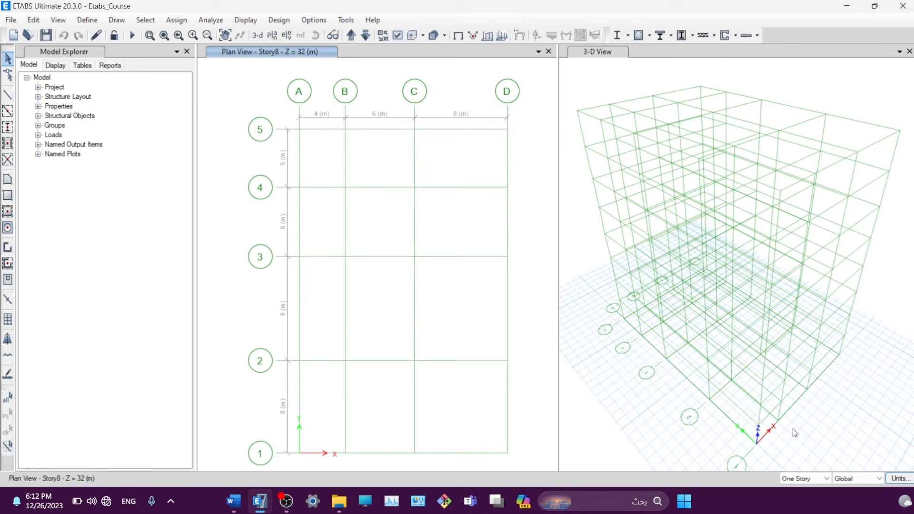
pyautogui.click(899, 479)
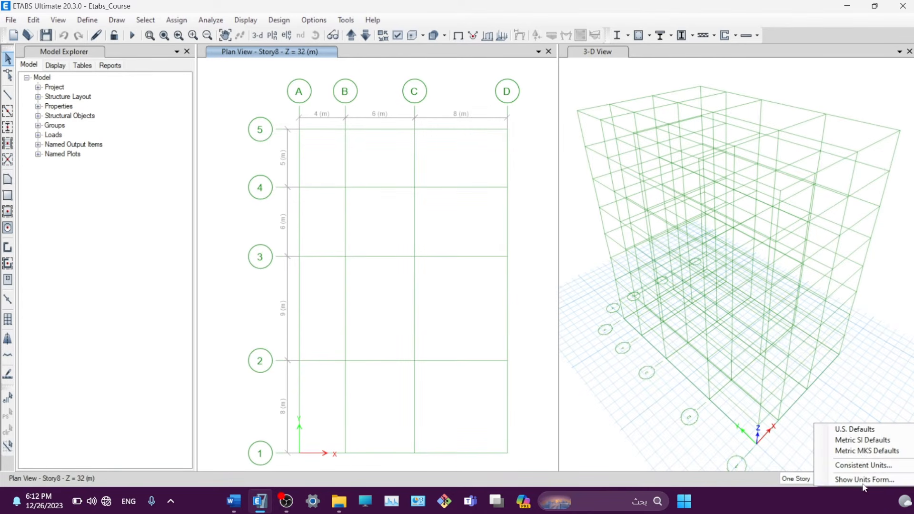
# - Scroll through the full display units table and close it without changes
pyautogui.click(848, 482)
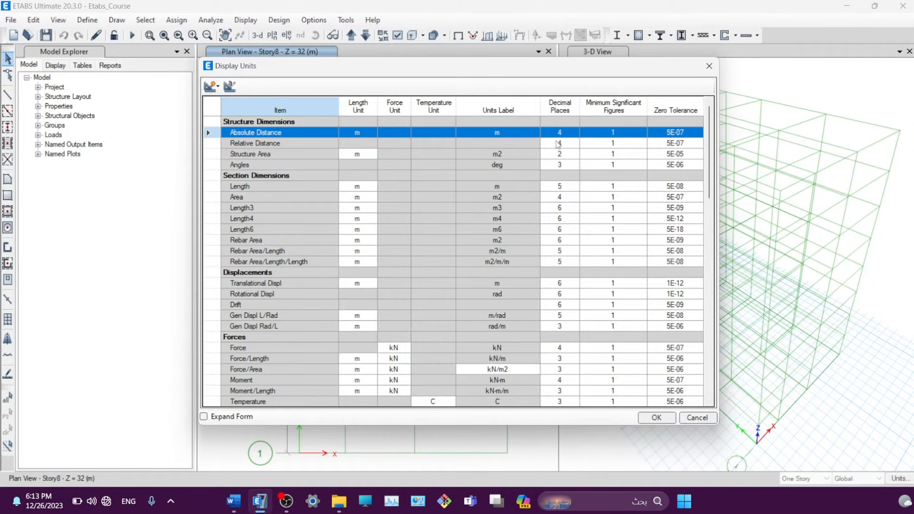
pyautogui.scroll(-3, 543, 260)
pyautogui.scroll(-2, 543, 261)
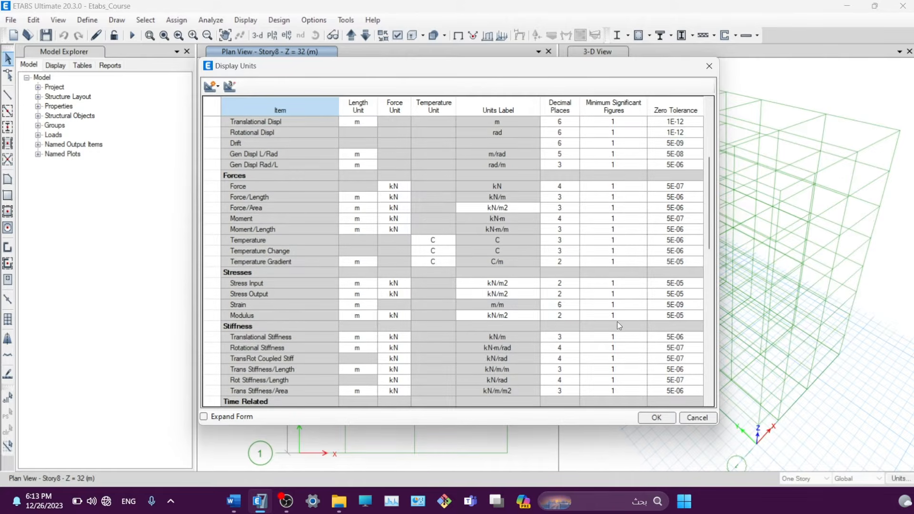
pyautogui.scroll(5, 617, 321)
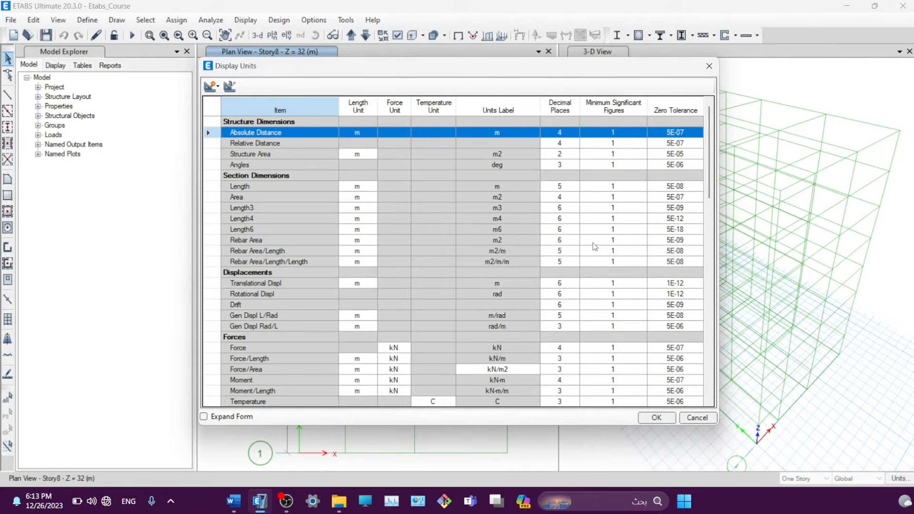
pyautogui.click(698, 419)
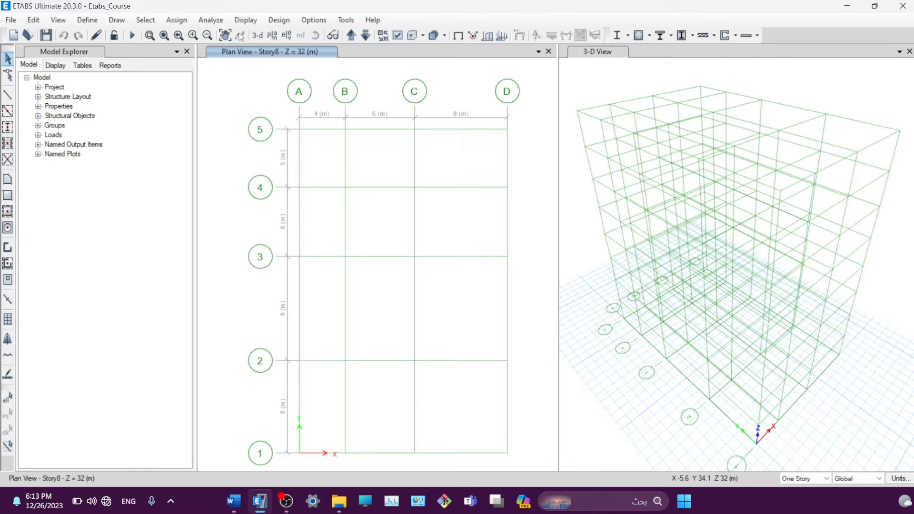
# - Pan the plan grid slightly up and to the left
pyautogui.click(241, 36)
pyautogui.moveTo(235, 218); pyautogui.dragTo(228, 202)
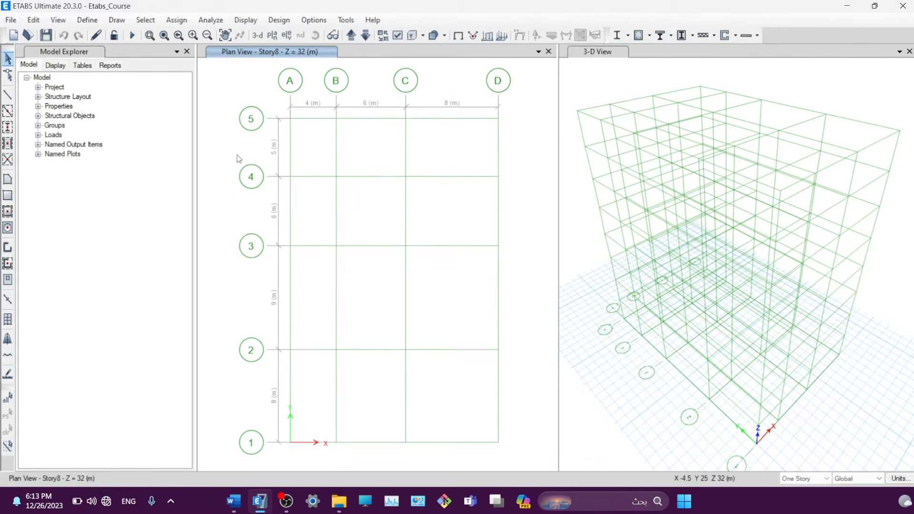
pyautogui.click(279, 20)
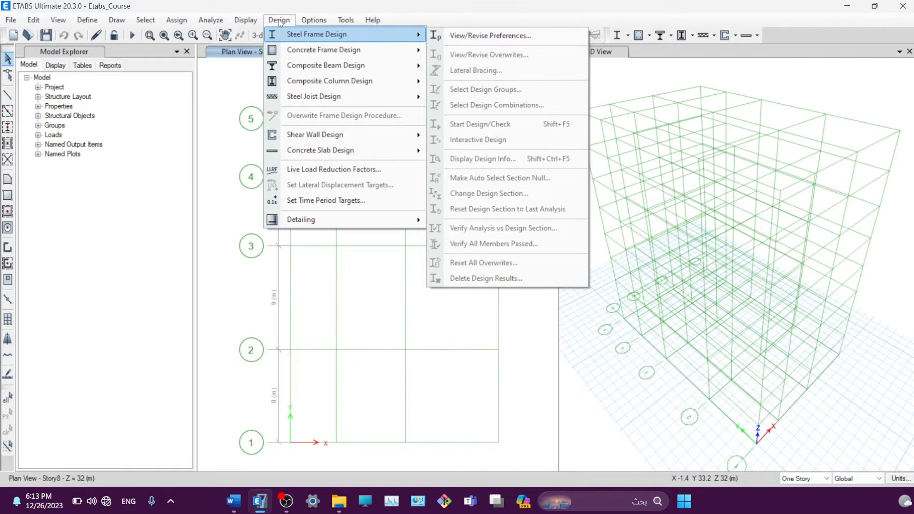
# - Review the concrete frame design preferences, keeping ACI 318-19 as the Design Code
pyautogui.moveTo(285, 49)
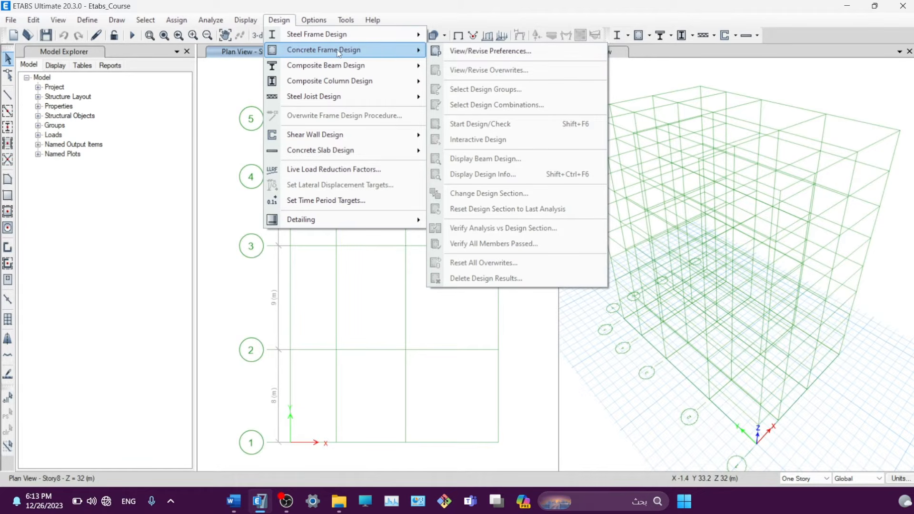
pyautogui.click(460, 51)
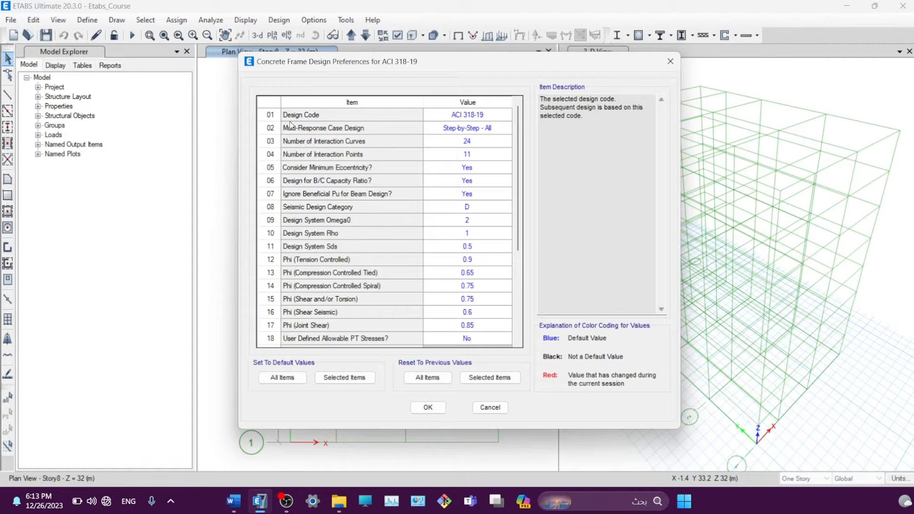
pyautogui.click(493, 118)
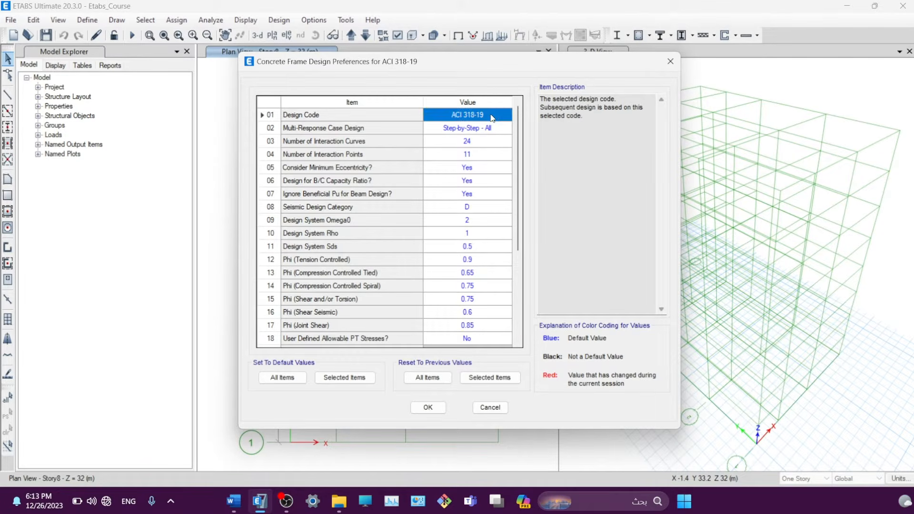
pyautogui.click(438, 117)
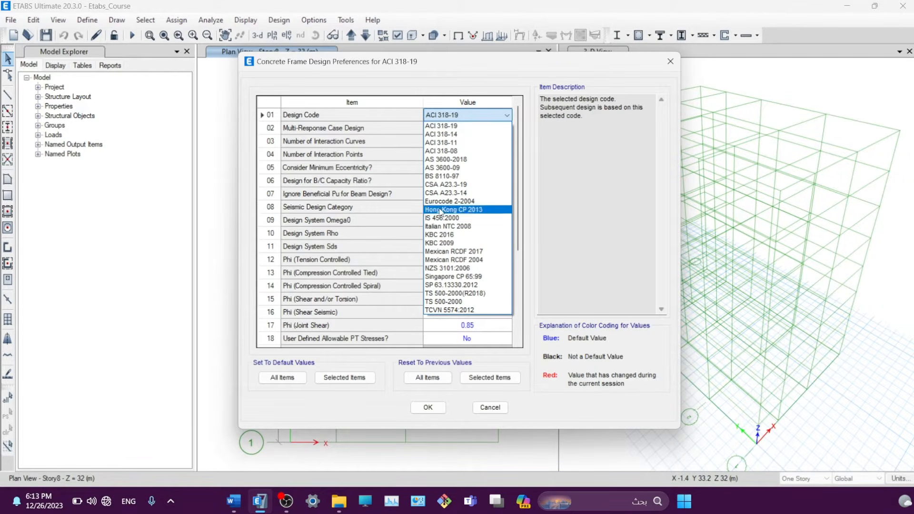
pyautogui.click(439, 126)
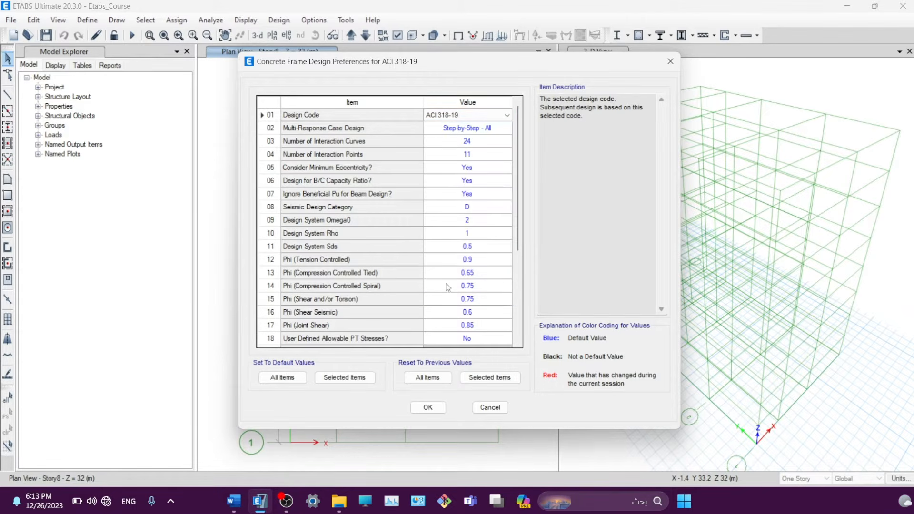
pyautogui.scroll(-4, 399, 191)
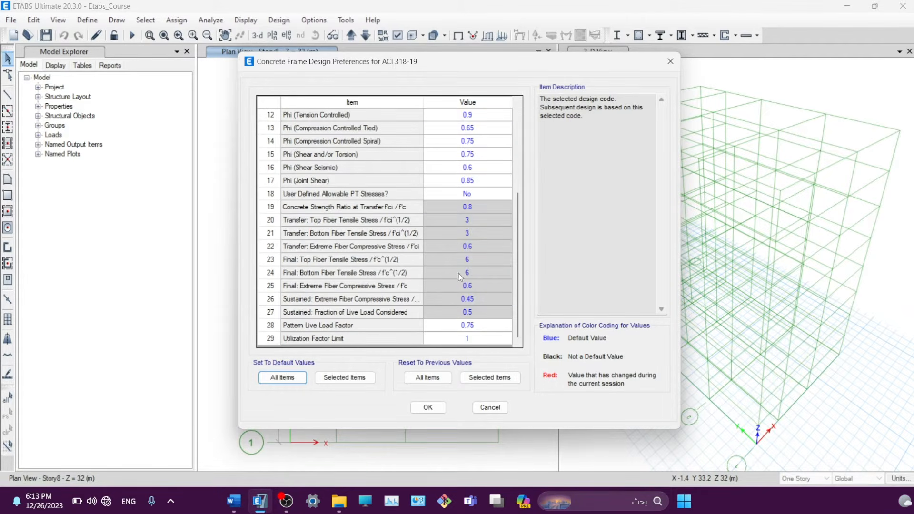
pyautogui.scroll(4, 459, 273)
pyautogui.click(670, 61)
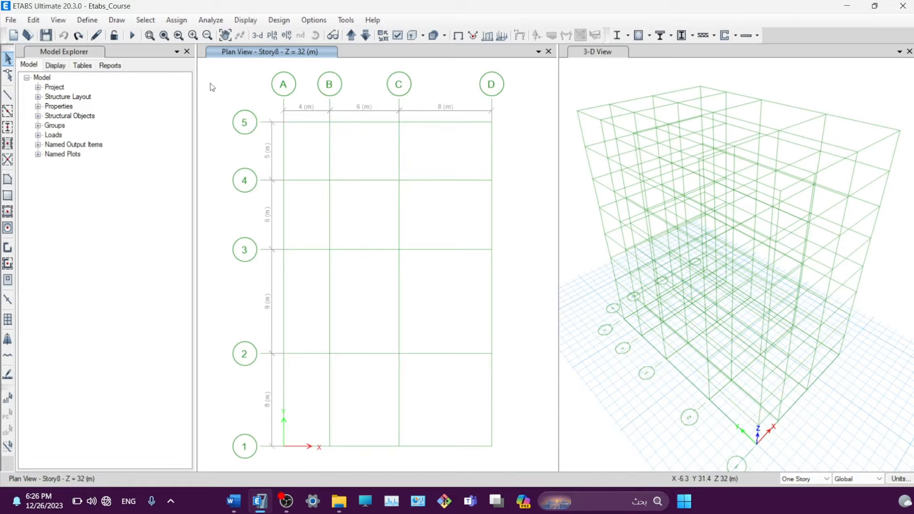
pyautogui.click(186, 52)
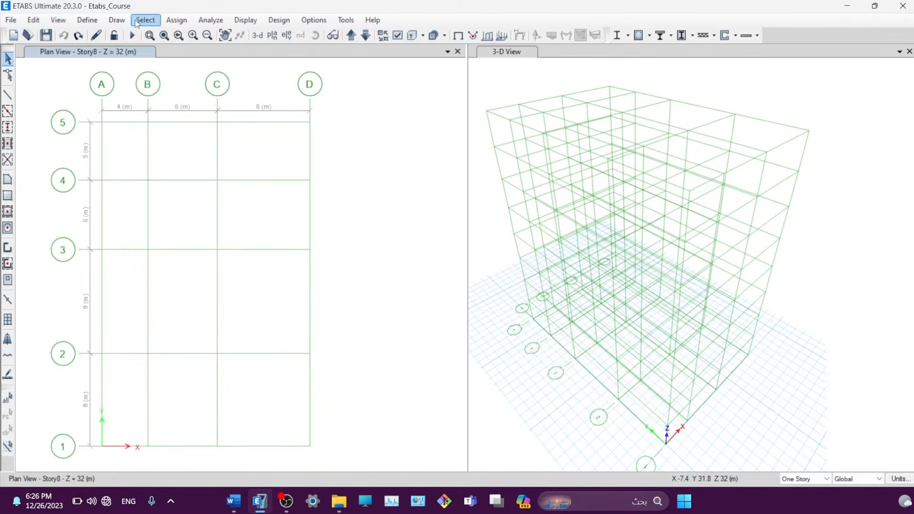
pyautogui.click(57, 21)
pyautogui.click(56, 20)
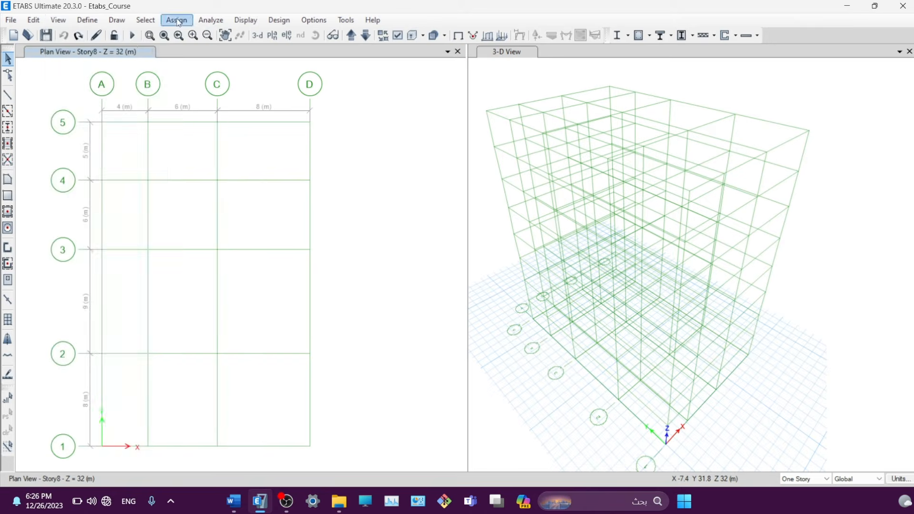
pyautogui.click(279, 20)
pyautogui.click(318, 21)
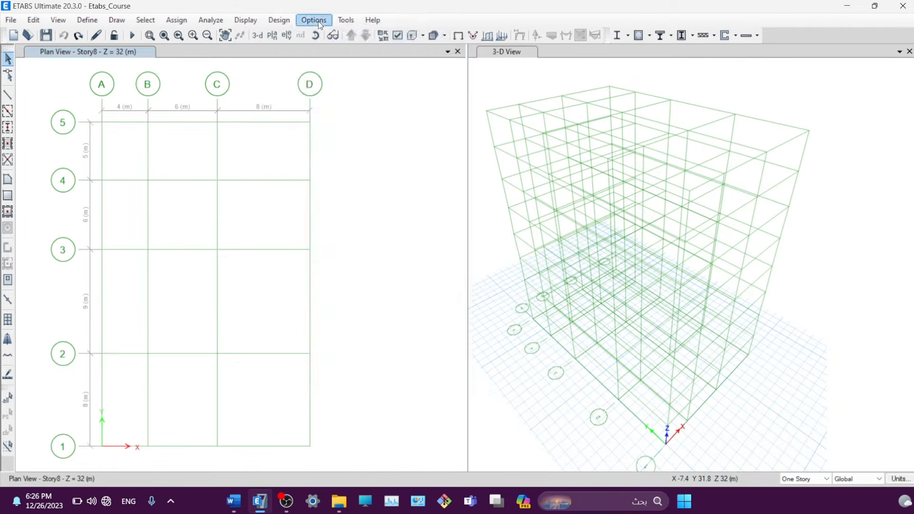
pyautogui.click(319, 21)
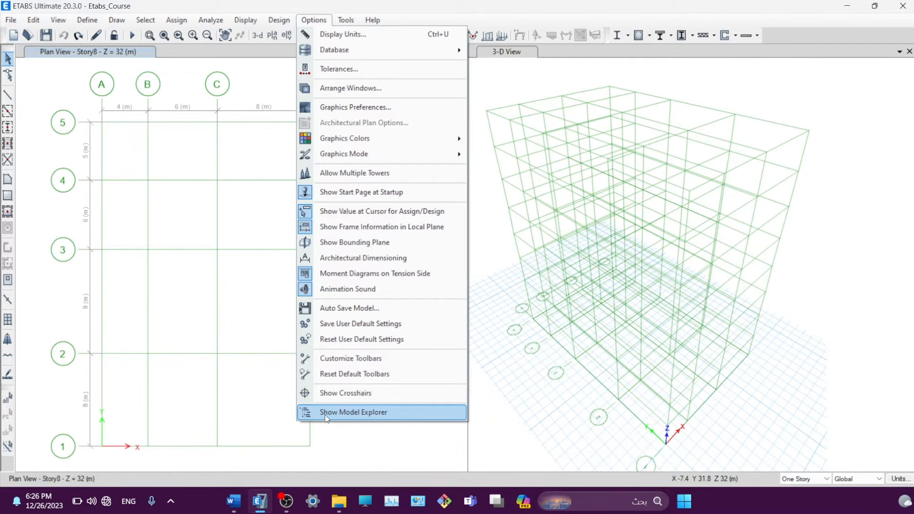
pyautogui.click(341, 416)
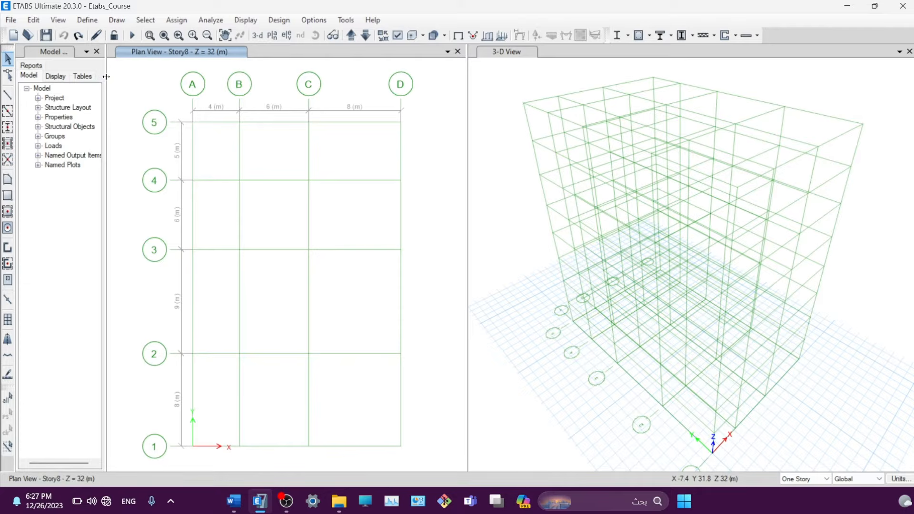
# - Widen the Model Explorer and browse its Display, Tables and Reports tabs
pyautogui.moveTo(106, 78); pyautogui.dragTo(138, 79)
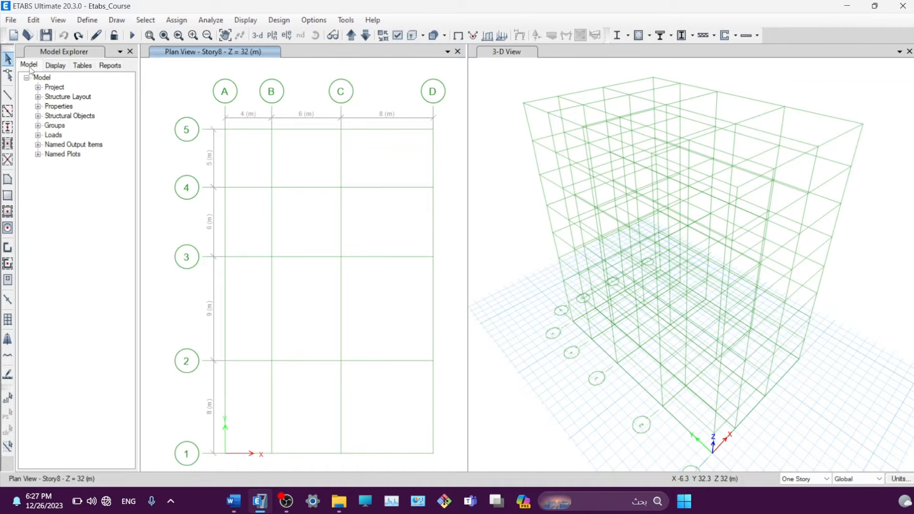
pyautogui.click(55, 66)
pyautogui.click(82, 66)
pyautogui.click(110, 66)
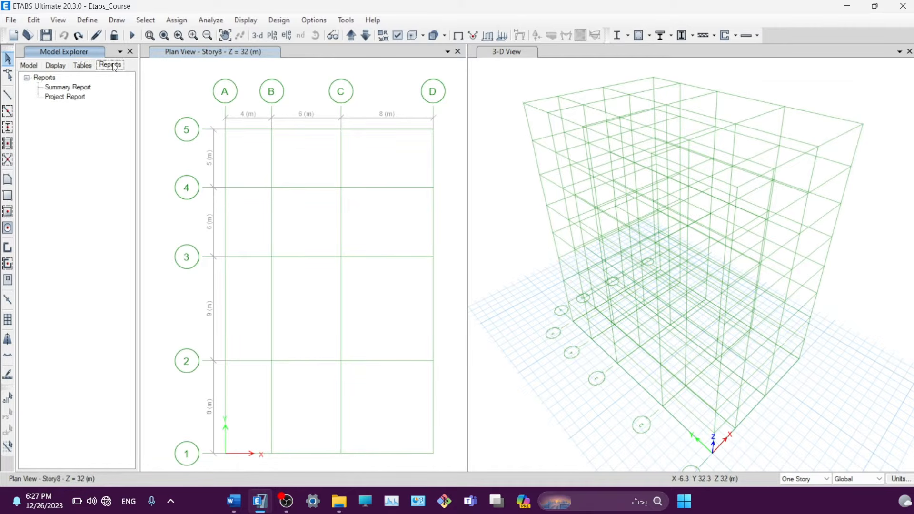
pyautogui.click(27, 67)
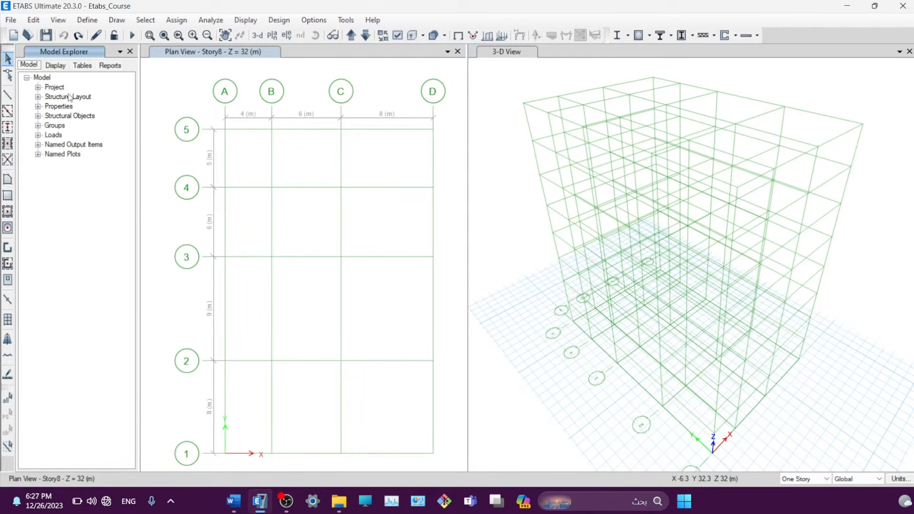
# - Collapse and re-expand the Model tree, then expand its Project branch
pyautogui.click(27, 78)
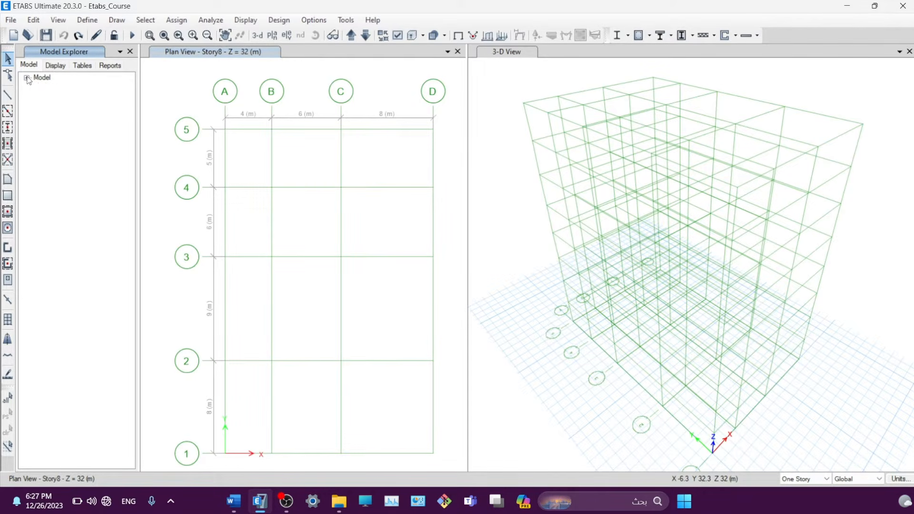
pyautogui.click(27, 78)
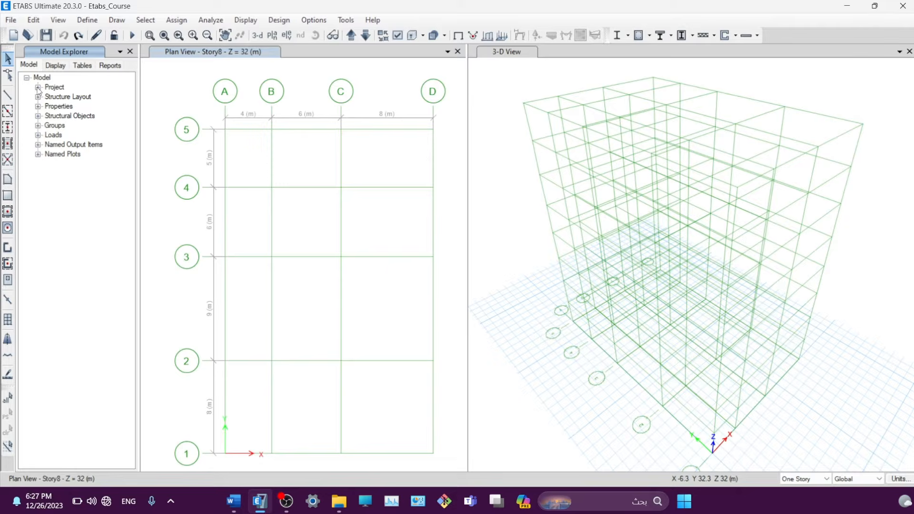
pyautogui.click(38, 87)
pyautogui.doubleClick(72, 97)
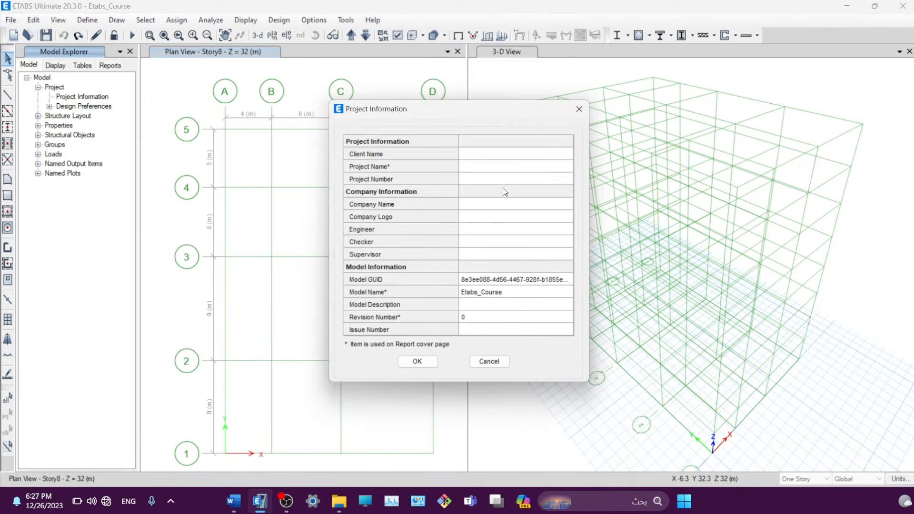
pyautogui.click(489, 361)
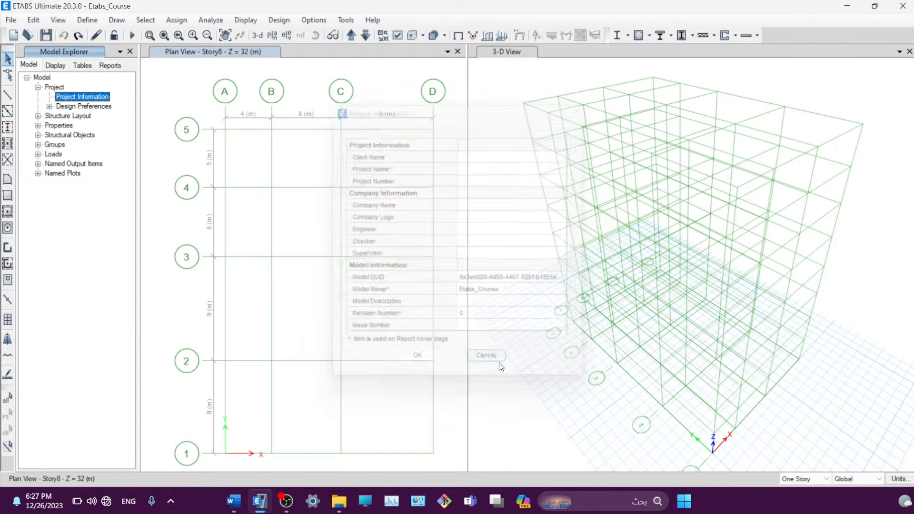
pyautogui.click(7, 20)
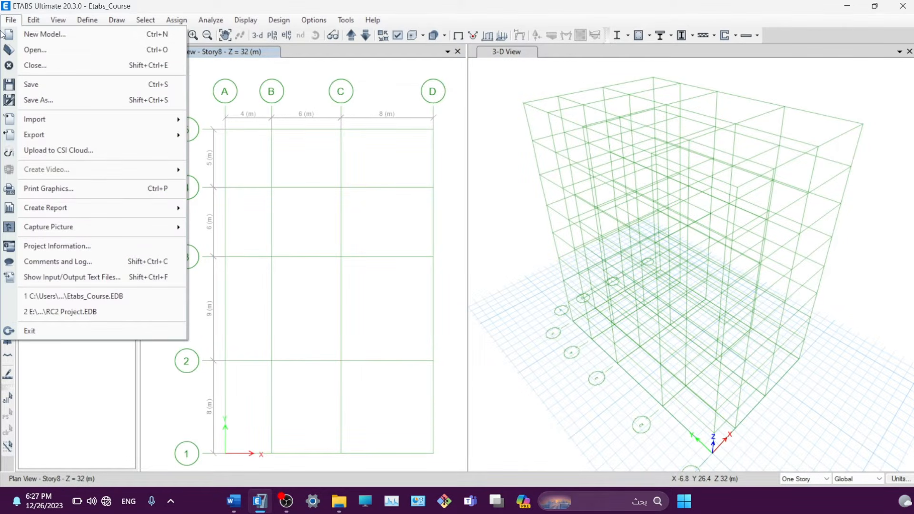
pyautogui.click(51, 246)
pyautogui.click(579, 114)
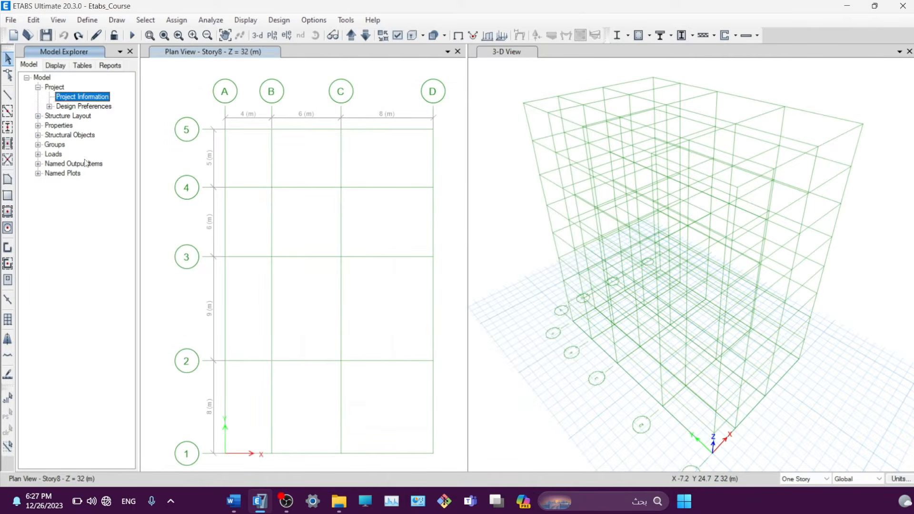
pyautogui.click(37, 87)
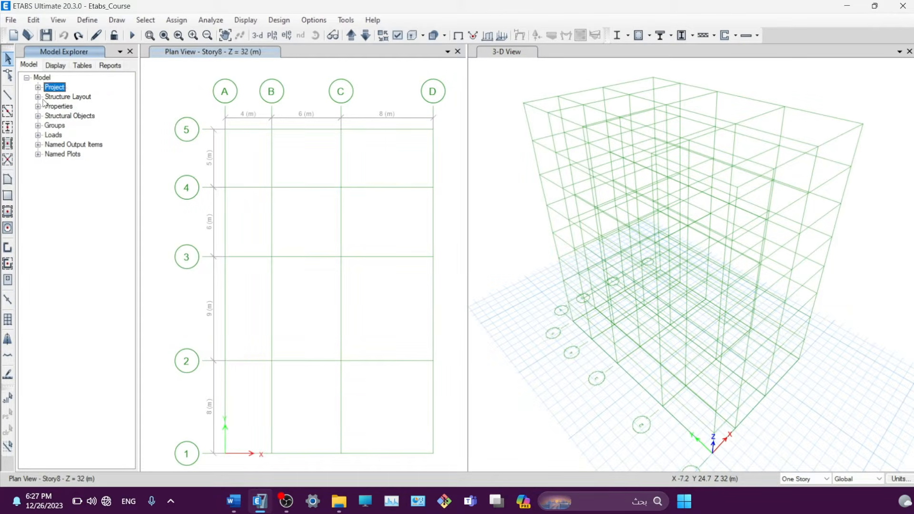
pyautogui.click(38, 97)
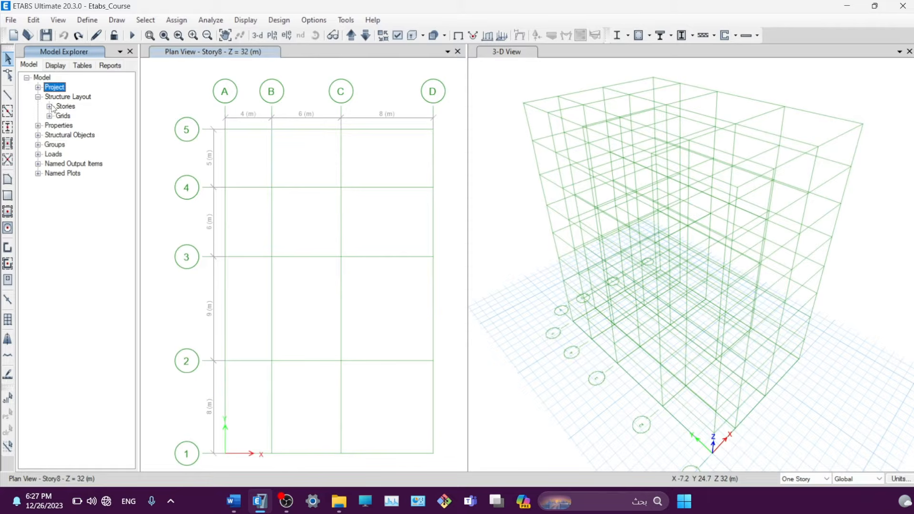
pyautogui.click(50, 107)
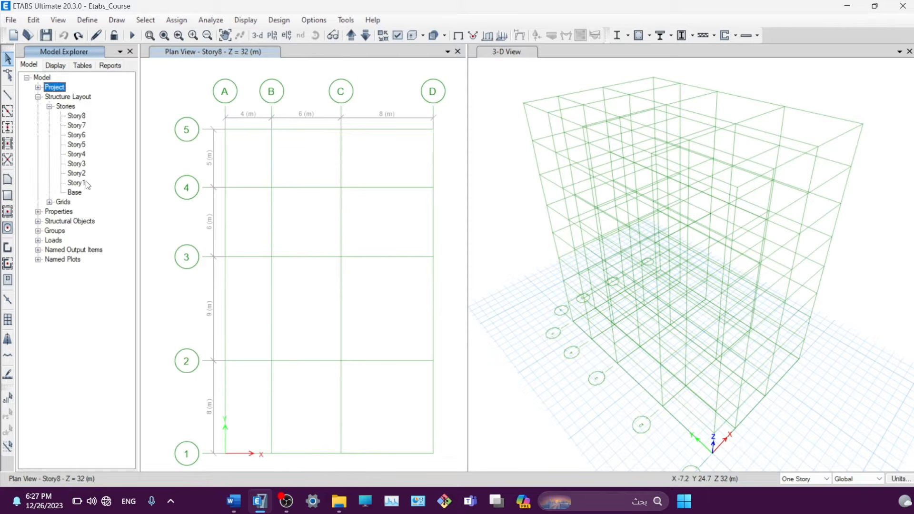
pyautogui.click(49, 106)
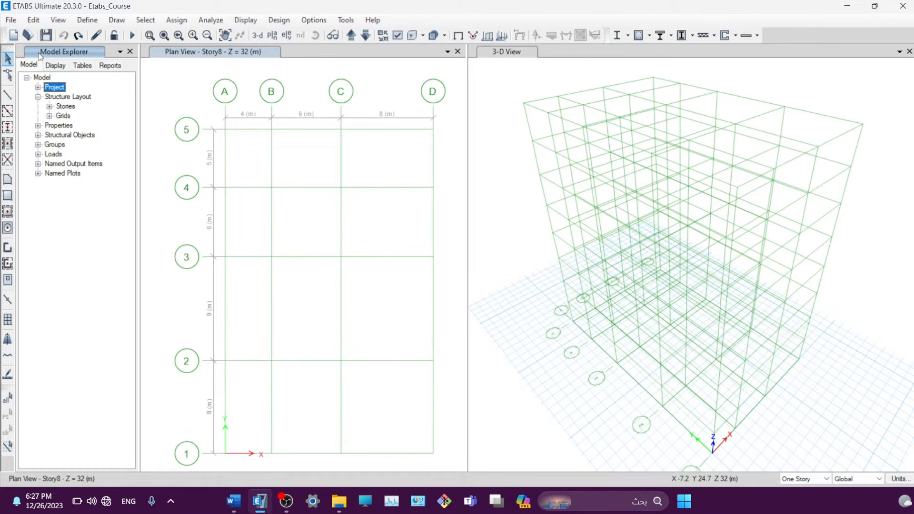
pyautogui.click(38, 97)
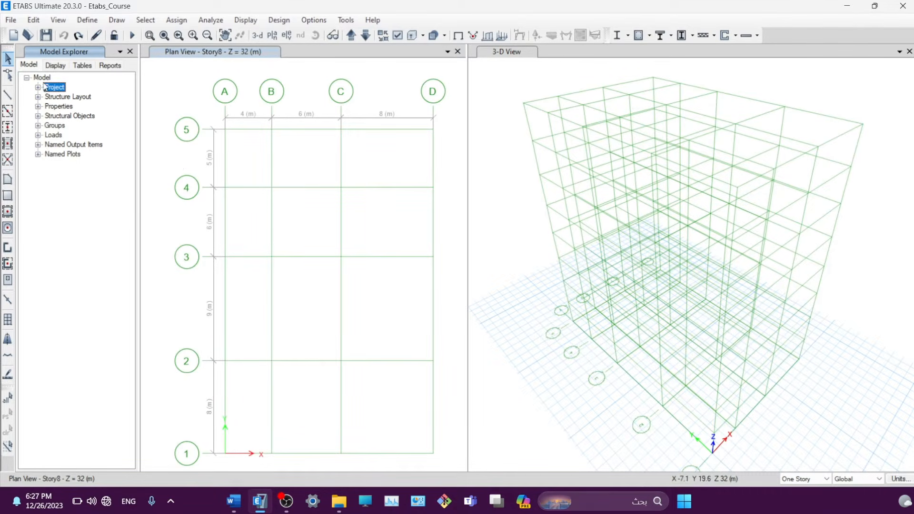
pyautogui.click(38, 107)
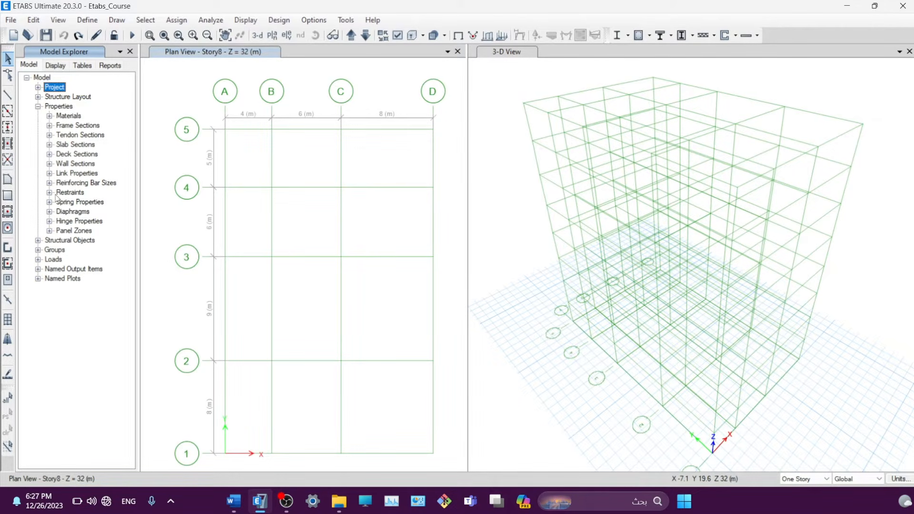
pyautogui.click(38, 107)
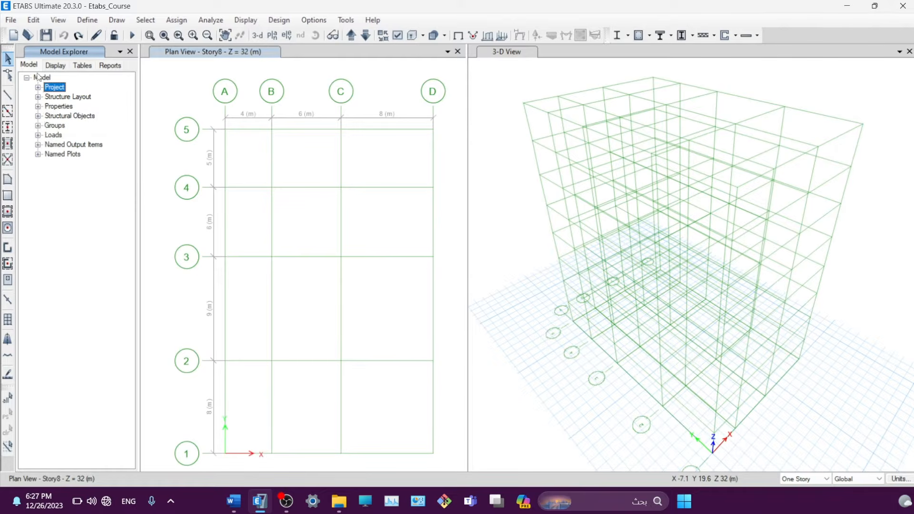
# - Try plan, elevation and 3-D view types for the 3-D window, ending back on 3-D
pyautogui.click(58, 65)
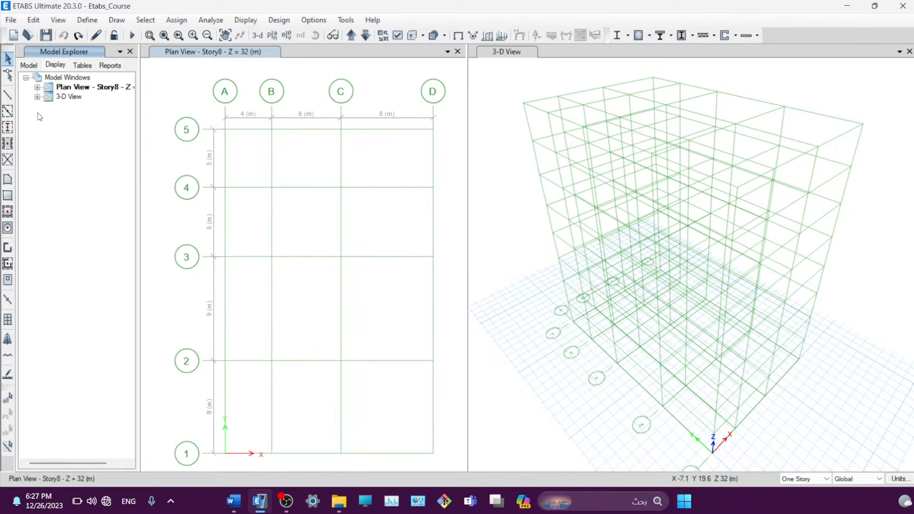
pyautogui.click(38, 97)
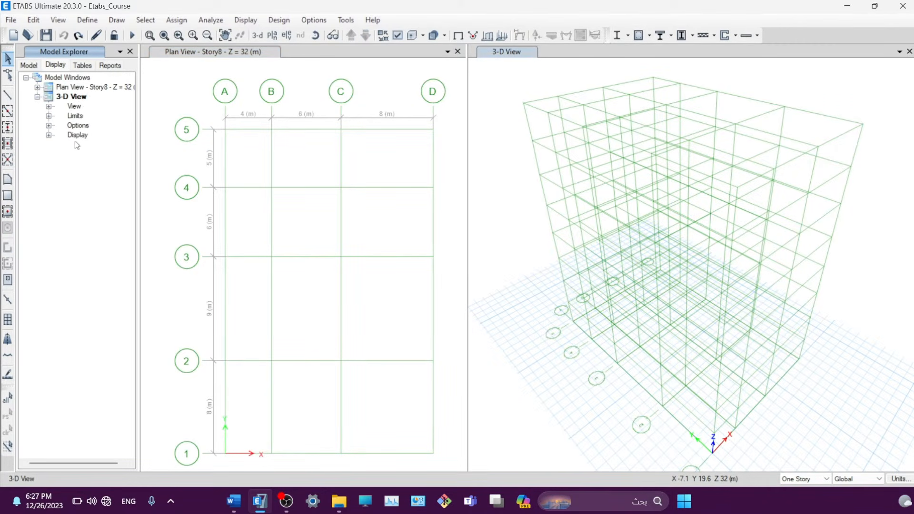
pyautogui.click(49, 136)
pyautogui.click(50, 135)
pyautogui.click(48, 106)
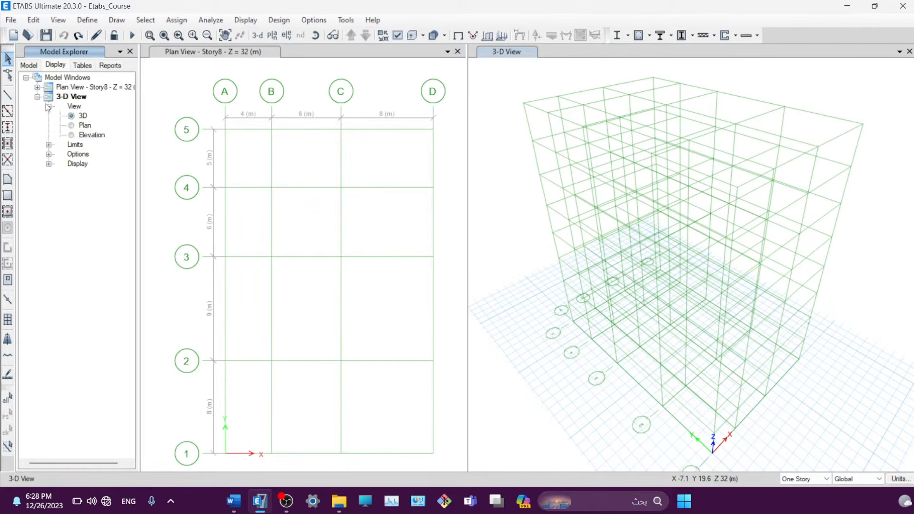
pyautogui.click(504, 52)
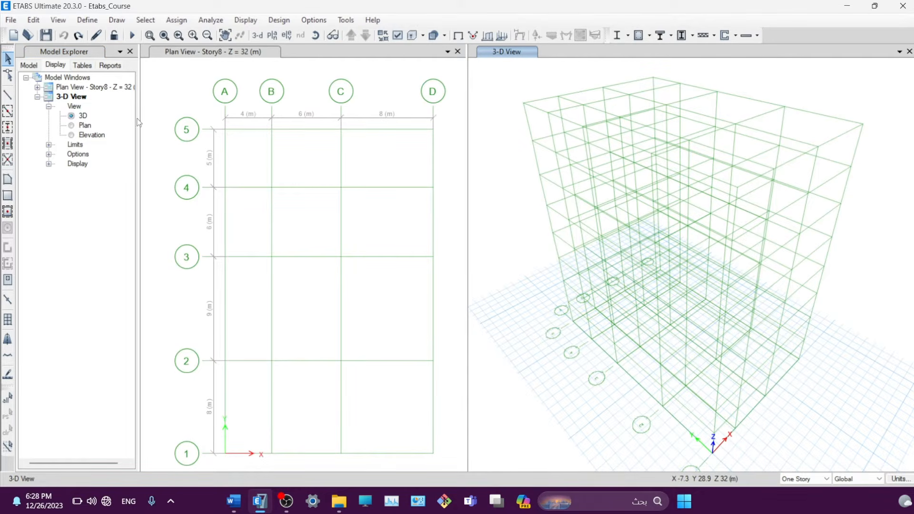
pyautogui.click(72, 125)
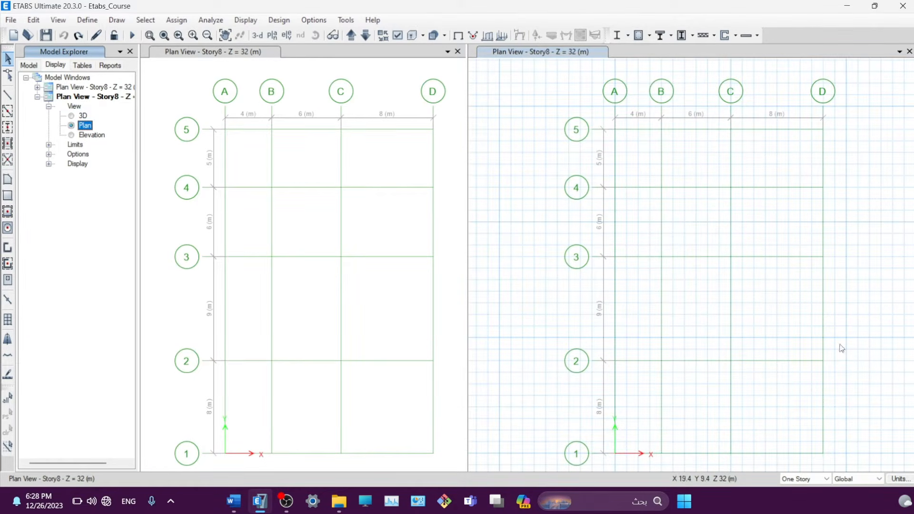
pyautogui.click(92, 135)
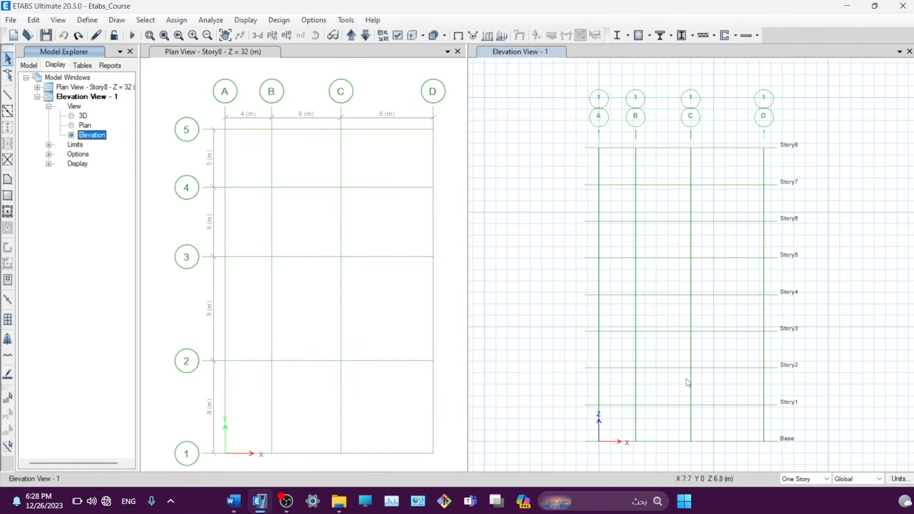
pyautogui.click(72, 107)
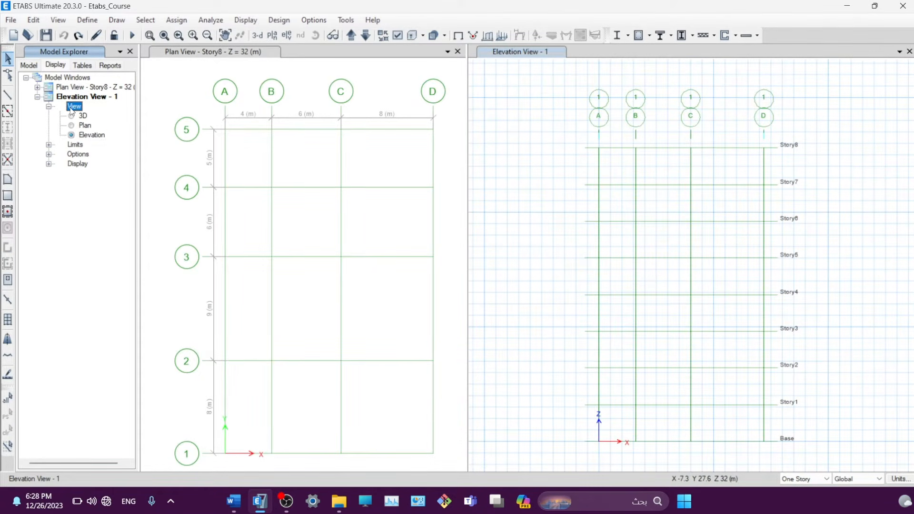
pyautogui.click(72, 115)
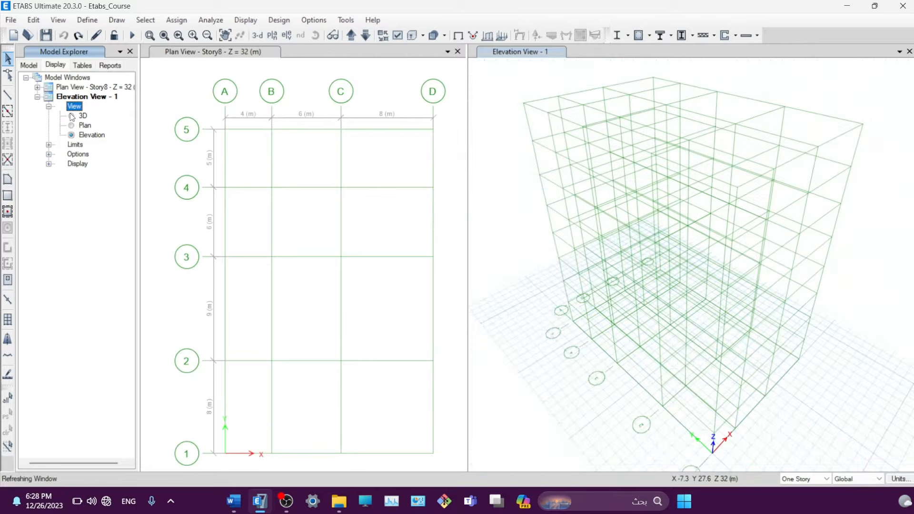
# - Show the elevation along grid line B and collapse its tree branch
pyautogui.click(287, 35)
pyautogui.click(352, 193)
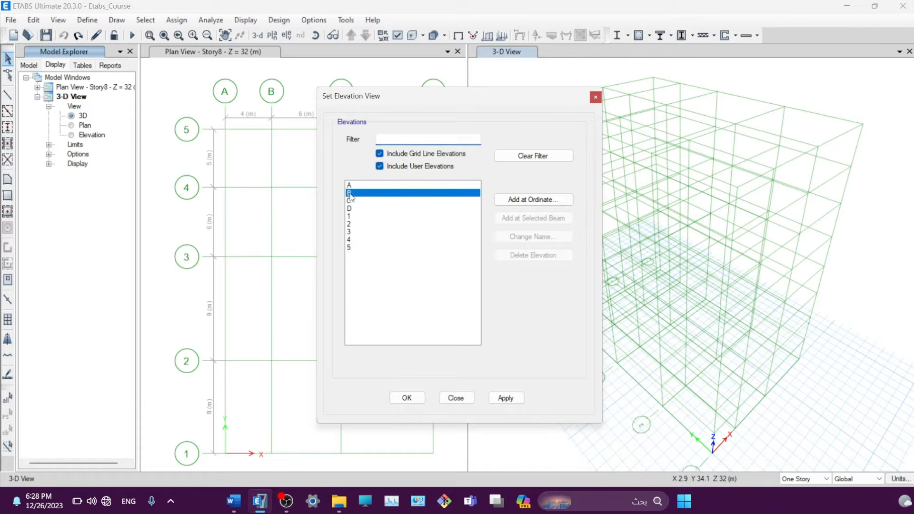
pyautogui.click(504, 402)
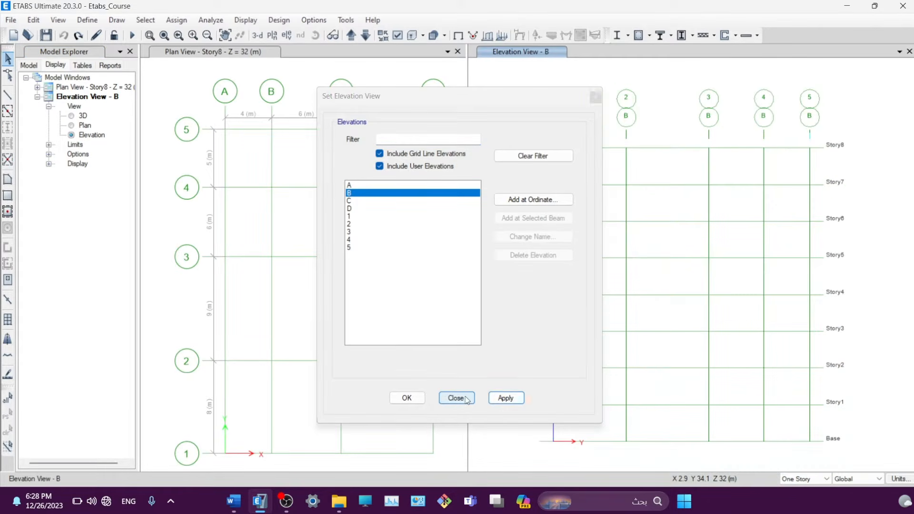
pyautogui.click(456, 398)
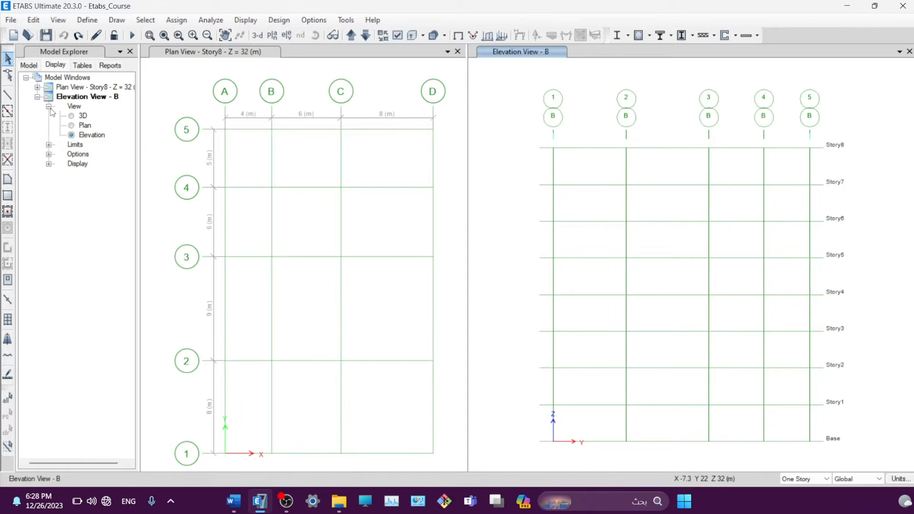
pyautogui.click(37, 97)
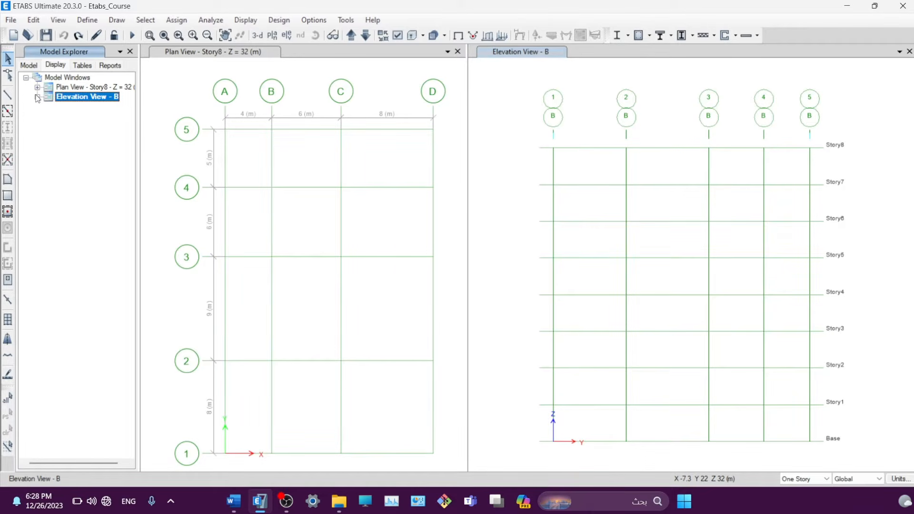
# - Browse the DESIGN DATA > Design Preferences tables, collapse them, then list Summary and Project reports
pyautogui.click(82, 65)
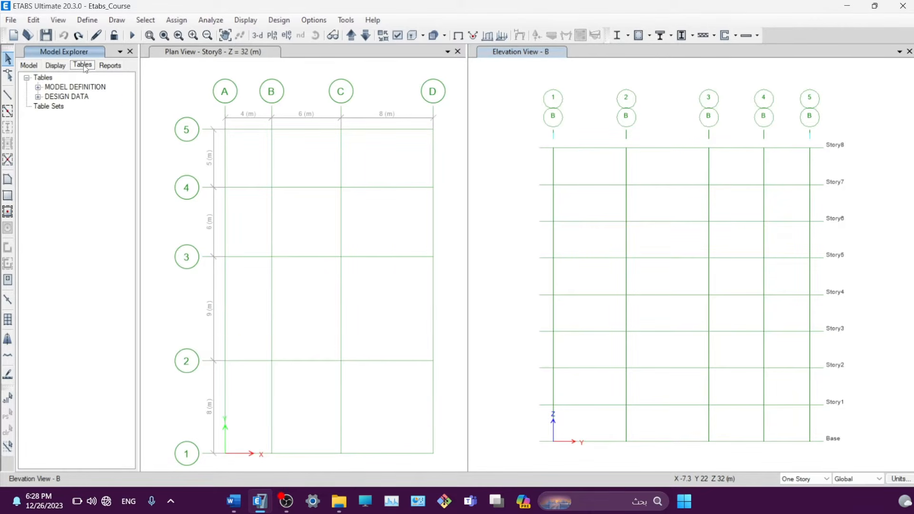
pyautogui.click(37, 96)
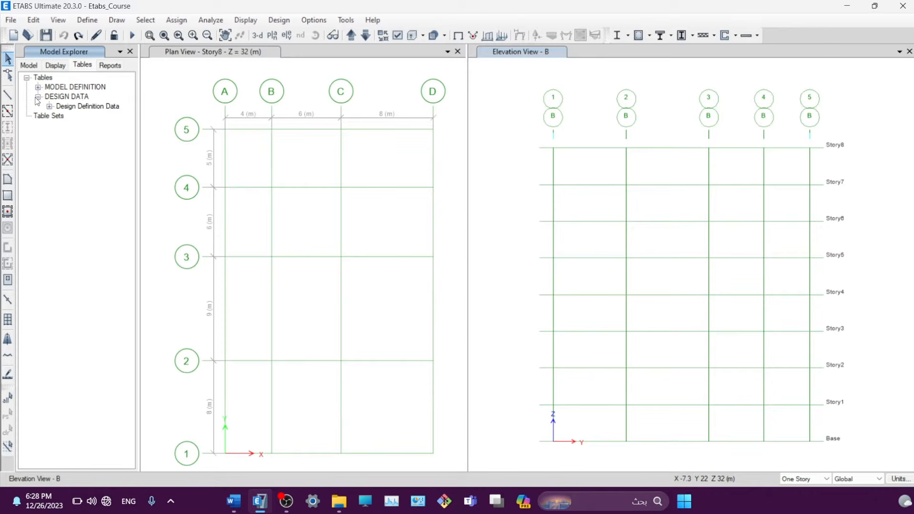
pyautogui.click(49, 106)
pyautogui.click(61, 116)
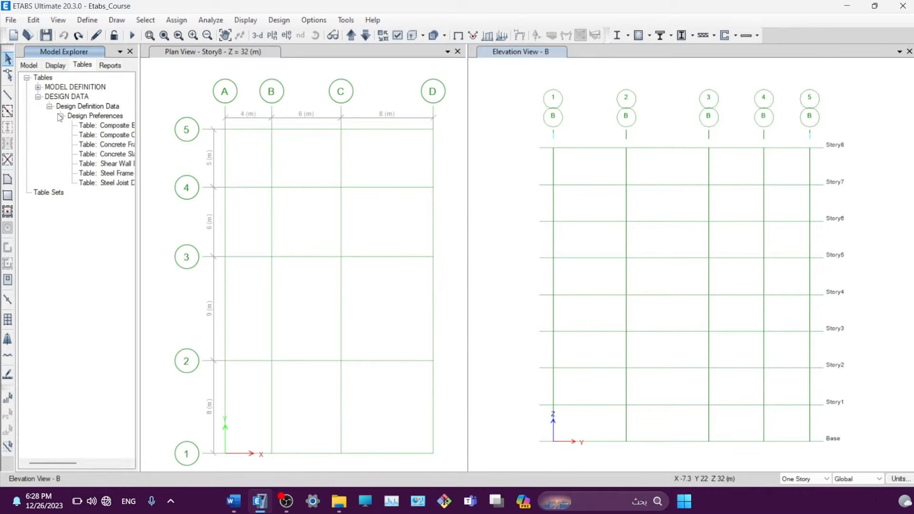
pyautogui.click(61, 116)
pyautogui.click(50, 106)
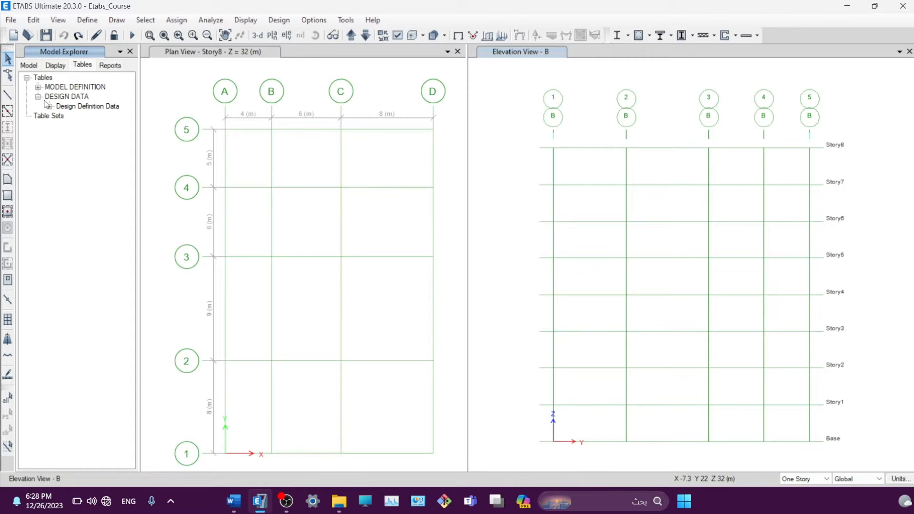
pyautogui.click(37, 96)
pyautogui.click(27, 78)
pyautogui.click(110, 66)
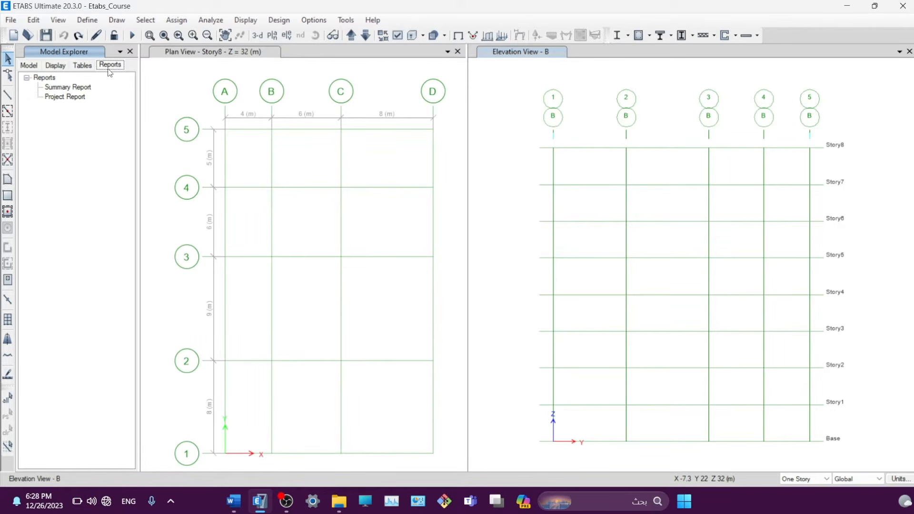
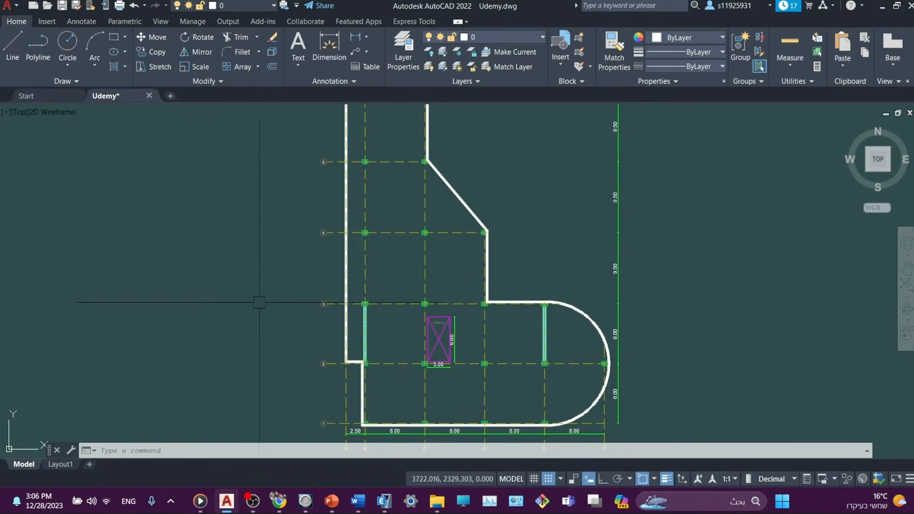
# - Pan around the floor plan to inspect its walls, opening, grids 1–5 and the angled wall
pyautogui.scroll(3, 545, 386)
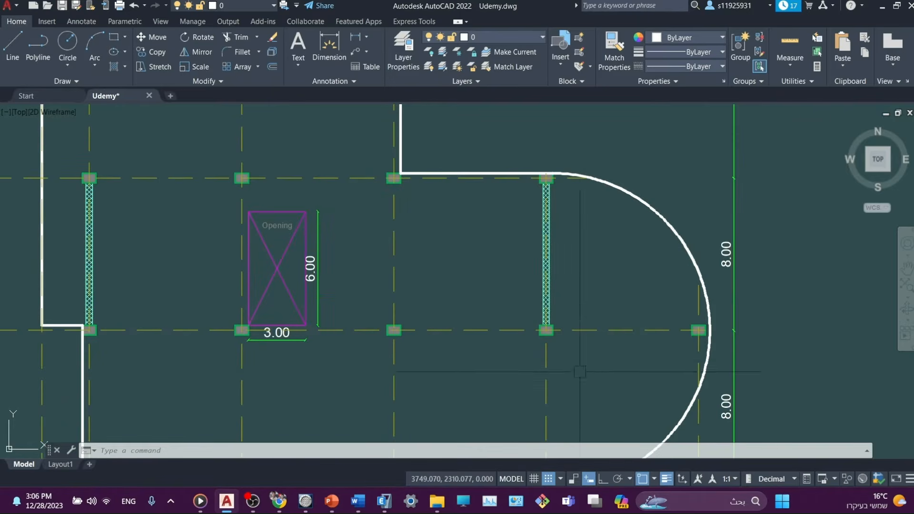
pyautogui.moveTo(580, 372); pyautogui.dragTo(556, 276, button='middle')
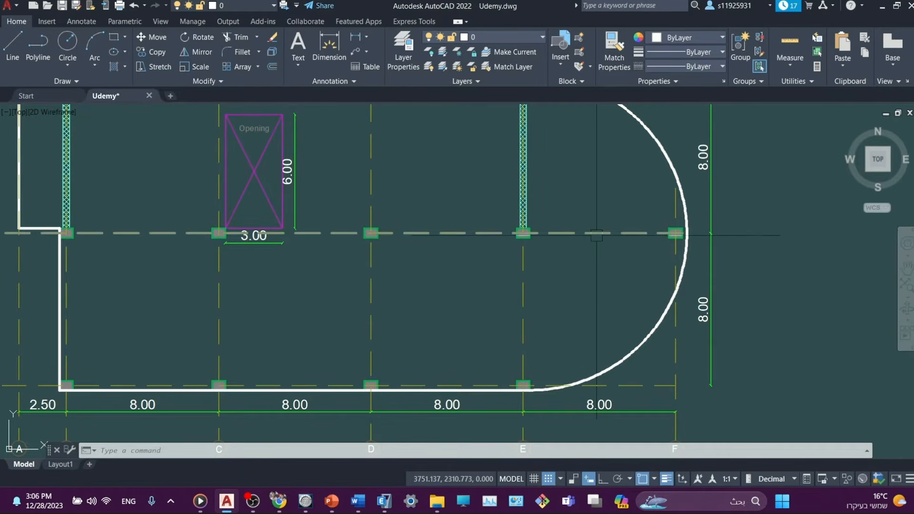
pyautogui.moveTo(596, 240); pyautogui.dragTo(595, 283, button='middle')
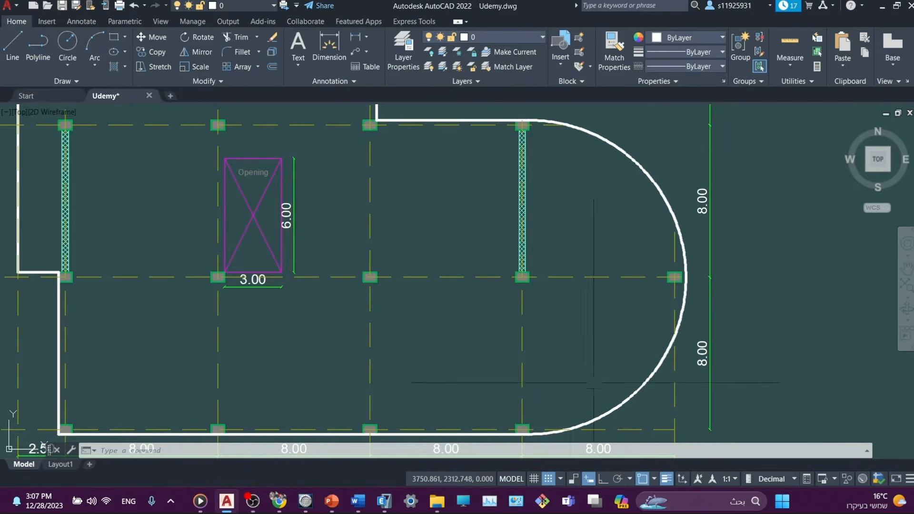
pyautogui.moveTo(597, 382); pyautogui.dragTo(580, 299, button='middle')
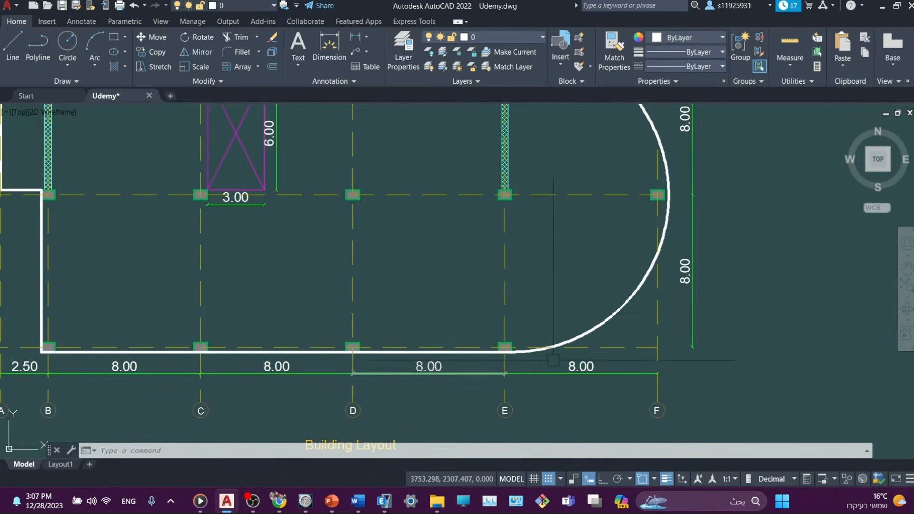
pyautogui.moveTo(433, 249); pyautogui.dragTo(451, 392, button='middle')
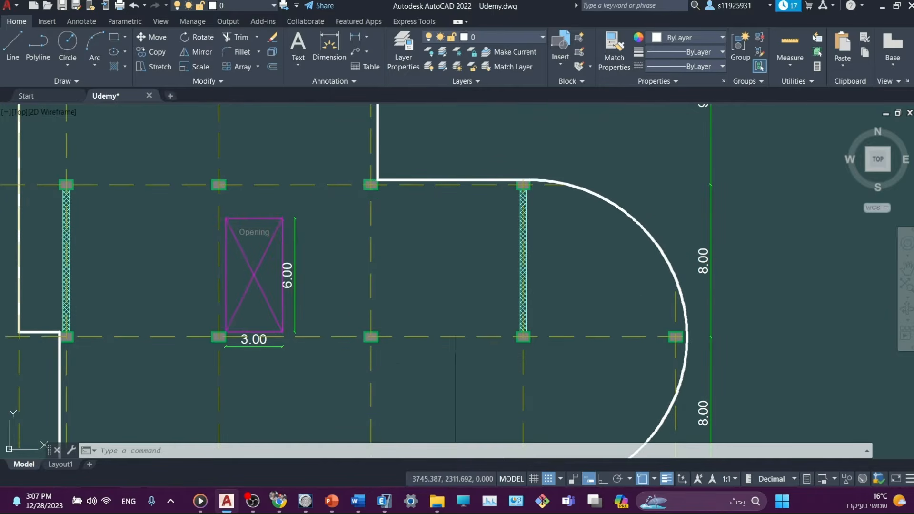
pyautogui.moveTo(490, 414); pyautogui.dragTo(454, 354, button='middle')
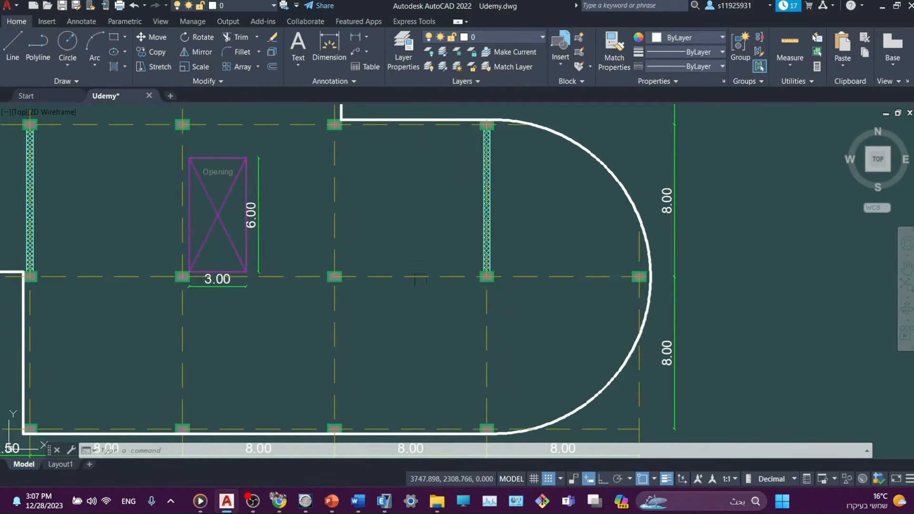
pyautogui.moveTo(315, 259); pyautogui.dragTo(643, 259, button='middle')
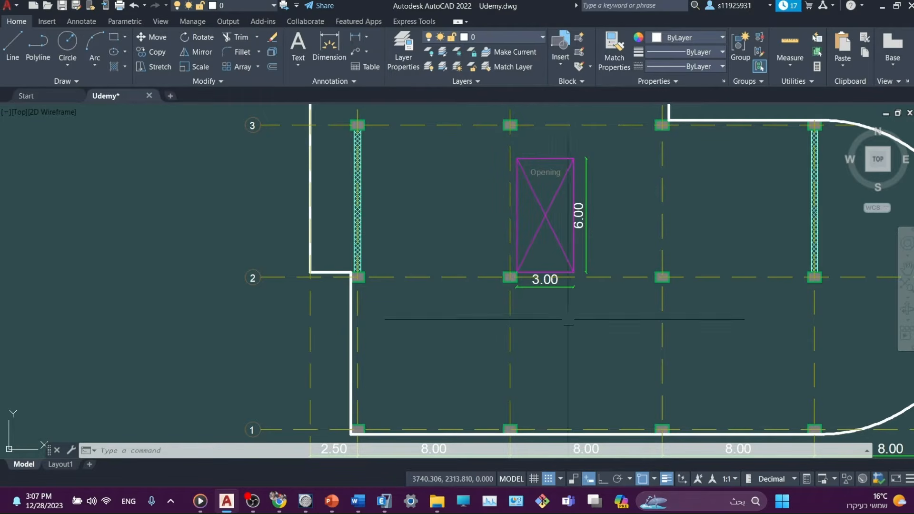
pyautogui.moveTo(539, 266); pyautogui.dragTo(512, 219, button='middle')
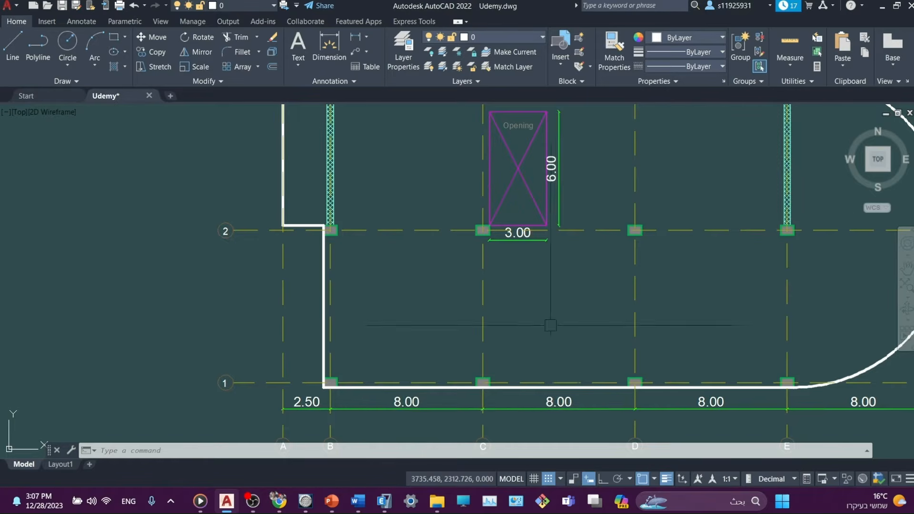
pyautogui.moveTo(548, 322); pyautogui.dragTo(462, 340, button='middle')
pyautogui.moveTo(495, 230); pyautogui.dragTo(572, 462, button='middle')
pyautogui.moveTo(563, 239); pyautogui.dragTo(545, 285, button='middle')
pyautogui.scroll(-1, 545, 285)
pyautogui.scroll(-2, 545, 285)
pyautogui.scroll(2, 587, 315)
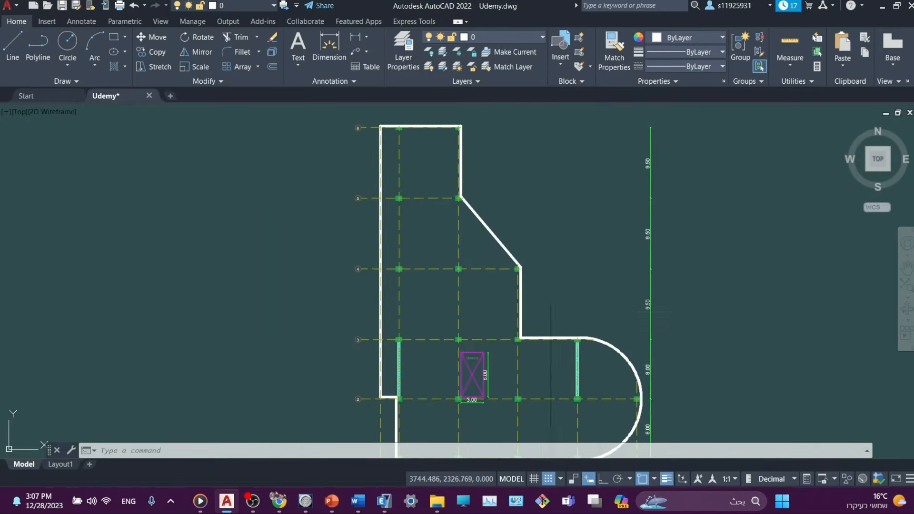
pyautogui.moveTo(587, 314); pyautogui.dragTo(565, 292, button='middle')
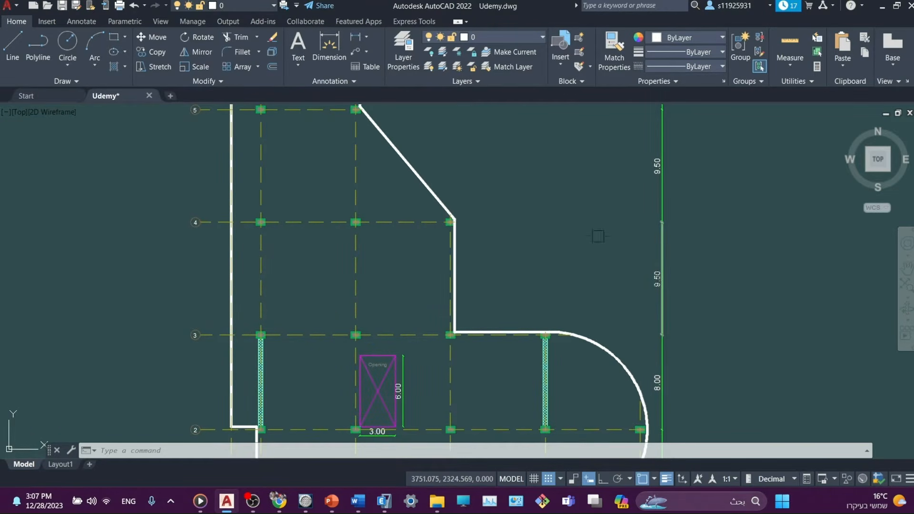
pyautogui.moveTo(598, 237)
pyautogui.mouseDown(button='middle')
pyautogui.moveTo(601, 282)
pyautogui.moveTo(649, 418)
pyautogui.moveTo(696, 327)
pyautogui.moveTo(713, 219)
pyautogui.moveTo(714, 72)
pyautogui.moveTo(688, 68)
pyautogui.mouseUp(button='middle')
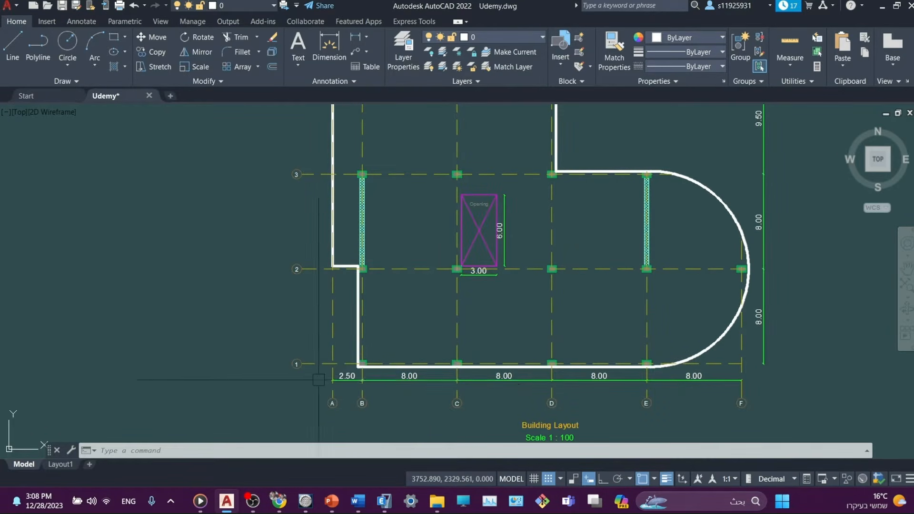
pyautogui.moveTo(400, 230); pyautogui.dragTo(414, 419, button='middle')
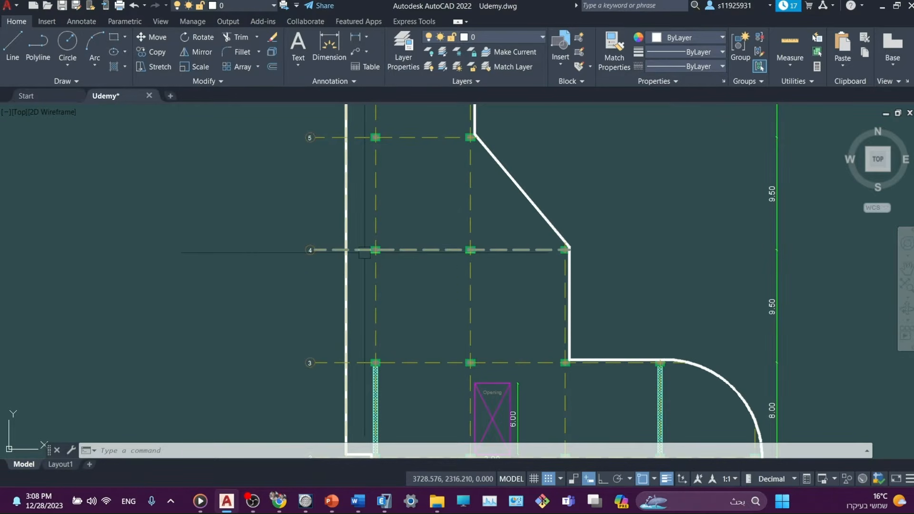
pyautogui.moveTo(365, 254)
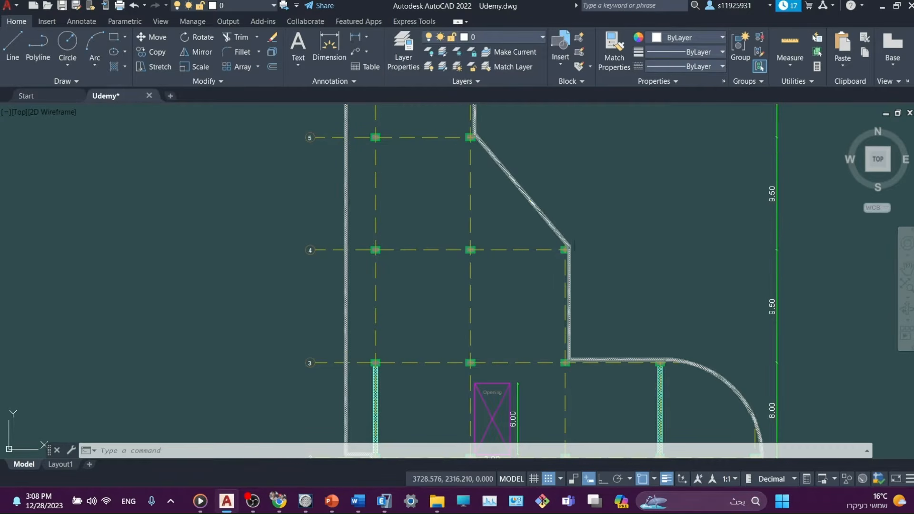
pyautogui.moveTo(598, 219)
pyautogui.mouseDown(button='middle')
pyautogui.moveTo(587, 284)
pyautogui.moveTo(551, 261)
pyautogui.mouseUp(button='middle')
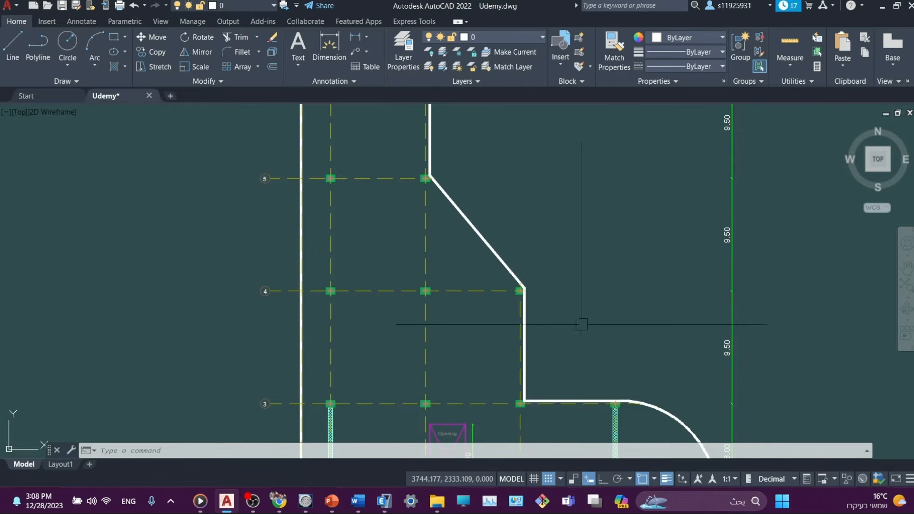
pyautogui.moveTo(582, 322); pyautogui.dragTo(429, 296, button='middle')
# - Measure a four-corner panel of the meshed grid with AREA: area 76.000, perimeter 35.000
pyautogui.scroll(-4, 551, 298)
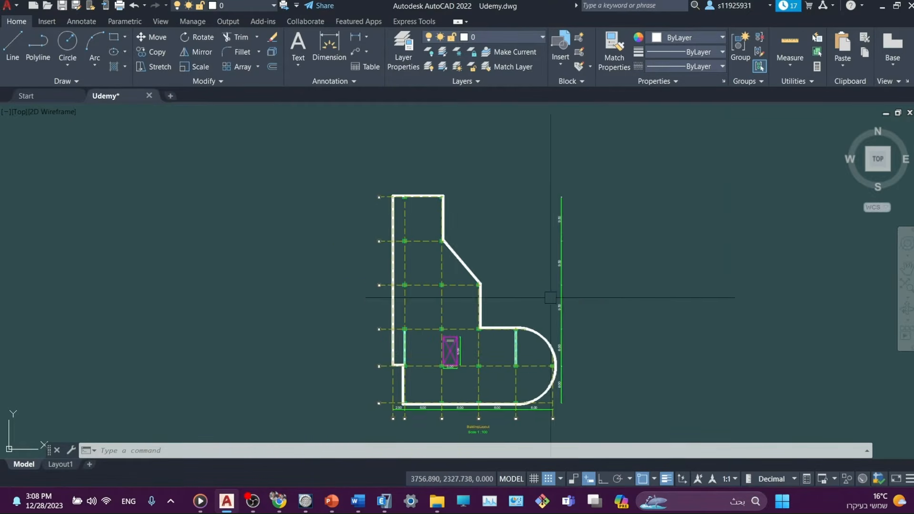
pyautogui.moveTo(638, 310); pyautogui.dragTo(261, 310, button='middle')
pyautogui.moveTo(577, 337); pyautogui.dragTo(221, 330, button='middle')
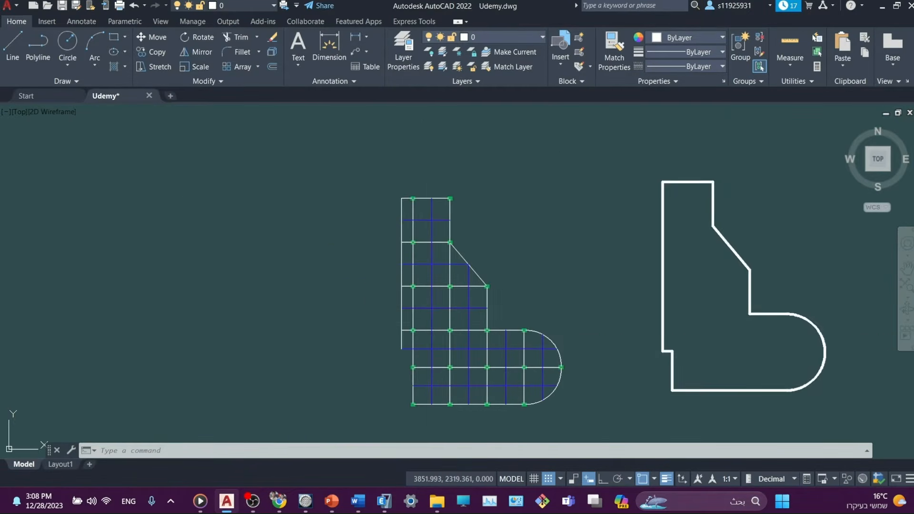
pyautogui.scroll(6, 436, 270)
pyautogui.moveTo(440, 253); pyautogui.dragTo(419, 264, button='middle')
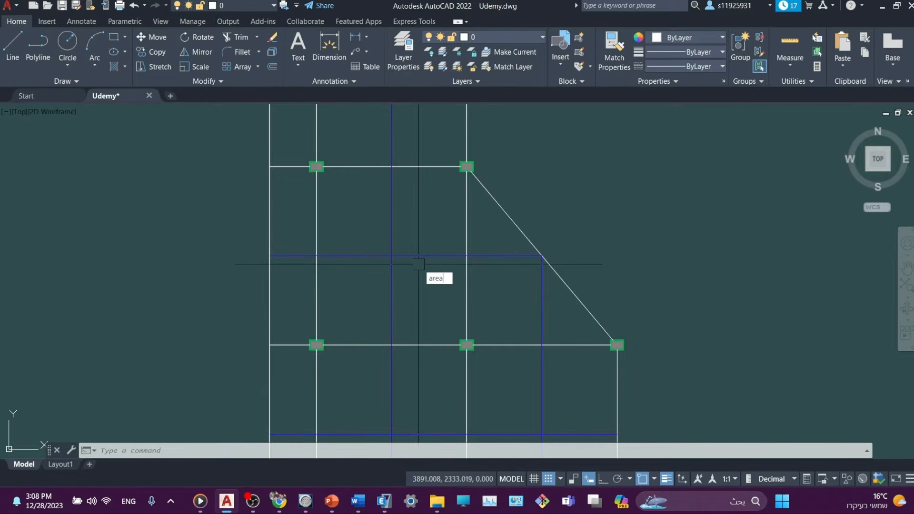
pyautogui.press('Return')
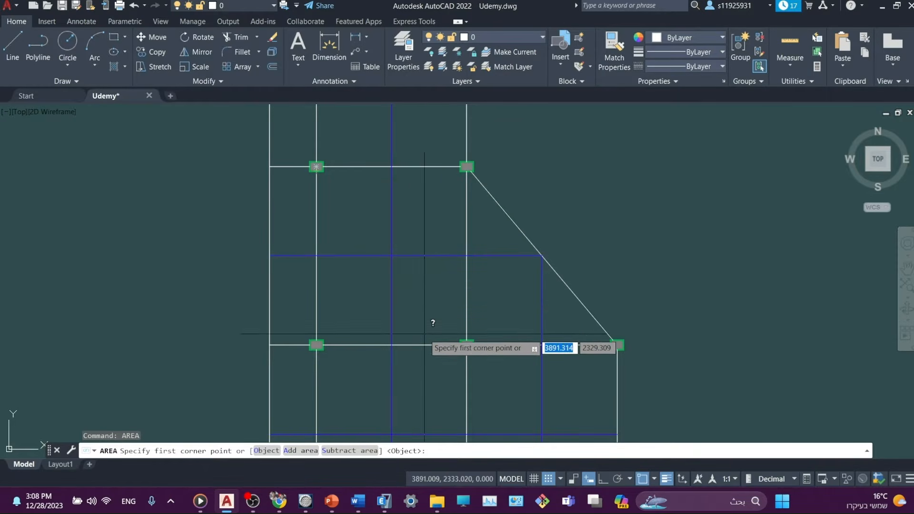
pyautogui.click(351, 182)
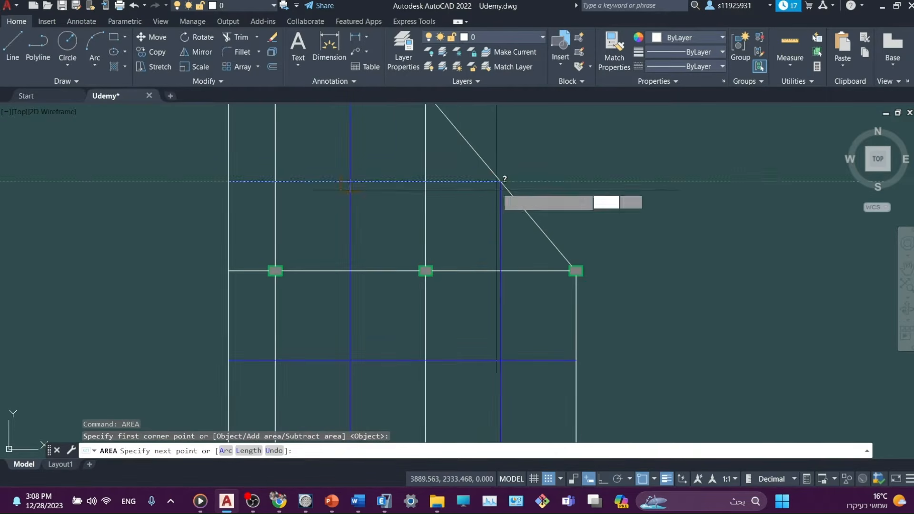
pyautogui.click(501, 181)
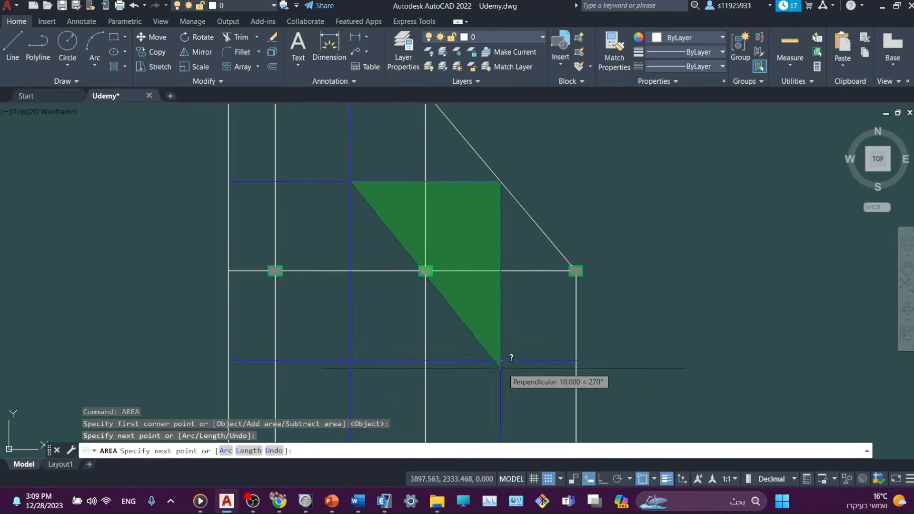
pyautogui.click(500, 360)
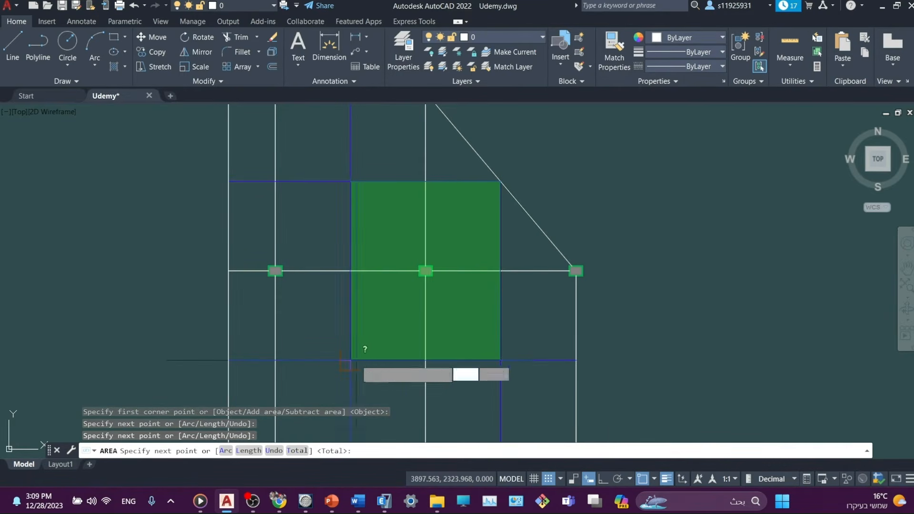
pyautogui.click(351, 360)
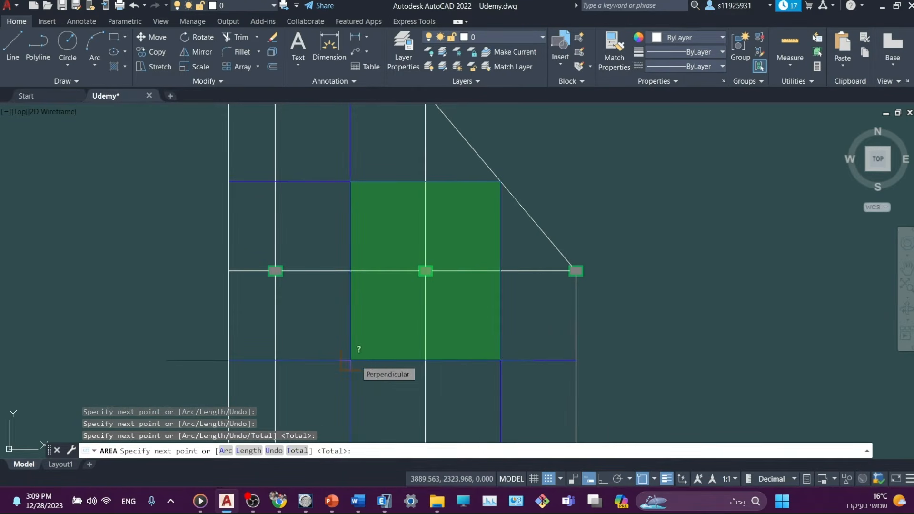
pyautogui.write('t')
pyautogui.press('Return')
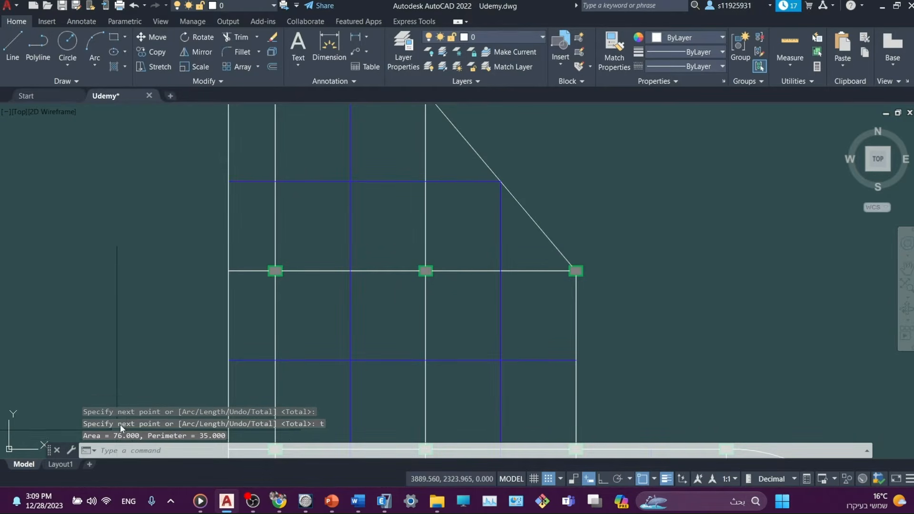
pyautogui.moveTo(198, 293); pyautogui.dragTo(247, 292, button='middle')
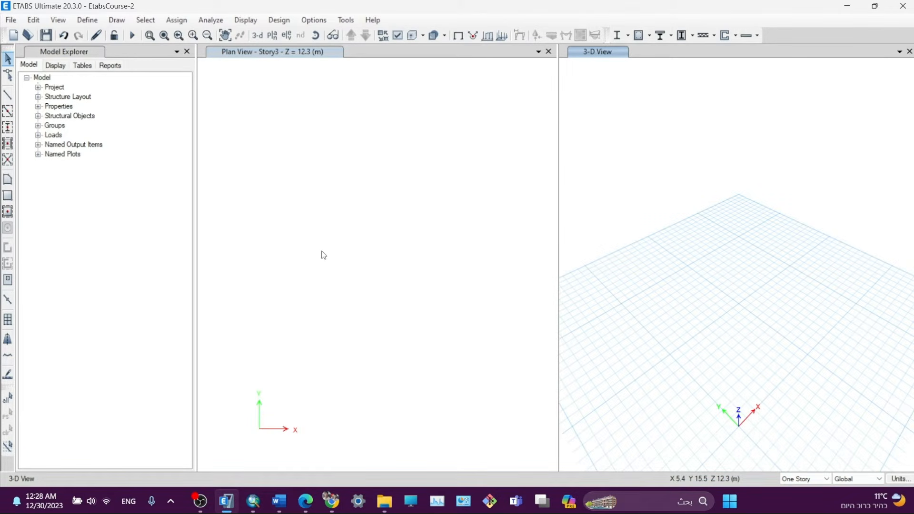
# - Add a new Grade 60 rebar material to the model's materials
pyautogui.click(98, 19)
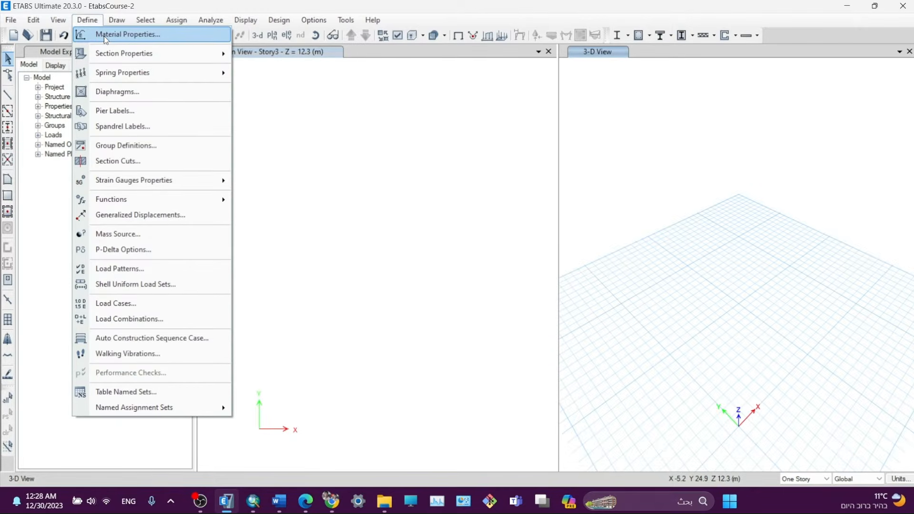
pyautogui.click(103, 35)
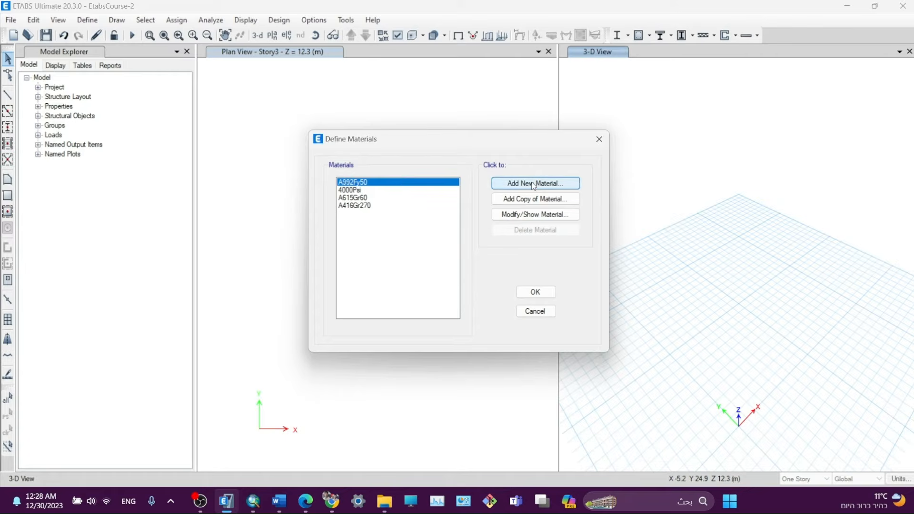
pyautogui.click(533, 184)
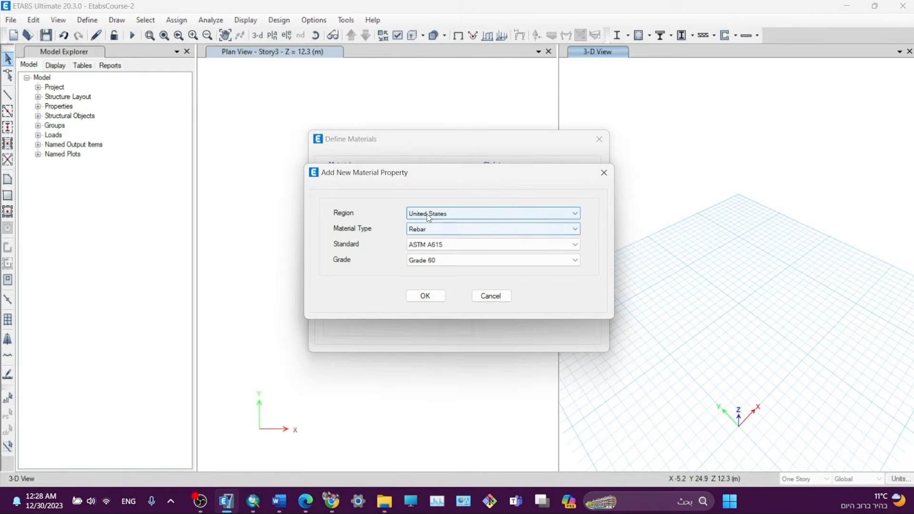
pyautogui.click(418, 261)
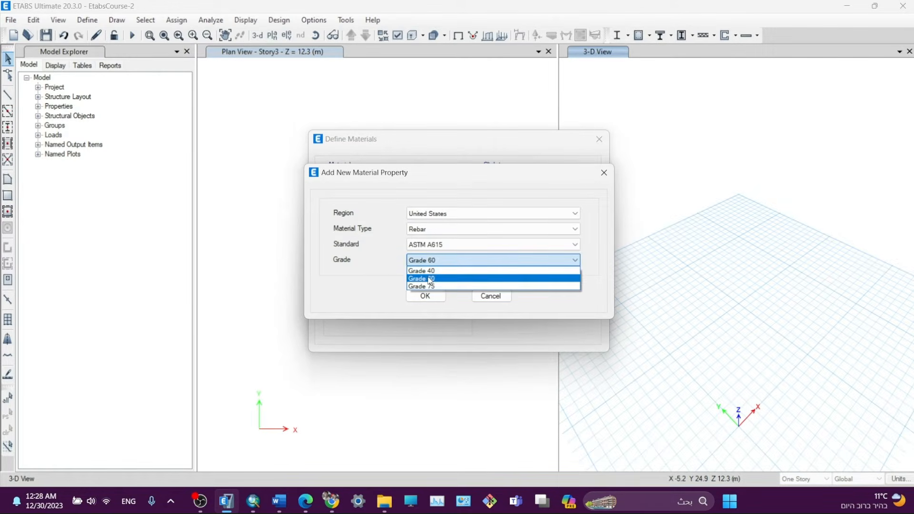
pyautogui.click(431, 279)
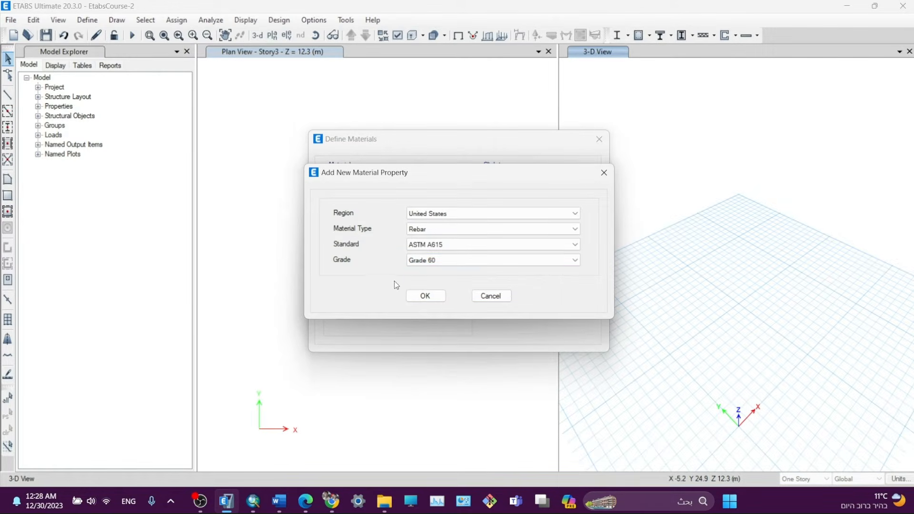
pyautogui.click(431, 300)
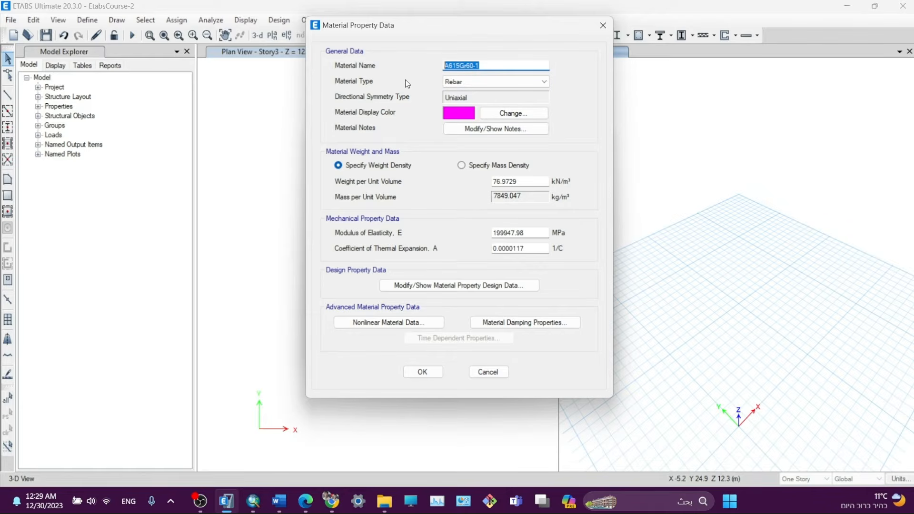
pyautogui.write('Rebar G60')
# - Change Rebar G60's minimum yield strength from 413.69 to 420 MPa and save it
pyautogui.click(430, 287)
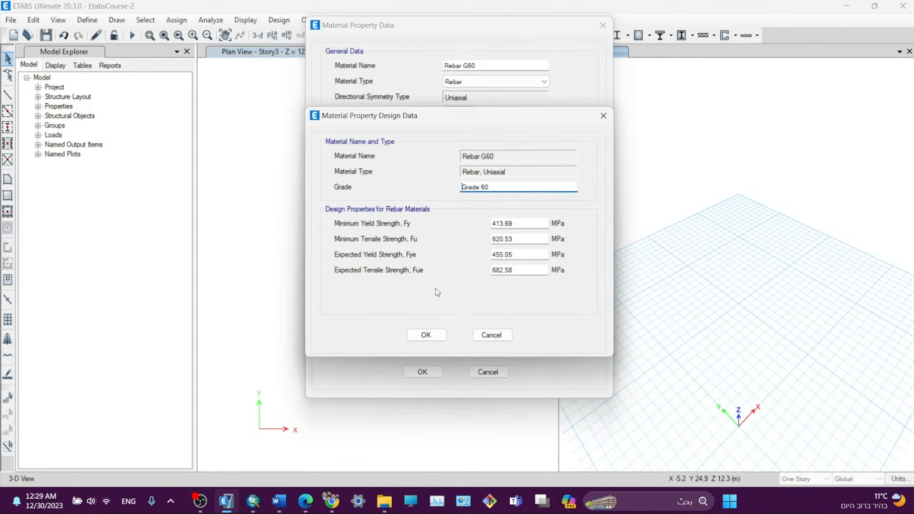
pyautogui.doubleClick(508, 223)
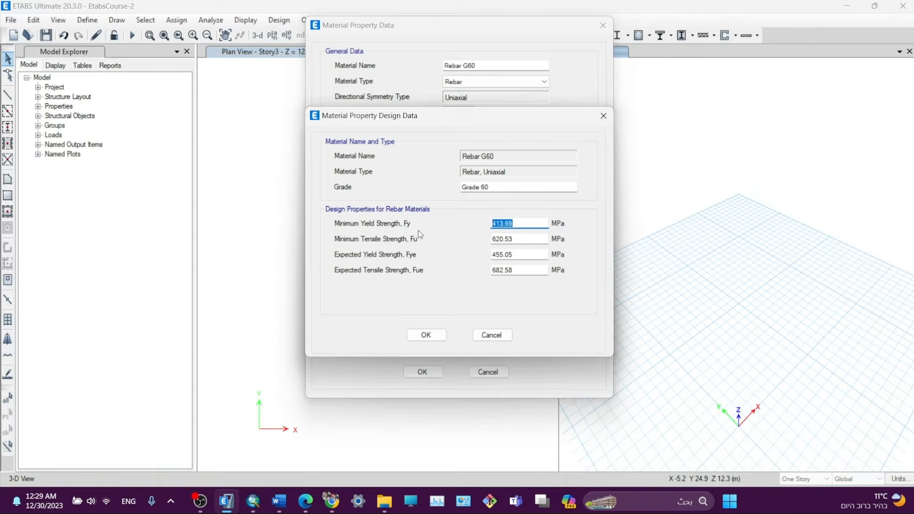
pyautogui.write('420')
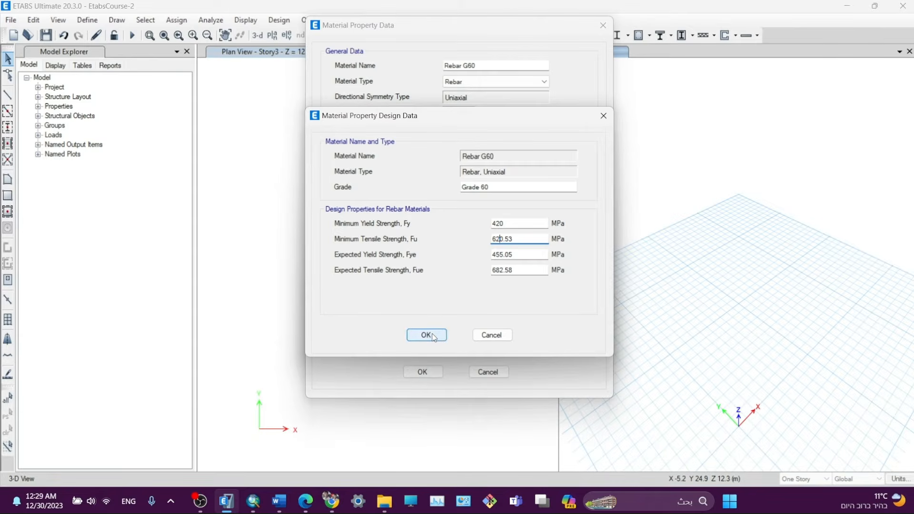
pyautogui.click(426, 335)
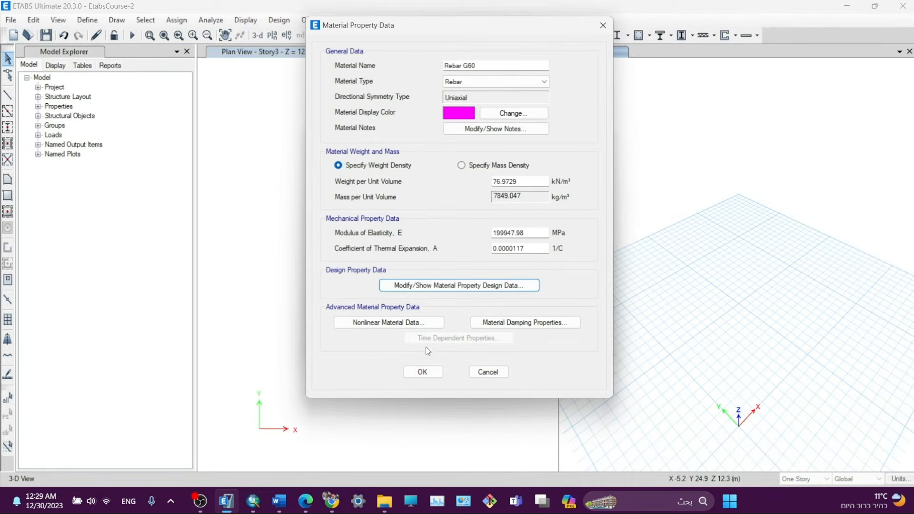
pyautogui.click(427, 378)
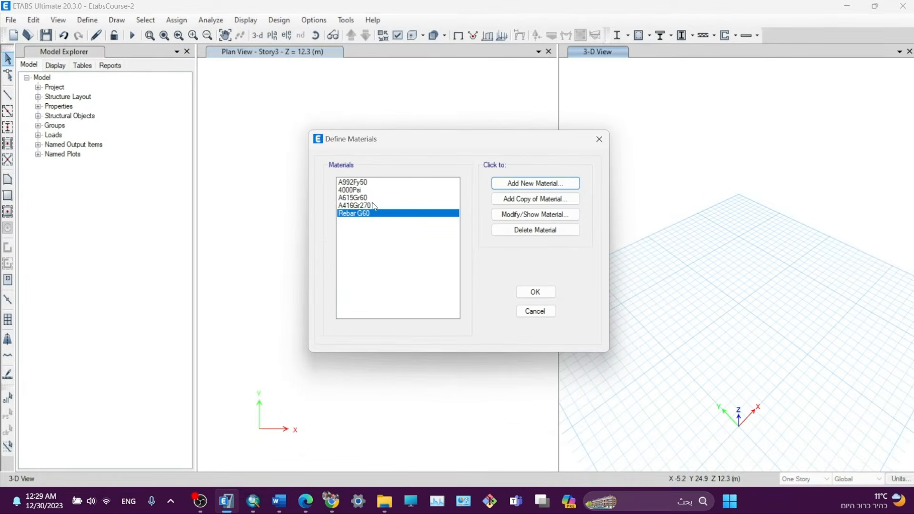
# - Copy 4000Psi as C28 with unit weight 25 kN/m³ and E = 4700·√28, trimmed to 24870 MPa
pyautogui.click(348, 191)
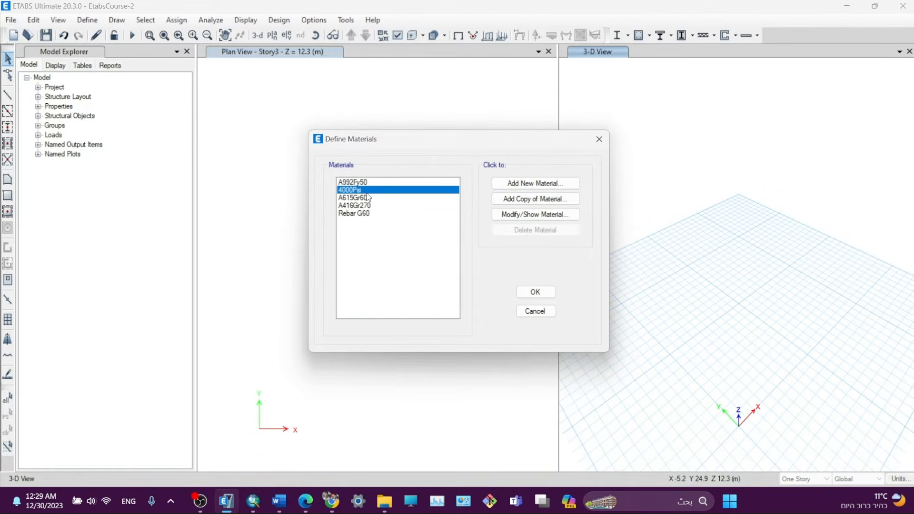
pyautogui.click(348, 196)
pyautogui.click(348, 190)
pyautogui.click(521, 203)
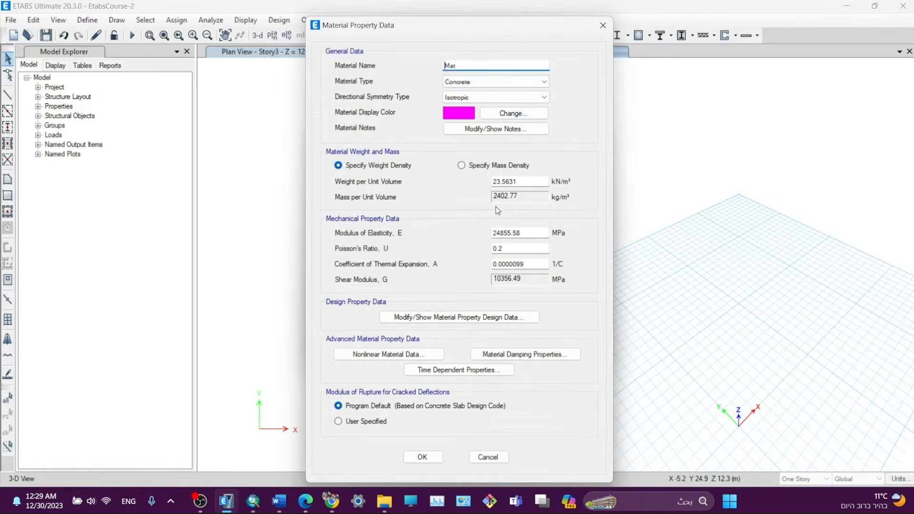
pyautogui.doubleClick(455, 65)
pyautogui.write('C28')
pyautogui.click(520, 181)
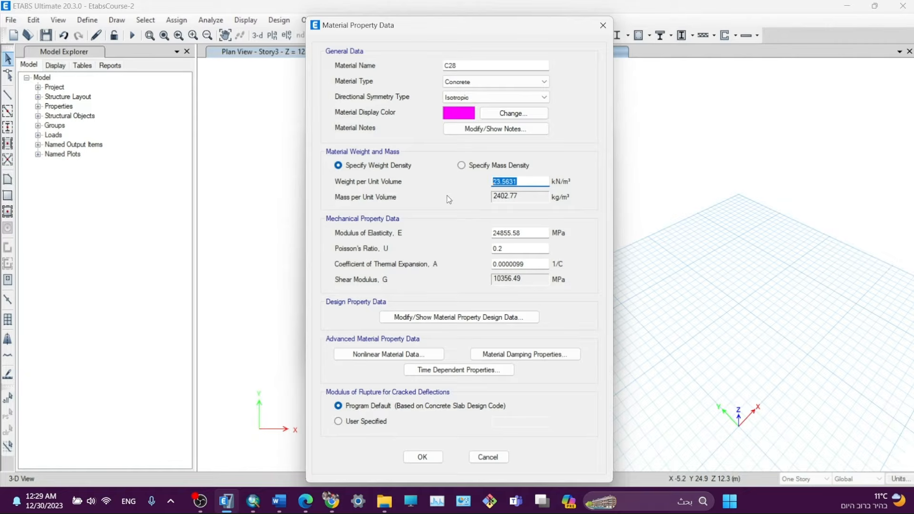
pyautogui.write('25')
pyautogui.click(512, 234)
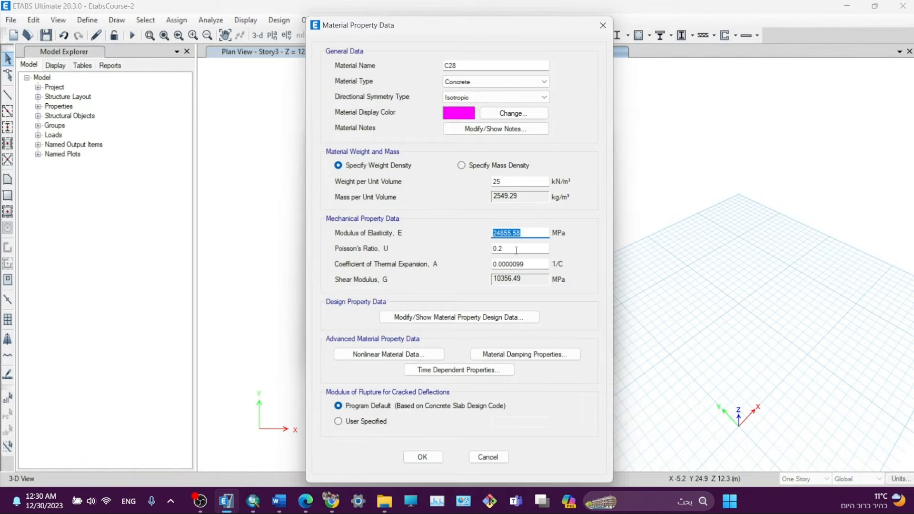
pyautogui.write('4700*28^0')
pyautogui.press('Return')
pyautogui.moveTo(512, 234); pyautogui.dragTo(577, 234)
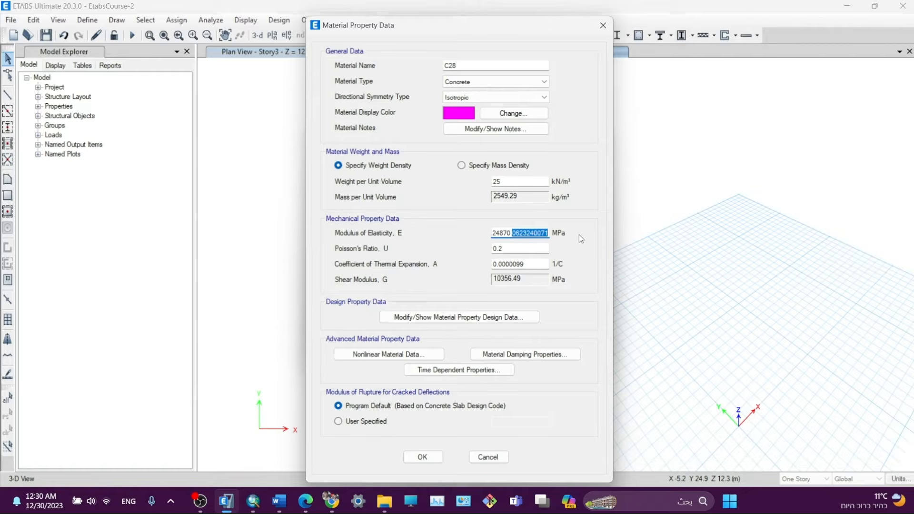
pyautogui.press('BackSpace')
pyautogui.press('BackSpace')
# - Clear C28's grade, set f'c to 28 MPa, and save the material
pyautogui.click(434, 319)
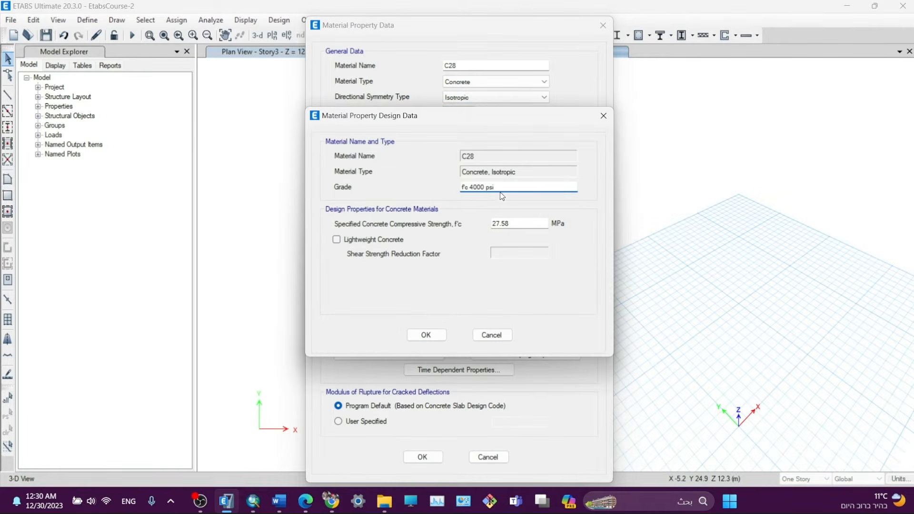
pyautogui.moveTo(501, 189); pyautogui.dragTo(461, 188)
pyautogui.press('BackSpace')
pyautogui.moveTo(525, 221); pyautogui.dragTo(496, 229)
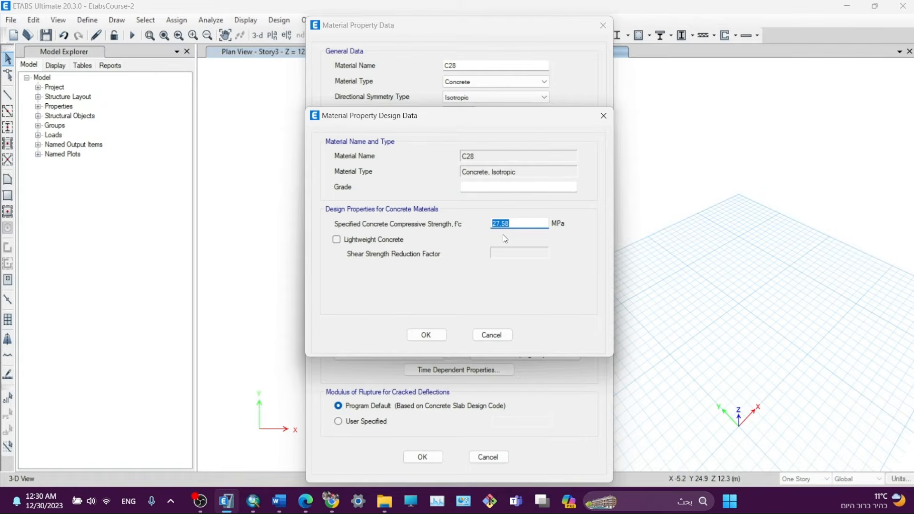
pyautogui.write('28')
pyautogui.click(426, 335)
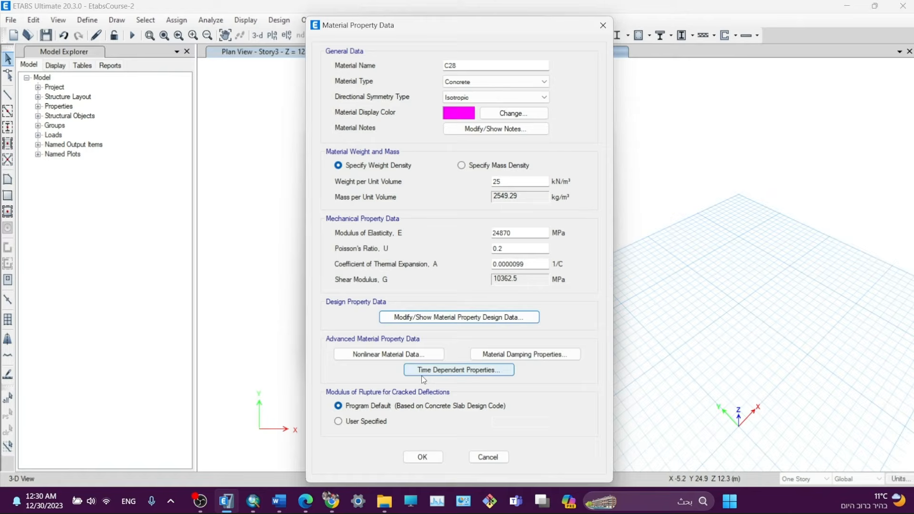
pyautogui.click(423, 457)
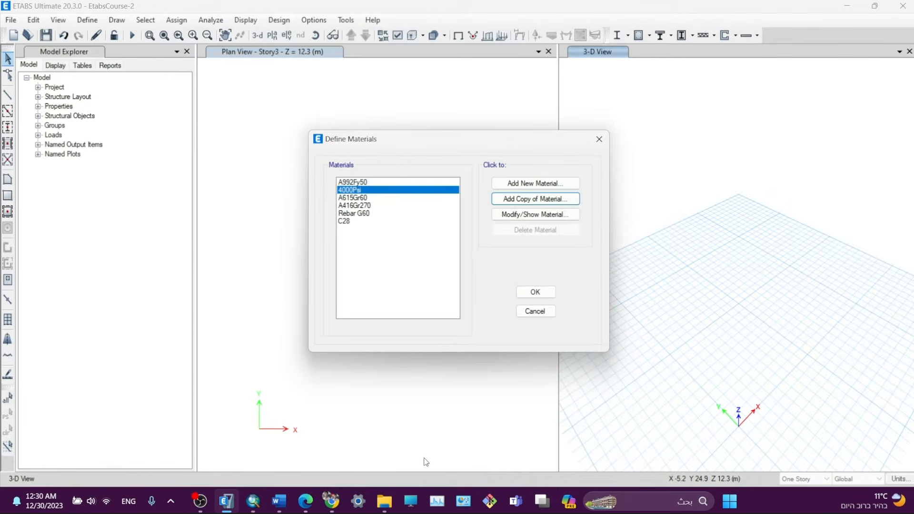
pyautogui.click(529, 295)
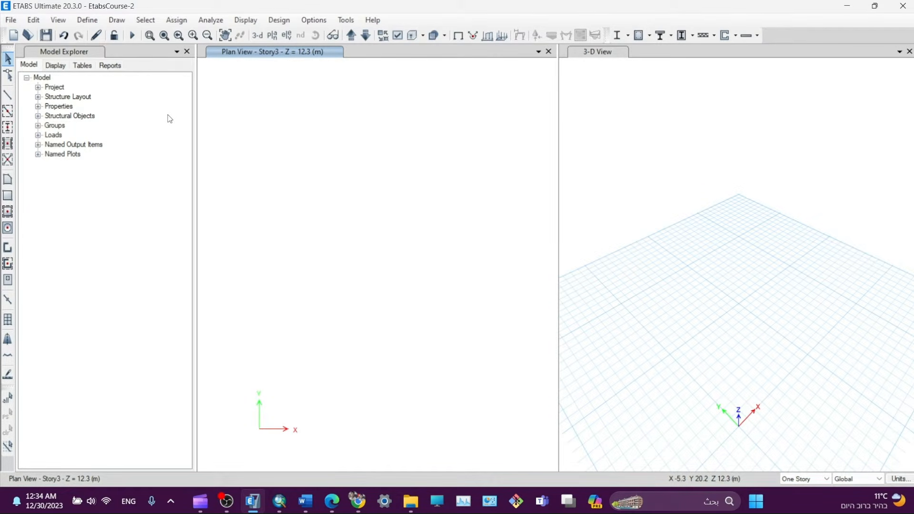
# - Open the Frame Sections list from Section Properties and begin adding a new frame section
pyautogui.click(93, 21)
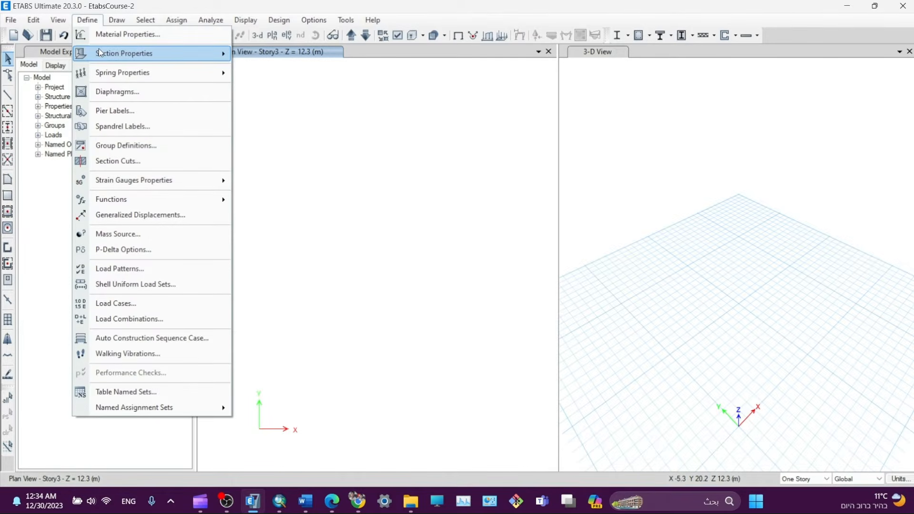
pyautogui.moveTo(100, 53)
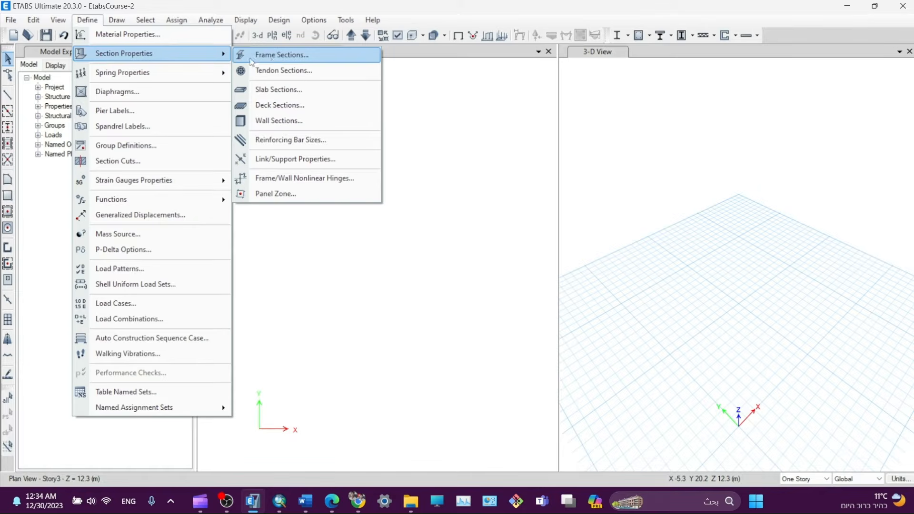
pyautogui.click(272, 55)
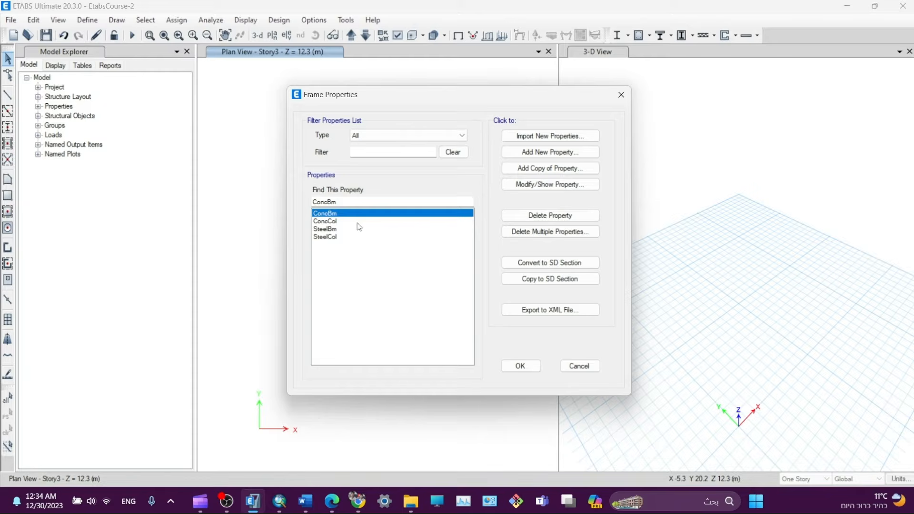
pyautogui.click(546, 153)
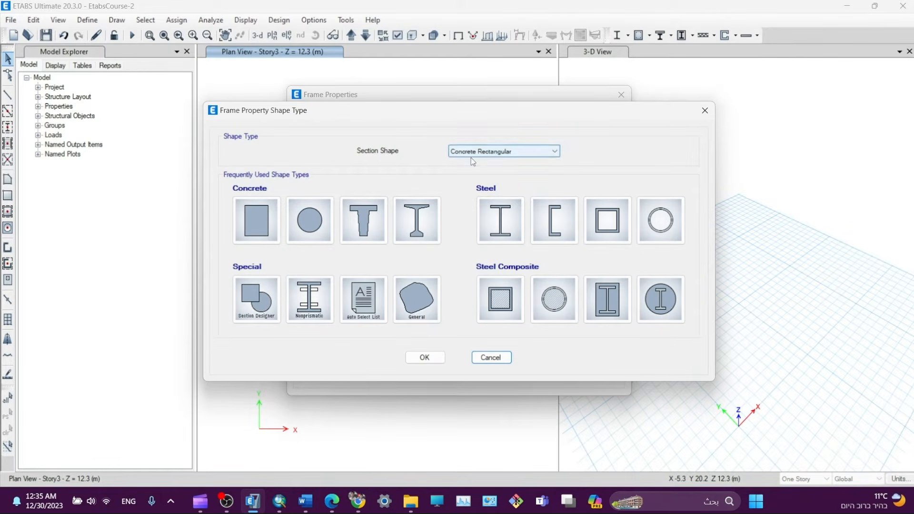
# - Create concrete rectangular section C50*70 in C28, 700 mm deep and 500 mm wide
pyautogui.click(255, 218)
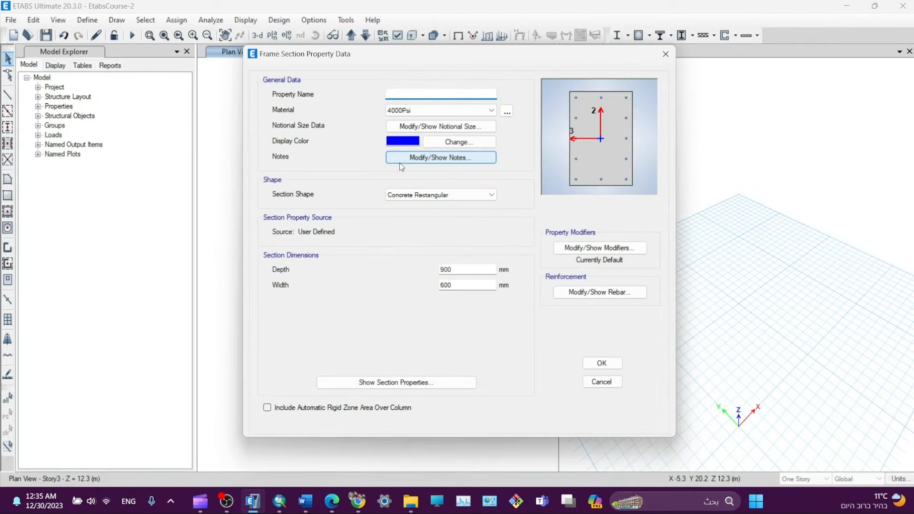
pyautogui.write('C')
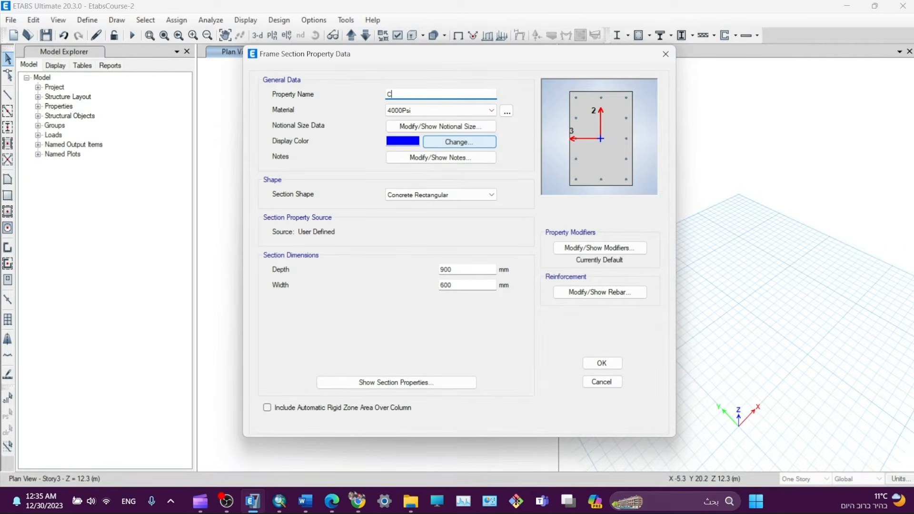
pyautogui.write('50*70')
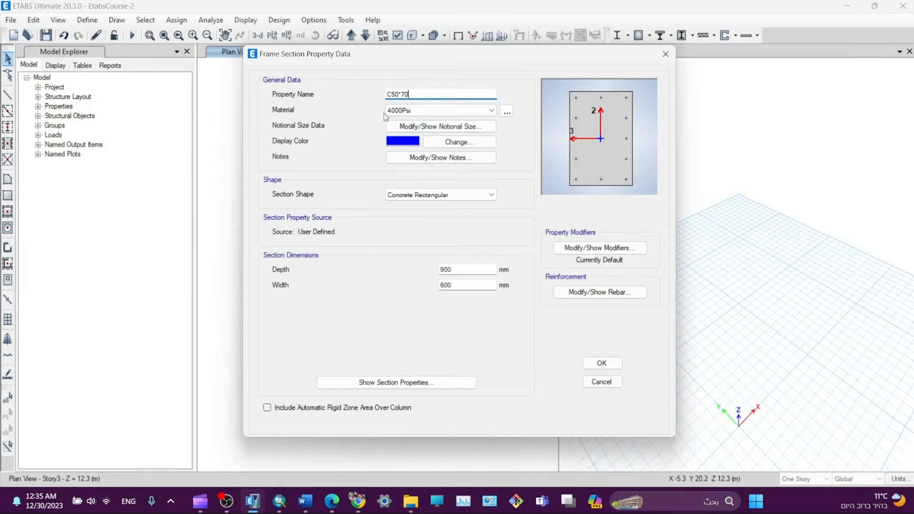
pyautogui.click(420, 115)
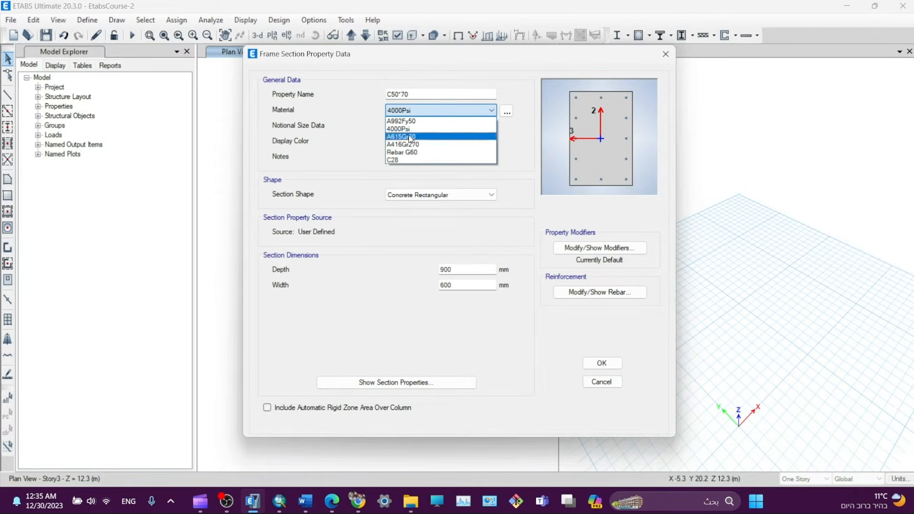
pyautogui.click(400, 161)
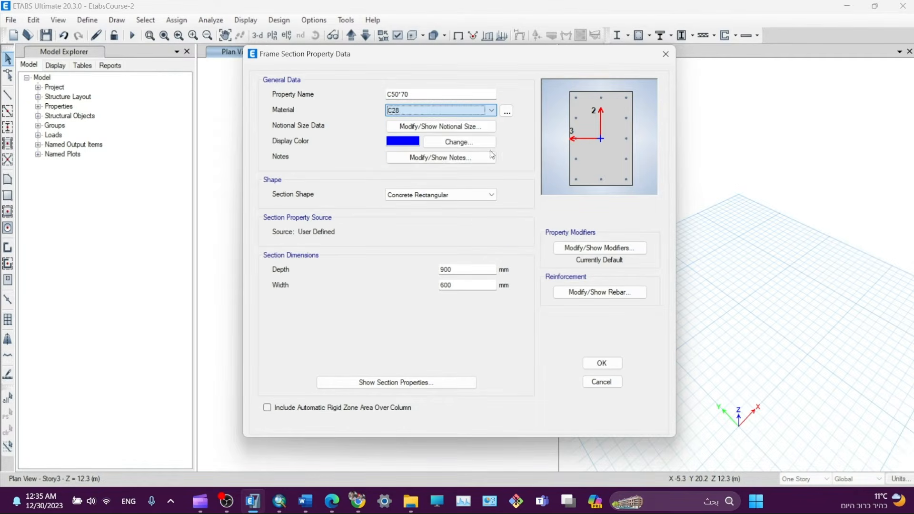
pyautogui.doubleClick(457, 272)
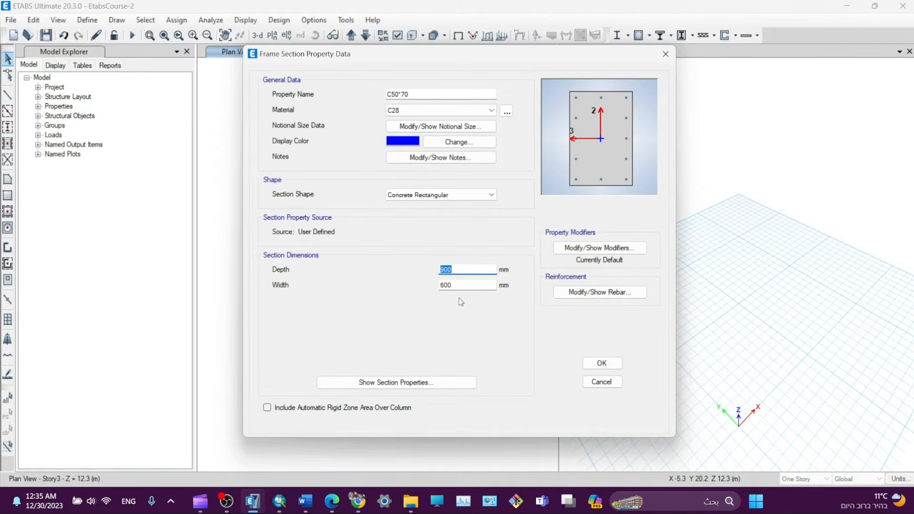
pyautogui.write('70')
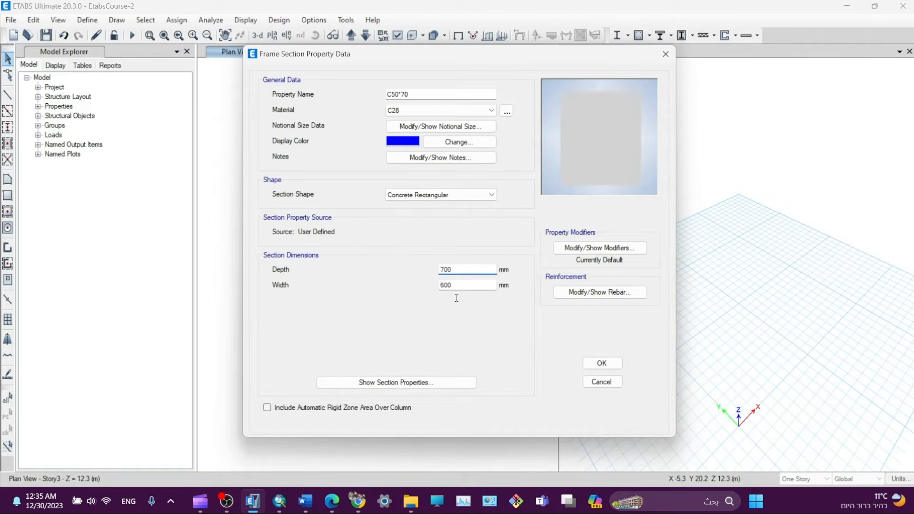
pyautogui.press('Tab')
pyautogui.write('500')
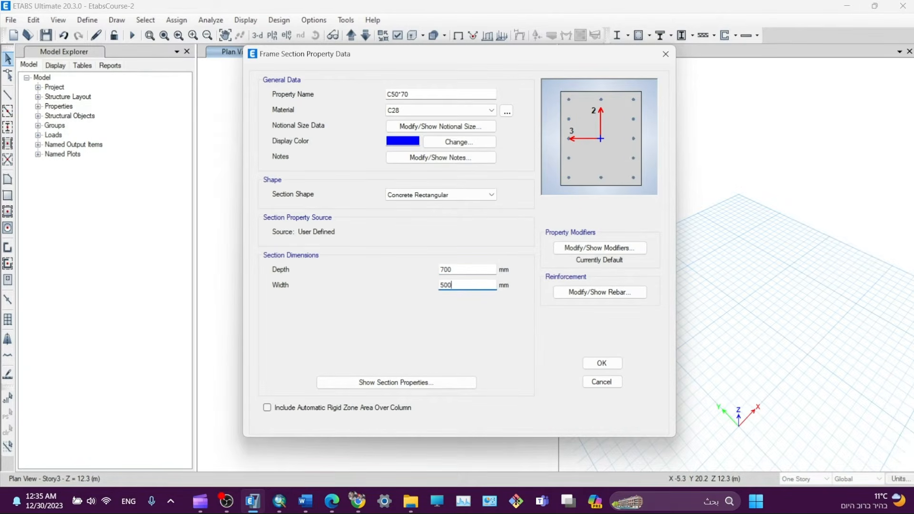
pyautogui.write('1')
pyautogui.press('BackSpace')
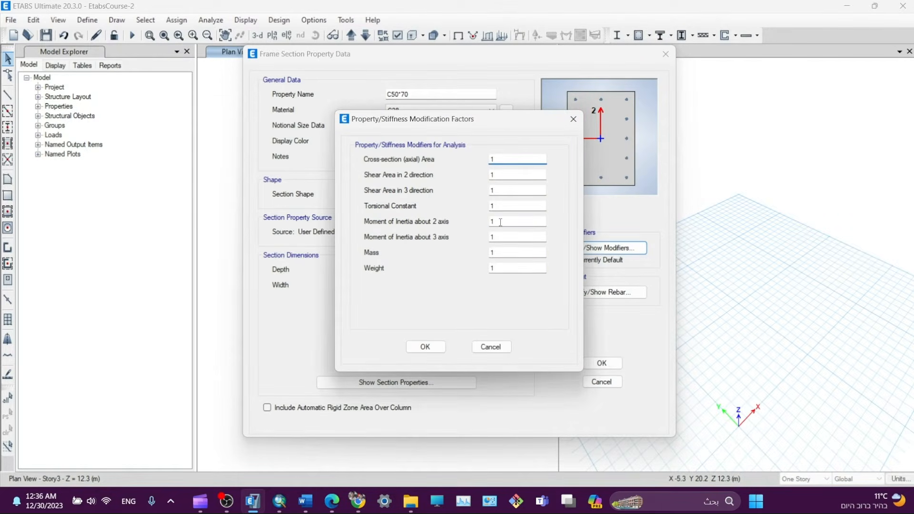
pyautogui.doubleClick(501, 223)
pyautogui.write('0.7')
pyautogui.press('Tab')
pyautogui.write('0.')
pyautogui.click(497, 222)
pyautogui.moveTo(508, 237); pyautogui.dragTo(463, 224)
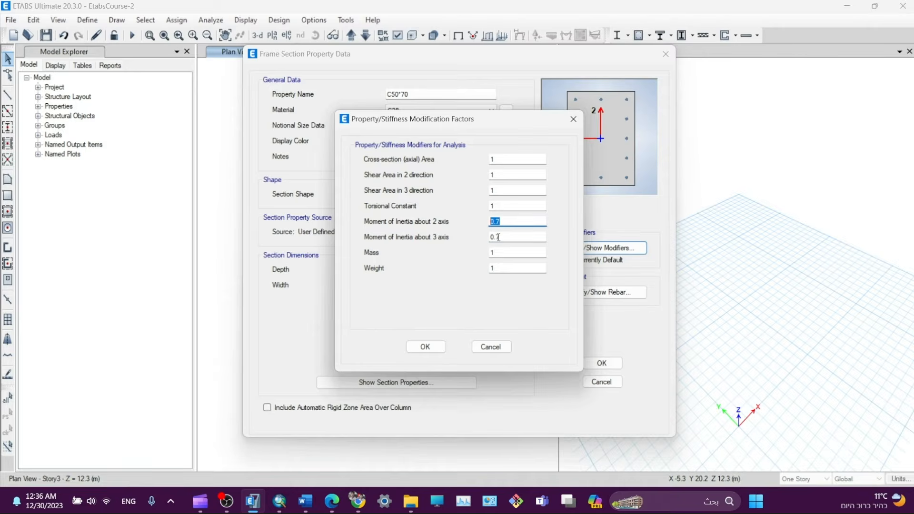
pyautogui.click(499, 239)
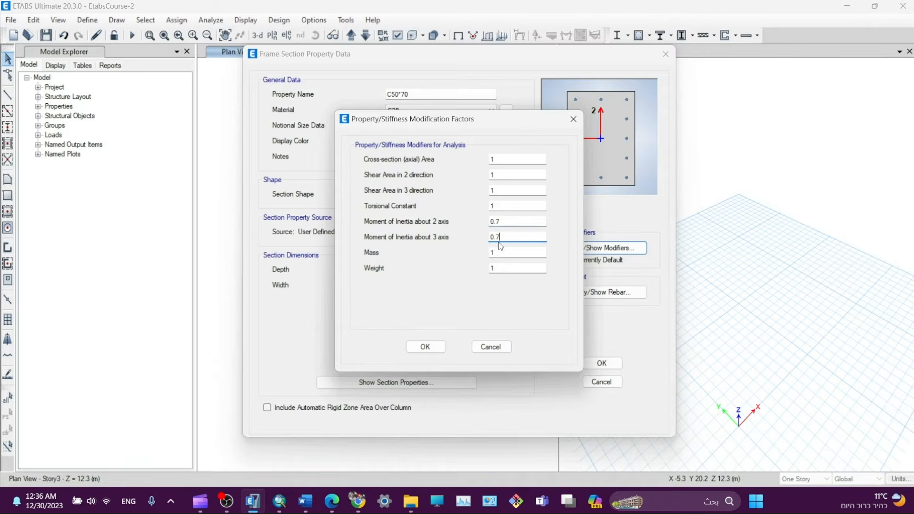
pyautogui.click(424, 347)
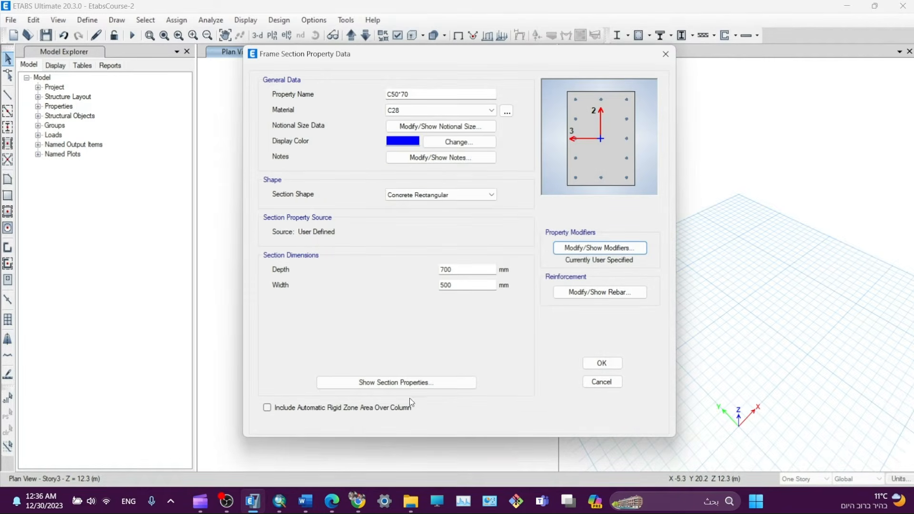
pyautogui.click(397, 385)
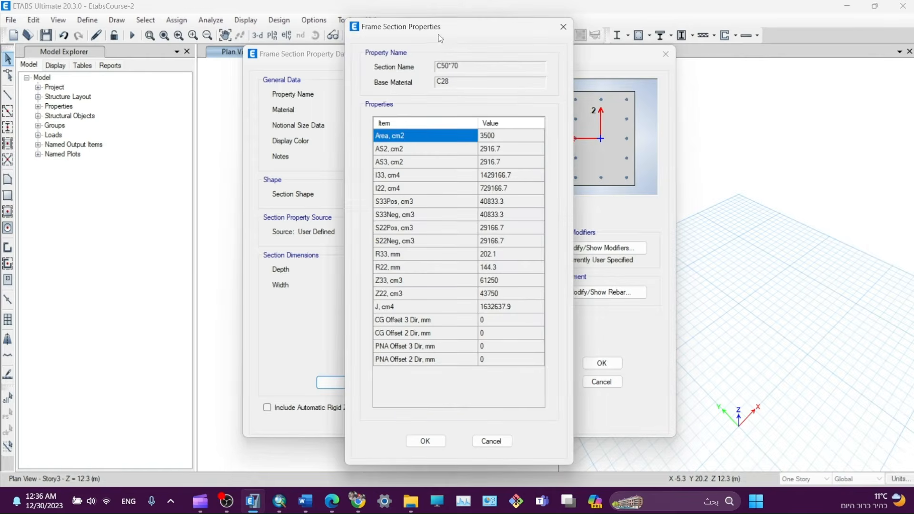
pyautogui.moveTo(437, 25); pyautogui.dragTo(341, 30)
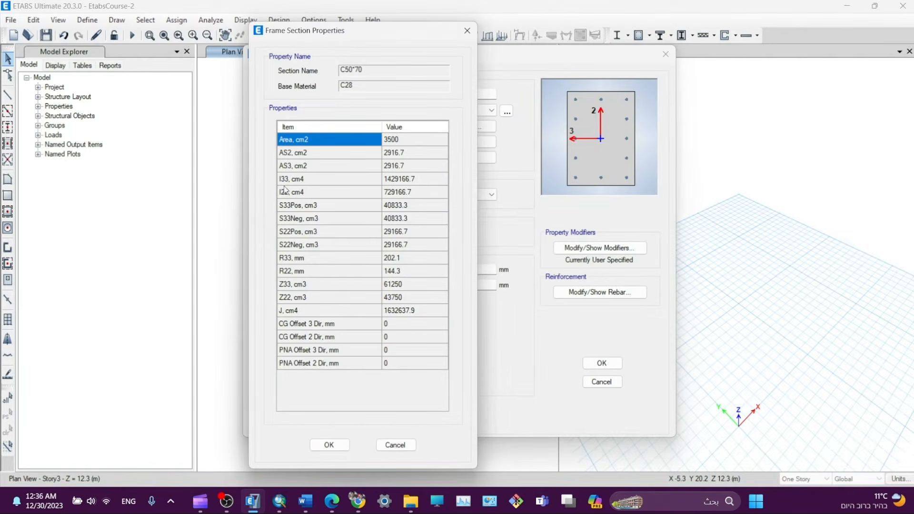
pyautogui.click(467, 30)
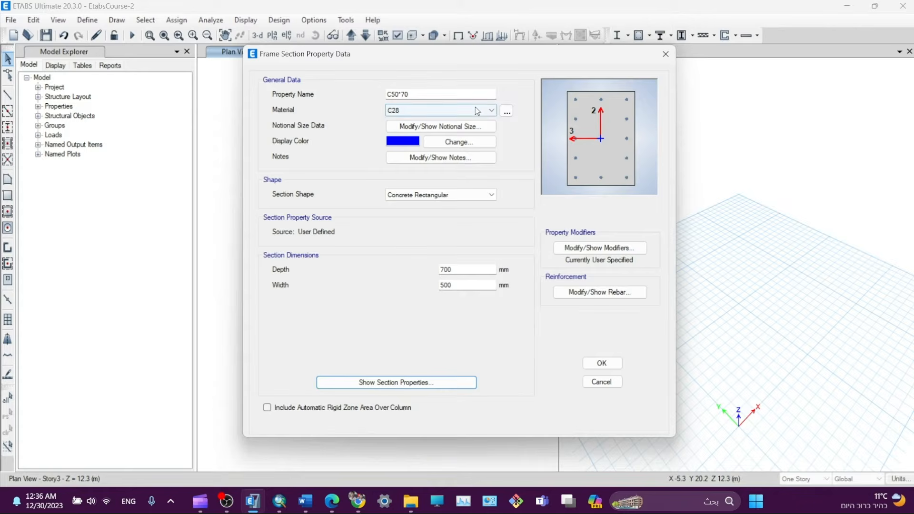
# - Assign Rebar G60 to C50*70's longitudinal and tie bars and save the section
pyautogui.moveTo(467, 56); pyautogui.dragTo(412, 60)
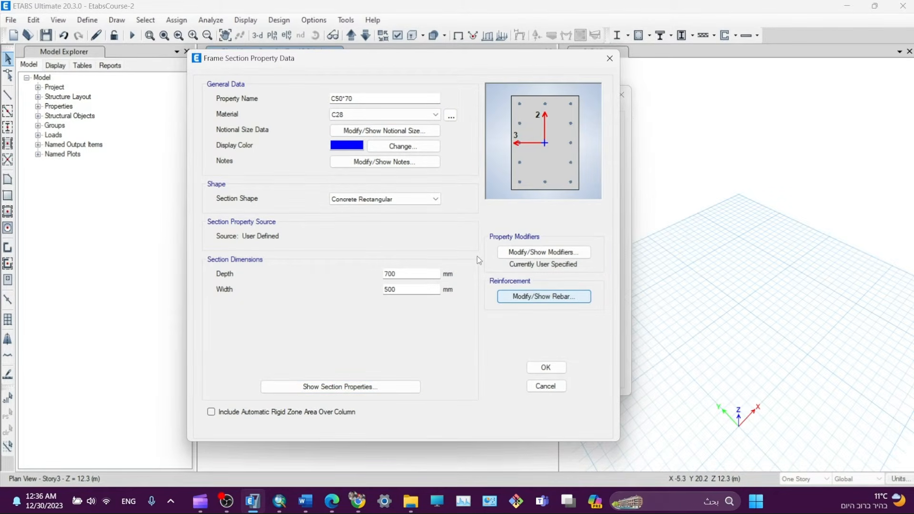
pyautogui.click(542, 298)
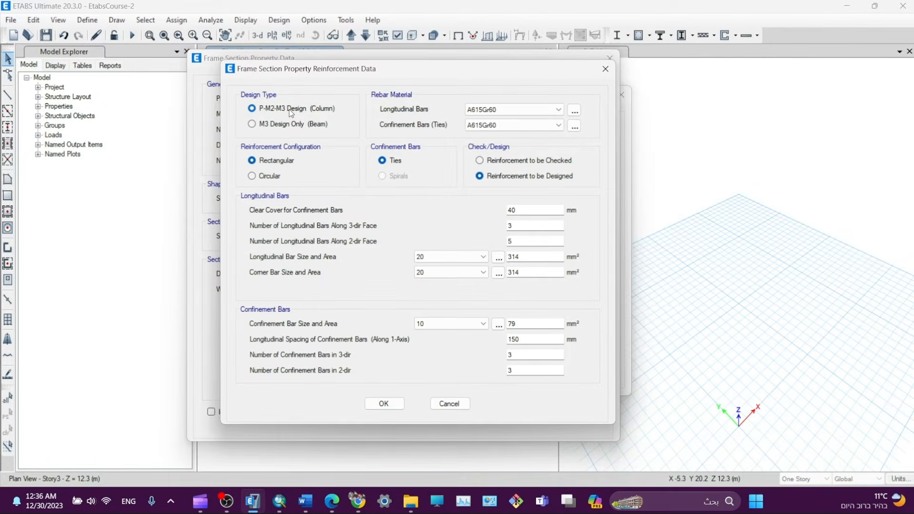
pyautogui.click(498, 110)
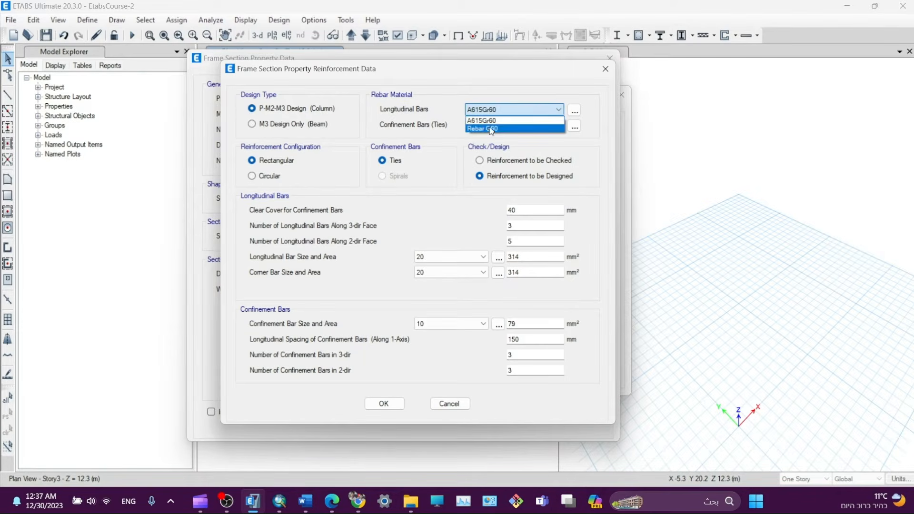
pyautogui.click(491, 127)
pyautogui.click(491, 126)
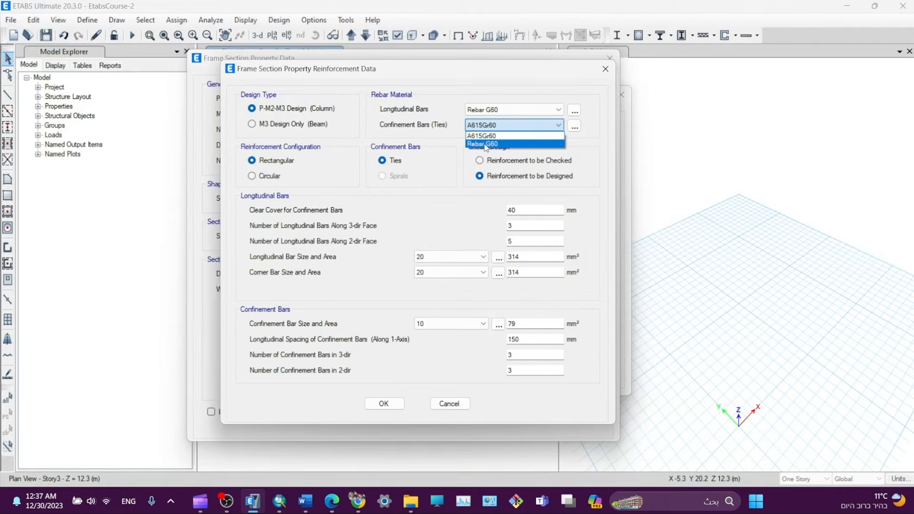
pyautogui.click(486, 144)
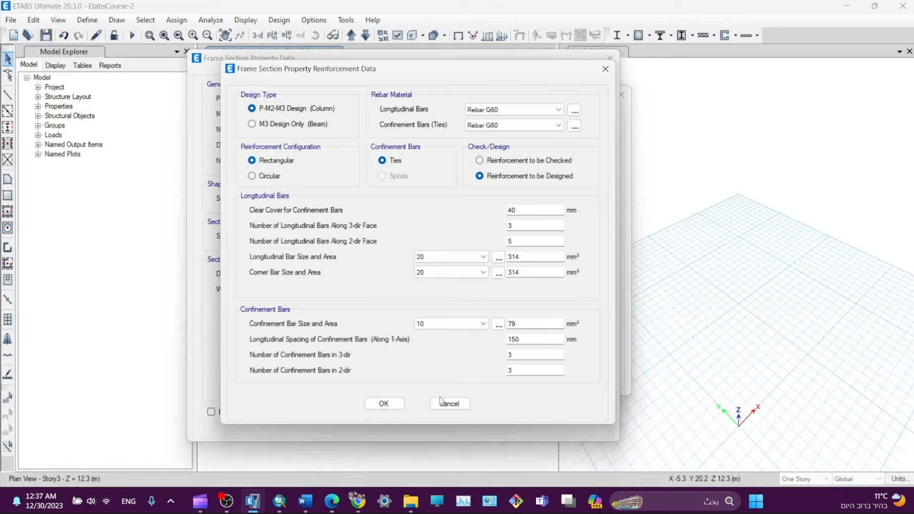
pyautogui.click(383, 404)
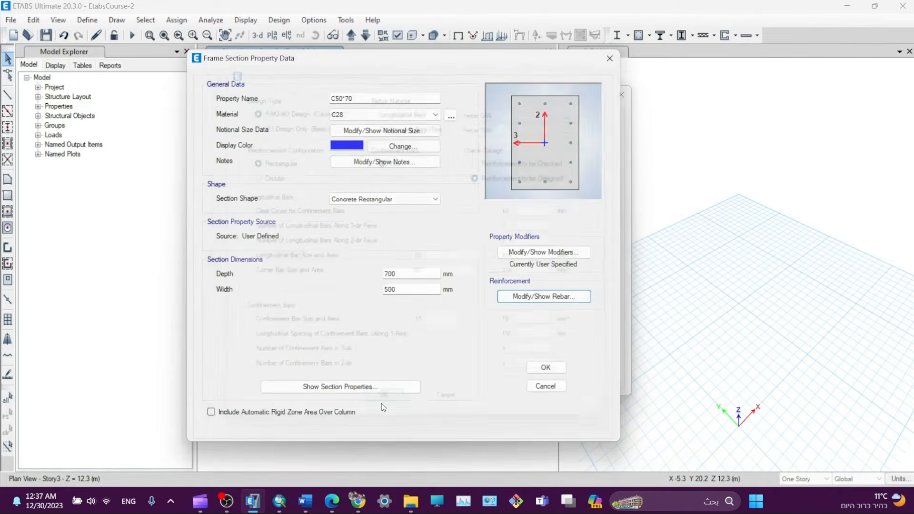
pyautogui.click(546, 369)
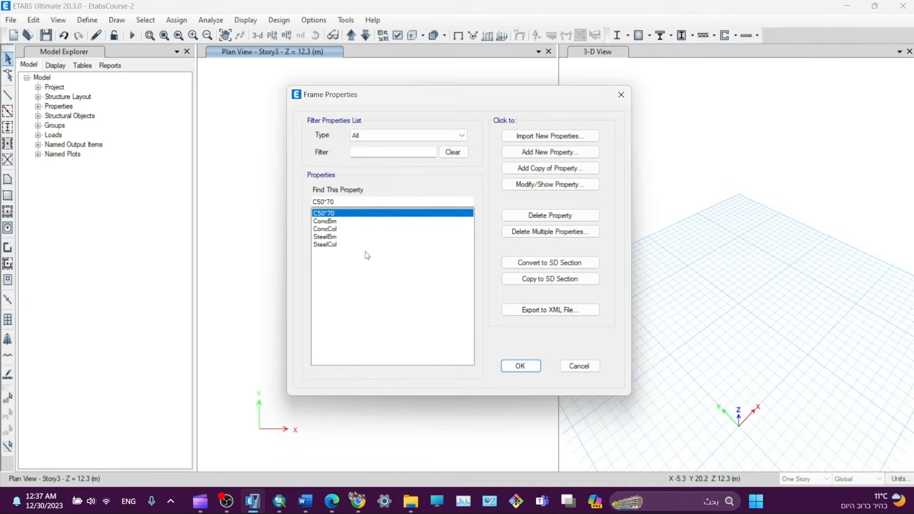
# - Start concrete rectangular section B90*50 in C28, 500 mm wide, and show its stiffness modifiers
pyautogui.click(551, 152)
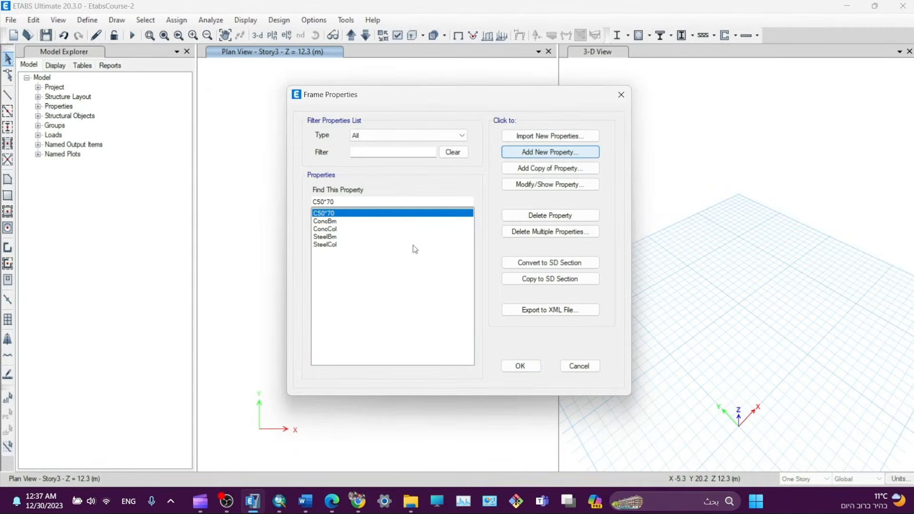
pyautogui.moveTo(366, 109); pyautogui.dragTo(434, 93)
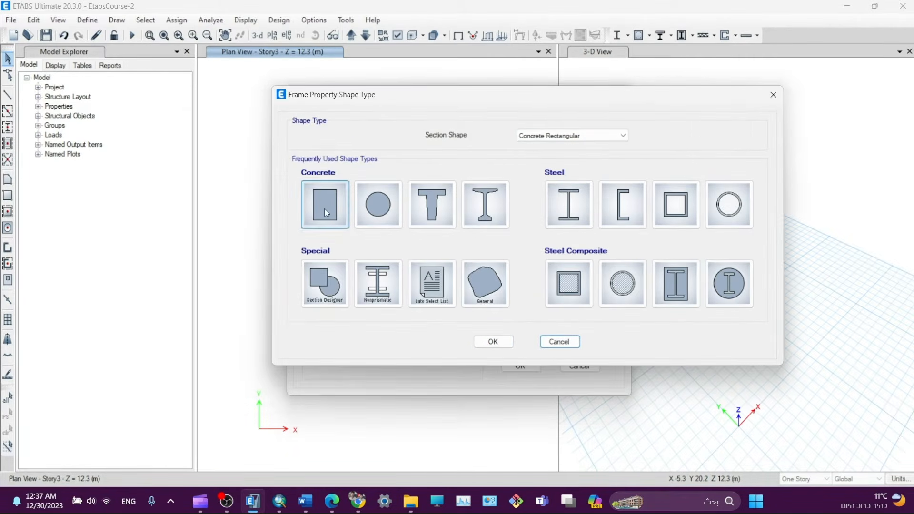
pyautogui.click(326, 204)
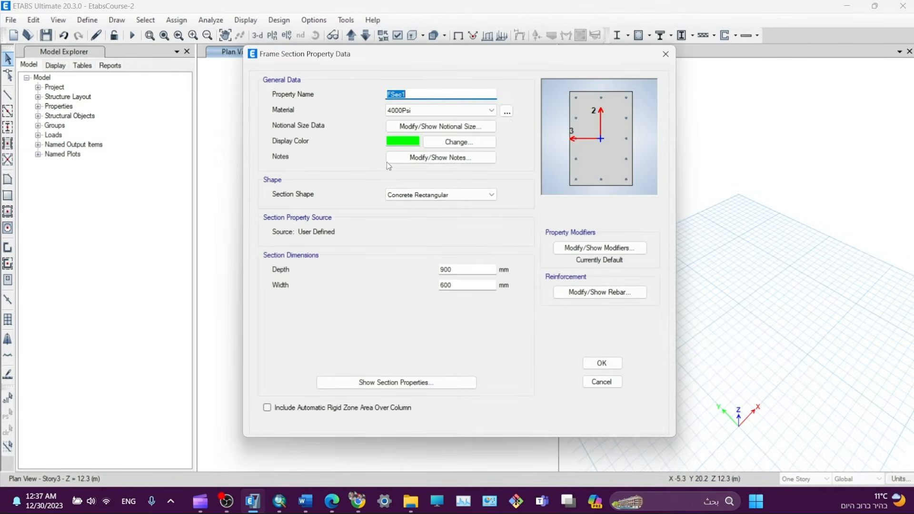
pyautogui.click(424, 111)
pyautogui.click(399, 160)
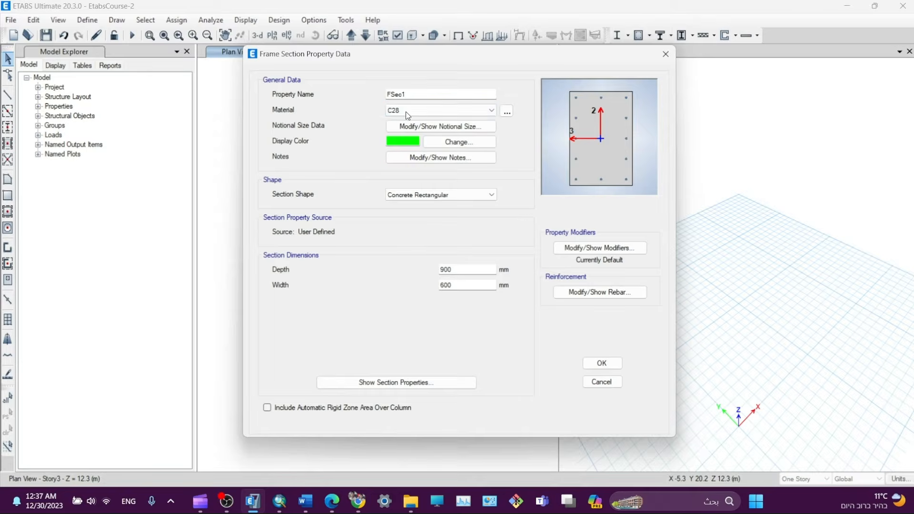
pyautogui.doubleClick(398, 94)
pyautogui.moveTo(384, 58); pyautogui.dragTo(312, 79)
pyautogui.write('B')
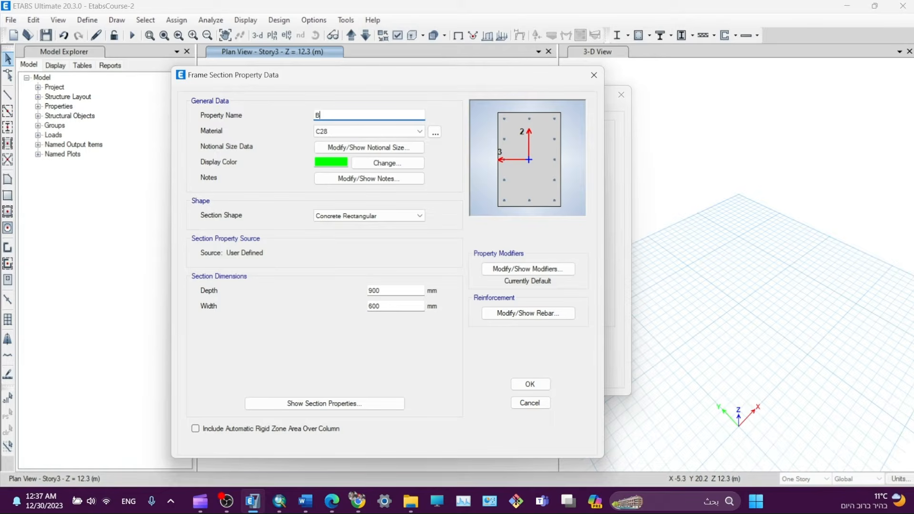
pyautogui.write('900')
pyautogui.write('0*50')
pyautogui.doubleClick(385, 306)
pyautogui.write('500')
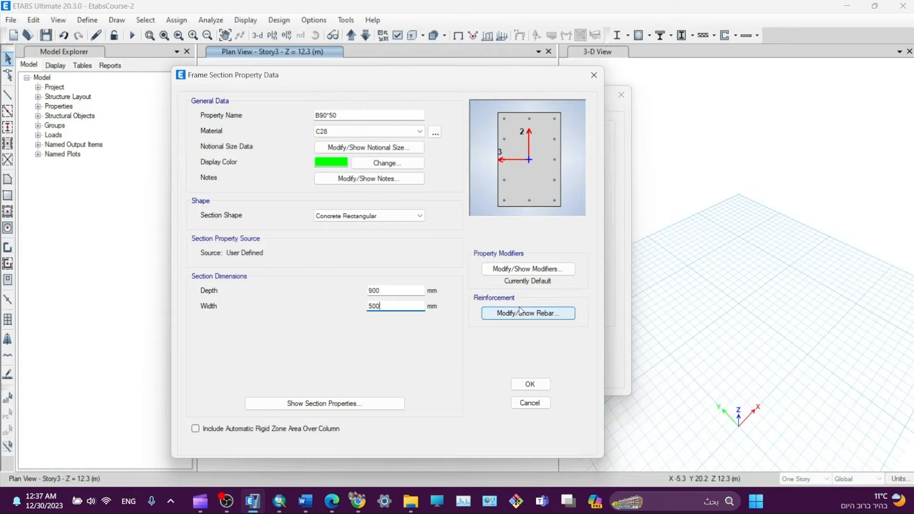
pyautogui.click(518, 271)
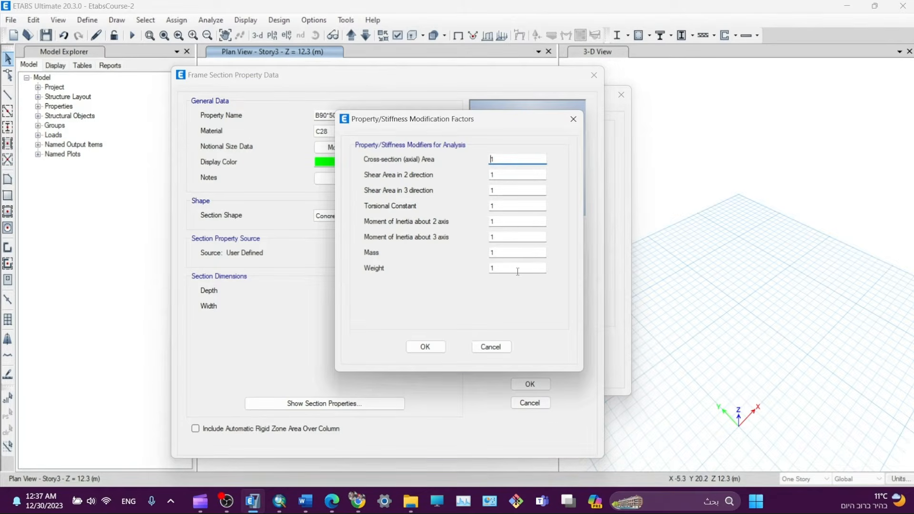
# - Reduce B90*50's I2, I3 and torsional constant modifiers to 0.35
pyautogui.press('BackSpace')
pyautogui.write('0.35')
pyautogui.press('Tab')
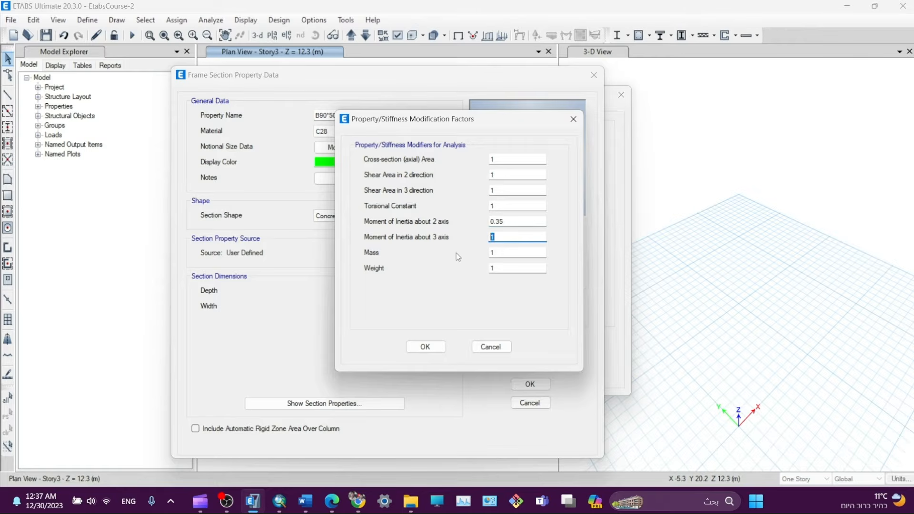
pyautogui.write('0.35')
pyautogui.doubleClick(495, 206)
pyautogui.write('0.')
pyautogui.click(425, 347)
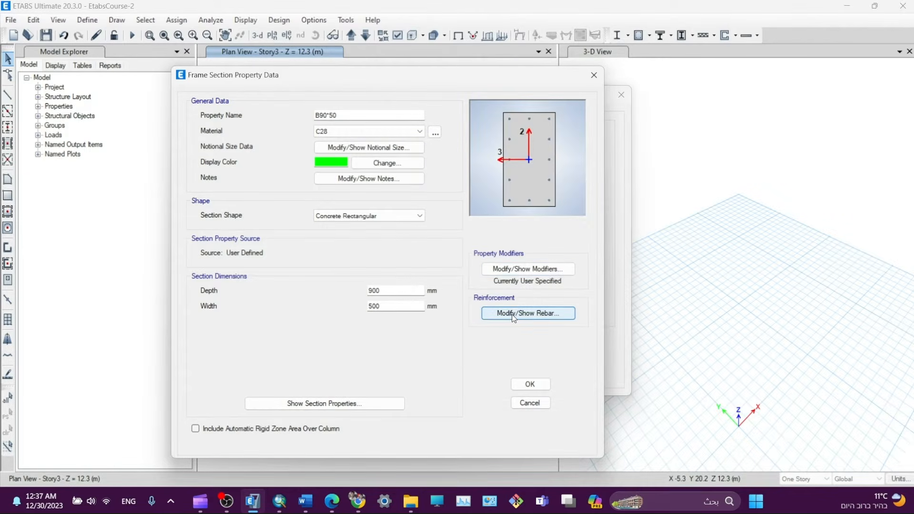
# - Make B90*50 an M3-only beam with Rebar G60 bars, save it, then copy it
pyautogui.click(513, 315)
pyautogui.click(294, 121)
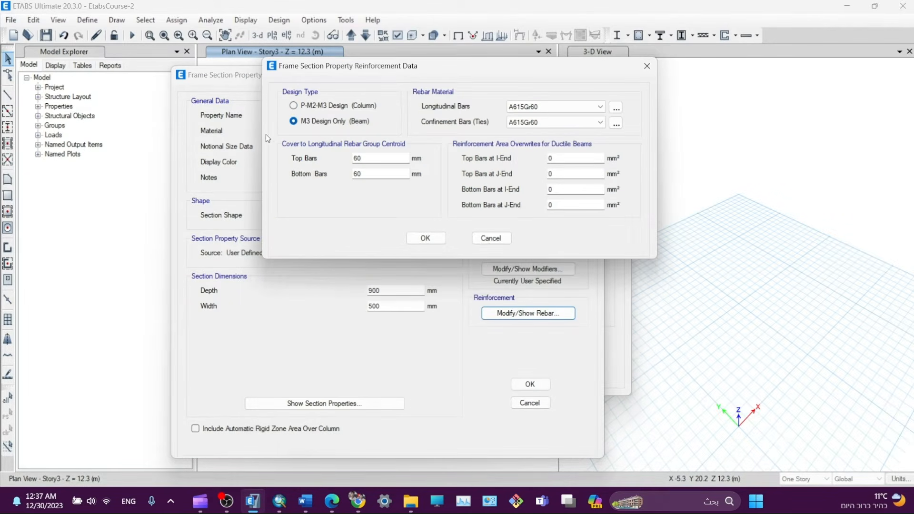
pyautogui.click(567, 107)
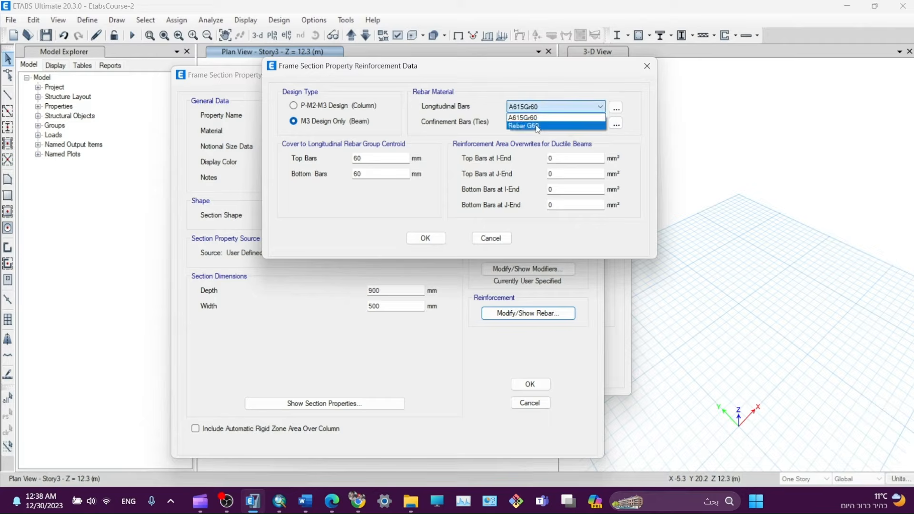
pyautogui.click(536, 126)
pyautogui.click(552, 122)
pyautogui.click(529, 140)
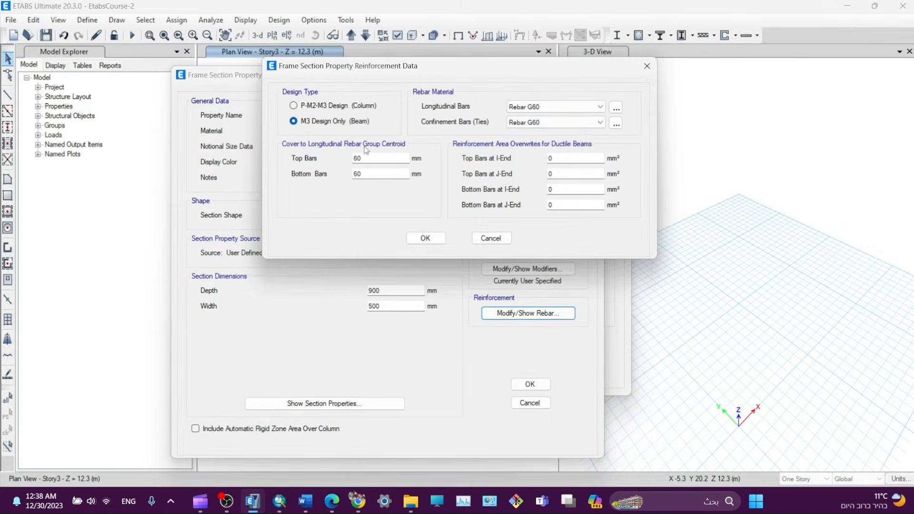
pyautogui.doubleClick(380, 158)
pyautogui.moveTo(365, 174); pyautogui.dragTo(349, 166)
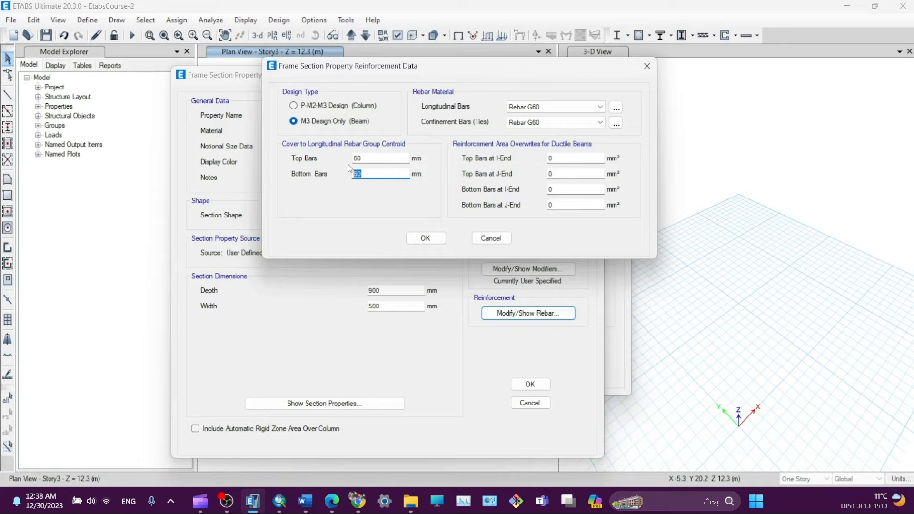
pyautogui.click(425, 239)
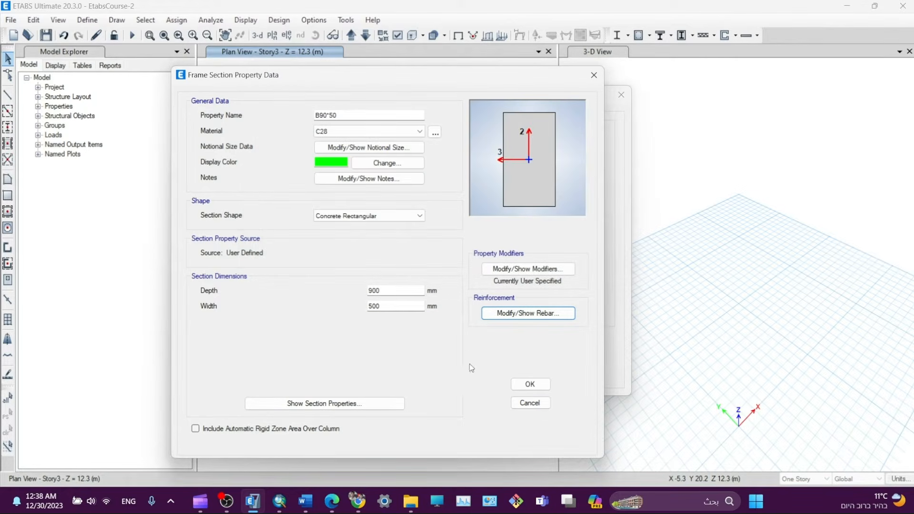
pyautogui.click(531, 385)
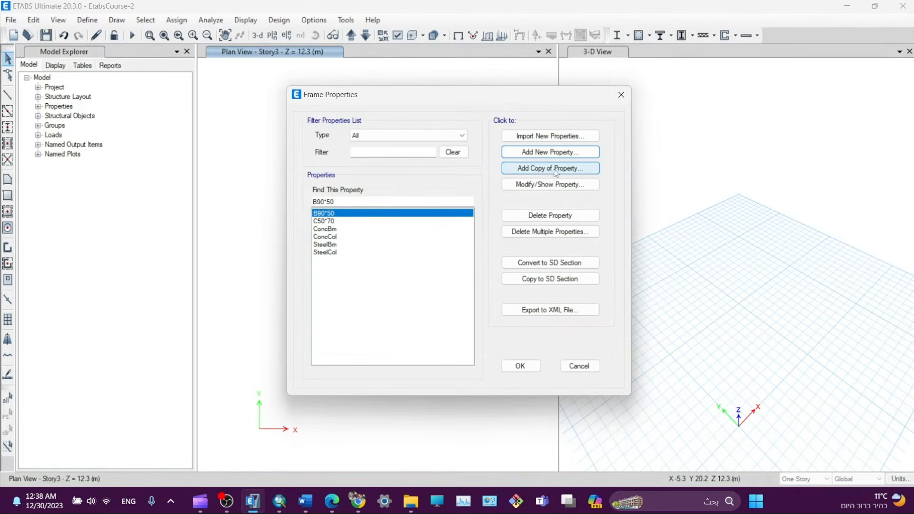
pyautogui.click(565, 173)
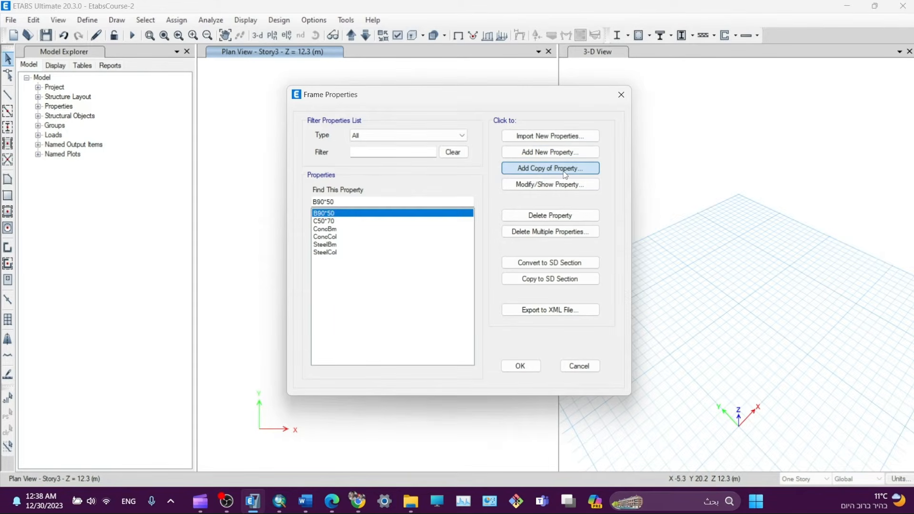
pyautogui.click(525, 171)
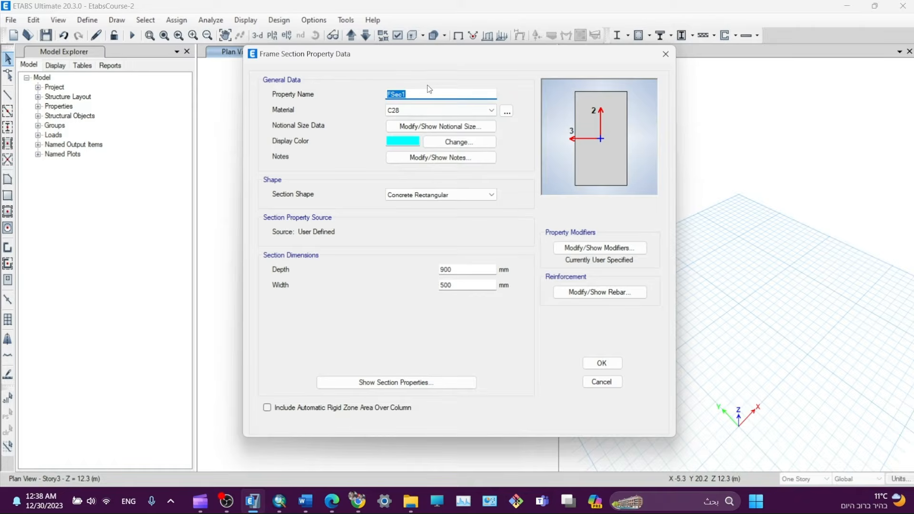
# - Name the copy B60*40, set depth 600 mm and width 400 mm, keeping inherited rebar and modifiers
pyautogui.write('B60')
pyautogui.write('*40')
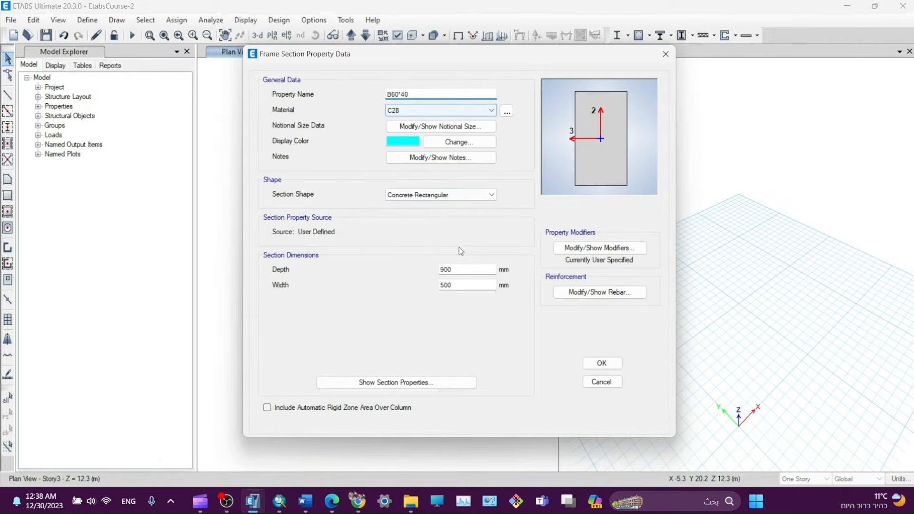
pyautogui.doubleClick(457, 269)
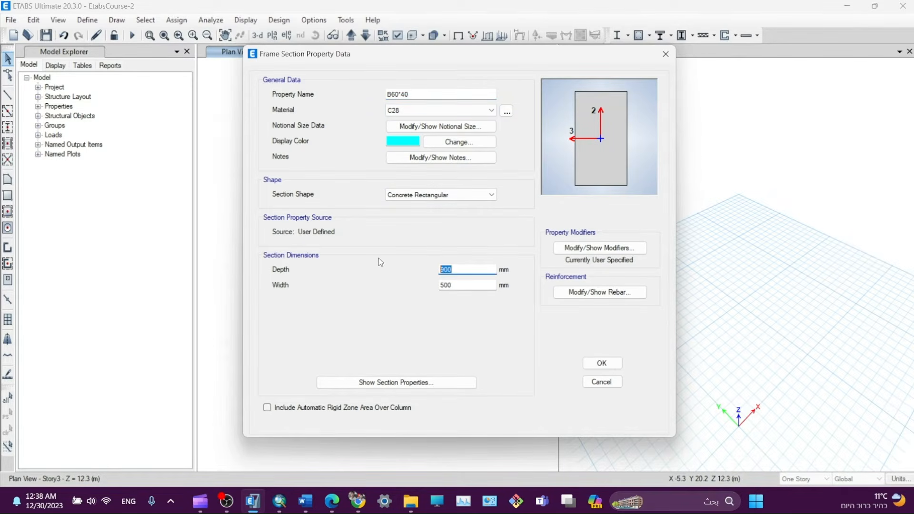
pyautogui.write('600')
pyautogui.press('Tab')
pyautogui.write('400')
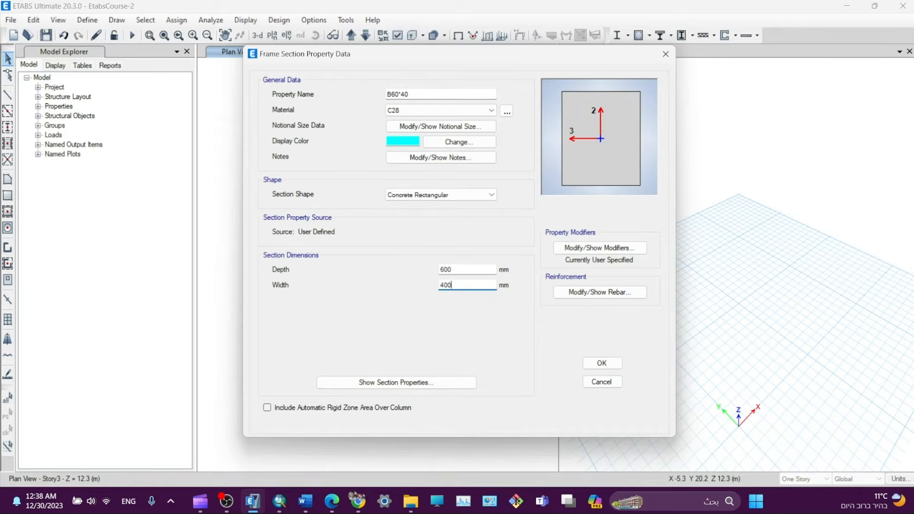
pyautogui.click(466, 268)
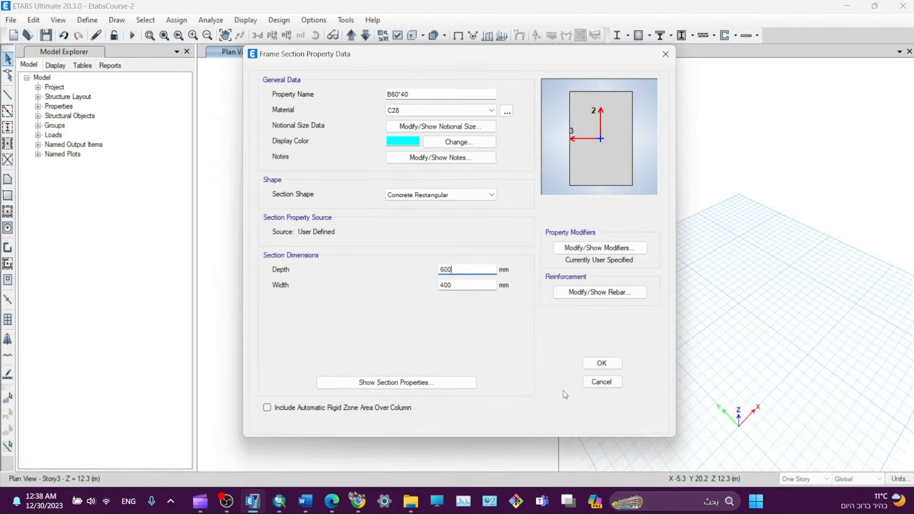
pyautogui.click(577, 292)
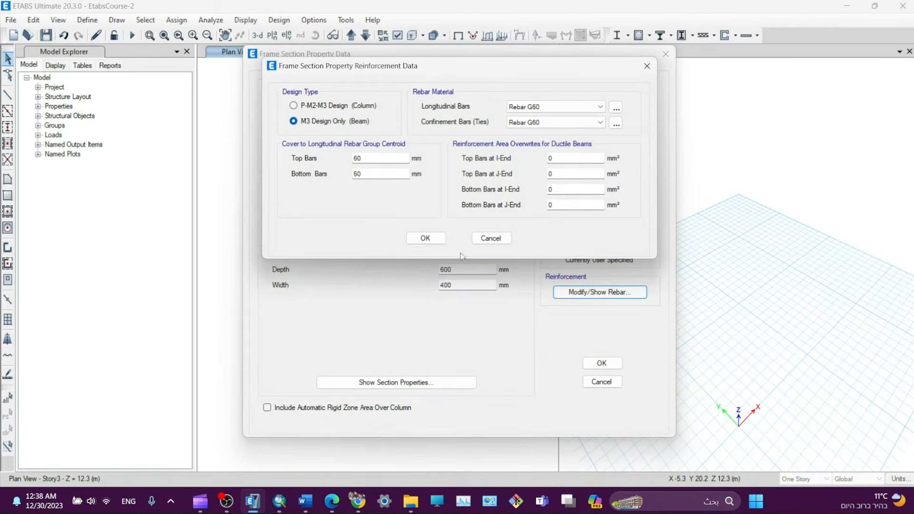
pyautogui.click(429, 238)
pyautogui.click(598, 249)
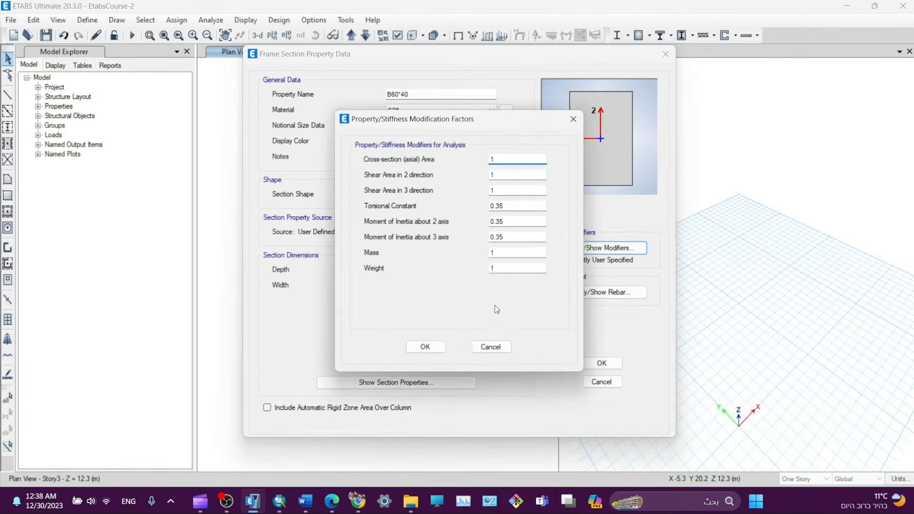
pyautogui.click(493, 348)
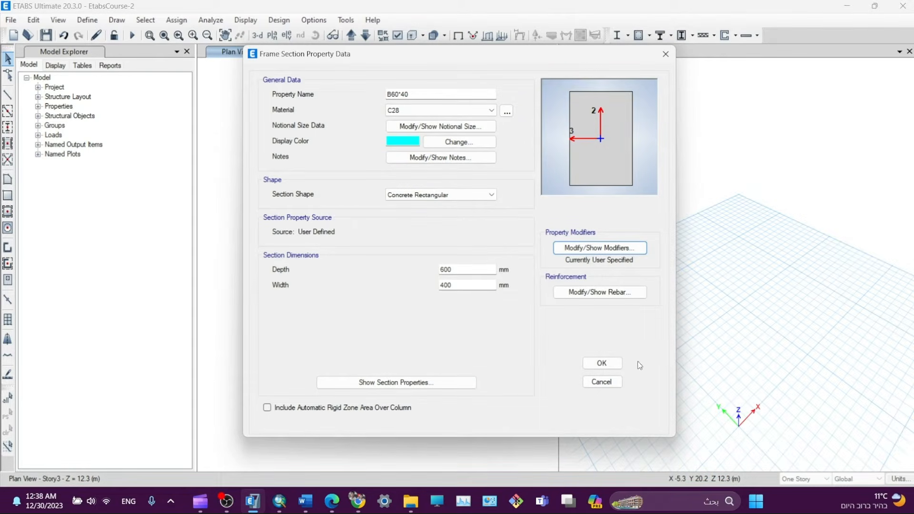
pyautogui.click(612, 363)
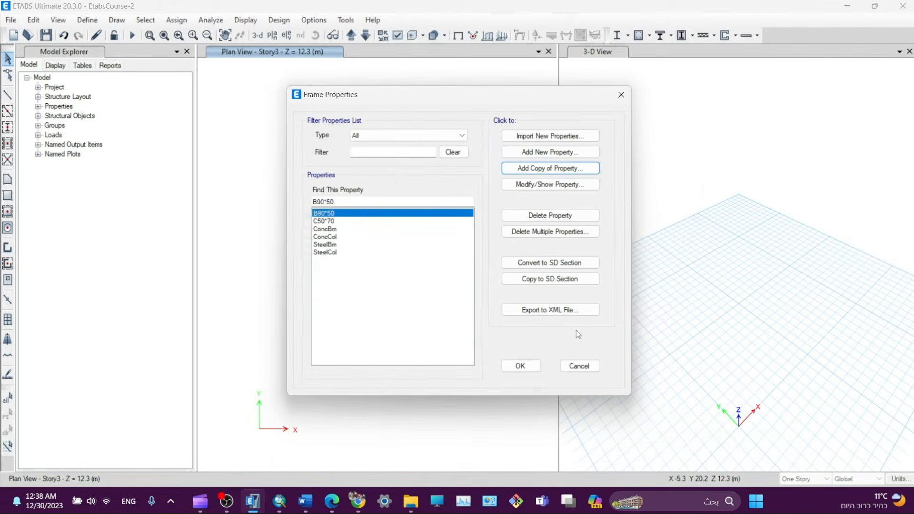
# - Try a B40*40 copy with 400 mm depth, discard it, and close the frame sections list
pyautogui.click(541, 169)
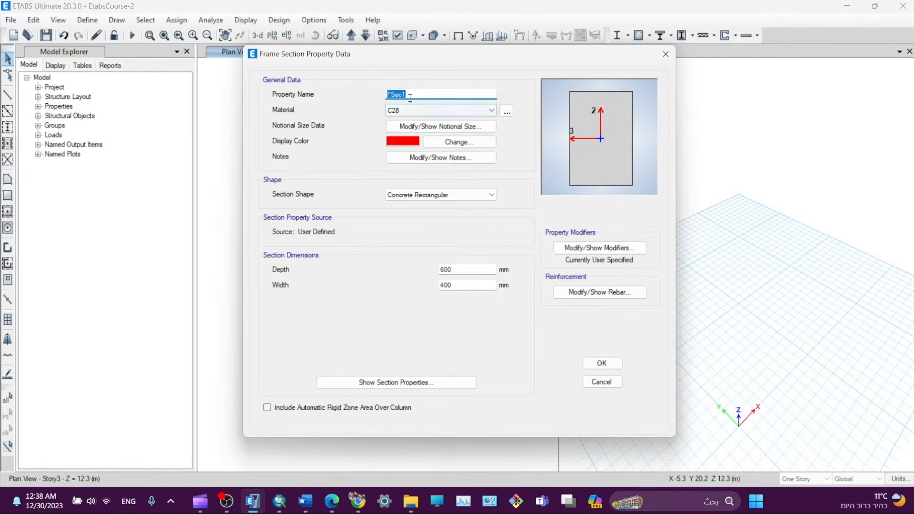
pyautogui.write('B40')
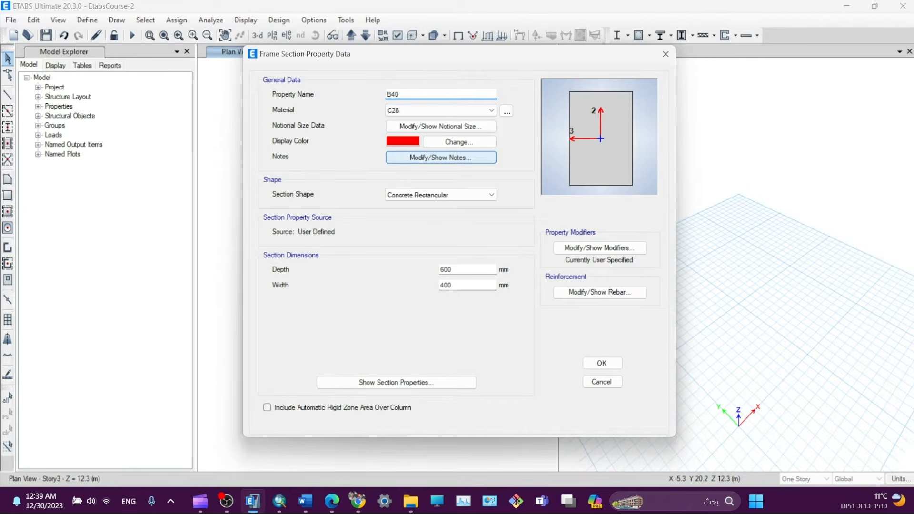
pyautogui.write('*40')
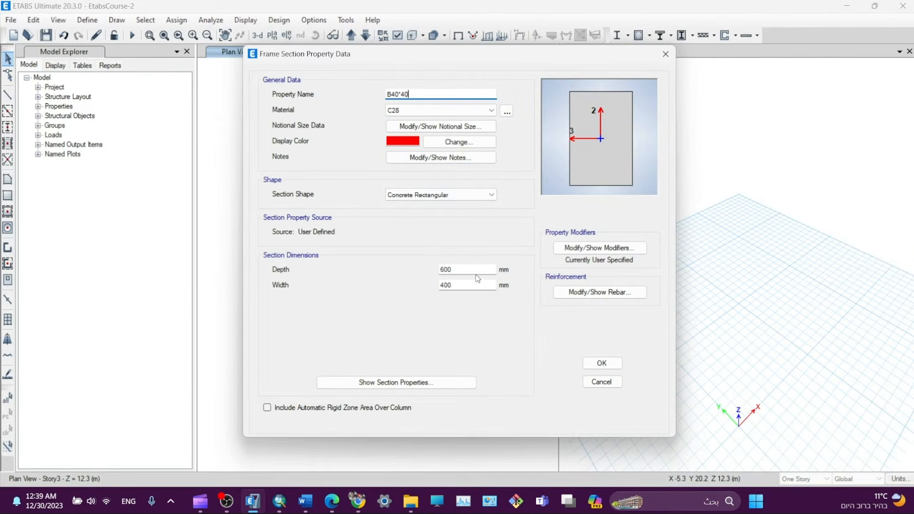
pyautogui.doubleClick(457, 270)
pyautogui.write('400')
pyautogui.click(603, 363)
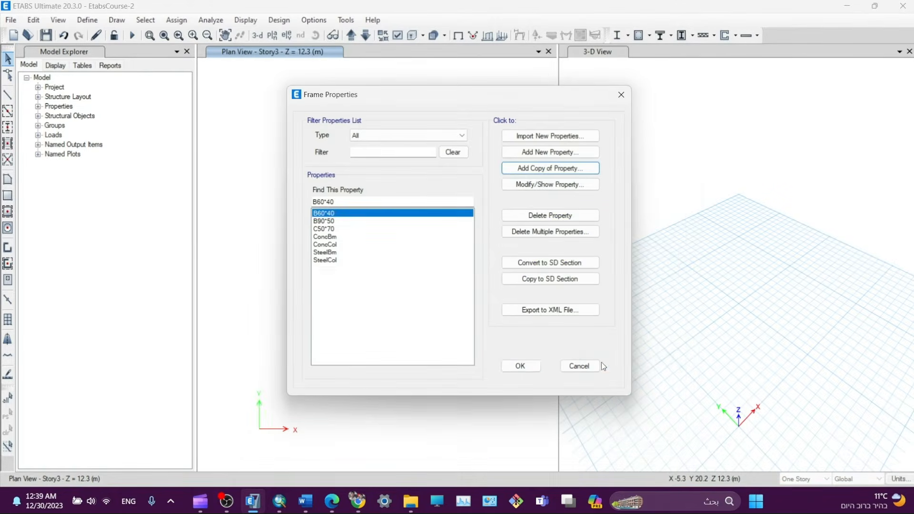
pyautogui.click(516, 369)
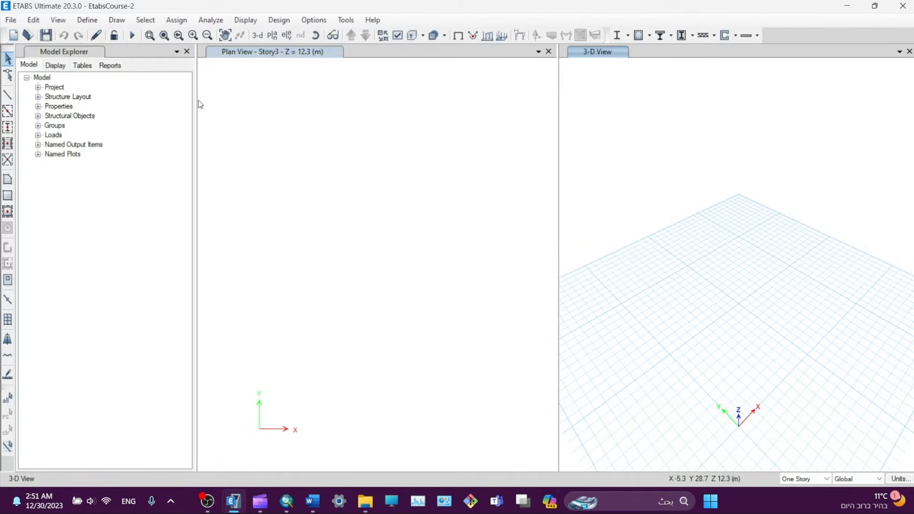
# - Add a new slab section property named Waffle 40
pyautogui.click(91, 21)
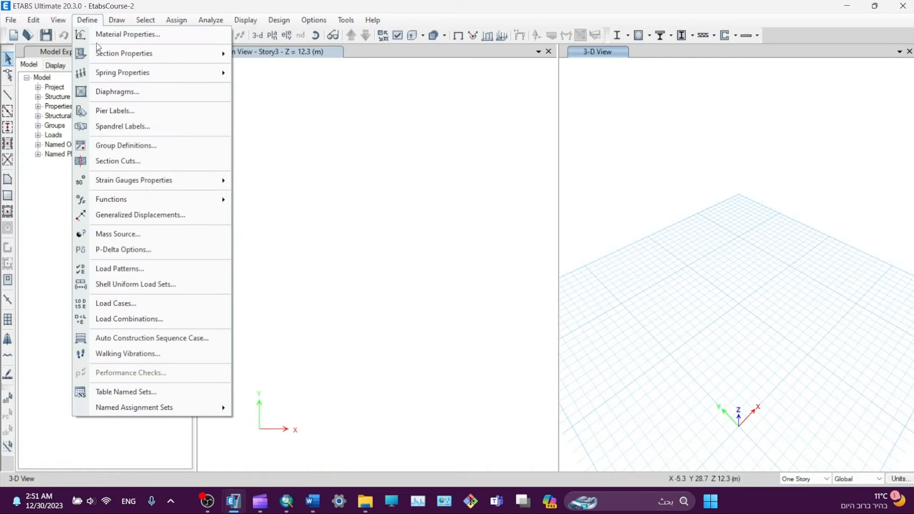
pyautogui.moveTo(100, 51)
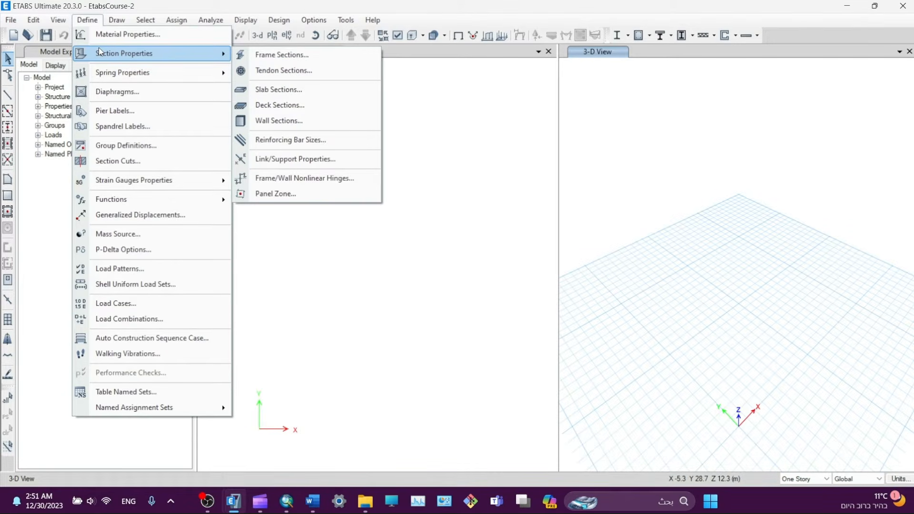
pyautogui.click(280, 89)
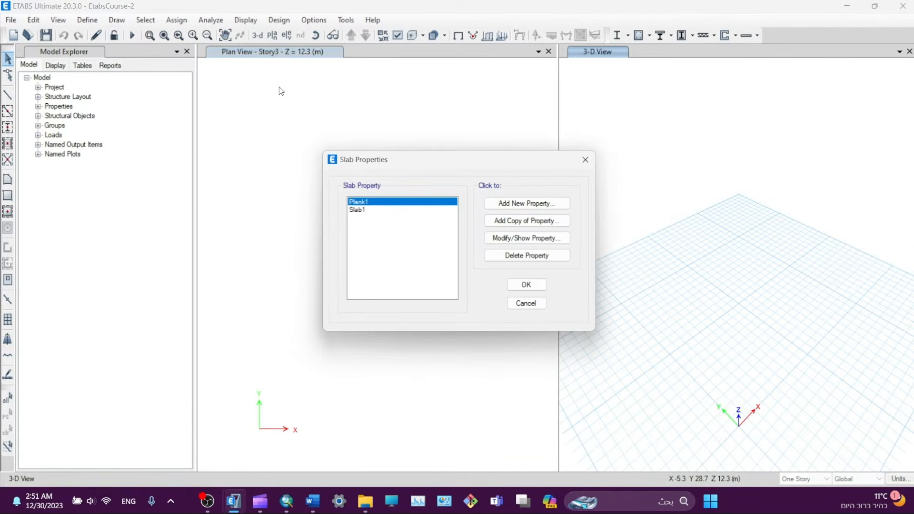
pyautogui.click(505, 202)
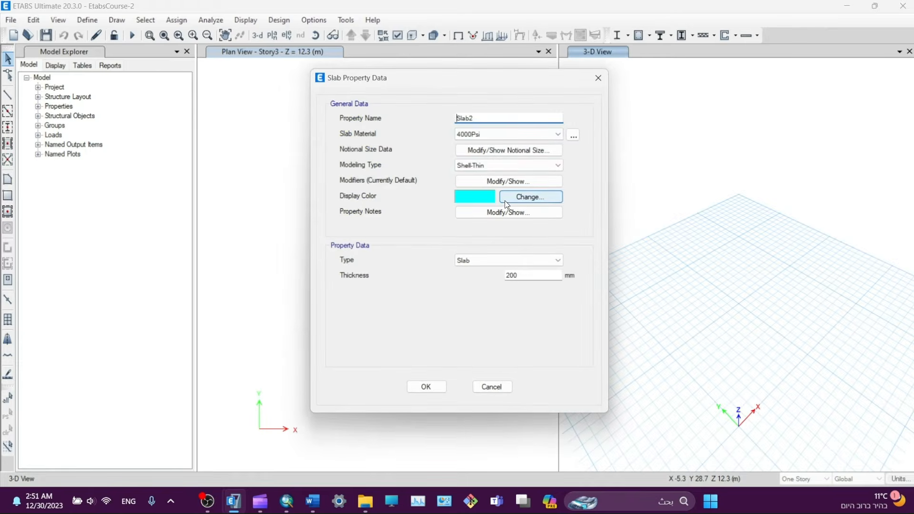
pyautogui.doubleClick(476, 120)
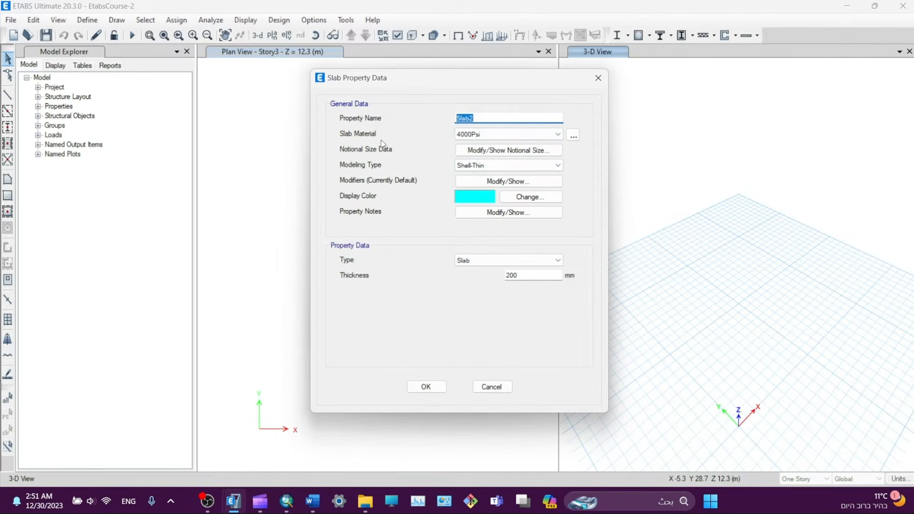
pyautogui.write('Waffle 40')
# - Set the Waffle 40 slab material to C28 and its modeling type to Shell-Thick
pyautogui.click(485, 135)
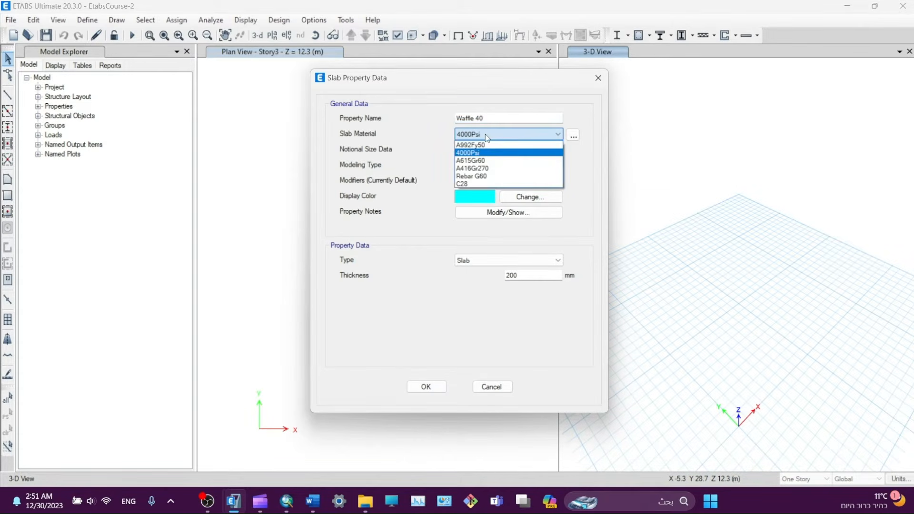
pyautogui.click(481, 183)
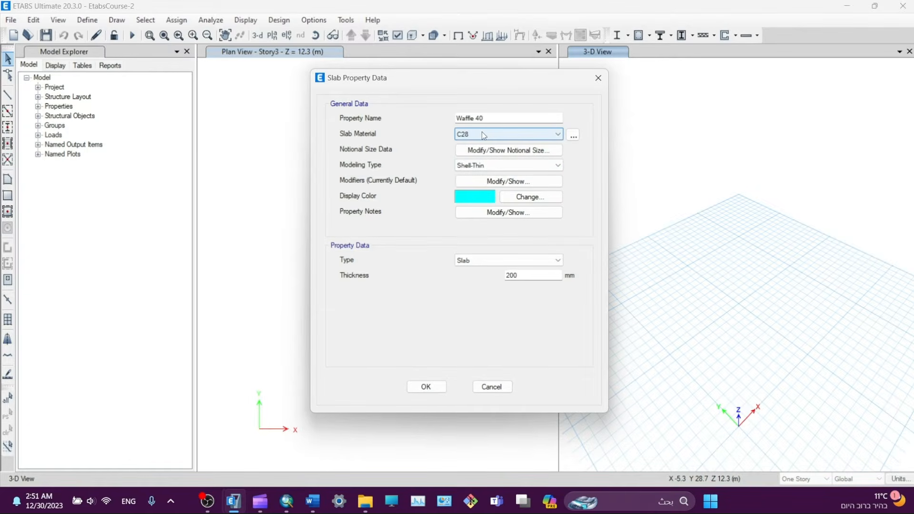
pyautogui.click(473, 167)
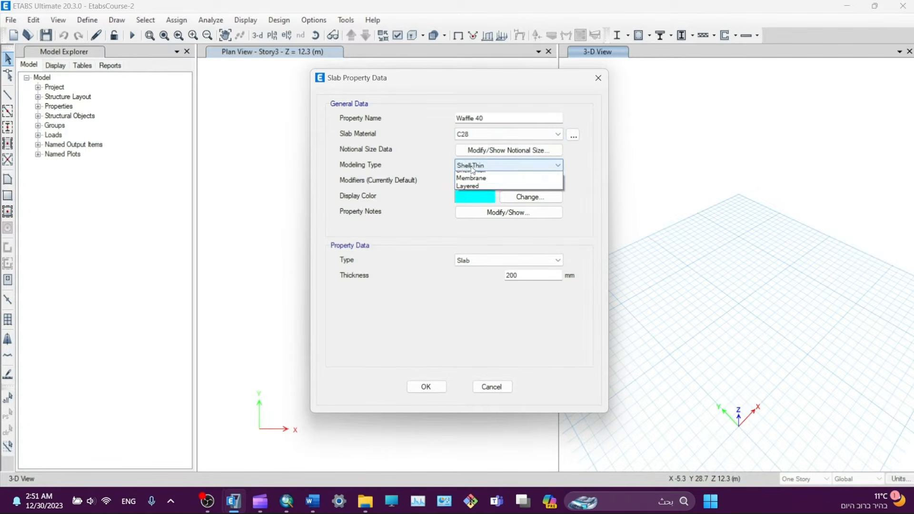
pyautogui.click(470, 166)
pyautogui.click(470, 166)
pyautogui.click(471, 185)
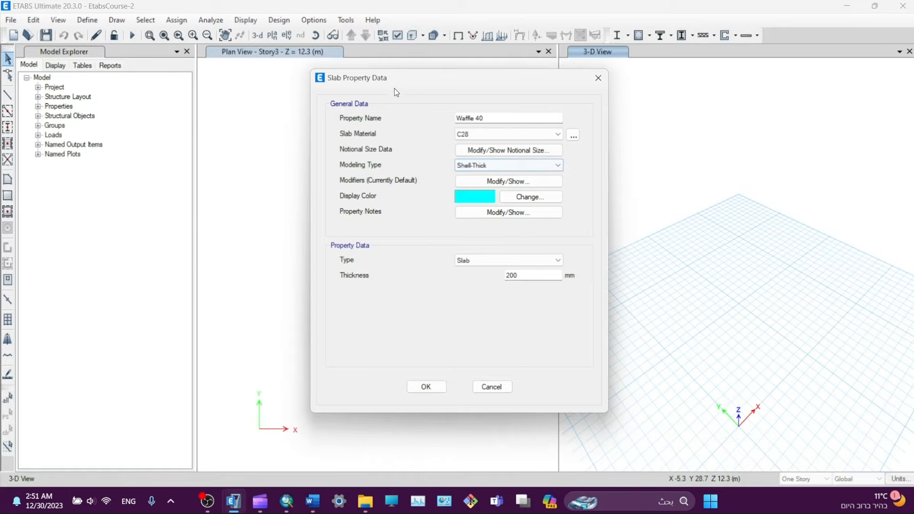
pyautogui.moveTo(396, 89); pyautogui.dragTo(300, 82)
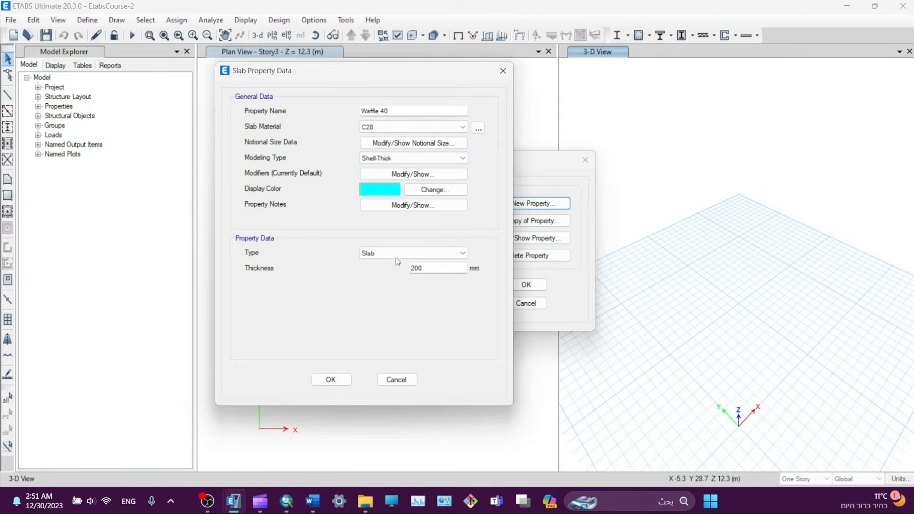
# - Make Waffle 40 a Waffle slab: 400 mm deep, stems 255/125 mm, ribs 800 mm both ways
pyautogui.click(382, 251)
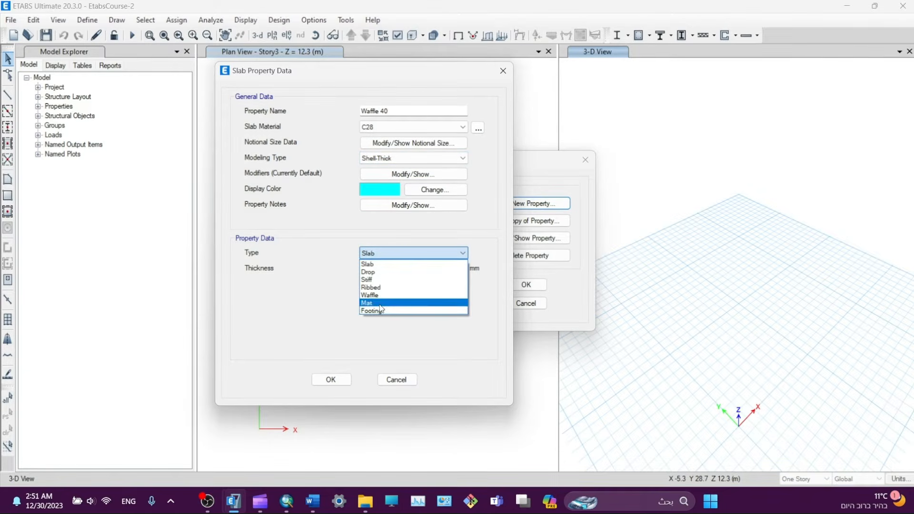
pyautogui.click(376, 295)
pyautogui.doubleClick(417, 268)
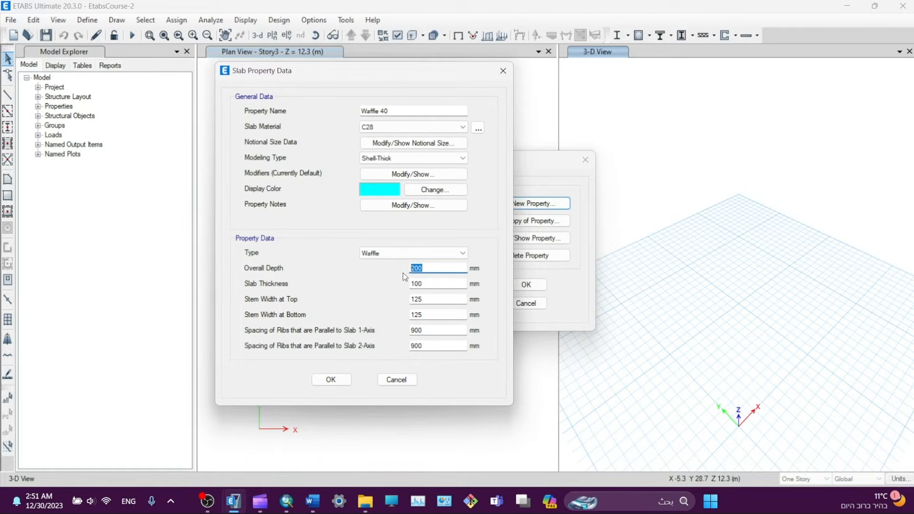
pyautogui.write('400')
pyautogui.press('Tab')
pyautogui.press('Tab')
pyautogui.write('255')
pyautogui.press('Tab')
pyautogui.write('125')
pyautogui.press('Tab')
pyautogui.write('800')
pyautogui.press('Tab')
pyautogui.write('800')
# - Enter 0.25 for the f11, f22, f12, m11 and m22 stiffness modifiers of Waffle 40
pyautogui.click(396, 174)
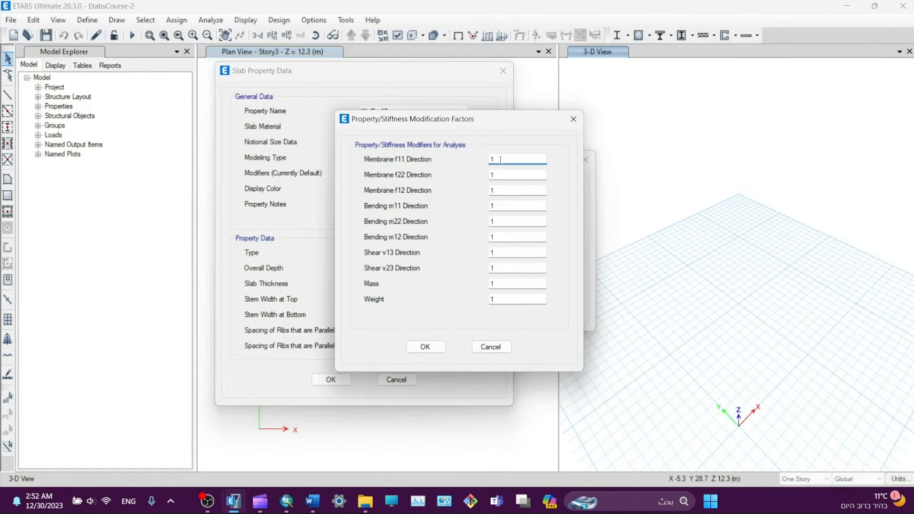
pyautogui.moveTo(322, 146); pyautogui.dragTo(248, 129)
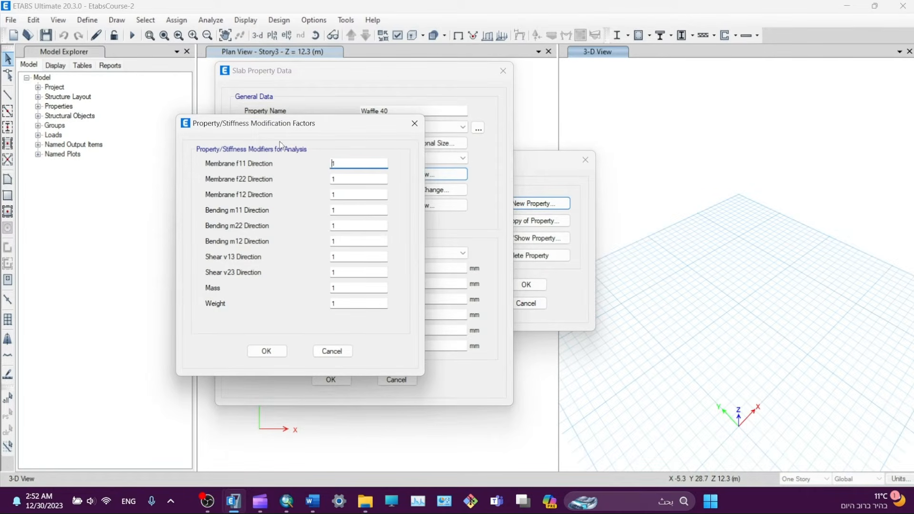
pyautogui.moveTo(262, 120); pyautogui.dragTo(245, 125)
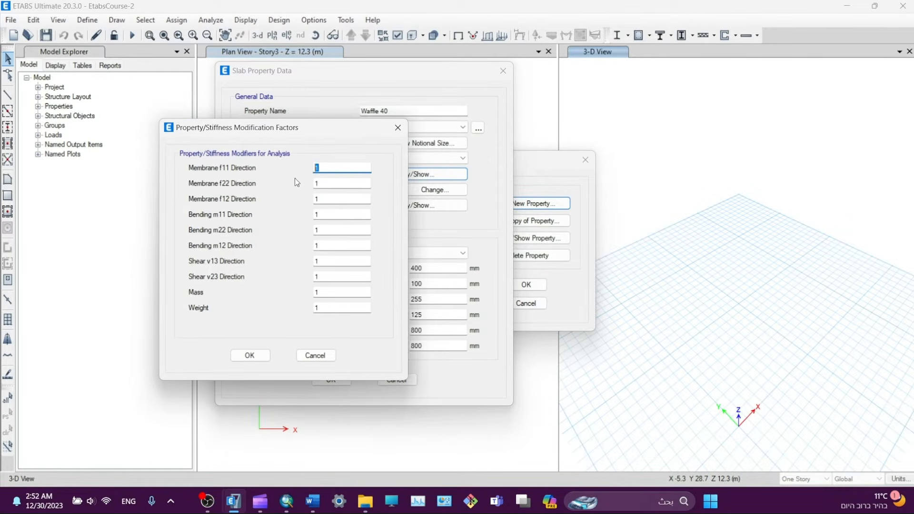
pyautogui.write('0.25')
pyautogui.press('Tab')
pyautogui.write('0.')
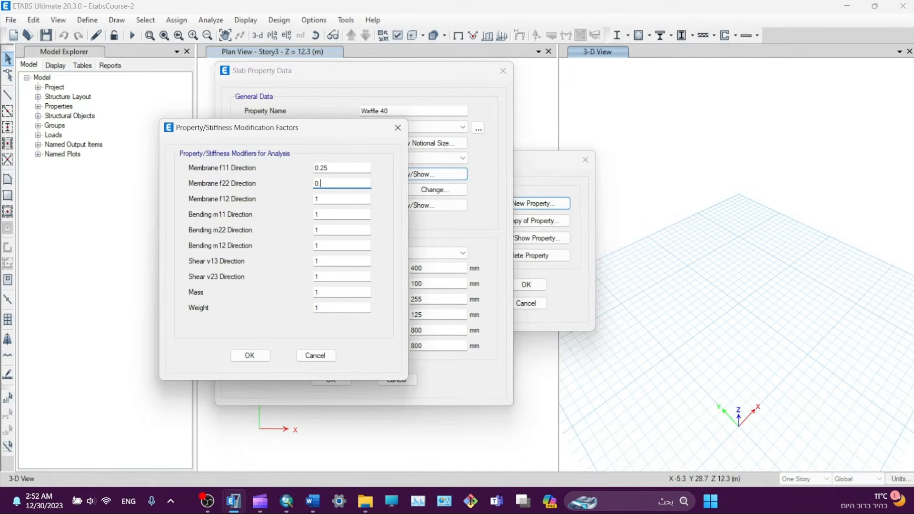
pyautogui.write('25')
pyautogui.press('Tab')
pyautogui.write('0.25')
pyautogui.press('Tab')
pyautogui.write('0.25')
pyautogui.press('Tab')
pyautogui.write('0.25')
pyautogui.press('Tab')
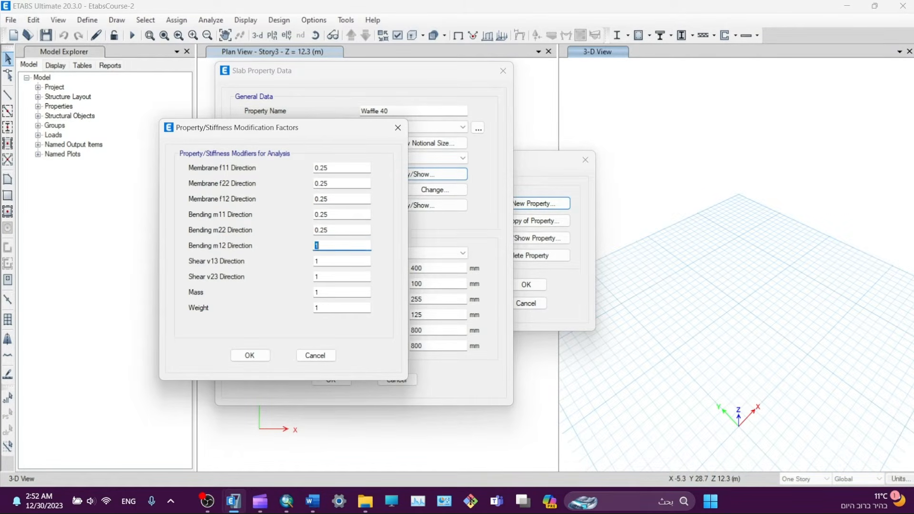
pyautogui.write('0.25')
# - Accept the modifiers, save the Waffle 40 slab section and close the slab properties list
pyautogui.click(263, 354)
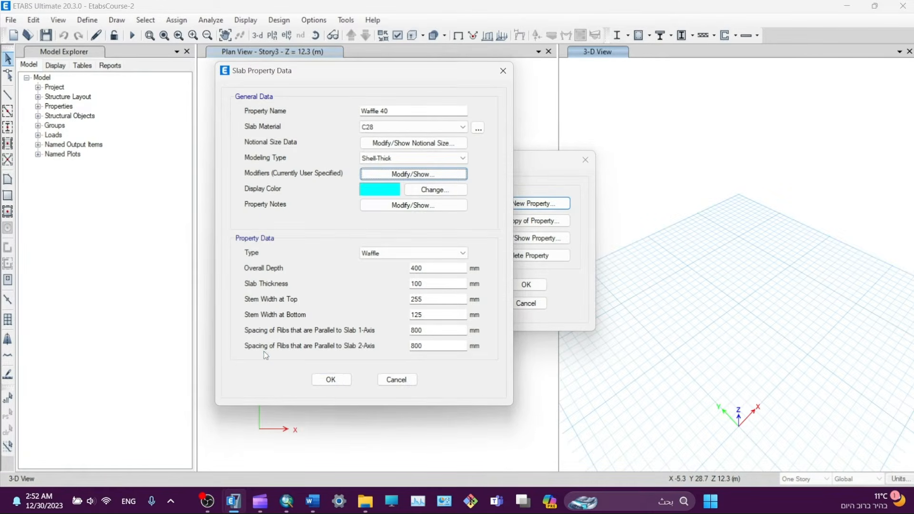
pyautogui.click(329, 380)
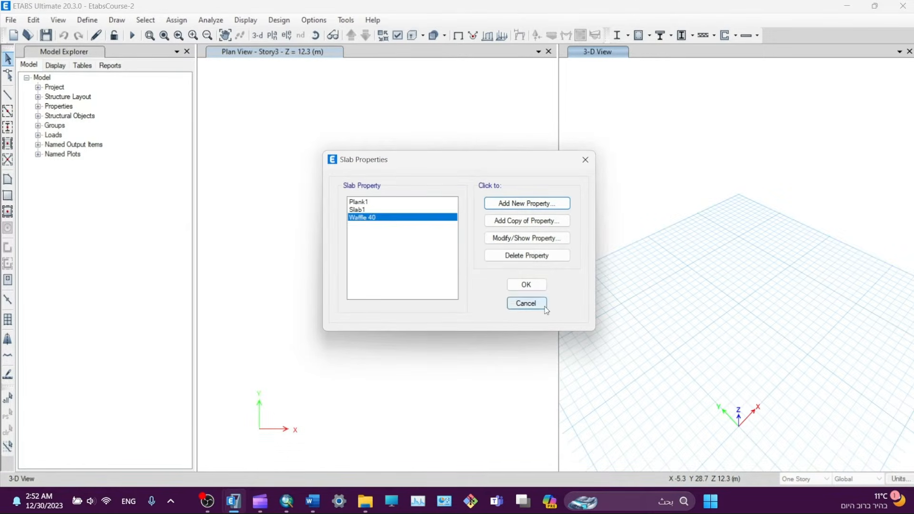
pyautogui.click(527, 285)
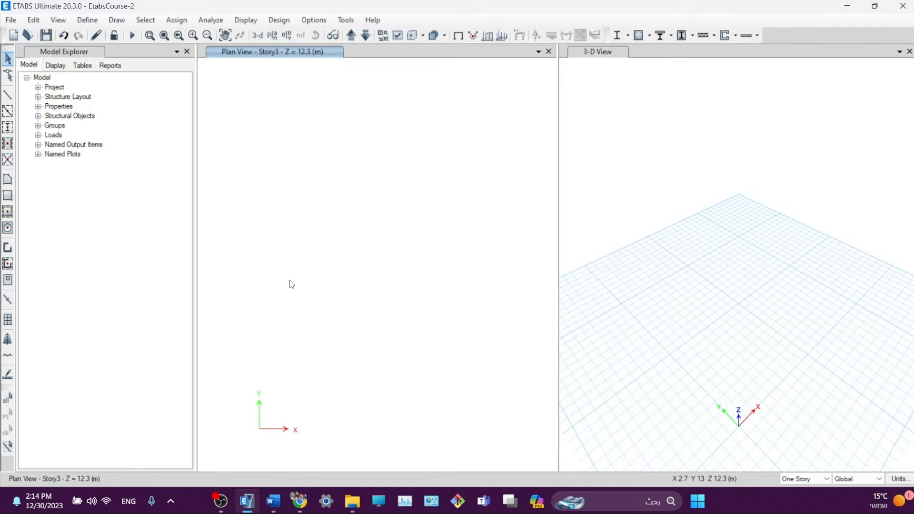
# - Add a new wall property and start naming it Wall 350
pyautogui.click(92, 22)
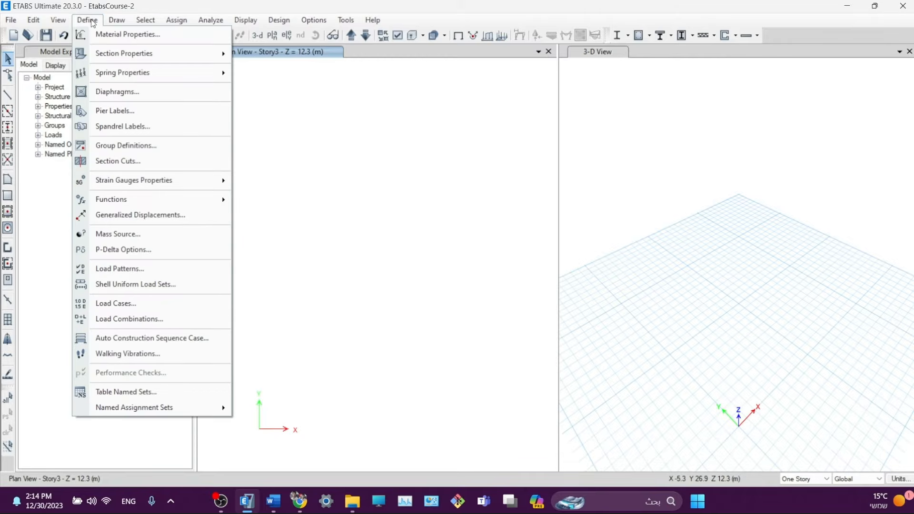
pyautogui.moveTo(99, 55)
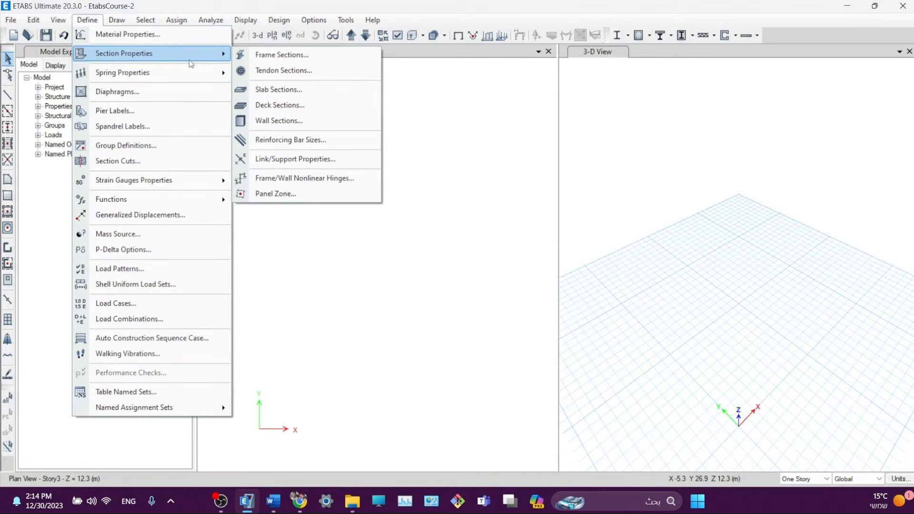
pyautogui.click(265, 121)
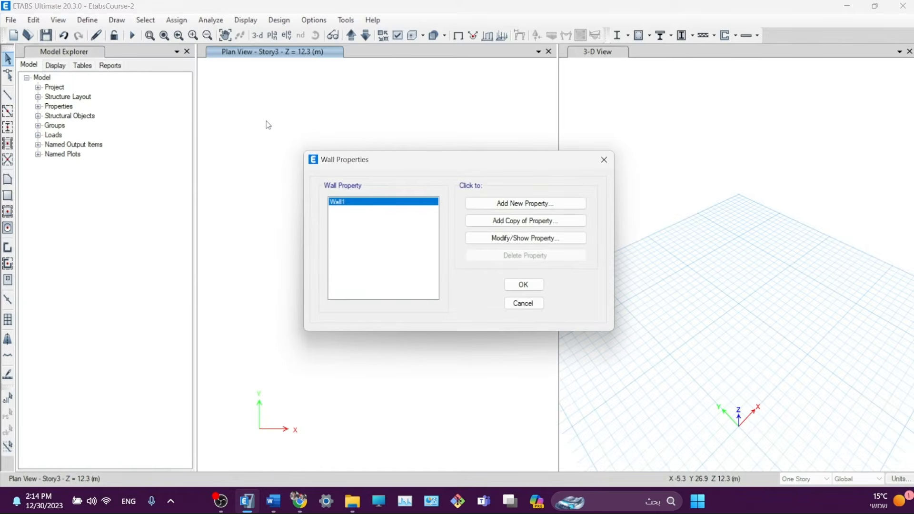
pyautogui.click(501, 209)
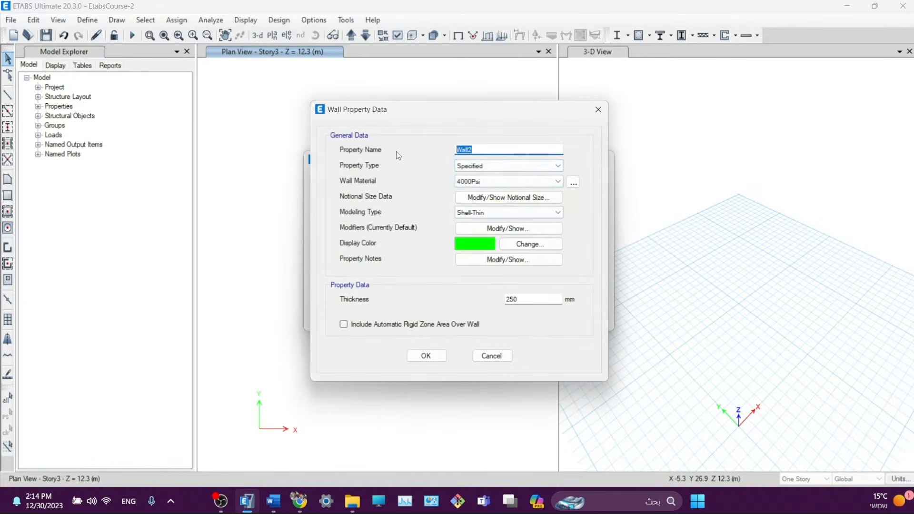
pyautogui.write('Wa')
# - Keep the wall property type as Specified and set its material to C28
pyautogui.click(469, 166)
pyautogui.click(471, 174)
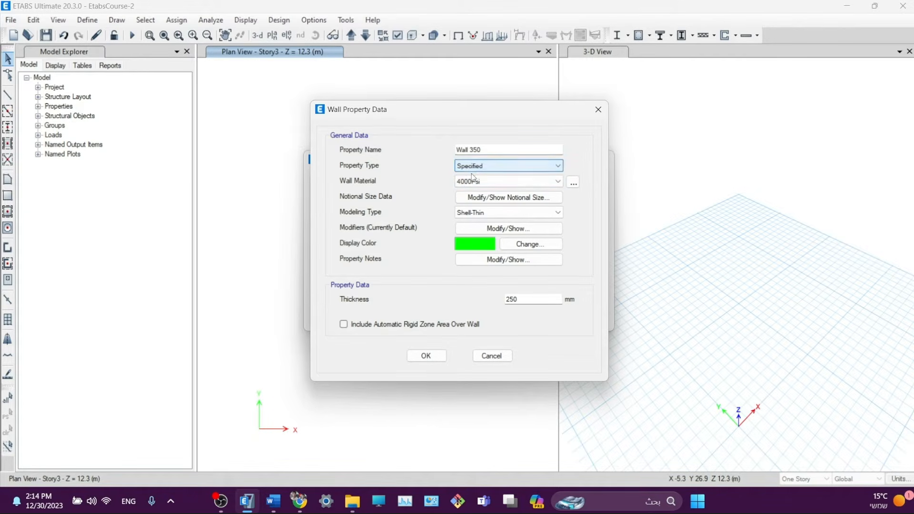
pyautogui.click(473, 181)
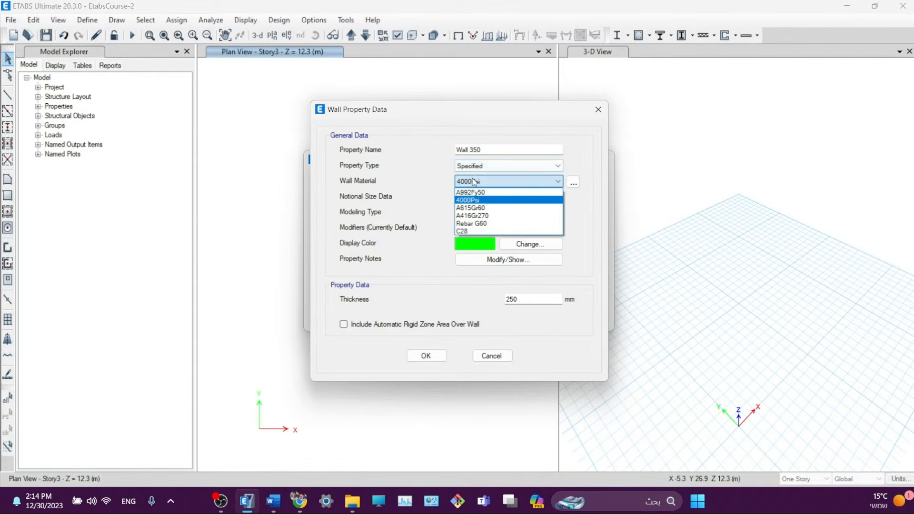
pyautogui.click(476, 231)
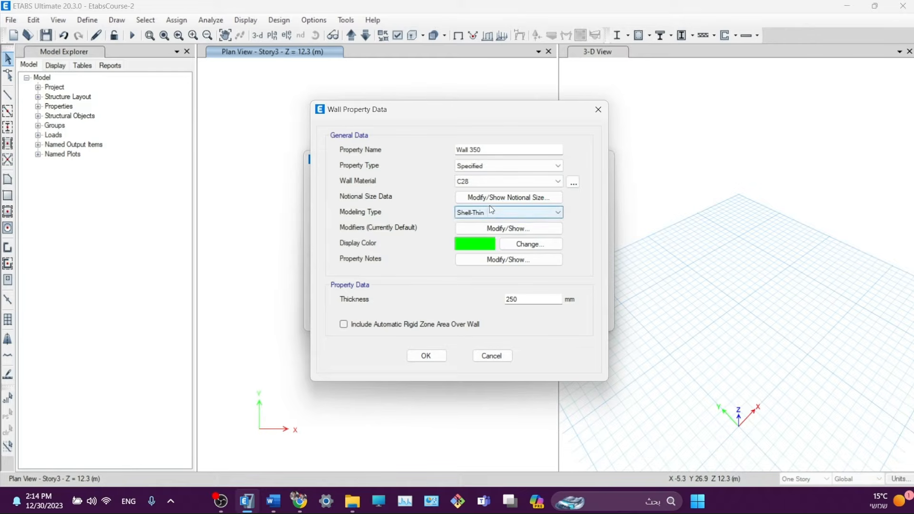
pyautogui.click(476, 229)
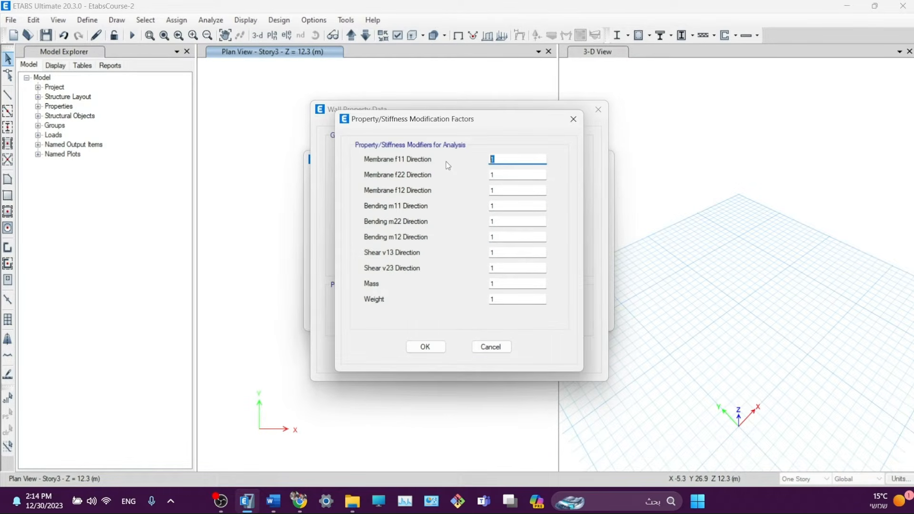
# - Enter 0.7 in Wall 350's membrane f11, f22, f12, bending and shear modifier fields
pyautogui.write('0.7')
pyautogui.hotkey('ctrl', 'a')
pyautogui.press('Tab')
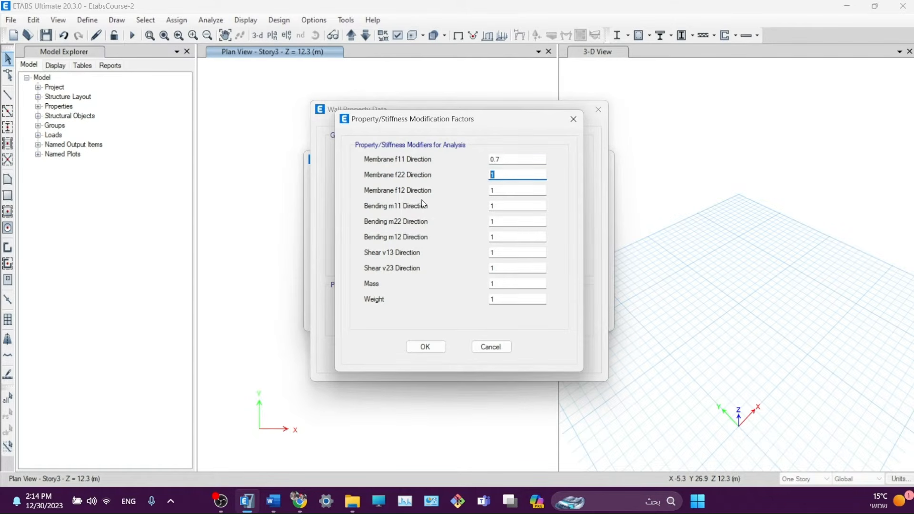
pyautogui.write('0.7')
pyautogui.press('Tab')
pyautogui.write('0.7')
pyautogui.press('Tab')
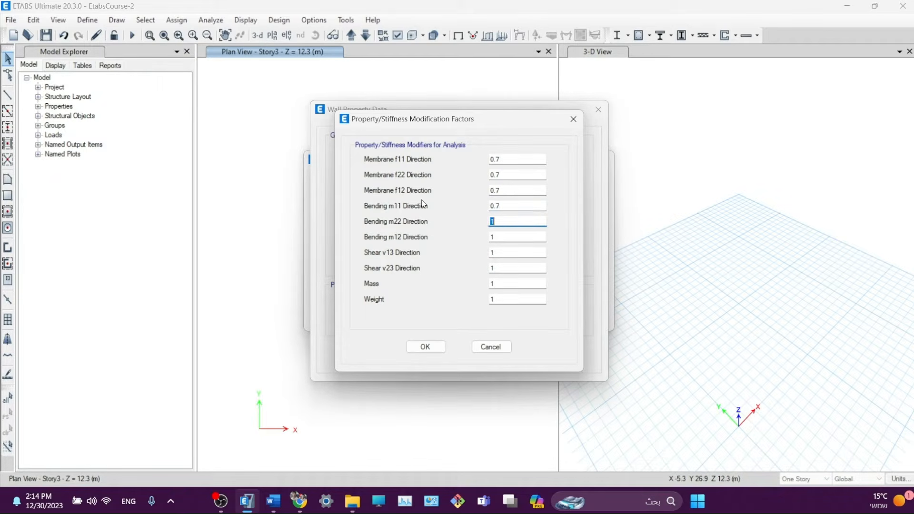
pyautogui.press('Tab')
pyautogui.write('0.7')
pyautogui.press('Tab')
pyautogui.write('0.7')
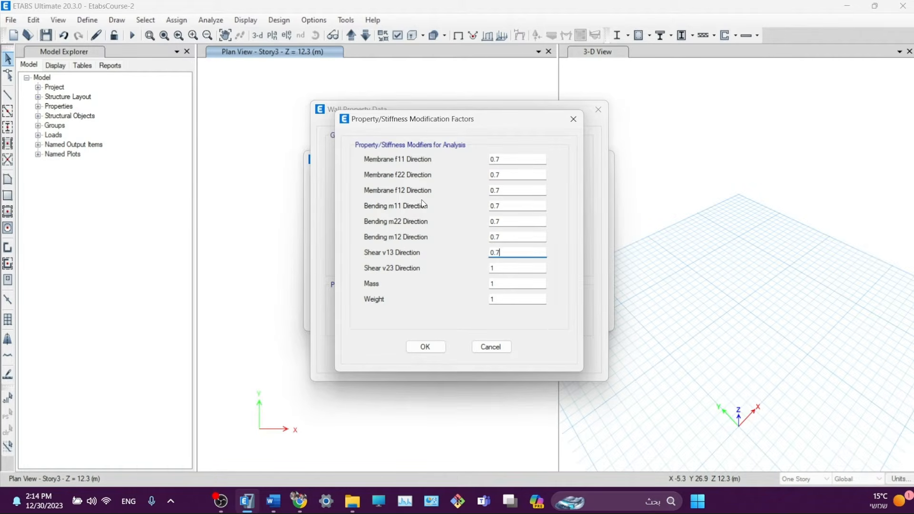
pyautogui.press('Tab')
# - Accept the 0.7 modifiers, change Wall 350's thickness from 250 to 350 mm, and save it
pyautogui.write('0.7')
pyautogui.click(442, 348)
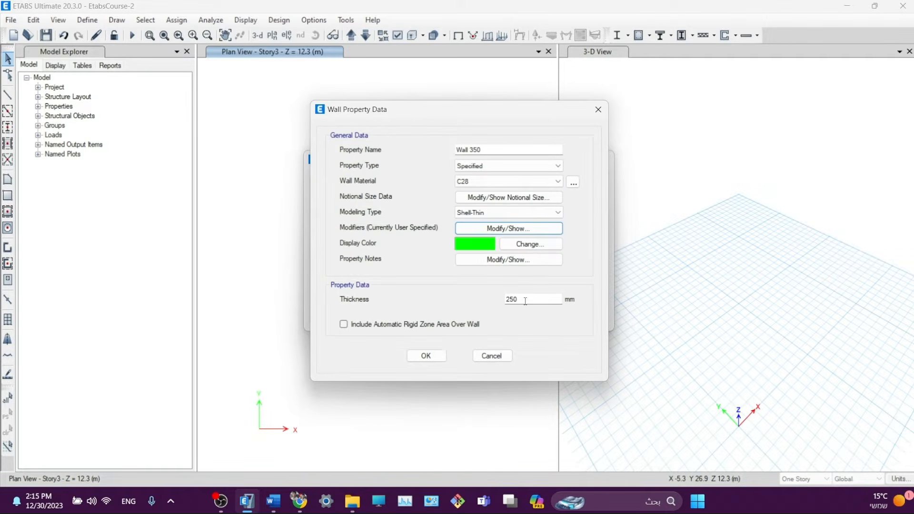
pyautogui.moveTo(525, 300); pyautogui.dragTo(494, 304)
pyautogui.write('35')
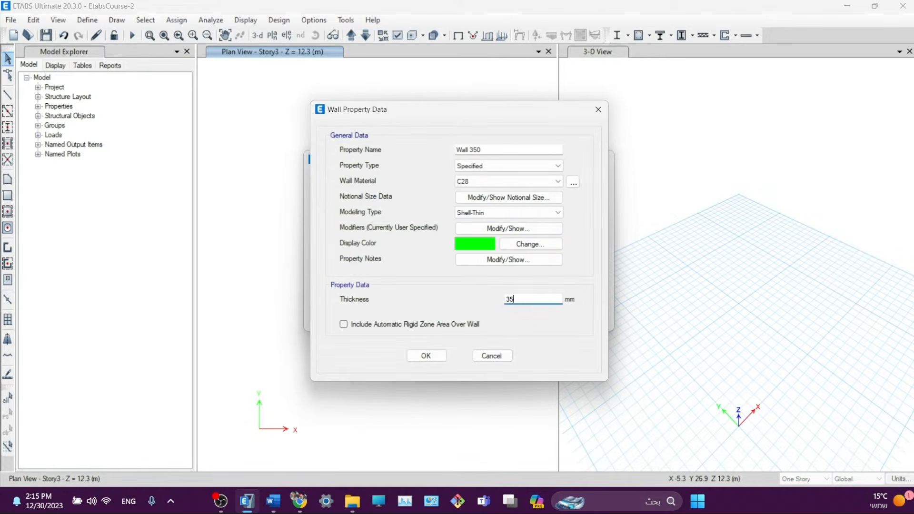
pyautogui.click(432, 358)
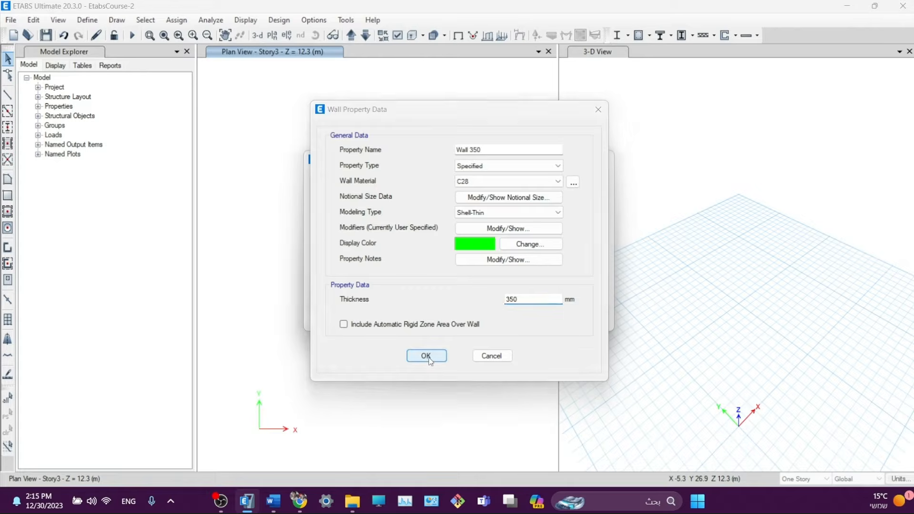
pyautogui.click(524, 285)
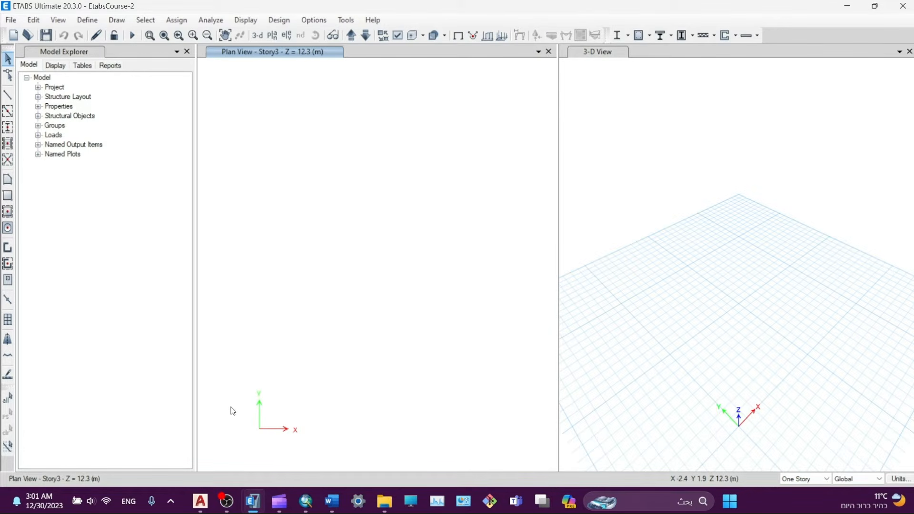
pyautogui.click(200, 501)
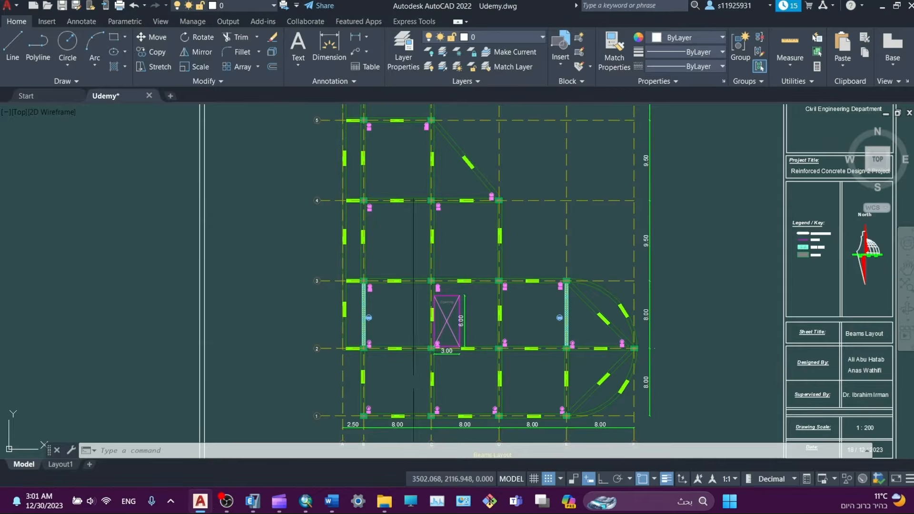
pyautogui.scroll(5, 414, 391)
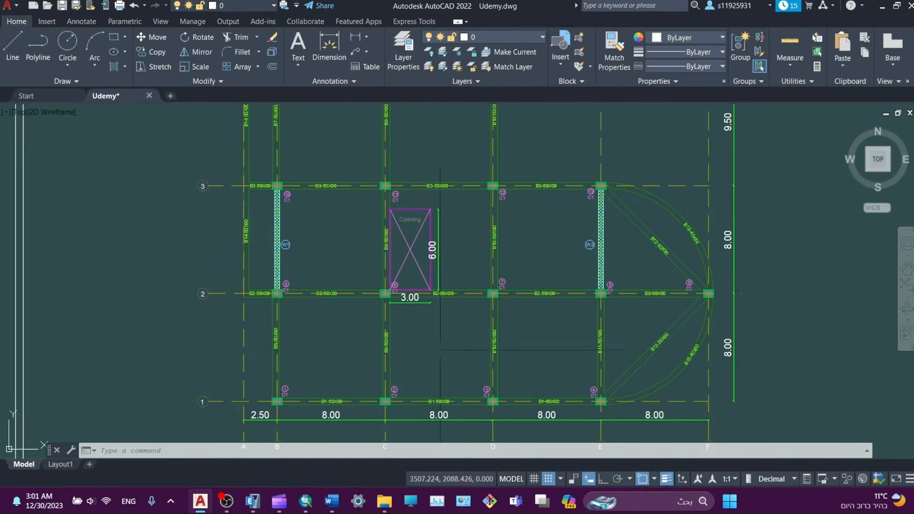
pyautogui.moveTo(440, 350); pyautogui.dragTo(410, 294, button='middle')
pyautogui.scroll(4, 414, 334)
pyautogui.moveTo(445, 343); pyautogui.dragTo(539, 343, button='middle')
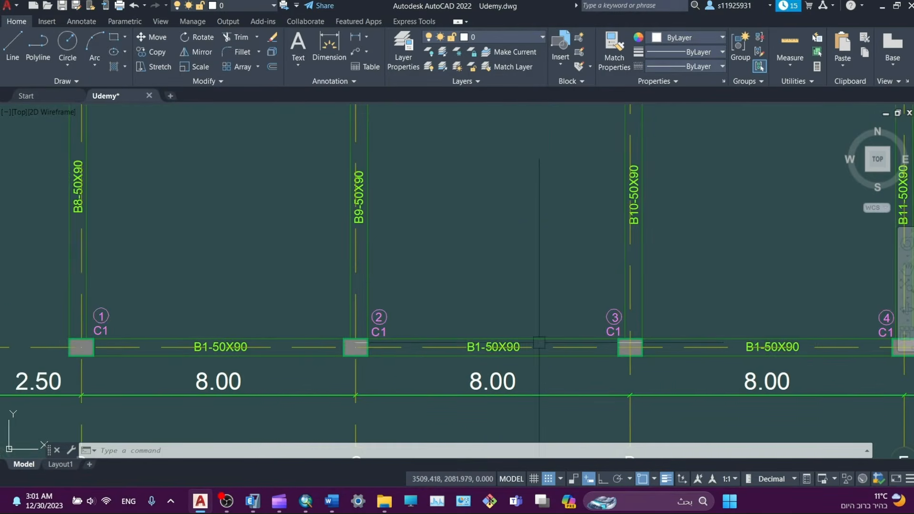
pyautogui.scroll(-2, 539, 342)
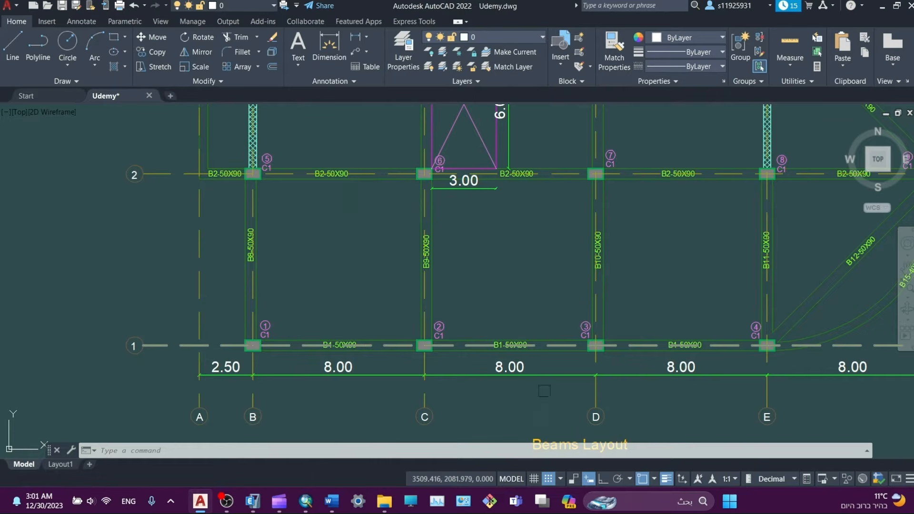
pyautogui.scroll(4, 521, 350)
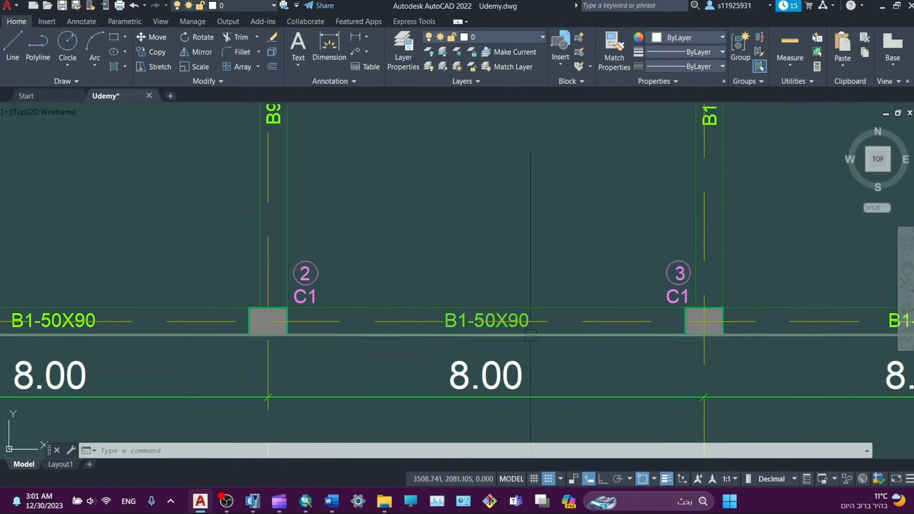
pyautogui.scroll(-4, 531, 334)
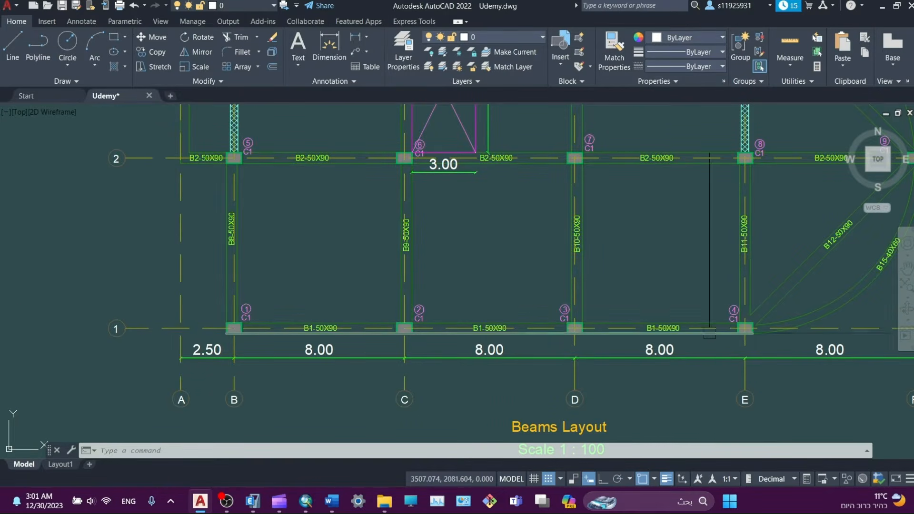
pyautogui.moveTo(603, 281); pyautogui.dragTo(586, 425, button='middle')
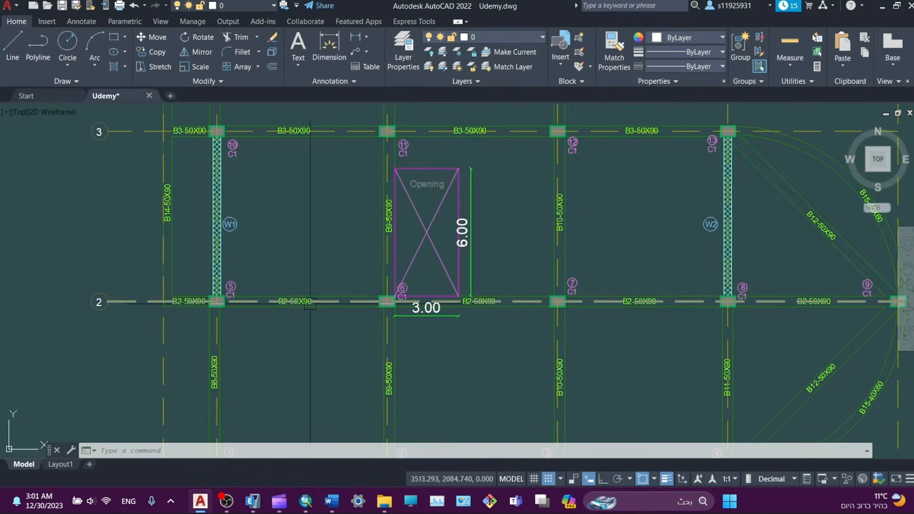
pyautogui.moveTo(485, 215)
pyautogui.mouseDown(button='middle')
pyautogui.moveTo(475, 235)
pyautogui.moveTo(292, 377)
pyautogui.moveTo(409, 381)
pyautogui.moveTo(387, 350)
pyautogui.moveTo(585, 246)
pyautogui.mouseUp(button='middle')
pyautogui.scroll(6, 589, 246)
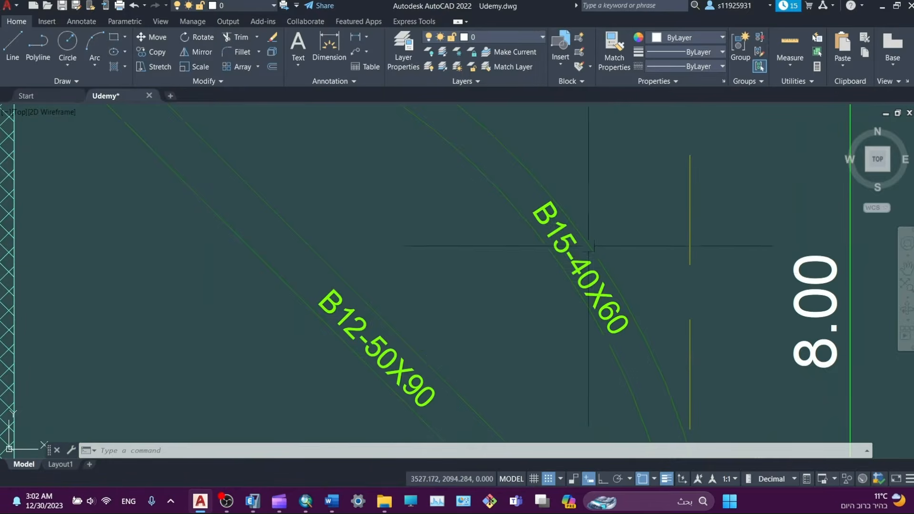
pyautogui.scroll(-4, 558, 247)
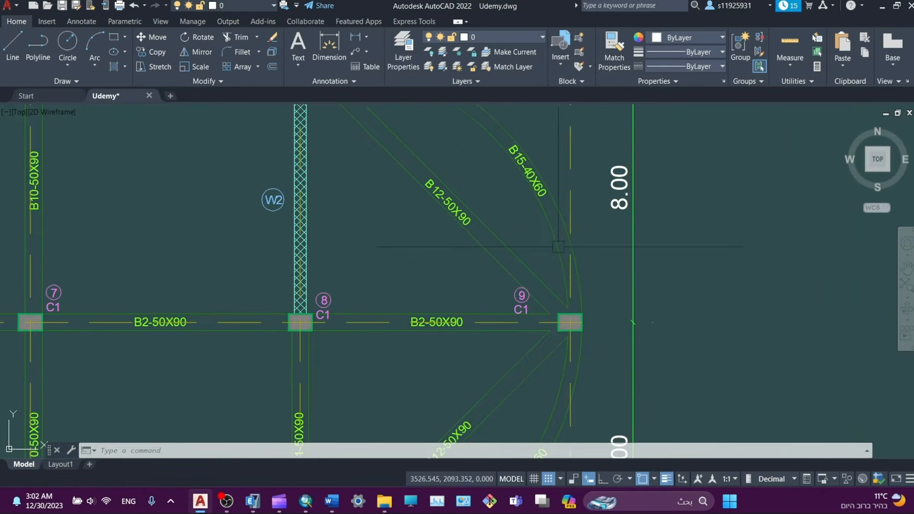
pyautogui.scroll(-2, 564, 260)
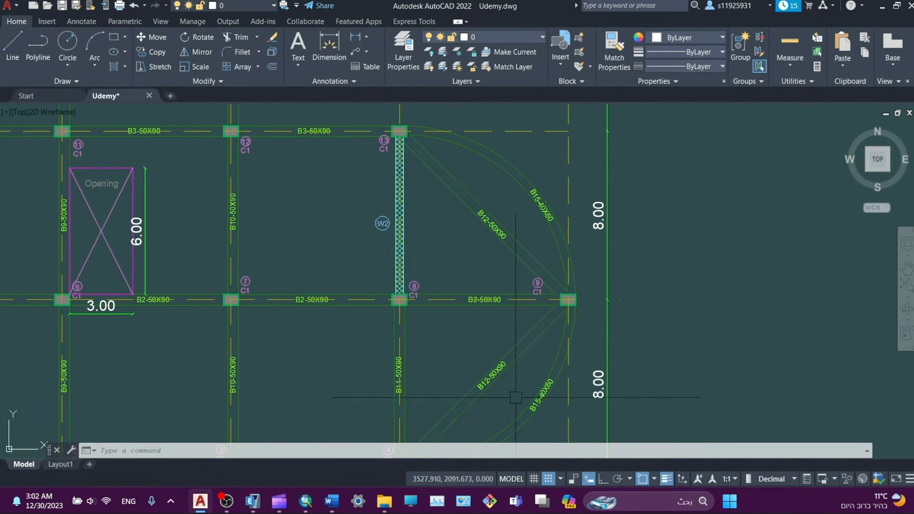
pyautogui.moveTo(516, 397)
pyautogui.mouseDown(button='middle')
pyautogui.moveTo(547, 326)
pyautogui.moveTo(706, 376)
pyautogui.mouseUp(button='middle')
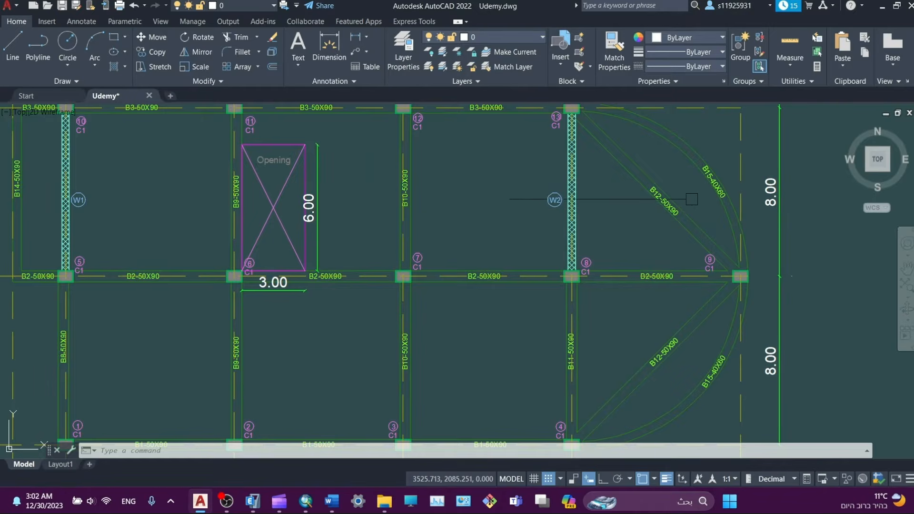
pyautogui.moveTo(491, 276); pyautogui.dragTo(614, 260, button='middle')
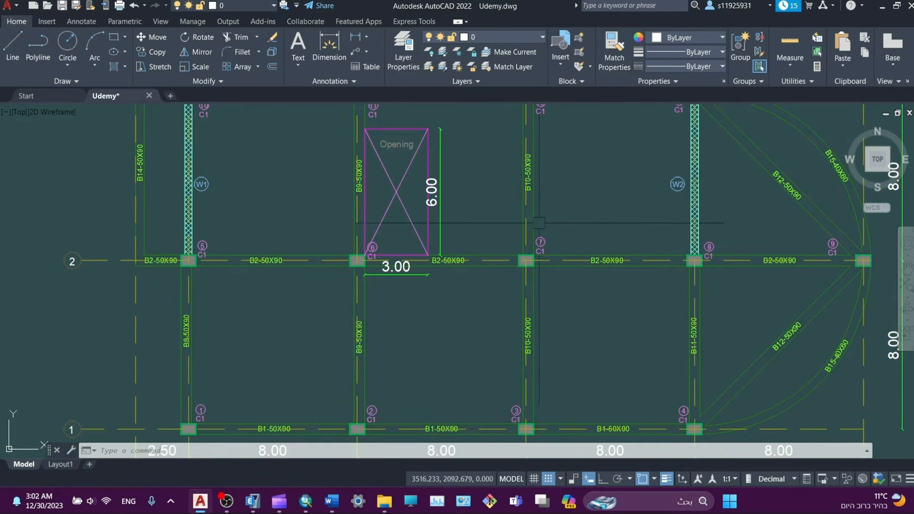
pyautogui.moveTo(509, 189); pyautogui.dragTo(545, 256, button='middle')
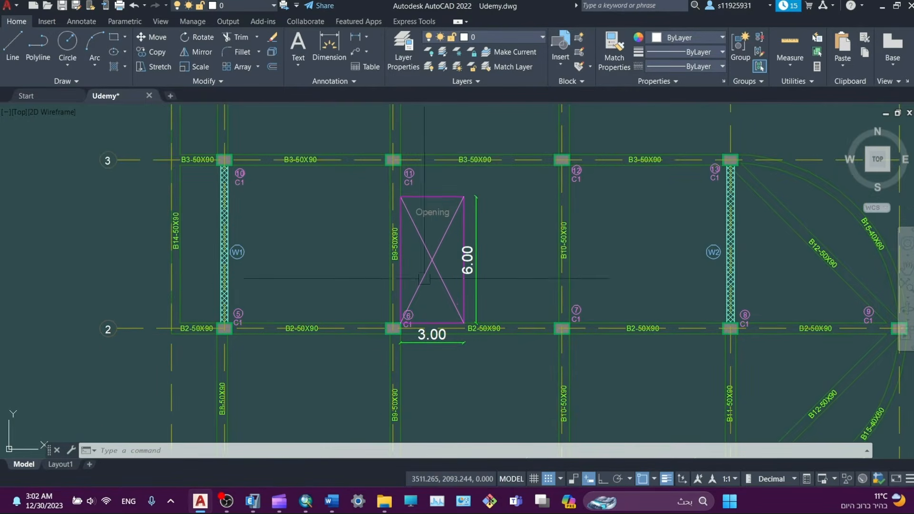
pyautogui.scroll(8, 394, 161)
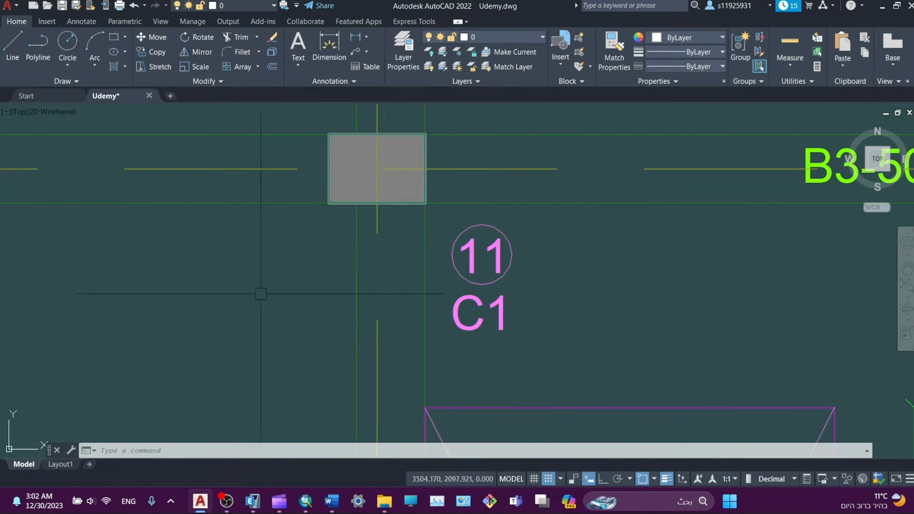
pyautogui.moveTo(259, 292); pyautogui.dragTo(409, 232, button='middle')
pyautogui.scroll(-6, 409, 233)
pyautogui.moveTo(392, 324); pyautogui.dragTo(380, 167, button='middle')
pyautogui.scroll(-2, 380, 185)
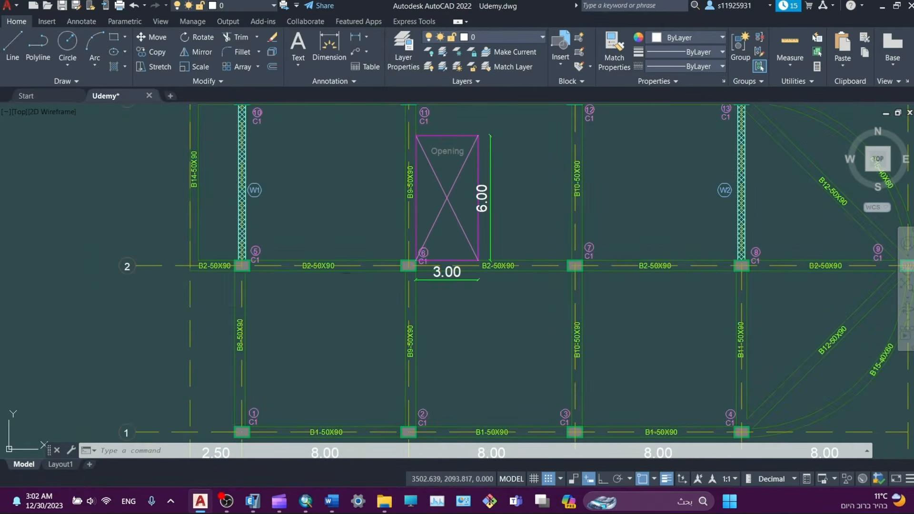
pyautogui.moveTo(357, 228); pyautogui.dragTo(203, 252, button='middle')
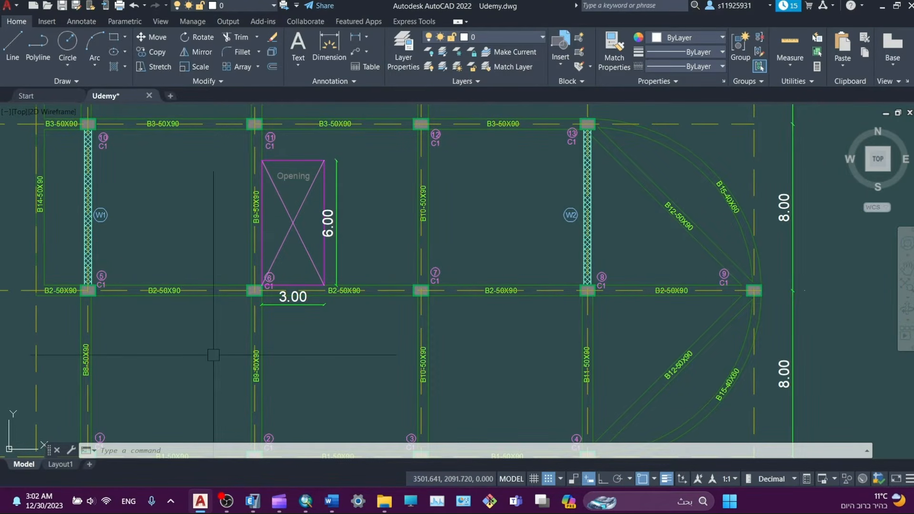
pyautogui.hotkey('alt', 'Tab')
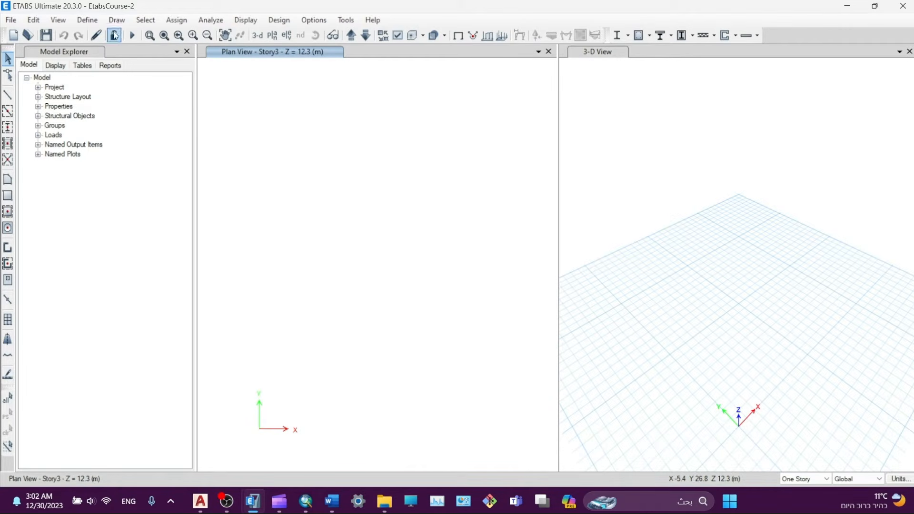
# - Create the groups B1, B2, B3 and B4
pyautogui.click(85, 22)
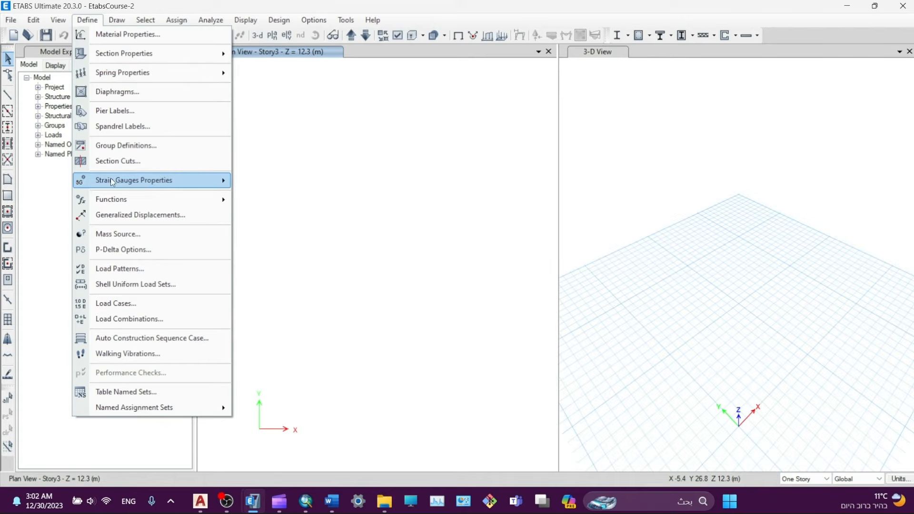
pyautogui.click(107, 149)
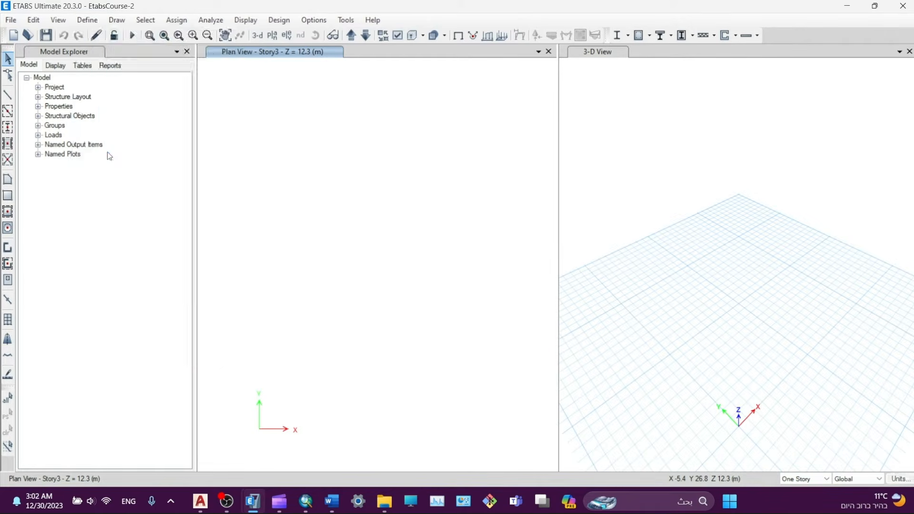
pyautogui.click(532, 209)
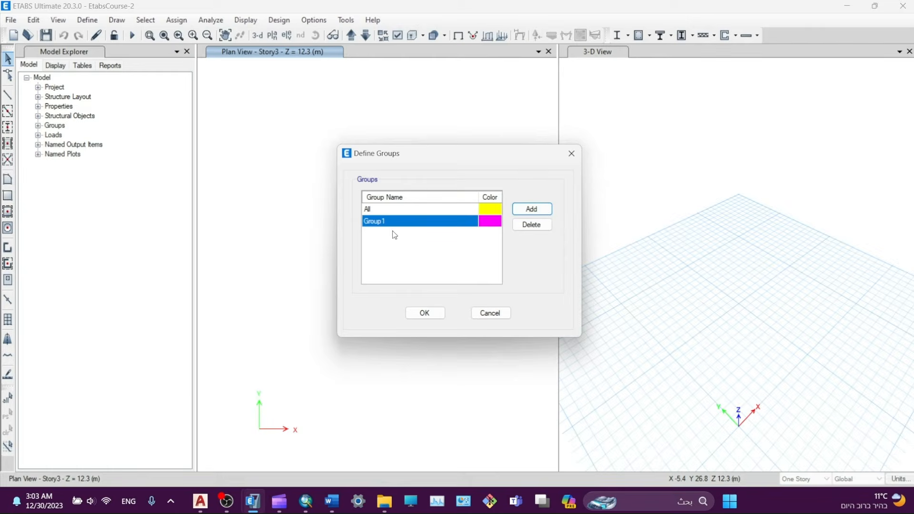
pyautogui.write('B1')
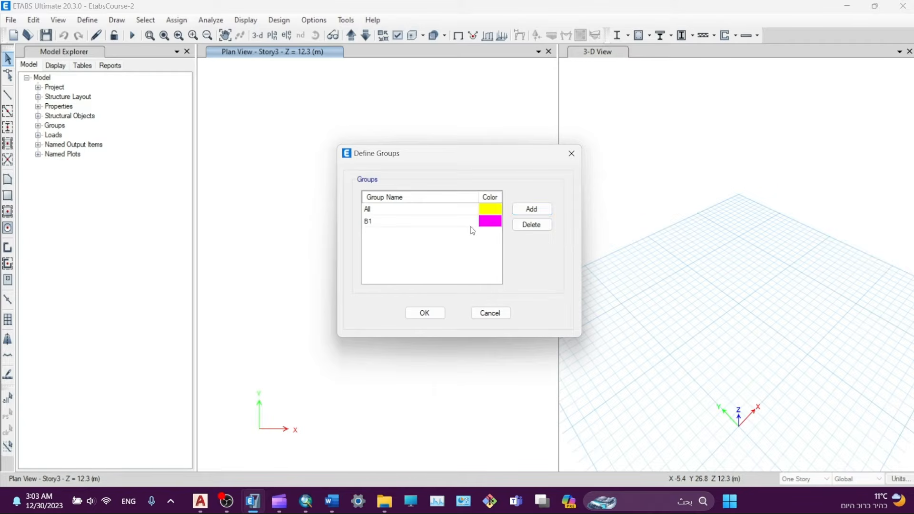
pyautogui.click(528, 209)
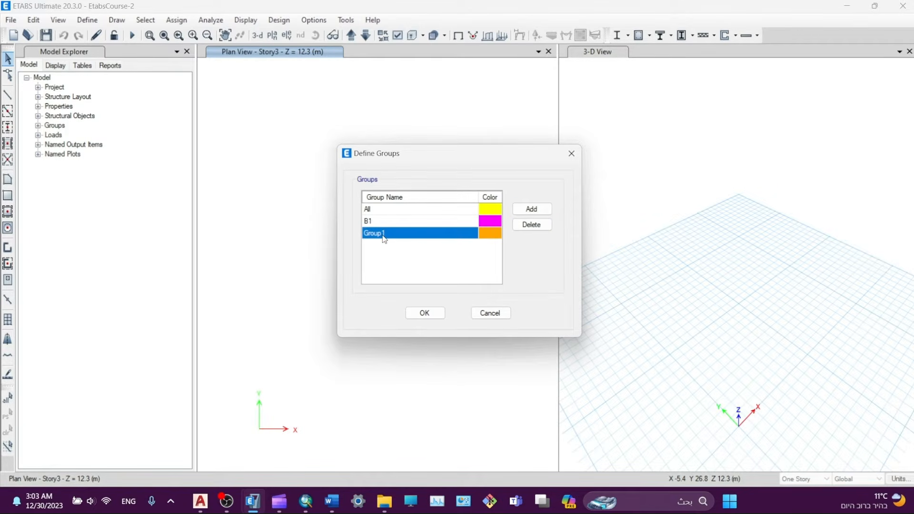
pyautogui.write('B2')
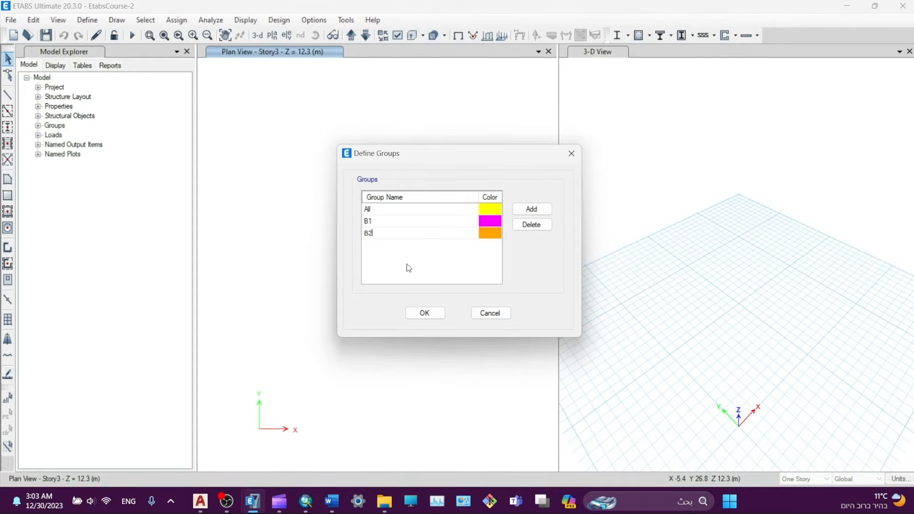
pyautogui.click(390, 233)
pyautogui.press('BackSpace')
pyautogui.press('BackSpace')
pyautogui.write('B2')
pyautogui.click(532, 209)
pyautogui.write('B3')
pyautogui.click(531, 209)
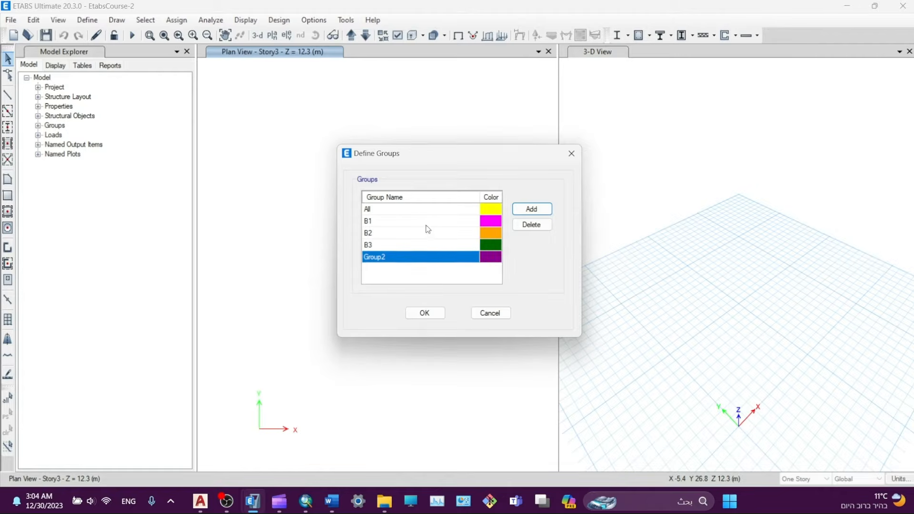
pyautogui.write('B4')
# - Add the groups B5, B6, B7 and B8
pyautogui.click(532, 209)
pyautogui.click(374, 274)
pyautogui.write('B5')
pyautogui.click(532, 209)
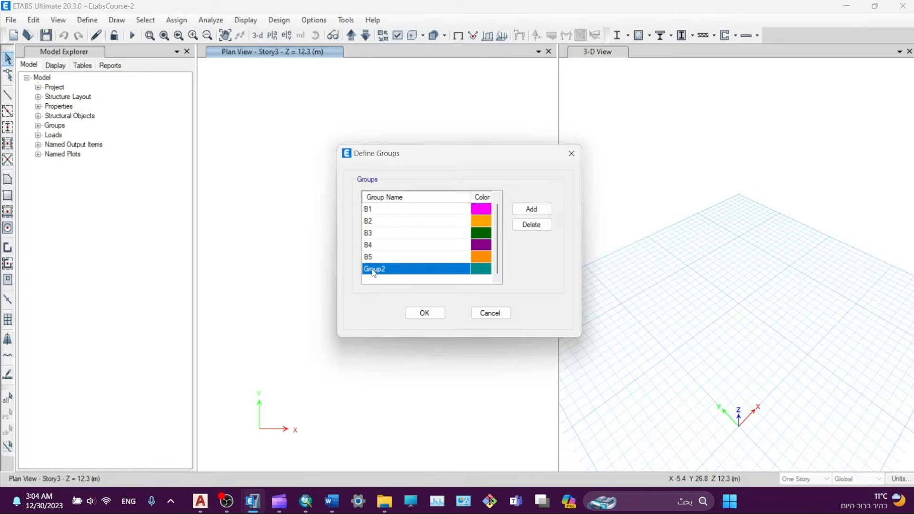
pyautogui.click(373, 271)
pyautogui.write('B6')
pyautogui.click(531, 209)
pyautogui.click(374, 274)
pyautogui.write('B7')
pyautogui.click(532, 210)
pyautogui.click(375, 271)
pyautogui.write('B8')
# - Add the groups B9, B10, B11 and B12
pyautogui.click(532, 209)
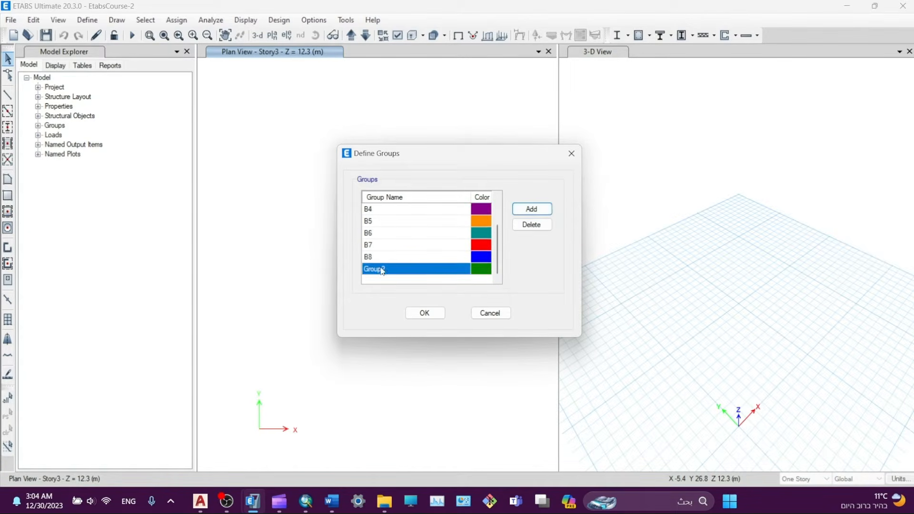
pyautogui.click(374, 271)
pyautogui.write('B9')
pyautogui.click(532, 209)
pyautogui.click(374, 270)
pyautogui.write('B10')
pyautogui.click(531, 209)
pyautogui.click(374, 271)
pyautogui.write('B11')
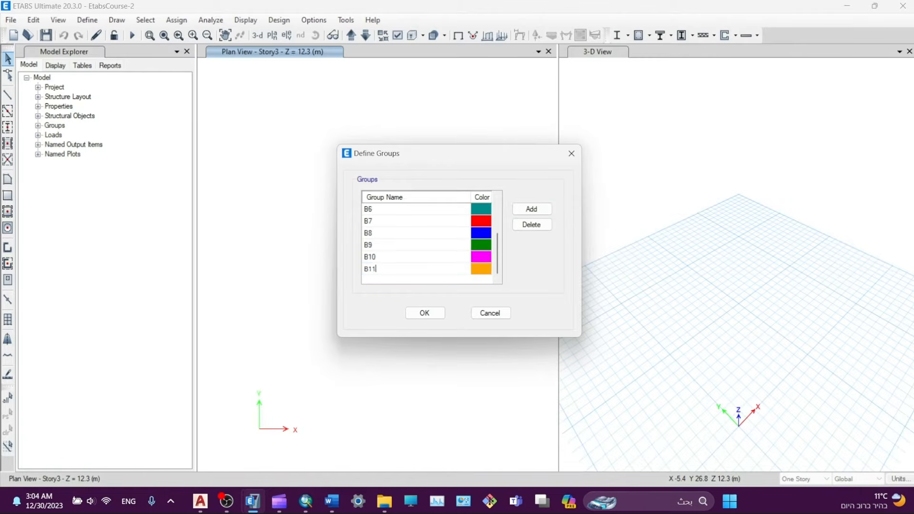
pyautogui.click(532, 209)
pyautogui.click(374, 270)
pyautogui.write('B12')
# - Add the groups B13, B14 and B15
pyautogui.click(532, 209)
pyautogui.click(374, 270)
pyautogui.write('B13')
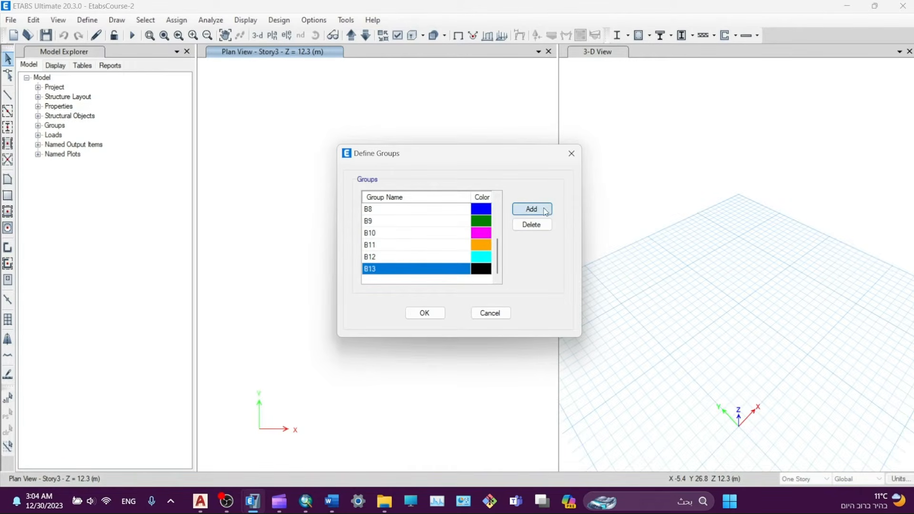
pyautogui.click(532, 209)
pyautogui.click(374, 270)
pyautogui.write('B14')
pyautogui.click(532, 209)
pyautogui.click(374, 270)
pyautogui.write('B15')
# - Add the column groups C1 and C2
pyautogui.click(532, 209)
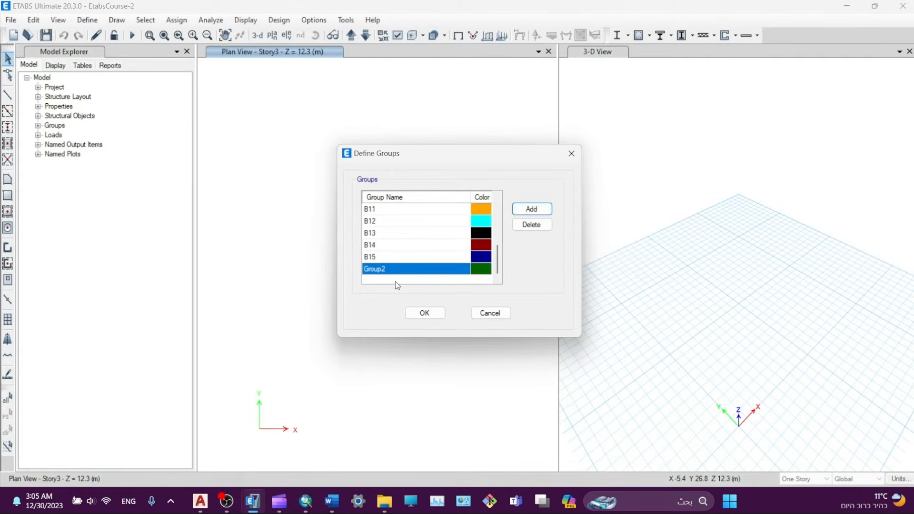
pyautogui.click(376, 270)
pyautogui.write('c')
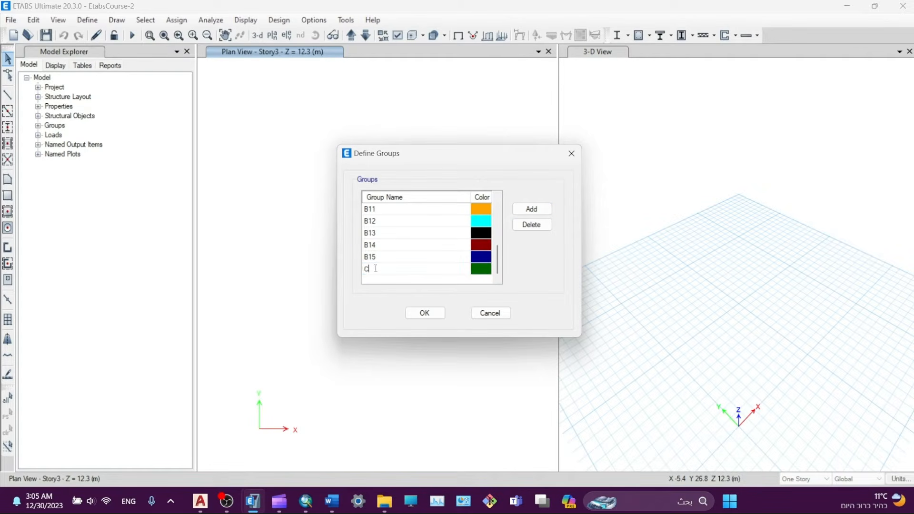
pyautogui.click(532, 209)
pyautogui.click(372, 261)
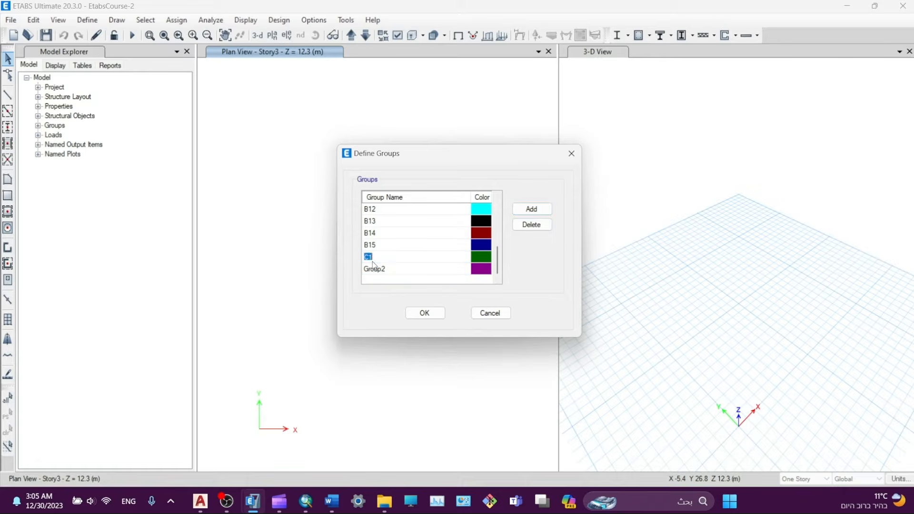
pyautogui.click(377, 270)
pyautogui.click(376, 270)
pyautogui.write('C2')
pyautogui.click(391, 259)
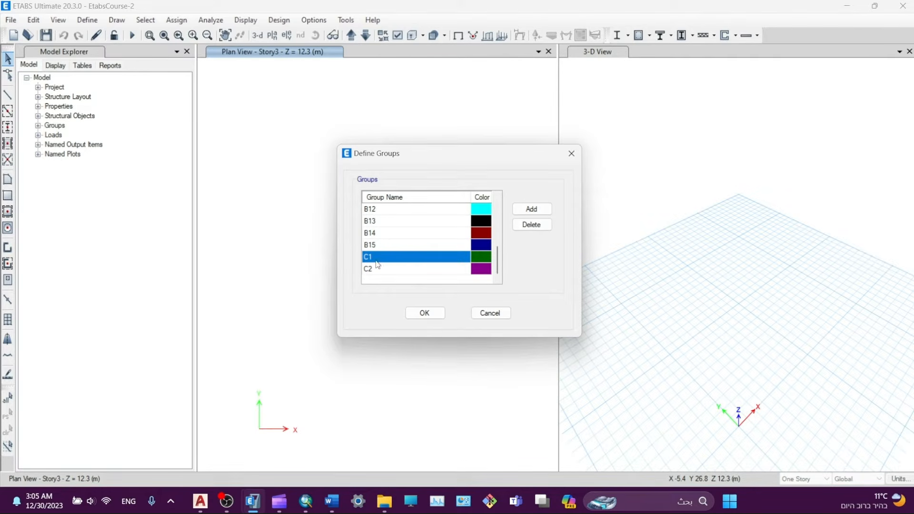
pyautogui.click(373, 269)
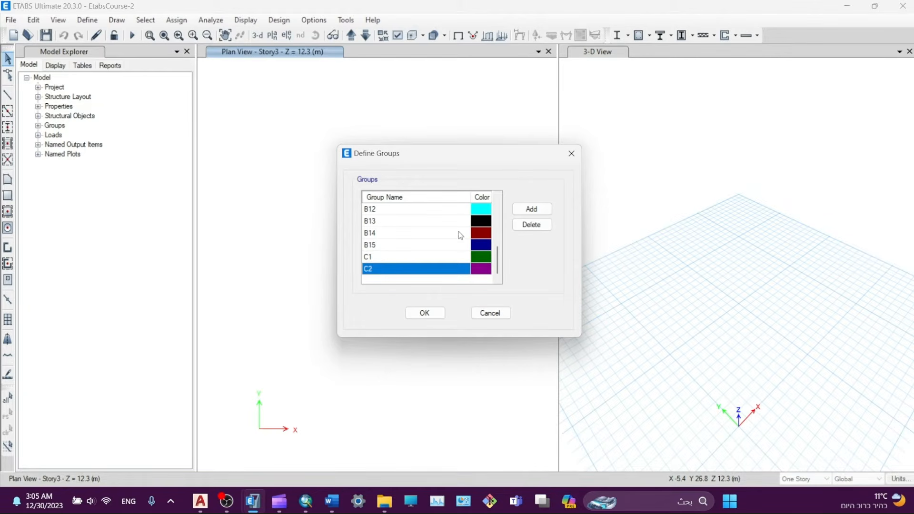
# - Add the wall groups W1 and W2 and confirm all the groups
pyautogui.click(532, 209)
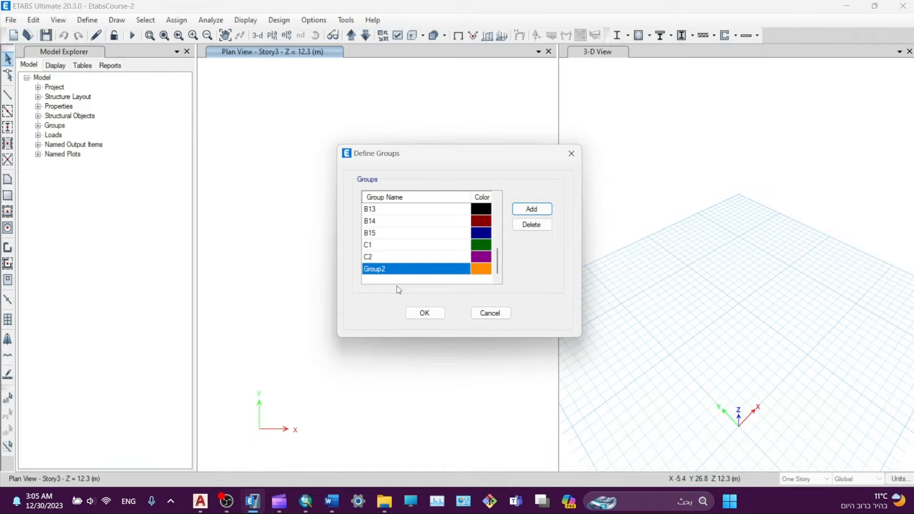
pyautogui.click(385, 270)
pyautogui.write('W')
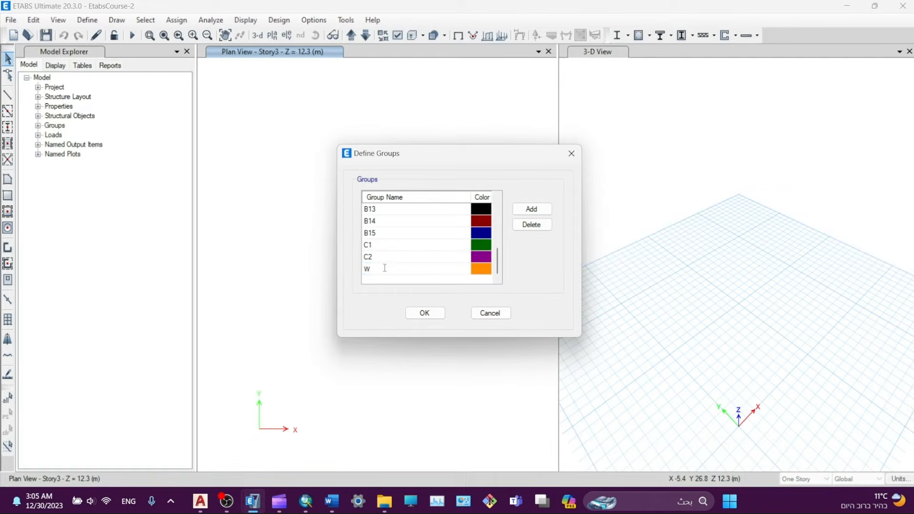
pyautogui.click(375, 258)
pyautogui.click(375, 272)
pyautogui.click(395, 268)
pyautogui.write('1')
pyautogui.click(379, 260)
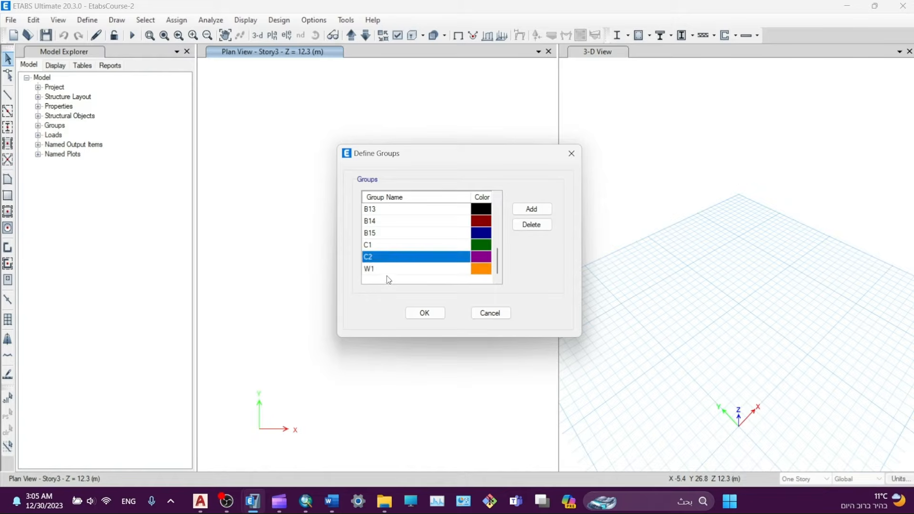
pyautogui.click(385, 271)
pyautogui.click(532, 209)
pyautogui.click(386, 271)
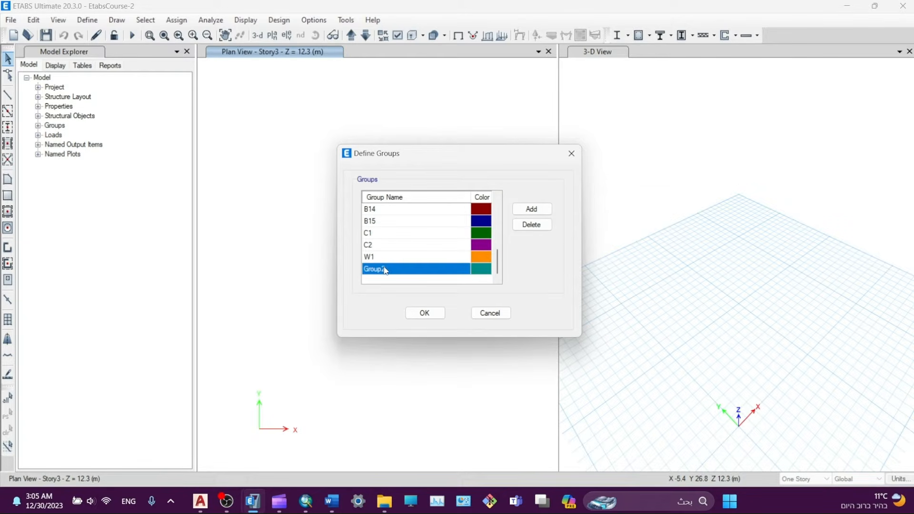
pyautogui.write('W2')
pyautogui.click(382, 261)
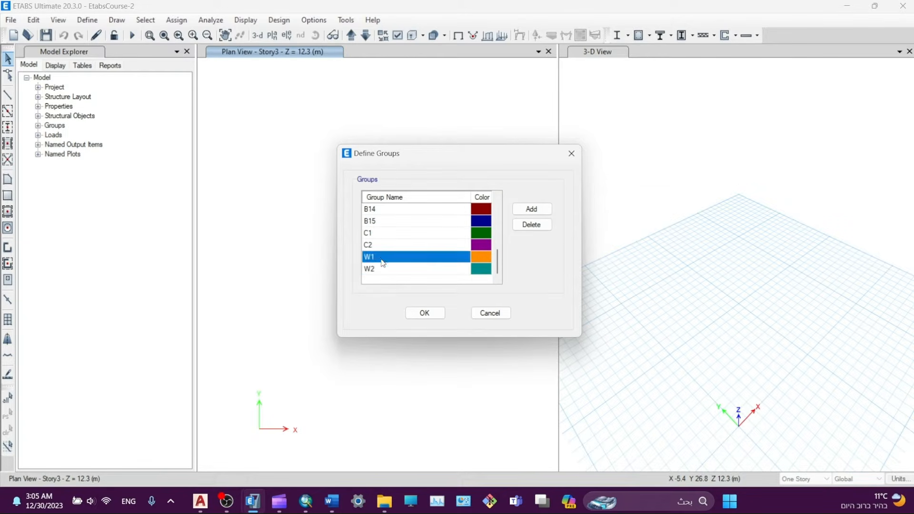
pyautogui.click(424, 314)
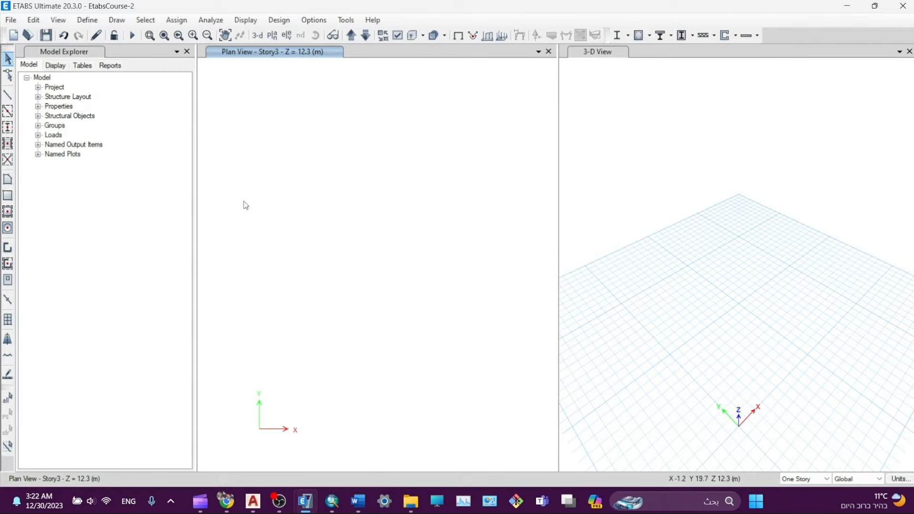
# - Add a load pattern named SD of type Super Dead with self-weight multiplier 0 and confirm
pyautogui.click(91, 20)
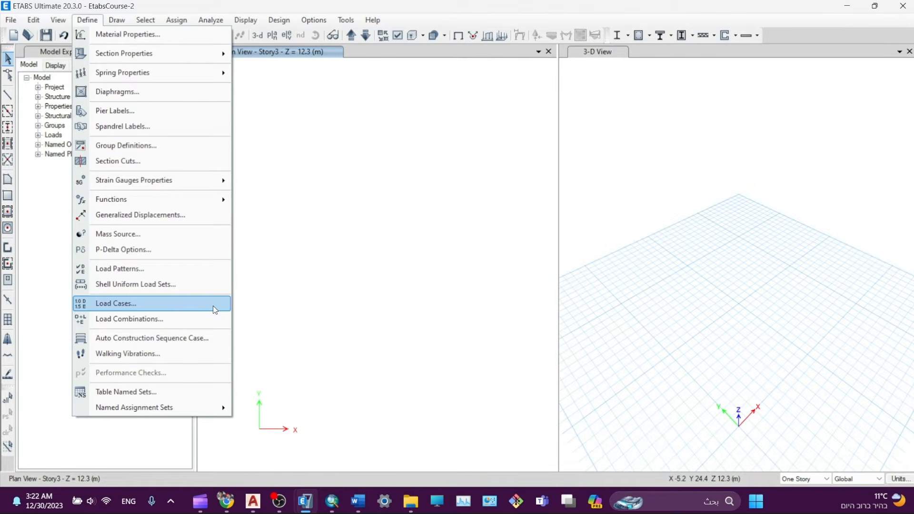
pyautogui.click(182, 266)
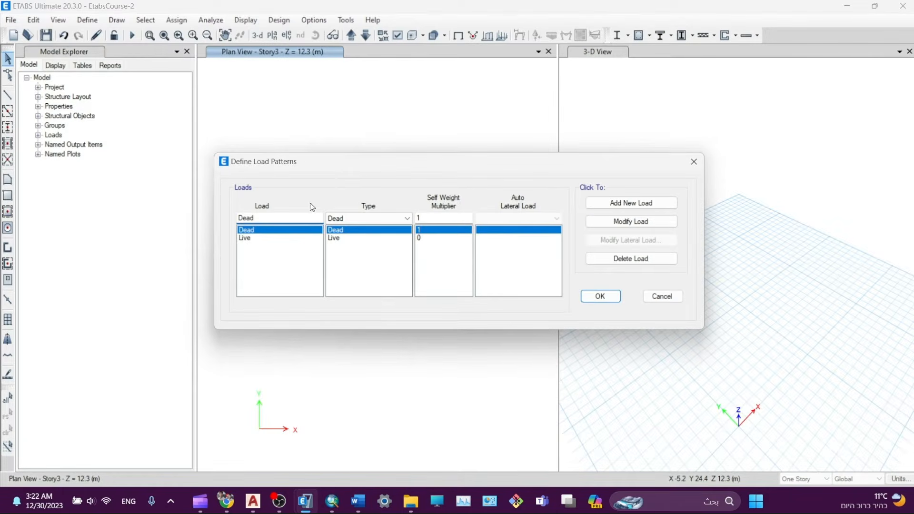
pyautogui.moveTo(333, 172); pyautogui.dragTo(287, 160)
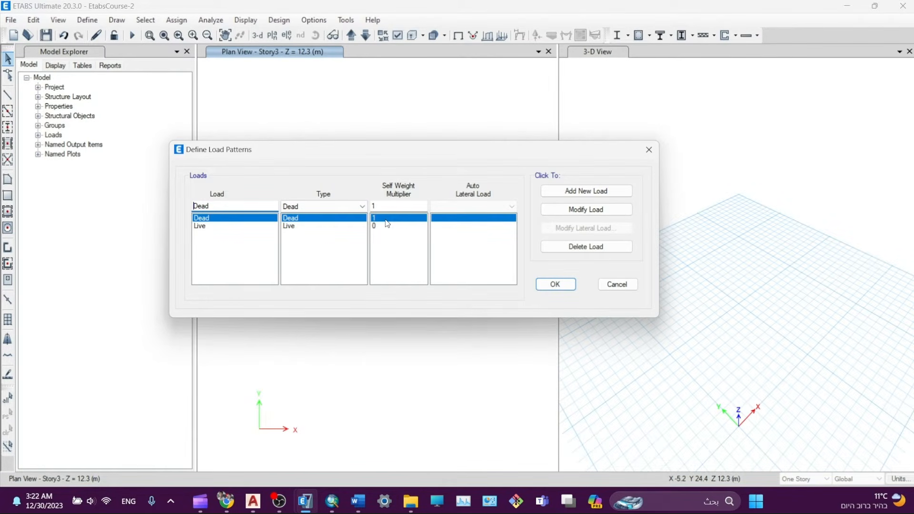
pyautogui.write('1')
pyautogui.doubleClick(240, 206)
pyautogui.write('SD')
pyautogui.click(326, 207)
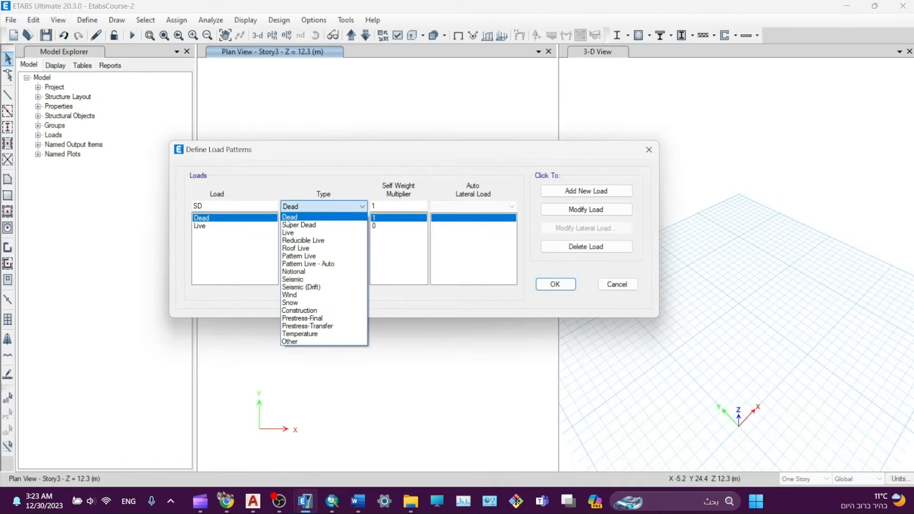
pyautogui.click(297, 225)
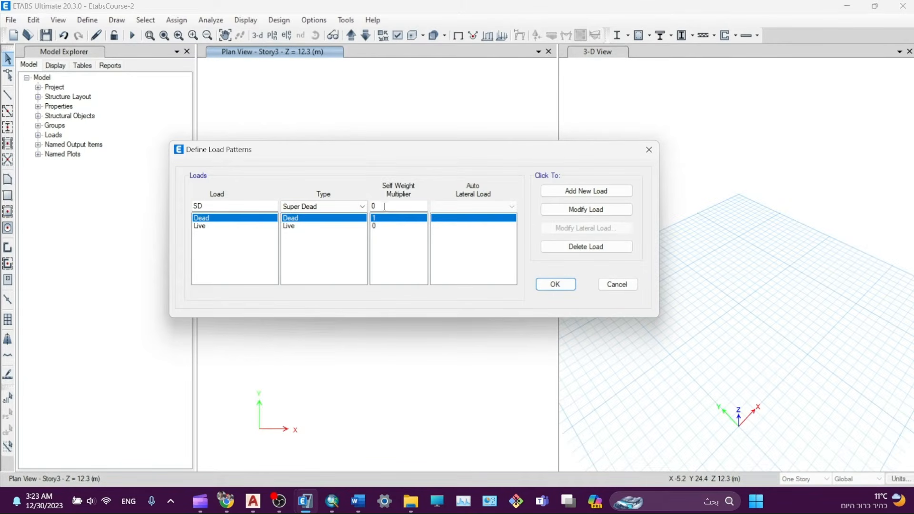
pyautogui.press('Tab')
pyautogui.click(580, 193)
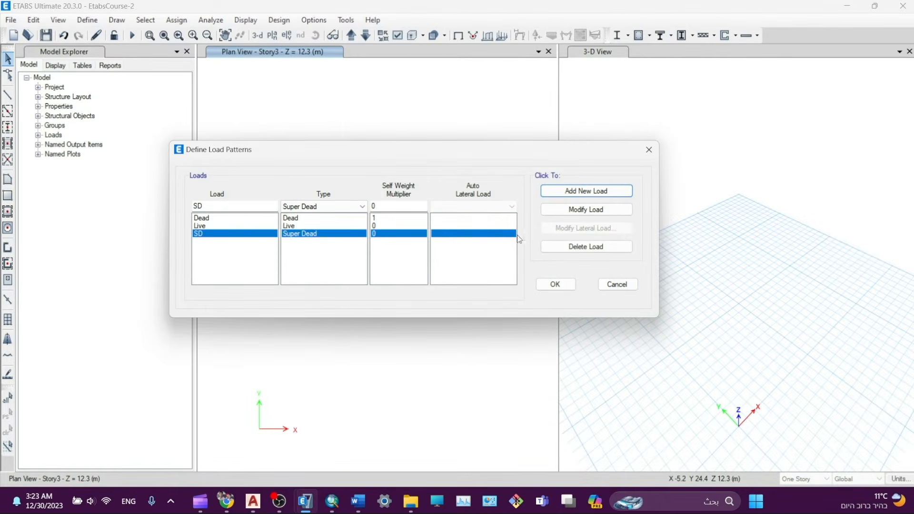
pyautogui.click(556, 286)
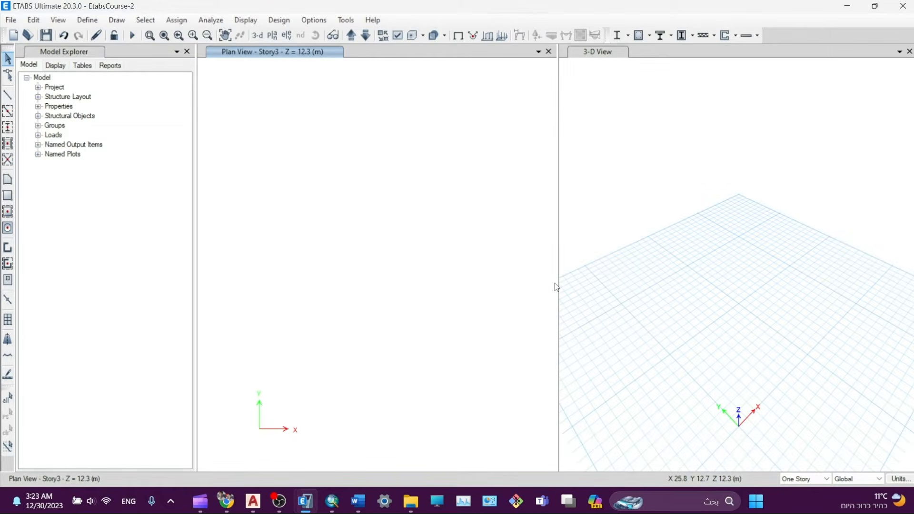
pyautogui.click(88, 22)
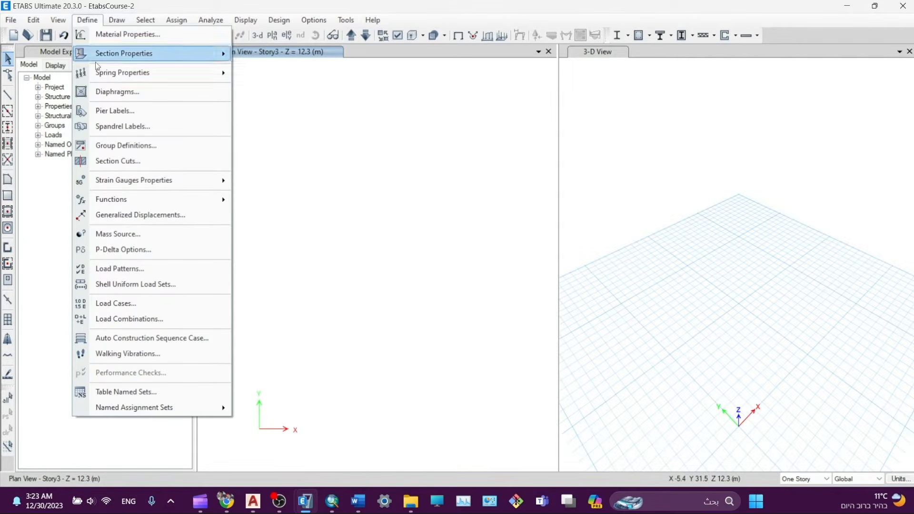
# - Create load combination 1.4D with a Dead scale factor of 1.4
pyautogui.click(136, 320)
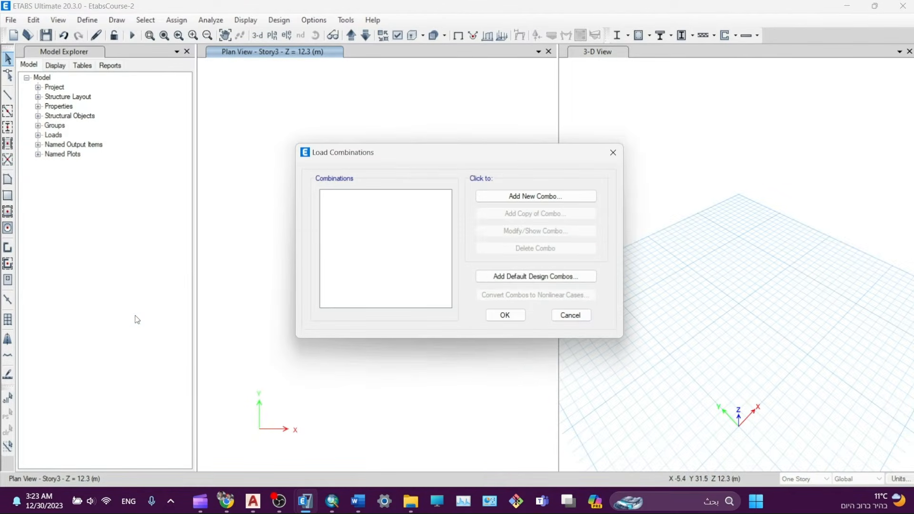
pyautogui.click(534, 196)
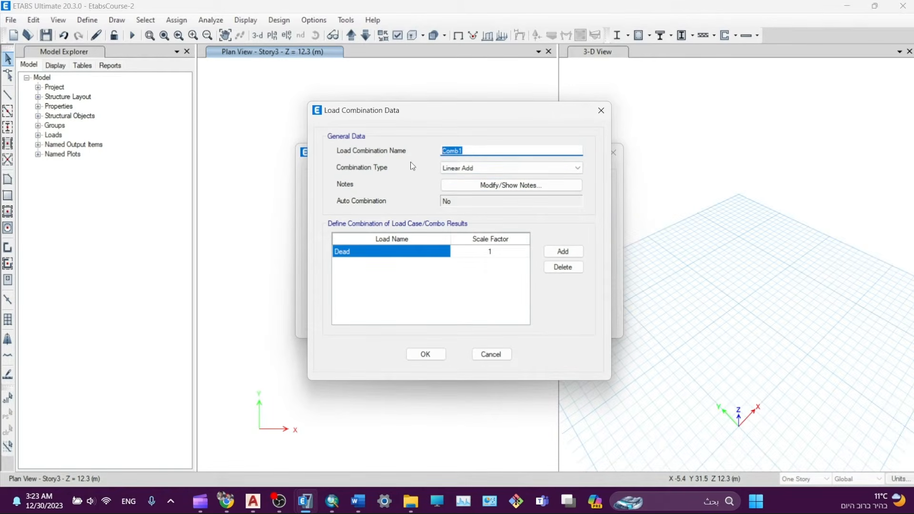
pyautogui.write('1.4D')
pyautogui.click(493, 247)
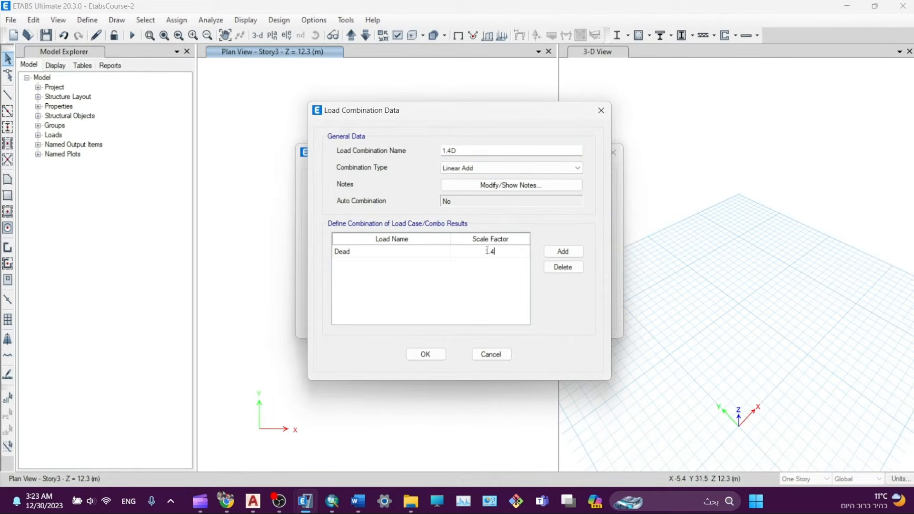
pyautogui.write('1.4')
pyautogui.click(425, 354)
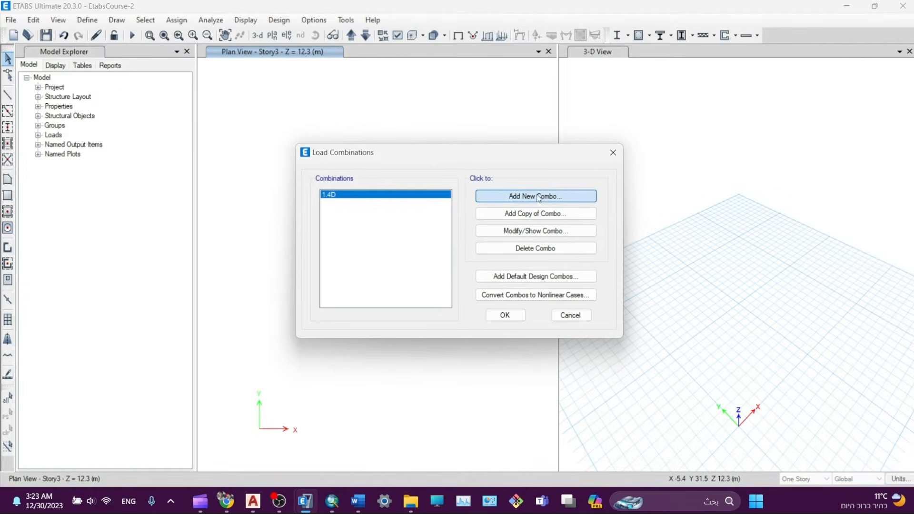
# - Create combination 1.2D + 1.6L with Dead 1.2, Live 1.6, and an added SD row
pyautogui.click(536, 197)
pyautogui.press('BackSpace')
pyautogui.write('1.2D + 1.6L')
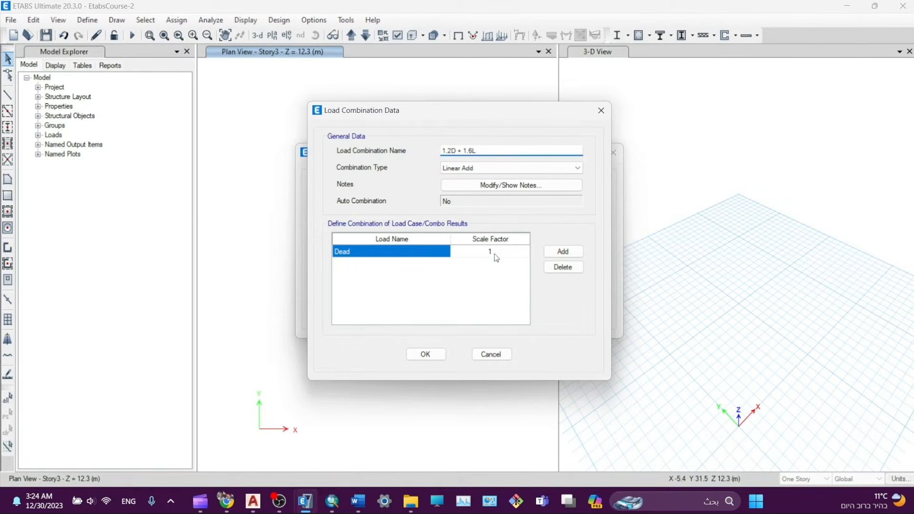
pyautogui.click(493, 252)
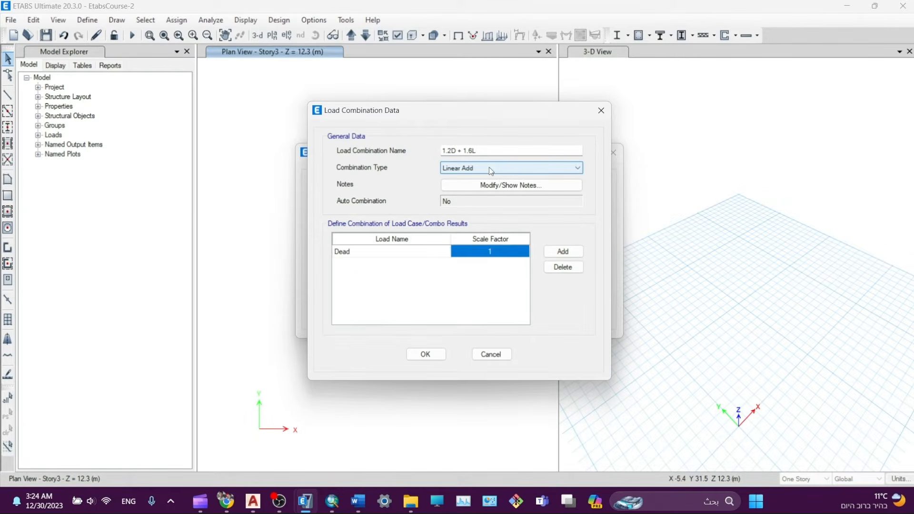
pyautogui.click(352, 252)
pyautogui.click(511, 251)
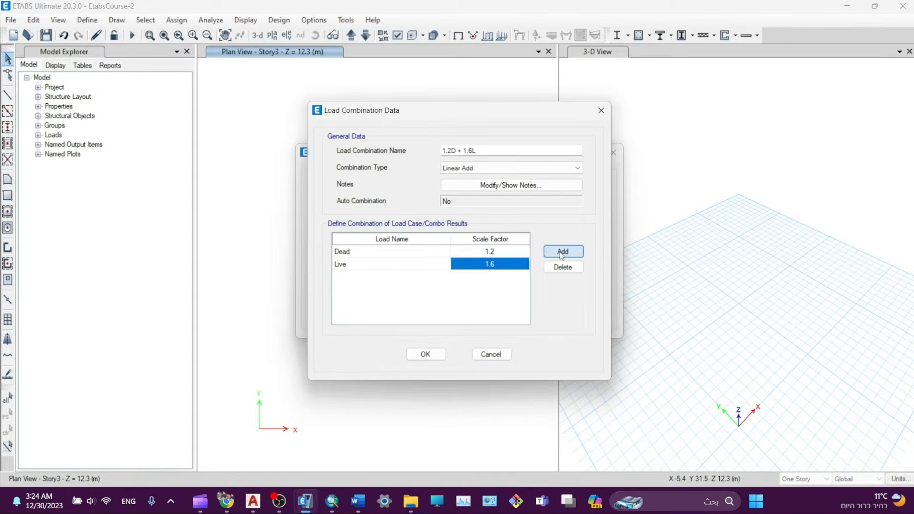
pyautogui.click(563, 251)
pyautogui.click(369, 278)
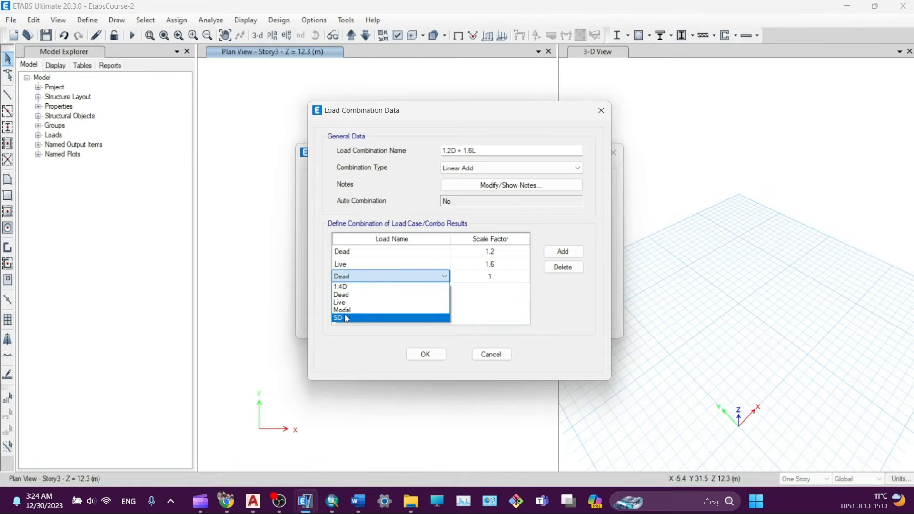
pyautogui.click(345, 317)
pyautogui.click(483, 279)
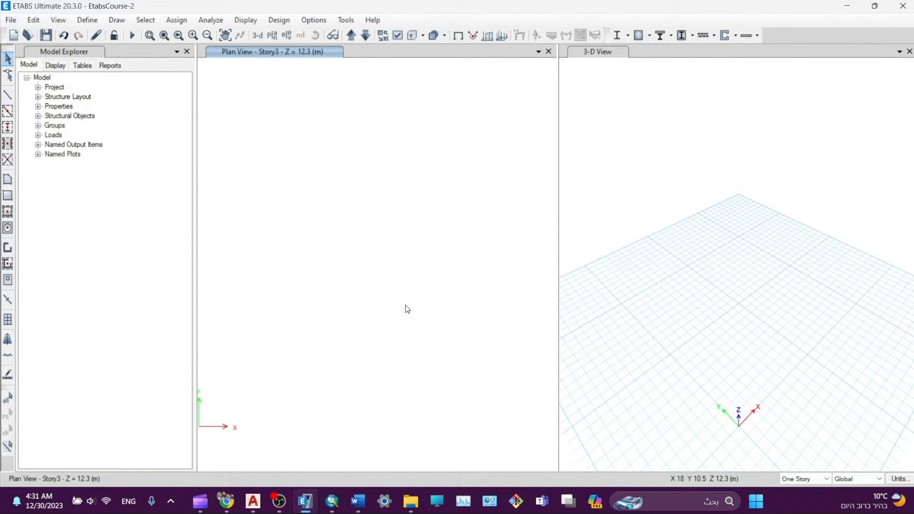
pyautogui.click(275, 469)
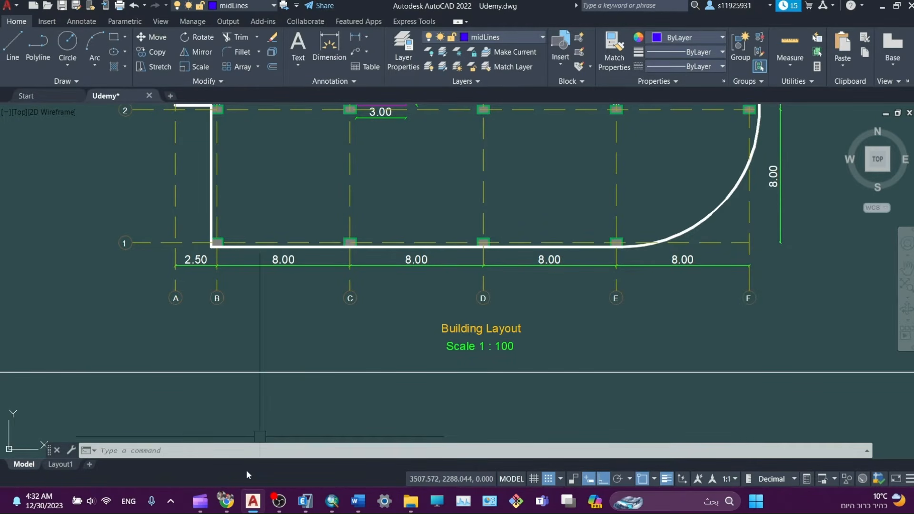
pyautogui.click(307, 500)
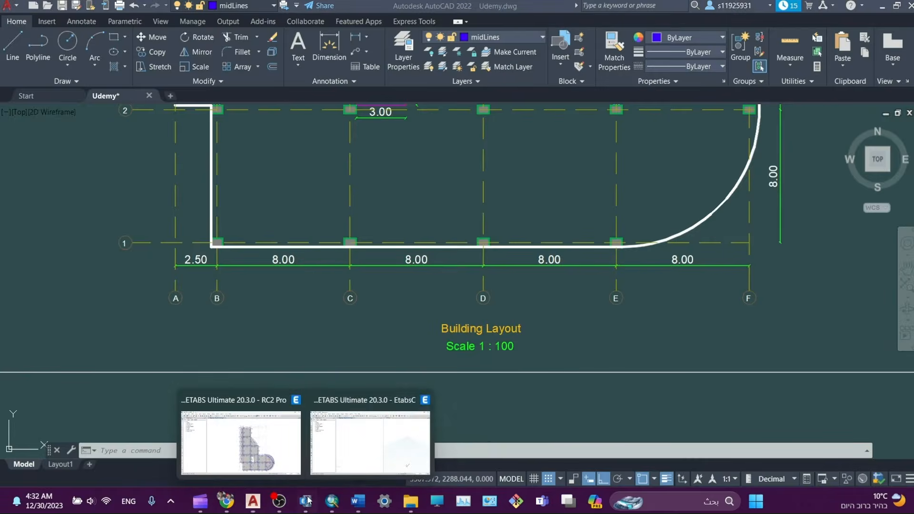
pyautogui.click(356, 455)
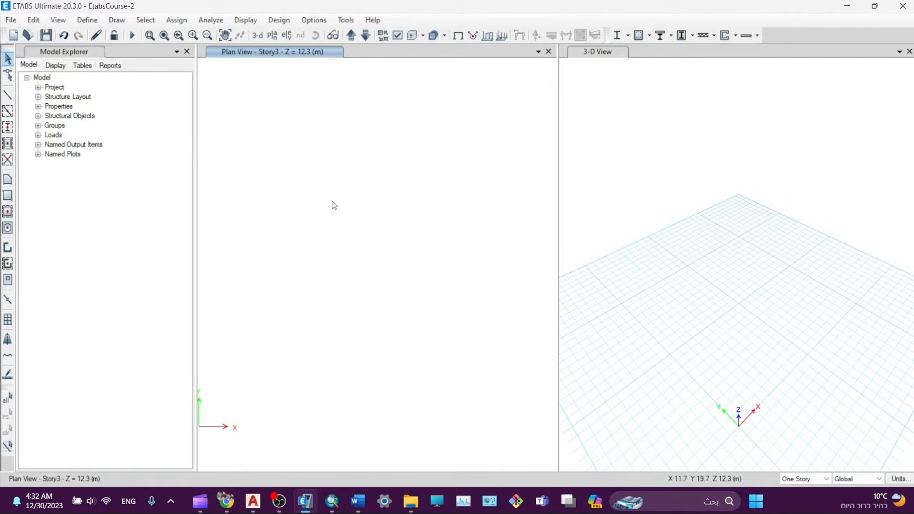
# - Edit grid system G1 and add X grid lines A through E
pyautogui.rightClick(341, 143)
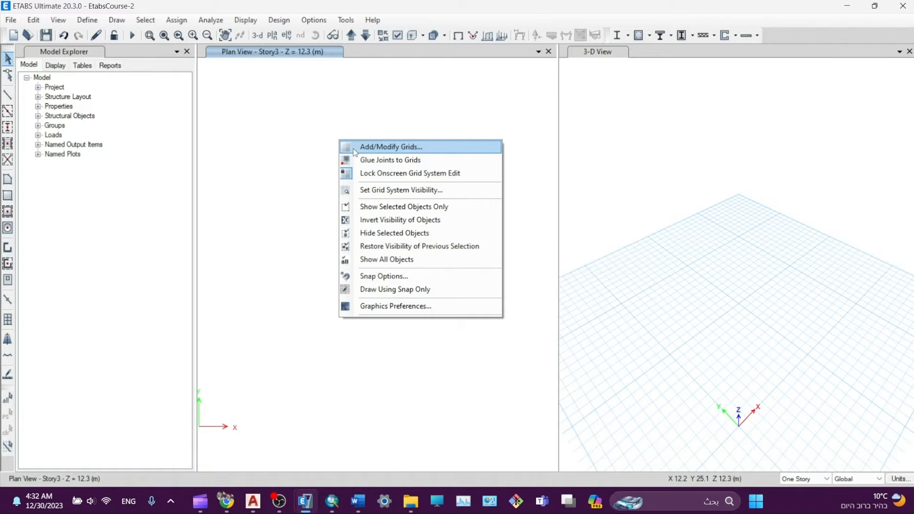
pyautogui.click(358, 148)
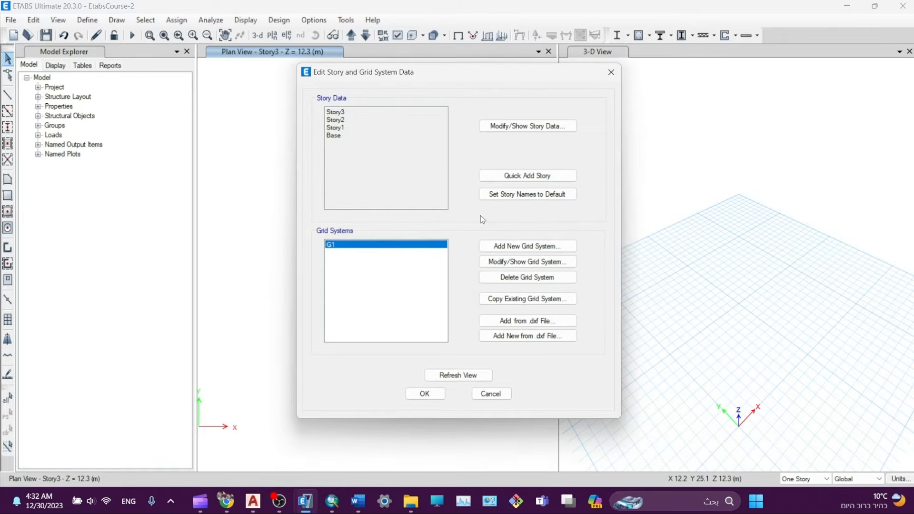
pyautogui.click(526, 263)
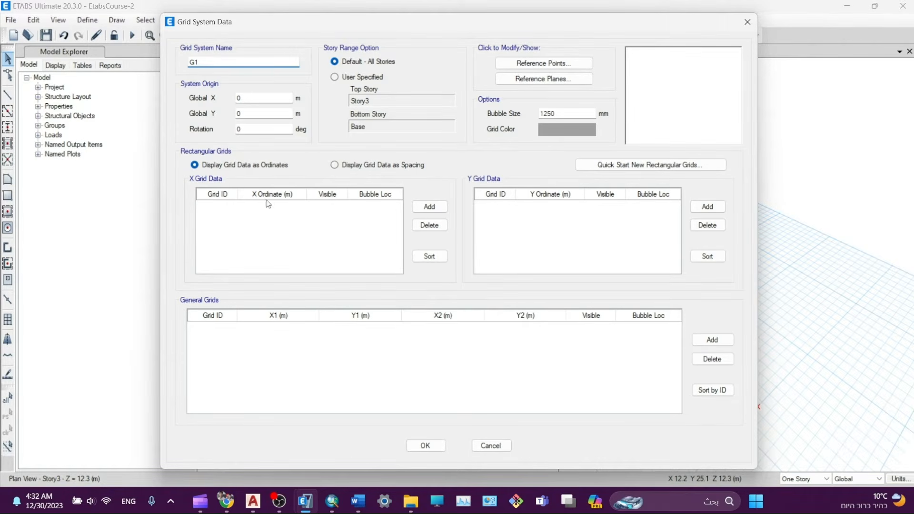
pyautogui.click(430, 206)
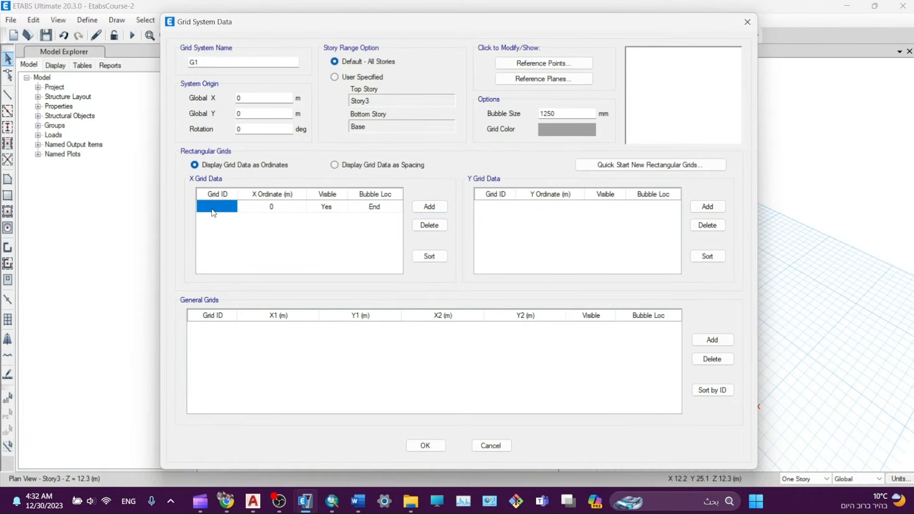
pyautogui.write('A')
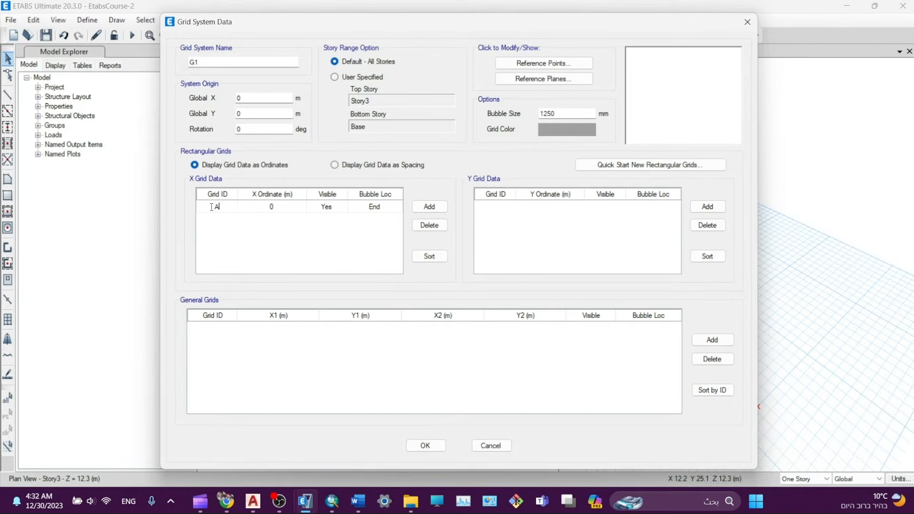
pyautogui.press('Tab')
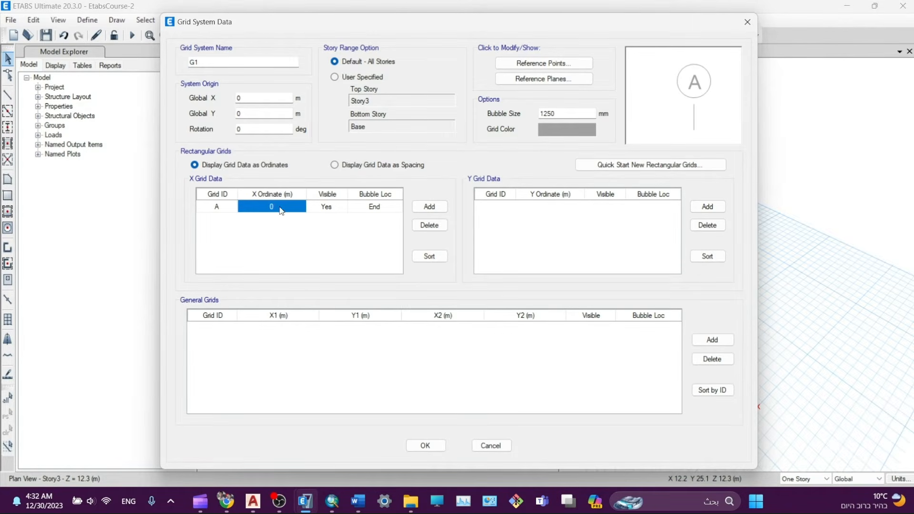
pyautogui.click(430, 206)
pyautogui.click(430, 207)
pyautogui.click(430, 207)
pyautogui.click(430, 206)
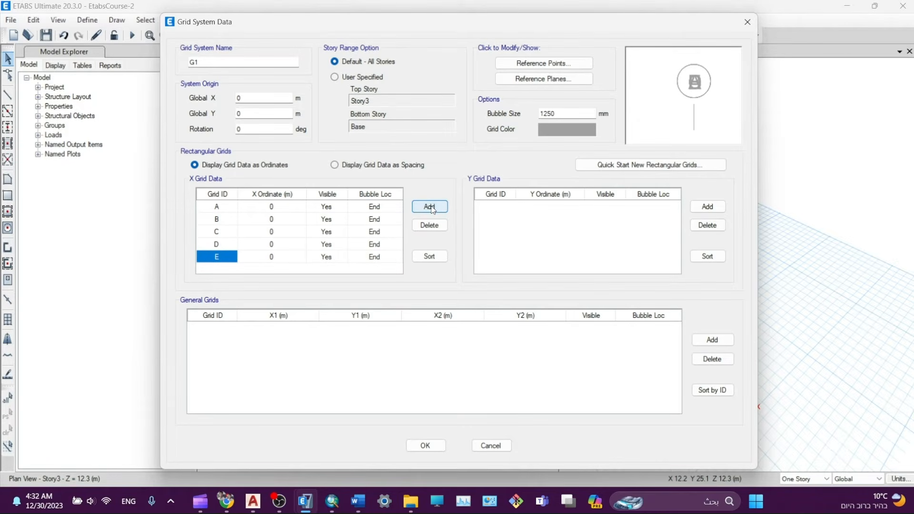
# - Display the X grid data as spacings and add grid lines B to E
pyautogui.click(272, 210)
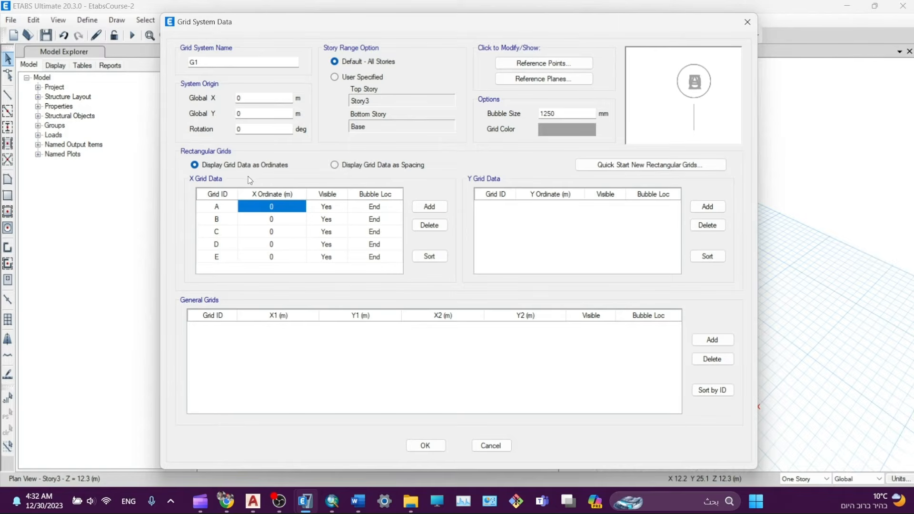
pyautogui.click(367, 166)
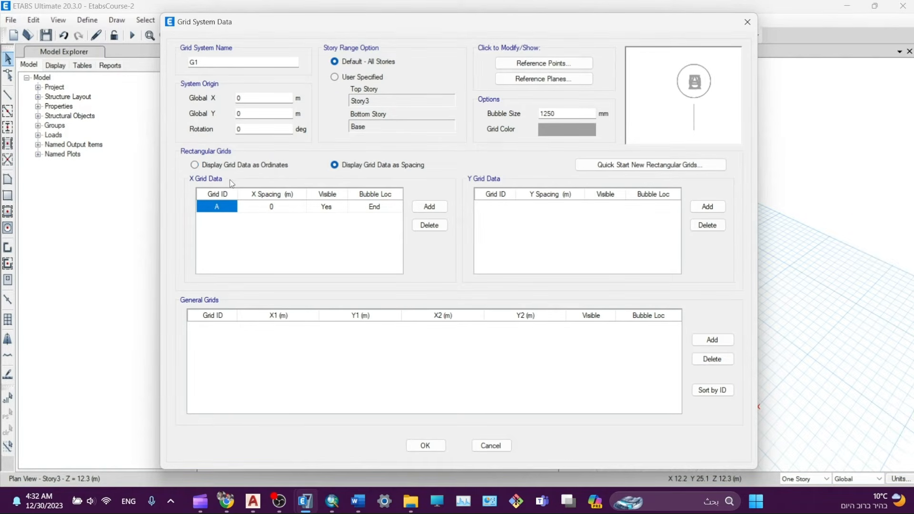
pyautogui.click(219, 167)
pyautogui.click(362, 165)
pyautogui.click(425, 206)
pyautogui.click(426, 206)
pyautogui.click(426, 206)
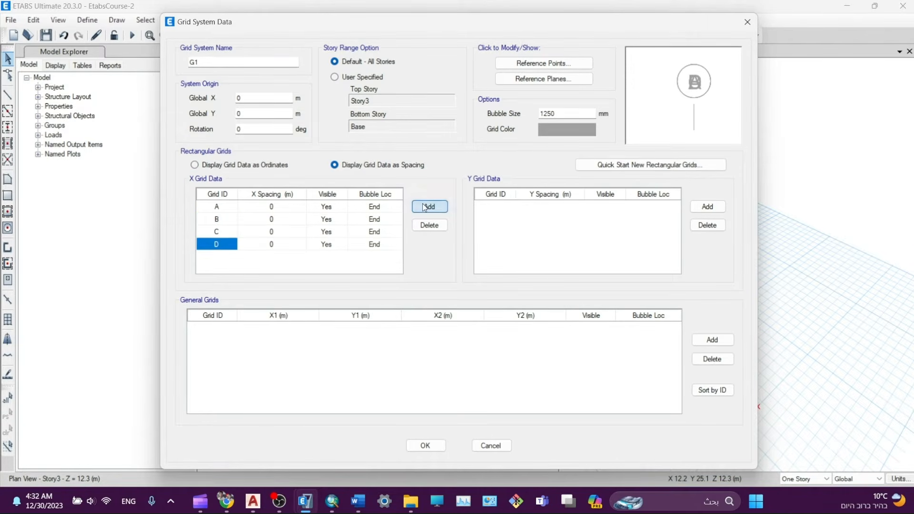
pyautogui.click(426, 206)
# - Enter X grid spacings of 2.5, 8, 8 and 8 m for grids A–D
pyautogui.click(275, 207)
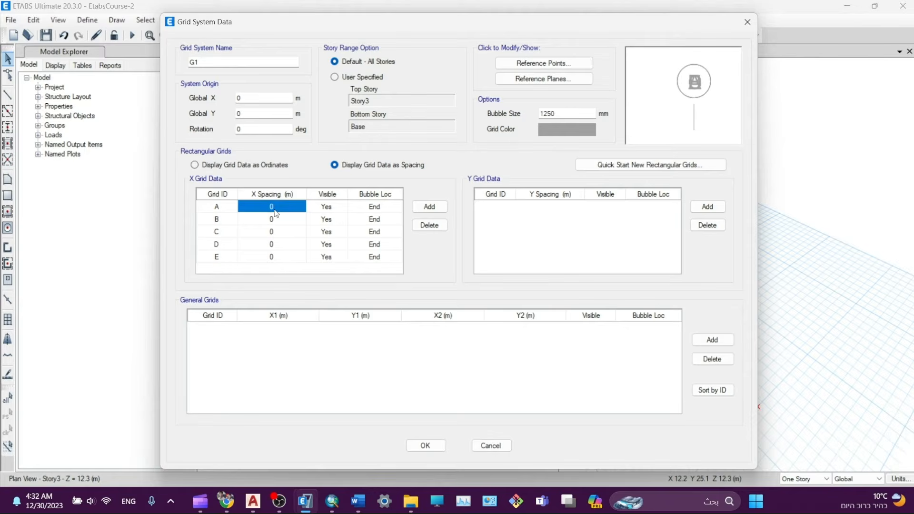
pyautogui.click(272, 206)
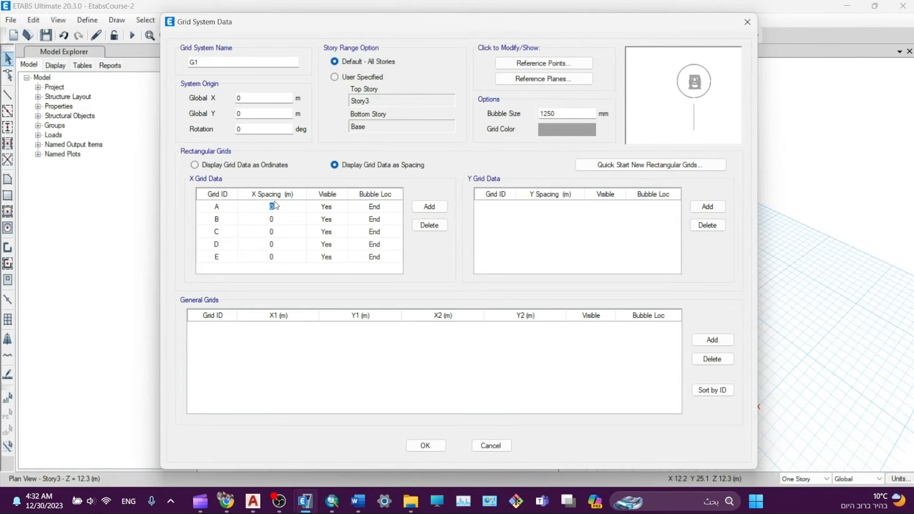
pyautogui.write('2.5')
pyautogui.click(281, 220)
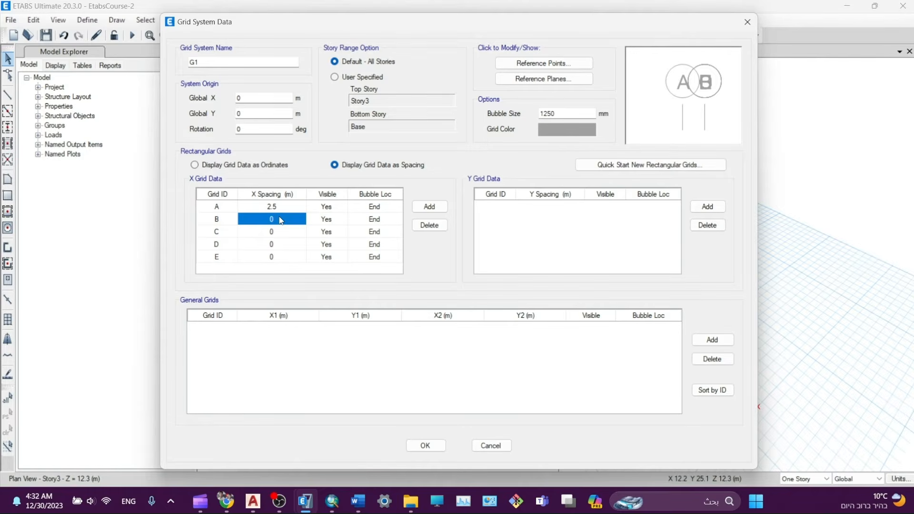
pyautogui.write('8')
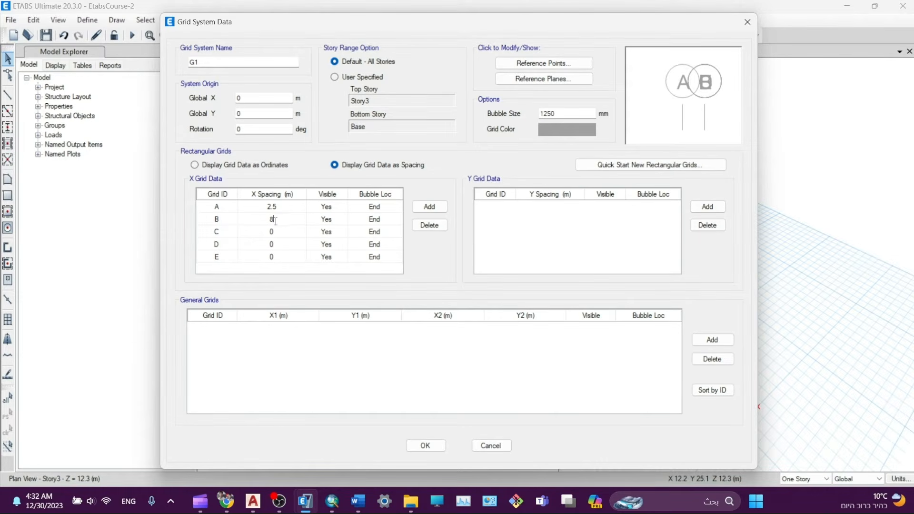
pyautogui.click(280, 235)
pyautogui.write('8')
pyautogui.click(276, 246)
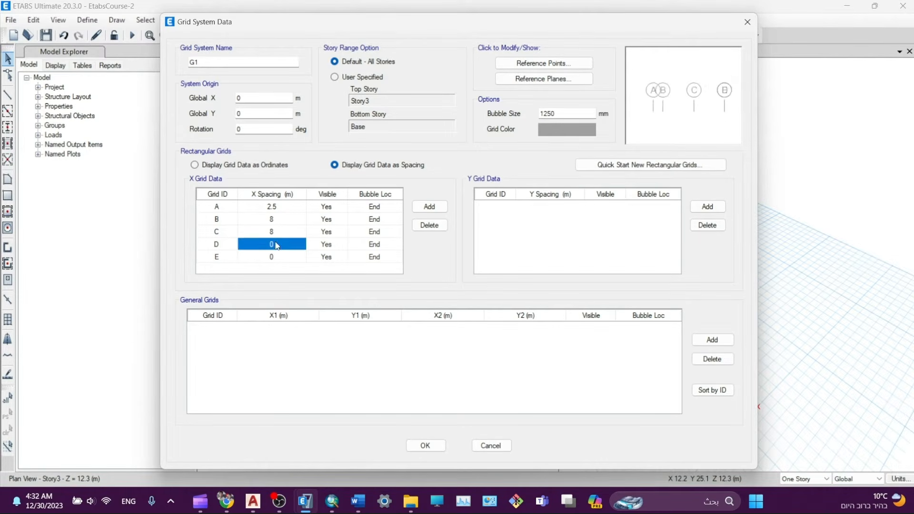
pyautogui.write('8')
pyautogui.click(278, 236)
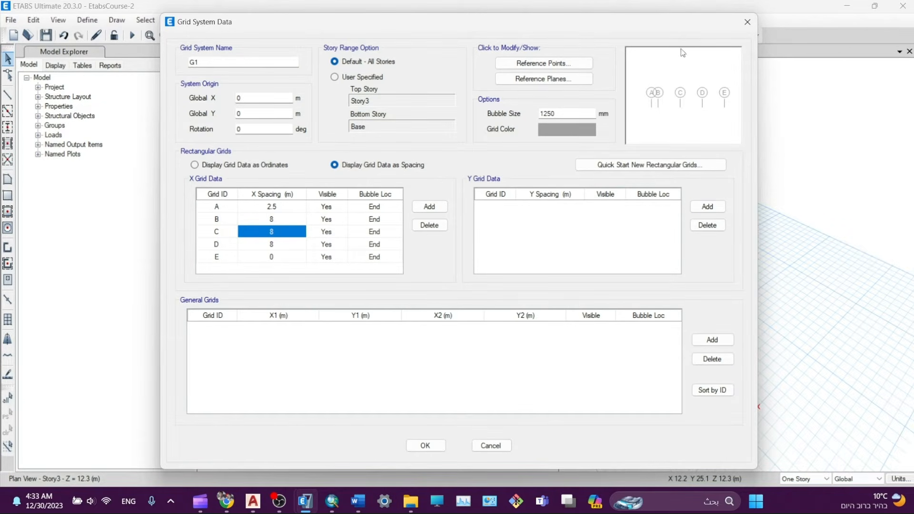
# - Bring the AutoCAD building layout drawing in front of the ETABS Grid System Data dialog
pyautogui.click(254, 500)
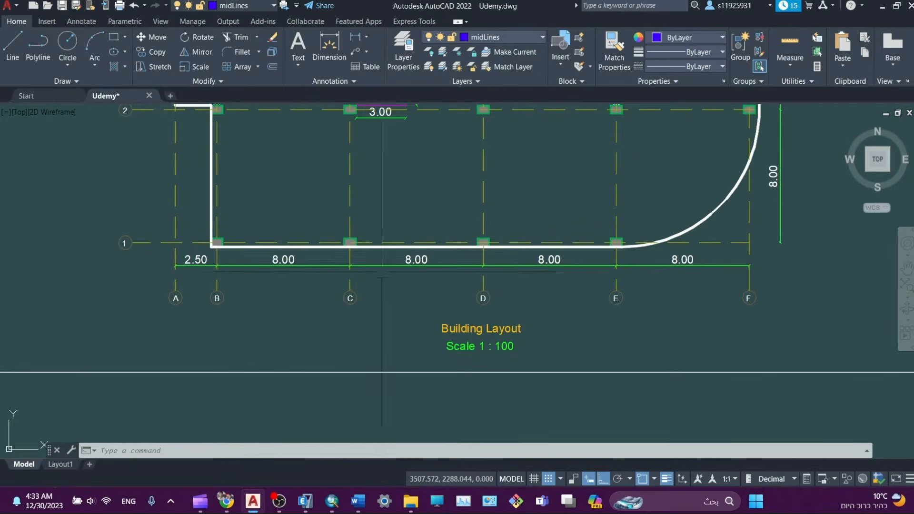
# - Pan the AutoCAD layout to read the spacings of grid lines 1–6, then return to ETABS
pyautogui.moveTo(323, 249)
pyautogui.mouseDown(button='middle')
pyautogui.moveTo(327, 266)
pyautogui.moveTo(467, 354)
pyautogui.mouseUp(button='middle')
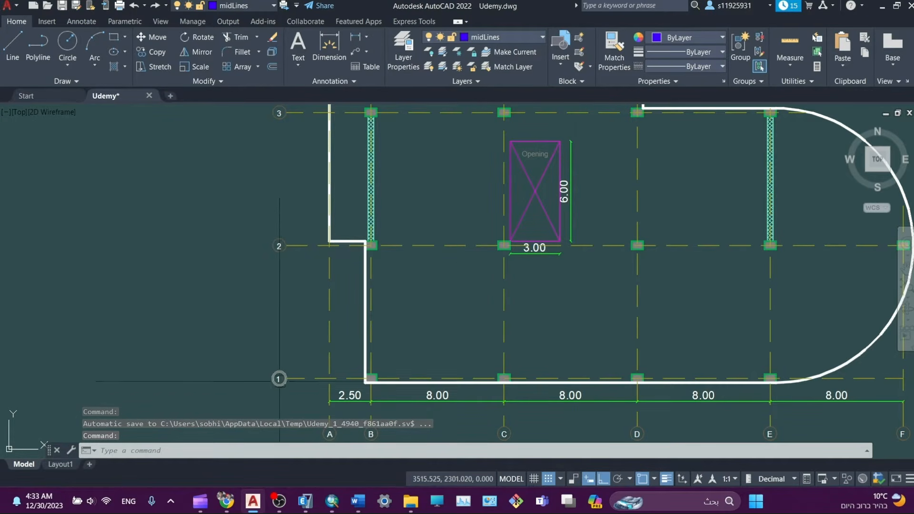
pyautogui.moveTo(296, 233); pyautogui.dragTo(293, 481, button='middle')
pyautogui.moveTo(296, 239); pyautogui.dragTo(295, 389, button='middle')
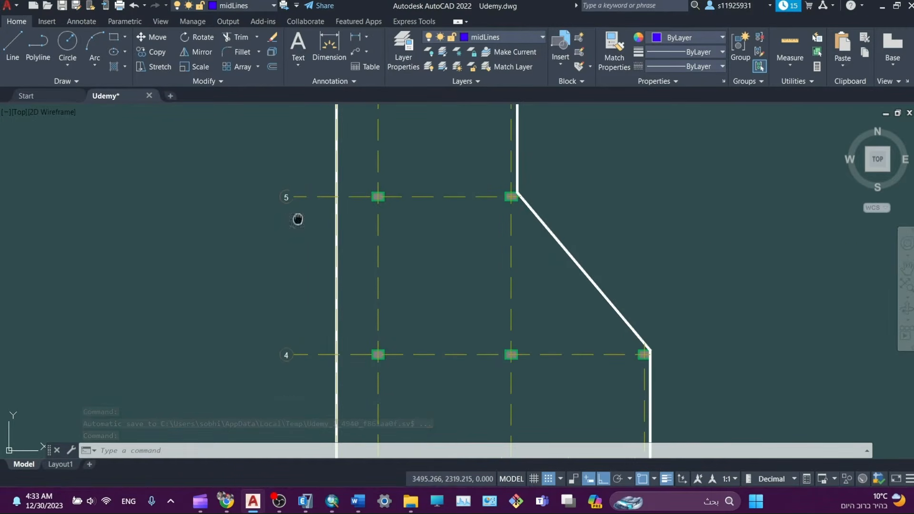
pyautogui.moveTo(298, 218); pyautogui.dragTo(288, 414, button='middle')
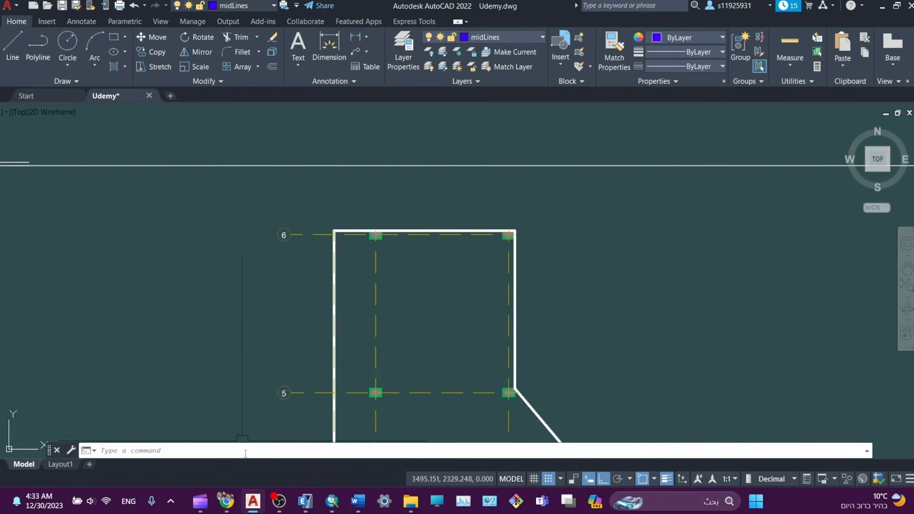
pyautogui.moveTo(305, 502)
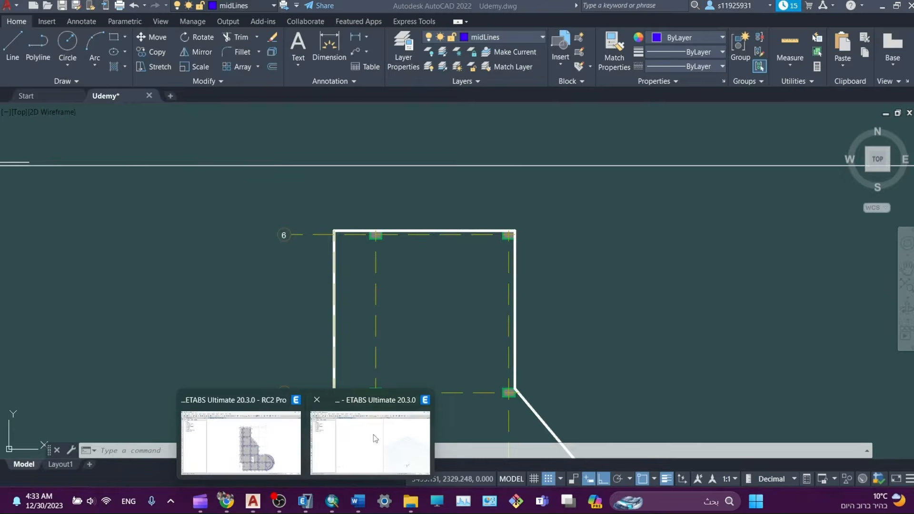
pyautogui.click(370, 431)
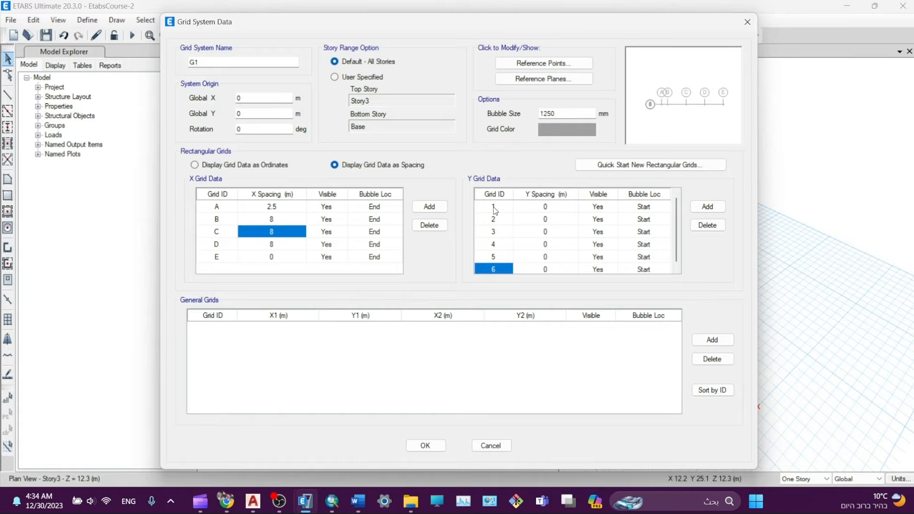
# - Enter 8 m spacings for Y grid lines 1 and 2
pyautogui.click(494, 208)
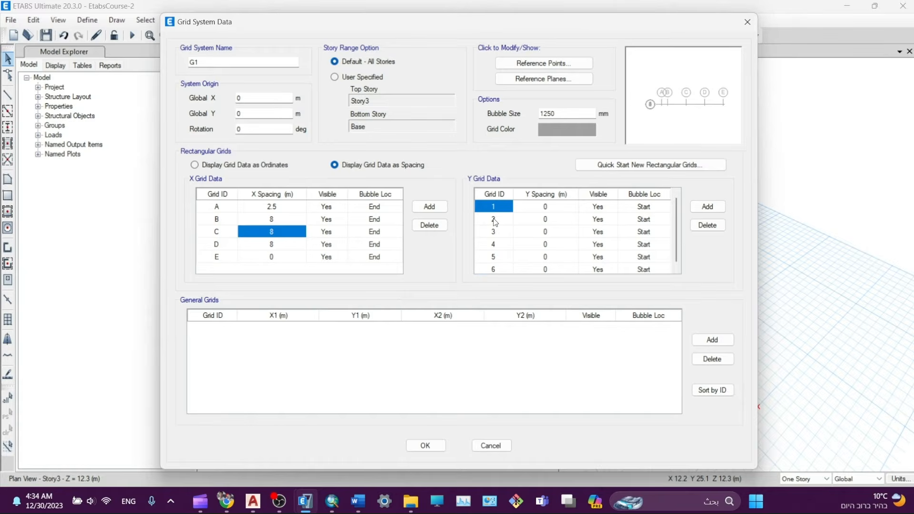
pyautogui.scroll(-1, 496, 252)
pyautogui.scroll(1, 496, 250)
pyautogui.scroll(-1, 497, 218)
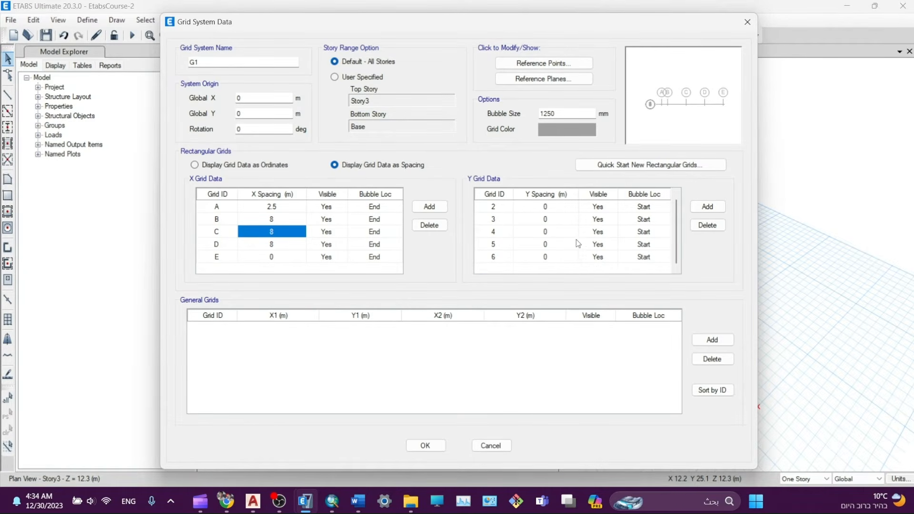
pyautogui.scroll(1, 558, 226)
pyautogui.click(551, 209)
pyautogui.write('8')
pyautogui.click(550, 219)
pyautogui.write('8')
pyautogui.click(547, 231)
# - Set Y grid lines 3–5 spacings to 9.5 m and the bubble size to 2000 mm
pyautogui.write('9')
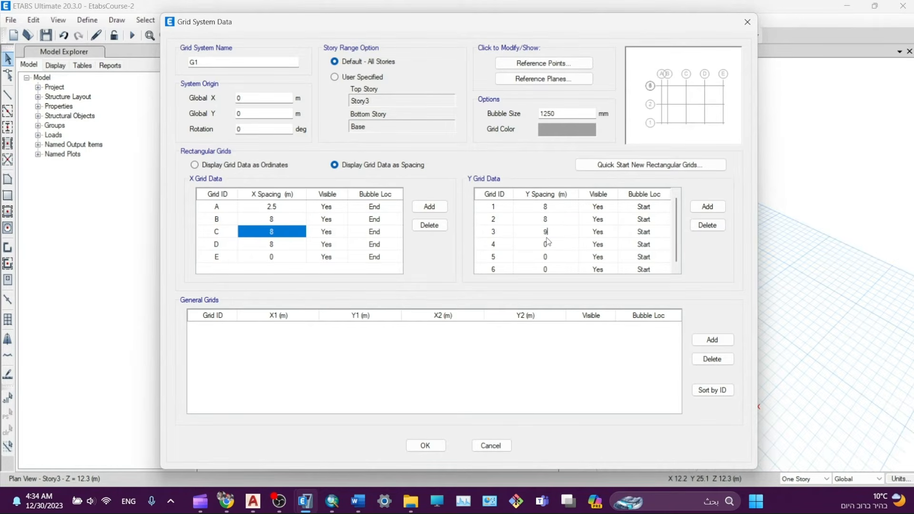
pyautogui.write(',5')
pyautogui.click(555, 248)
pyautogui.click(548, 236)
pyautogui.write('9.5')
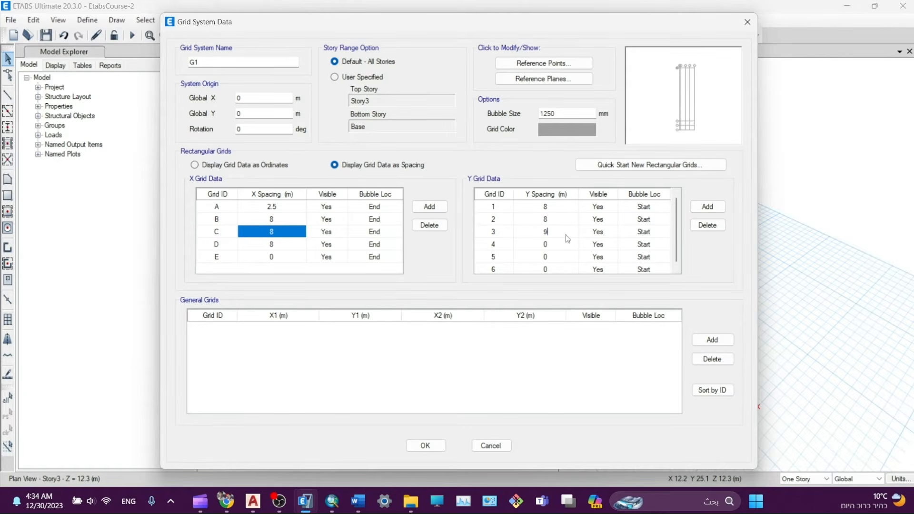
pyautogui.click(561, 246)
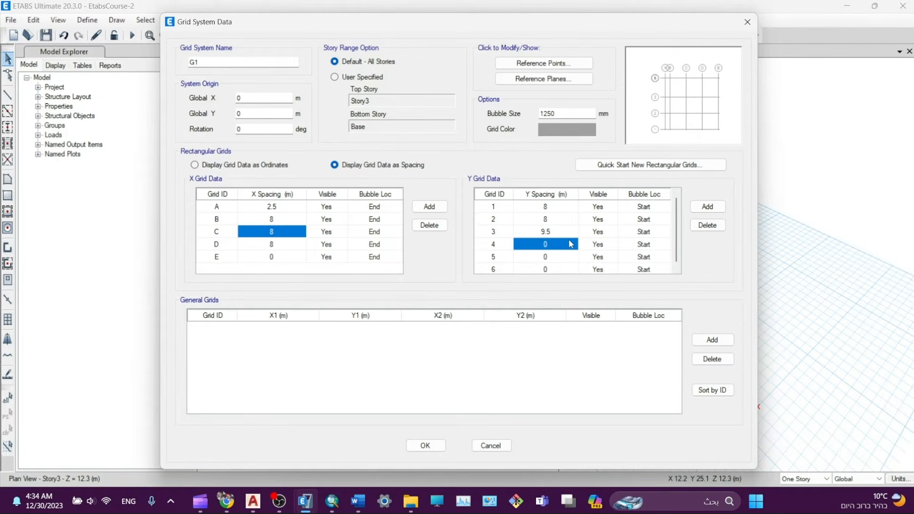
pyautogui.write('9.5')
pyautogui.press('Return')
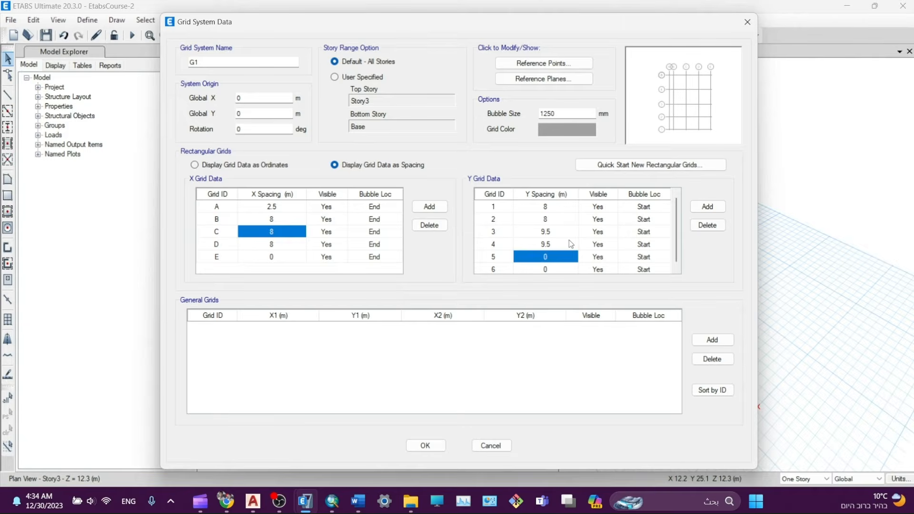
pyautogui.write('9.5')
pyautogui.press('Return')
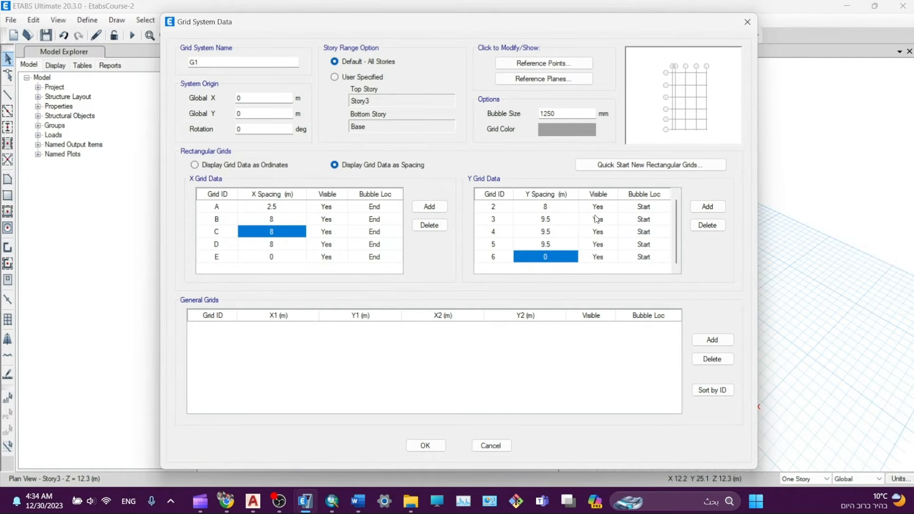
pyautogui.doubleClick(565, 115)
pyautogui.write('2000')
# - Make the grid colour olive and apply the edited grid system to the model
pyautogui.click(549, 129)
pyautogui.click(384, 172)
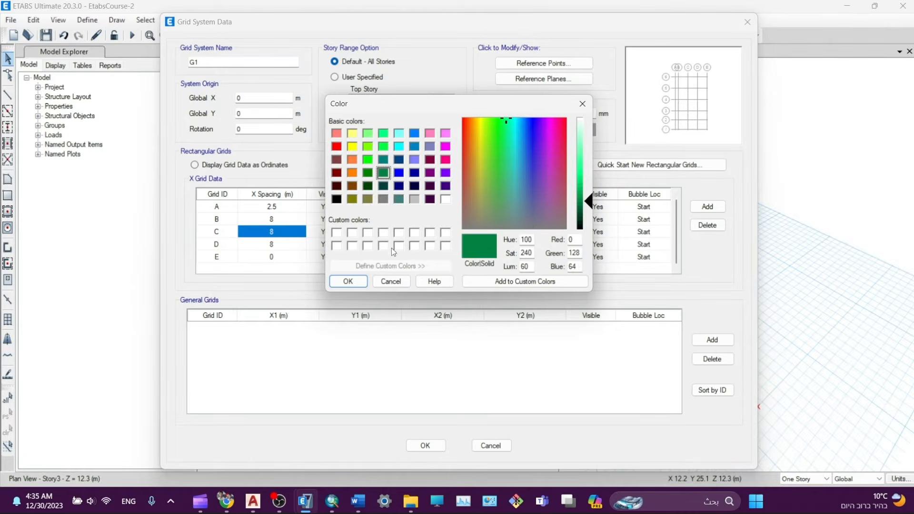
pyautogui.click(400, 148)
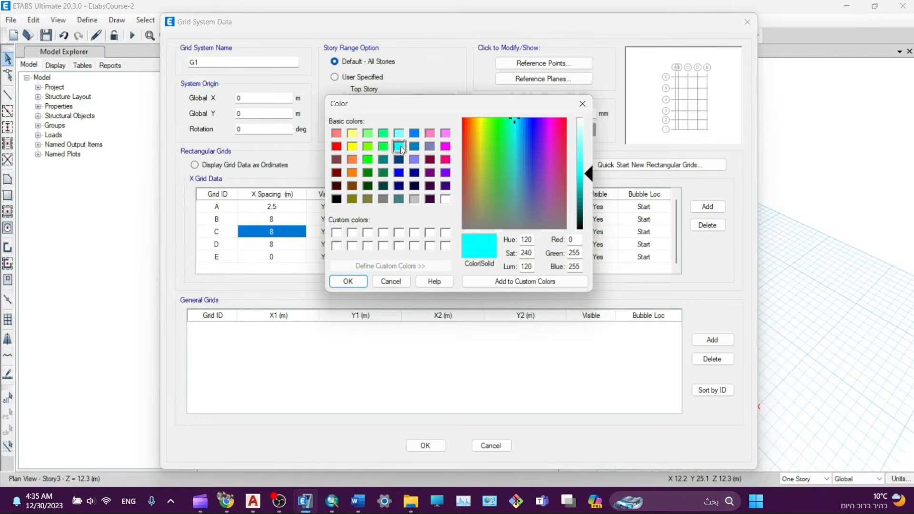
pyautogui.click(415, 199)
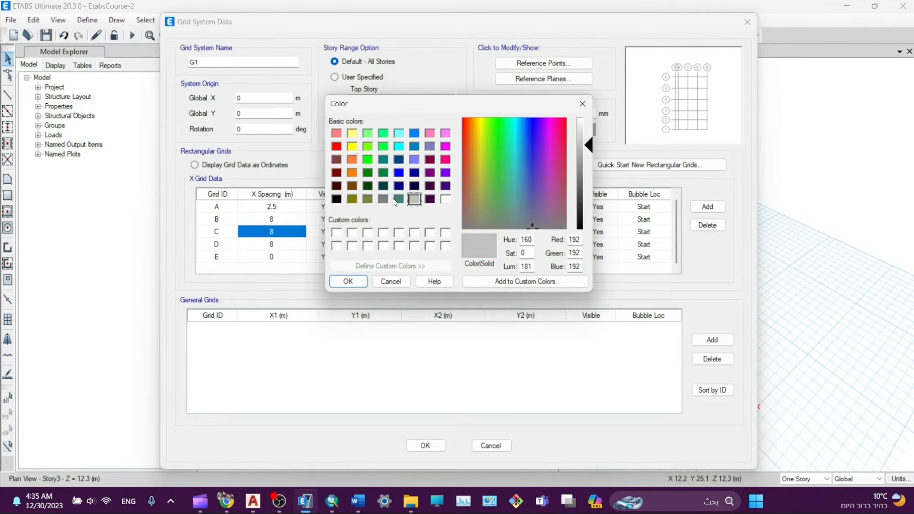
pyautogui.click(368, 199)
pyautogui.click(348, 282)
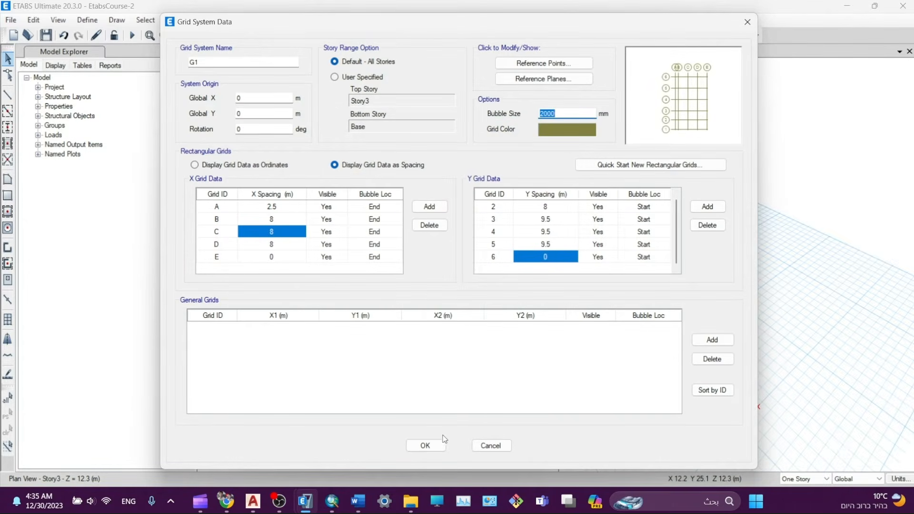
pyautogui.click(430, 447)
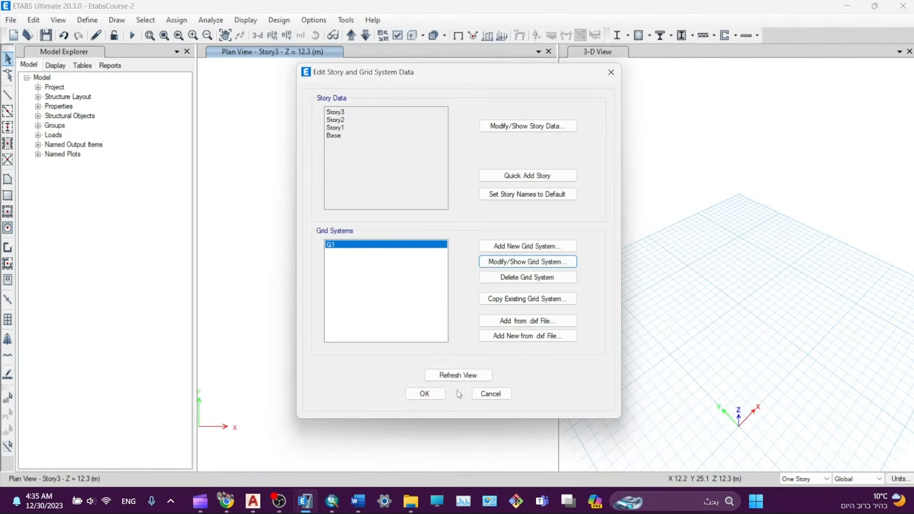
pyautogui.click(425, 395)
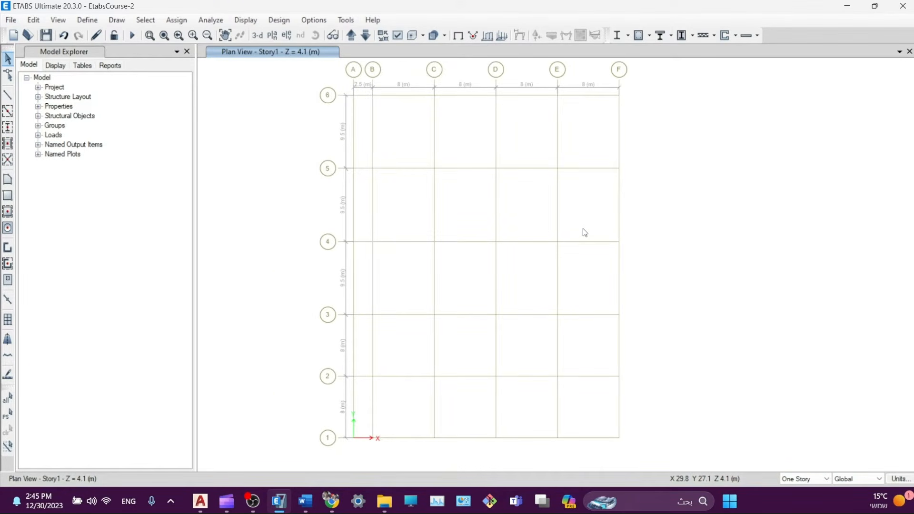
pyautogui.rightClick(694, 164)
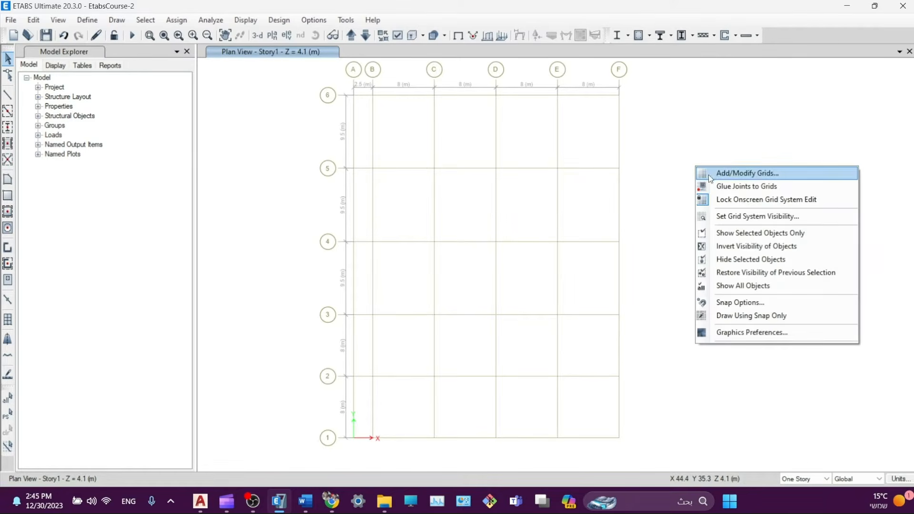
pyautogui.click(719, 174)
pyautogui.click(528, 262)
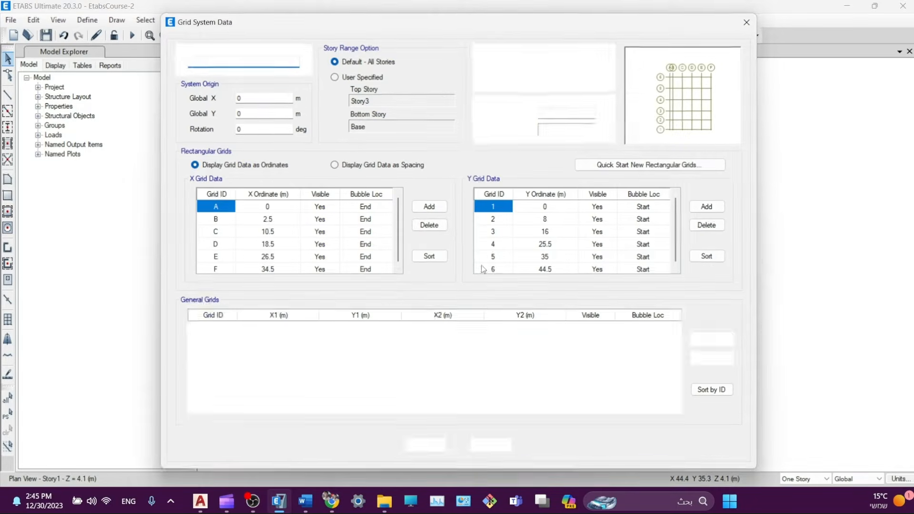
pyautogui.scroll(1, 222, 262)
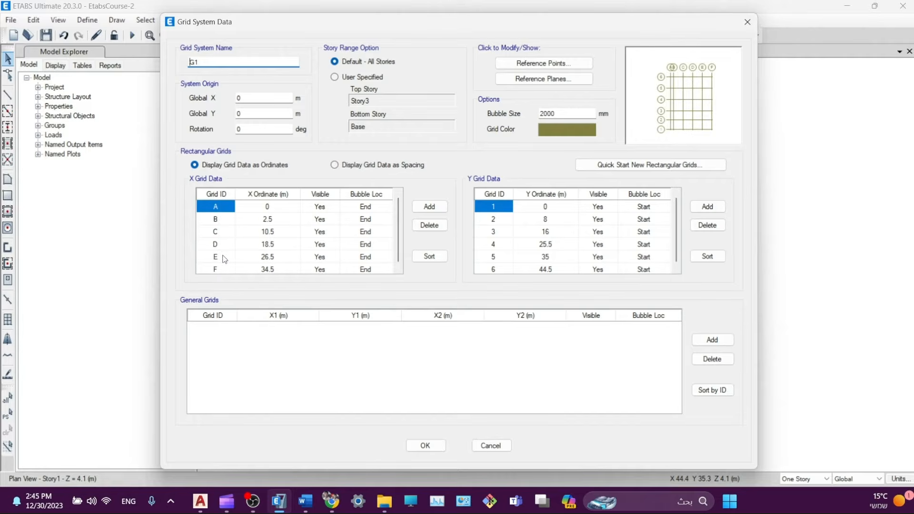
pyautogui.click(363, 166)
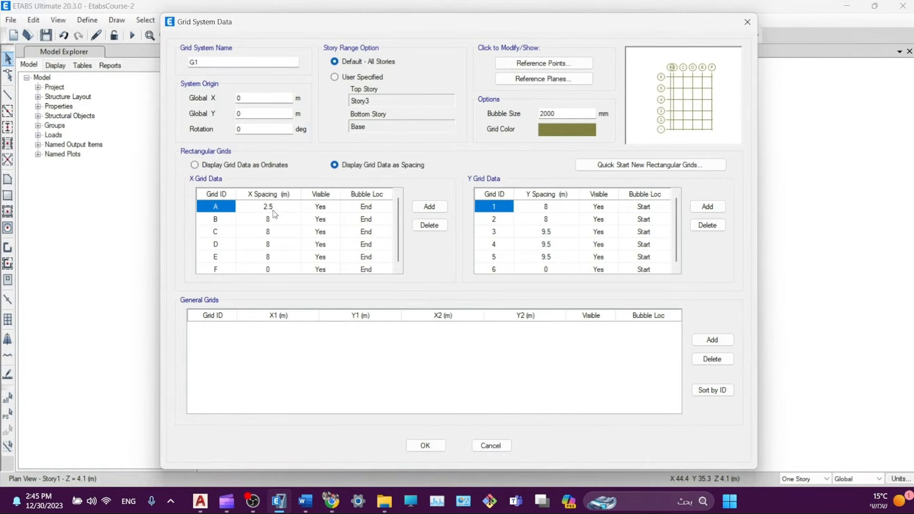
pyautogui.scroll(-1, 274, 214)
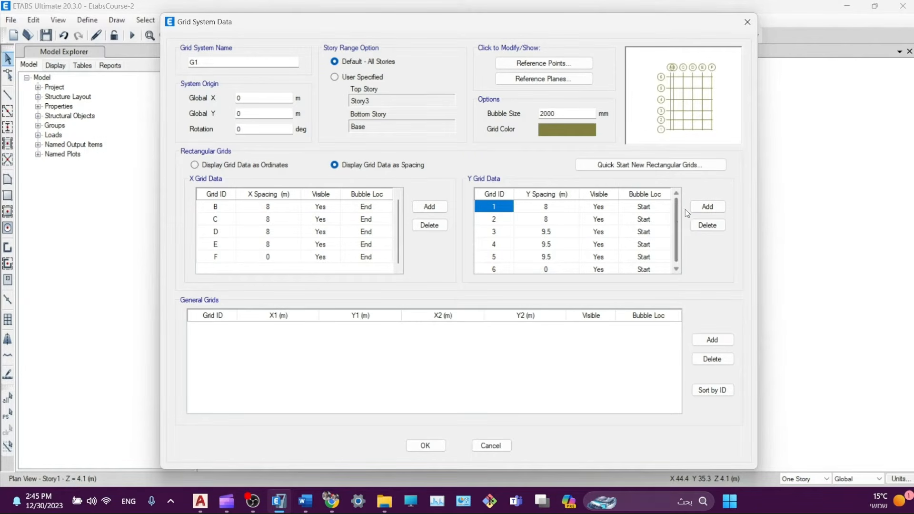
pyautogui.scroll(-1, 497, 247)
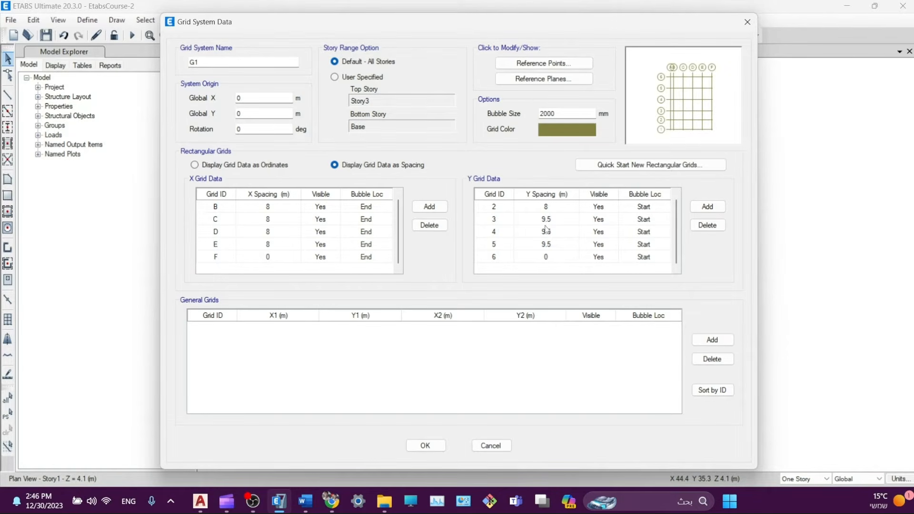
pyautogui.scroll(1, 549, 232)
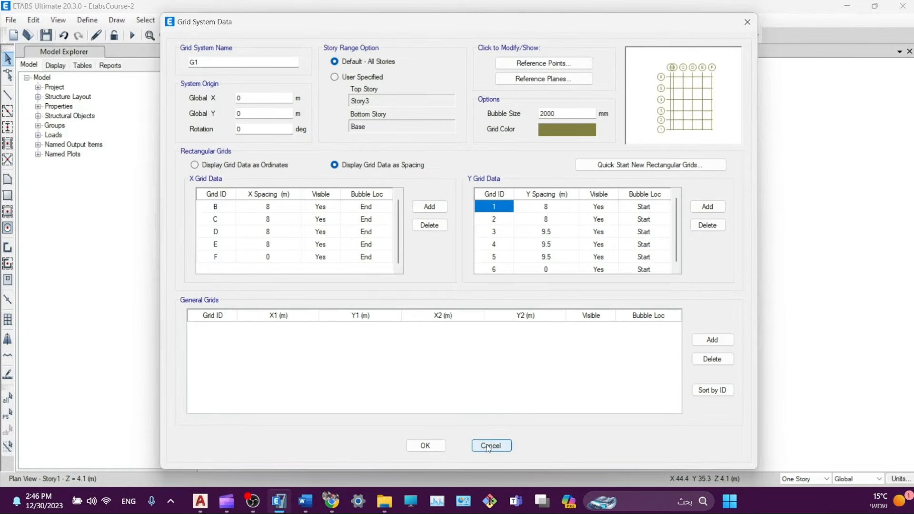
pyautogui.click(425, 446)
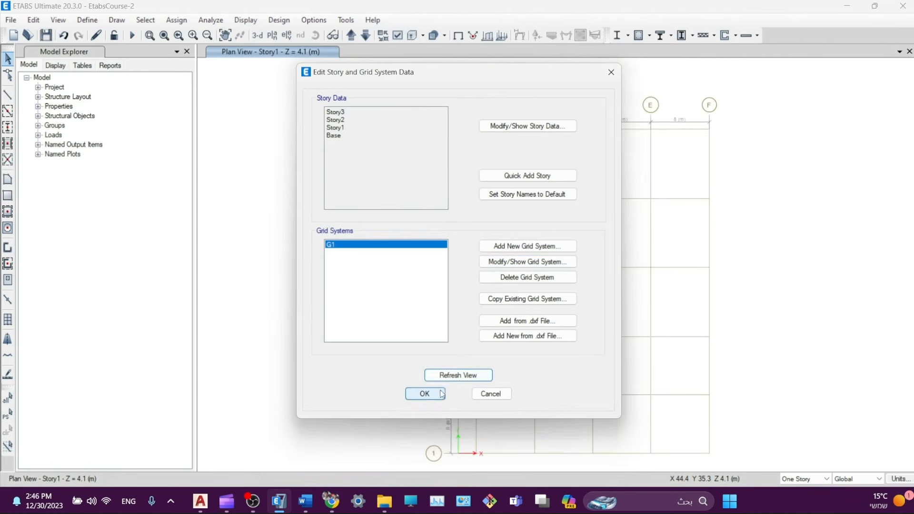
pyautogui.click(425, 394)
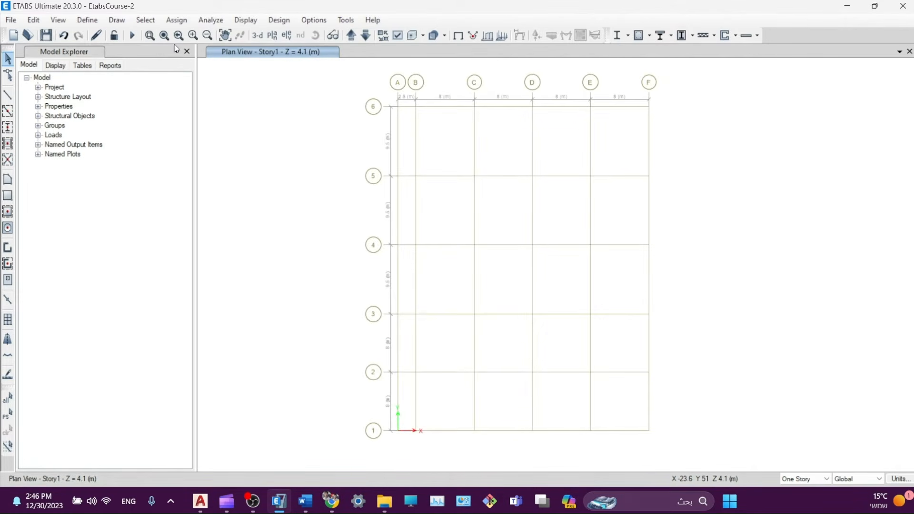
# - Place C50*70 columns at every grid intersection of the Story1 plan
pyautogui.click(150, 36)
pyautogui.moveTo(529, 231); pyautogui.dragTo(505, 228, button='middle')
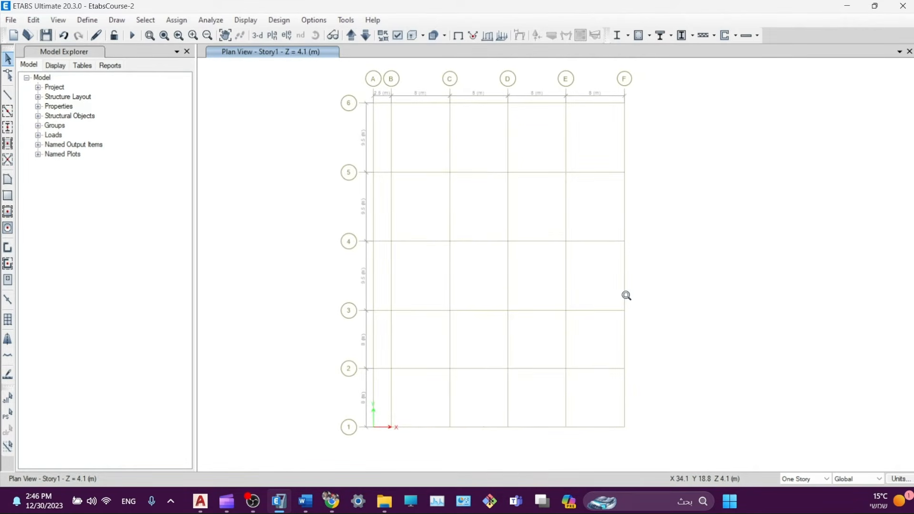
pyautogui.click(8, 127)
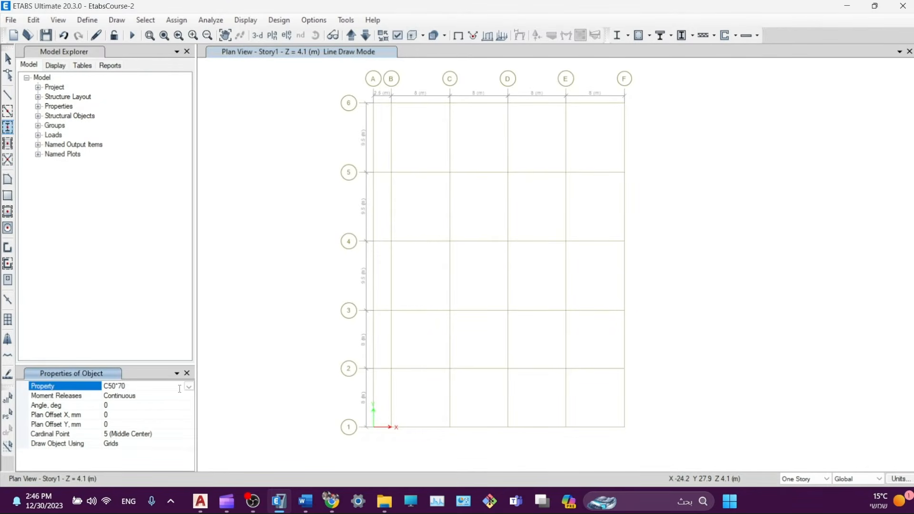
pyautogui.click(190, 387)
pyautogui.click(138, 423)
pyautogui.moveTo(312, 443); pyautogui.dragTo(718, 70)
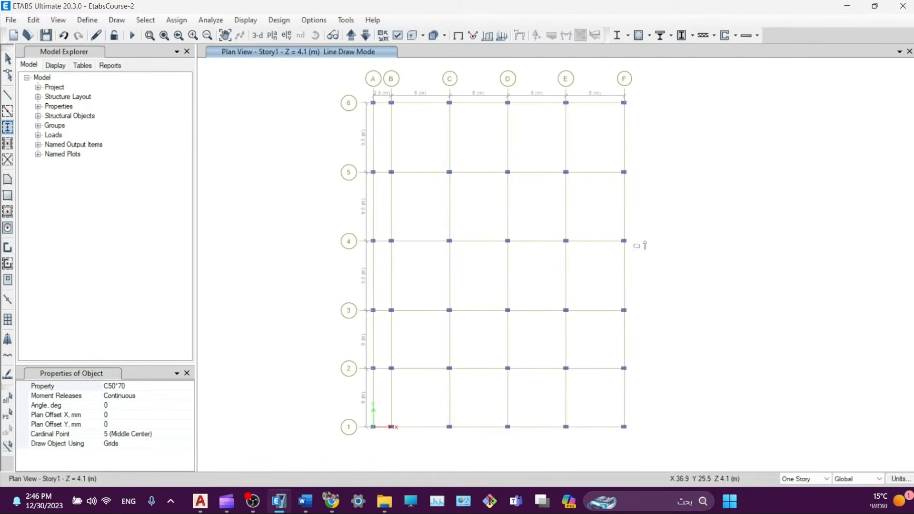
pyautogui.press('Escape')
# - Delete the columns at F3–F6, E4–E6 and F1
pyautogui.moveTo(644, 75)
pyautogui.mouseDown()
pyautogui.moveTo(601, 365)
pyautogui.moveTo(613, 324)
pyautogui.mouseUp()
pyautogui.press('Delete')
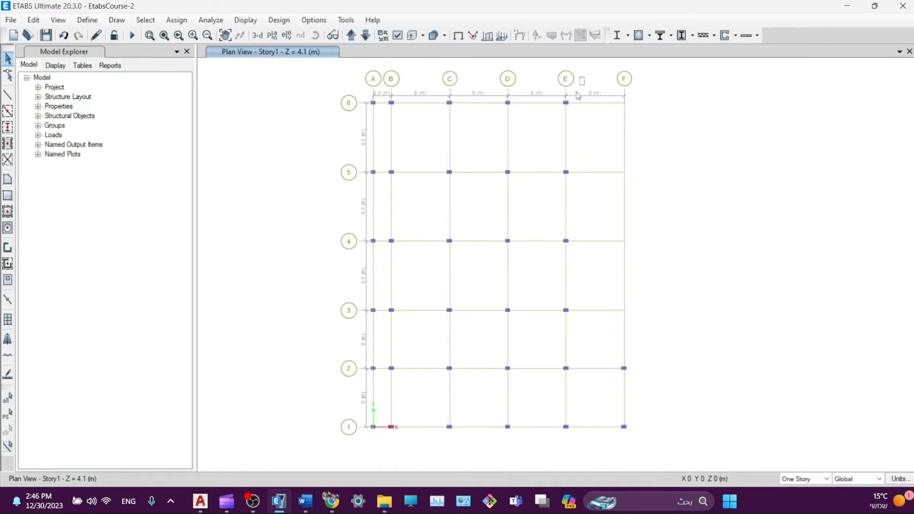
pyautogui.moveTo(585, 77); pyautogui.dragTo(543, 280)
pyautogui.press('Delete')
pyautogui.click(624, 427)
pyautogui.press('Delete')
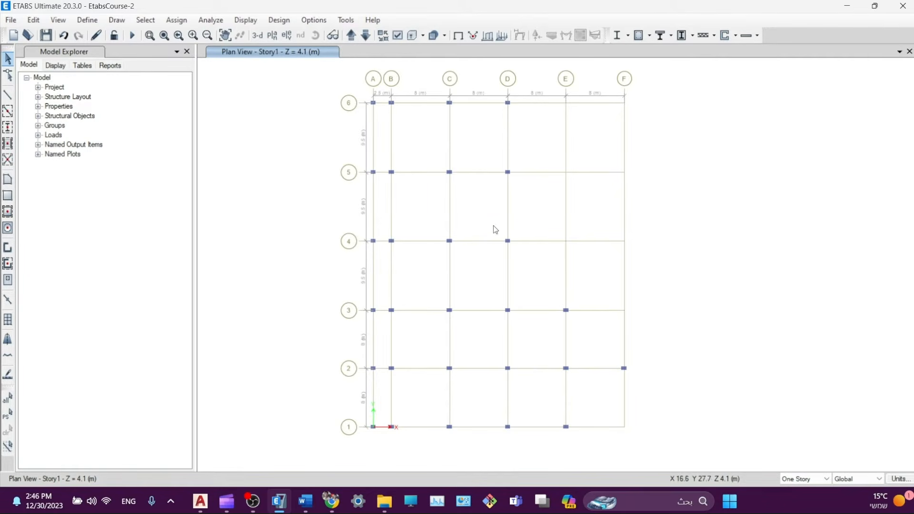
# - Delete the D5 and D6 columns, then remove all columns on grid line A
pyautogui.moveTo(513, 75); pyautogui.dragTo(498, 192)
pyautogui.press('Delete')
pyautogui.moveTo(378, 84); pyautogui.dragTo(311, 437)
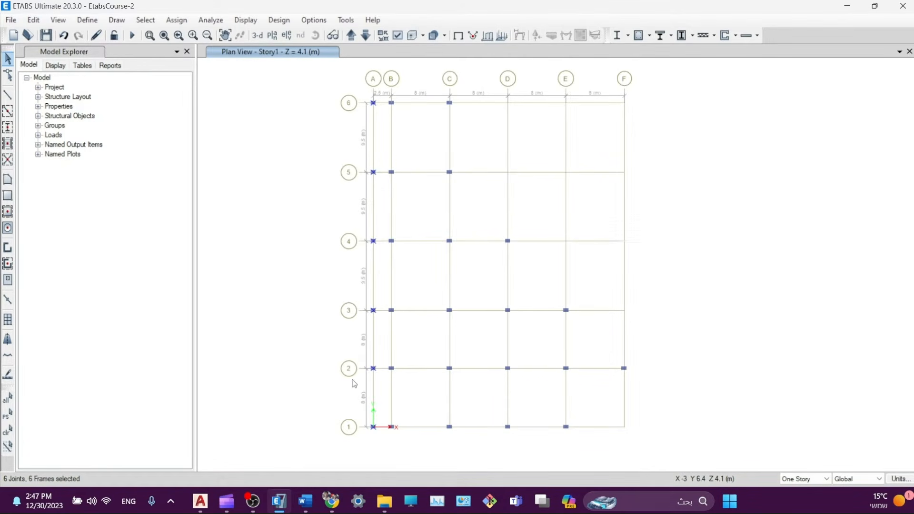
pyautogui.press('Delete')
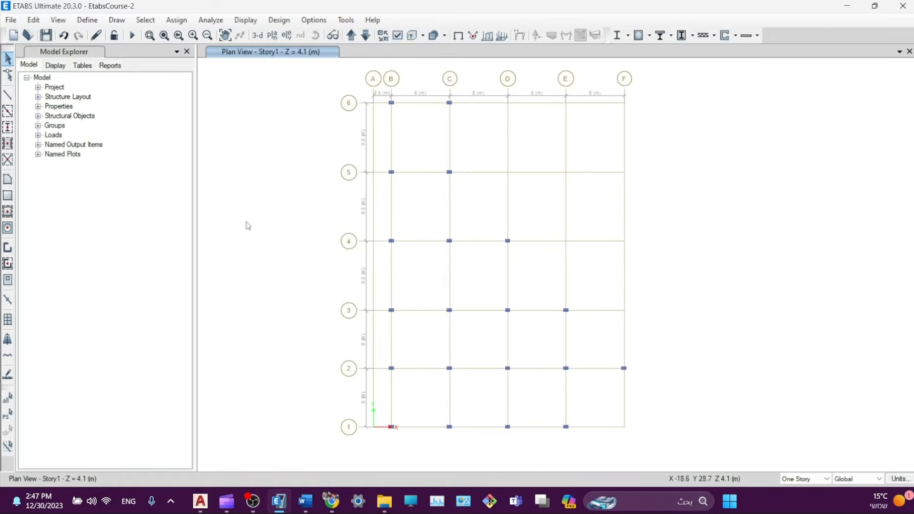
# - Quick-draw B90*50 beams along grid lines 1 through 6
pyautogui.click(13, 113)
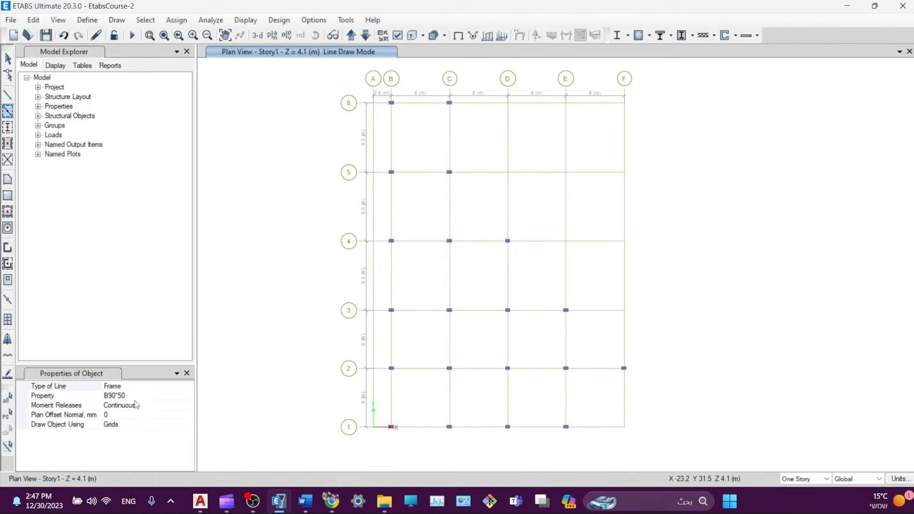
pyautogui.click(188, 397)
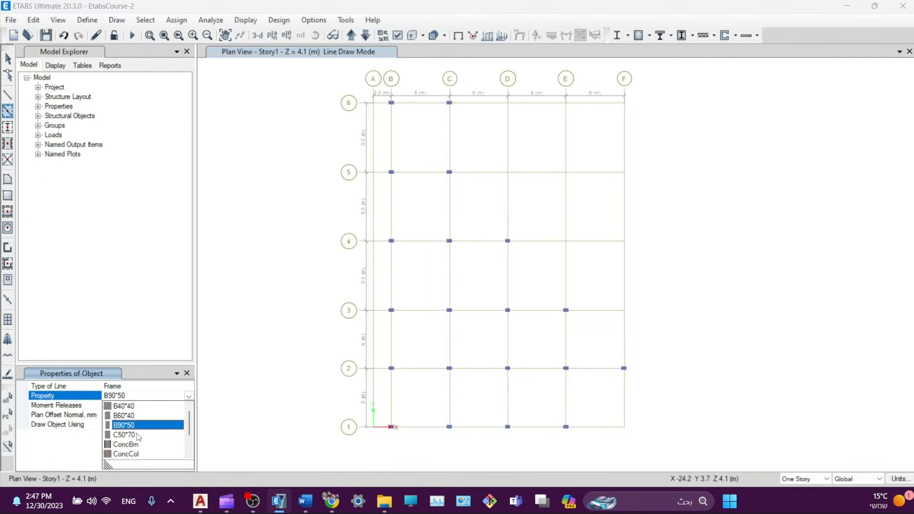
pyautogui.click(123, 426)
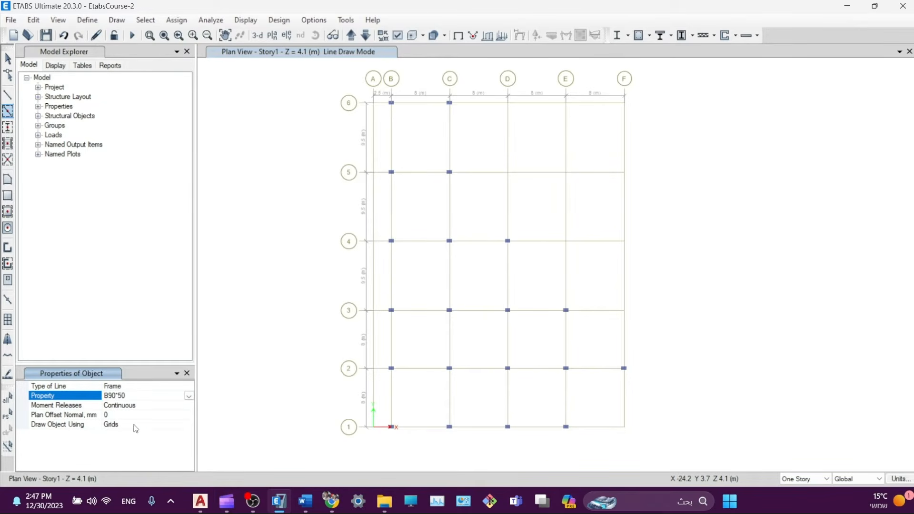
pyautogui.moveTo(389, 442); pyautogui.dragTo(572, 419)
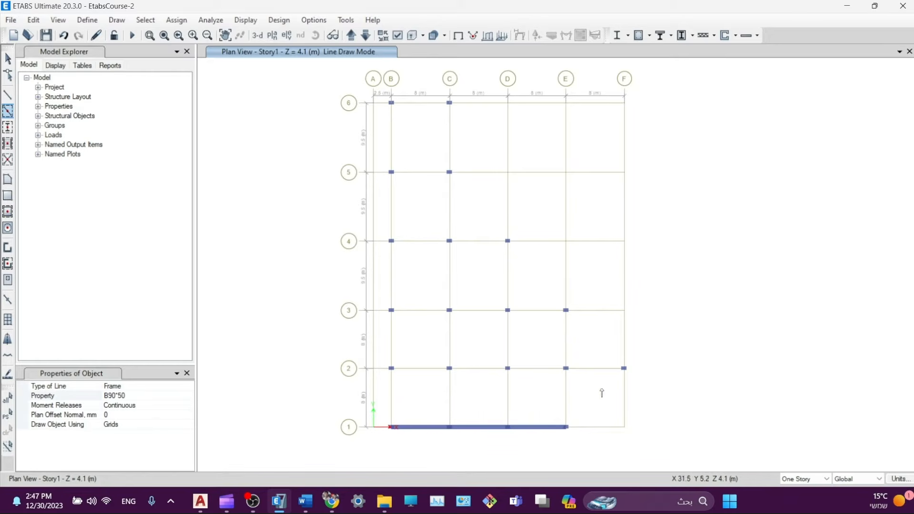
pyautogui.moveTo(639, 376)
pyautogui.mouseDown()
pyautogui.moveTo(350, 395)
pyautogui.moveTo(355, 363)
pyautogui.mouseUp()
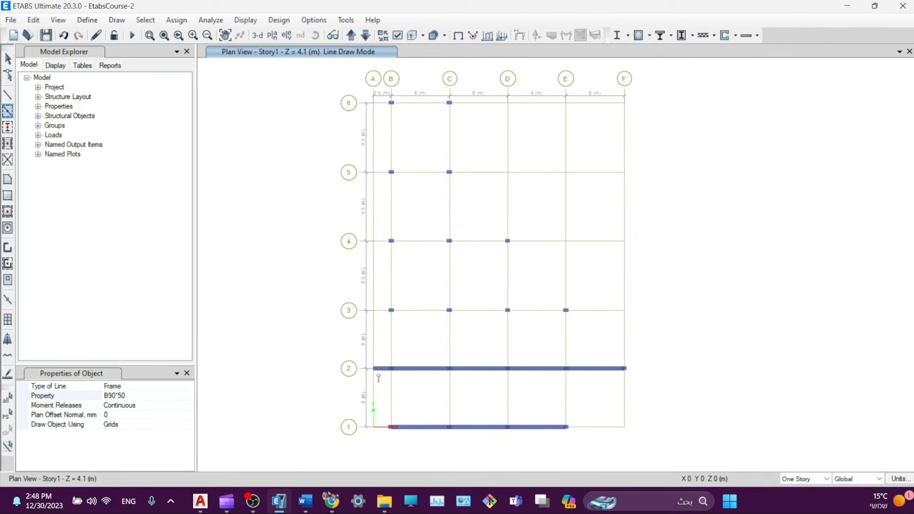
pyautogui.scroll(3, 381, 379)
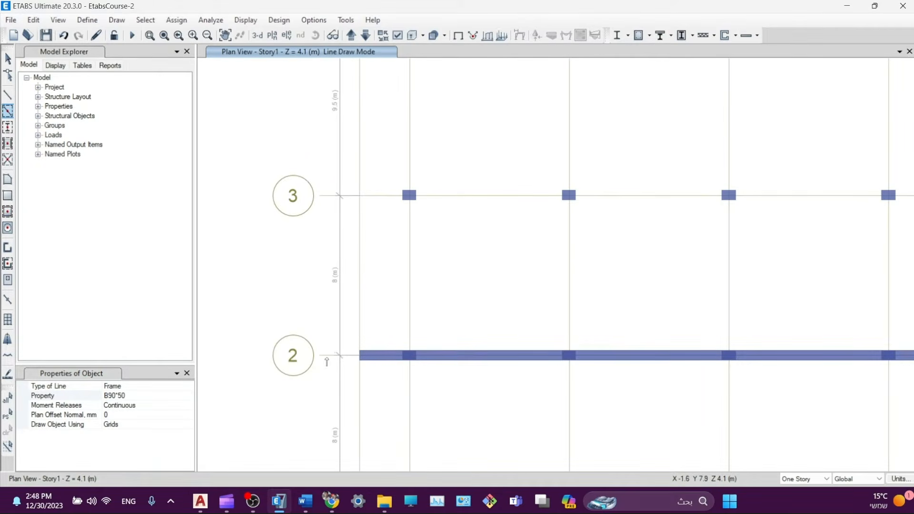
pyautogui.scroll(-5, 429, 329)
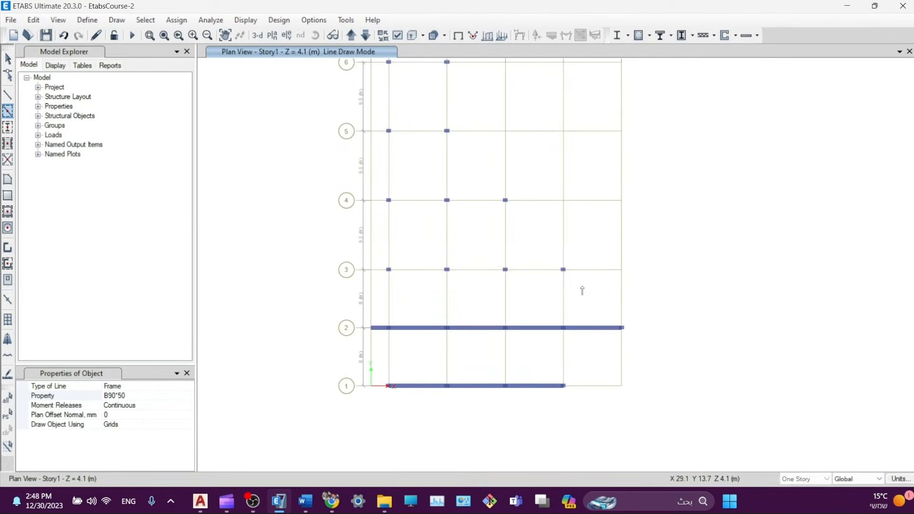
pyautogui.moveTo(583, 287)
pyautogui.mouseDown()
pyautogui.moveTo(359, 281)
pyautogui.moveTo(353, 254)
pyautogui.mouseUp()
pyautogui.moveTo(528, 223)
pyautogui.mouseDown()
pyautogui.moveTo(412, 214)
pyautogui.moveTo(334, 193)
pyautogui.mouseUp()
pyautogui.moveTo(467, 150); pyautogui.dragTo(309, 119)
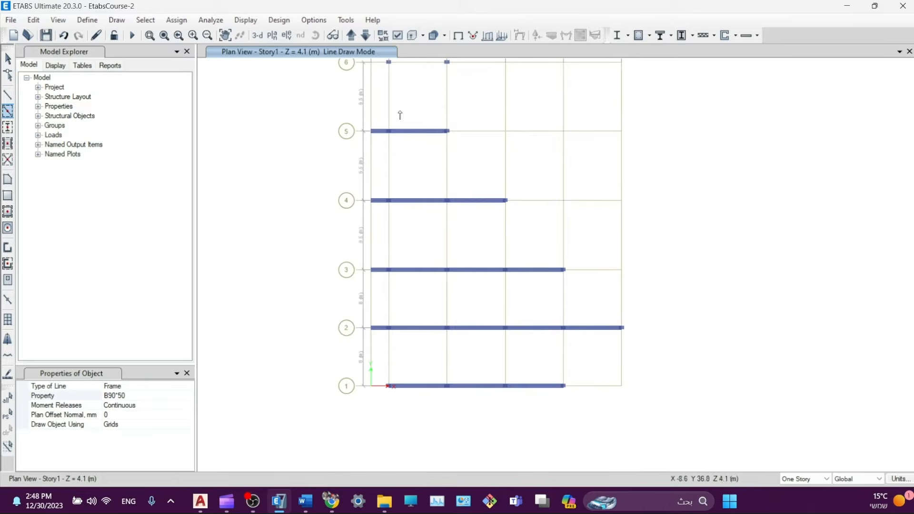
pyautogui.moveTo(402, 113); pyautogui.dragTo(409, 238, button='middle')
pyautogui.moveTo(462, 206); pyautogui.dragTo(363, 180)
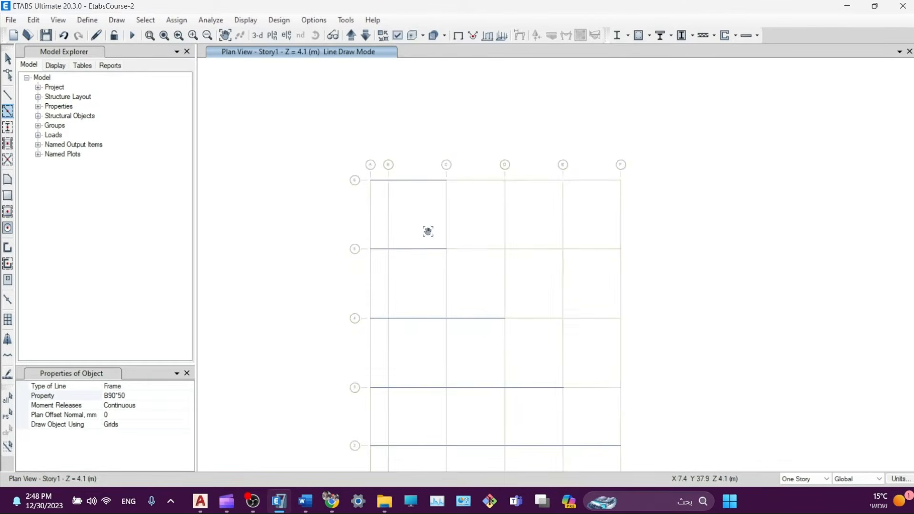
# - Add beams along grid lines B, C (1–6), D (1–4) and E (1–3)
pyautogui.moveTo(390, 243); pyautogui.dragTo(361, 168, button='middle')
pyautogui.moveTo(358, 93)
pyautogui.mouseDown()
pyautogui.moveTo(402, 304)
pyautogui.moveTo(388, 461)
pyautogui.mouseUp()
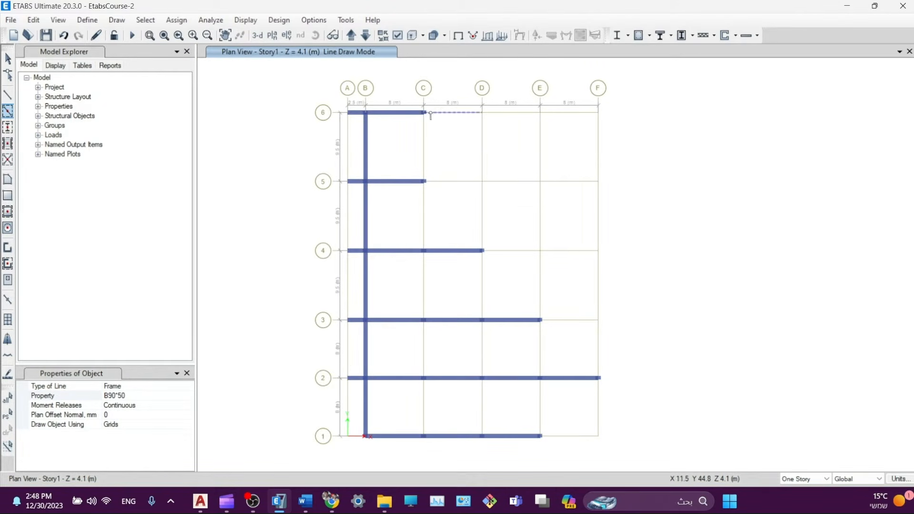
pyautogui.moveTo(413, 101); pyautogui.dragTo(434, 212)
pyautogui.moveTo(411, 176)
pyautogui.mouseDown()
pyautogui.moveTo(438, 472)
pyautogui.moveTo(442, 463)
pyautogui.mouseUp()
pyautogui.moveTo(477, 251); pyautogui.dragTo(484, 439)
pyautogui.moveTo(534, 315); pyautogui.dragTo(544, 452)
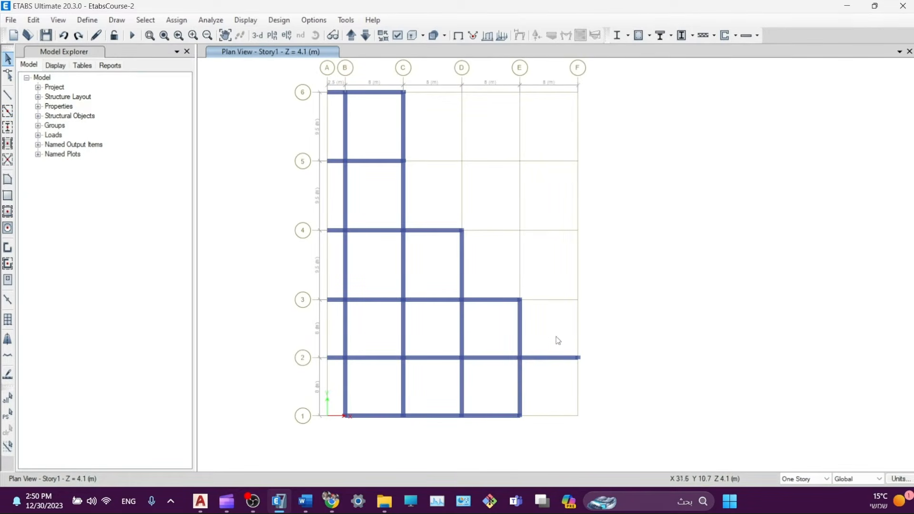
# - Delete the beams between grids 2 and 3 on lines B and E
pyautogui.click(518, 329)
pyautogui.click(346, 329)
pyautogui.press('Delete')
# - Draw a B90*50 diagonal beam from E1 to F2
pyautogui.click(8, 98)
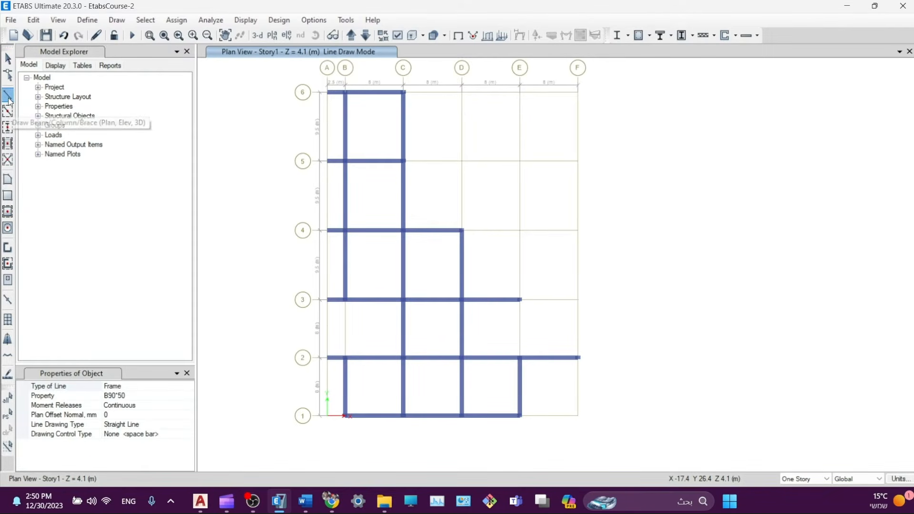
pyautogui.click(159, 397)
pyautogui.click(188, 397)
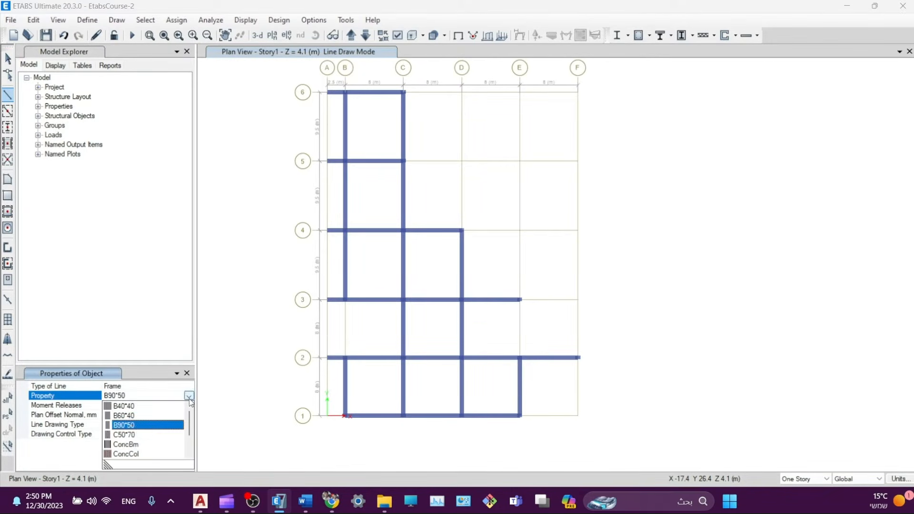
pyautogui.click(134, 393)
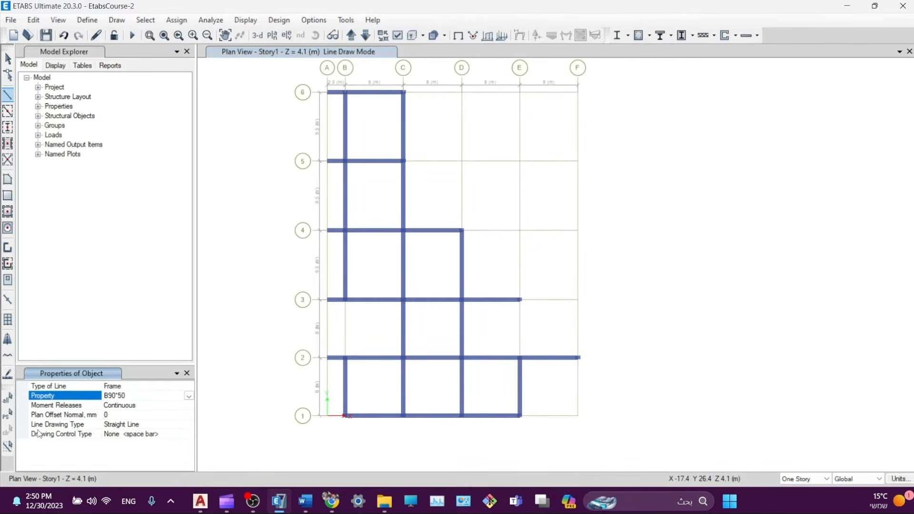
pyautogui.click(519, 417)
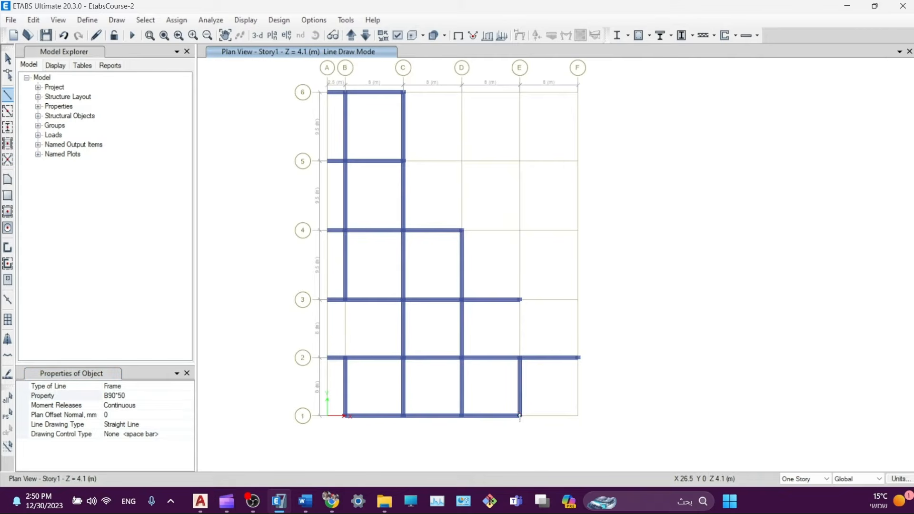
pyautogui.doubleClick(579, 358)
pyautogui.click(580, 357)
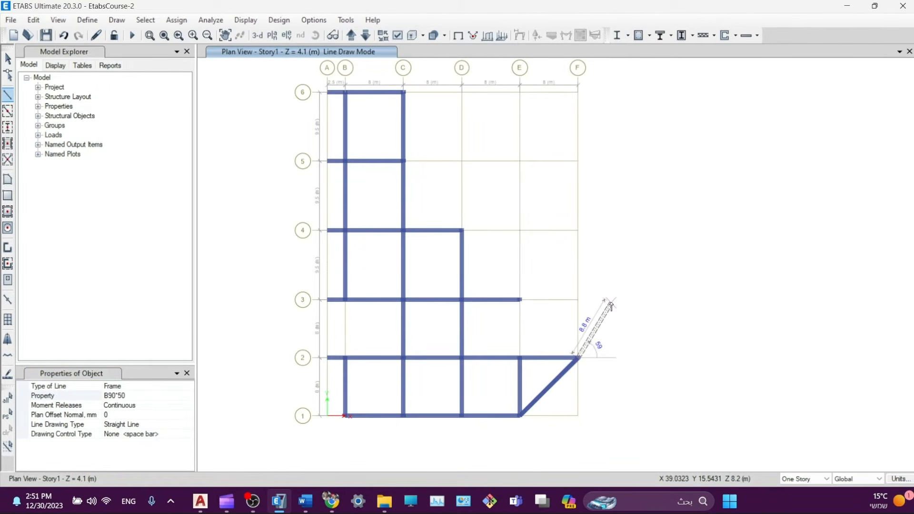
pyautogui.press('Escape')
pyautogui.click(521, 300)
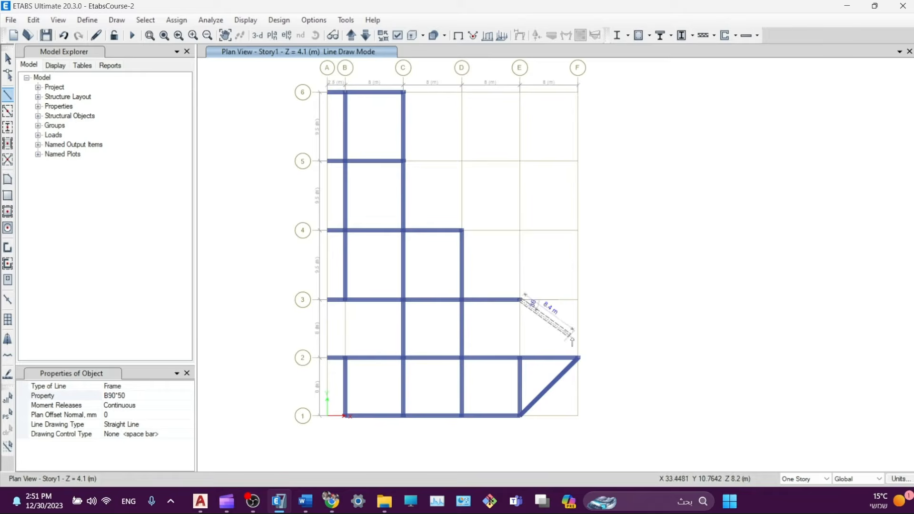
pyautogui.press('Escape')
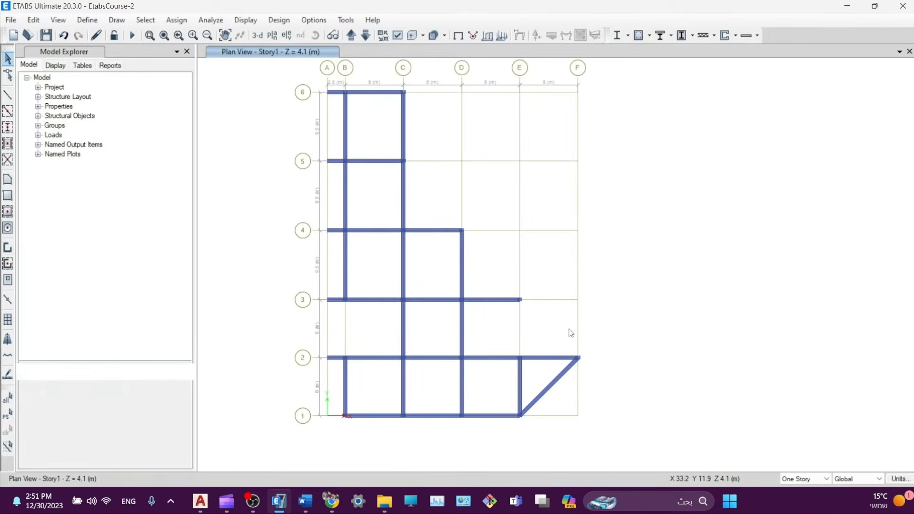
# - Add diagonal beams from F2 to E3 and from D4 to C5
pyautogui.click(579, 358)
pyautogui.click(8, 95)
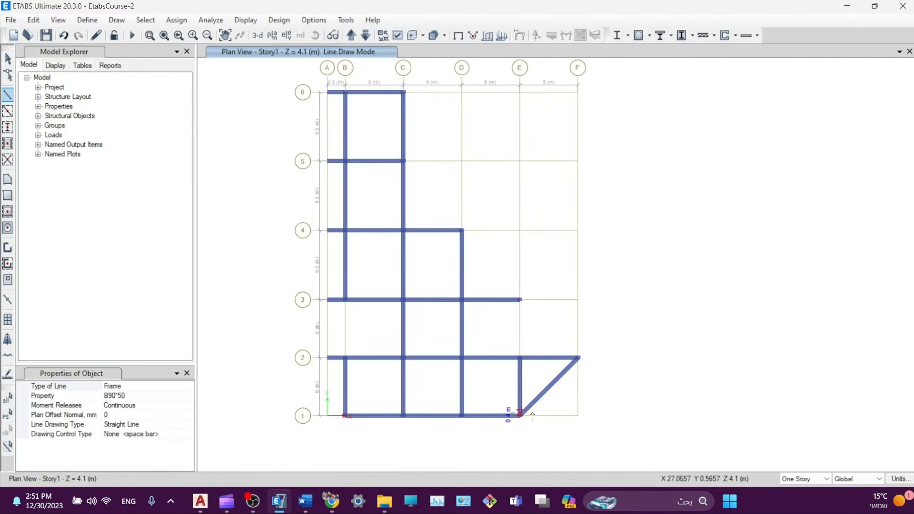
pyautogui.click(578, 357)
pyautogui.click(521, 300)
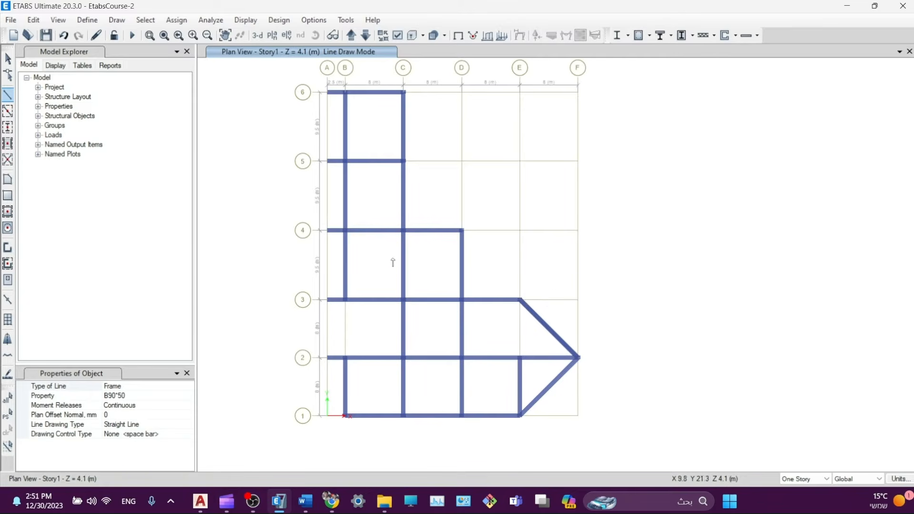
pyautogui.click(462, 231)
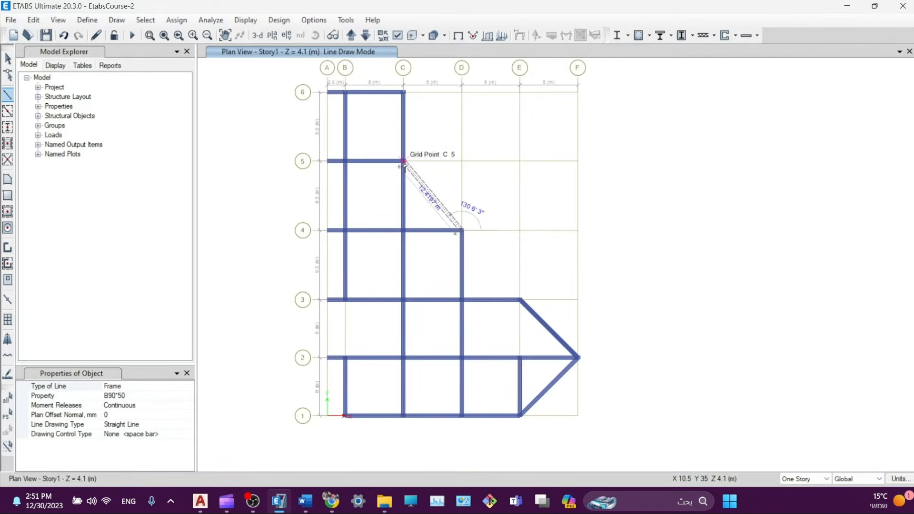
pyautogui.click(403, 162)
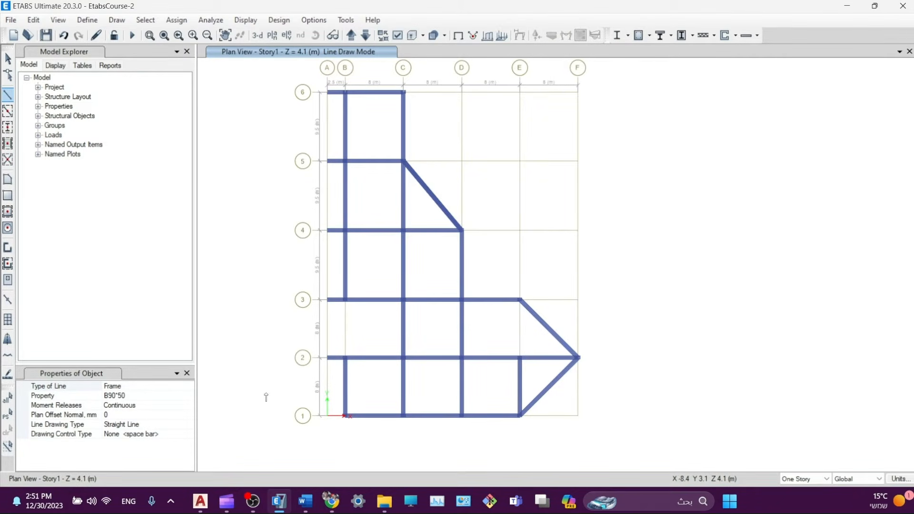
pyautogui.moveTo(254, 500)
pyautogui.press('Escape')
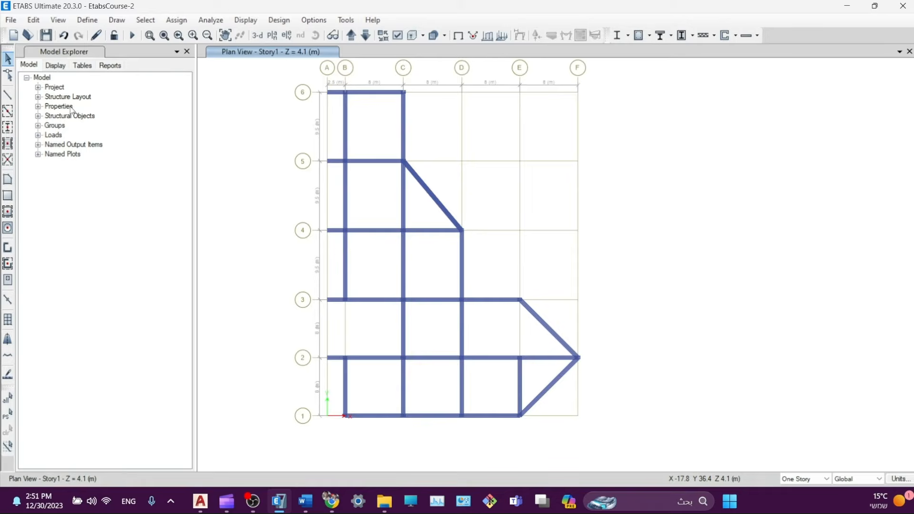
# - Draw B40*40 beams along grid line A from A2 up to A6
pyautogui.click(7, 92)
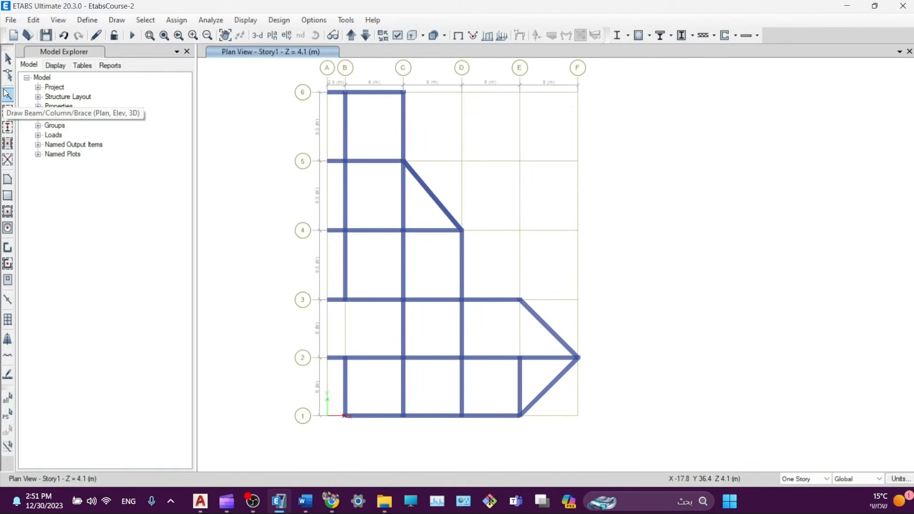
pyautogui.click(189, 396)
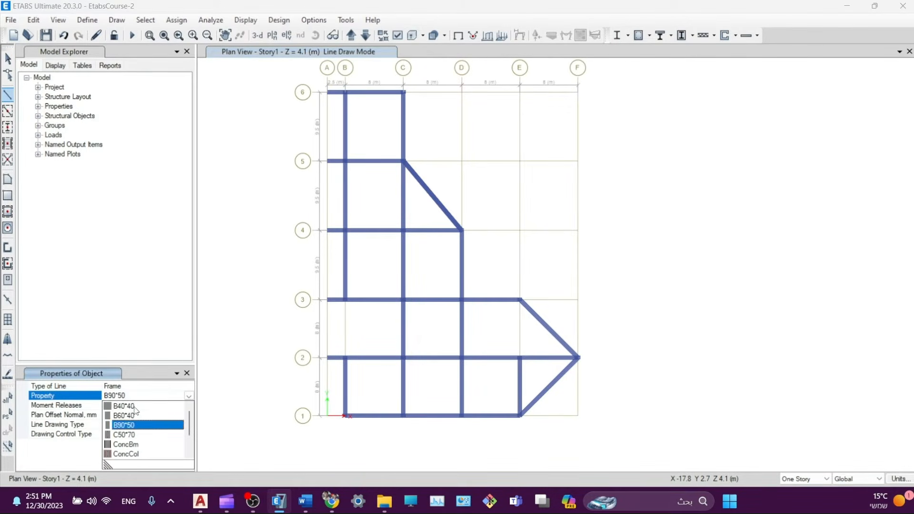
pyautogui.click(119, 404)
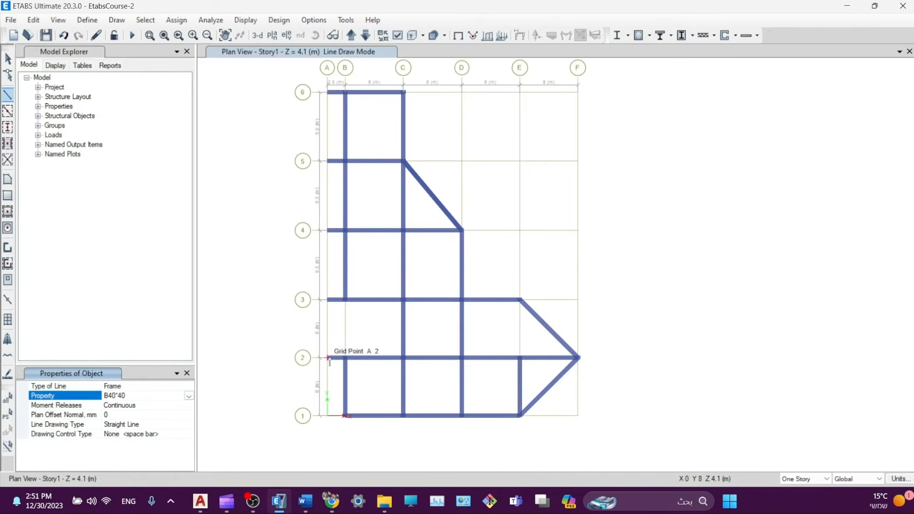
pyautogui.click(328, 358)
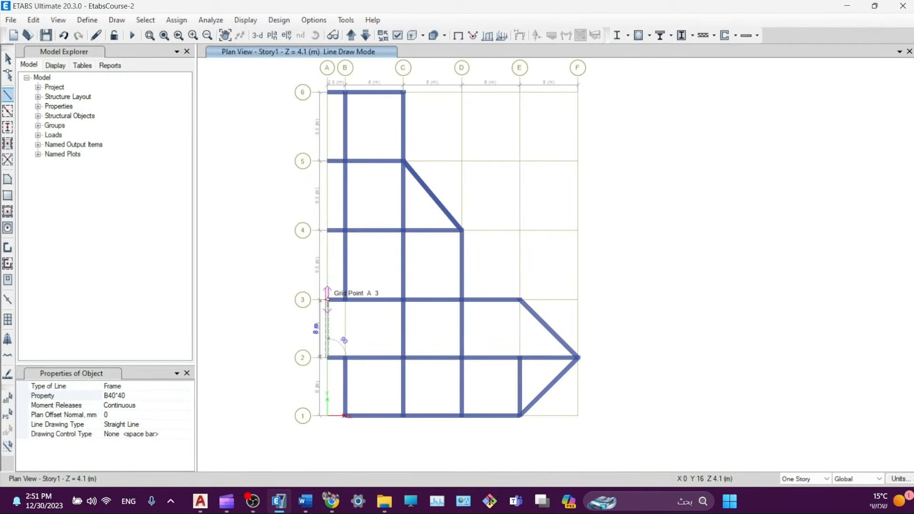
pyautogui.click(328, 300)
pyautogui.click(328, 232)
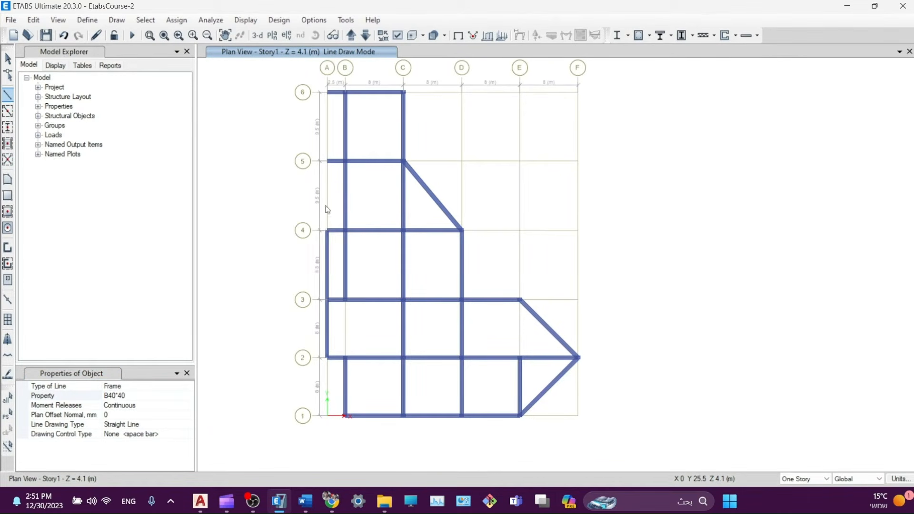
pyautogui.click(328, 162)
pyautogui.click(329, 93)
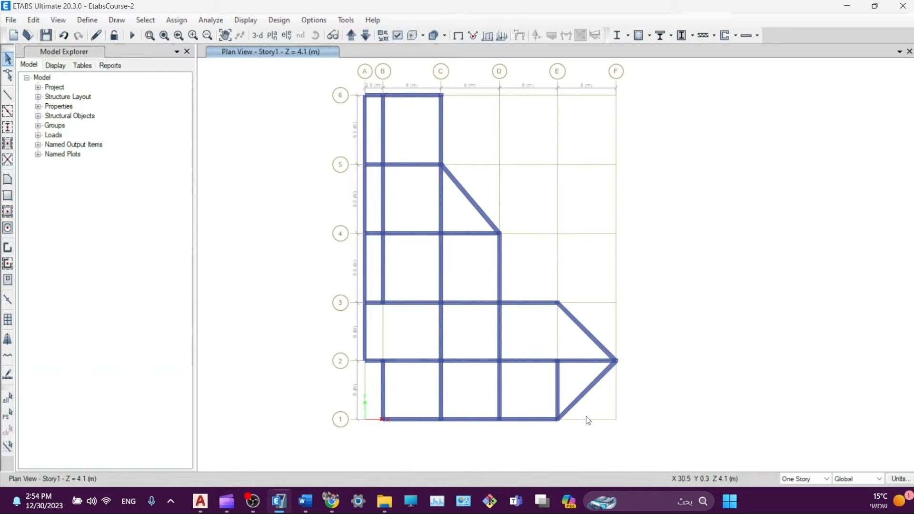
# - Draw an arc beam centred on E2 from F2 to E1
pyautogui.click(12, 95)
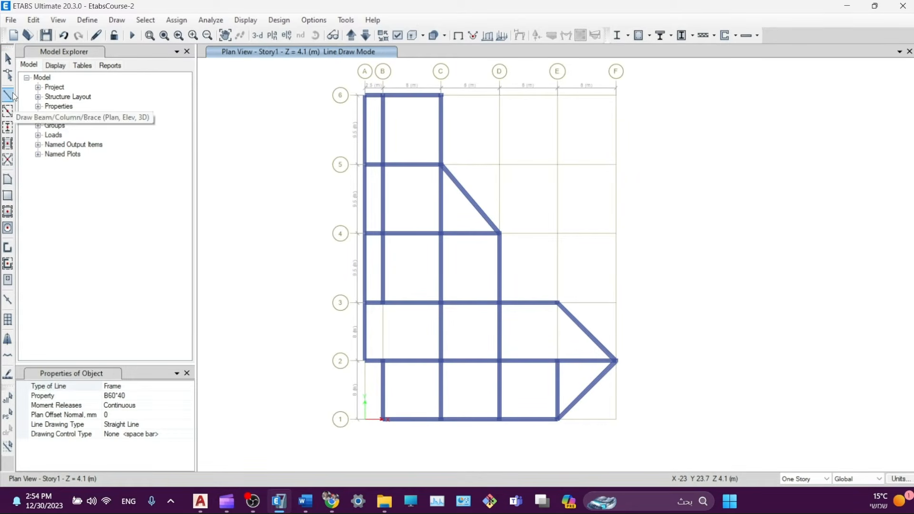
pyautogui.click(156, 394)
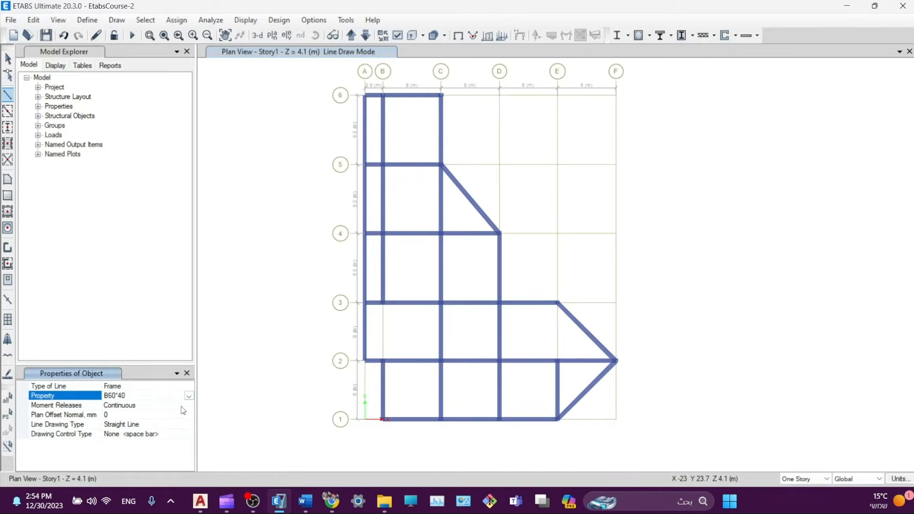
pyautogui.click(162, 424)
pyautogui.click(189, 425)
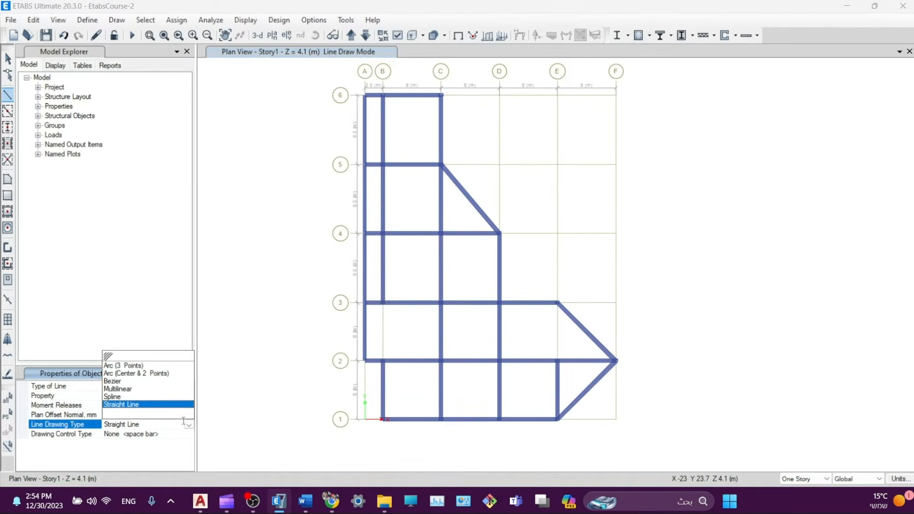
pyautogui.click(125, 373)
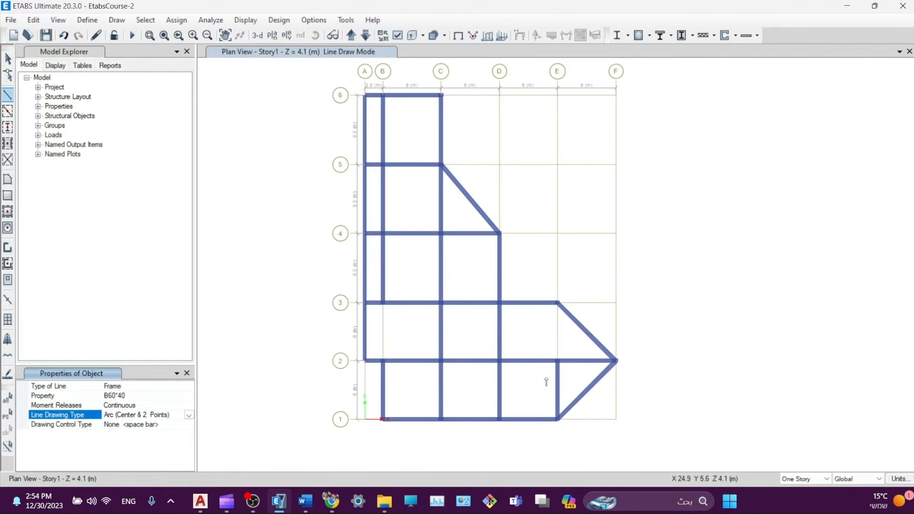
pyautogui.click(557, 362)
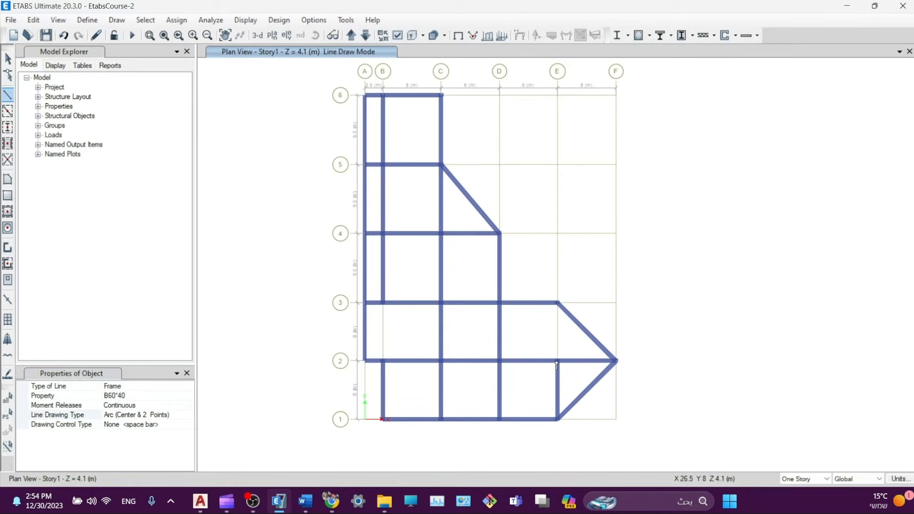
pyautogui.click(617, 362)
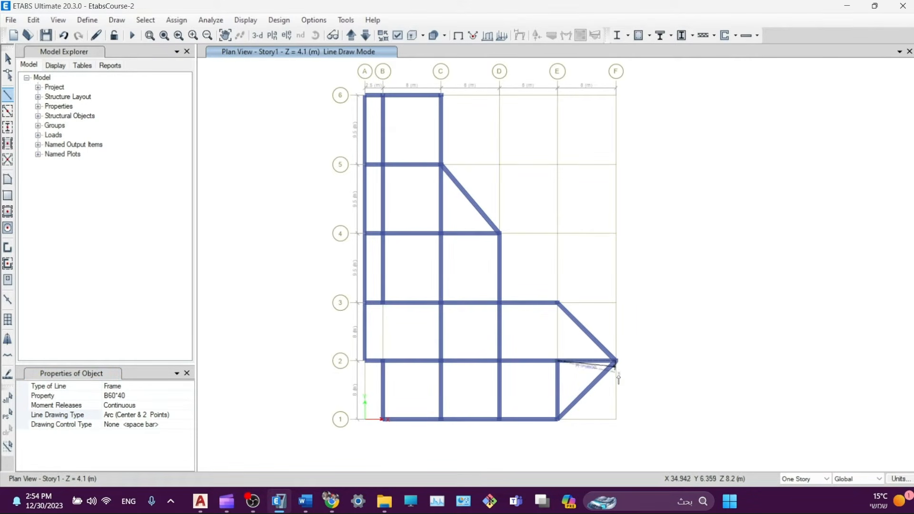
pyautogui.click(556, 420)
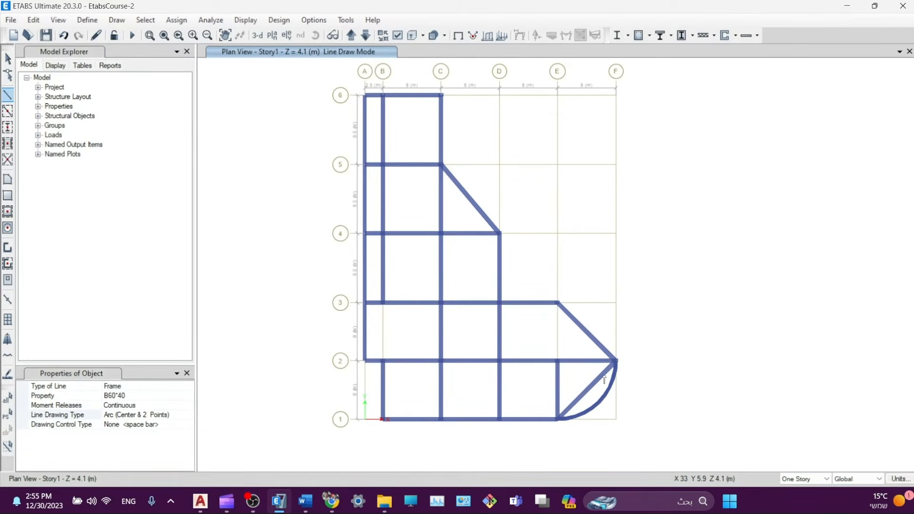
pyautogui.press('Escape')
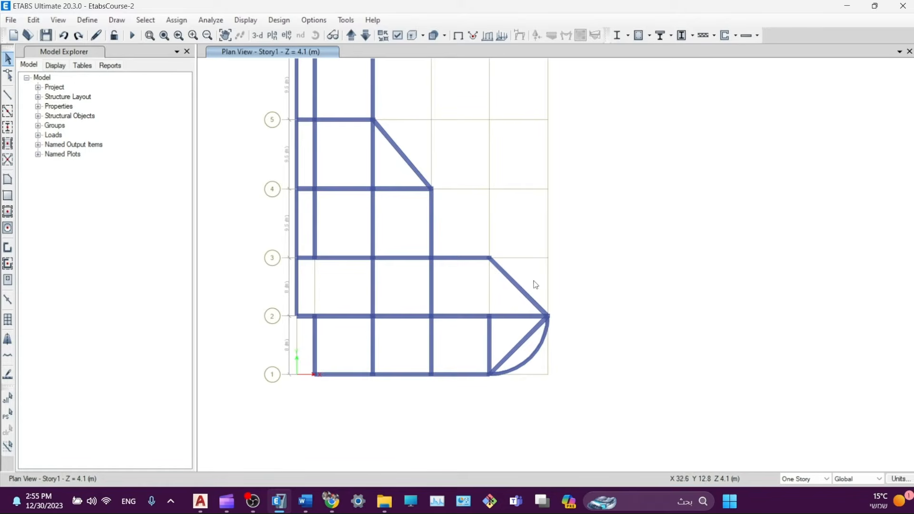
# - Draw a second arc beam centred on E2 from F2 to E3
pyautogui.click(7, 94)
pyautogui.click(178, 423)
pyautogui.click(179, 422)
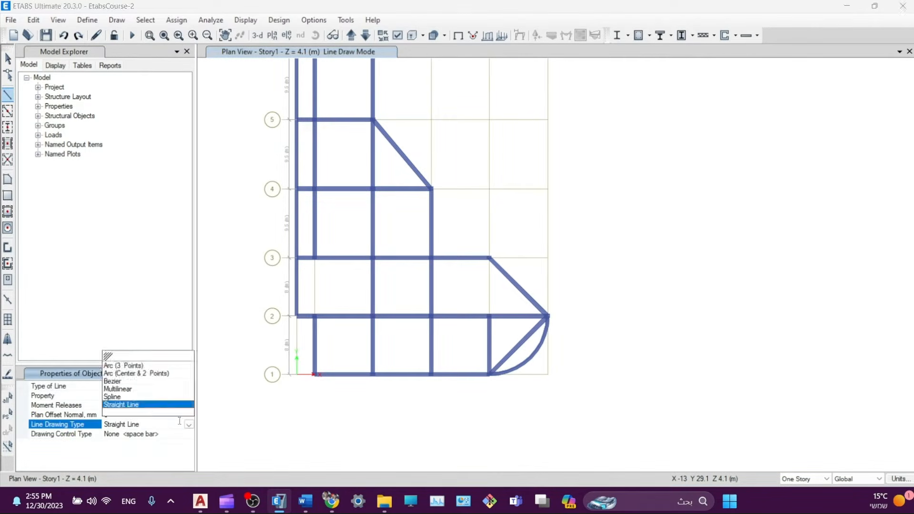
pyautogui.click(137, 374)
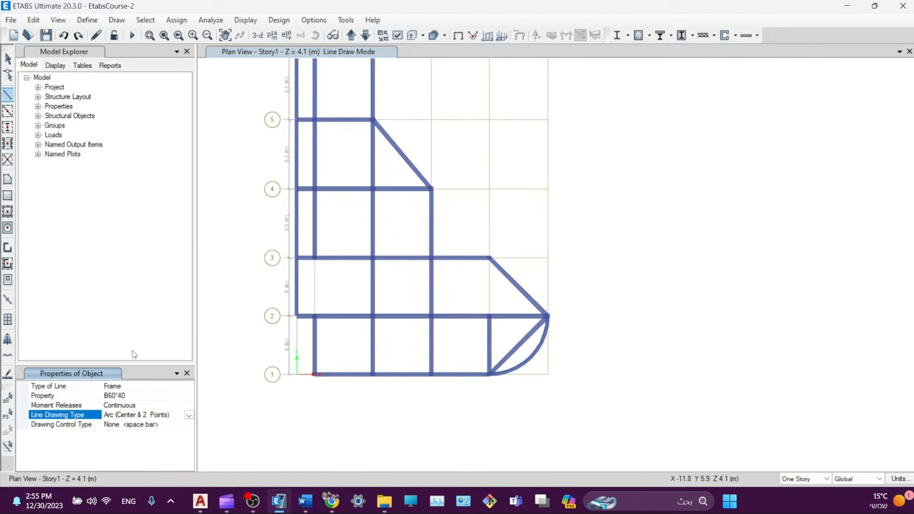
pyautogui.click(489, 316)
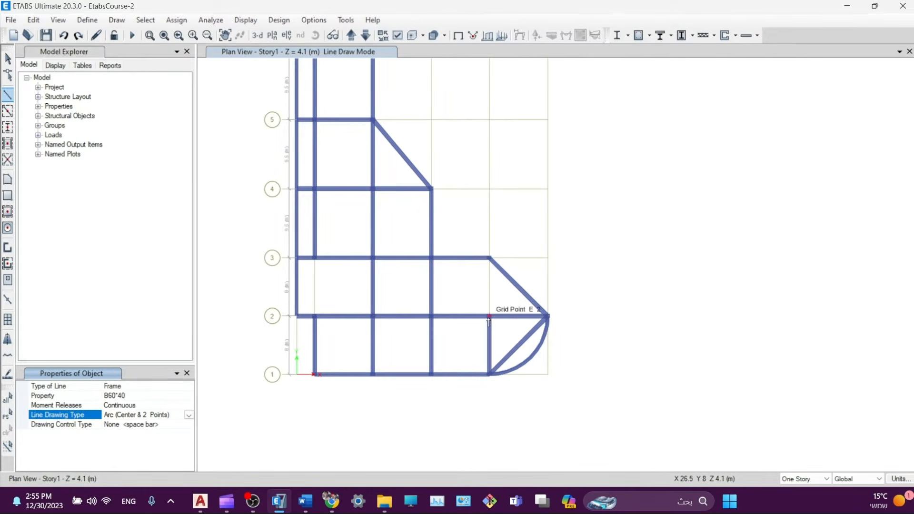
pyautogui.click(547, 316)
pyautogui.click(490, 258)
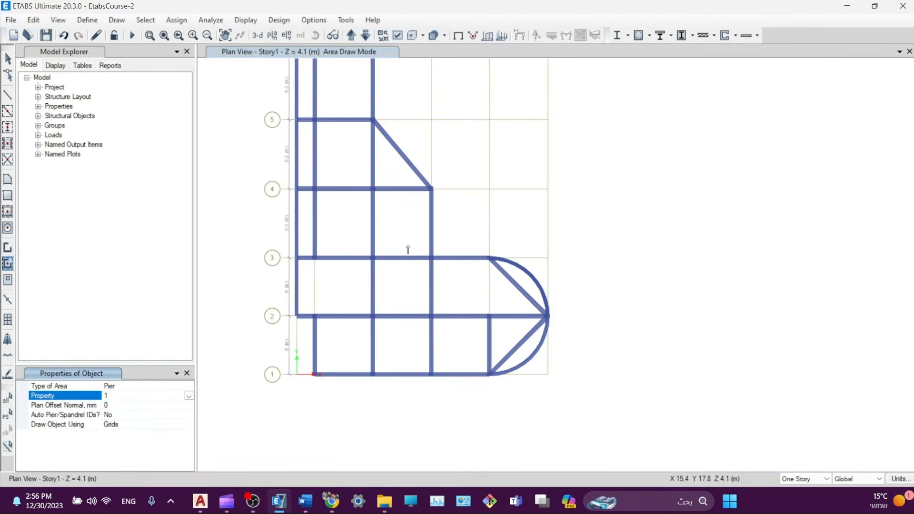
# - Quick-draw Wall 350 walls on B2–B3 and E2–E3, then toggle the extruded view
pyautogui.click(187, 373)
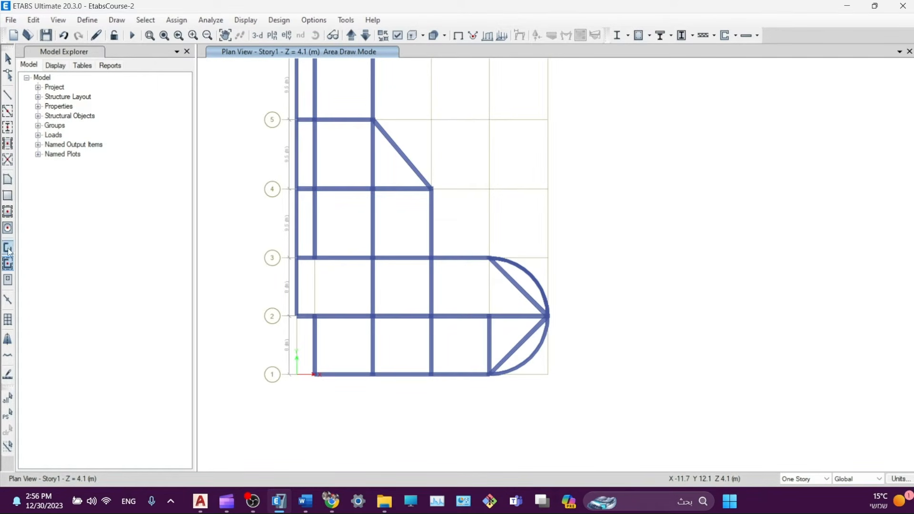
pyautogui.click(9, 266)
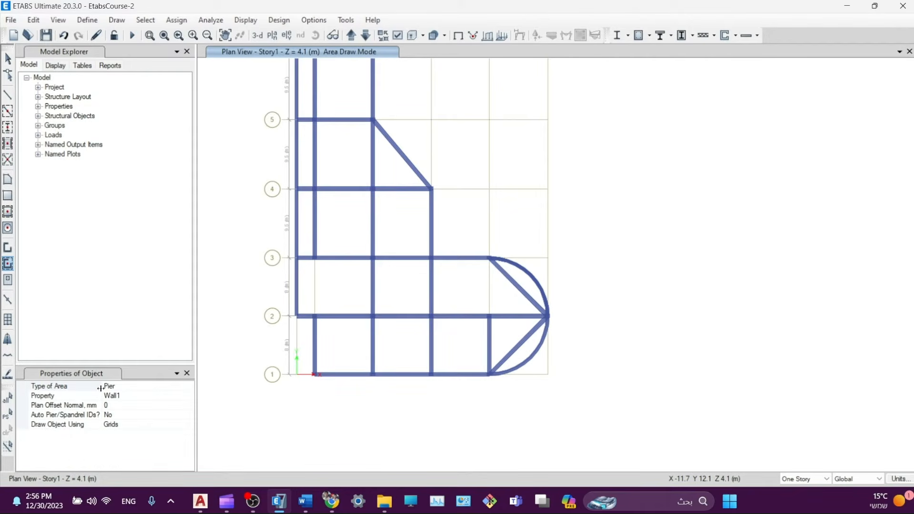
pyautogui.click(144, 398)
pyautogui.click(189, 397)
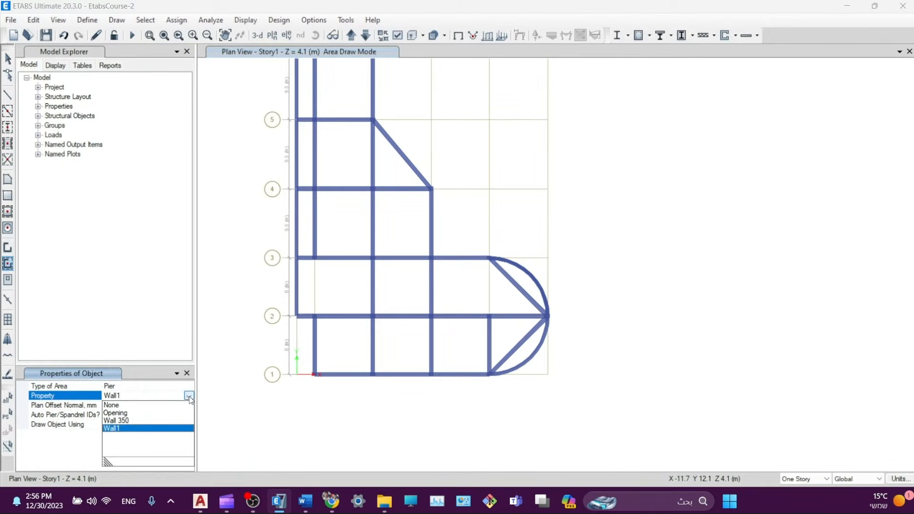
pyautogui.click(121, 421)
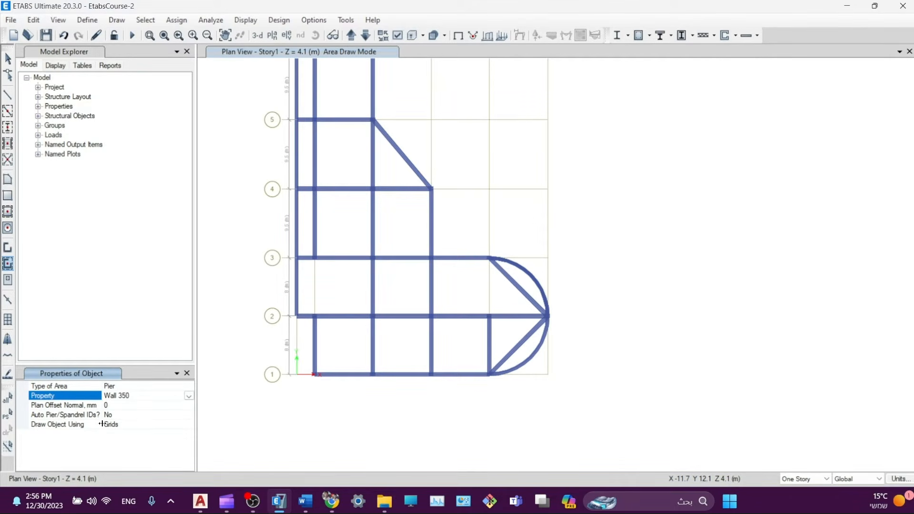
pyautogui.click(136, 426)
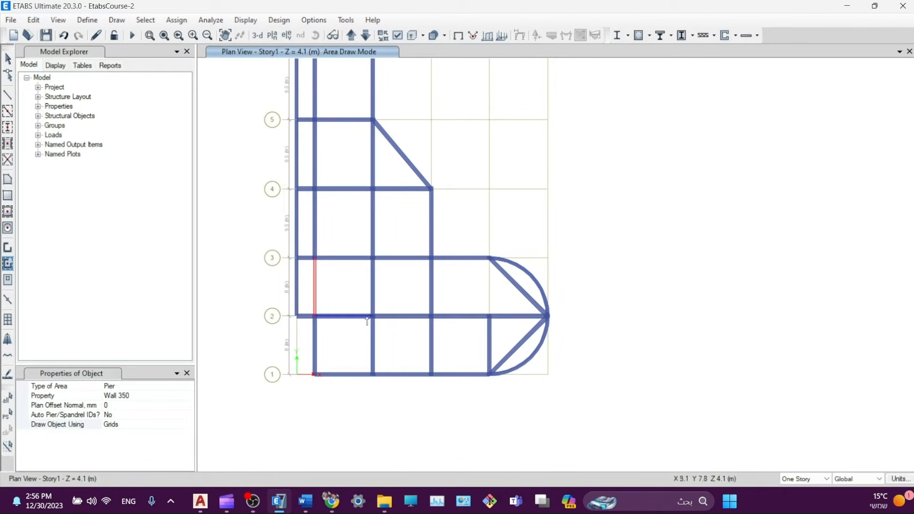
pyautogui.click(472, 298)
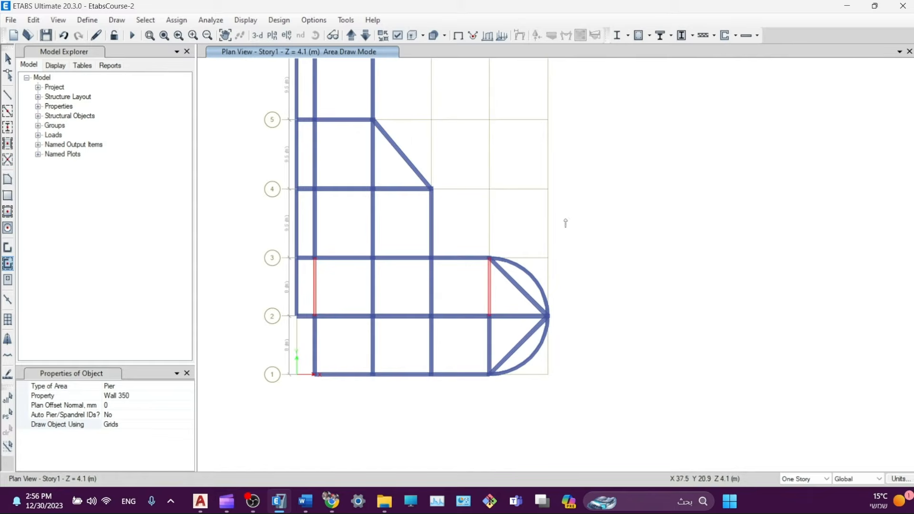
pyautogui.click(417, 38)
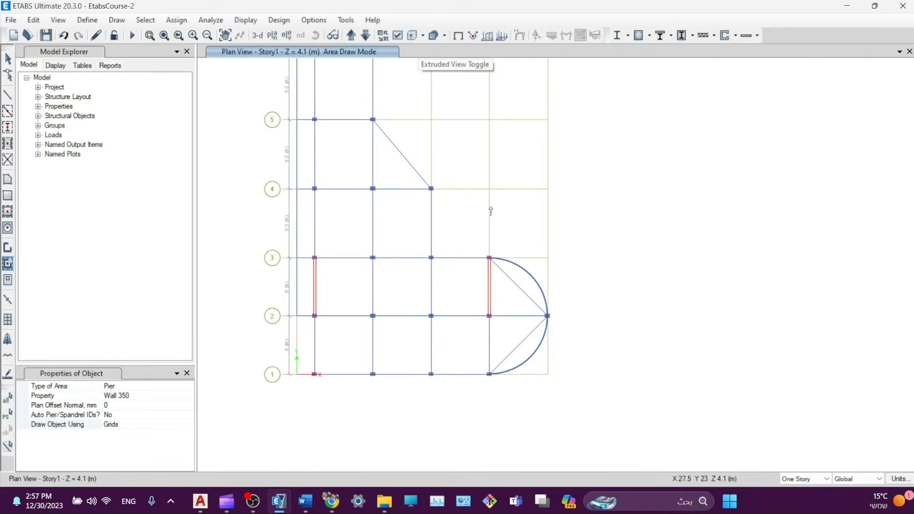
pyautogui.click(413, 35)
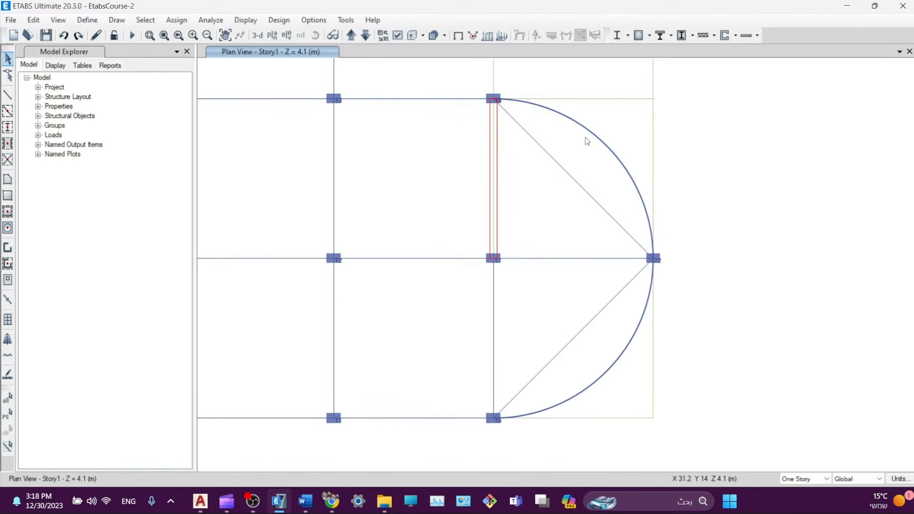
# - Select both arc beams and use Divide Frames to cut each into 8 frame objects
pyautogui.moveTo(663, 329); pyautogui.dragTo(618, 371)
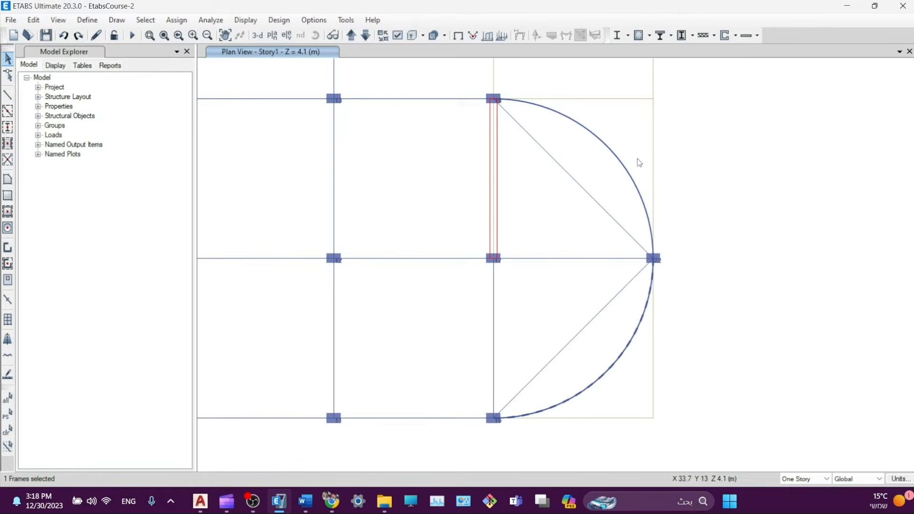
pyautogui.moveTo(648, 135); pyautogui.dragTo(613, 189)
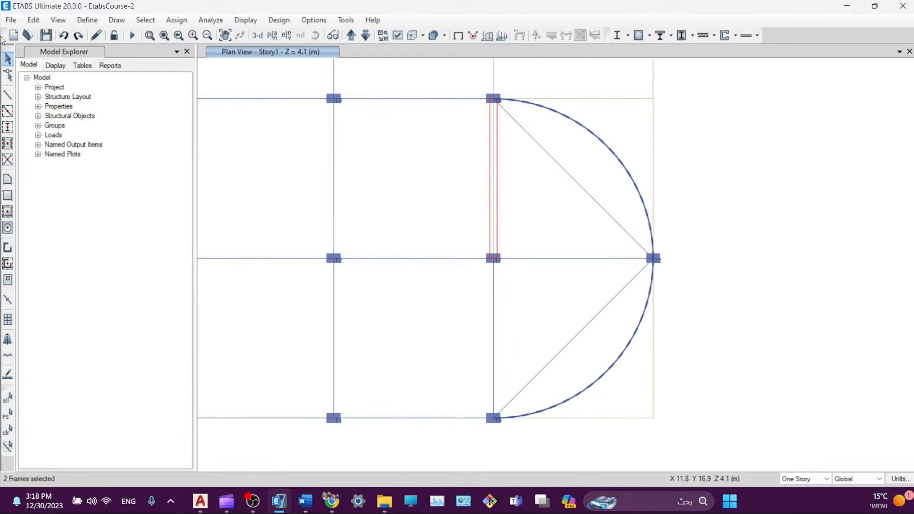
pyautogui.click(32, 21)
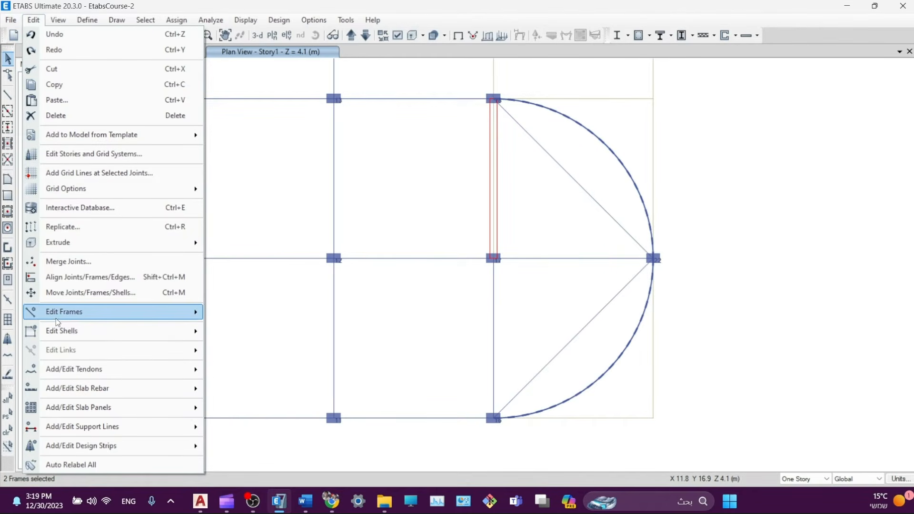
pyautogui.moveTo(62, 313)
pyautogui.click(221, 314)
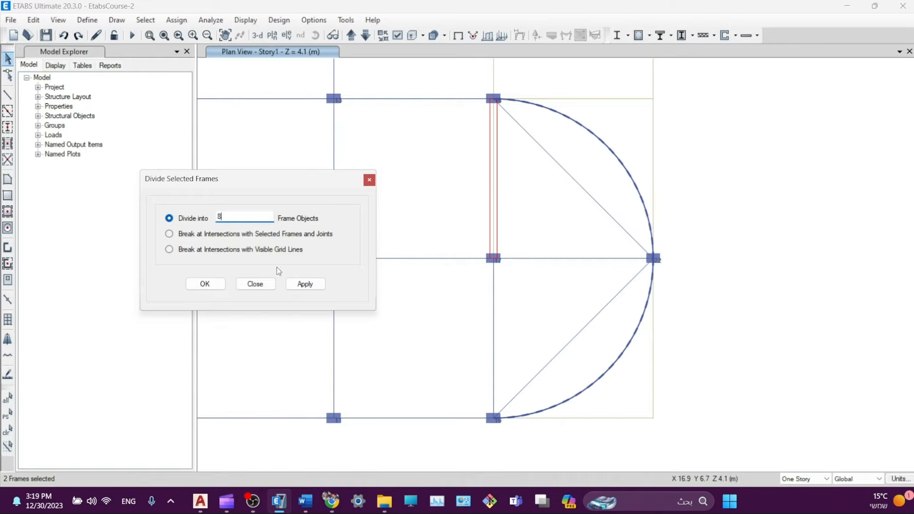
pyautogui.click(313, 288)
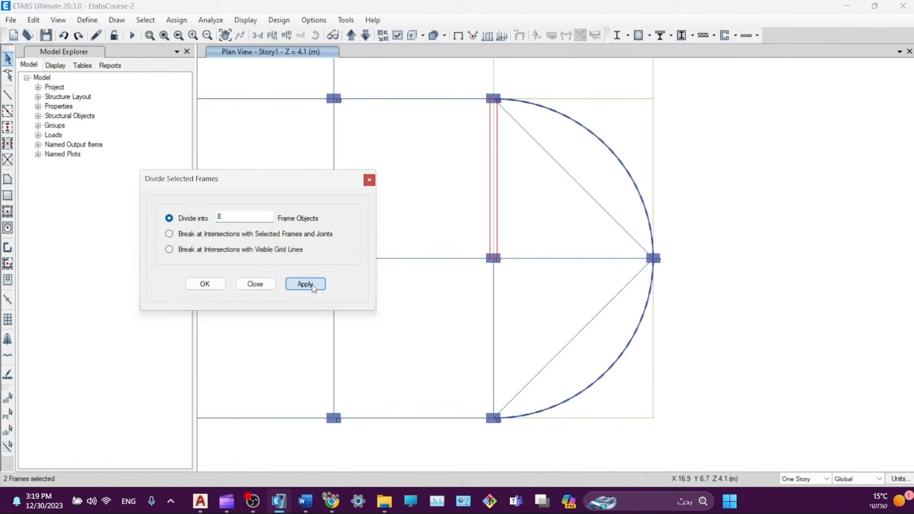
pyautogui.click(205, 286)
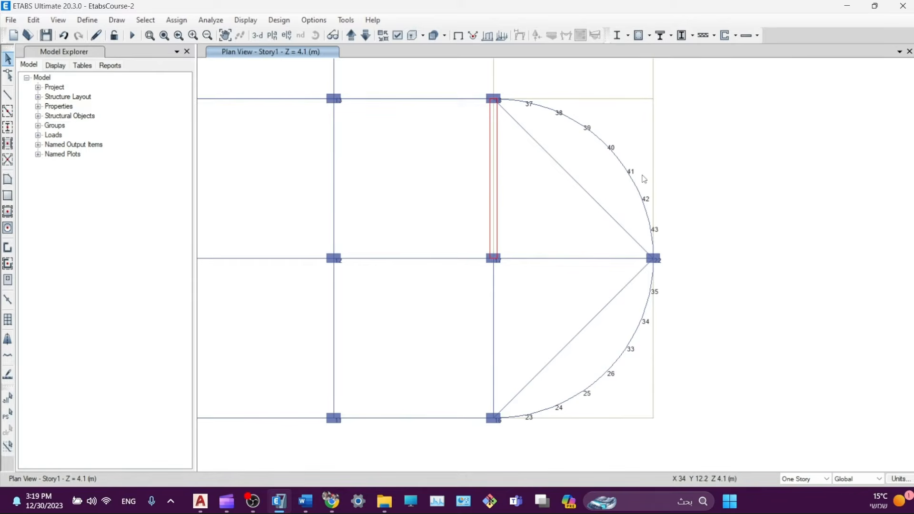
# - Apply the Object Assignments display settings to the plan and close the view options
pyautogui.click(397, 35)
pyautogui.click(121, 44)
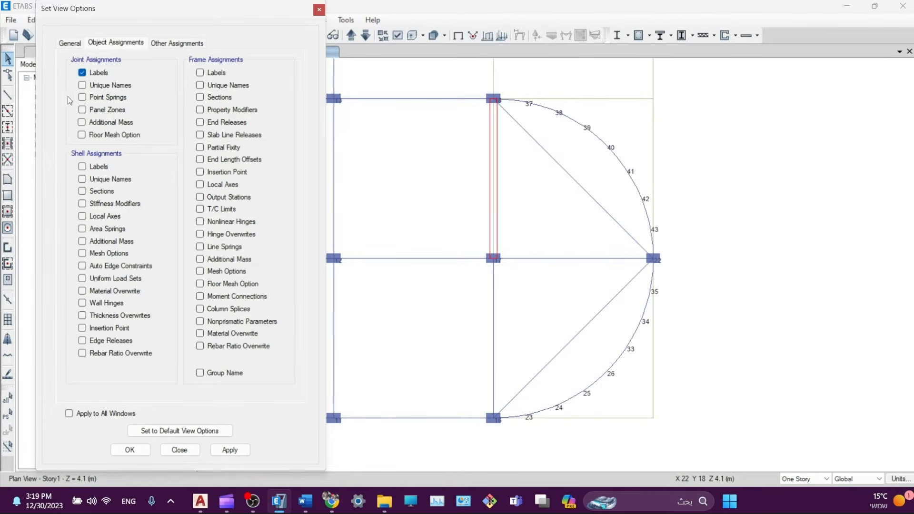
pyautogui.click(217, 450)
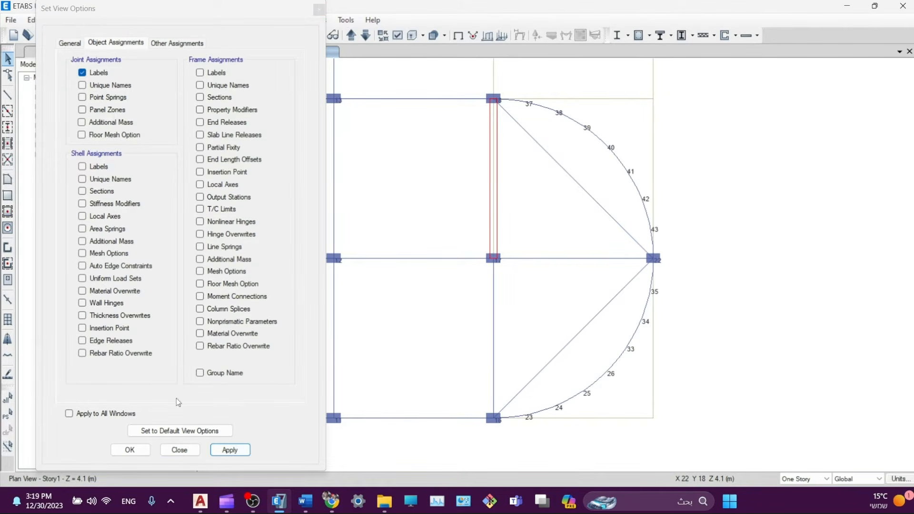
pyautogui.click(179, 450)
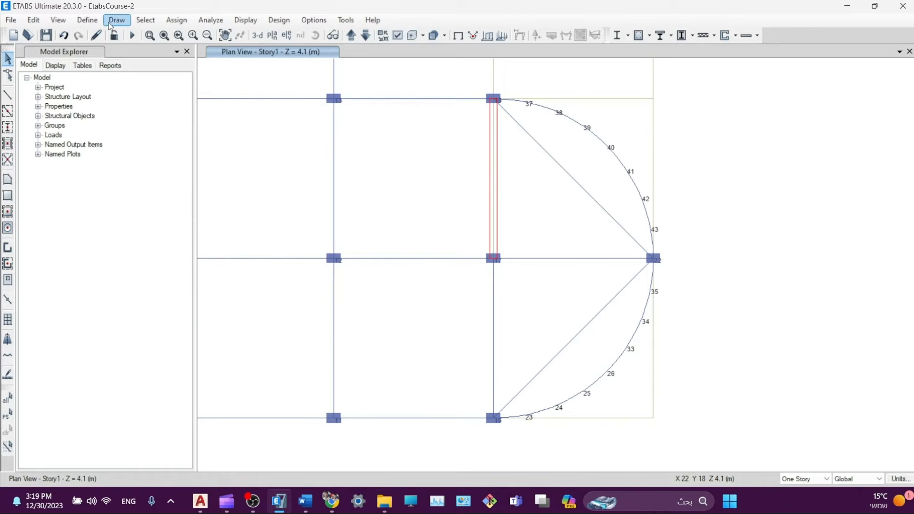
# - Set drawing snaps to joints, line ends and midpoints, and grid intersections
pyautogui.click(116, 19)
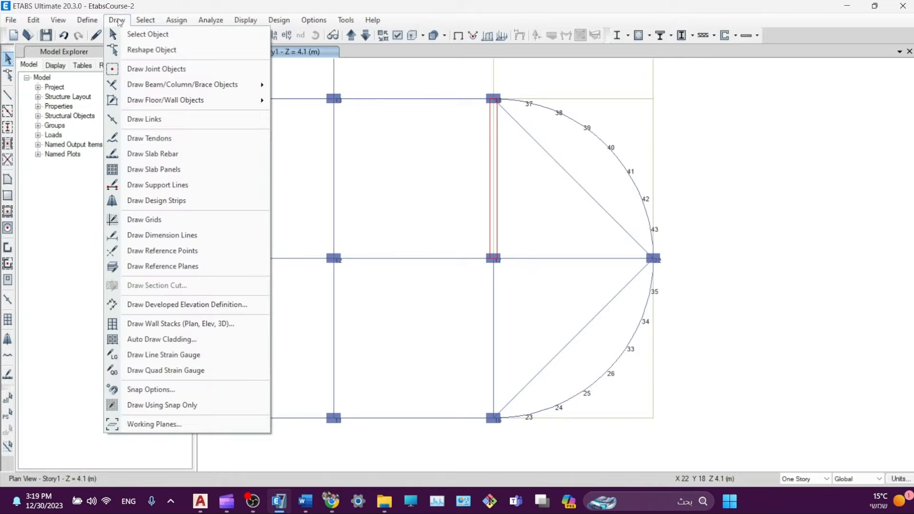
pyautogui.click(143, 390)
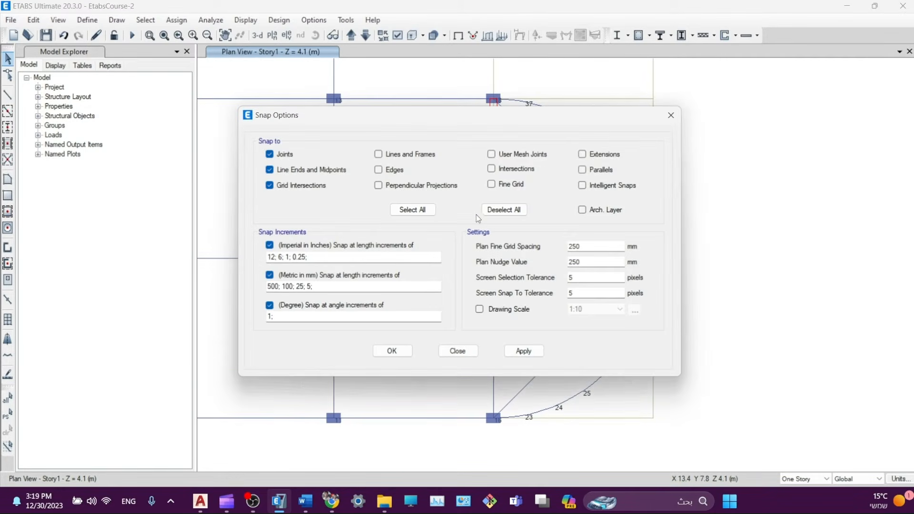
pyautogui.click(508, 211)
pyautogui.click(524, 352)
pyautogui.click(392, 351)
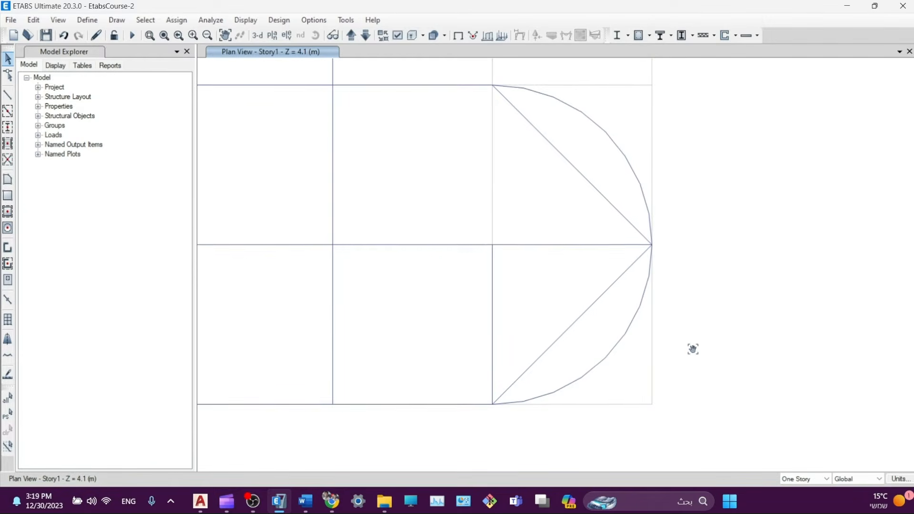
# - Start drawing floor areas with the Waffle Slab 40 section
pyautogui.click(8, 180)
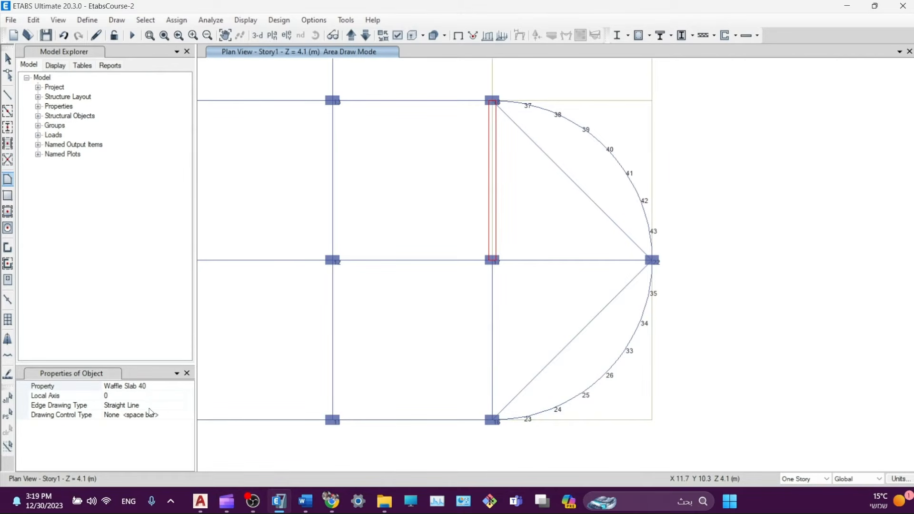
pyautogui.click(171, 388)
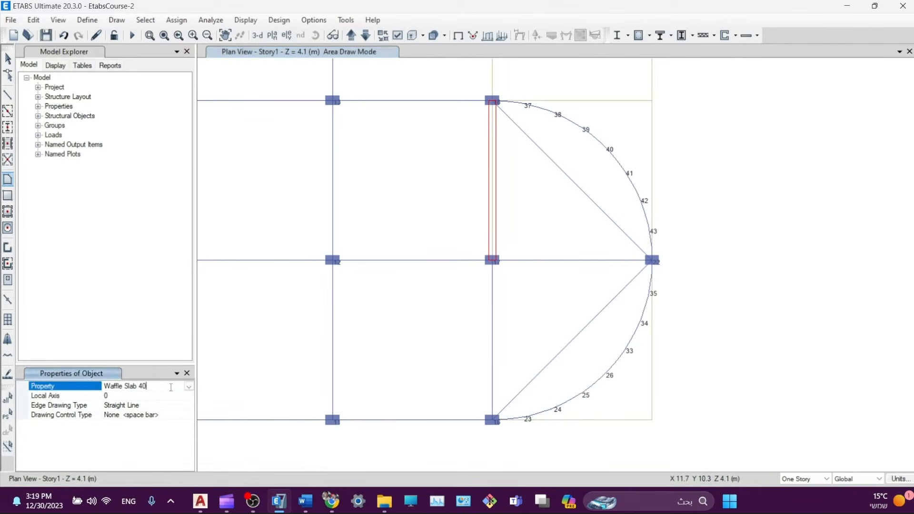
pyautogui.click(189, 386)
pyautogui.click(119, 435)
pyautogui.scroll(3, 500, 424)
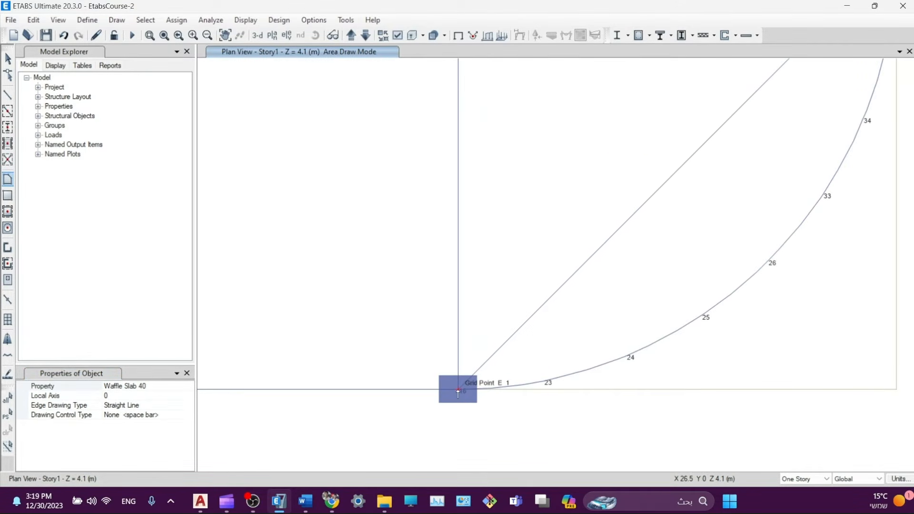
# - Draw the lower quarter-circle slab from joint 16 along arc points 23–35 to joint 22 and E 2
pyautogui.click(458, 390)
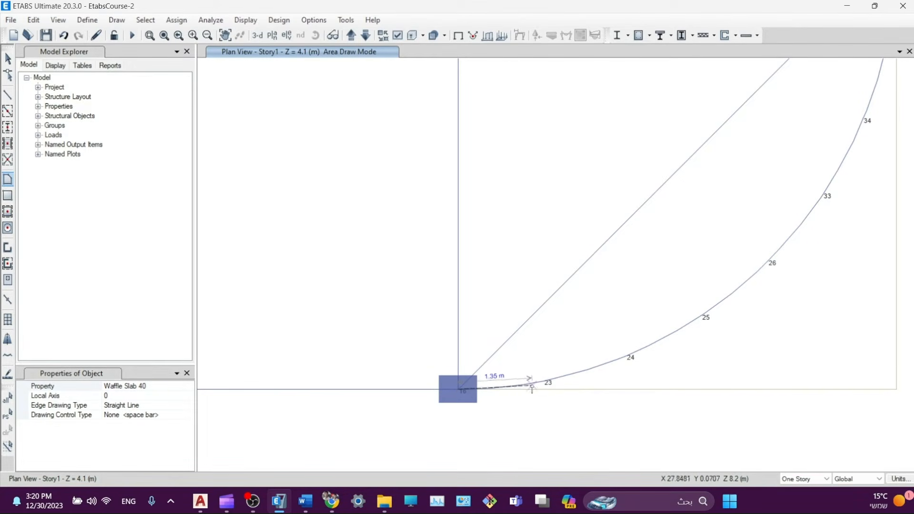
pyautogui.click(536, 384)
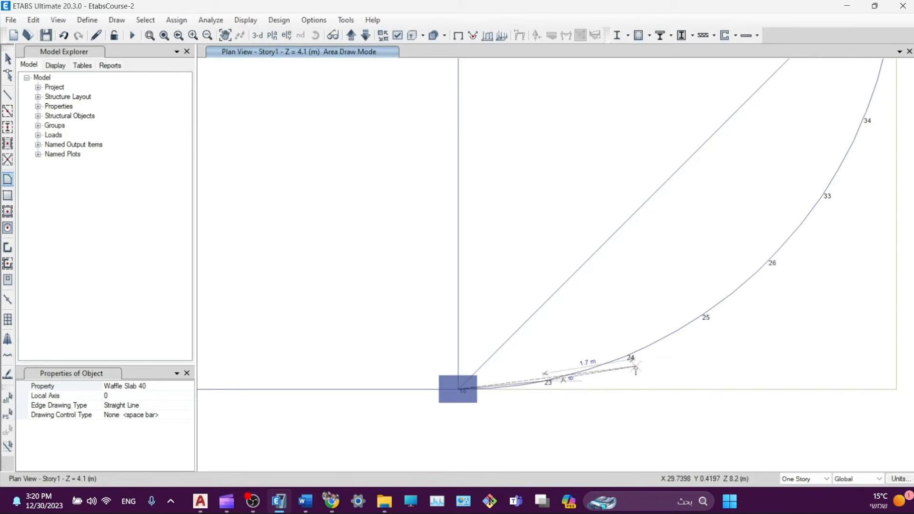
pyautogui.click(627, 357)
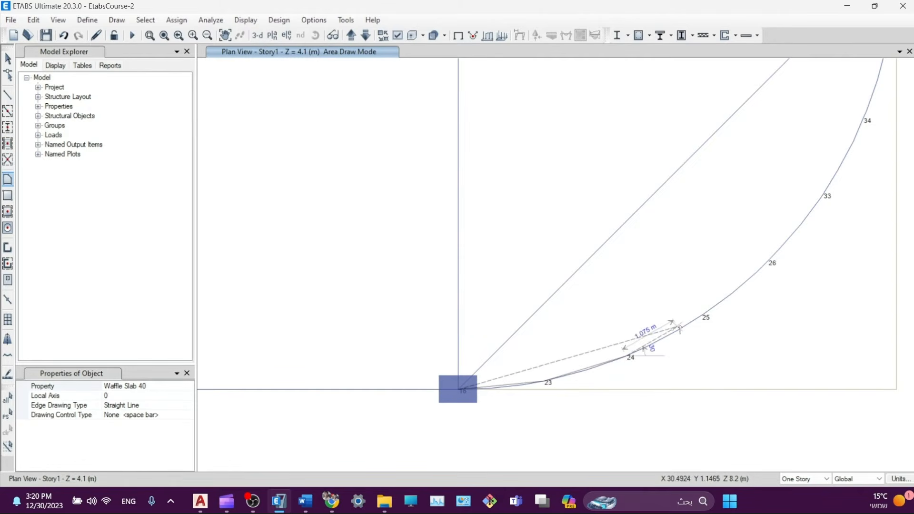
pyautogui.click(703, 312)
pyautogui.click(769, 259)
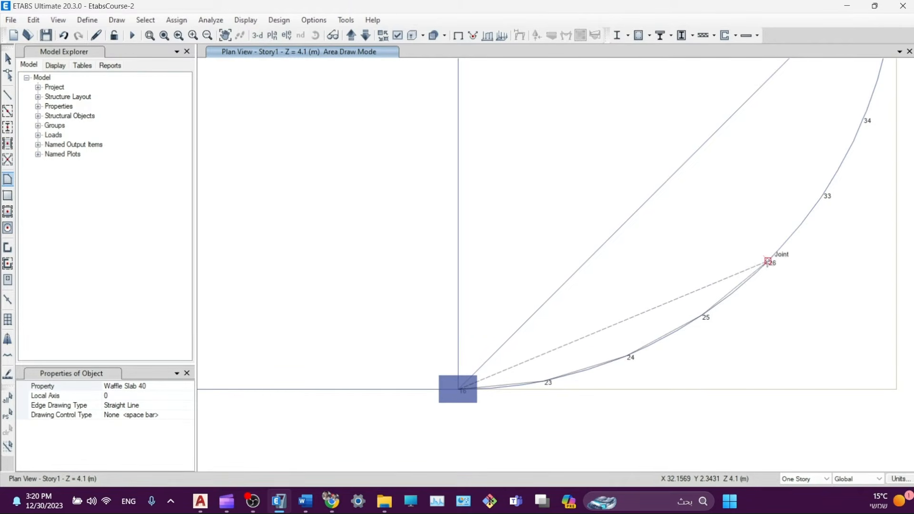
pyautogui.click(824, 195)
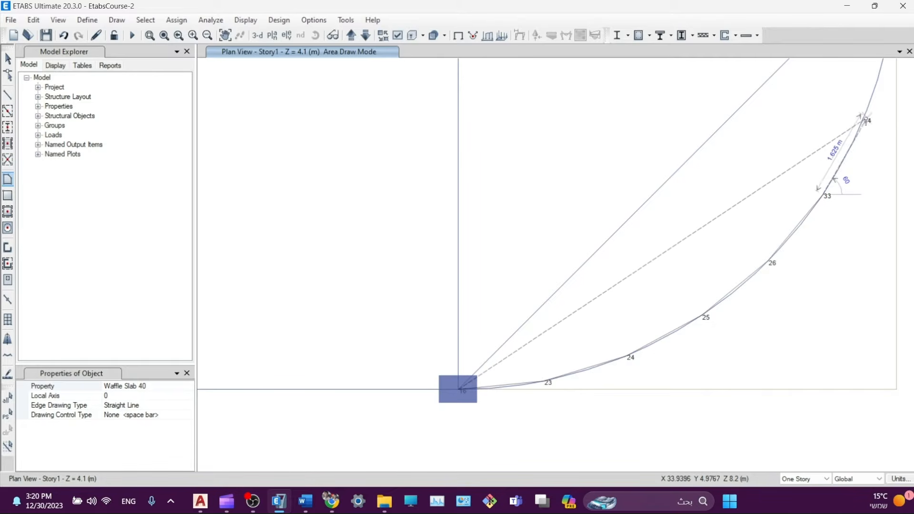
pyautogui.moveTo(865, 113); pyautogui.dragTo(717, 246, button='middle')
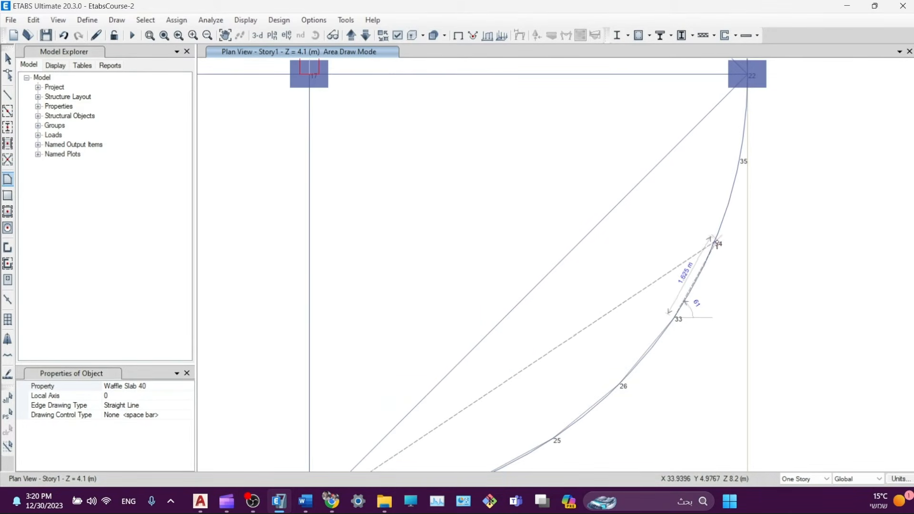
pyautogui.click(718, 246)
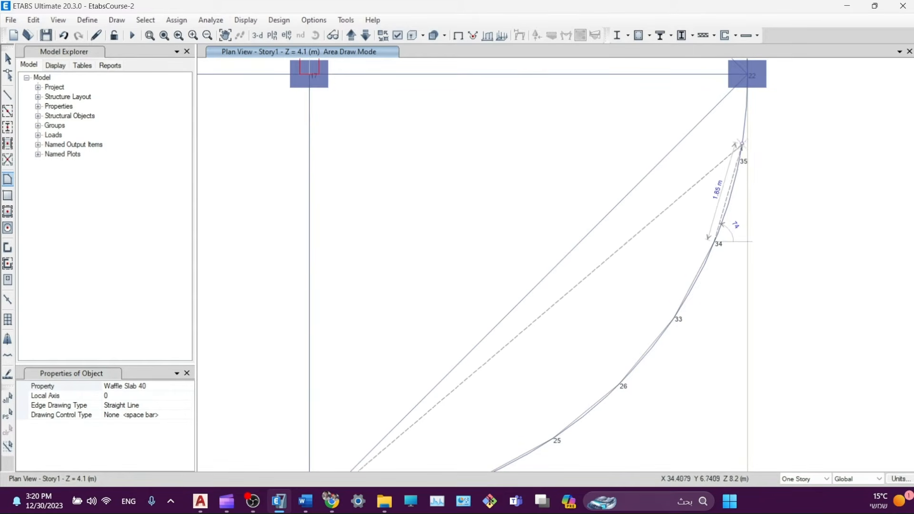
pyautogui.click(741, 160)
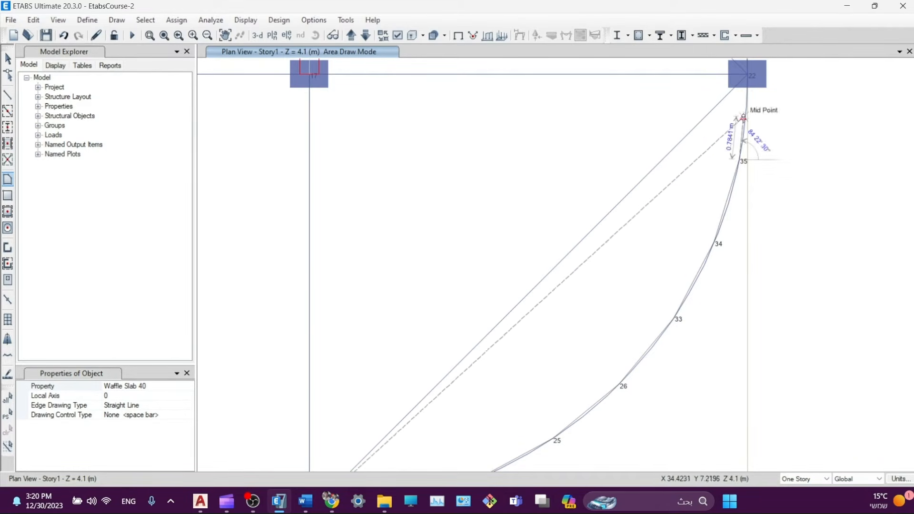
pyautogui.click(746, 77)
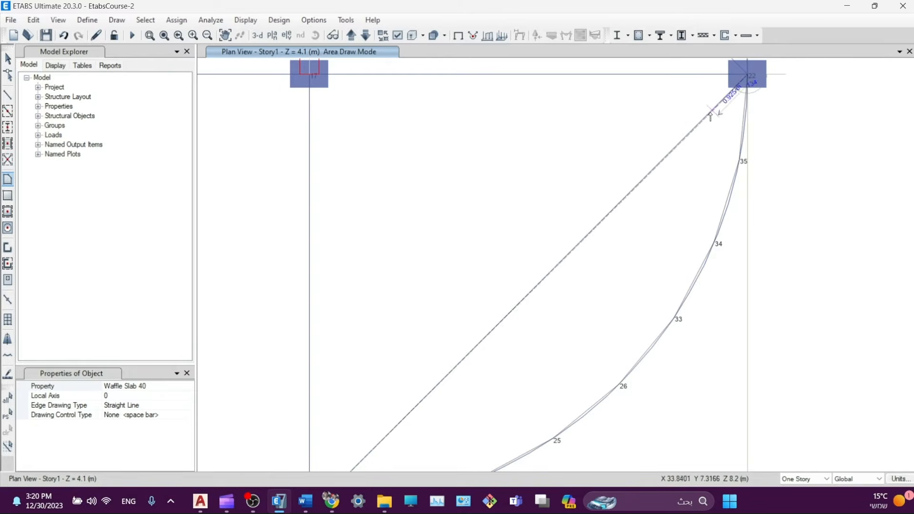
pyautogui.click(311, 77)
pyautogui.doubleClick(309, 76)
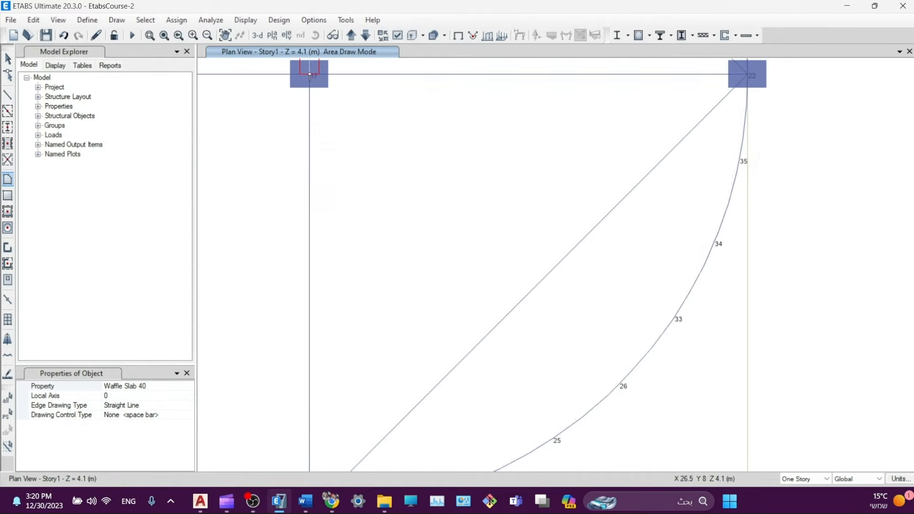
# - Draw the upper quarter-circle slab from joint 22 along arc points 41–37 and the top joint back to E 2
pyautogui.scroll(-3, 629, 258)
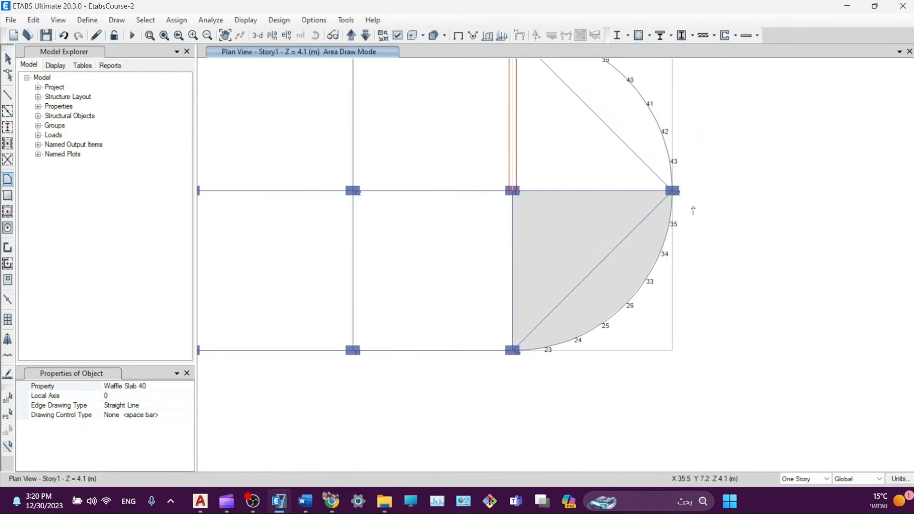
pyautogui.moveTo(693, 211); pyautogui.dragTo(671, 341, button='middle')
pyautogui.scroll(4, 651, 324)
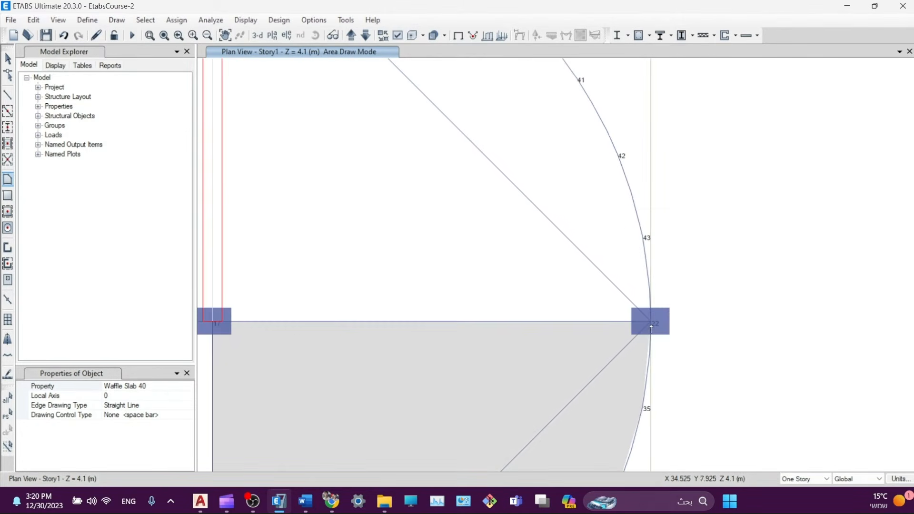
pyautogui.click(651, 324)
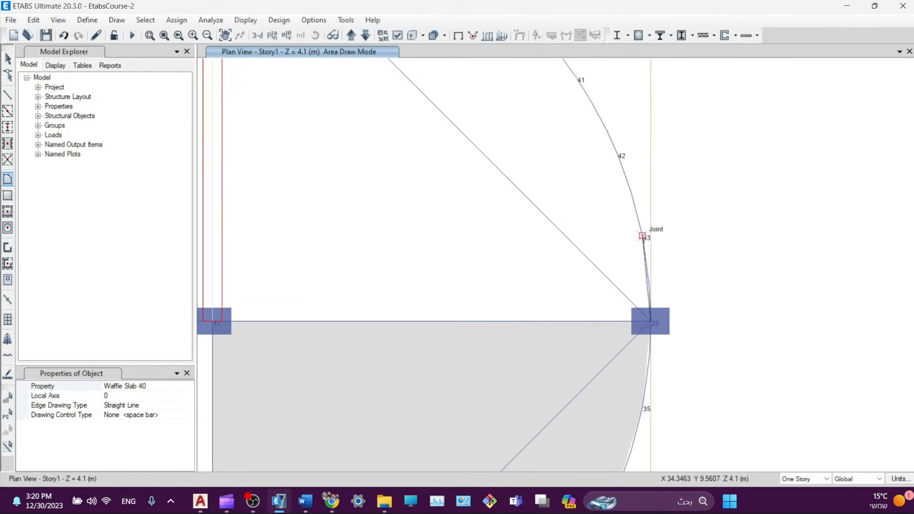
pyautogui.click(578, 80)
pyautogui.moveTo(557, 112); pyautogui.dragTo(620, 266, button='middle')
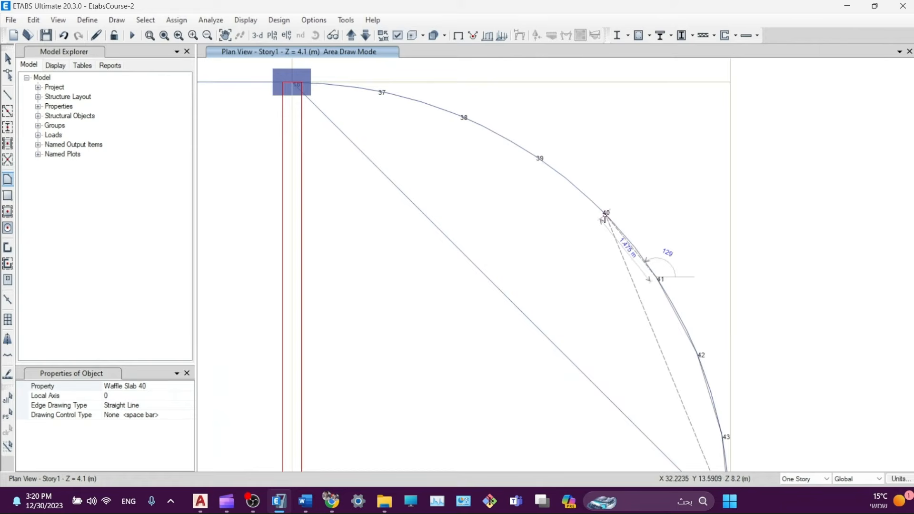
pyautogui.click(606, 213)
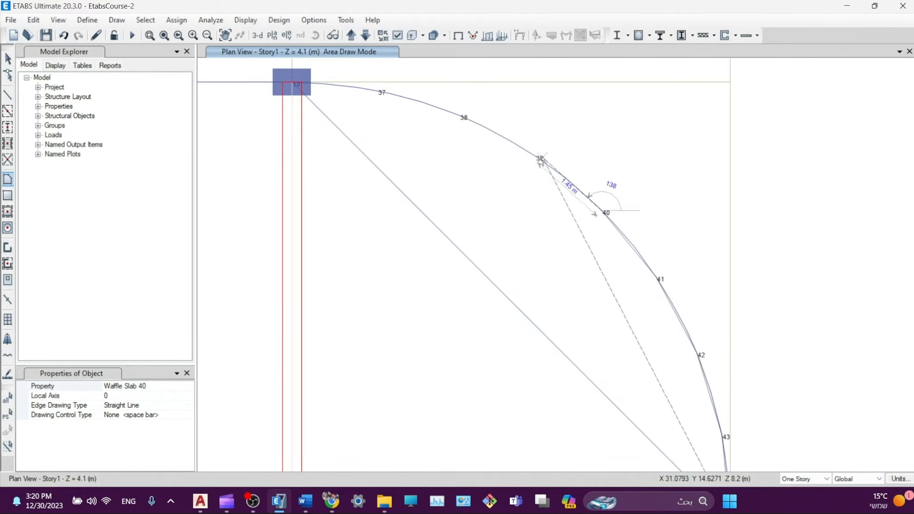
pyautogui.click(535, 159)
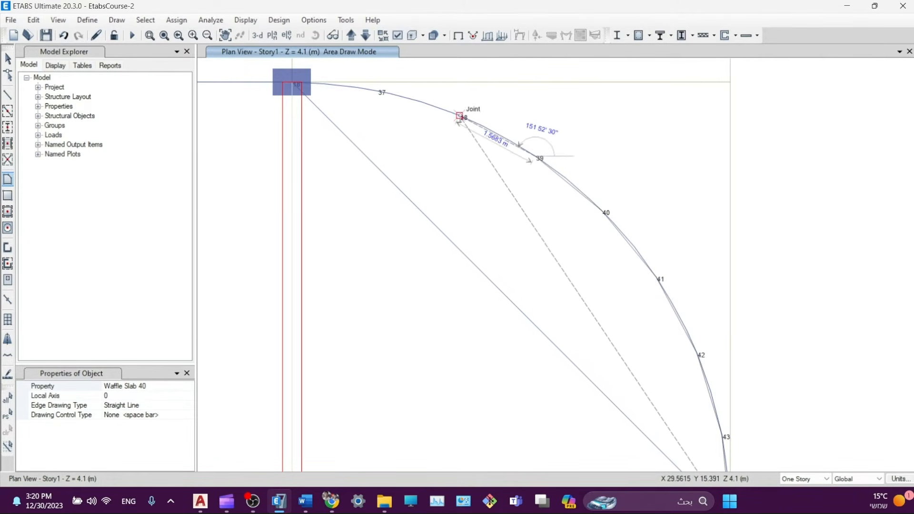
pyautogui.click(464, 118)
pyautogui.click(383, 94)
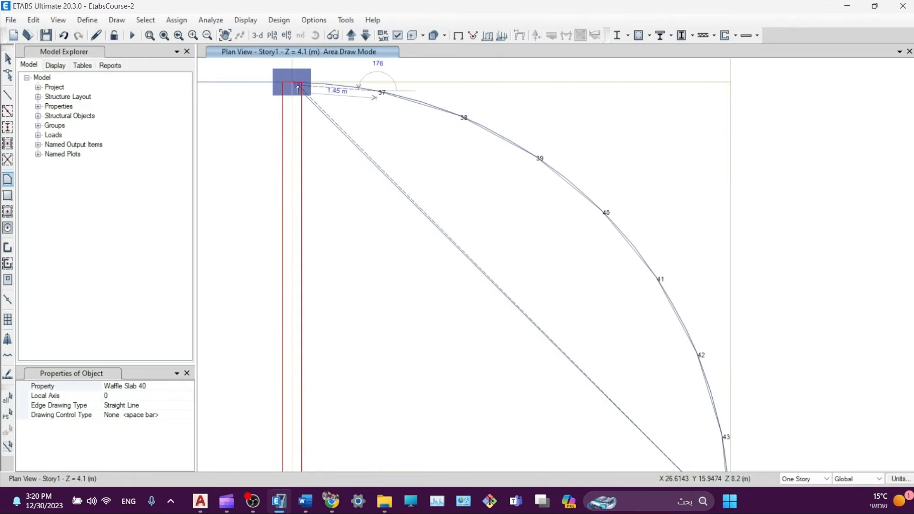
pyautogui.click(298, 85)
pyautogui.moveTo(361, 408); pyautogui.dragTo(414, 250, button='middle')
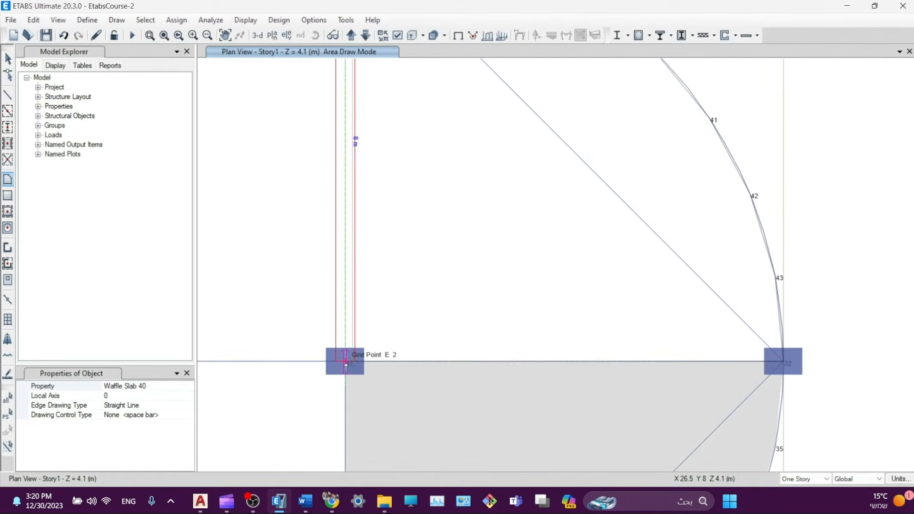
pyautogui.doubleClick(346, 361)
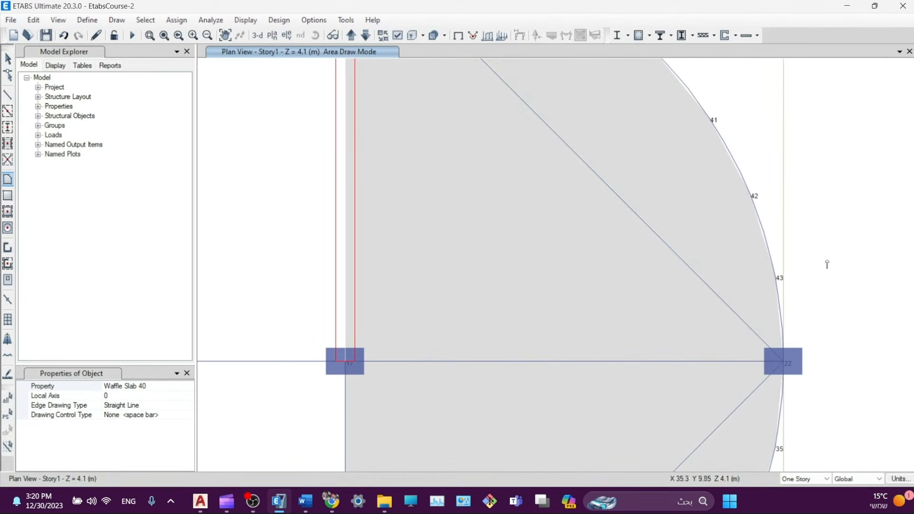
pyautogui.scroll(-3, 827, 263)
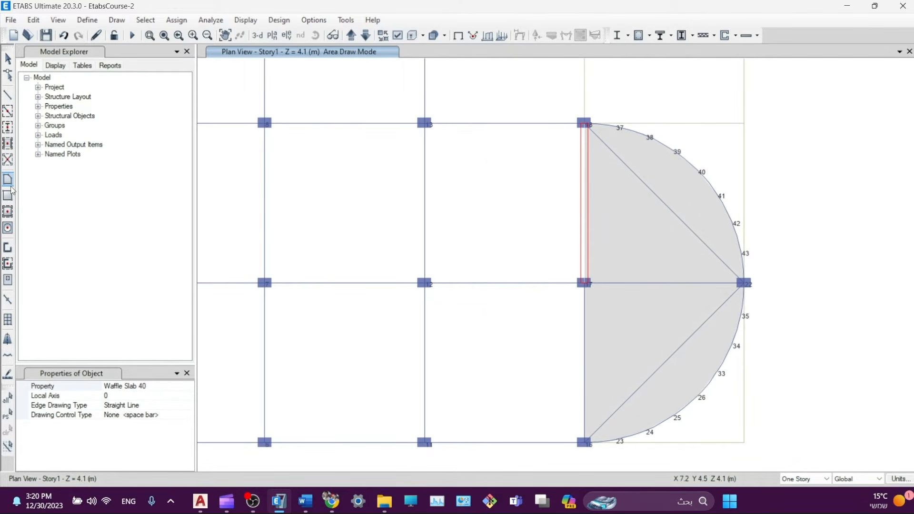
# - Quick-fill ten empty grid bays between grids A–C with Waffle Slab 40
pyautogui.click(8, 216)
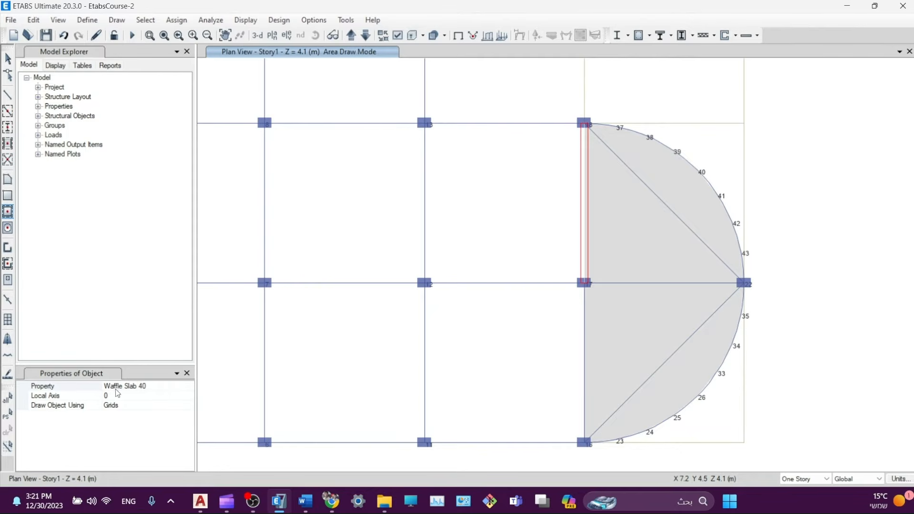
pyautogui.scroll(-3, 326, 311)
pyautogui.click(392, 319)
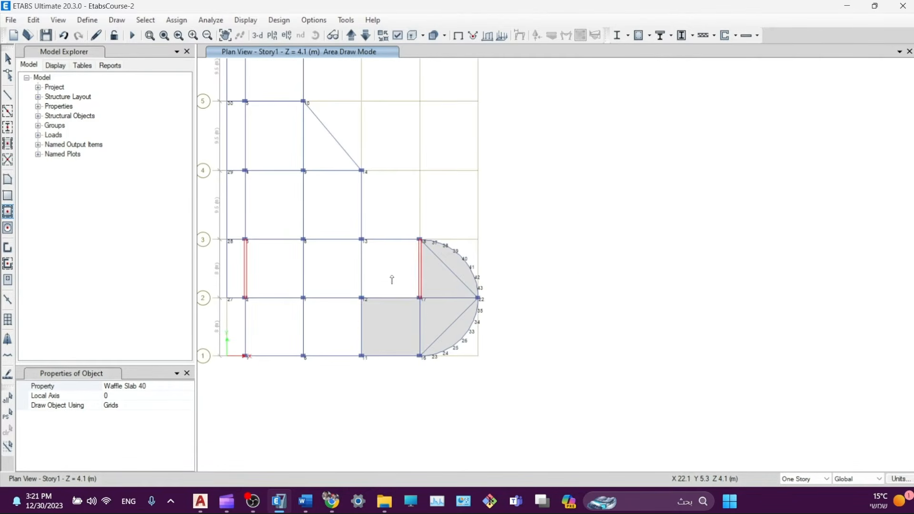
pyautogui.click(392, 280)
pyautogui.click(339, 278)
pyautogui.click(324, 318)
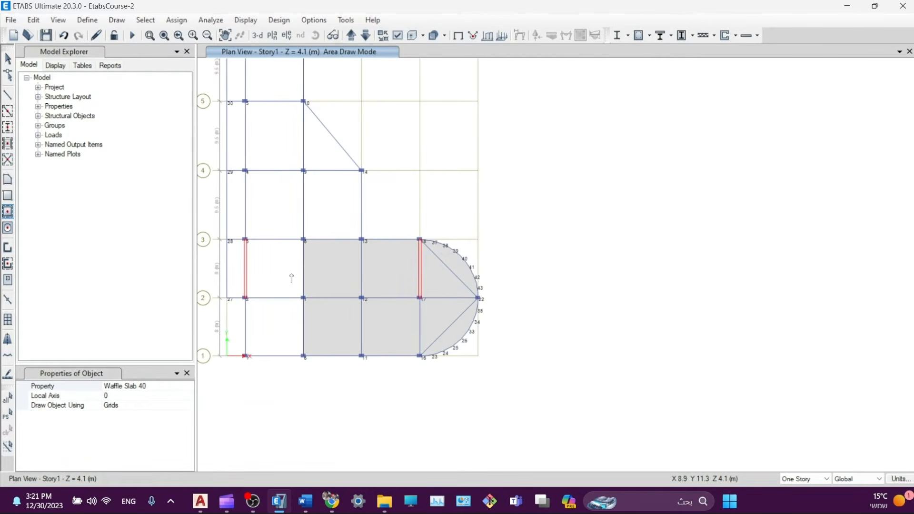
pyautogui.click(288, 276)
pyautogui.click(282, 322)
pyautogui.click(290, 208)
pyautogui.click(328, 209)
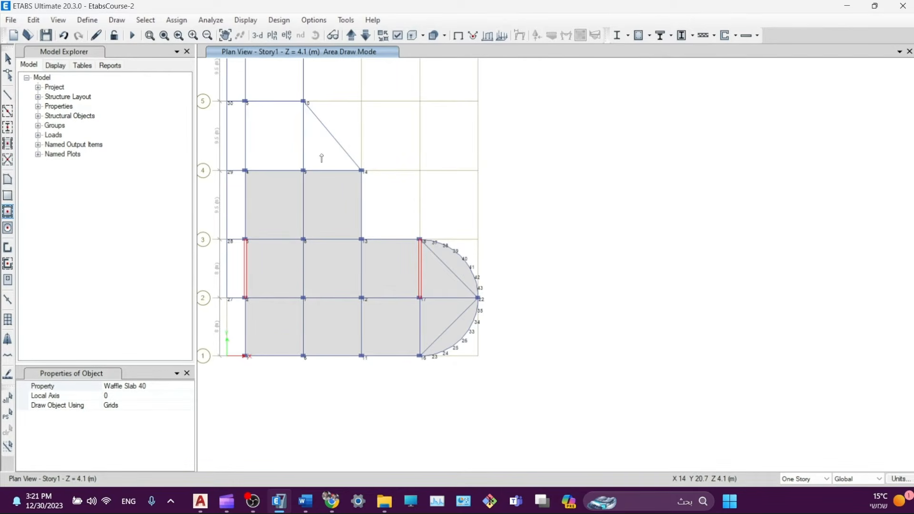
pyautogui.click(322, 157)
pyautogui.click(272, 143)
# - Fill the two bays between grids 5–6 and the A–B strip from grid 5 down to 2
pyautogui.moveTo(296, 144); pyautogui.dragTo(447, 304, button='middle')
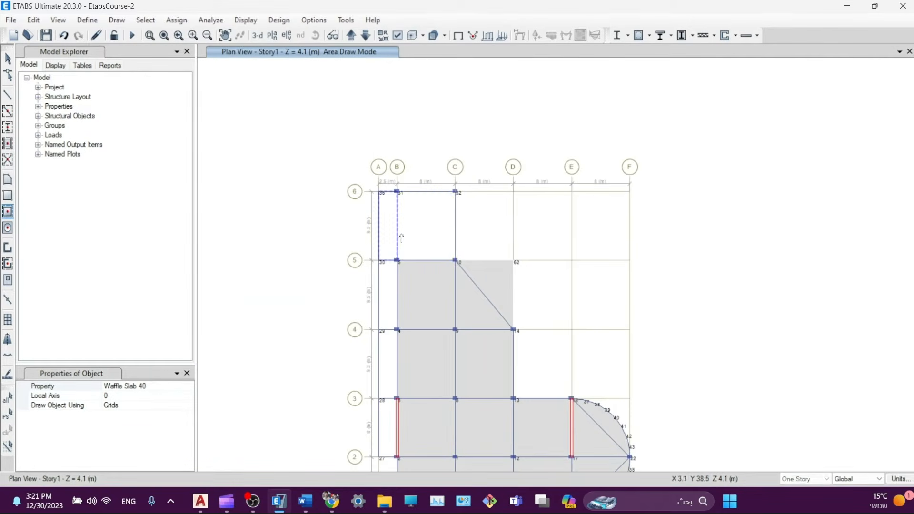
pyautogui.click(410, 236)
pyautogui.click(392, 233)
pyautogui.click(395, 296)
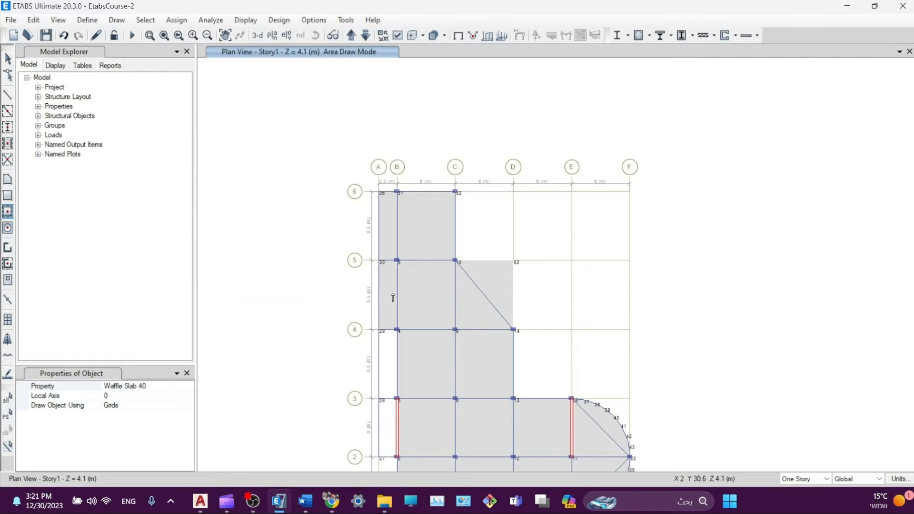
pyautogui.click(387, 364)
pyautogui.click(383, 428)
pyautogui.moveTo(416, 430); pyautogui.dragTo(387, 303, button='middle')
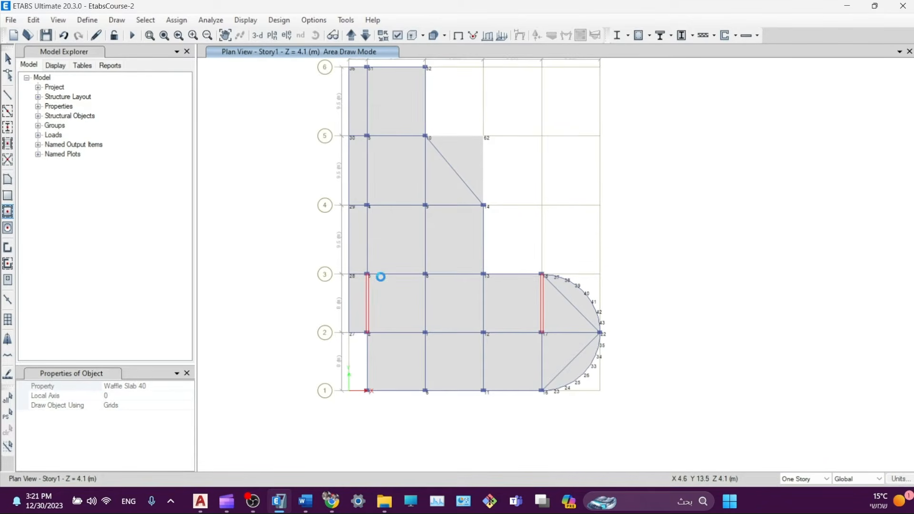
pyautogui.press('Escape')
pyautogui.scroll(5, 462, 157)
# - Cookie-cut the C–D 4–5 slab along the diagonal beam and delete the outer triangle
pyautogui.click(460, 152)
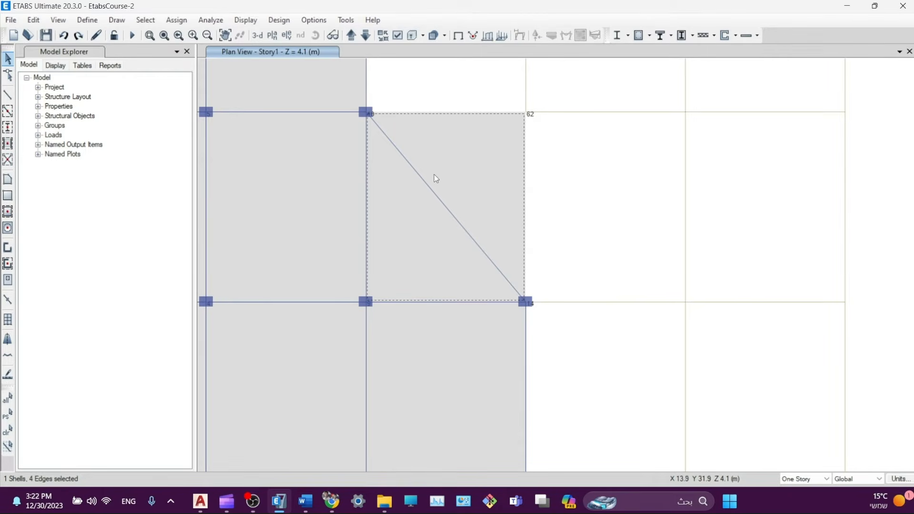
pyautogui.moveTo(434, 175); pyautogui.dragTo(411, 209)
pyautogui.click(39, 21)
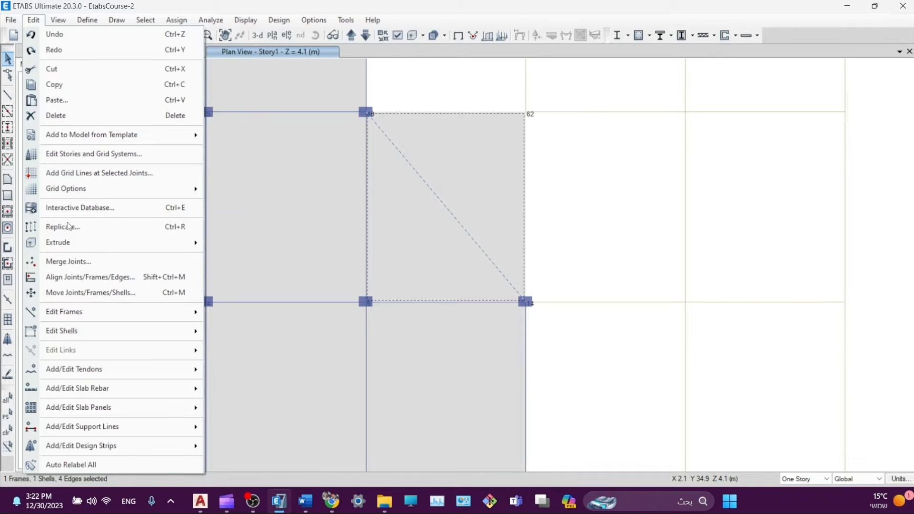
pyautogui.moveTo(71, 333)
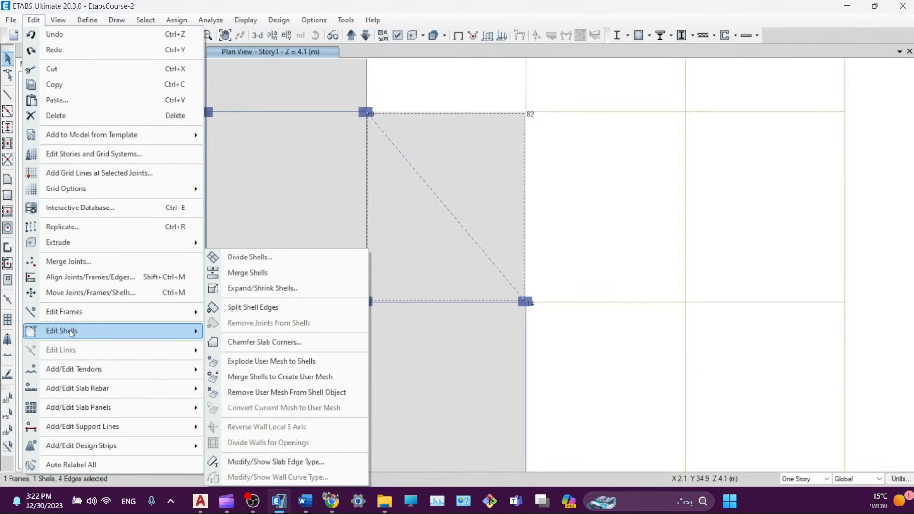
pyautogui.click(279, 262)
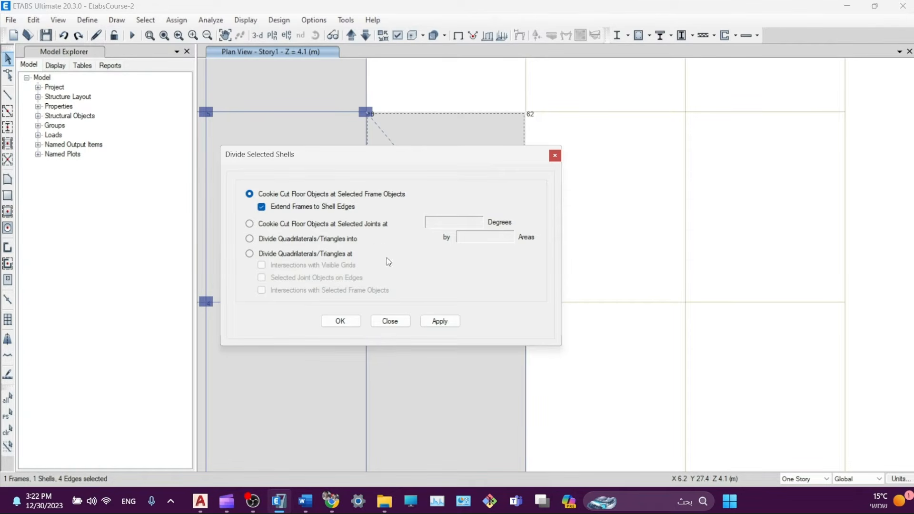
pyautogui.click(434, 322)
pyautogui.click(390, 321)
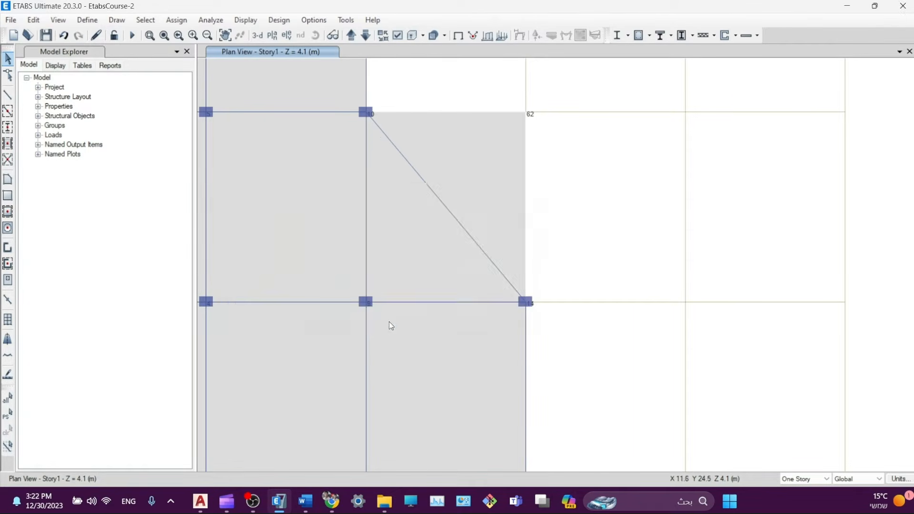
pyautogui.click(478, 151)
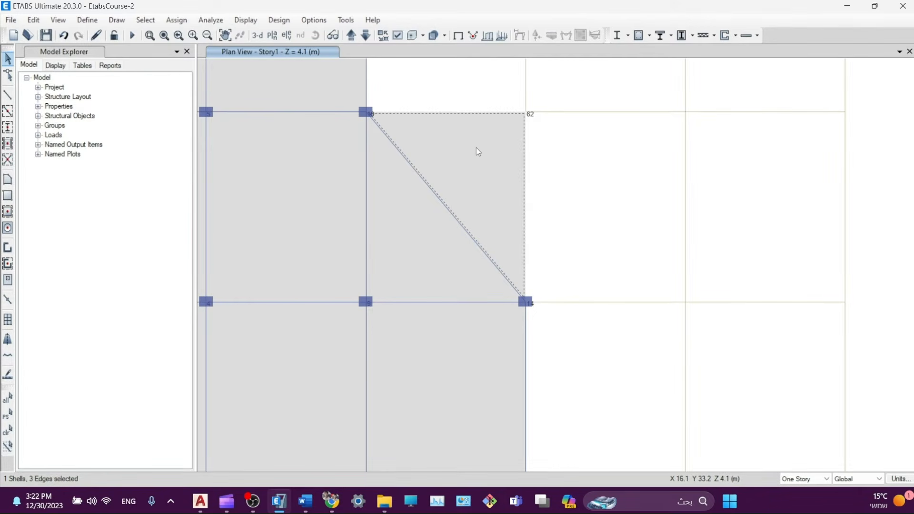
pyautogui.press('Delete')
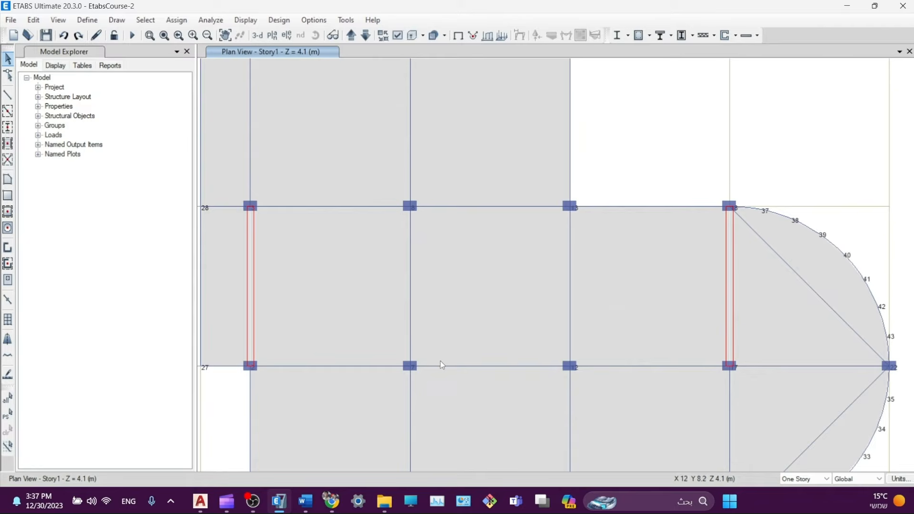
pyautogui.scroll(5, 415, 364)
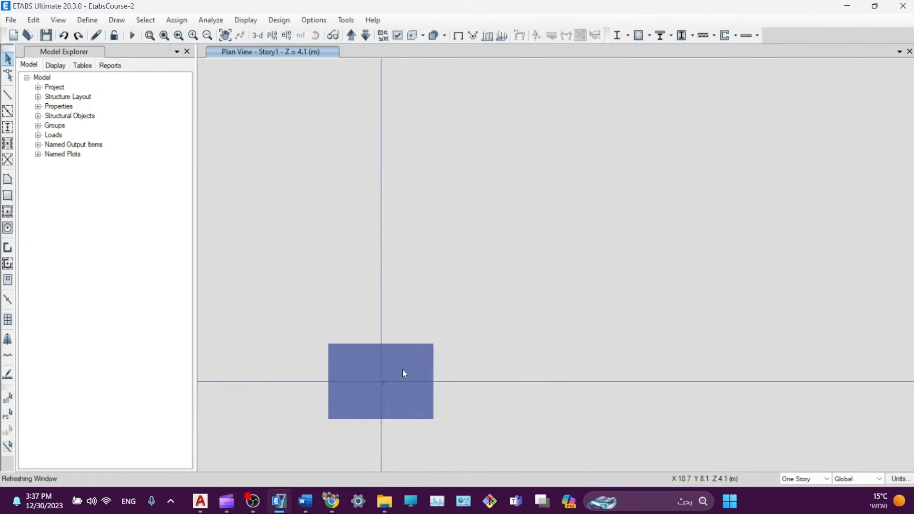
pyautogui.click(200, 502)
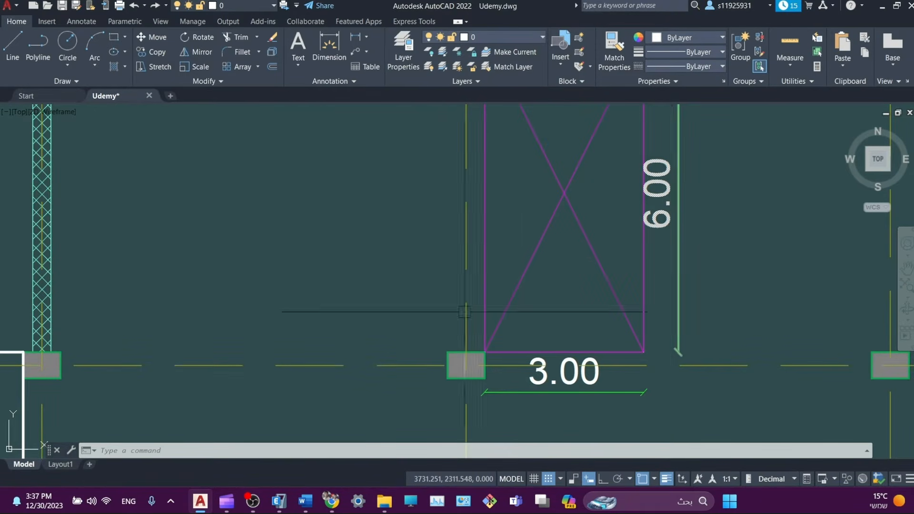
pyautogui.click(197, 503)
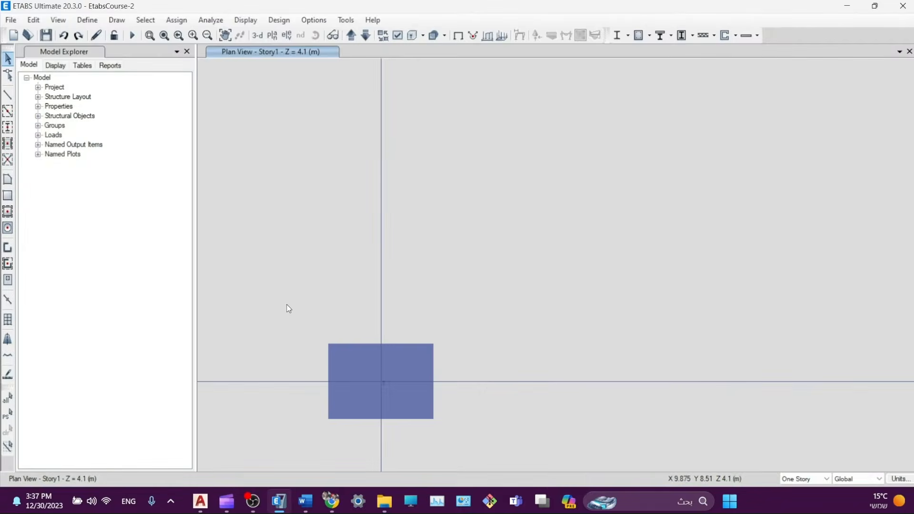
# - Place a reference point at the column's top-right corner using plan offsets X 350, Y 250
pyautogui.click(118, 21)
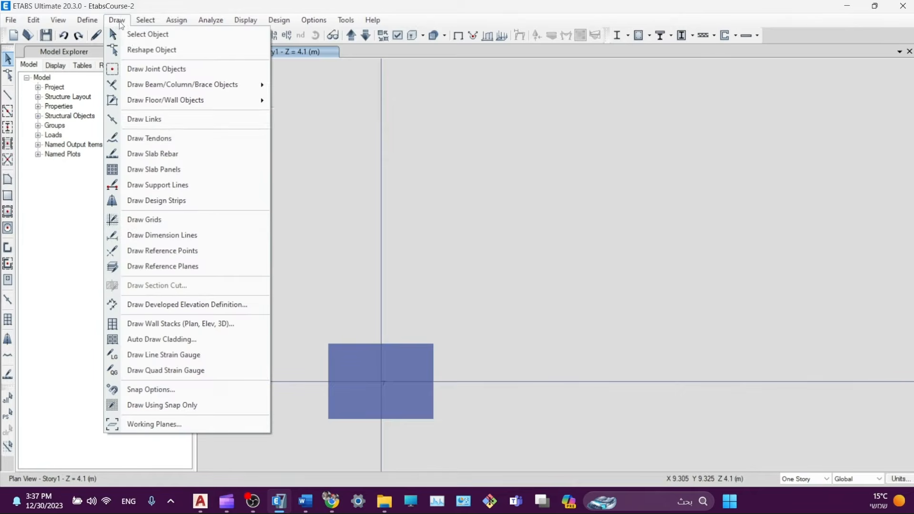
pyautogui.click(143, 257)
pyautogui.click(112, 395)
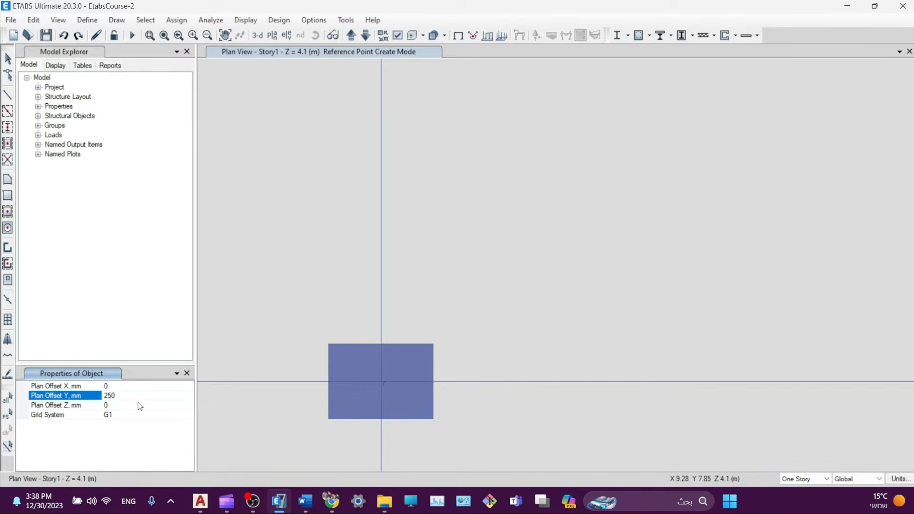
pyautogui.click(122, 387)
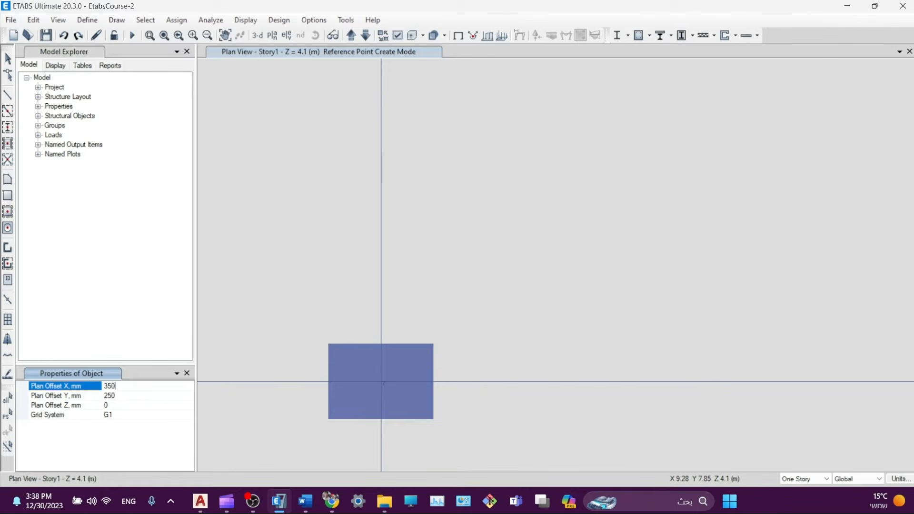
pyautogui.click(116, 397)
pyautogui.click(381, 382)
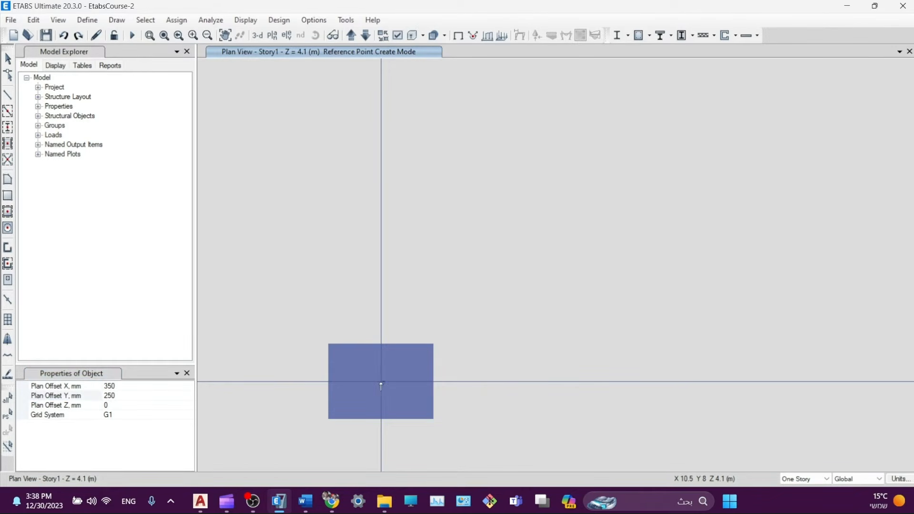
# - Place a reference point offset 3000 mm in X and 0 in Y from the corner
pyautogui.click(122, 387)
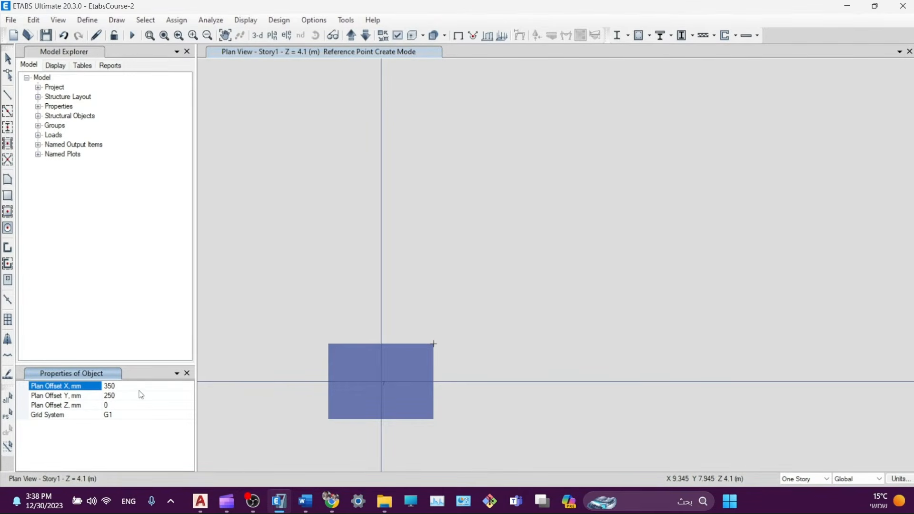
pyautogui.write('3000')
pyautogui.click(112, 396)
pyautogui.press('BackSpace')
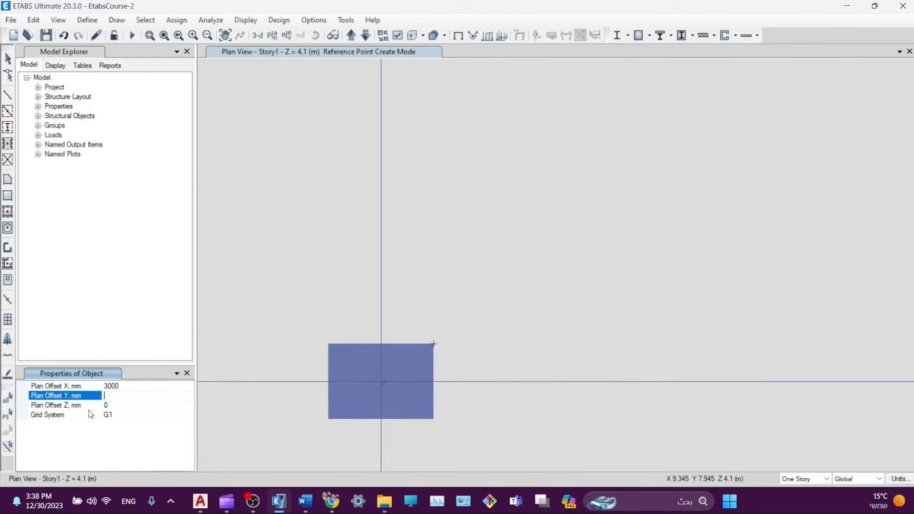
pyautogui.write('0')
pyautogui.click(122, 404)
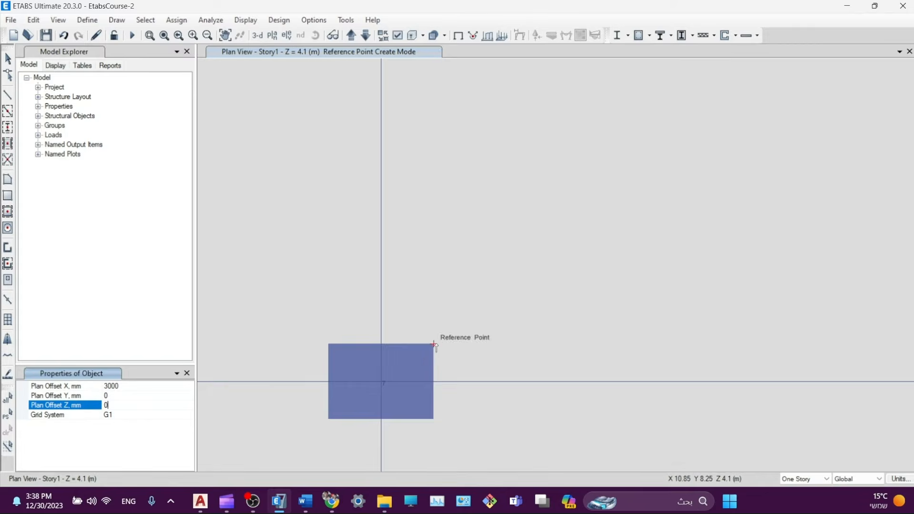
pyautogui.click(433, 344)
pyautogui.moveTo(859, 343); pyautogui.dragTo(773, 341, button='middle')
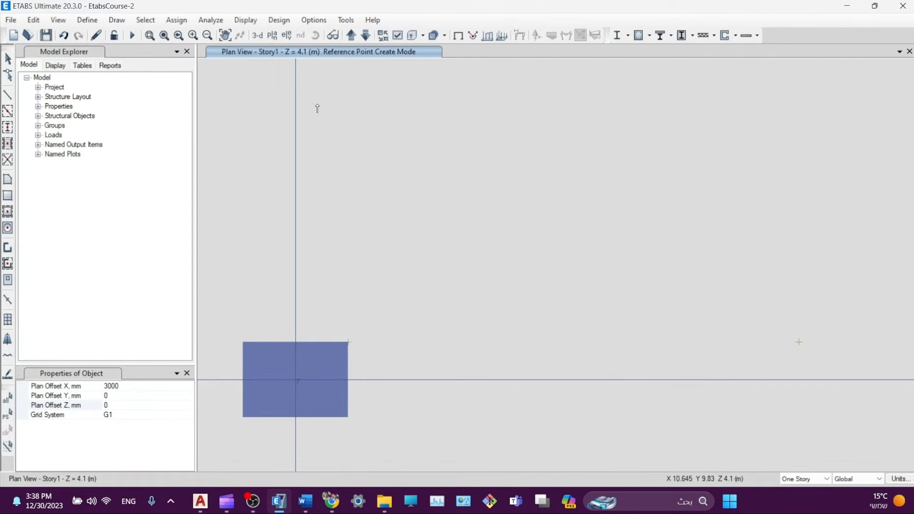
# - Place a reference point with a 6000 mm Y offset above the column corner
pyautogui.click(125, 397)
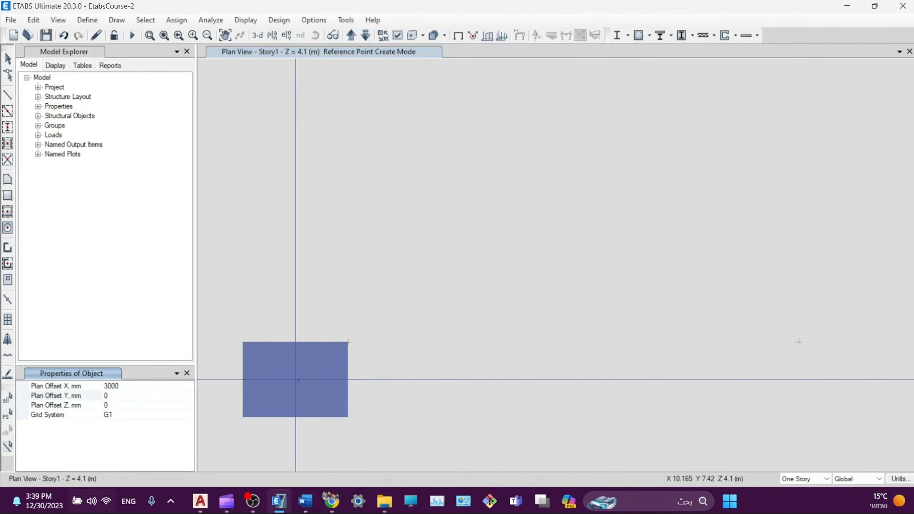
pyautogui.click(114, 399)
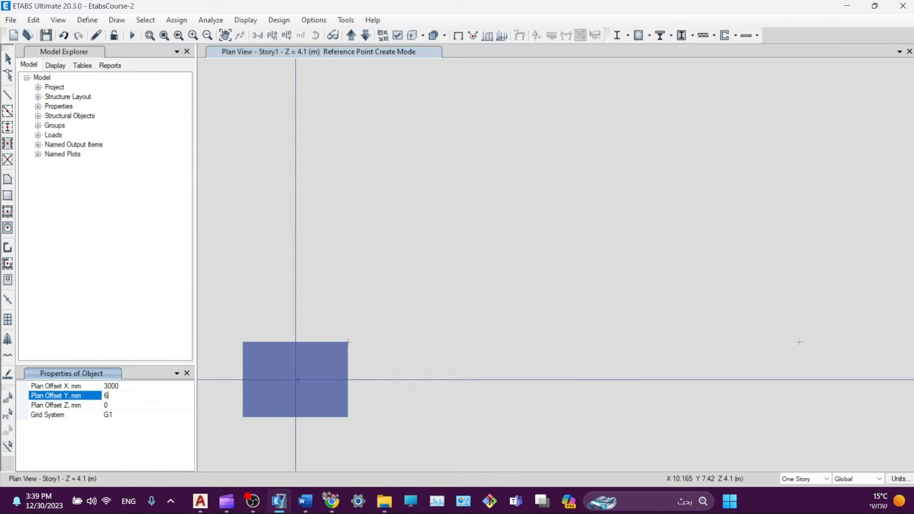
pyautogui.click(135, 384)
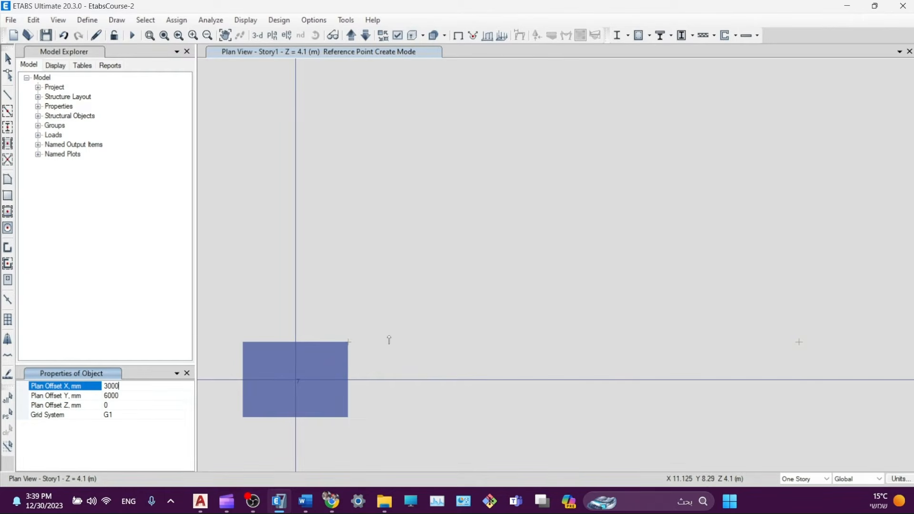
pyautogui.click(348, 343)
pyautogui.scroll(-4, 465, 302)
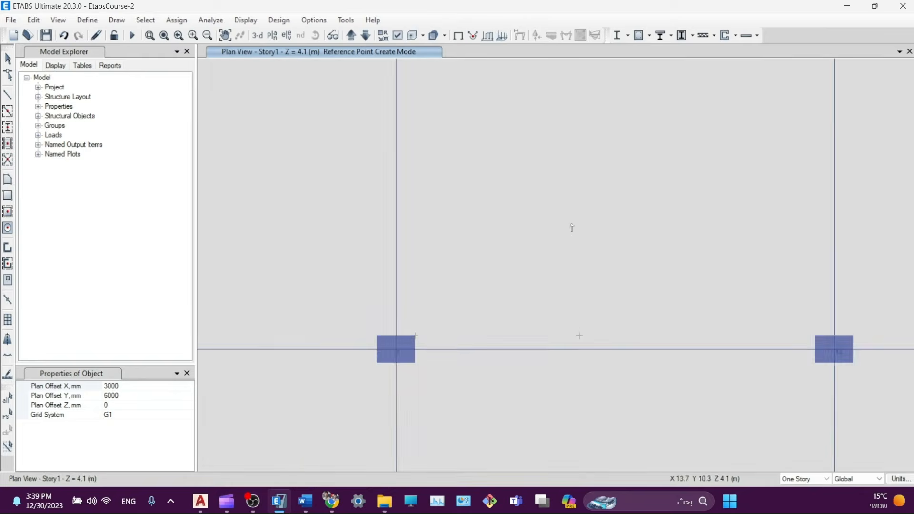
pyautogui.moveTo(572, 228); pyautogui.dragTo(523, 345, button='middle')
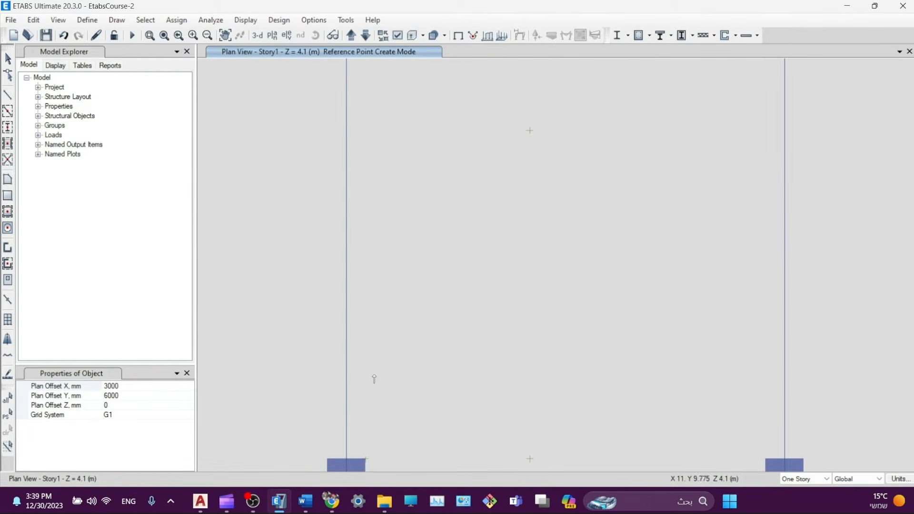
# - Place a reference point at X offset -3000 mm, Y 0, from the upper point
pyautogui.click(111, 396)
pyautogui.write('0')
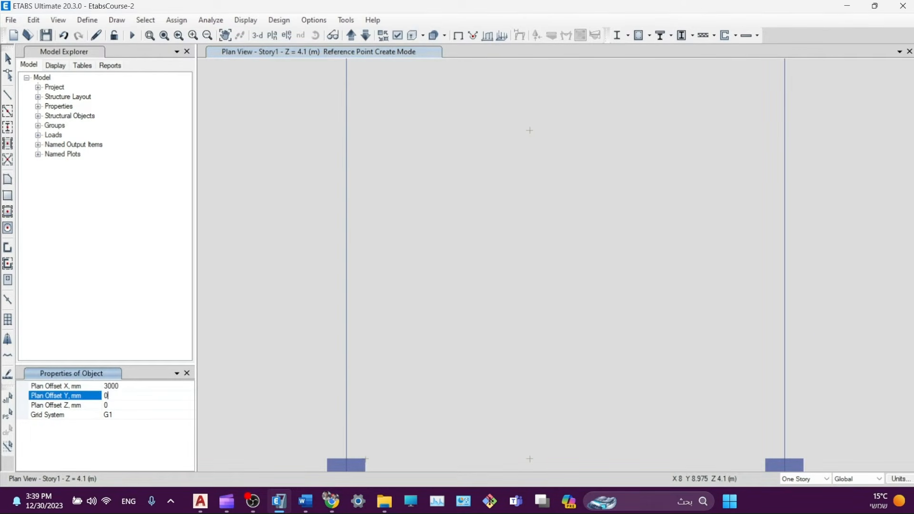
pyautogui.click(125, 388)
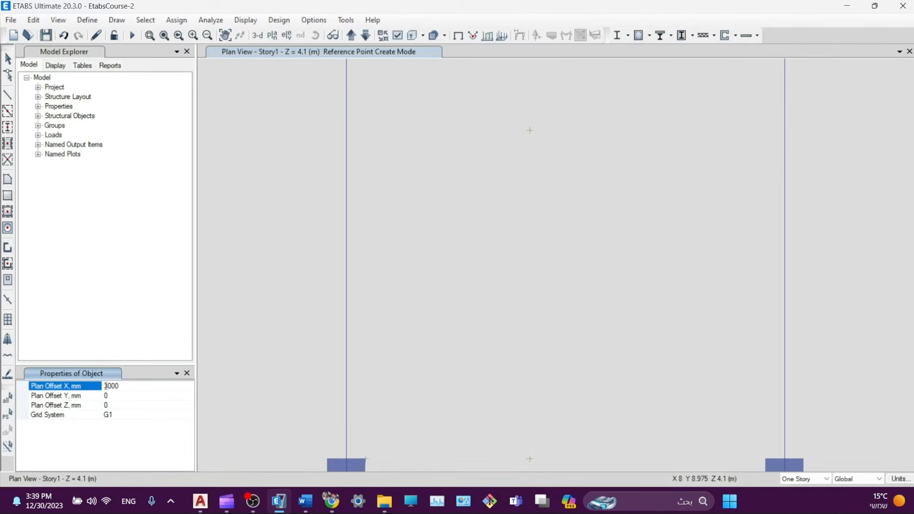
pyautogui.press('BackSpace')
pyautogui.write('-')
pyautogui.click(114, 408)
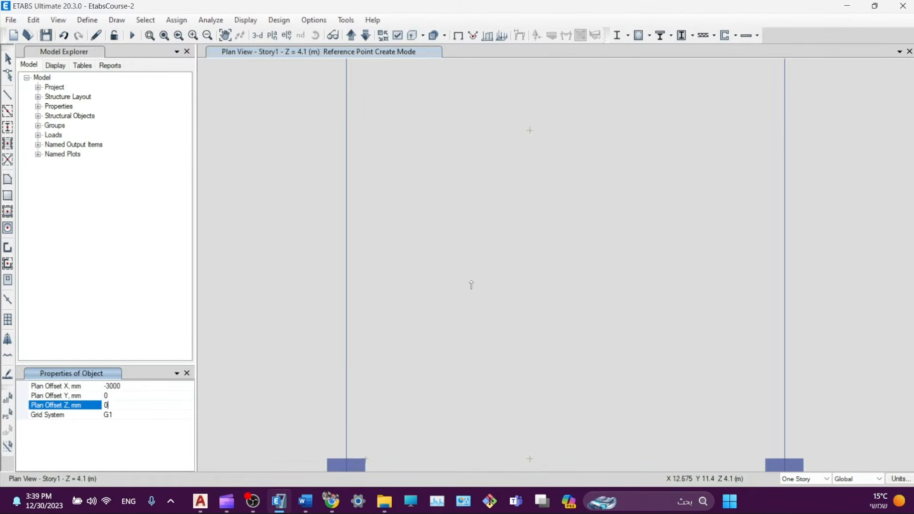
pyautogui.click(530, 130)
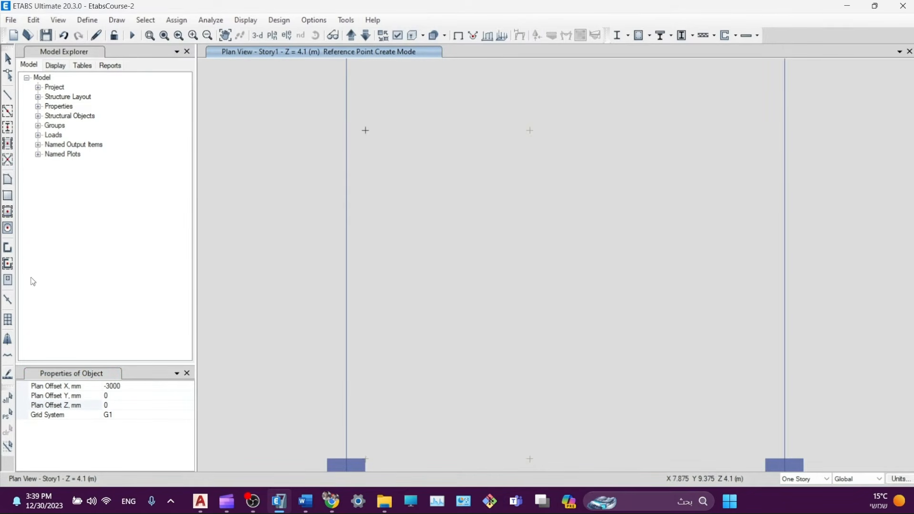
# - Draw the rectangular Opening area through corner joints 44, 67, 68 and 69
pyautogui.click(8, 212)
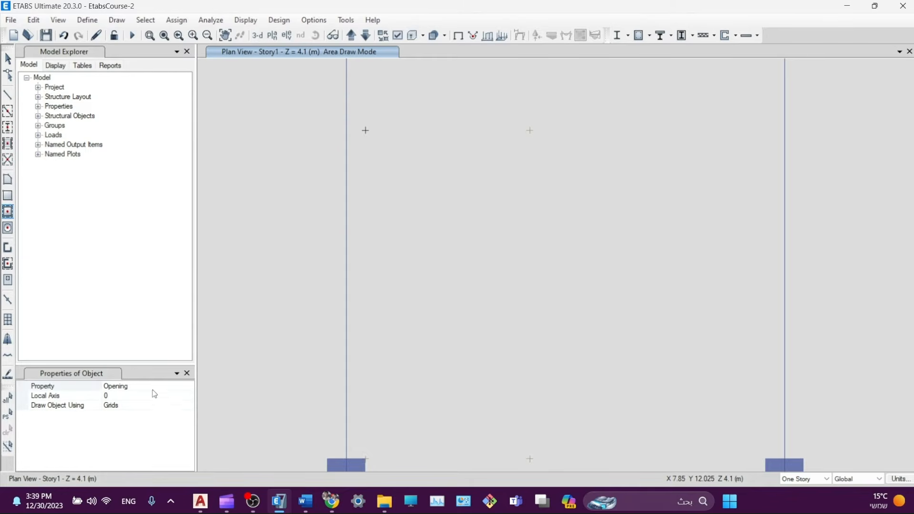
pyautogui.click(7, 195)
pyautogui.click(8, 183)
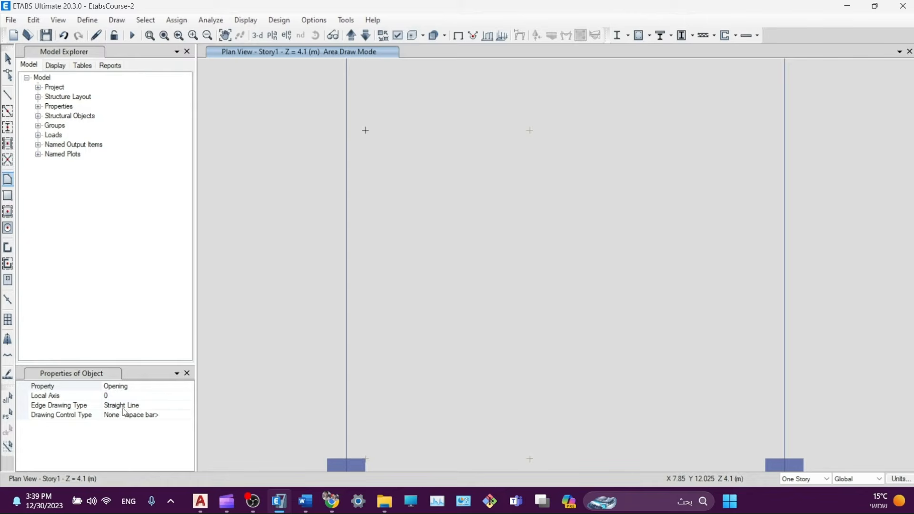
pyautogui.moveTo(404, 441); pyautogui.dragTo(392, 372, button='middle')
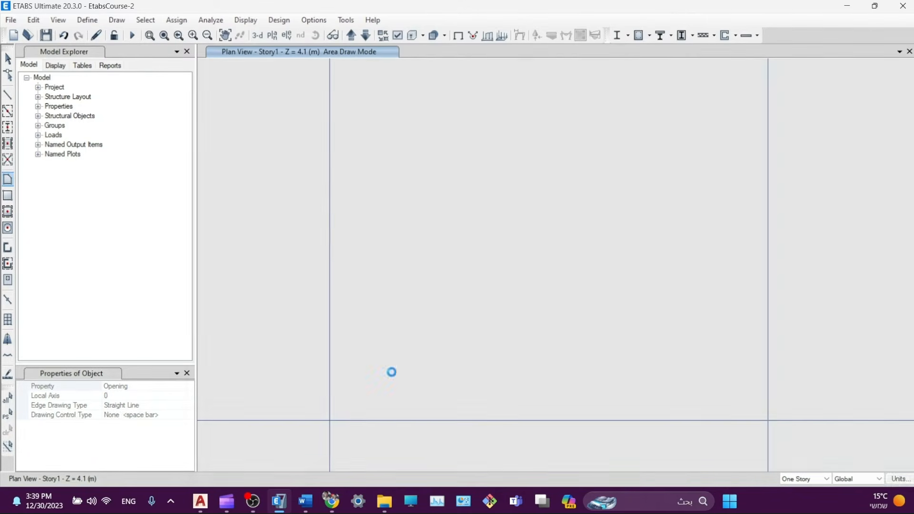
pyautogui.click(349, 408)
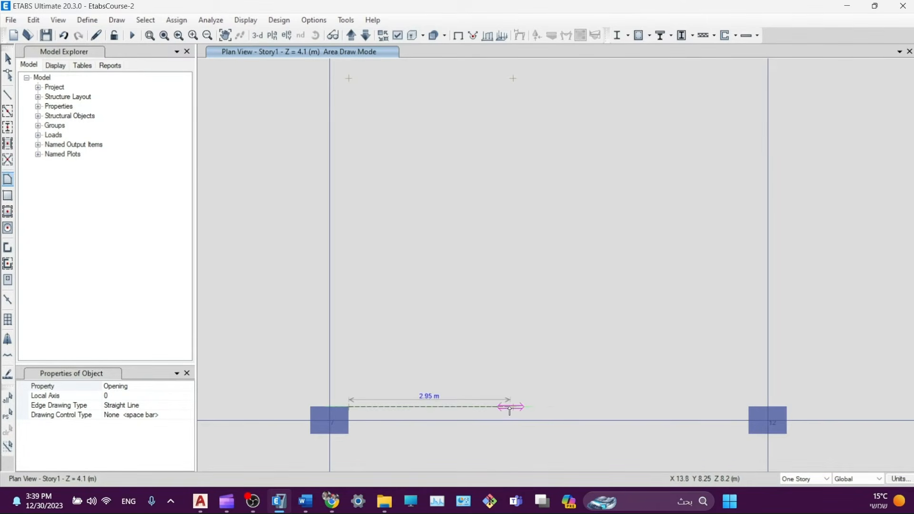
pyautogui.click(513, 408)
pyautogui.click(513, 78)
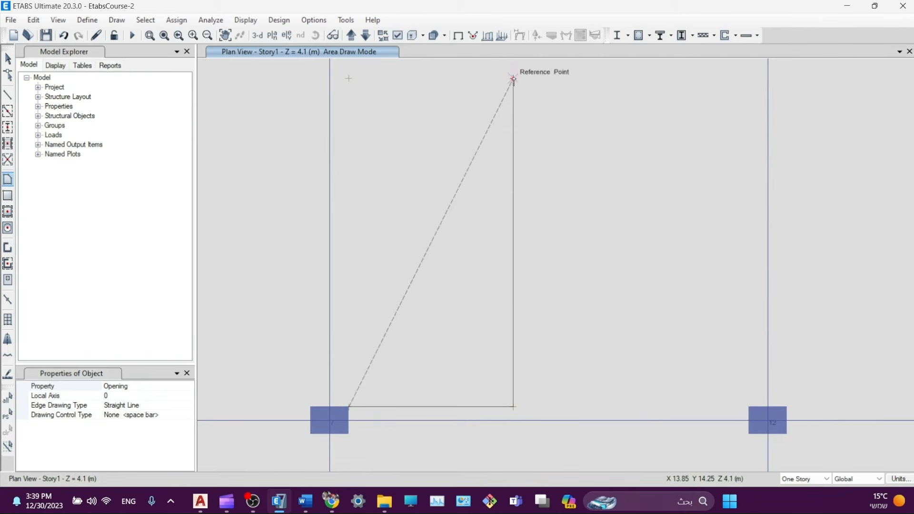
pyautogui.click(349, 78)
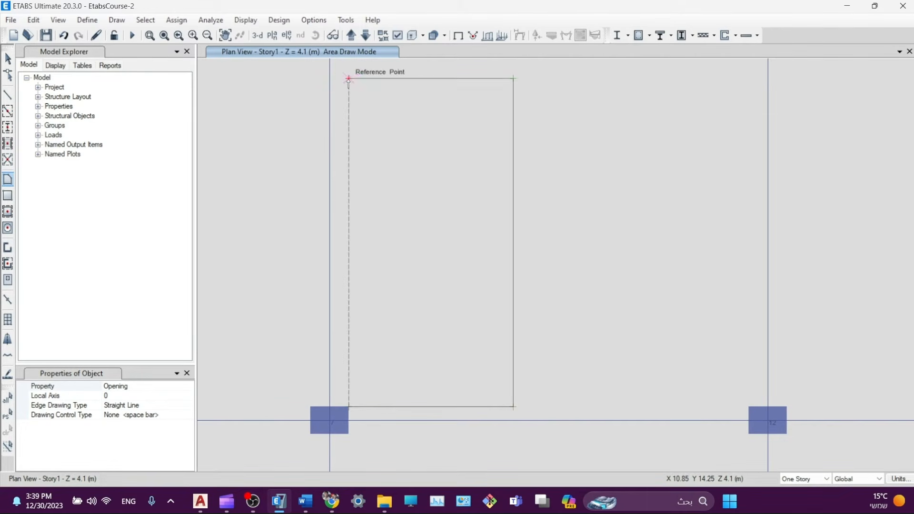
pyautogui.press('Return')
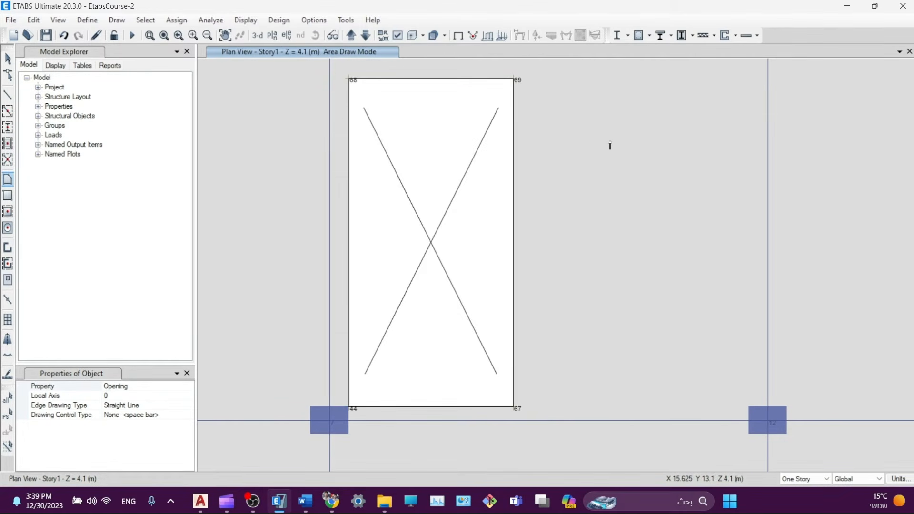
# - Turn off Joint Labels in the Object Assignments display options and zoom out to the full plan
pyautogui.click(398, 36)
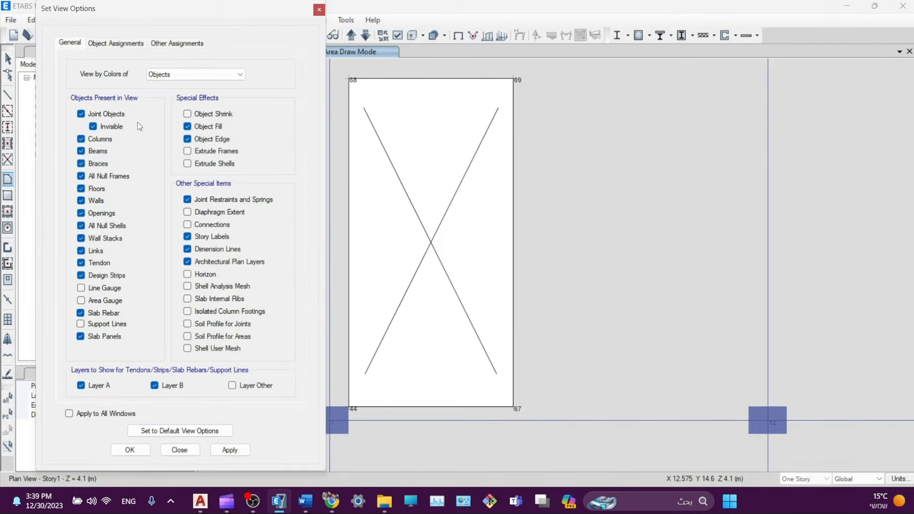
pyautogui.click(115, 43)
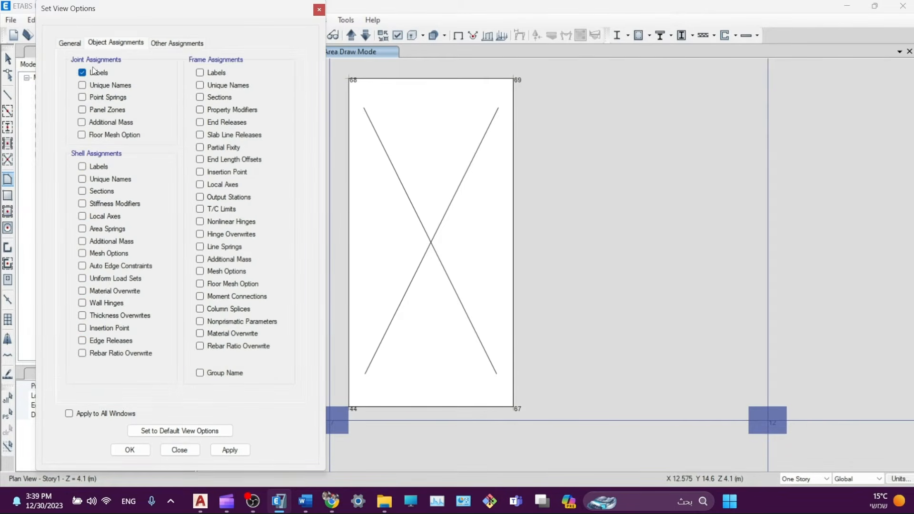
pyautogui.click(94, 71)
pyautogui.click(221, 452)
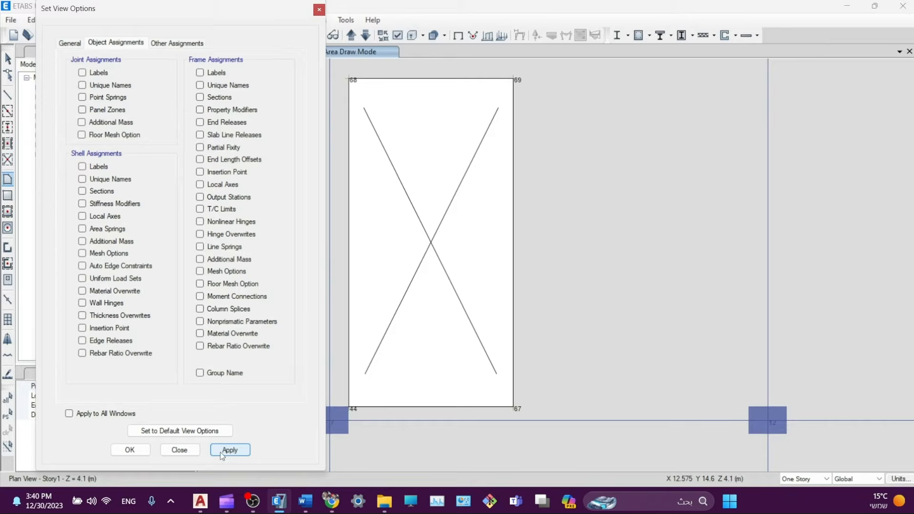
pyautogui.click(129, 450)
pyautogui.scroll(-5, 637, 251)
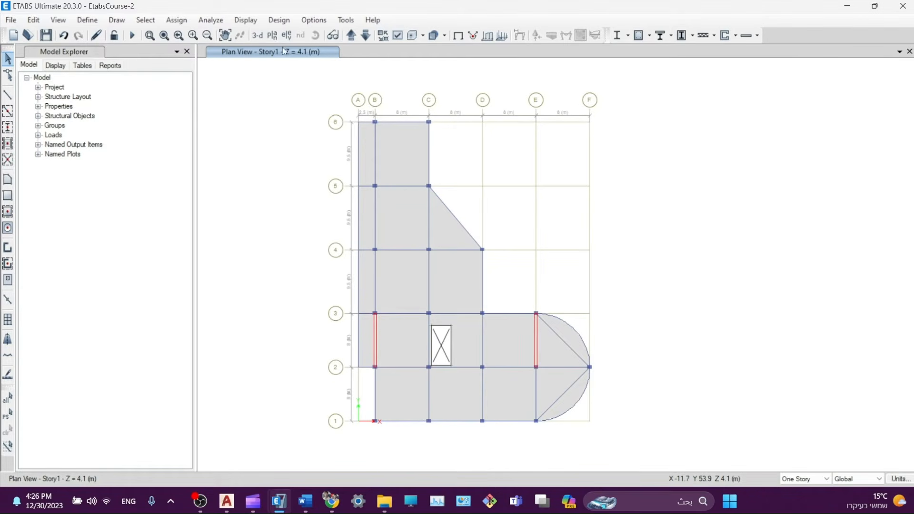
# - Switch the plan to Base and window-select all 20 joints
pyautogui.click(364, 36)
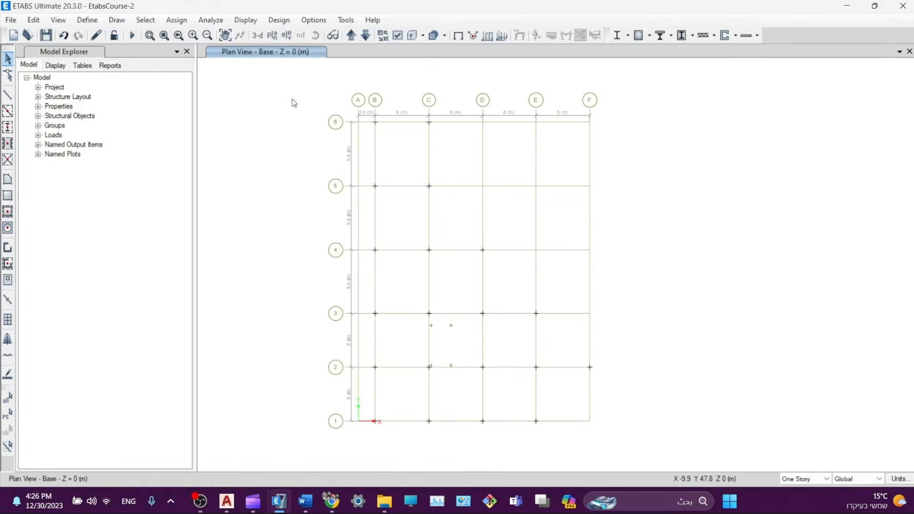
pyautogui.moveTo(293, 98); pyautogui.dragTo(720, 473)
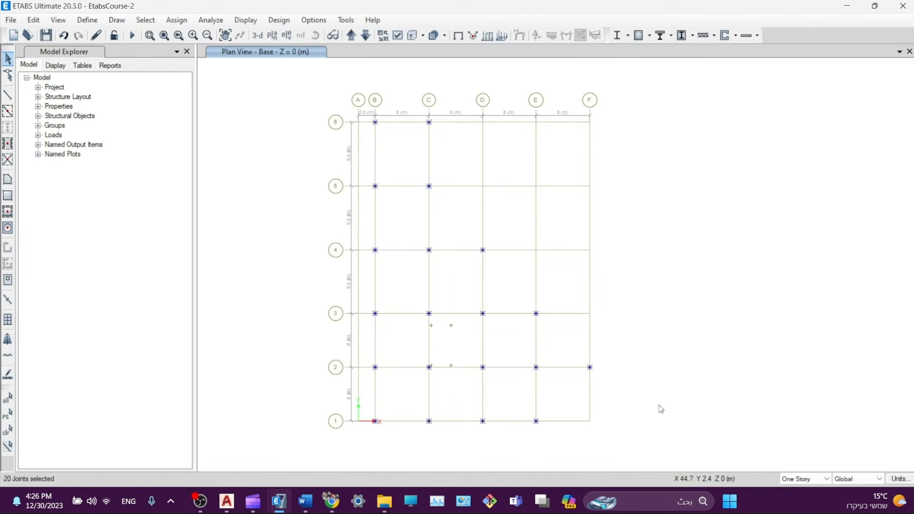
pyautogui.moveTo(290, 93); pyautogui.dragTo(687, 452)
pyautogui.click(143, 22)
pyautogui.click(141, 22)
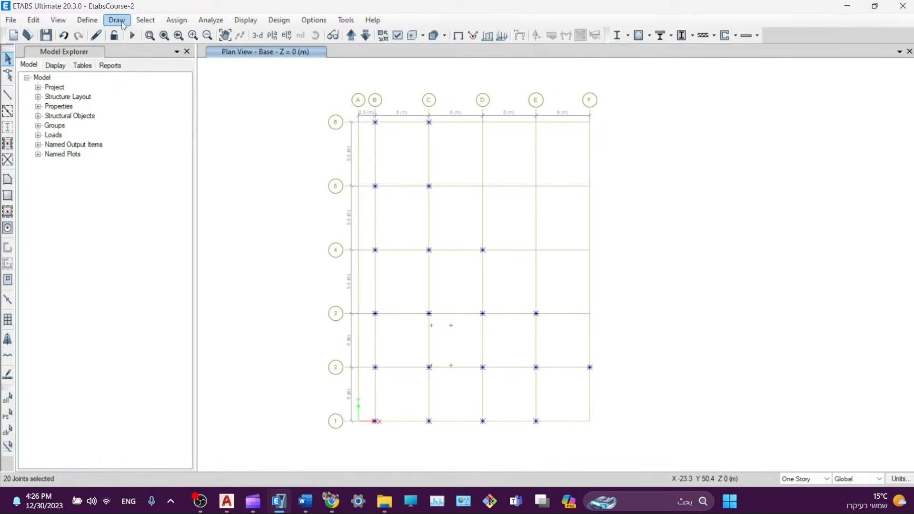
# - Assign pinned restraints fixing X, Y and Z translation to the selected joints
pyautogui.click(182, 21)
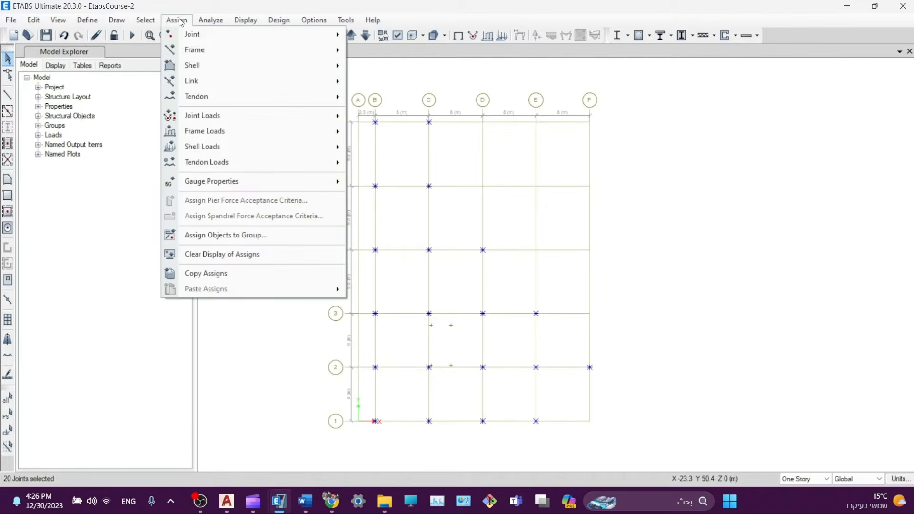
pyautogui.moveTo(188, 37)
pyautogui.click(383, 35)
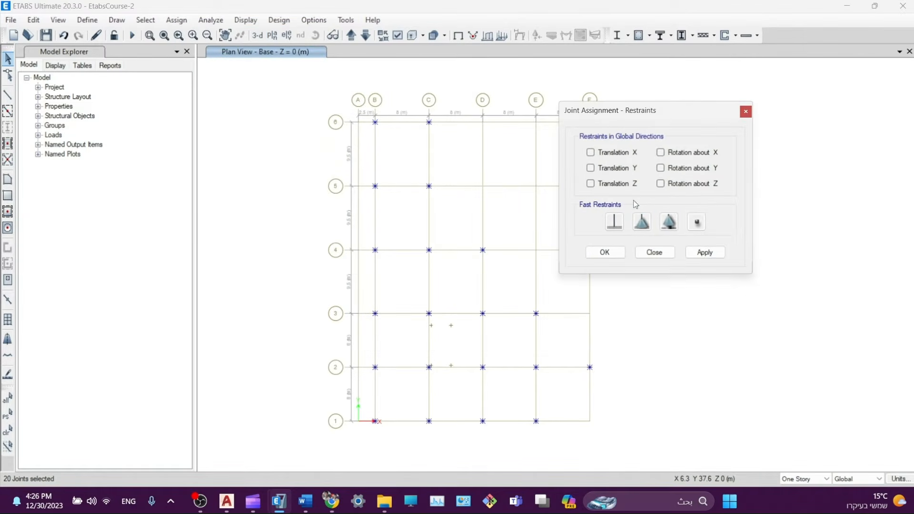
pyautogui.click(643, 231)
pyautogui.click(712, 253)
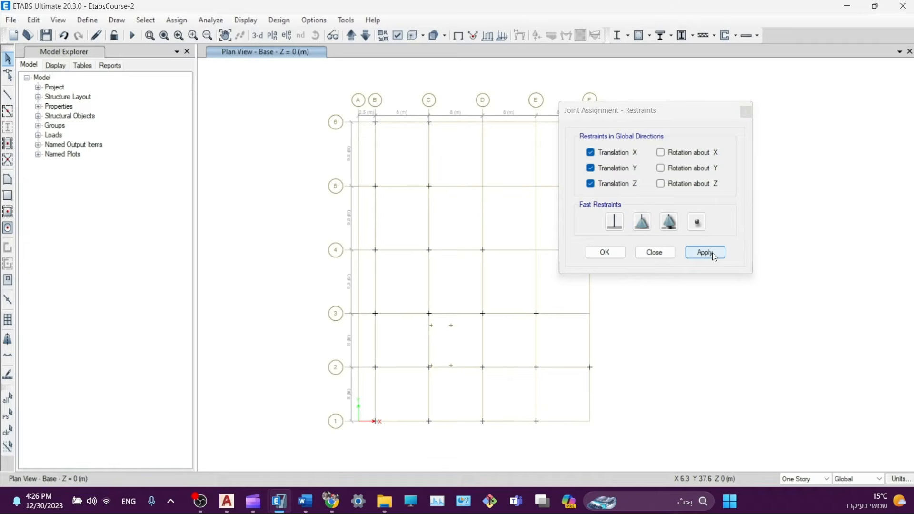
pyautogui.click(605, 253)
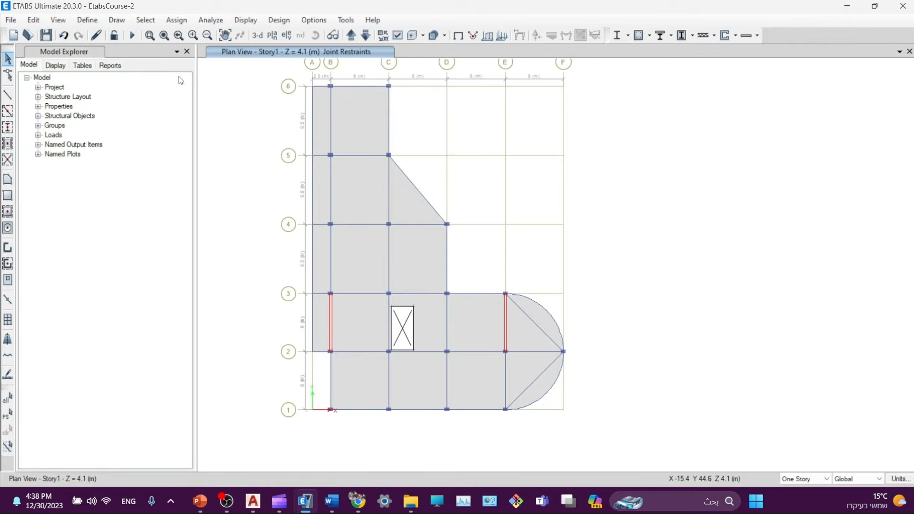
# - Select all 17 Story1 floor slabs by object type Floors
pyautogui.click(145, 20)
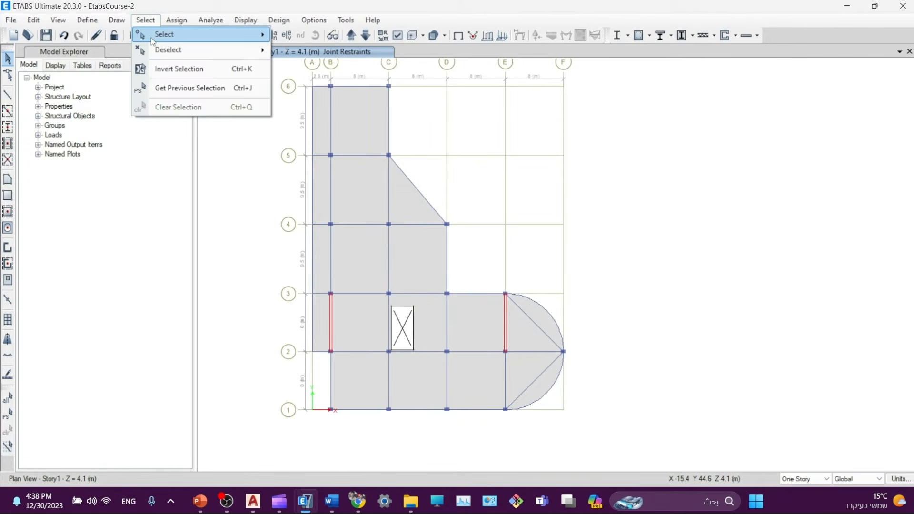
pyautogui.moveTo(152, 41)
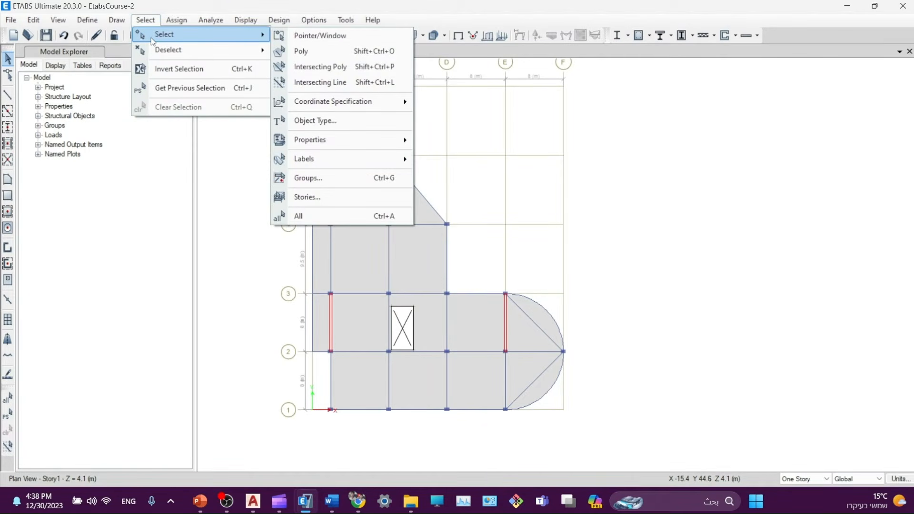
pyautogui.click(322, 120)
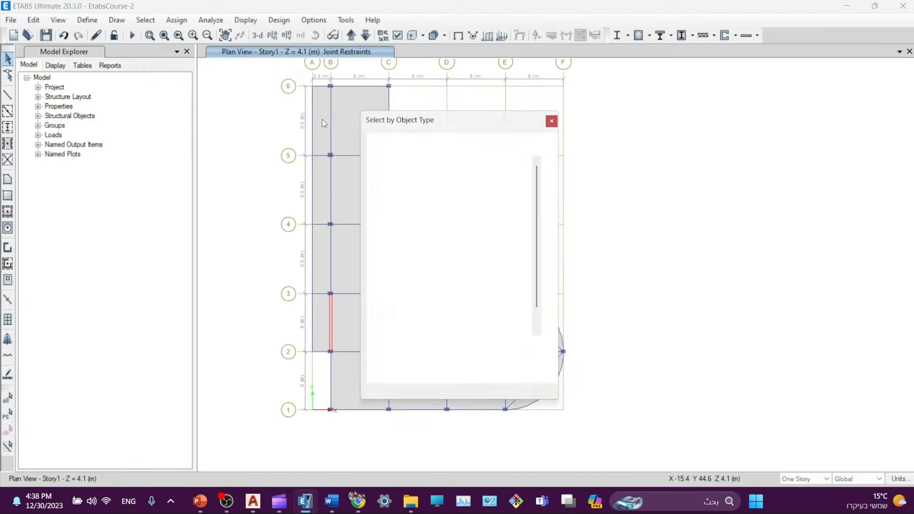
pyautogui.click(399, 207)
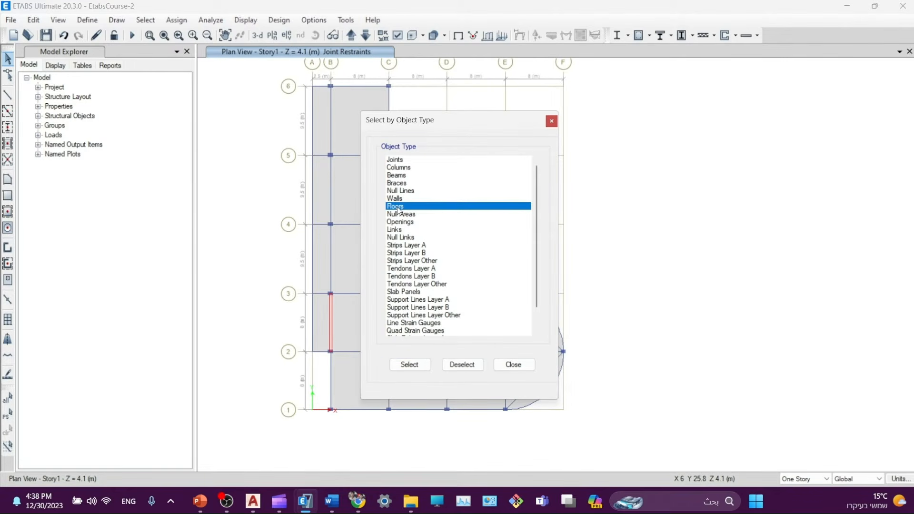
pyautogui.click(410, 364)
pyautogui.click(514, 365)
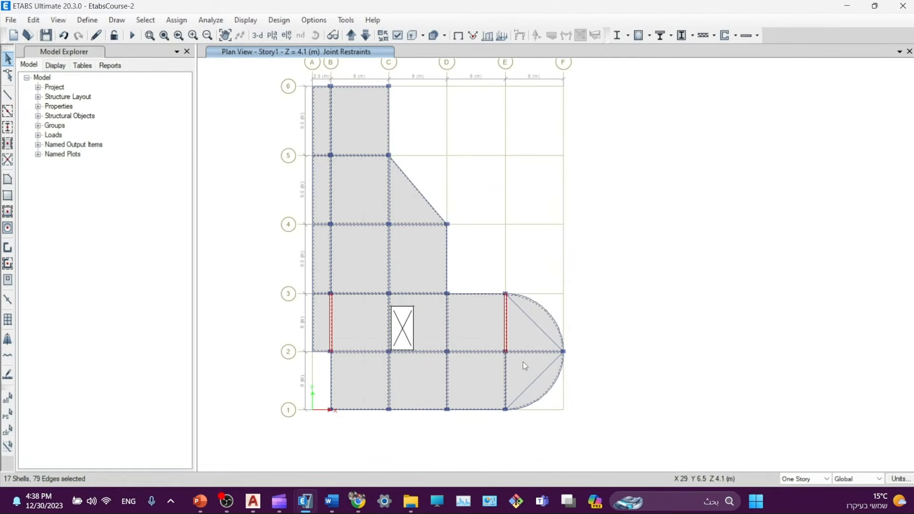
# - Review the load pattern definitions and close them without changes
pyautogui.click(187, 19)
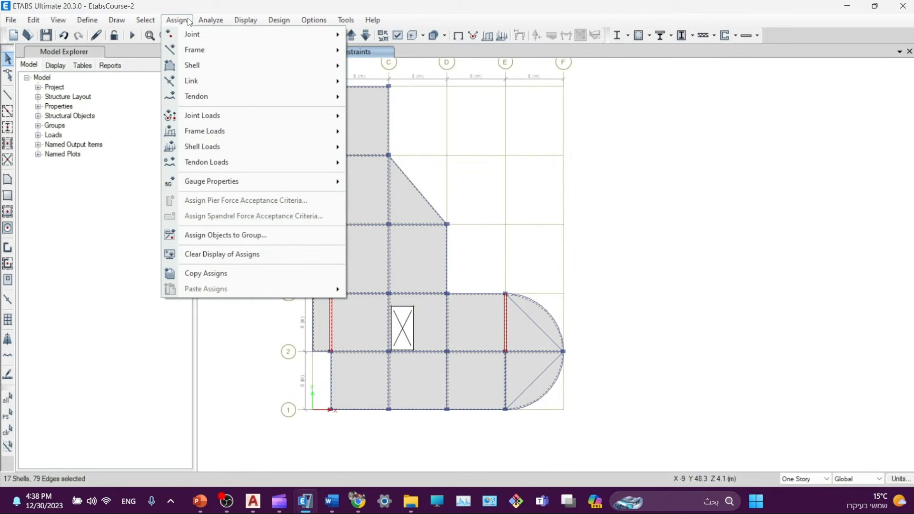
pyautogui.click(179, 19)
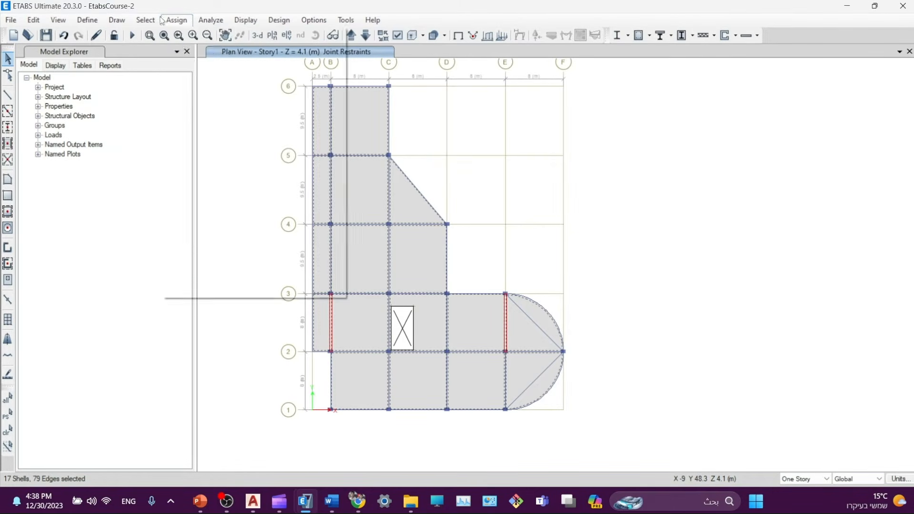
pyautogui.click(92, 18)
pyautogui.click(91, 18)
pyautogui.click(91, 18)
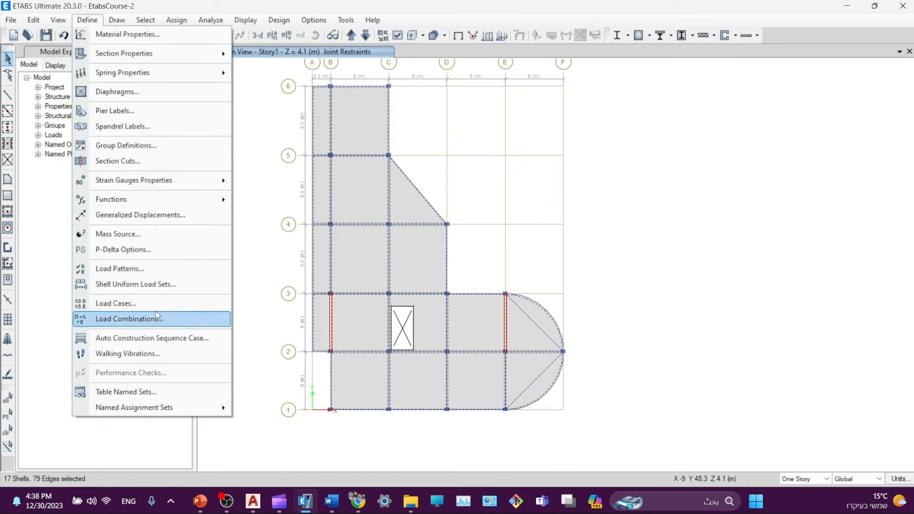
pyautogui.click(133, 270)
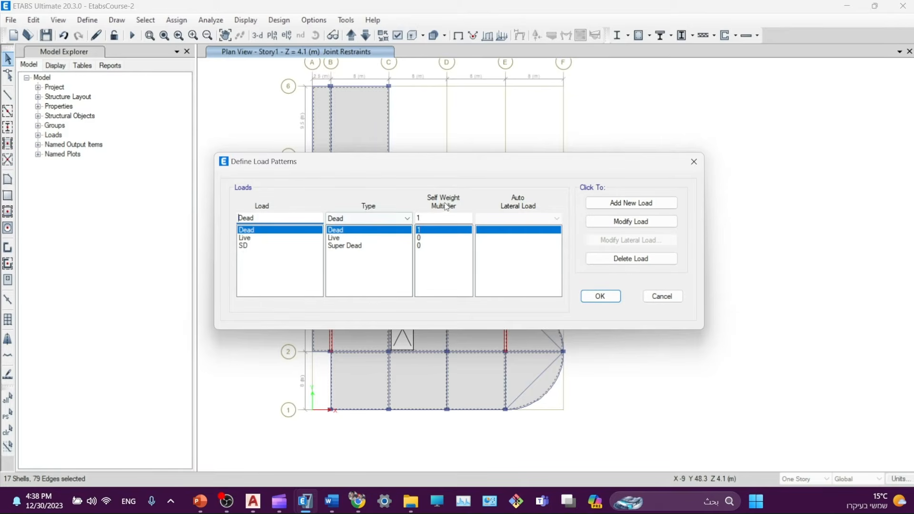
pyautogui.click(694, 161)
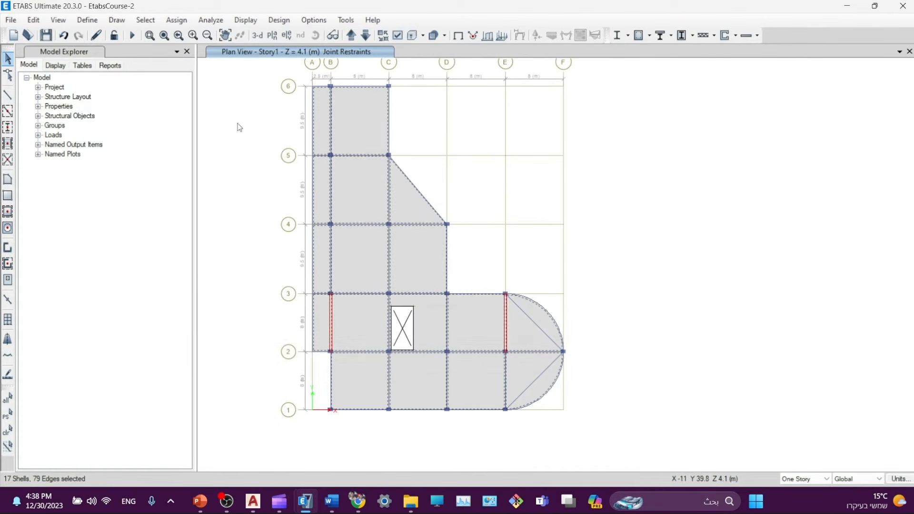
# - Inspect the 1.4D load combination's definition and cancel without changes
pyautogui.click(88, 20)
pyautogui.click(139, 319)
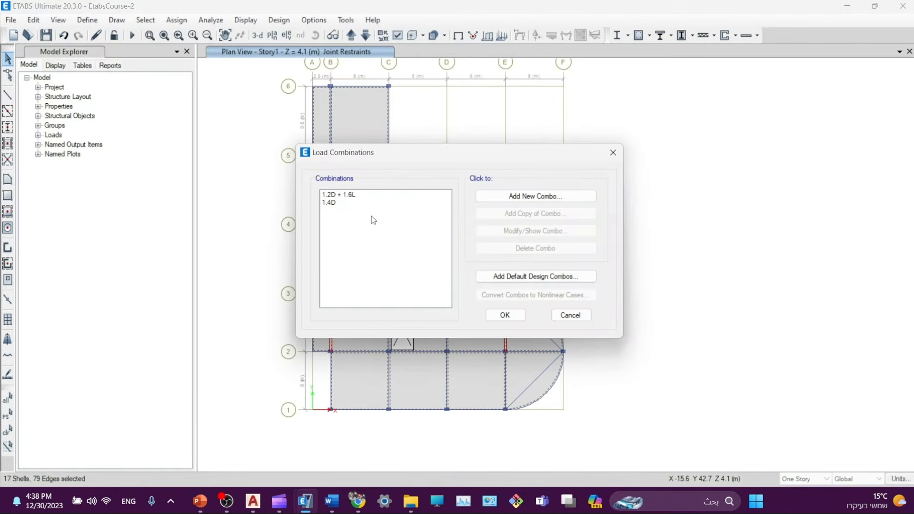
pyautogui.click(336, 201)
pyautogui.click(331, 196)
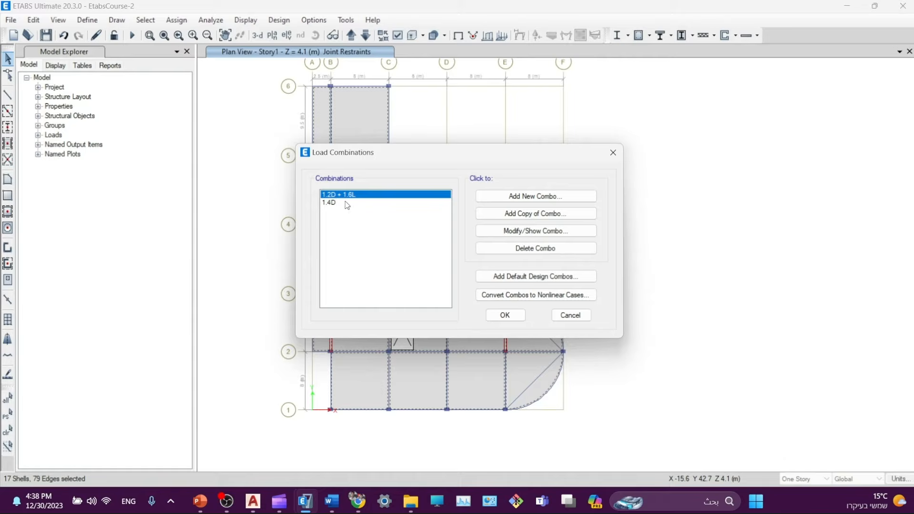
pyautogui.click(336, 204)
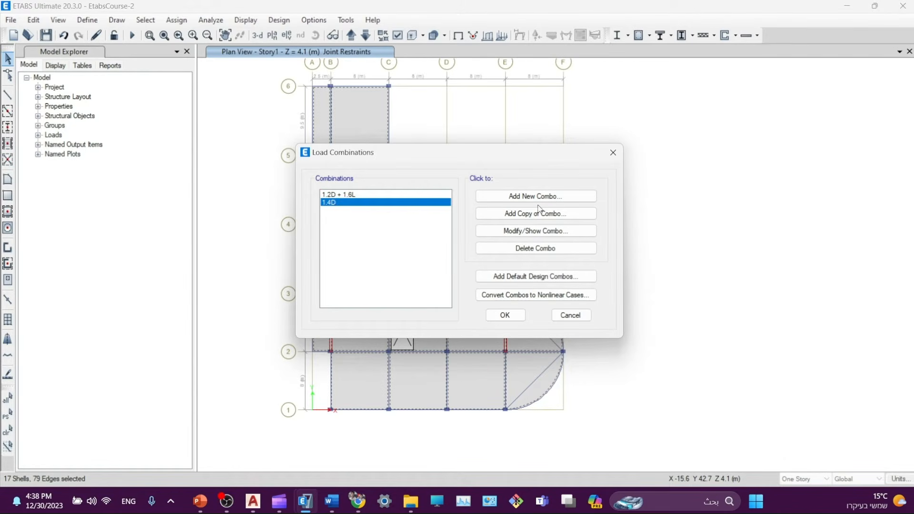
pyautogui.click(536, 232)
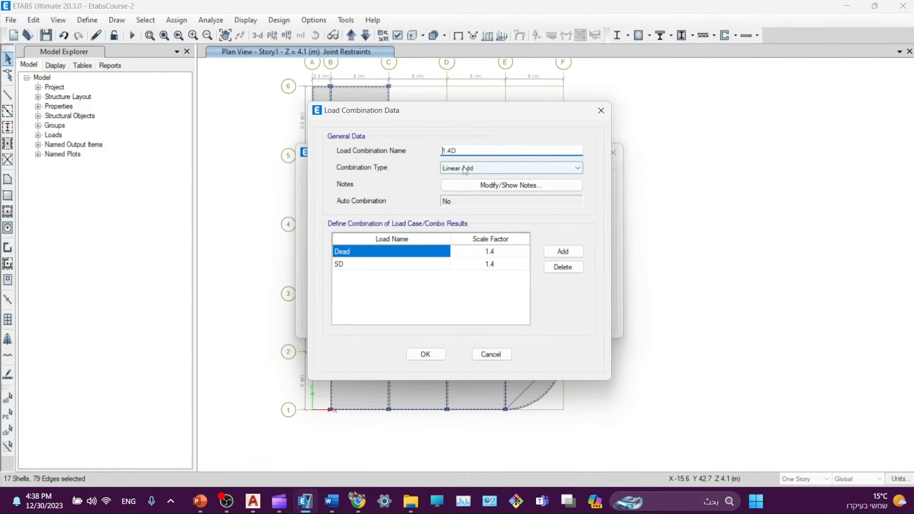
pyautogui.click(491, 354)
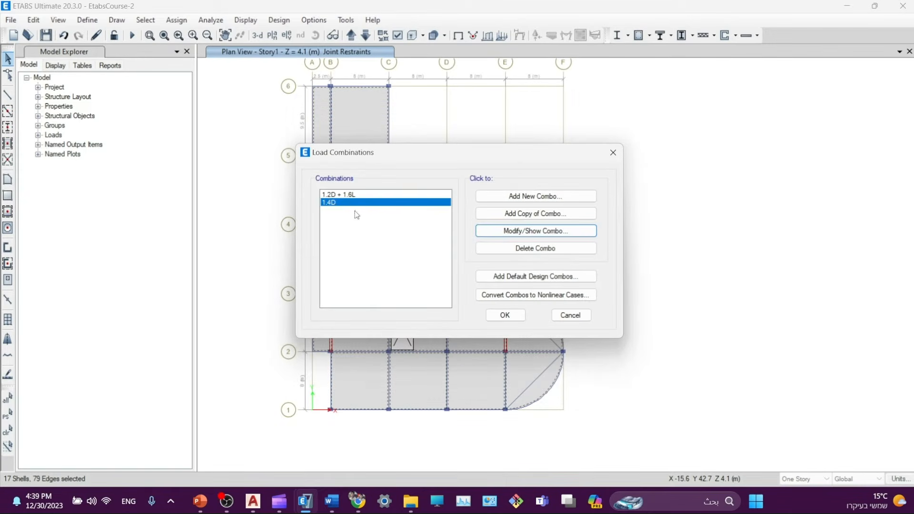
# - Inspect the 1.2D + 1.6L combination, cancel it, and close the combinations list
pyautogui.click(351, 195)
pyautogui.click(505, 231)
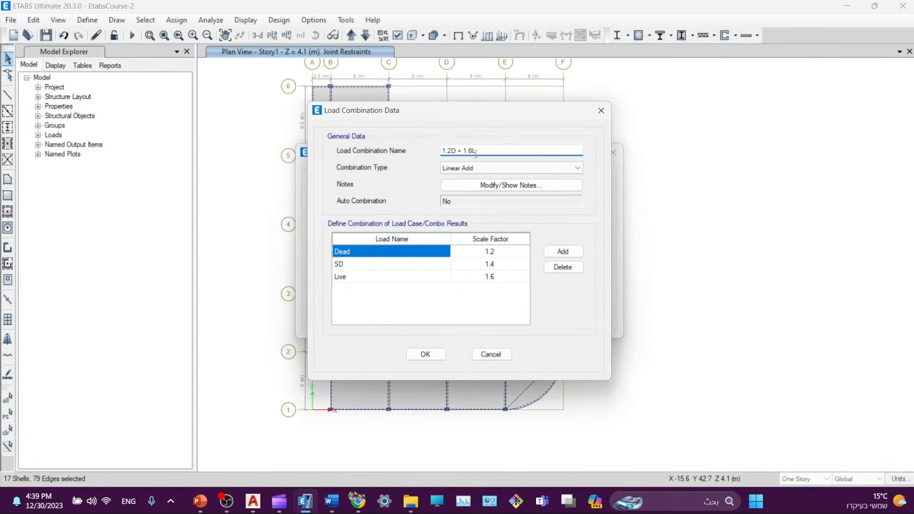
pyautogui.moveTo(476, 154); pyautogui.dragTo(450, 154)
pyautogui.click(492, 355)
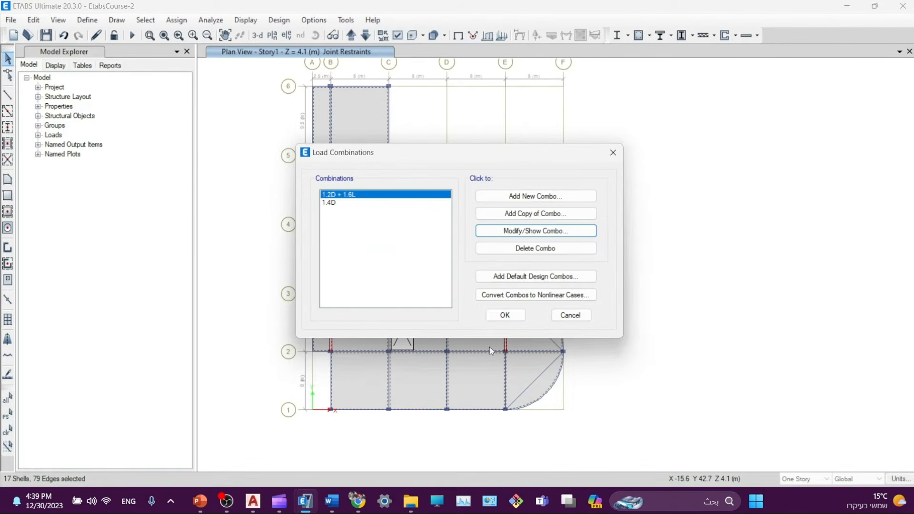
pyautogui.click(505, 316)
# - Apply a 3 kN/m² uniform SD load to the selected slabs
pyautogui.click(177, 19)
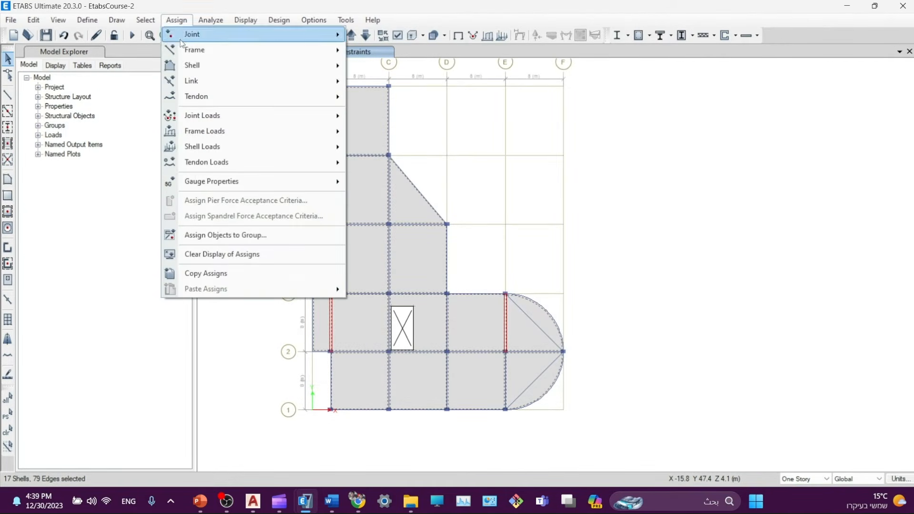
pyautogui.moveTo(203, 150)
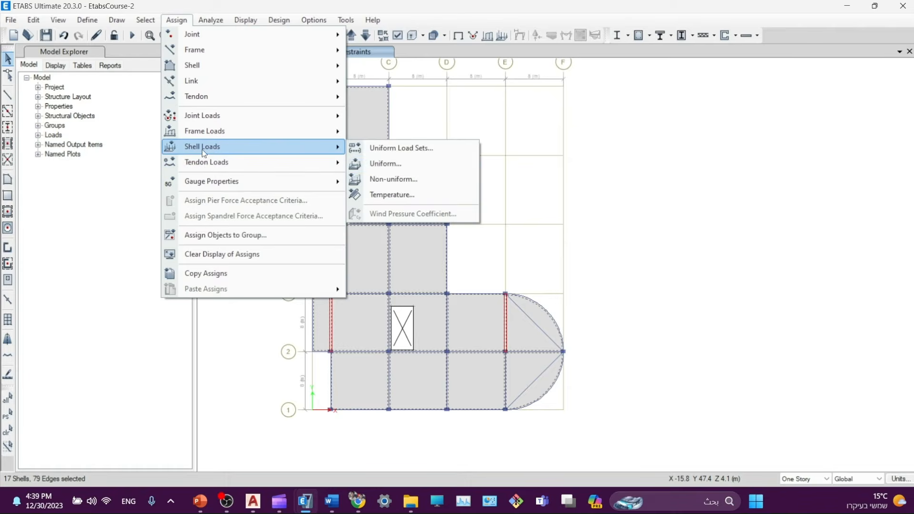
pyautogui.click(390, 163)
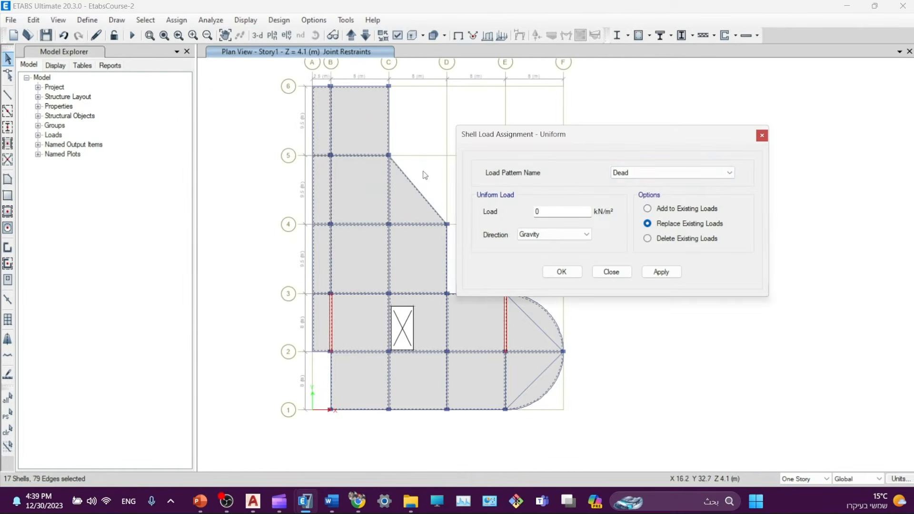
pyautogui.click(667, 173)
pyautogui.click(619, 198)
pyautogui.press('Tab')
pyautogui.write('3')
pyautogui.click(662, 273)
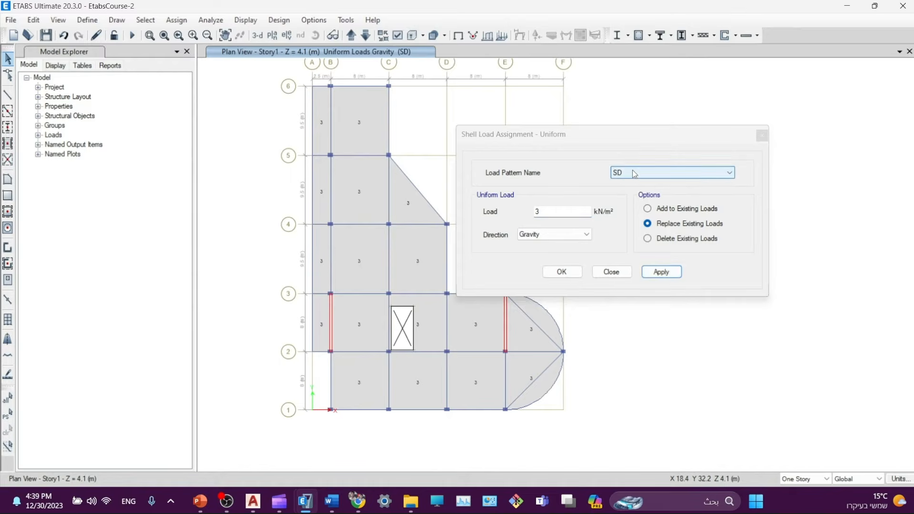
# - Reselect the 17 previously selected slab shells and apply a 5 kN/m² uniform Live load
pyautogui.click(634, 174)
pyautogui.click(618, 191)
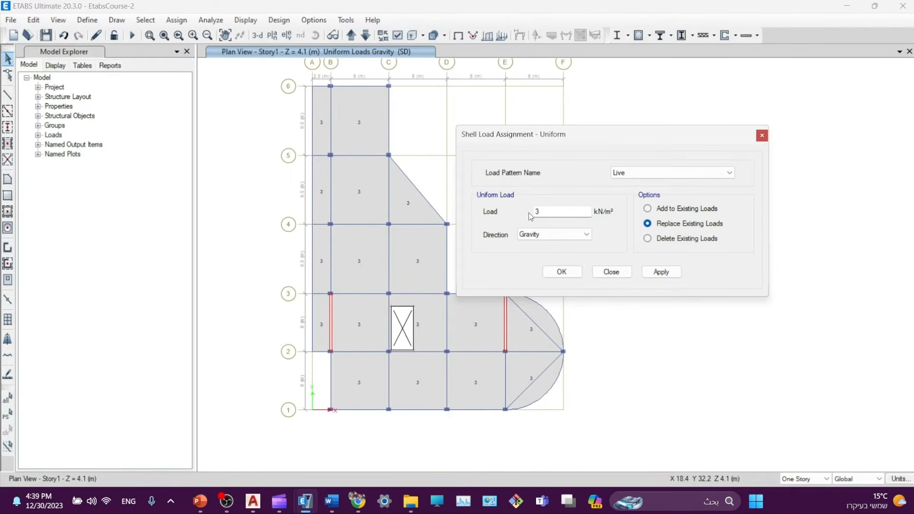
pyautogui.press('Tab')
pyautogui.write('5')
pyautogui.click(678, 273)
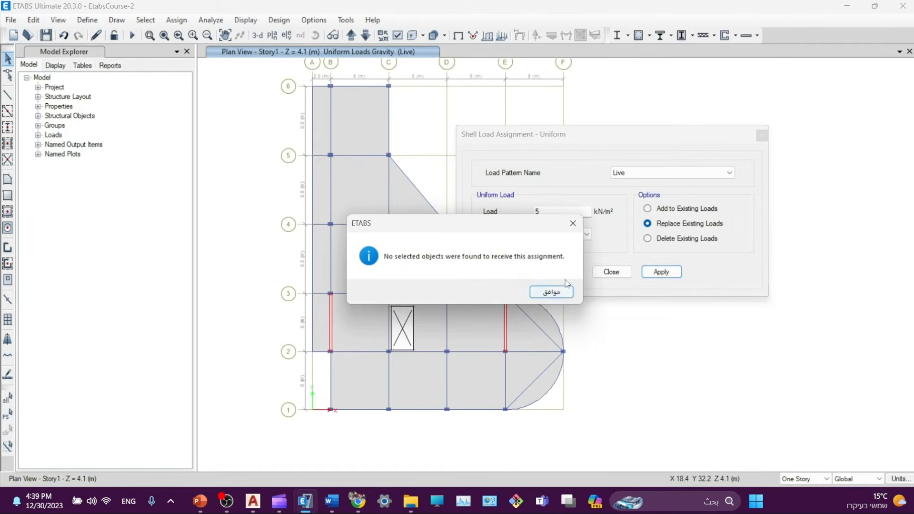
pyautogui.click(572, 224)
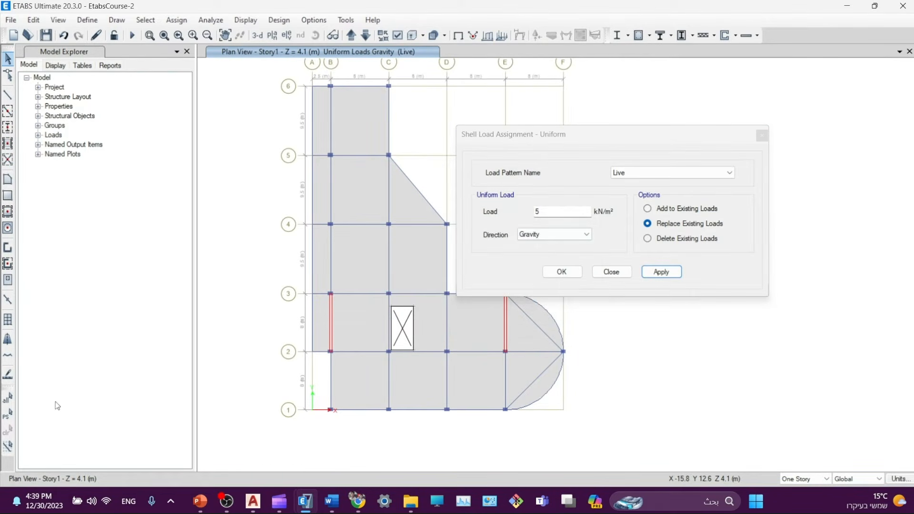
pyautogui.click(8, 415)
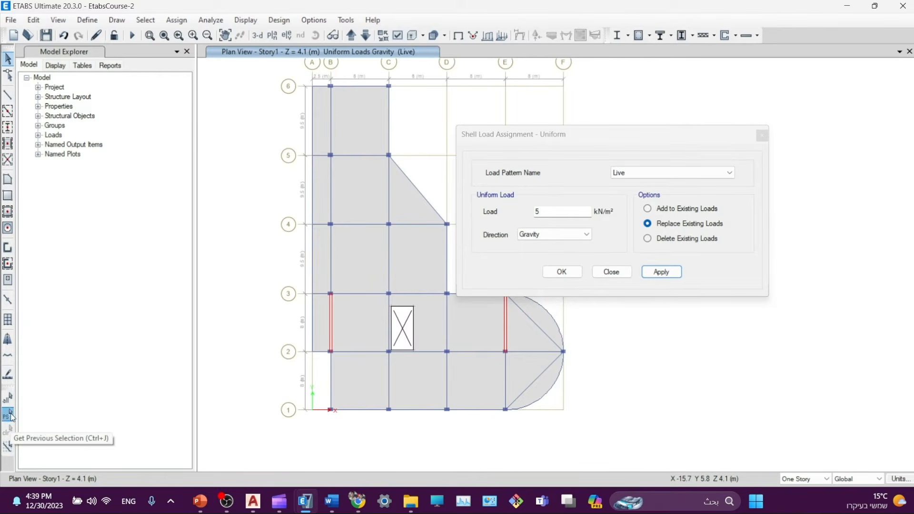
pyautogui.click(651, 278)
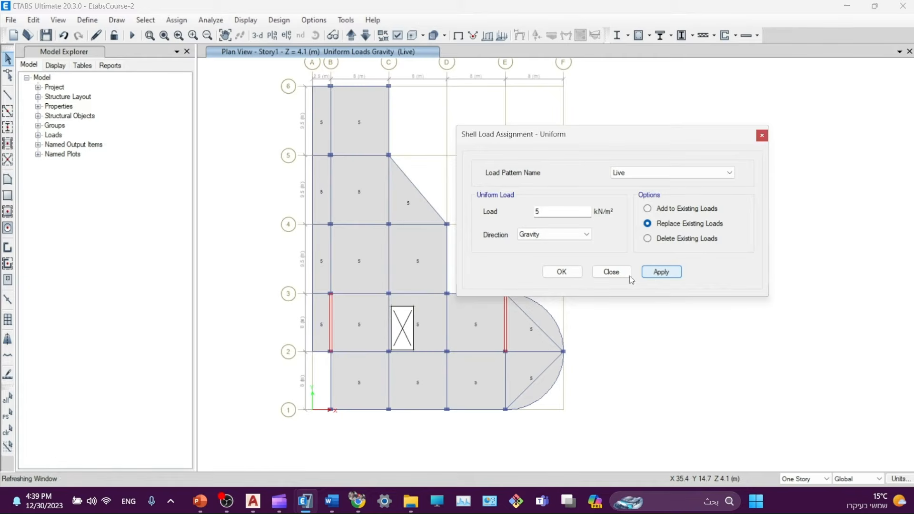
pyautogui.click(557, 278)
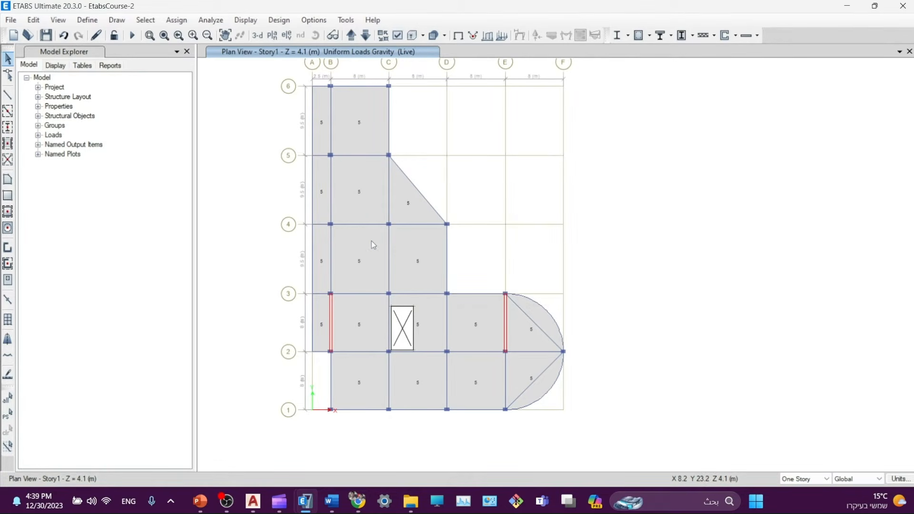
pyautogui.rightClick(372, 242)
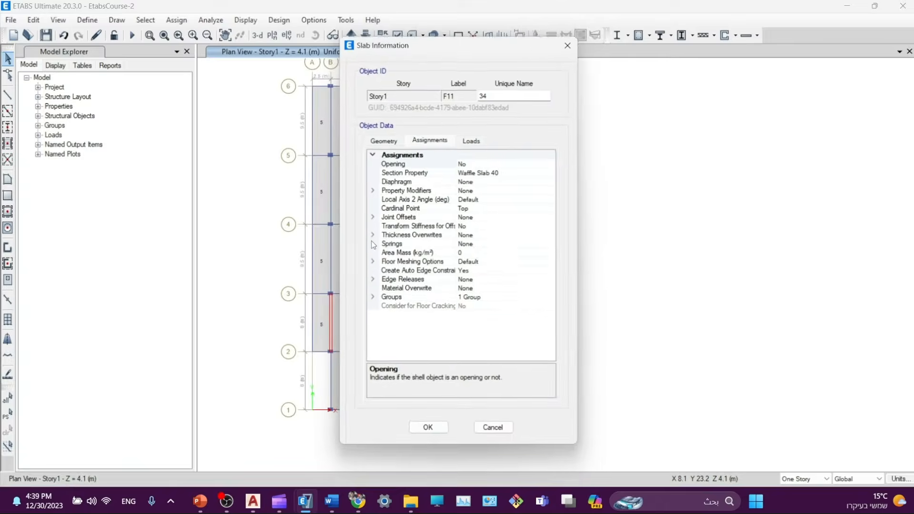
pyautogui.click(472, 141)
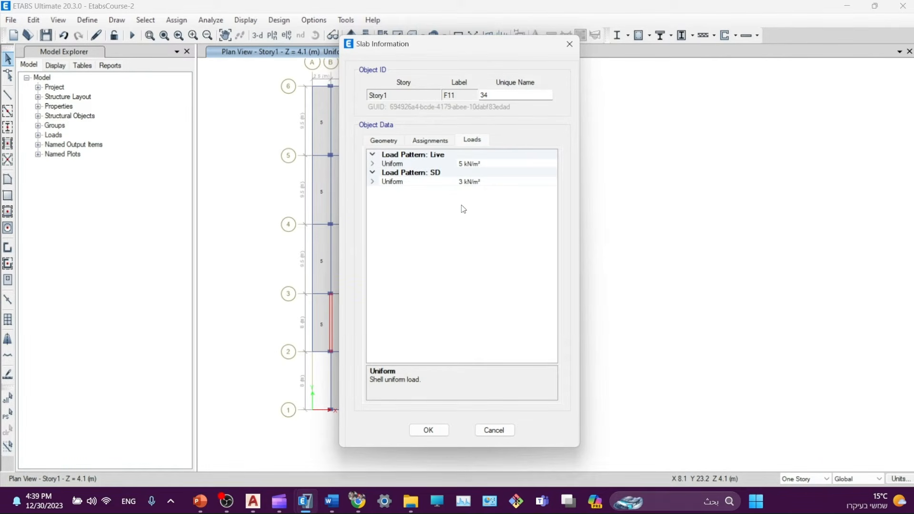
pyautogui.click(494, 434)
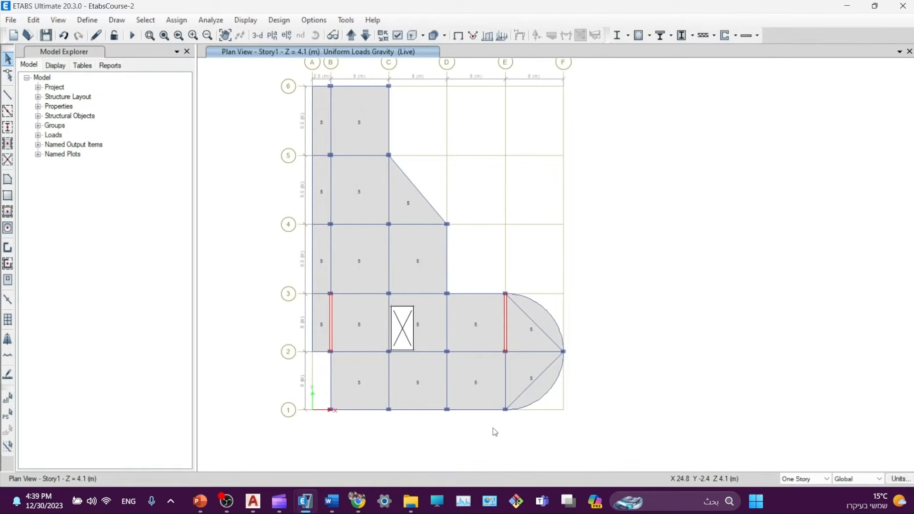
pyautogui.moveTo(483, 182); pyautogui.dragTo(490, 197, button='middle')
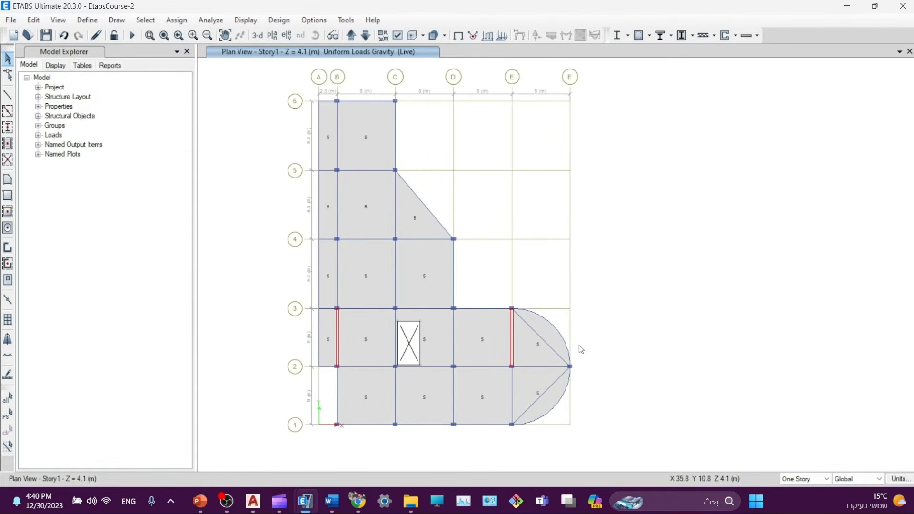
# - Select the grid line 1 edge beam and the bottom edge beams up to the arc
pyautogui.click(360, 425)
pyautogui.scroll(5, 355, 427)
pyautogui.moveTo(813, 410); pyautogui.dragTo(562, 398, button='middle')
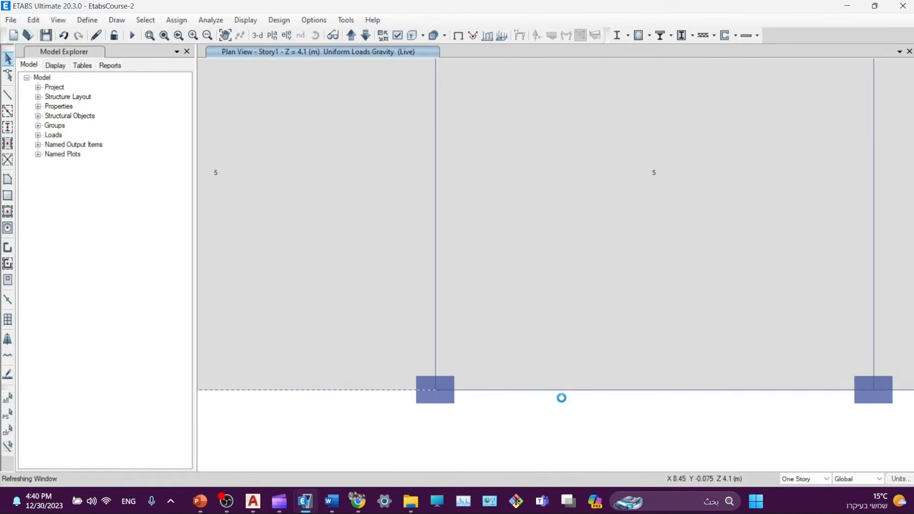
pyautogui.click(589, 390)
pyautogui.moveTo(833, 404); pyautogui.dragTo(404, 403, button='middle')
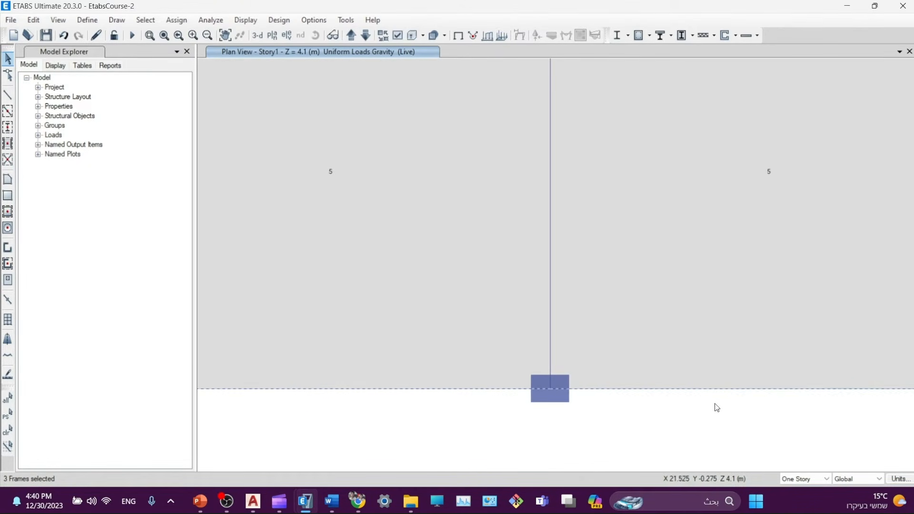
pyautogui.scroll(-1, 717, 408)
pyautogui.scroll(-5, 404, 404)
pyautogui.scroll(3, 477, 400)
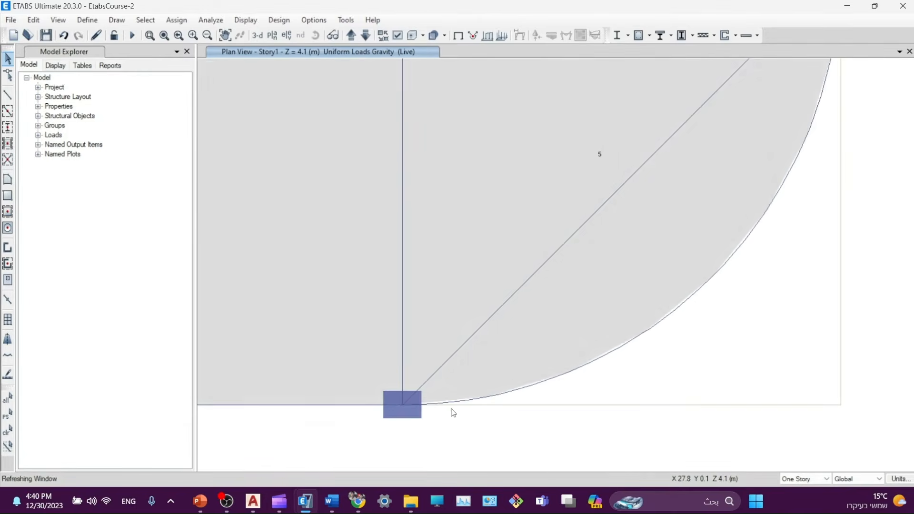
pyautogui.scroll(-4, 440, 407)
pyautogui.scroll(4, 419, 288)
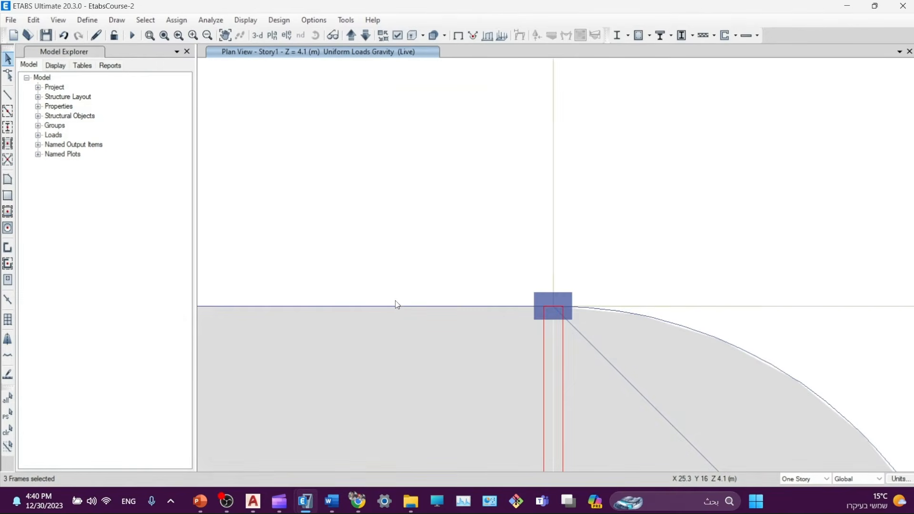
pyautogui.click(396, 309)
# - Add the diagonal edge beam, the line 6 beams, and grid A beam 6–5
pyautogui.moveTo(210, 183); pyautogui.dragTo(492, 345, button='middle')
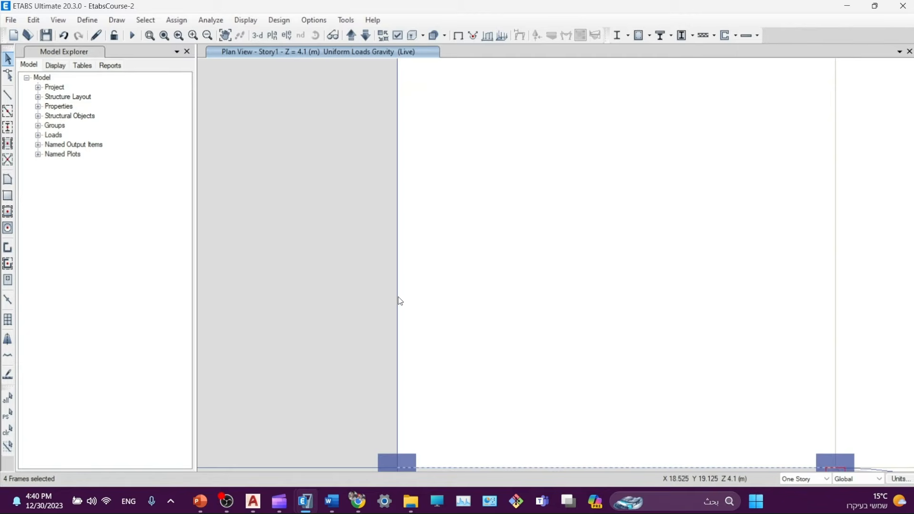
pyautogui.scroll(-4, 397, 238)
pyautogui.scroll(5, 384, 221)
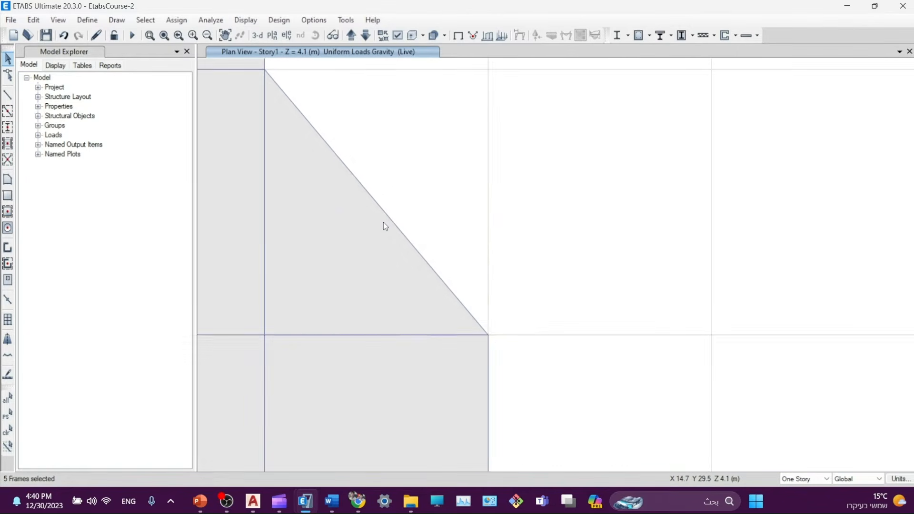
pyautogui.click(388, 206)
pyautogui.scroll(-4, 389, 208)
pyautogui.scroll(3, 410, 264)
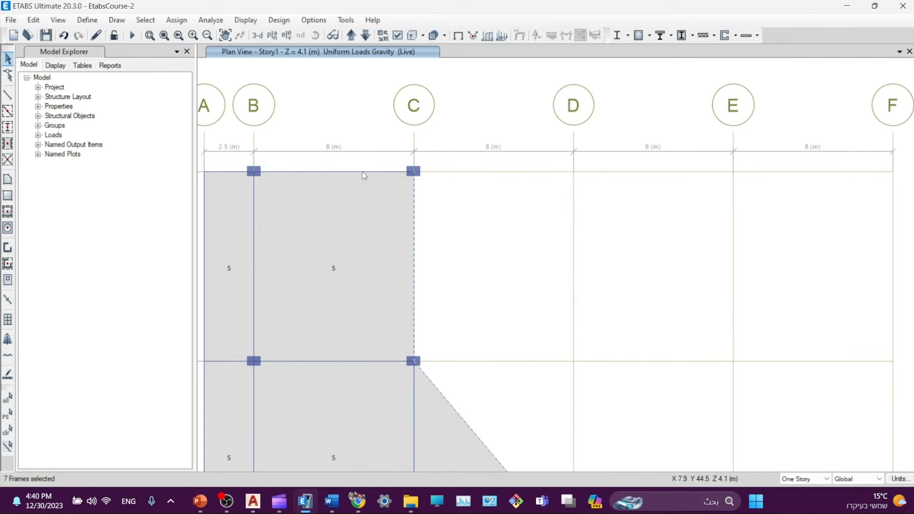
pyautogui.click(365, 172)
pyautogui.moveTo(365, 171); pyautogui.dragTo(508, 157, button='middle')
pyautogui.click(485, 172)
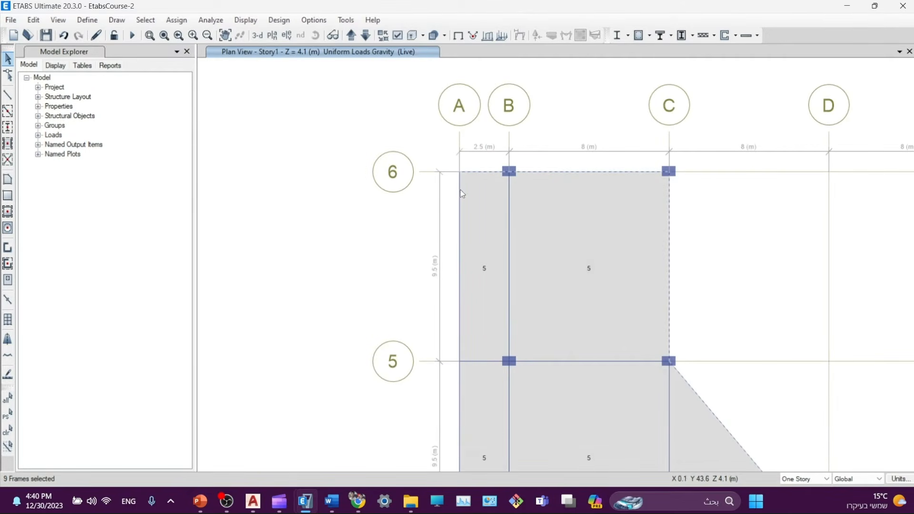
pyautogui.click(461, 194)
# - Add grid A beams 5–4, 4–3, 3–2 and the grid 2 beam A–B
pyautogui.moveTo(449, 402); pyautogui.dragTo(434, 279, button='middle')
pyautogui.click(435, 285)
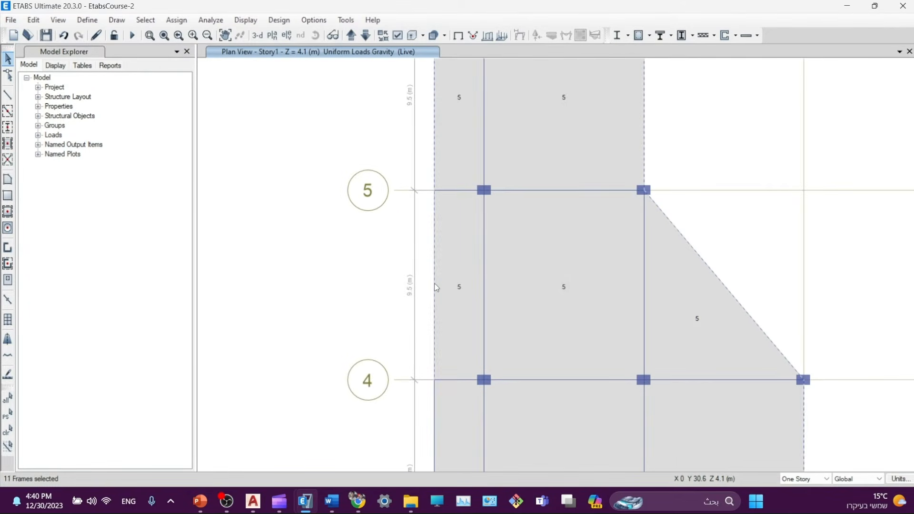
pyautogui.click(434, 416)
pyautogui.moveTo(420, 406); pyautogui.dragTo(404, 158, button='middle')
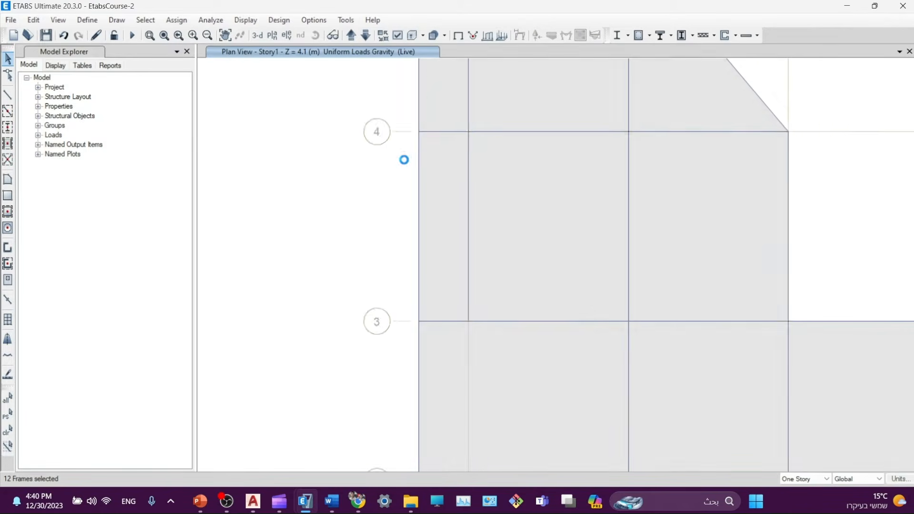
pyautogui.click(420, 347)
pyautogui.moveTo(403, 372); pyautogui.dragTo(400, 174, button='middle')
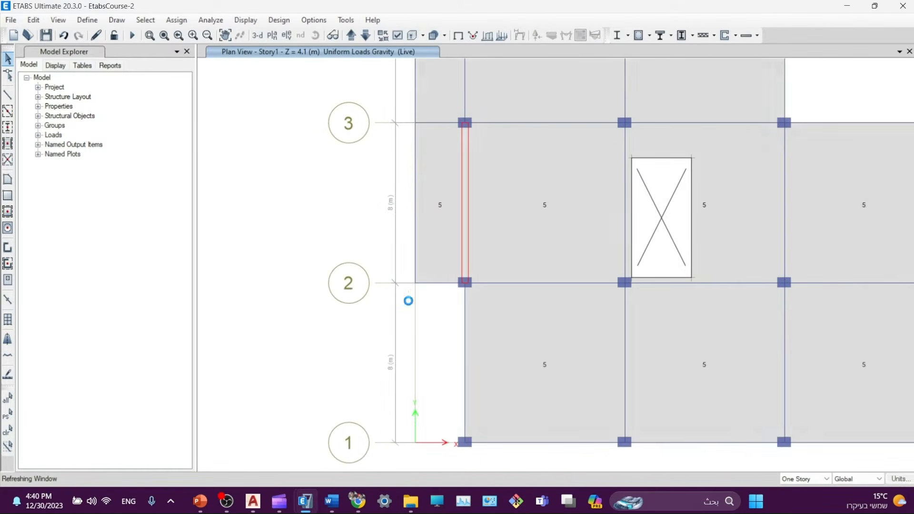
pyautogui.moveTo(404, 343); pyautogui.dragTo(388, 374, button='middle')
pyautogui.click(421, 313)
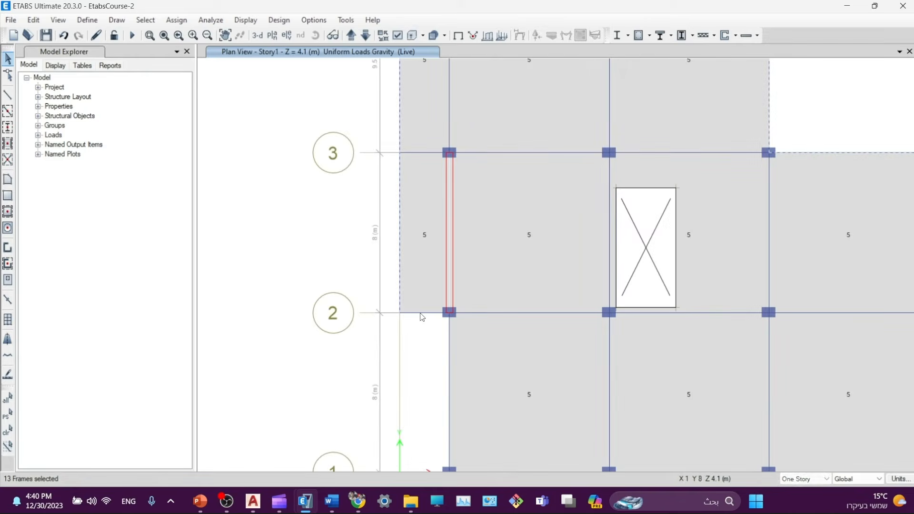
# - Add the first curved slab edge segments to the selection
pyautogui.scroll(6, 461, 270)
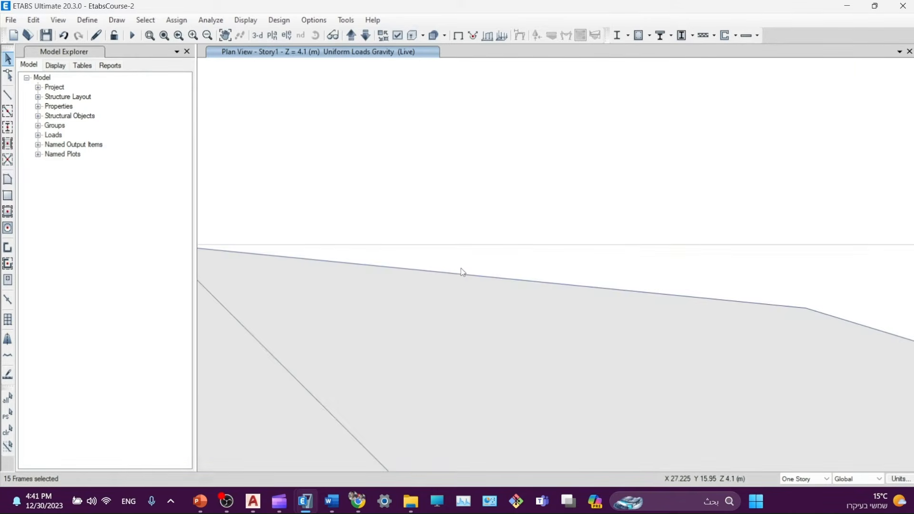
pyautogui.click(467, 270)
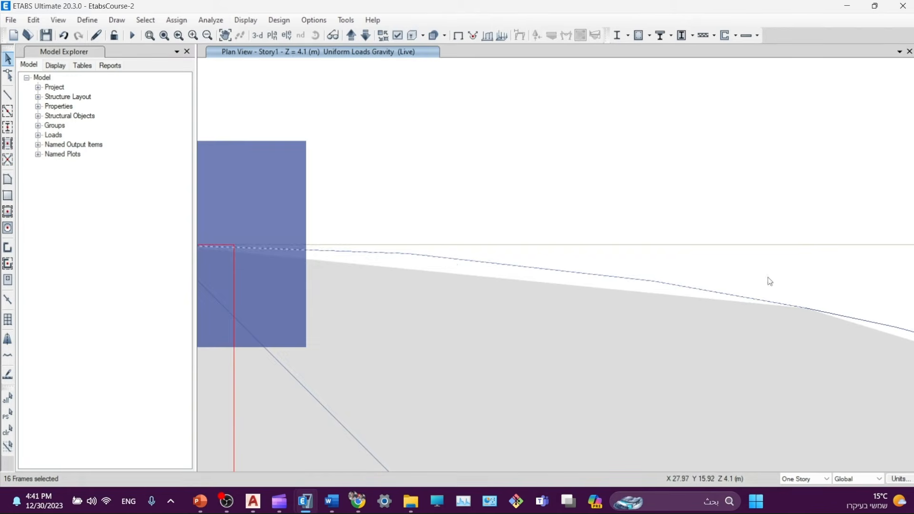
pyautogui.moveTo(901, 308); pyautogui.dragTo(404, 187, button='middle')
pyautogui.click(413, 214)
pyautogui.moveTo(623, 226); pyautogui.dragTo(304, 176, button='middle')
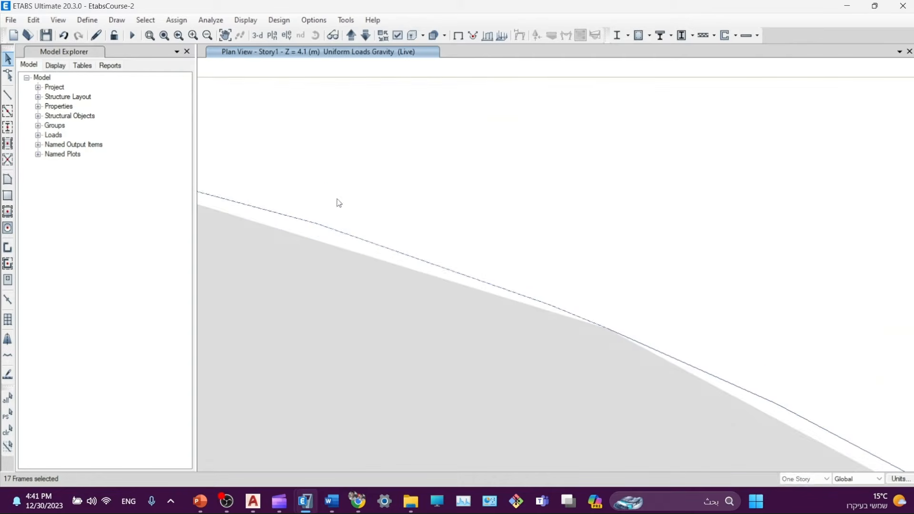
pyautogui.scroll(-3, 494, 286)
# - Add arc segments by click and window, deselecting the slab shell, a joint and a duplicate segment
pyautogui.click(469, 271)
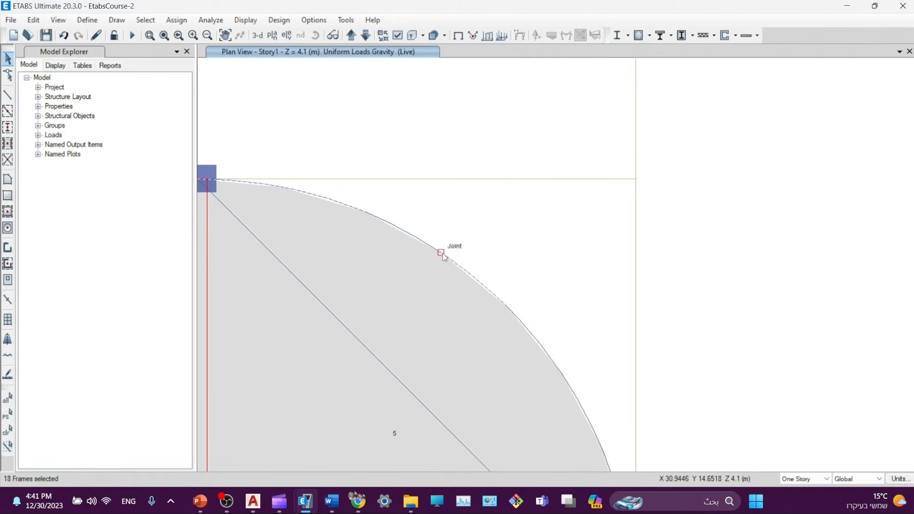
pyautogui.click(419, 237)
pyautogui.moveTo(566, 349); pyautogui.dragTo(439, 201, button='middle')
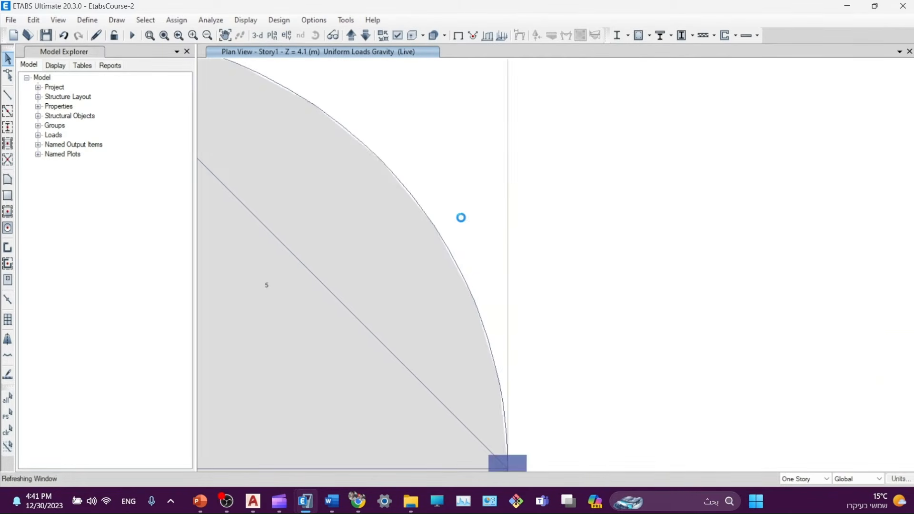
pyautogui.moveTo(475, 139); pyautogui.dragTo(419, 312)
pyautogui.click(443, 335)
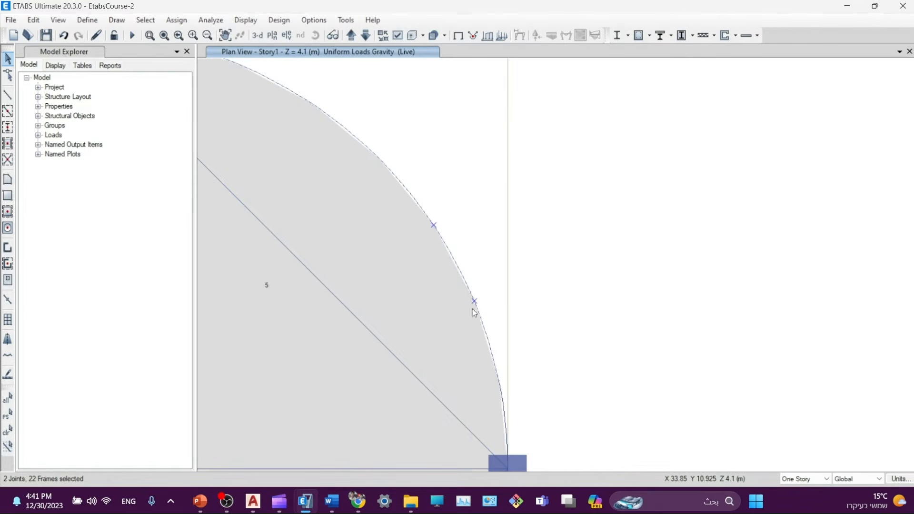
pyautogui.click(434, 225)
pyautogui.click(480, 305)
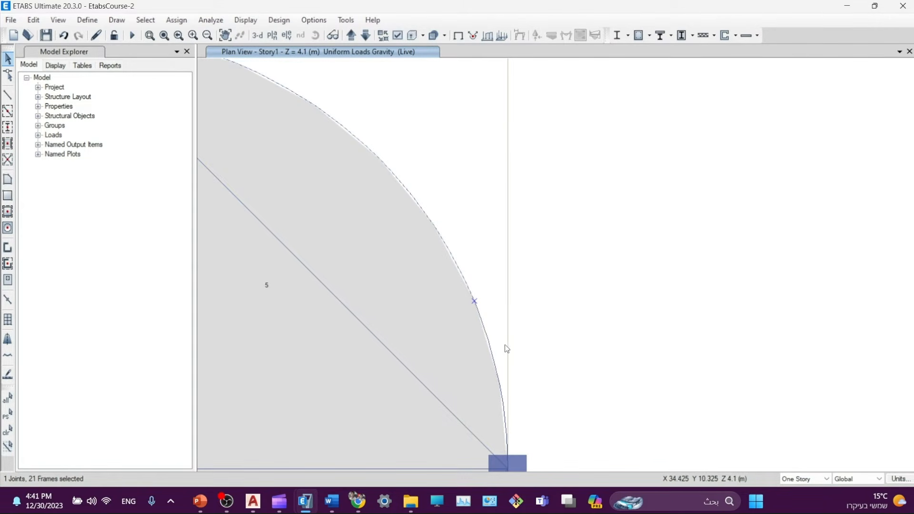
# - Window-select the remaining curved edge segments and deselect the joint on the curve
pyautogui.moveTo(507, 347); pyautogui.dragTo(473, 264, button='middle')
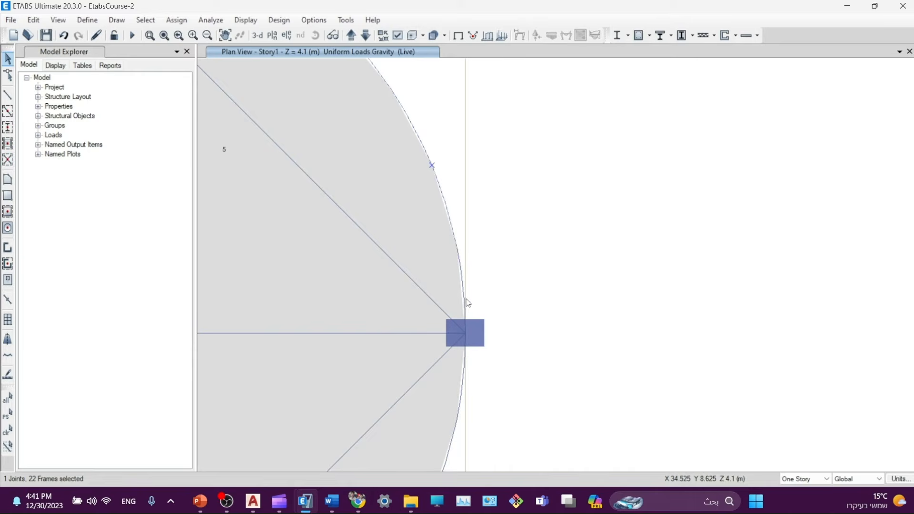
pyautogui.moveTo(512, 314); pyautogui.dragTo(555, 188, button='middle')
pyautogui.moveTo(537, 265); pyautogui.dragTo(476, 355)
pyautogui.moveTo(524, 370); pyautogui.dragTo(597, 192, button='middle')
pyautogui.moveTo(597, 200); pyautogui.dragTo(484, 370)
pyautogui.moveTo(469, 381); pyautogui.dragTo(604, 244, button='middle')
pyautogui.moveTo(548, 261); pyautogui.dragTo(402, 373)
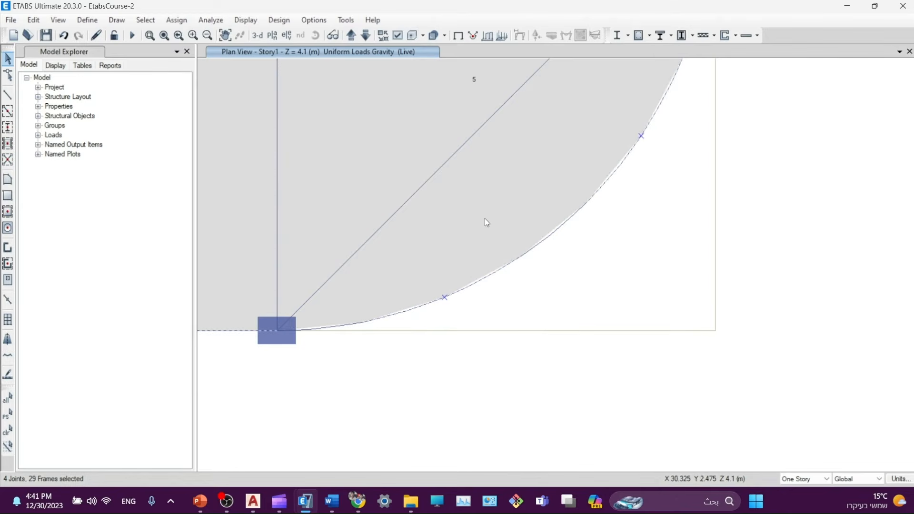
pyautogui.click(444, 300)
# - Add the missed arc segment at the top end and deselect another arc joint
pyautogui.moveTo(633, 186); pyautogui.dragTo(576, 271, button='middle')
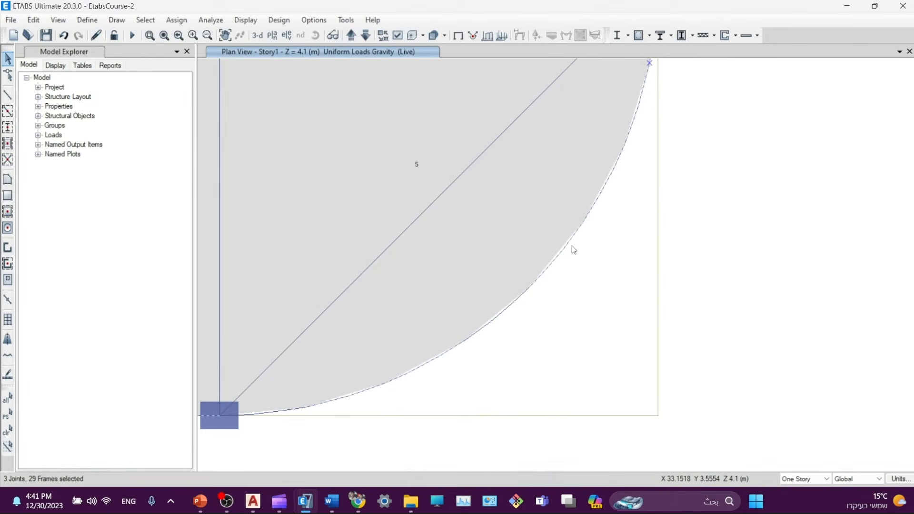
pyautogui.moveTo(642, 169); pyautogui.dragTo(689, 108, button='middle')
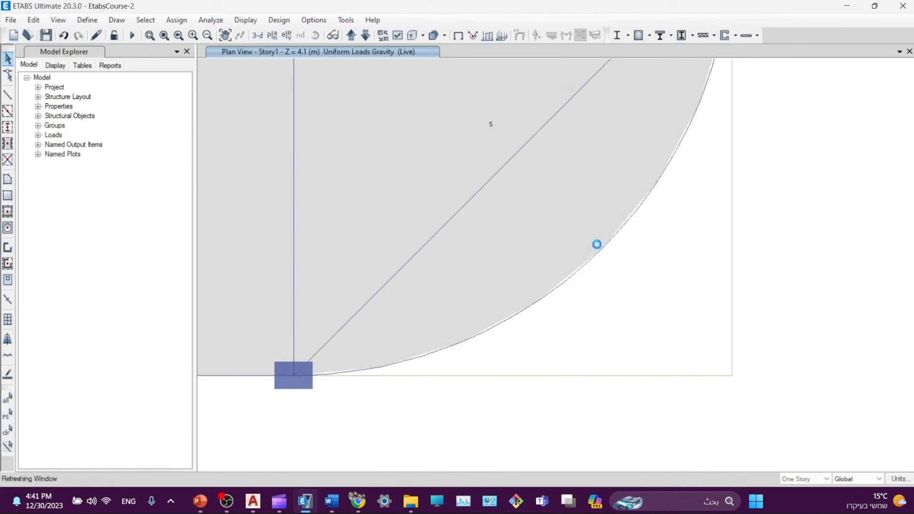
pyautogui.click(347, 374)
pyautogui.moveTo(513, 206); pyautogui.dragTo(611, 274, button='middle')
pyautogui.moveTo(720, 218); pyautogui.dragTo(489, 341, button='middle')
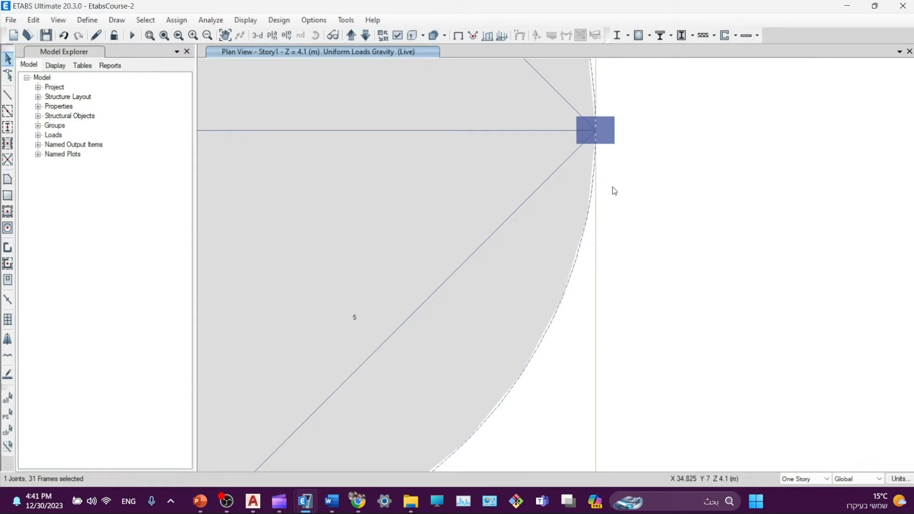
pyautogui.moveTo(613, 190); pyautogui.dragTo(608, 353, button='middle')
pyautogui.moveTo(600, 189); pyautogui.dragTo(641, 284, button='middle')
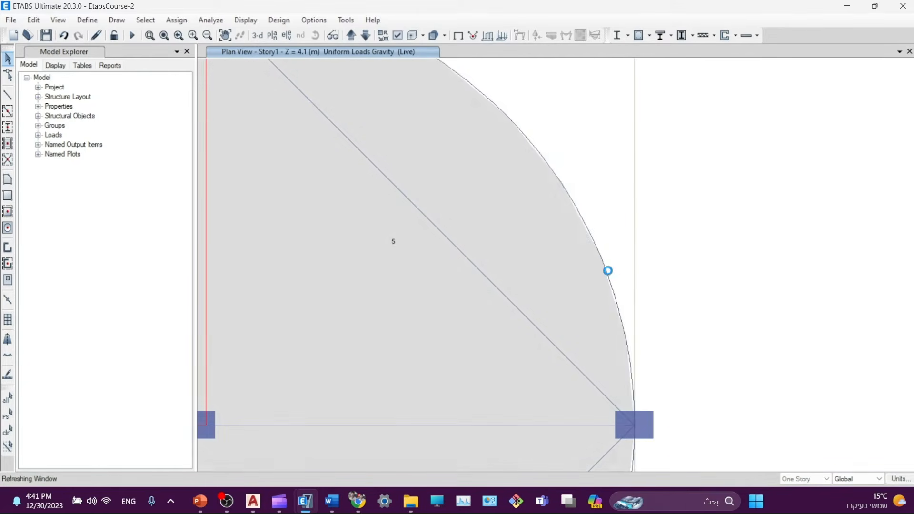
pyautogui.click(601, 258)
pyautogui.moveTo(587, 170); pyautogui.dragTo(721, 363, button='middle')
# - Zoom out and pan around the semicircular bay to verify the 31 selected frames
pyautogui.scroll(-5, 413, 341)
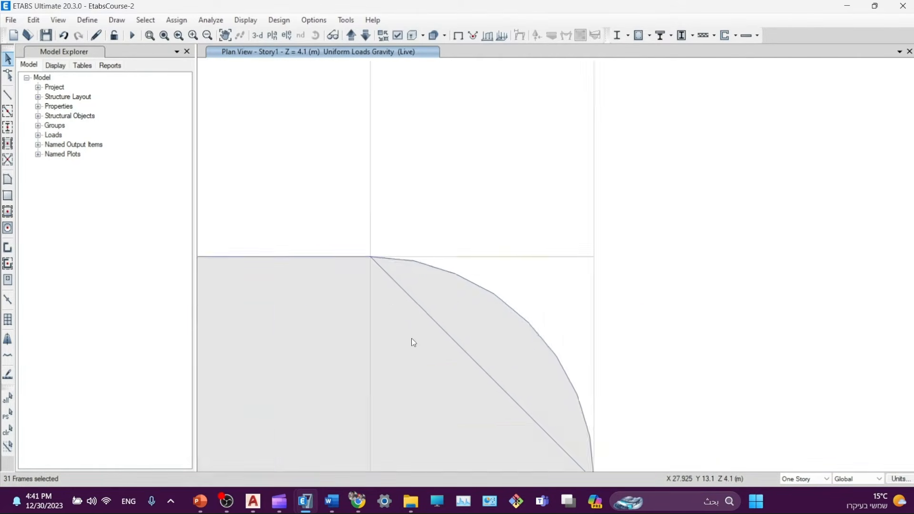
pyautogui.moveTo(399, 393); pyautogui.dragTo(542, 266, button='middle')
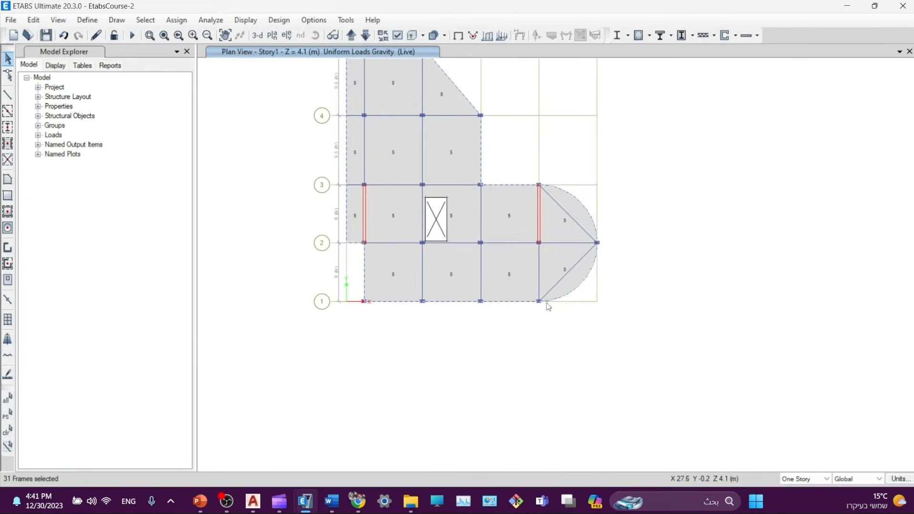
pyautogui.scroll(3, 549, 300)
pyautogui.moveTo(635, 382); pyautogui.dragTo(394, 322, button='middle')
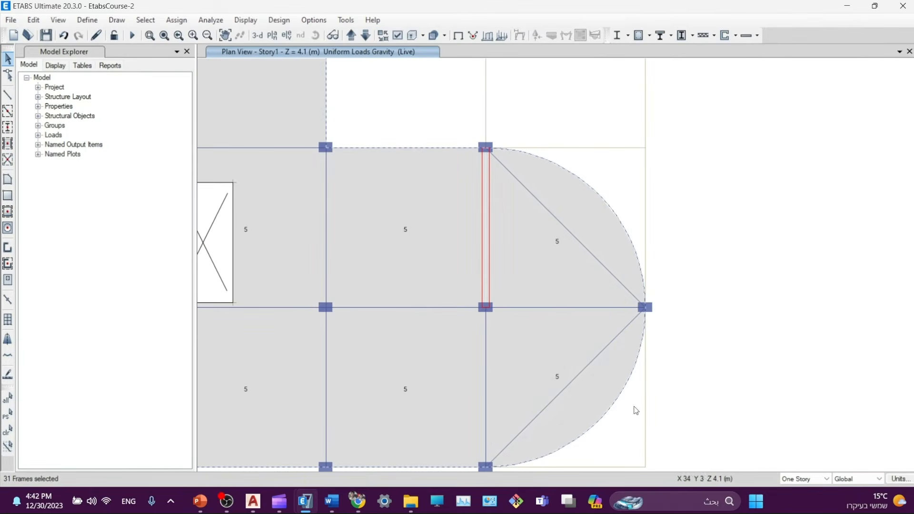
pyautogui.moveTo(528, 441); pyautogui.dragTo(547, 353, button='middle')
pyautogui.scroll(5, 547, 353)
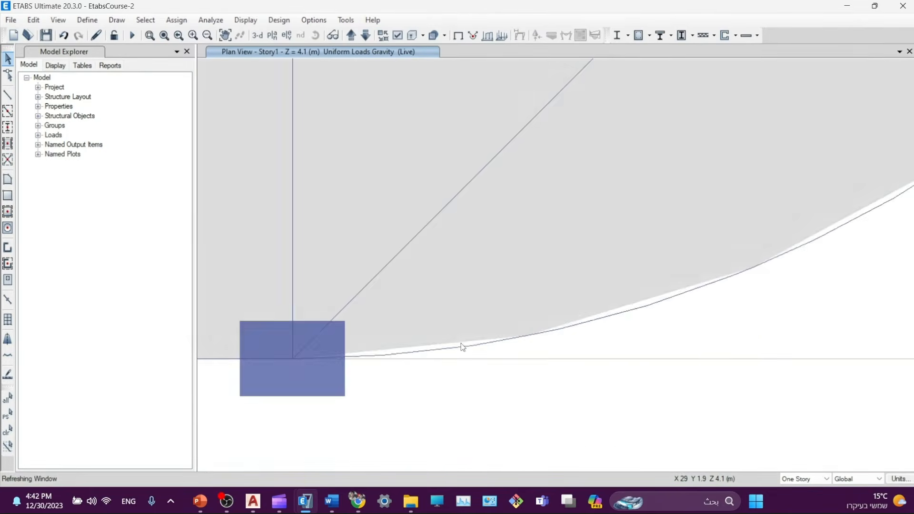
pyautogui.scroll(2, 541, 345)
pyautogui.scroll(-2, 493, 364)
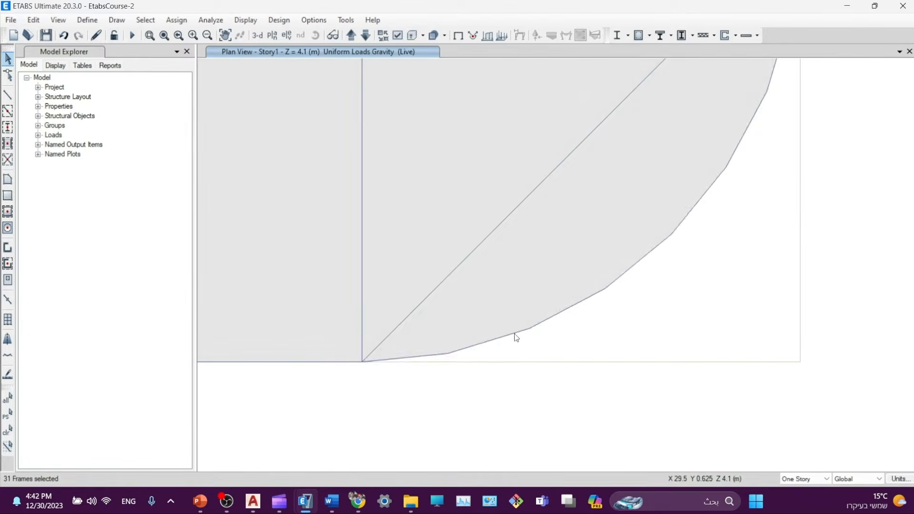
pyautogui.scroll(4, 517, 337)
pyautogui.scroll(-5, 555, 333)
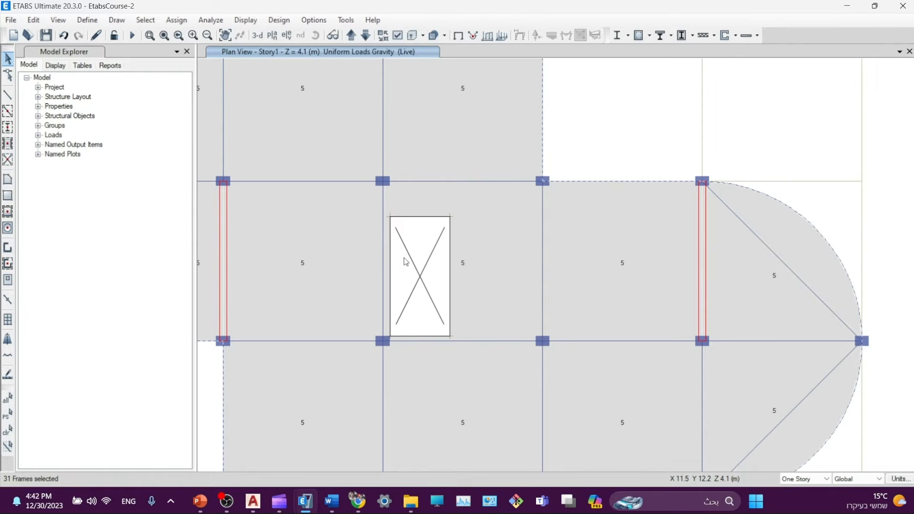
# - Open the distributed frame load settings for the 31 selected perimeter frames with load pattern SD
pyautogui.click(176, 20)
pyautogui.moveTo(196, 69)
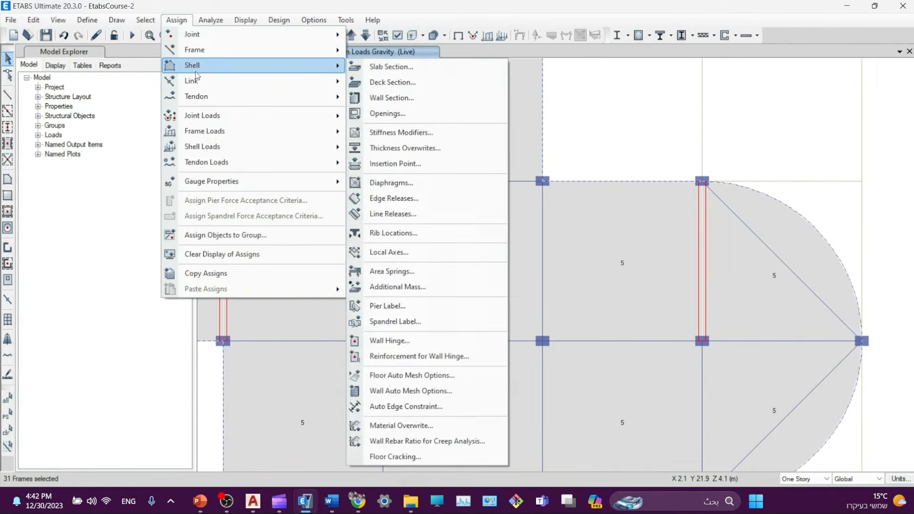
pyautogui.moveTo(212, 56)
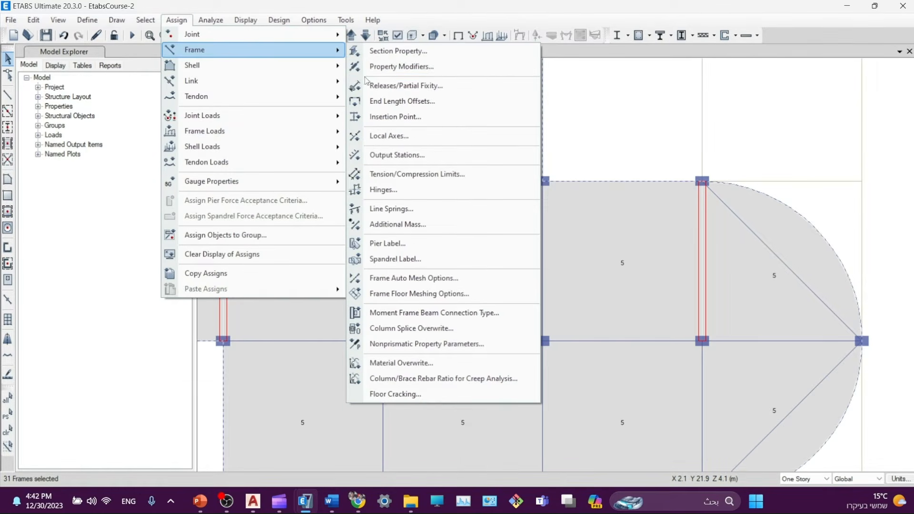
pyautogui.moveTo(202, 131)
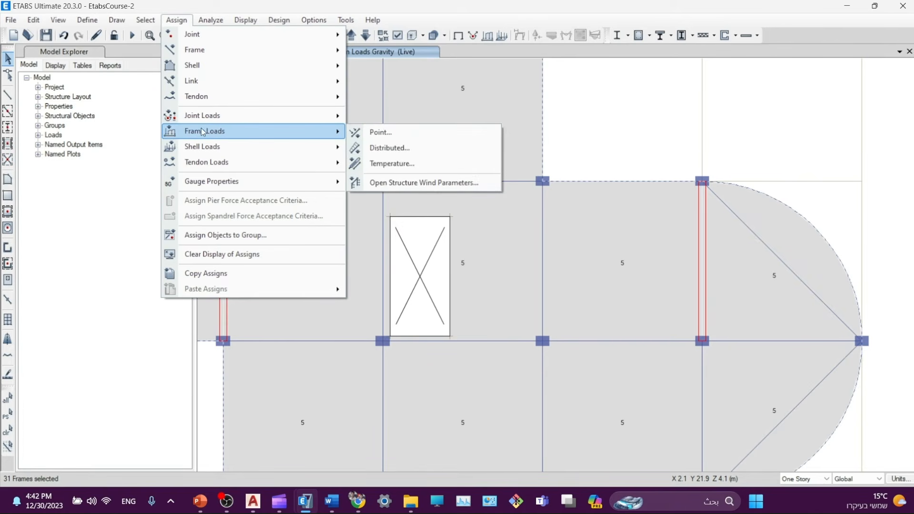
pyautogui.click(378, 148)
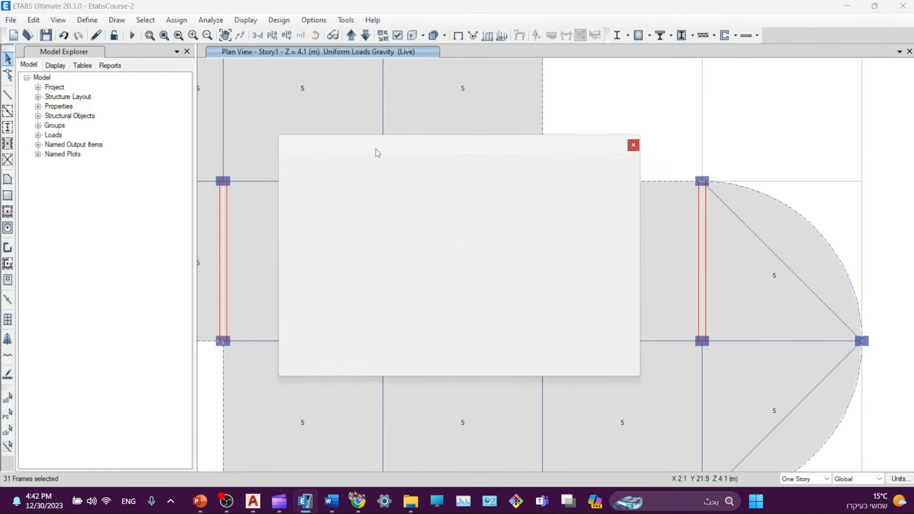
pyautogui.click(462, 183)
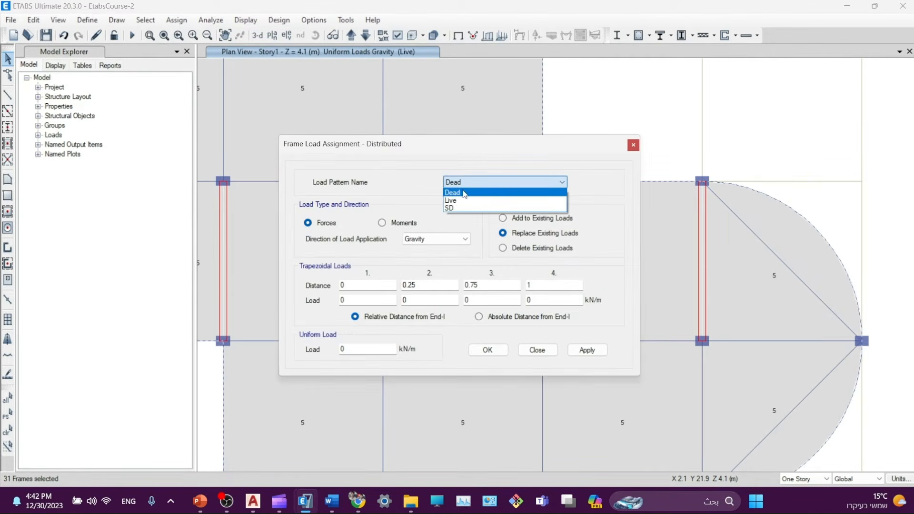
pyautogui.click(407, 164)
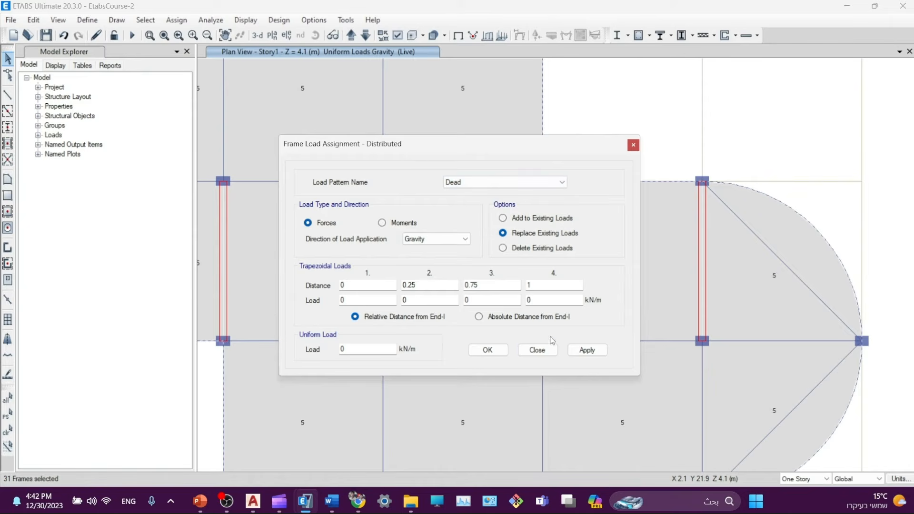
pyautogui.moveTo(398, 156); pyautogui.dragTo(425, 140)
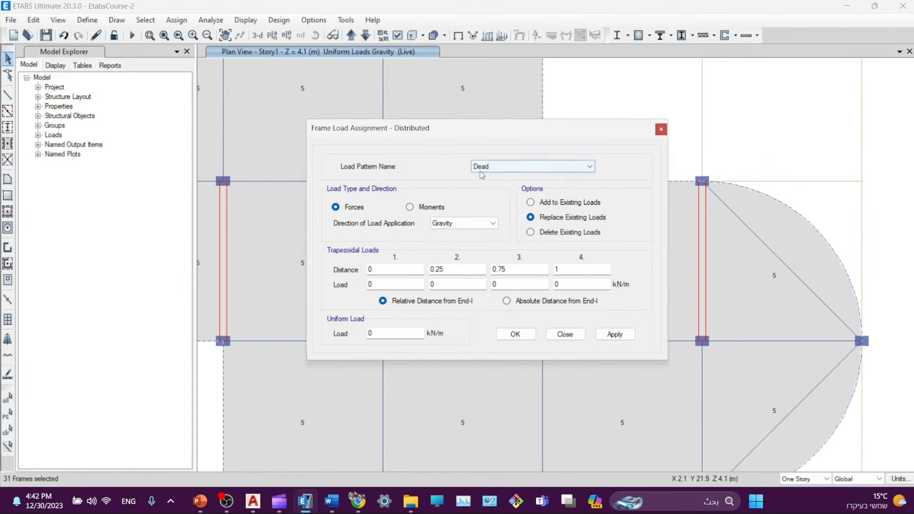
pyautogui.click(480, 170)
pyautogui.click(474, 192)
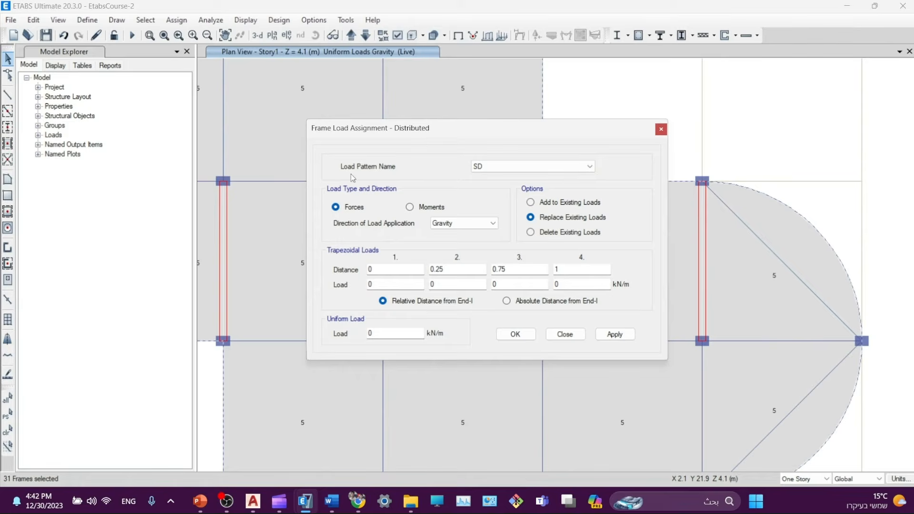
pyautogui.moveTo(497, 129); pyautogui.dragTo(528, 112)
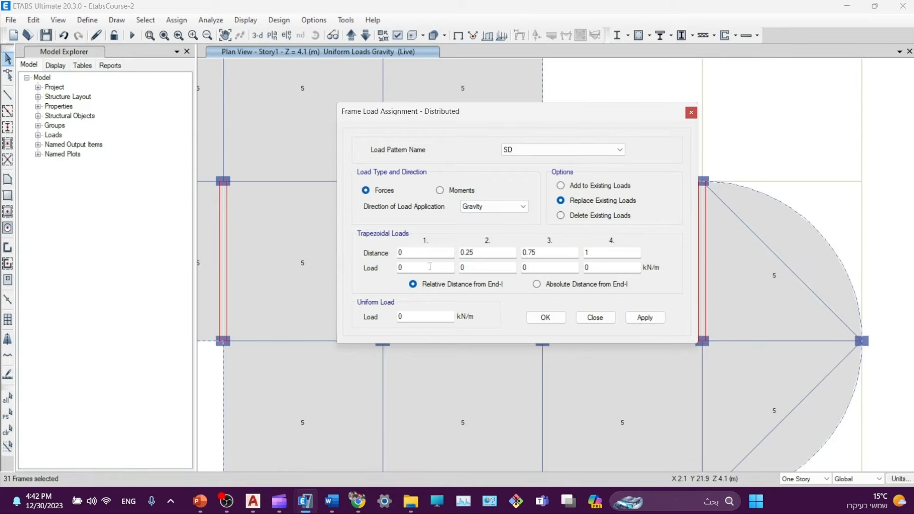
# - Replace the SD uniform load on the 31 selected frames with 6 kN/m and apply it
pyautogui.doubleClick(417, 315)
pyautogui.write('6')
pyautogui.click(635, 322)
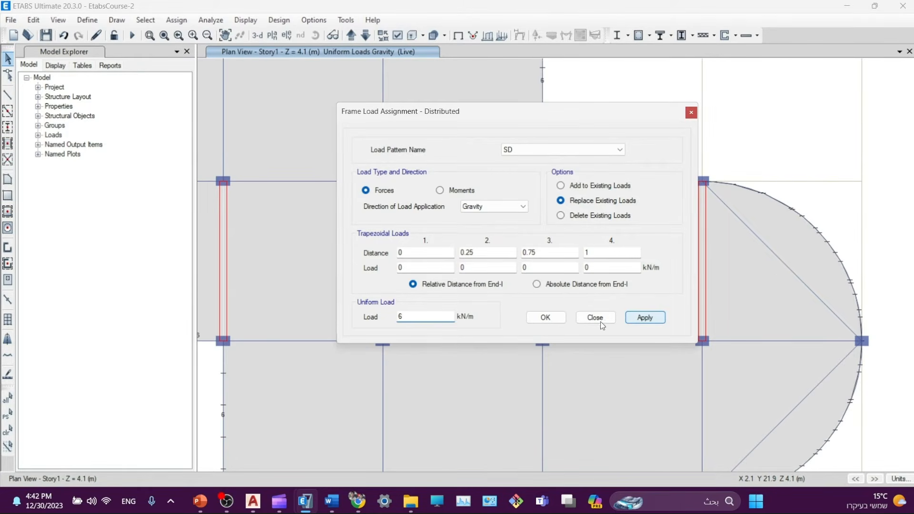
pyautogui.click(590, 319)
pyautogui.scroll(5, 629, 161)
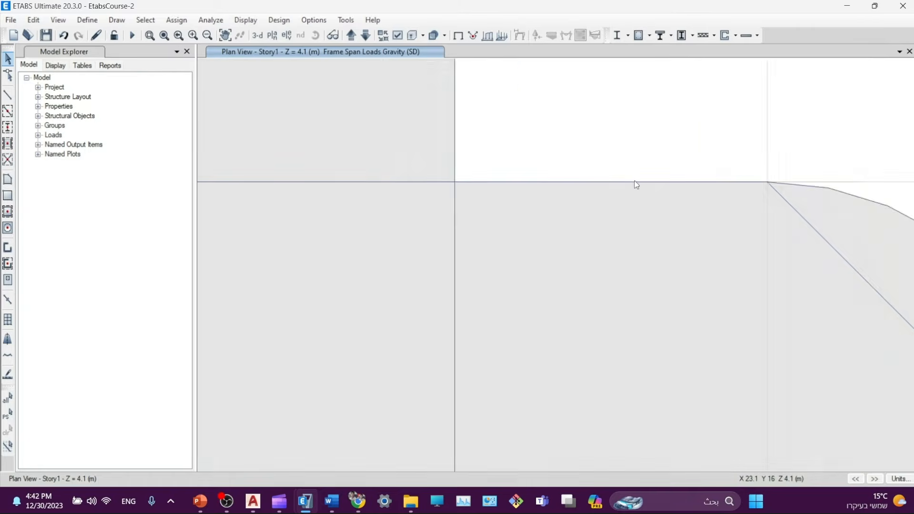
# - Check beam B31's assigned loads to confirm the 6 kN/m SD uniform load
pyautogui.click(601, 187)
pyautogui.rightClick(601, 187)
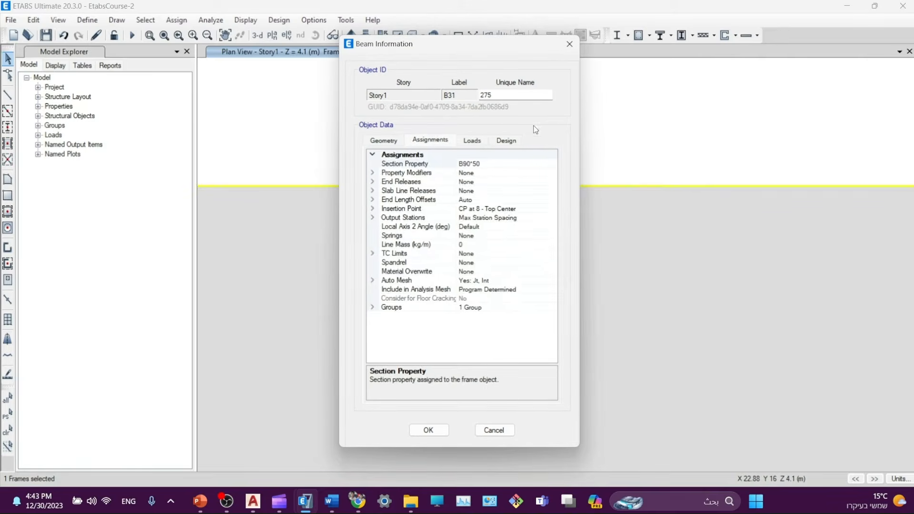
pyautogui.click(472, 140)
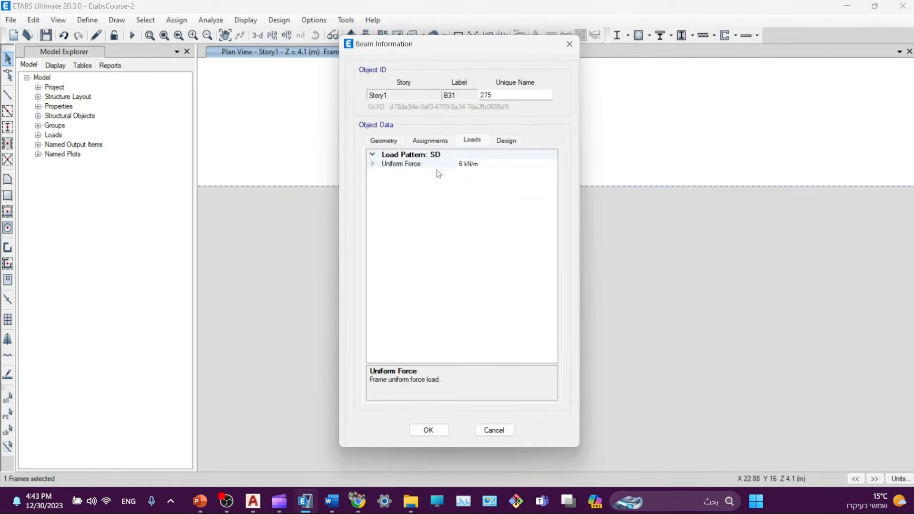
pyautogui.click(569, 44)
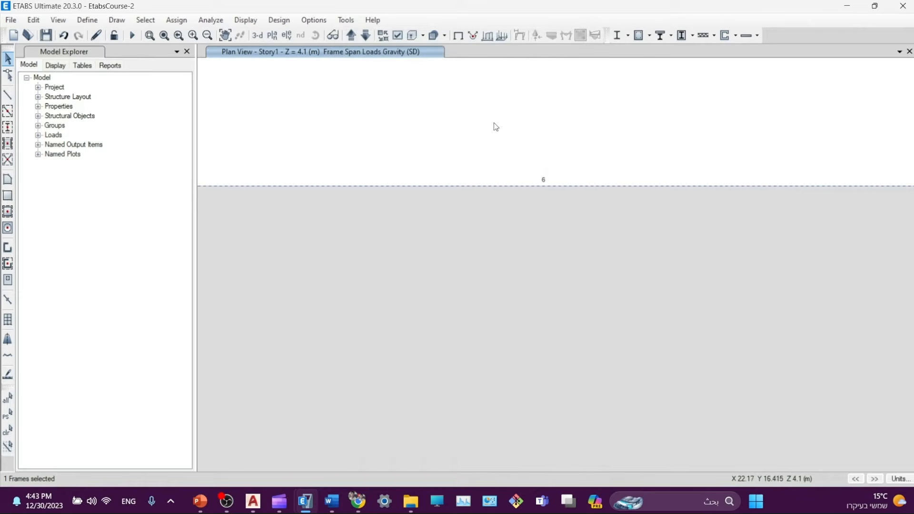
# - Zoom and pan out to the full Story1 plan, bringing grid lines 5 and 6 into view
pyautogui.scroll(-5, 492, 182)
pyautogui.moveTo(524, 138); pyautogui.dragTo(518, 221, button='middle')
pyautogui.moveTo(576, 259); pyautogui.dragTo(518, 219, button='middle')
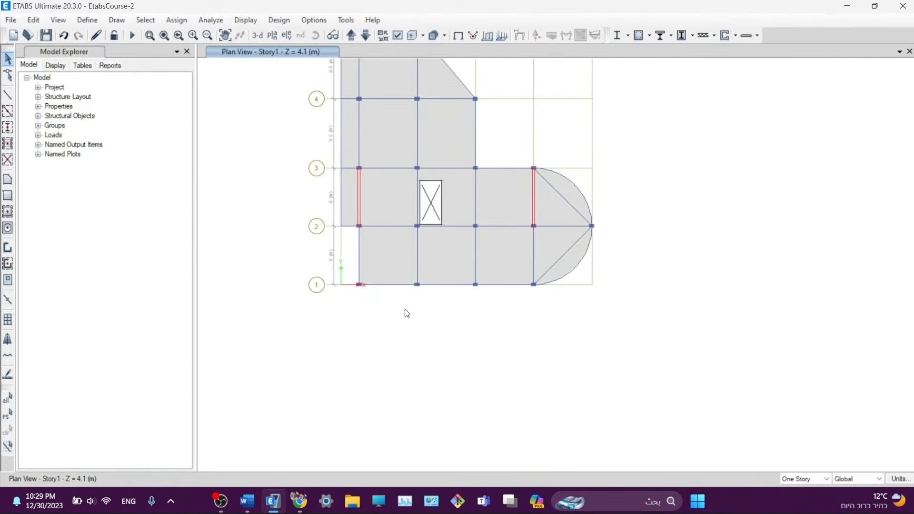
pyautogui.moveTo(407, 312); pyautogui.dragTo(410, 412, button='middle')
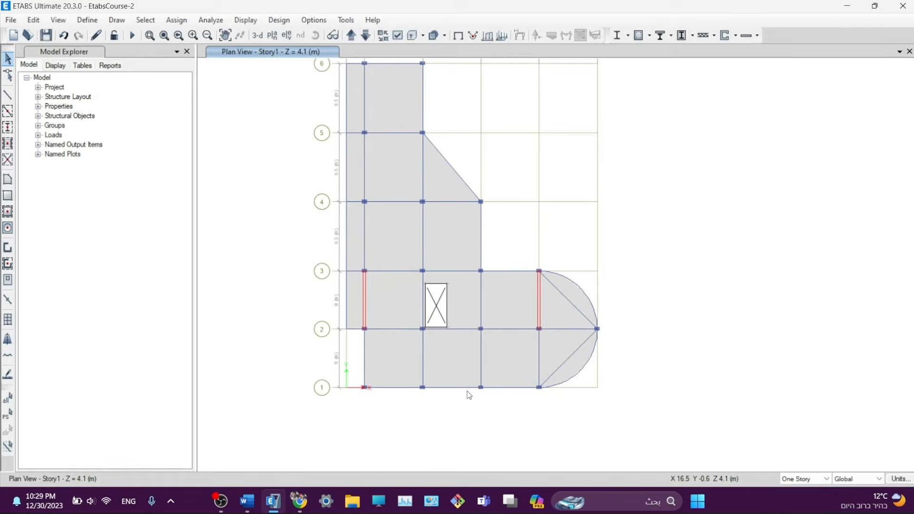
# - Assign the three grid line 1 beams to group B1 via Assign Objects to Group
pyautogui.click(407, 388)
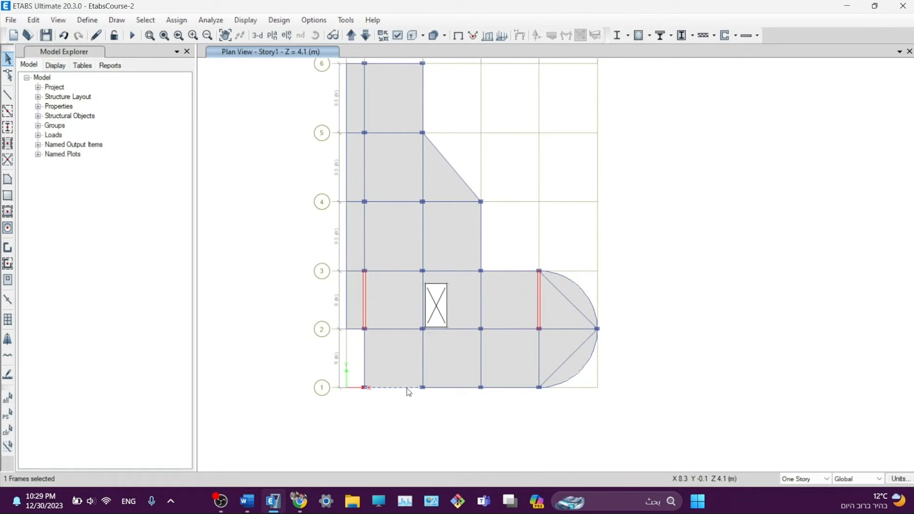
pyautogui.click(472, 389)
pyautogui.click(514, 389)
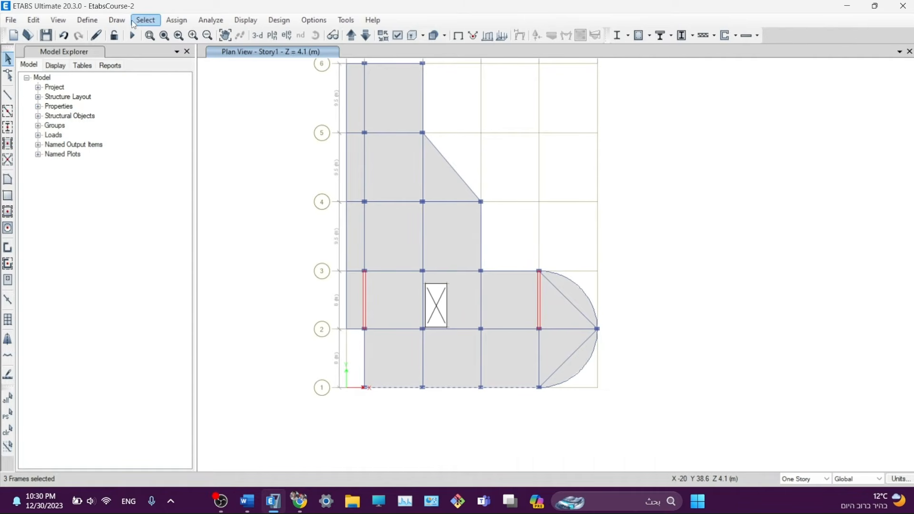
pyautogui.click(177, 19)
pyautogui.click(186, 20)
pyautogui.click(185, 20)
pyautogui.click(192, 238)
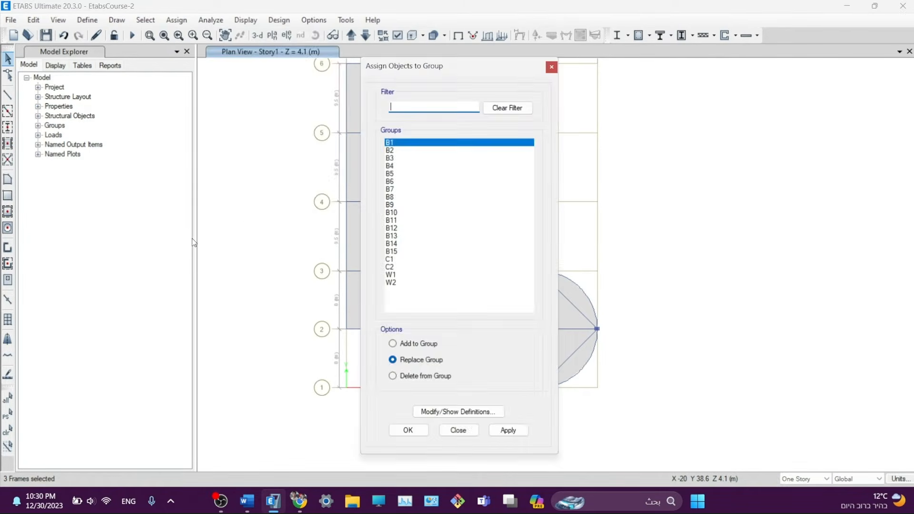
pyautogui.click(499, 431)
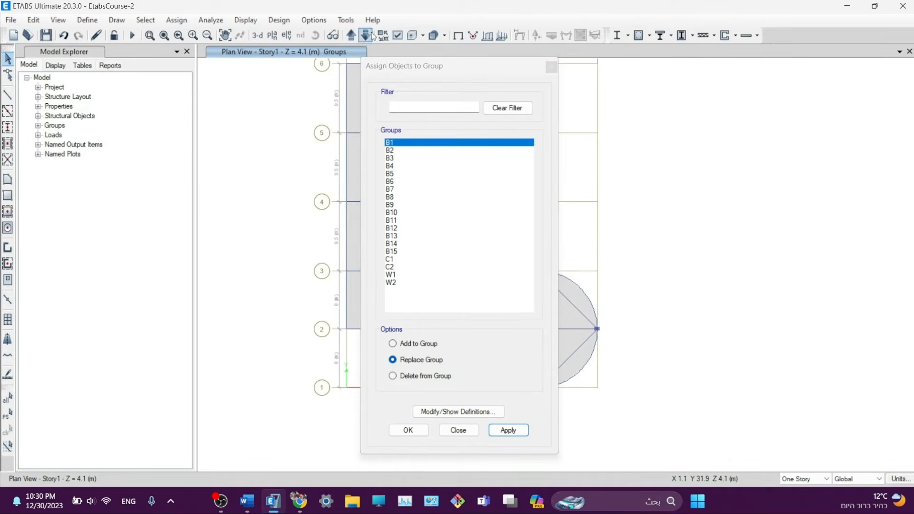
pyautogui.moveTo(389, 69); pyautogui.dragTo(655, 61)
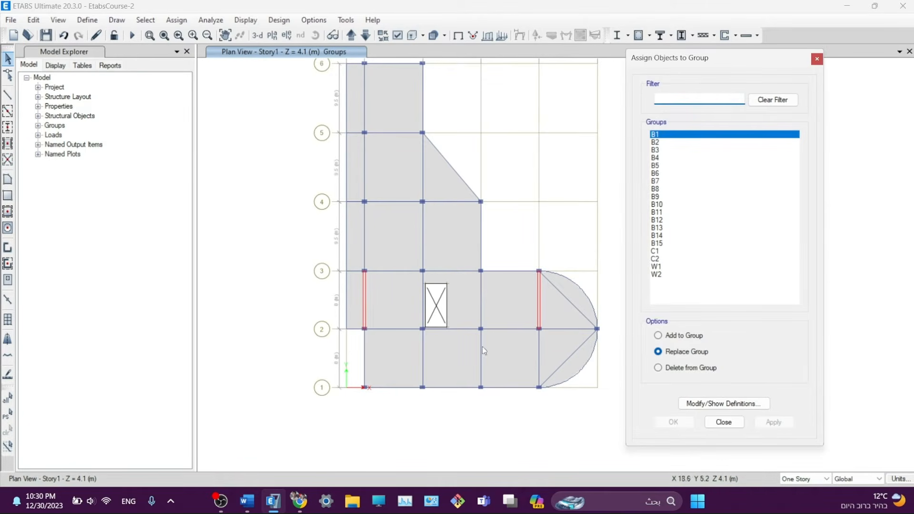
# - Assign the grid line 2 beams on both sides of the opening to group B2
pyautogui.click(581, 329)
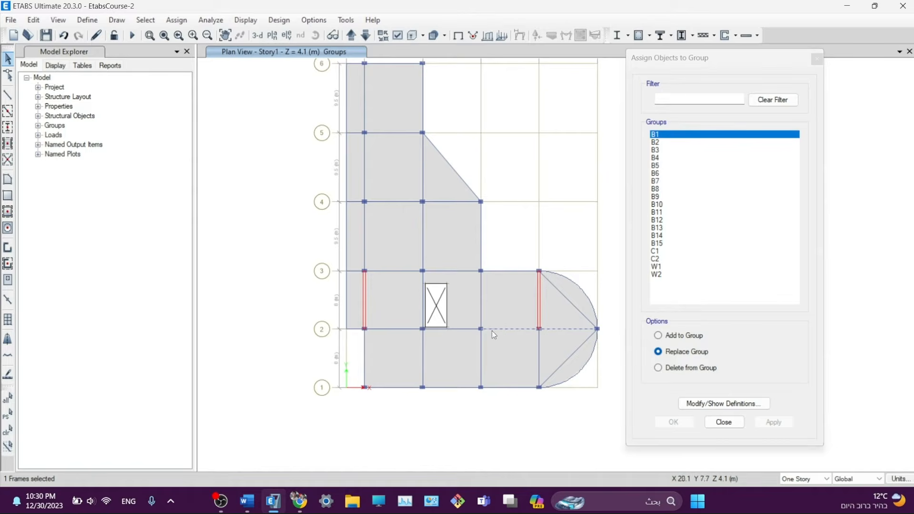
pyautogui.click(379, 329)
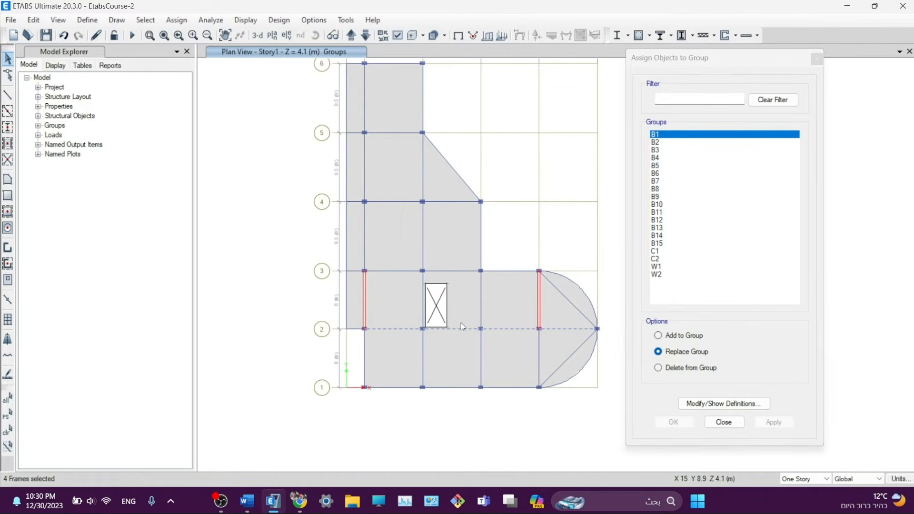
pyautogui.click(353, 330)
pyautogui.click(351, 330)
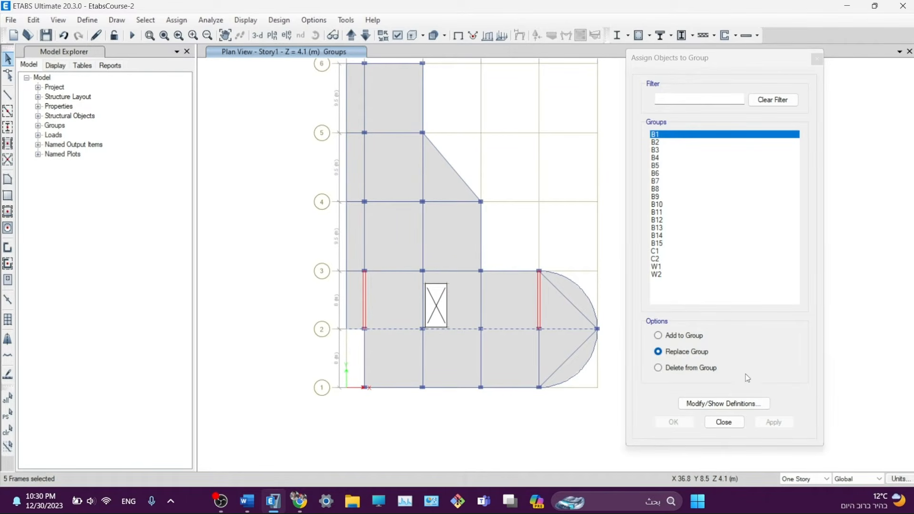
pyautogui.click(656, 143)
pyautogui.click(774, 422)
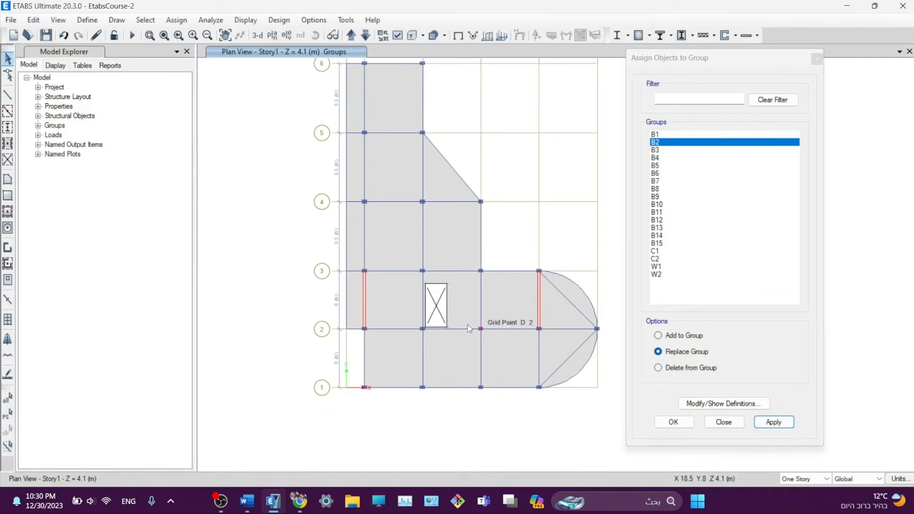
# - Assign the two grid 3 beams to group B3 and the two grid 4 beams to B4
pyautogui.click(503, 272)
pyautogui.click(453, 272)
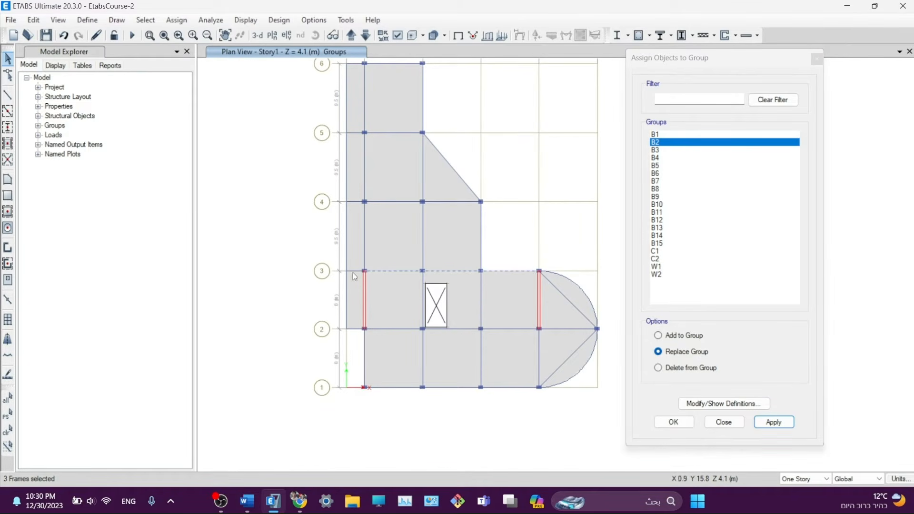
pyautogui.click(715, 151)
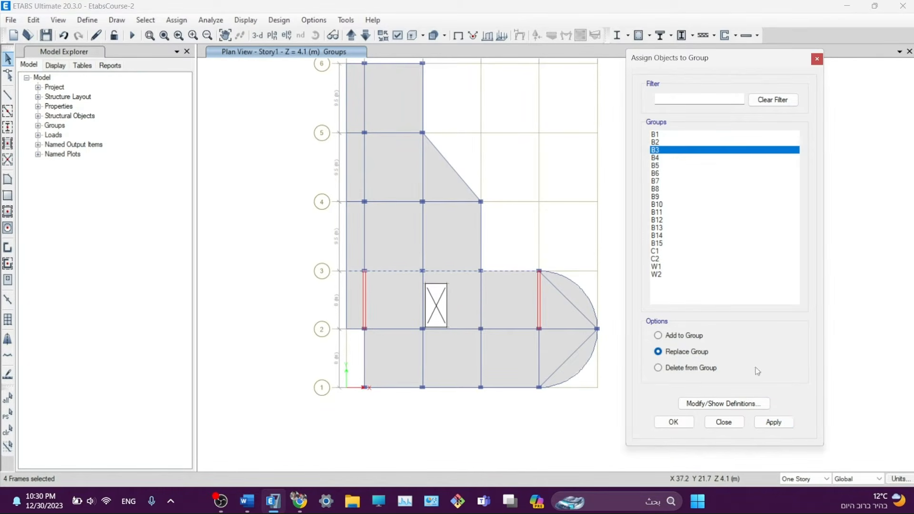
pyautogui.click(772, 422)
pyautogui.click(453, 202)
pyautogui.click(403, 202)
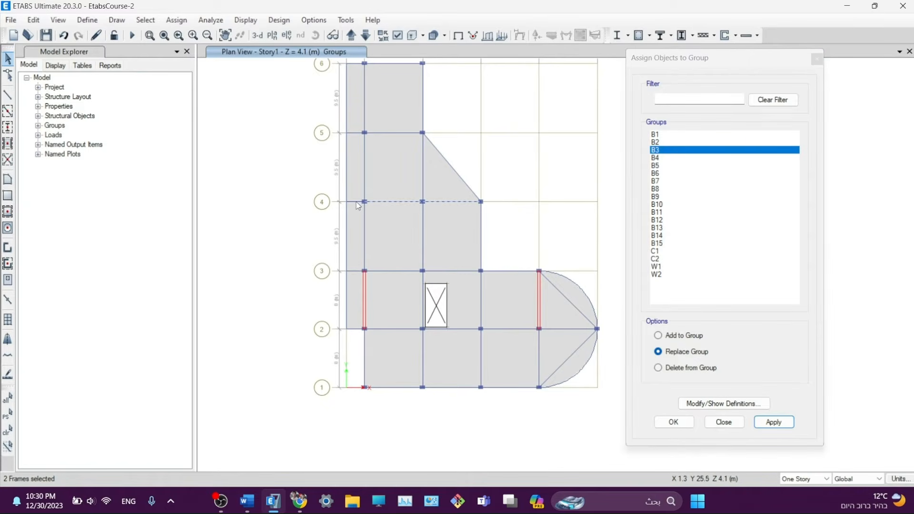
pyautogui.click(661, 158)
pyautogui.click(774, 422)
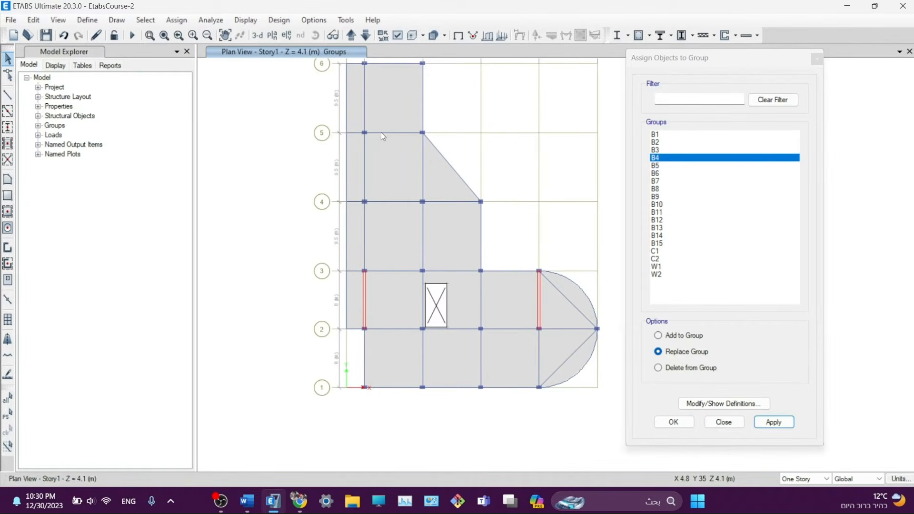
# - Assign the grid 5 beam to group B5 and the grid 6 beam between B and C to B6
pyautogui.click(381, 132)
pyautogui.click(667, 165)
pyautogui.click(767, 421)
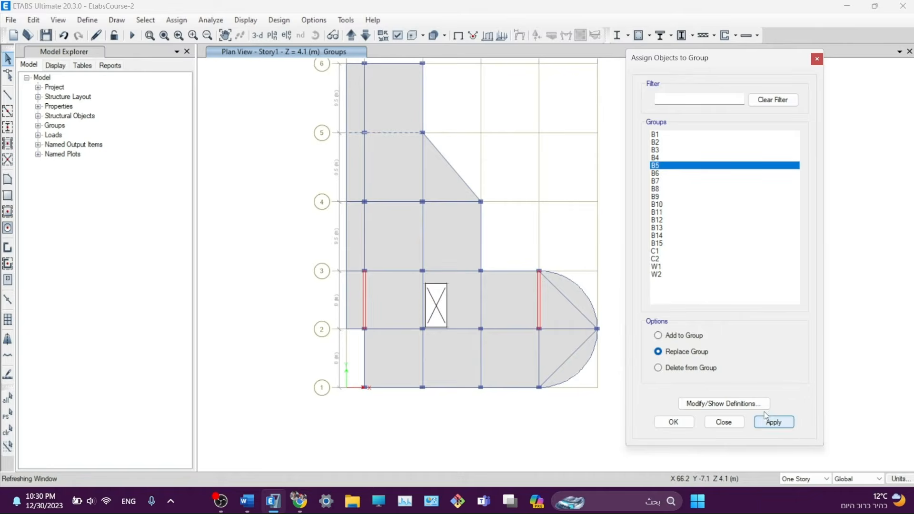
pyautogui.moveTo(504, 118); pyautogui.dragTo(510, 209, button='middle')
pyautogui.click(401, 156)
pyautogui.click(393, 163)
pyautogui.click(387, 154)
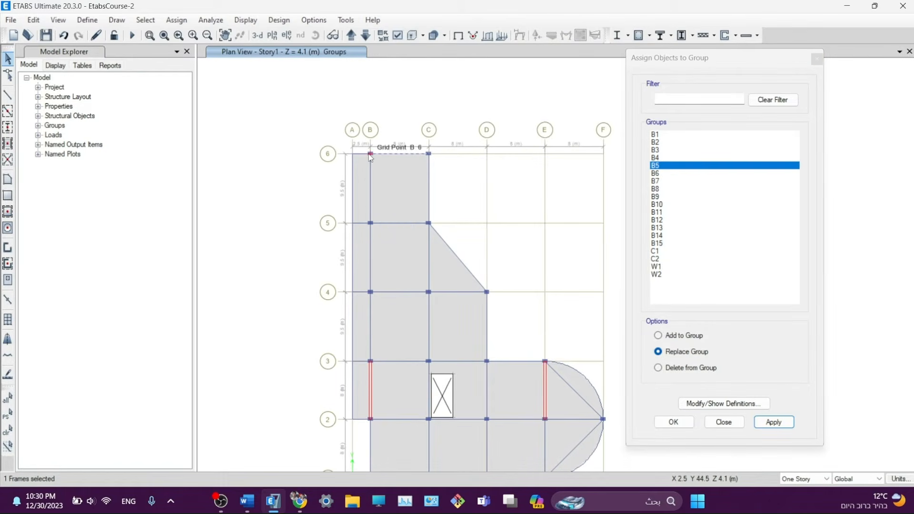
pyautogui.click(663, 173)
pyautogui.click(774, 423)
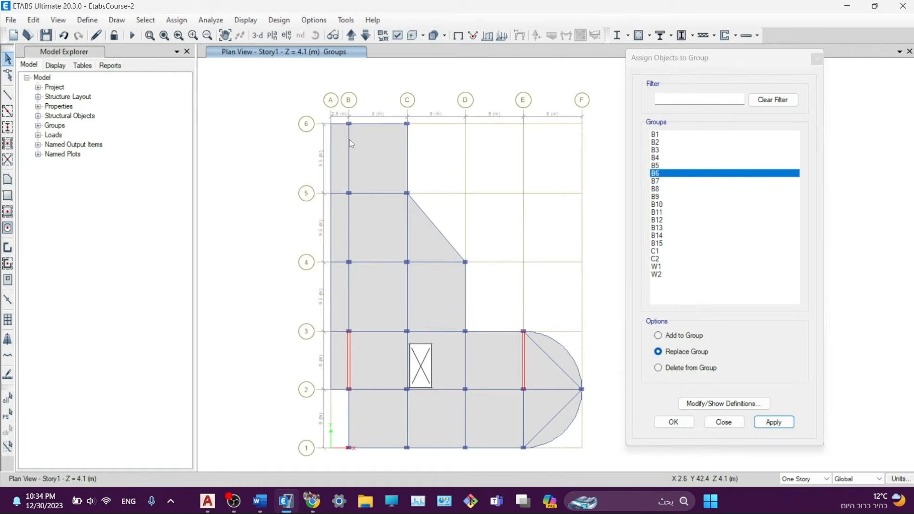
# - Assign two grid B beams to group B7 and the grid B beam below grid 2 to B8
pyautogui.click(350, 144)
pyautogui.click(350, 295)
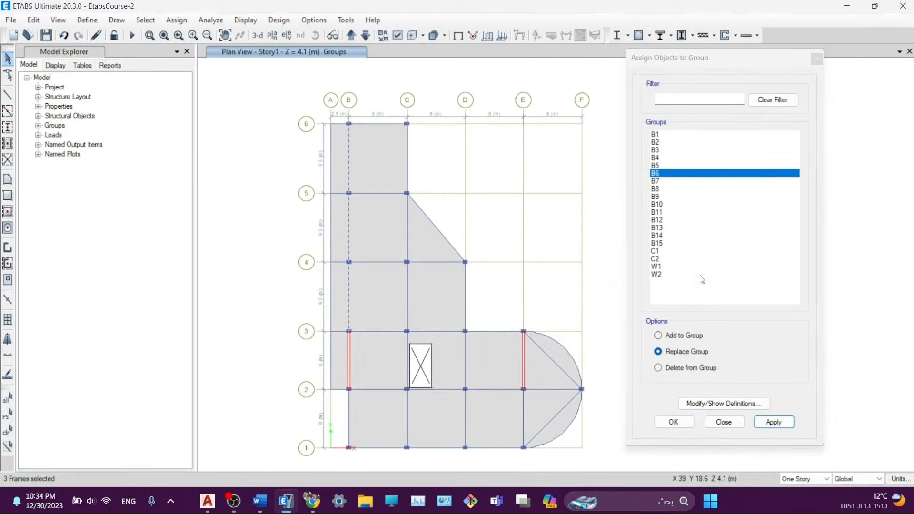
pyautogui.click(669, 182)
pyautogui.click(774, 422)
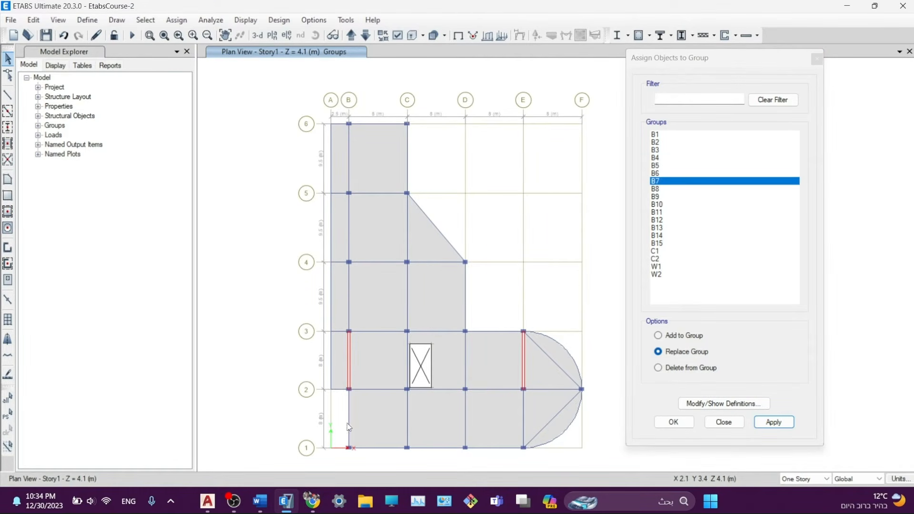
pyautogui.click(349, 421)
pyautogui.click(657, 189)
pyautogui.click(774, 422)
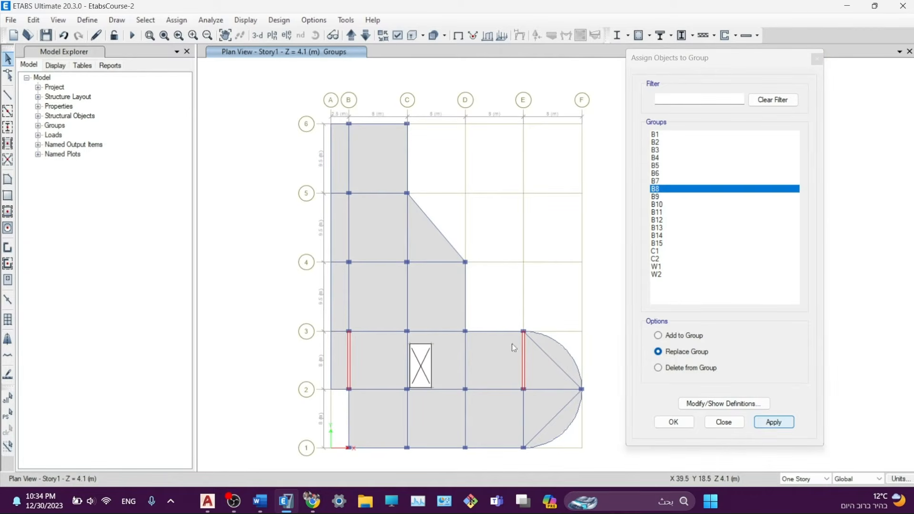
# - Assign the three grid C beams to group B9 and the grid D beam to B10
pyautogui.click(409, 157)
pyautogui.click(408, 227)
pyautogui.click(411, 295)
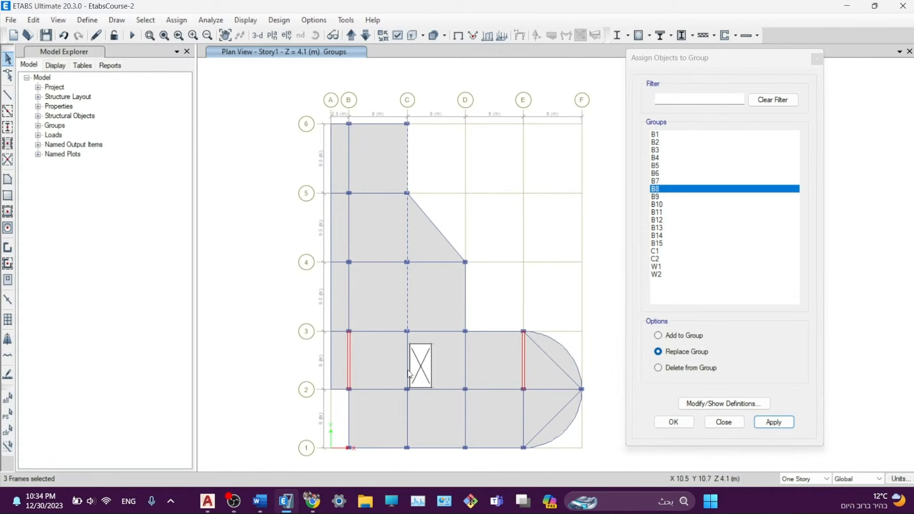
pyautogui.click(656, 197)
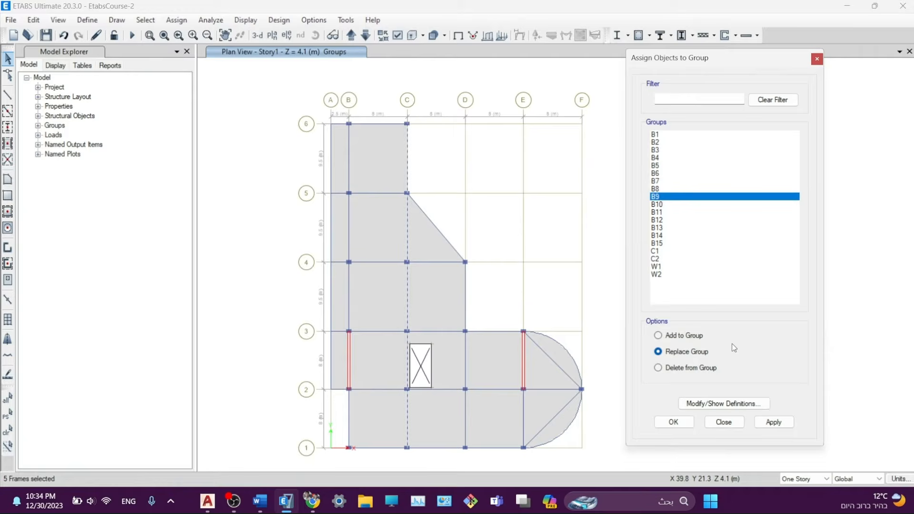
pyautogui.click(774, 423)
pyautogui.click(466, 294)
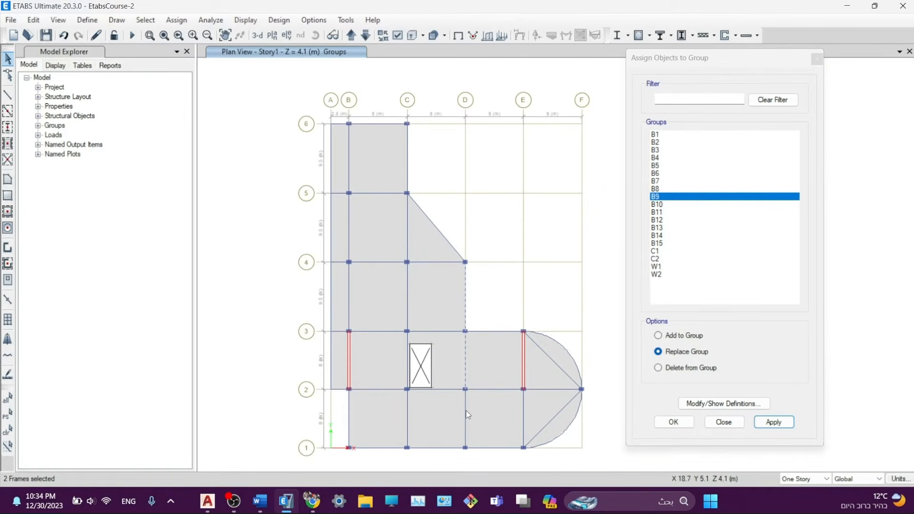
pyautogui.click(657, 204)
pyautogui.click(774, 422)
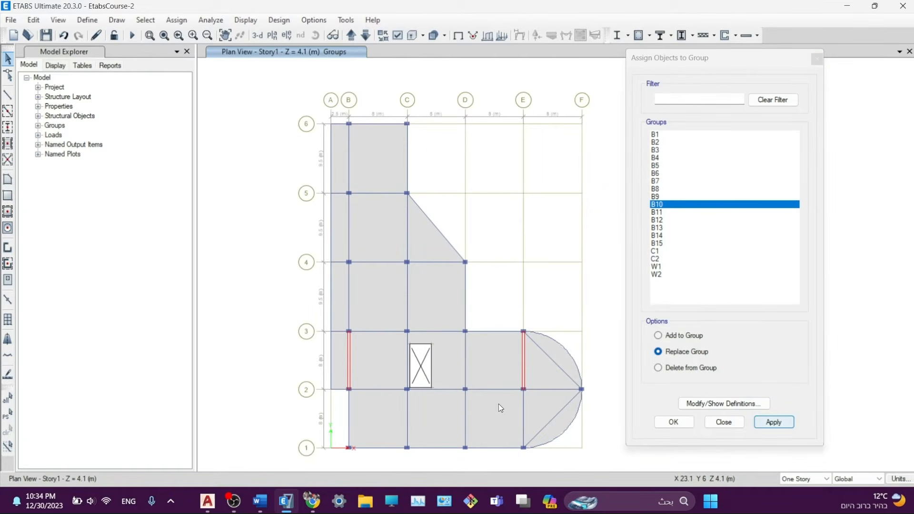
# - Assign the grid E beam to group B11 and the two diagonal beams to B12 and B13
pyautogui.click(525, 409)
pyautogui.click(681, 213)
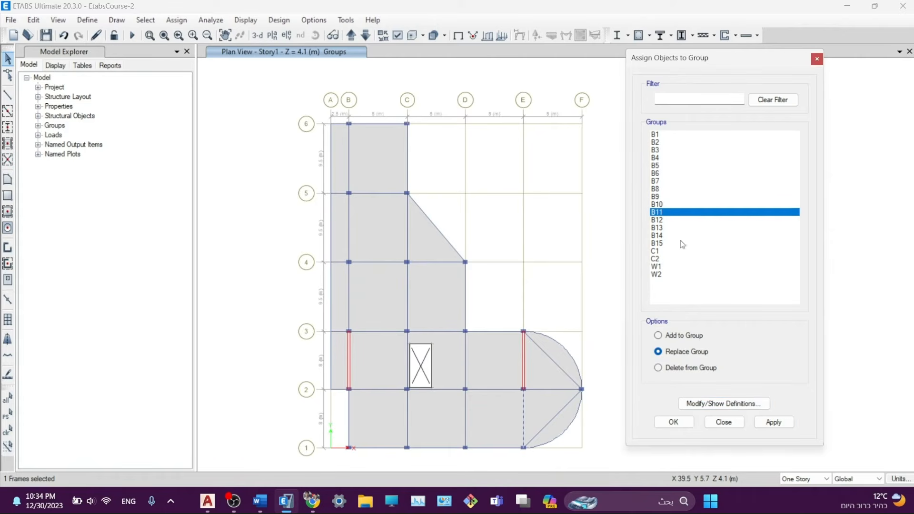
pyautogui.click(776, 423)
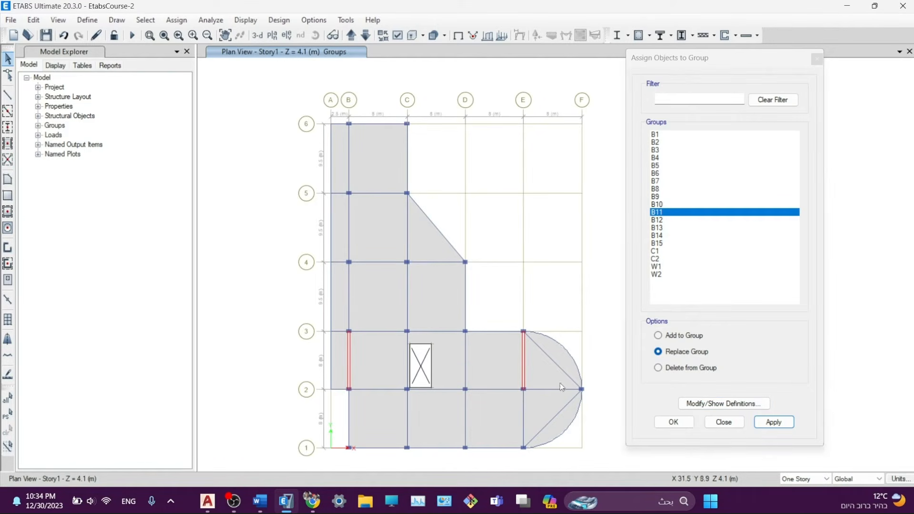
pyautogui.click(556, 419)
pyautogui.click(658, 220)
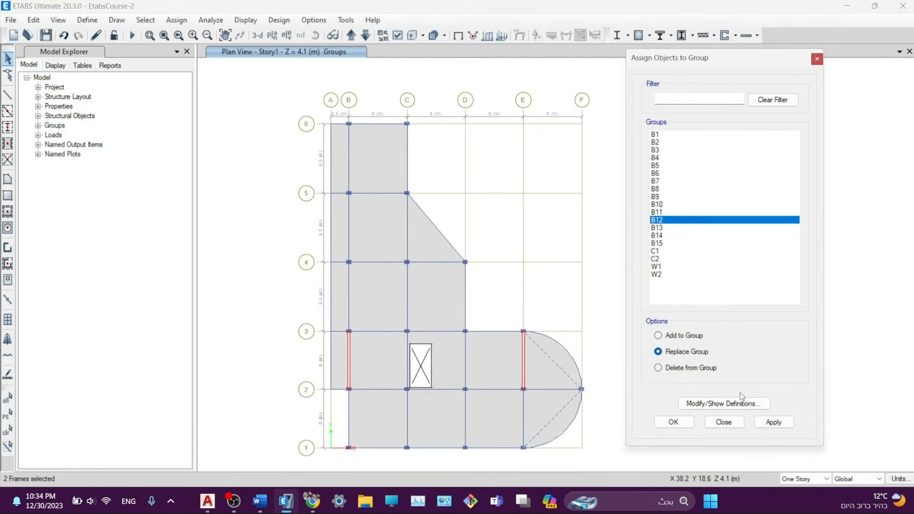
pyautogui.click(774, 423)
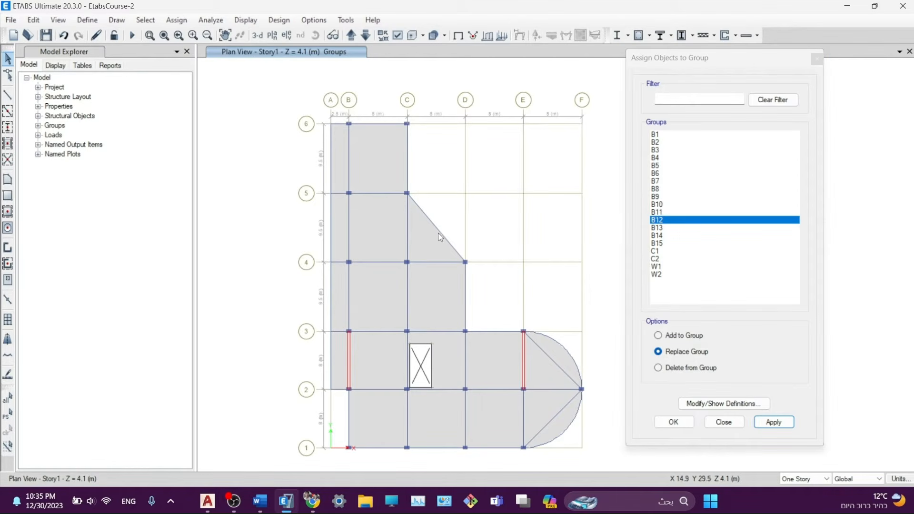
pyautogui.click(427, 220)
pyautogui.click(672, 228)
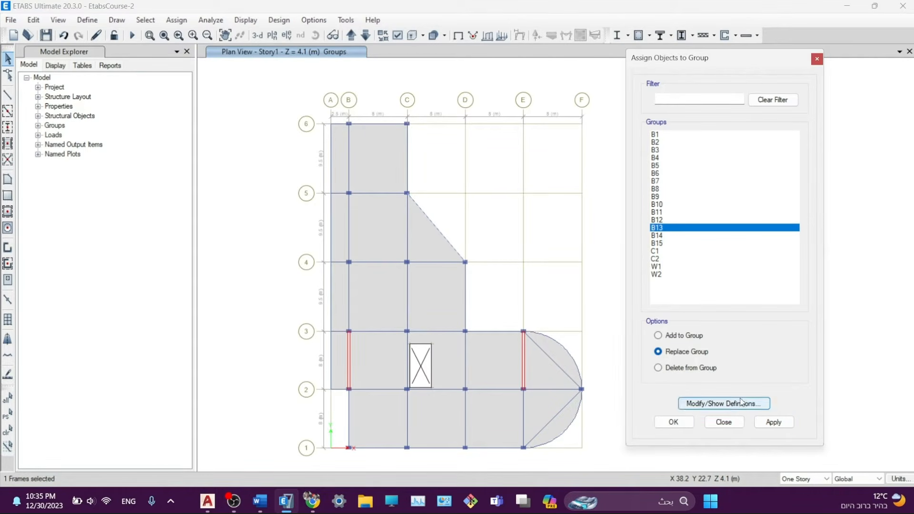
pyautogui.click(774, 422)
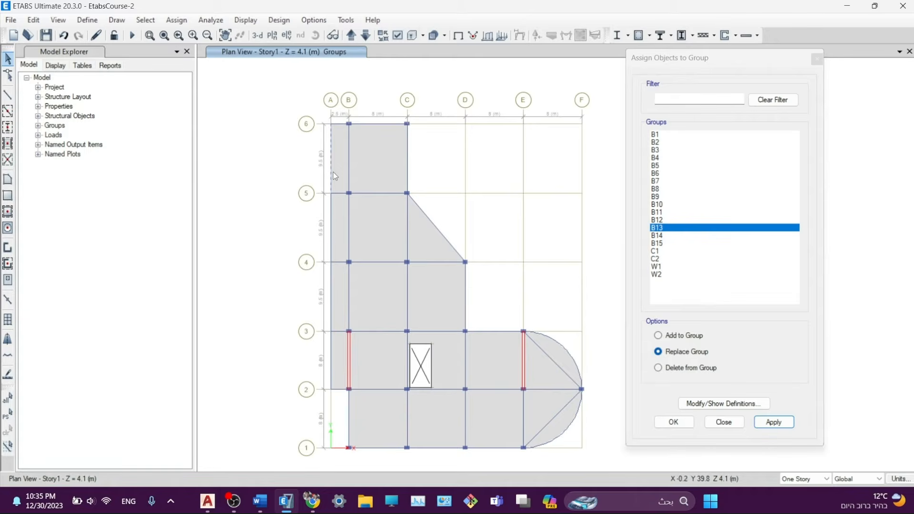
# - Assign the three grid A beams to group B14
pyautogui.click(332, 221)
pyautogui.click(332, 303)
pyautogui.click(332, 352)
pyautogui.click(664, 236)
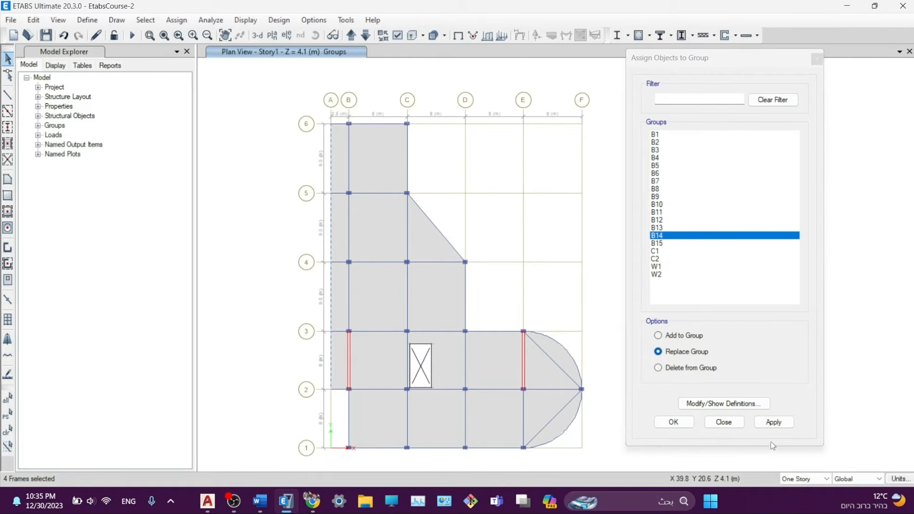
pyautogui.click(774, 423)
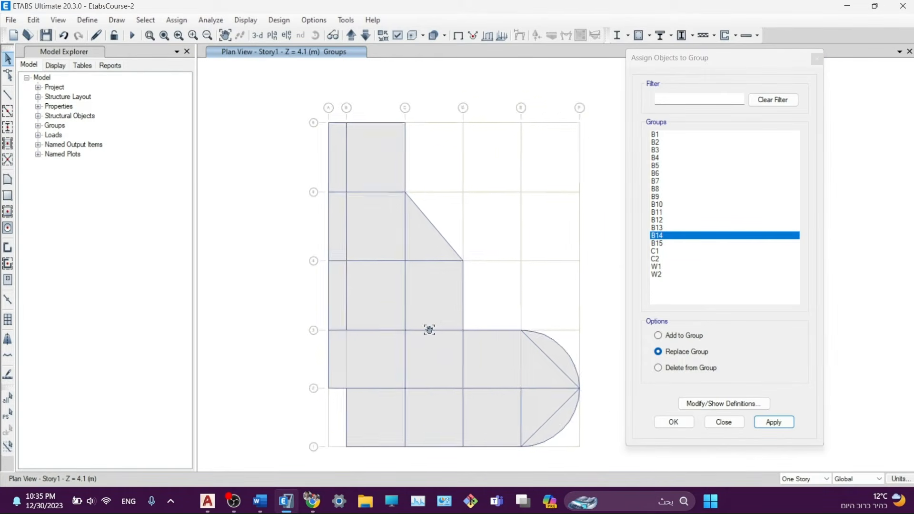
# - Hide joint objects in the plan view's display options
pyautogui.moveTo(429, 327); pyautogui.dragTo(393, 291, button='middle')
pyautogui.scroll(4, 495, 309)
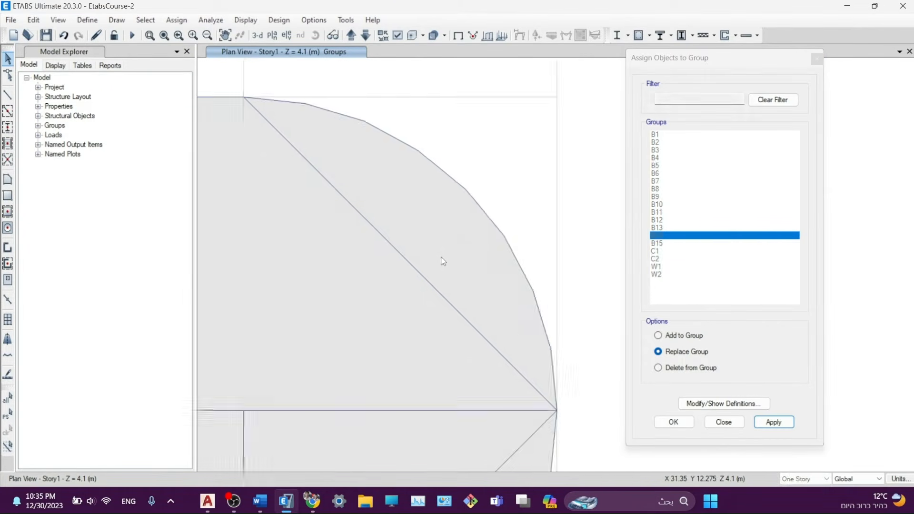
pyautogui.scroll(-4, 457, 265)
pyautogui.moveTo(504, 207)
pyautogui.mouseDown()
pyautogui.moveTo(451, 293)
pyautogui.moveTo(490, 210)
pyautogui.mouseUp()
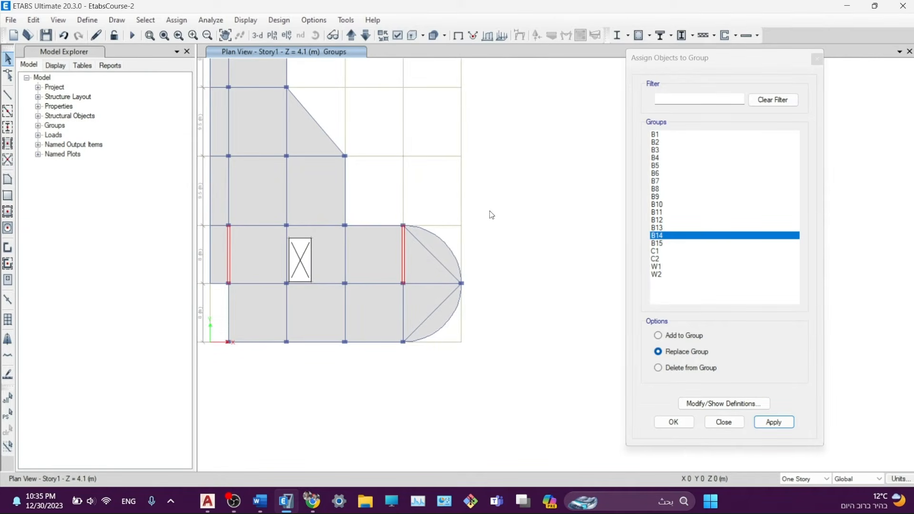
pyautogui.click(399, 36)
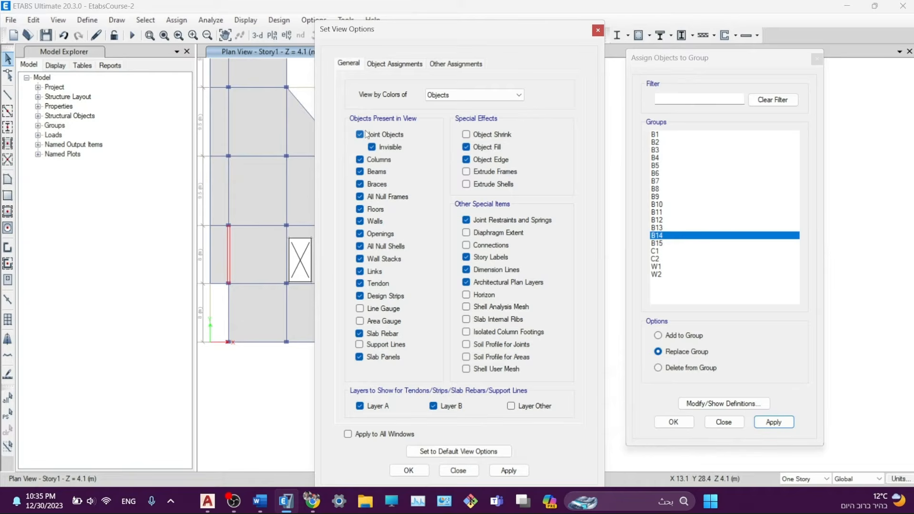
pyautogui.click(361, 135)
# - Select the semicircular bay's curved beams, excluding the slab and straight edge beams, and assign them to B15
pyautogui.click(465, 472)
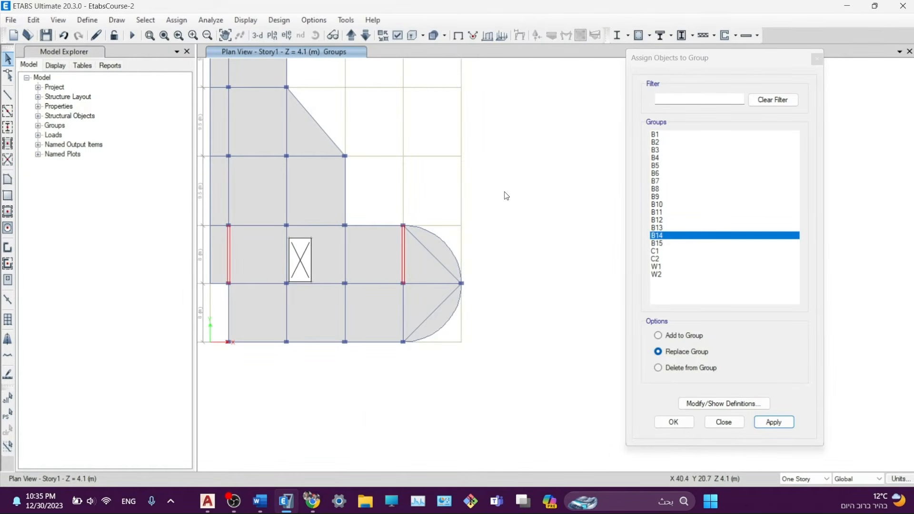
pyautogui.moveTo(505, 192); pyautogui.dragTo(411, 422)
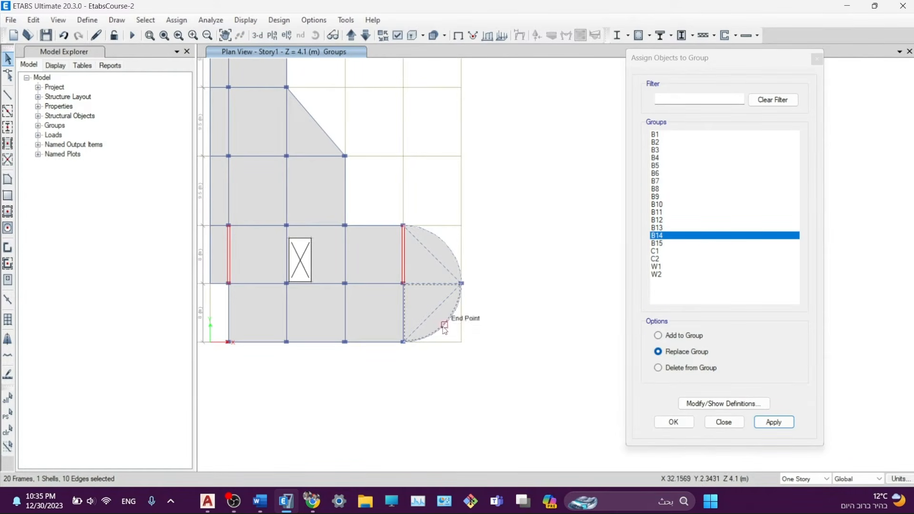
pyautogui.click(424, 256)
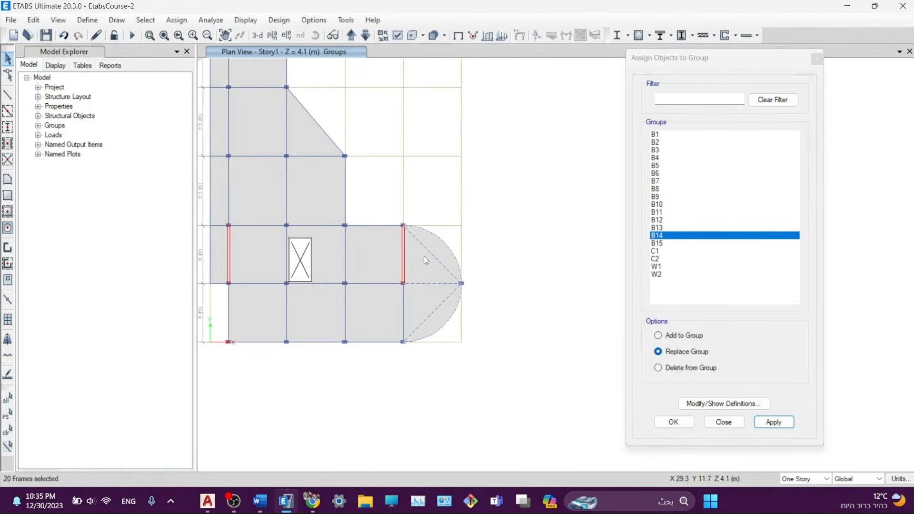
pyautogui.click(429, 284)
pyautogui.click(433, 255)
pyautogui.click(665, 243)
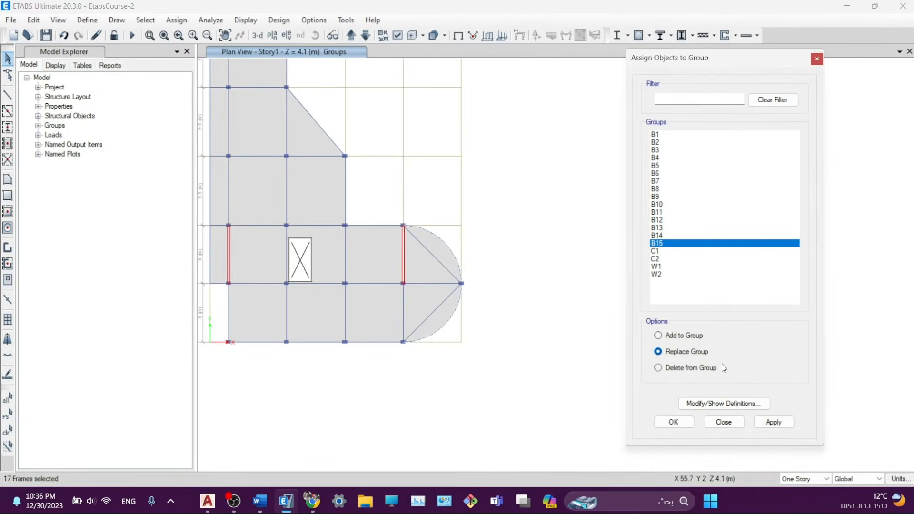
pyautogui.click(771, 422)
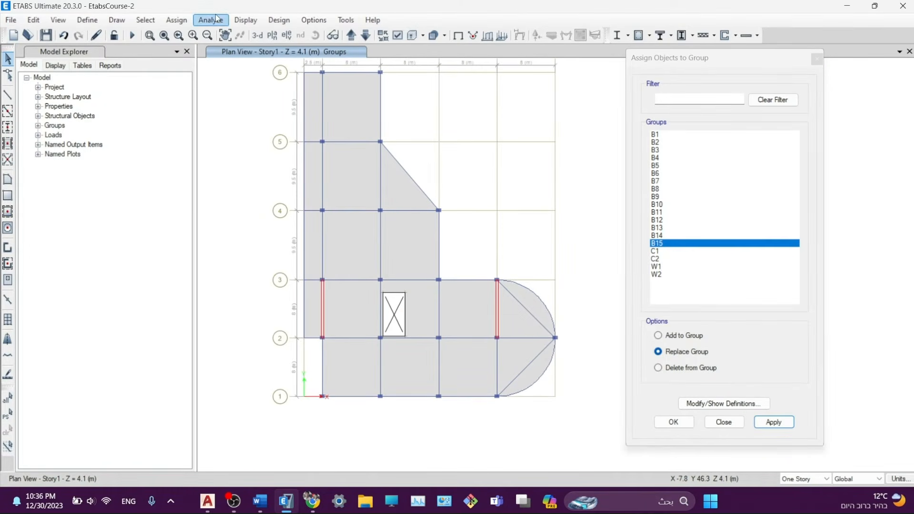
# - Select all columns by object type and assign them to group C1
pyautogui.click(146, 20)
pyautogui.moveTo(164, 34)
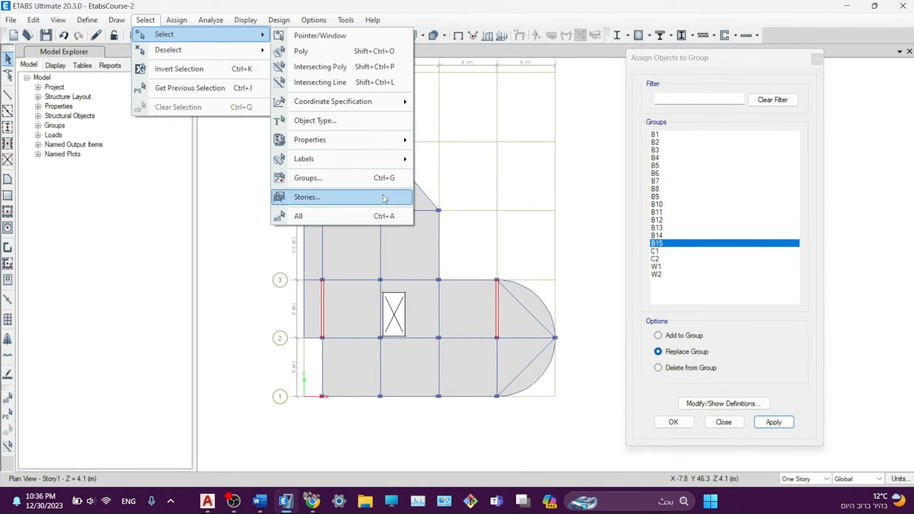
pyautogui.click(305, 120)
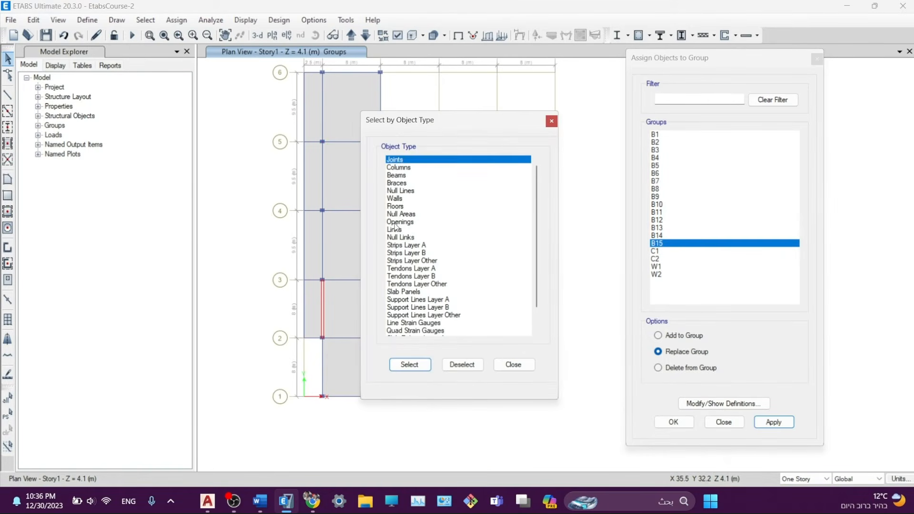
pyautogui.click(398, 168)
pyautogui.click(410, 365)
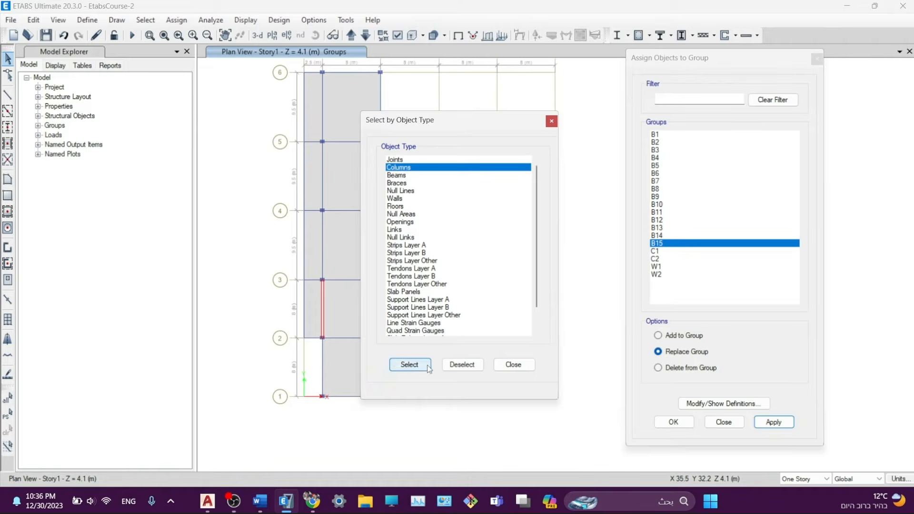
pyautogui.click(515, 365)
pyautogui.click(663, 252)
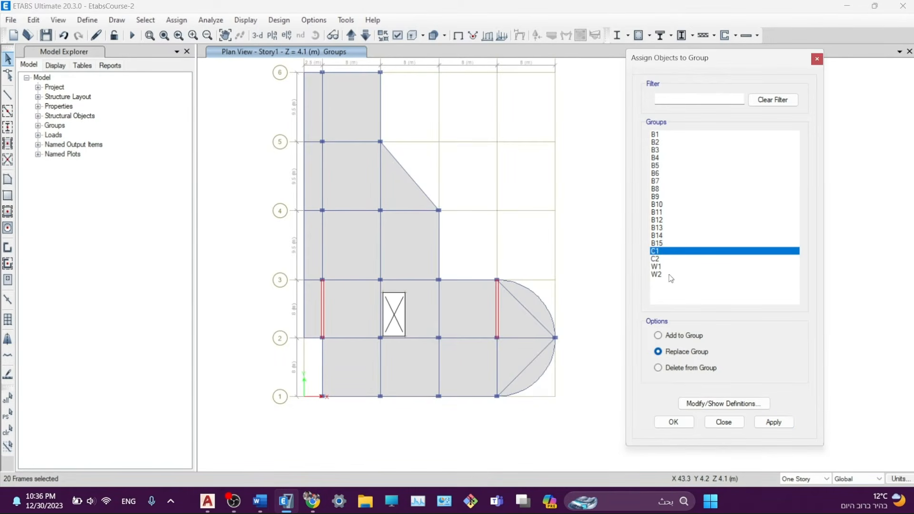
pyautogui.click(774, 422)
pyautogui.click(774, 423)
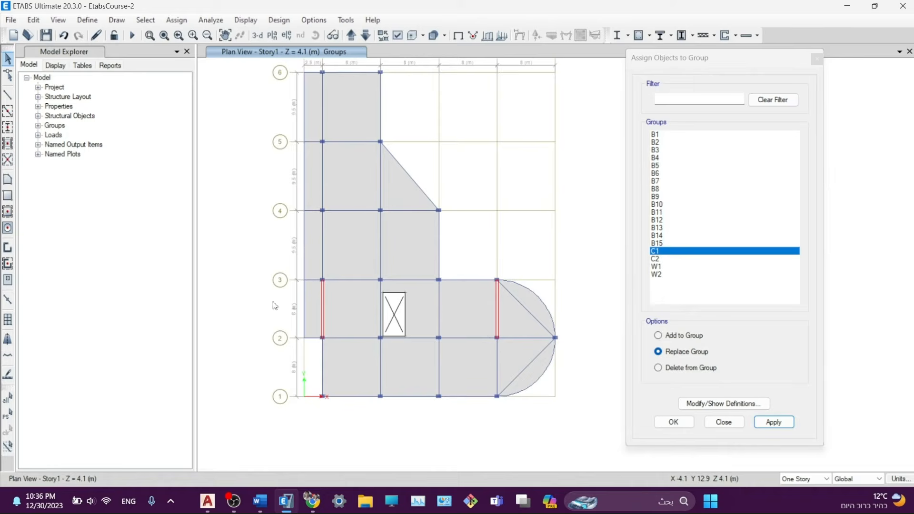
# - Assign the grid B wall to group W1 and the grid E wall to W2
pyautogui.click(323, 305)
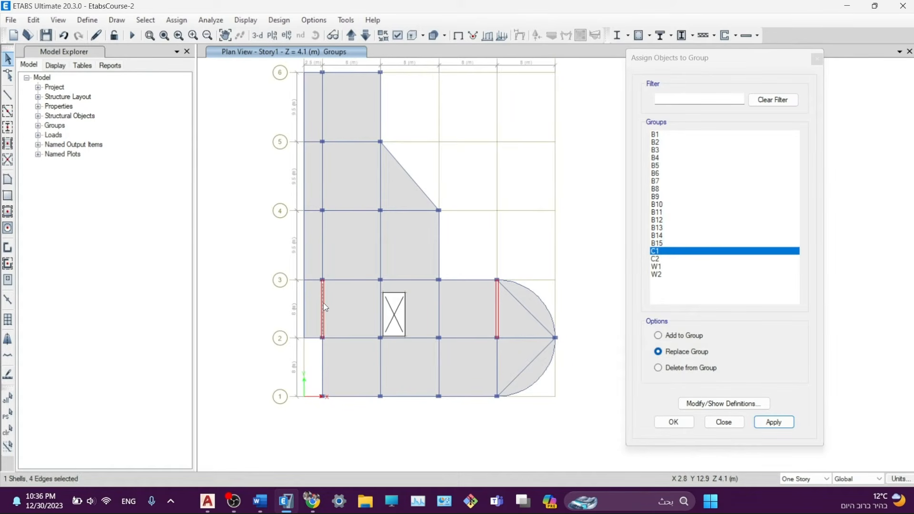
pyautogui.click(667, 267)
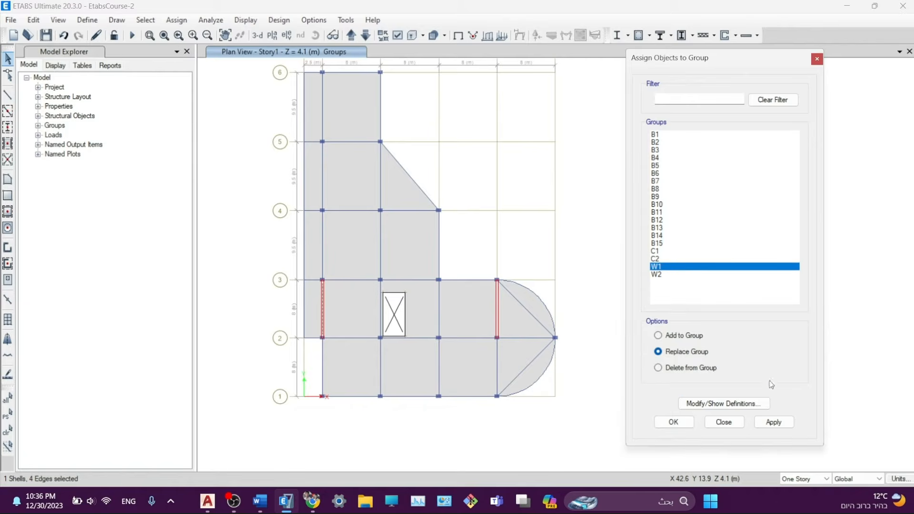
pyautogui.click(768, 426)
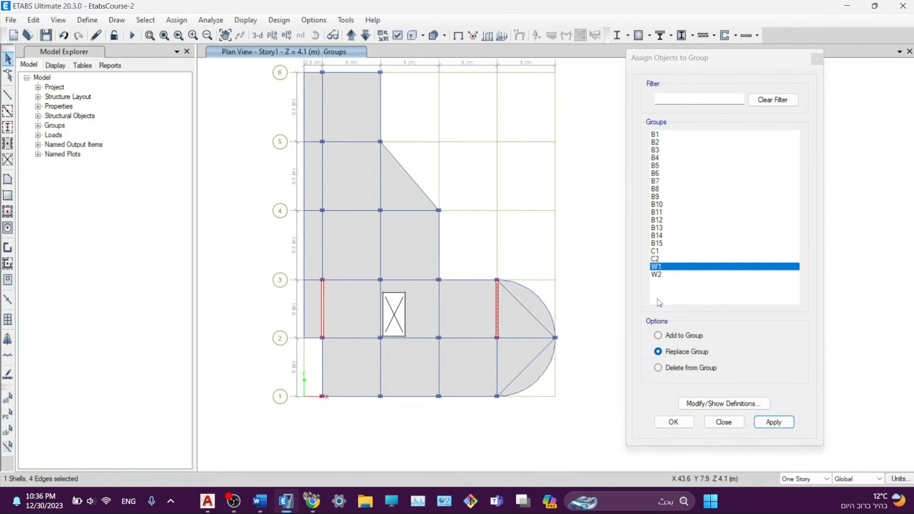
pyautogui.click(665, 276)
pyautogui.click(773, 423)
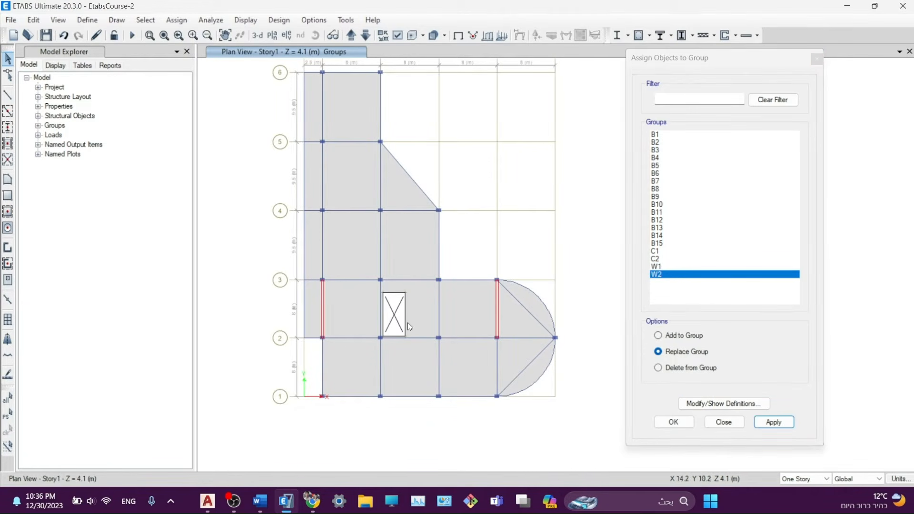
pyautogui.click(683, 422)
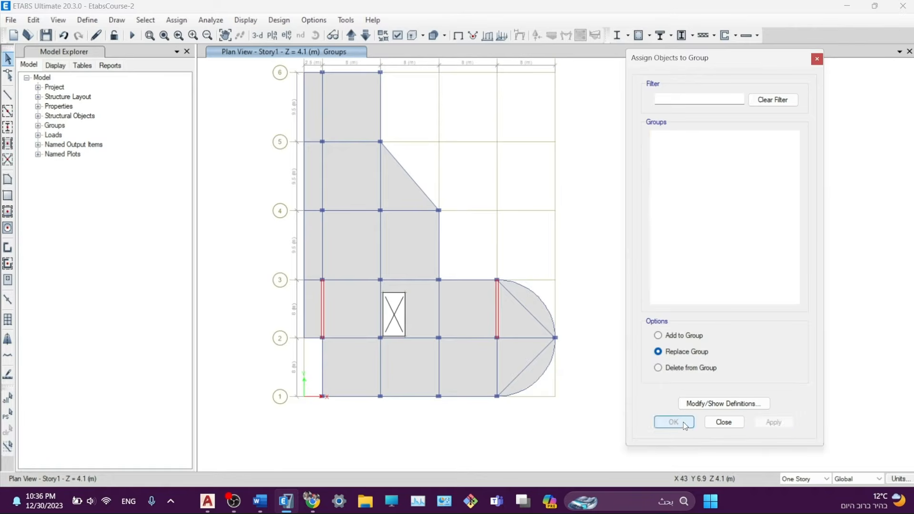
pyautogui.click(723, 423)
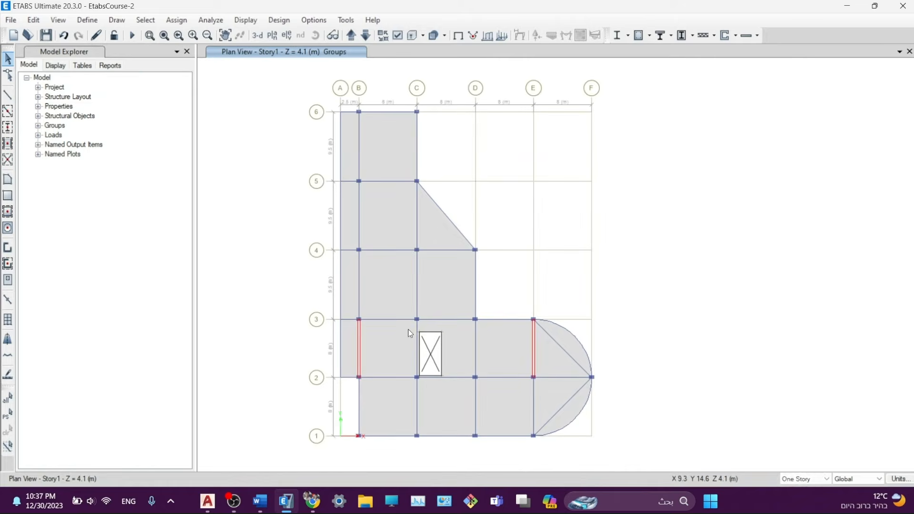
# - Pan the Story1 plan, then display the whole model in a 3-D view
pyautogui.moveTo(487, 387); pyautogui.dragTo(466, 372, button='middle')
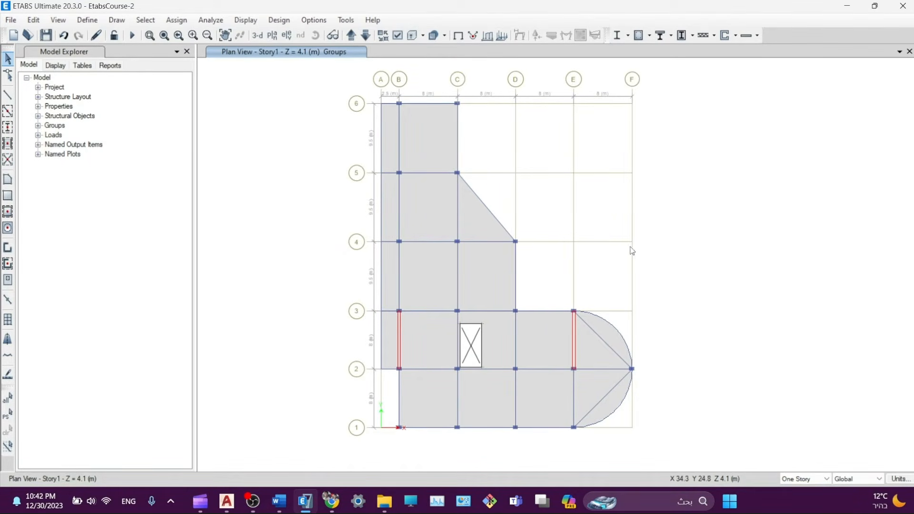
pyautogui.moveTo(630, 247); pyautogui.dragTo(583, 244, button='middle')
pyautogui.moveTo(620, 279); pyautogui.dragTo(621, 283, button='middle')
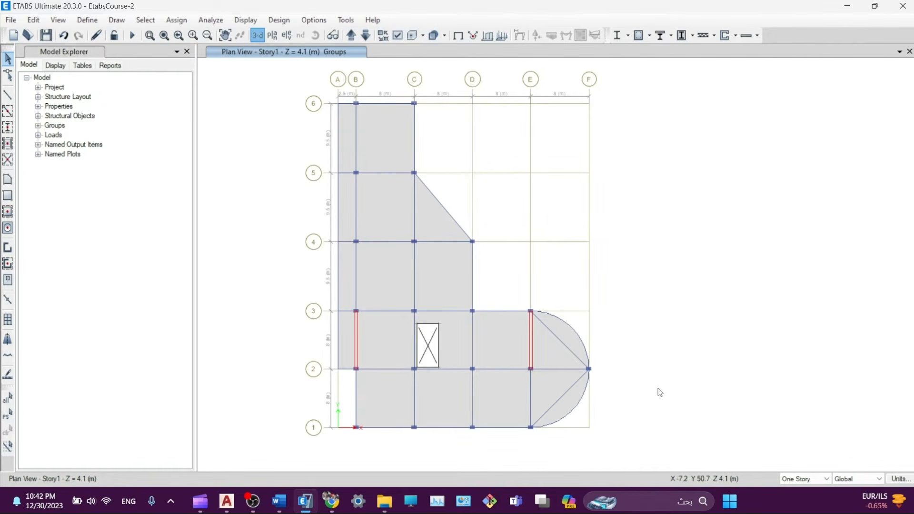
pyautogui.click(258, 34)
# - Add a second window showing the Story1 plan beside the 3-D view
pyautogui.click(900, 51)
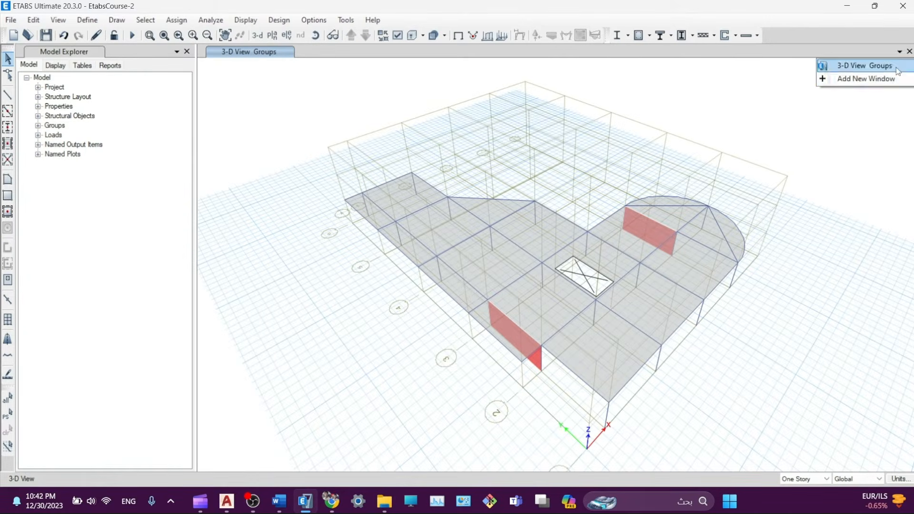
pyautogui.click(866, 78)
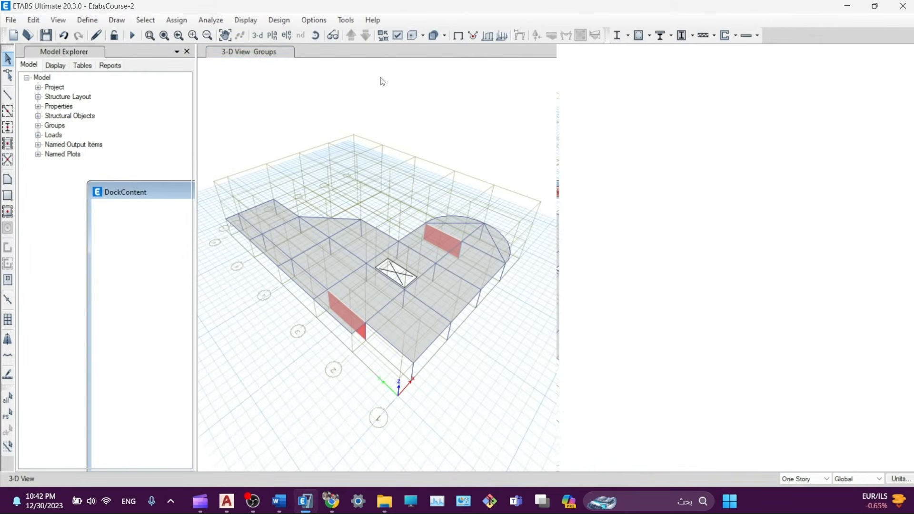
pyautogui.click(272, 37)
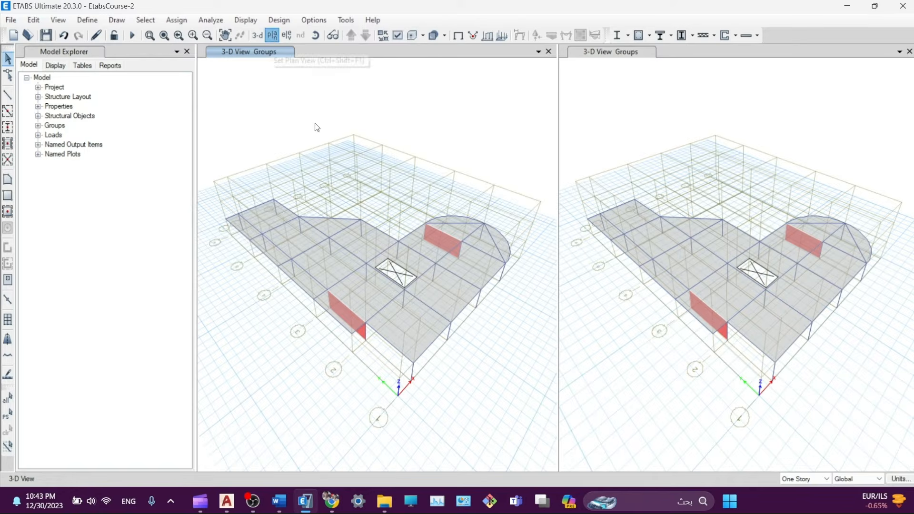
pyautogui.click(392, 227)
pyautogui.click(505, 393)
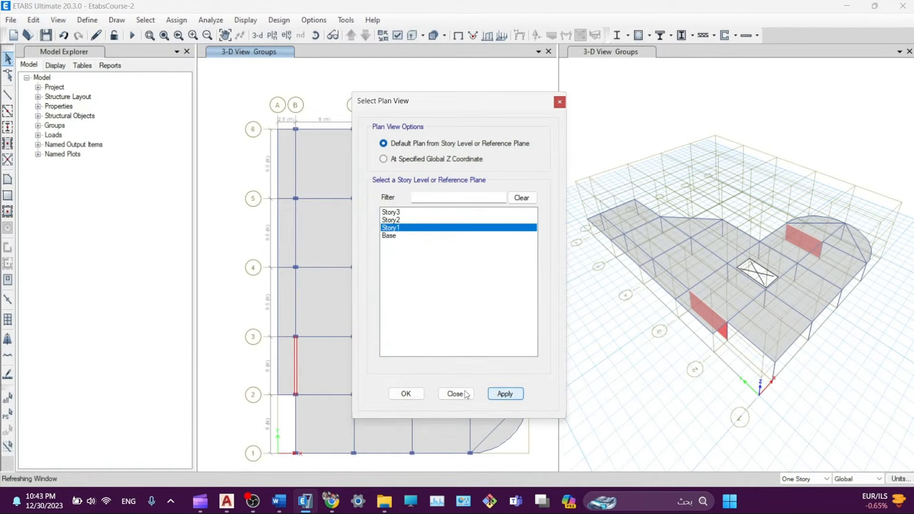
pyautogui.click(455, 394)
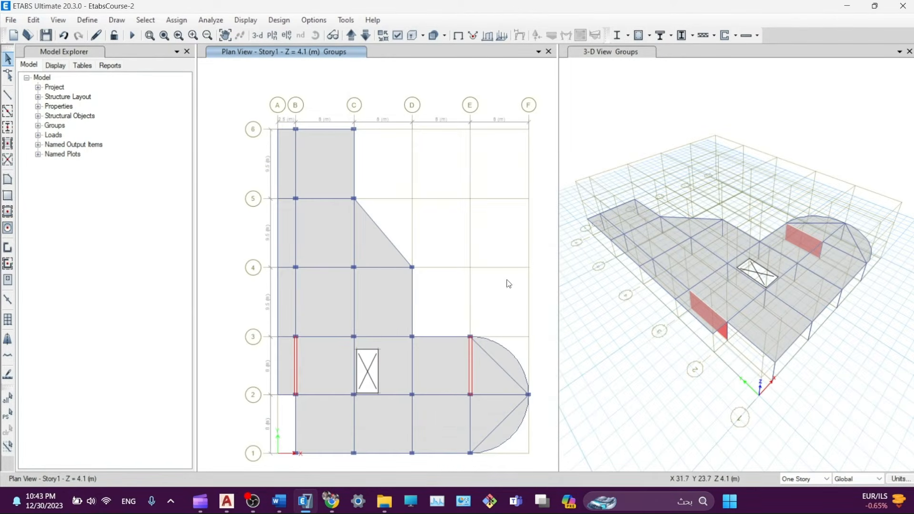
# - Recentre the Story1 plan and window-select every object on it
pyautogui.moveTo(508, 284); pyautogui.dragTo(478, 274, button='middle')
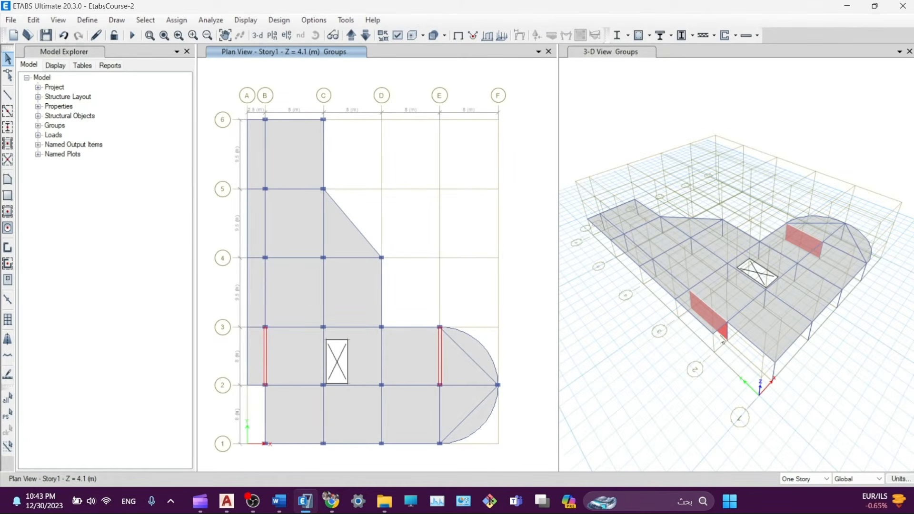
pyautogui.moveTo(423, 308); pyautogui.dragTo(427, 293, button='middle')
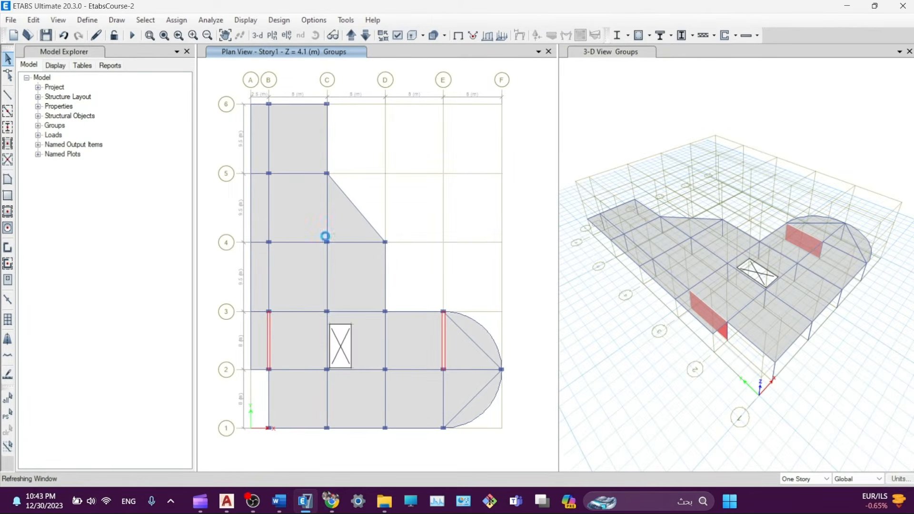
pyautogui.moveTo(210, 69); pyautogui.dragTo(533, 452)
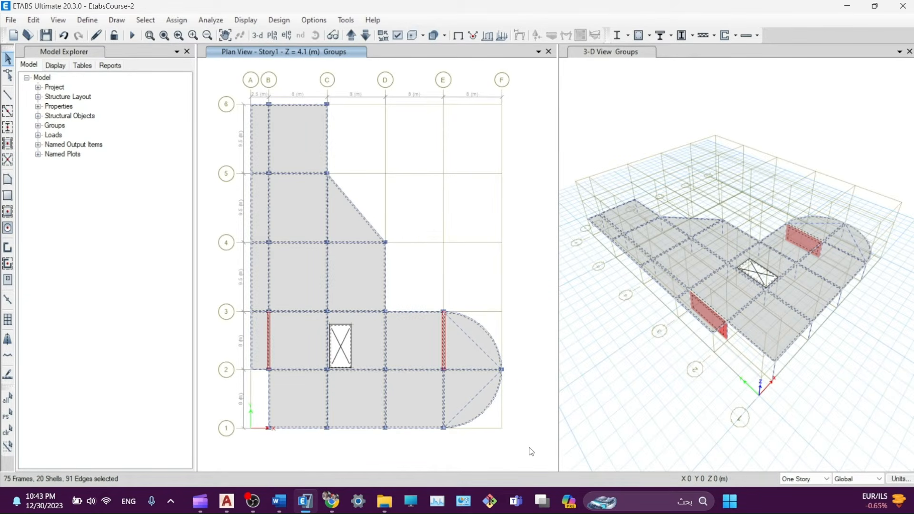
# - Open Replicate on the Story tab with Story2 and Story3 chosen as target stories
pyautogui.click(33, 20)
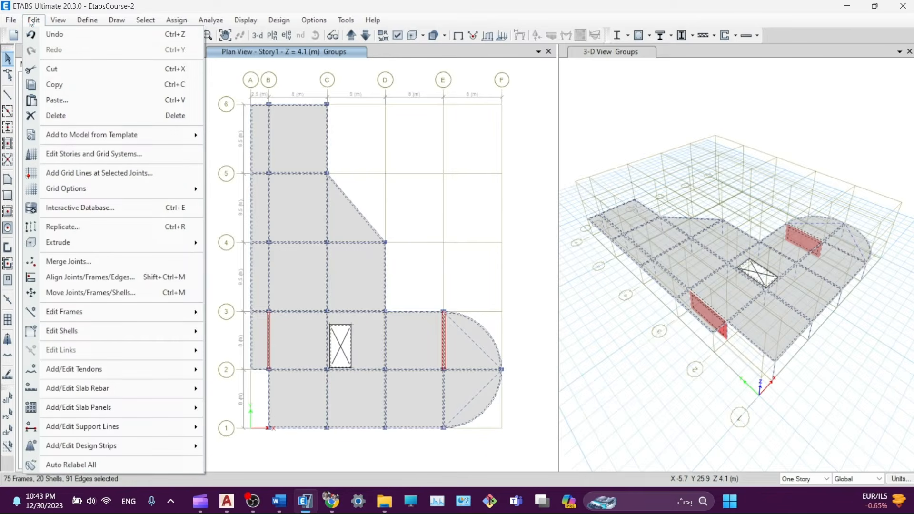
pyautogui.click(72, 227)
pyautogui.click(465, 145)
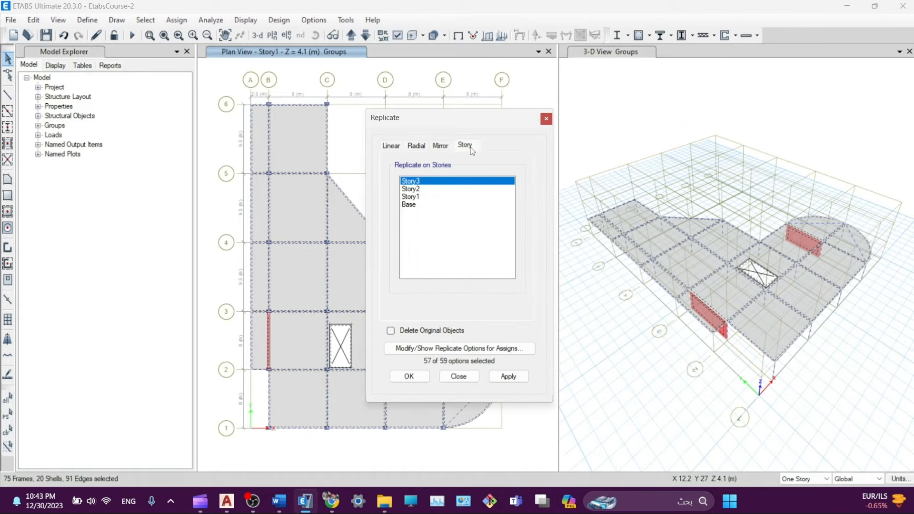
pyautogui.click(412, 189)
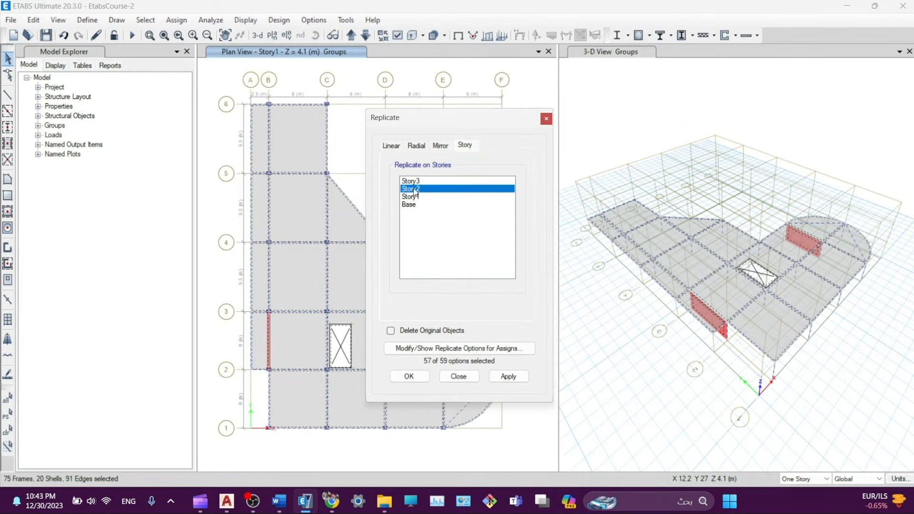
pyautogui.keyDown('ctrl'); pyautogui.click(412, 185); pyautogui.keyUp('ctrl')
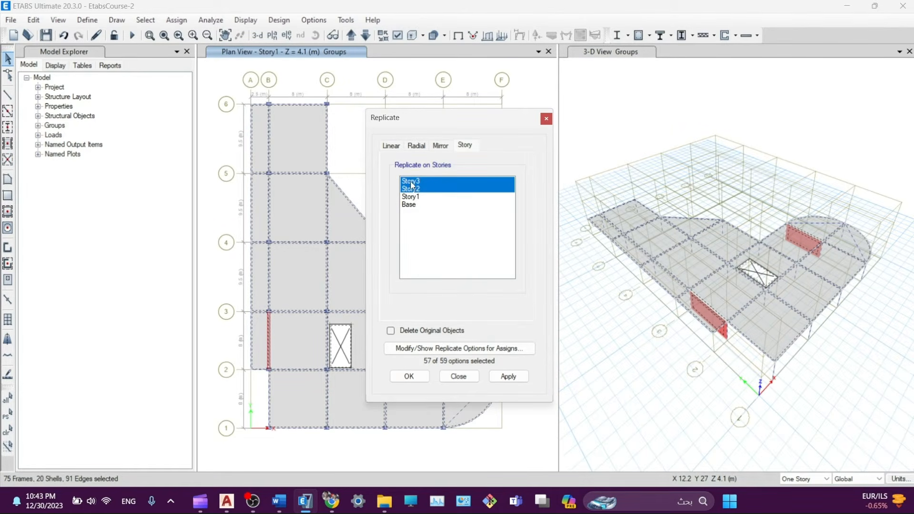
pyautogui.click(414, 190)
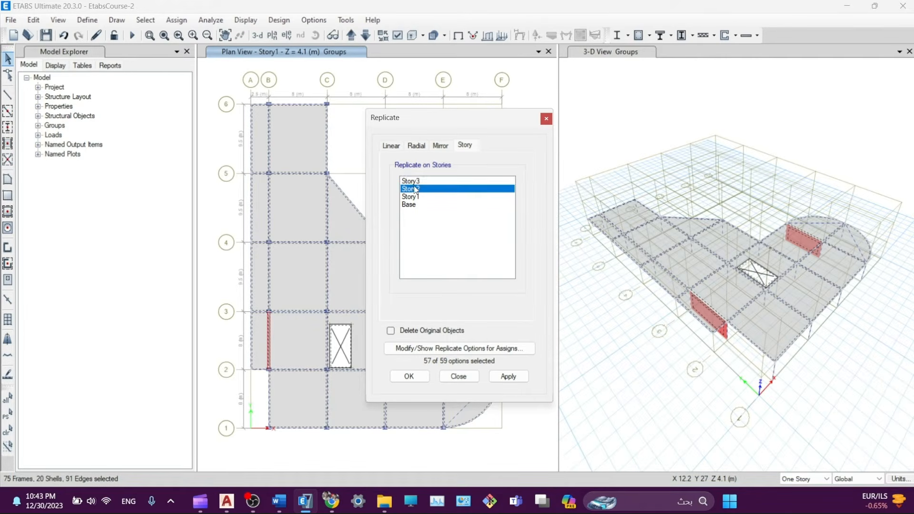
pyautogui.keyDown('ctrl'); pyautogui.click(405, 182); pyautogui.keyUp('ctrl')
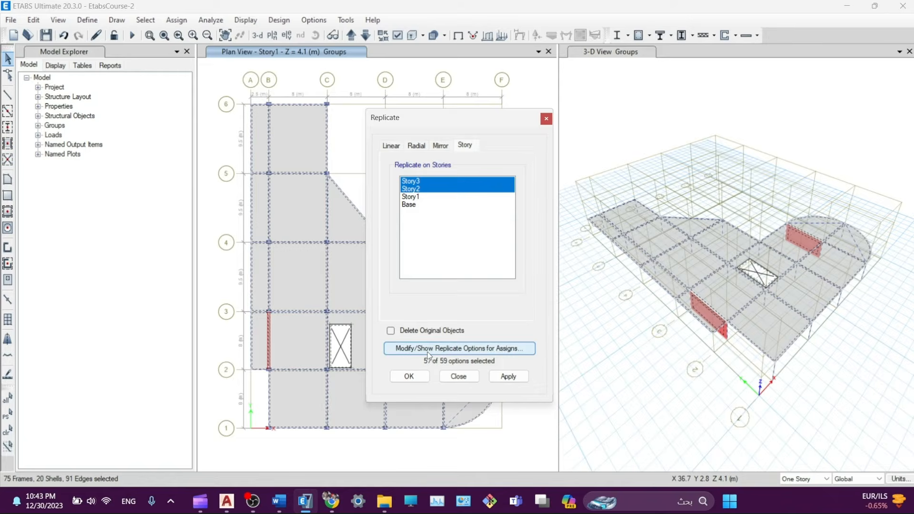
# - In the replicate assign options, tick Diaphragms under the Joints assignments
pyautogui.click(460, 351)
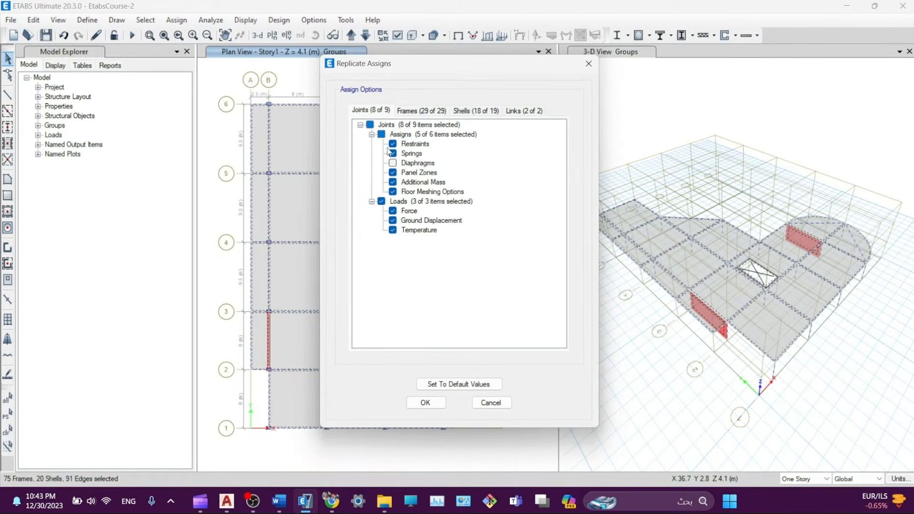
pyautogui.click(392, 163)
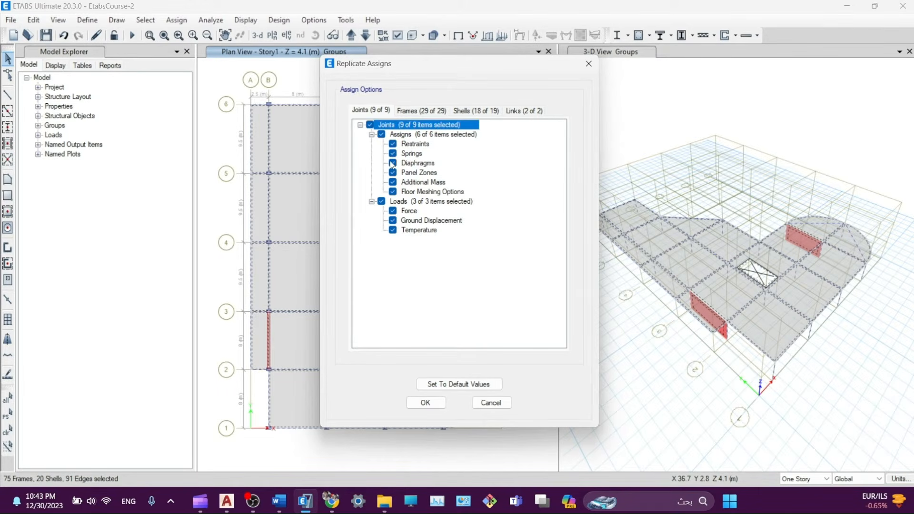
pyautogui.click(393, 163)
pyautogui.click(394, 163)
pyautogui.click(422, 111)
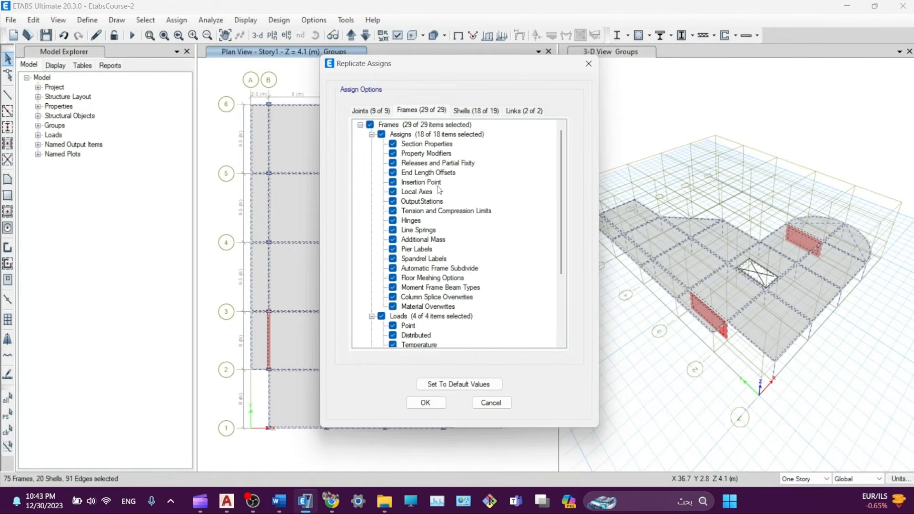
pyautogui.scroll(-4, 443, 247)
pyautogui.scroll(3, 424, 306)
pyautogui.scroll(1, 424, 306)
# - Tick Diaphragms under the Shells assignments as well
pyautogui.click(469, 114)
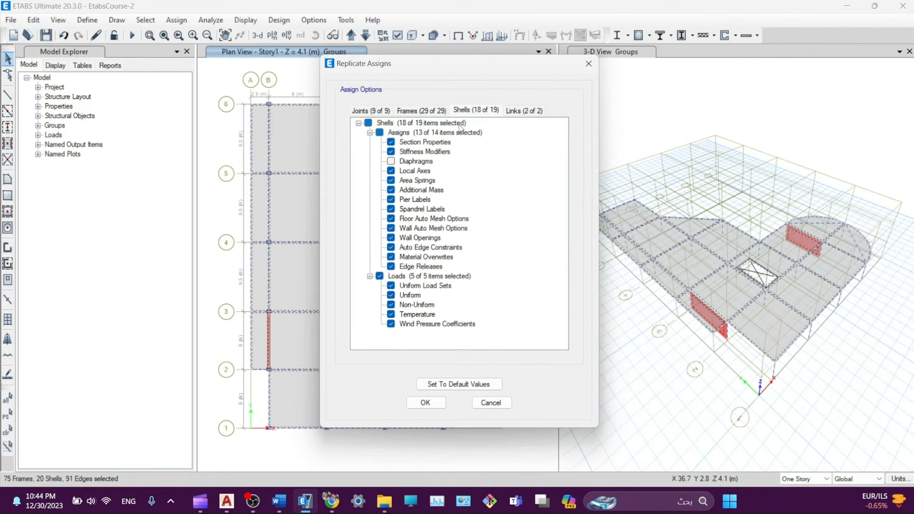
pyautogui.click(391, 162)
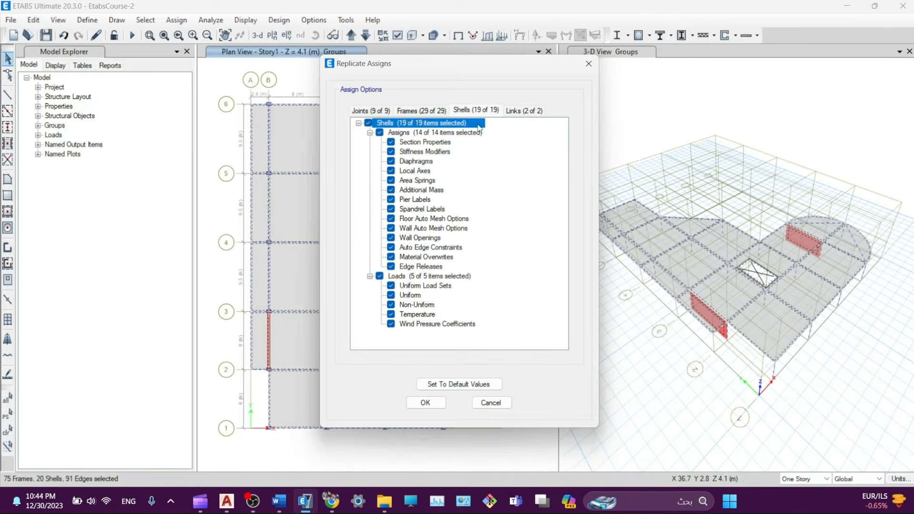
pyautogui.click(395, 164)
pyautogui.click(396, 164)
pyautogui.click(525, 110)
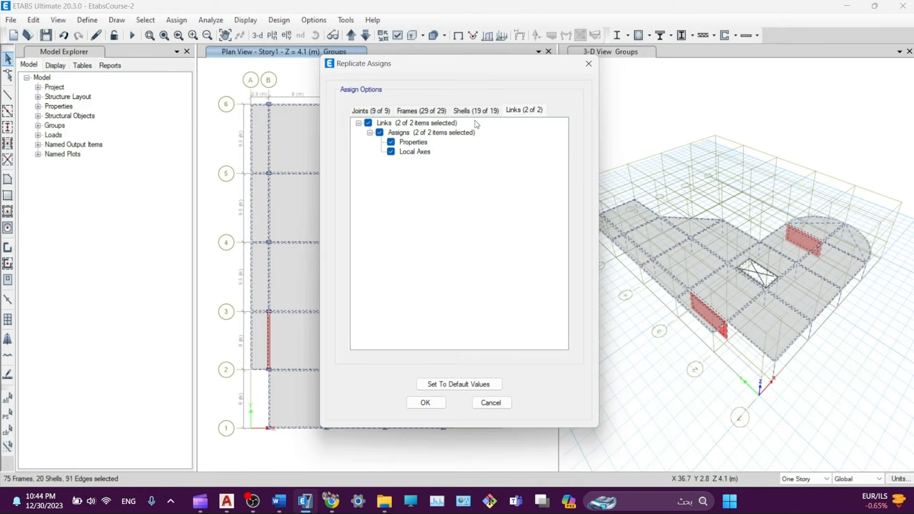
pyautogui.click(476, 110)
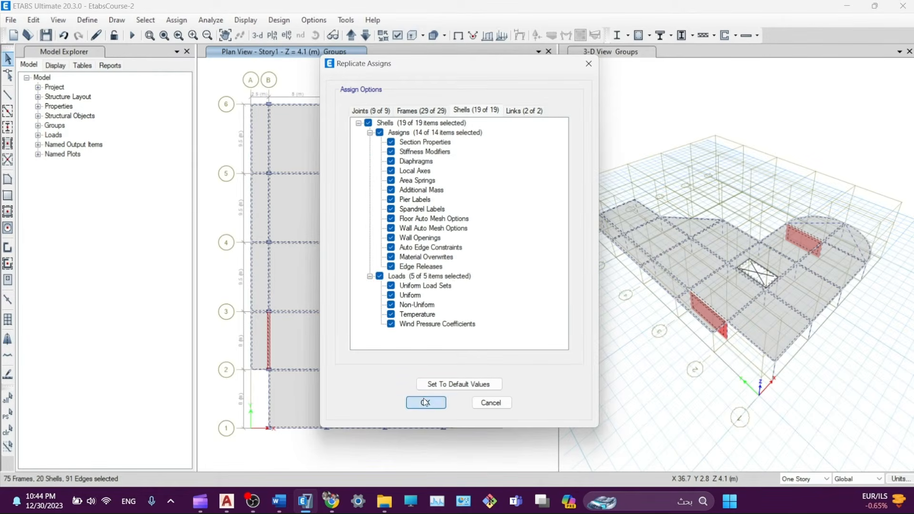
# - Accept all 59 assign options and replicate Story1 onto Story3 and Story2, then close
pyautogui.click(420, 402)
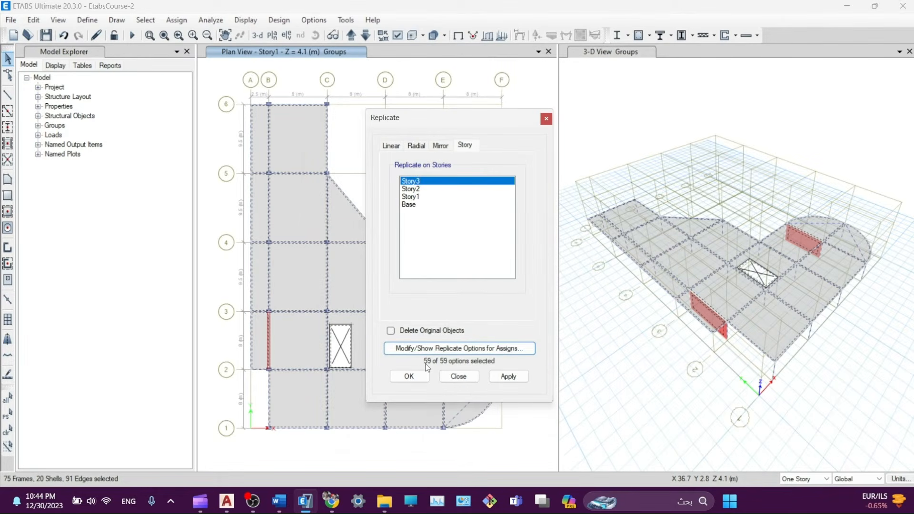
pyautogui.click(508, 376)
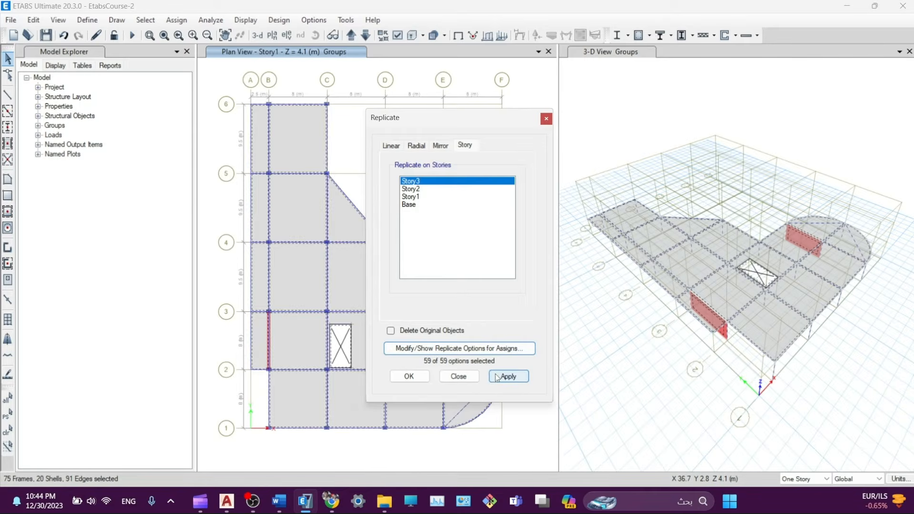
pyautogui.moveTo(445, 118); pyautogui.dragTo(418, 97)
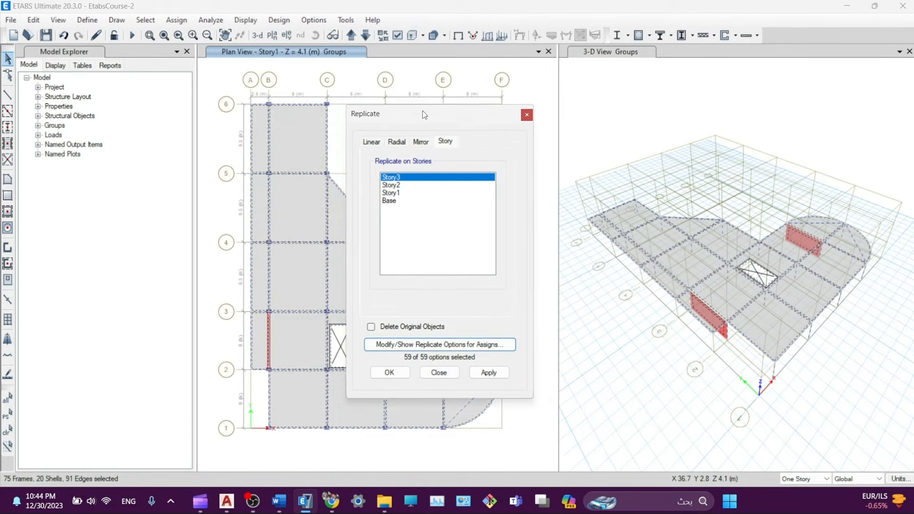
pyautogui.click(493, 358)
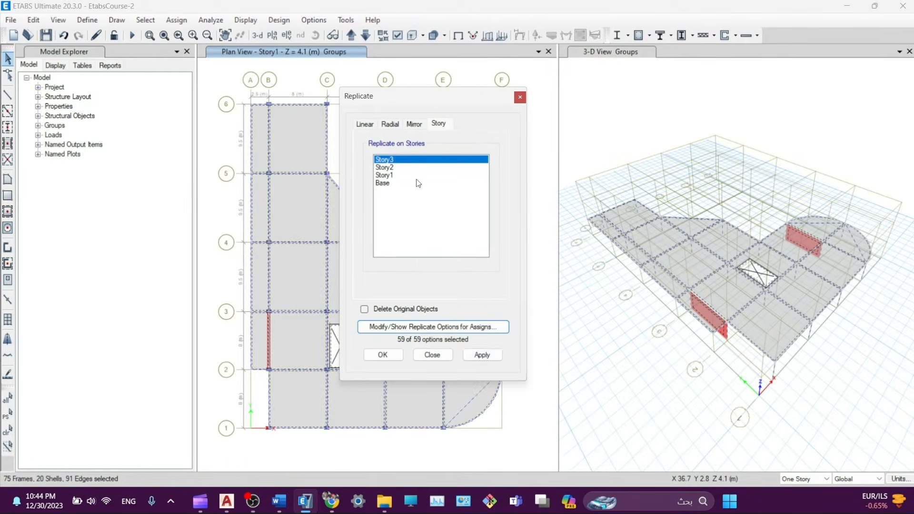
pyautogui.keyDown('ctrl'); pyautogui.click(398, 168); pyautogui.keyUp('ctrl')
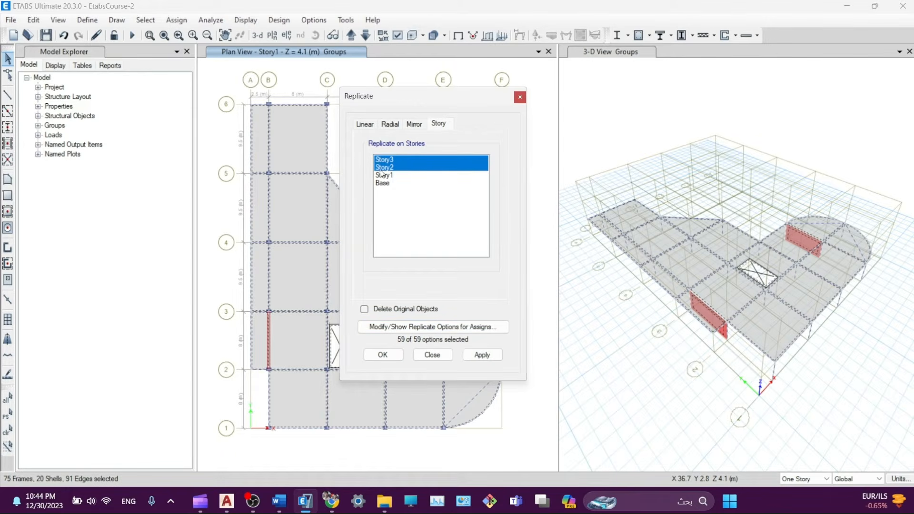
pyautogui.click(482, 355)
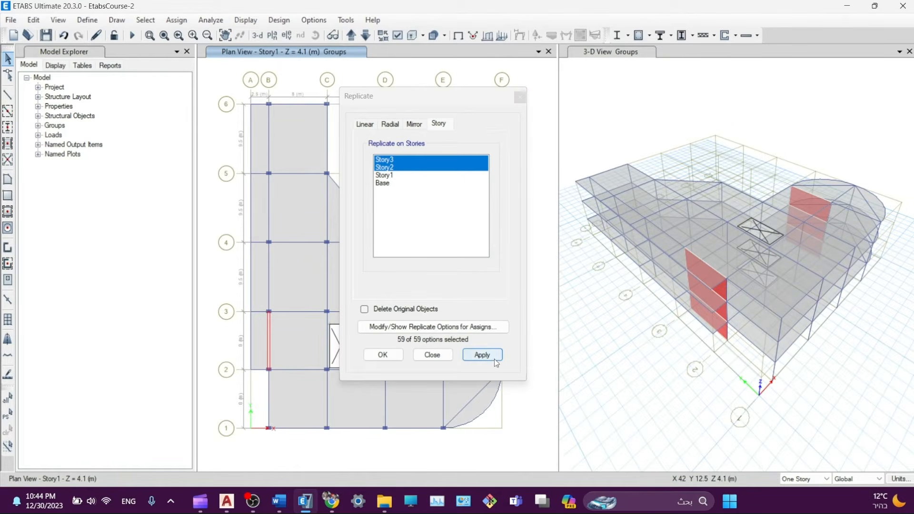
pyautogui.click(433, 355)
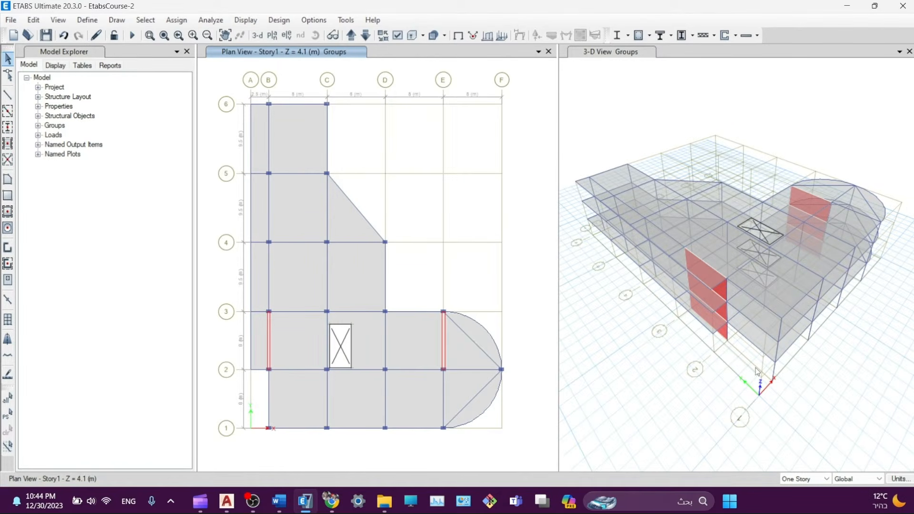
# - Close the Story1 plan pane, orbit the three-story 3-D model, and open its display options
pyautogui.click(549, 51)
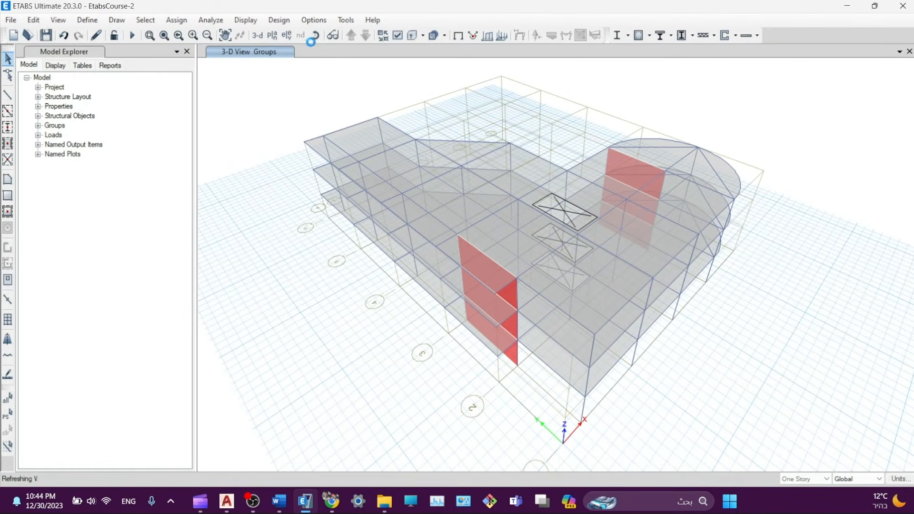
pyautogui.click(314, 36)
pyautogui.moveTo(756, 345); pyautogui.dragTo(688, 320)
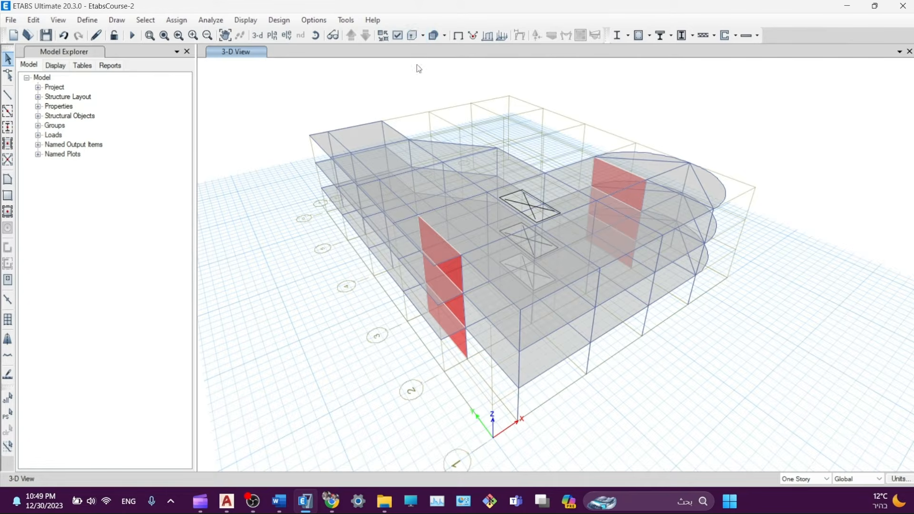
pyautogui.click(398, 36)
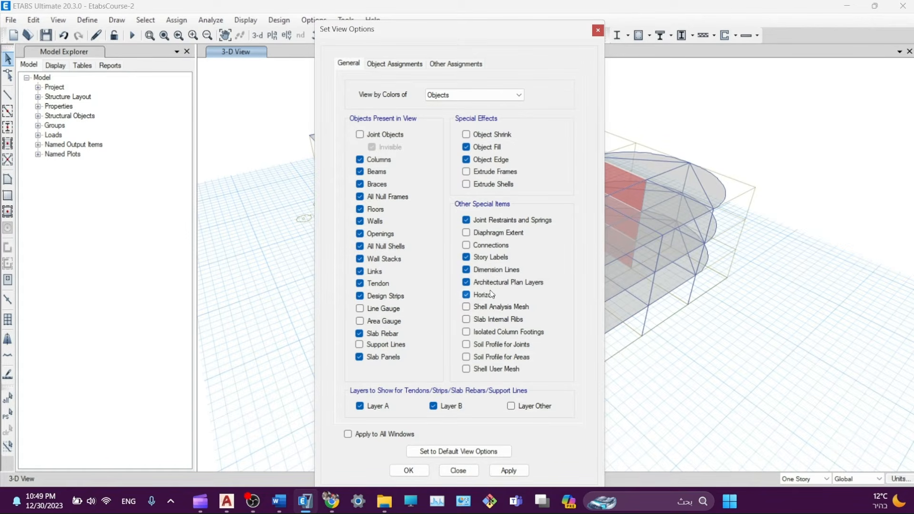
# - Turn on extruded display for frames and shells in Set View Options, apply and close
pyautogui.click(484, 174)
pyautogui.click(483, 184)
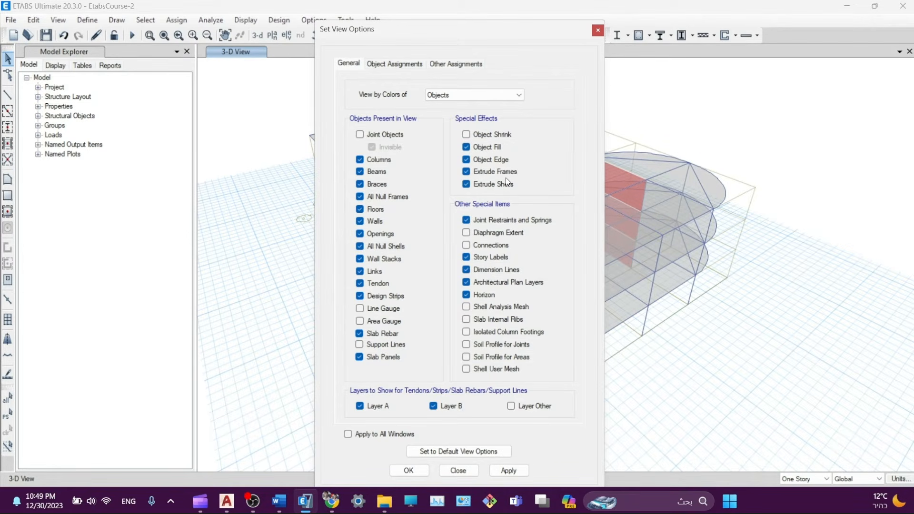
pyautogui.click(505, 471)
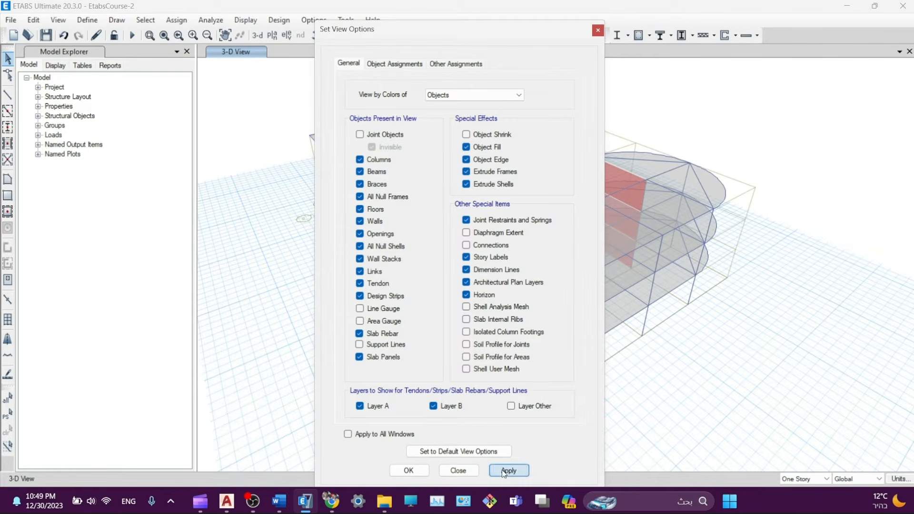
pyautogui.click(409, 472)
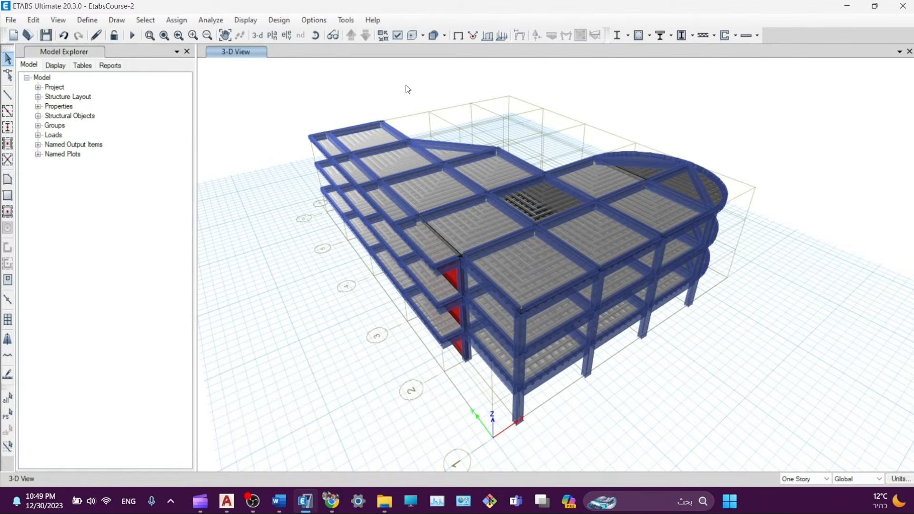
# - Toggle off shell and frame extrusion, then extrude the frame objects again
pyautogui.click(413, 35)
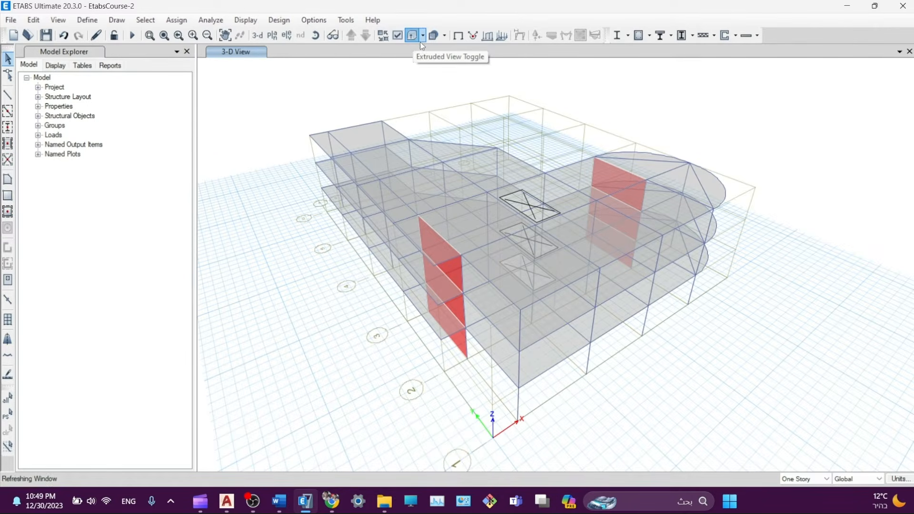
pyautogui.click(423, 36)
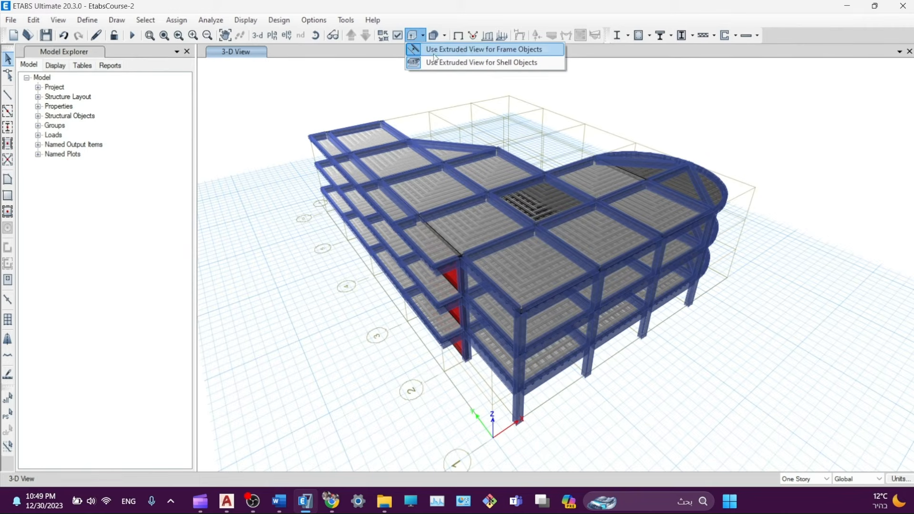
pyautogui.click(485, 64)
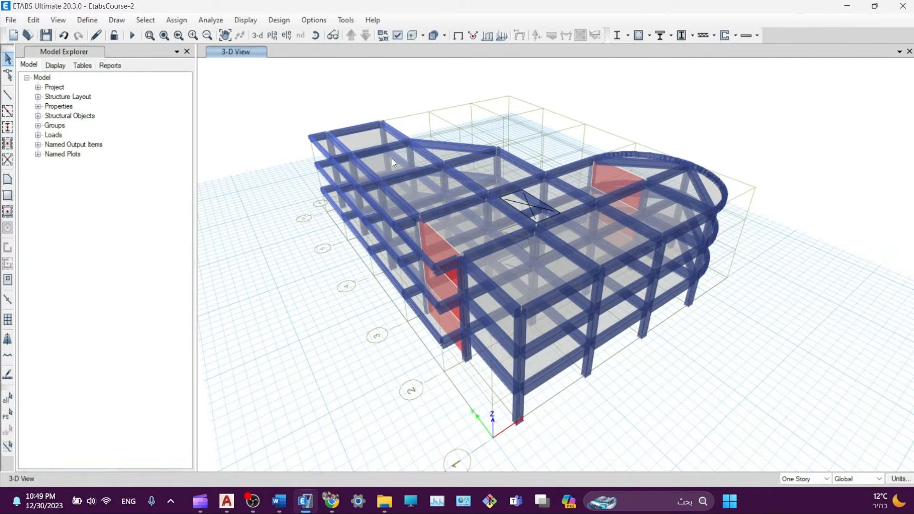
pyautogui.click(423, 36)
pyautogui.click(461, 54)
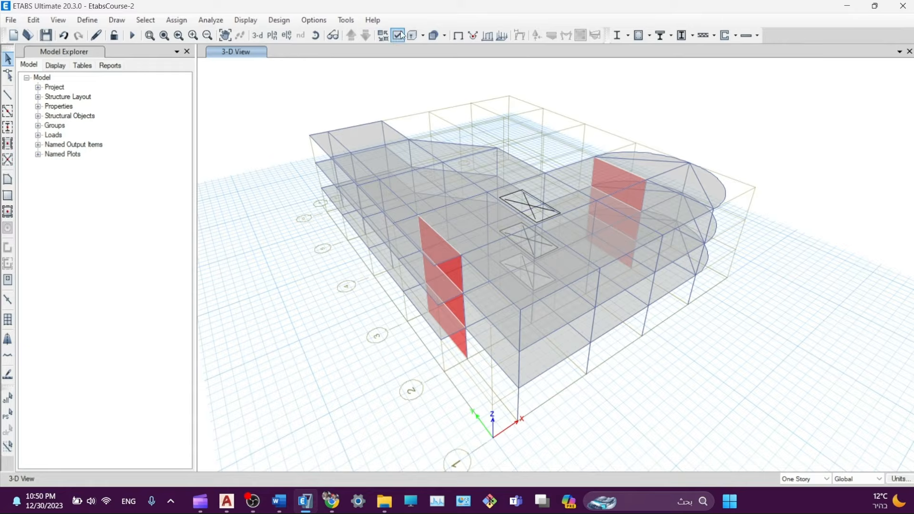
pyautogui.click(423, 36)
pyautogui.click(423, 36)
pyautogui.click(423, 36)
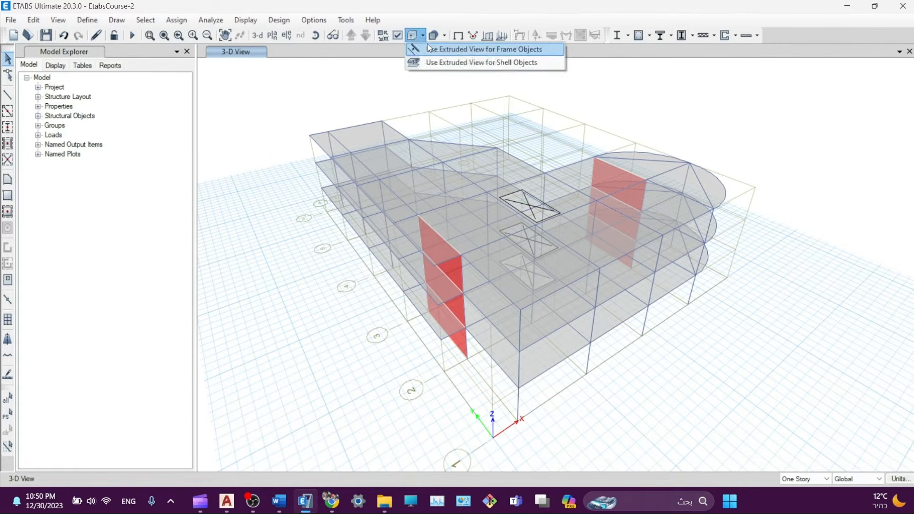
pyautogui.click(443, 49)
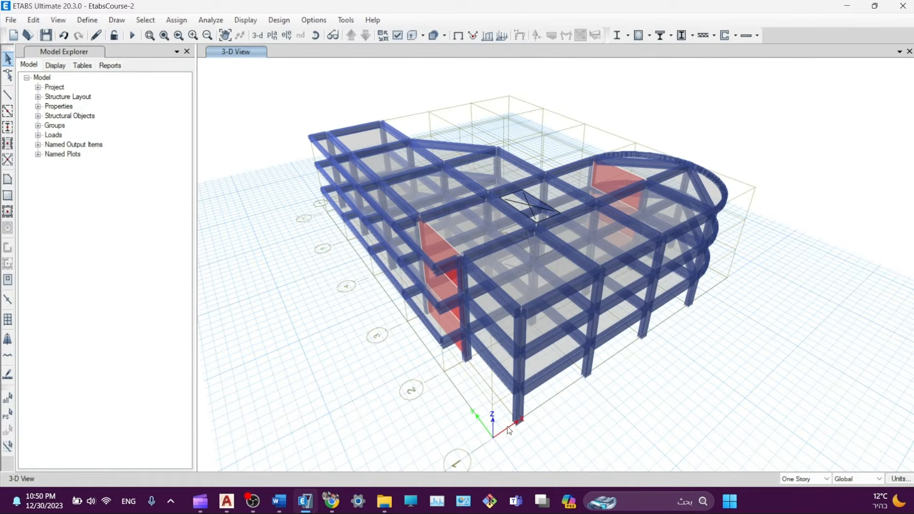
# - Make the frame objects opaque and extrude the shell objects too
pyautogui.moveTo(610, 308); pyautogui.dragTo(596, 331, button='middle')
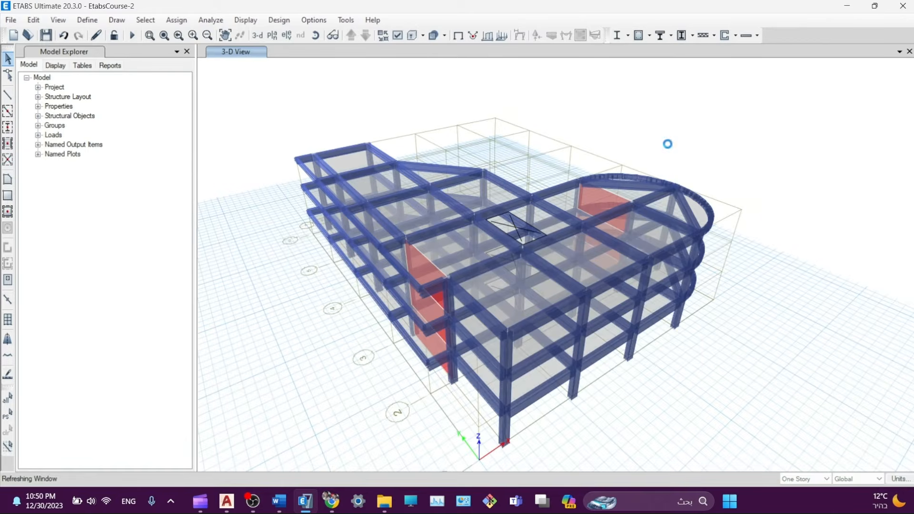
pyautogui.click(444, 35)
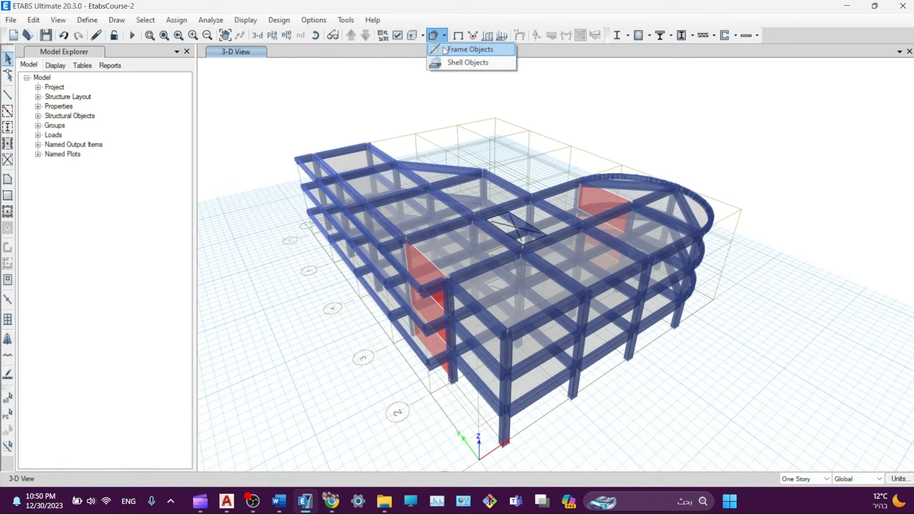
pyautogui.click(445, 49)
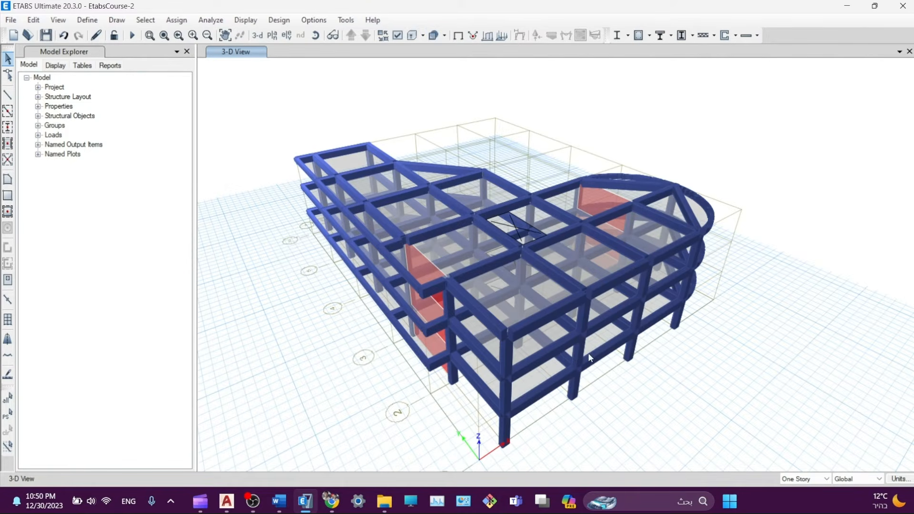
pyautogui.click(423, 34)
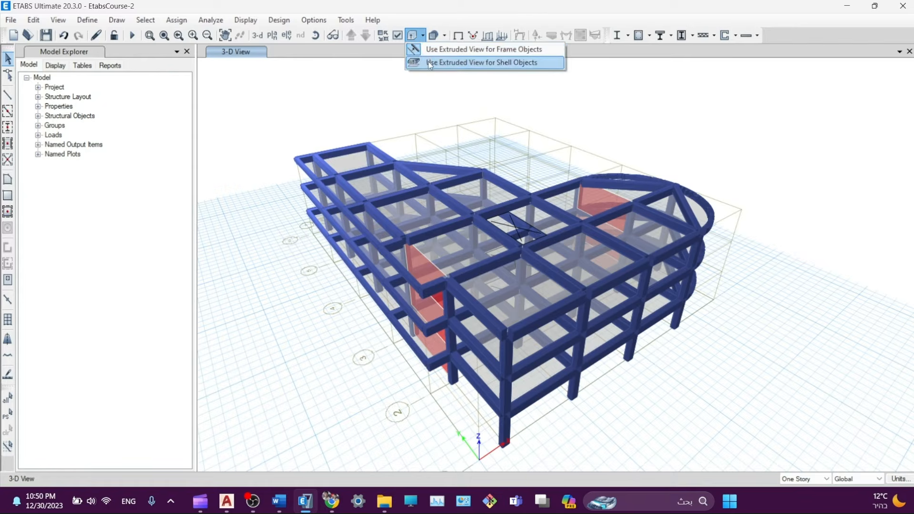
pyautogui.click(428, 63)
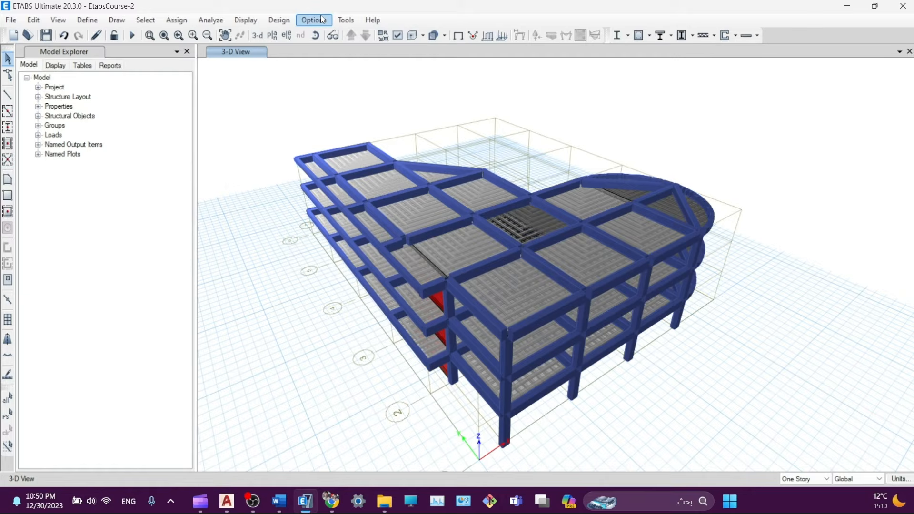
# - Open Set Display Options and look through its tabs and colouring list, keeping Objects
pyautogui.click(399, 37)
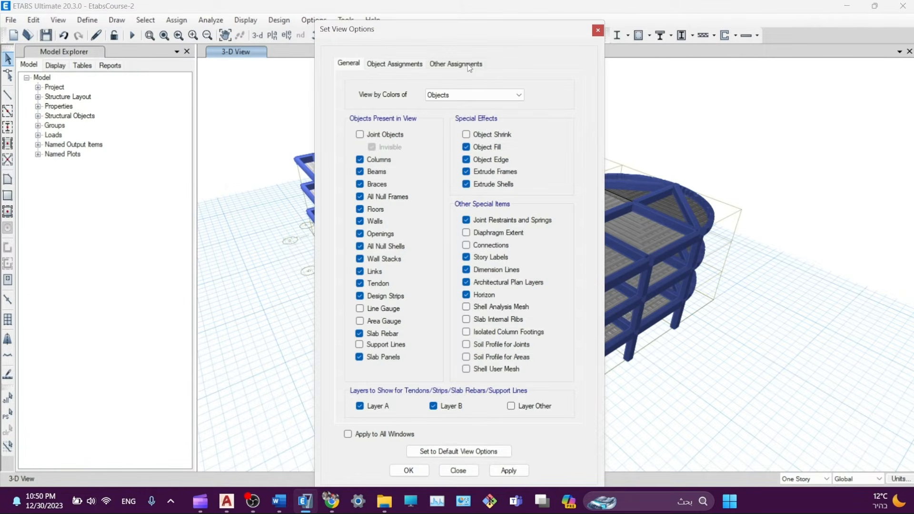
pyautogui.click(466, 64)
pyautogui.click(395, 63)
pyautogui.click(349, 63)
pyautogui.click(470, 96)
pyautogui.click(469, 97)
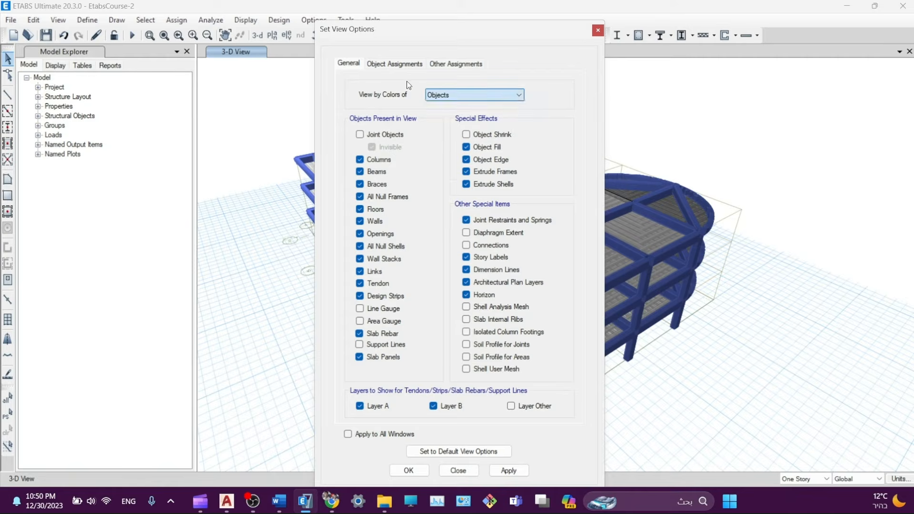
pyautogui.click(467, 97)
pyautogui.click(452, 95)
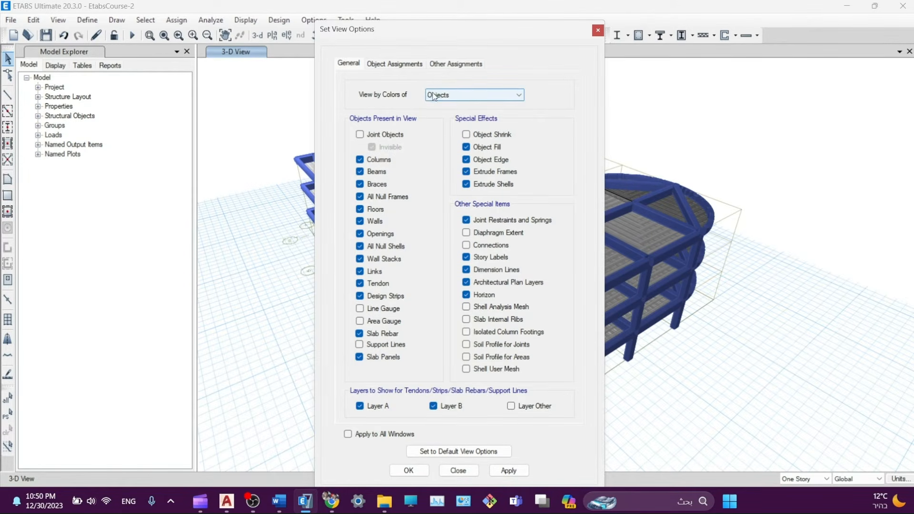
pyautogui.moveTo(390, 27); pyautogui.dragTo(344, 26)
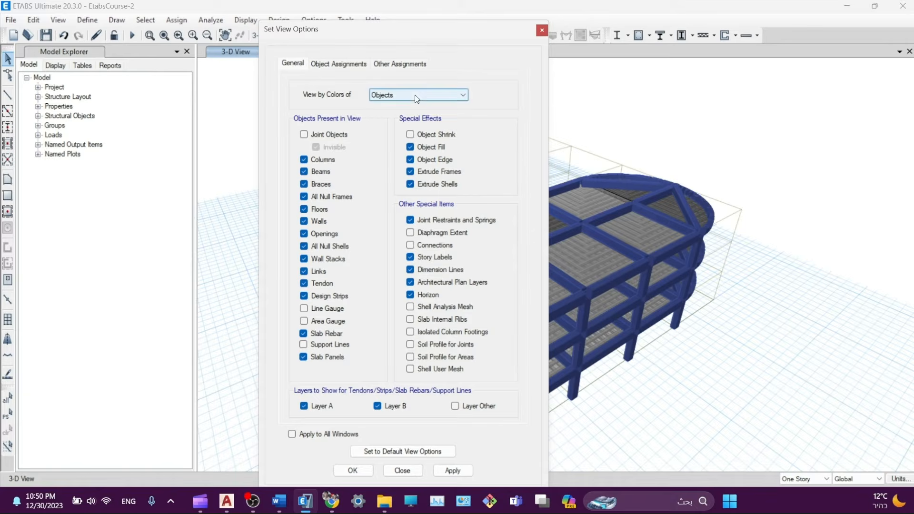
pyautogui.moveTo(440, 34)
pyautogui.mouseDown()
pyautogui.moveTo(437, 50)
pyautogui.moveTo(449, 31)
pyautogui.mouseUp()
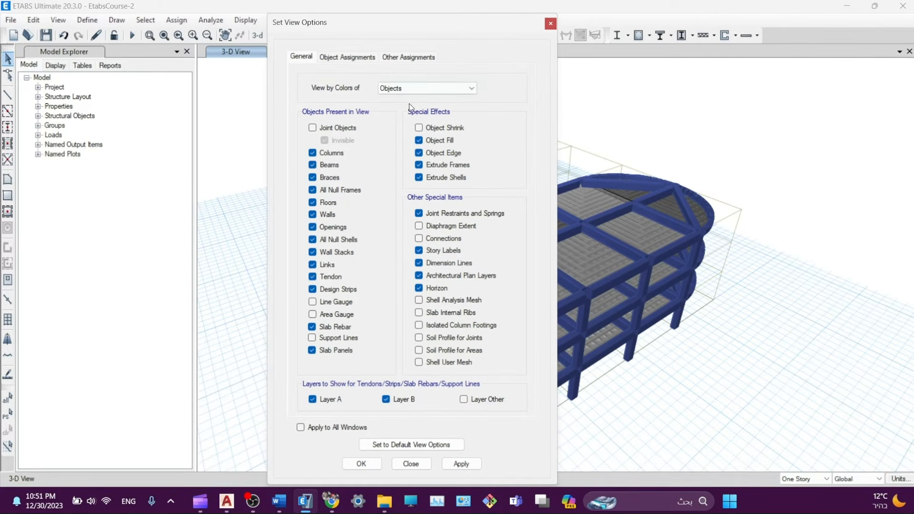
# - Set View by Colors of to Section Properties, apply it, and close the dialog
pyautogui.click(403, 90)
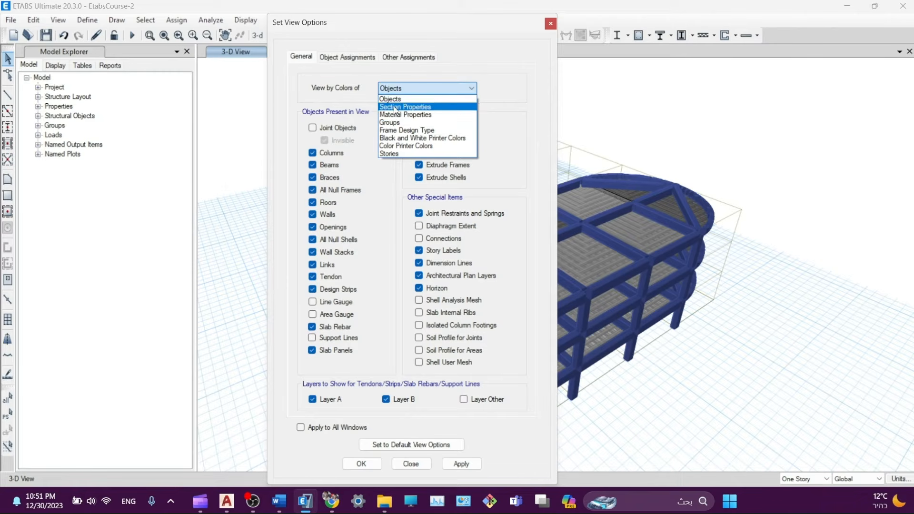
pyautogui.click(426, 108)
pyautogui.click(461, 463)
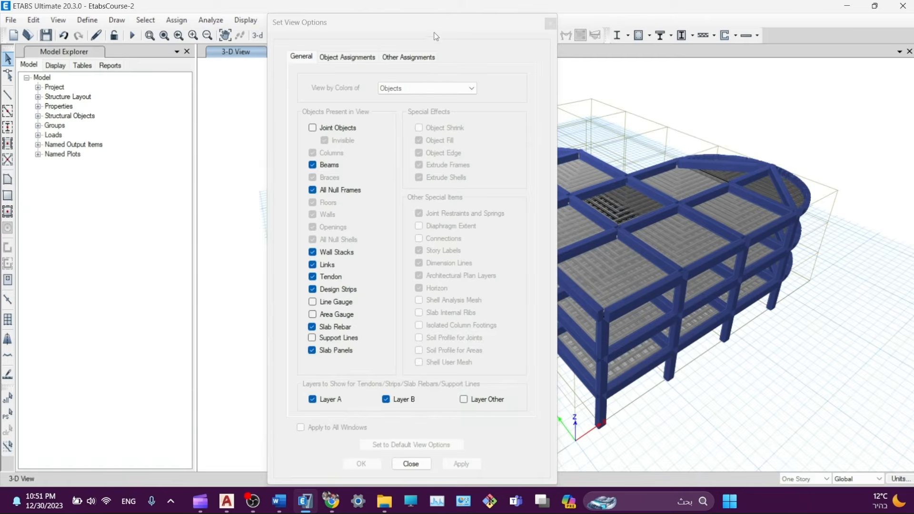
pyautogui.moveTo(362, 22); pyautogui.dragTo(181, 15)
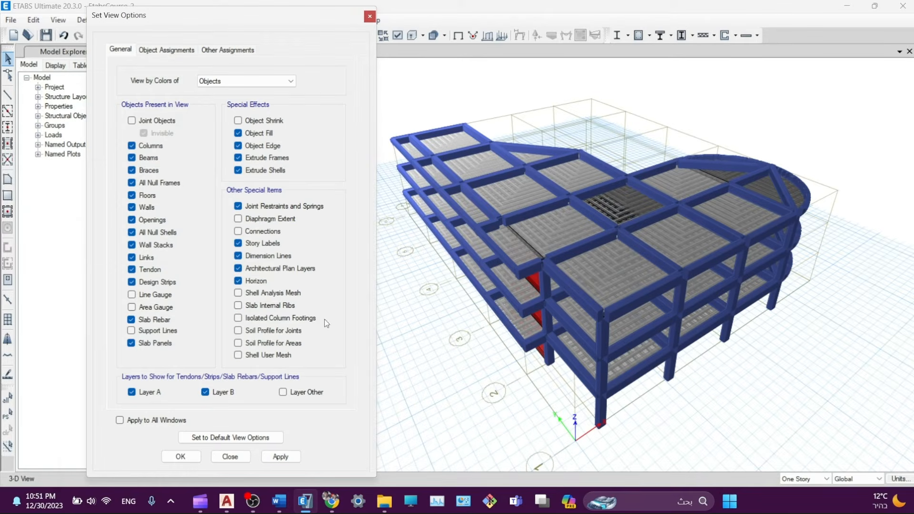
pyautogui.click(291, 456)
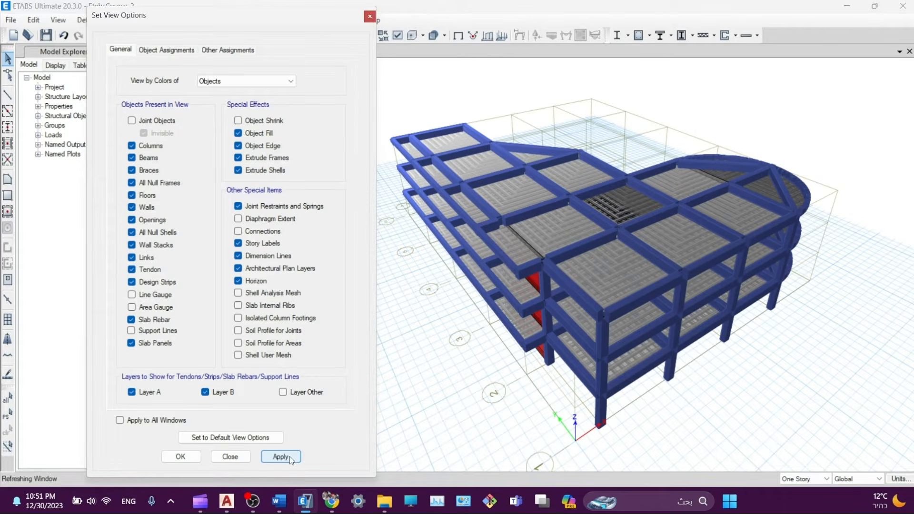
pyautogui.click(214, 82)
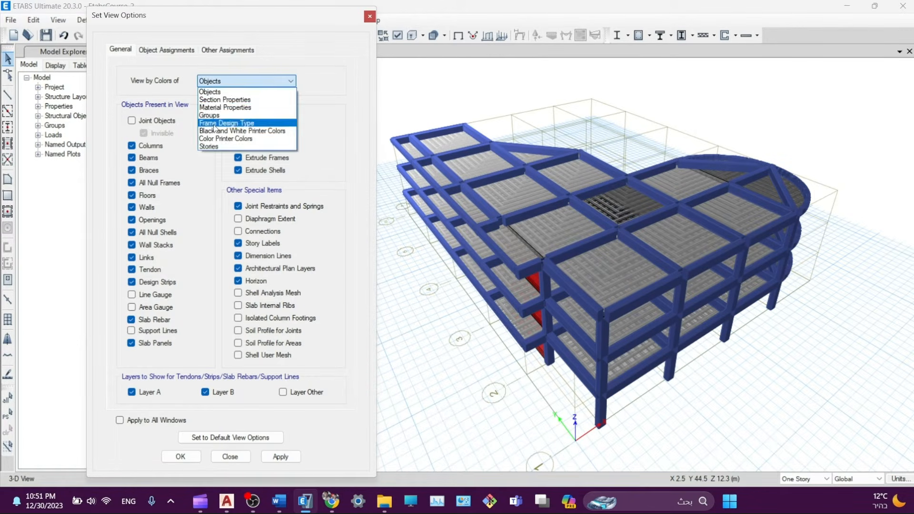
pyautogui.click(220, 99)
pyautogui.click(274, 458)
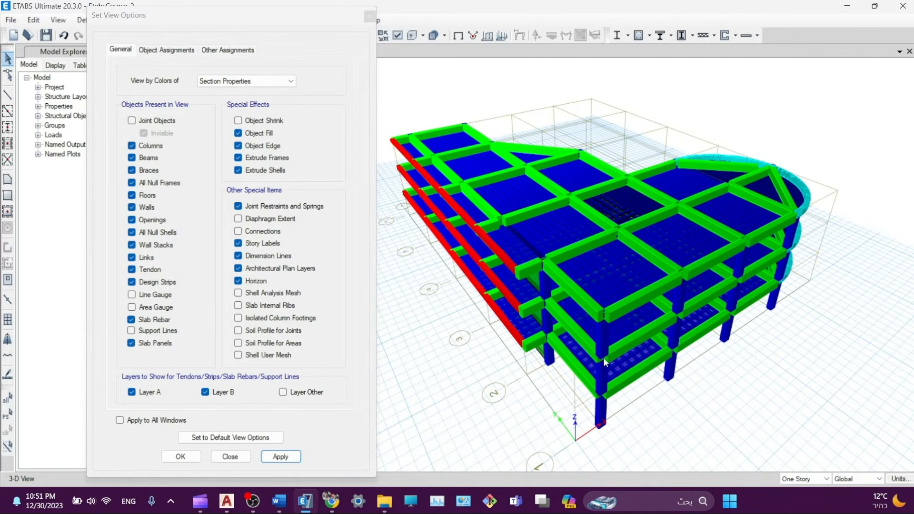
pyautogui.click(371, 18)
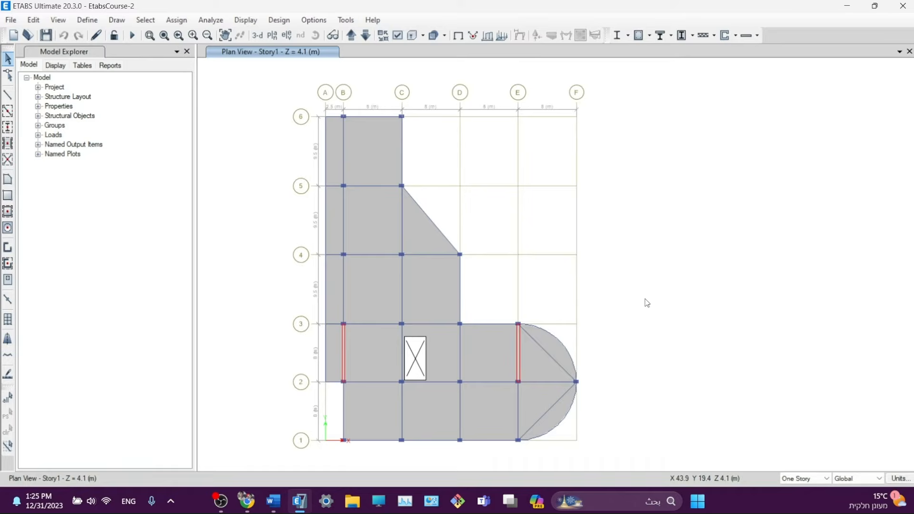
# - On the Other Assignments tab, enable Show Width for Design Strip Objects, apply and OK
pyautogui.moveTo(647, 303); pyautogui.dragTo(648, 297, button='middle')
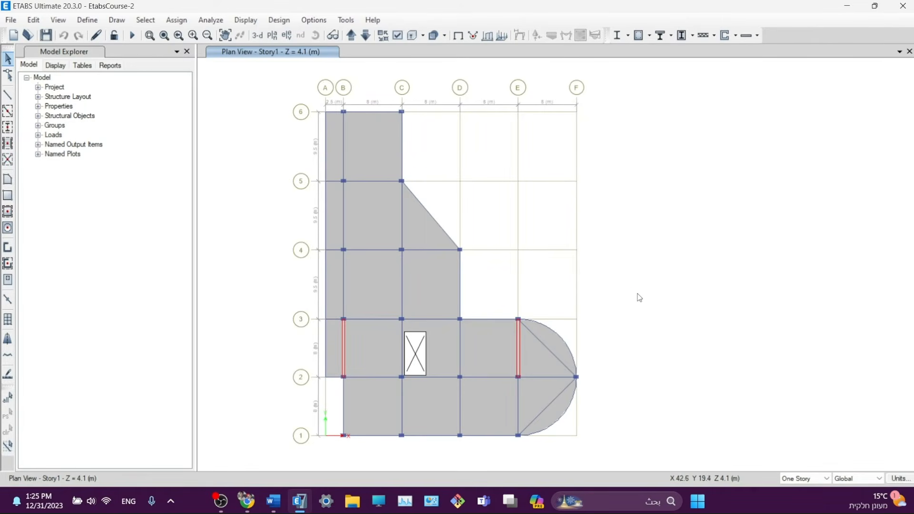
pyautogui.click(402, 35)
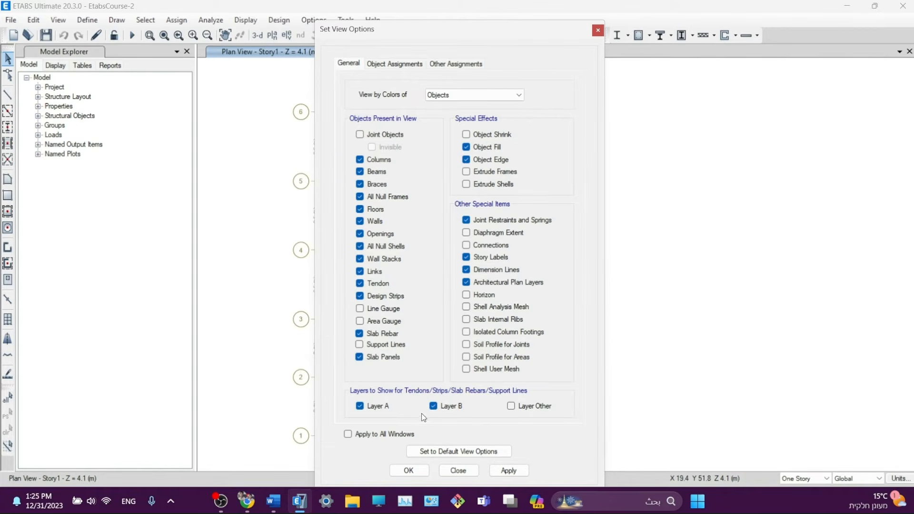
pyautogui.moveTo(393, 27); pyautogui.dragTo(107, 19)
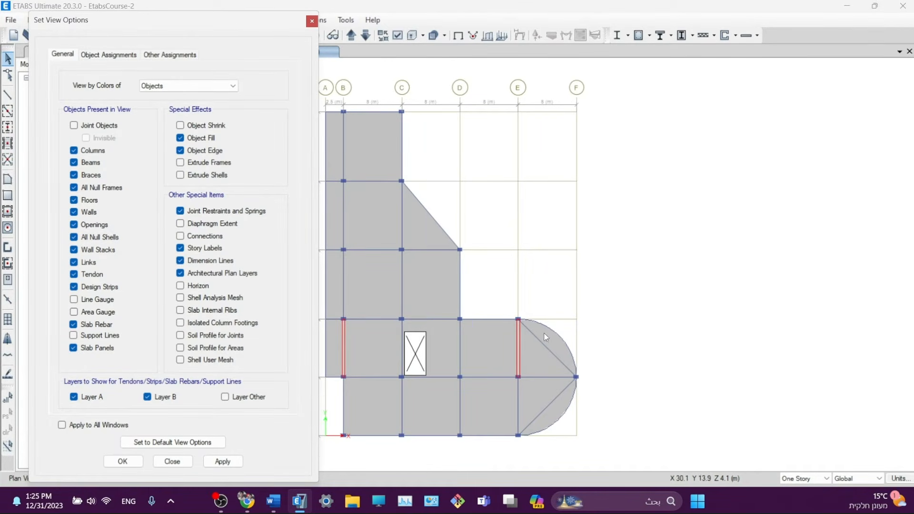
pyautogui.click(164, 57)
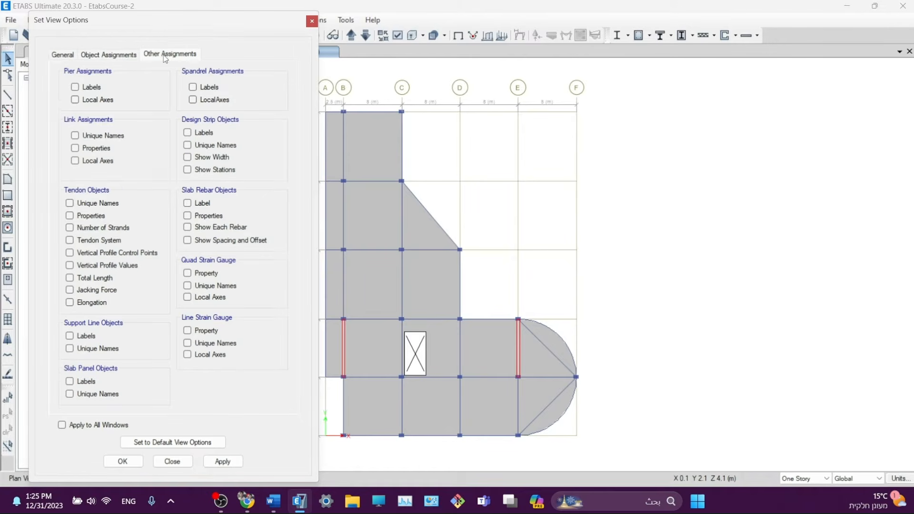
pyautogui.moveTo(173, 21); pyautogui.dragTo(167, 11)
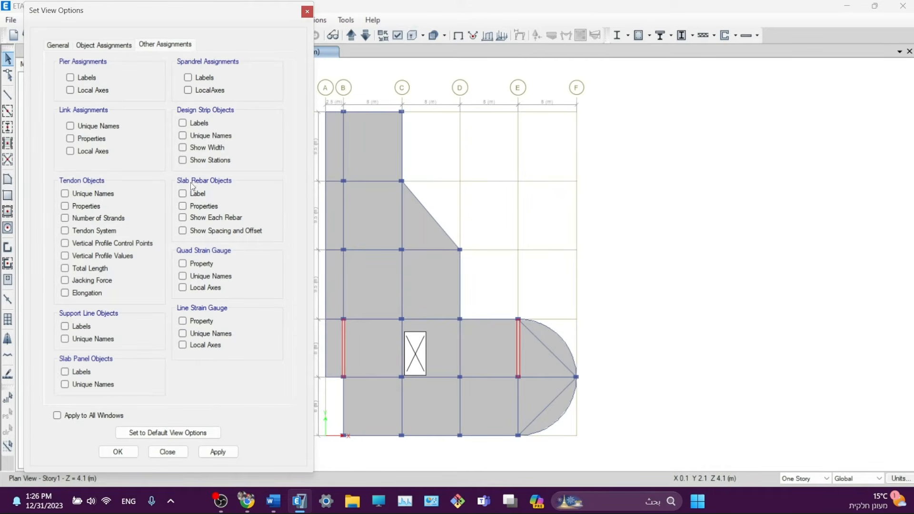
pyautogui.click(182, 147)
pyautogui.click(218, 452)
pyautogui.click(123, 455)
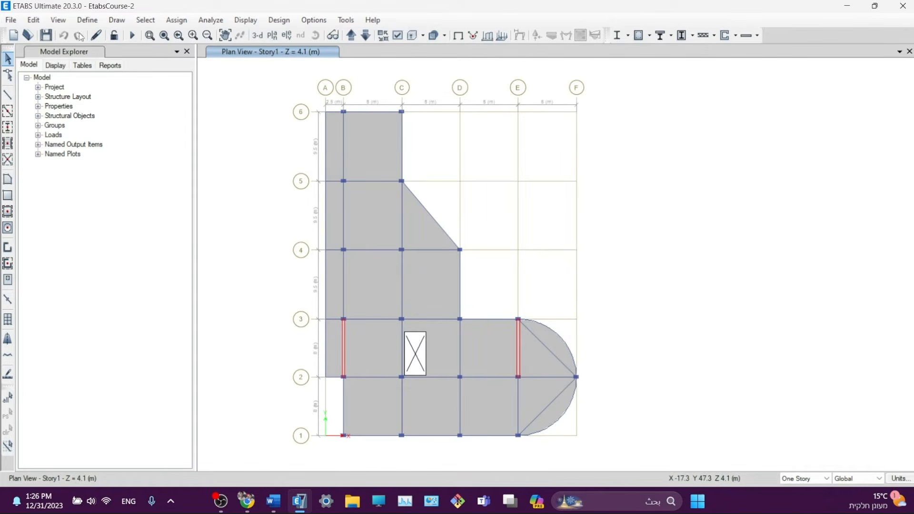
pyautogui.click(37, 19)
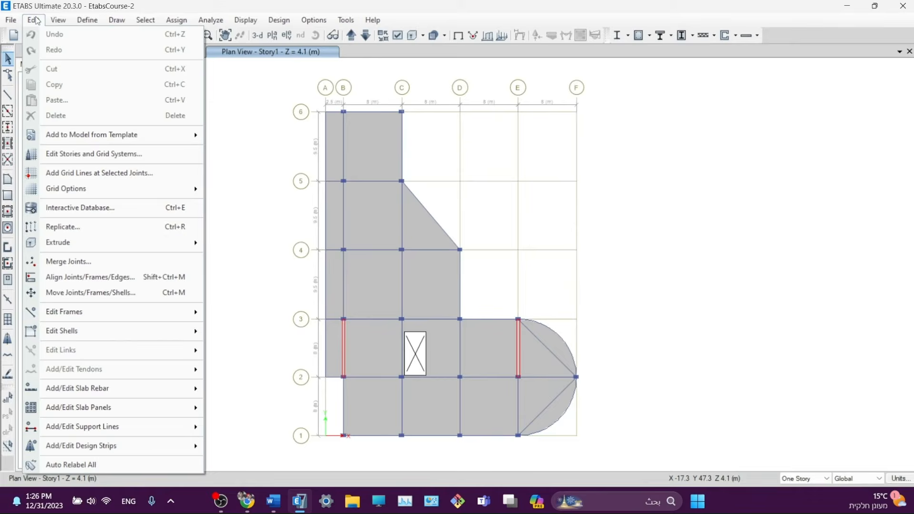
# - Start adding design strips along grid lines and set the story to Story1
pyautogui.moveTo(75, 449)
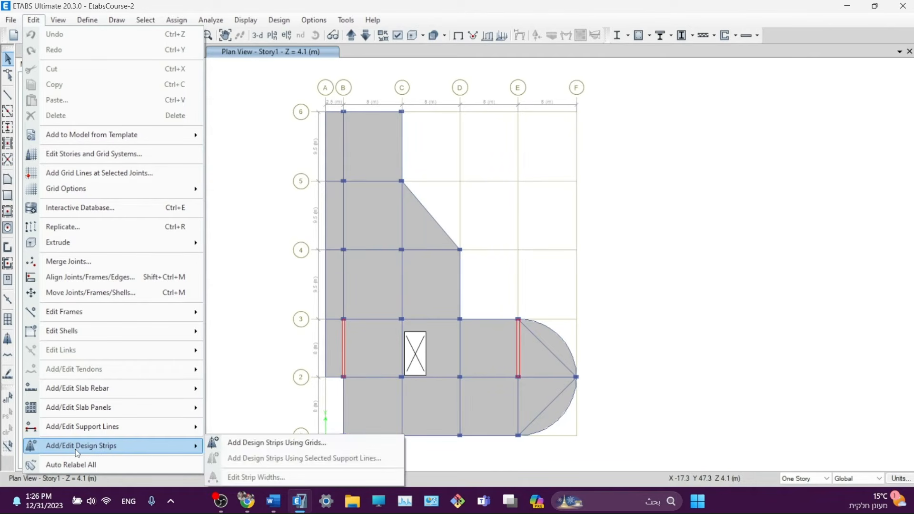
pyautogui.click(265, 443)
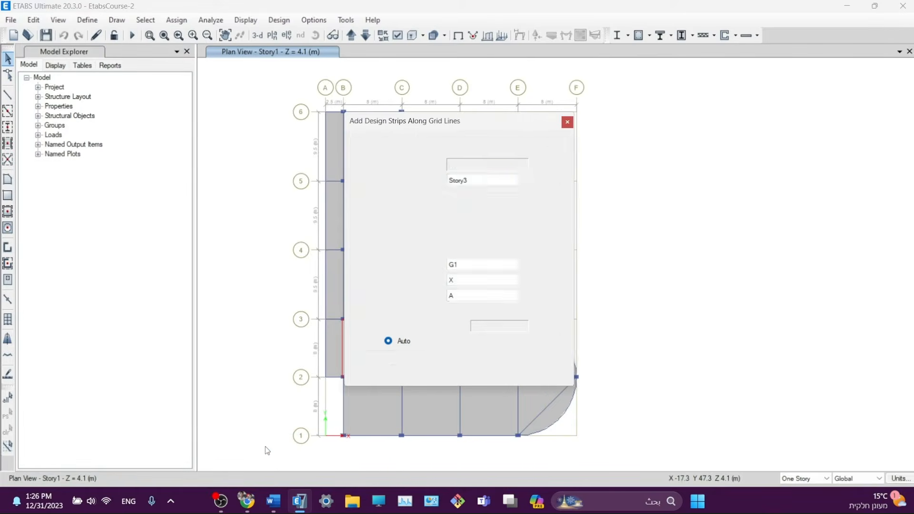
pyautogui.moveTo(393, 110); pyautogui.dragTo(215, 121)
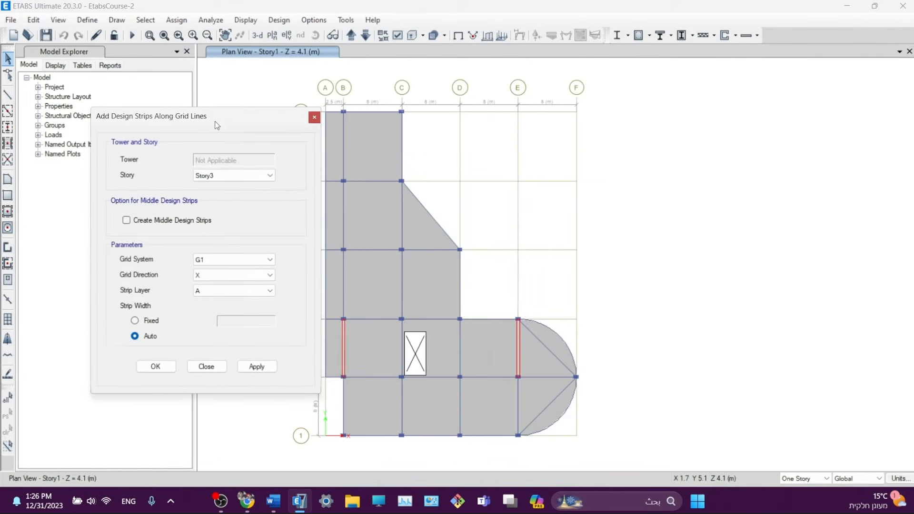
pyautogui.click(208, 180)
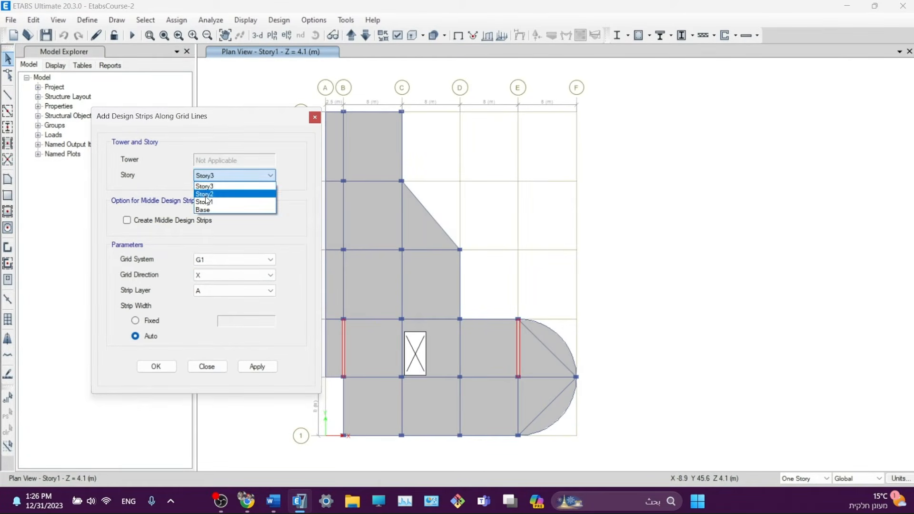
pyautogui.click(208, 201)
# - Keep grid system G1, X grid direction, strip layer A and automatic width
pyautogui.click(212, 261)
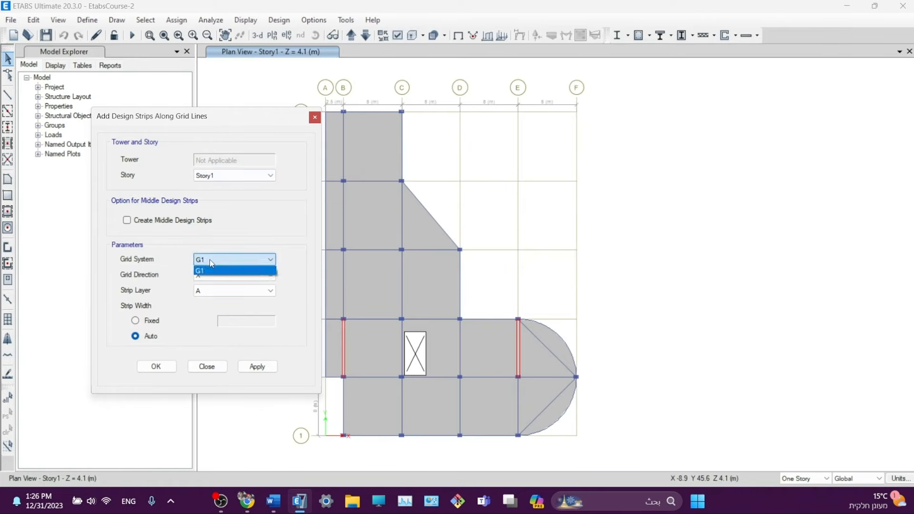
pyautogui.click(212, 263)
pyautogui.click(205, 275)
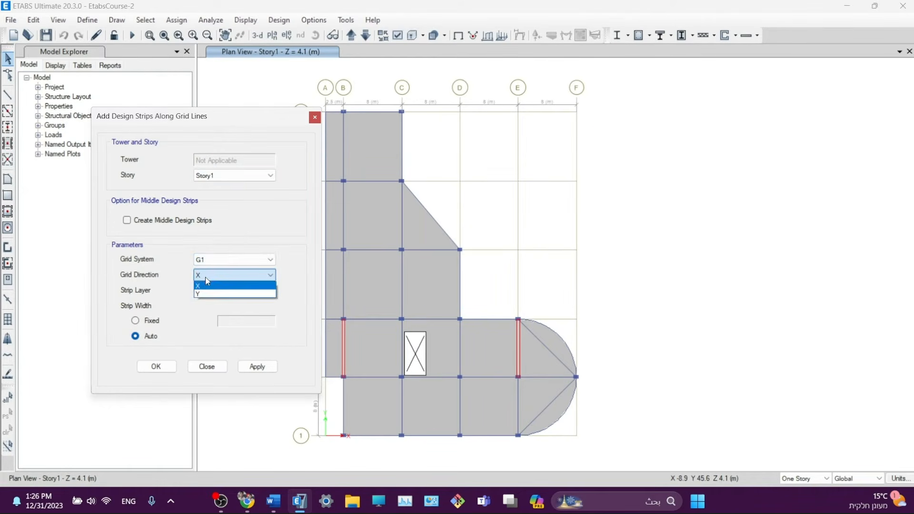
pyautogui.click(140, 277)
pyautogui.click(209, 275)
pyautogui.click(212, 282)
pyautogui.click(210, 292)
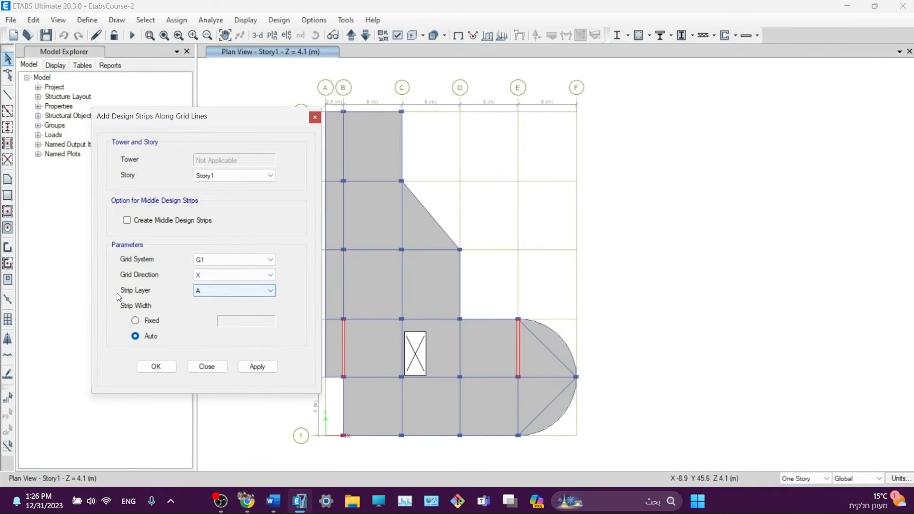
pyautogui.click(234, 297)
pyautogui.click(210, 300)
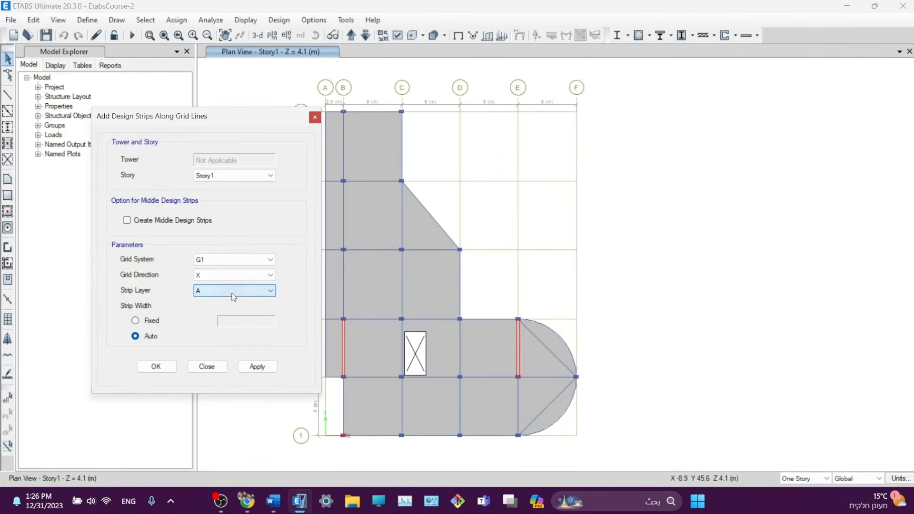
pyautogui.click(149, 337)
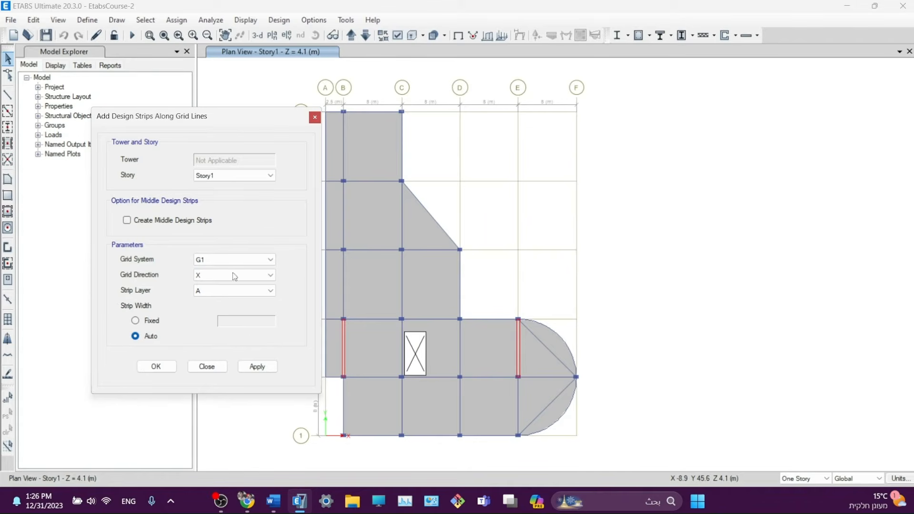
pyautogui.moveTo(245, 117); pyautogui.dragTo(239, 101)
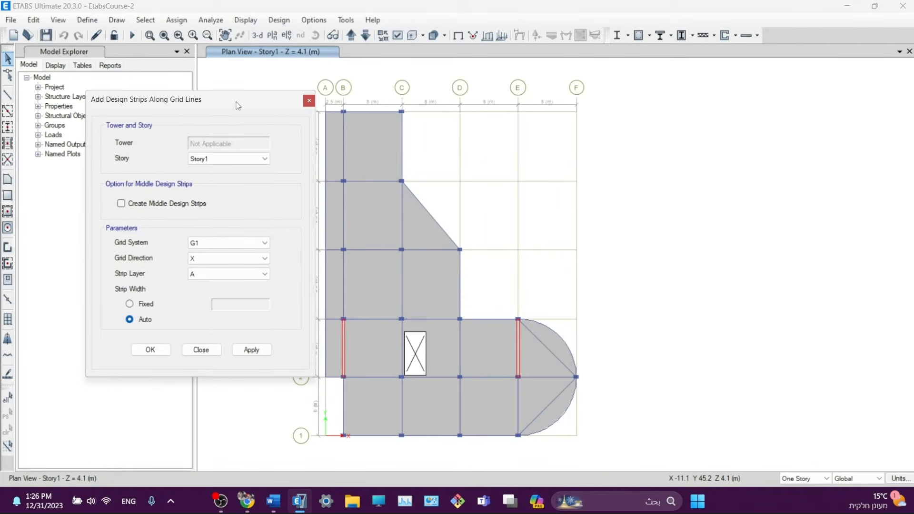
# - Add X-direction column and middle design strips on layer A for Story1
pyautogui.click(253, 351)
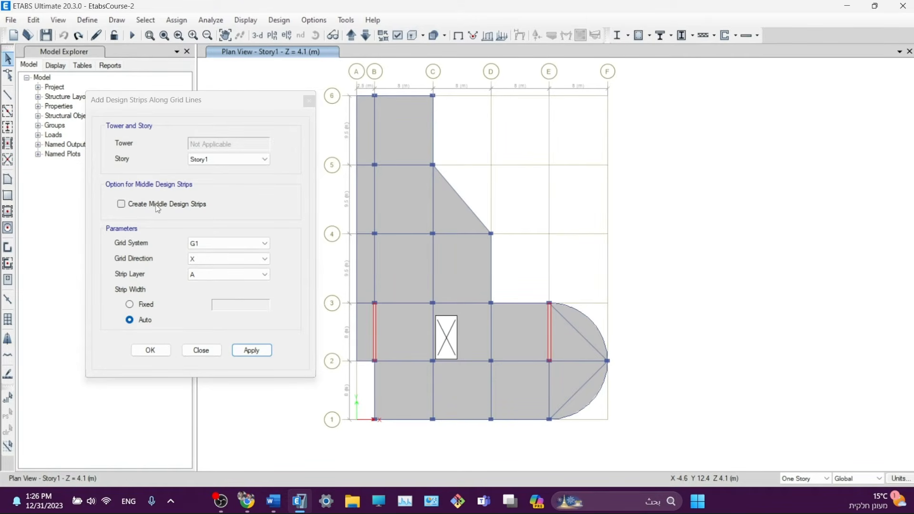
pyautogui.click(193, 205)
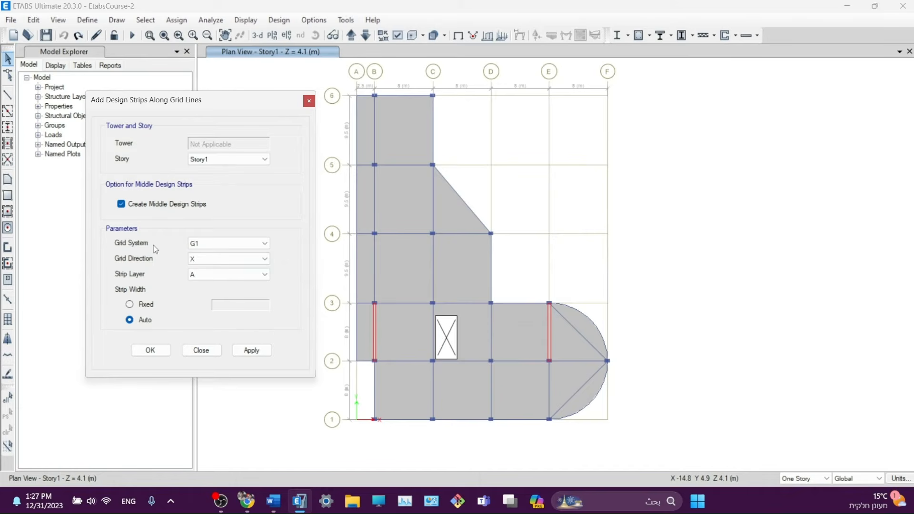
pyautogui.click(252, 351)
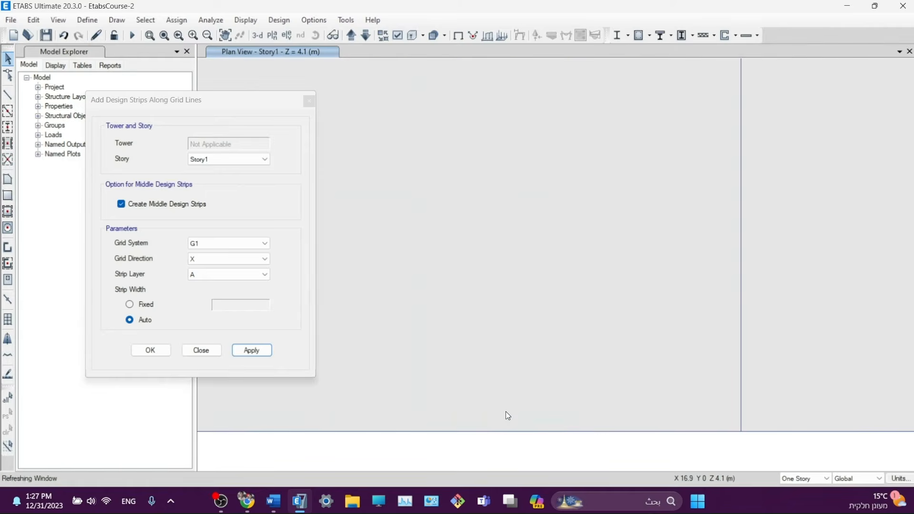
pyautogui.moveTo(567, 436); pyautogui.dragTo(525, 363, button='middle')
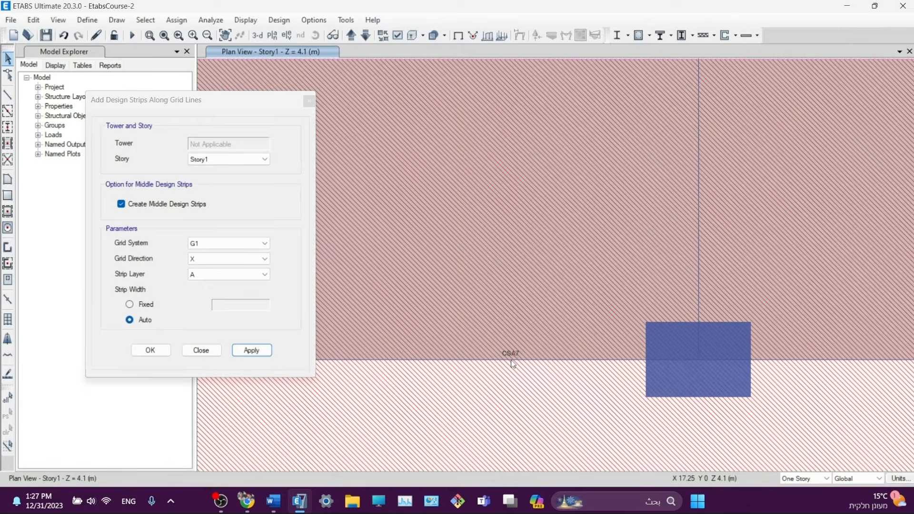
pyautogui.scroll(-3, 513, 364)
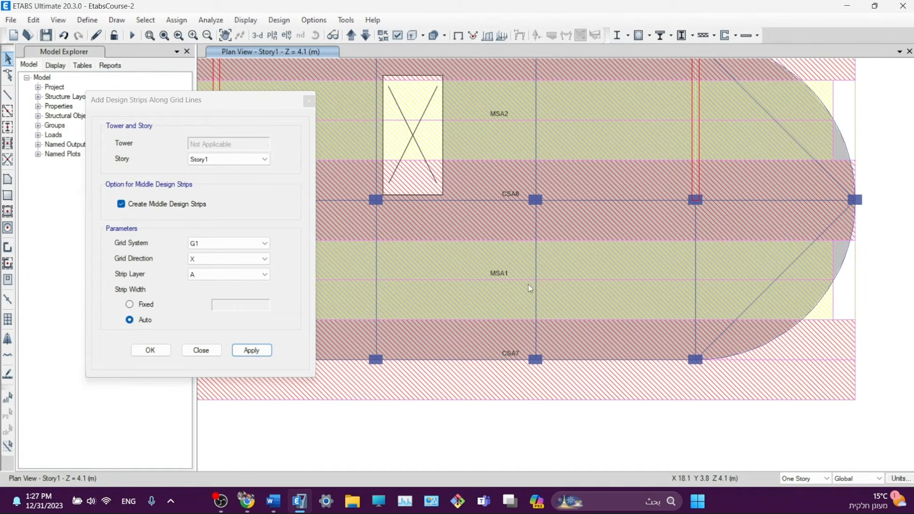
pyautogui.scroll(-3, 357, 272)
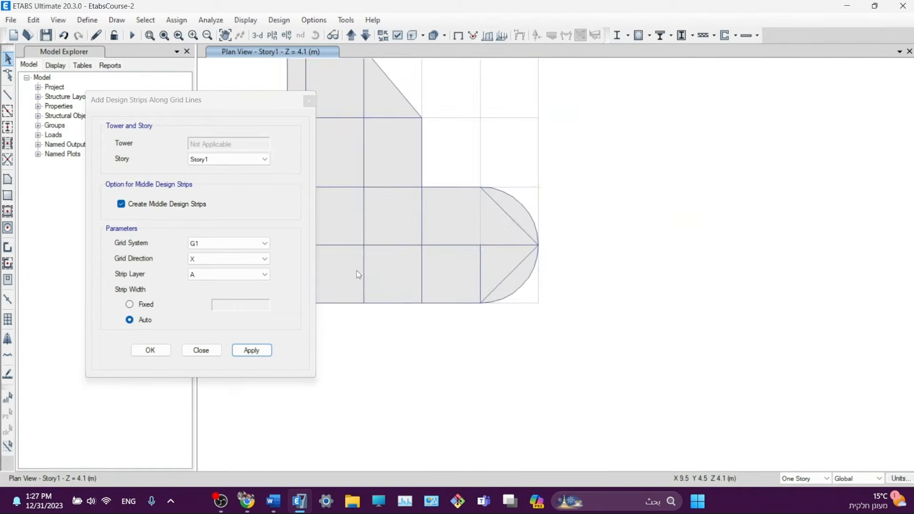
pyautogui.moveTo(398, 195); pyautogui.dragTo(599, 195, button='middle')
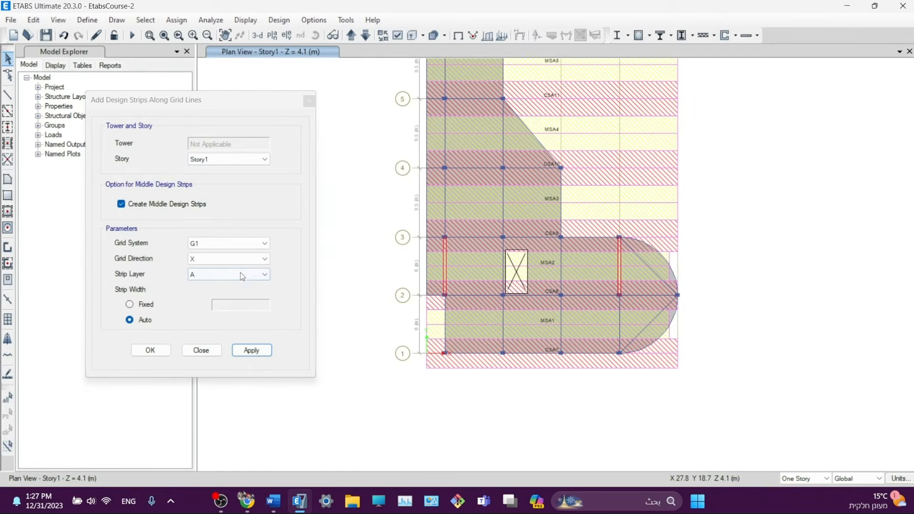
# - Add Y-direction design strips on layer B, then finish with OK
pyautogui.click(212, 260)
pyautogui.click(193, 277)
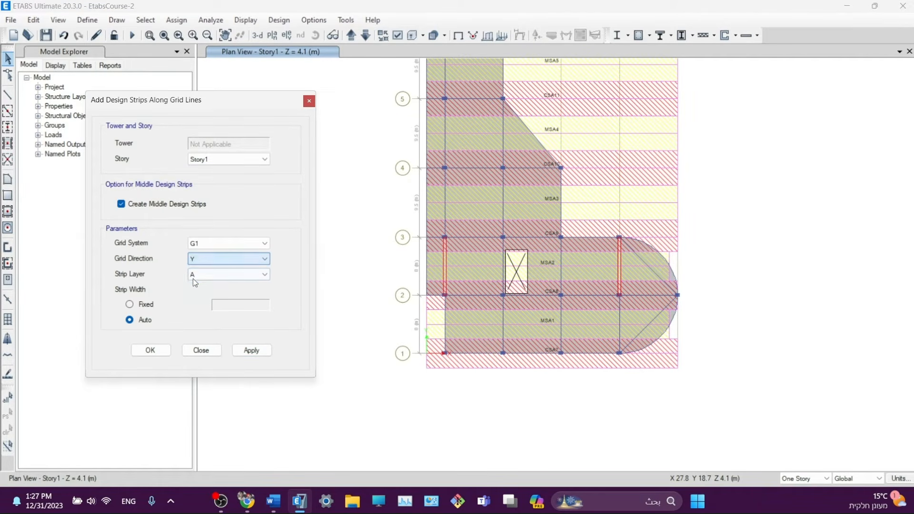
pyautogui.click(193, 276)
pyautogui.click(200, 290)
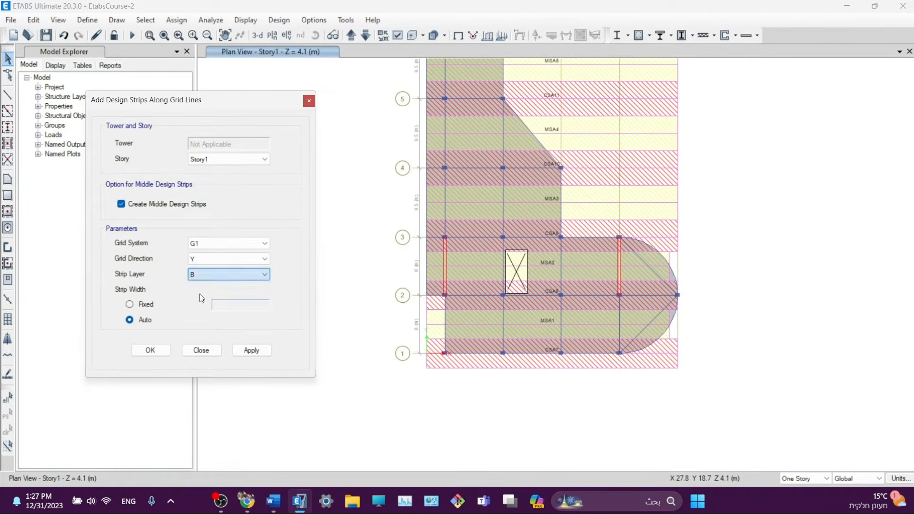
pyautogui.click(251, 352)
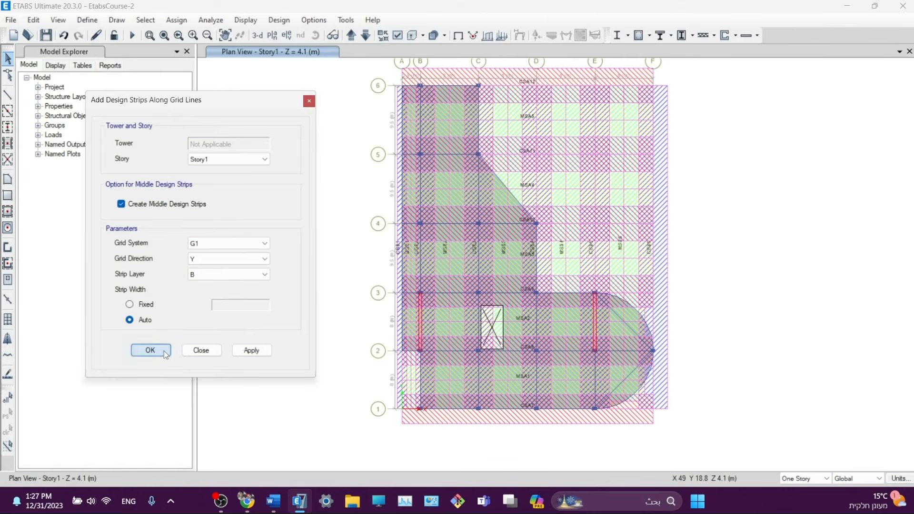
pyautogui.click(150, 350)
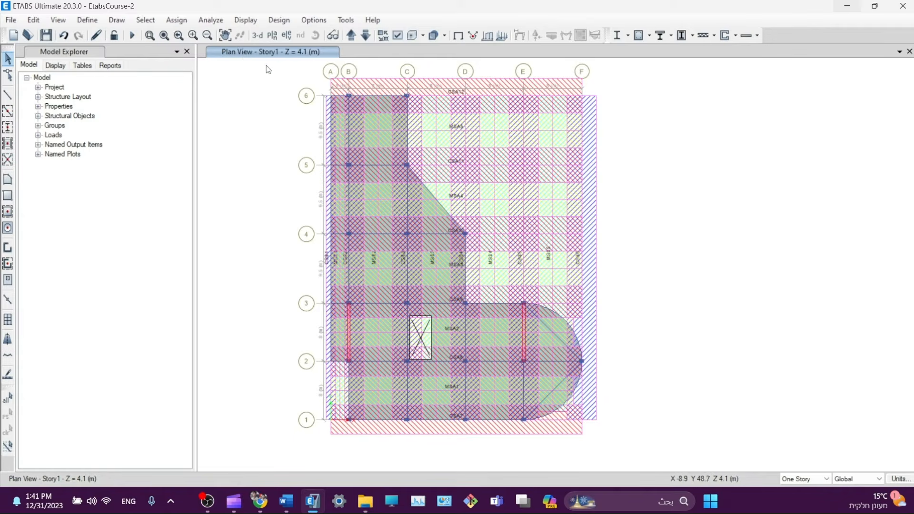
# - Switch the Story1 plan to a 3-D view of the whole model
pyautogui.click(257, 35)
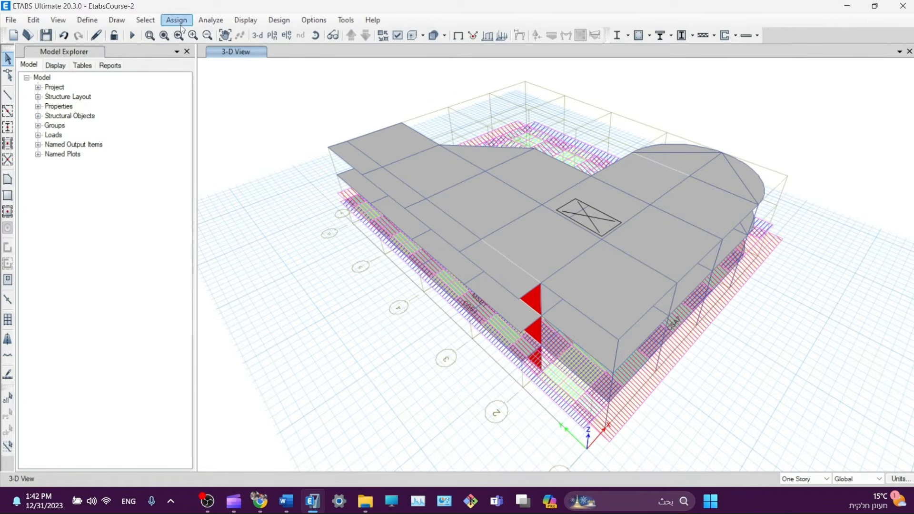
# - Select all design strips on Strips Layer A and Strips Layer B by object type
pyautogui.click(145, 19)
pyautogui.moveTo(153, 42)
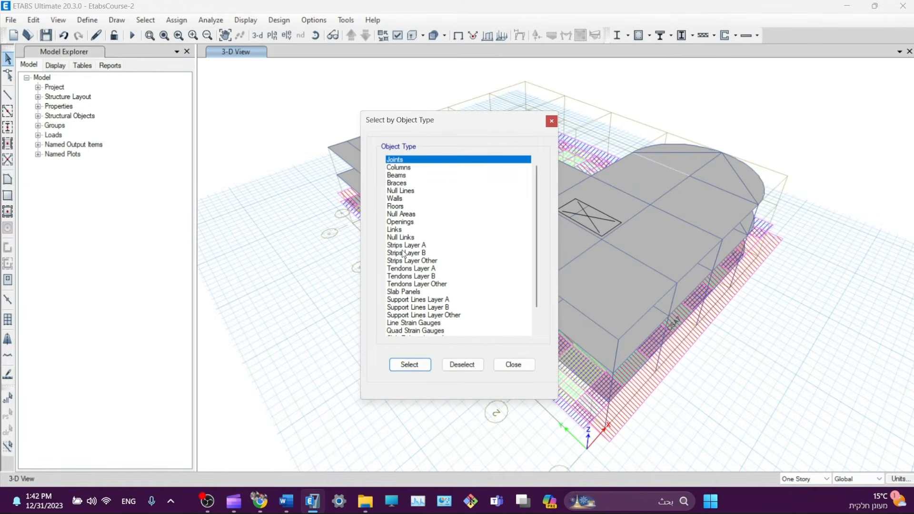
pyautogui.click(398, 246)
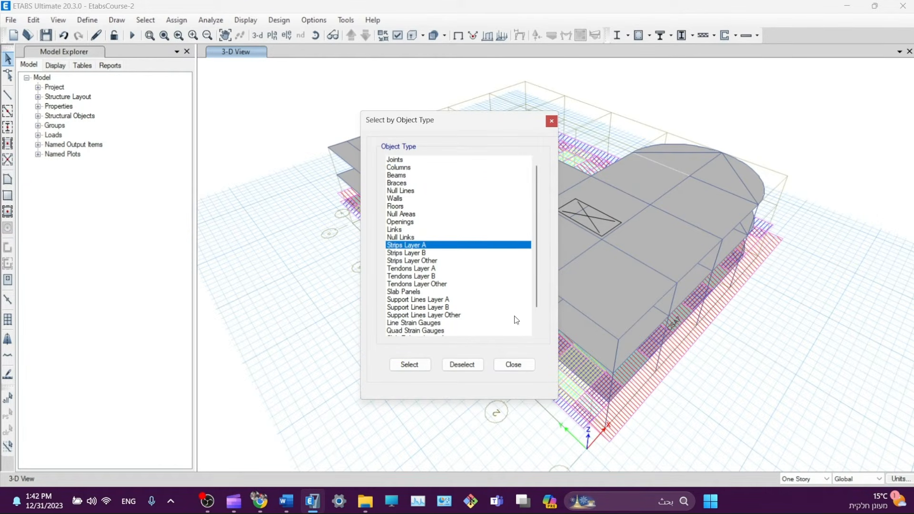
pyautogui.keyDown('ctrl'); pyautogui.click(424, 255); pyautogui.keyUp('ctrl')
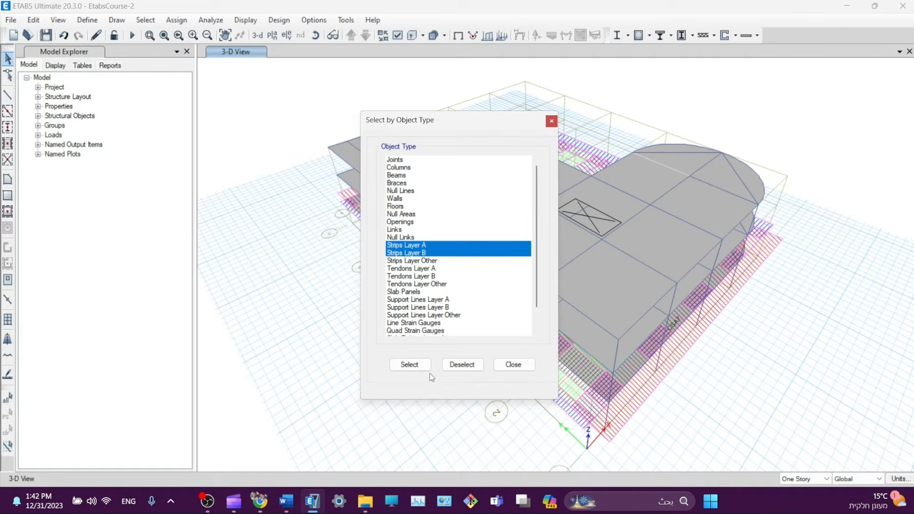
pyautogui.click(410, 365)
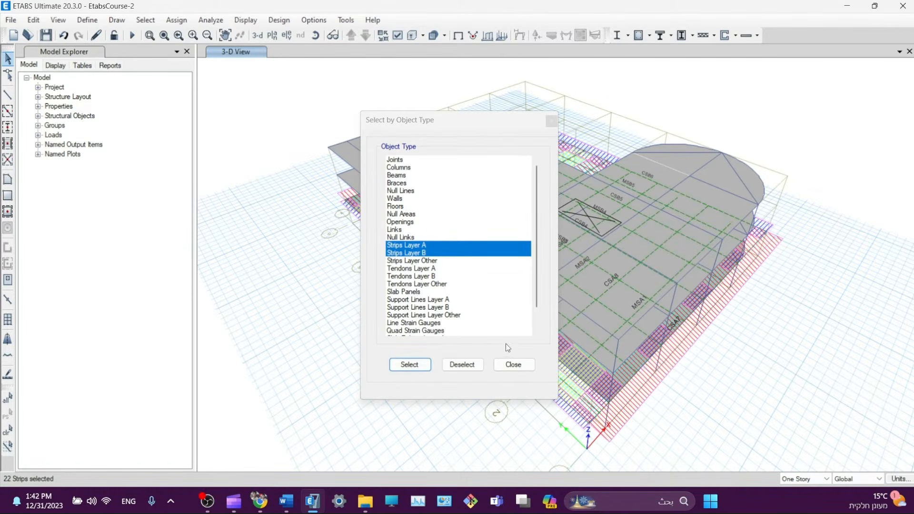
pyautogui.click(518, 371)
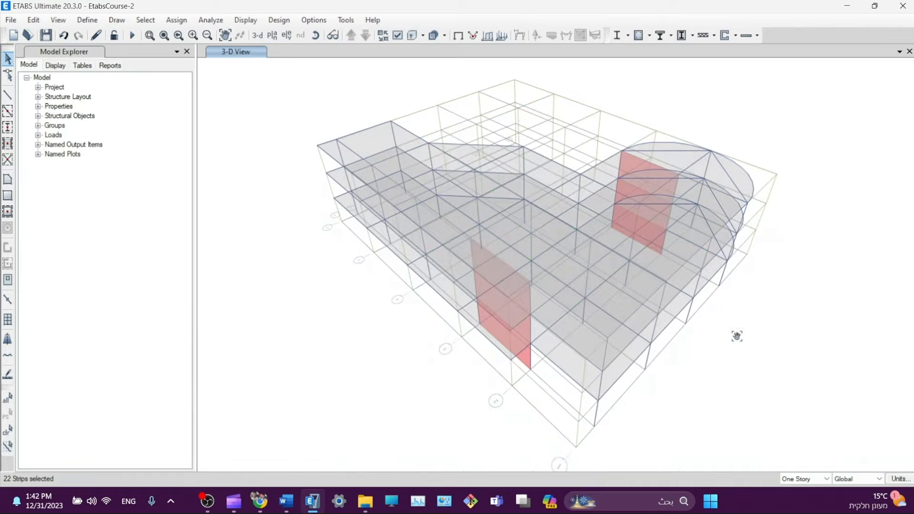
# - Replicate the selected strips onto Story3 and Story2 with assign options enabled, then close
pyautogui.click(41, 22)
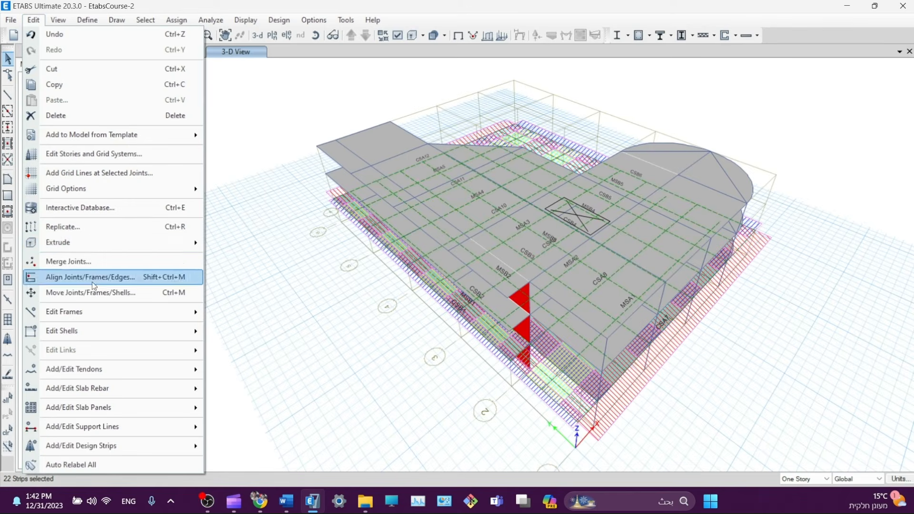
pyautogui.click(78, 253)
pyautogui.click(471, 149)
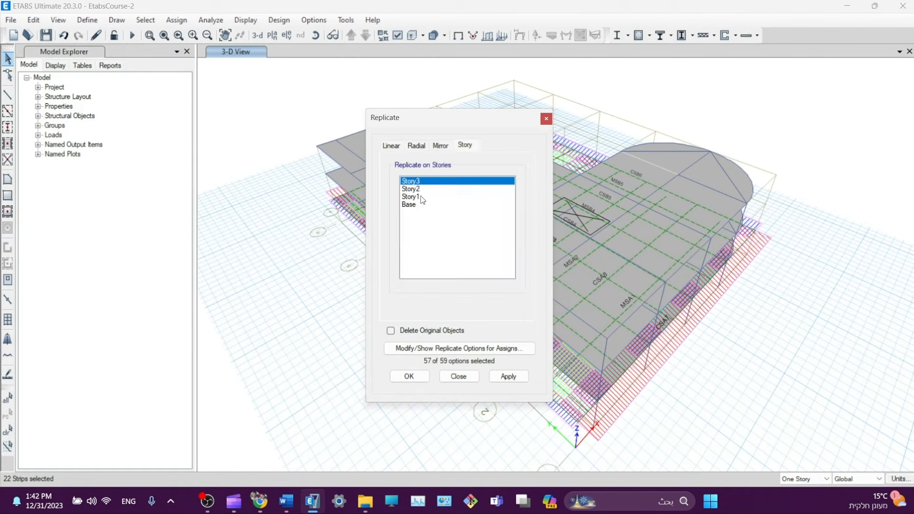
pyautogui.moveTo(414, 192); pyautogui.dragTo(410, 183)
pyautogui.click(502, 377)
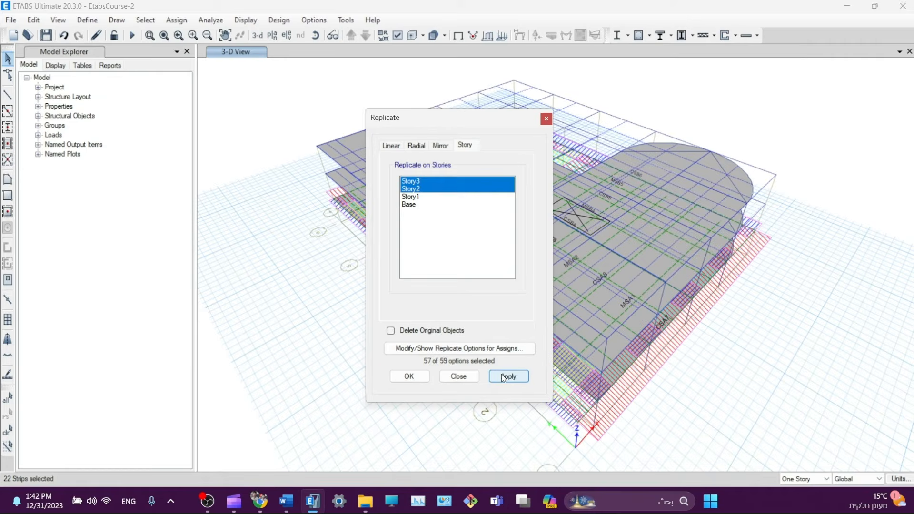
pyautogui.click(516, 376)
pyautogui.click(489, 350)
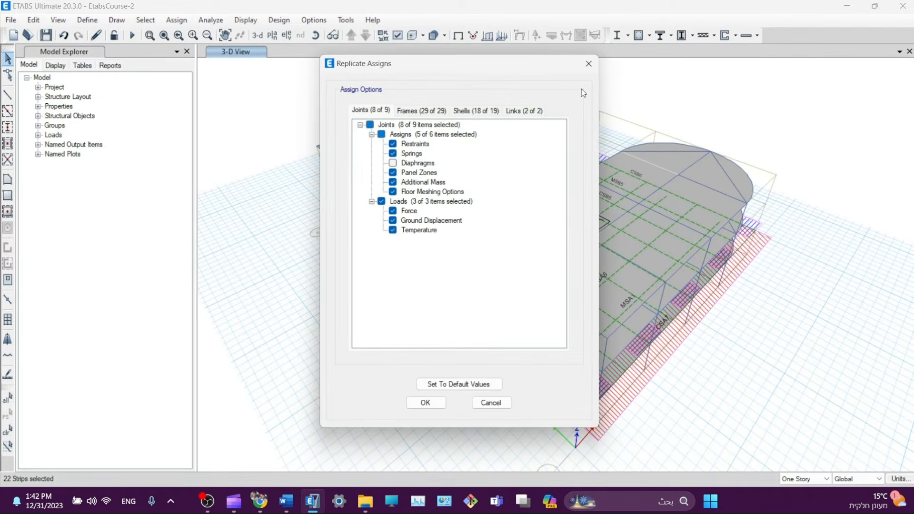
pyautogui.click(589, 63)
pyautogui.click(509, 376)
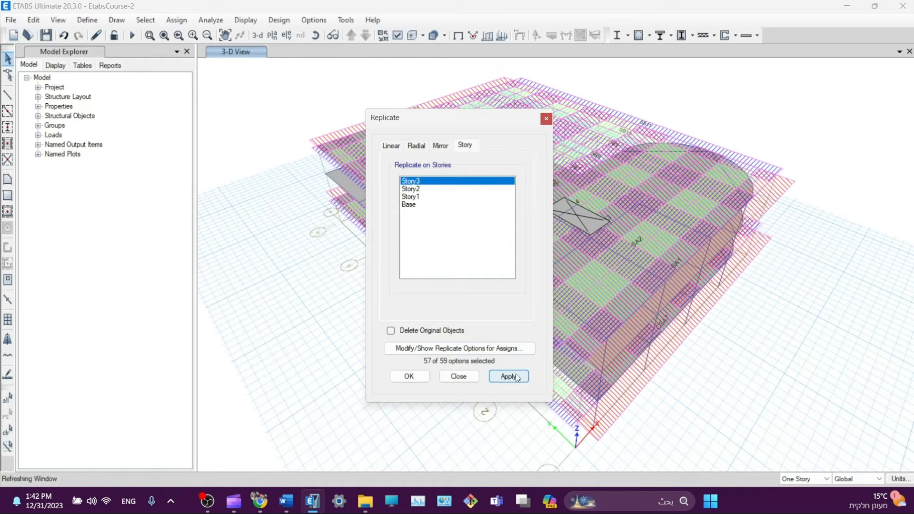
pyautogui.click(459, 376)
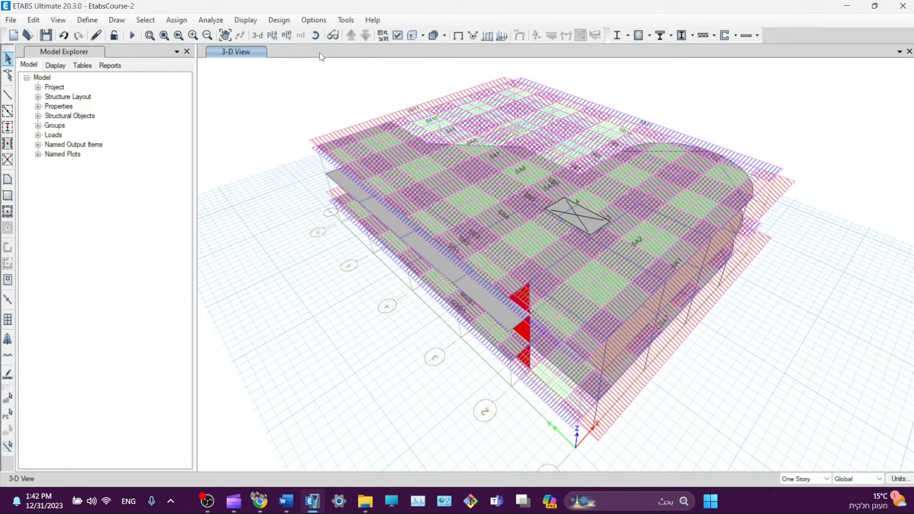
# - Hide the Layer A and Layer B design strips in the display options
pyautogui.click(398, 35)
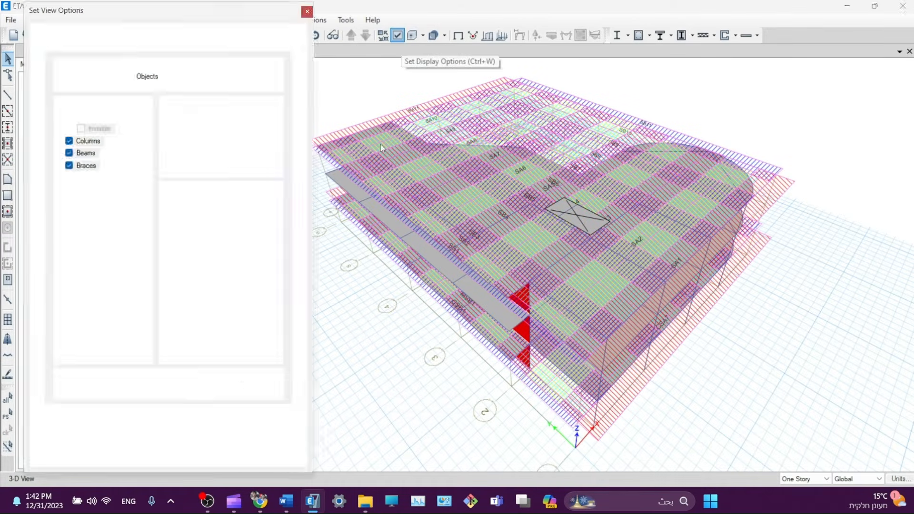
pyautogui.click(142, 387)
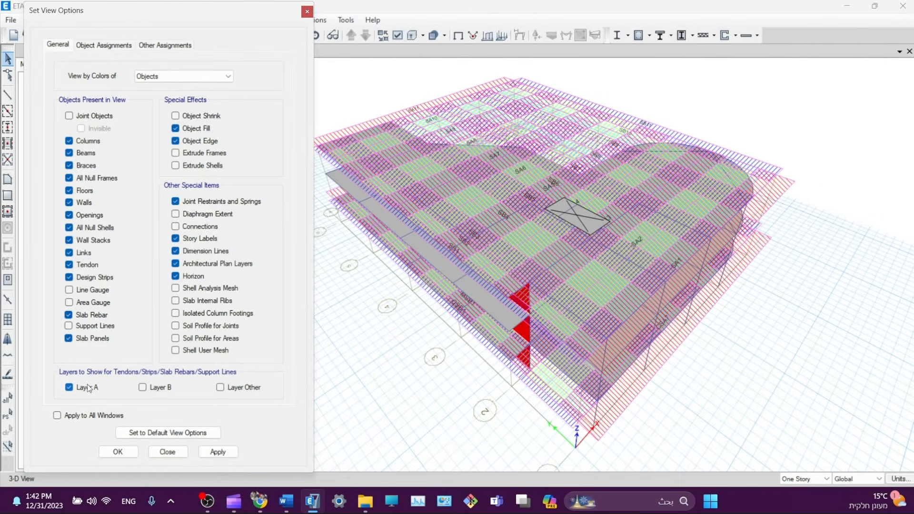
pyautogui.click(69, 387)
pyautogui.click(219, 451)
pyautogui.click(167, 455)
# - Show the frames as extruded solid members and pan the model into view
pyautogui.moveTo(807, 327); pyautogui.dragTo(738, 327, button='middle')
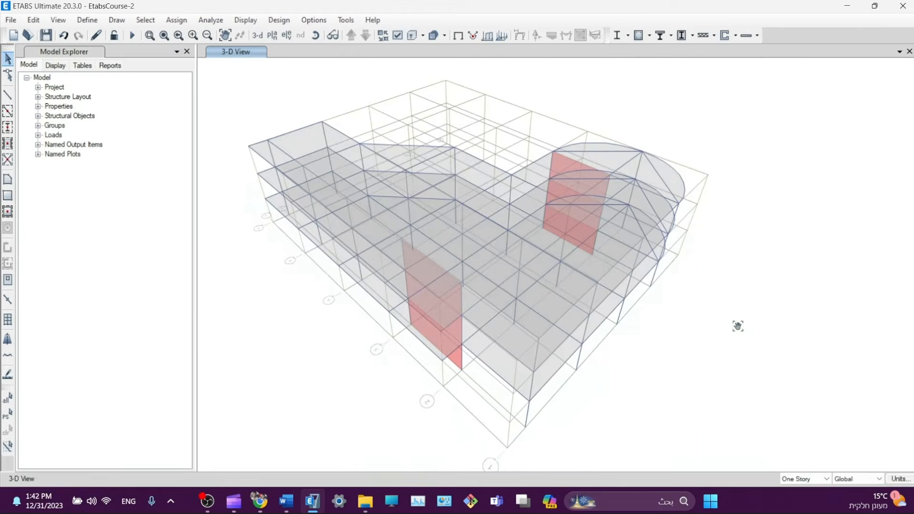
pyautogui.click(412, 35)
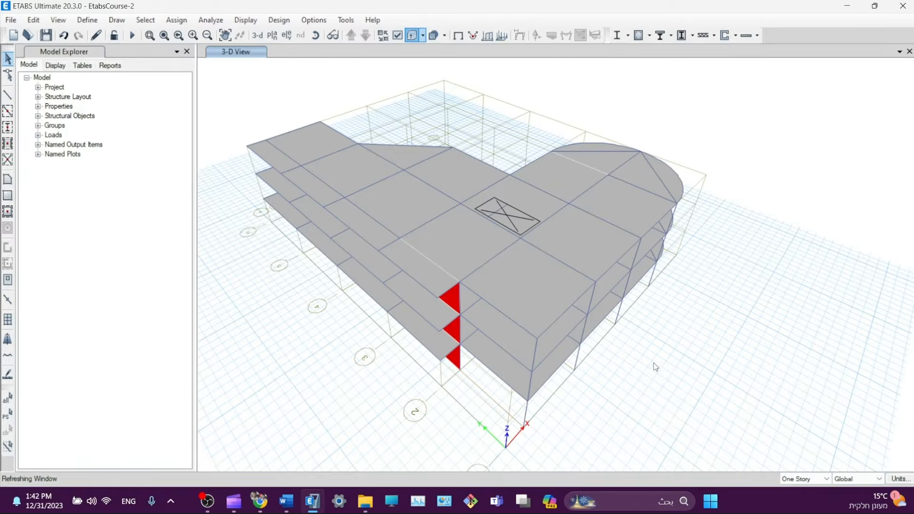
pyautogui.moveTo(244, 307); pyautogui.dragTo(286, 306, button='middle')
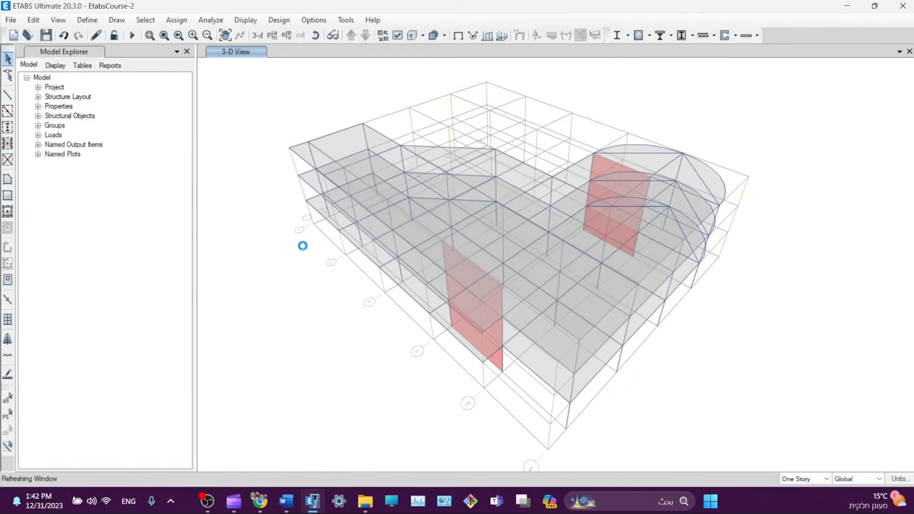
pyautogui.moveTo(427, 358); pyautogui.dragTo(410, 349, button='middle')
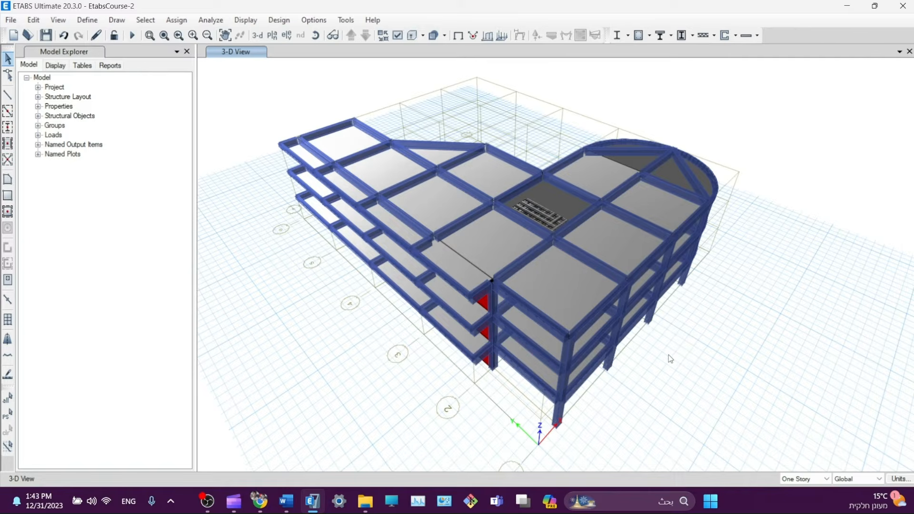
pyautogui.moveTo(667, 354); pyautogui.dragTo(656, 354, button='middle')
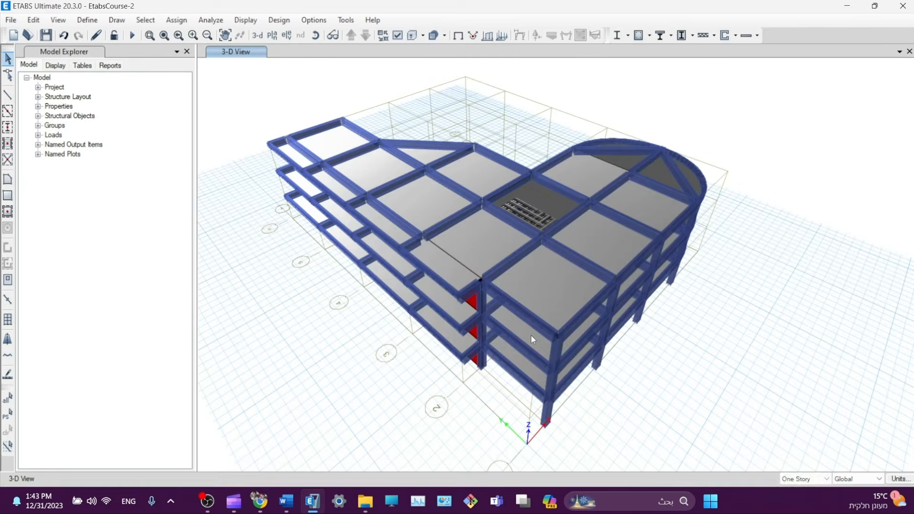
pyautogui.click(206, 21)
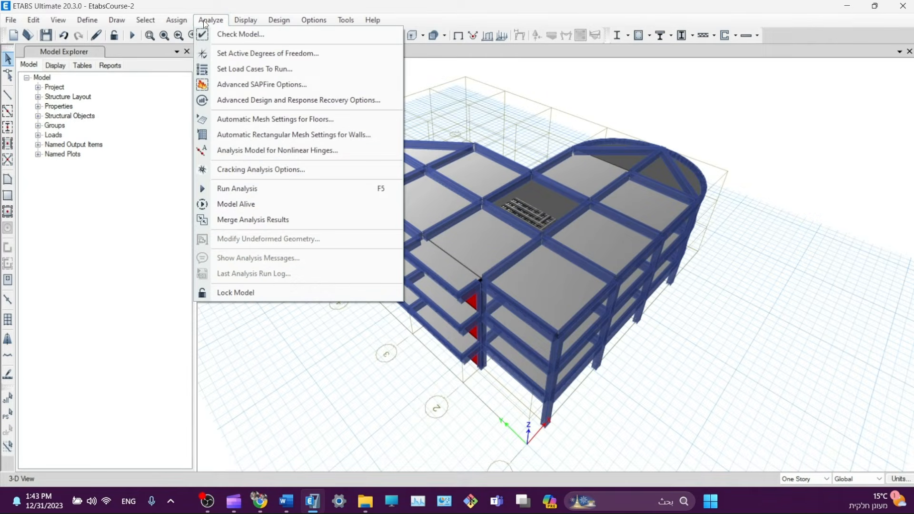
# - Confirm the active degrees of freedom as full 3D
pyautogui.click(265, 53)
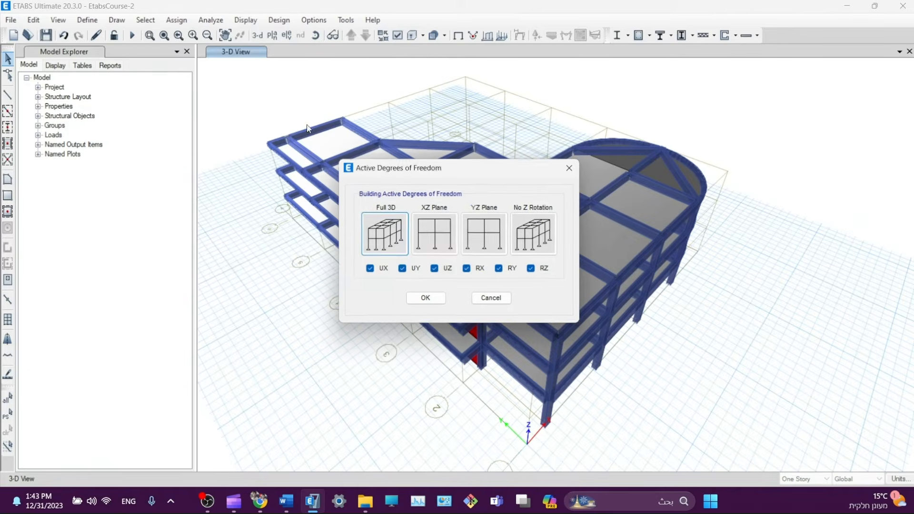
pyautogui.click(426, 298)
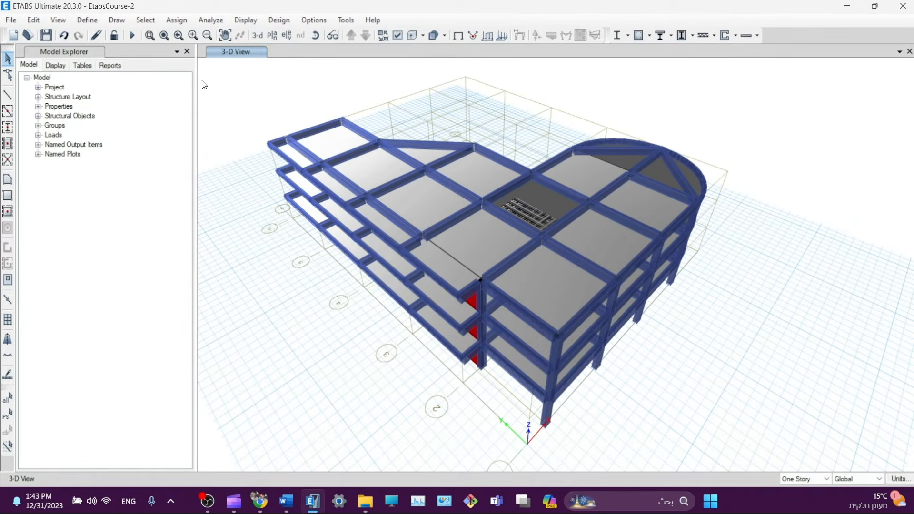
pyautogui.click(205, 21)
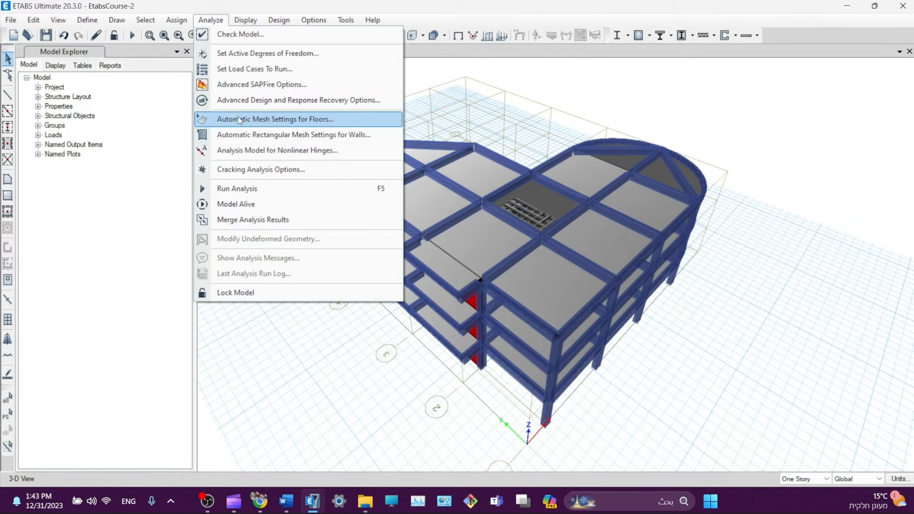
pyautogui.click(300, 123)
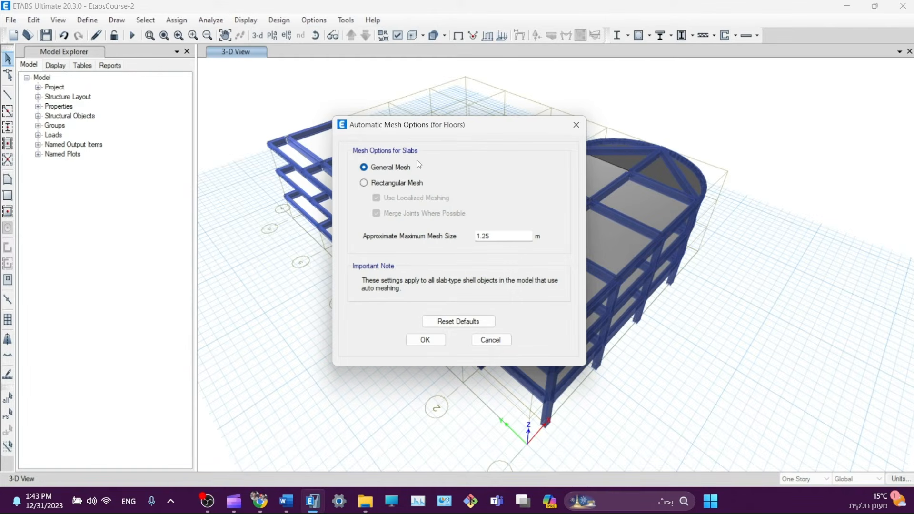
pyautogui.moveTo(408, 124); pyautogui.dragTo(143, 125)
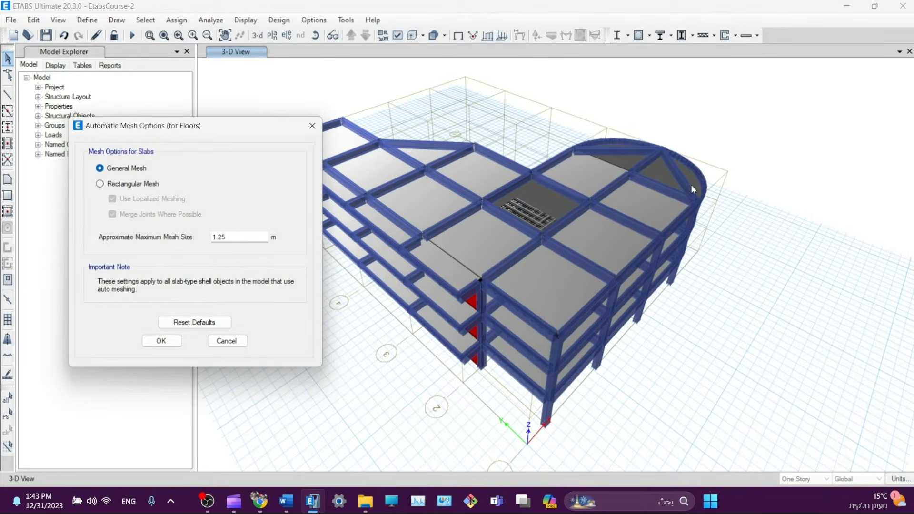
pyautogui.moveTo(230, 132); pyautogui.dragTo(316, 112)
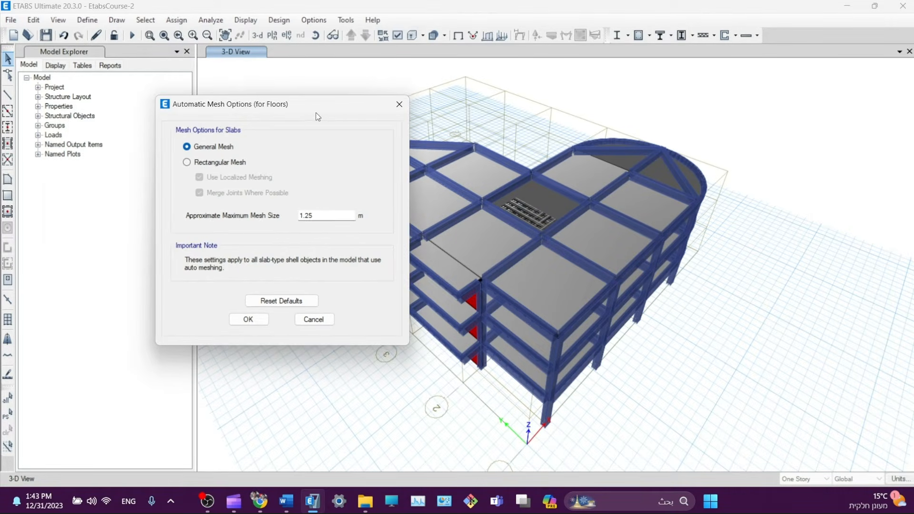
pyautogui.moveTo(248, 114); pyautogui.dragTo(203, 134)
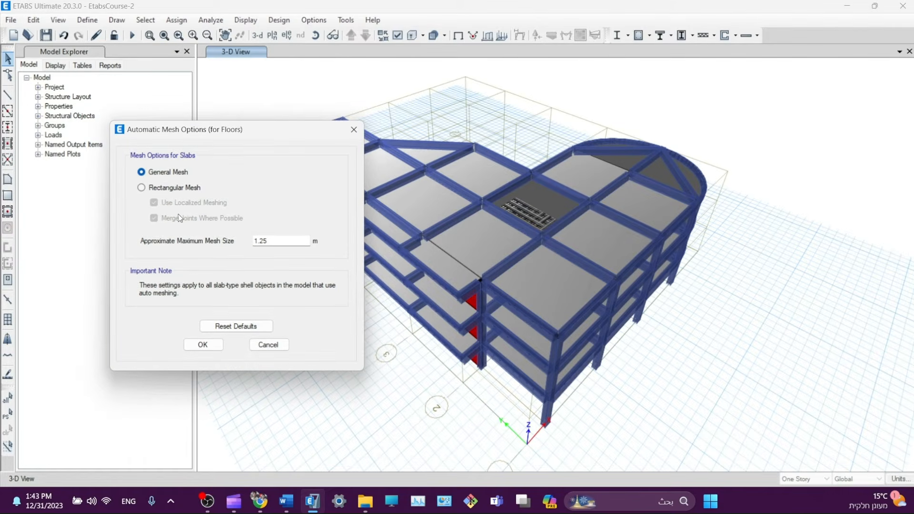
# - Enter 0.25 m as the floors' approximate maximum mesh size, correcting a mistyped value
pyautogui.doubleClick(273, 241)
pyautogui.moveTo(289, 132); pyautogui.dragTo(181, 119)
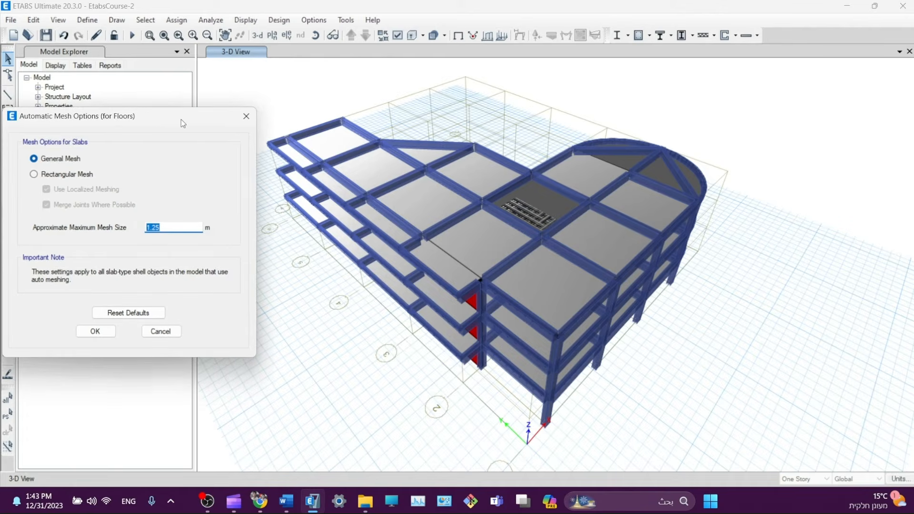
pyautogui.write('0.2')
pyautogui.moveTo(188, 112)
pyautogui.mouseDown()
pyautogui.moveTo(220, 110)
pyautogui.moveTo(205, 111)
pyautogui.mouseUp()
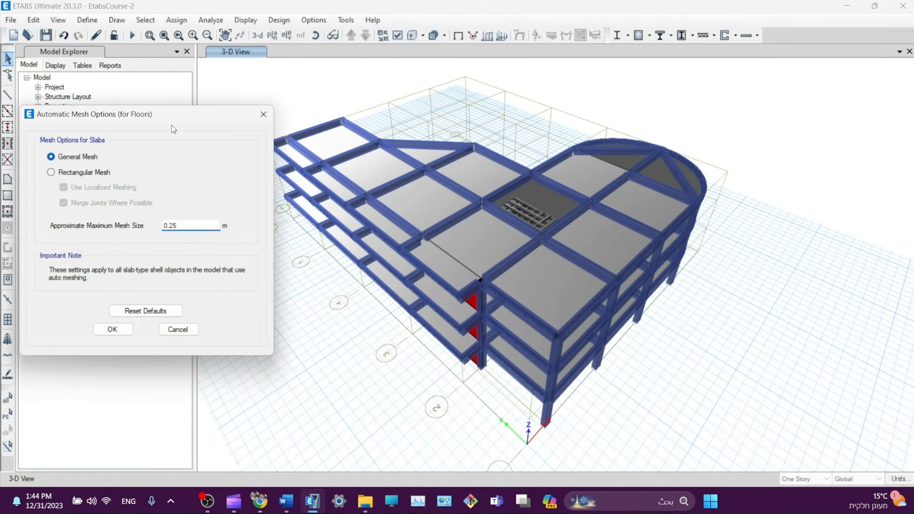
pyautogui.moveTo(172, 119); pyautogui.dragTo(185, 115)
pyautogui.write('11')
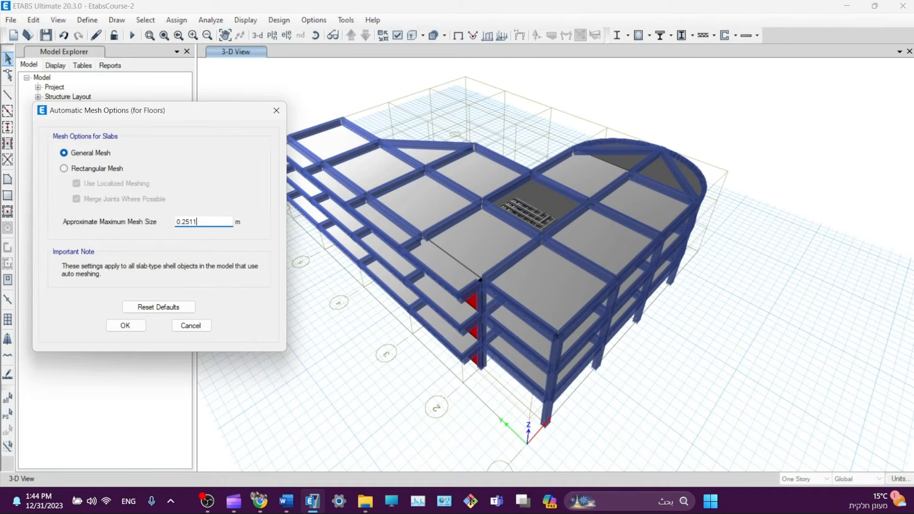
pyautogui.doubleClick(191, 222)
pyautogui.write('0.25')
# - Confirm the 0.25 m floor mesh and show the shell analysis mesh on the undeformed slabs
pyautogui.click(125, 326)
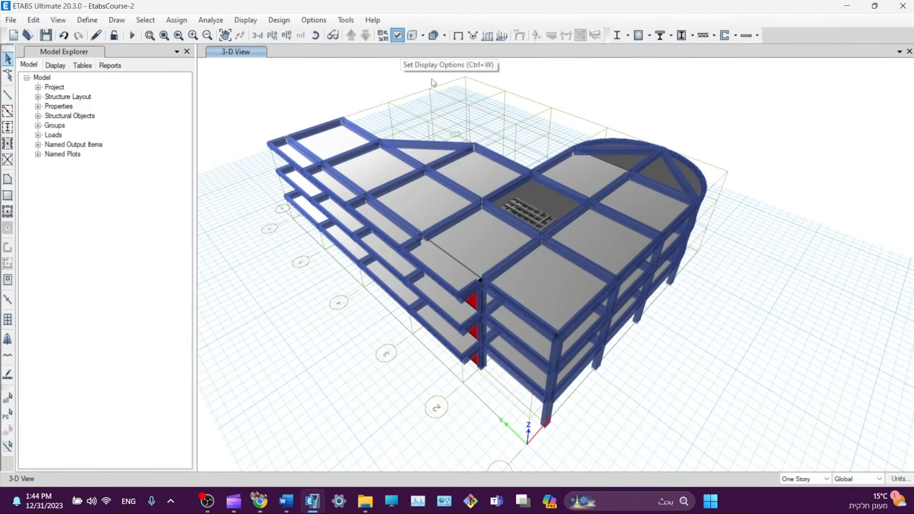
pyautogui.click(397, 35)
pyautogui.click(193, 288)
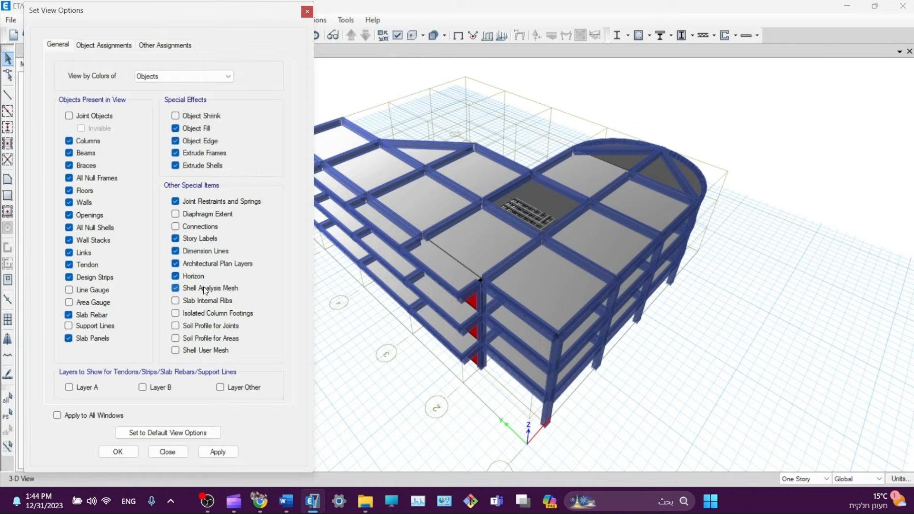
pyautogui.click(208, 451)
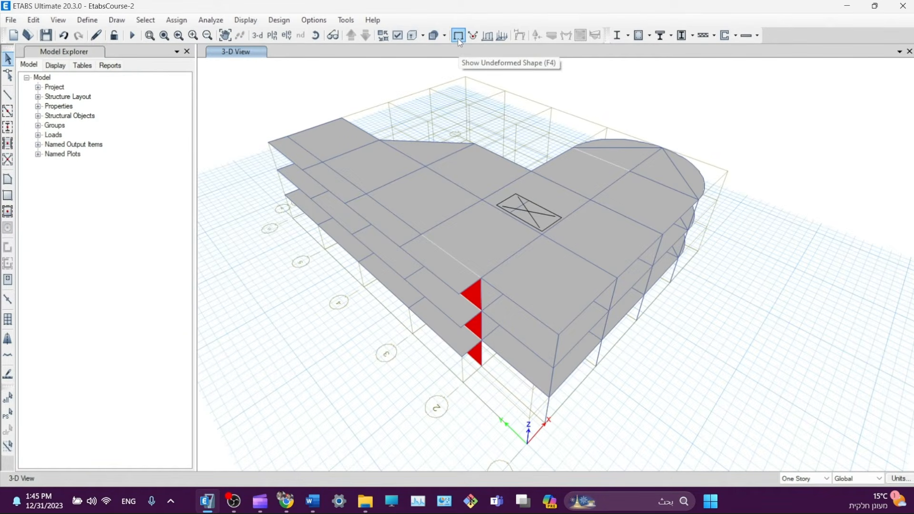
pyautogui.click(458, 37)
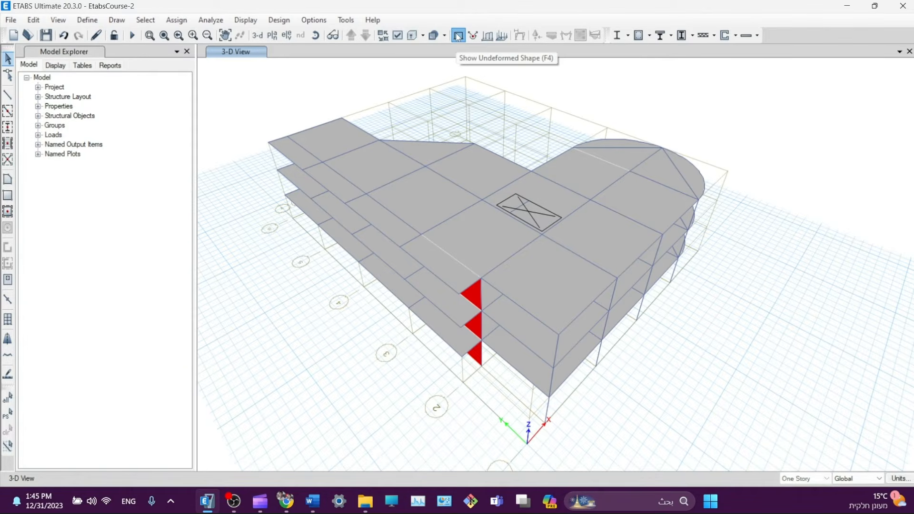
pyautogui.click(432, 37)
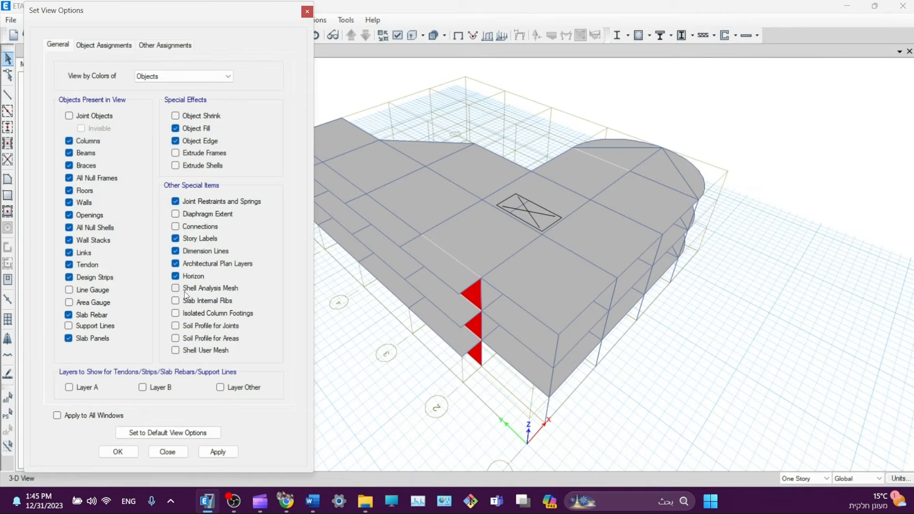
pyautogui.click(176, 289)
pyautogui.click(220, 452)
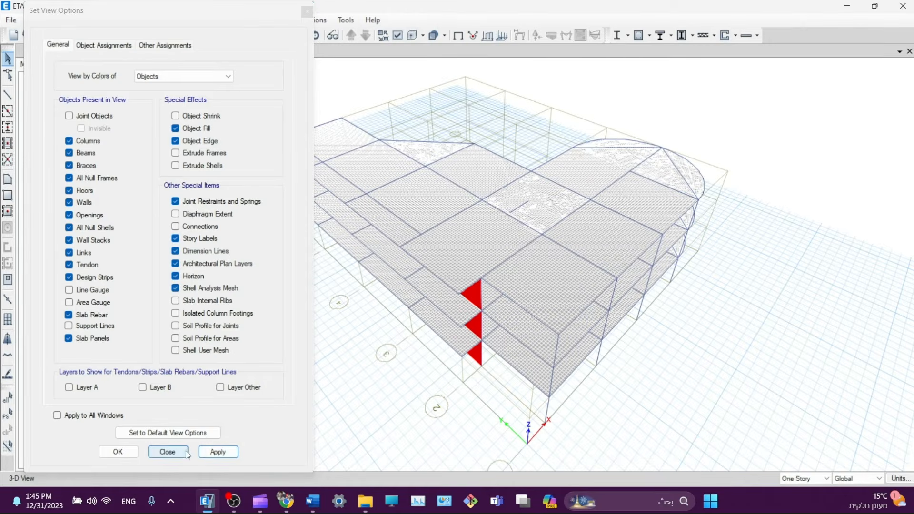
pyautogui.click(167, 452)
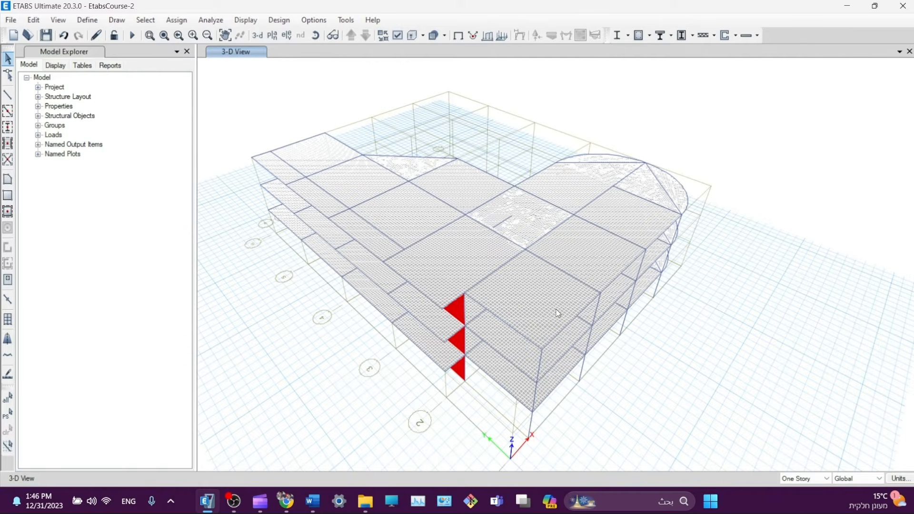
# - Give automatic rectangular wall meshing a 0.25 m approximate maximum mesh size
pyautogui.click(210, 21)
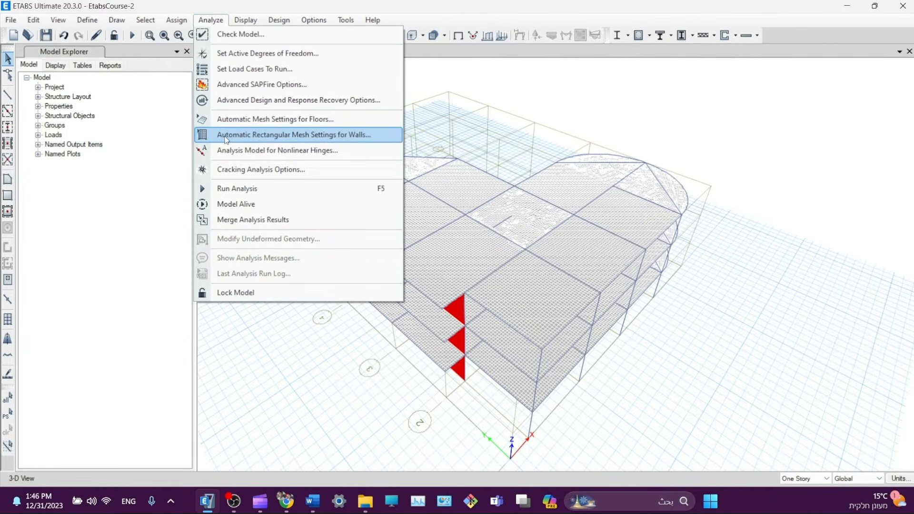
pyautogui.click(315, 136)
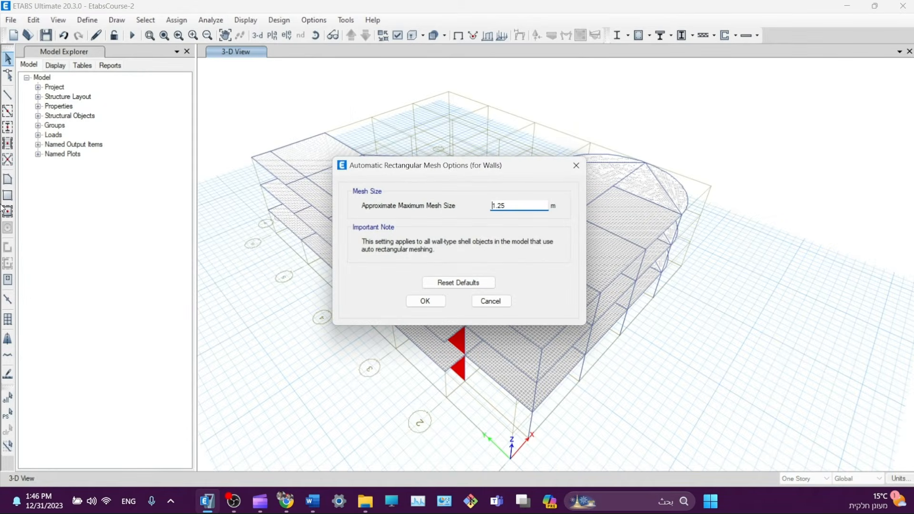
pyautogui.moveTo(545, 206); pyautogui.dragTo(323, 220)
pyautogui.write('0.')
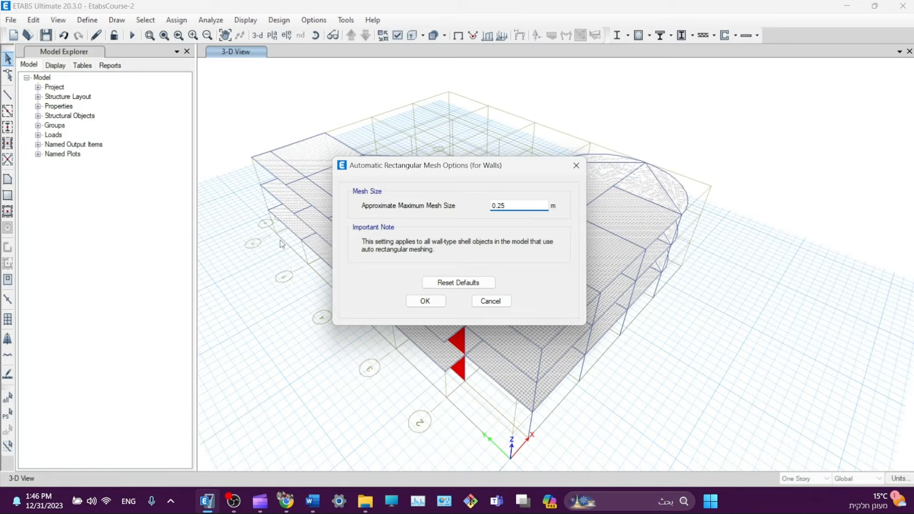
pyautogui.click(426, 301)
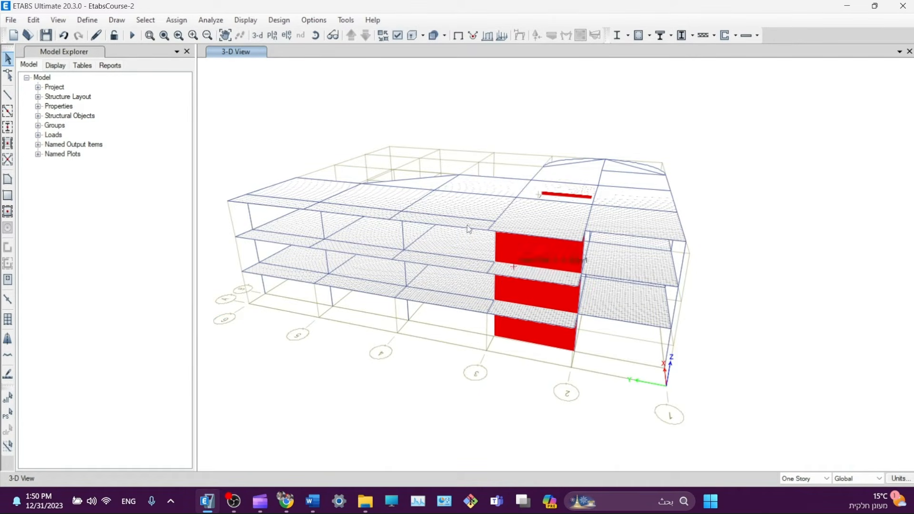
# - Turn on joint objects in the display options so joints and supports appear
pyautogui.click(410, 36)
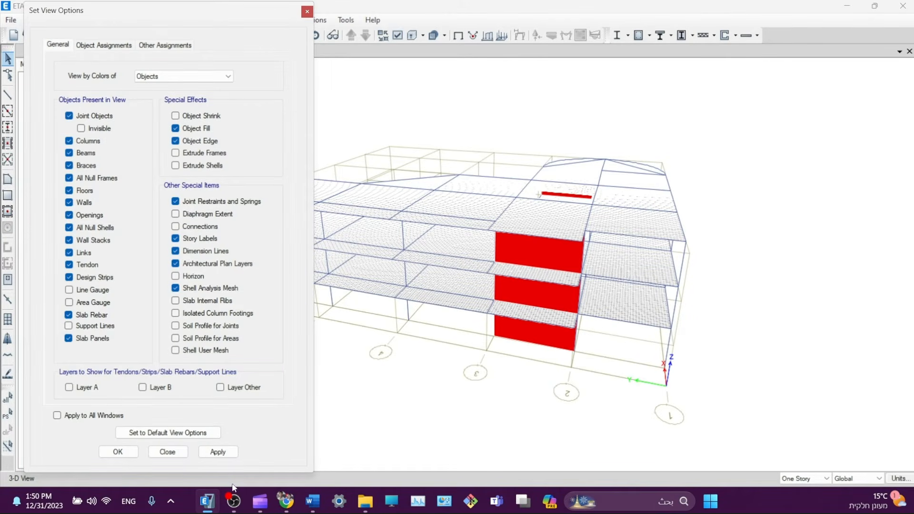
pyautogui.click(216, 453)
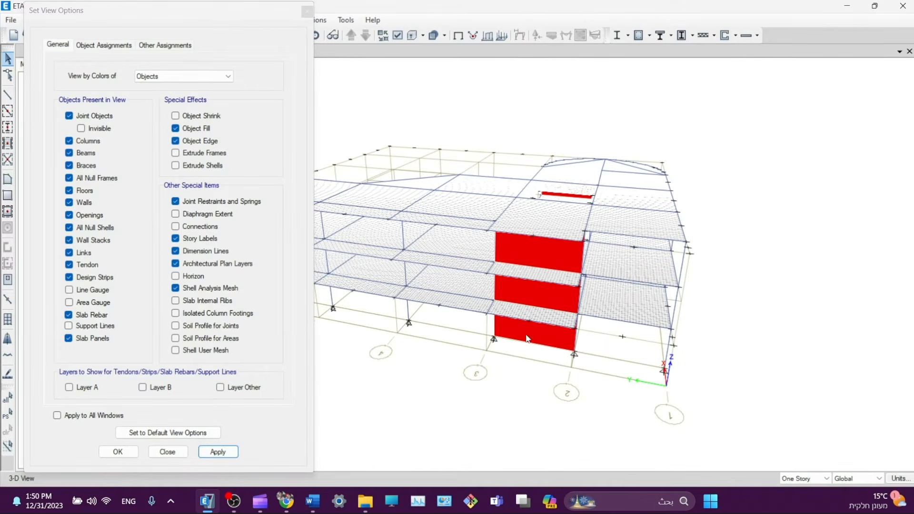
pyautogui.moveTo(496, 372); pyautogui.dragTo(694, 367, button='middle')
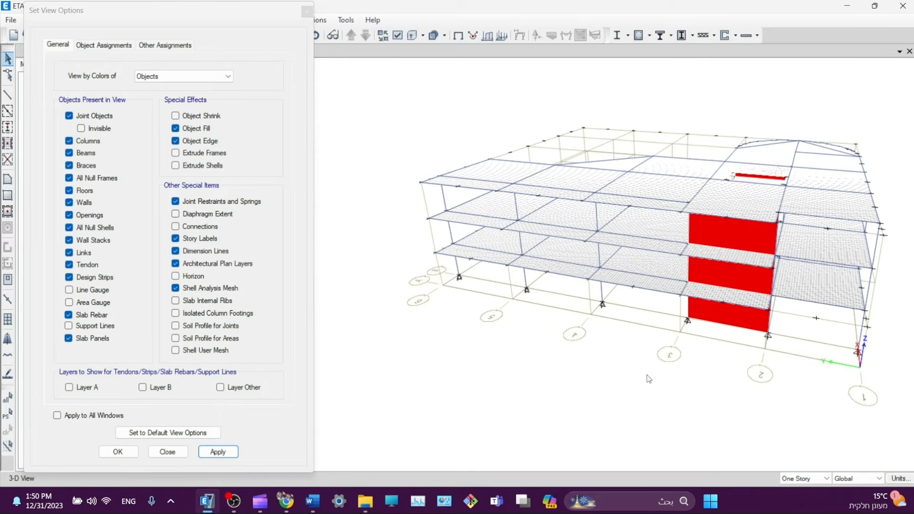
pyautogui.click(308, 11)
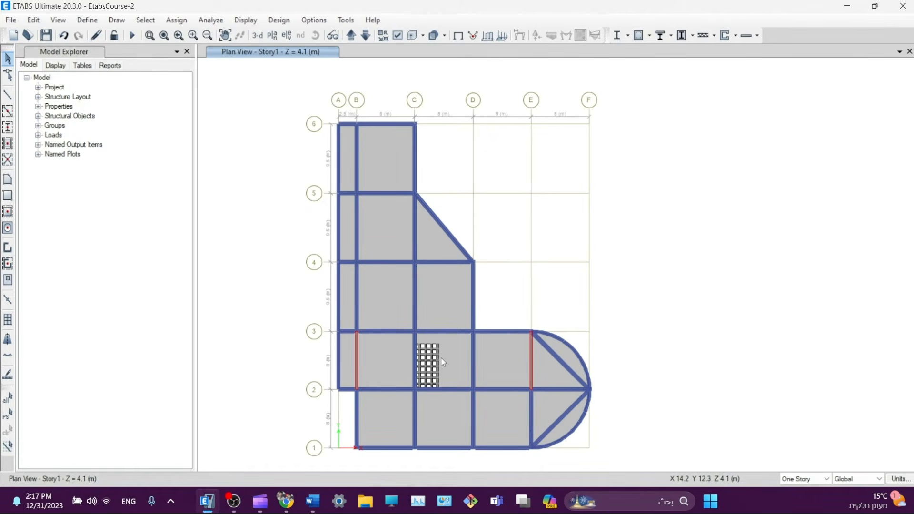
# - Run Check Model with all checks selected except trimming or extending frames
pyautogui.moveTo(441, 358); pyautogui.dragTo(421, 349, button='middle')
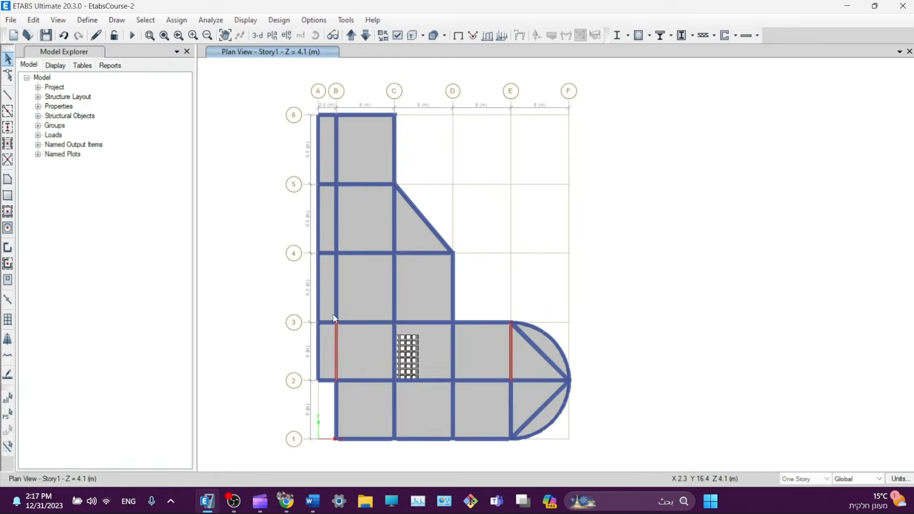
pyautogui.click(203, 21)
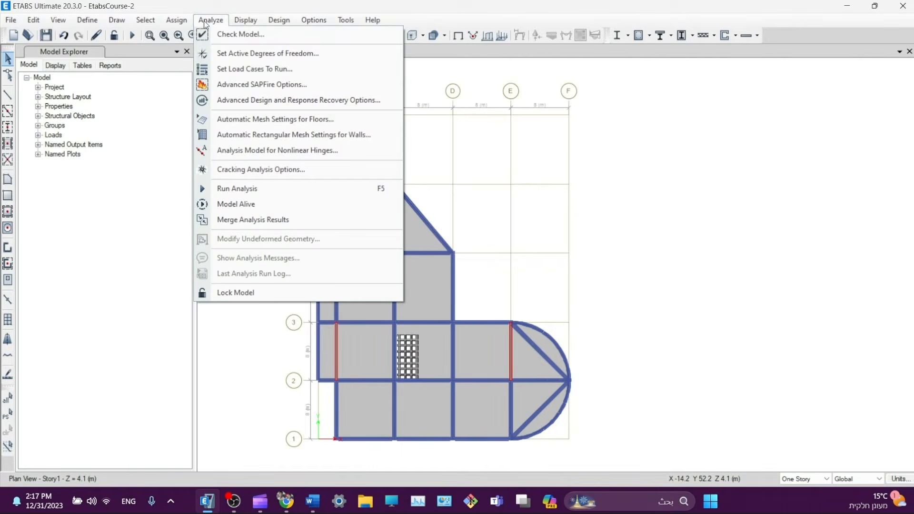
pyautogui.click(240, 35)
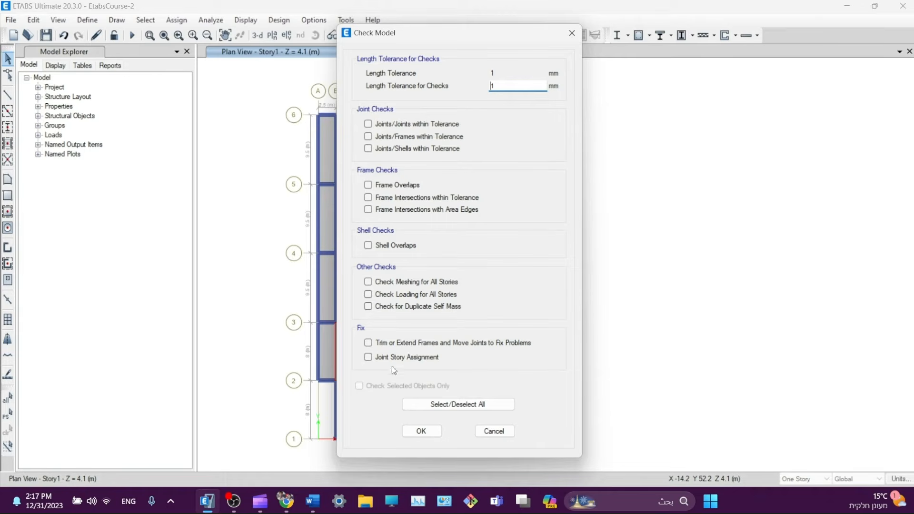
pyautogui.click(457, 404)
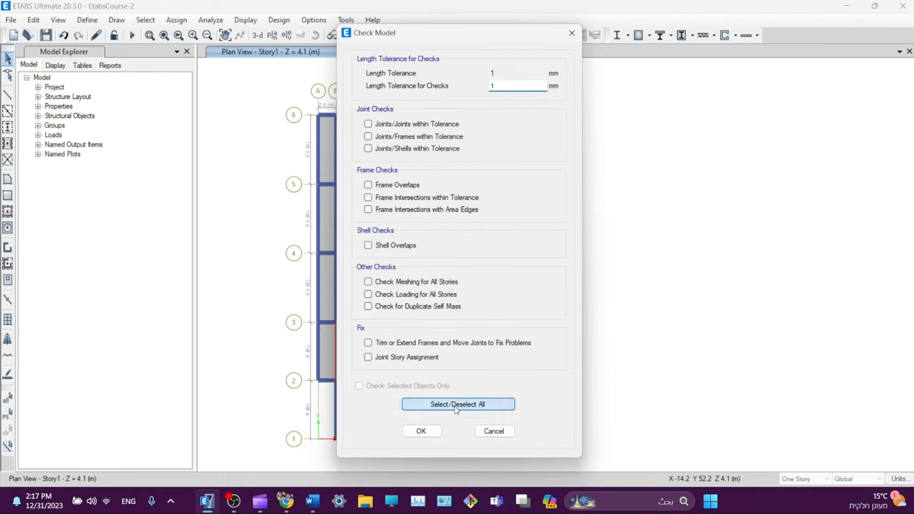
pyautogui.click(376, 346)
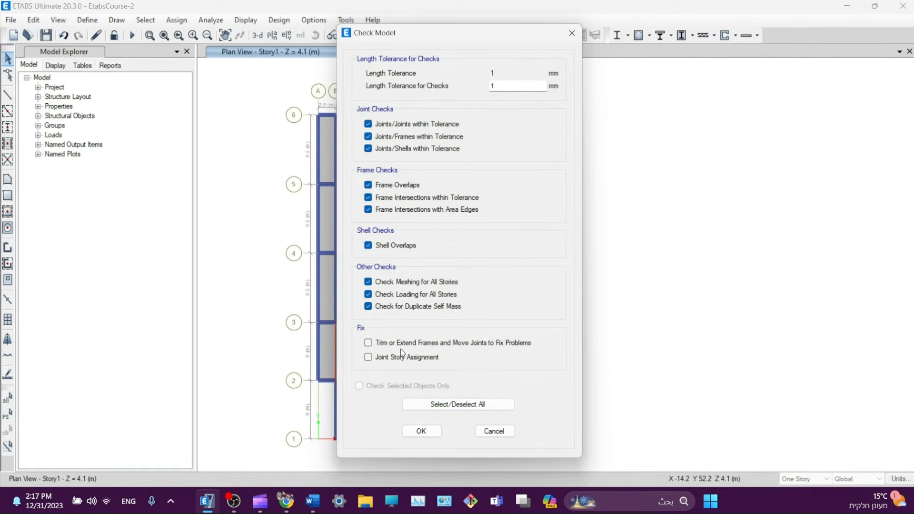
pyautogui.moveTo(450, 32); pyautogui.dragTo(138, 50)
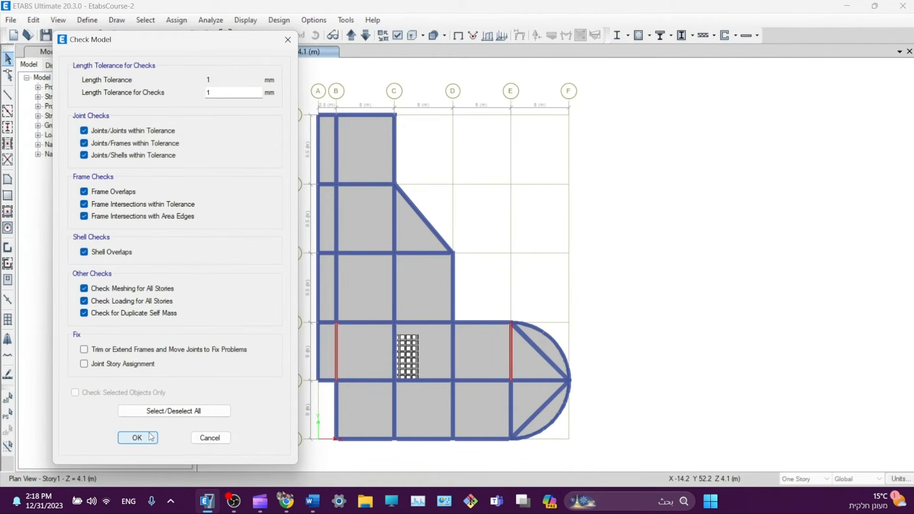
pyautogui.click(148, 437)
# - Dismiss the model check report confirming no warnings were found
pyautogui.click(209, 21)
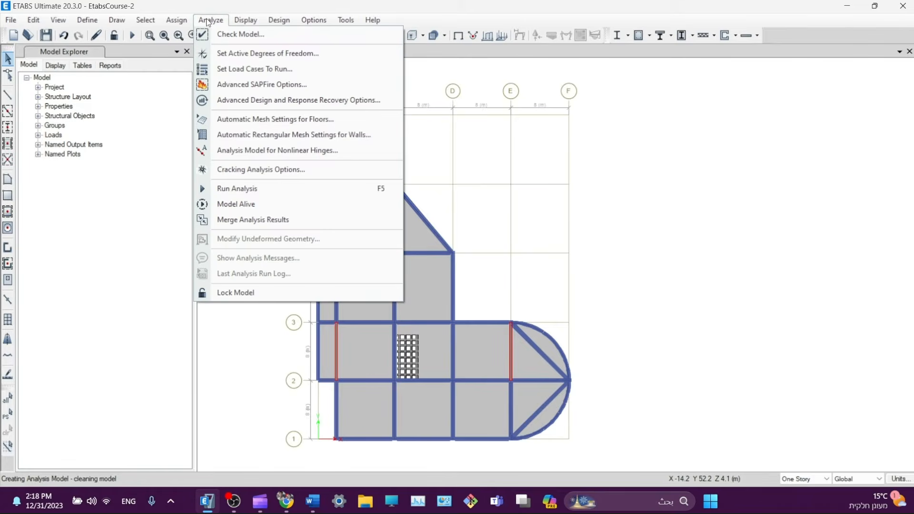
pyautogui.click(240, 34)
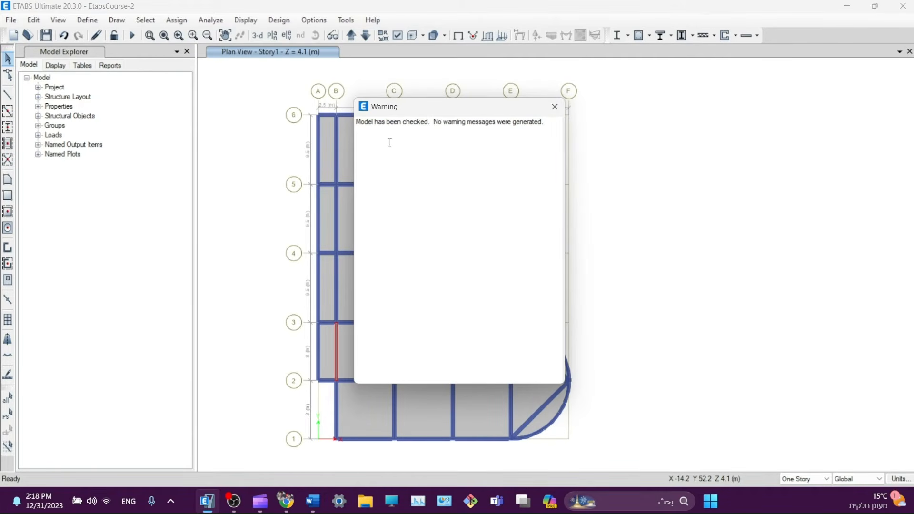
pyautogui.moveTo(376, 107); pyautogui.dragTo(326, 155)
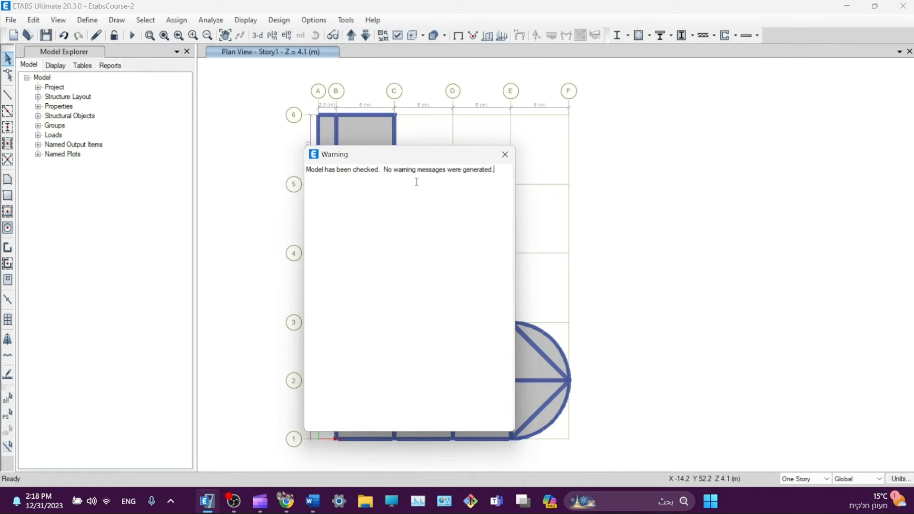
pyautogui.moveTo(387, 167); pyautogui.dragTo(501, 172)
pyautogui.click(462, 173)
pyautogui.click(505, 154)
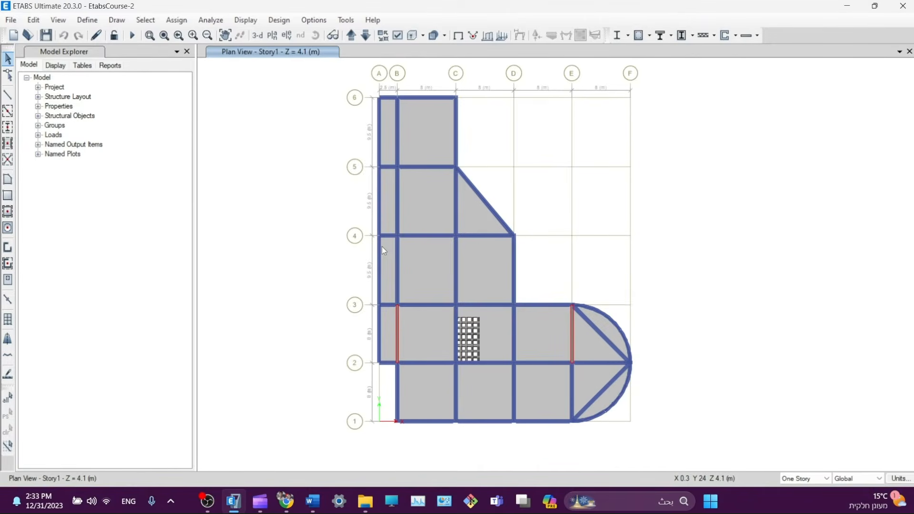
# - Run the analysis so Story1 shows Dead load displacements, minimum -11.036 mm
pyautogui.click(211, 20)
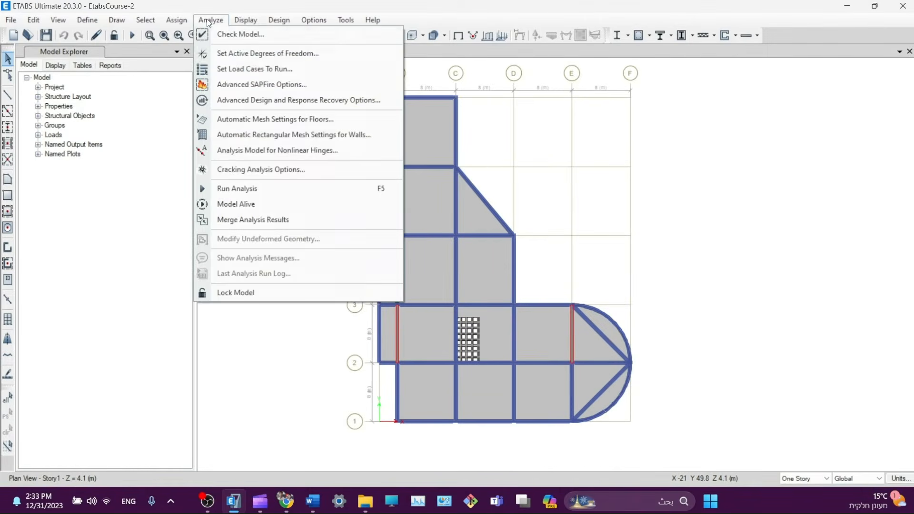
pyautogui.click(219, 35)
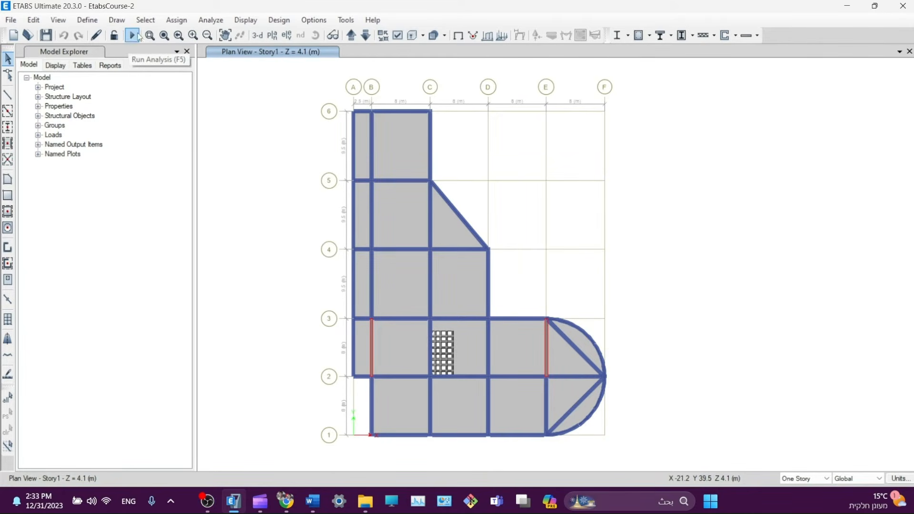
pyautogui.click(215, 17)
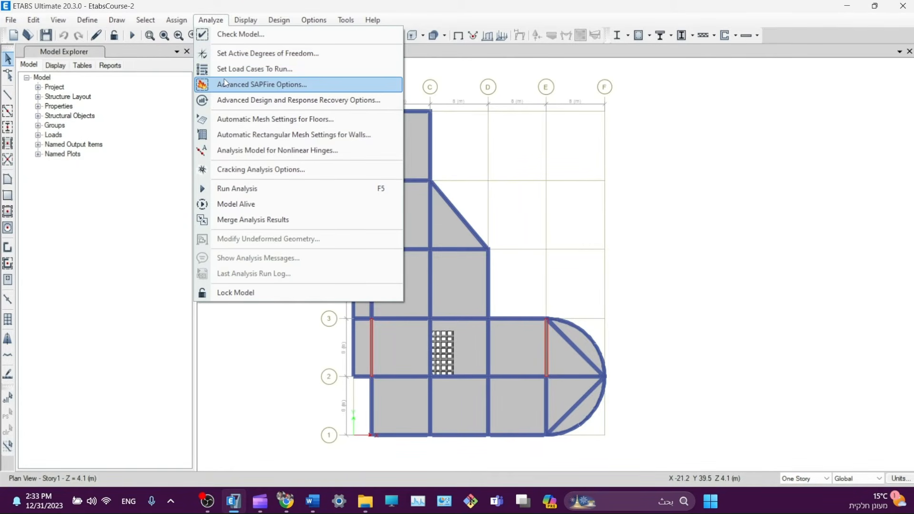
pyautogui.click(203, 189)
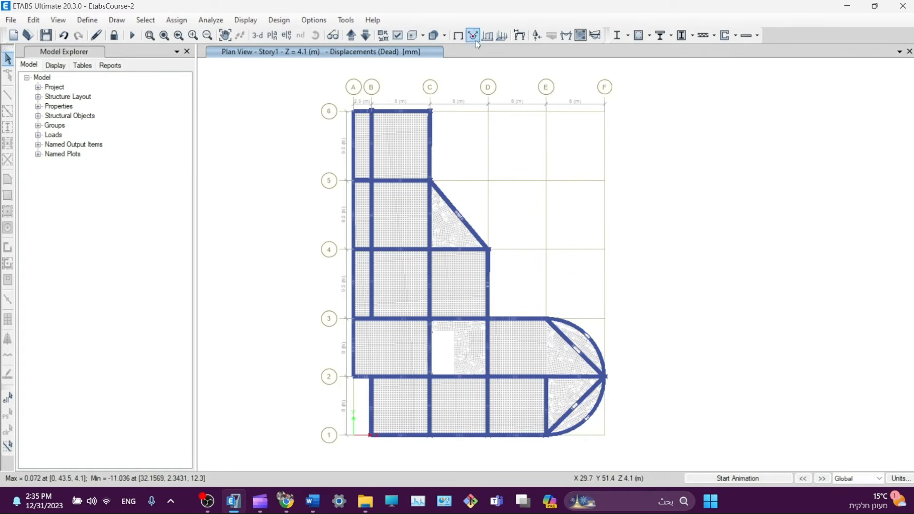
# - Display the Live load deformed shape with a wire shadow of the undeformed model
pyautogui.click(521, 36)
pyautogui.click(430, 88)
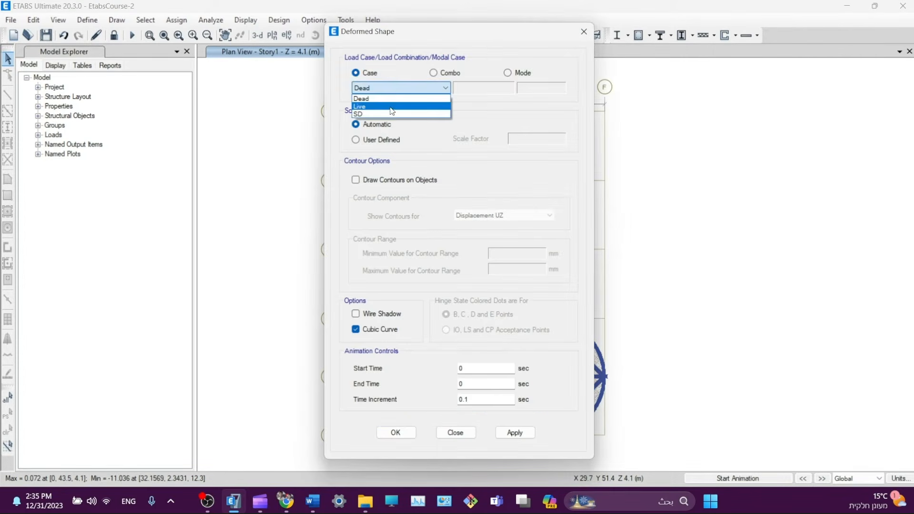
pyautogui.click(387, 109)
pyautogui.click(513, 432)
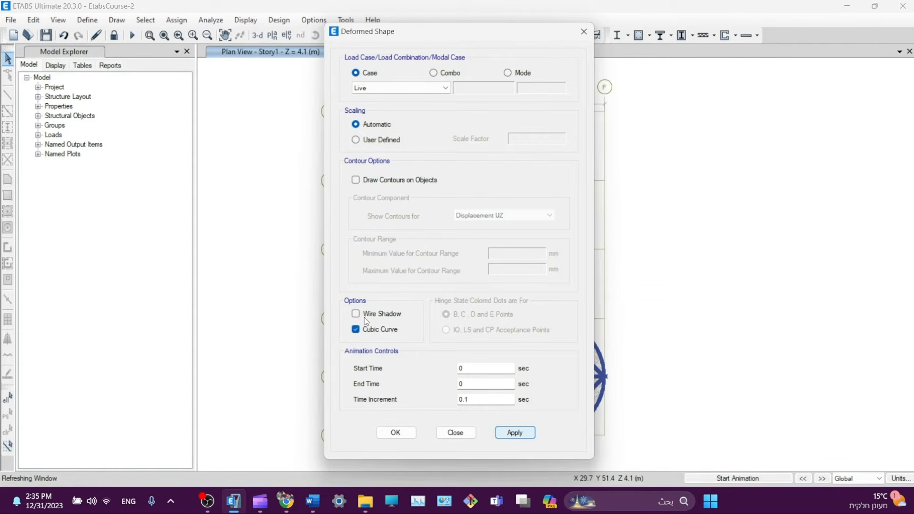
pyautogui.click(364, 317)
pyautogui.click(508, 436)
# - Show the deformed building in 3-D and bring up the member force diagram settings
pyautogui.moveTo(372, 38); pyautogui.dragTo(576, 72)
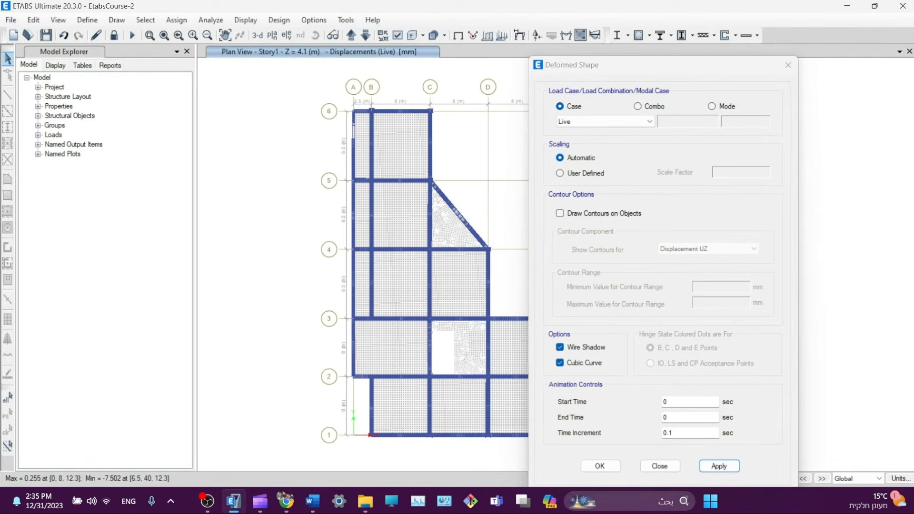
pyautogui.click(257, 35)
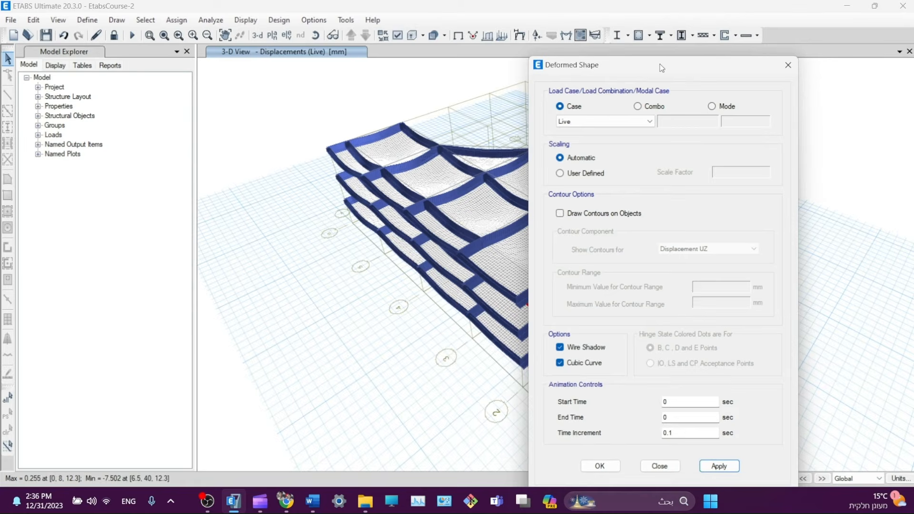
pyautogui.moveTo(662, 68); pyautogui.dragTo(168, 56)
pyautogui.moveTo(626, 369)
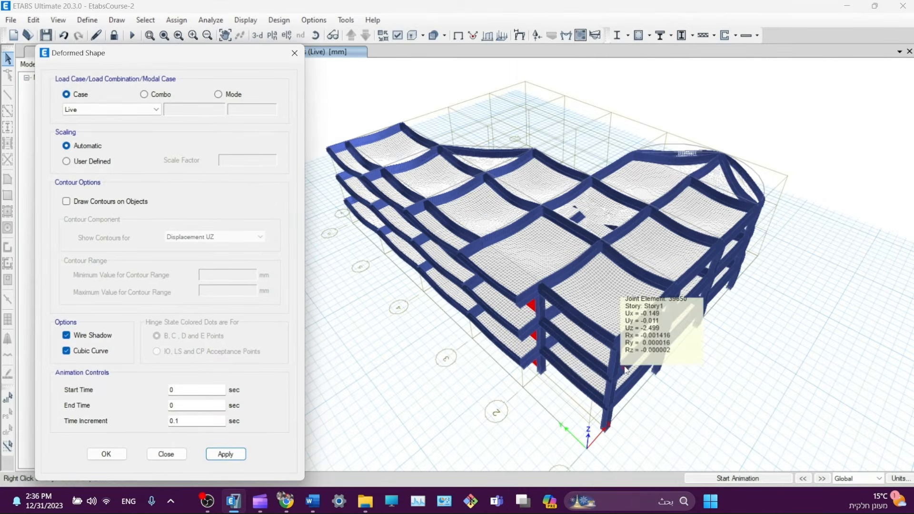
pyautogui.moveTo(610, 308)
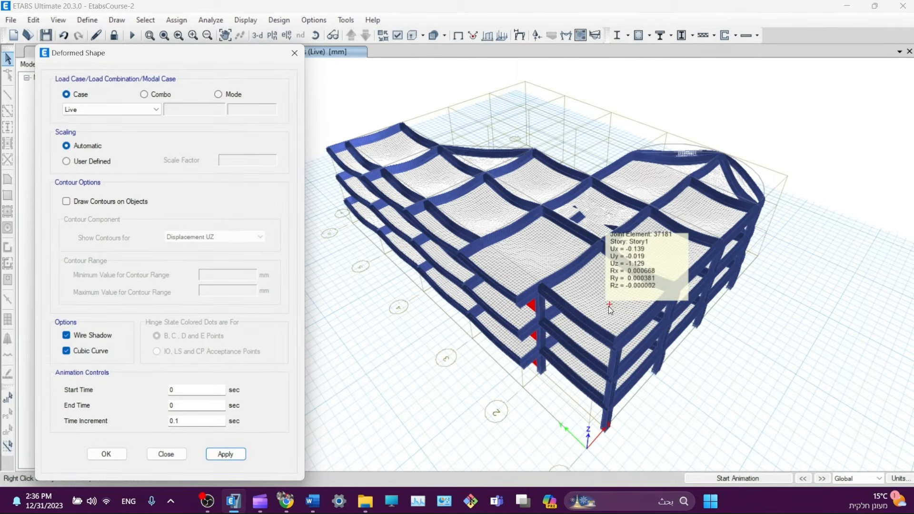
pyautogui.moveTo(588, 284)
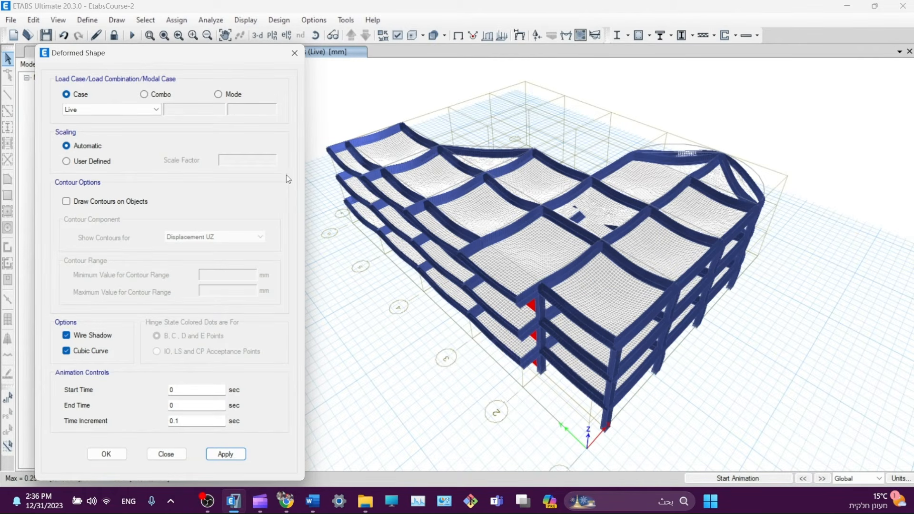
pyautogui.click(294, 53)
pyautogui.click(567, 35)
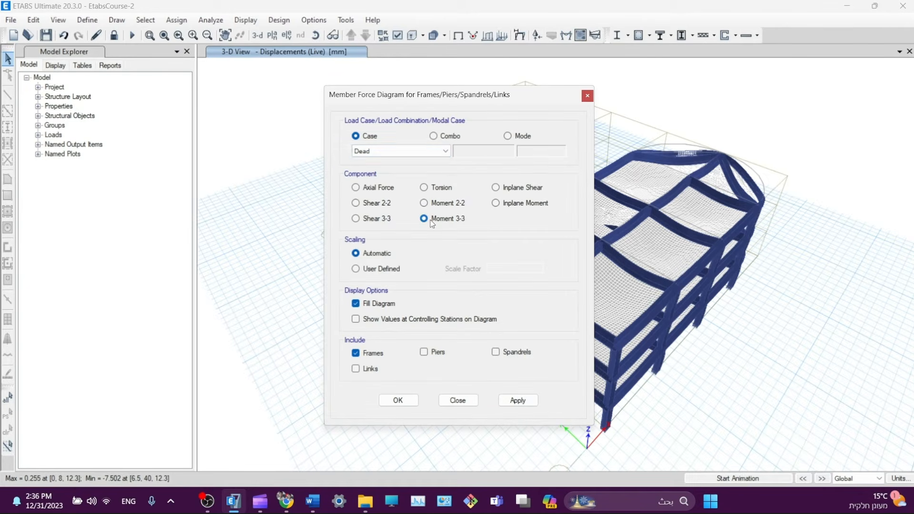
# - Plot the Live load Moment 3-3 diagram
pyautogui.click(415, 154)
pyautogui.click(366, 163)
pyautogui.click(367, 153)
pyautogui.click(360, 169)
pyautogui.click(517, 400)
pyautogui.moveTo(281, 104); pyautogui.dragTo(161, 97)
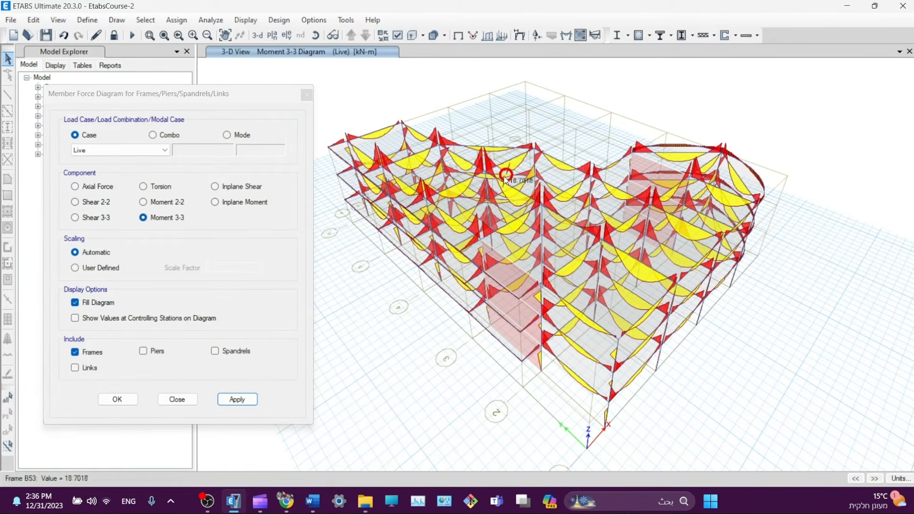
# - Plot the 1.2D + 1.6L Moment 3-3 diagram with values, then return to undeformed view
pyautogui.click(570, 37)
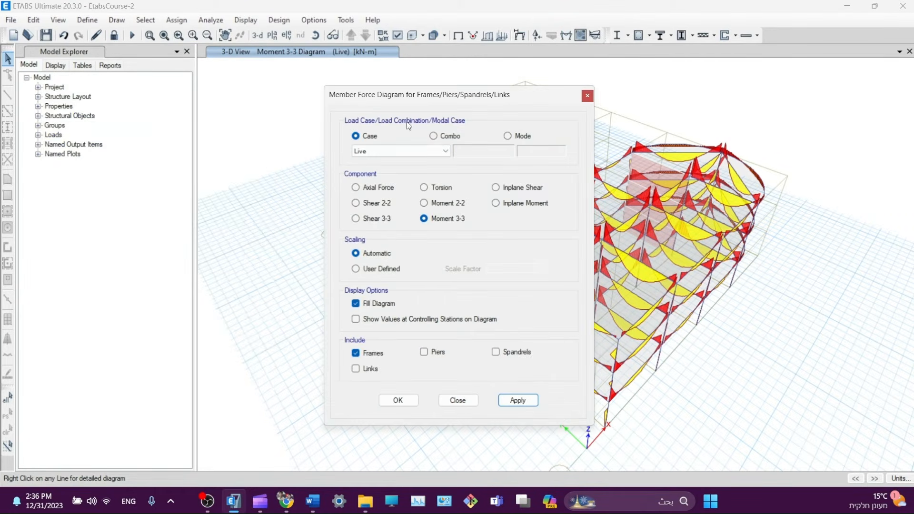
pyautogui.click(371, 151)
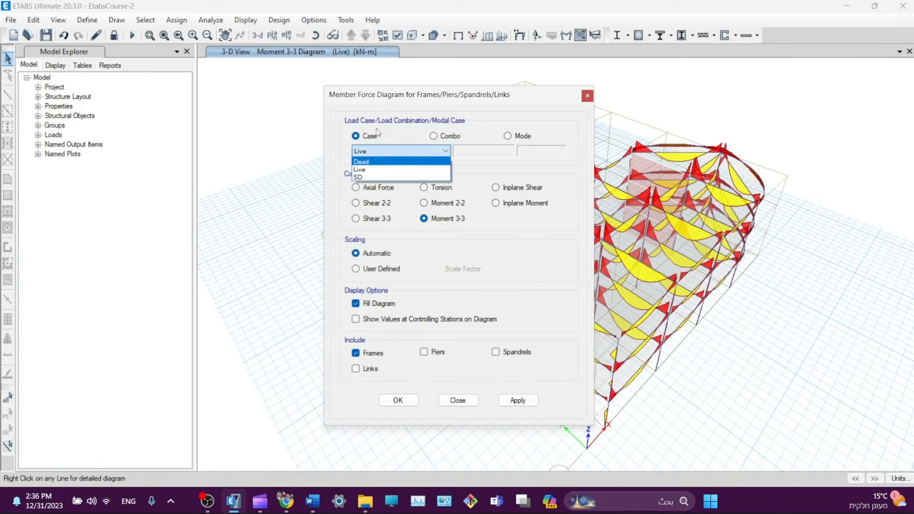
pyautogui.click(433, 136)
pyautogui.moveTo(468, 91); pyautogui.dragTo(231, 70)
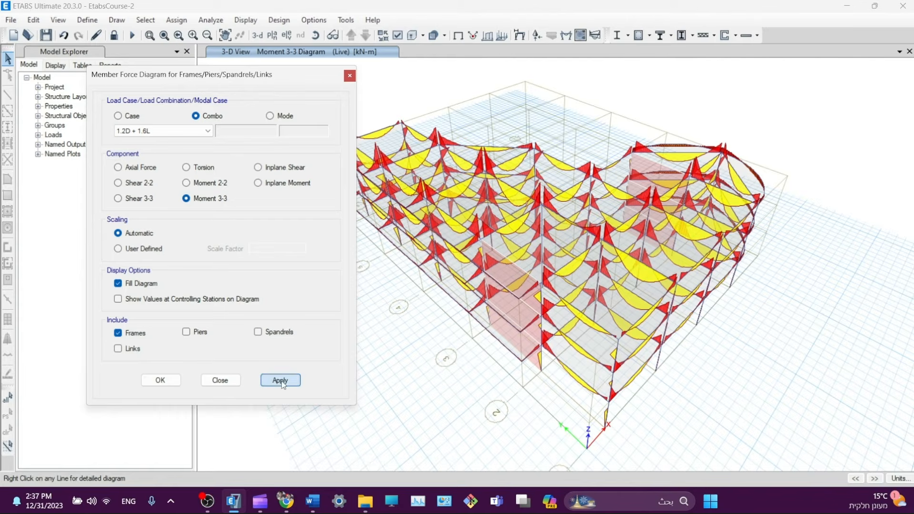
pyautogui.click(129, 300)
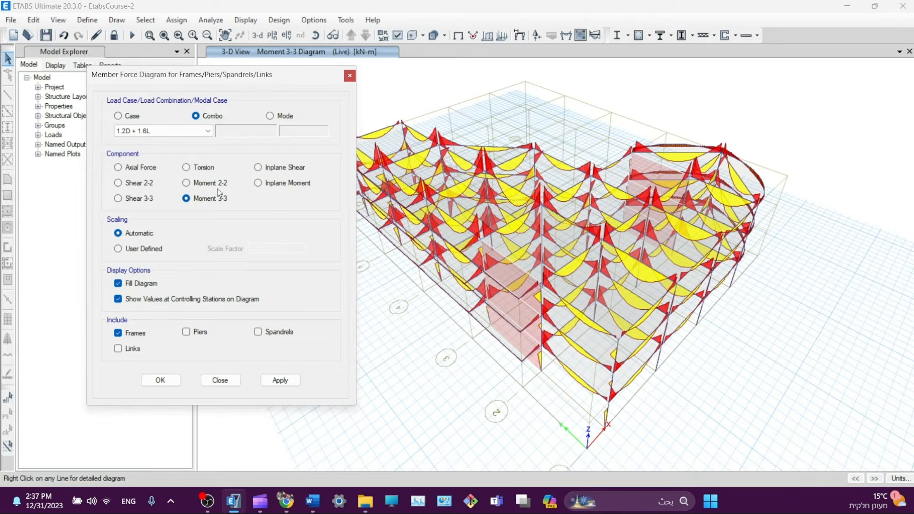
pyautogui.click(283, 381)
pyautogui.moveTo(303, 76); pyautogui.dragTo(258, 75)
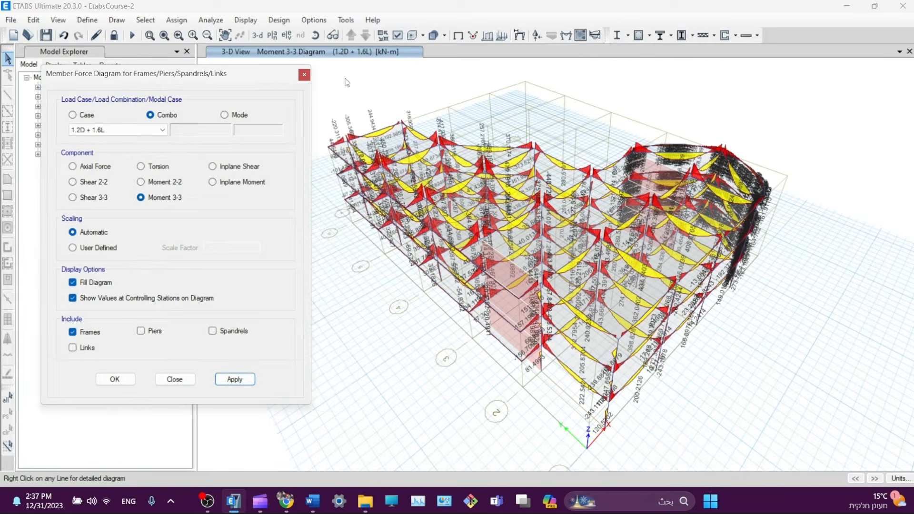
pyautogui.click(457, 37)
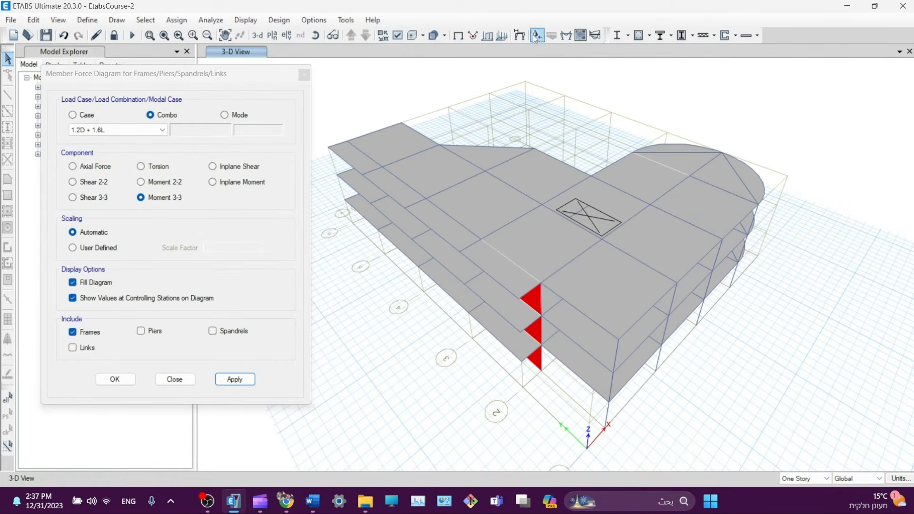
# - Redraw the Moment 3-3 diagram, then unlock the model to clear Story1 plan results
pyautogui.click(566, 36)
pyautogui.click(523, 398)
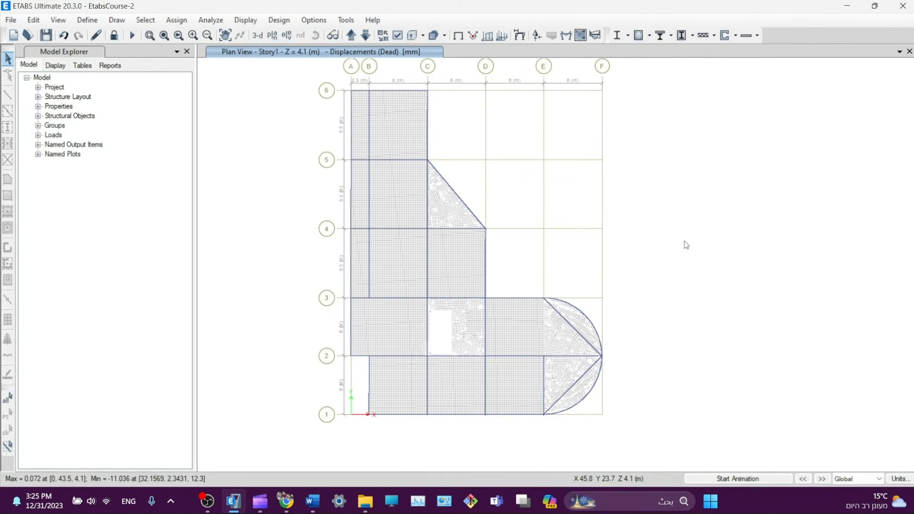
pyautogui.moveTo(686, 245); pyautogui.dragTo(656, 241, button='middle')
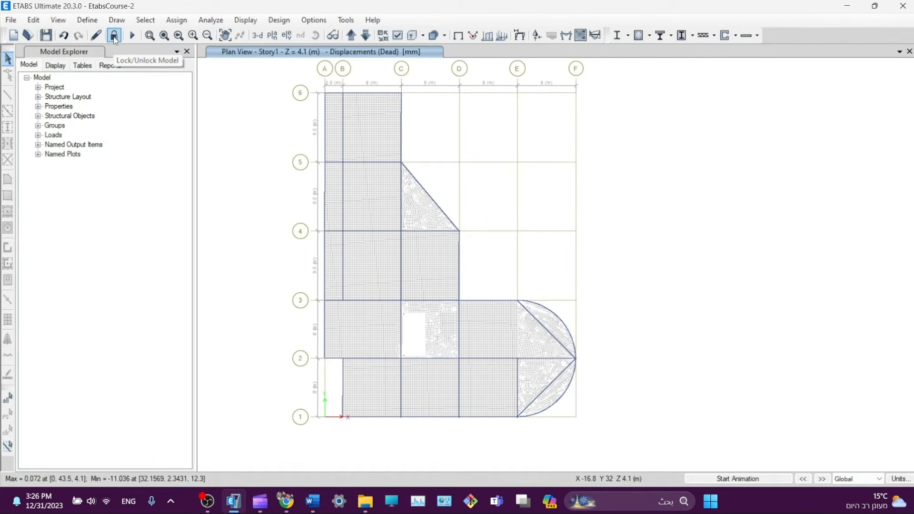
pyautogui.click(139, 41)
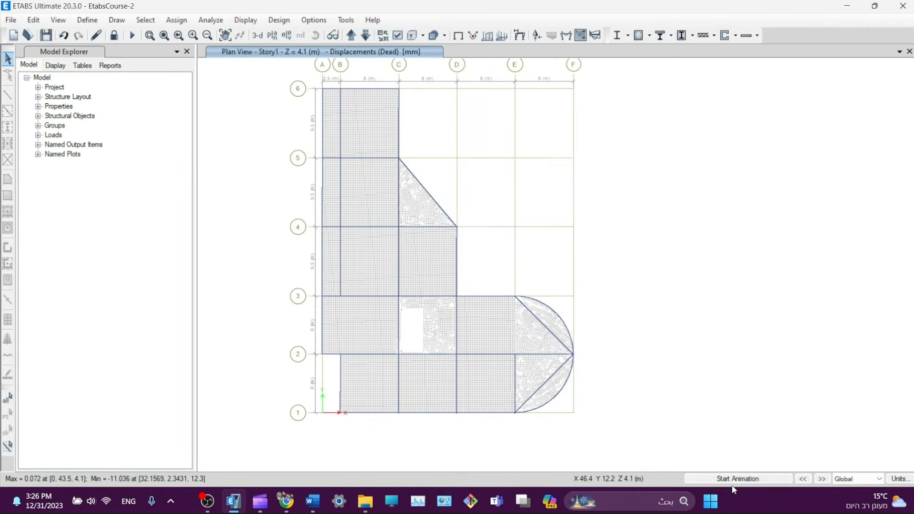
# - Animate the dead load deformed shape and raise the animation speed with the slider
pyautogui.click(758, 478)
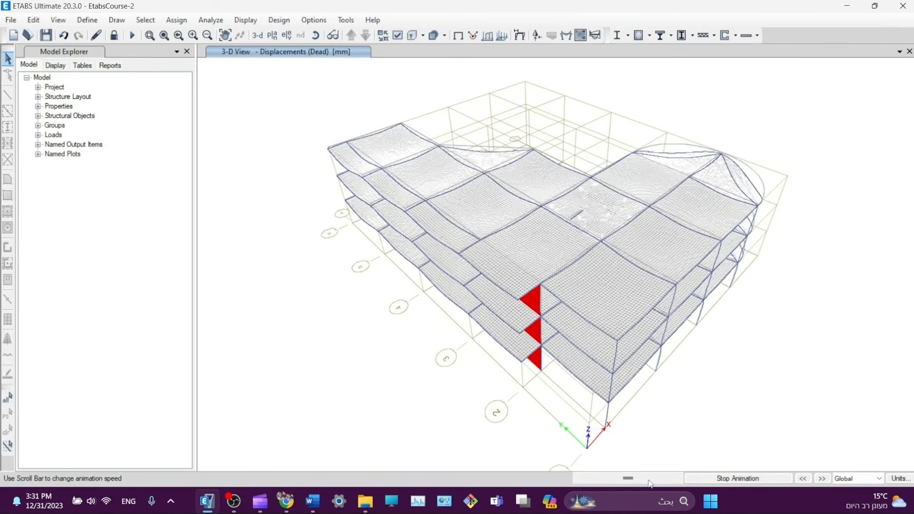
pyautogui.press('XF86AudioLowerVolume')
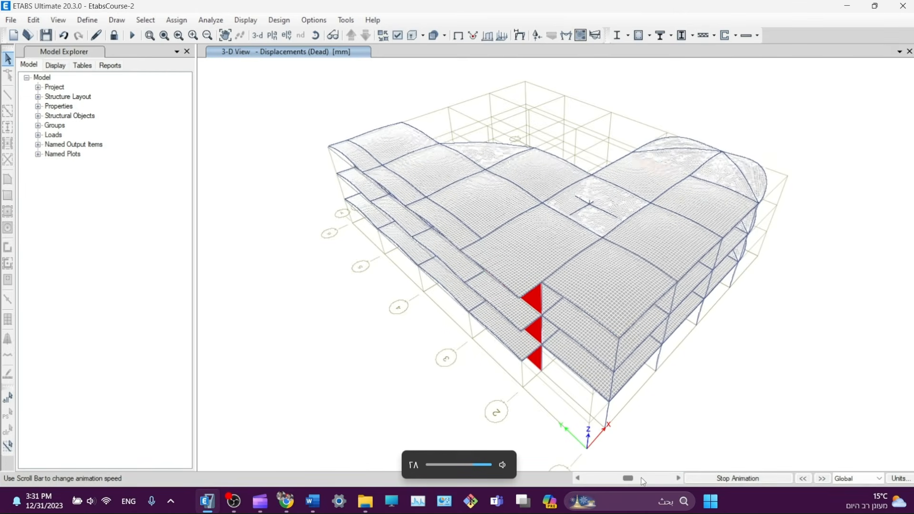
pyautogui.press('XF86AudioLowerVolume')
pyautogui.press('XF86AudioLowerVolume')
pyautogui.moveTo(630, 479); pyautogui.dragTo(643, 482)
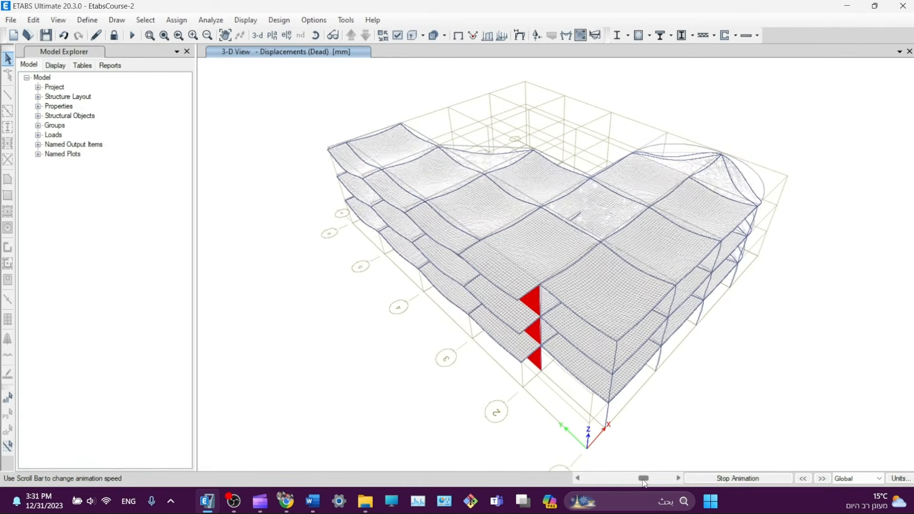
pyautogui.press('XF86AudioLowerVolume')
pyautogui.press('XF86AudioLowerVolume')
pyautogui.press('XF86AudioLowerVolume')
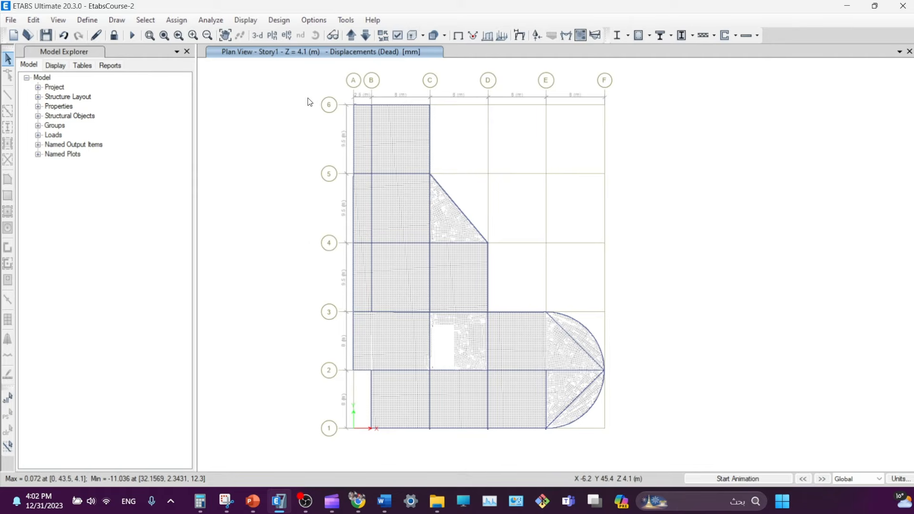
# - In Show Tables, keep the Structure Output tables and untick Modal Information and Other Output Items
pyautogui.click(262, 23)
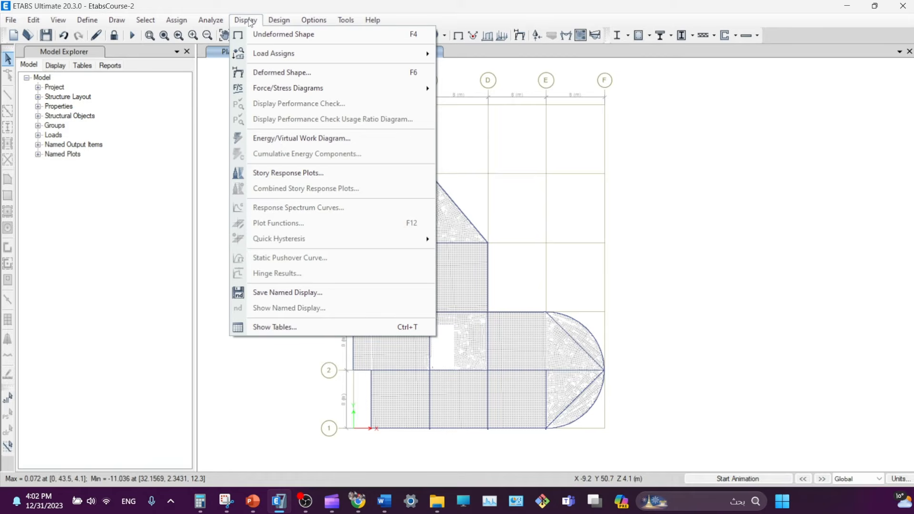
pyautogui.click(287, 328)
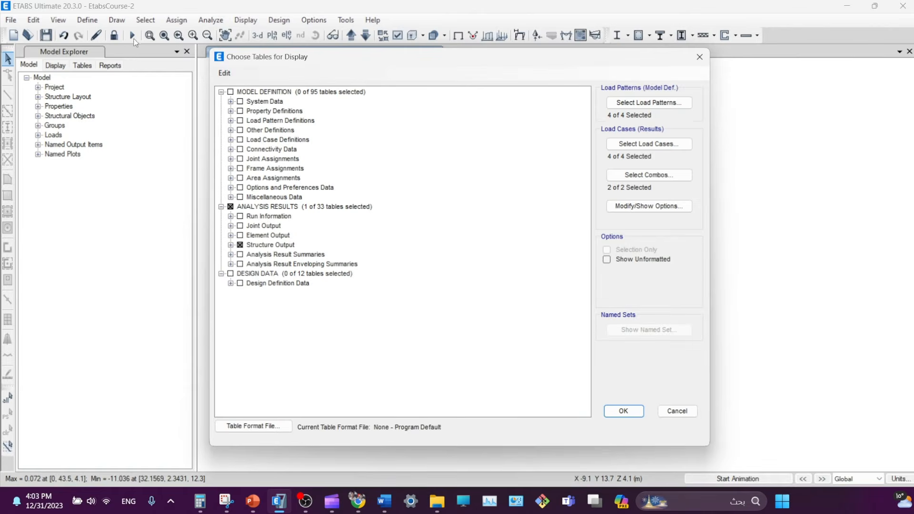
pyautogui.click(240, 246)
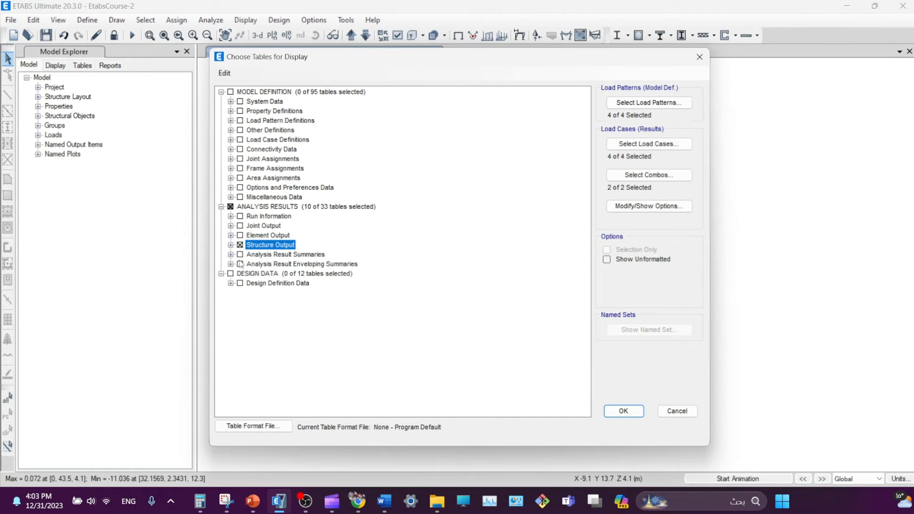
pyautogui.click(240, 246)
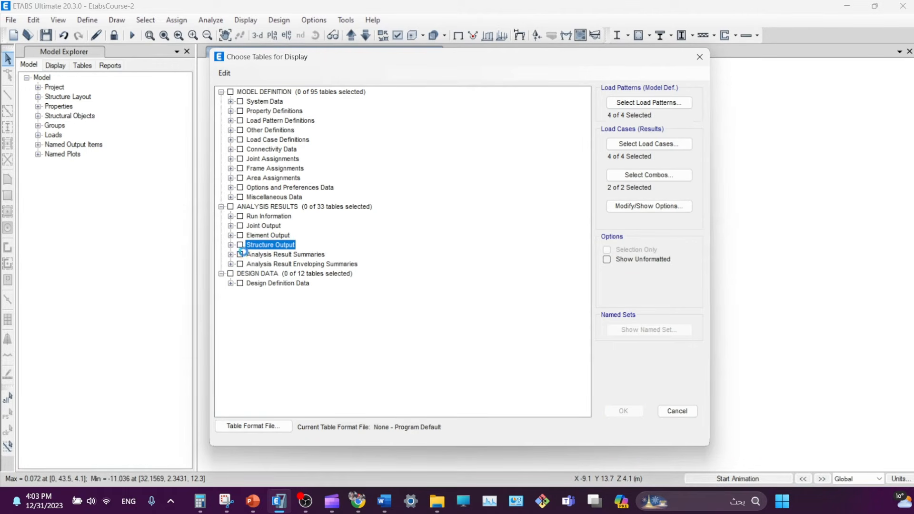
pyautogui.click(241, 245)
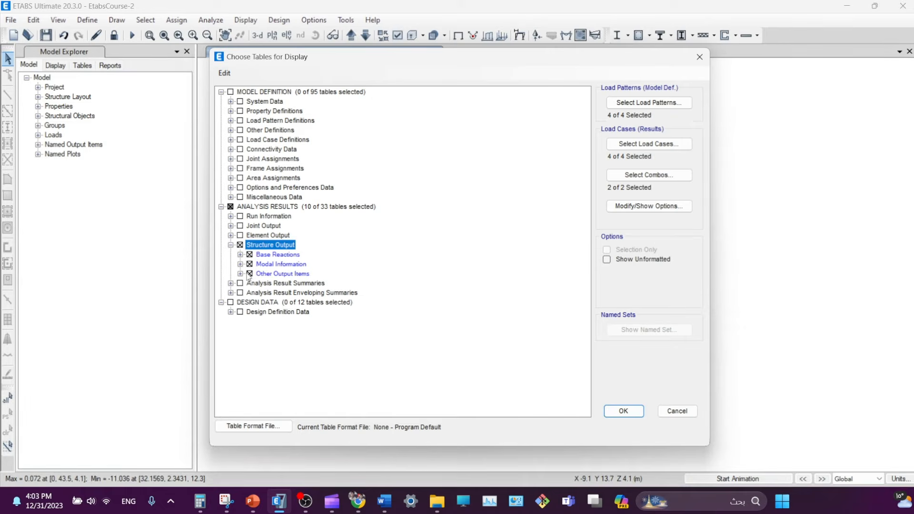
pyautogui.click(250, 274)
pyautogui.click(249, 264)
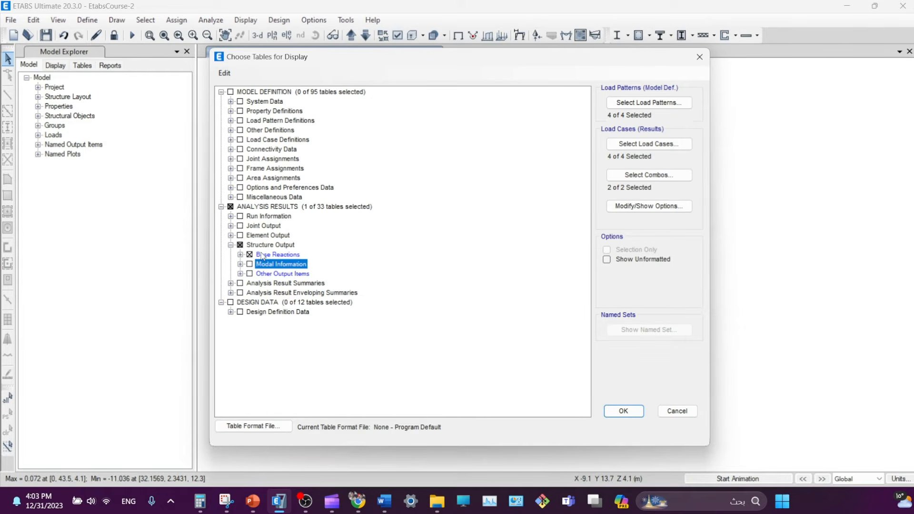
# - Limit the table's load patterns to Dead, Live and SD
pyautogui.click(650, 103)
pyautogui.click(412, 251)
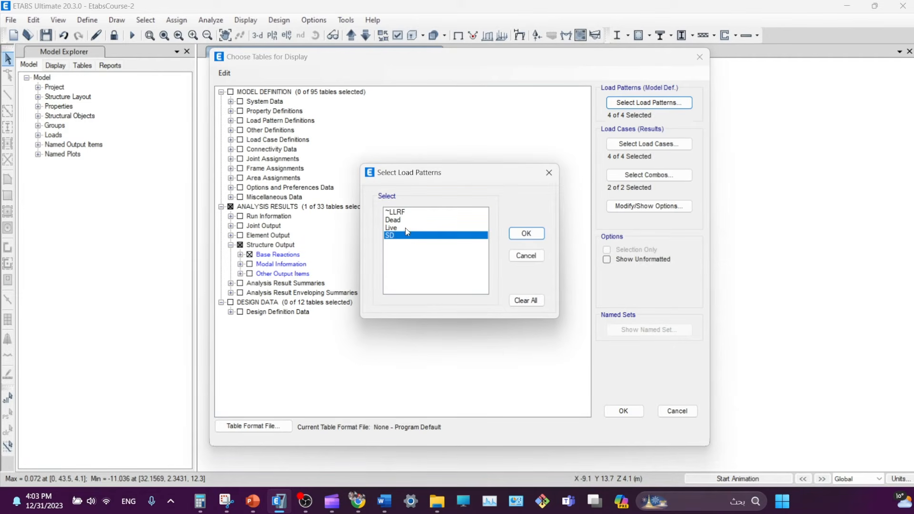
pyautogui.click(404, 221)
pyautogui.keyDown('shift'); pyautogui.click(407, 235); pyautogui.keyUp('shift')
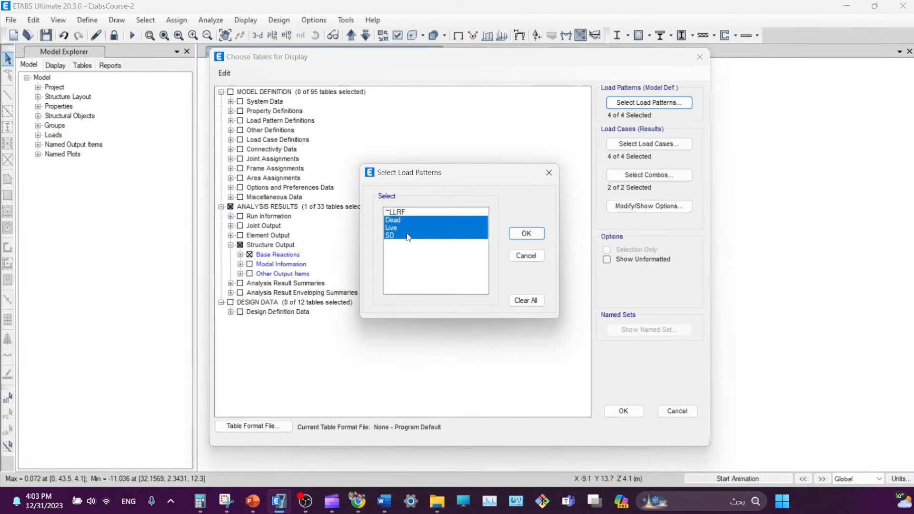
pyautogui.click(526, 233)
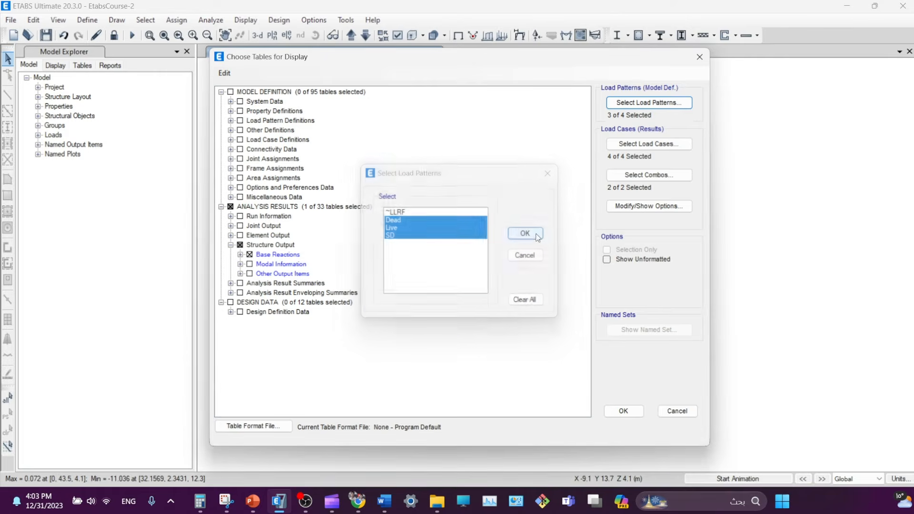
# - Select only the Dead, Live and SD load cases
pyautogui.click(647, 145)
pyautogui.click(374, 196)
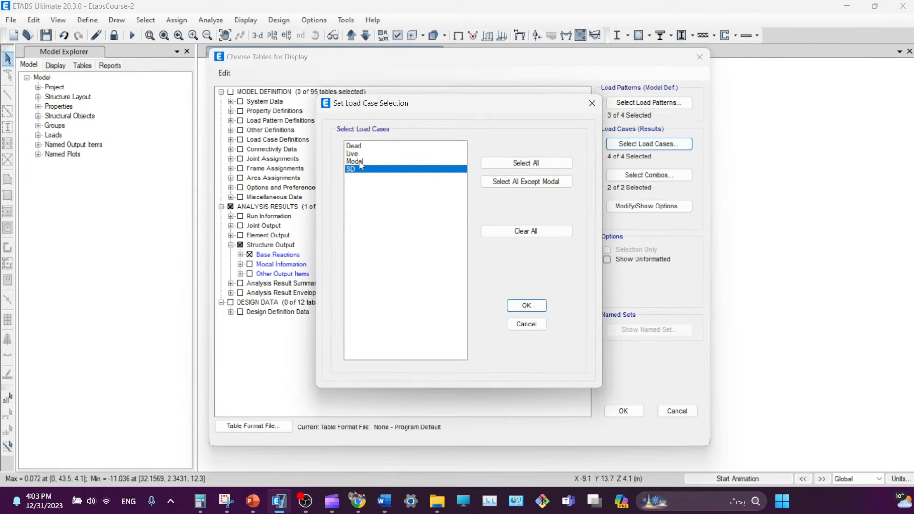
pyautogui.click(354, 146)
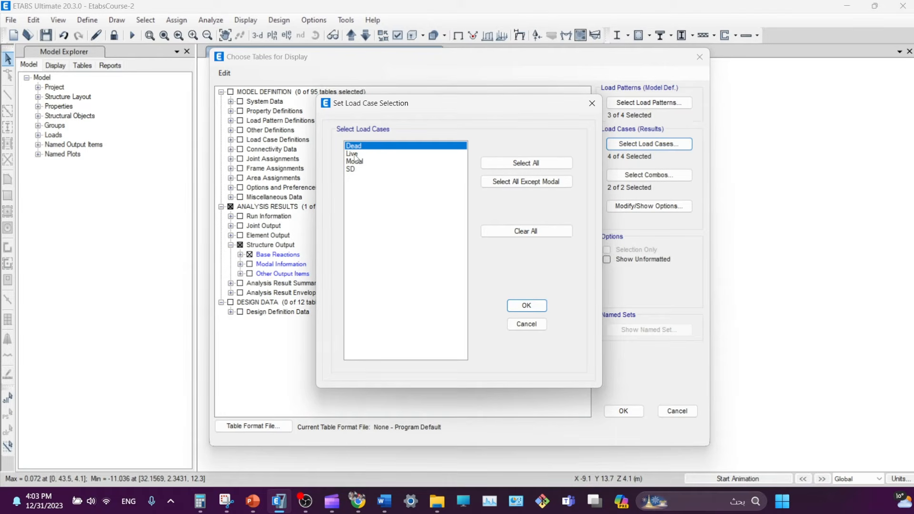
pyautogui.keyDown('ctrl'); pyautogui.click(355, 154); pyautogui.keyUp('ctrl')
pyautogui.keyDown('ctrl'); pyautogui.click(355, 170); pyautogui.keyUp('ctrl')
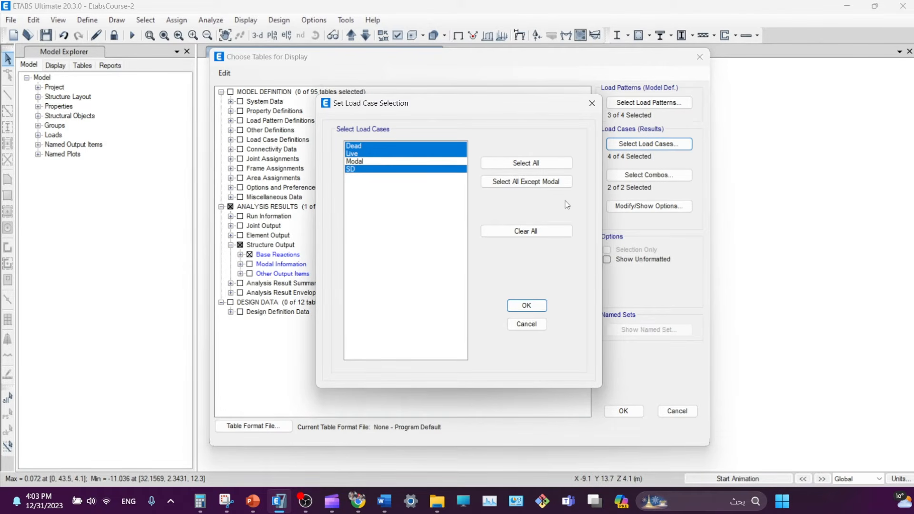
pyautogui.click(528, 305)
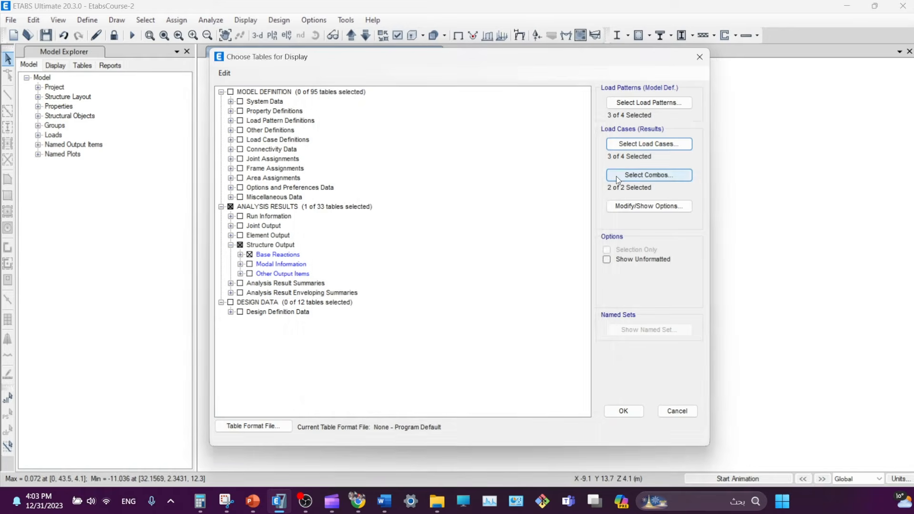
# - Clear all load combinations, show the Base Reactions table and shrink its window
pyautogui.click(617, 176)
pyautogui.keyDown('ctrl'); pyautogui.click(395, 176); pyautogui.keyUp('ctrl')
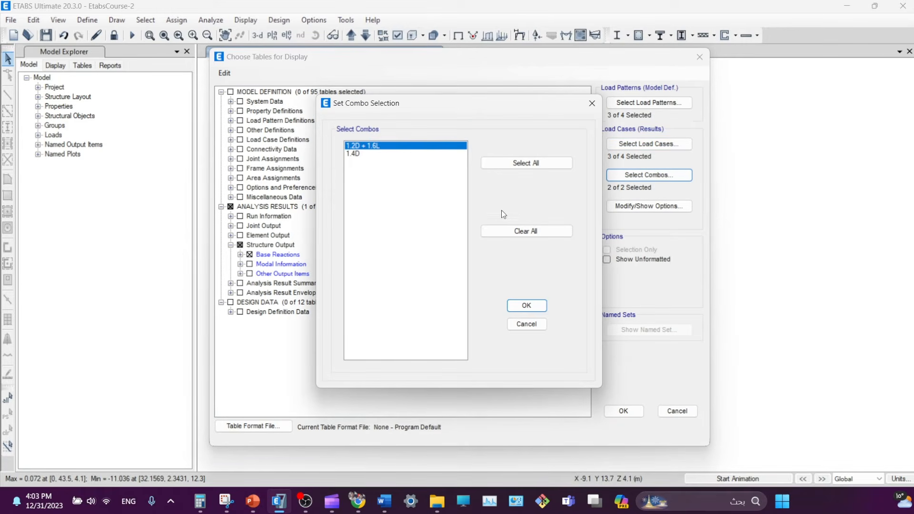
pyautogui.click(526, 231)
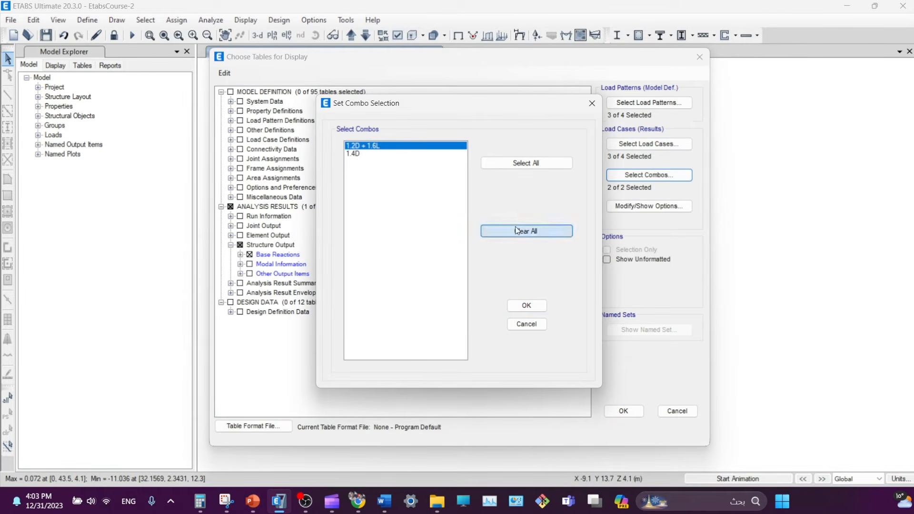
pyautogui.click(530, 308)
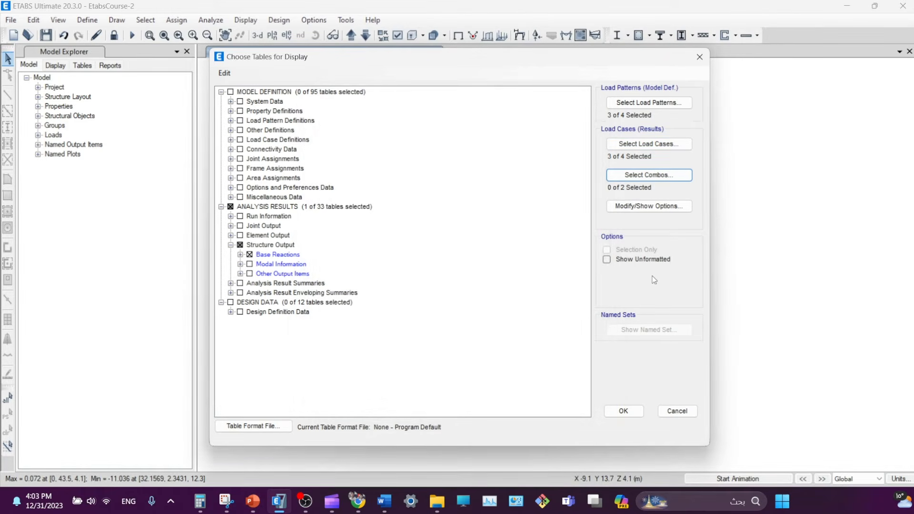
pyautogui.click(623, 412)
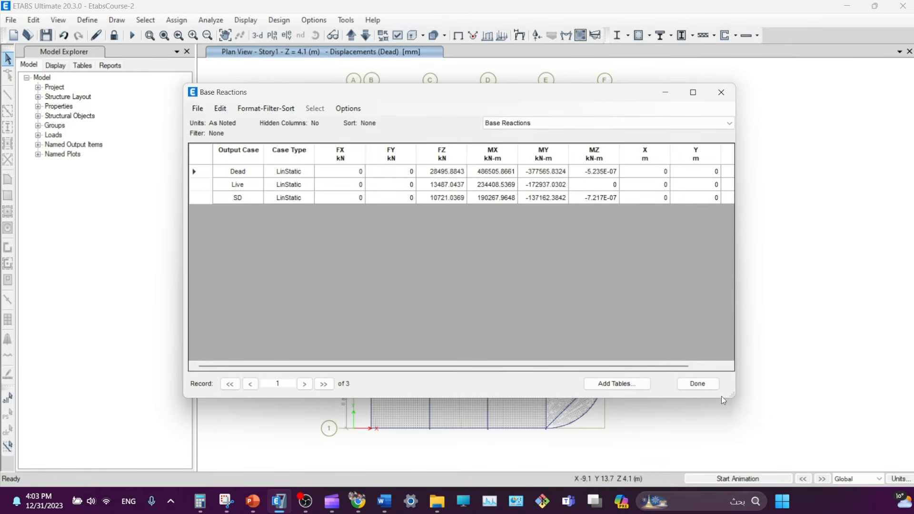
pyautogui.moveTo(732, 396); pyautogui.dragTo(482, 268)
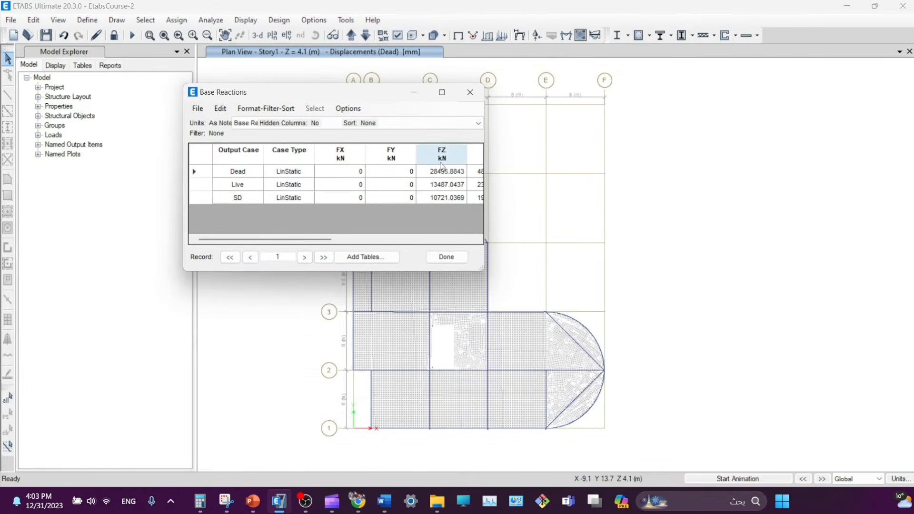
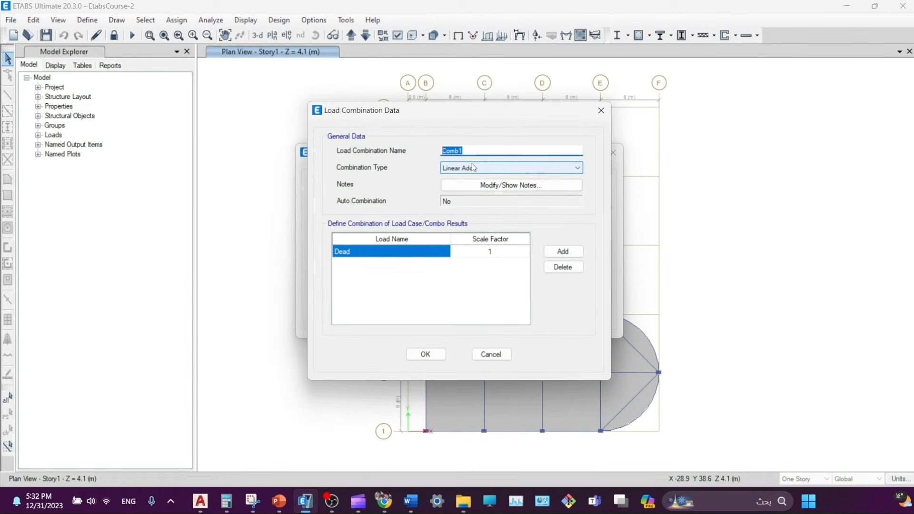
# - Name the combo Long Term Deflection with factors Dead 1.83, SD 1.83 and Live 1.415
pyautogui.write('D')
pyautogui.write('eflection')
pyautogui.write('L')
pyautogui.write('ong Term')
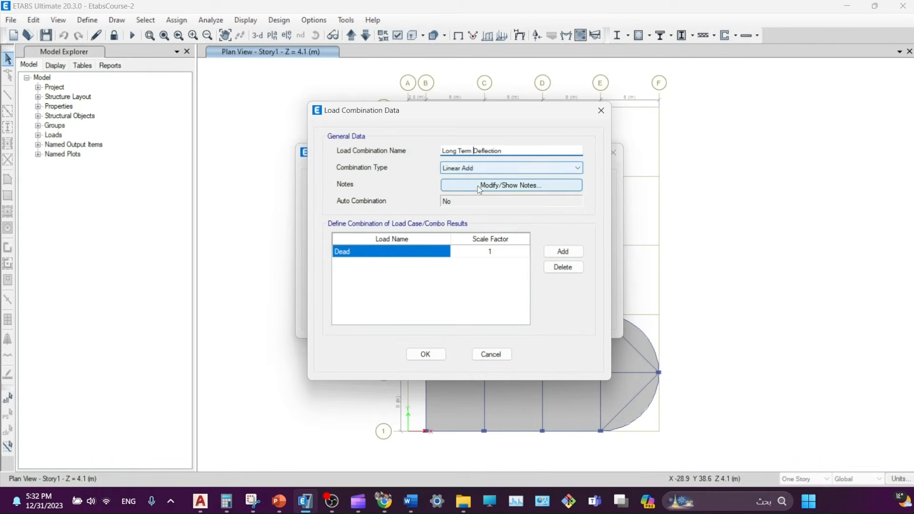
pyautogui.click(490, 251)
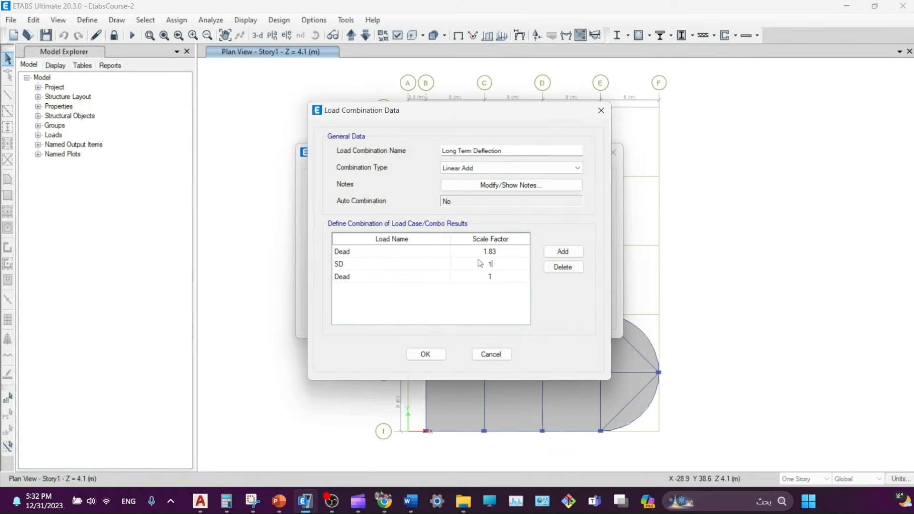
pyautogui.write('1.83')
pyautogui.click(420, 276)
pyautogui.click(357, 280)
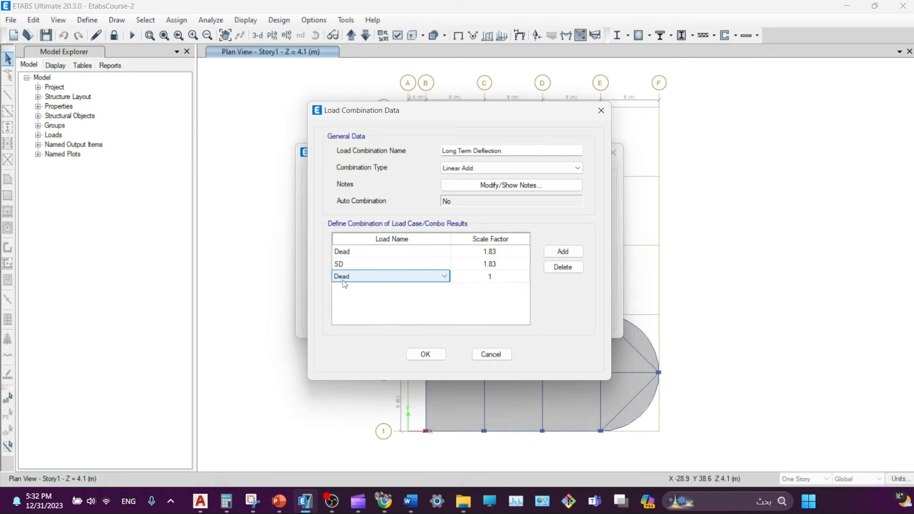
pyautogui.click(388, 277)
pyautogui.click(350, 310)
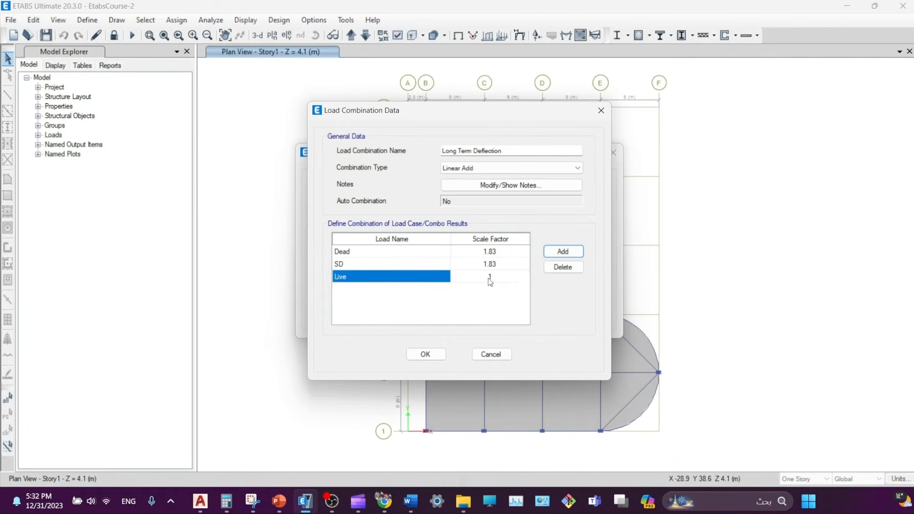
pyautogui.click(490, 277)
pyautogui.write('1.415')
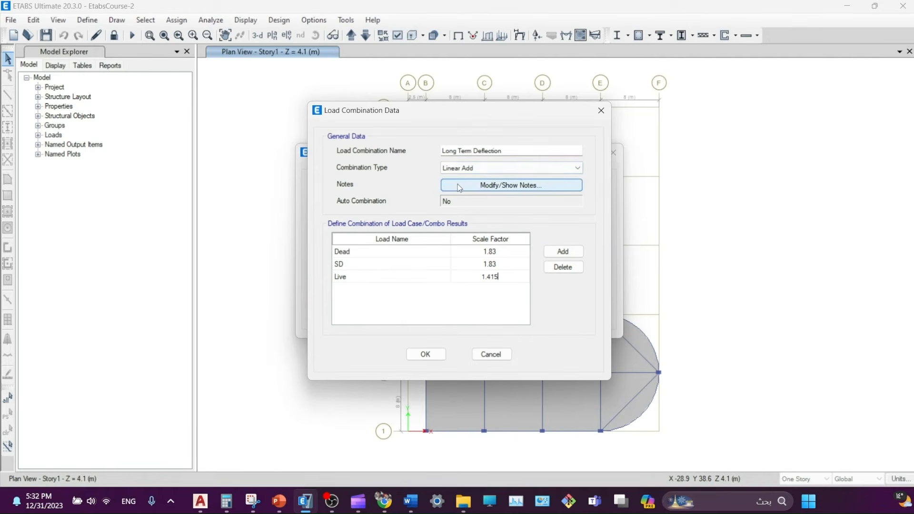
pyautogui.press('BackSpace')
pyautogui.press('BackSpace')
pyautogui.press('BackSpace')
pyautogui.press('BackSpace')
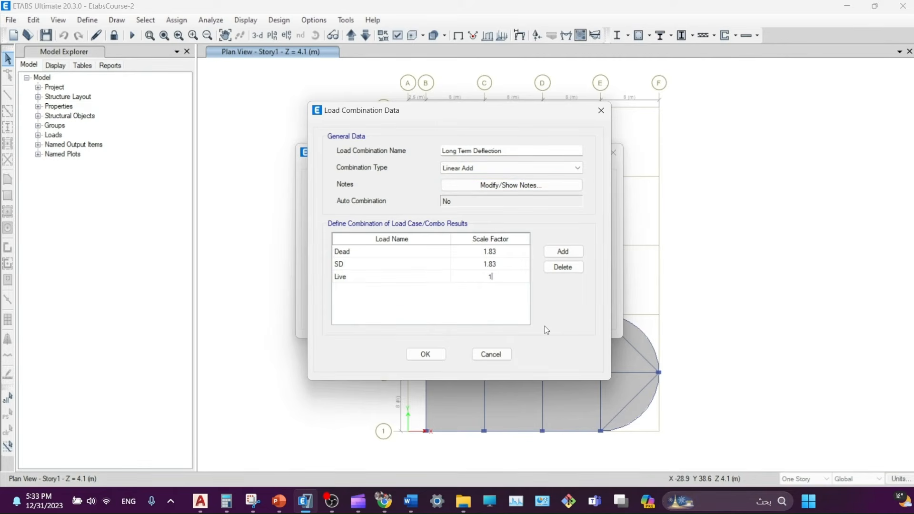
pyautogui.write('1.415')
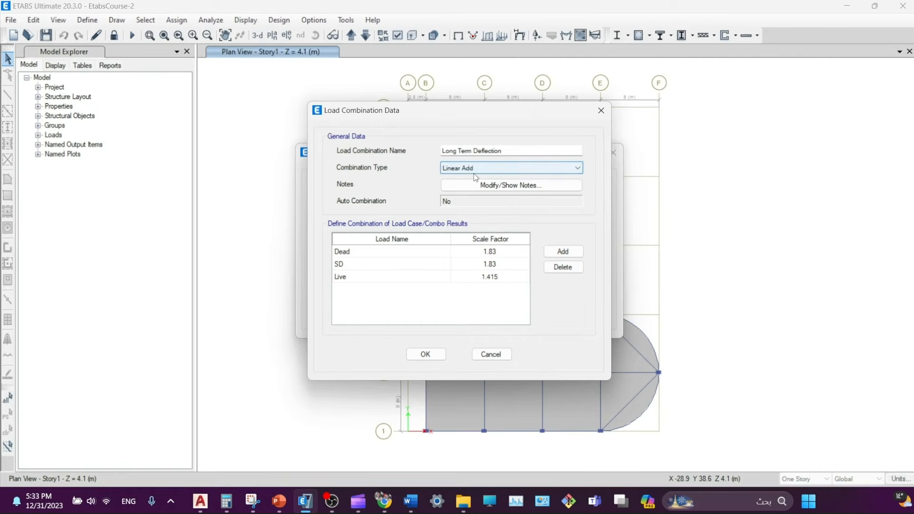
pyautogui.click(426, 355)
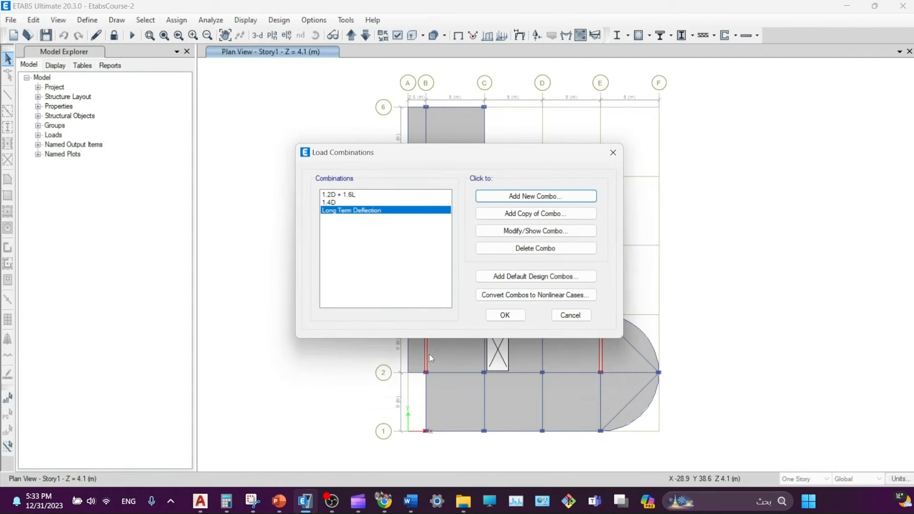
# - Start a new Envelope-type load combination named Envelope
pyautogui.click(333, 202)
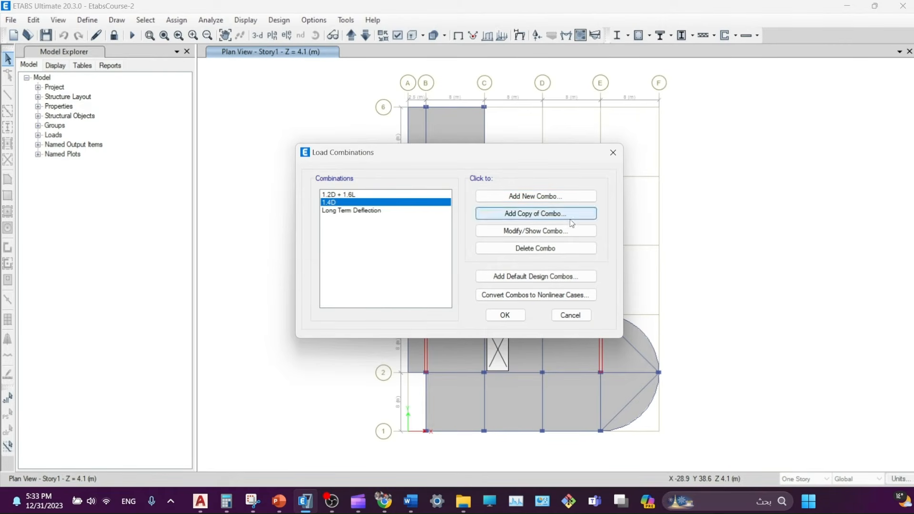
pyautogui.click(520, 197)
pyautogui.click(509, 168)
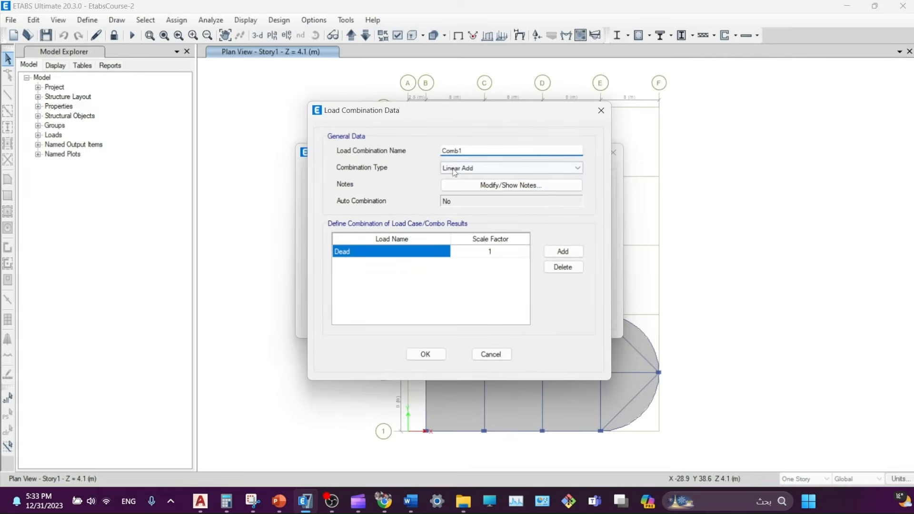
pyautogui.click(456, 186)
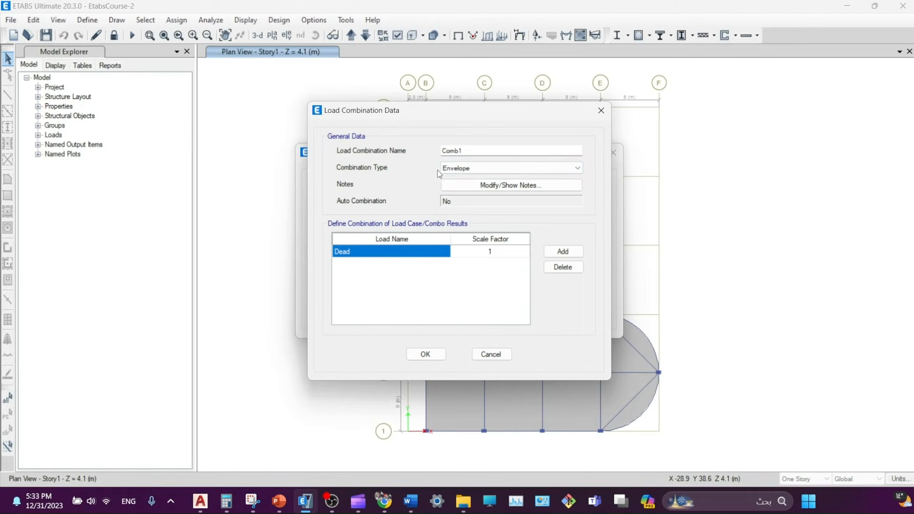
pyautogui.hotkey('shift', 'Tab')
pyautogui.write('En')
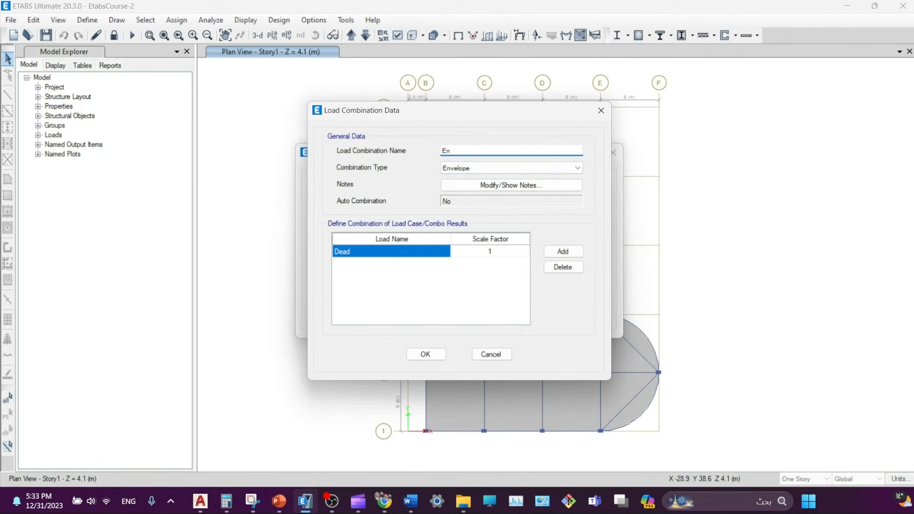
pyautogui.write('velope')
# - Add 1.4D and 1.2D + 1.6L to the Envelope combo and close the combinations list
pyautogui.click(419, 251)
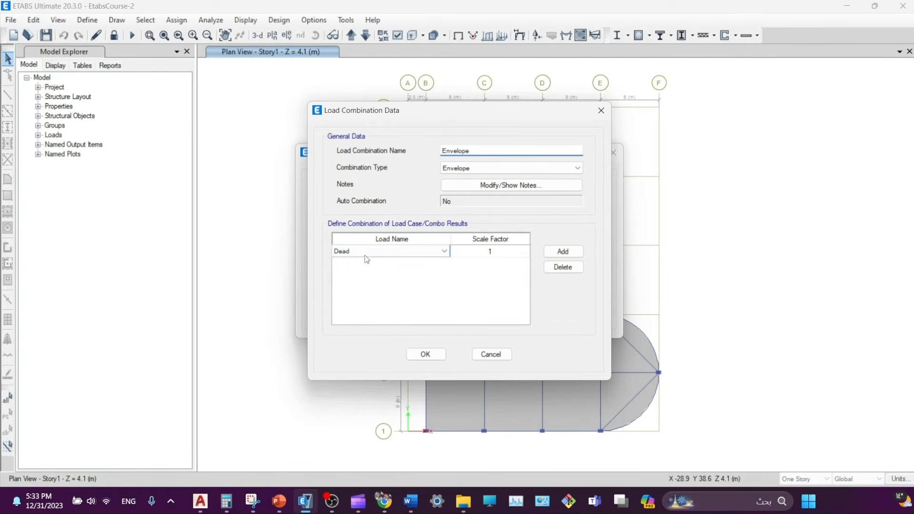
pyautogui.click(445, 251)
pyautogui.click(366, 261)
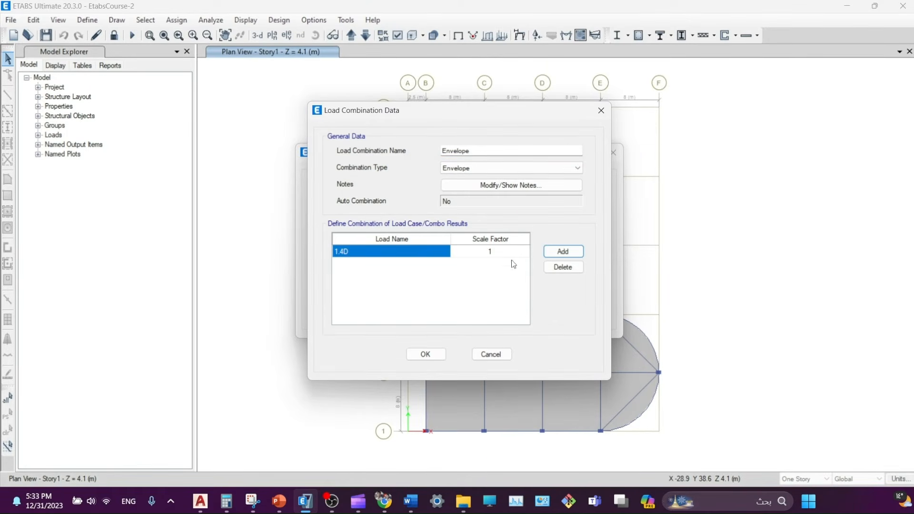
pyautogui.click(562, 251)
pyautogui.click(367, 264)
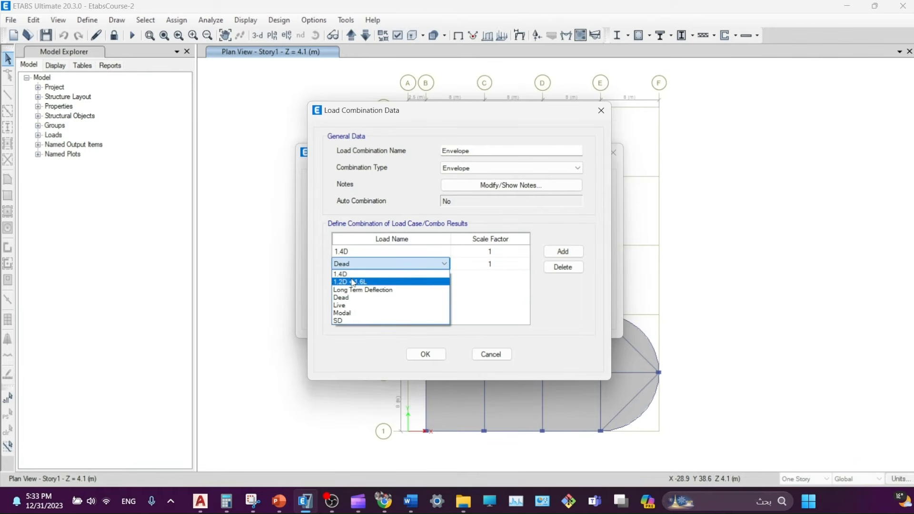
pyautogui.click(367, 279)
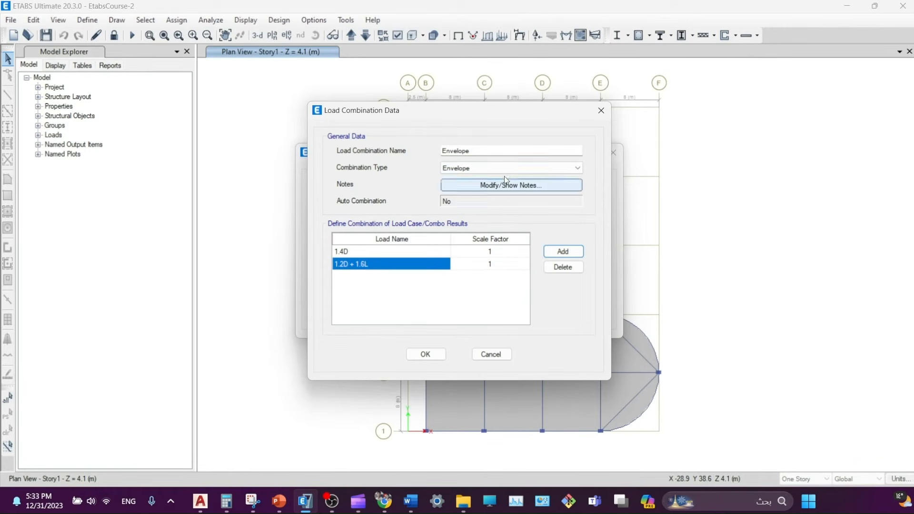
pyautogui.click(426, 355)
pyautogui.click(337, 219)
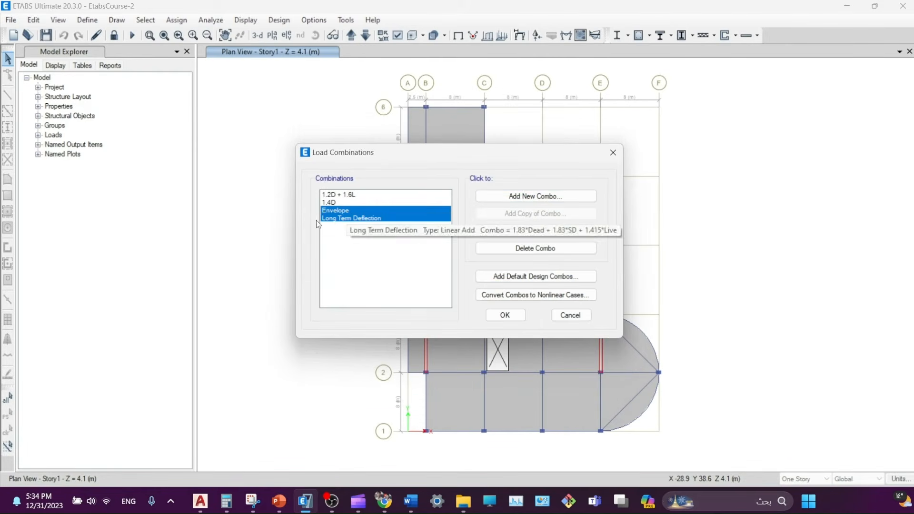
pyautogui.click(505, 315)
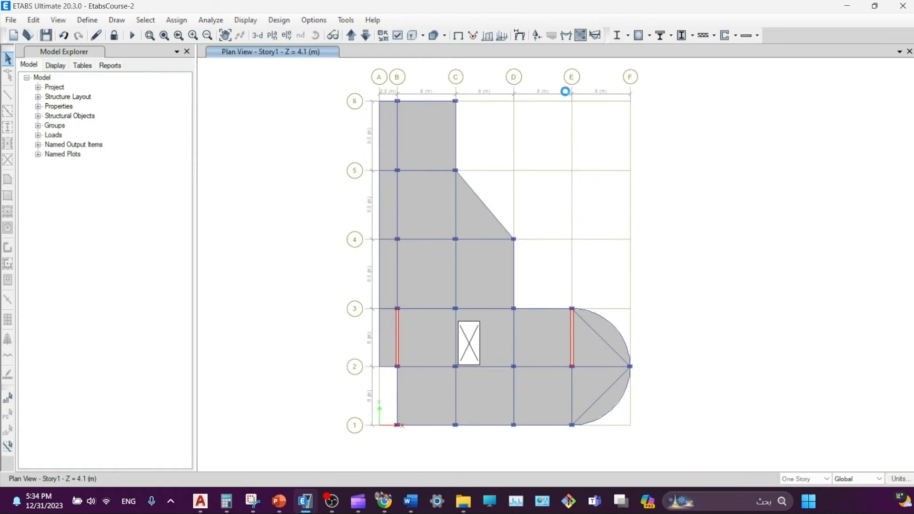
# - Plot the Long Term Deflection combo's UZ contours on objects with the wire shadow shown
pyautogui.click(519, 35)
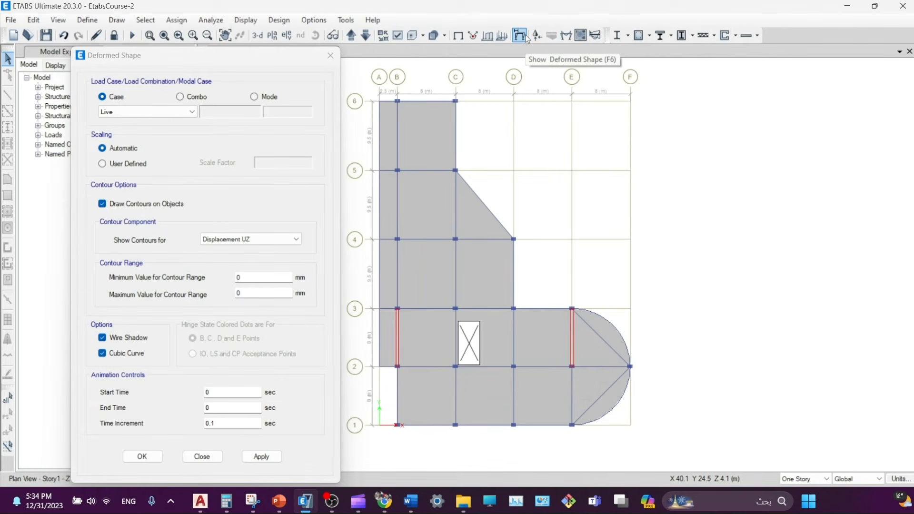
pyautogui.moveTo(275, 56); pyautogui.dragTo(279, 48)
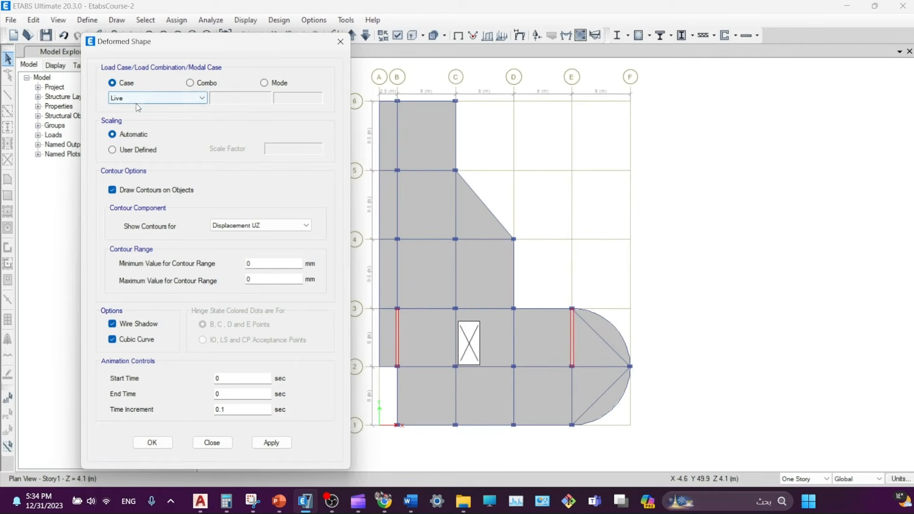
pyautogui.click(192, 84)
pyautogui.click(196, 98)
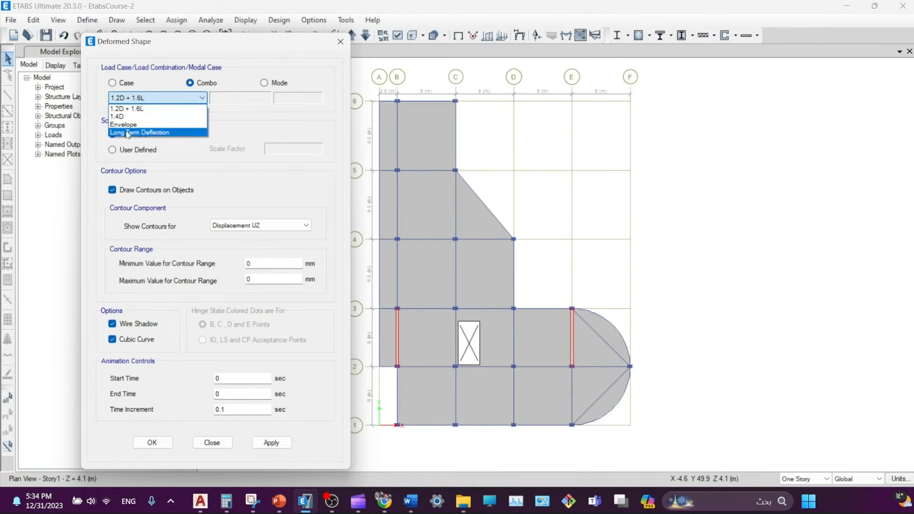
pyautogui.click(143, 136)
pyautogui.moveTo(245, 44); pyautogui.dragTo(229, 23)
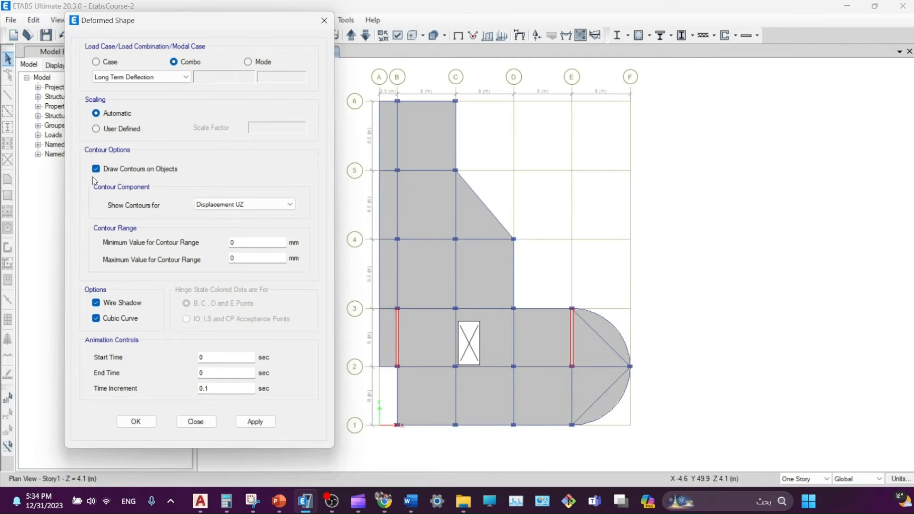
pyautogui.click(103, 171)
pyautogui.click(104, 170)
pyautogui.click(123, 304)
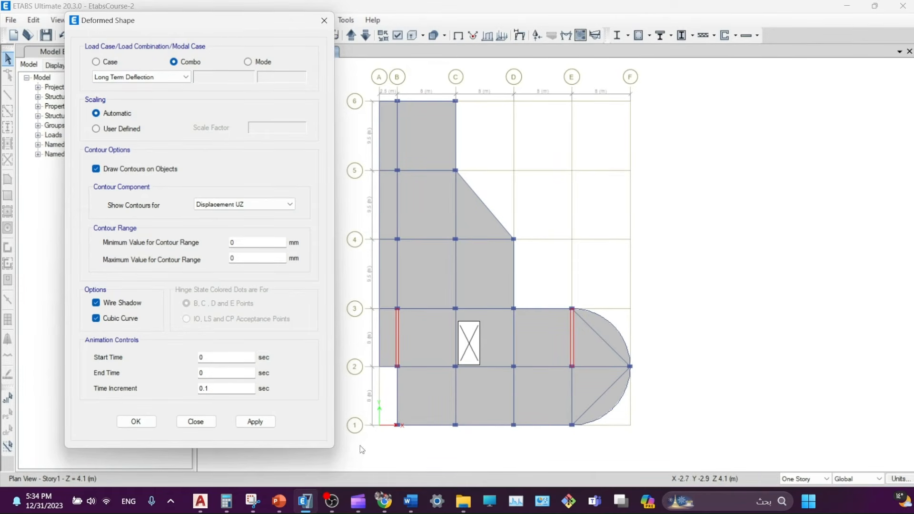
pyautogui.click(257, 423)
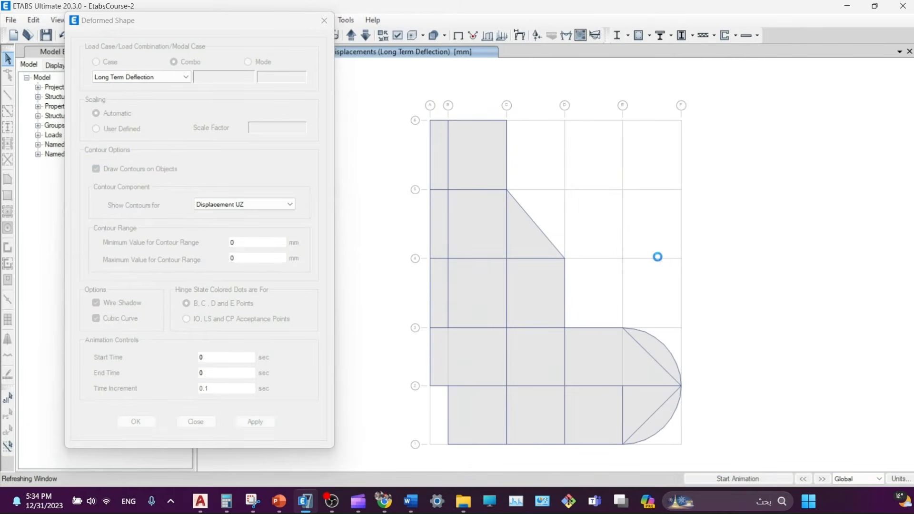
# - Zoom to the A–C / 5–6 panel, read joint displacements and check the display units
pyautogui.rightClick(474, 148)
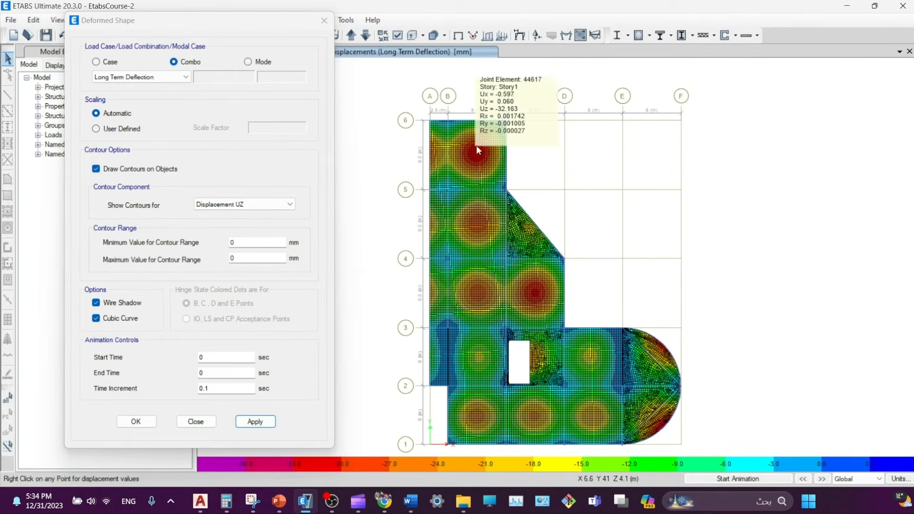
pyautogui.rightClick(470, 146)
pyautogui.scroll(3, 471, 147)
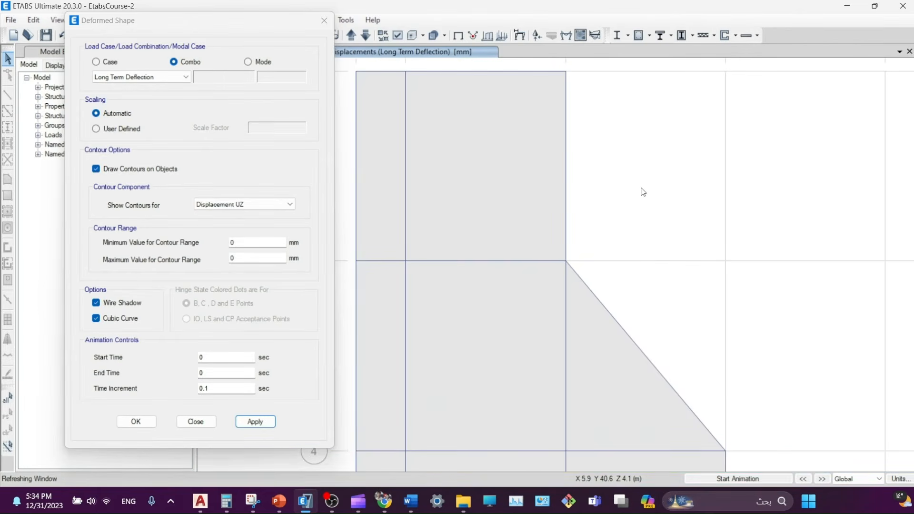
pyautogui.moveTo(643, 193); pyautogui.dragTo(702, 272, button='middle')
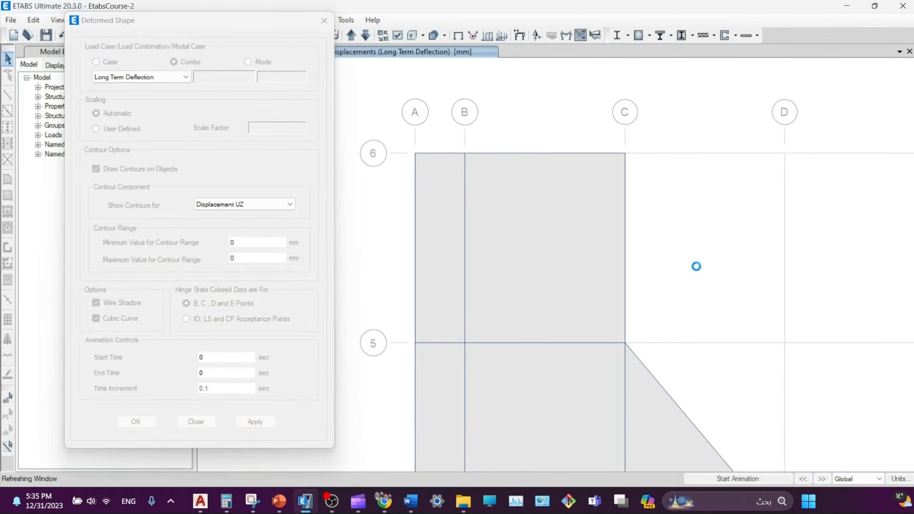
pyautogui.rightClick(542, 248)
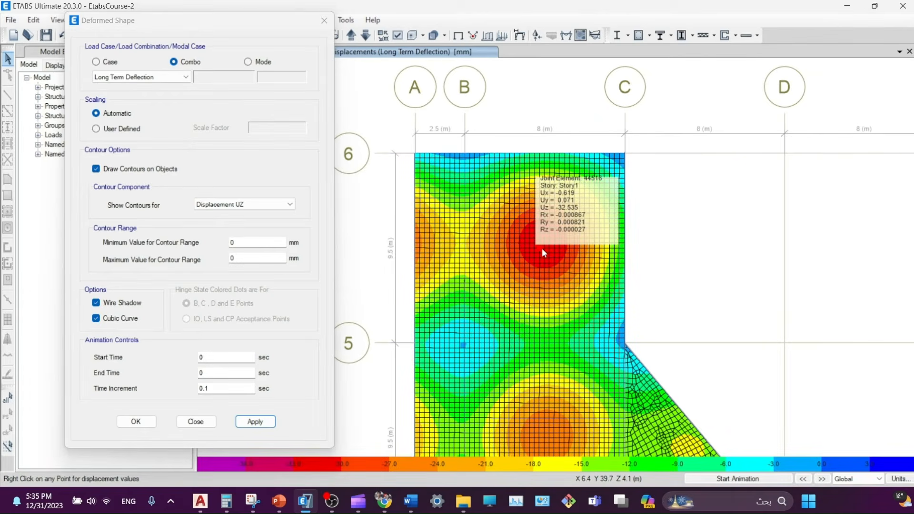
pyautogui.click(899, 479)
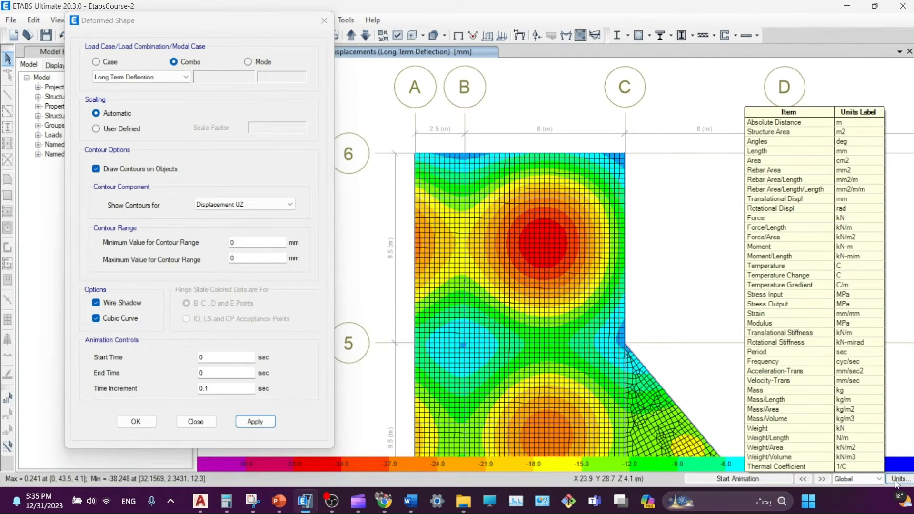
# - Read the peak joint deflections in the panel, around -32.6 mm Uz
pyautogui.rightClick(538, 238)
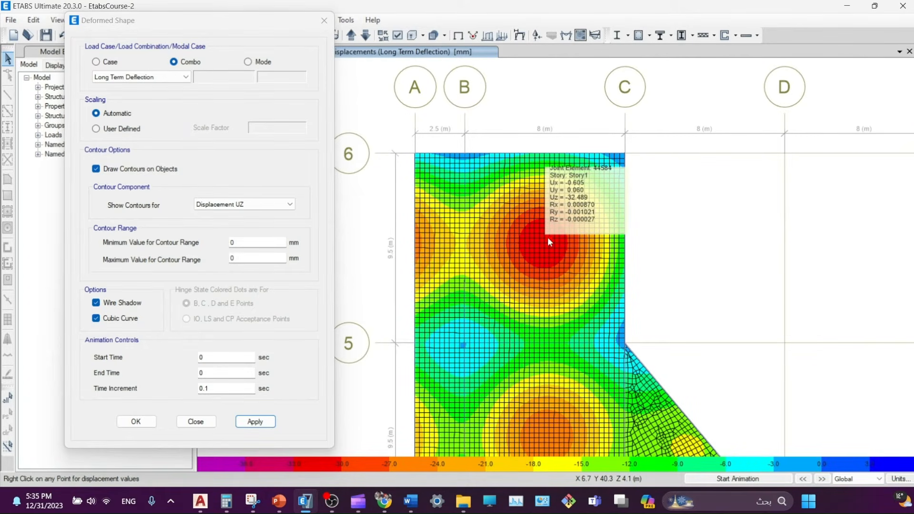
pyautogui.rightClick(543, 238)
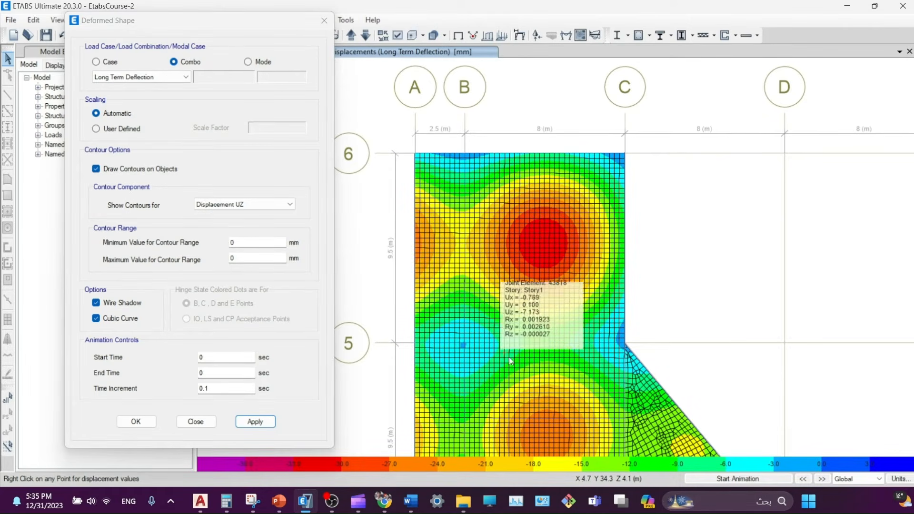
pyautogui.moveTo(513, 337)
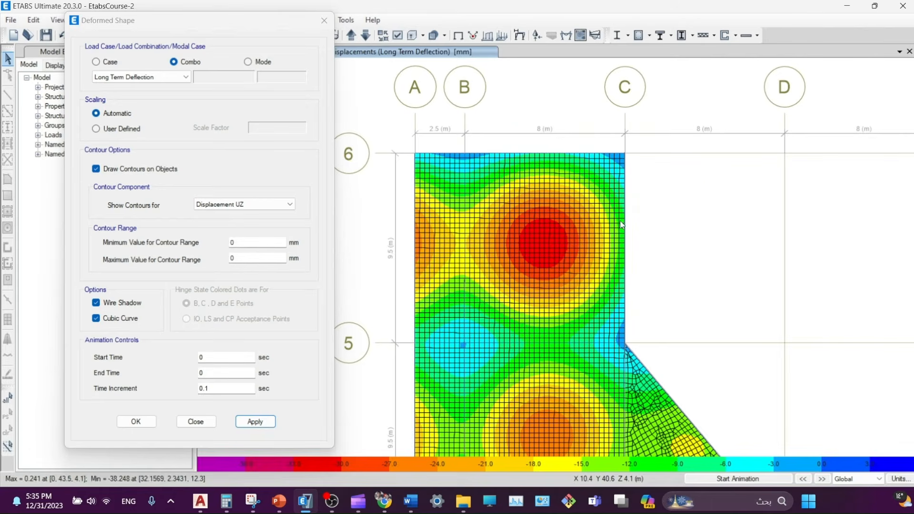
pyautogui.moveTo(509, 158)
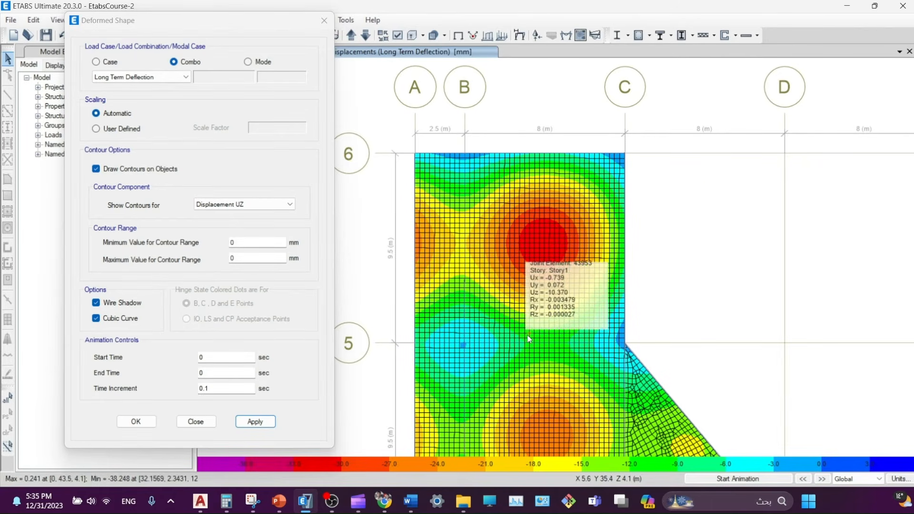
pyautogui.moveTo(472, 251)
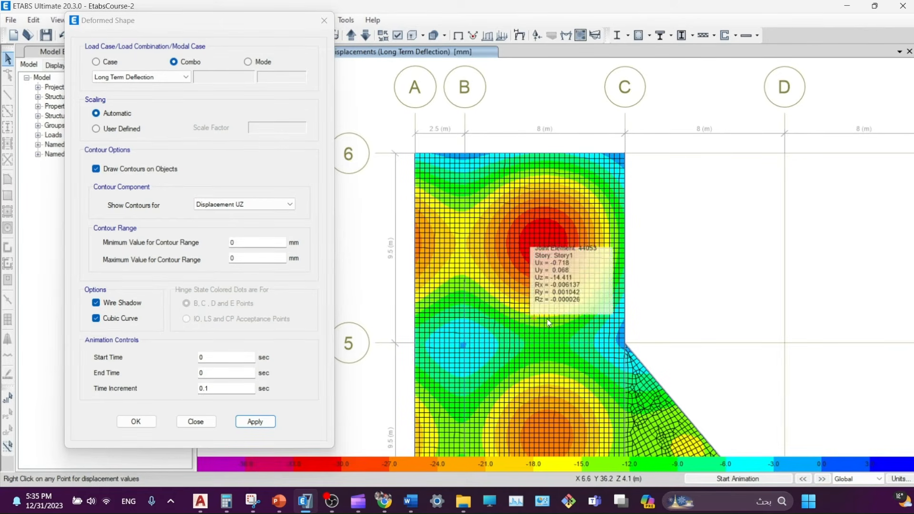
pyautogui.moveTo(626, 254)
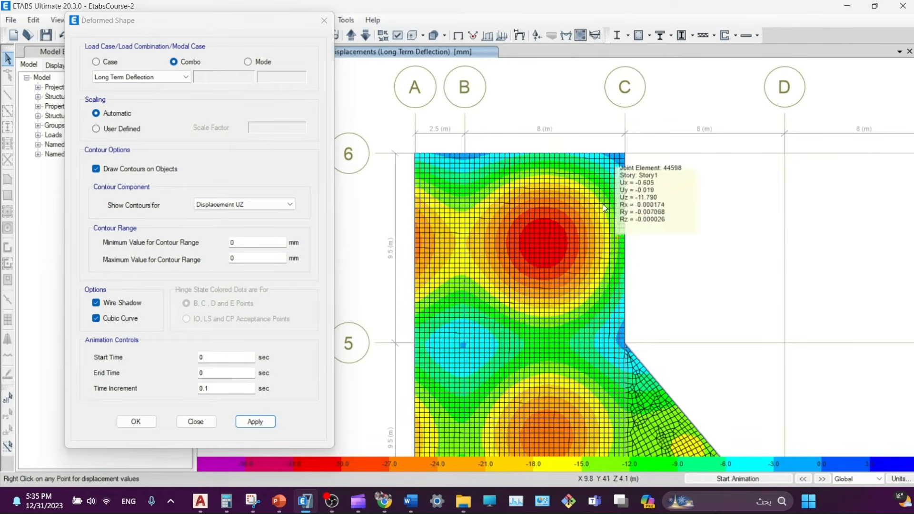
pyautogui.moveTo(495, 223)
pyautogui.moveTo(546, 245)
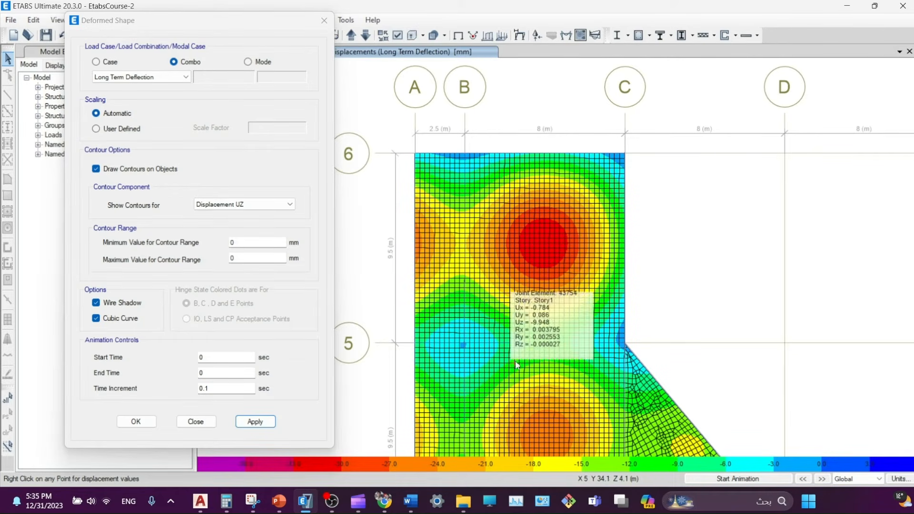
pyautogui.moveTo(540, 344)
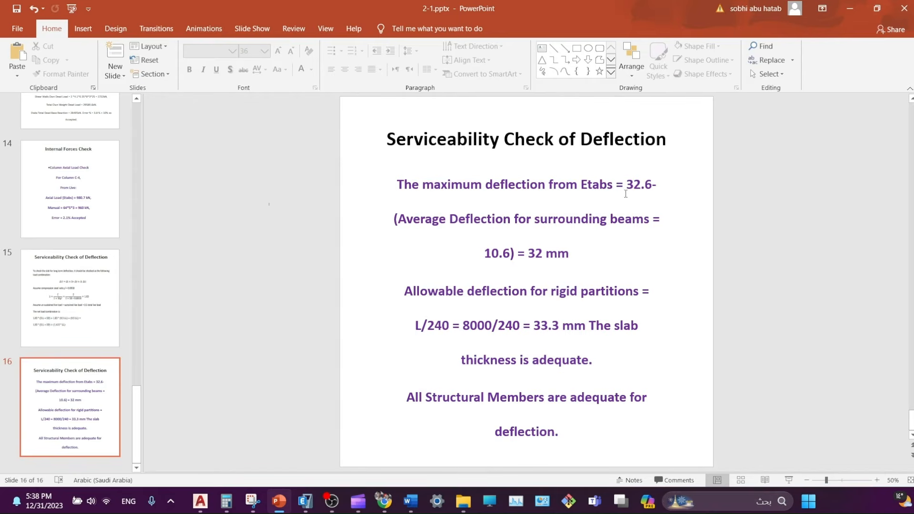
# - On slide 16, select the first digit of the 32 mm net deflection value
pyautogui.moveTo(535, 256); pyautogui.dragTo(528, 256)
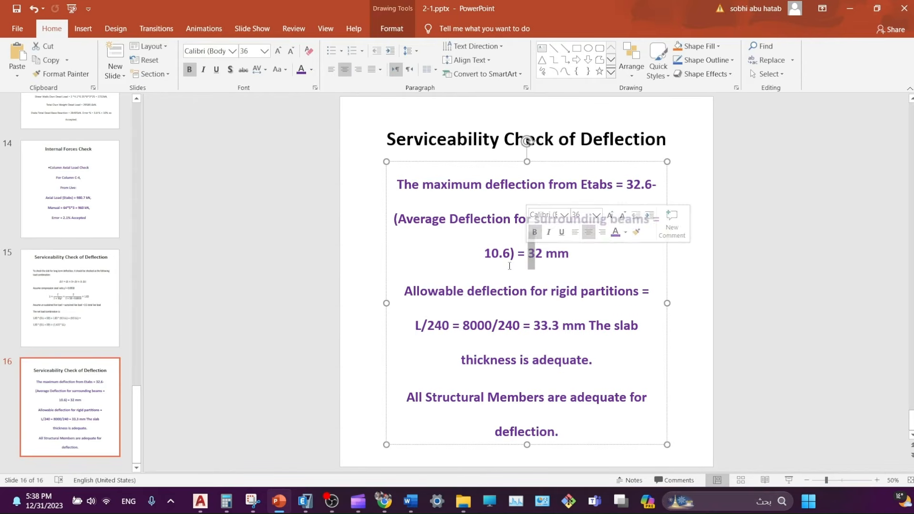
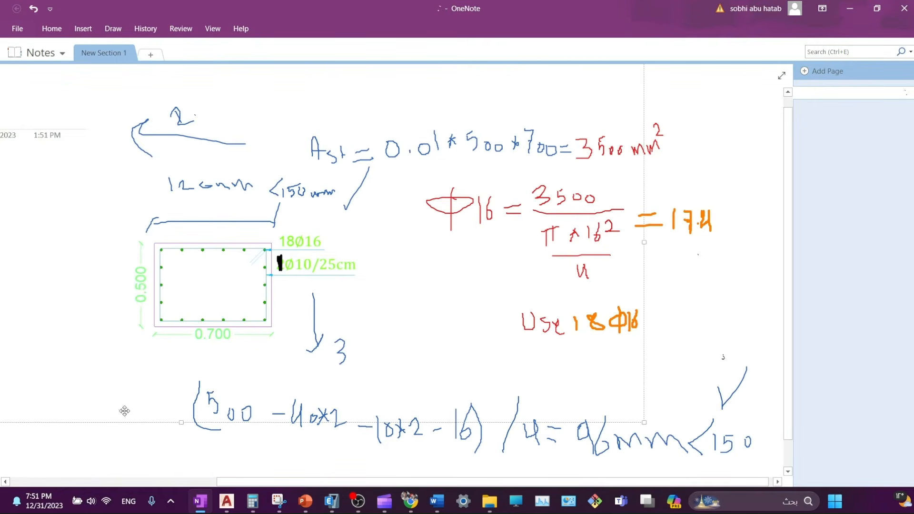
# - Scroll through the handwritten column calculation: 3500 mm² steel, 18Φ16 bars, Ø10/25cm ties
pyautogui.scroll(-1, 174, 275)
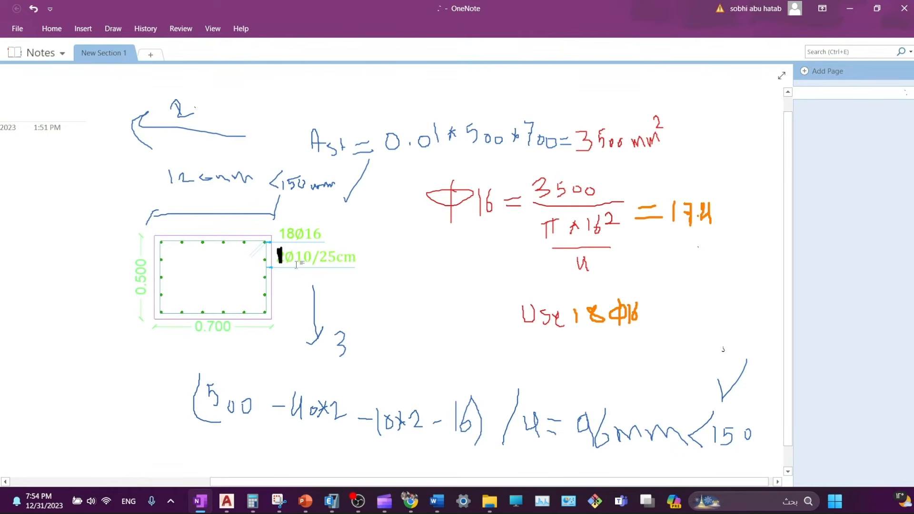
pyautogui.click(223, 499)
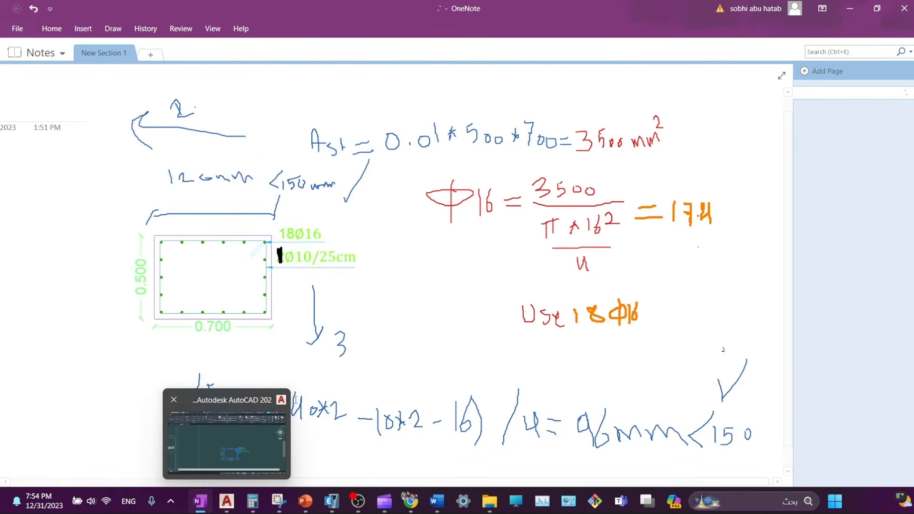
# - In ETABS, open the C50*70 column's rebar data (3×5 bars of 20 mm, 10 mm ties at 150 mm)
pyautogui.click(331, 502)
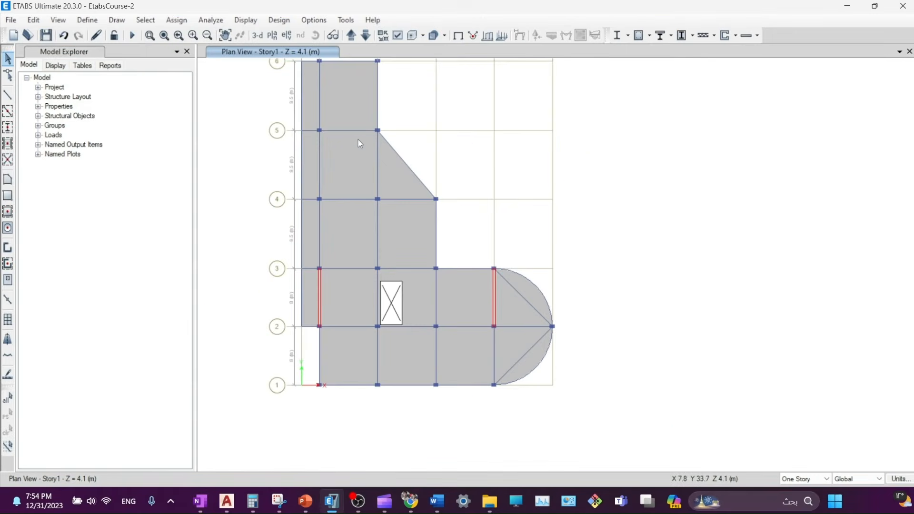
pyautogui.moveTo(372, 137); pyautogui.dragTo(430, 192, button='middle')
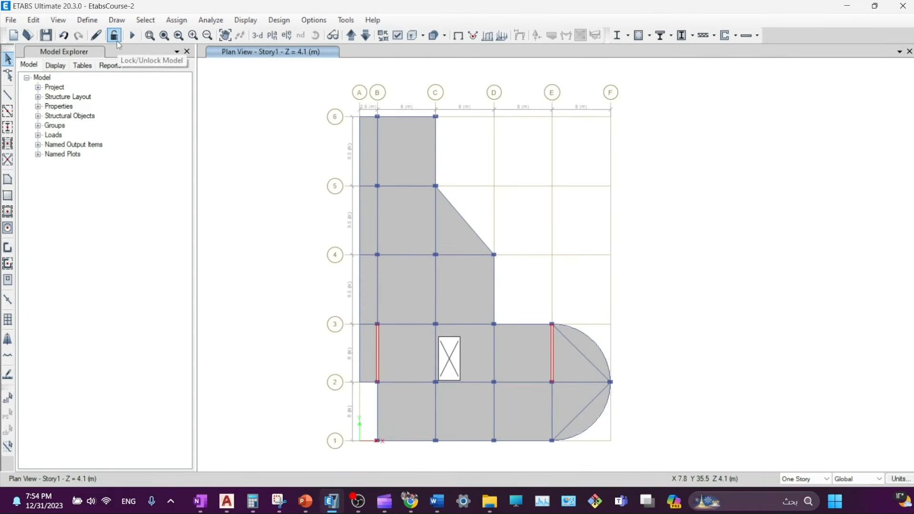
pyautogui.click(90, 20)
pyautogui.moveTo(203, 52)
pyautogui.click(246, 55)
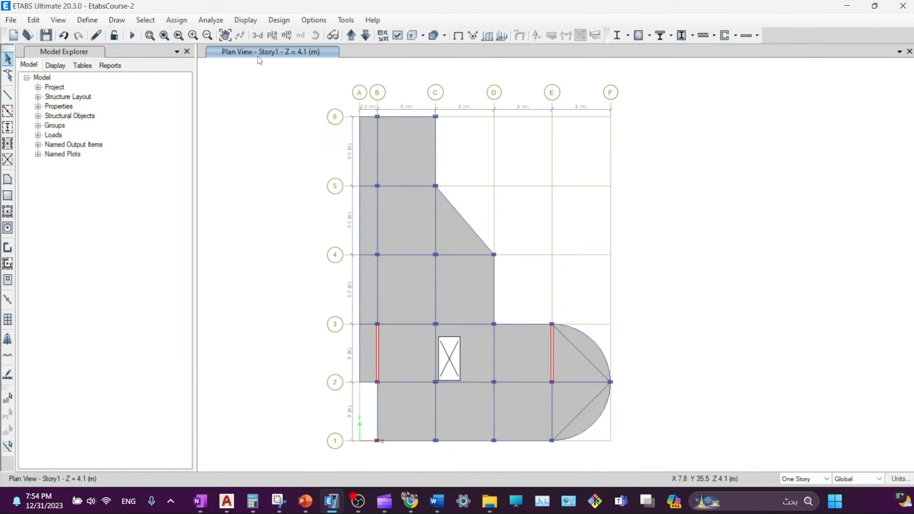
pyautogui.click(328, 236)
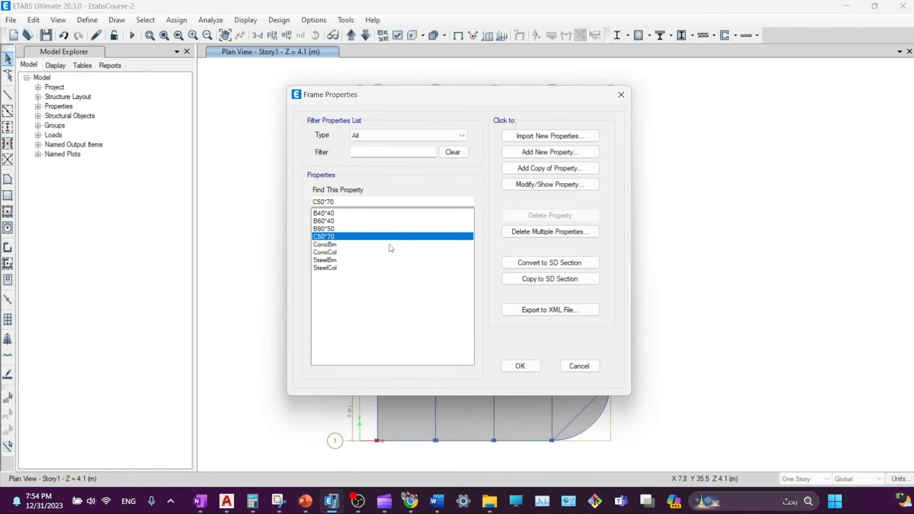
pyautogui.click(561, 190)
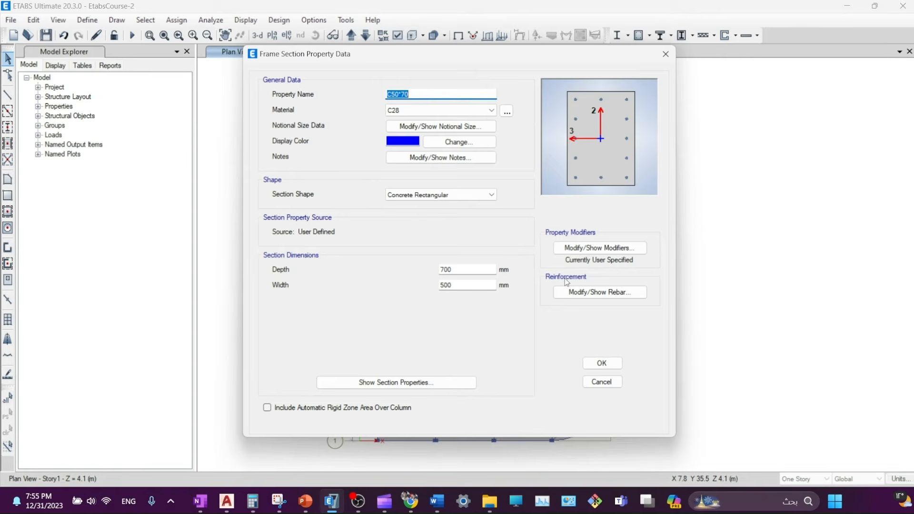
pyautogui.click(584, 293)
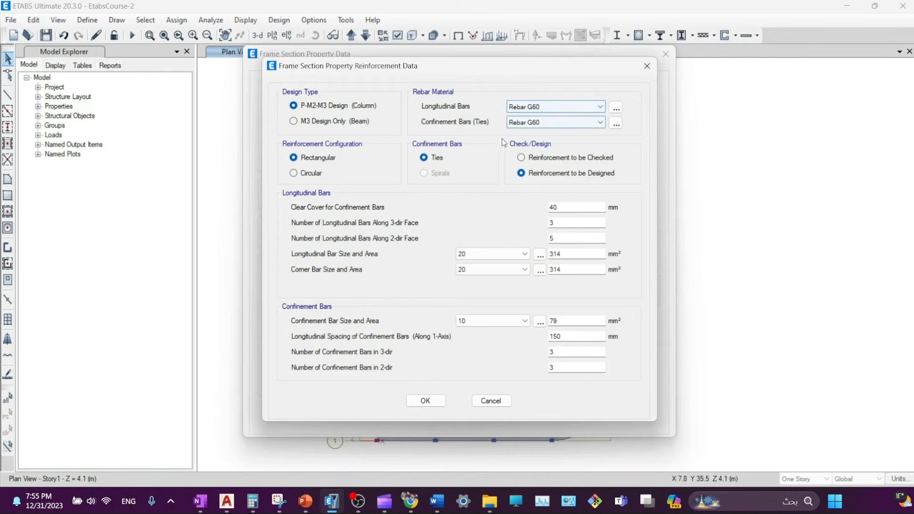
# - Set the column bar counts to 5 along the 3-dir face and 6 along 2-dir
pyautogui.moveTo(431, 66); pyautogui.dragTo(299, 67)
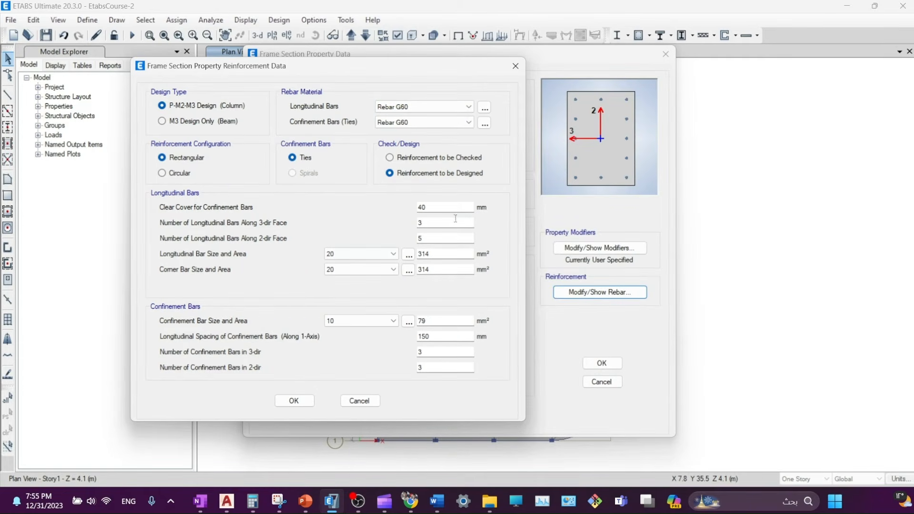
pyautogui.click(447, 208)
pyautogui.press('Tab')
pyautogui.write('5')
pyautogui.press('Tab')
pyautogui.write('6')
pyautogui.click(434, 223)
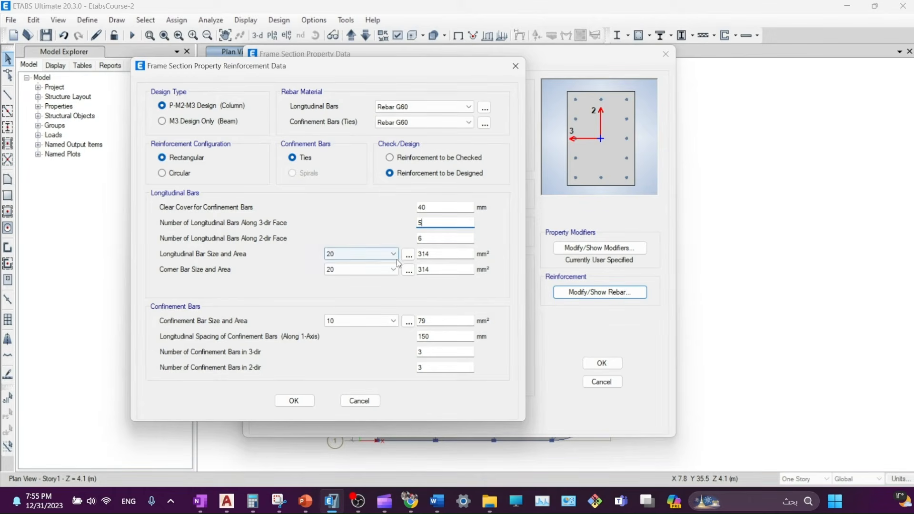
# - Set both longitudinal and corner bar sizes to 16 mm
pyautogui.click(362, 253)
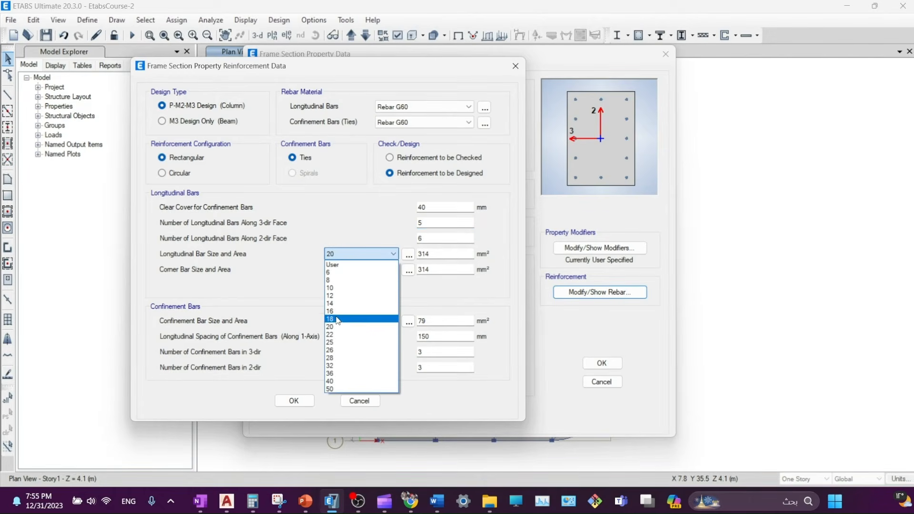
pyautogui.click(338, 312)
pyautogui.click(340, 270)
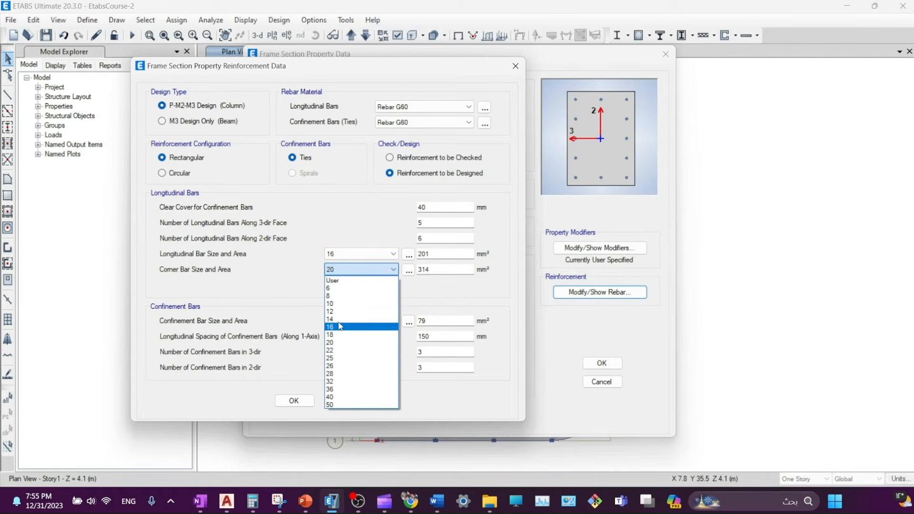
pyautogui.click(338, 326)
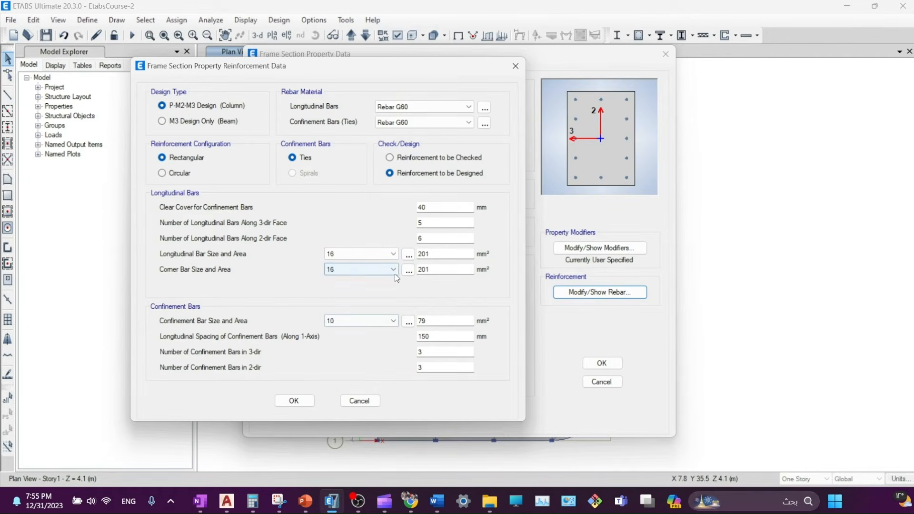
pyautogui.click(450, 256)
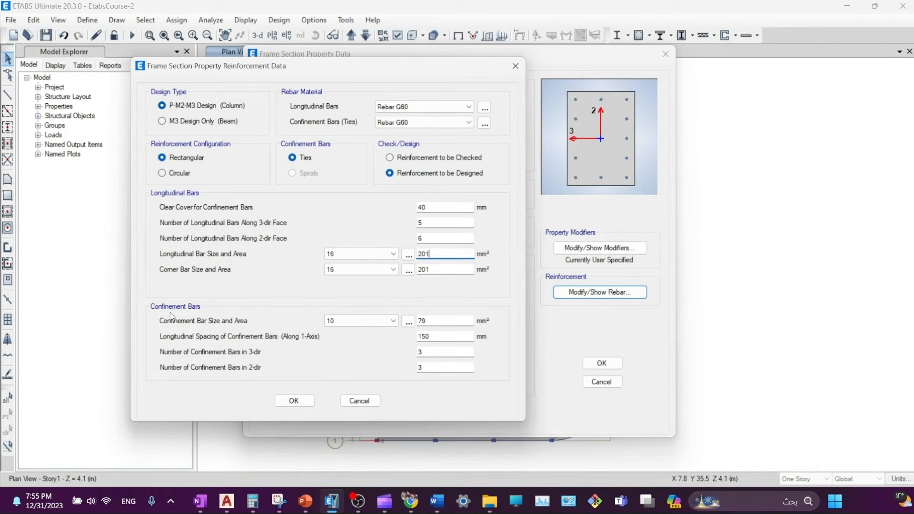
pyautogui.click(442, 324)
# - Enter the tie spacing and select the 3-dir tie count for replacement
pyautogui.moveTo(393, 72); pyautogui.dragTo(389, 54)
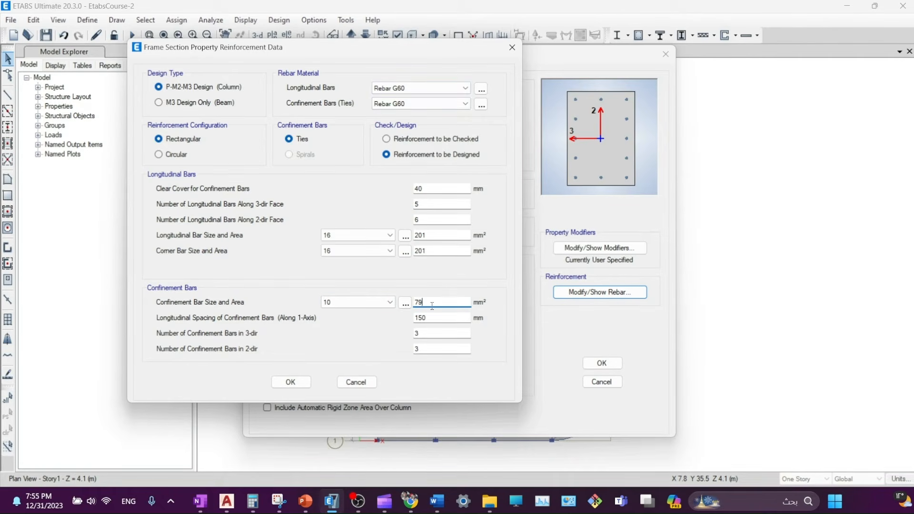
pyautogui.press('Tab')
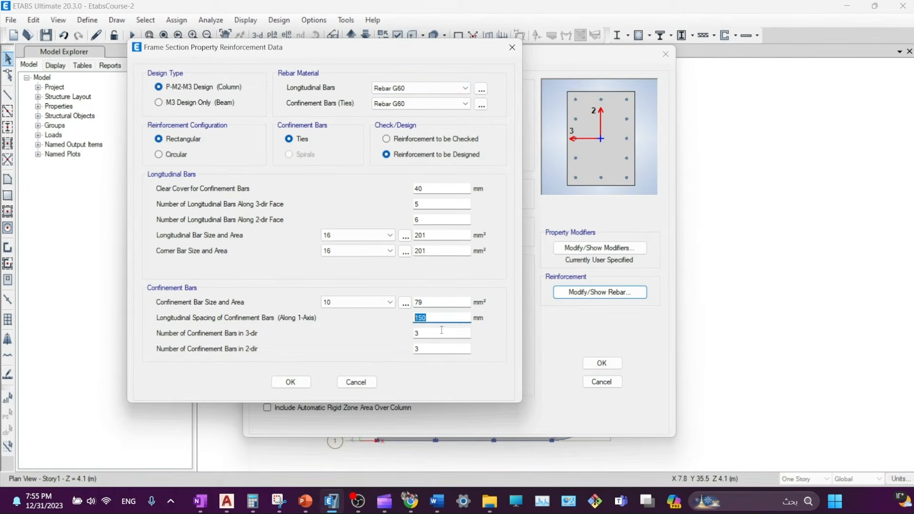
pyautogui.click(442, 331)
pyautogui.hotkey('shift', 'Tab')
pyautogui.write('200')
pyautogui.press('Tab')
pyautogui.doubleClick(429, 318)
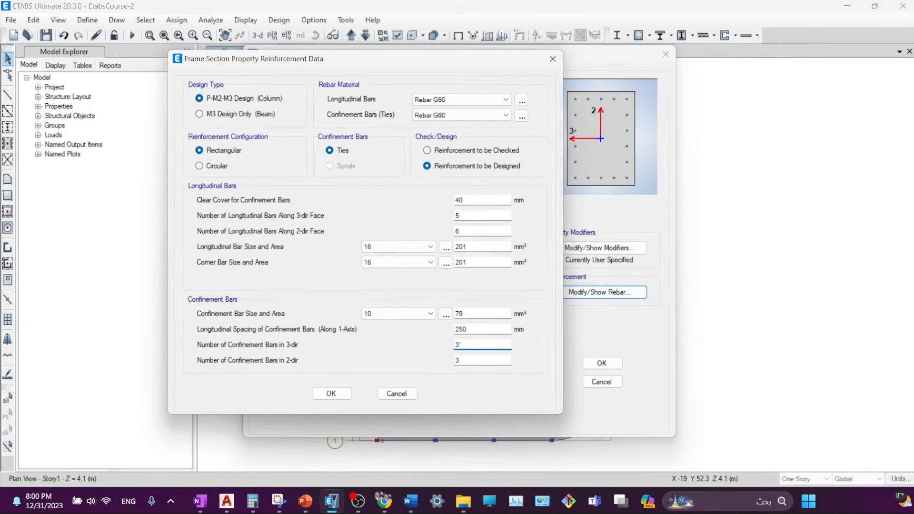
pyautogui.moveTo(480, 348); pyautogui.dragTo(341, 360)
# - Compare the tie legs against the handwritten column section sketch in OneNote
pyautogui.click(201, 501)
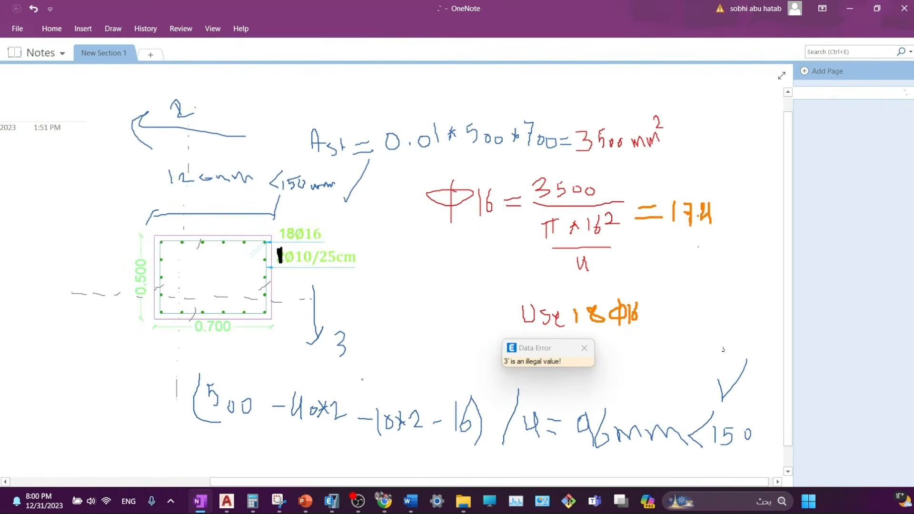
pyautogui.click(584, 348)
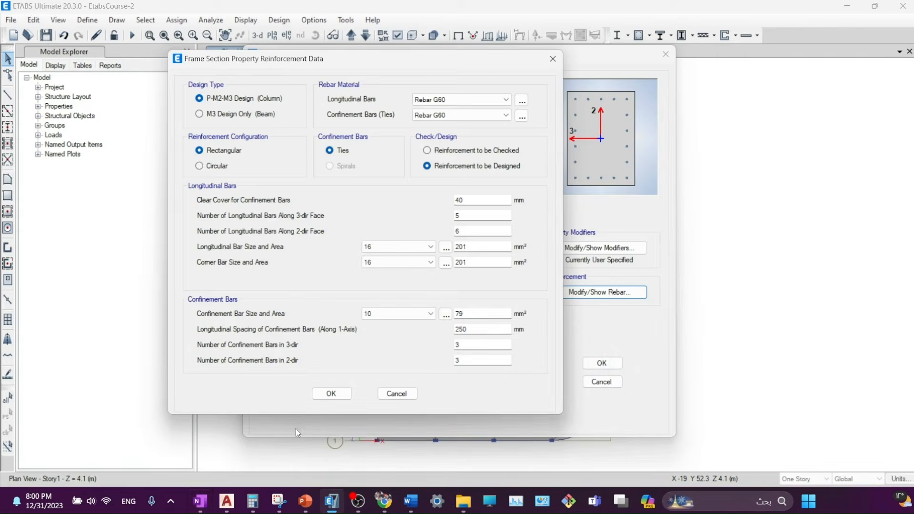
pyautogui.click(200, 502)
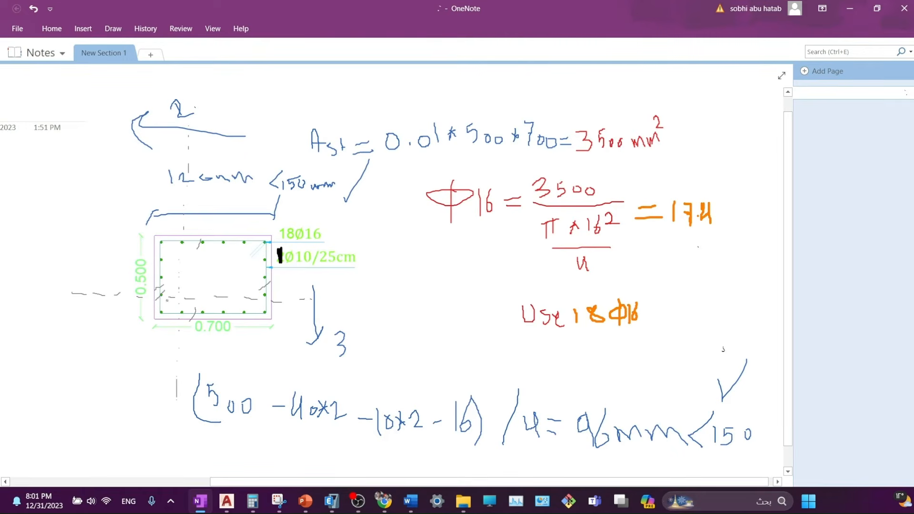
pyautogui.moveTo(274, 298); pyautogui.dragTo(254, 308)
pyautogui.click(207, 490)
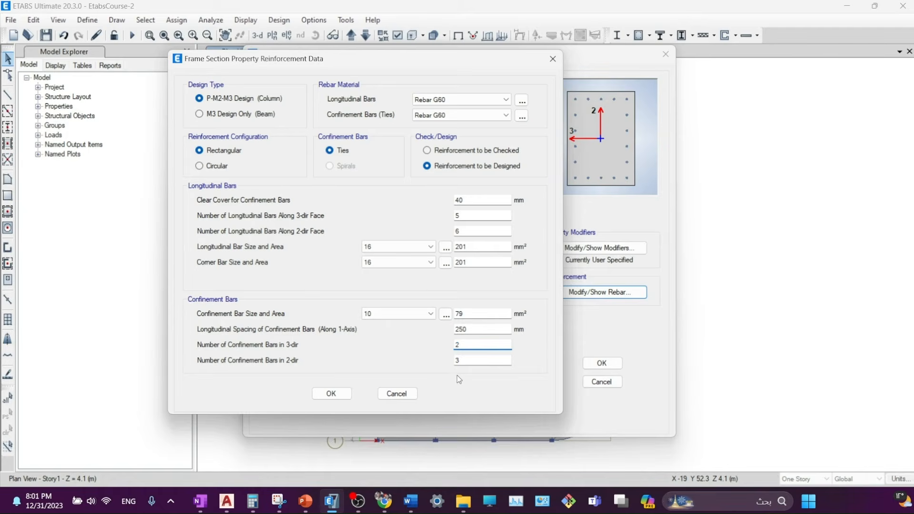
# - Check the 2-dir tie count against the sketch and accept the 5×6 Φ16 rebar with 250 mm ties
pyautogui.press('Tab')
pyautogui.click(201, 501)
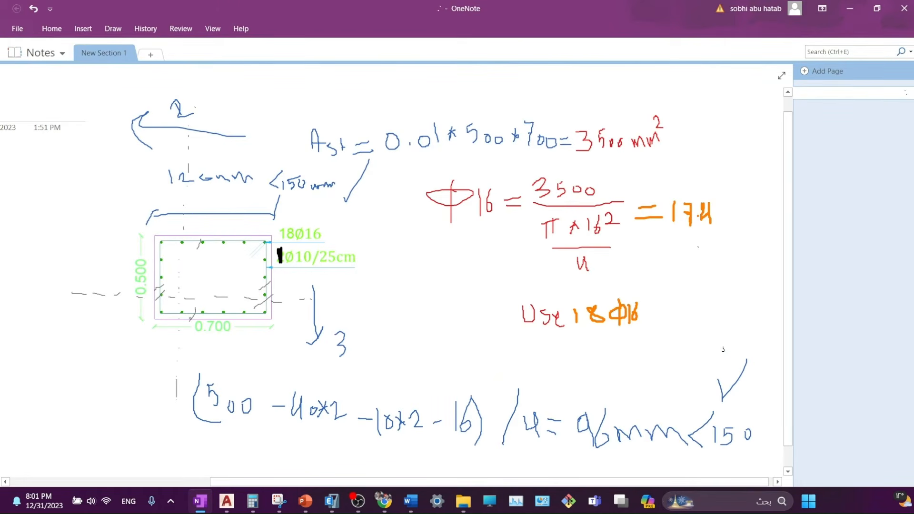
pyautogui.moveTo(198, 231); pyautogui.dragTo(186, 248)
pyautogui.hotkey('alt', 'Tab')
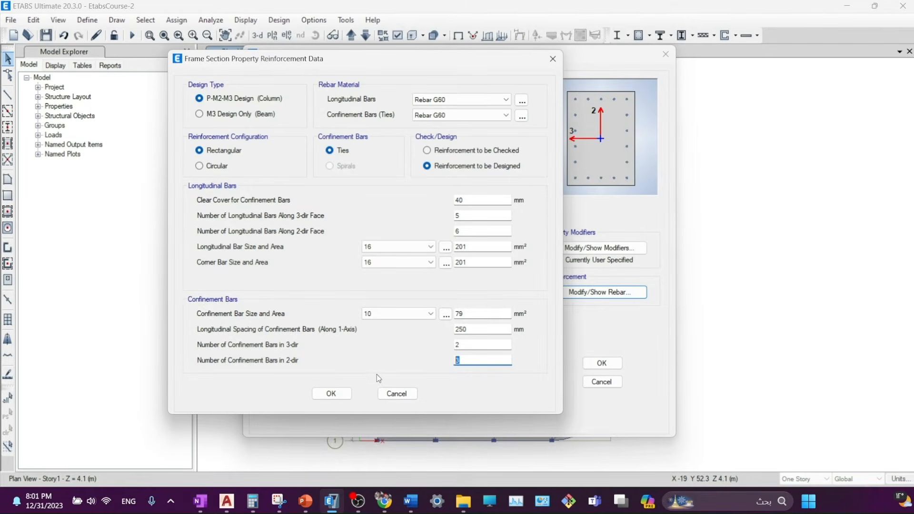
pyautogui.click(331, 394)
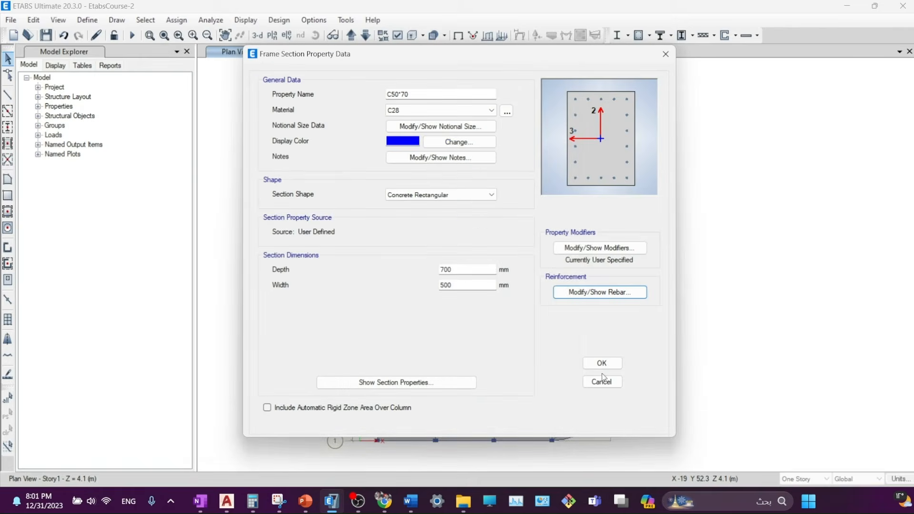
# - Close the section dialogs, run the analysis, and open the ACI 318-19 frame design preferences
pyautogui.click(602, 364)
pyautogui.click(521, 365)
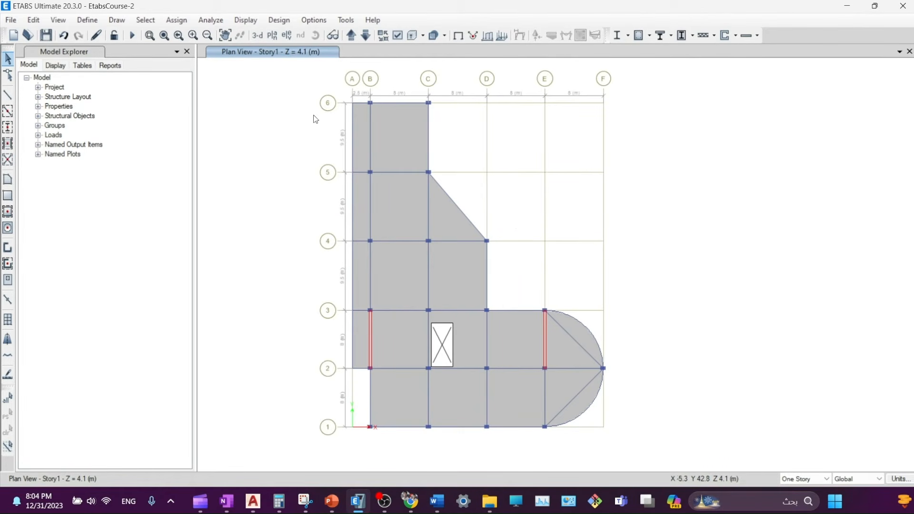
pyautogui.click(132, 36)
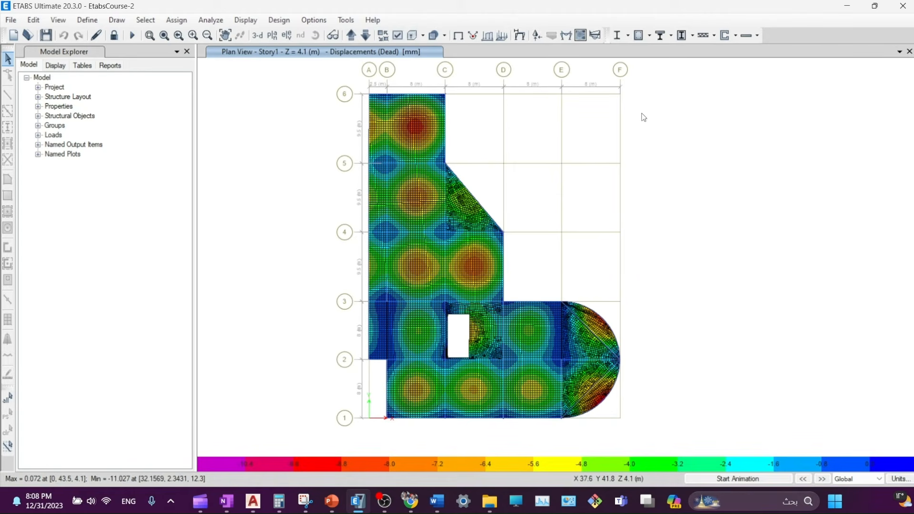
pyautogui.click(650, 38)
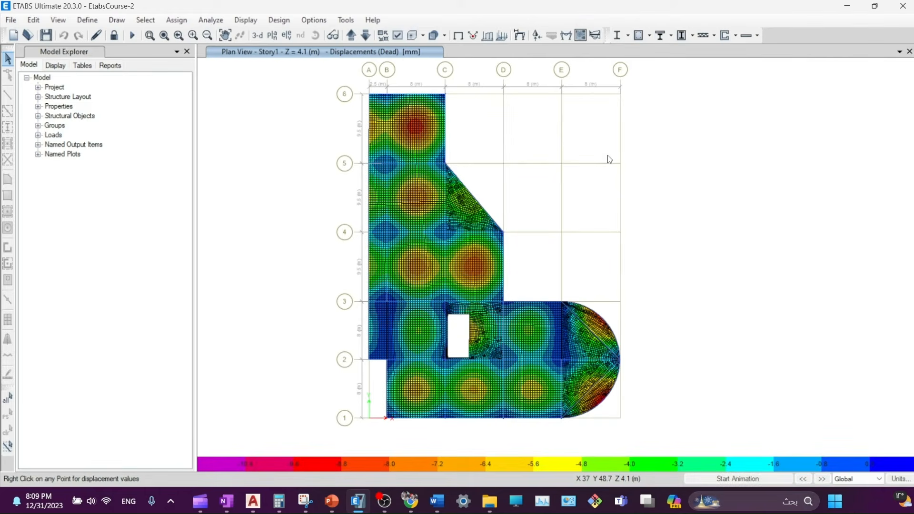
pyautogui.moveTo(328, 66); pyautogui.dragTo(290, 72)
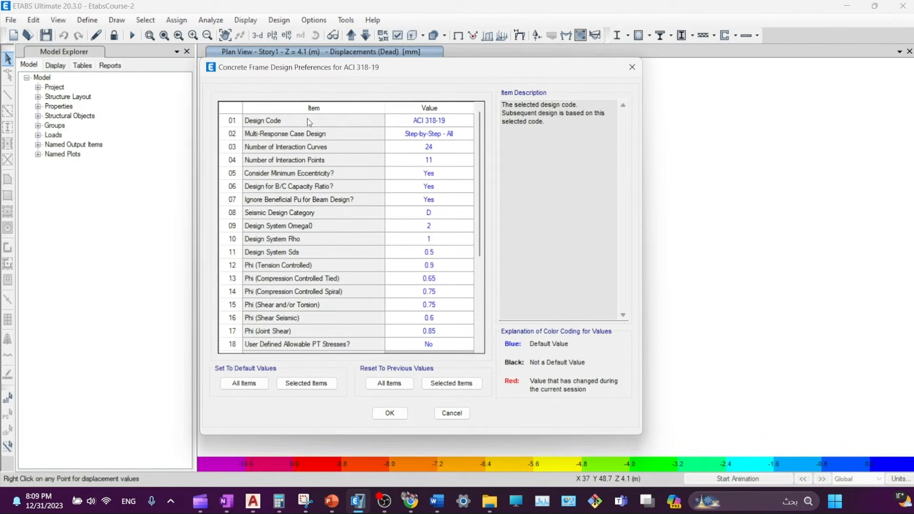
# - Keep ACI 318-19 and set the Pattern Live Load Factor to 0 in frame design preferences
pyautogui.click(414, 122)
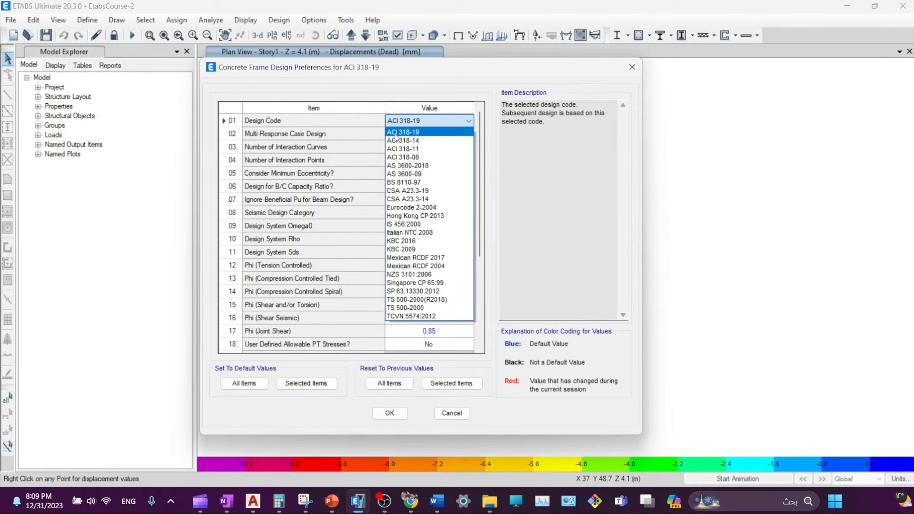
pyautogui.click(395, 134)
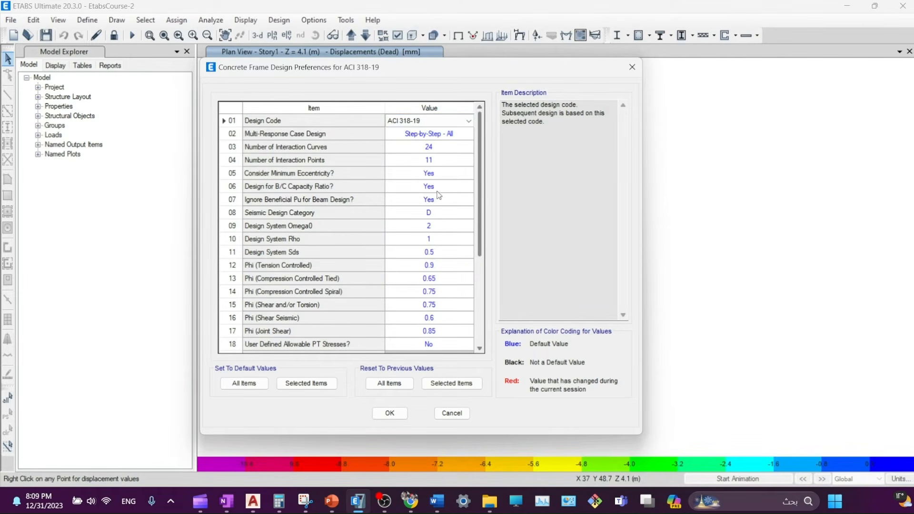
pyautogui.scroll(-4, 419, 210)
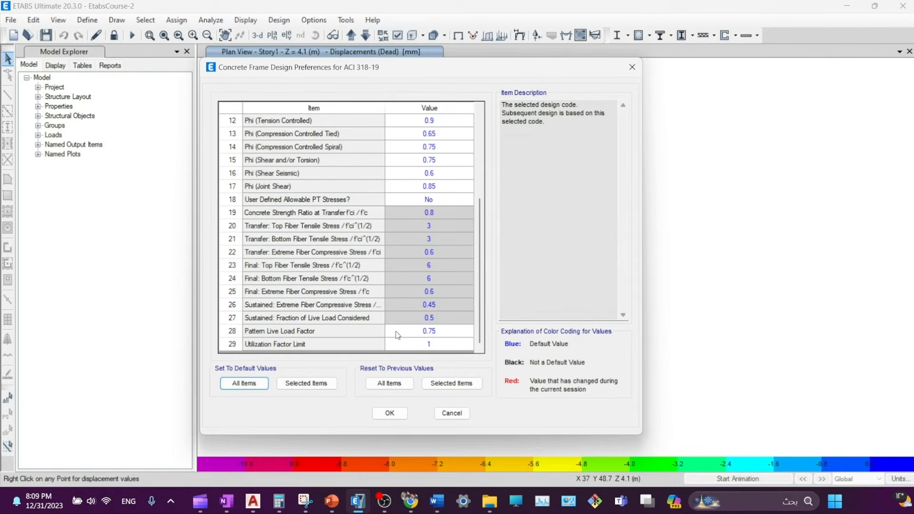
pyautogui.click(429, 331)
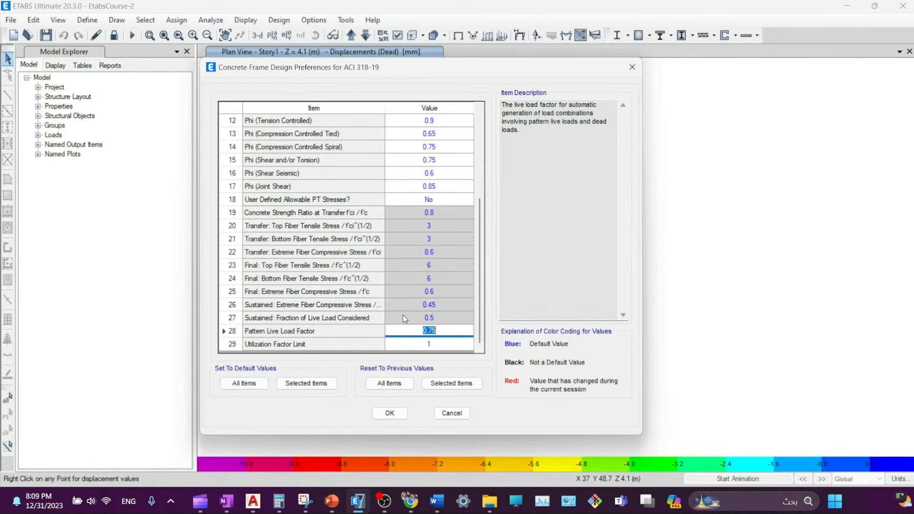
pyautogui.write('0')
pyautogui.press('Up')
pyautogui.scroll(4, 416, 255)
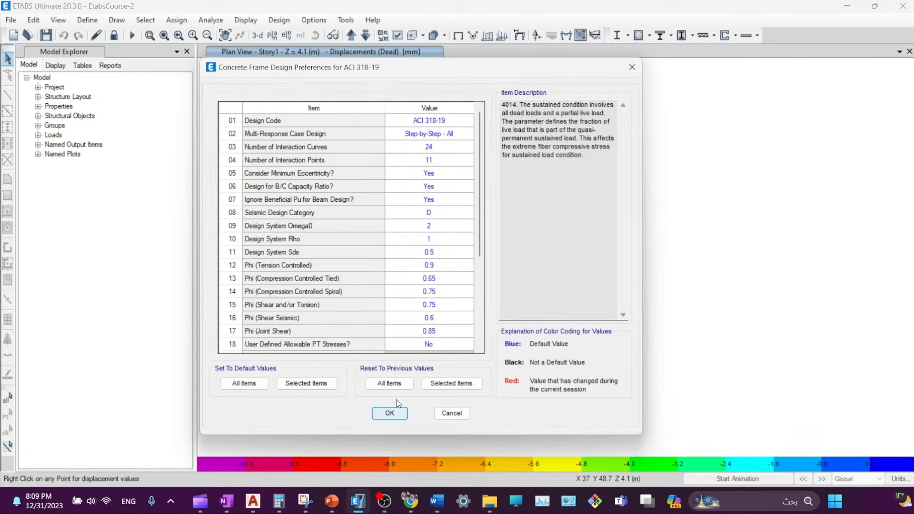
pyautogui.click(387, 414)
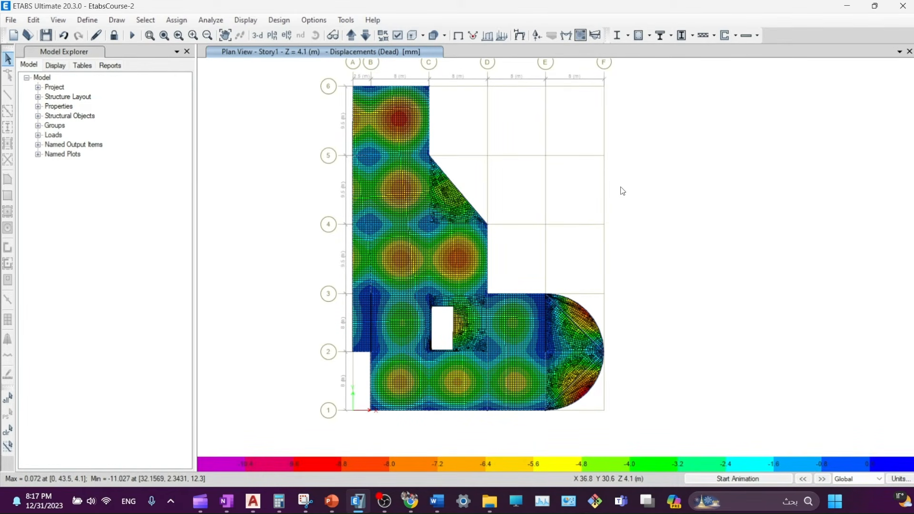
# - Select all objects (205 joints, 225 frames, 60 shells) and inspect a slab point's displacement
pyautogui.hotkey('ctrl', 'a')
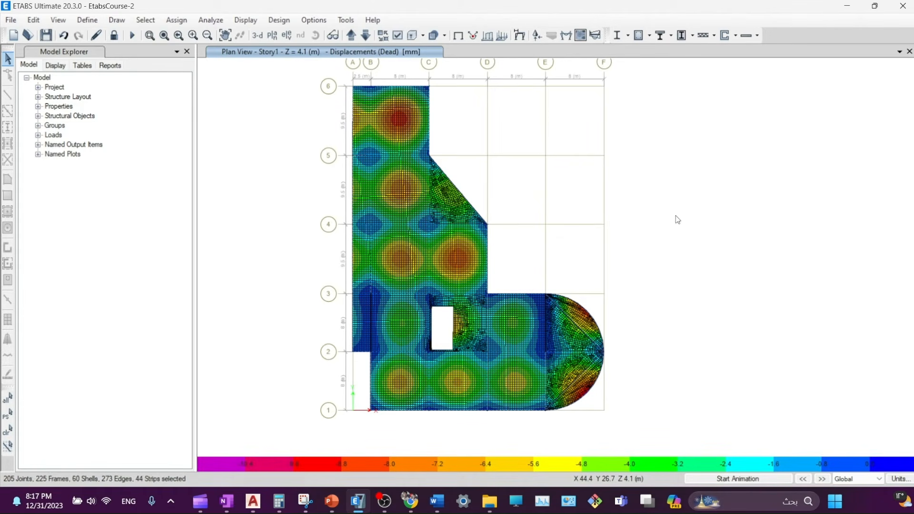
pyautogui.rightClick(361, 290)
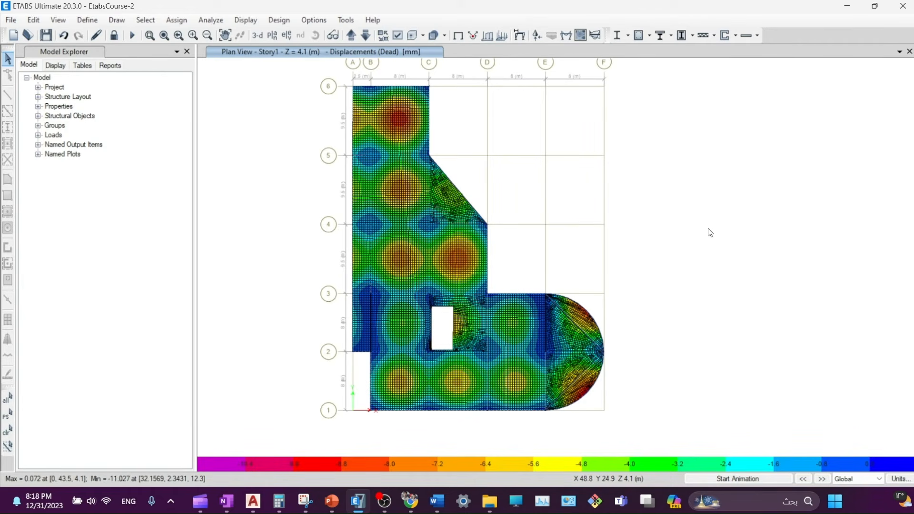
# - Overwrite the Framing Type of the selected concrete frames to Sway Ordinary
pyautogui.click(650, 36)
pyautogui.click(649, 36)
pyautogui.click(649, 36)
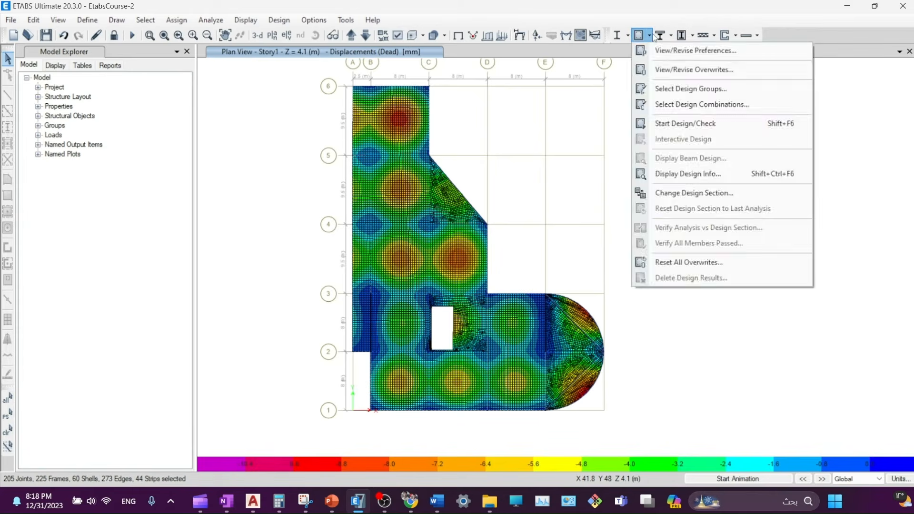
pyautogui.click(649, 36)
pyautogui.click(650, 36)
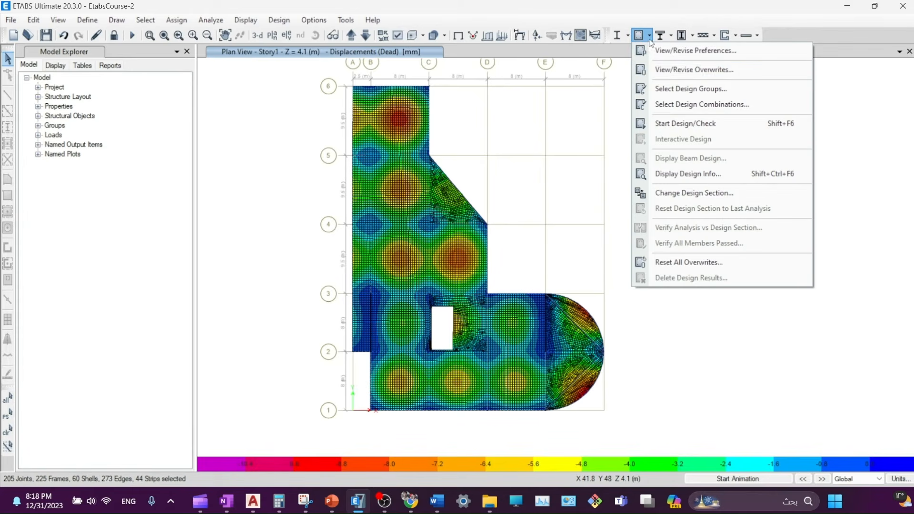
pyautogui.click(652, 71)
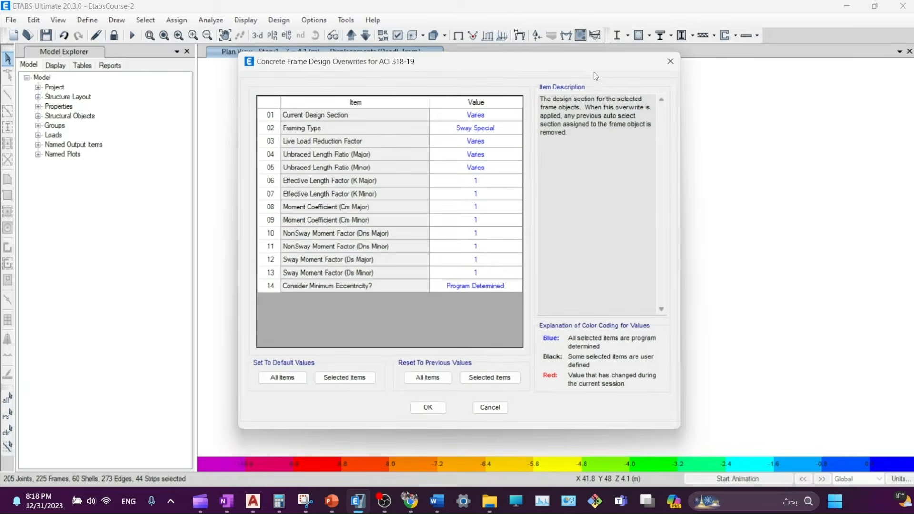
pyautogui.click(504, 133)
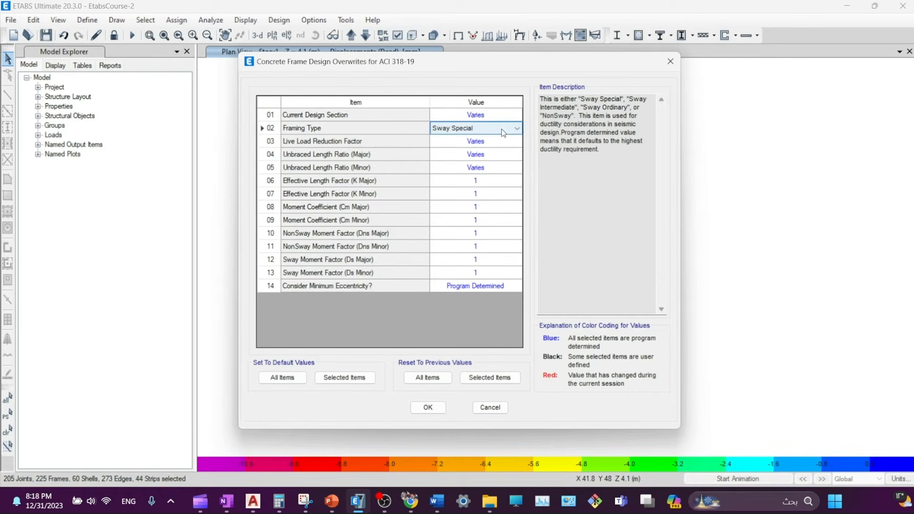
pyautogui.click(503, 133)
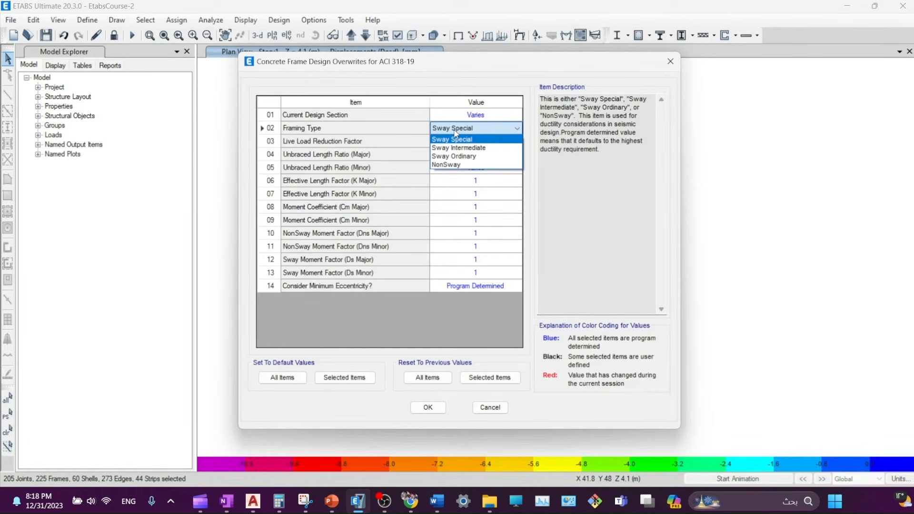
pyautogui.click(457, 157)
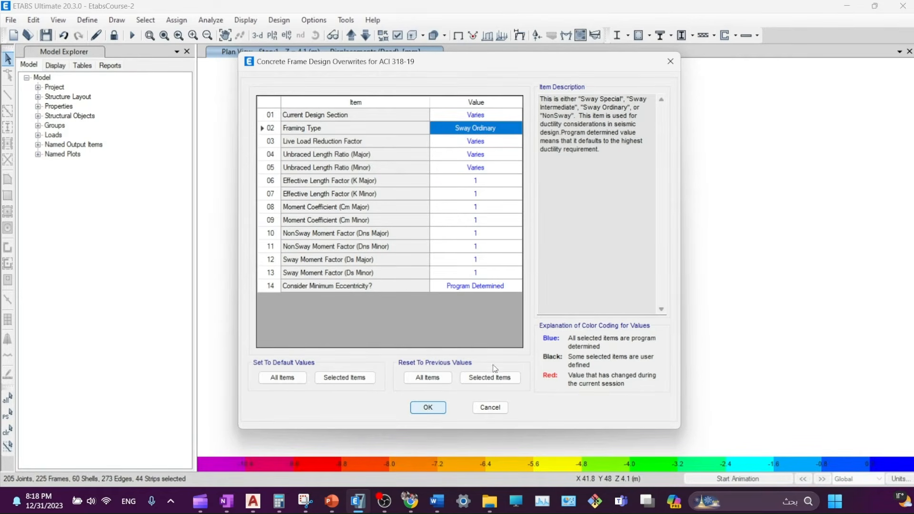
pyautogui.click(429, 408)
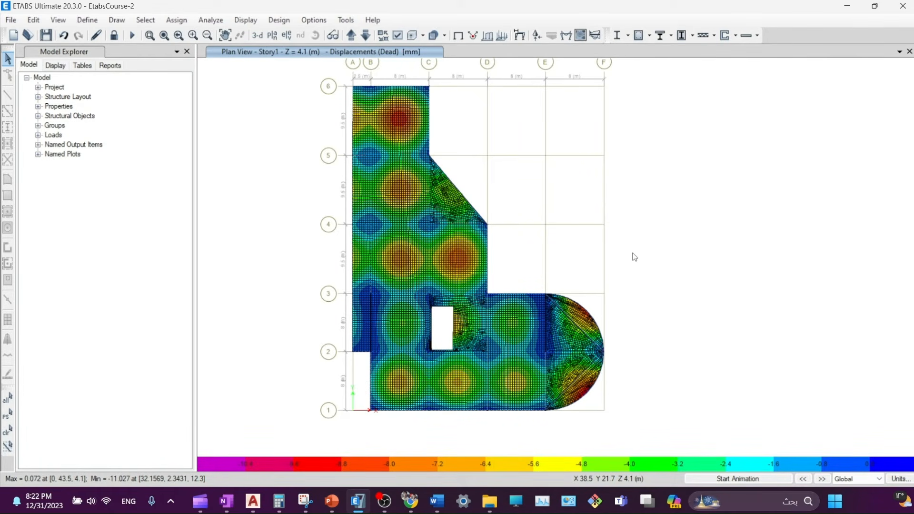
# - Add 1.2D + 1.6L and 1.4D as design combinations, leaving Envelope and Long Term Deflection out
pyautogui.click(651, 38)
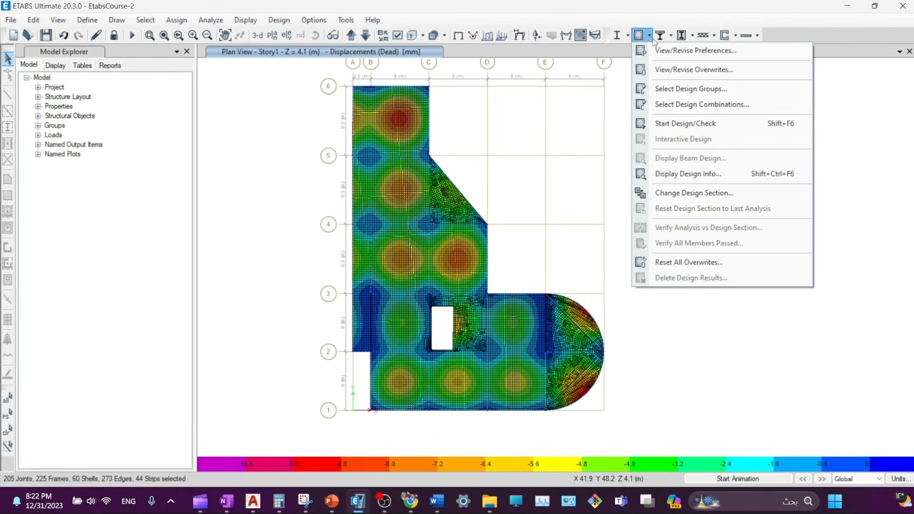
pyautogui.click(652, 38)
pyautogui.click(649, 36)
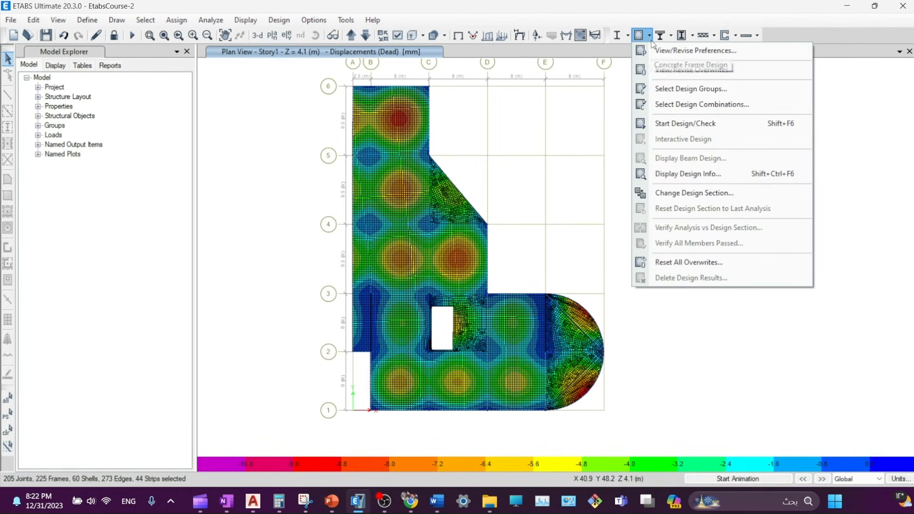
pyautogui.click(665, 106)
pyautogui.moveTo(317, 198); pyautogui.dragTo(320, 208)
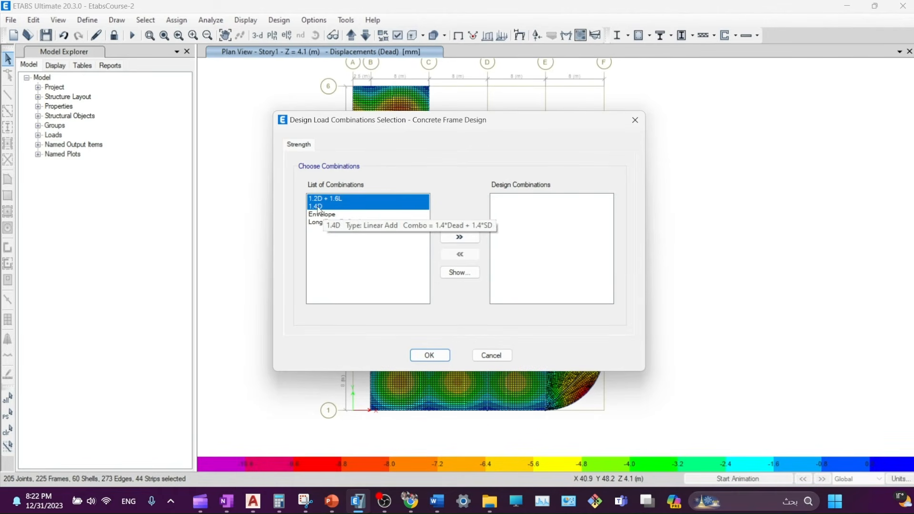
pyautogui.click(460, 240)
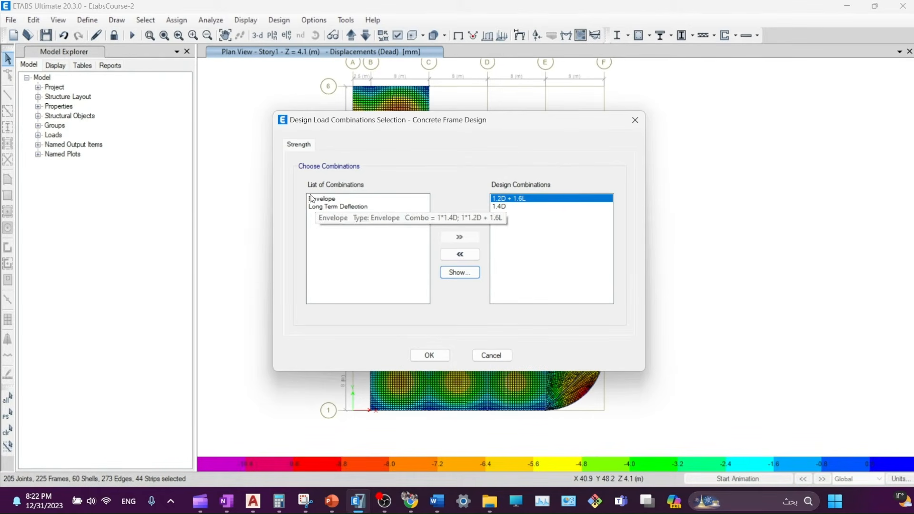
pyautogui.moveTo(348, 124); pyautogui.dragTo(343, 135)
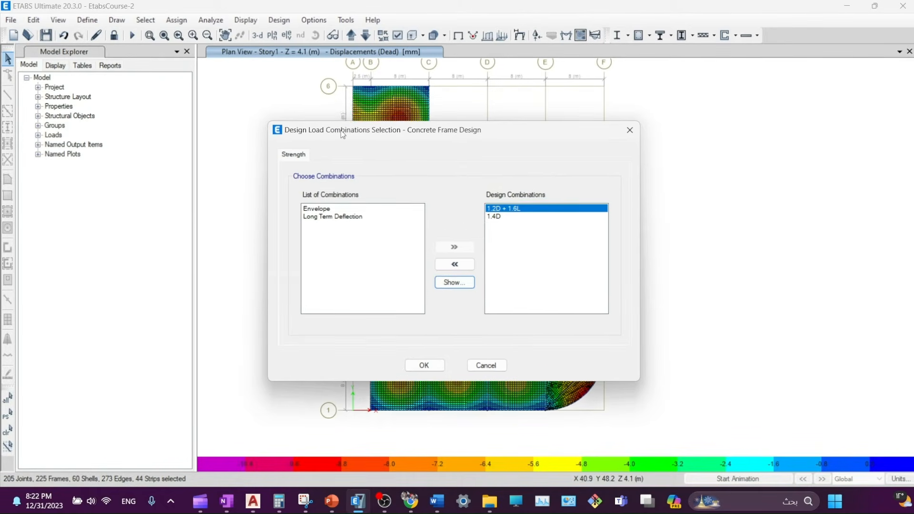
pyautogui.click(317, 210)
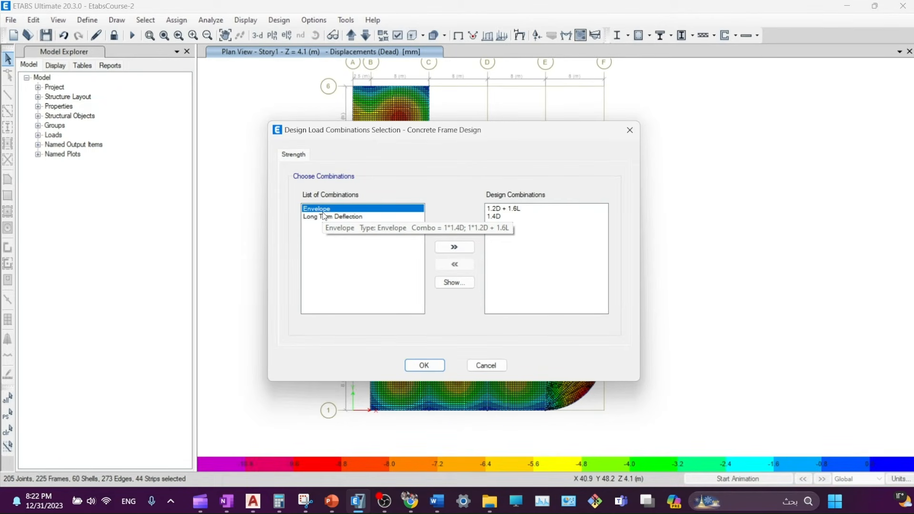
pyautogui.click(498, 210)
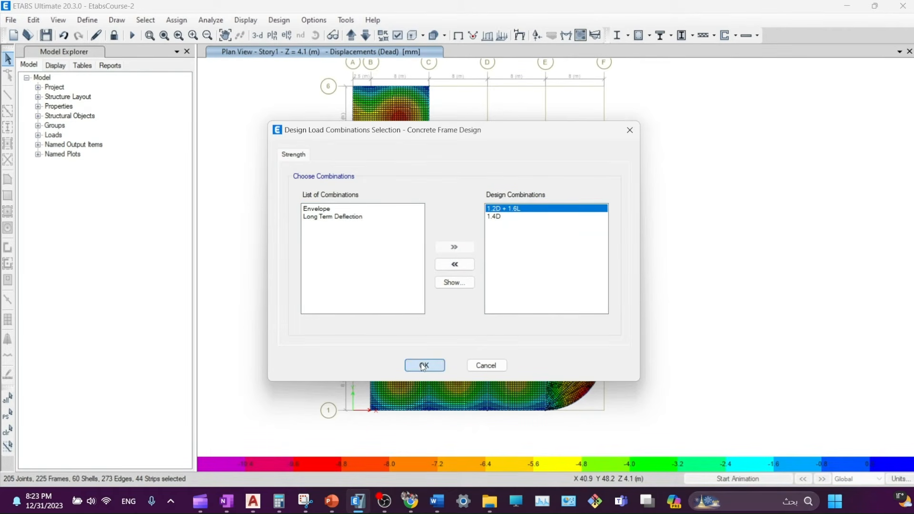
pyautogui.click(424, 366)
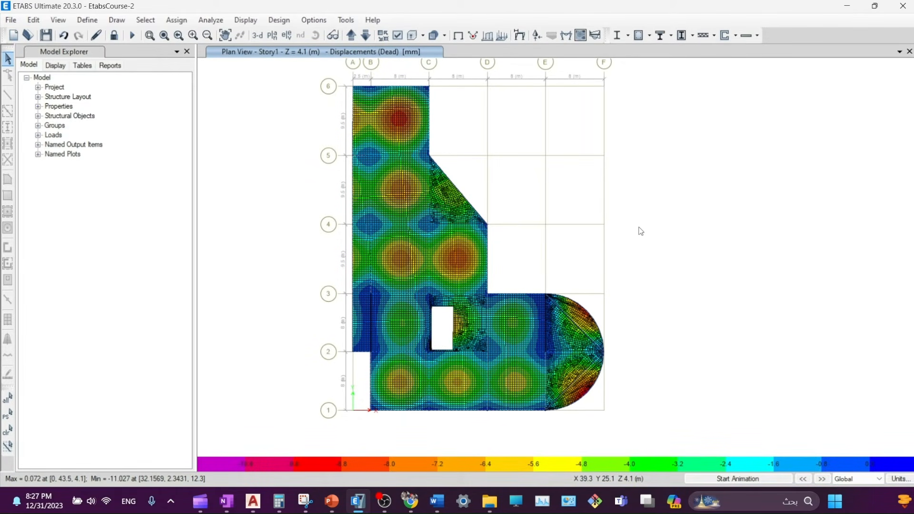
# - Move the B beam groups into Design Groups, excluding All and C2
pyautogui.click(650, 35)
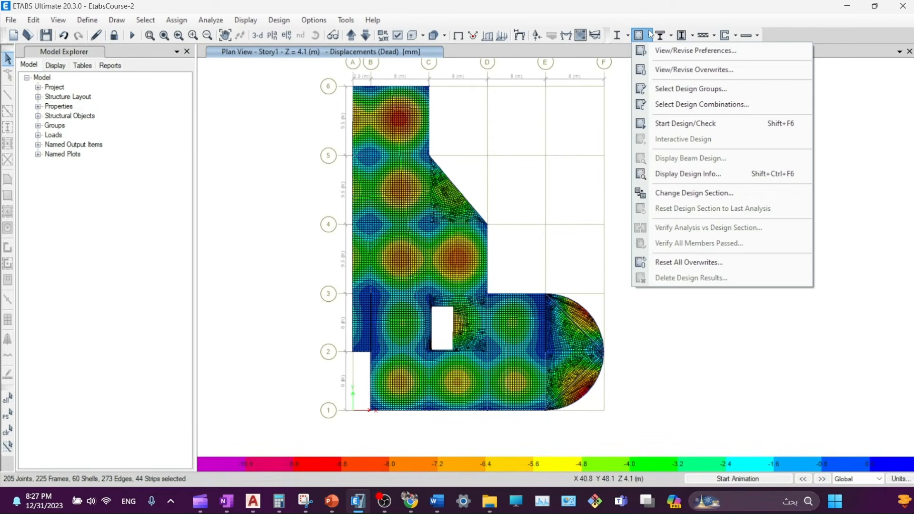
pyautogui.click(660, 91)
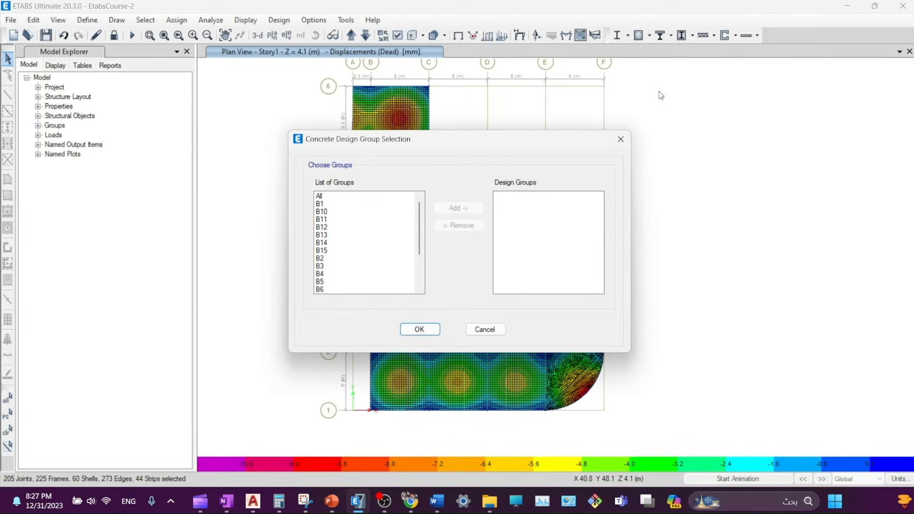
pyautogui.moveTo(326, 205); pyautogui.dragTo(338, 314)
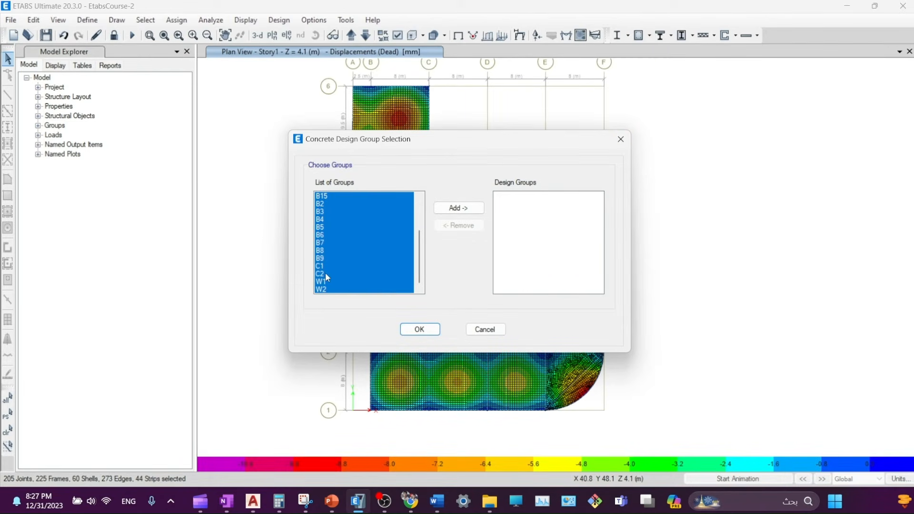
pyautogui.moveTo(325, 276); pyautogui.dragTo(325, 275)
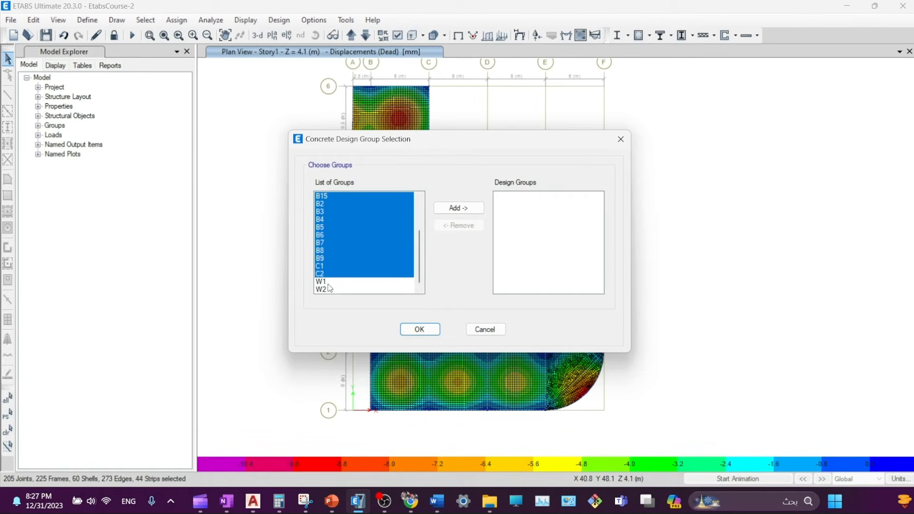
pyautogui.keyDown('shift'); pyautogui.click(329, 289); pyautogui.keyUp('shift')
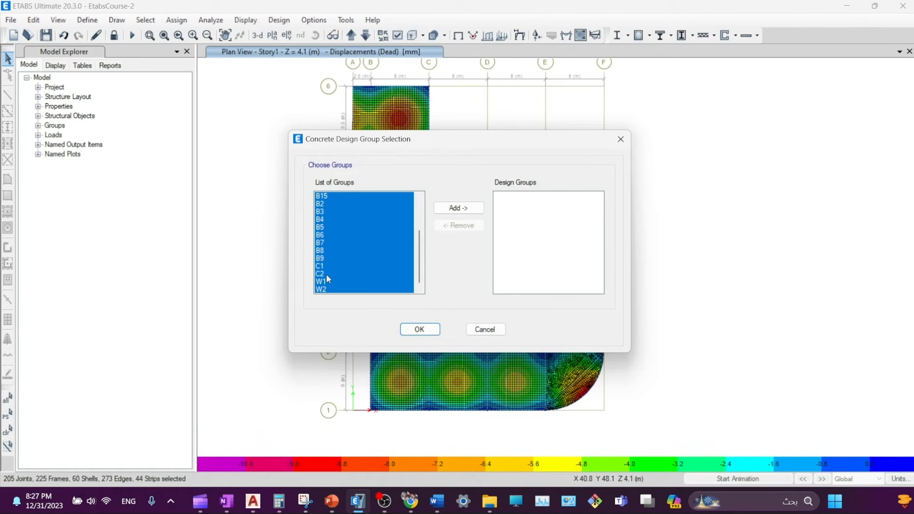
pyautogui.keyDown('ctrl'); pyautogui.click(327, 274); pyautogui.keyUp('ctrl')
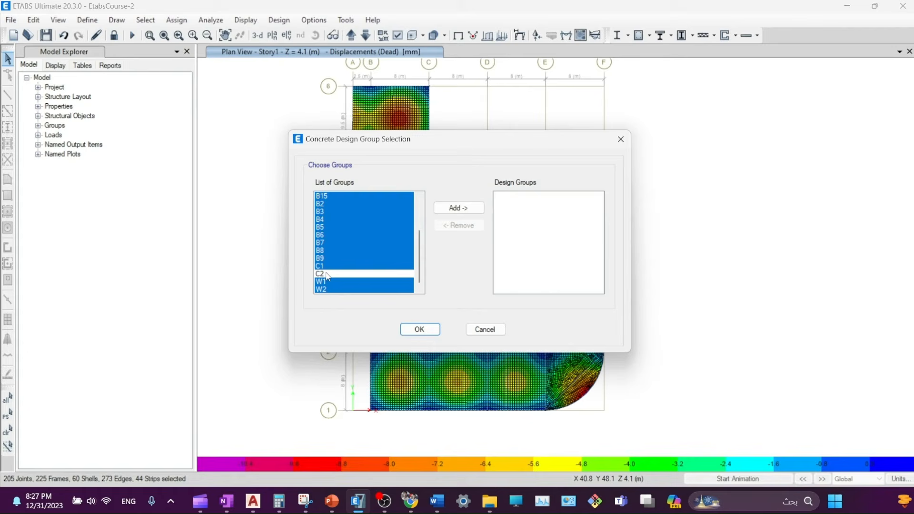
pyautogui.moveTo(379, 142); pyautogui.dragTo(432, 125)
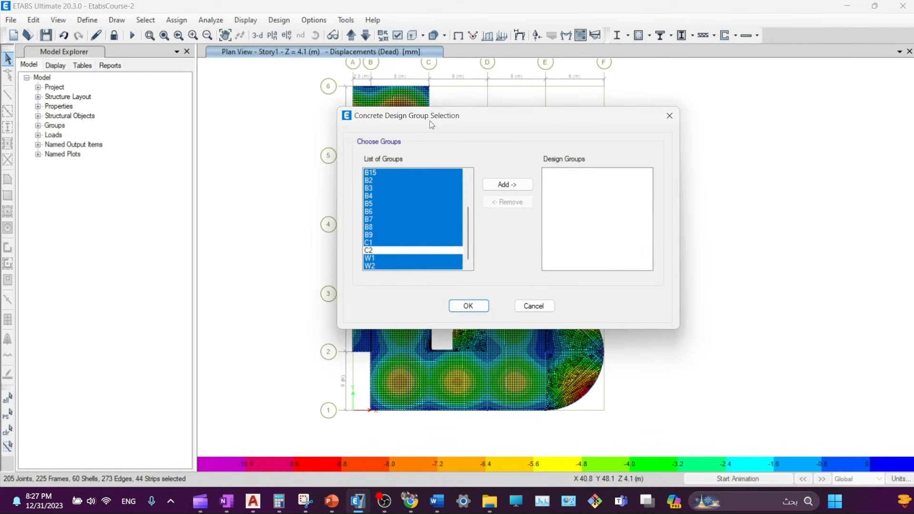
pyautogui.scroll(3, 430, 207)
pyautogui.click(508, 185)
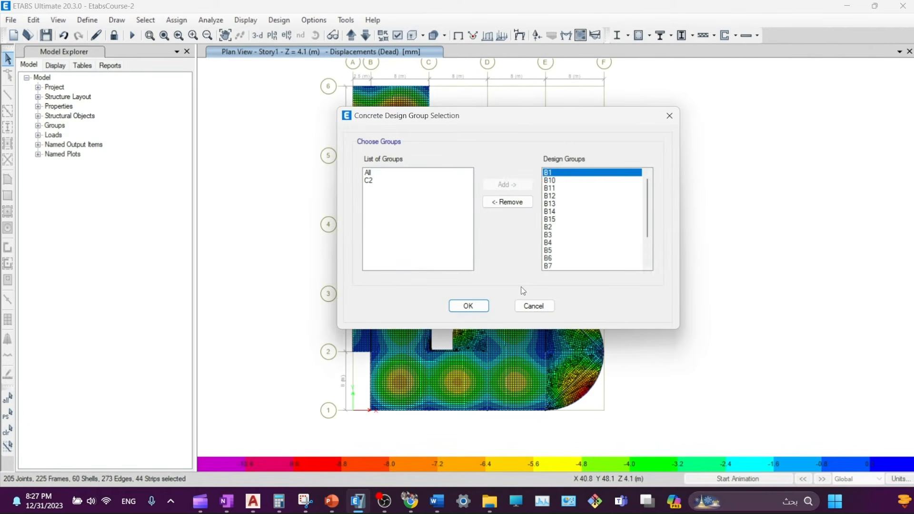
pyautogui.click(471, 305)
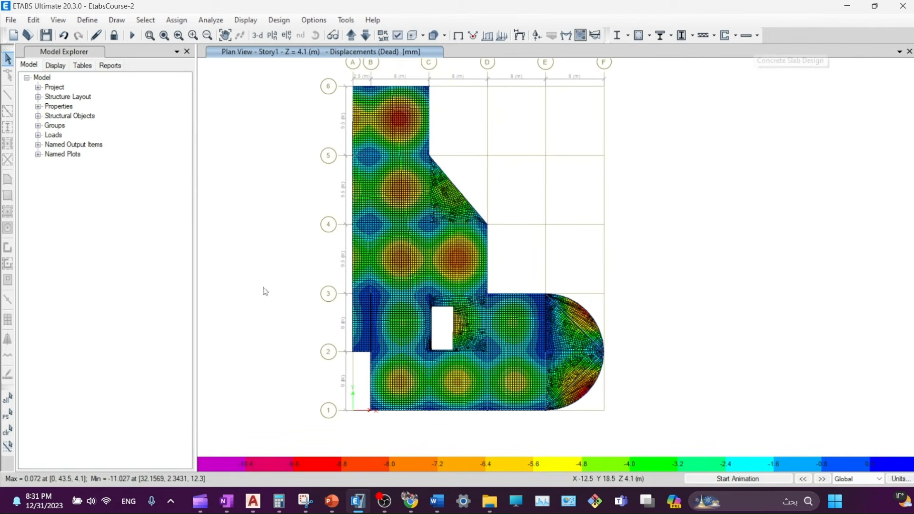
# - Set the slab top and bottom clear cover to 40 mm in slab design preferences
pyautogui.click(759, 35)
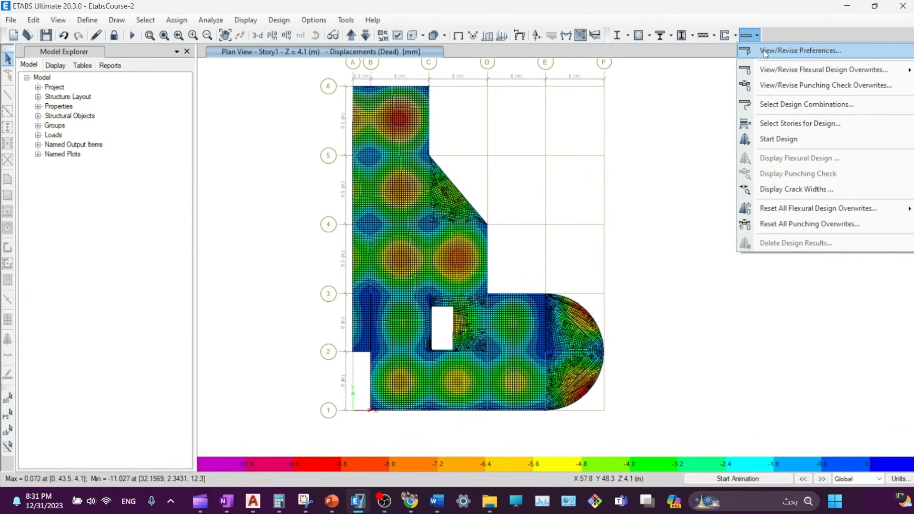
pyautogui.click(765, 51)
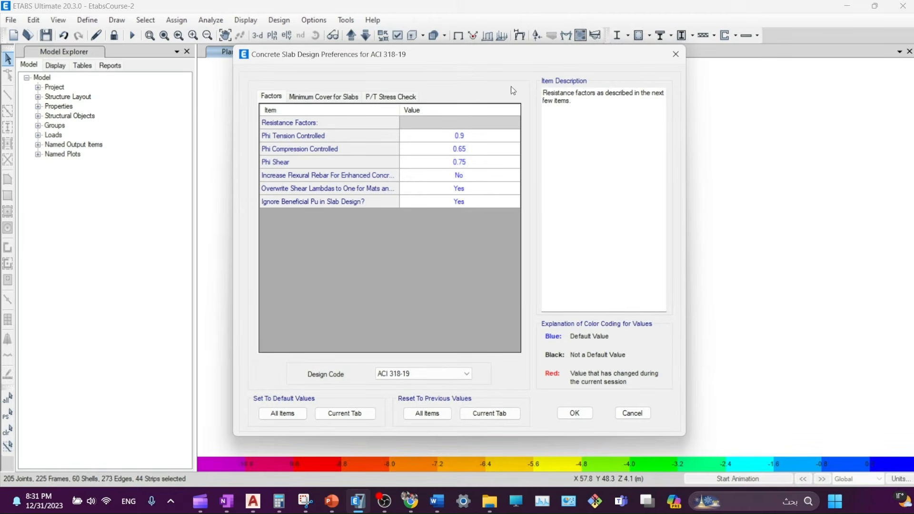
pyautogui.click(313, 98)
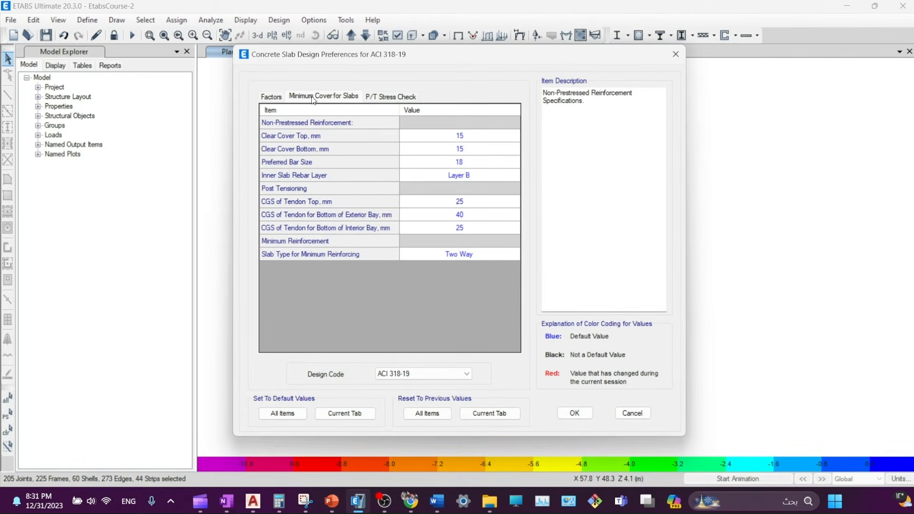
pyautogui.click(460, 137)
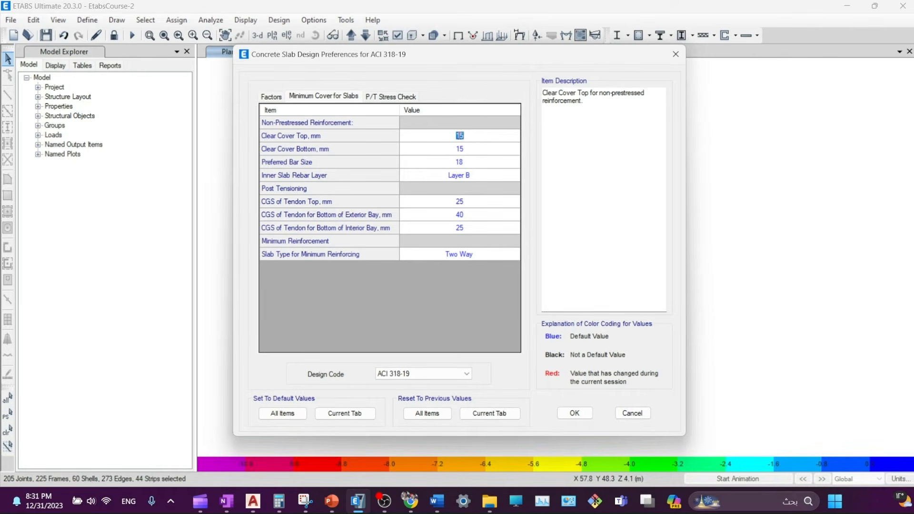
pyautogui.write('40')
pyautogui.click(465, 150)
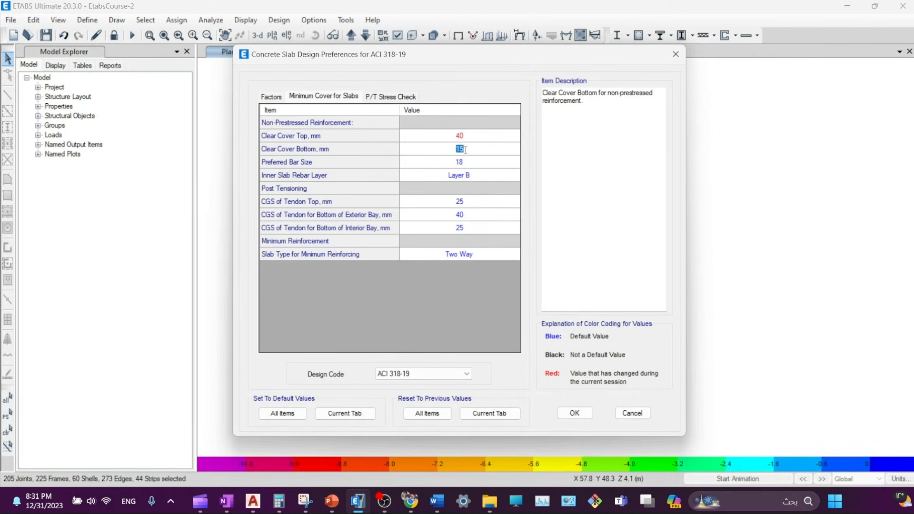
pyautogui.write('40')
# - Choose bar size 14, inner Layer A, Two Way slab type, and keep ACI 318-19
pyautogui.click(465, 164)
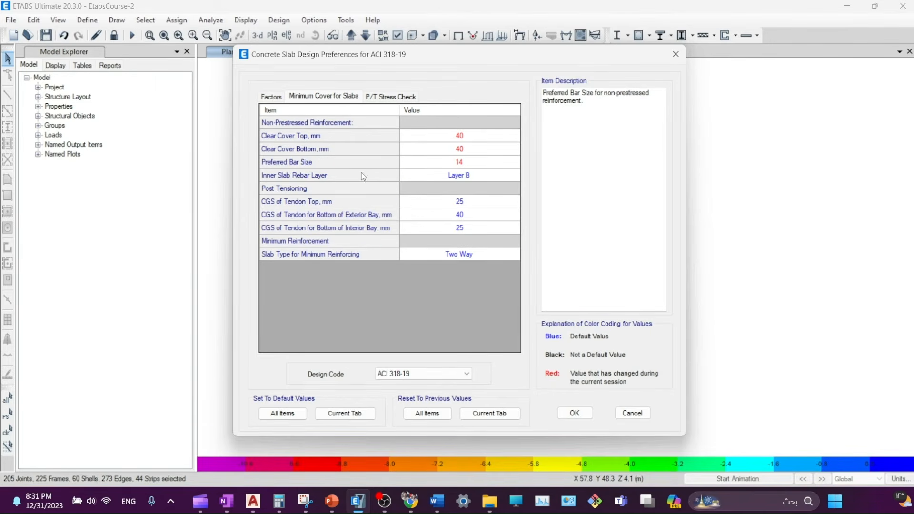
pyautogui.click(475, 177)
pyautogui.click(475, 177)
pyautogui.click(435, 187)
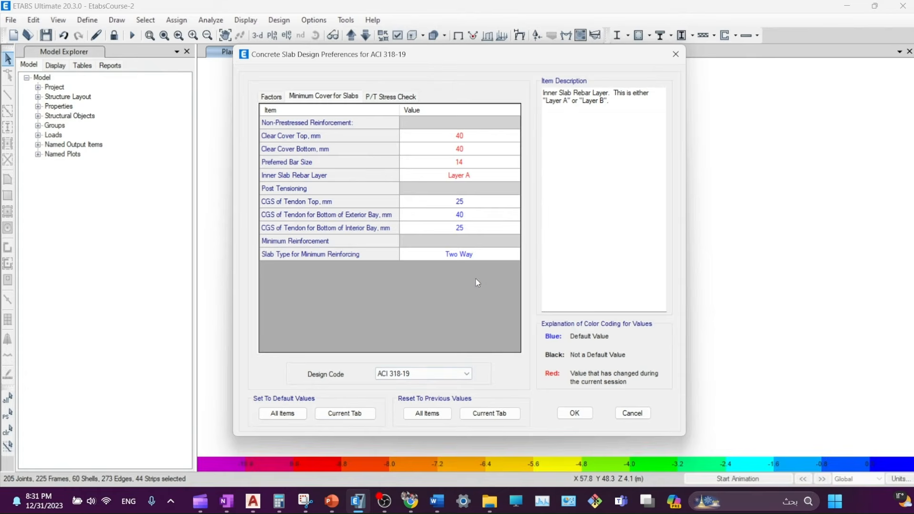
pyautogui.click(471, 259)
pyautogui.click(471, 259)
pyautogui.click(427, 272)
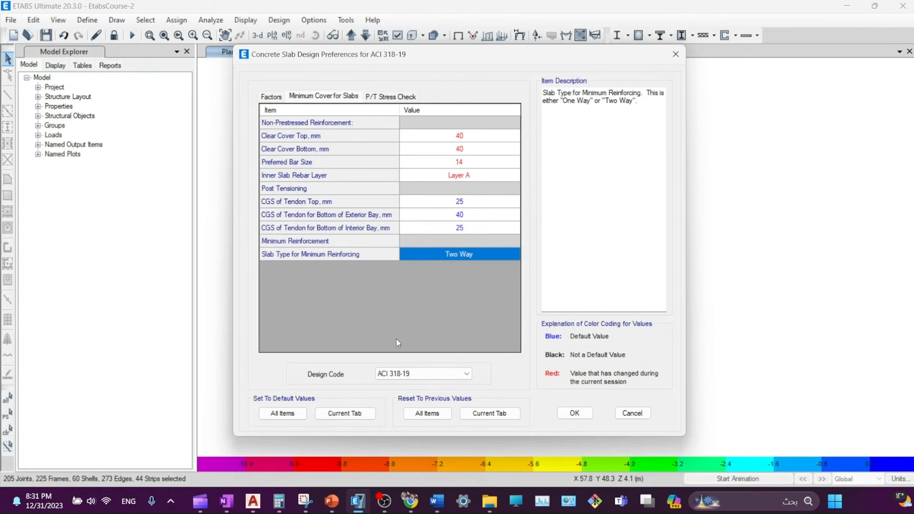
pyautogui.click(394, 376)
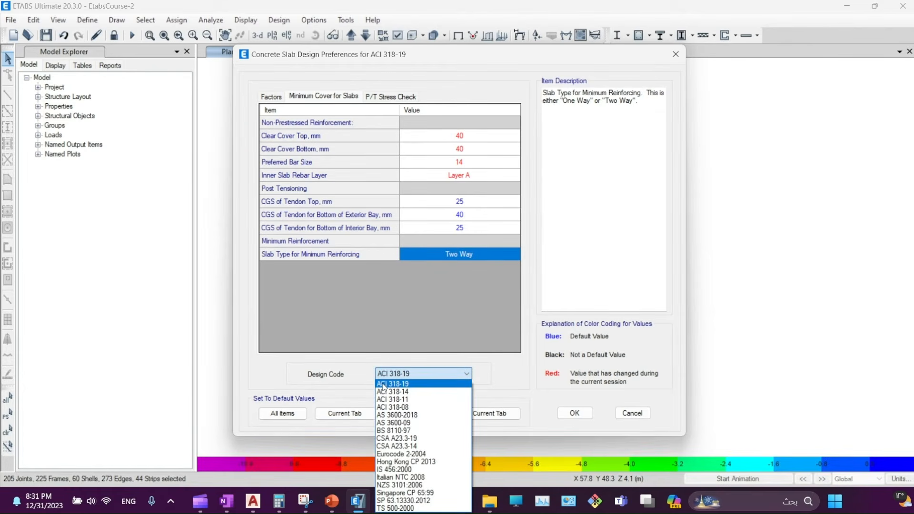
pyautogui.click(386, 386)
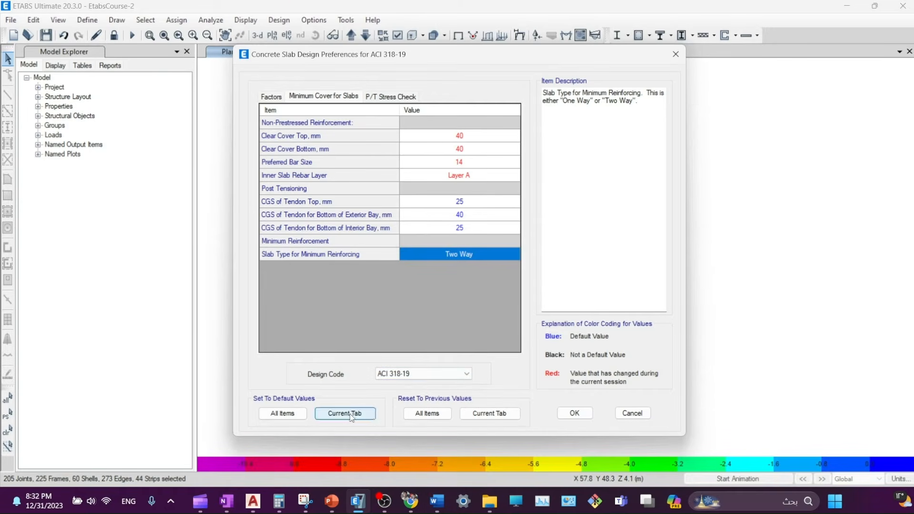
# - Review the P/T and resistance factor settings (Phi 0.9, 0.65, 0.75) and accept the preferences
pyautogui.click(396, 98)
pyautogui.click(305, 96)
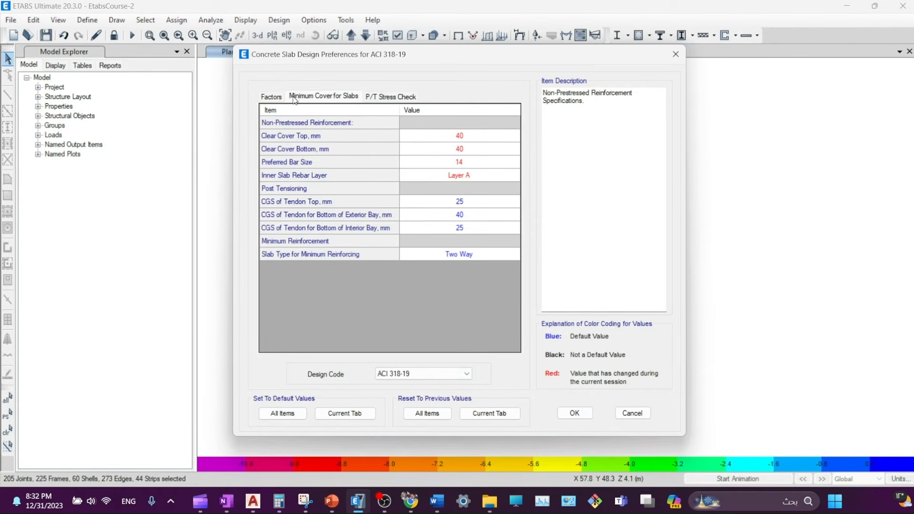
pyautogui.click(270, 97)
pyautogui.click(304, 98)
pyautogui.click(272, 97)
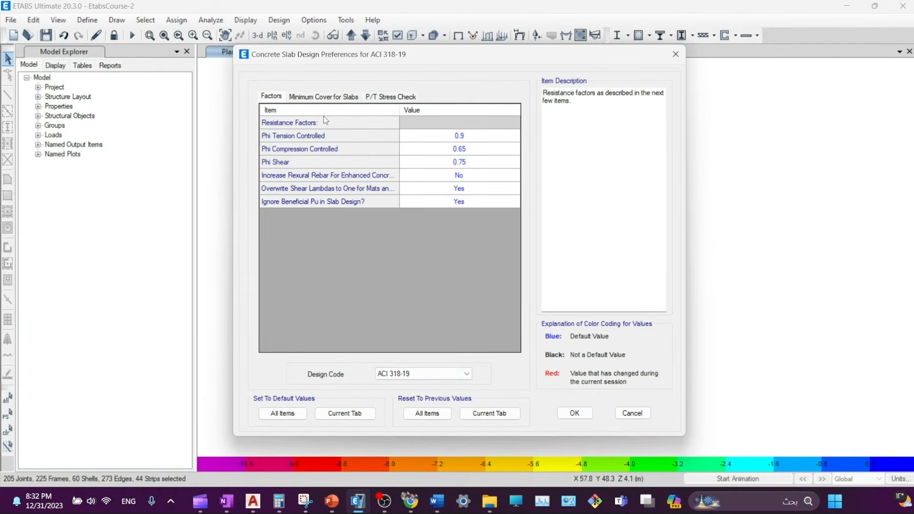
pyautogui.click(575, 414)
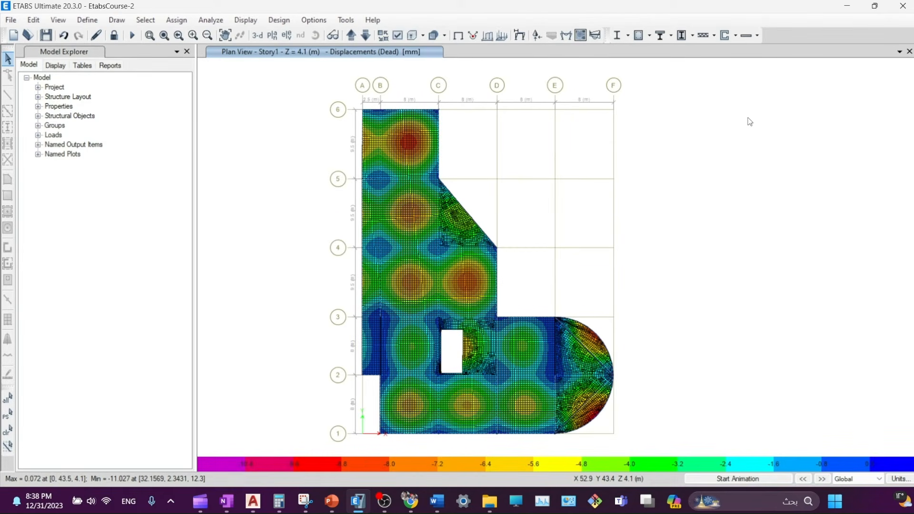
# - Add the 1.2D + 1.6L and 1.4D combinations to the slab design combinations list
pyautogui.click(758, 35)
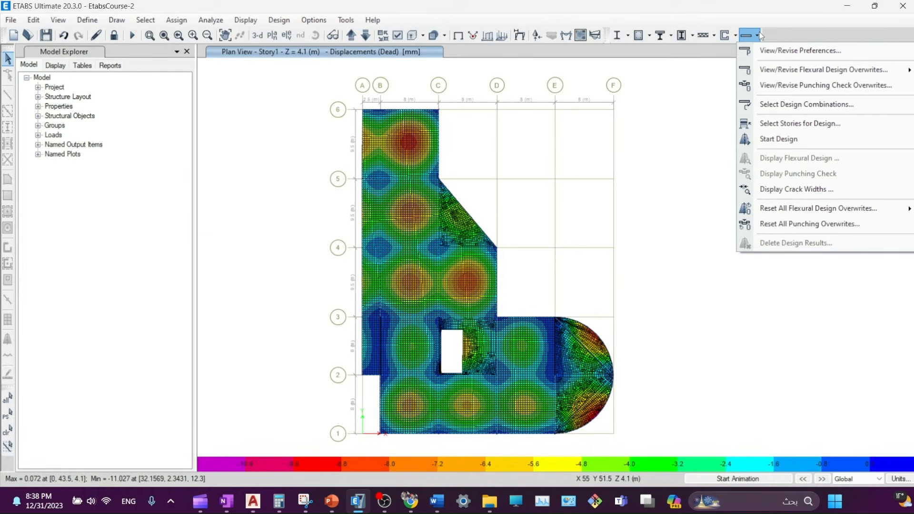
pyautogui.click(768, 108)
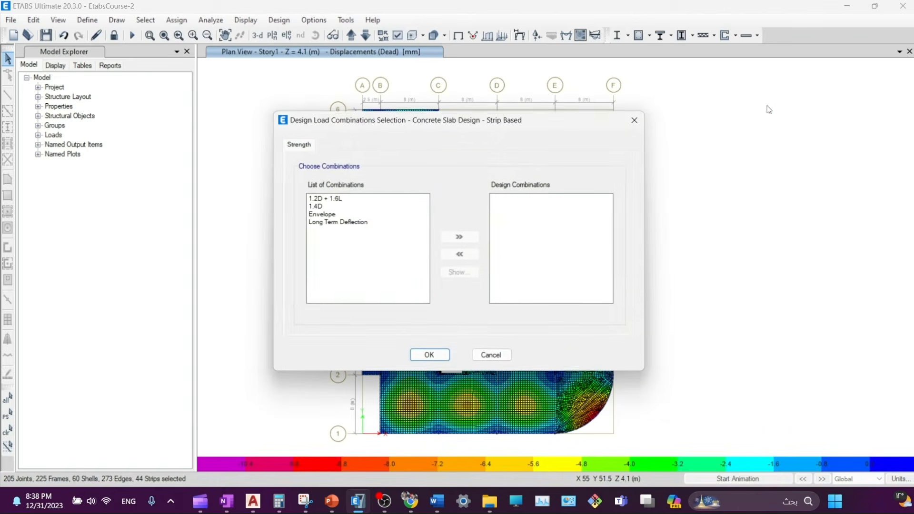
pyautogui.moveTo(330, 207); pyautogui.dragTo(323, 200)
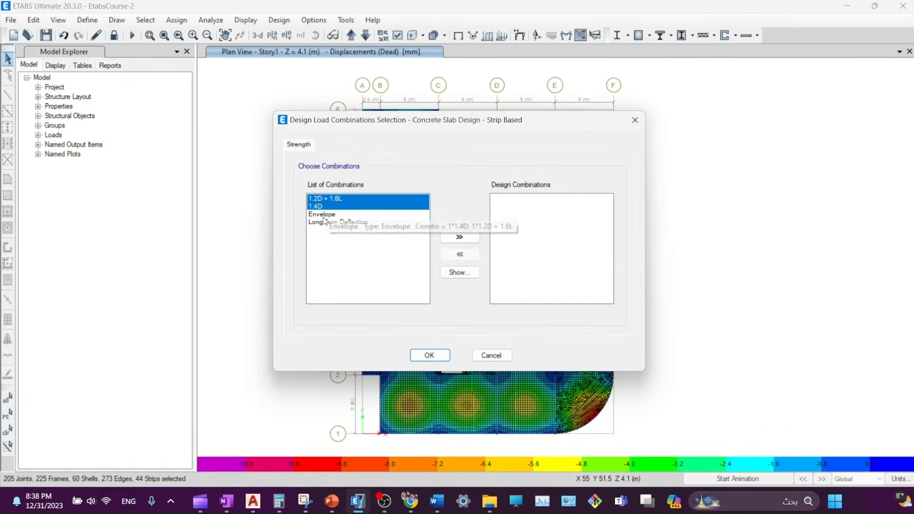
pyautogui.click(460, 238)
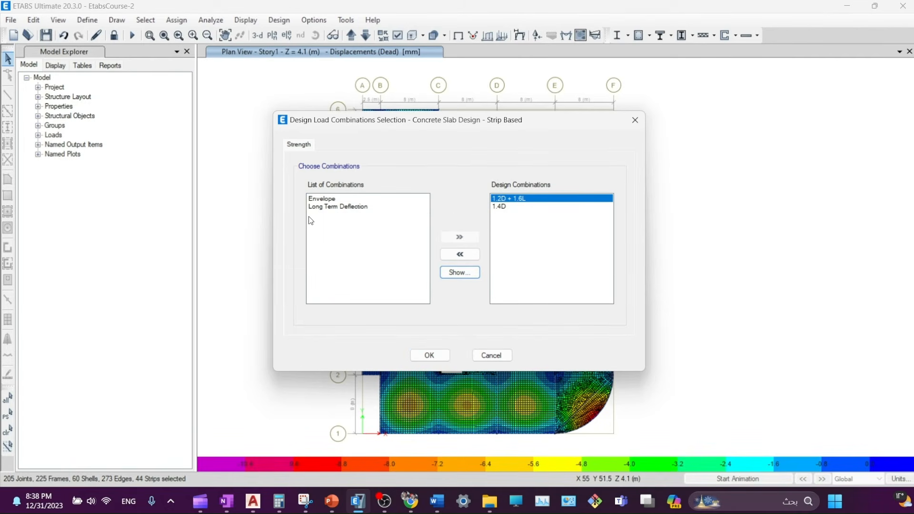
pyautogui.click(314, 199)
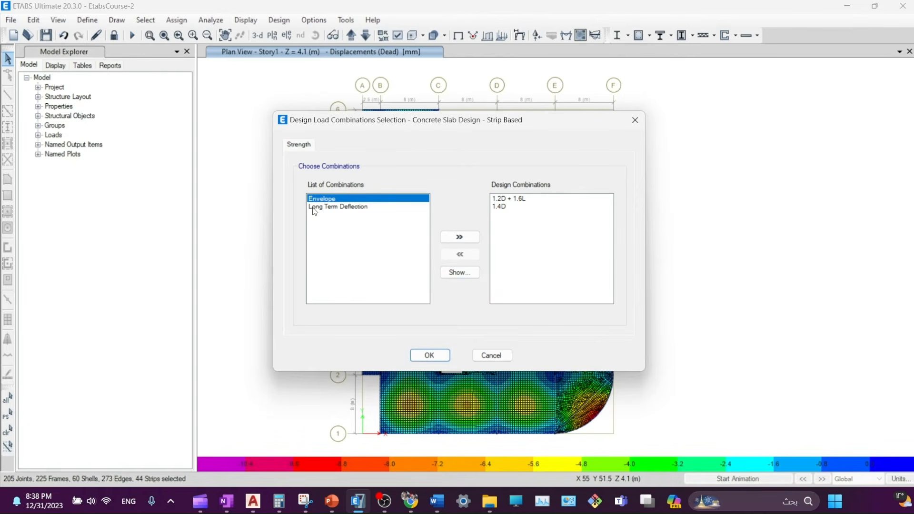
pyautogui.moveTo(326, 208)
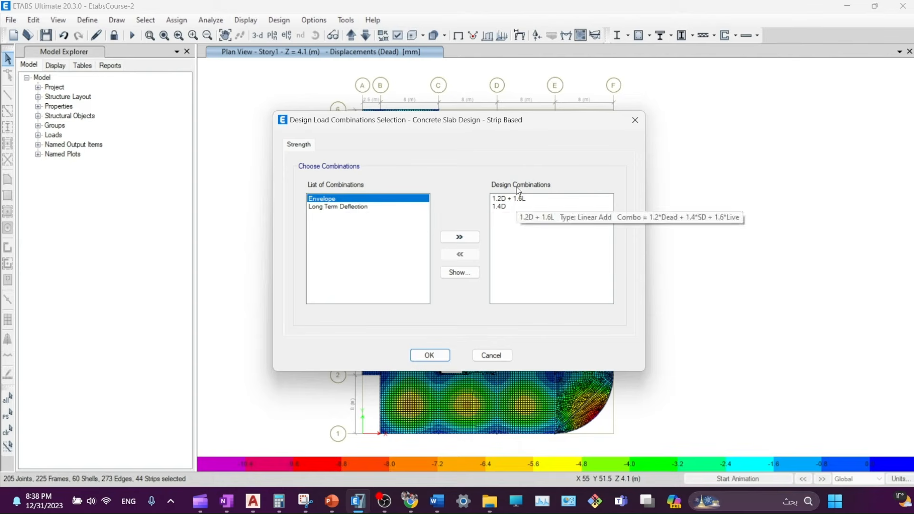
pyautogui.click(430, 356)
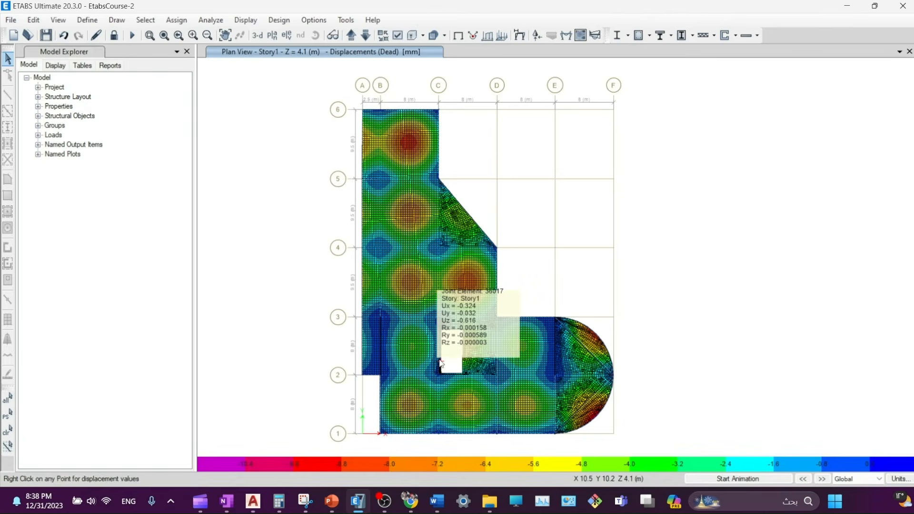
# - Select Story3, Story2 and Story1 for slab design, leaving out Base
pyautogui.click(758, 36)
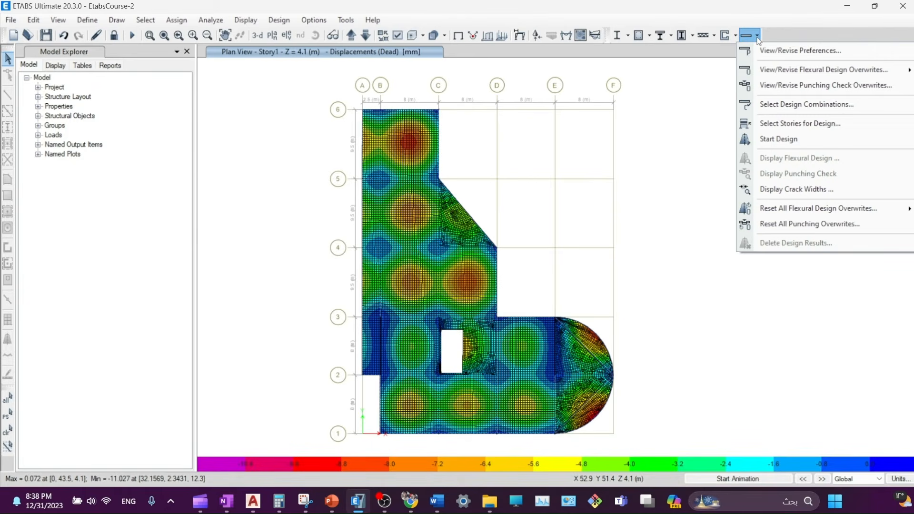
pyautogui.click(761, 125)
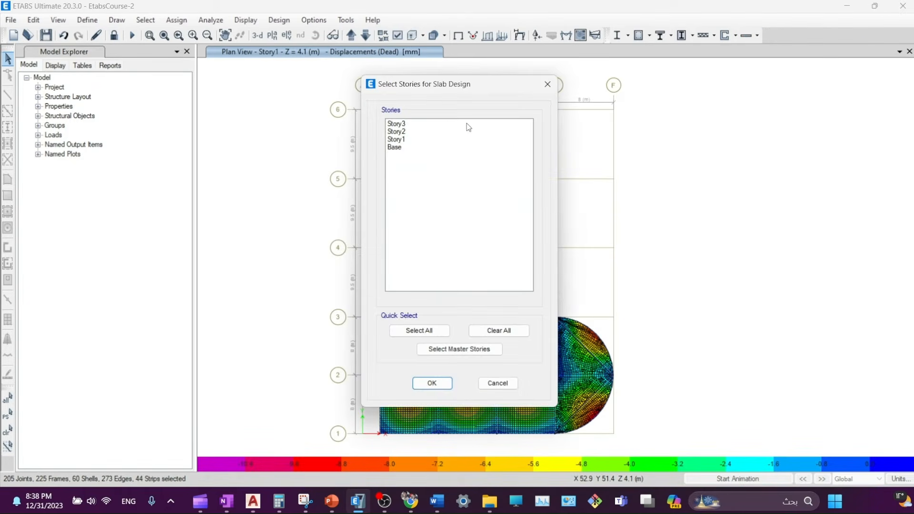
pyautogui.moveTo(407, 135); pyautogui.dragTo(407, 124)
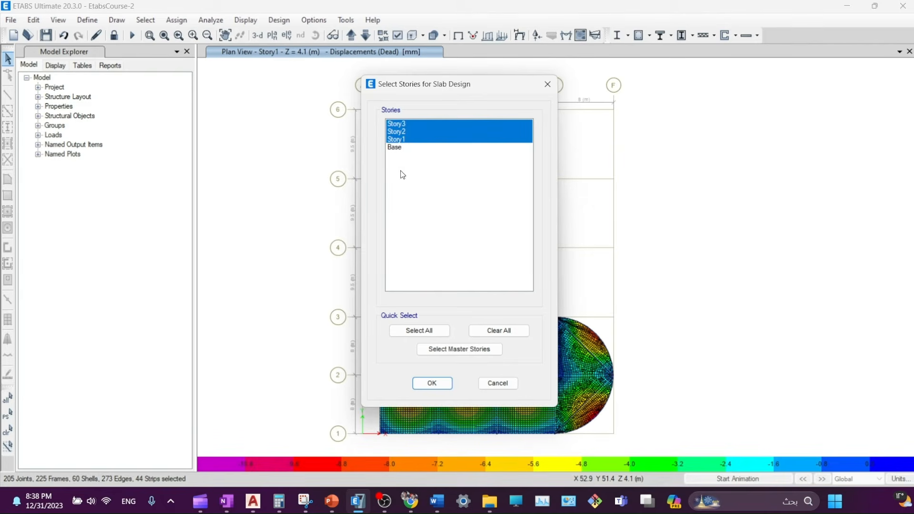
pyautogui.click(432, 383)
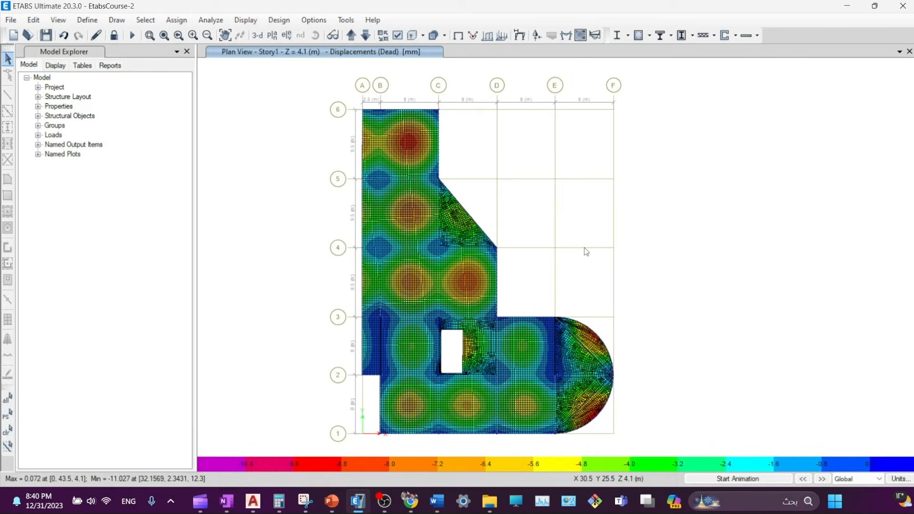
# - Run the concrete frame design to show ACI 318-19 beam longitudinal reinforcing areas
pyautogui.hotkey('alt', 'shift')
pyautogui.click(641, 36)
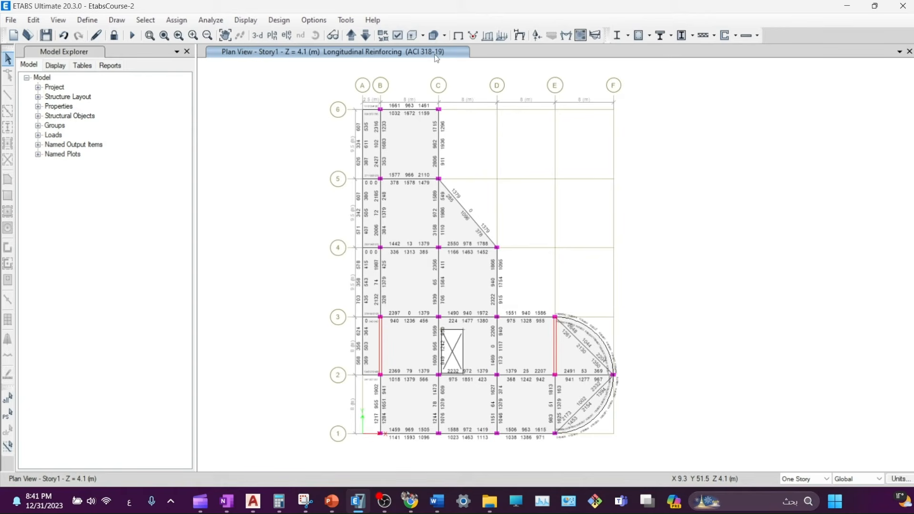
# - Run the slab strip design to get Layer A top and bottom reinforcement intensity
pyautogui.click(751, 38)
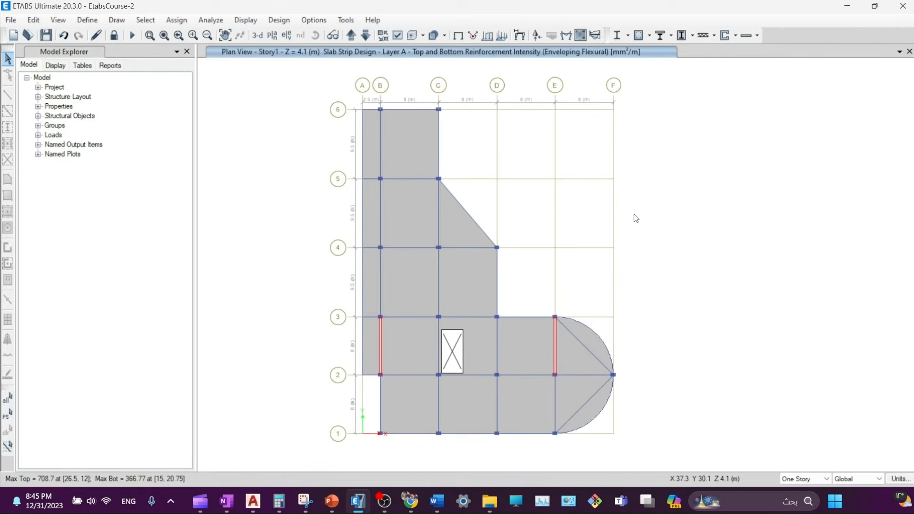
# - Bring up the Concrete Frame Design commands over the slab strip reinforcement plan
pyautogui.click(651, 35)
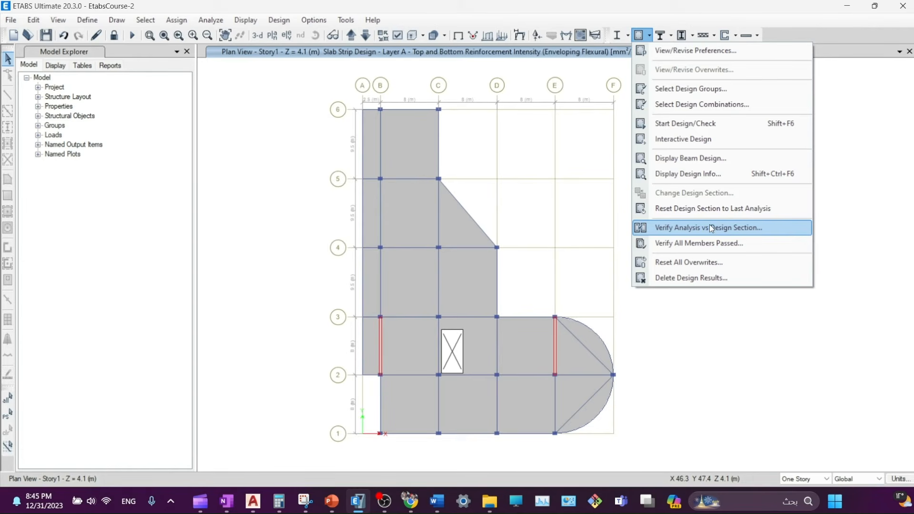
# - Dismiss the sections-match message and run Verify All Members Passed for concrete frames
pyautogui.click(678, 233)
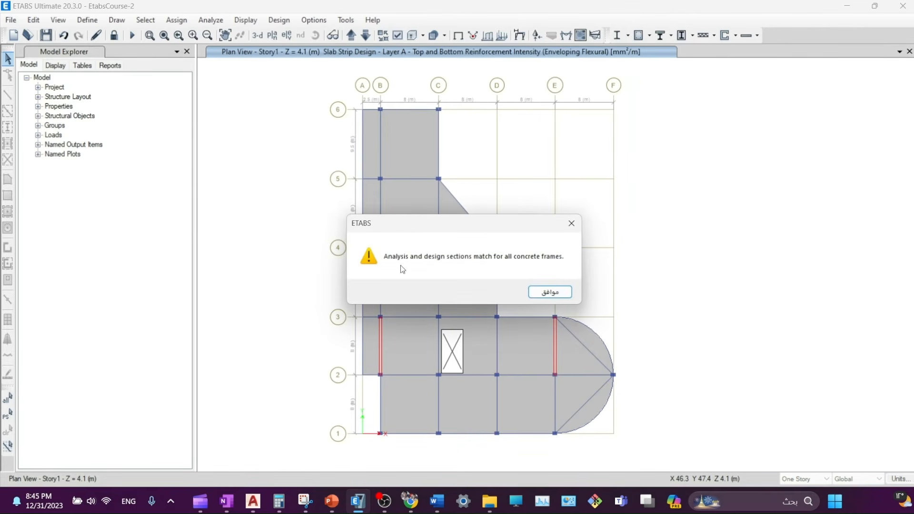
pyautogui.moveTo(386, 230); pyautogui.dragTo(385, 175)
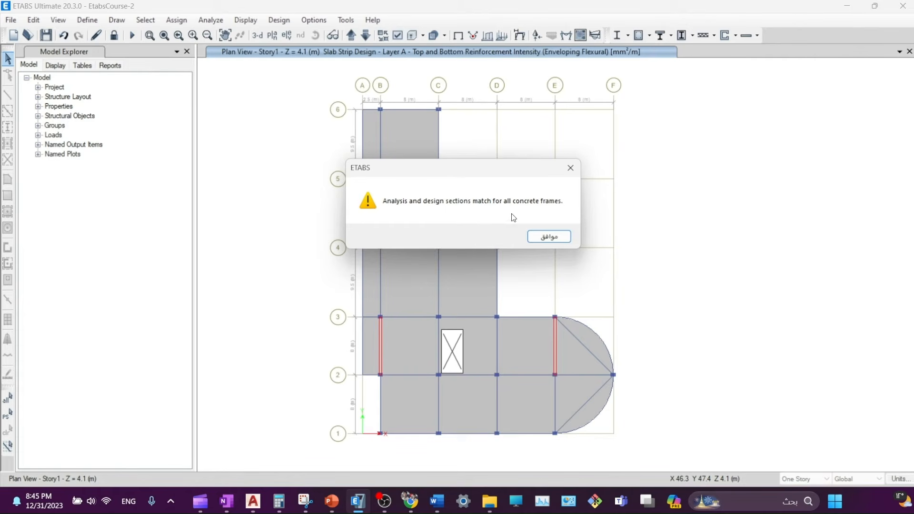
pyautogui.click(560, 239)
pyautogui.click(649, 35)
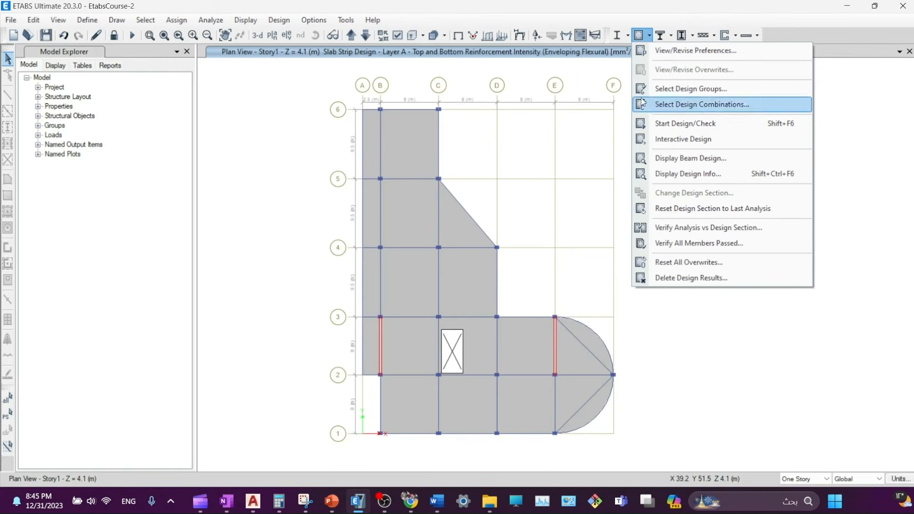
pyautogui.click(656, 244)
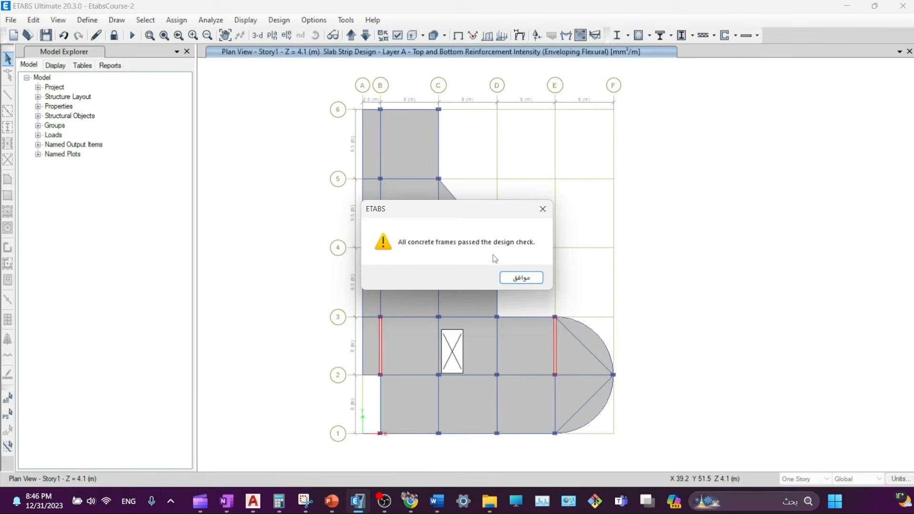
# - Dismiss the check message, zoom out, and rerun the concrete frame design
pyautogui.click(516, 282)
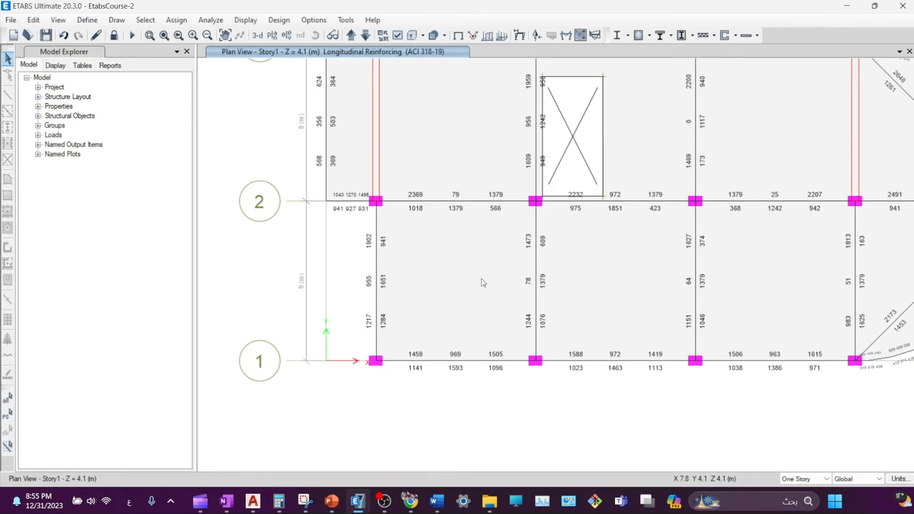
pyautogui.scroll(-5, 482, 279)
pyautogui.moveTo(537, 207); pyautogui.dragTo(487, 287, button='middle')
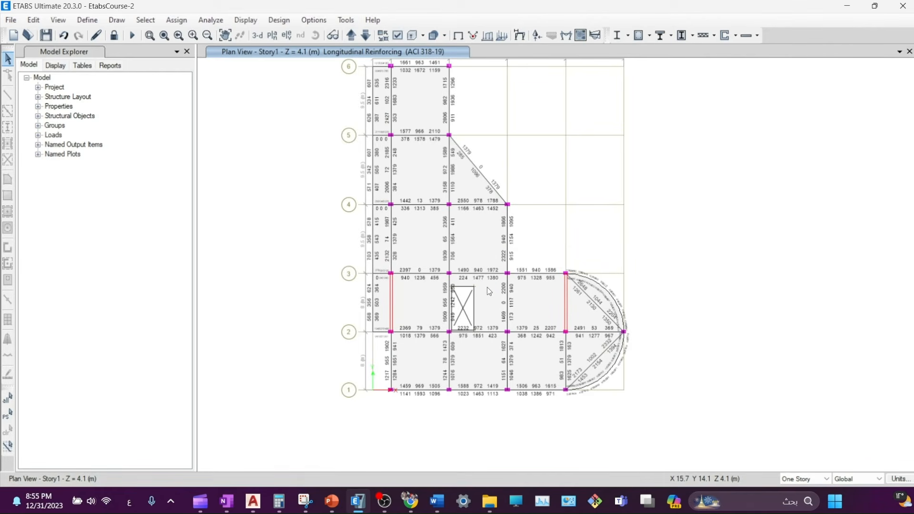
pyautogui.moveTo(394, 112)
pyautogui.click(641, 37)
# - Read beam I-End, Mid and J-End longitudinal reinforcement, then return to the whole-floor view
pyautogui.scroll(4, 407, 395)
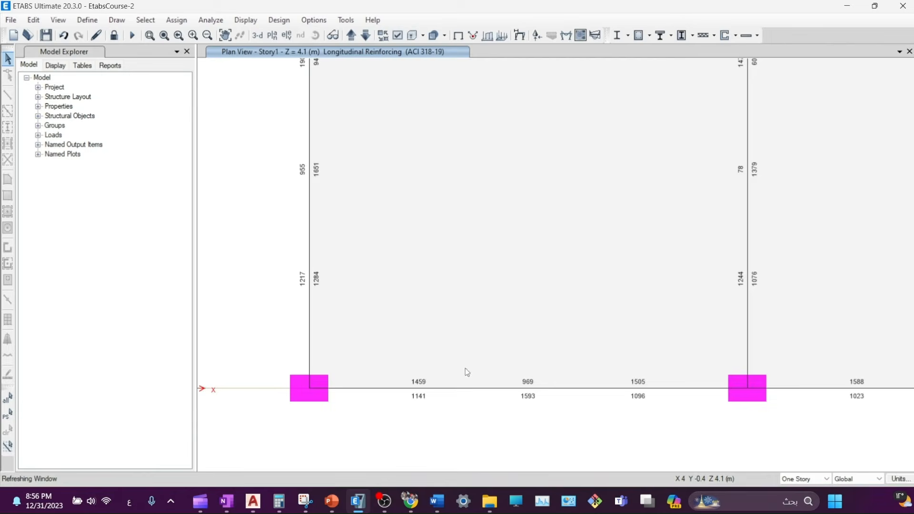
pyautogui.scroll(-1, 420, 376)
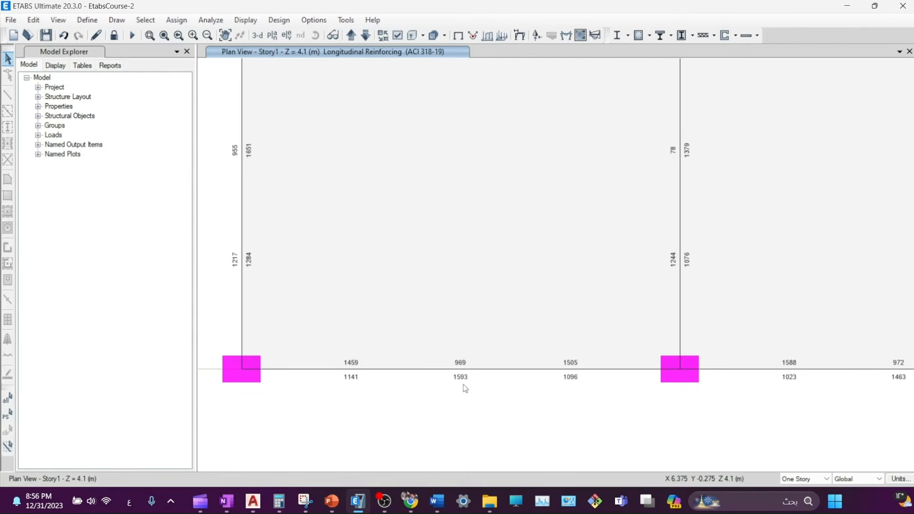
pyautogui.moveTo(270, 369)
pyautogui.moveTo(346, 371)
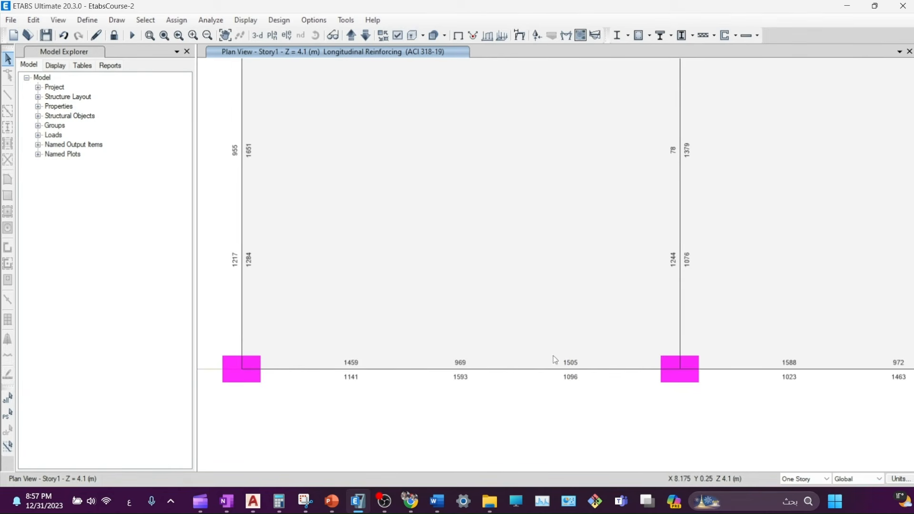
pyautogui.scroll(-8, 558, 396)
pyautogui.moveTo(584, 372); pyautogui.dragTo(485, 311, button='middle')
pyautogui.scroll(3, 477, 304)
pyautogui.moveTo(432, 215); pyautogui.dragTo(433, 259, button='middle')
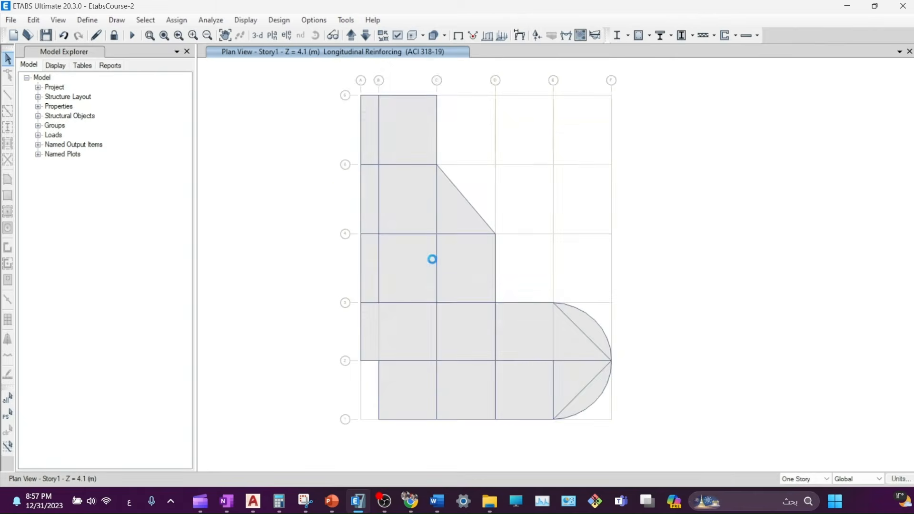
# - In Display Design Info, set the frame Design Output to Shear Reinforcing
pyautogui.click(649, 36)
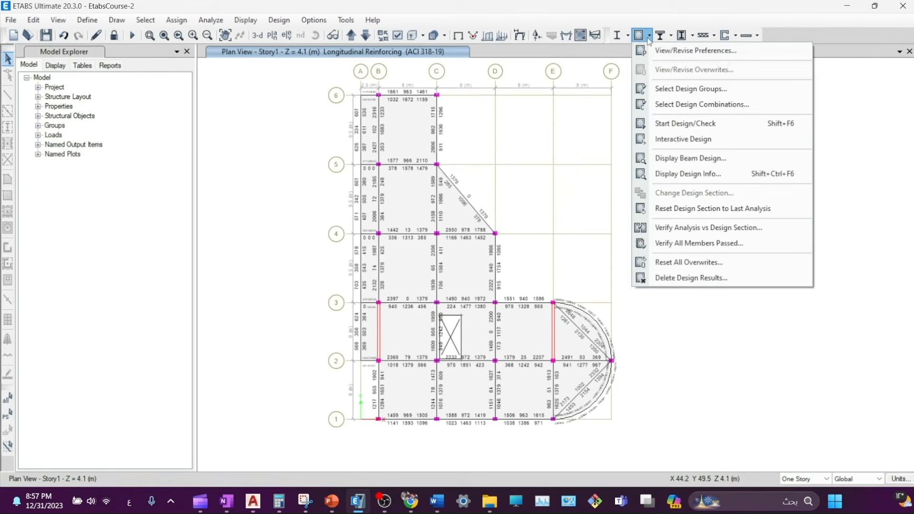
pyautogui.click(656, 180)
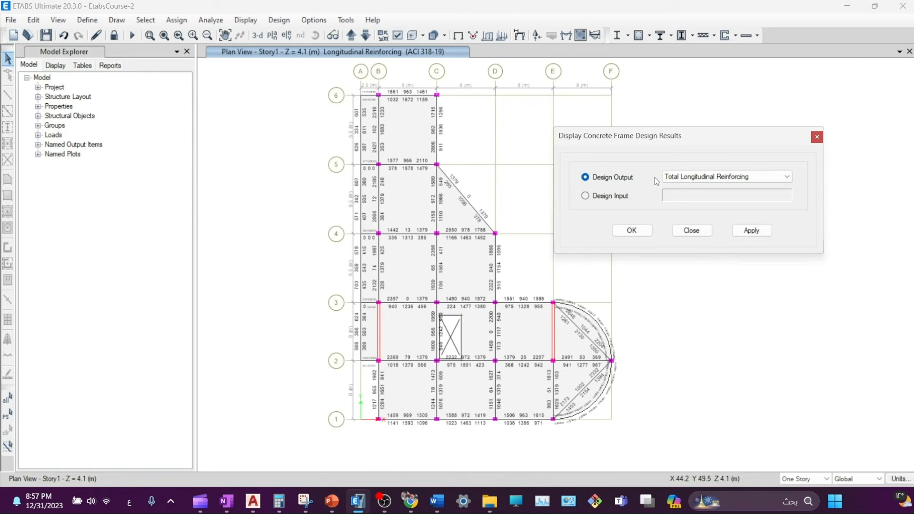
pyautogui.click(707, 183)
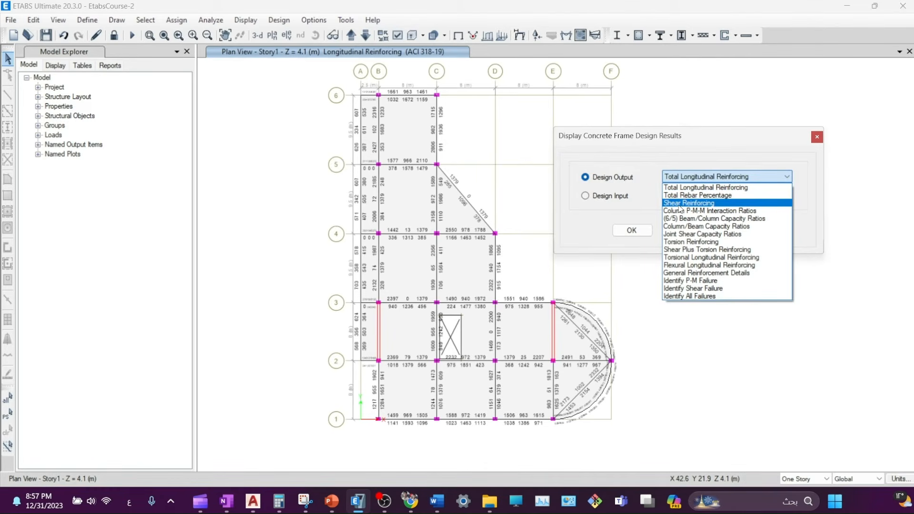
pyautogui.click(679, 205)
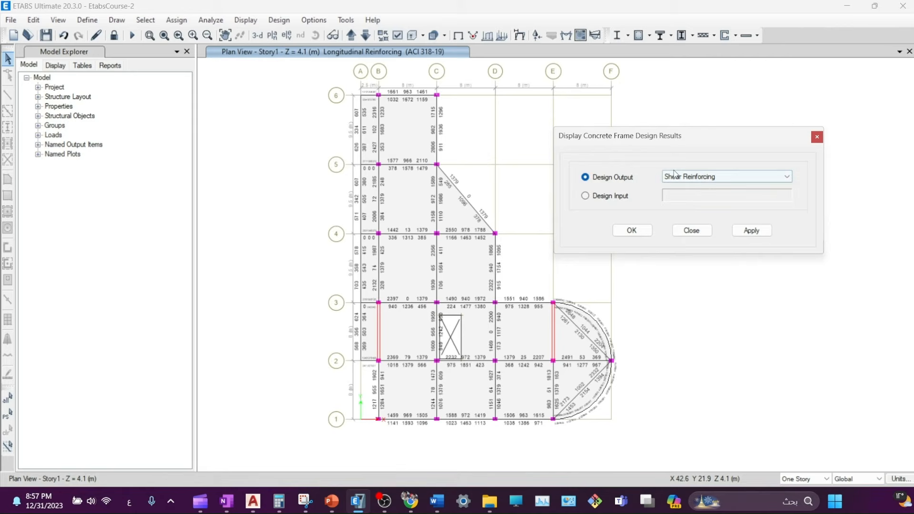
# - Apply Shear Reinforcing and read grid-1 beam values 0.00, 130.46 and 82.69
pyautogui.click(757, 231)
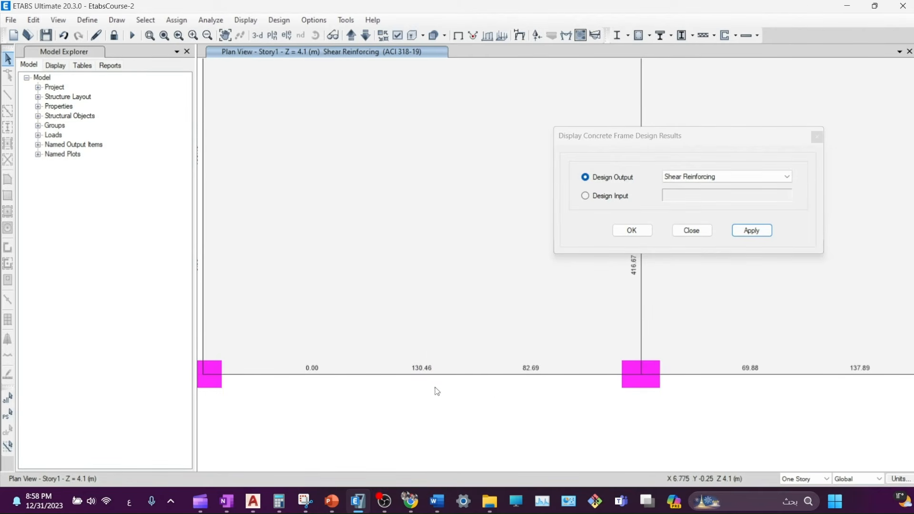
pyautogui.moveTo(543, 376)
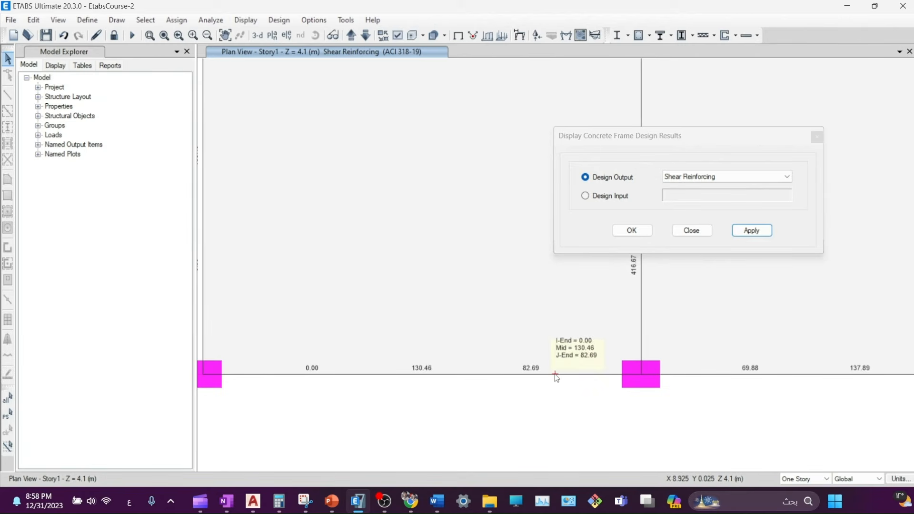
pyautogui.scroll(-3, 564, 339)
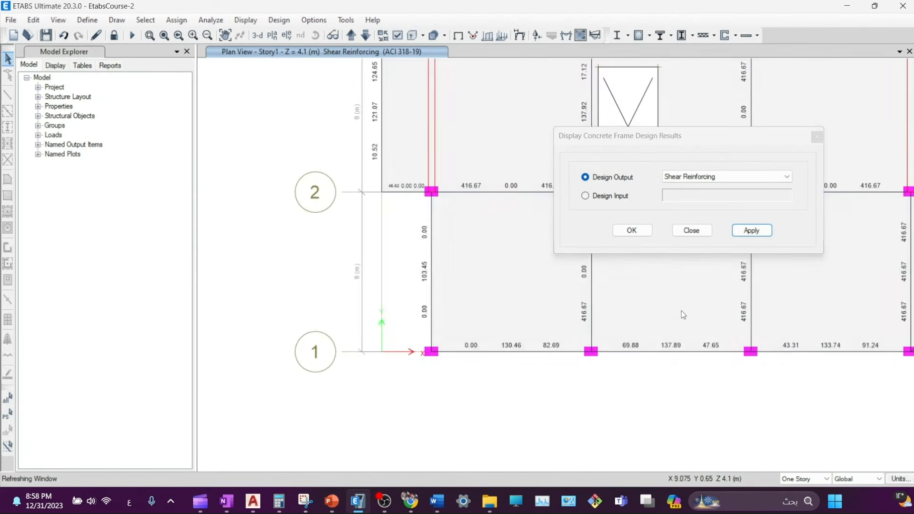
pyautogui.moveTo(748, 284); pyautogui.dragTo(565, 324, button='middle')
pyautogui.click(699, 181)
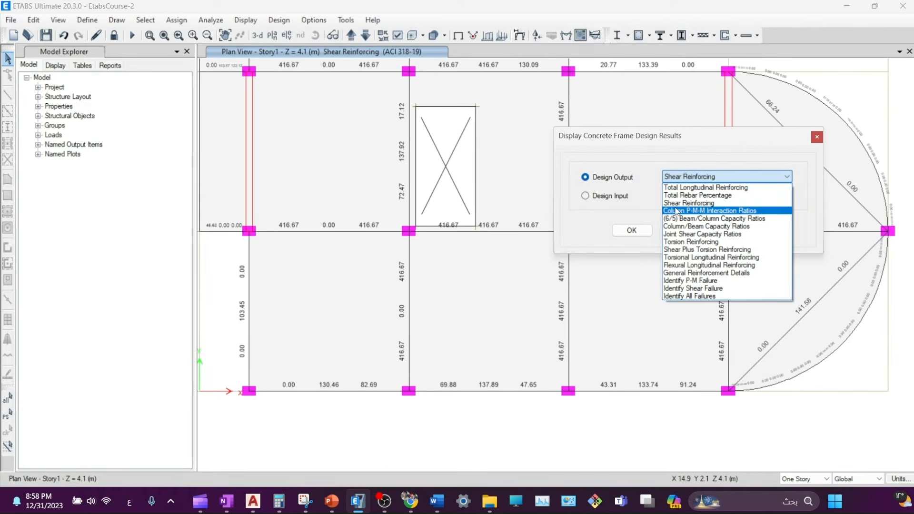
# - Display Torsion Reinforcing results on the Story1 plan
pyautogui.click(672, 242)
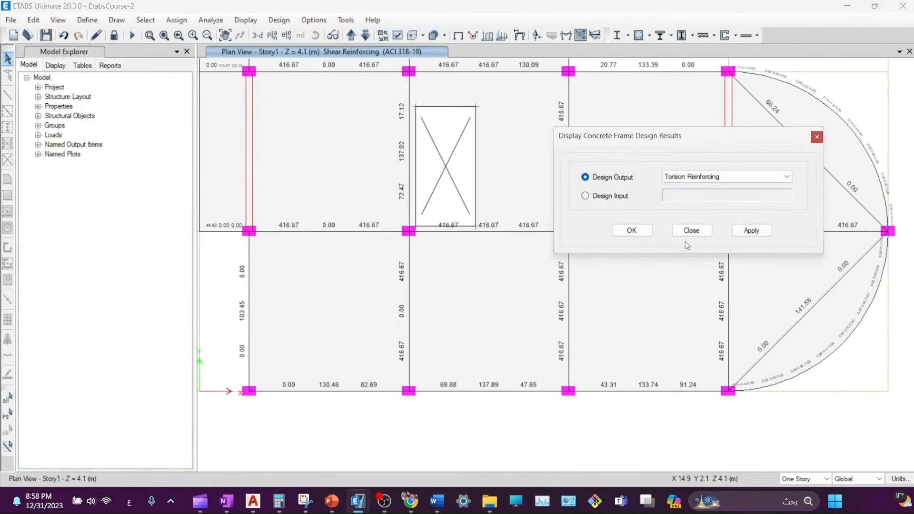
pyautogui.click(753, 230)
pyautogui.moveTo(267, 390)
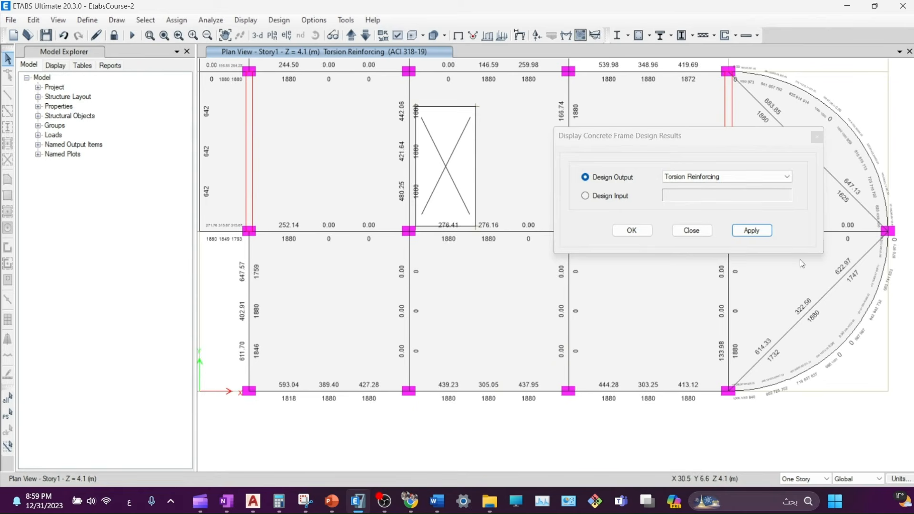
# - Show Torsional Longitudinal Reinforcing (beam values such as 940, 909, 321) and close the settings
pyautogui.click(733, 177)
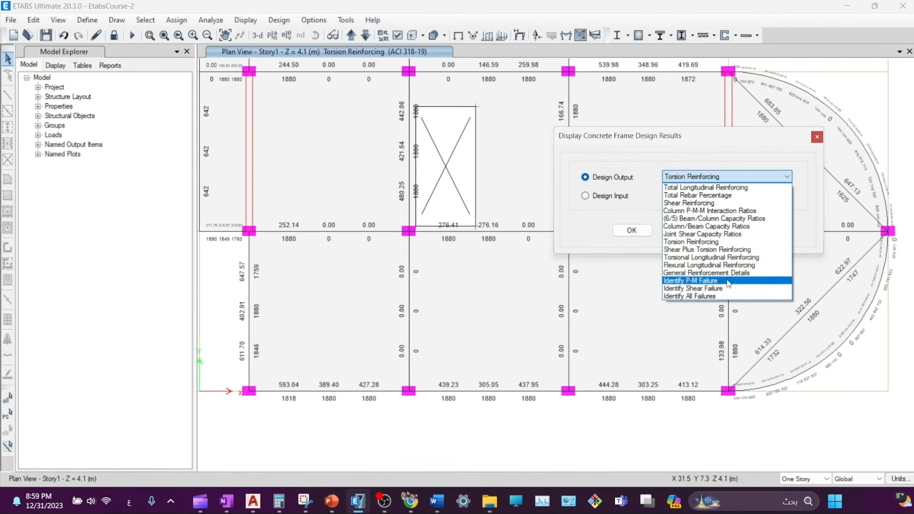
pyautogui.click(682, 258)
pyautogui.click(759, 232)
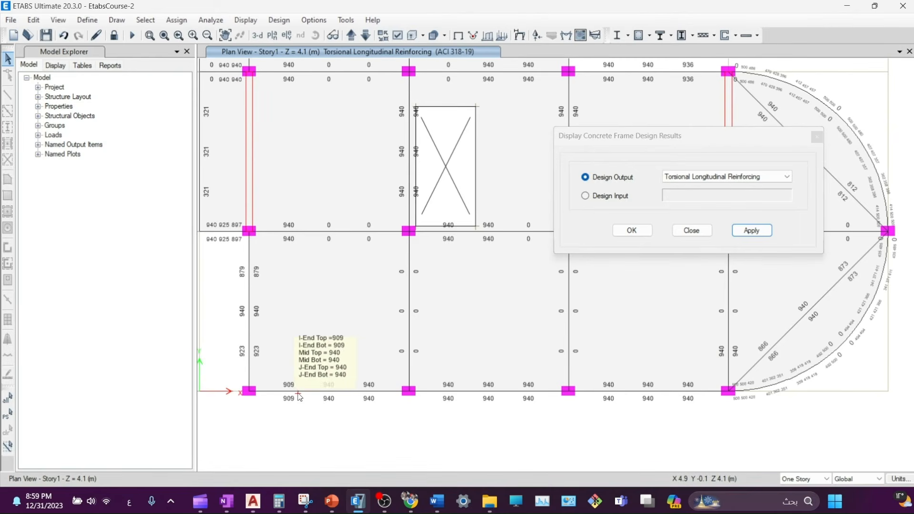
pyautogui.click(817, 138)
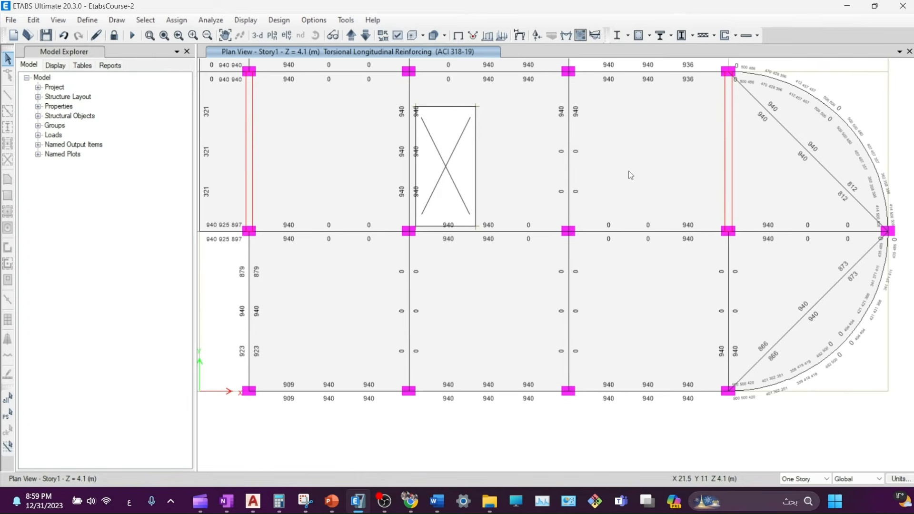
# - Open the slab flexural design display and apply it with the strip-based design basis
pyautogui.click(758, 37)
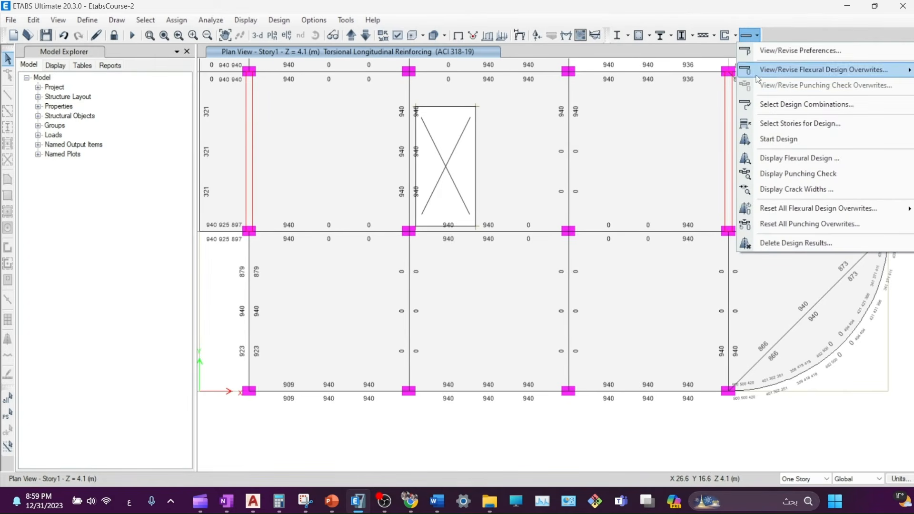
pyautogui.click(765, 162)
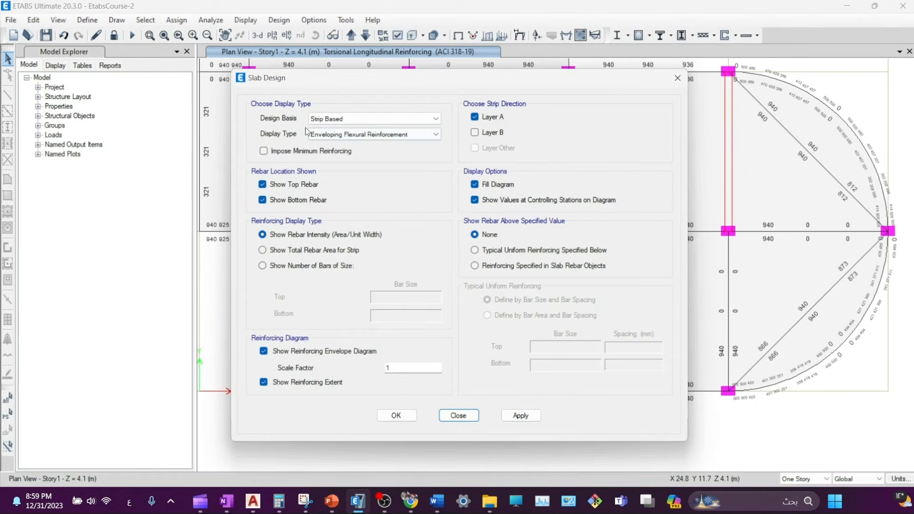
pyautogui.click(329, 118)
pyautogui.click(330, 129)
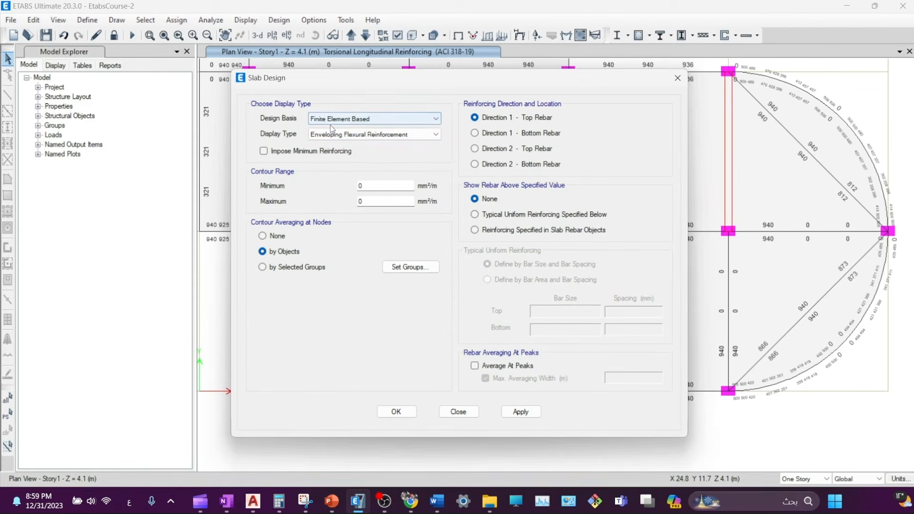
pyautogui.click(329, 121)
pyautogui.click(330, 135)
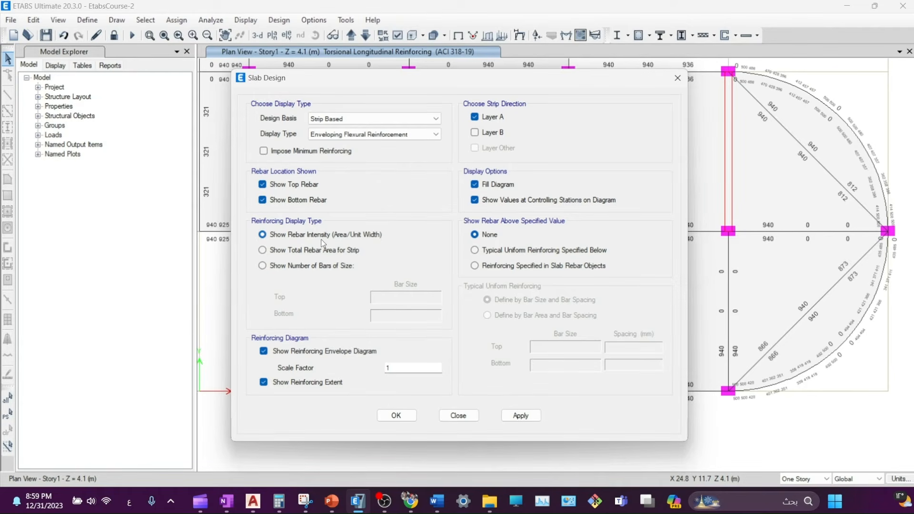
pyautogui.click(522, 416)
# - Show top and bottom reinforcement as numbers of size-6 bars, with minimum reinforcing imposed
pyautogui.moveTo(403, 81); pyautogui.dragTo(785, 265)
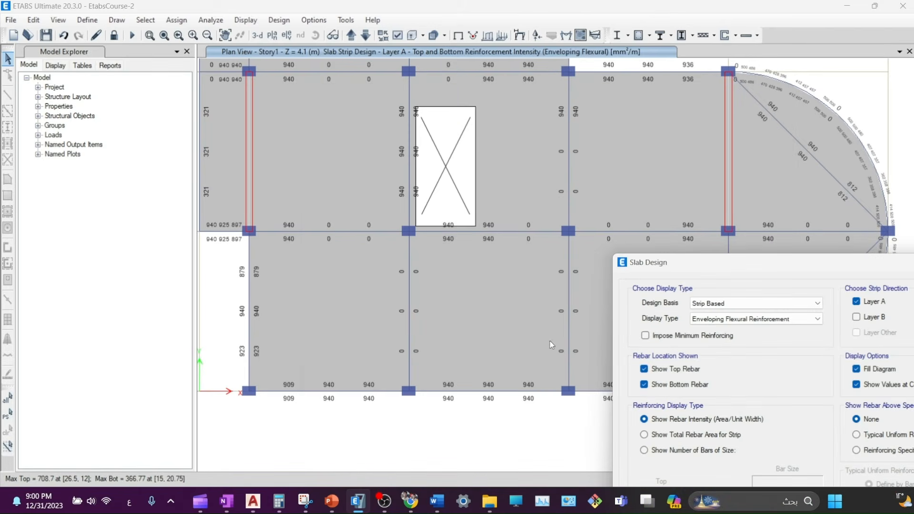
pyautogui.moveTo(687, 273); pyautogui.dragTo(358, 127)
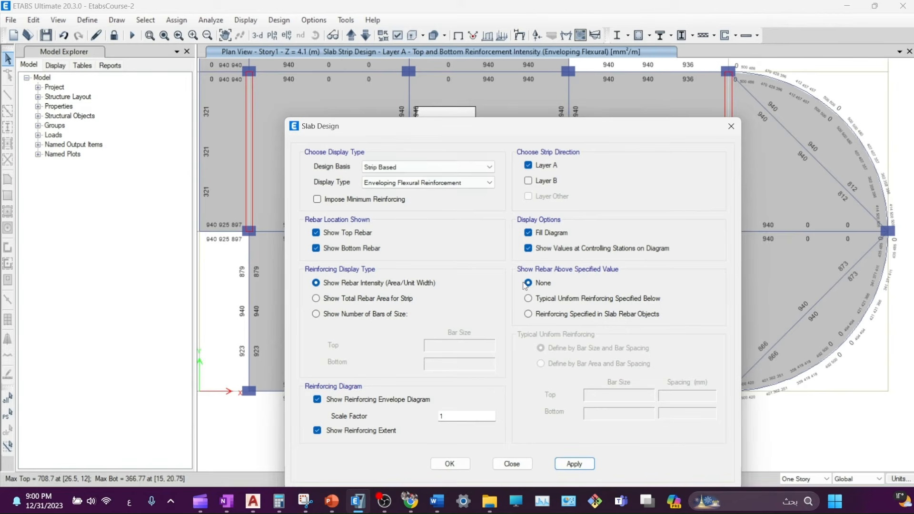
pyautogui.click(334, 299)
pyautogui.click(340, 315)
pyautogui.click(374, 300)
pyautogui.click(384, 285)
pyautogui.moveTo(380, 114); pyautogui.dragTo(385, 97)
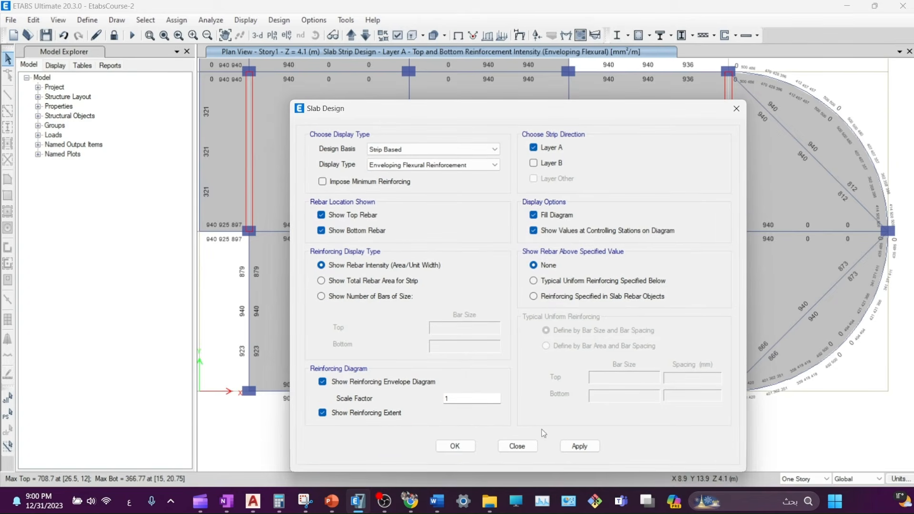
pyautogui.click(569, 448)
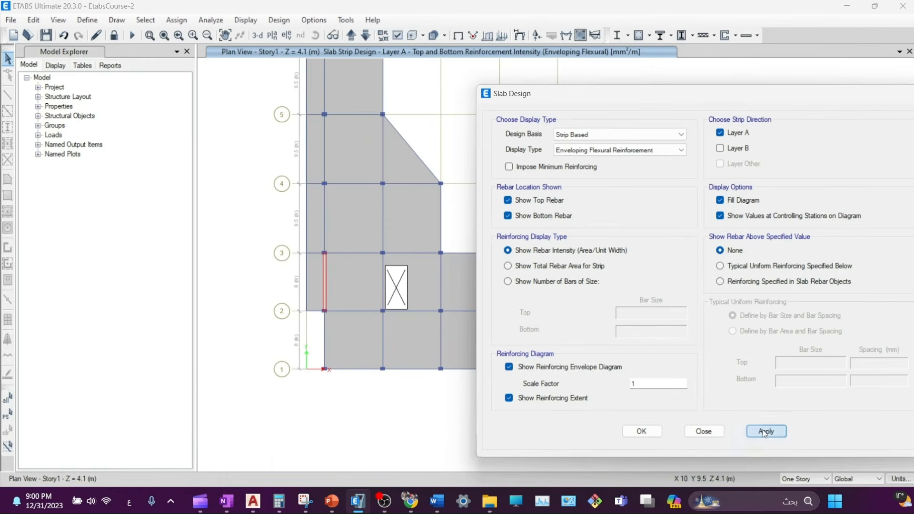
pyautogui.click(766, 432)
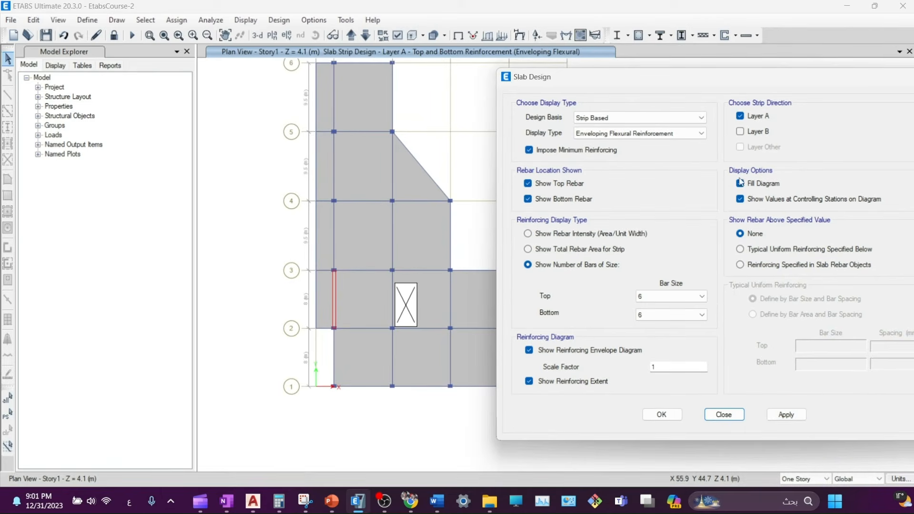
pyautogui.click(787, 415)
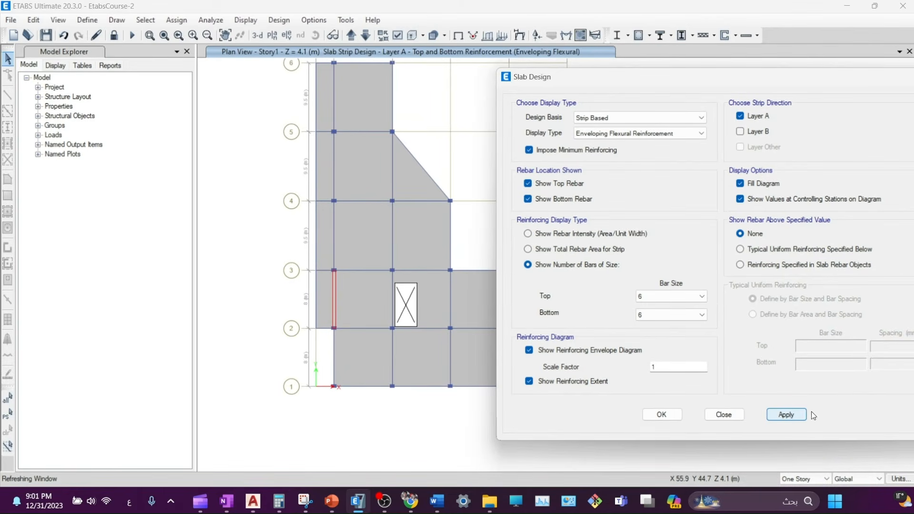
pyautogui.click(400, 33)
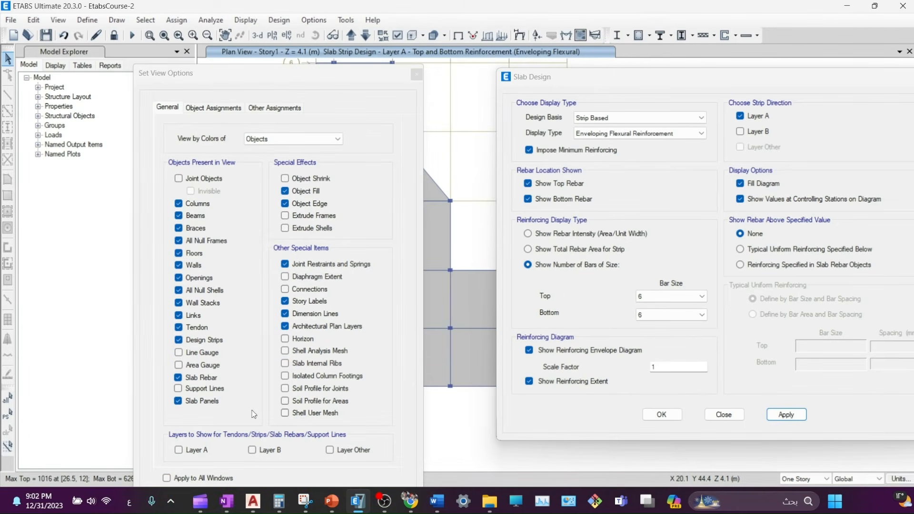
# - Display only Layer A strips with size-6 bar counts such as 65-6, then close both settings windows
pyautogui.click(184, 454)
pyautogui.click(262, 452)
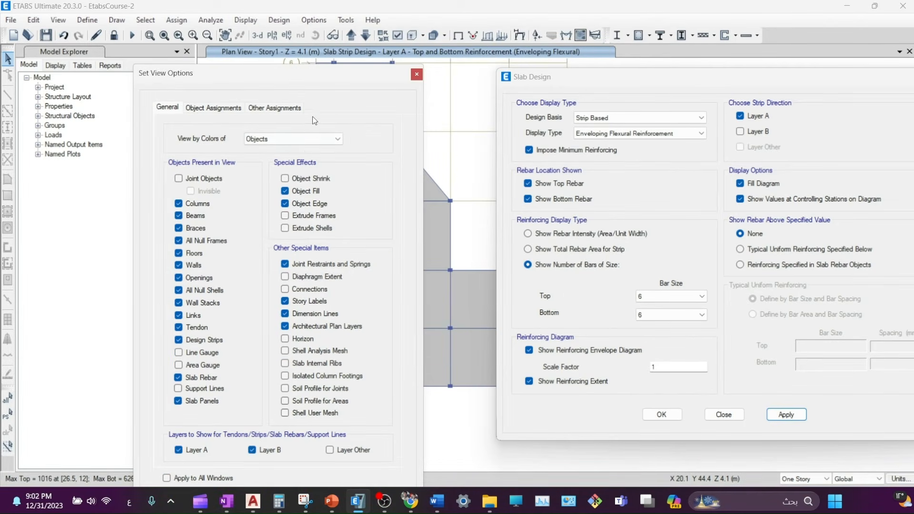
pyautogui.moveTo(314, 80); pyautogui.dragTo(246, 38)
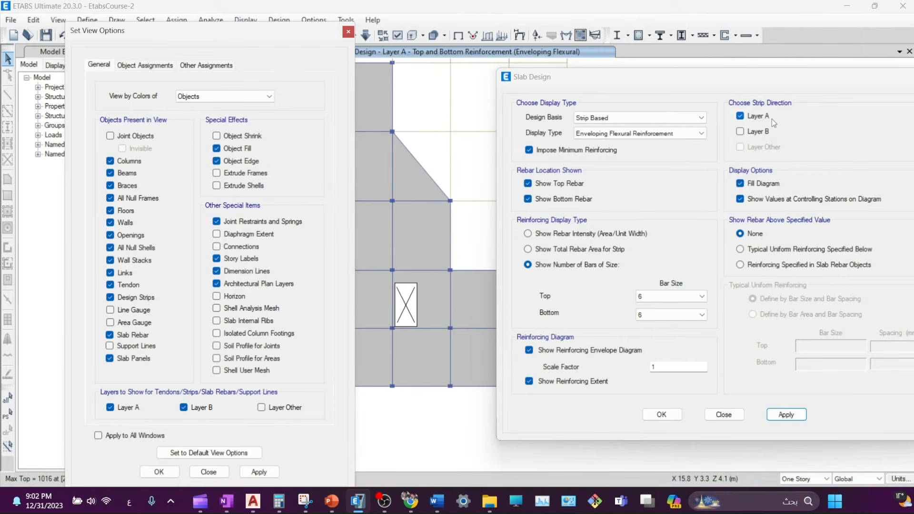
pyautogui.click(210, 409)
pyautogui.click(259, 472)
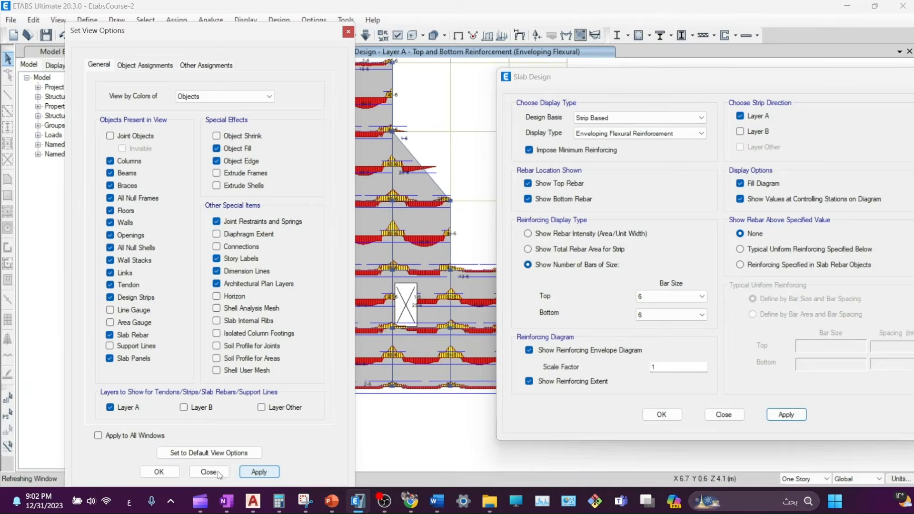
pyautogui.click(209, 472)
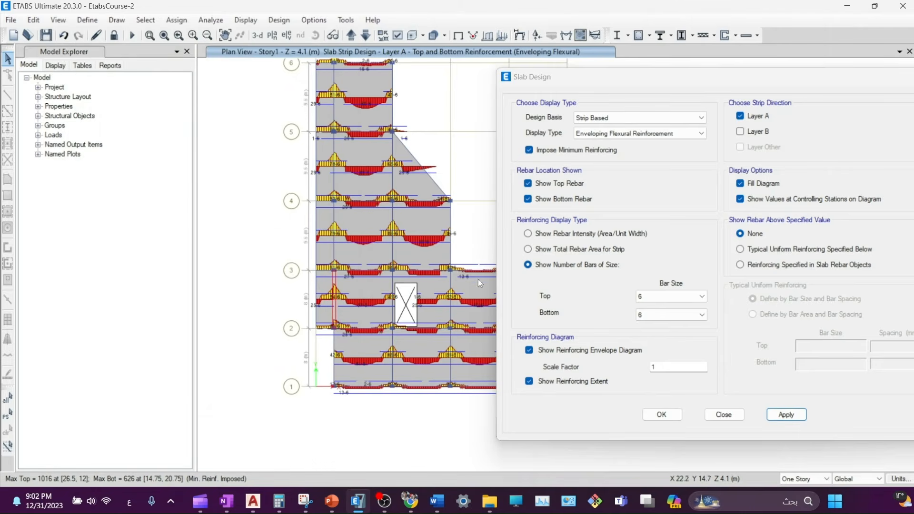
pyautogui.click(723, 415)
pyautogui.scroll(6, 363, 388)
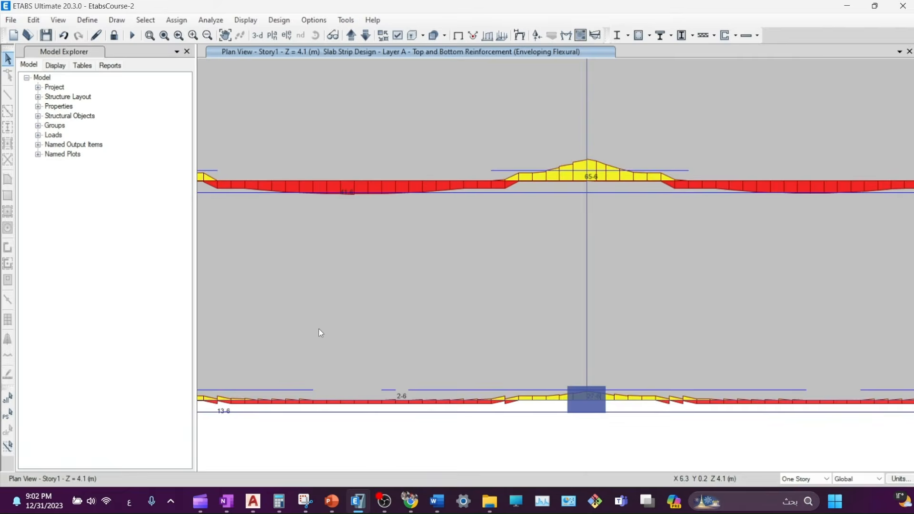
# - Read the Layer A strip's top and bottom bar counts up close, then reopen the flexural design display
pyautogui.moveTo(318, 328); pyautogui.dragTo(438, 326, button='middle')
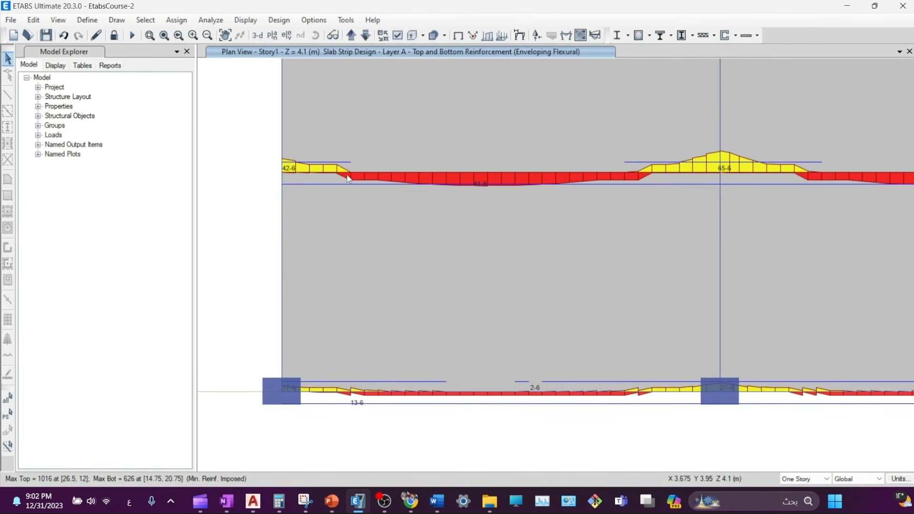
pyautogui.click(461, 172)
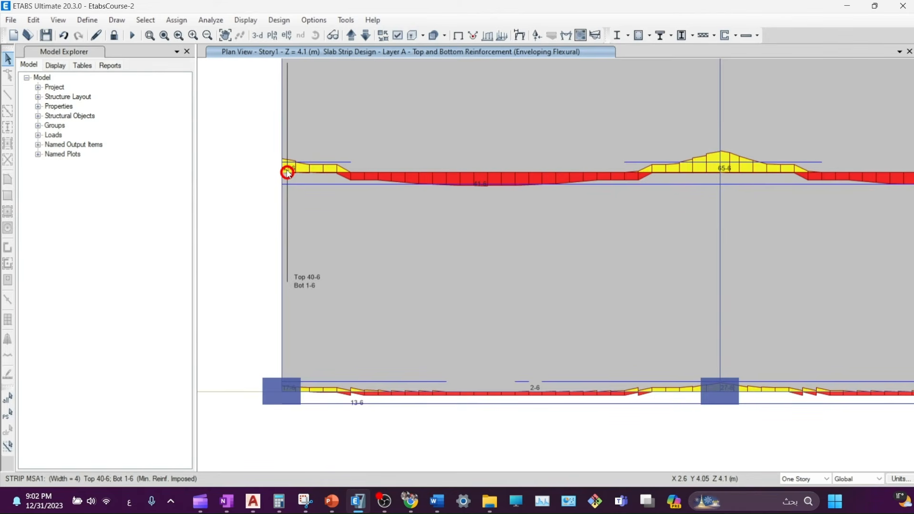
pyautogui.moveTo(287, 172); pyautogui.dragTo(279, 225, button='middle')
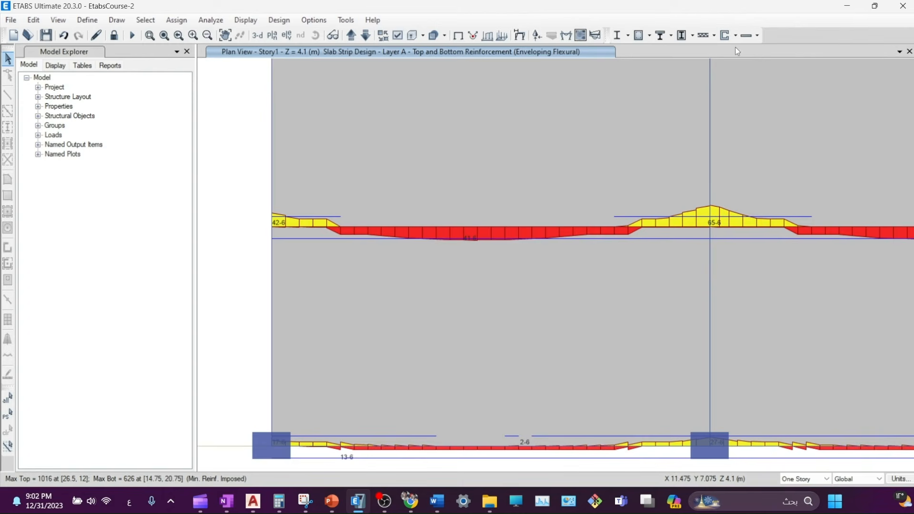
pyautogui.click(758, 35)
pyautogui.click(779, 158)
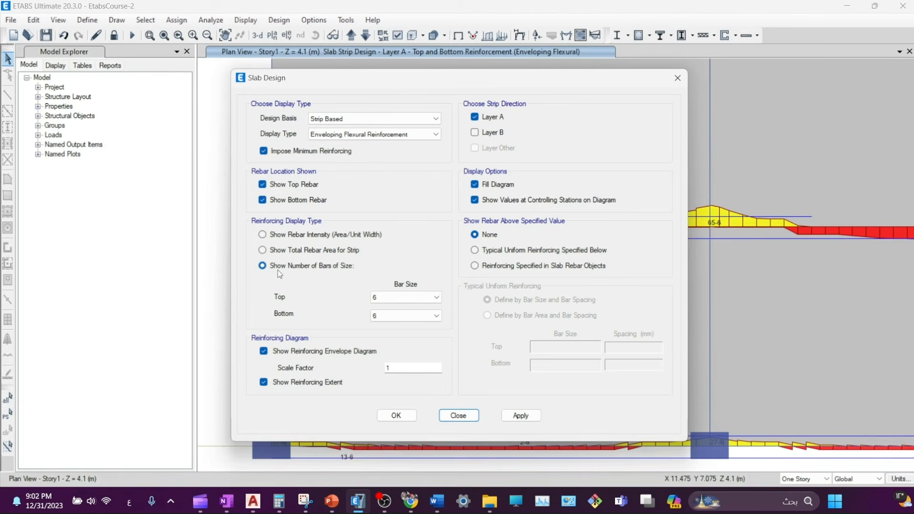
# - Check the strip's bar counts, then display rebar intensity on the Layer A strips
pyautogui.moveTo(506, 89); pyautogui.dragTo(843, 88)
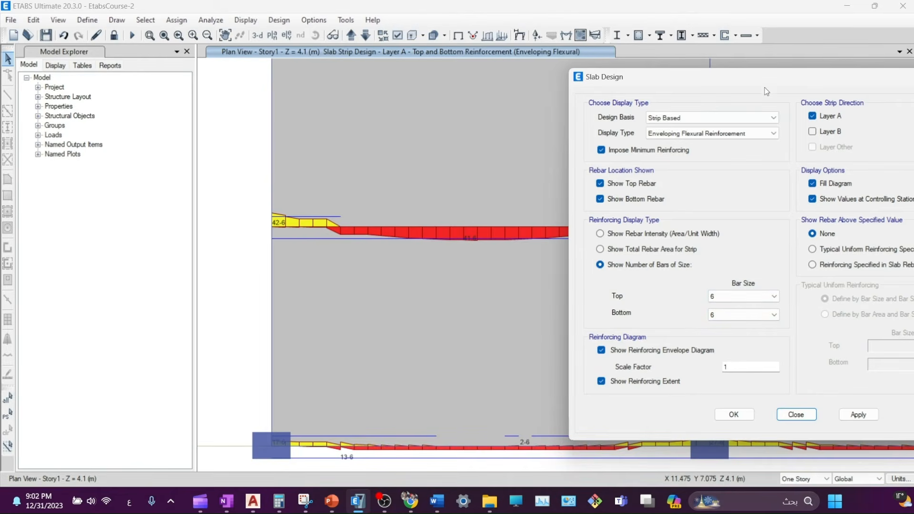
pyautogui.moveTo(767, 91); pyautogui.dragTo(720, 79)
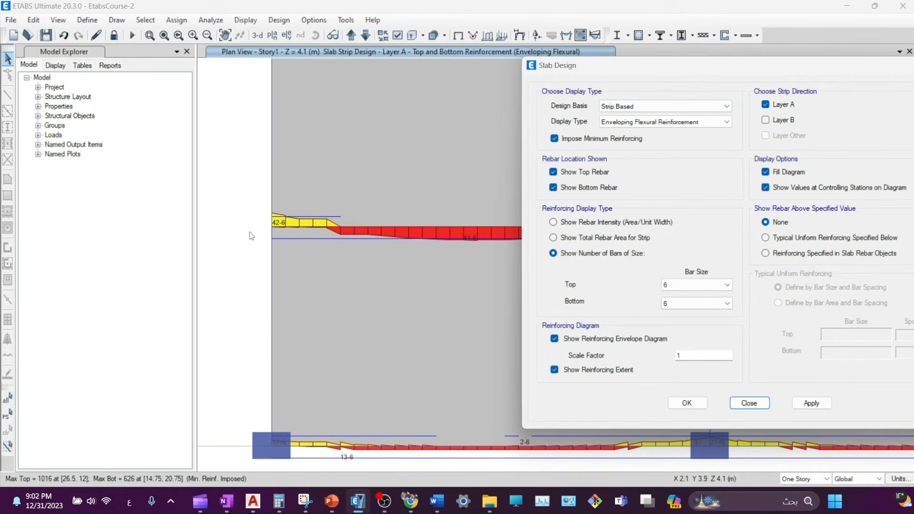
pyautogui.click(289, 227)
pyautogui.click(581, 223)
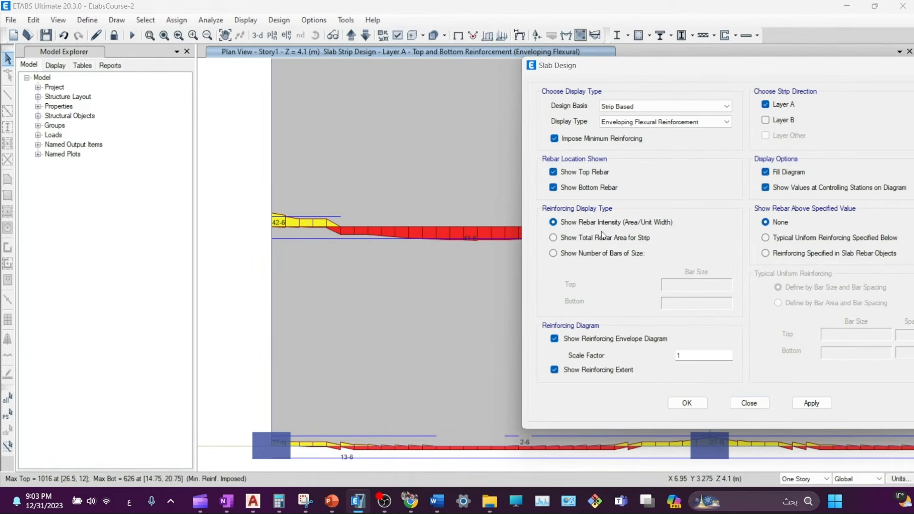
pyautogui.click(811, 404)
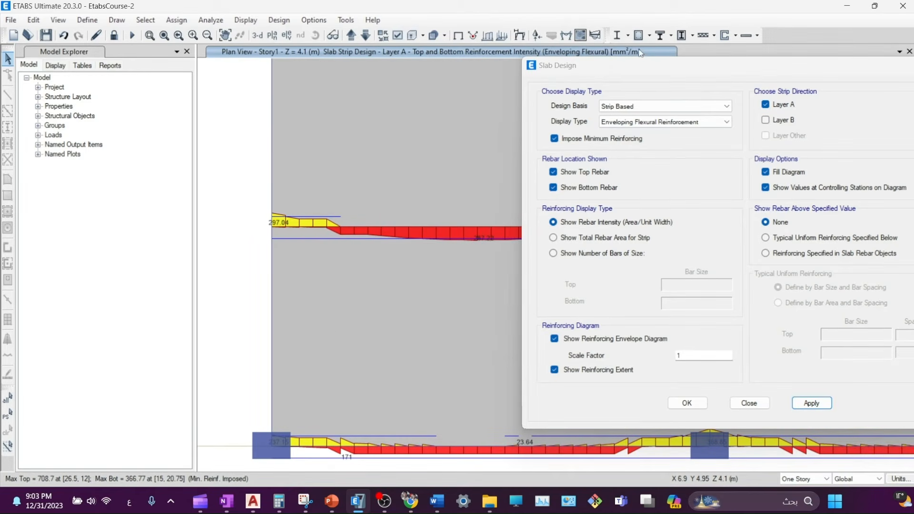
# - Show total rebar area per strip and read values along it, e.g. top 1087, bottom 22 mm²
pyautogui.moveTo(295, 228)
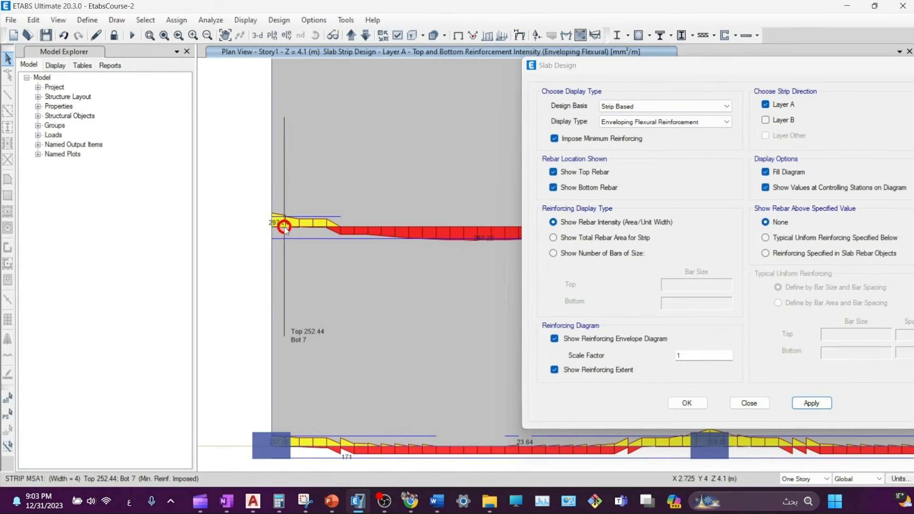
pyautogui.click(610, 239)
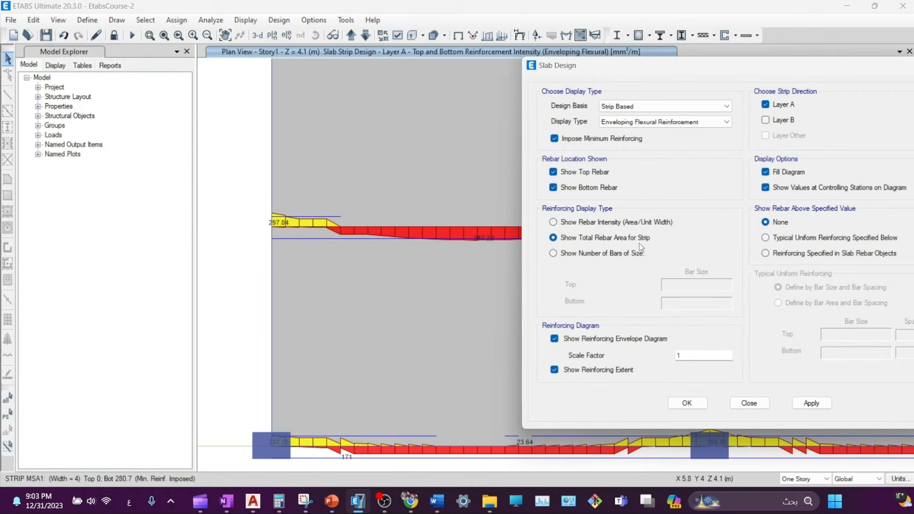
pyautogui.click(812, 403)
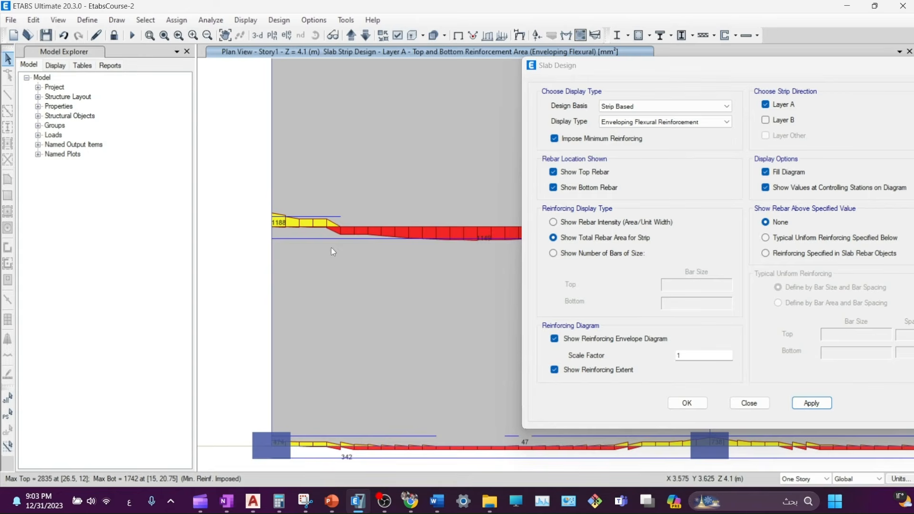
pyautogui.click(286, 225)
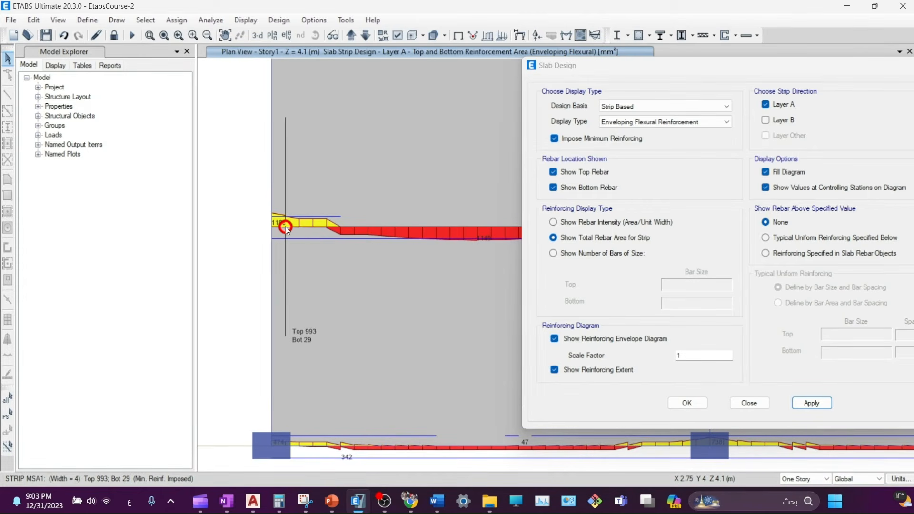
pyautogui.click(296, 227)
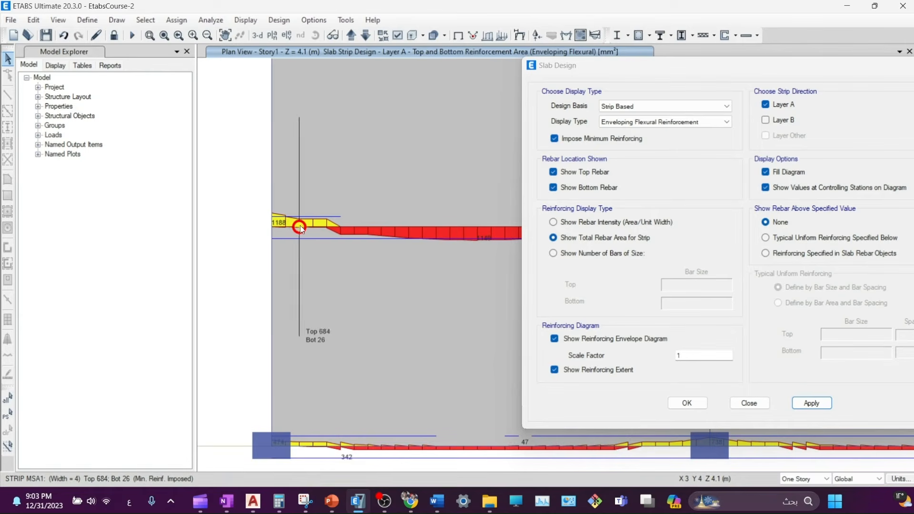
pyautogui.moveTo(296, 227); pyautogui.dragTo(277, 227)
pyautogui.click(280, 227)
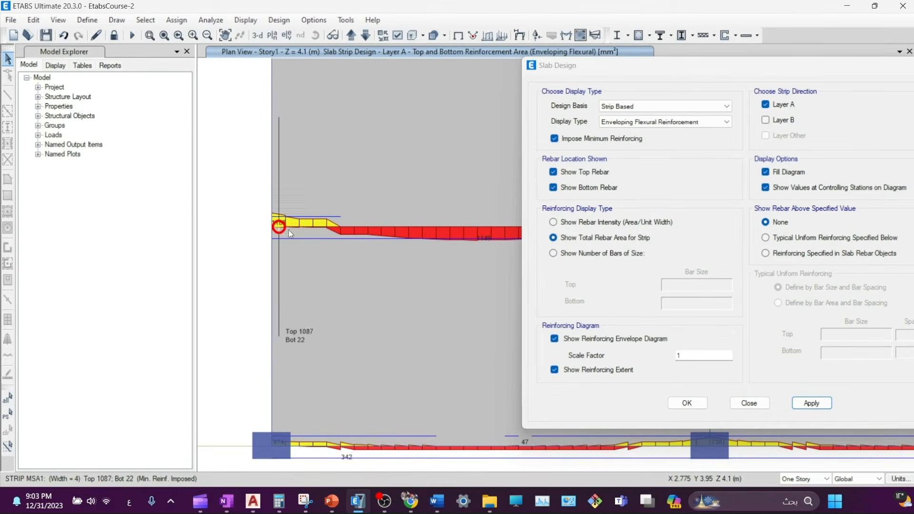
pyautogui.scroll(3, 292, 223)
pyautogui.moveTo(289, 223); pyautogui.dragTo(548, 255, button='middle')
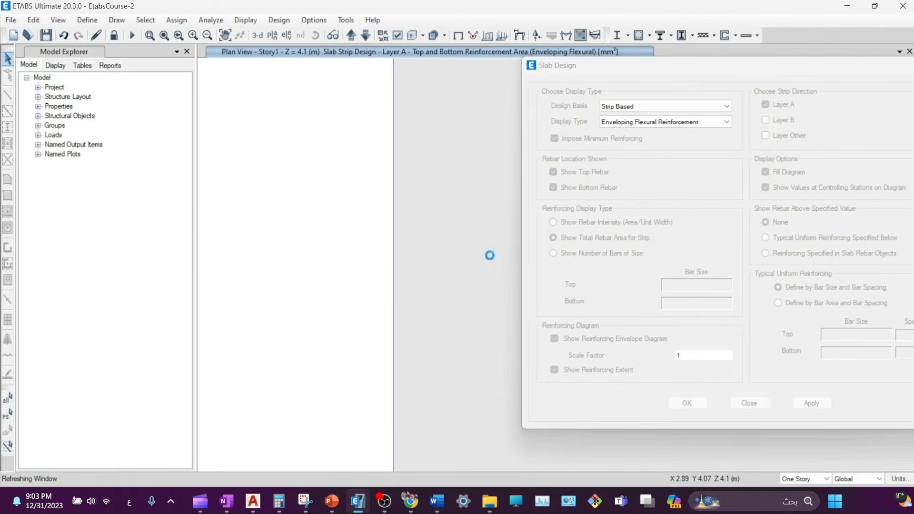
# - Read the total strip rebar areas at two more stations along the strip
pyautogui.click(439, 285)
pyautogui.moveTo(439, 285); pyautogui.dragTo(435, 282)
pyautogui.moveTo(435, 281); pyautogui.dragTo(339, 243, button='middle')
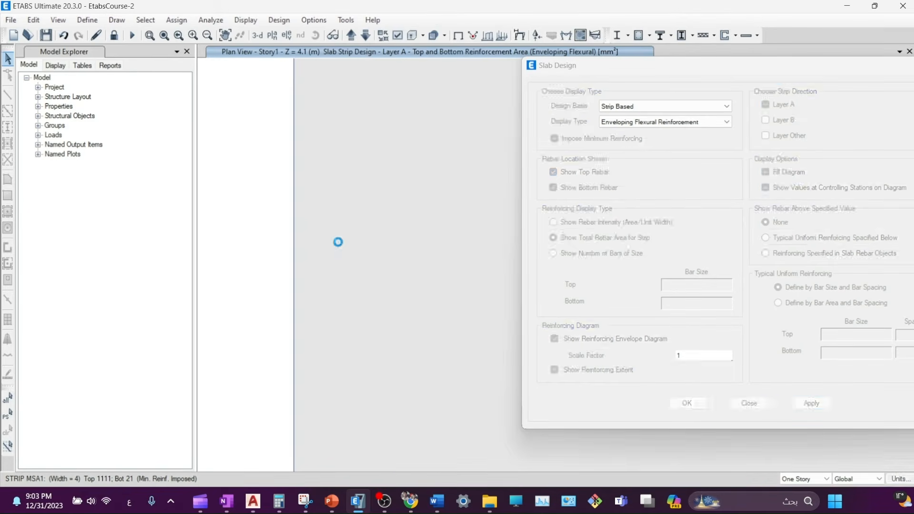
pyautogui.click(364, 244)
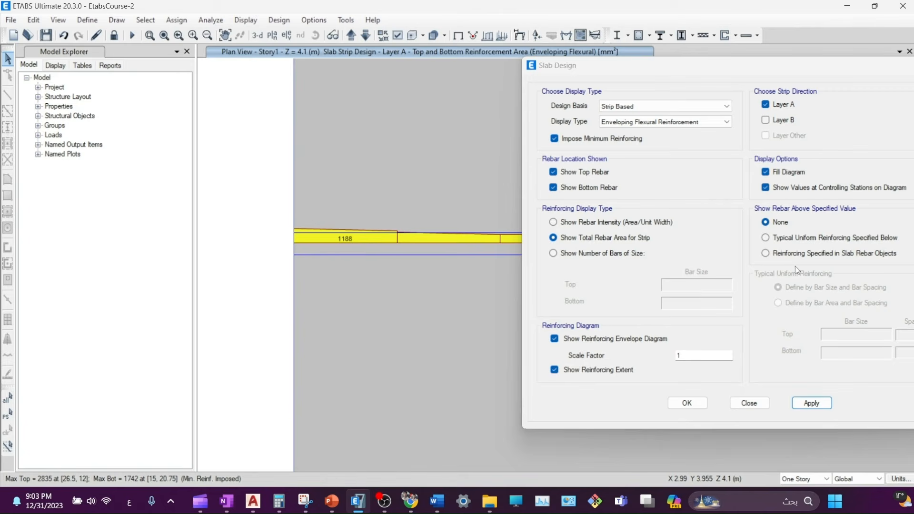
# - Choose Typical Uniform Reinforcing, zoom out to the whole Story1 plan, and close the settings
pyautogui.click(766, 238)
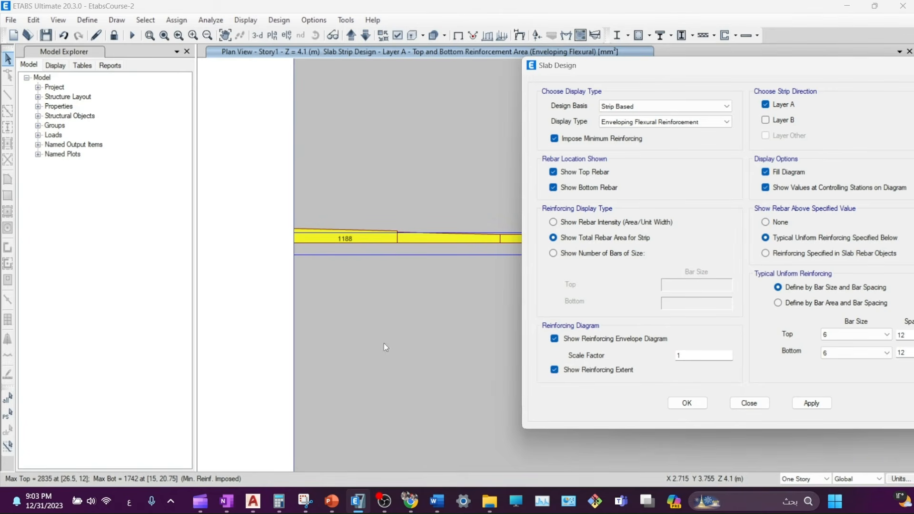
pyautogui.scroll(-3, 411, 320)
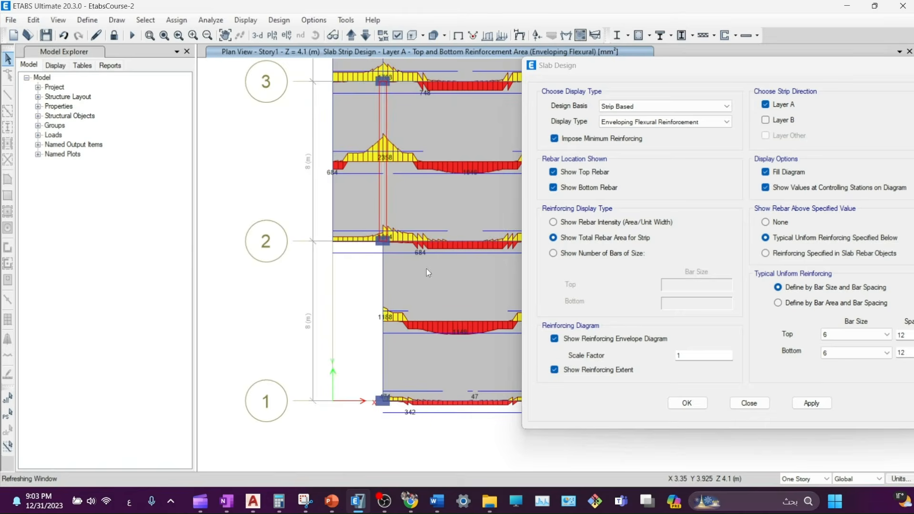
pyautogui.moveTo(428, 270); pyautogui.dragTo(275, 283, button='middle')
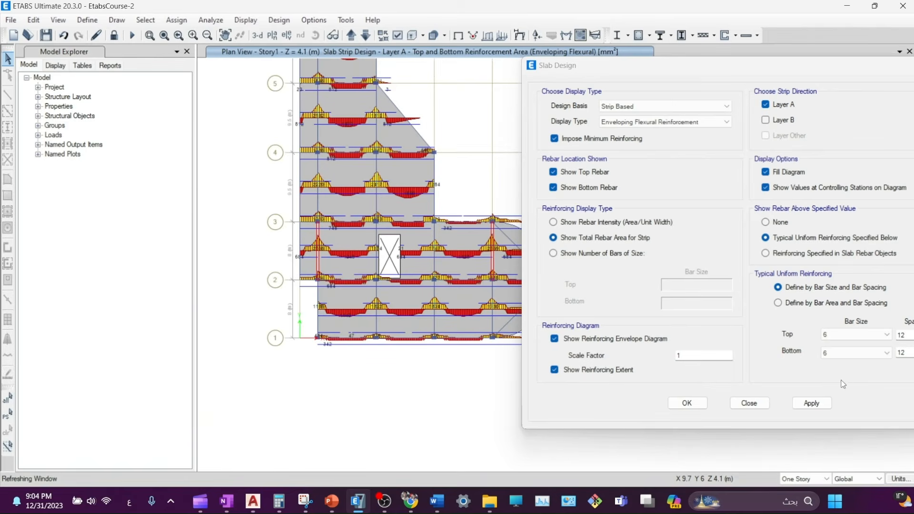
pyautogui.moveTo(892, 68); pyautogui.dragTo(809, 86)
pyautogui.click(886, 84)
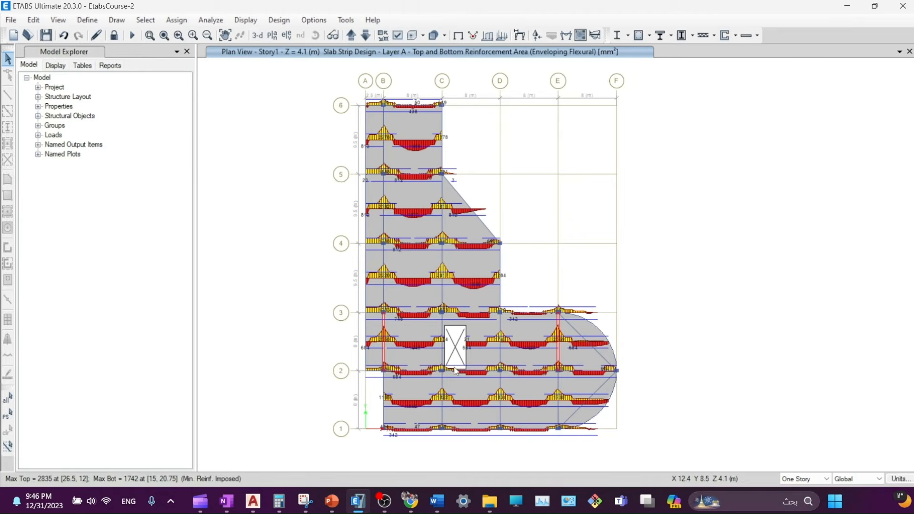
# - Switch the flexural design display to Finite Element Based for Direction 1 top rebar, without minimum reinforcing
pyautogui.click(402, 342)
pyautogui.click(758, 35)
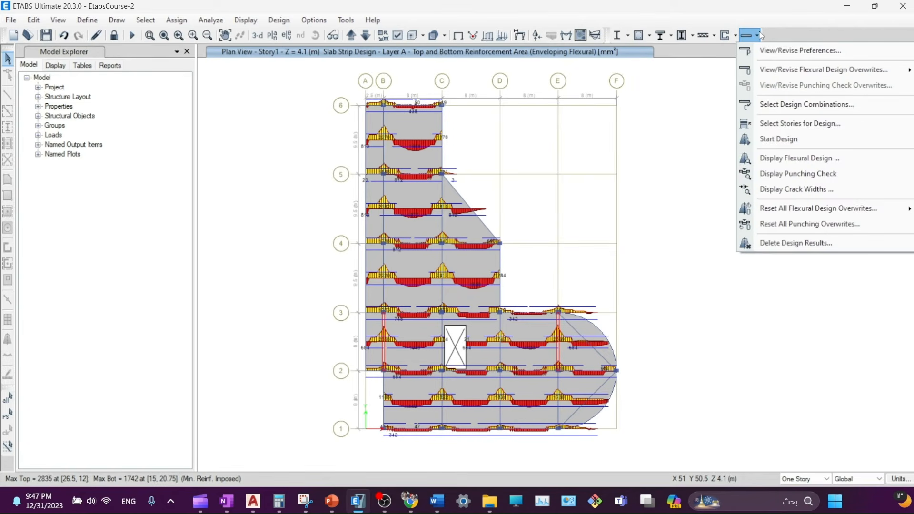
pyautogui.click(773, 159)
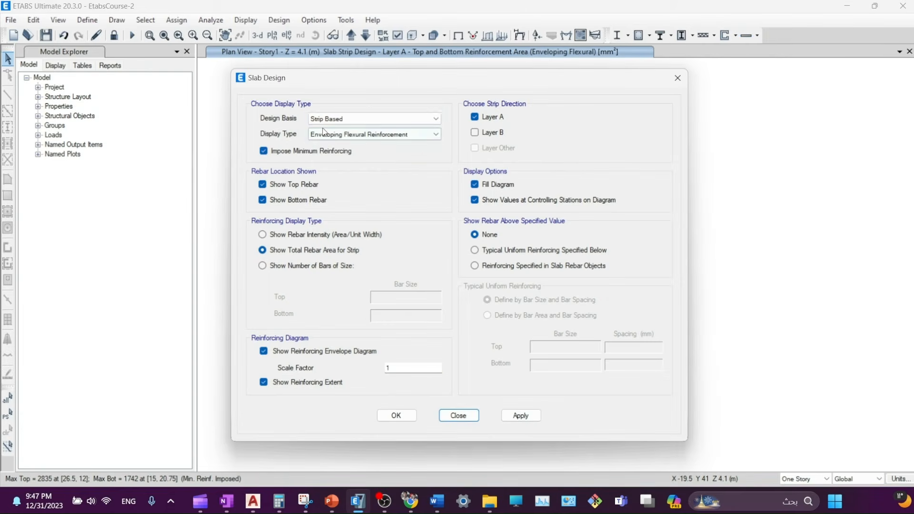
pyautogui.click(347, 120)
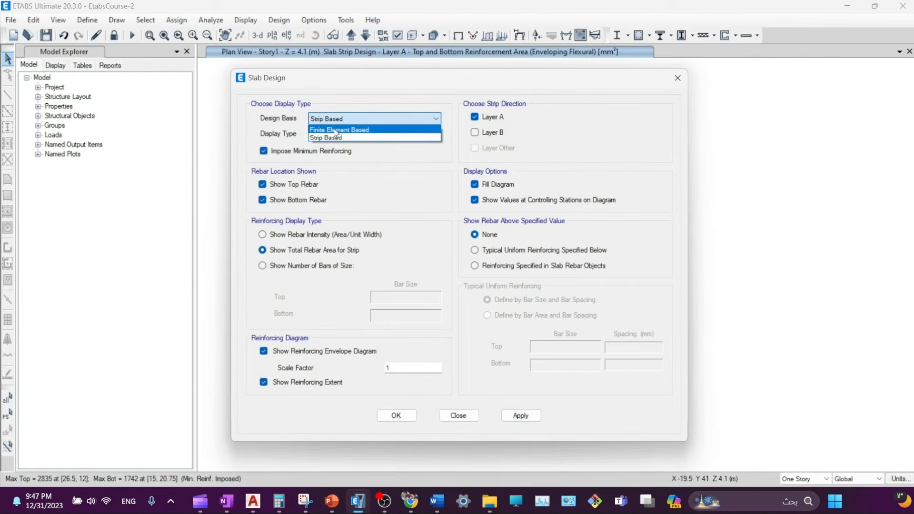
pyautogui.click(333, 131)
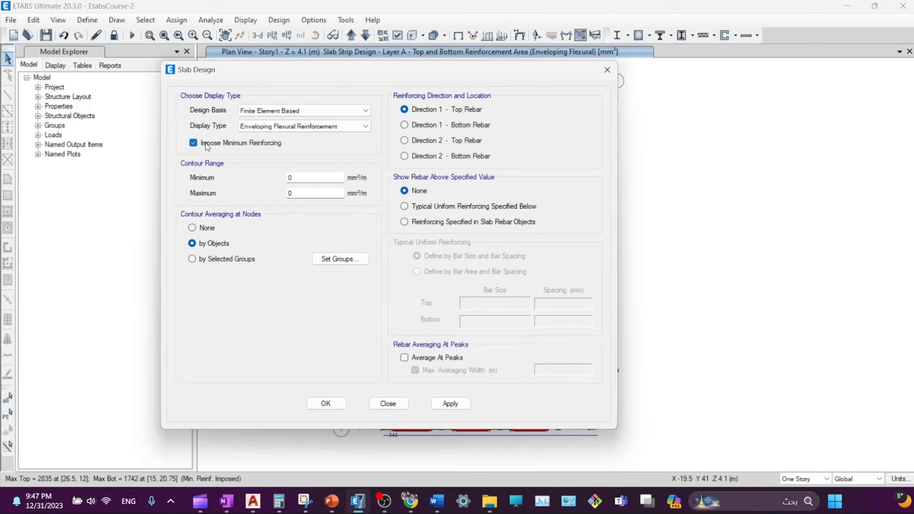
pyautogui.click(205, 142)
pyautogui.moveTo(382, 76); pyautogui.dragTo(133, 106)
pyautogui.click(558, 184)
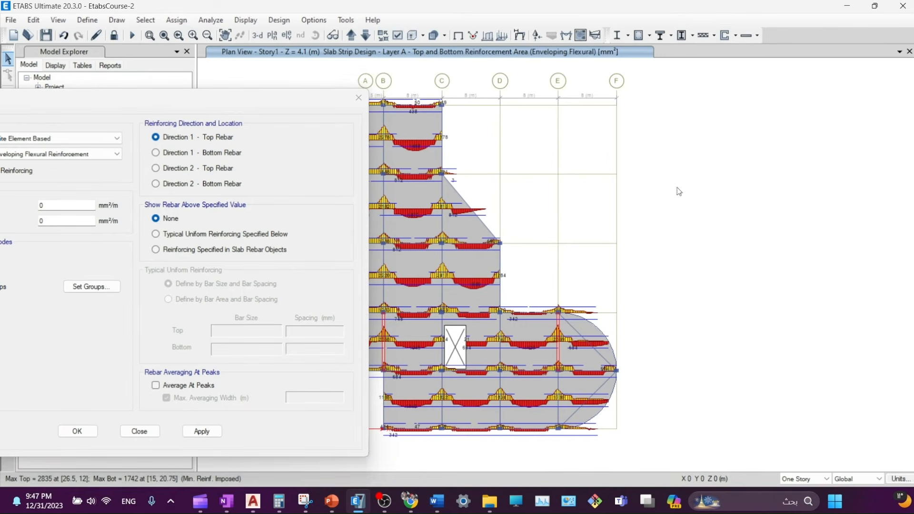
pyautogui.moveTo(595, 160); pyautogui.dragTo(693, 157, button='middle')
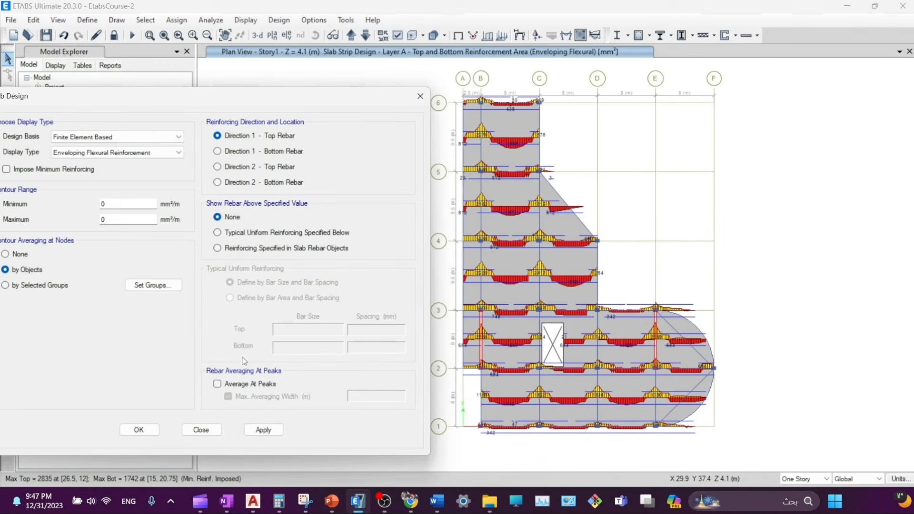
# - Apply and inspect the Direction 1 top rebar intensity contours, peaking near 673 mm²/m
pyautogui.click(257, 432)
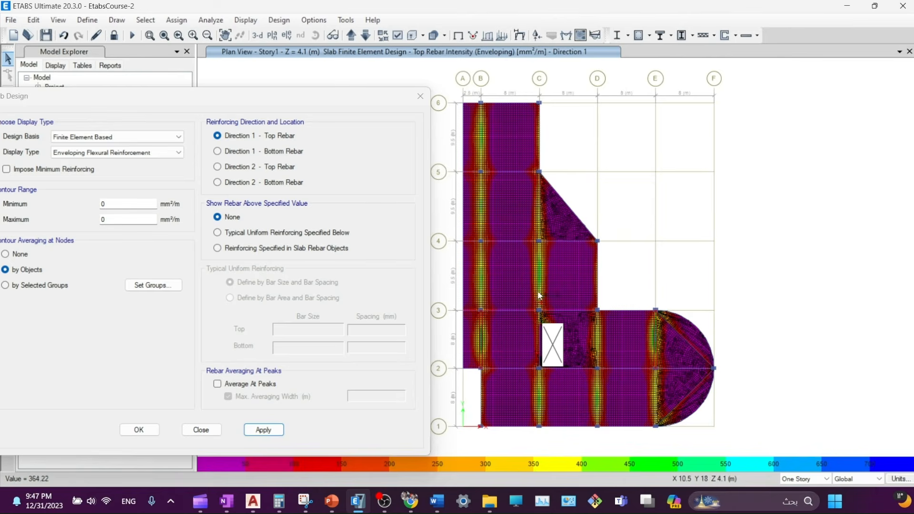
pyautogui.scroll(5, 537, 272)
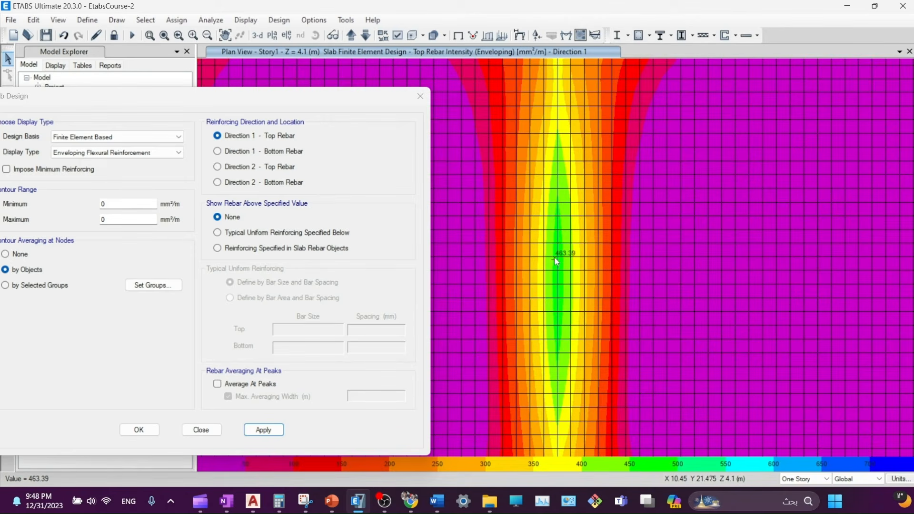
pyautogui.scroll(3, 561, 269)
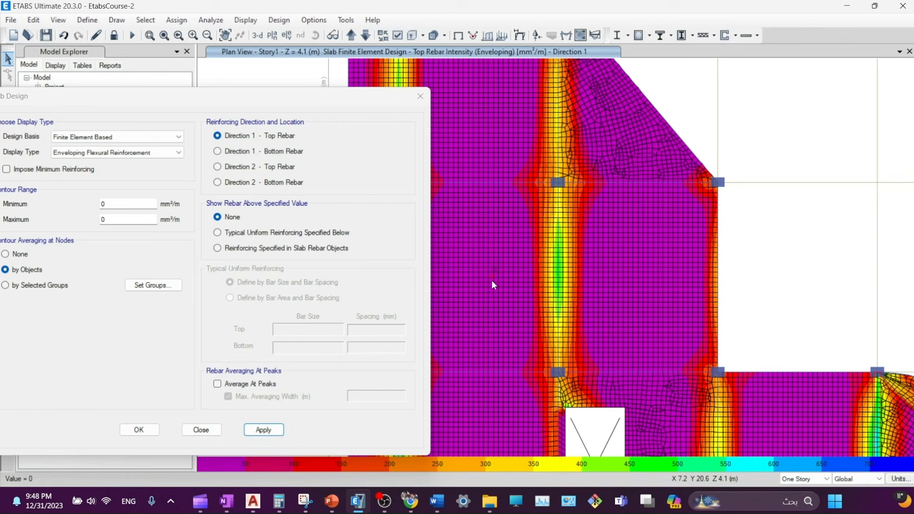
pyautogui.moveTo(588, 324); pyautogui.dragTo(690, 168, button='middle')
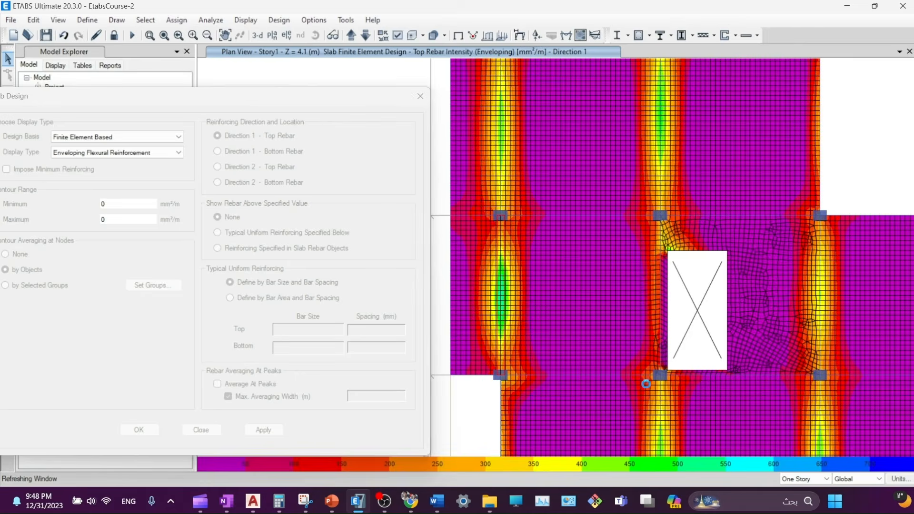
pyautogui.moveTo(649, 402); pyautogui.dragTo(578, 167, button='middle')
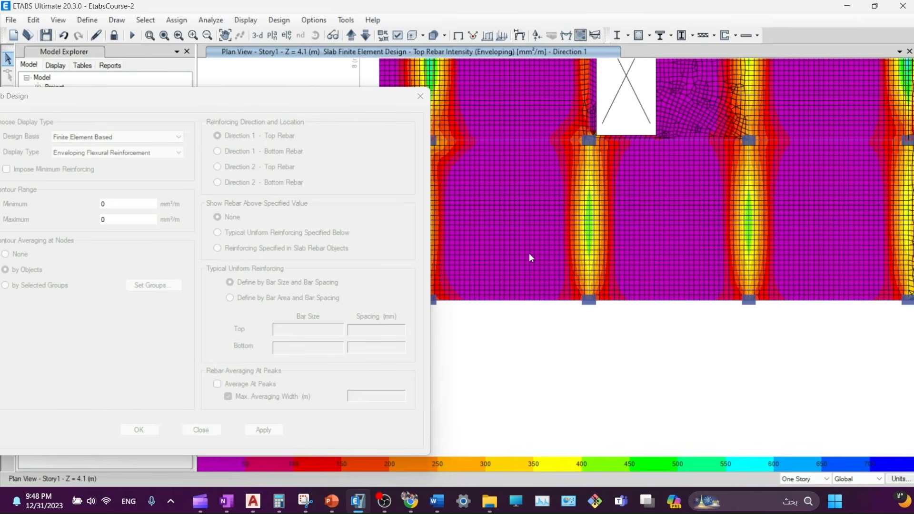
pyautogui.moveTo(533, 259); pyautogui.dragTo(615, 278, button='middle')
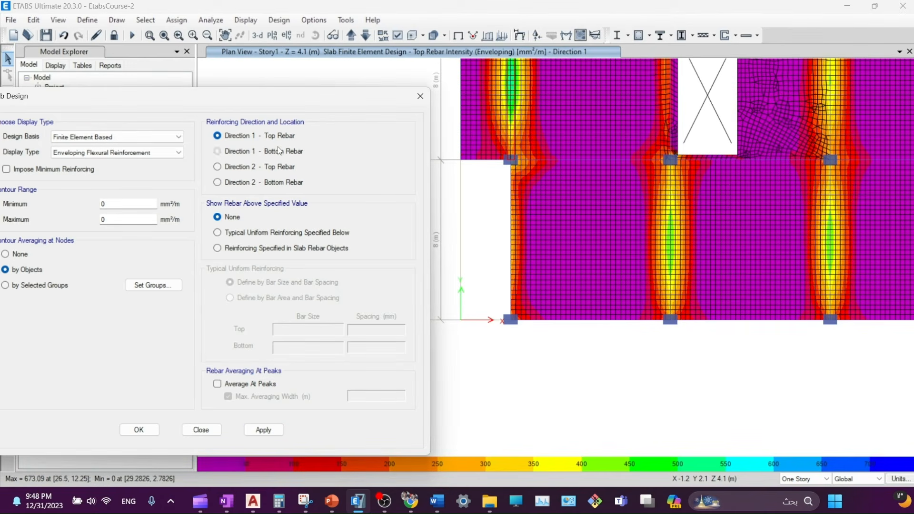
# - Plot Direction 1 bottom rebar contours (about 869 mm²/m), then Direction 2 top rebar (1285.33 mm²/m)
pyautogui.click(217, 152)
pyautogui.click(265, 430)
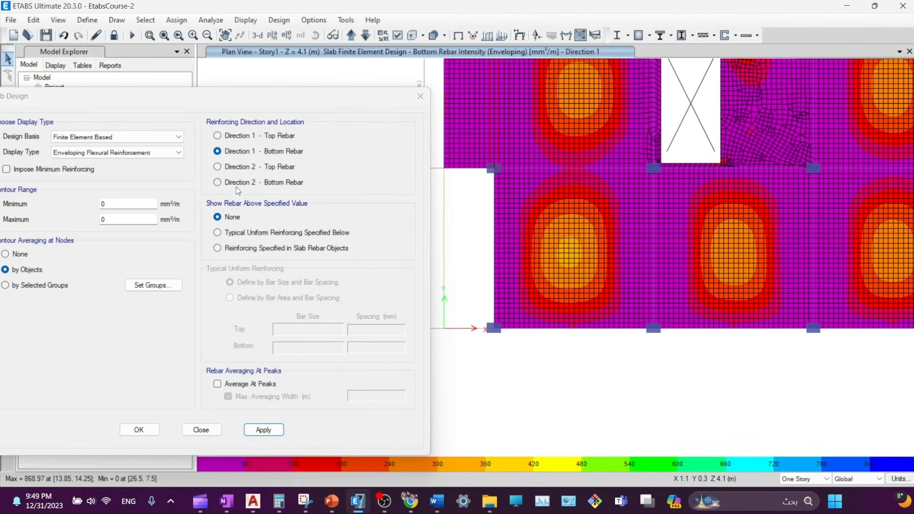
pyautogui.click(238, 167)
pyautogui.click(266, 431)
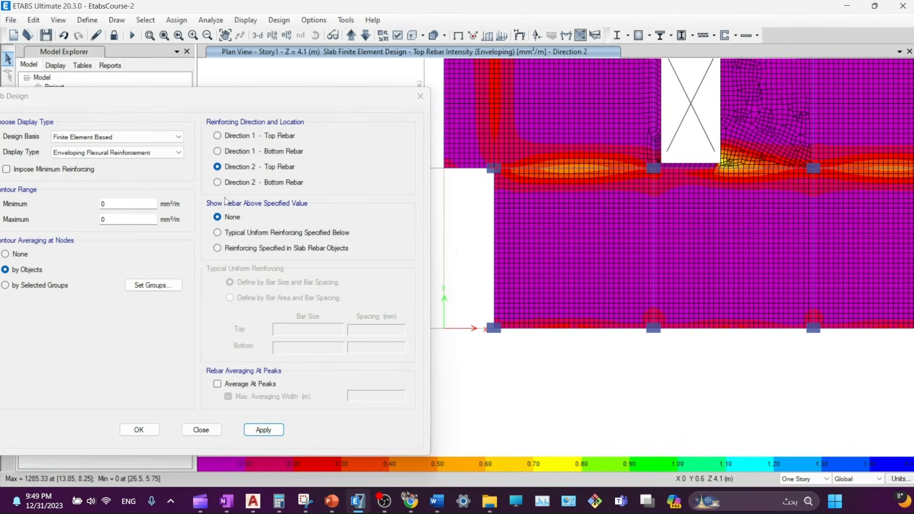
# - Show Direction 2 bottom rebar contours with the contour minimum set to 200
pyautogui.click(236, 183)
pyautogui.moveTo(689, 204); pyautogui.dragTo(667, 304, button='middle')
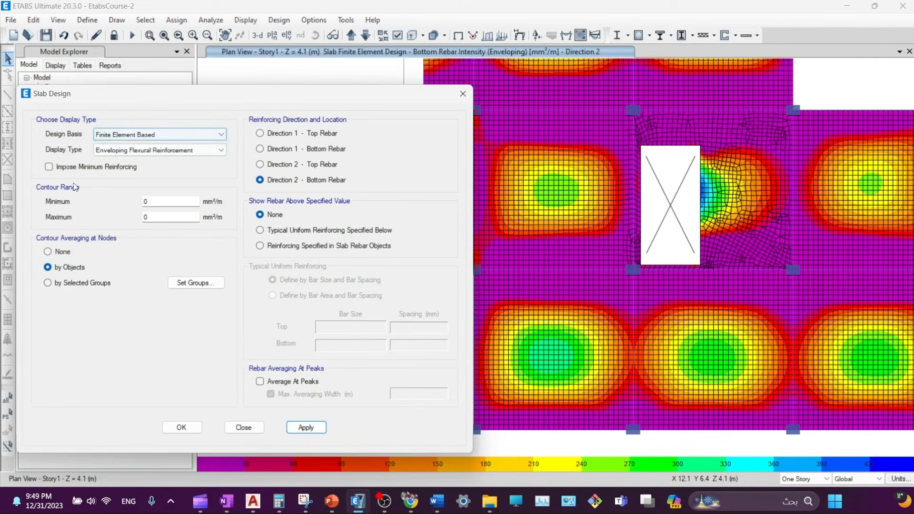
pyautogui.doubleClick(145, 203)
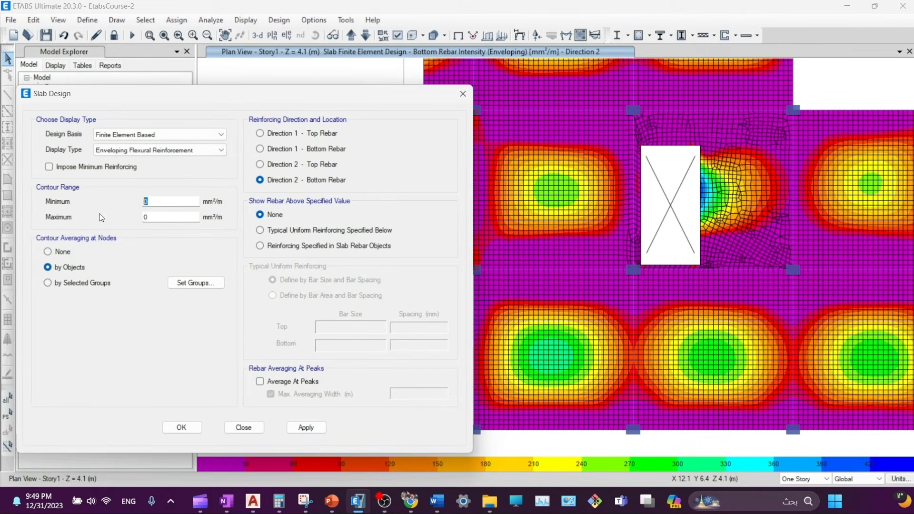
pyautogui.write('200')
pyautogui.click(164, 216)
pyautogui.click(306, 428)
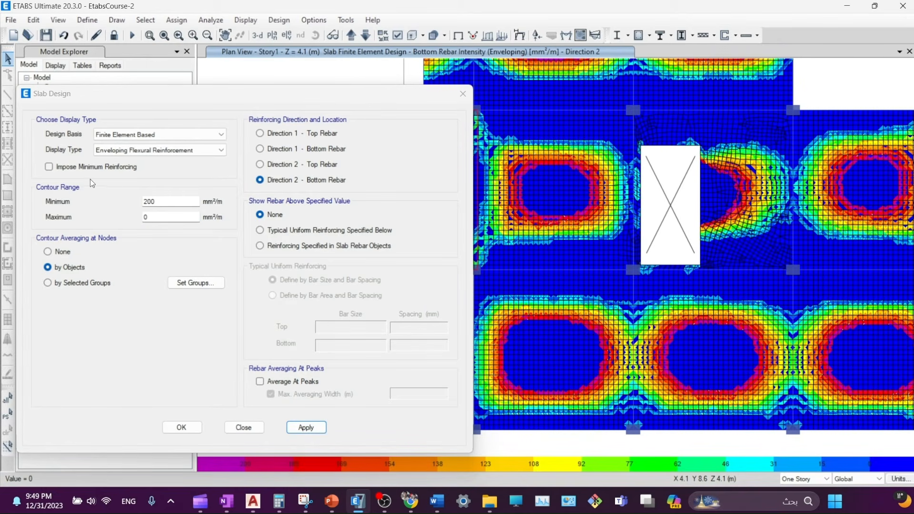
# - Re-impose minimum reinforcing, so Direction 2 top rebar is shown beyond uniform 12 mm bars at 200 mm
pyautogui.click(56, 266)
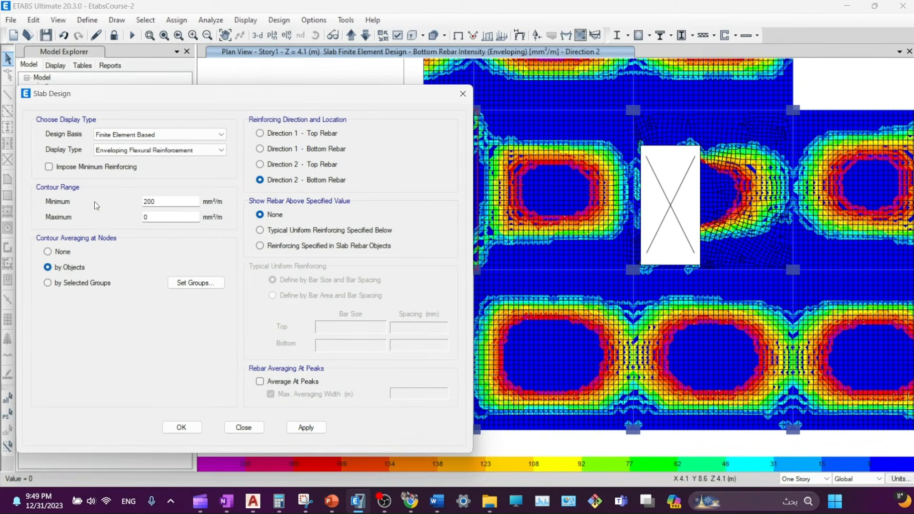
pyautogui.click(73, 163)
pyautogui.click(306, 428)
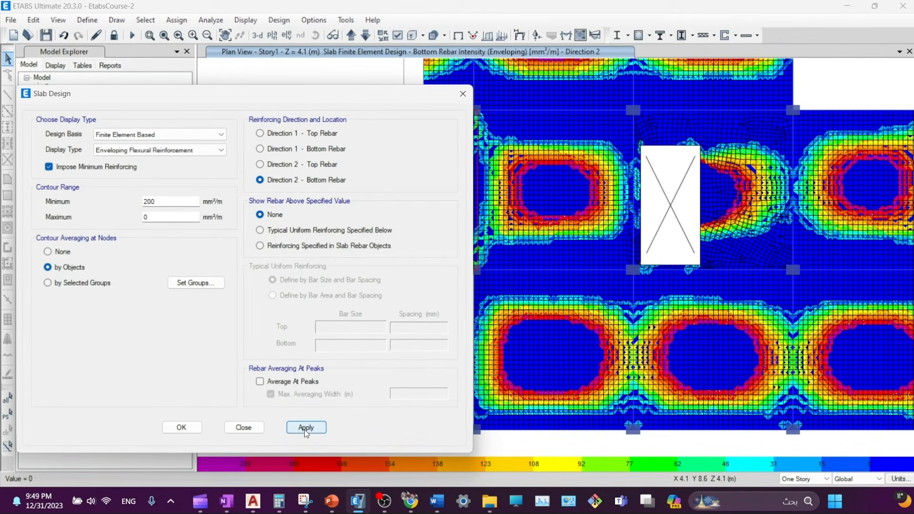
pyautogui.click(156, 217)
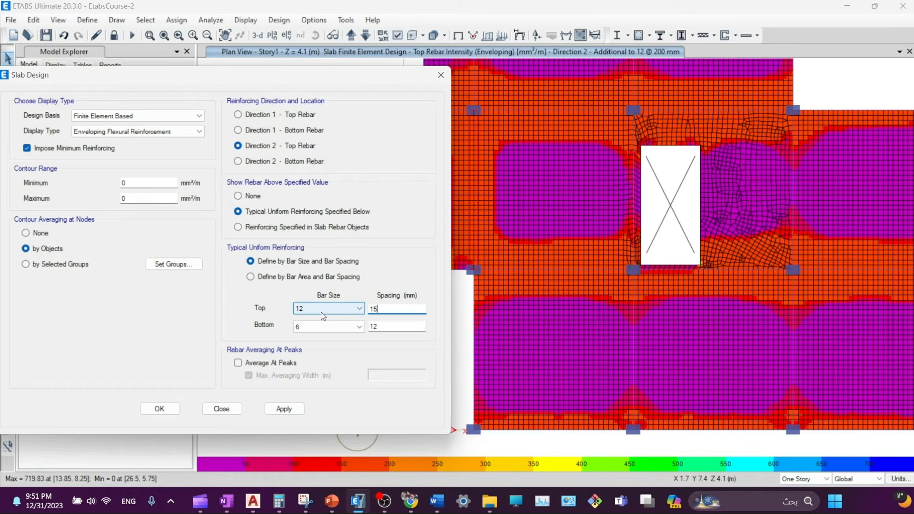
# - Check 12 mm top bars at 150 mm spacing need no extra rebar, then close Slab Design
pyautogui.write('0')
pyautogui.click(397, 327)
pyautogui.click(285, 408)
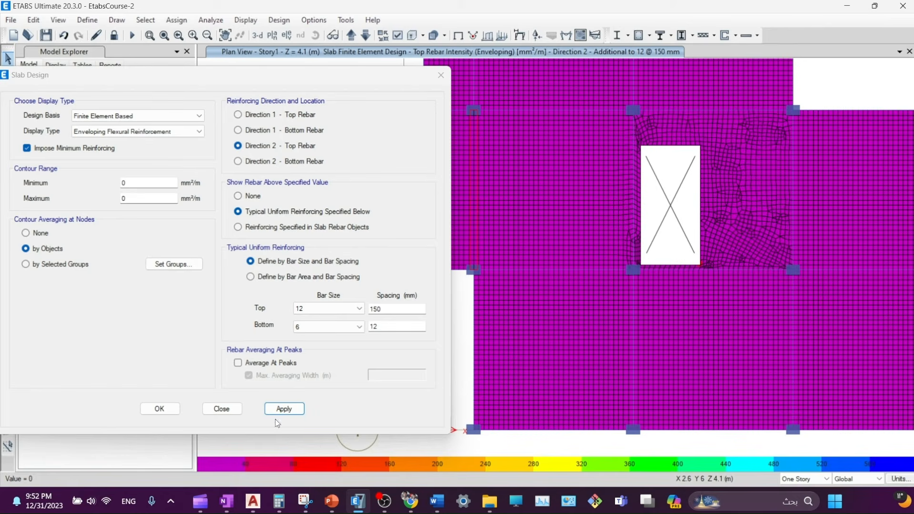
pyautogui.click(222, 409)
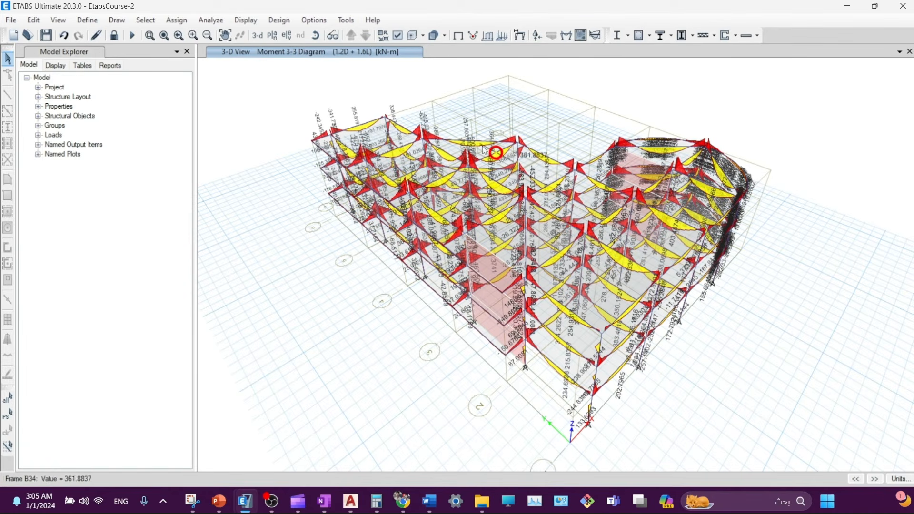
pyautogui.moveTo(720, 338); pyautogui.dragTo(668, 325)
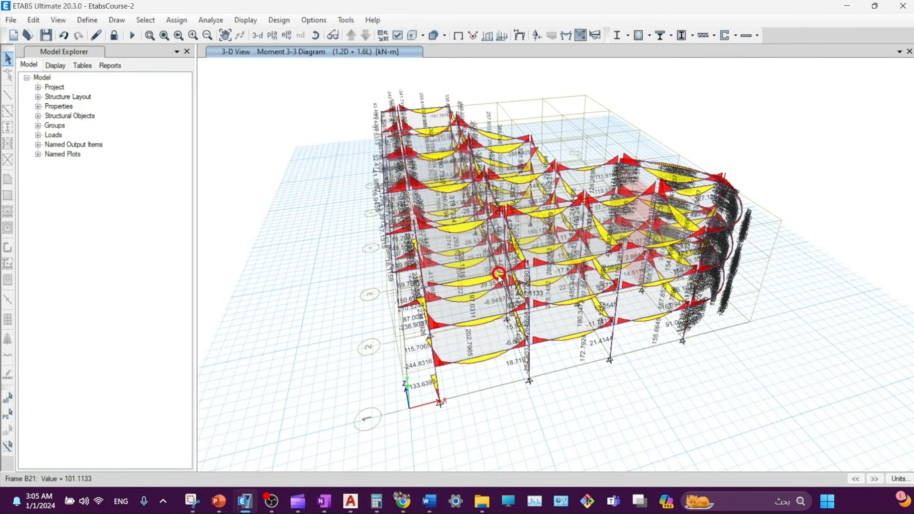
pyautogui.click(567, 35)
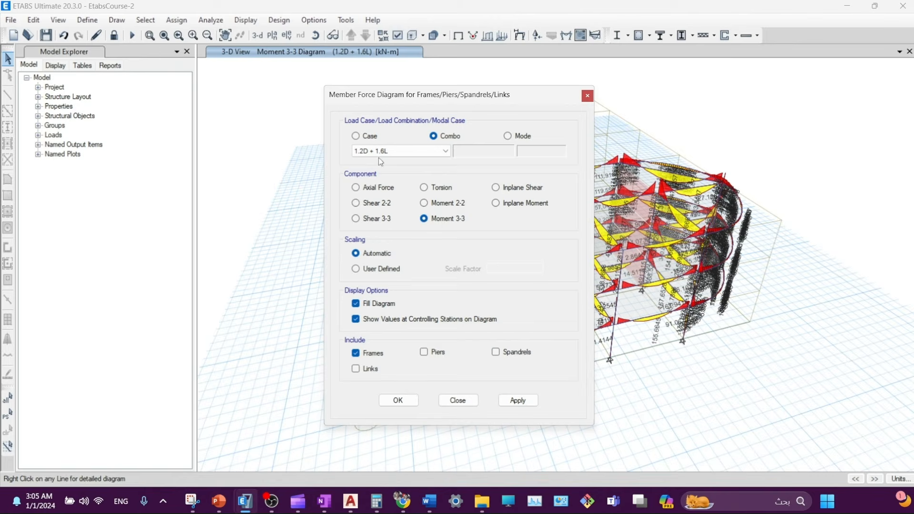
pyautogui.click(564, 38)
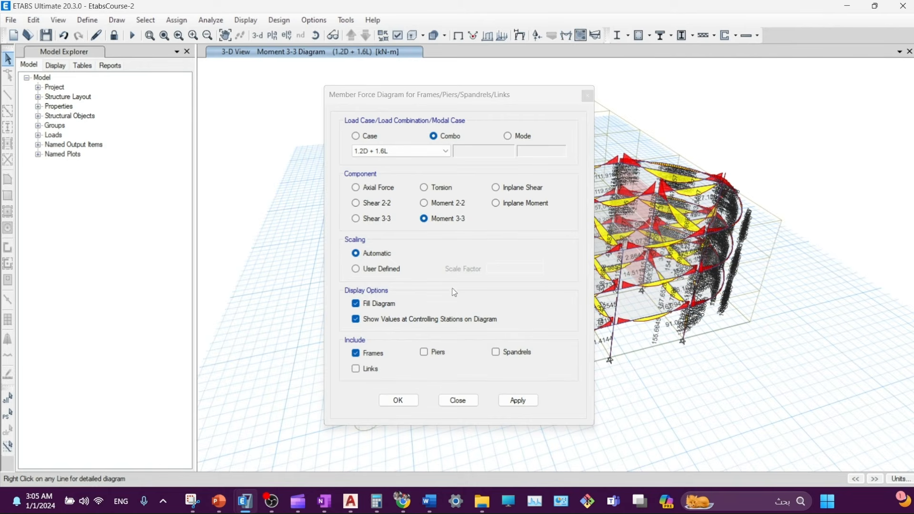
pyautogui.click(443, 224)
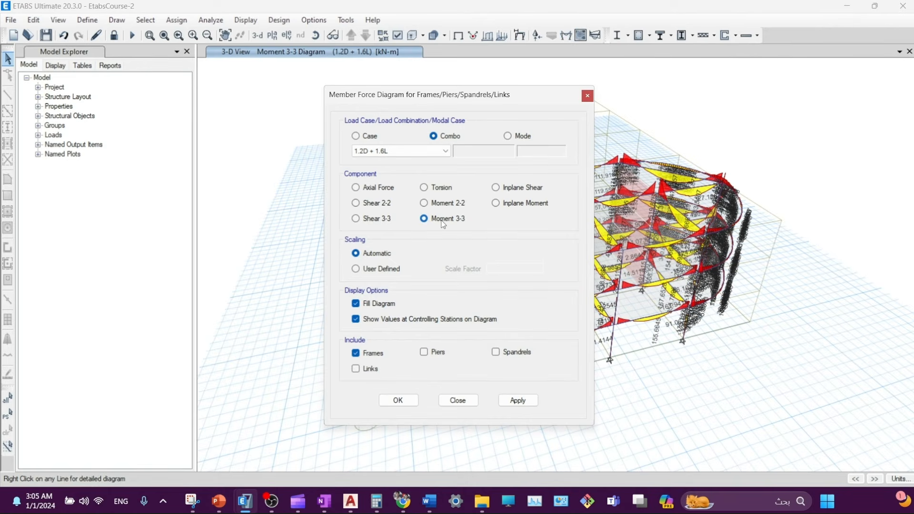
pyautogui.click(518, 401)
pyautogui.click(458, 401)
pyautogui.moveTo(517, 314)
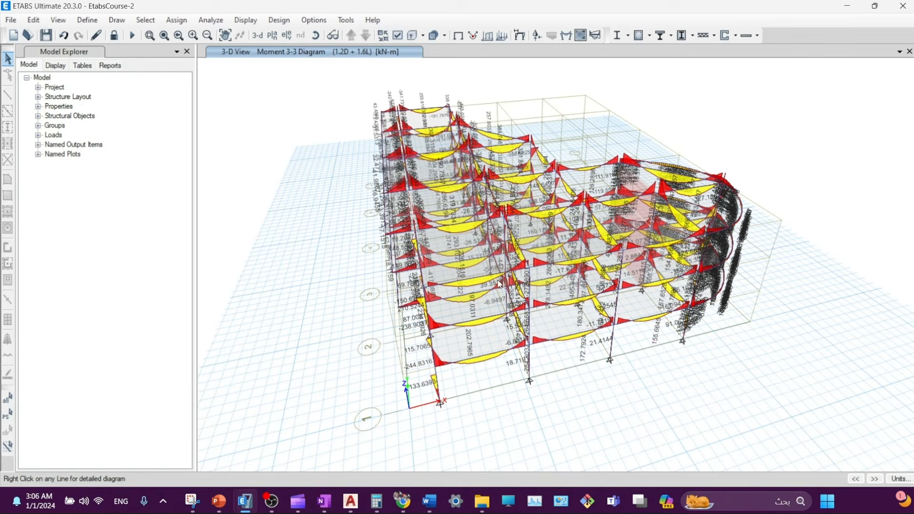
# - Switch the 1.2D + 1.6L moment diagram to the elevation along grid line 1
pyautogui.click(287, 35)
pyautogui.moveTo(456, 98); pyautogui.dragTo(728, 245)
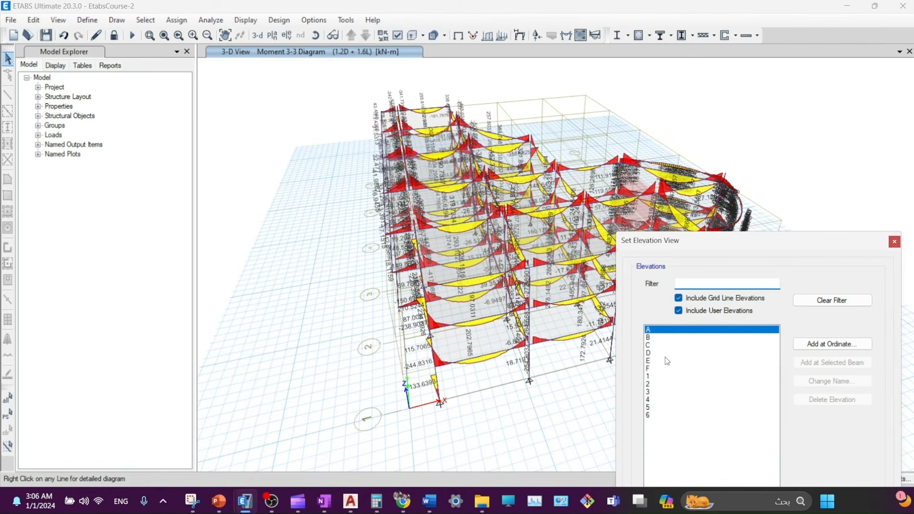
pyautogui.click(663, 376)
pyautogui.moveTo(805, 253); pyautogui.dragTo(591, 136)
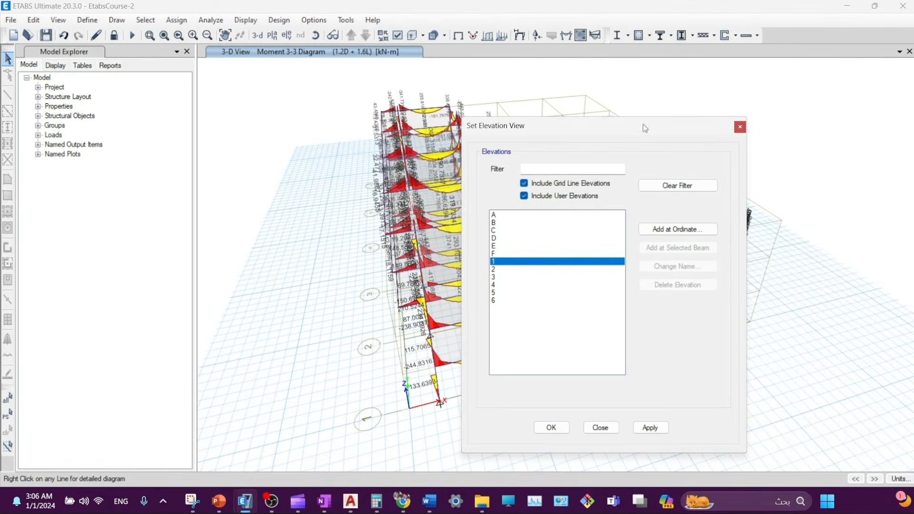
pyautogui.click(651, 428)
pyautogui.click(598, 428)
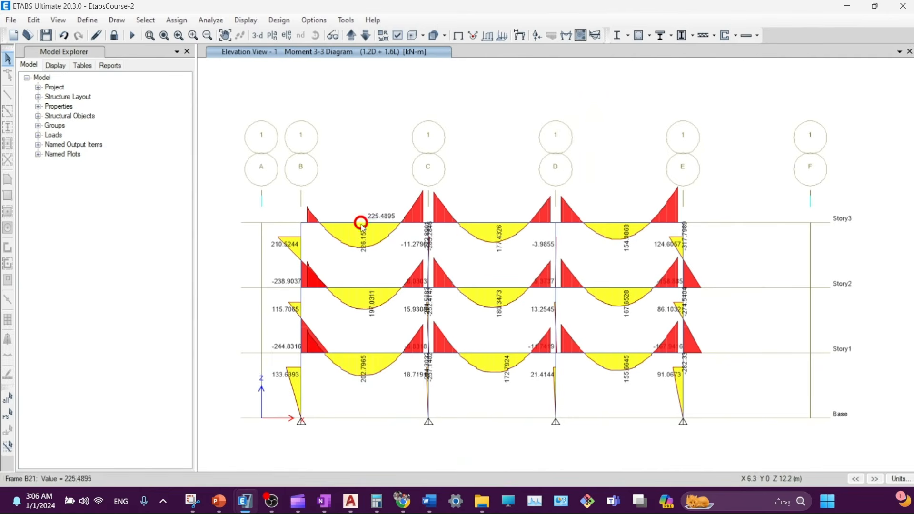
# - Inspect beam B21's Story3 moment diagram values at the 8 m station, then close it
pyautogui.rightClick(391, 225)
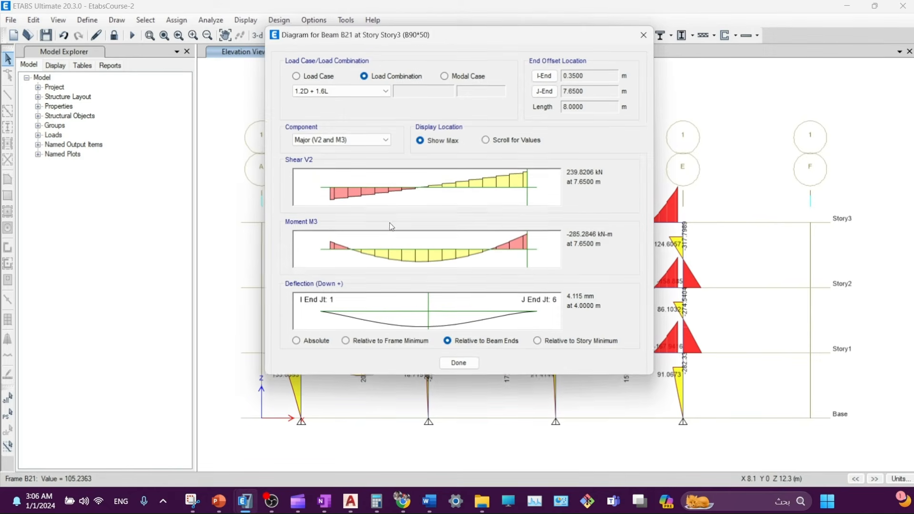
pyautogui.click(526, 246)
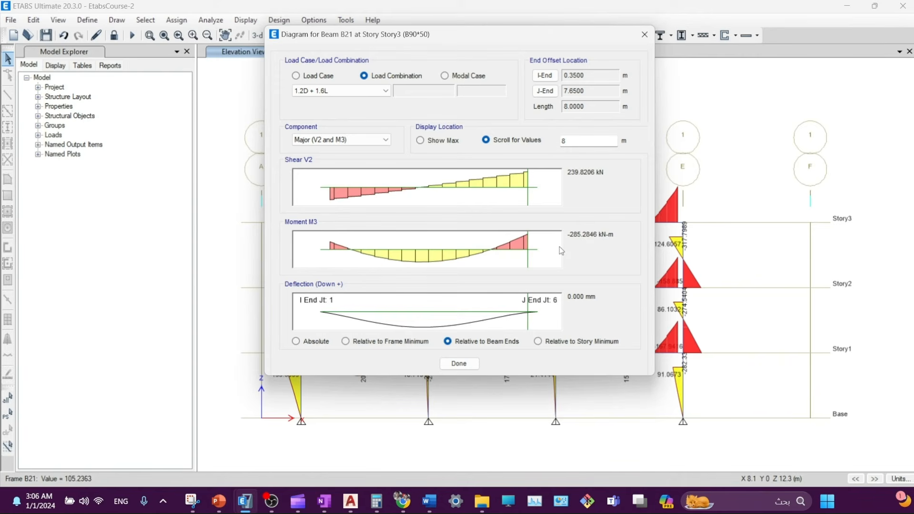
pyautogui.click(645, 35)
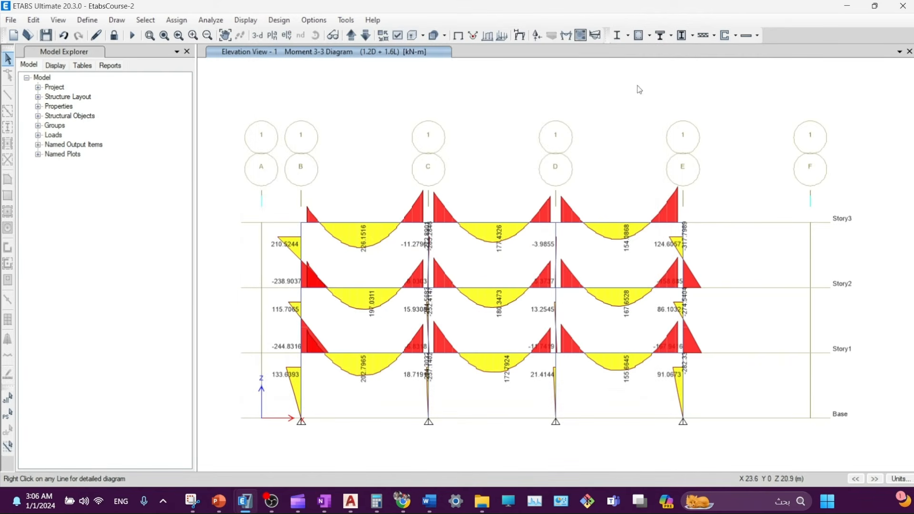
# - Run concrete design, show flexural longitudinal reinforcing, and open Story3 beam B21 (B90*50) design info
pyautogui.click(641, 36)
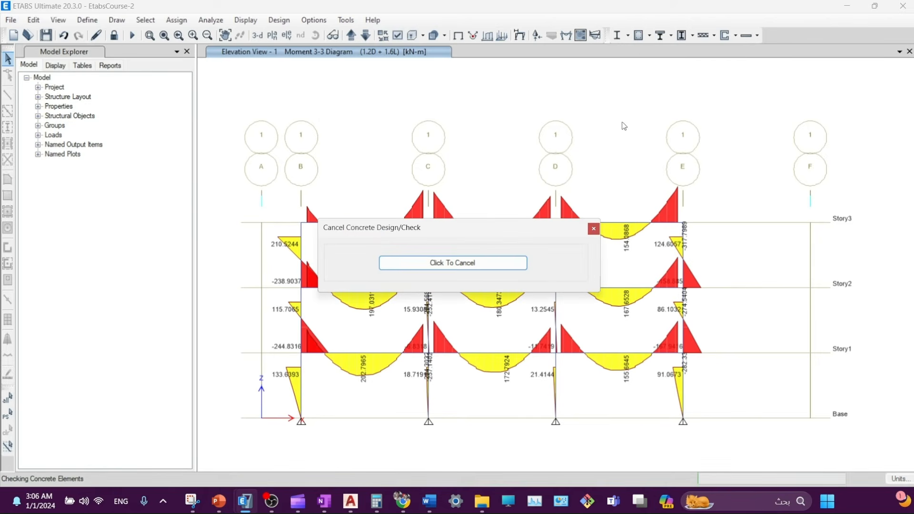
pyautogui.click(649, 36)
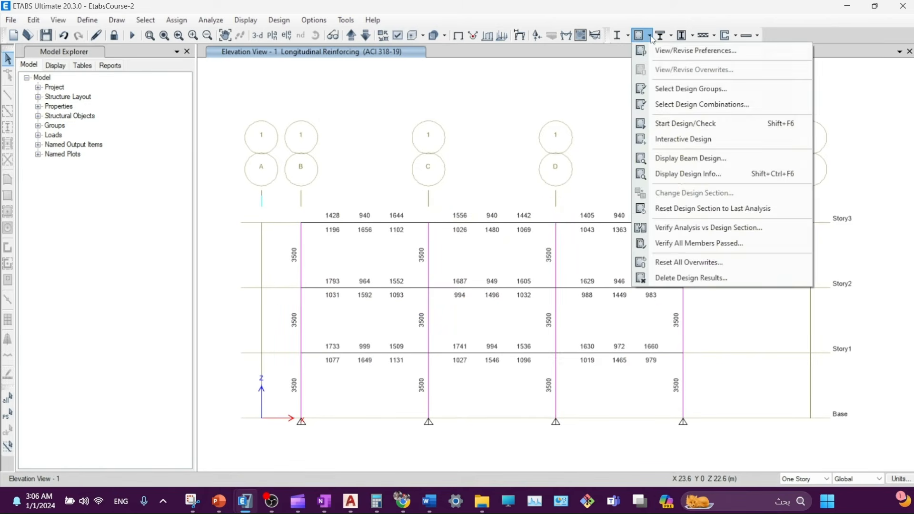
pyautogui.click(652, 177)
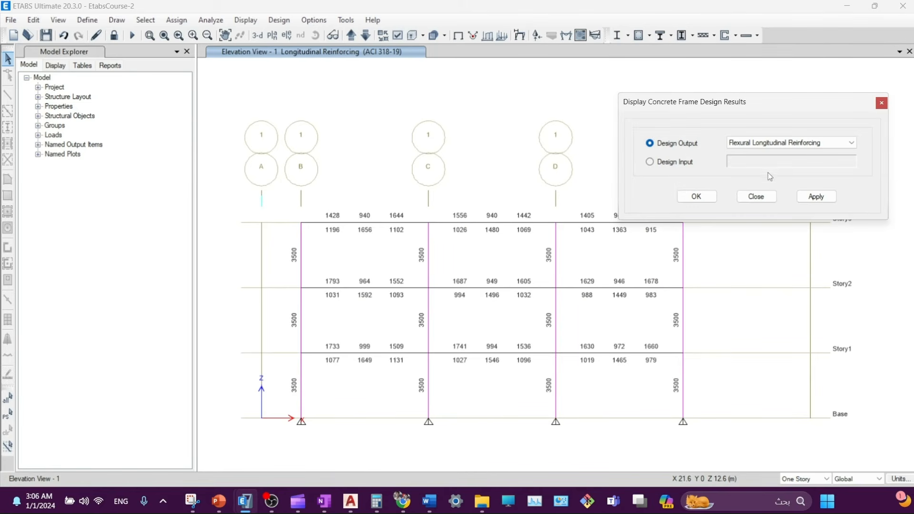
pyautogui.click(762, 148)
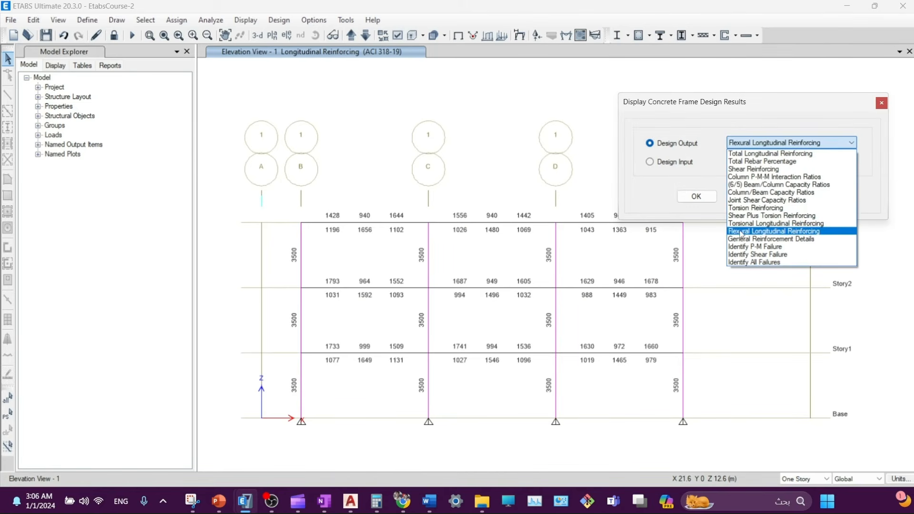
pyautogui.click(782, 233)
pyautogui.click(816, 196)
pyautogui.click(761, 196)
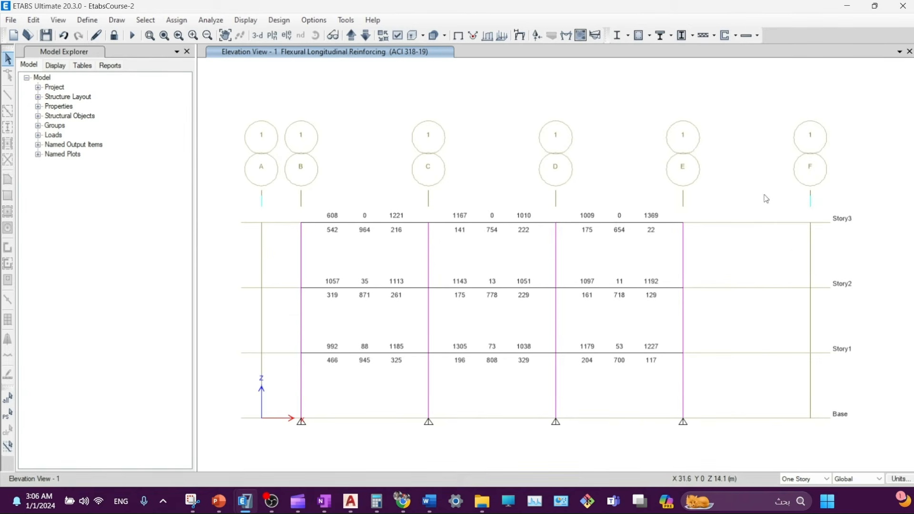
pyautogui.moveTo(401, 220)
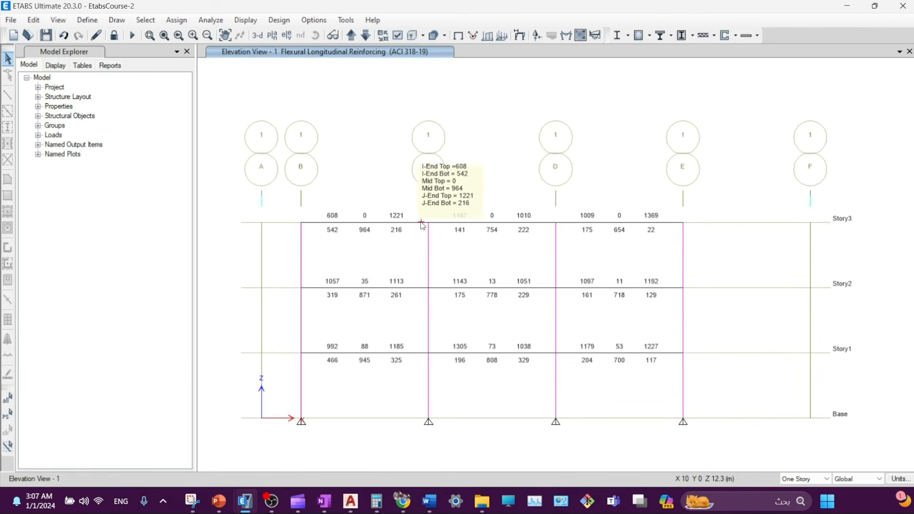
pyautogui.rightClick(422, 223)
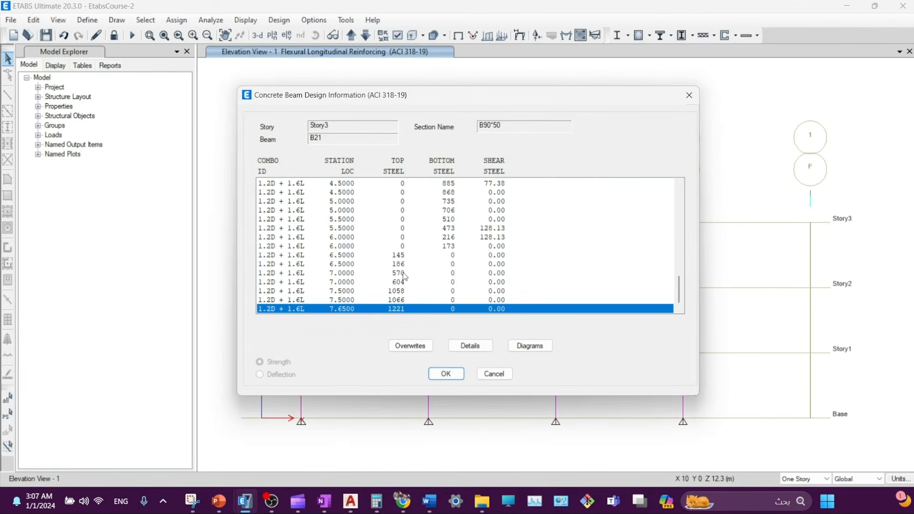
# - Open B21's detailed design report and review the flexural table showing 1221 mm² top rebar
pyautogui.click(476, 348)
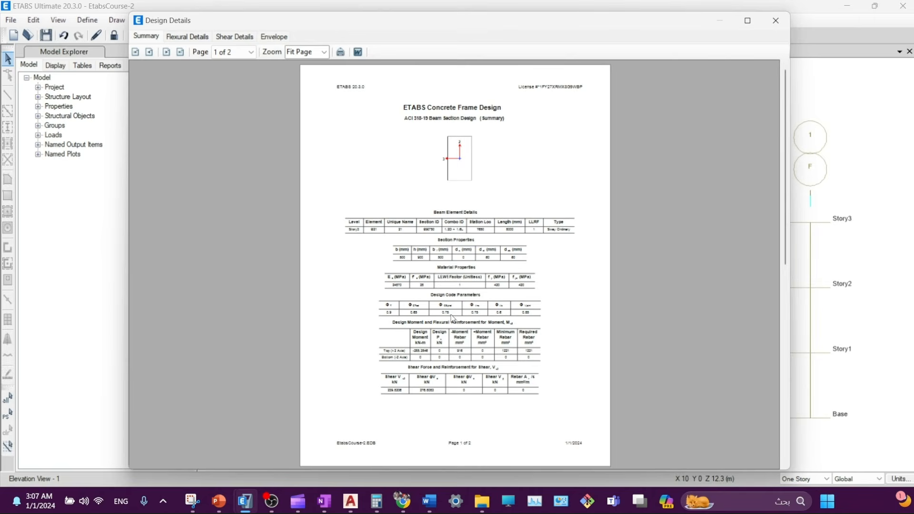
pyautogui.keyDown('ctrl'); pyautogui.scroll(3, 441, 377); pyautogui.keyUp('ctrl')
pyautogui.scroll(-4, 460, 336)
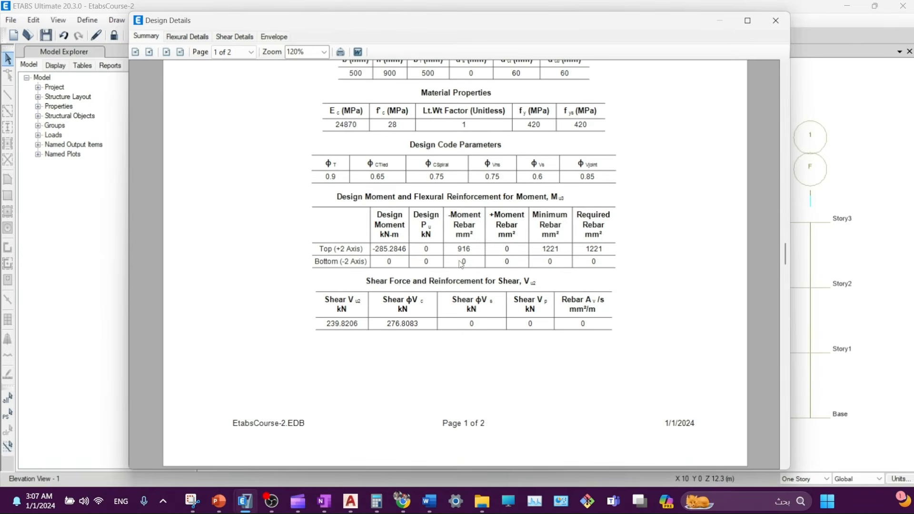
pyautogui.keyDown('ctrl'); pyautogui.scroll(2, 461, 263); pyautogui.keyUp('ctrl')
pyautogui.keyDown('ctrl'); pyautogui.scroll(-1, 379, 247); pyautogui.keyUp('ctrl')
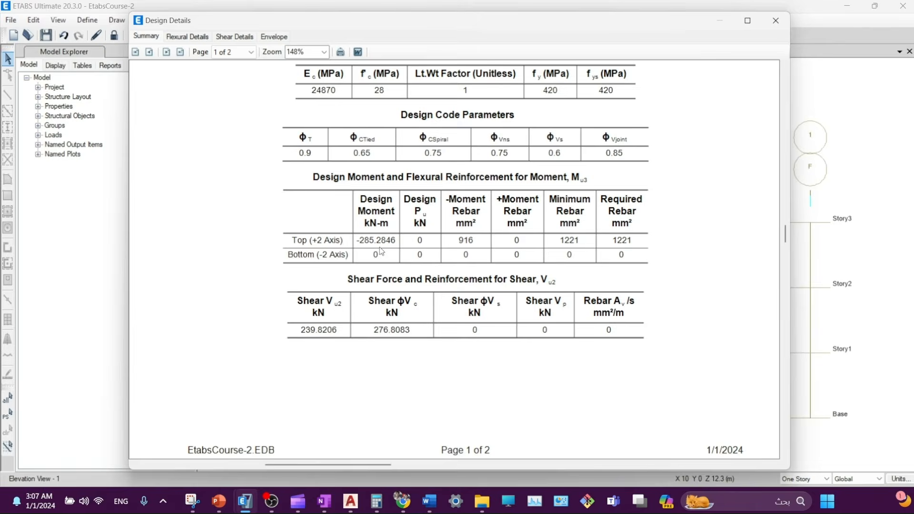
pyautogui.keyDown('ctrl'); pyautogui.scroll(3, 372, 243); pyautogui.keyUp('ctrl')
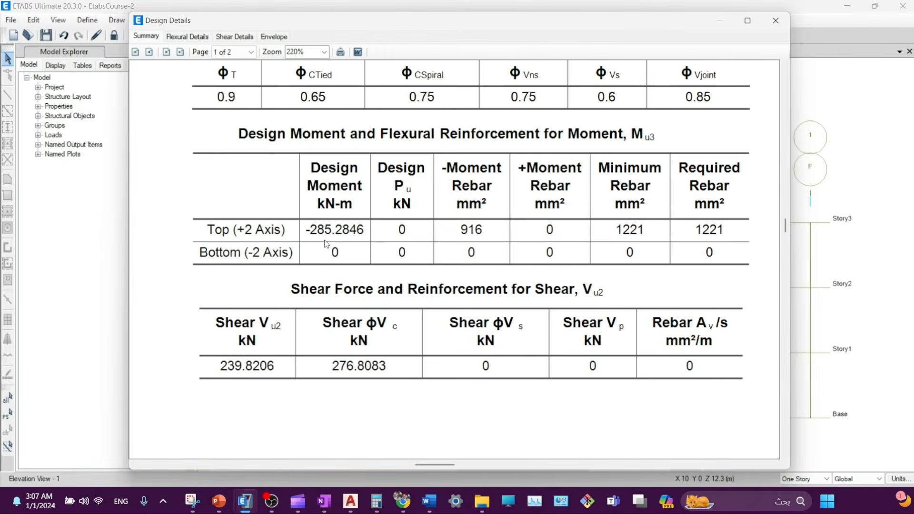
pyautogui.scroll(1, 326, 244)
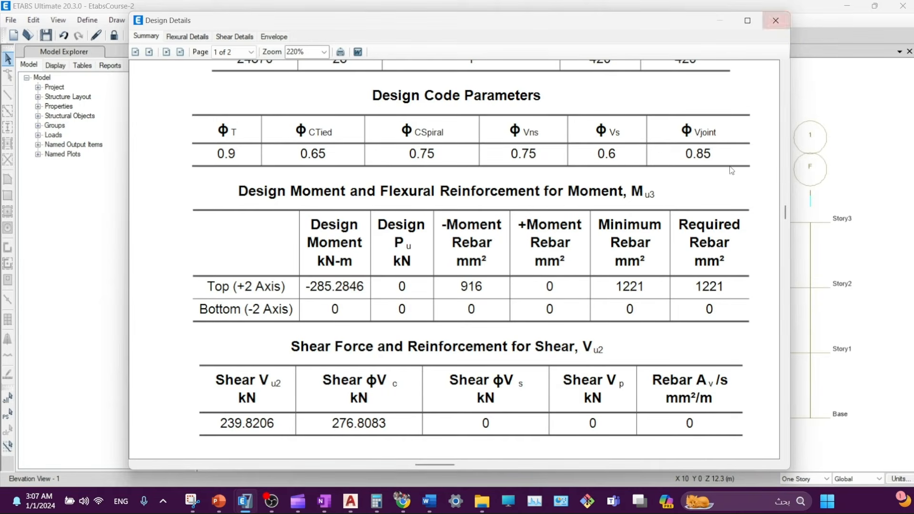
# - Close B21's design windows and bring up the Manual Beam Design slide in PowerPoint
pyautogui.click(768, 28)
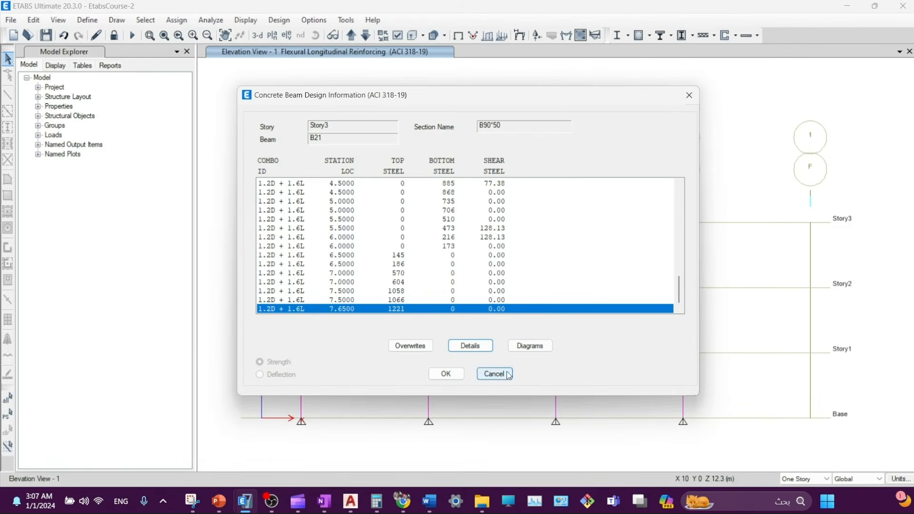
pyautogui.click(494, 375)
pyautogui.click(219, 502)
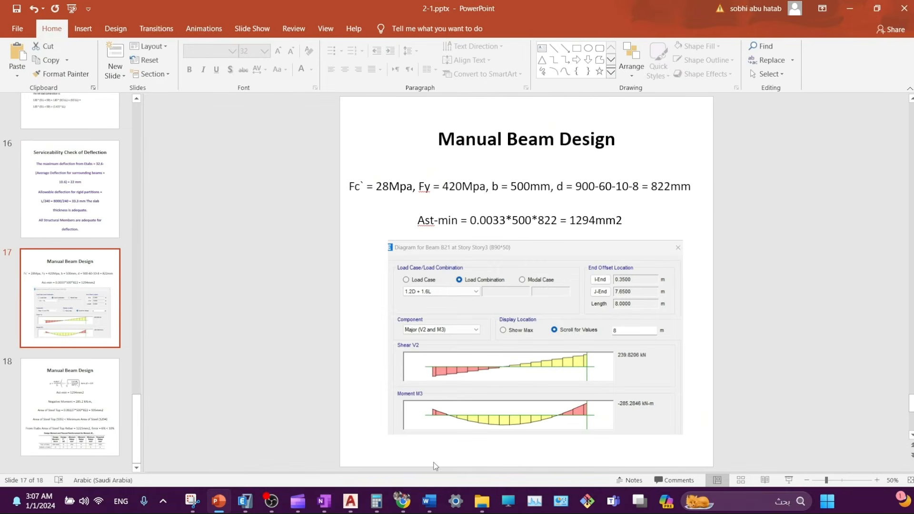
# - Start the slide show from slide 17 with the laser pointer enabled
pyautogui.click(790, 481)
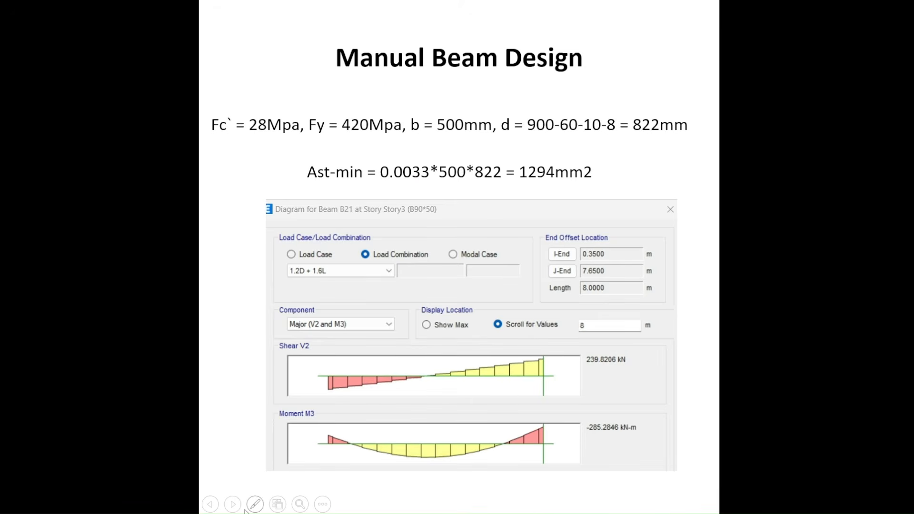
pyautogui.click(255, 505)
pyautogui.click(238, 387)
# - Advance to the slide comparing 935 mm² manual top steel with ETABS's 1221 mm², keeping the laser pointer on
pyautogui.click(251, 505)
pyautogui.click(234, 393)
pyautogui.click(384, 339)
pyautogui.click(255, 505)
pyautogui.click(240, 388)
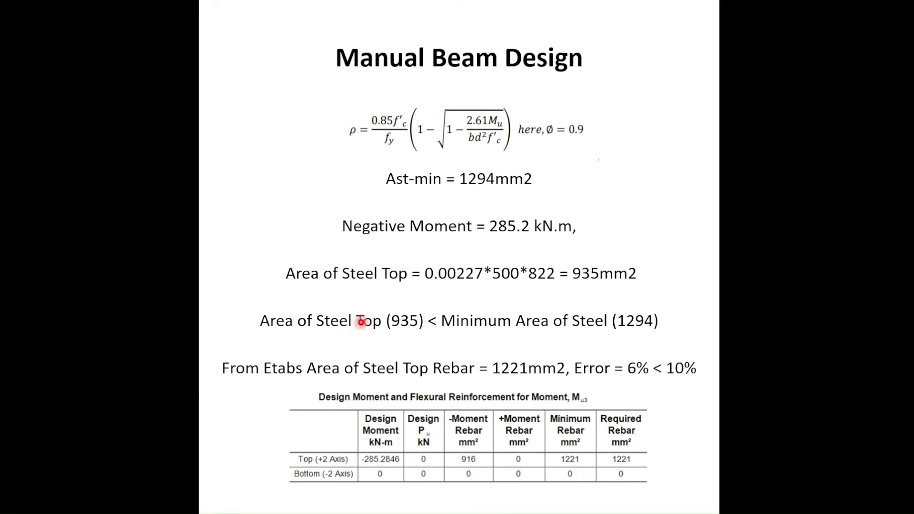
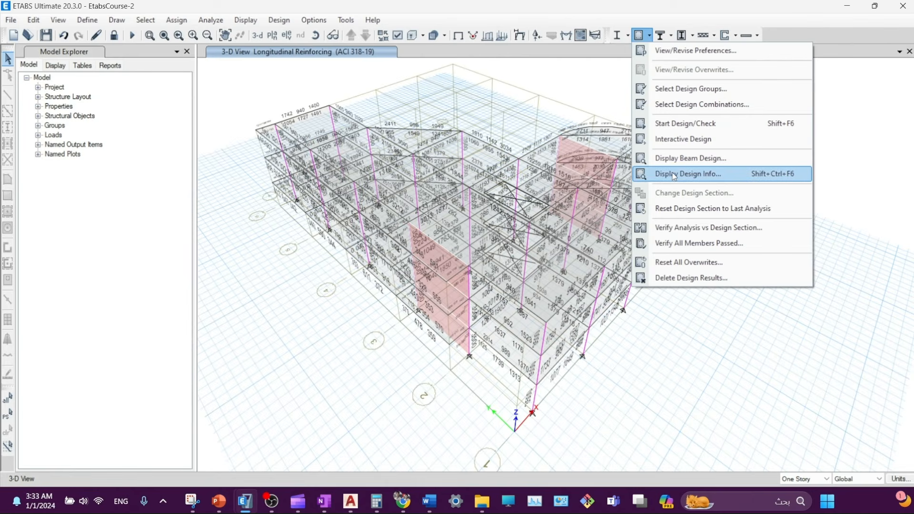
# - Display Torsion Reinforcing design results on the 3-D model
pyautogui.click(674, 175)
pyautogui.click(771, 143)
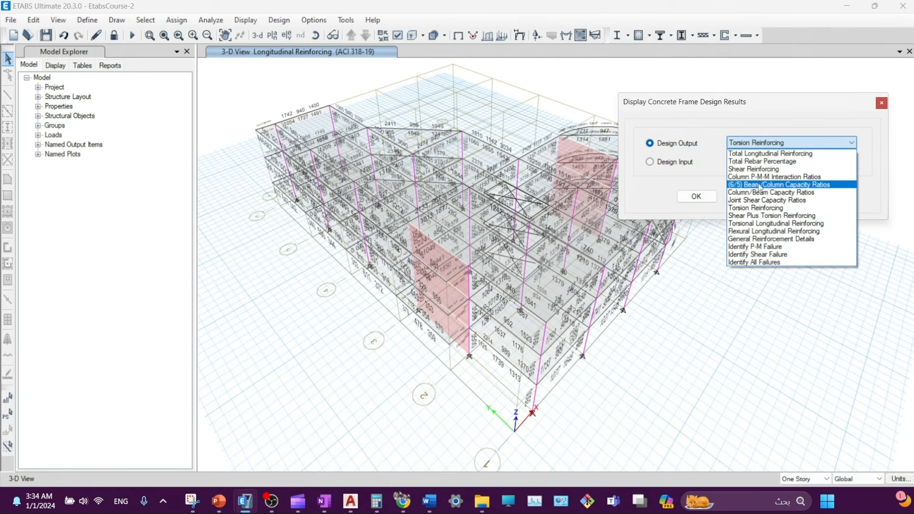
pyautogui.click(758, 208)
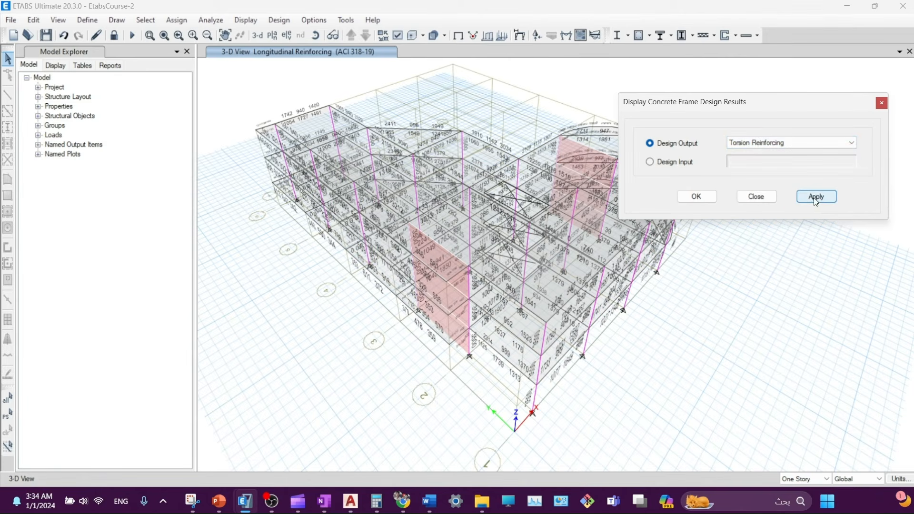
pyautogui.click(816, 196)
# - Review beam B21's detailed torsion design report, then close it
pyautogui.rightClick(571, 306)
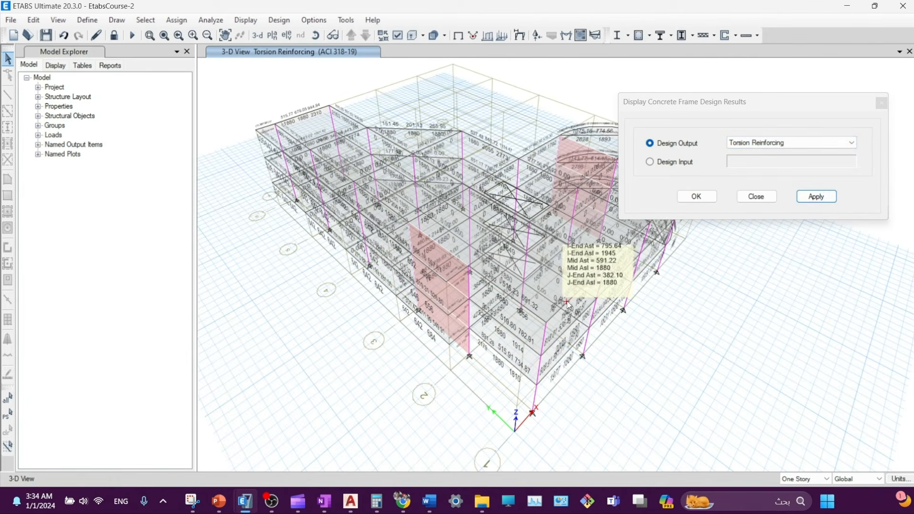
pyautogui.click(470, 346)
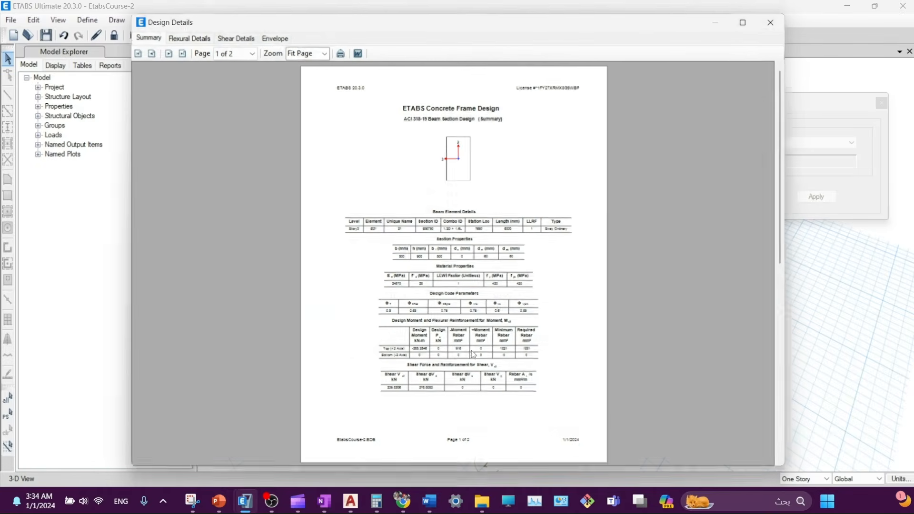
pyautogui.click(450, 319)
pyautogui.scroll(-3, 450, 319)
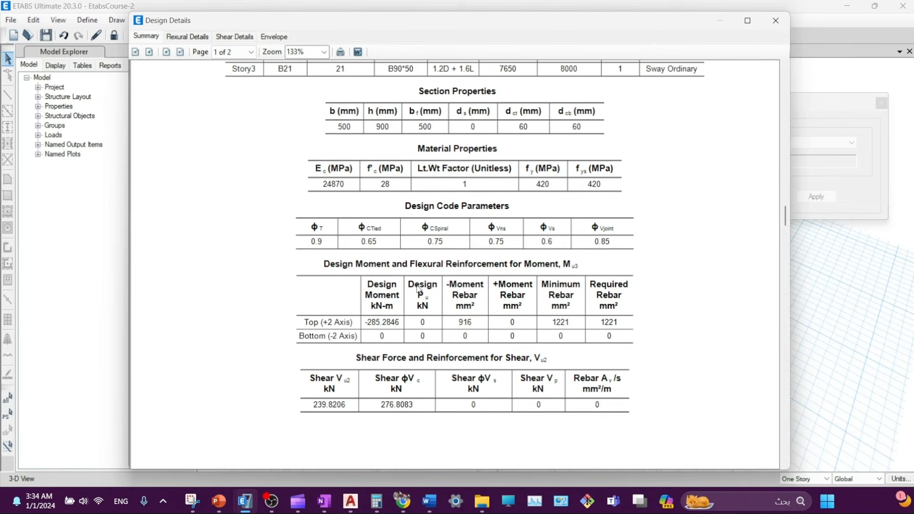
pyautogui.scroll(-5, 442, 328)
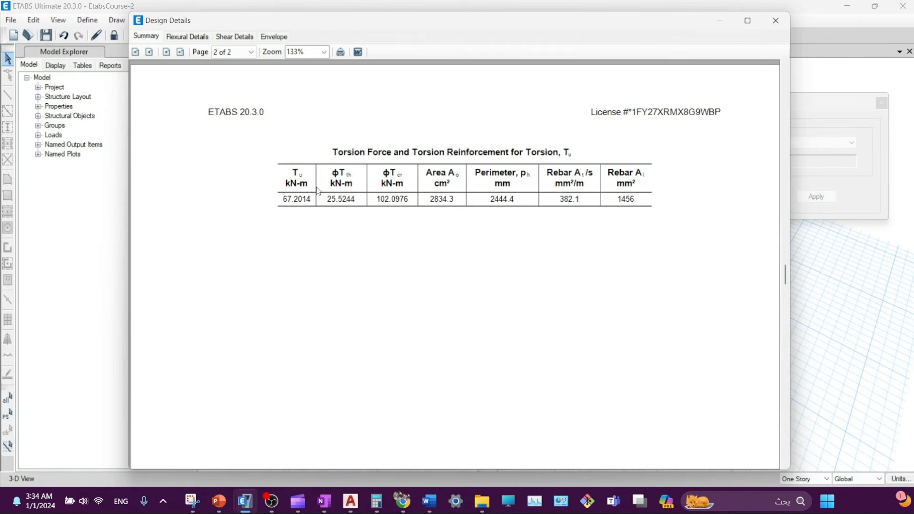
pyautogui.moveTo(577, 26); pyautogui.dragTo(570, 50)
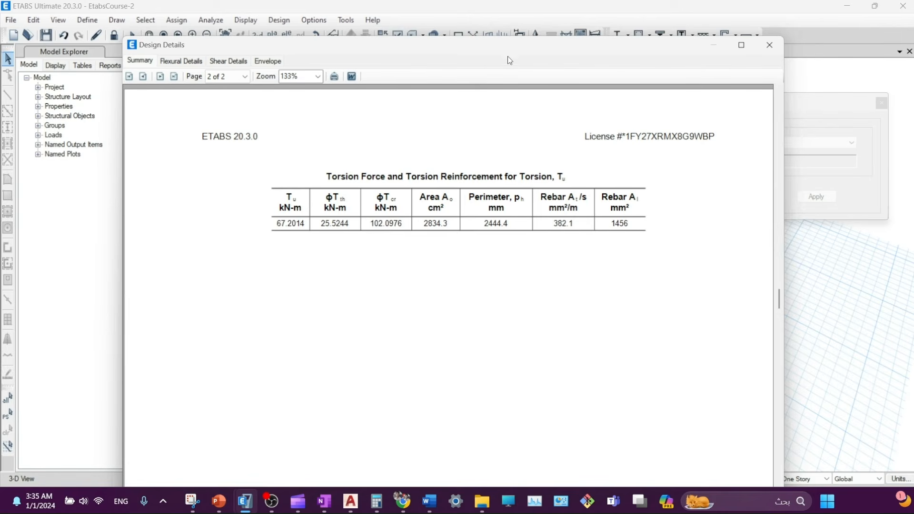
pyautogui.moveTo(509, 53); pyautogui.dragTo(467, 89)
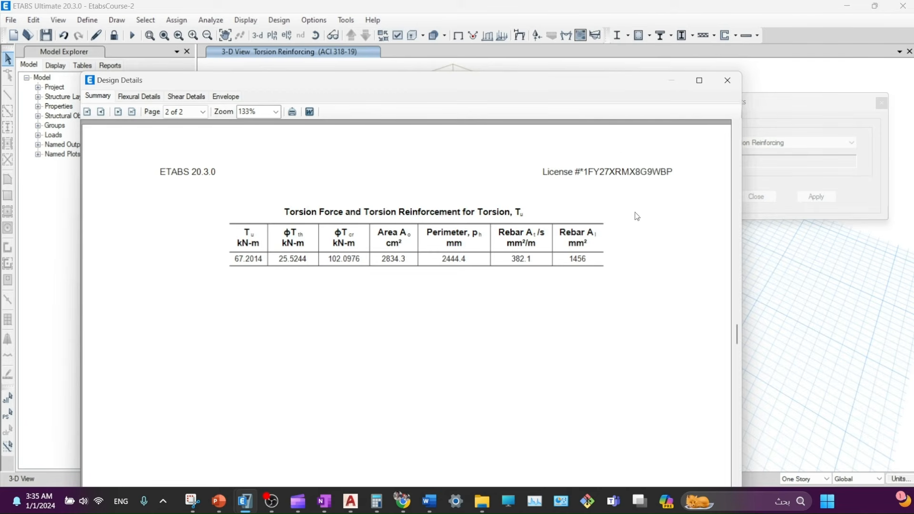
pyautogui.click(727, 80)
# - Switch the 3-D model's design output to Shear Plus Torsion Reinforcing
pyautogui.click(689, 95)
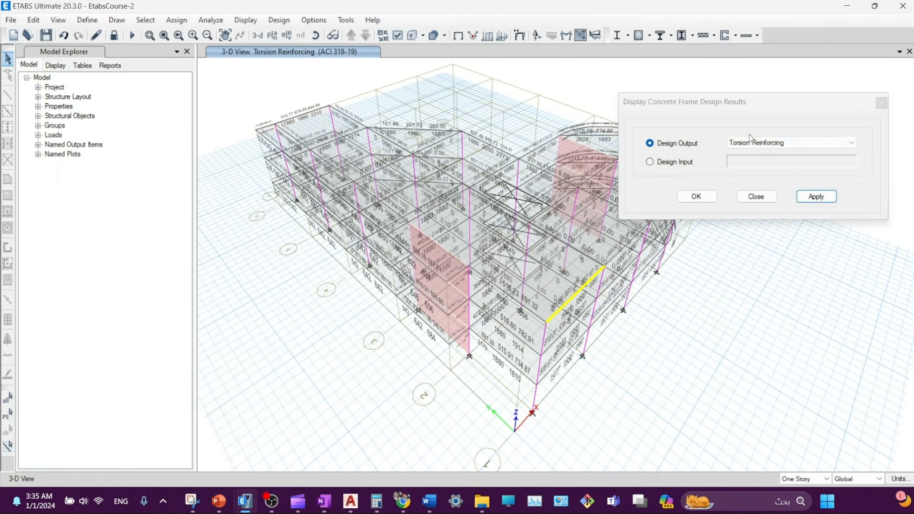
pyautogui.click(750, 143)
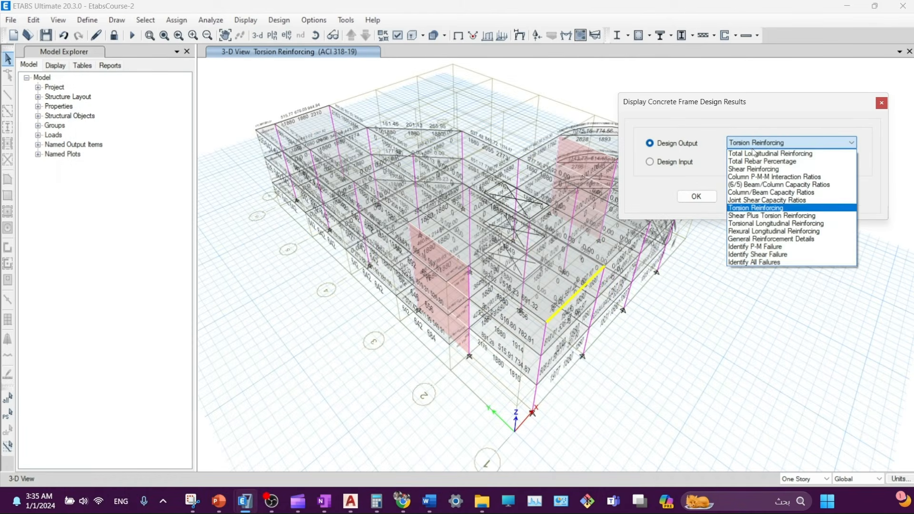
pyautogui.click(755, 216)
pyautogui.click(817, 196)
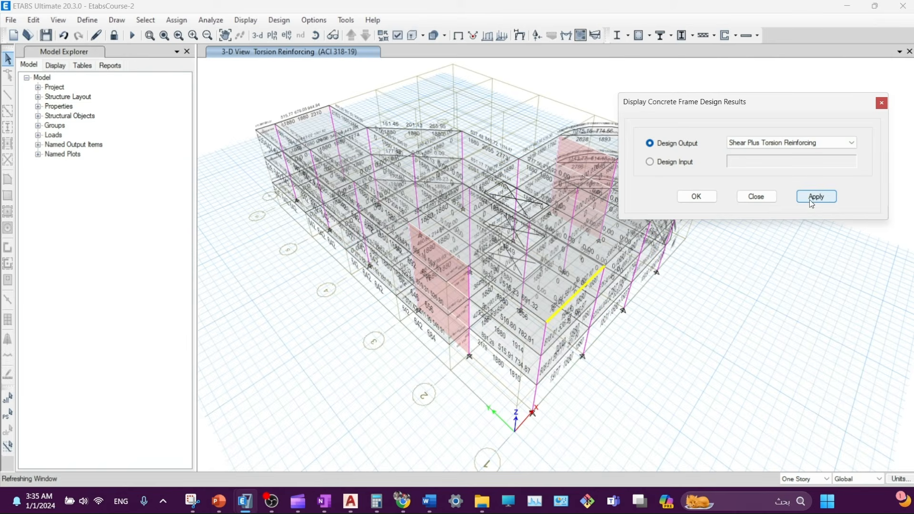
# - Read B21's design details report at 148% zoom, then close it and the design information
pyautogui.rightClick(581, 285)
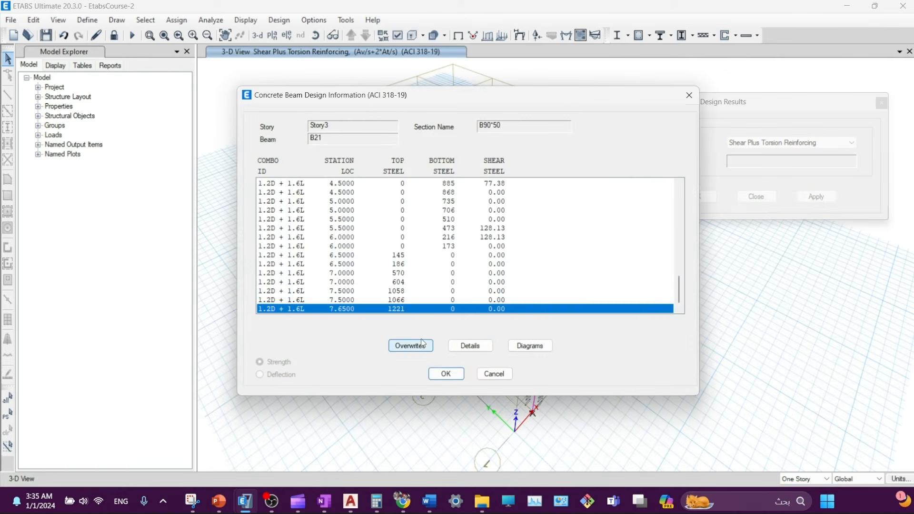
pyautogui.click(469, 346)
pyautogui.click(462, 281)
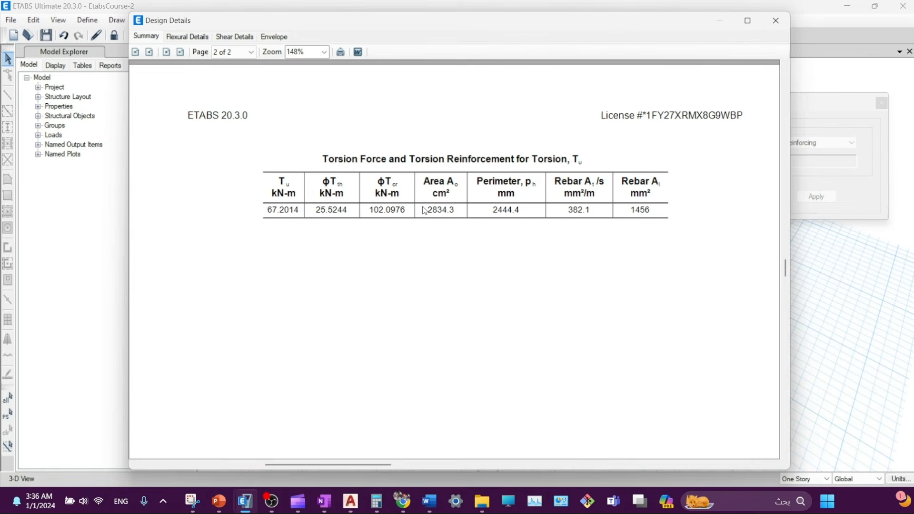
pyautogui.scroll(3, 391, 210)
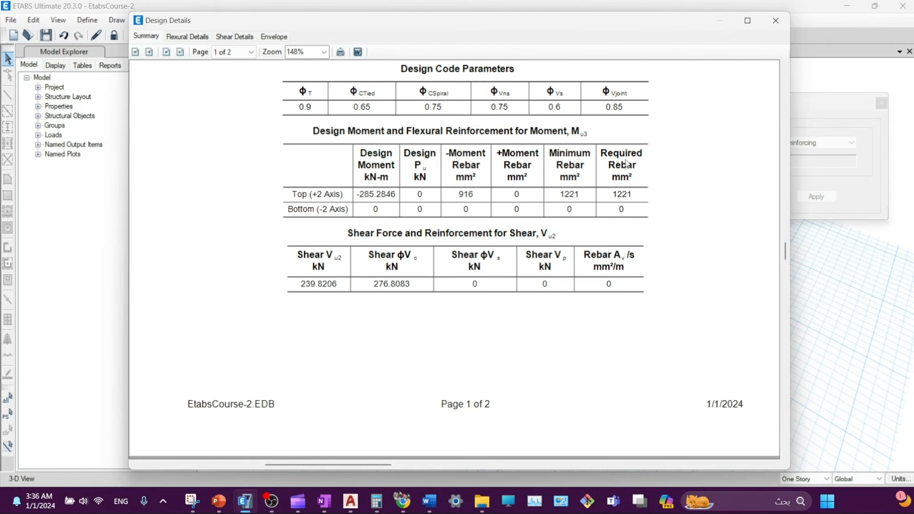
pyautogui.scroll(2, 459, 212)
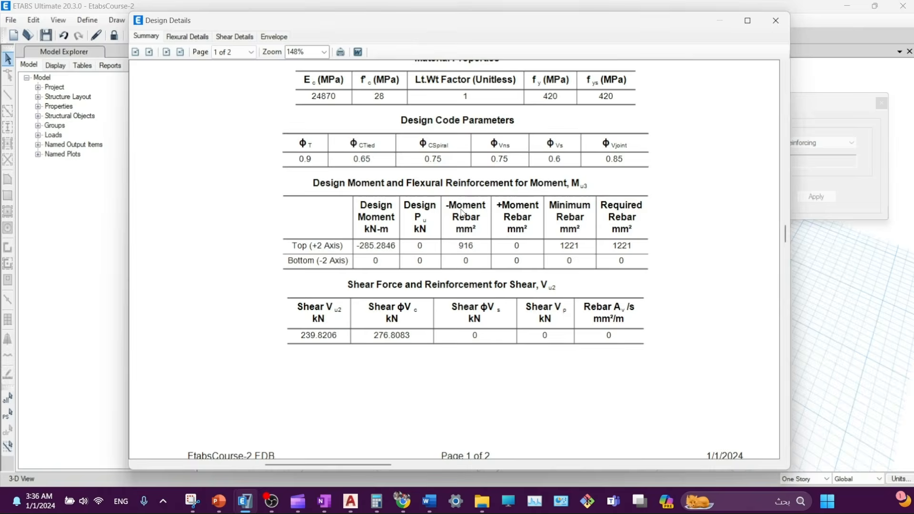
pyautogui.scroll(-3, 459, 214)
pyautogui.scroll(-5, 457, 214)
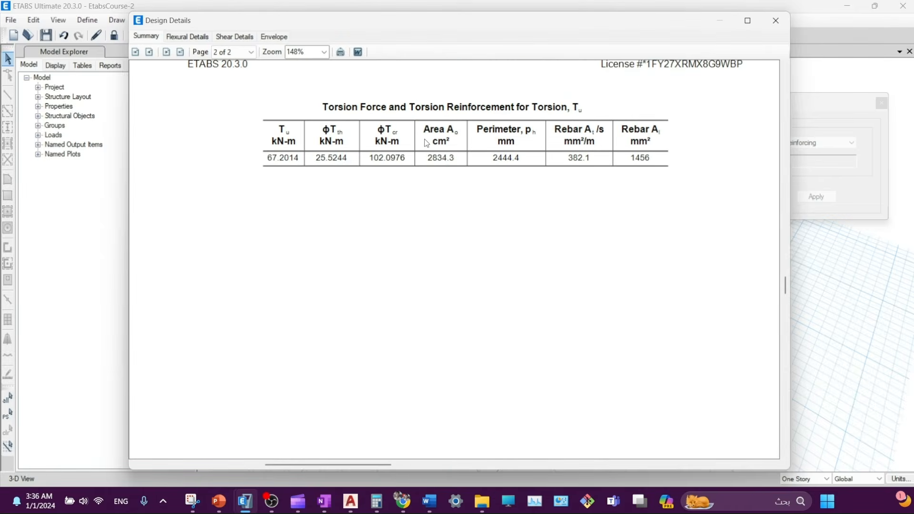
pyautogui.moveTo(582, 23); pyautogui.dragTo(556, 60)
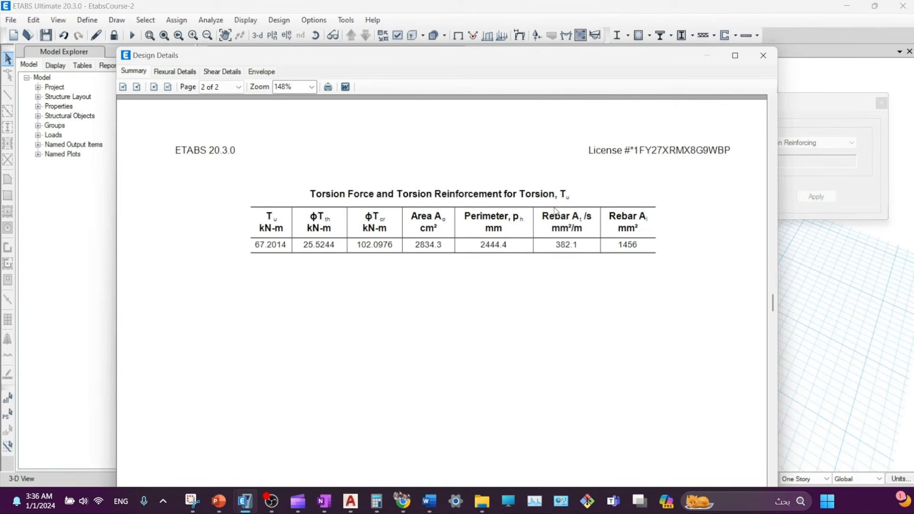
pyautogui.scroll(10, 567, 249)
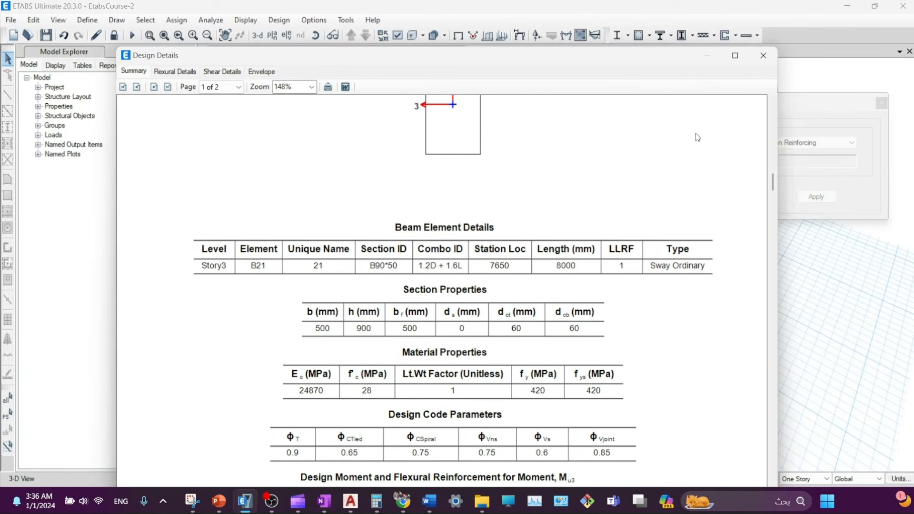
pyautogui.scroll(-10, 627, 240)
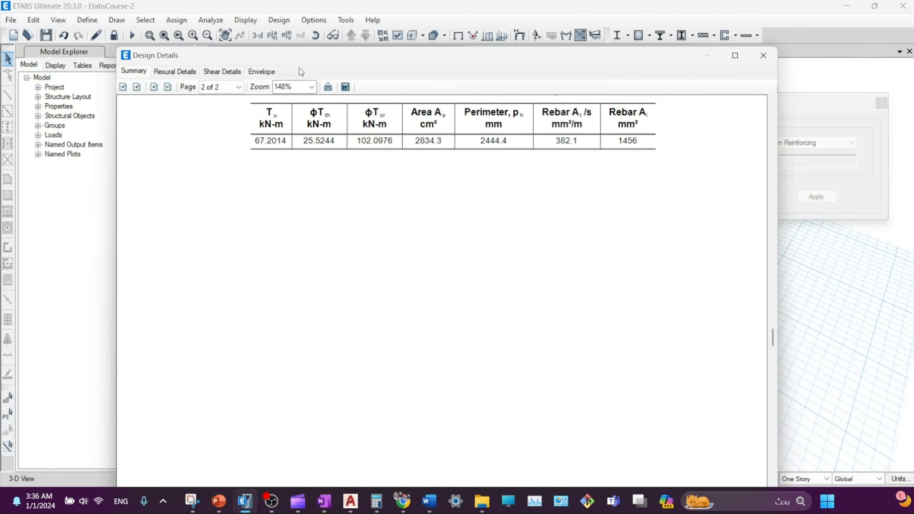
pyautogui.click(764, 55)
pyautogui.click(494, 374)
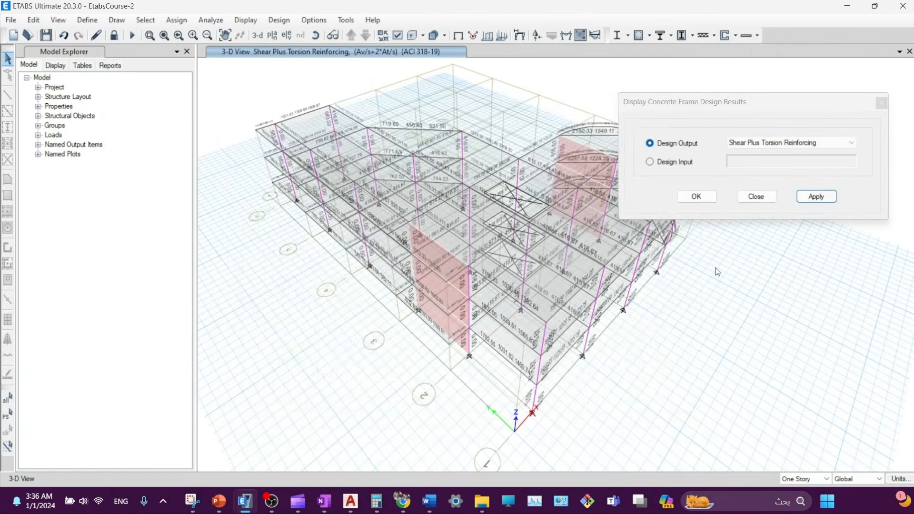
# - Display Torsional Longitudinal Reinforcing results on the 3-D model
pyautogui.click(815, 196)
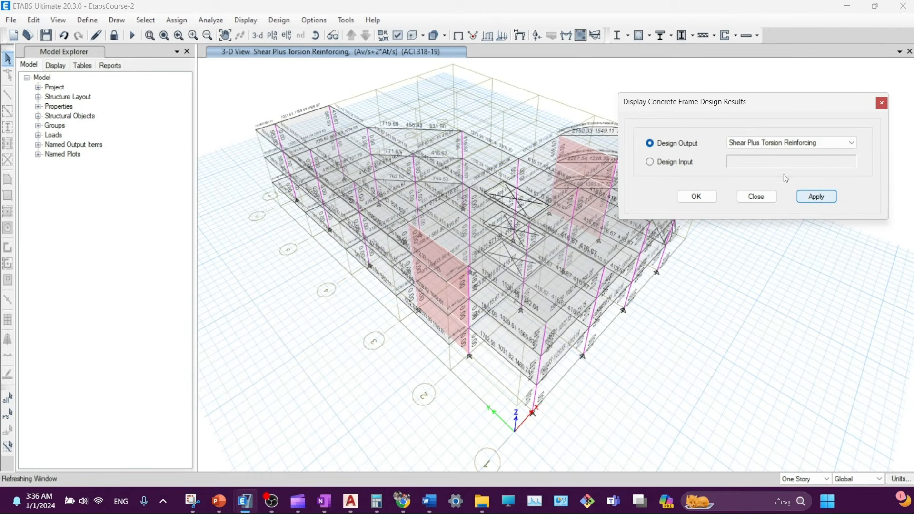
pyautogui.click(785, 143)
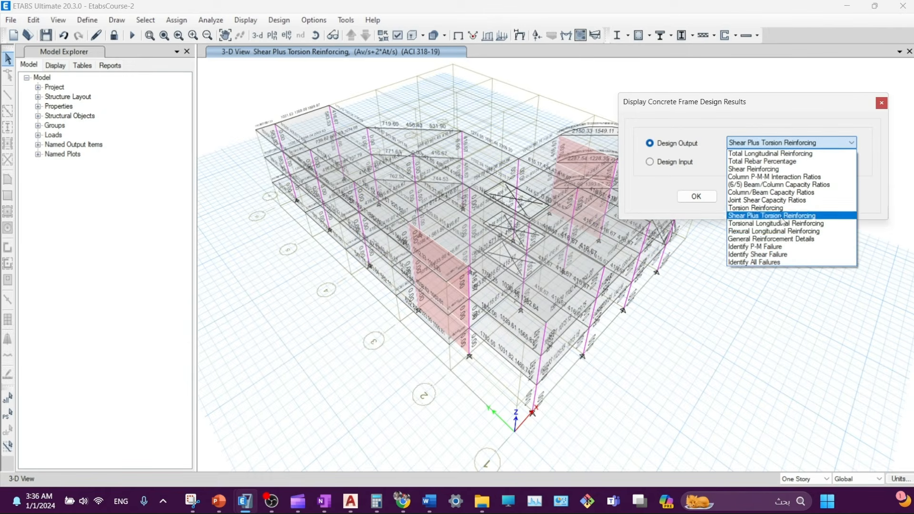
pyautogui.click(744, 224)
pyautogui.click(814, 196)
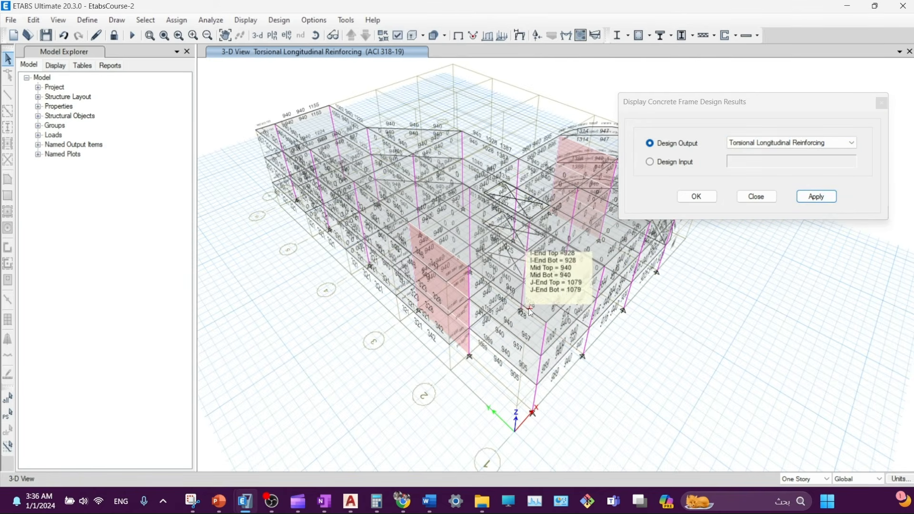
# - Review the beam's detailed design report, then close both design windows
pyautogui.rightClick(581, 295)
pyautogui.click(477, 346)
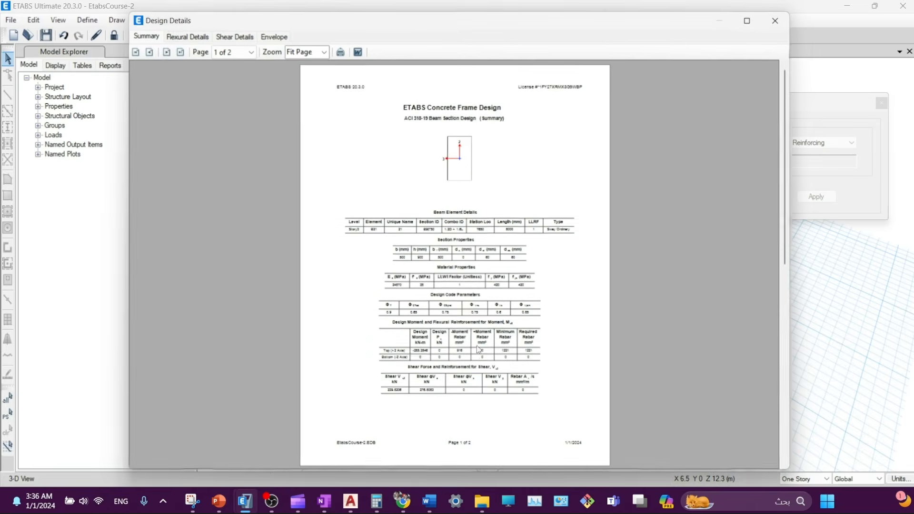
pyautogui.scroll(5, 468, 287)
pyautogui.scroll(-5, 468, 288)
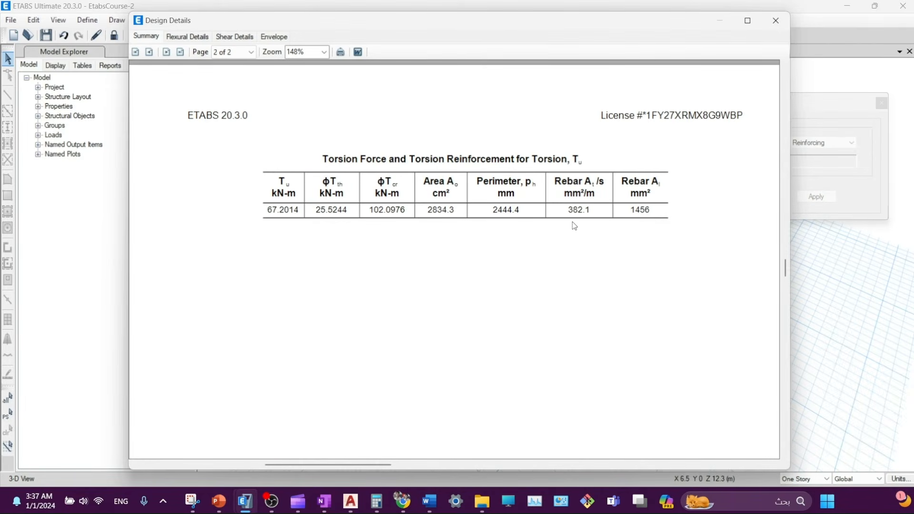
pyautogui.scroll(3, 601, 227)
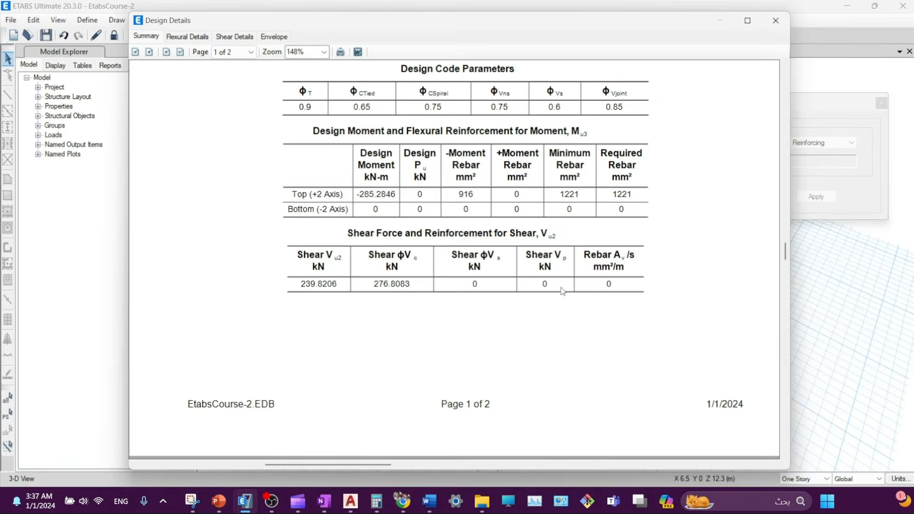
pyautogui.scroll(1, 593, 252)
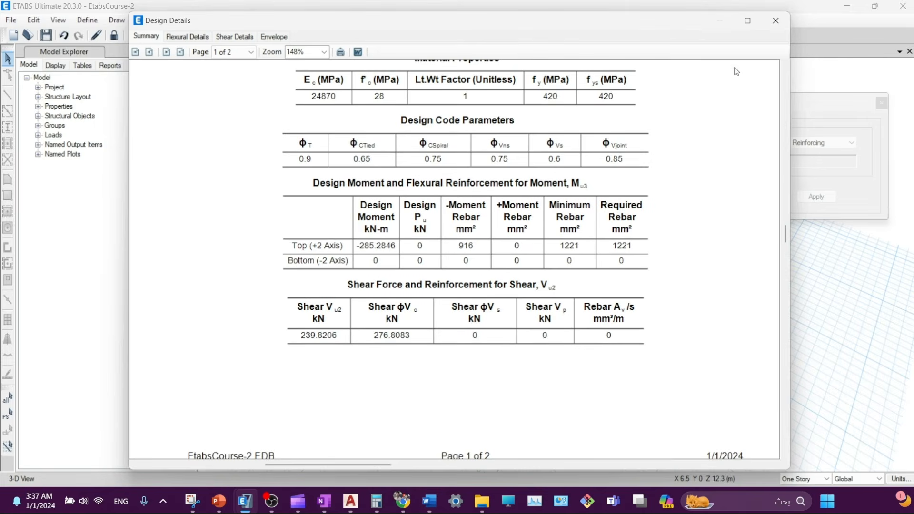
pyautogui.click(775, 21)
pyautogui.click(689, 102)
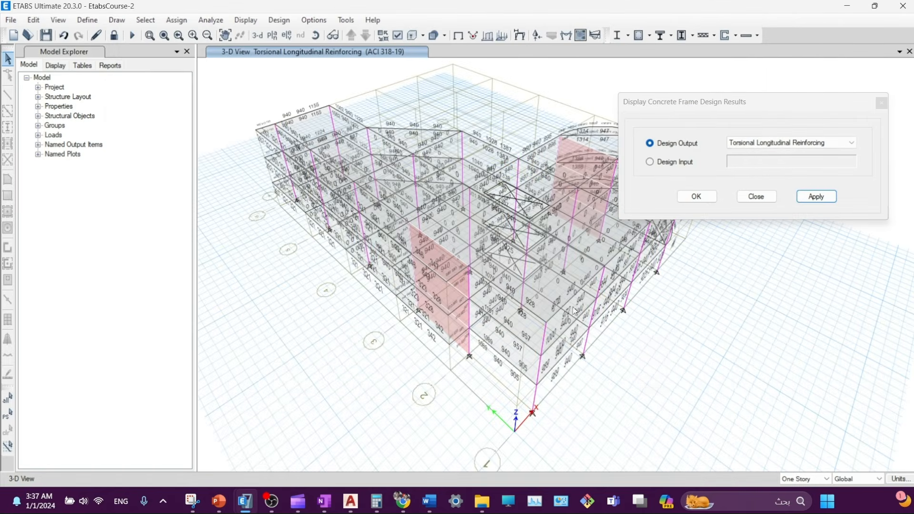
# - Switch the display to Elevation View 1
pyautogui.click(272, 35)
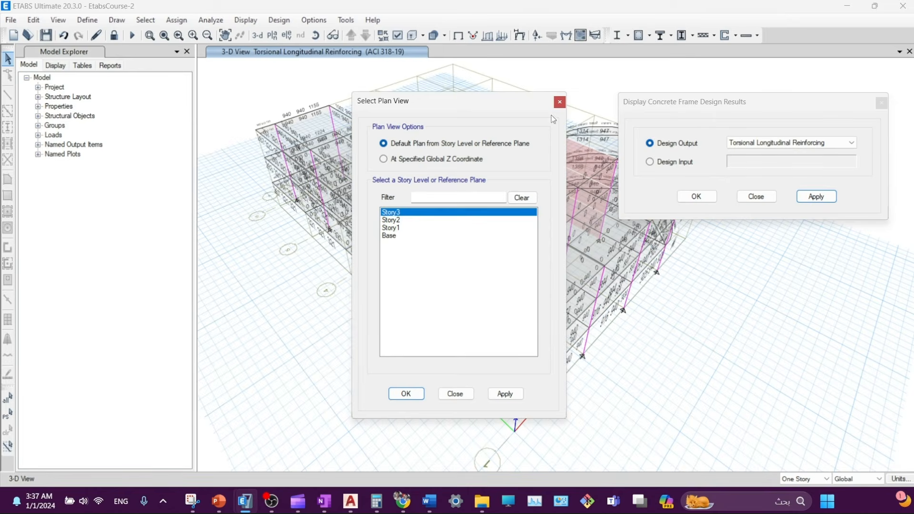
pyautogui.click(559, 102)
pyautogui.click(287, 36)
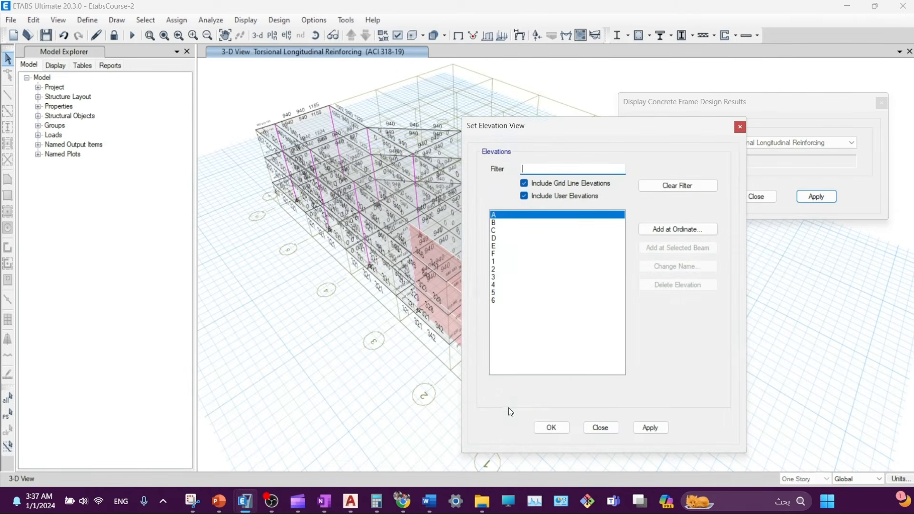
pyautogui.click(494, 261)
pyautogui.click(650, 428)
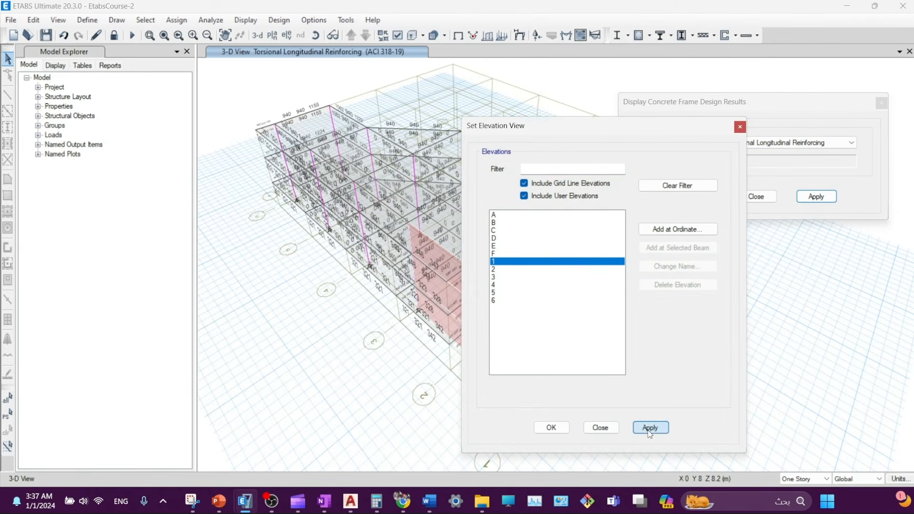
pyautogui.click(601, 428)
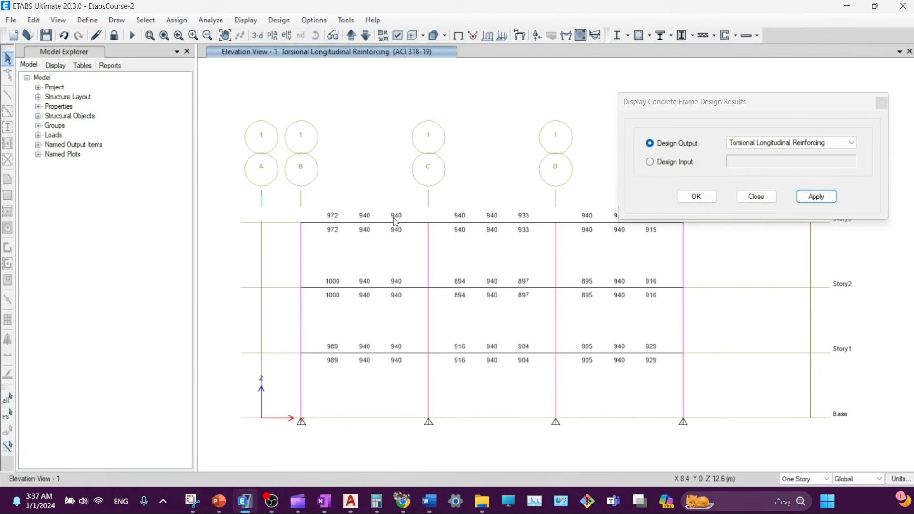
# - Show Shear Plus Torsion Reinforcing values on elevation 1, then close the settings
pyautogui.click(820, 196)
pyautogui.click(771, 142)
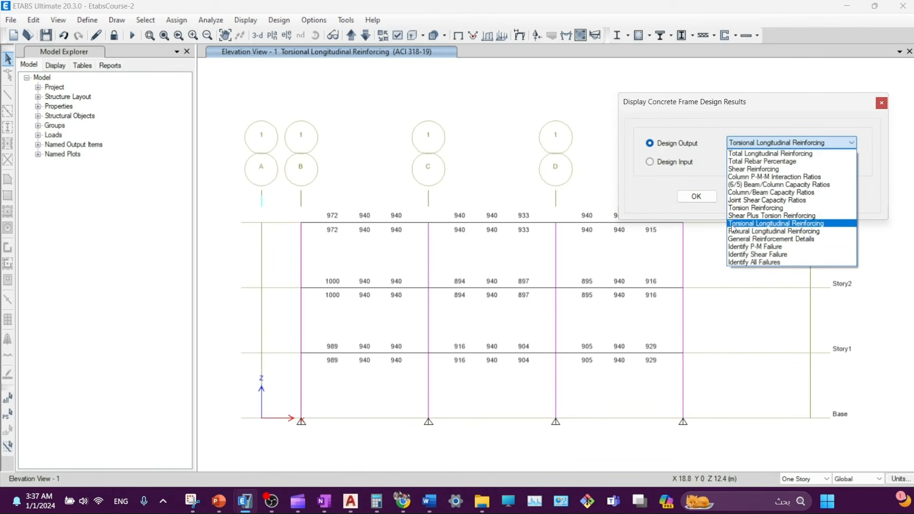
pyautogui.click(739, 216)
pyautogui.click(816, 196)
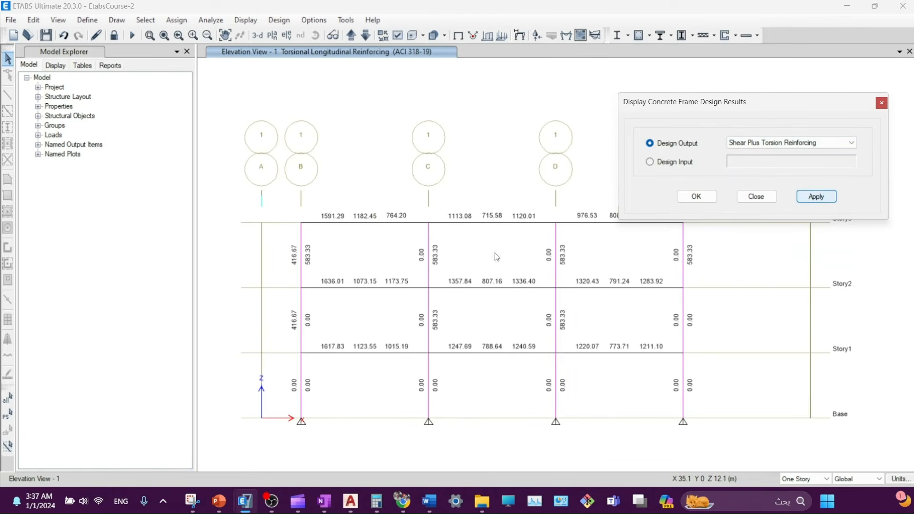
pyautogui.moveTo(414, 222)
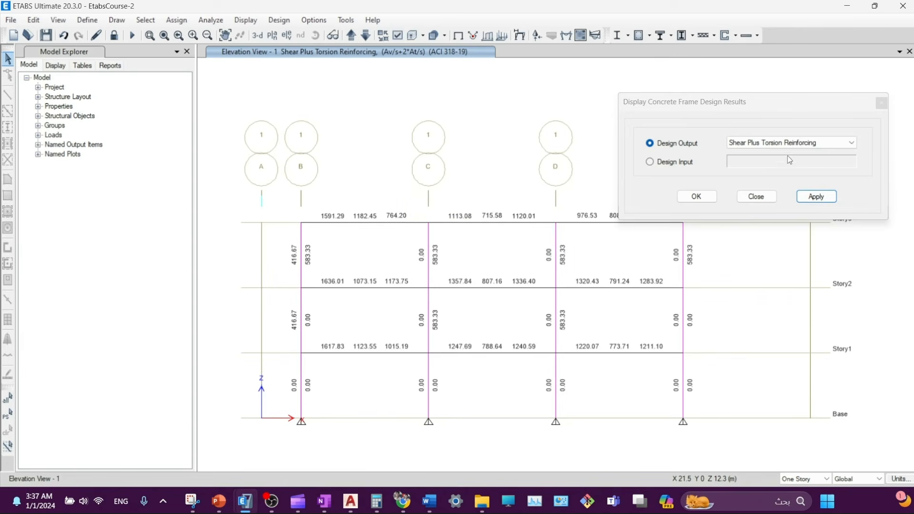
pyautogui.click(778, 147)
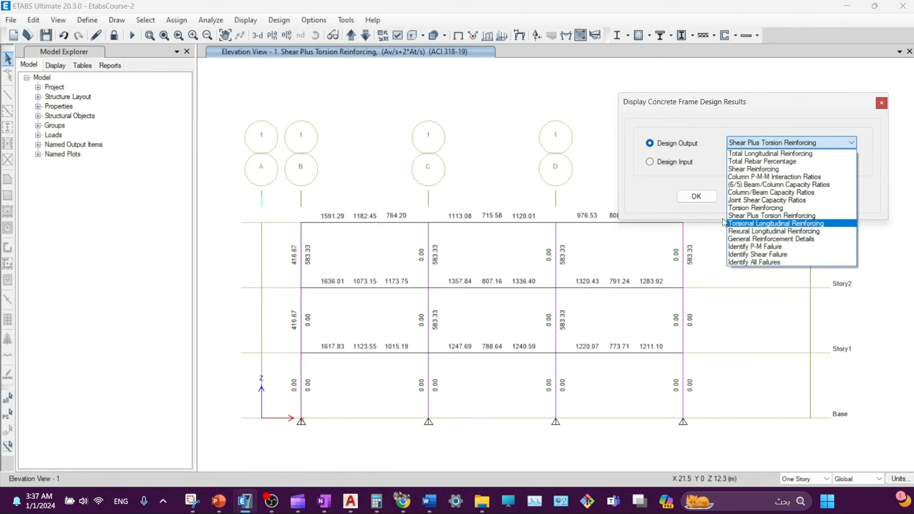
pyautogui.click(663, 119)
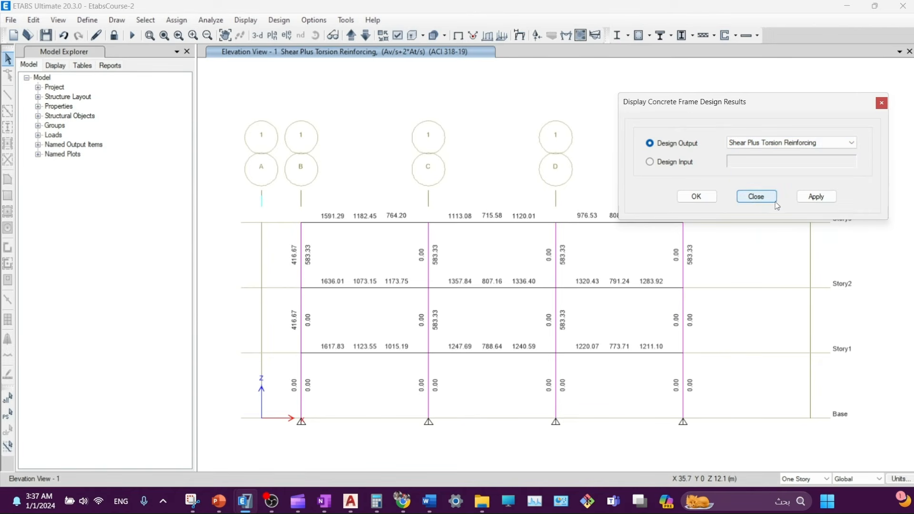
pyautogui.click(755, 200)
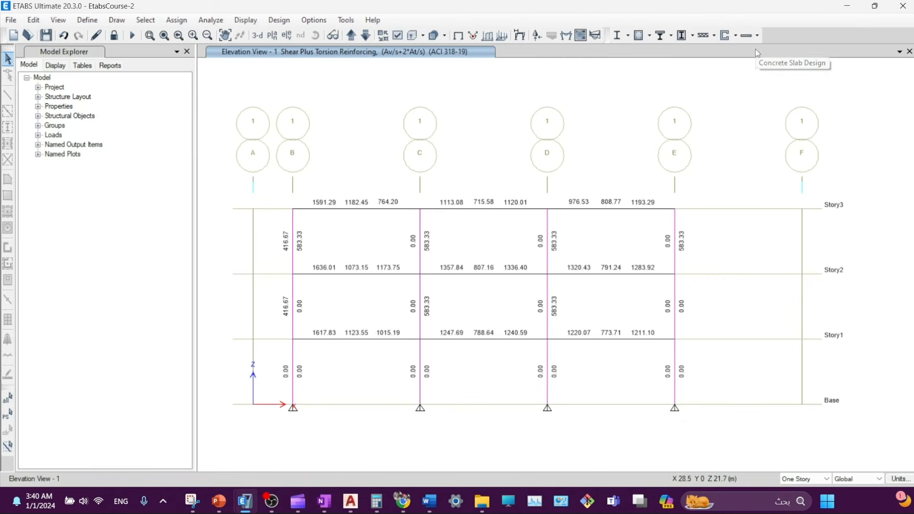
# - Display Shear Reinforcing results on elevation 1, reading 128.13 at the top beam B–C
pyautogui.click(651, 39)
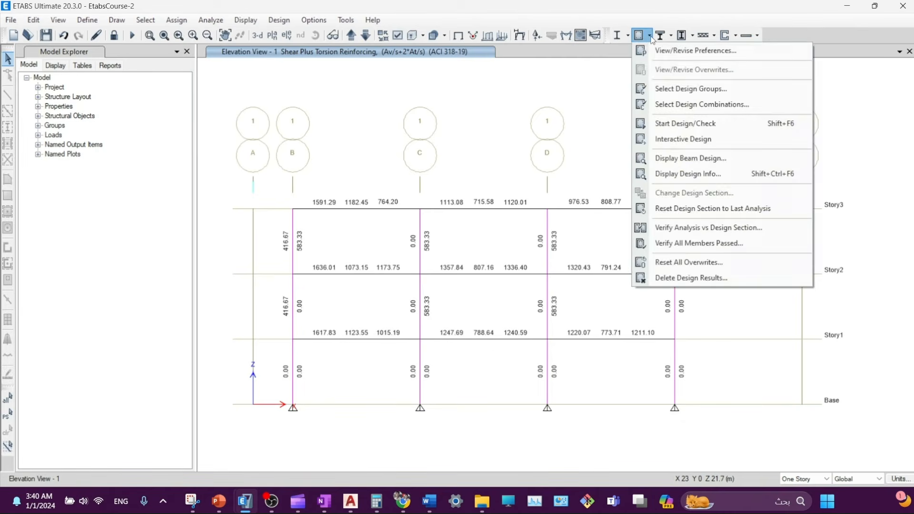
pyautogui.click(651, 38)
pyautogui.click(652, 39)
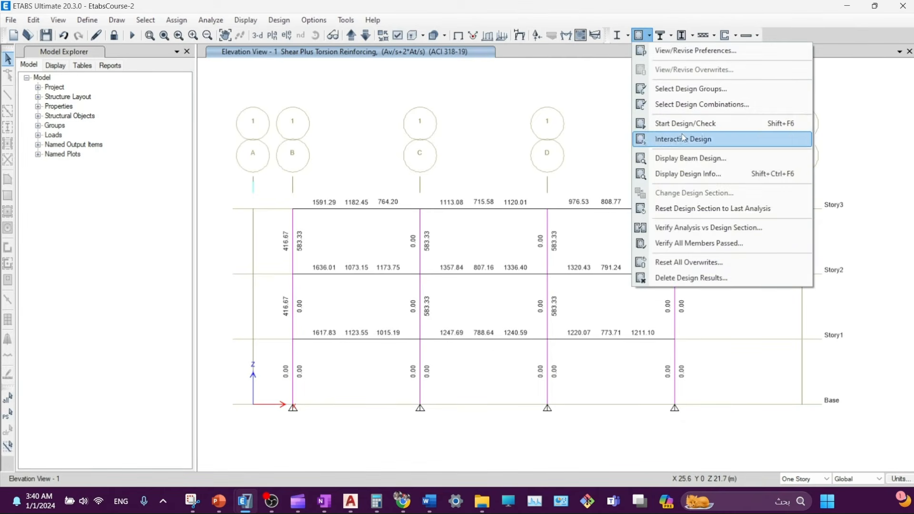
pyautogui.click(685, 174)
pyautogui.click(782, 145)
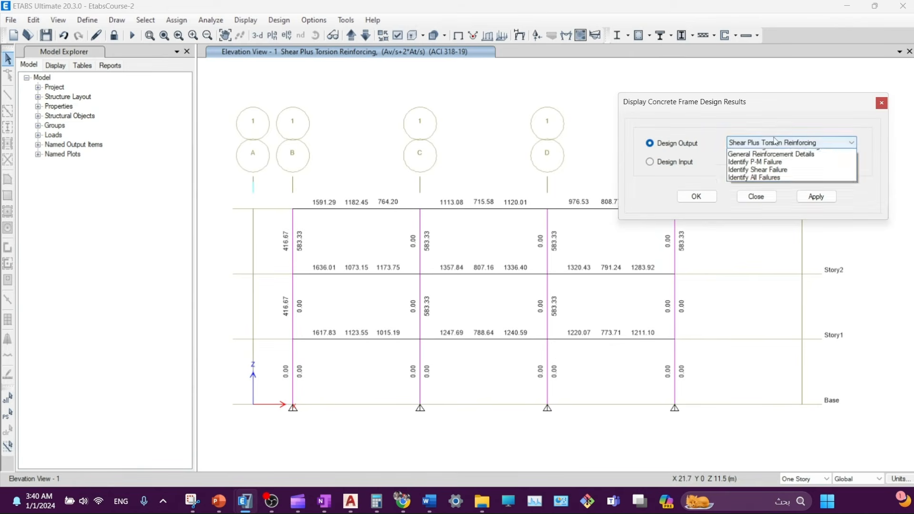
pyautogui.click(747, 169)
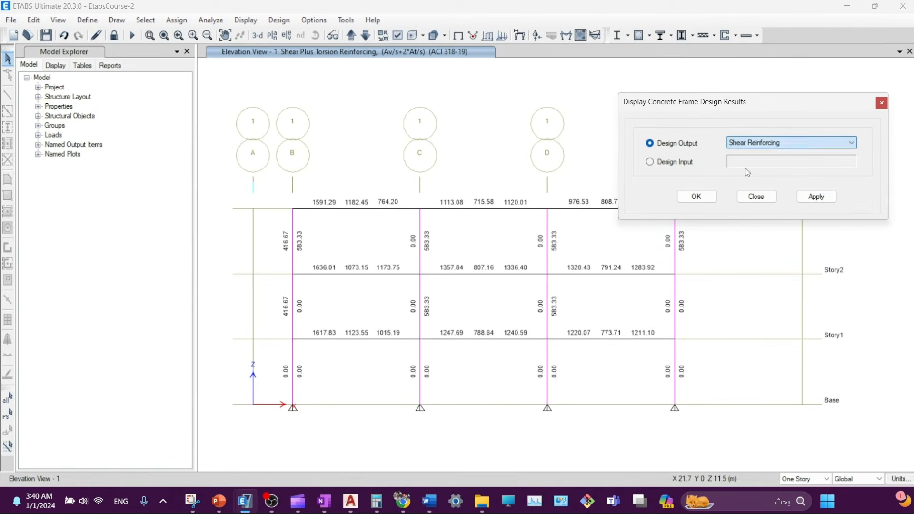
pyautogui.click(815, 198)
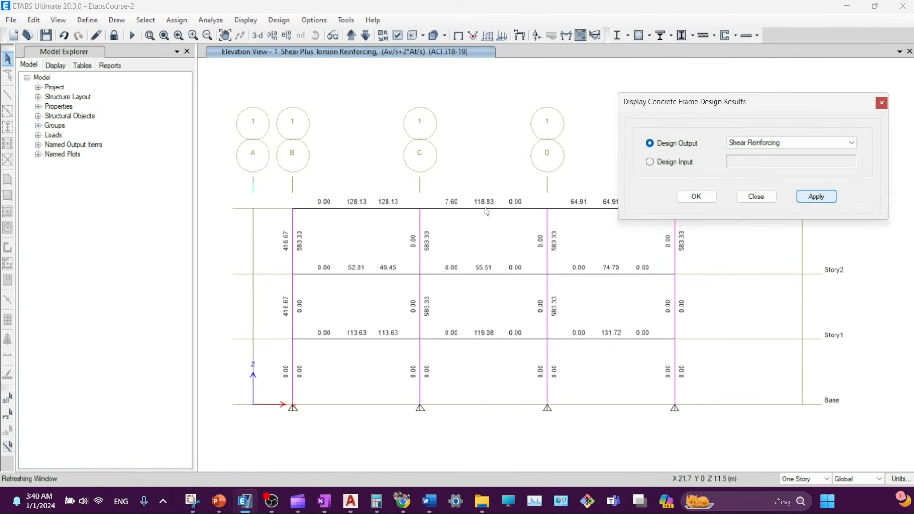
pyautogui.moveTo(391, 213)
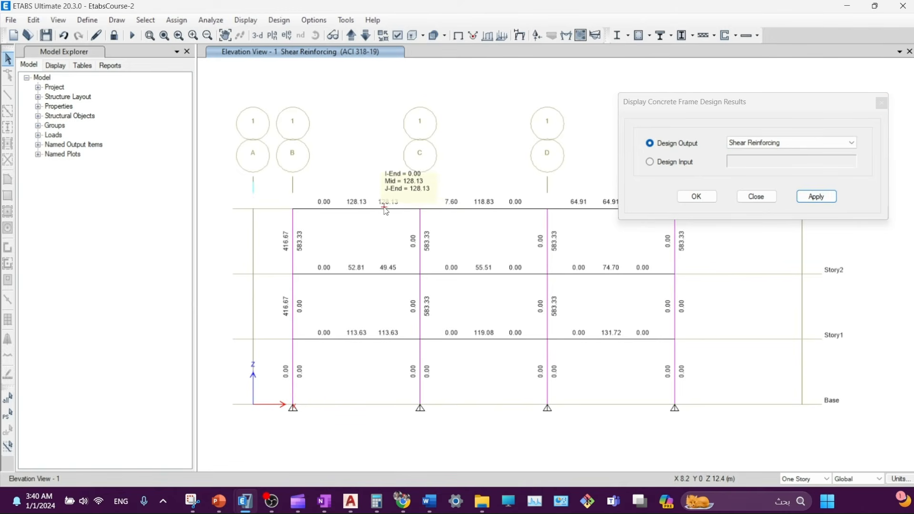
pyautogui.moveTo(422, 260)
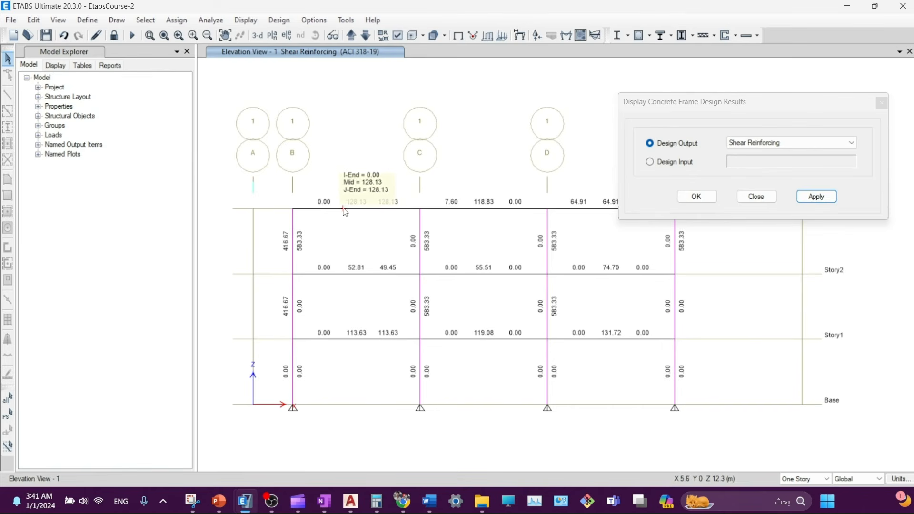
pyautogui.moveTo(311, 213)
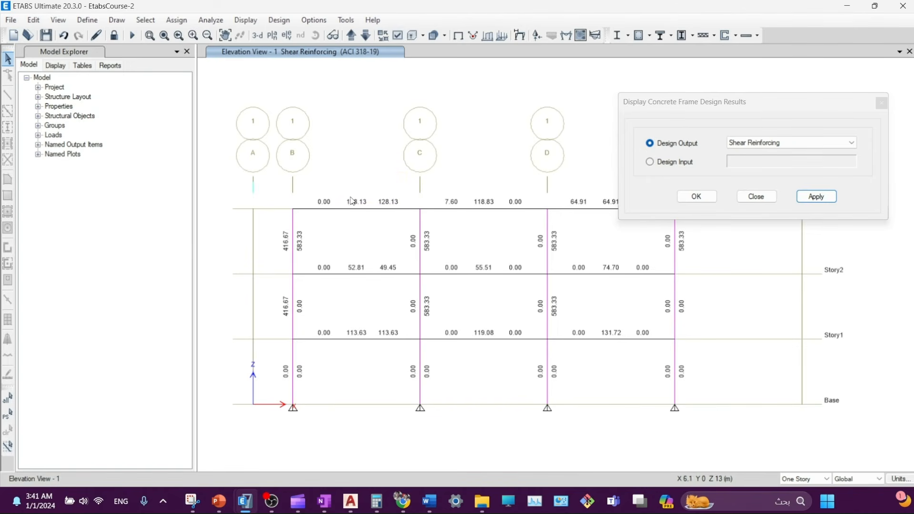
pyautogui.rightClick(405, 212)
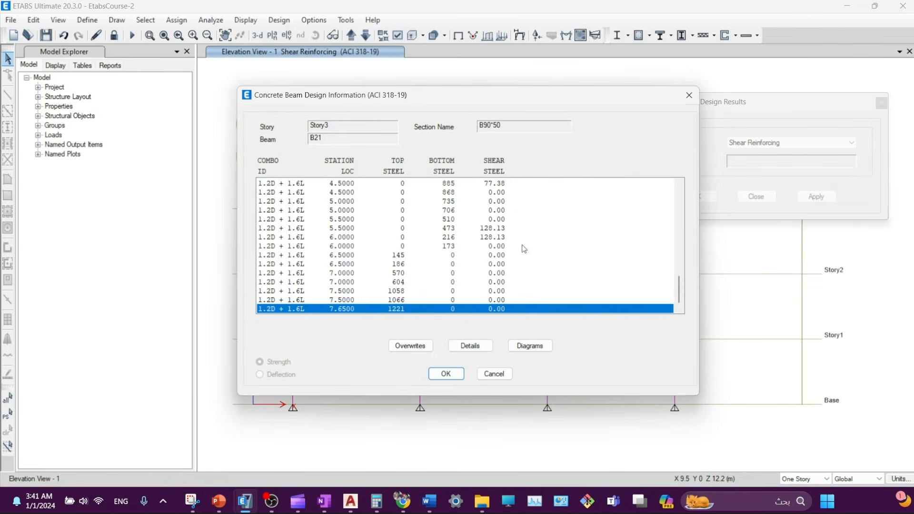
pyautogui.click(479, 345)
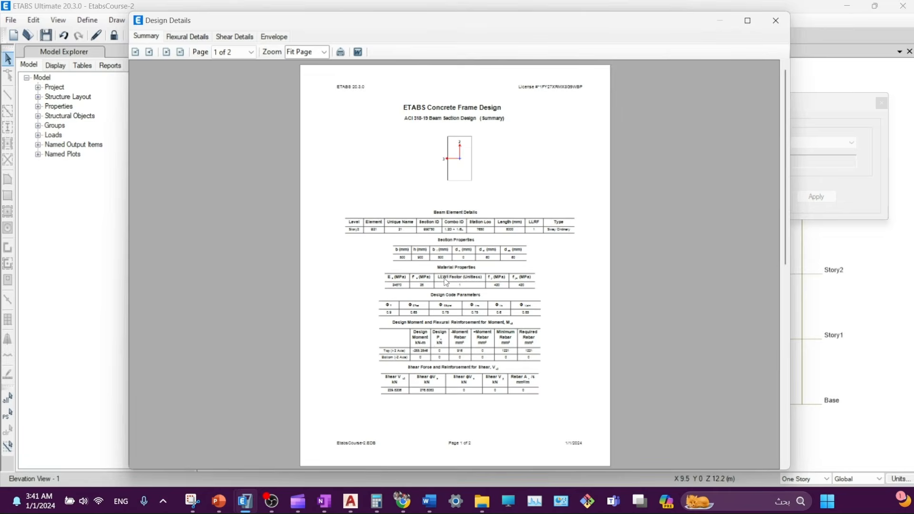
pyautogui.keyDown('ctrl'); pyautogui.scroll(3, 448, 283); pyautogui.keyUp('ctrl')
pyautogui.keyDown('ctrl'); pyautogui.scroll(5, 454, 288); pyautogui.keyUp('ctrl')
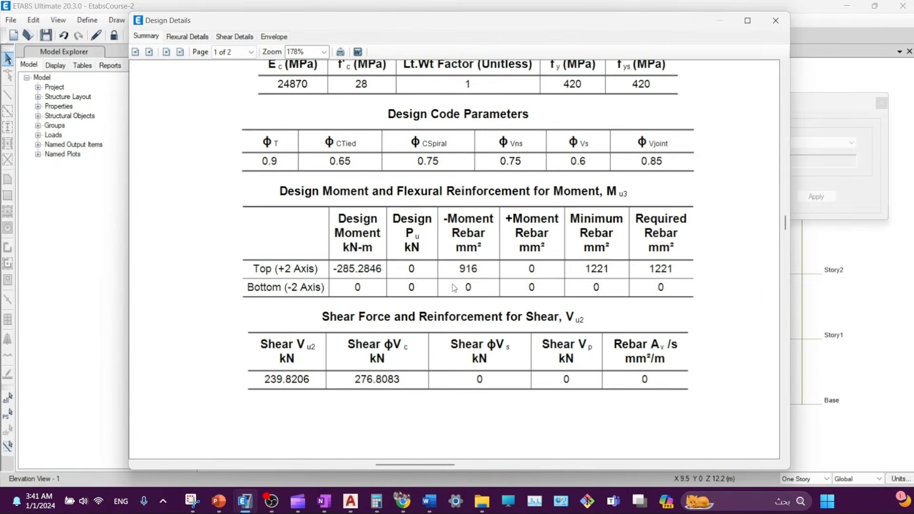
pyautogui.scroll(-10, 526, 257)
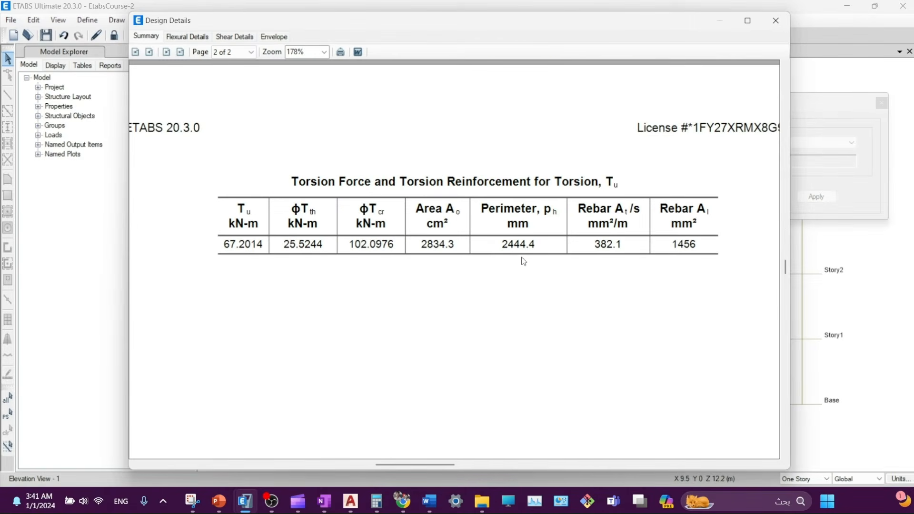
pyautogui.scroll(10, 604, 230)
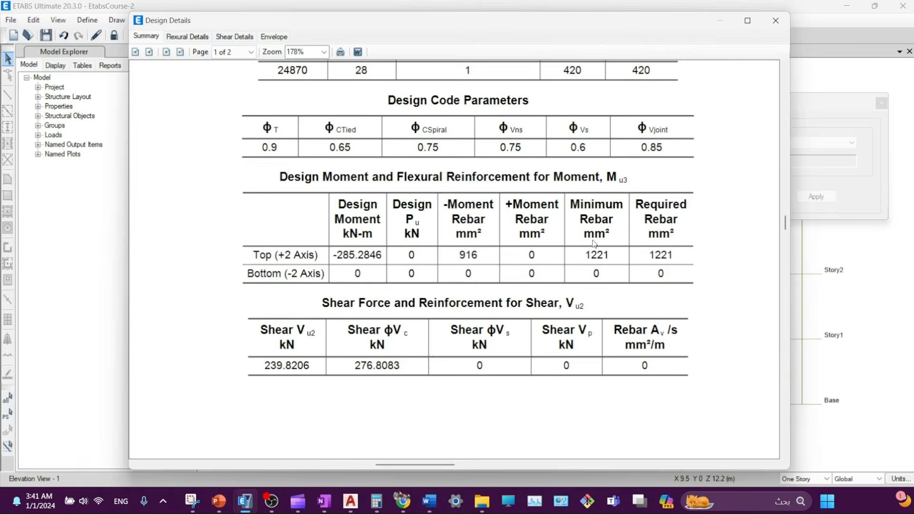
pyautogui.scroll(4, 603, 228)
pyautogui.scroll(-6, 600, 229)
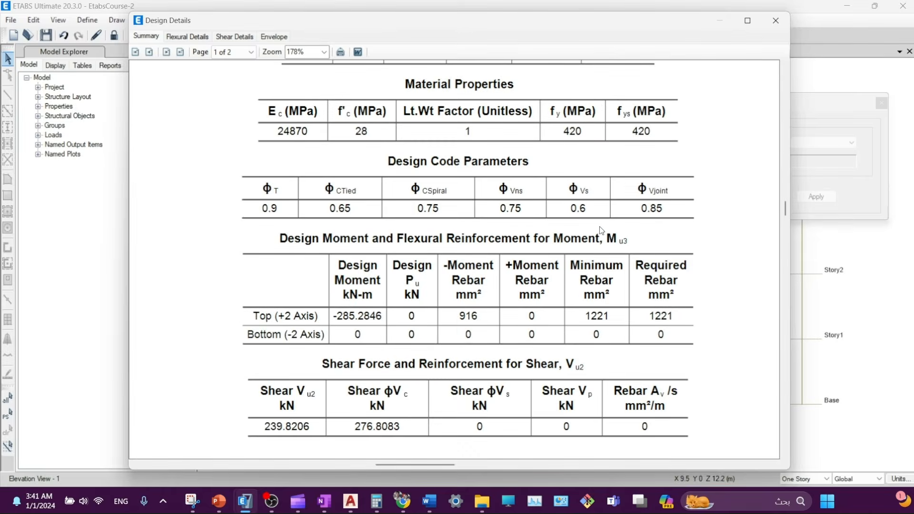
pyautogui.scroll(-5, 602, 230)
pyautogui.scroll(4, 585, 229)
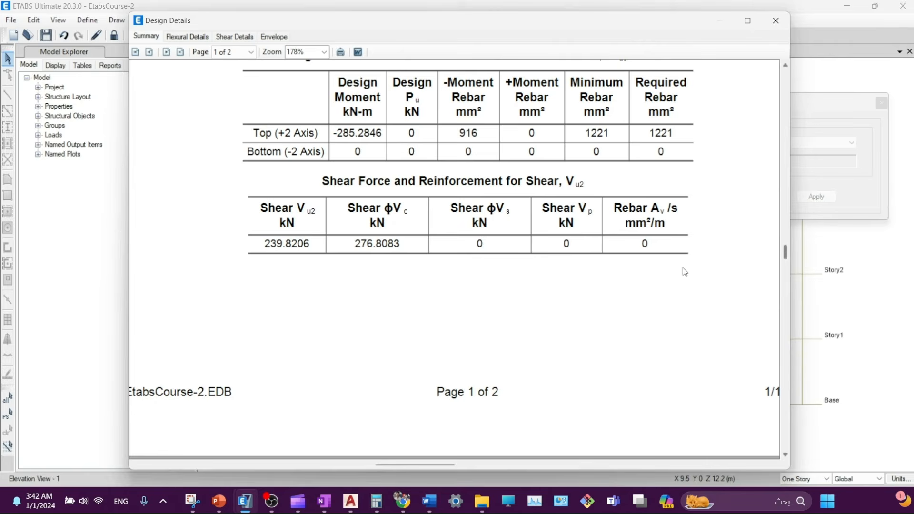
pyautogui.scroll(-5, 683, 268)
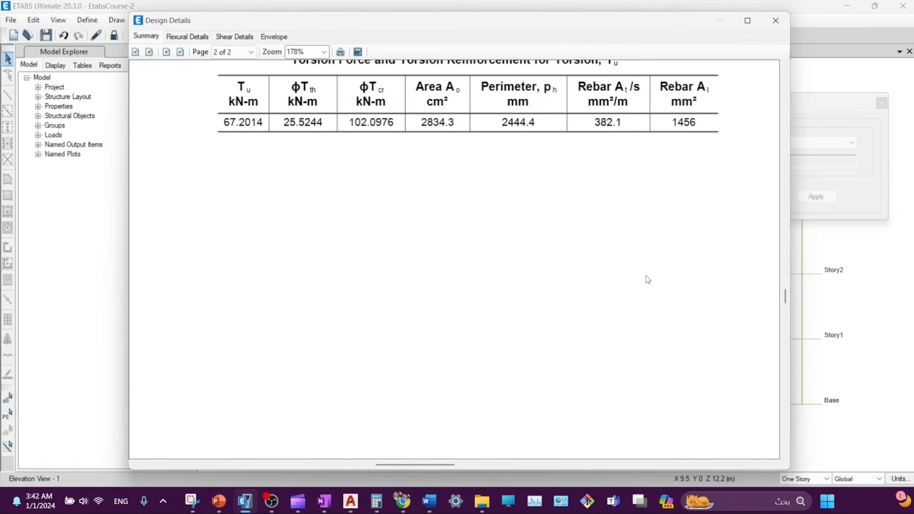
pyautogui.scroll(2, 409, 138)
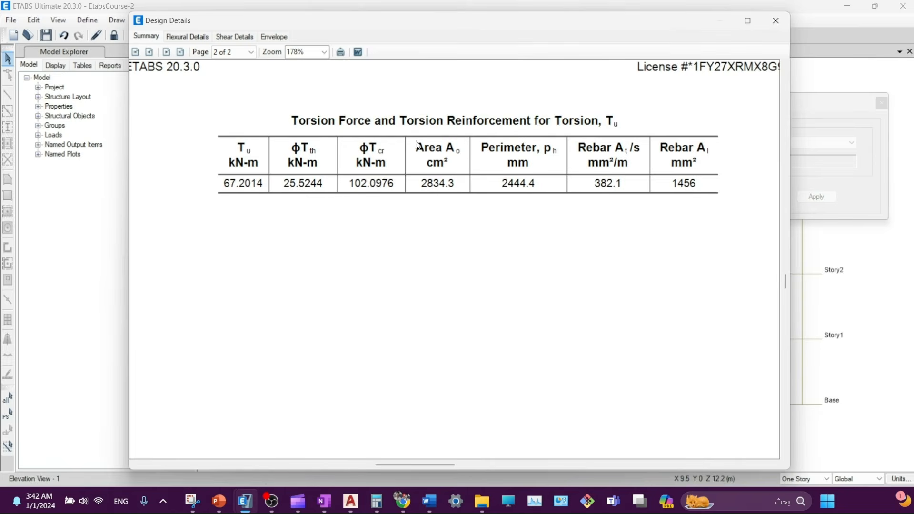
pyautogui.click(777, 20)
pyautogui.click(501, 375)
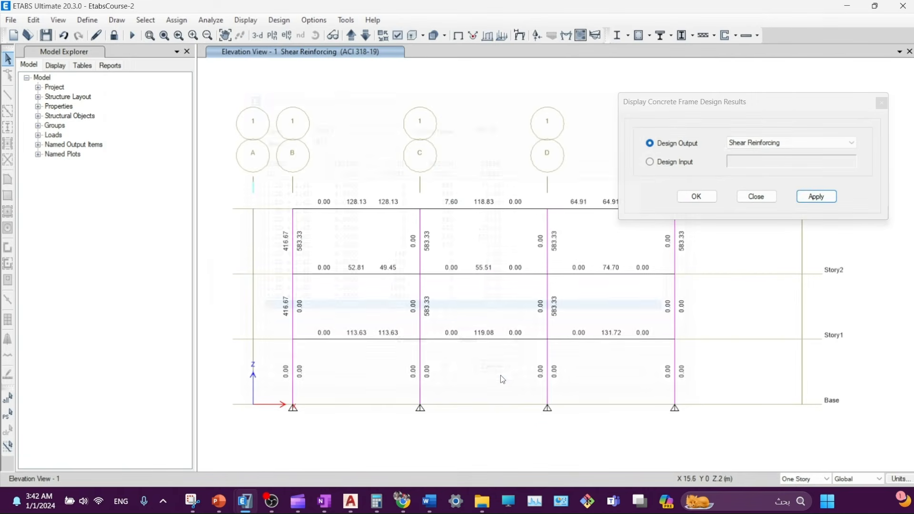
# - Apply Shear Plus Torsion Reinforcing results to Elevation View 1 and confirm with OK
pyautogui.click(805, 143)
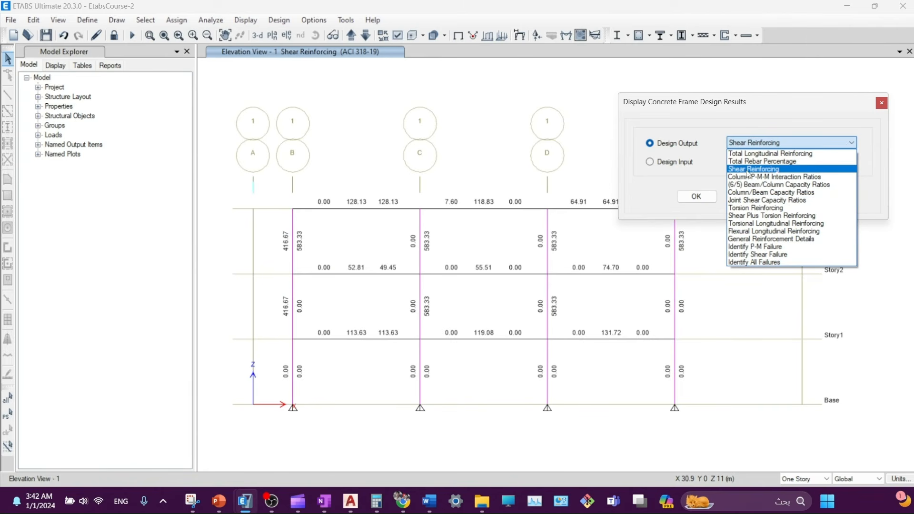
pyautogui.click(746, 217)
pyautogui.click(831, 198)
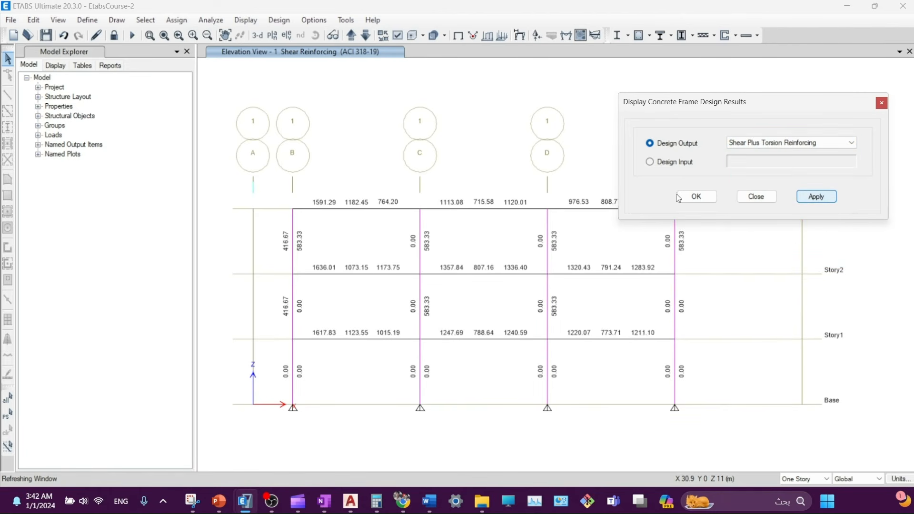
pyautogui.click(695, 196)
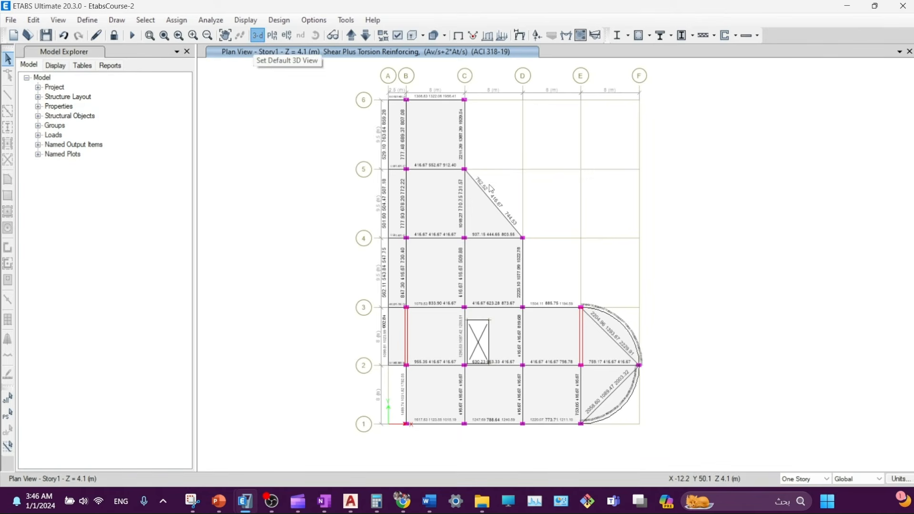
# - Show the full 3-D structure with Total Rebar Percentage concrete design results
pyautogui.click(257, 35)
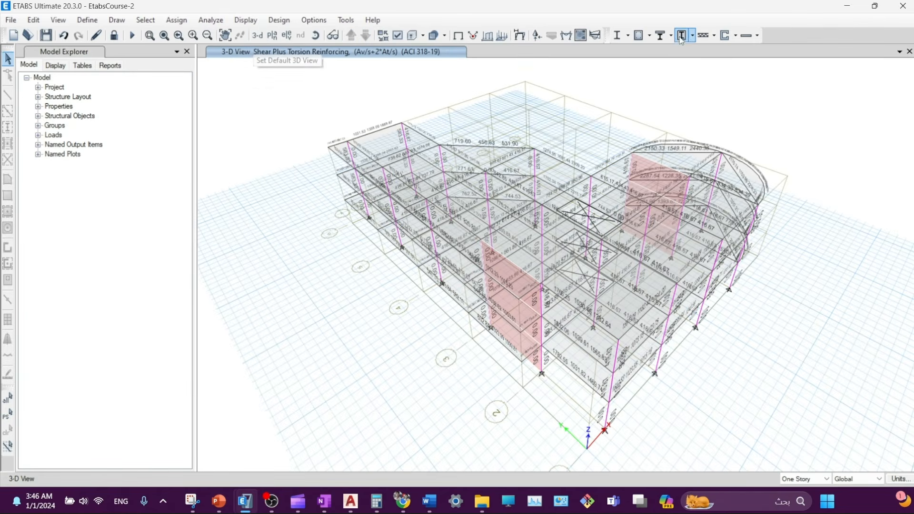
pyautogui.click(651, 36)
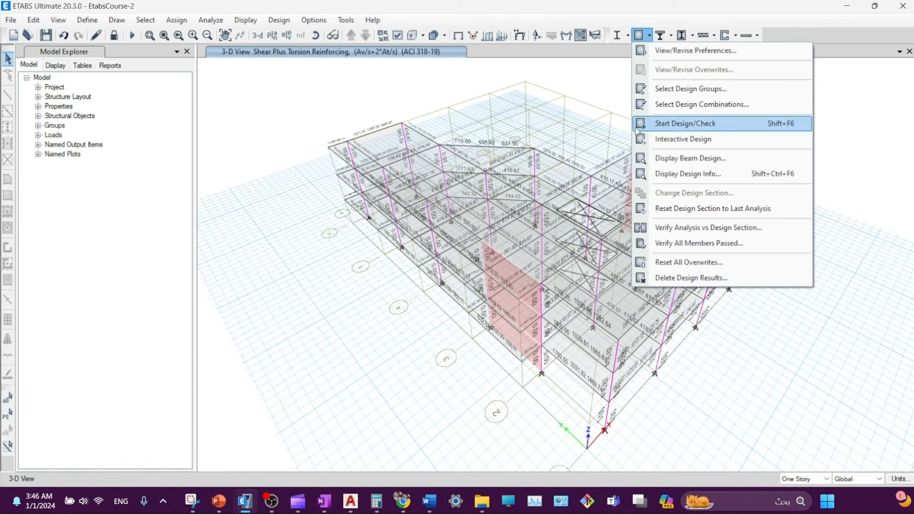
pyautogui.click(668, 174)
pyautogui.click(751, 143)
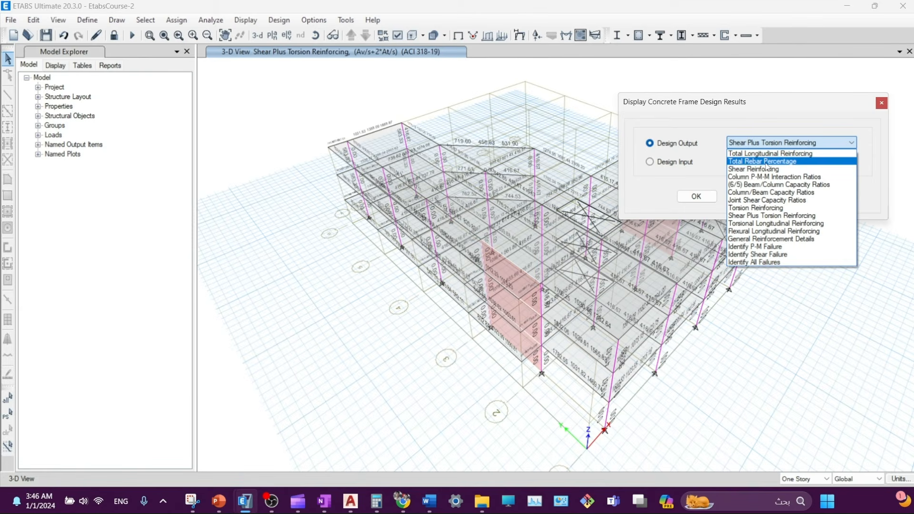
pyautogui.click(767, 163)
pyautogui.click(814, 196)
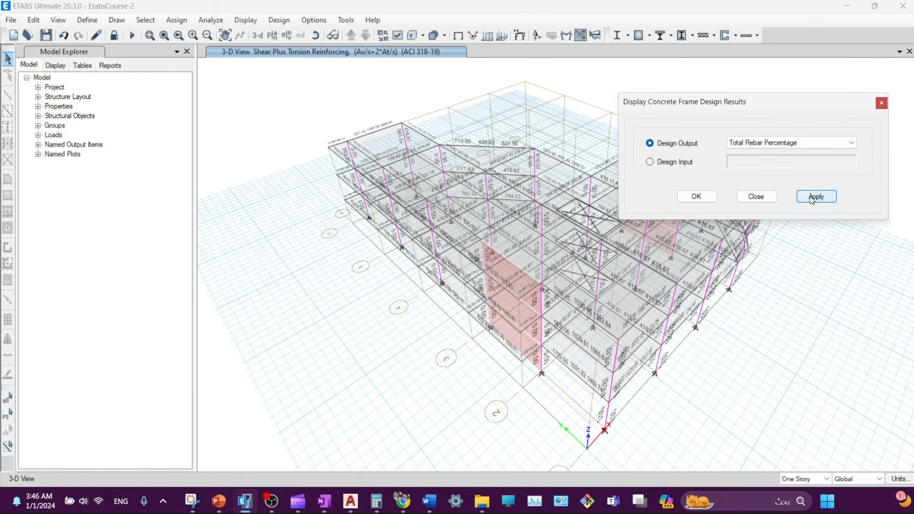
pyautogui.click(766, 200)
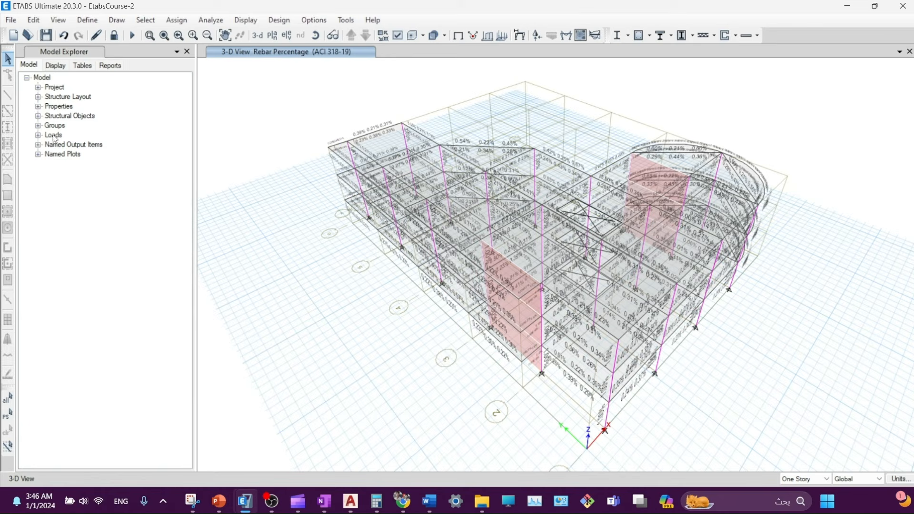
# - Select the 20 Story1 columns in Model Explorer and show only them
pyautogui.click(37, 116)
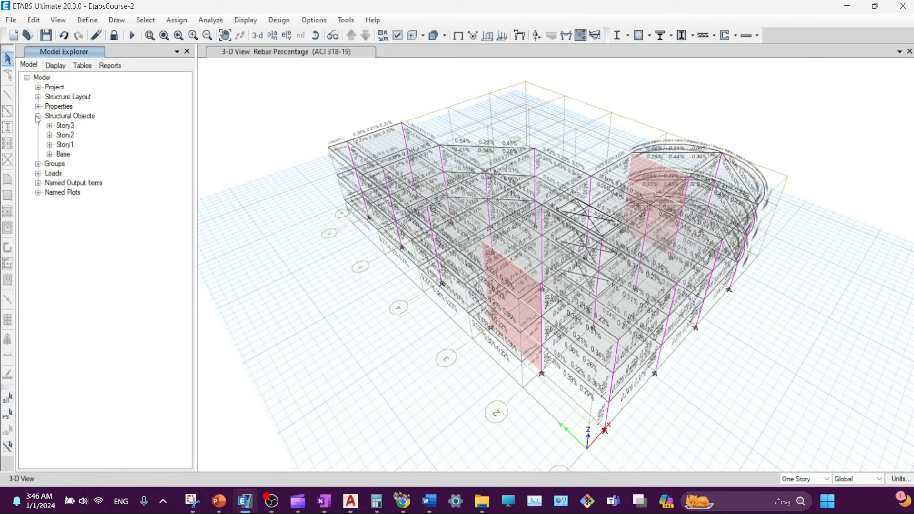
pyautogui.click(49, 145)
pyautogui.click(60, 164)
pyautogui.click(80, 164)
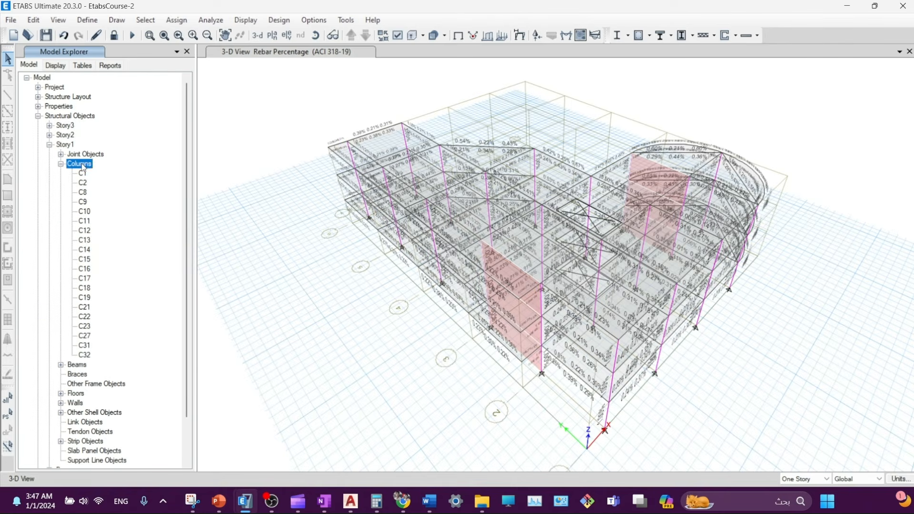
pyautogui.rightClick(82, 166)
pyautogui.click(112, 172)
pyautogui.rightClick(290, 204)
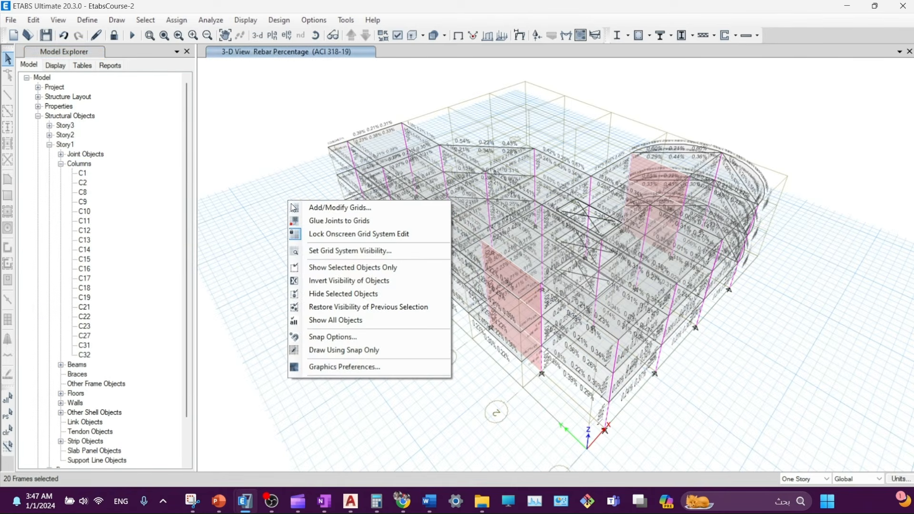
pyautogui.click(315, 268)
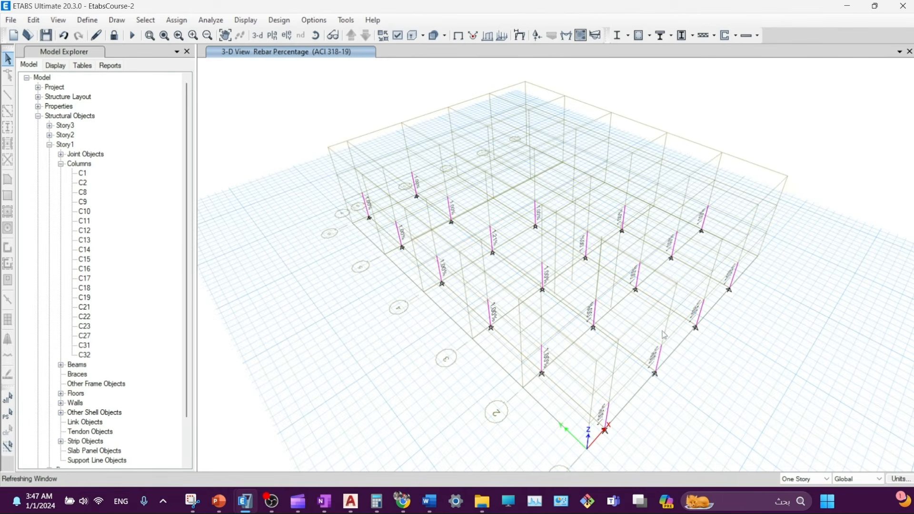
pyautogui.rightClick(691, 308)
pyautogui.click(690, 350)
pyautogui.moveTo(676, 359); pyautogui.dragTo(657, 330, button='middle')
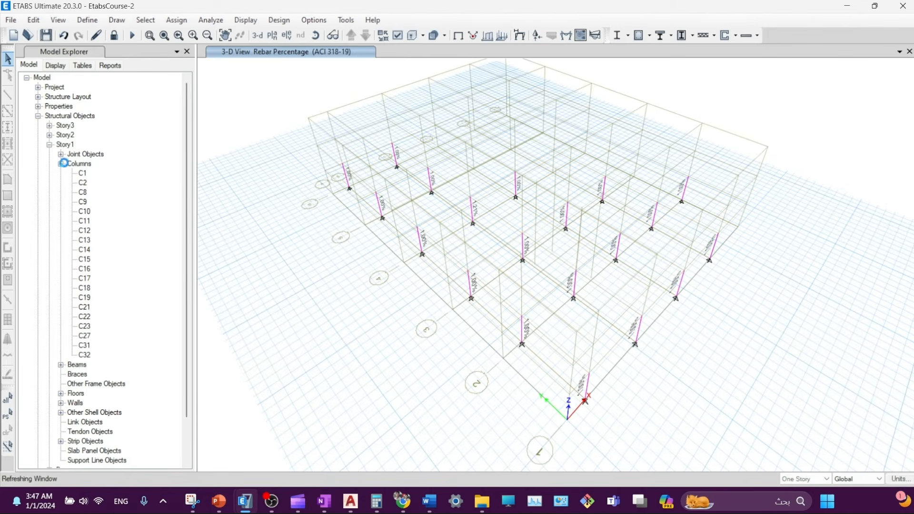
# - Add the Story2 and Story3 columns to the selection
pyautogui.click(49, 135)
pyautogui.rightClick(60, 135)
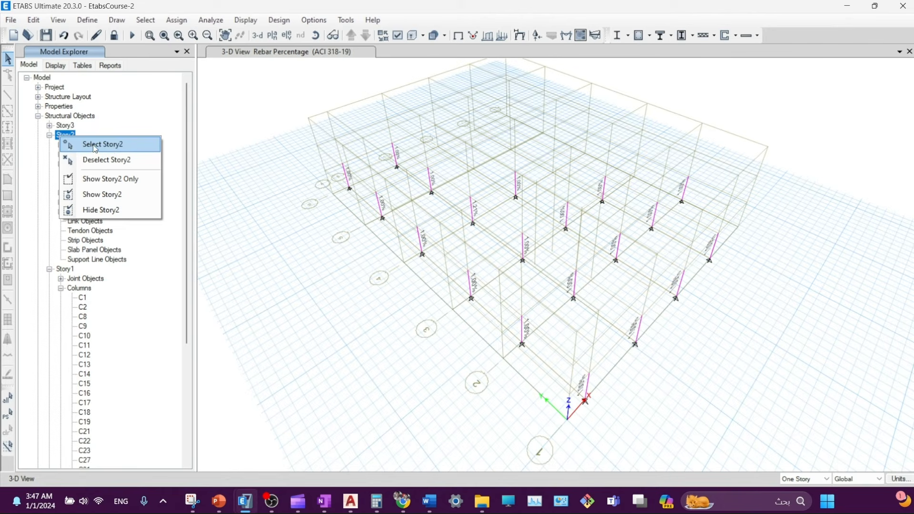
pyautogui.click(56, 132)
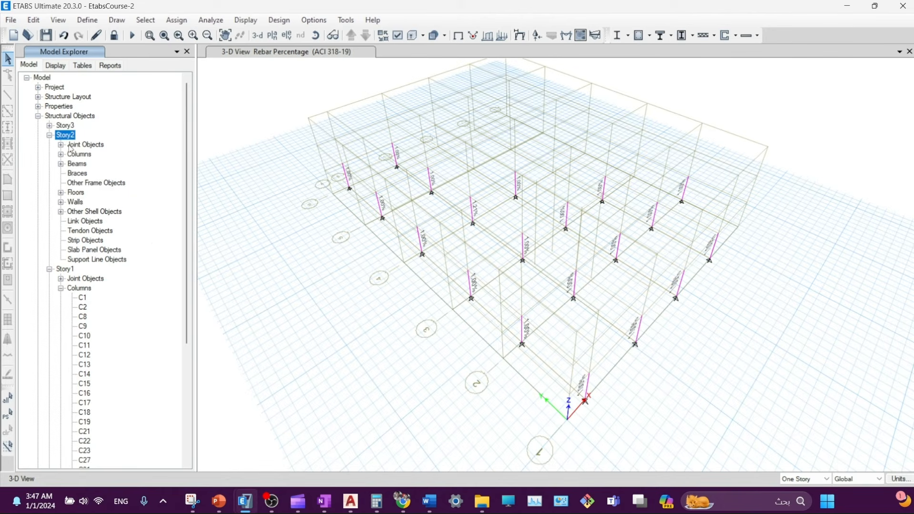
pyautogui.rightClick(75, 154)
pyautogui.click(101, 165)
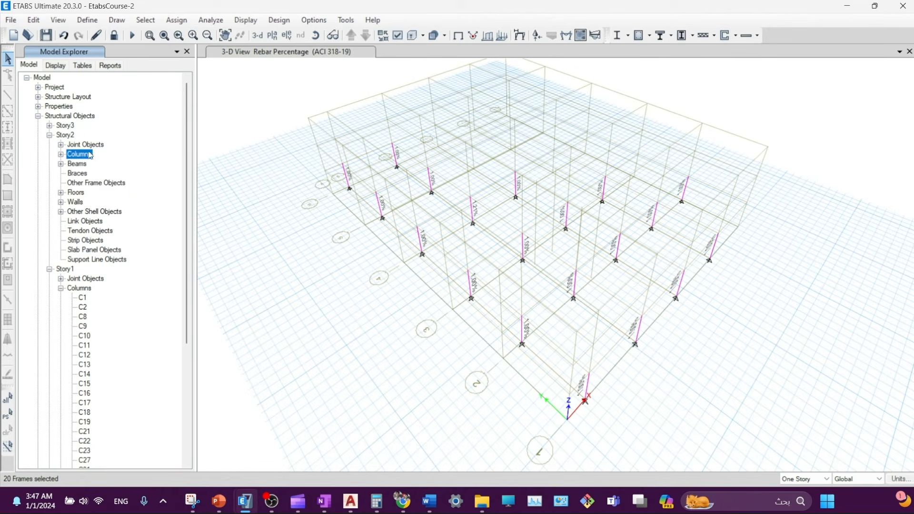
pyautogui.click(60, 126)
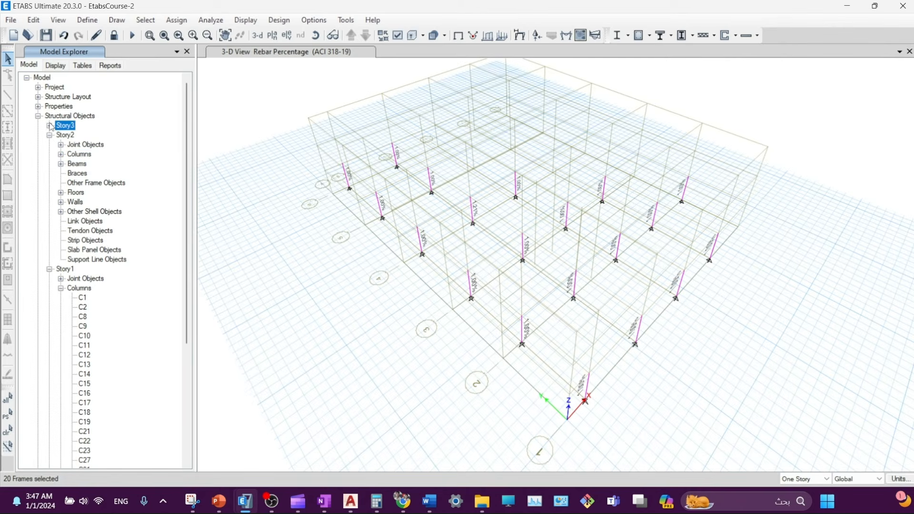
pyautogui.click(49, 125)
pyautogui.click(79, 145)
pyautogui.rightClick(79, 144)
pyautogui.click(101, 155)
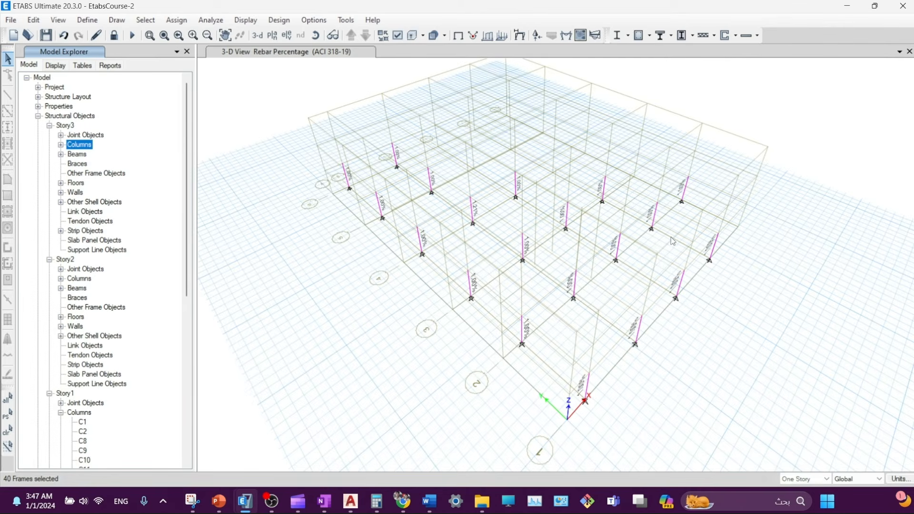
# - Select all columns by object type and show only the 60 selected columns
pyautogui.click(177, 20)
pyautogui.click(145, 19)
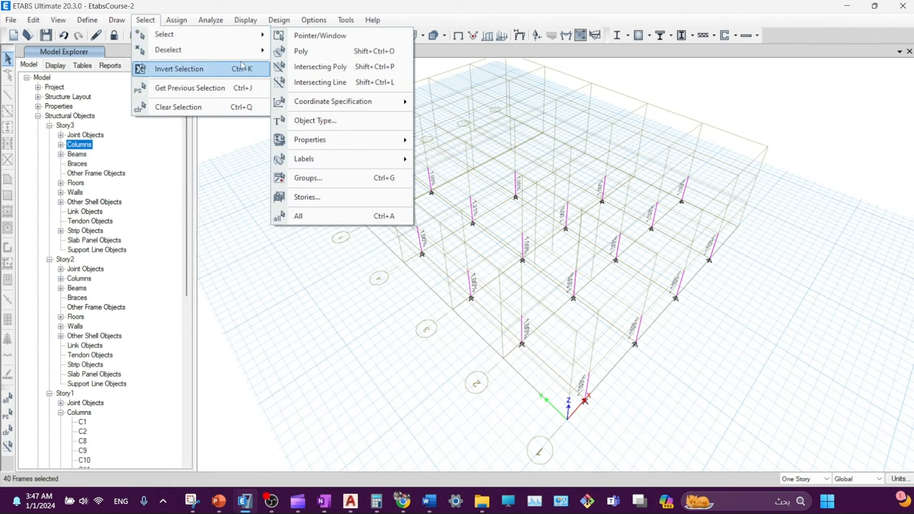
pyautogui.click(310, 121)
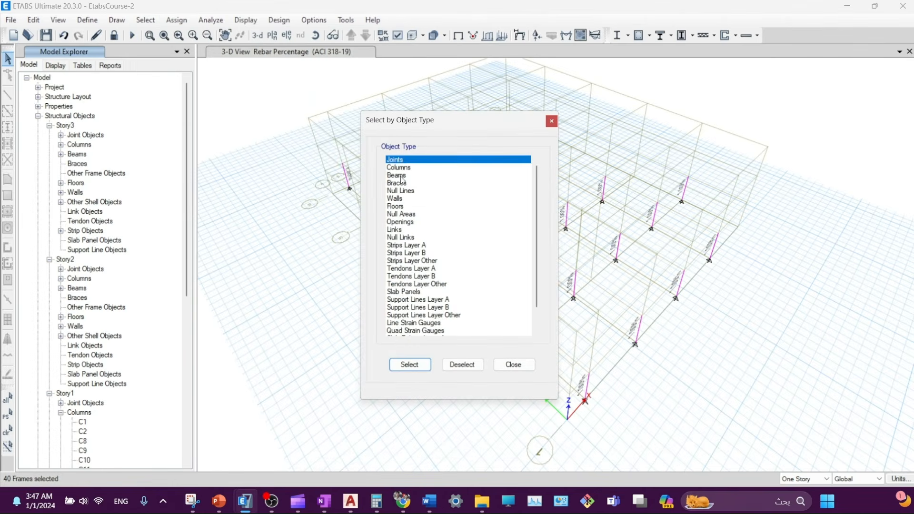
pyautogui.click(399, 167)
pyautogui.click(413, 363)
pyautogui.click(515, 366)
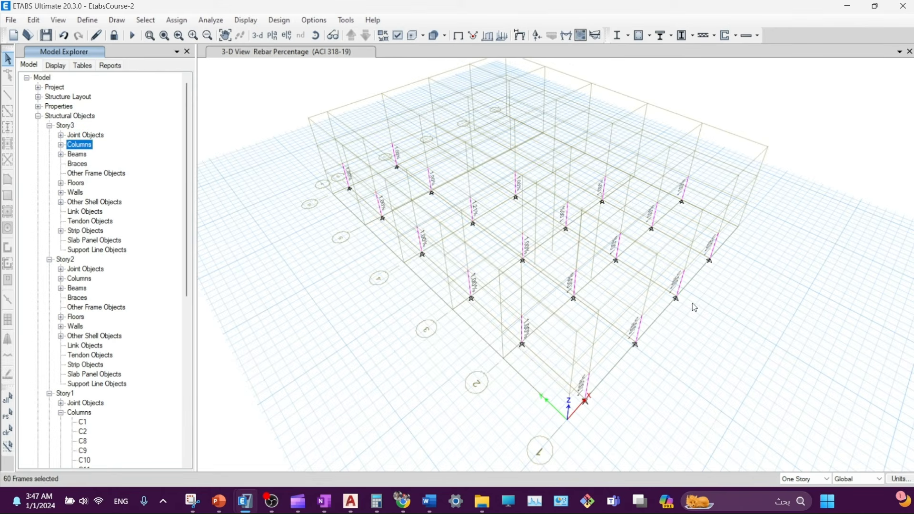
pyautogui.rightClick(714, 288)
pyautogui.click(756, 359)
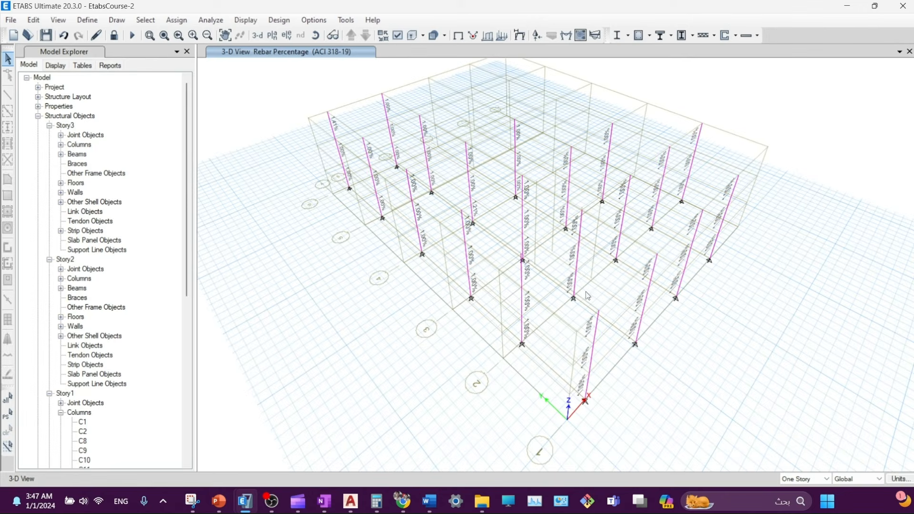
# - Rotate, zoom and pan the 3-D view of the columns to a new angle
pyautogui.click(315, 35)
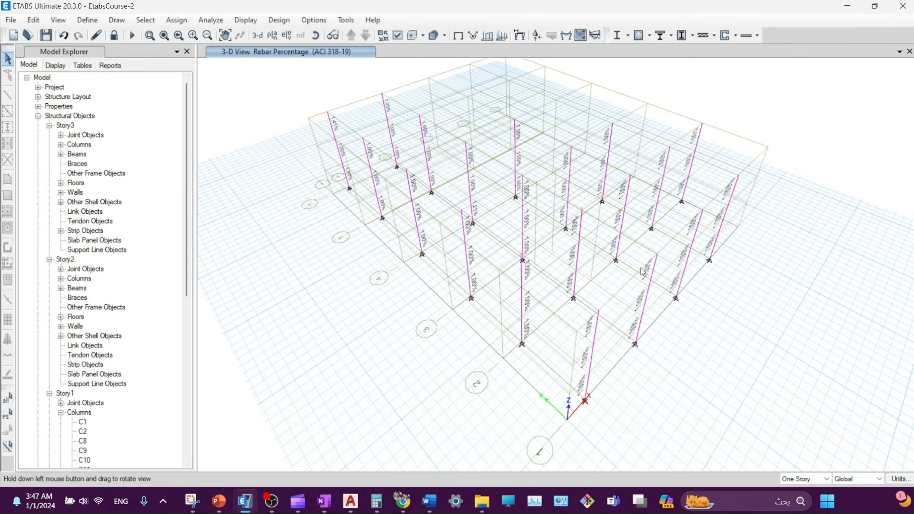
pyautogui.moveTo(642, 272); pyautogui.dragTo(444, 240)
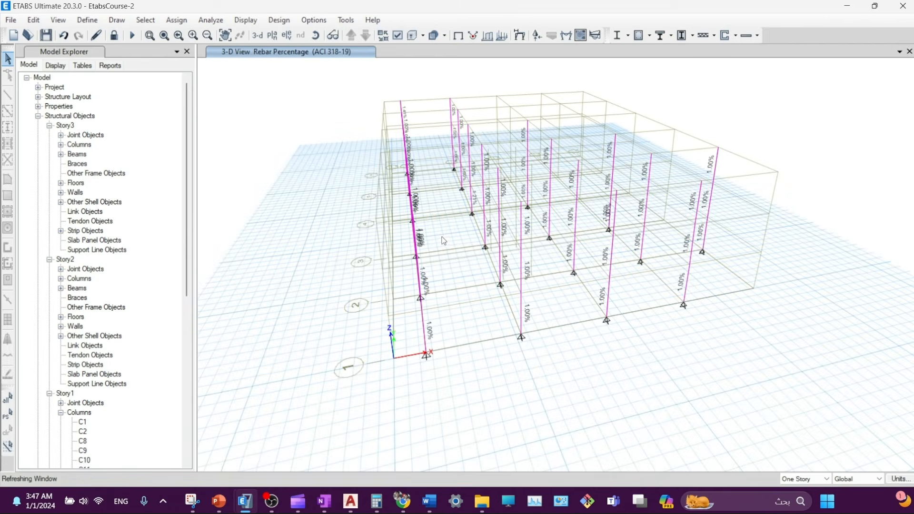
pyautogui.scroll(5, 467, 264)
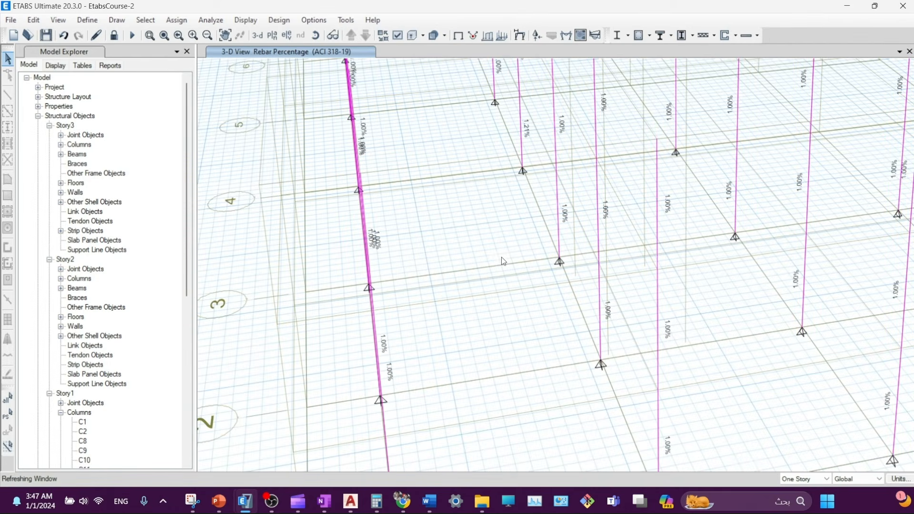
pyautogui.scroll(-5, 499, 259)
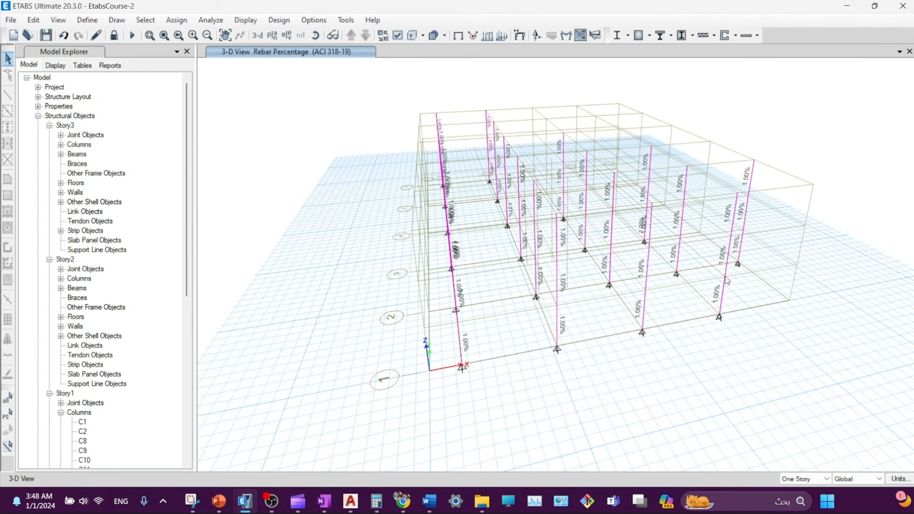
pyautogui.moveTo(439, 179); pyautogui.dragTo(453, 214, button='middle')
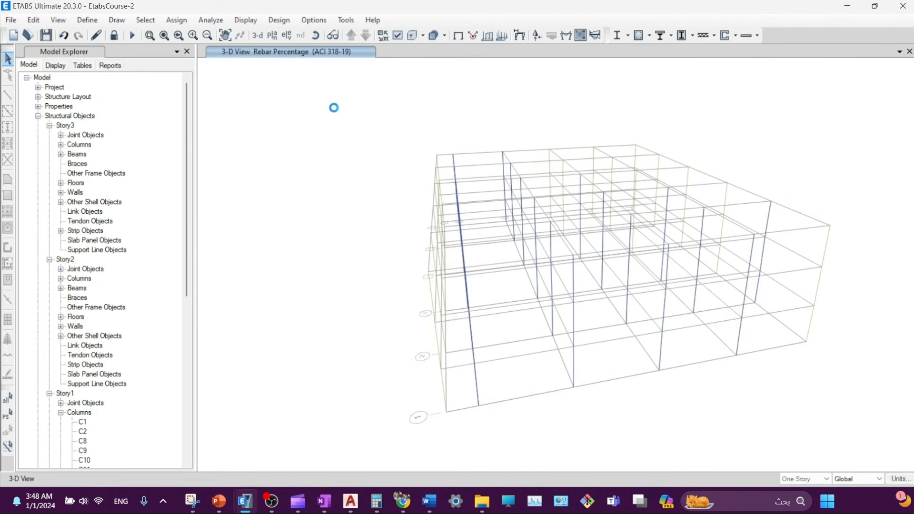
# - Rotate to another side and read the corner column's 1.41% upper-segment rebar percentage
pyautogui.click(315, 36)
pyautogui.moveTo(407, 307); pyautogui.dragTo(456, 310)
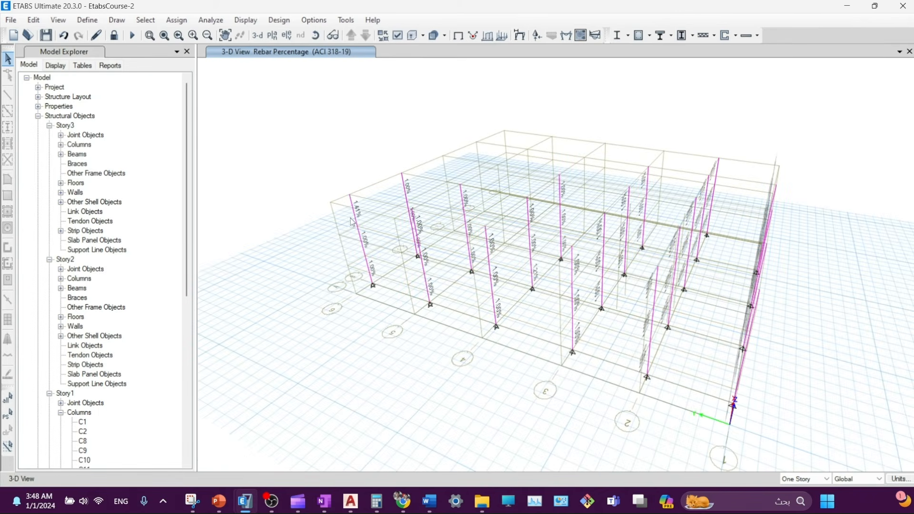
pyautogui.moveTo(353, 208)
pyautogui.scroll(5, 356, 212)
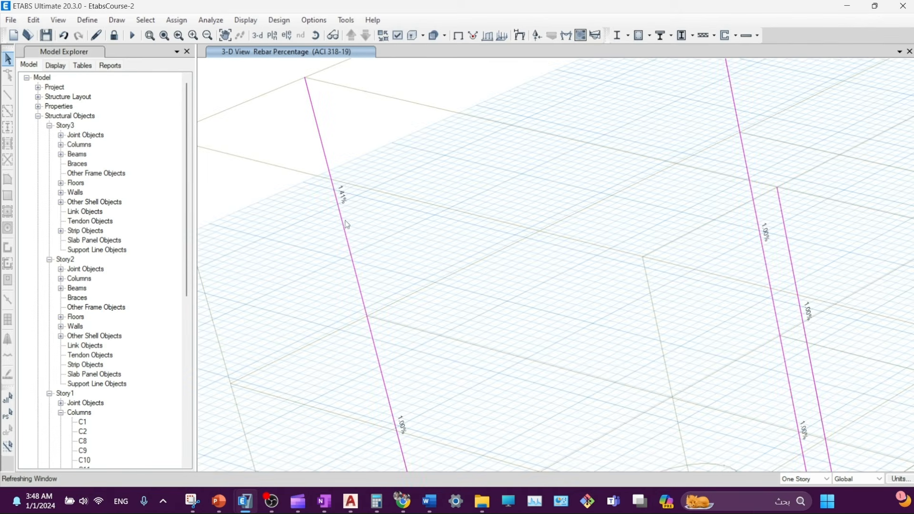
pyautogui.scroll(-3, 358, 243)
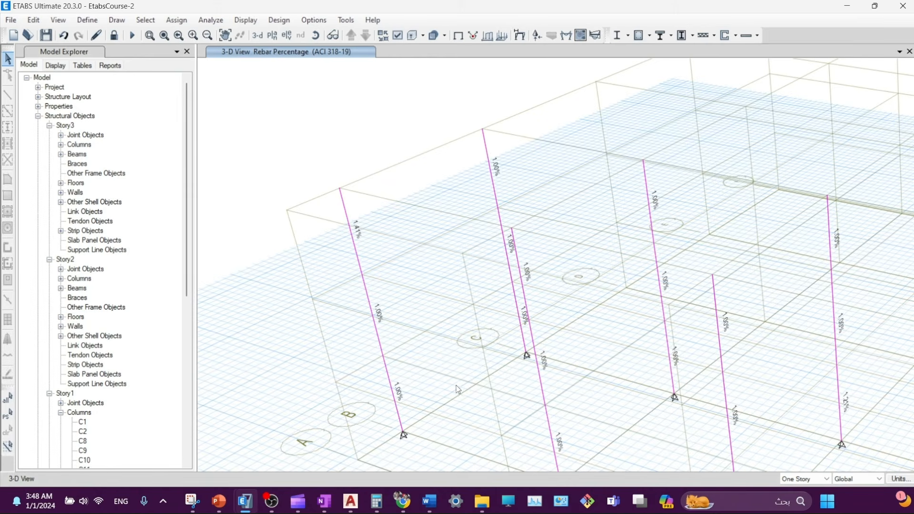
pyautogui.moveTo(456, 384); pyautogui.dragTo(408, 298, button='middle')
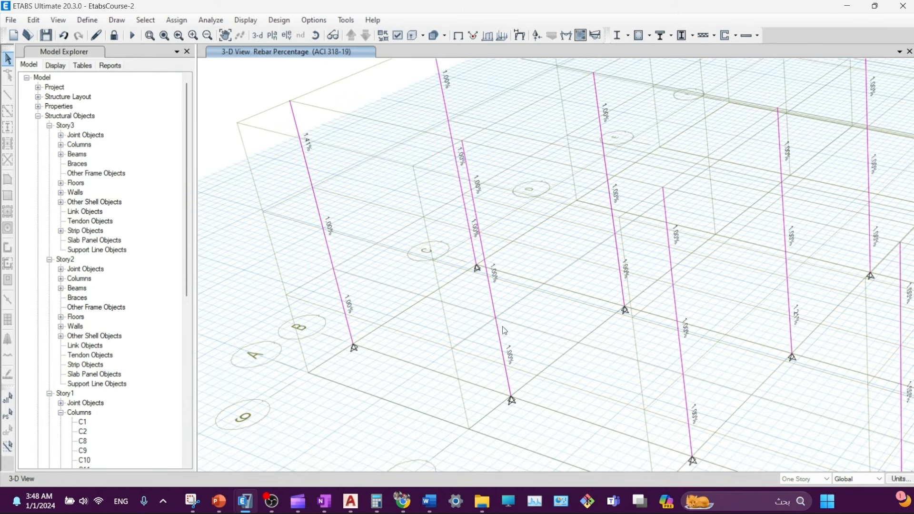
pyautogui.scroll(-5, 502, 327)
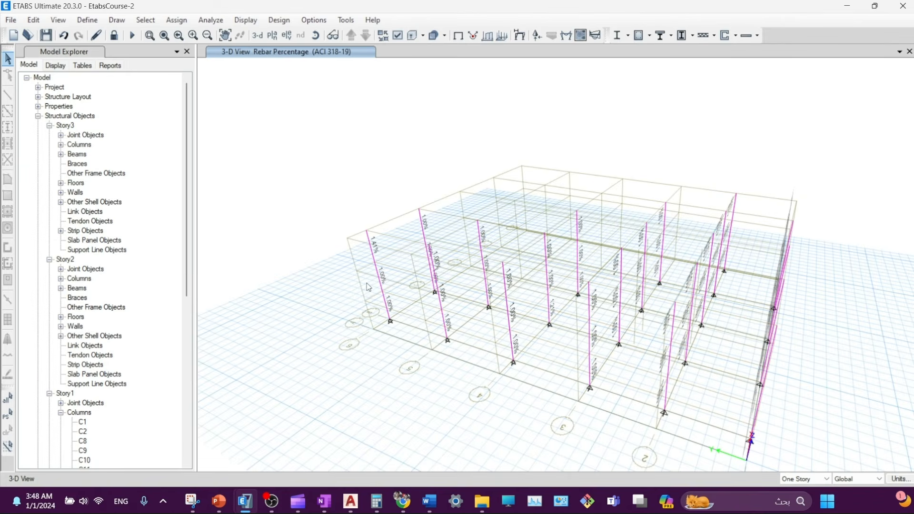
# - Run Verify All Members Passed and dismiss the all-frames-passed message
pyautogui.moveTo(382, 277)
pyautogui.moveTo(374, 262)
pyautogui.click(650, 36)
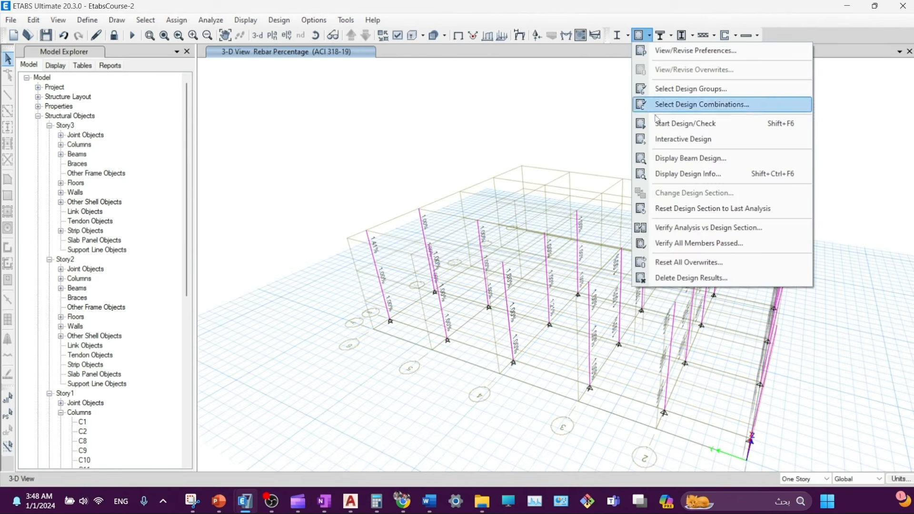
pyautogui.click(684, 245)
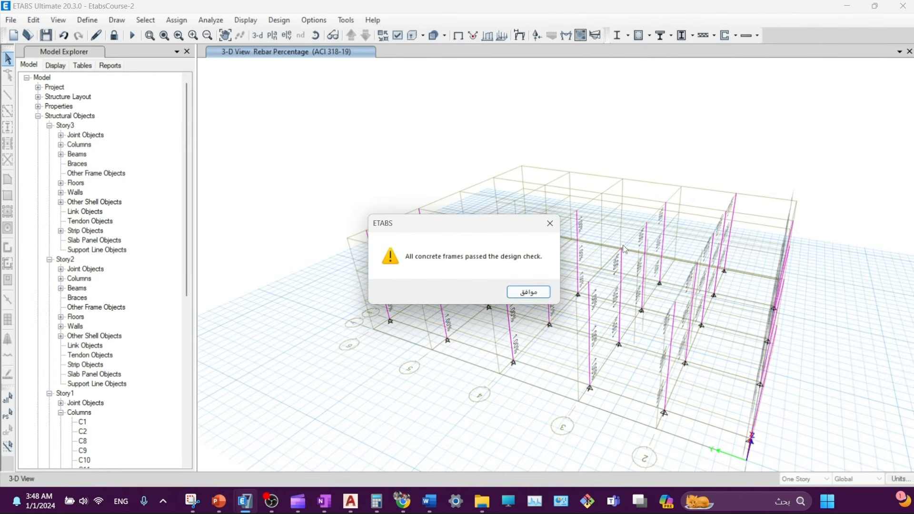
pyautogui.click(529, 292)
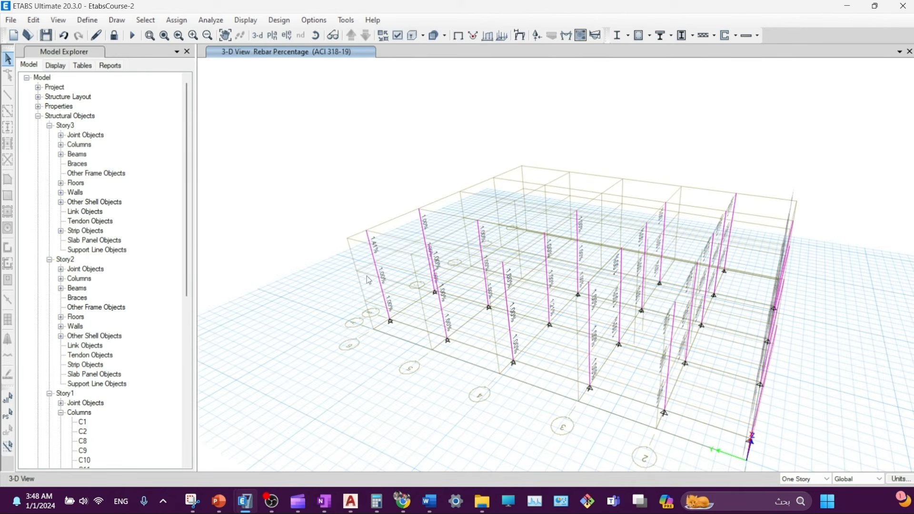
pyautogui.moveTo(796, 343); pyautogui.dragTo(775, 333, button='middle')
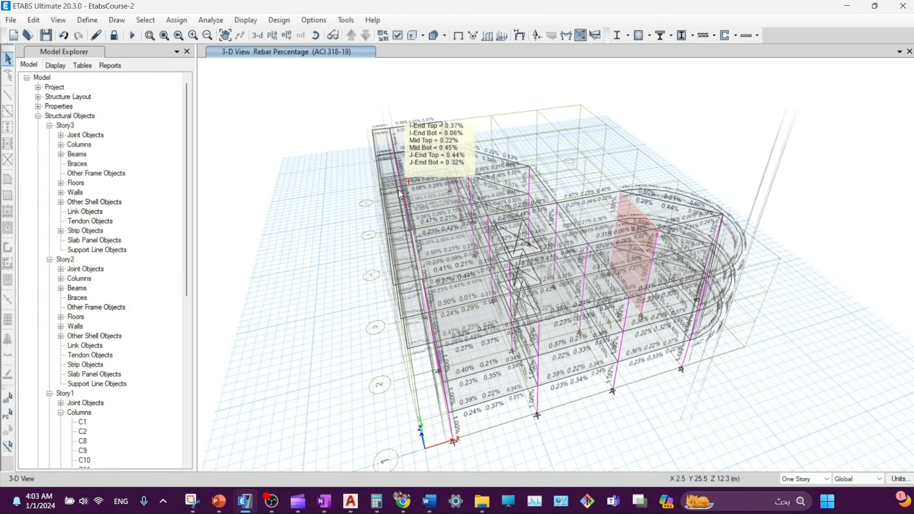
pyautogui.moveTo(686, 265)
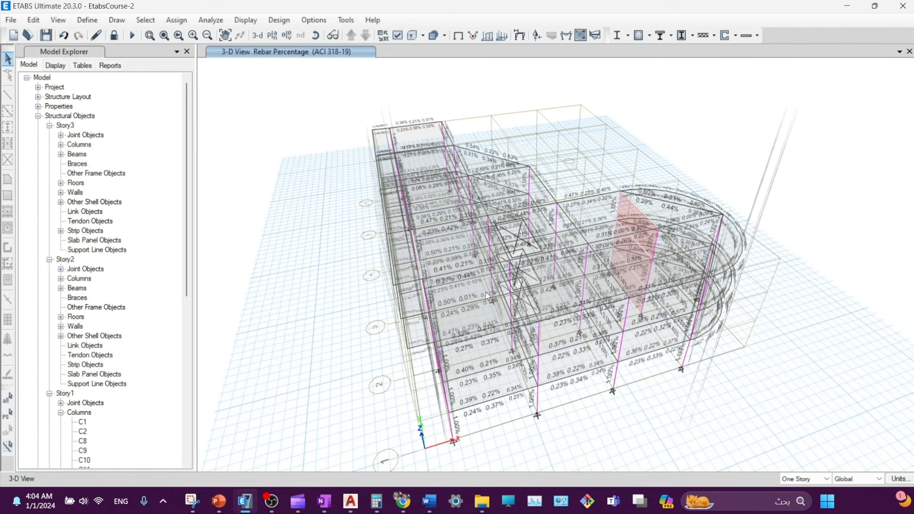
pyautogui.moveTo(565, 379); pyautogui.dragTo(537, 370, button='middle')
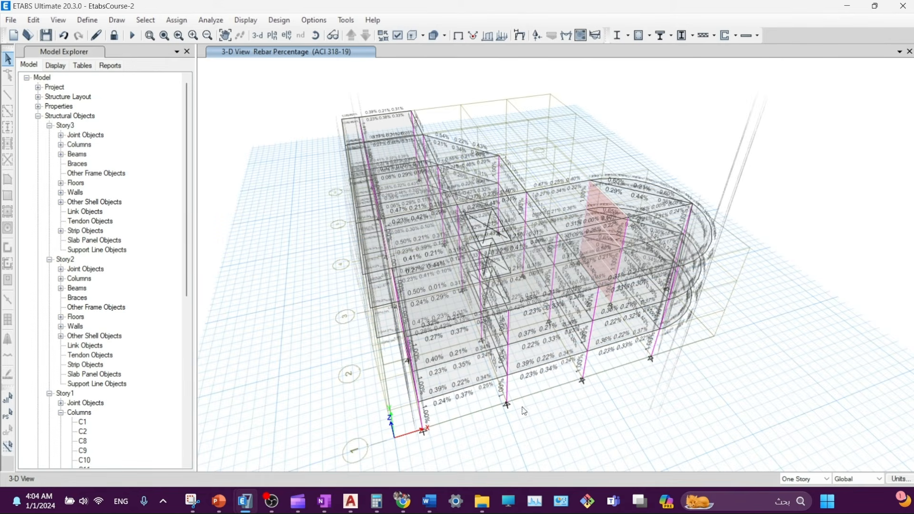
# - Copy the C50*70 frame section into a new Section Designer section named FSec1
pyautogui.click(101, 20)
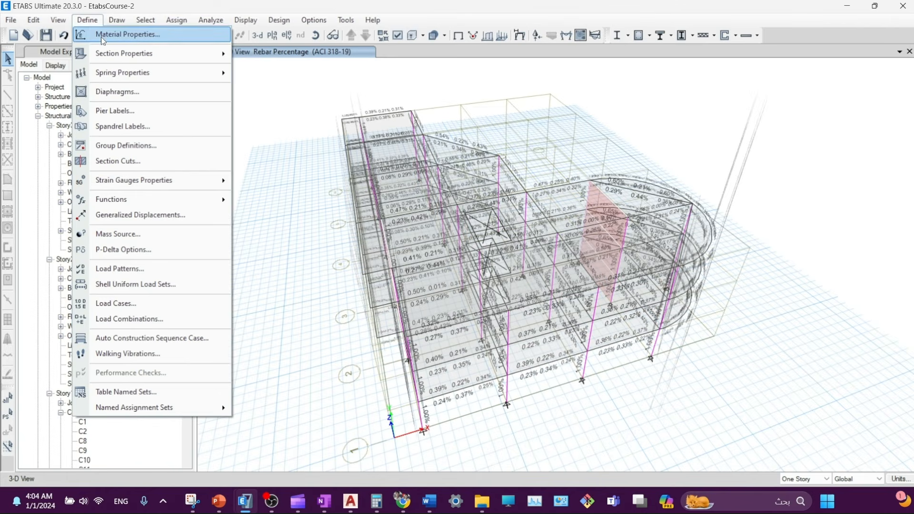
pyautogui.moveTo(143, 53)
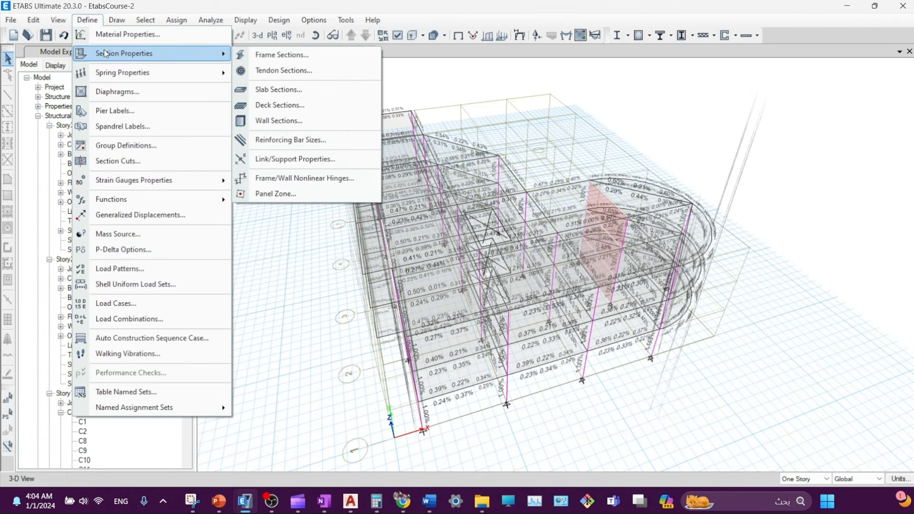
pyautogui.click(277, 56)
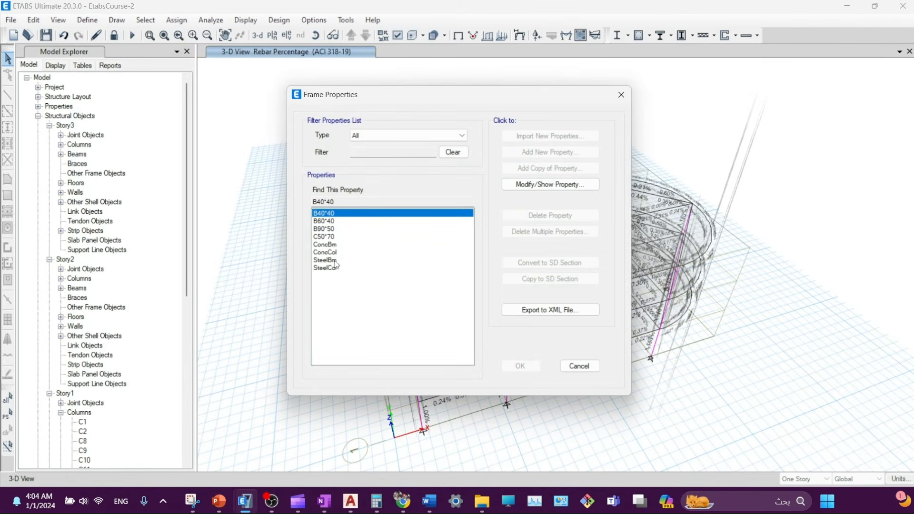
pyautogui.click(321, 237)
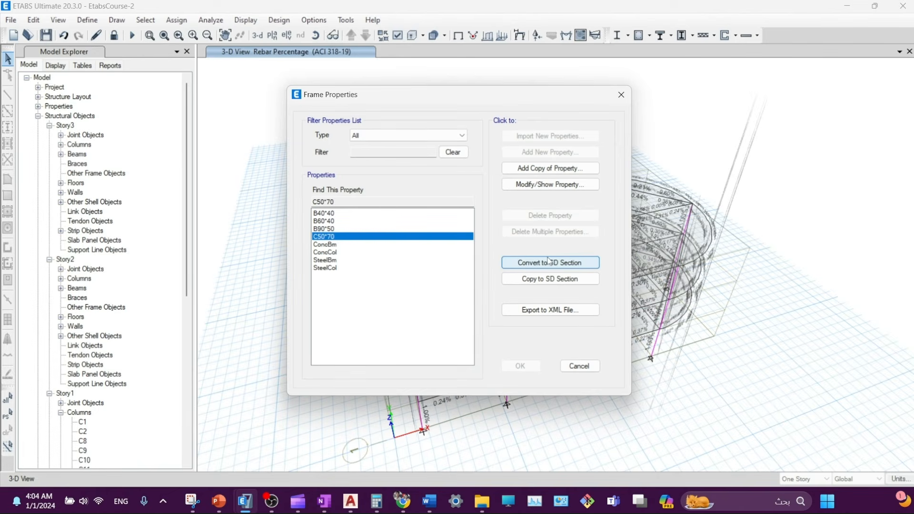
pyautogui.click(534, 281)
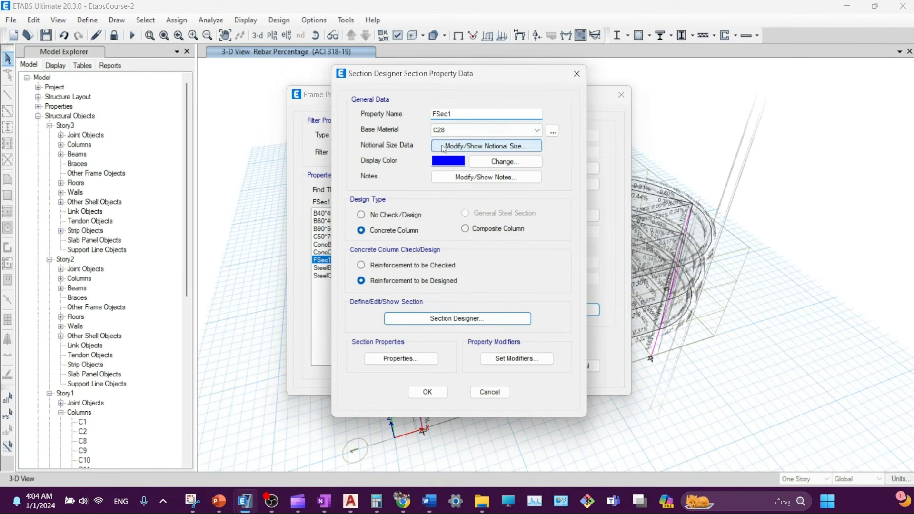
pyautogui.doubleClick(456, 114)
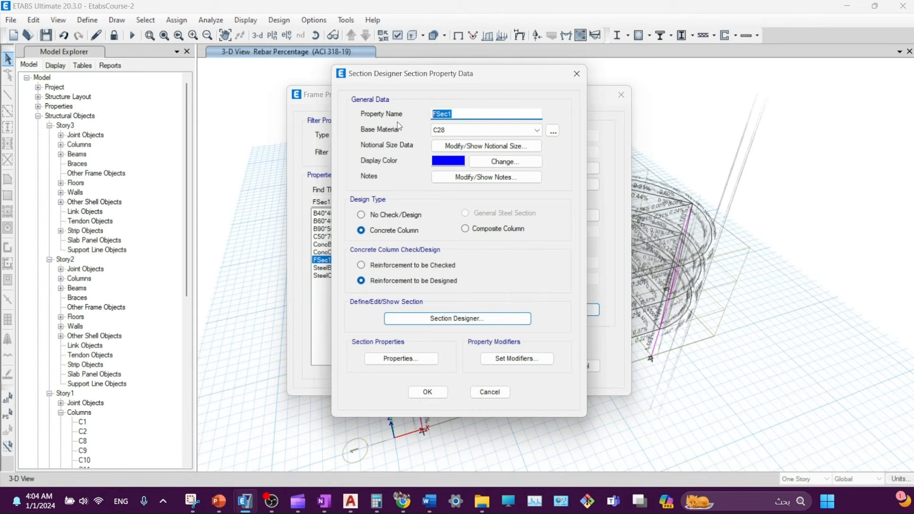
# - Open FSec1 in Section Designer and show its axial-moment interaction surface
pyautogui.click(457, 322)
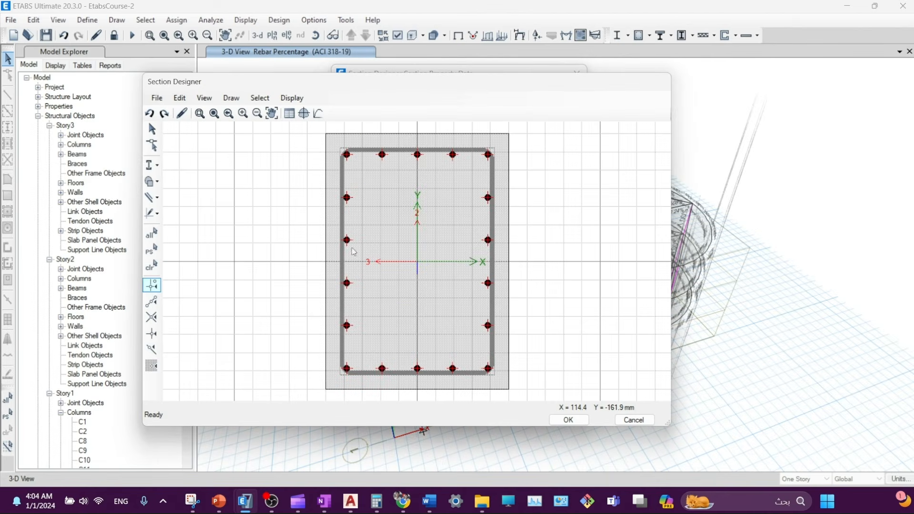
pyautogui.moveTo(509, 88); pyautogui.dragTo(583, 86)
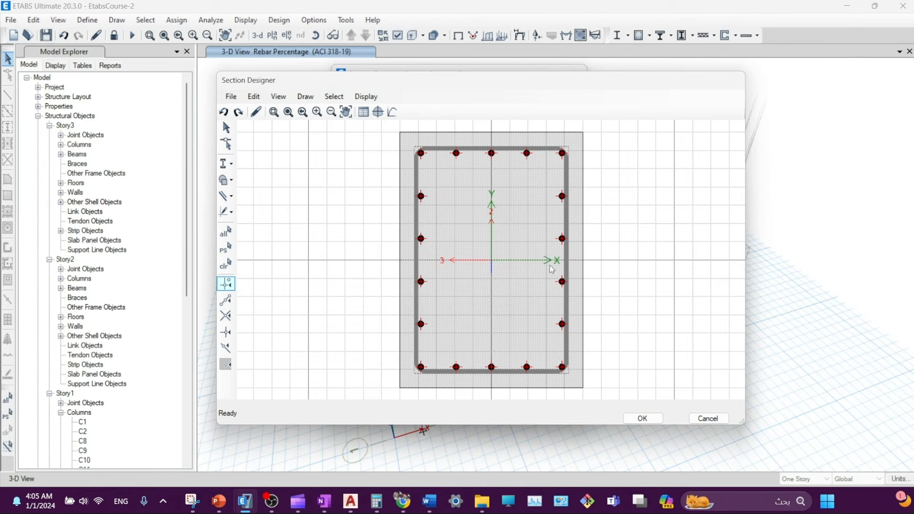
pyautogui.click(378, 112)
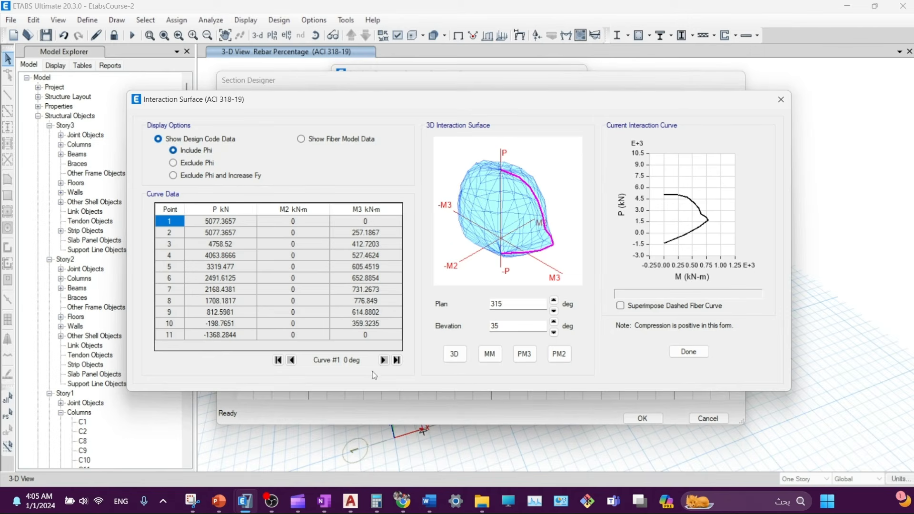
# - Step through the ACI 318-19 interaction curves to Curve #7 at 90 degrees
pyautogui.click(397, 360)
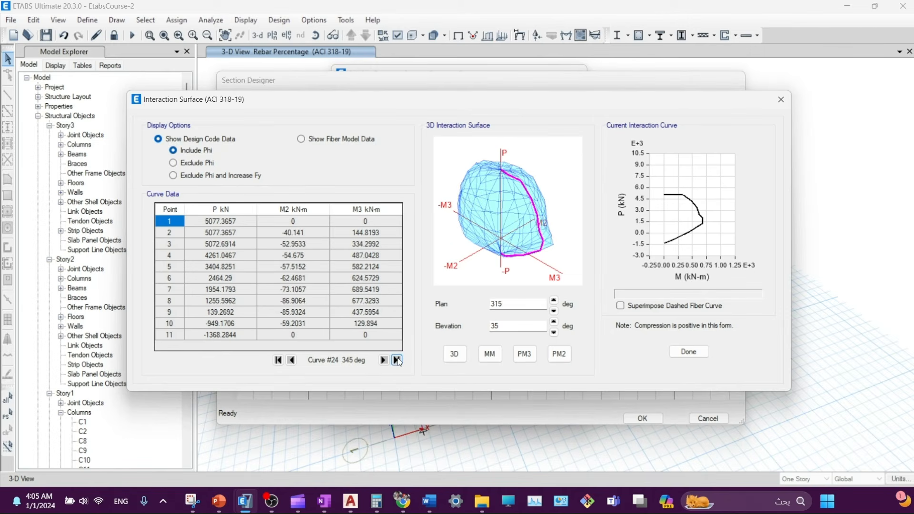
pyautogui.click(383, 360)
pyautogui.click(384, 361)
pyautogui.click(384, 361)
pyautogui.click(384, 360)
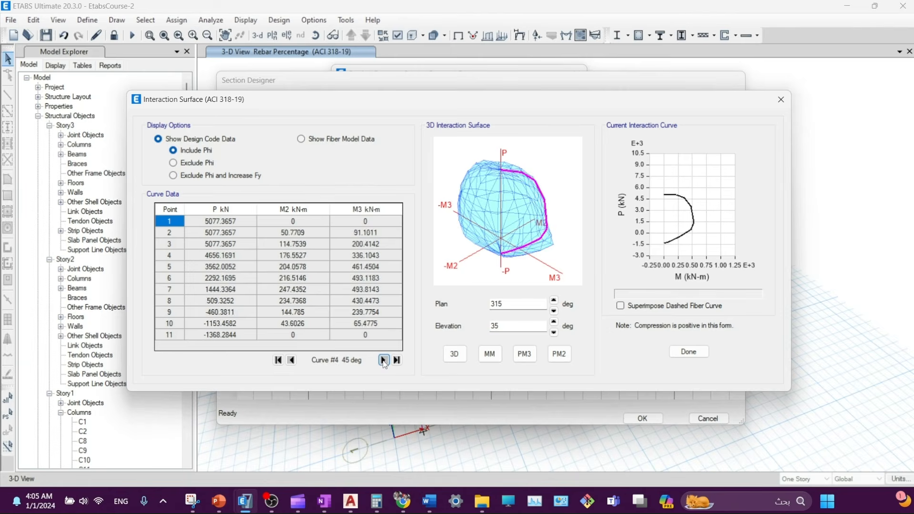
pyautogui.click(384, 360)
pyautogui.click(384, 360)
pyautogui.click(384, 361)
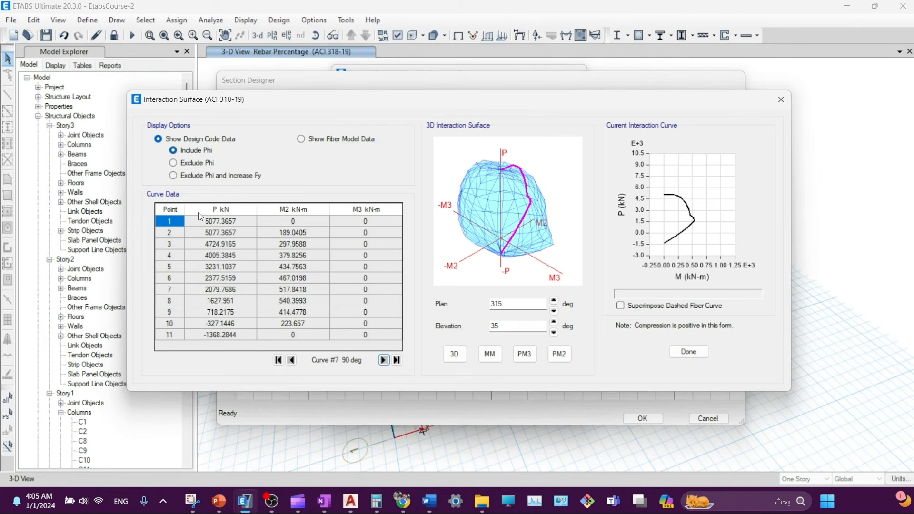
# - Select the 90-degree curve's P and M2 values, with M2 peaking at 540.3993 kN-m, and reposition the window
pyautogui.moveTo(204, 220); pyautogui.dragTo(322, 334)
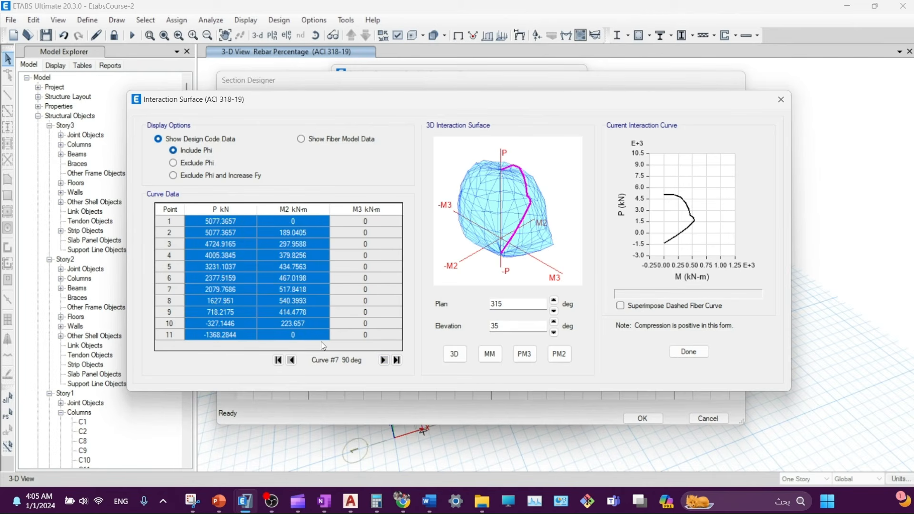
pyautogui.click(297, 233)
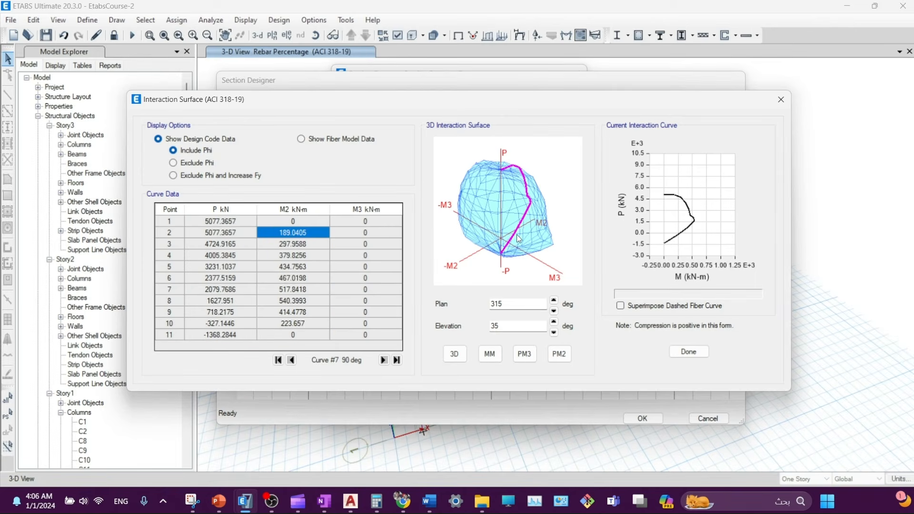
pyautogui.moveTo(448, 107); pyautogui.dragTo(282, 118)
pyautogui.moveTo(403, 117); pyautogui.dragTo(591, 130)
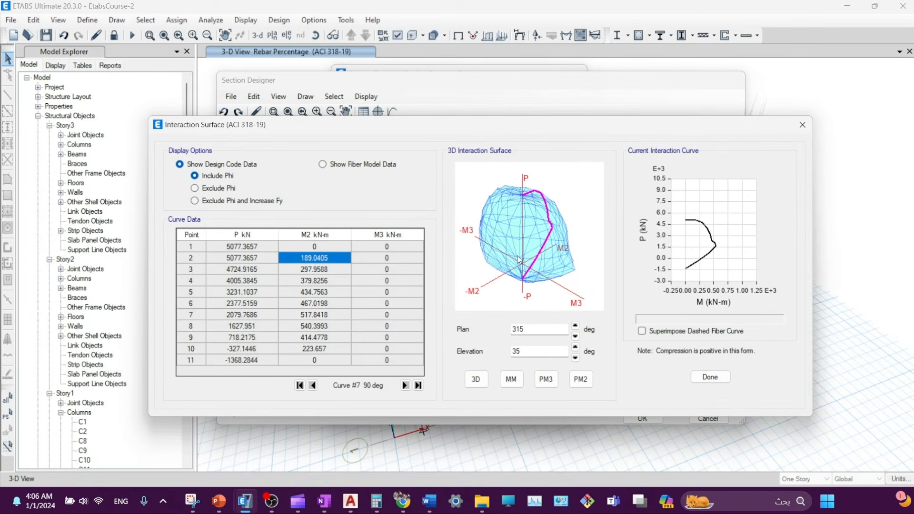
# - Reposition the interaction surface window, then close it to return to the column's perimeter rebar layout
pyautogui.moveTo(462, 128); pyautogui.dragTo(466, 102)
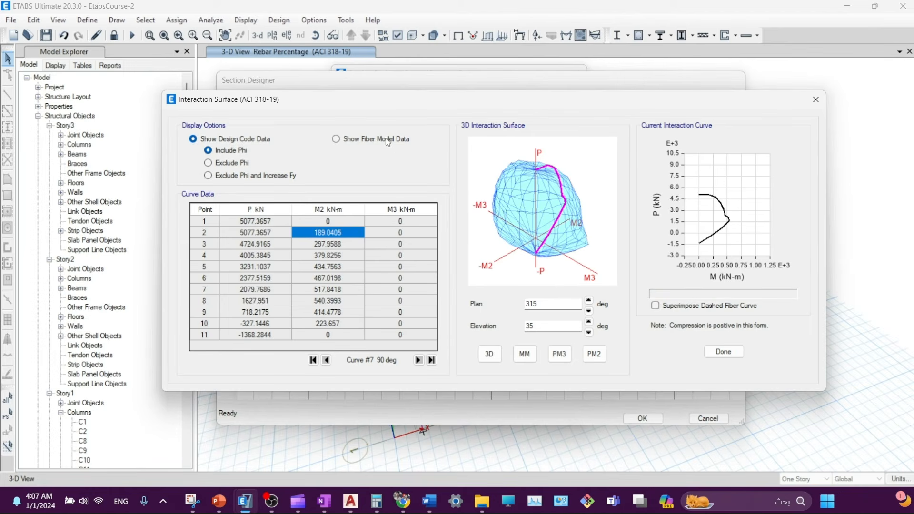
pyautogui.moveTo(377, 104); pyautogui.dragTo(356, 99)
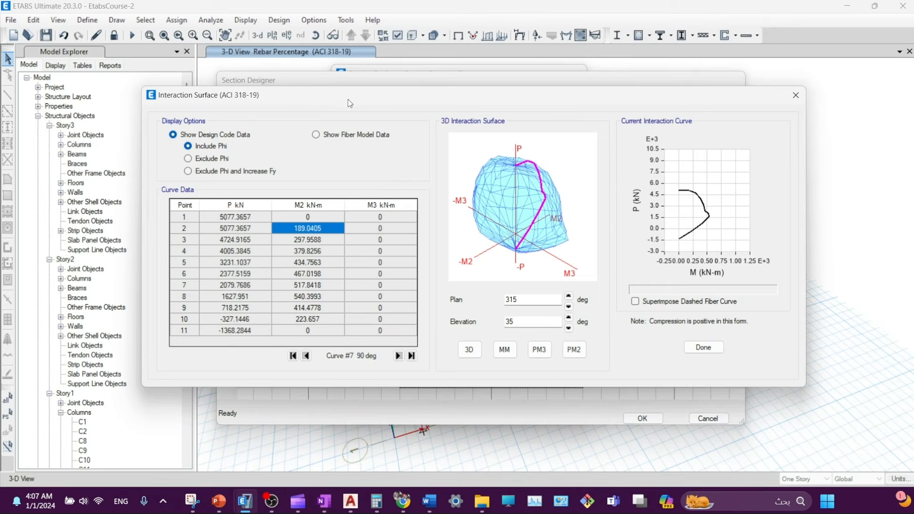
pyautogui.moveTo(350, 103); pyautogui.dragTo(383, 113)
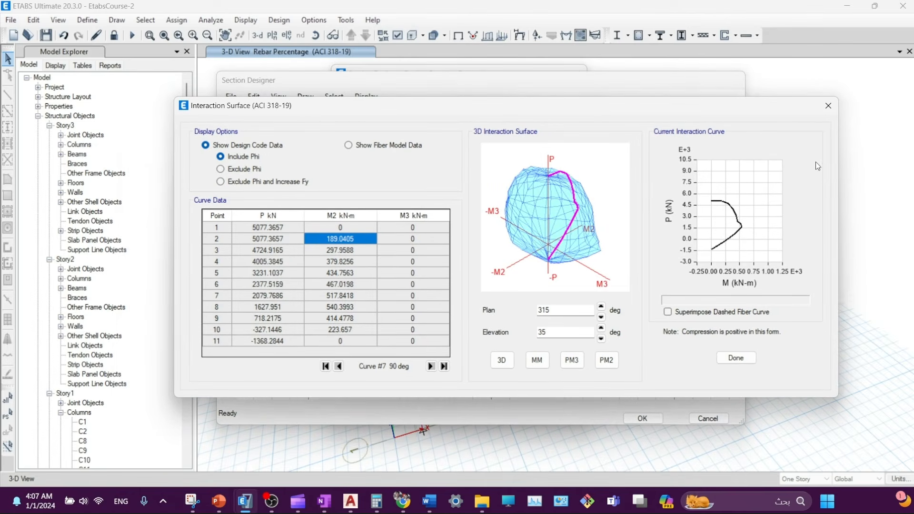
pyautogui.click(736, 358)
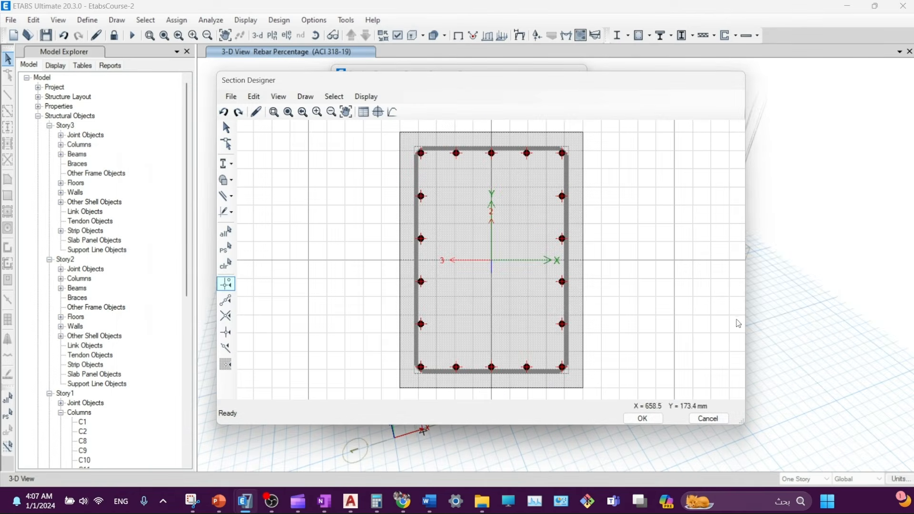
# - Leave Section Designer and redisplay the 3-D Total Rebar Percentage (ACI 318-19) frame design results
pyautogui.click(722, 420)
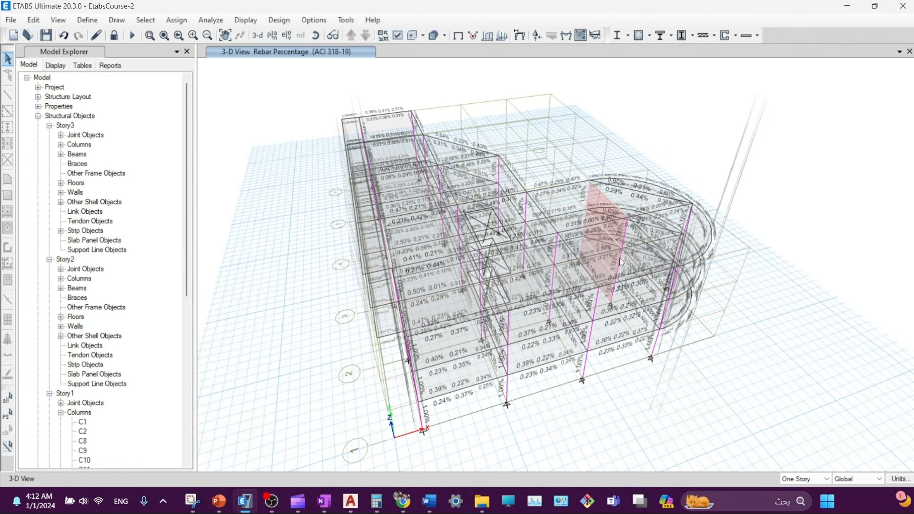
pyautogui.moveTo(581, 347)
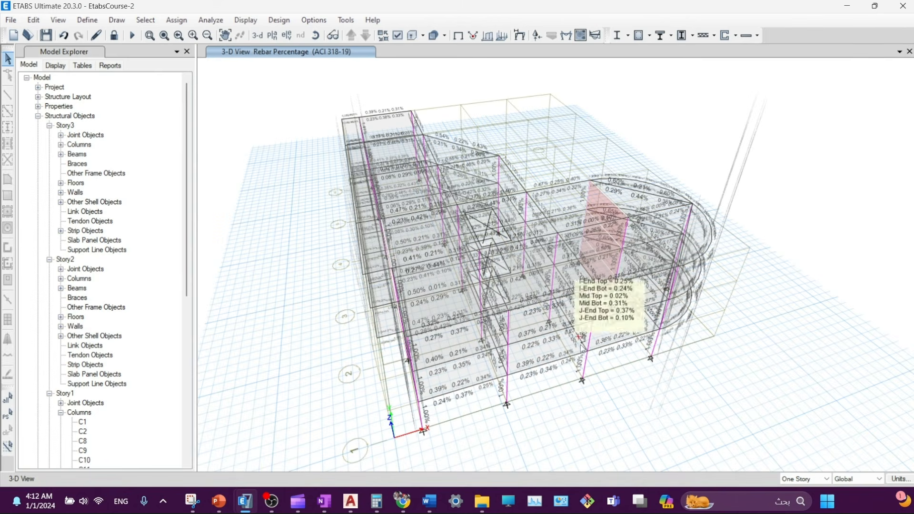
pyautogui.click(649, 35)
pyautogui.click(682, 175)
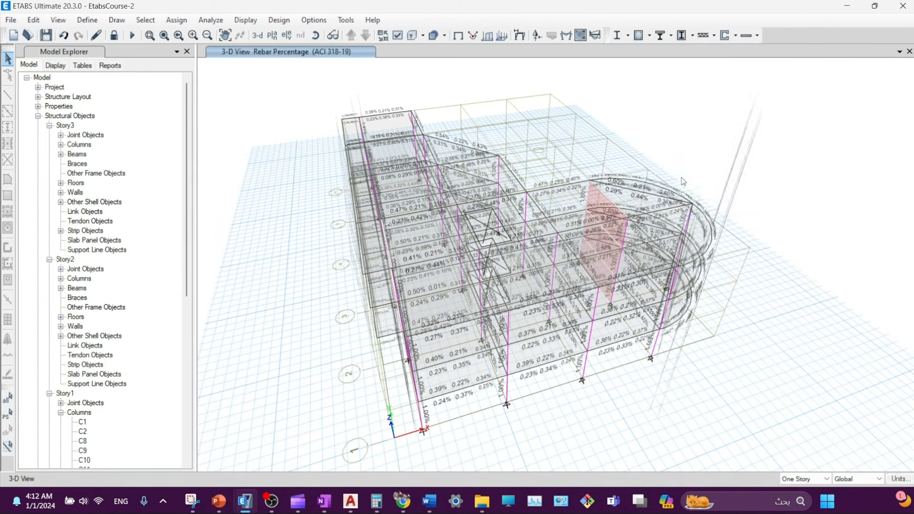
pyautogui.click(816, 197)
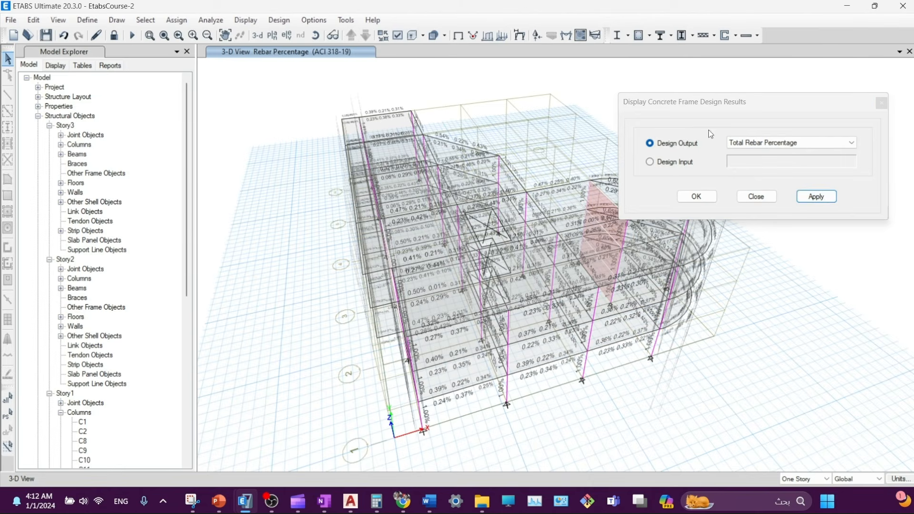
pyautogui.moveTo(697, 101); pyautogui.dragTo(688, 142)
pyautogui.click(812, 239)
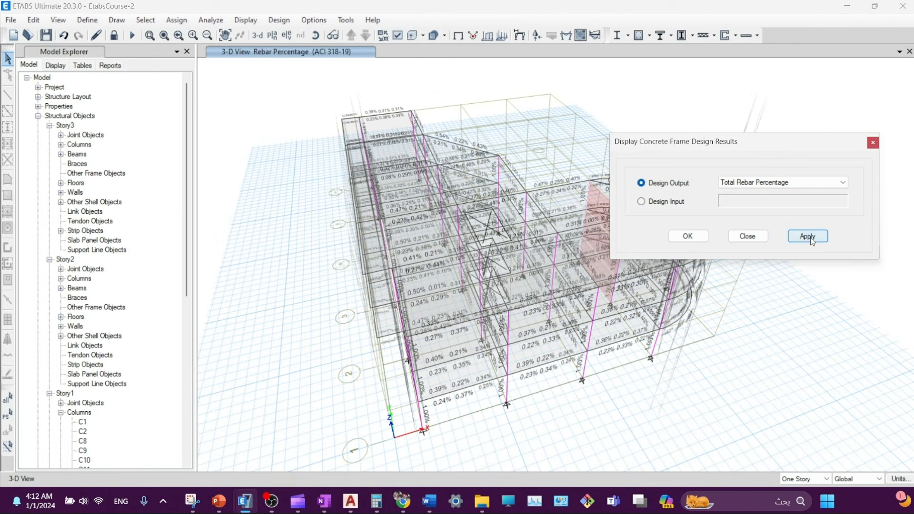
pyautogui.moveTo(442, 265)
pyautogui.scroll(3, 441, 263)
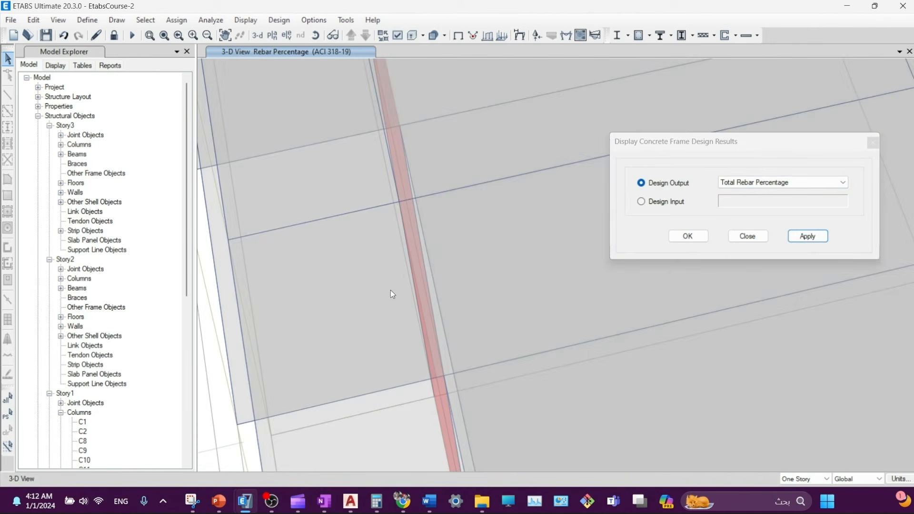
pyautogui.scroll(-2, 388, 287)
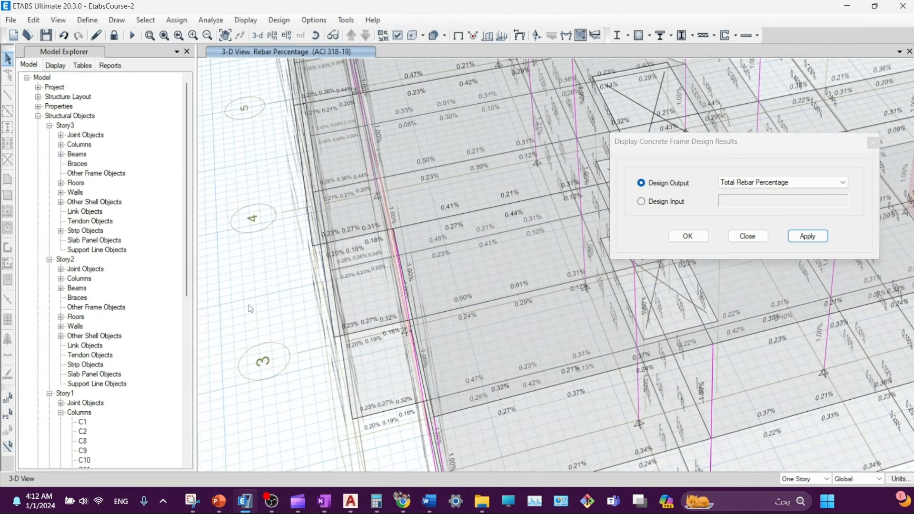
# - Select all 60 columns by object type Columns
pyautogui.click(81, 145)
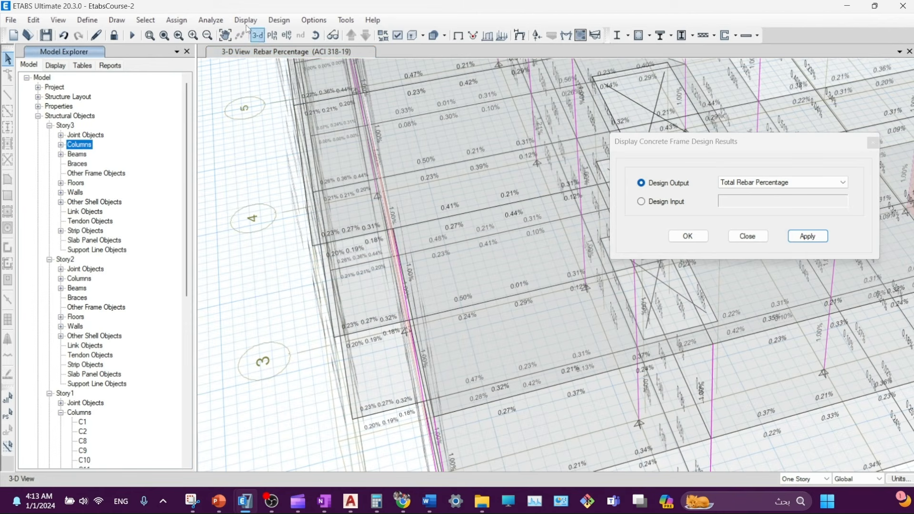
pyautogui.click(145, 20)
pyautogui.moveTo(163, 39)
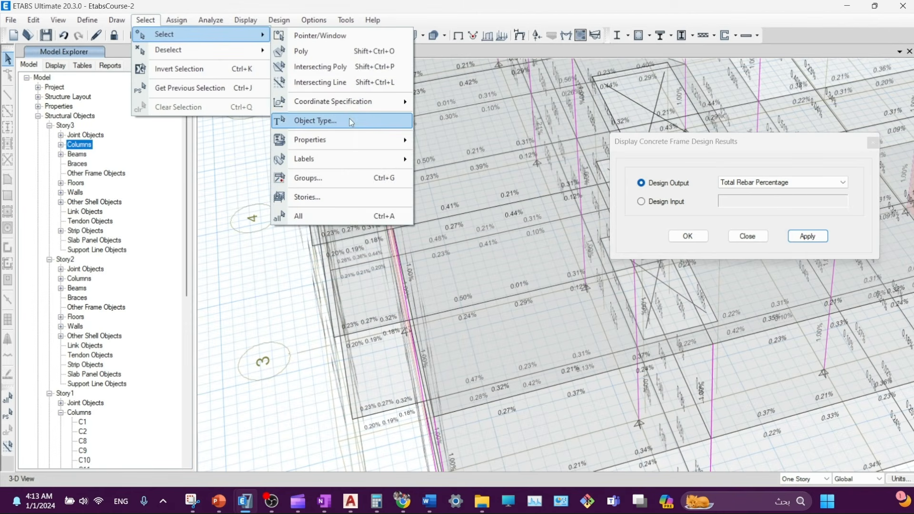
pyautogui.click(333, 120)
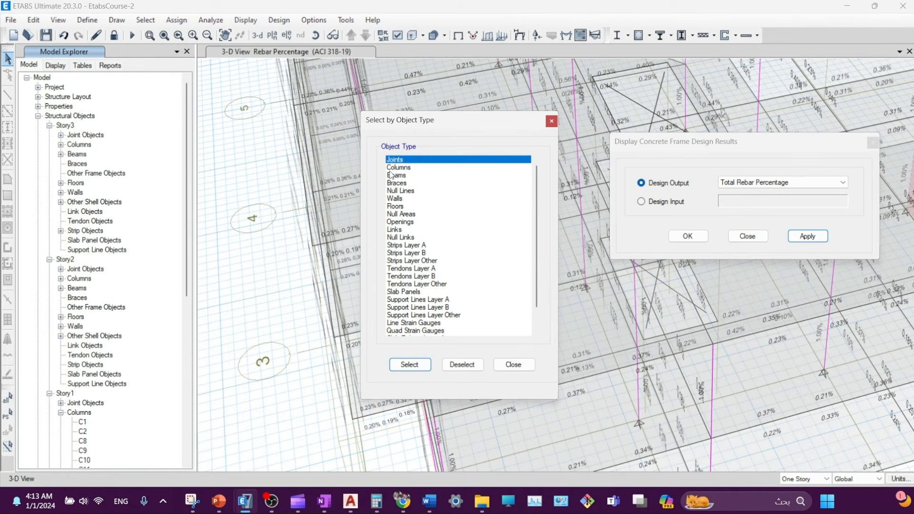
pyautogui.click(397, 168)
pyautogui.click(409, 365)
pyautogui.click(514, 365)
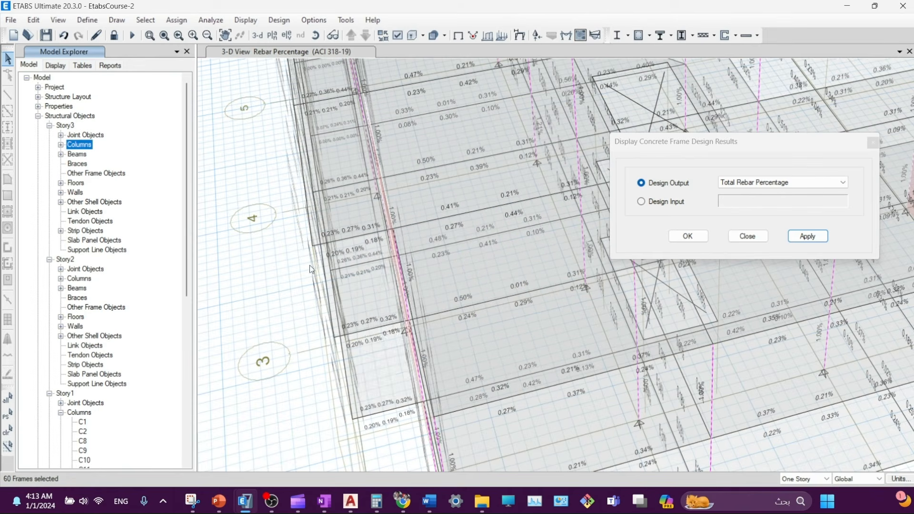
# - Show only the selected columns and turn off the horizon display
pyautogui.rightClick(254, 255)
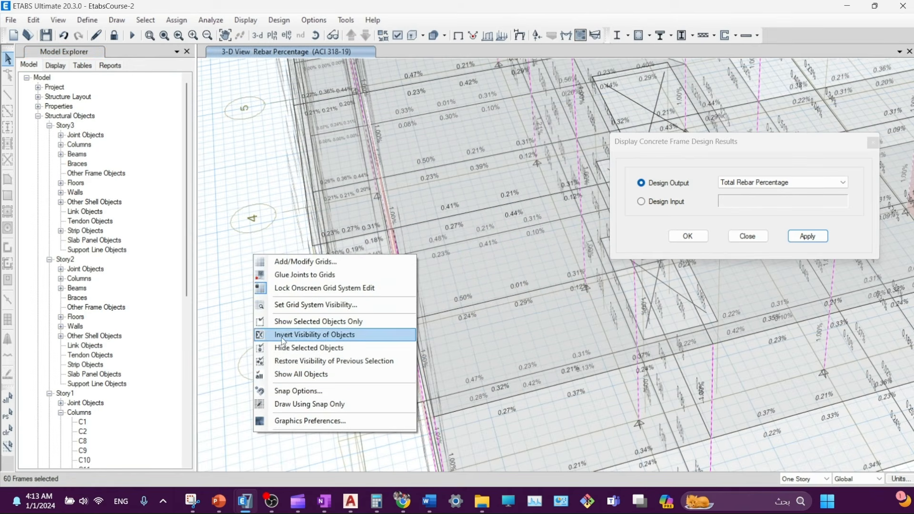
pyautogui.click(307, 322)
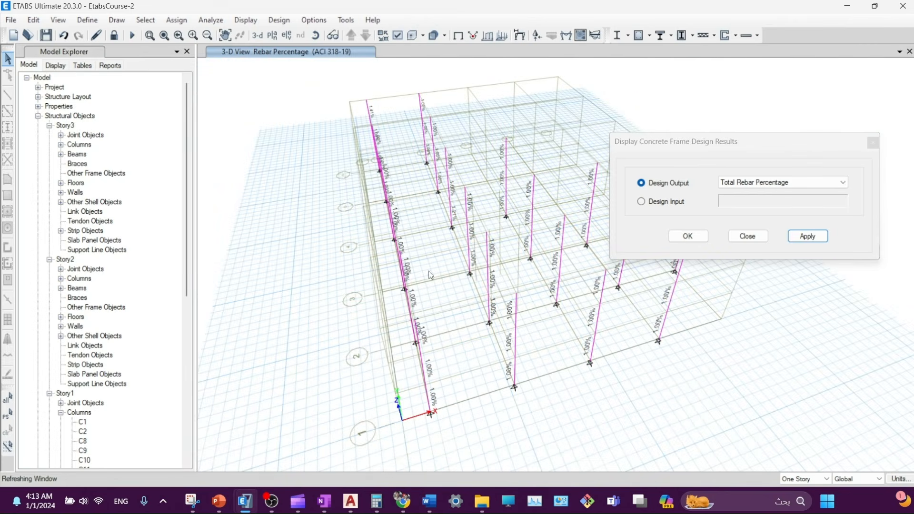
pyautogui.click(398, 35)
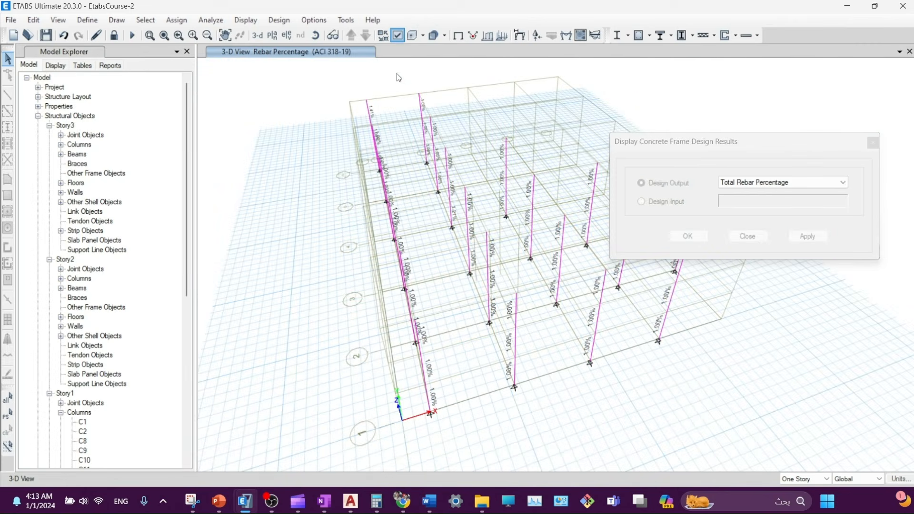
pyautogui.click(483, 296)
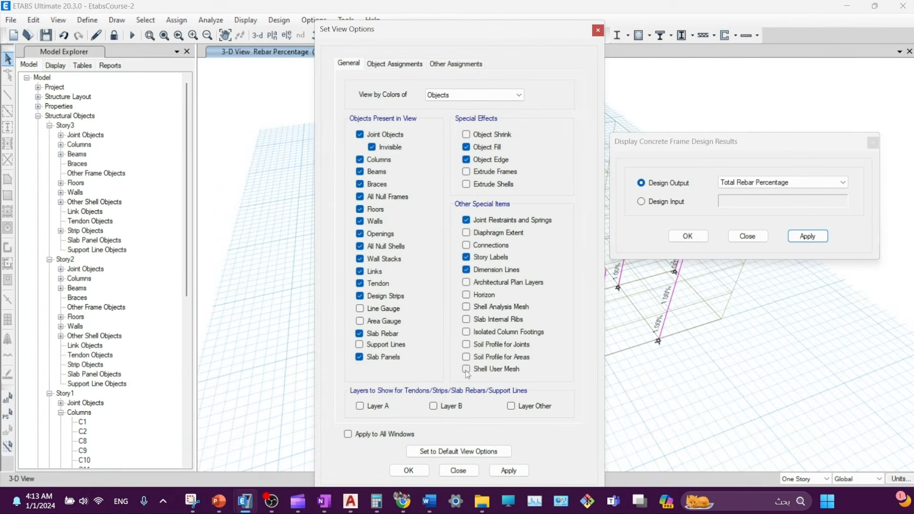
pyautogui.click(509, 471)
pyautogui.click(467, 470)
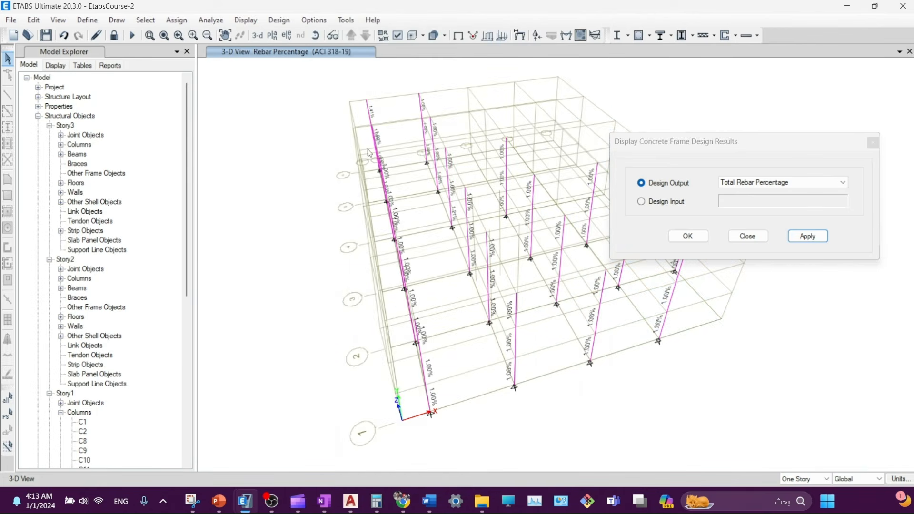
# - Hide the grid lines and rotate the 3-D view to see column rebar percentages like 1.00% and 1.41%
pyautogui.rightClick(291, 110)
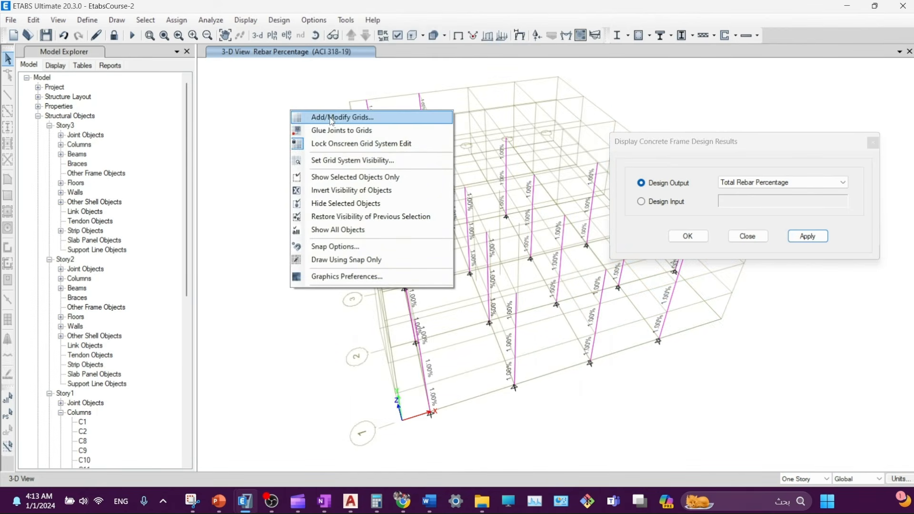
pyautogui.click(320, 161)
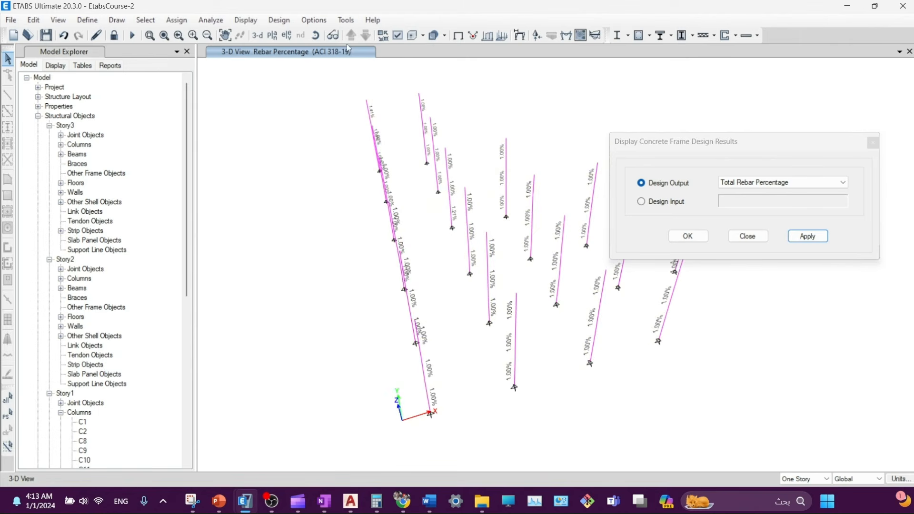
pyautogui.click(316, 35)
pyautogui.moveTo(343, 276); pyautogui.dragTo(395, 236)
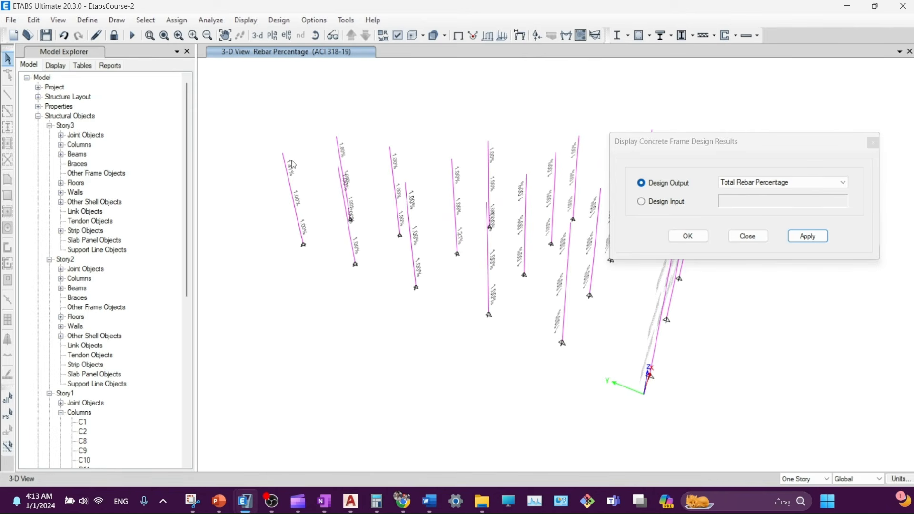
# - Open the C50*70 frame section (700 x 500 mm, C28) and review its 16 mm rebar without changes
pyautogui.click(82, 24)
pyautogui.moveTo(124, 56)
pyautogui.click(281, 56)
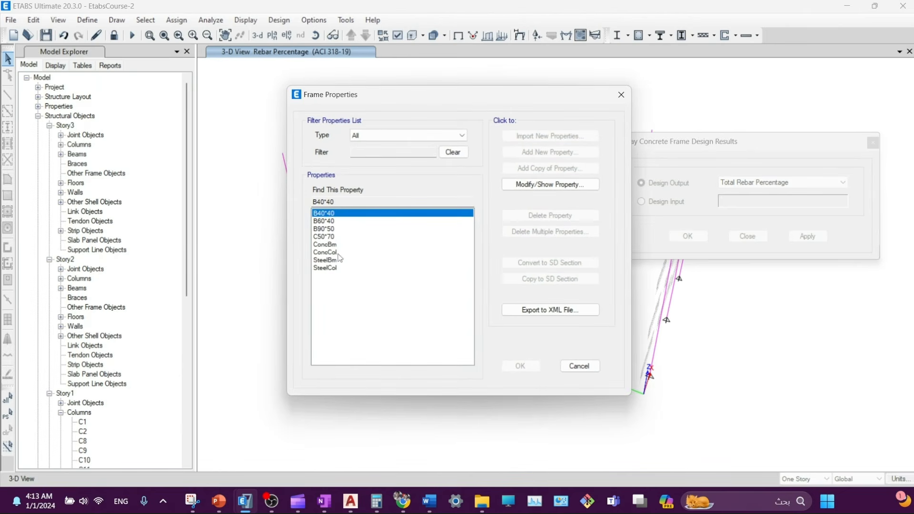
pyautogui.click(325, 236)
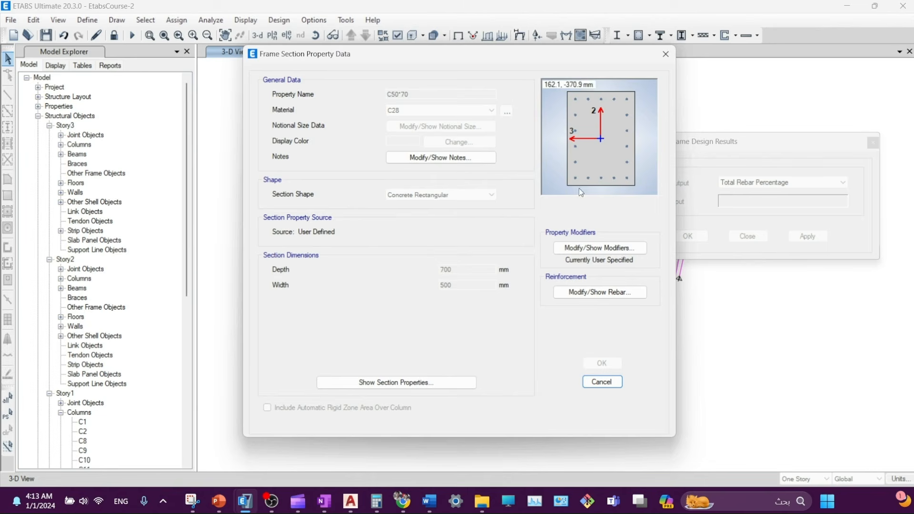
pyautogui.click(601, 292)
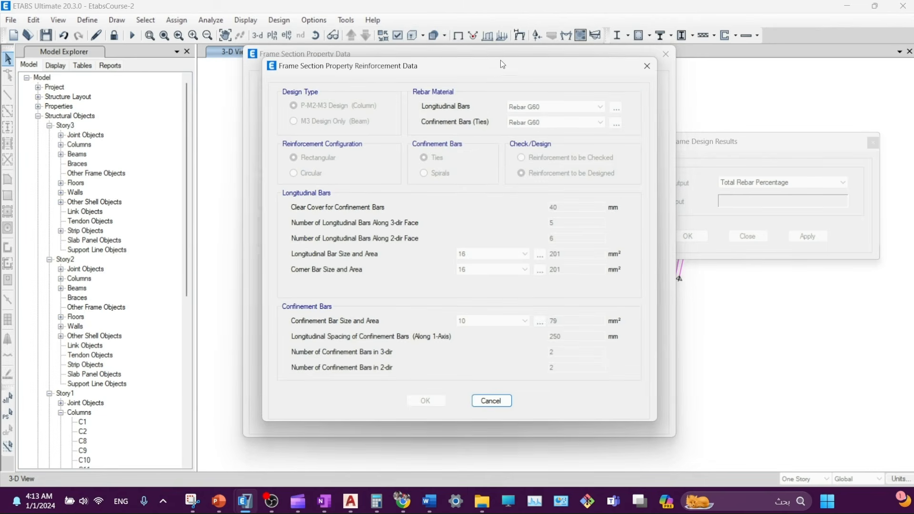
pyautogui.moveTo(501, 60); pyautogui.dragTo(227, 66)
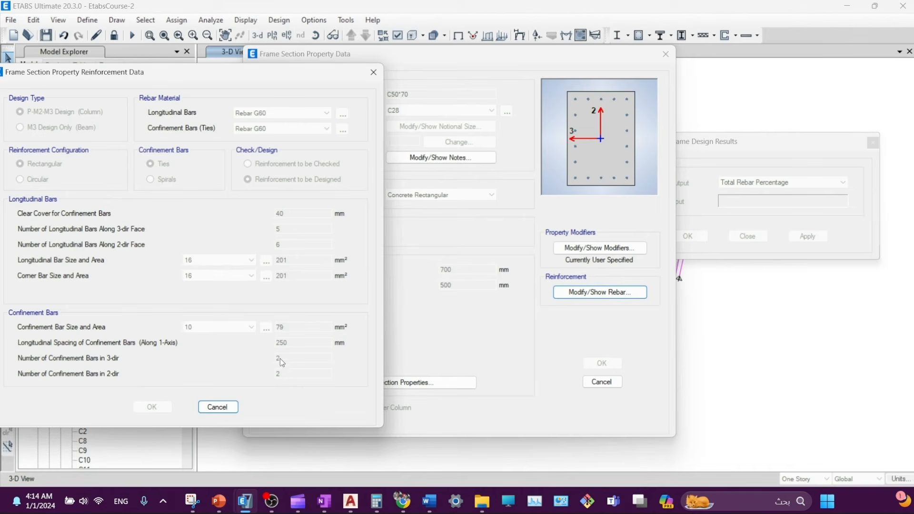
pyautogui.click(221, 411)
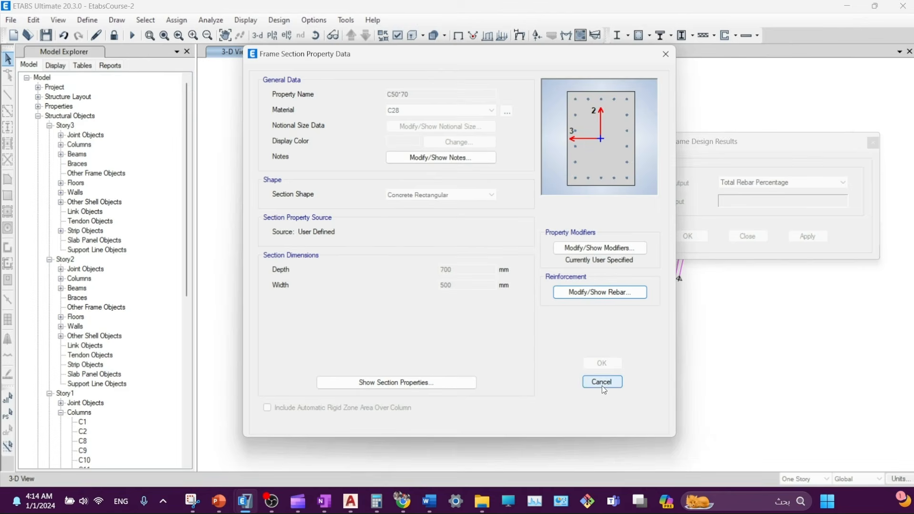
# - Copy C50*70 to a Section Designer section, FSec1, and open it in Section Designer
pyautogui.press('Escape')
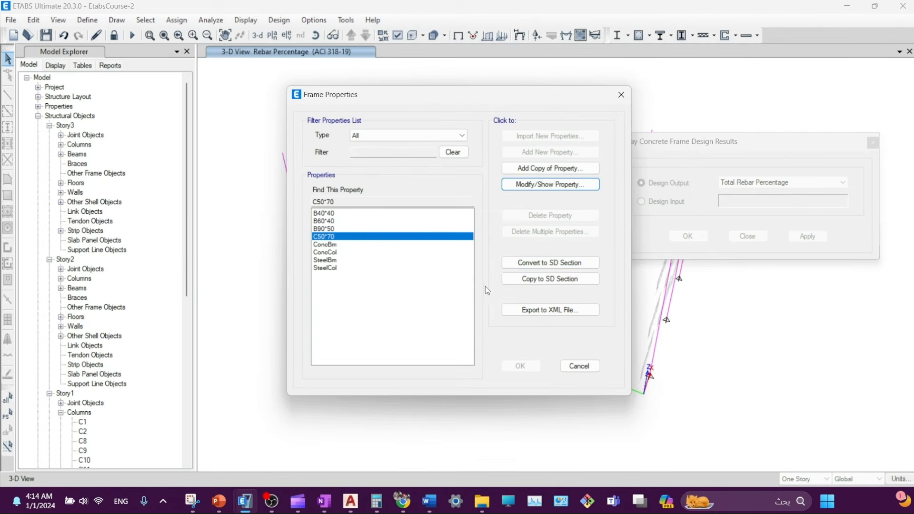
pyautogui.click(547, 279)
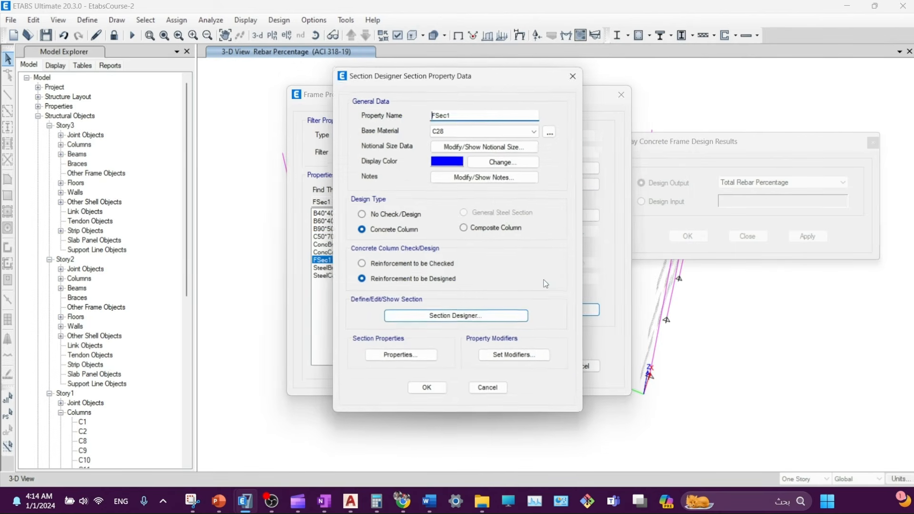
pyautogui.click(450, 319)
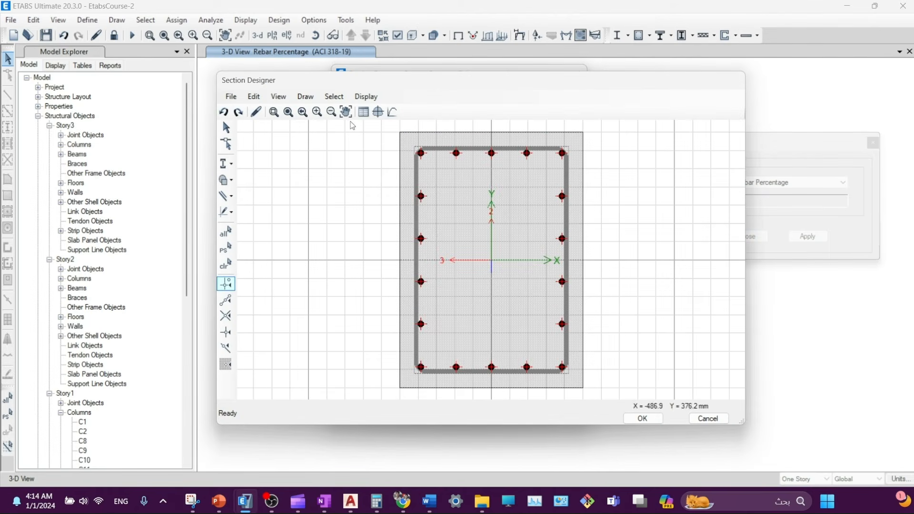
pyautogui.moveTo(279, 82); pyautogui.dragTo(258, 68)
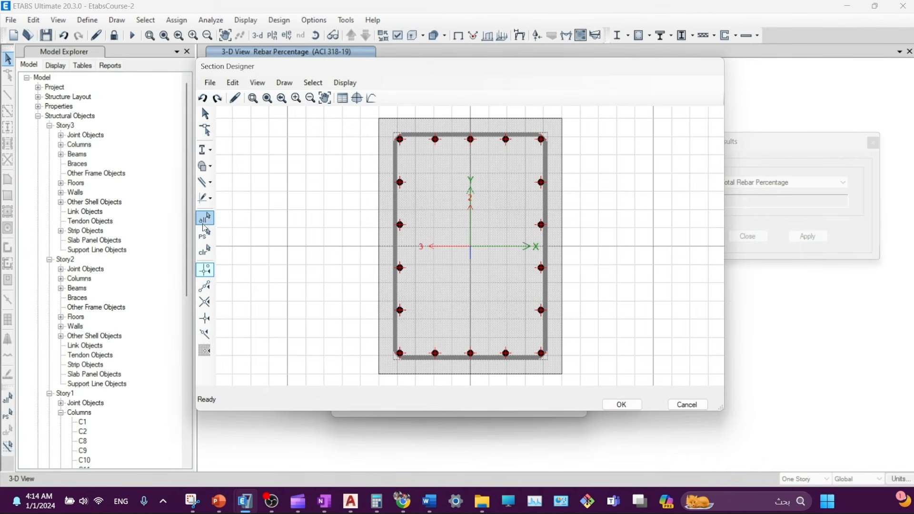
# - Browse the Section Designer draw tools: rebar lines, reference lines and an I-shaped section
pyautogui.click(206, 190)
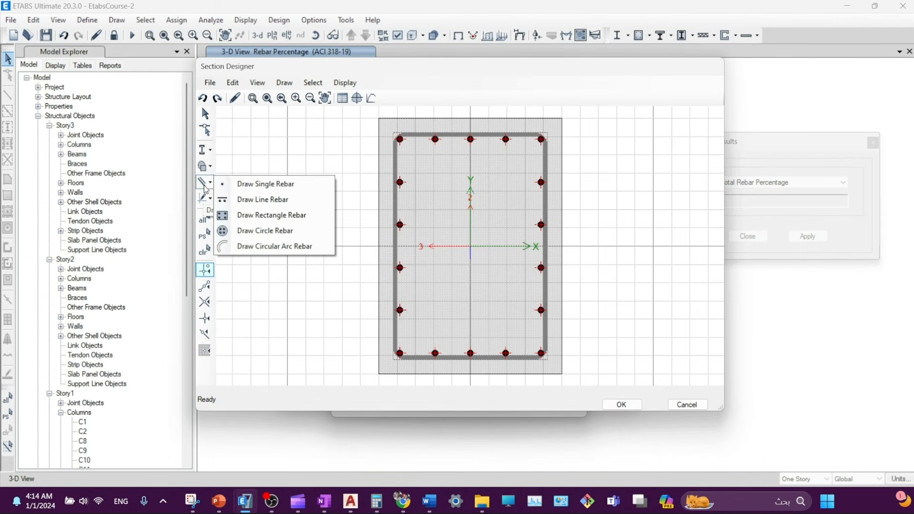
pyautogui.click(212, 199)
pyautogui.click(210, 182)
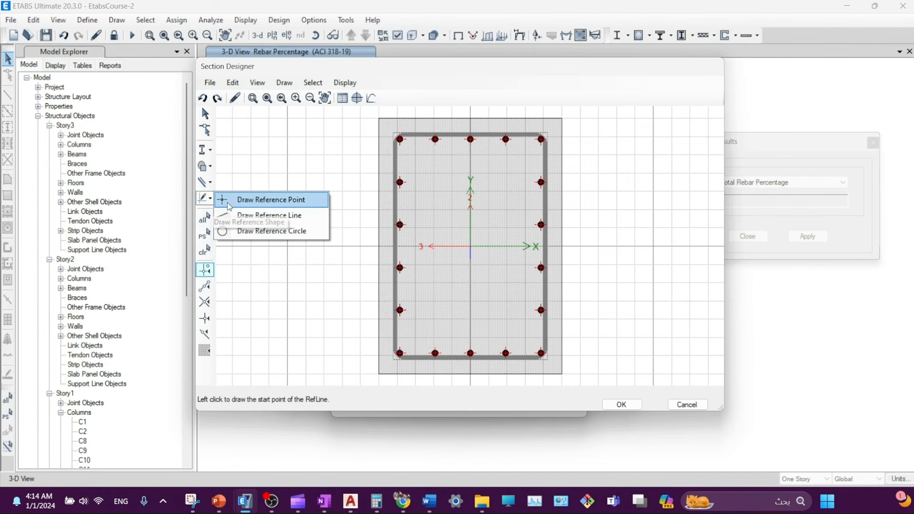
pyautogui.click(229, 215)
pyautogui.click(211, 182)
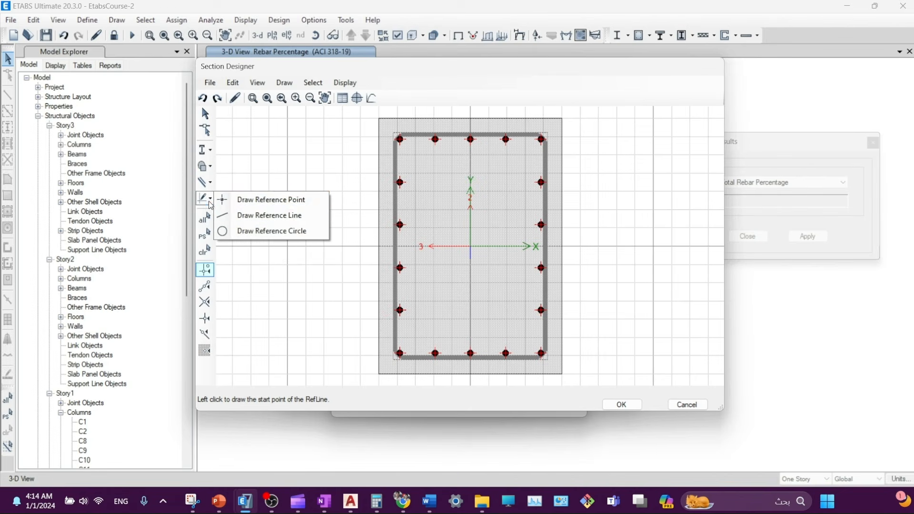
pyautogui.click(231, 214)
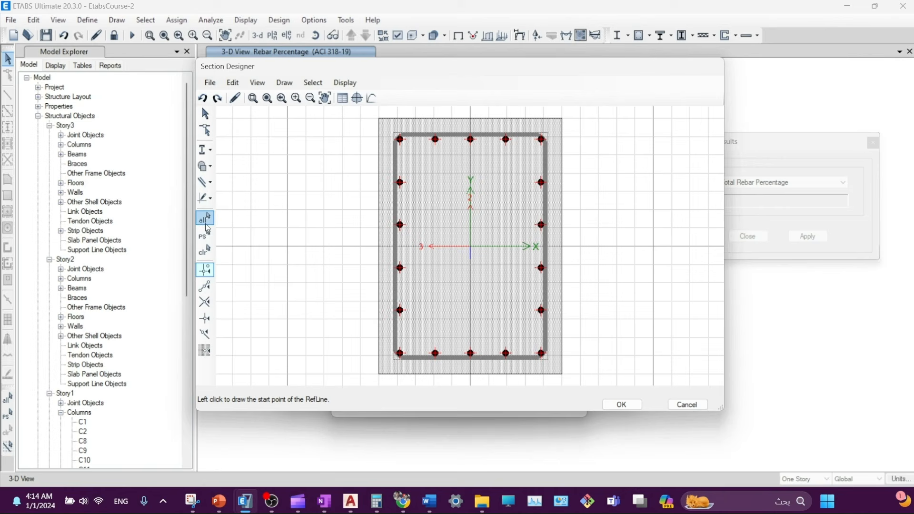
pyautogui.click(211, 181)
pyautogui.click(210, 167)
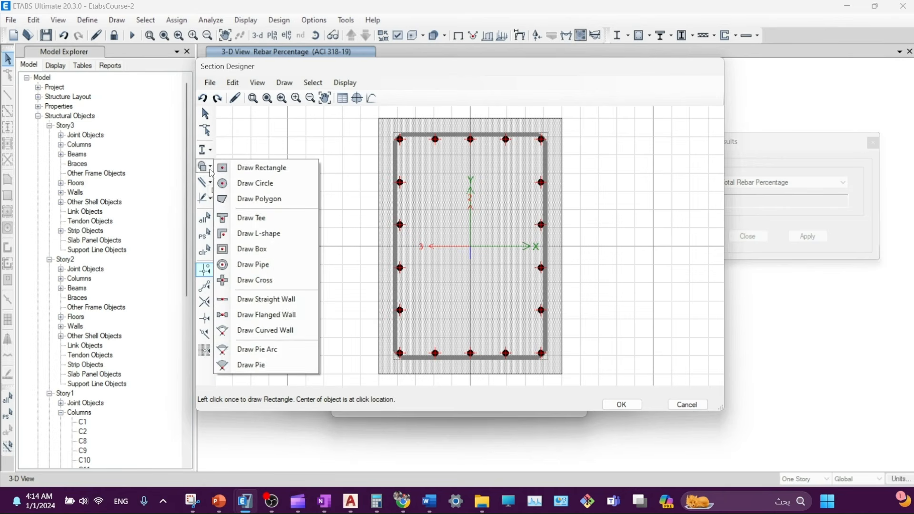
pyautogui.click(210, 151)
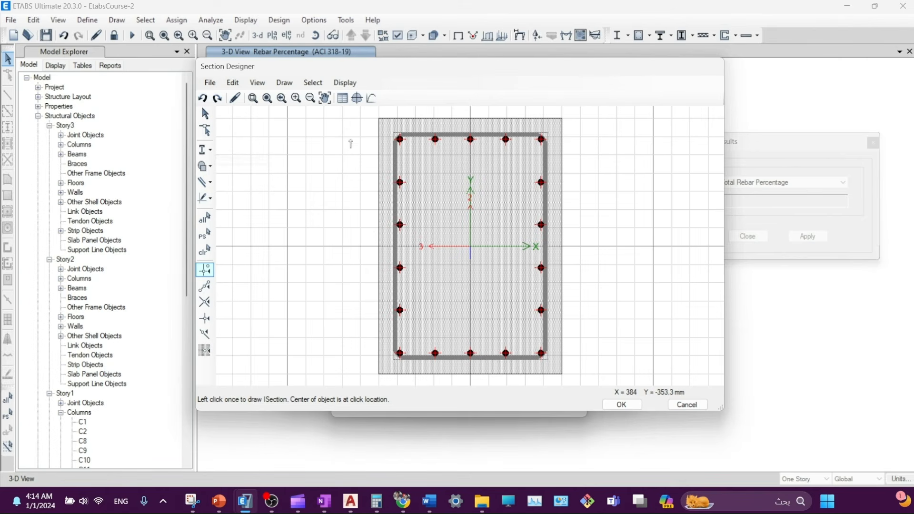
# - Cancel out of Section Designer, the FSec1 property data and the Frame Properties list
pyautogui.click(670, 404)
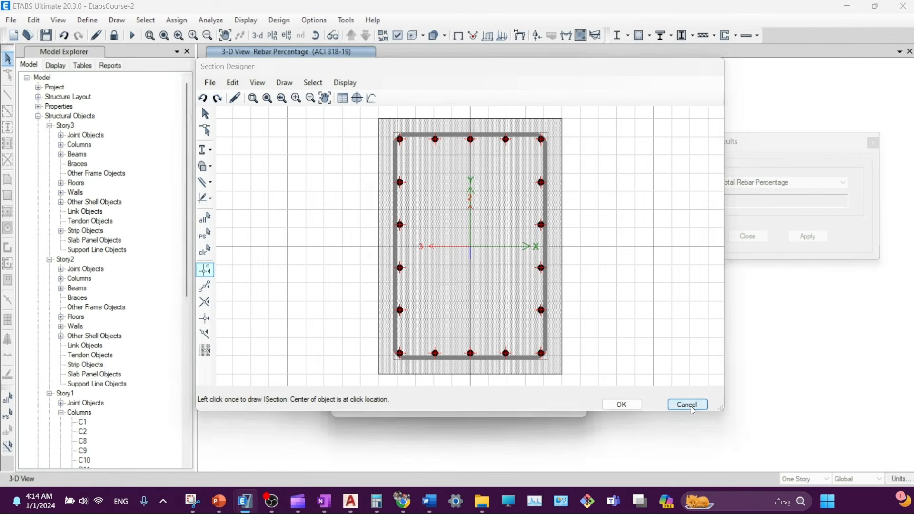
pyautogui.click(491, 395)
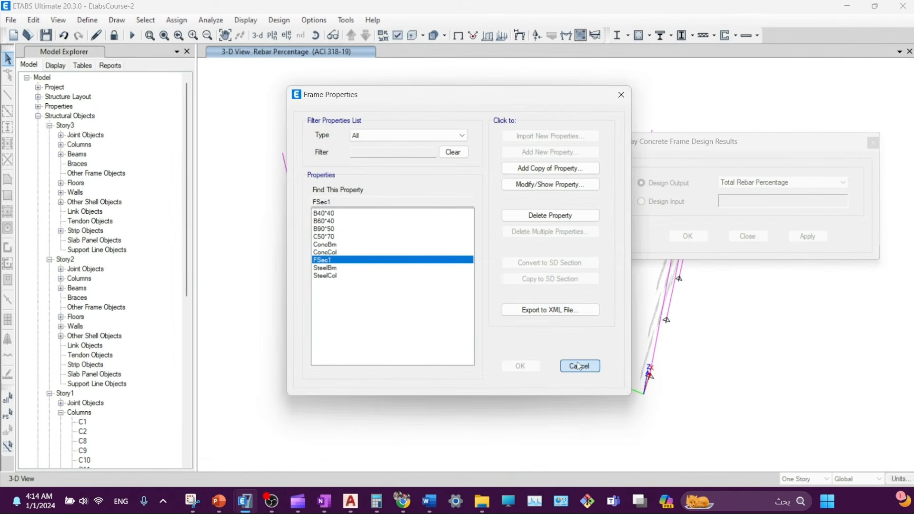
pyautogui.click(580, 365)
# - Close the design results options and zoom out to the whole building with rebar percentages like 0.39% and 1.00%
pyautogui.click(747, 236)
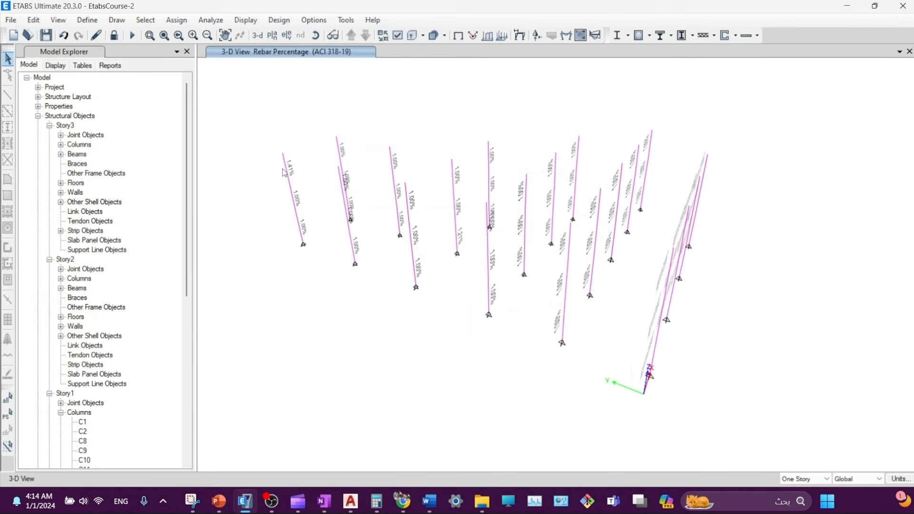
pyautogui.scroll(4, 282, 169)
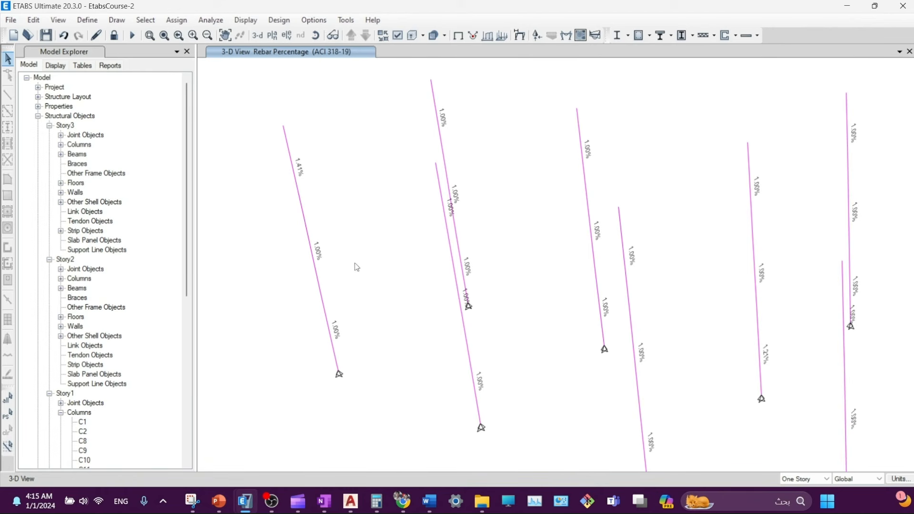
pyautogui.moveTo(301, 206)
pyautogui.scroll(-3, 337, 296)
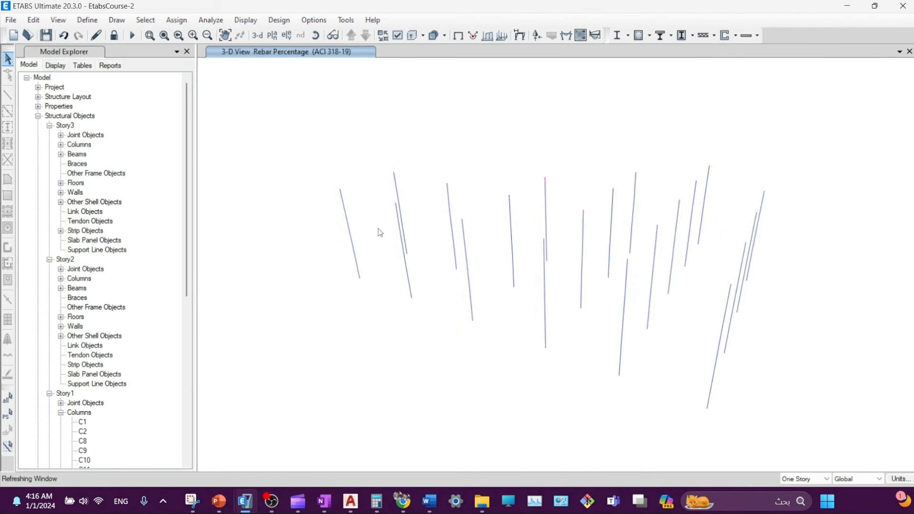
pyautogui.moveTo(532, 355); pyautogui.dragTo(495, 334, button='middle')
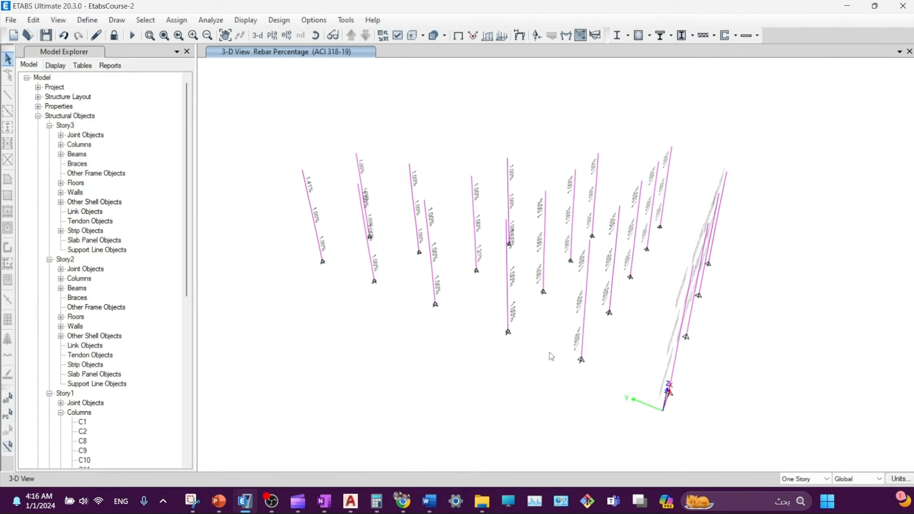
pyautogui.moveTo(319, 246)
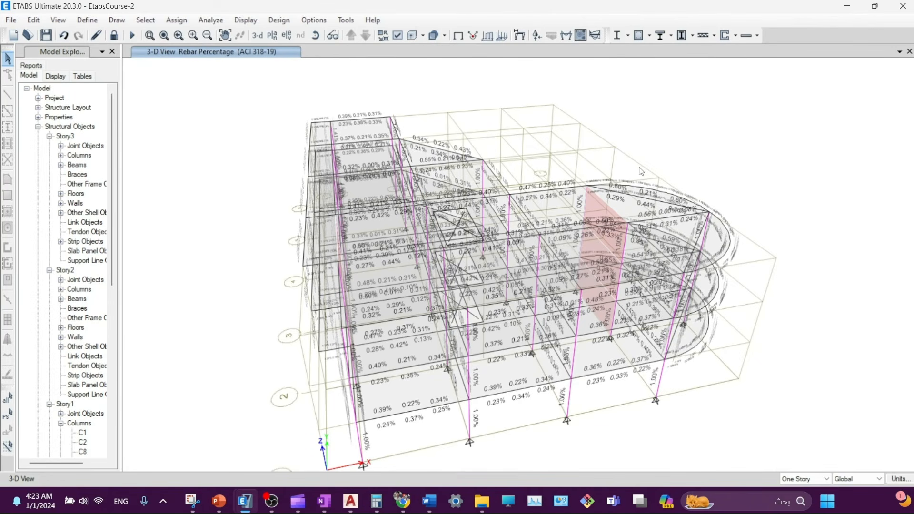
# - Reposition the model and start the concrete slab design to show Layer A strip reinforcement results
pyautogui.moveTo(640, 172); pyautogui.dragTo(660, 131, button='middle')
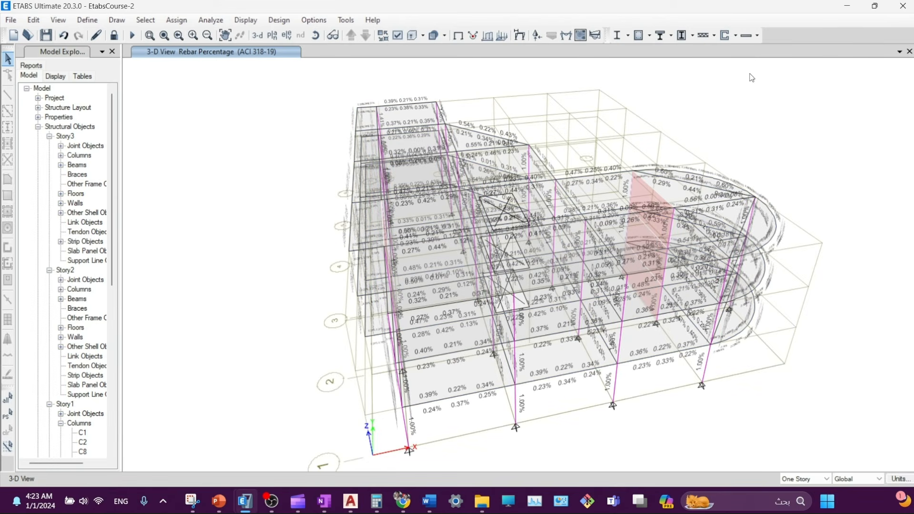
pyautogui.click(757, 35)
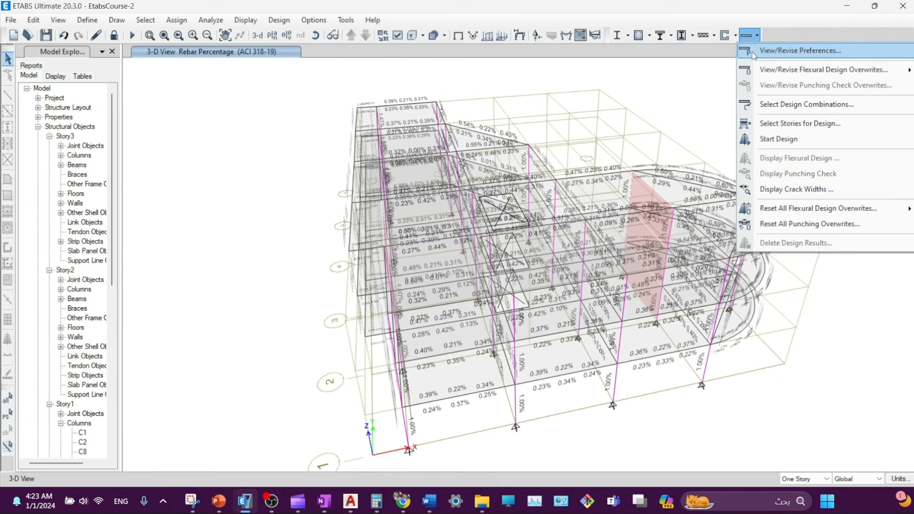
pyautogui.click(750, 37)
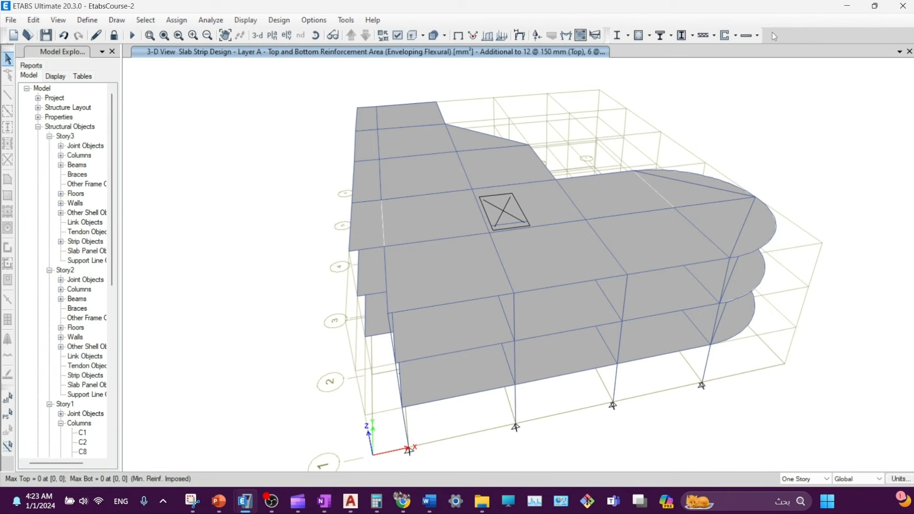
# - Display slab strip flexural design as rebar intensity with no uniform reinforcement (None)
pyautogui.click(753, 35)
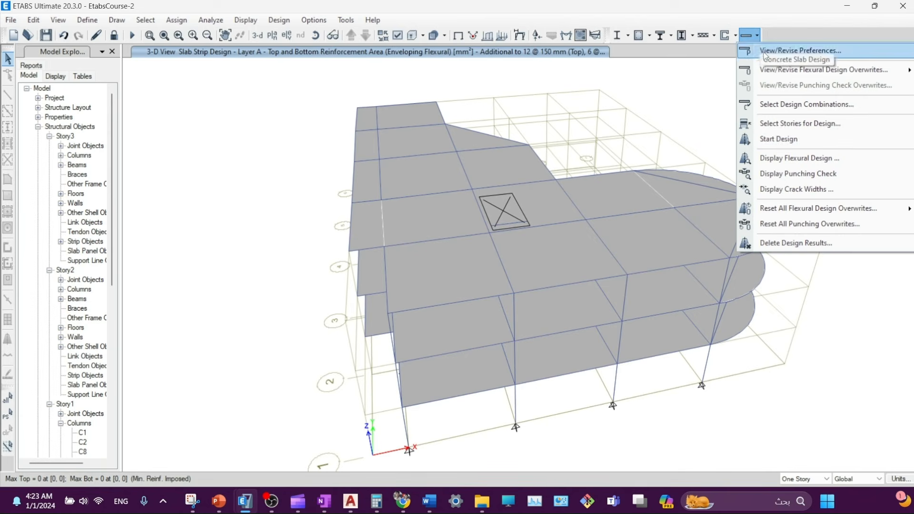
pyautogui.click(782, 159)
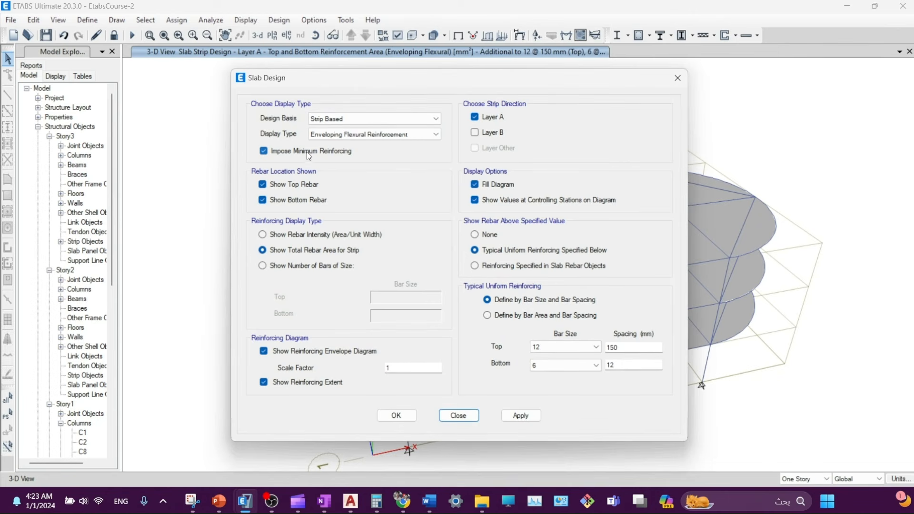
pyautogui.click(283, 235)
pyautogui.click(484, 235)
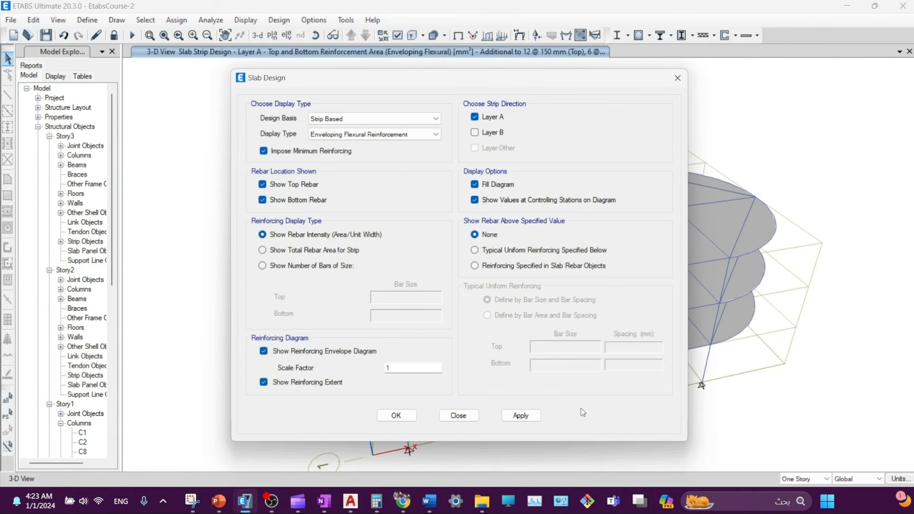
pyautogui.click(521, 416)
pyautogui.moveTo(401, 78); pyautogui.dragTo(157, 103)
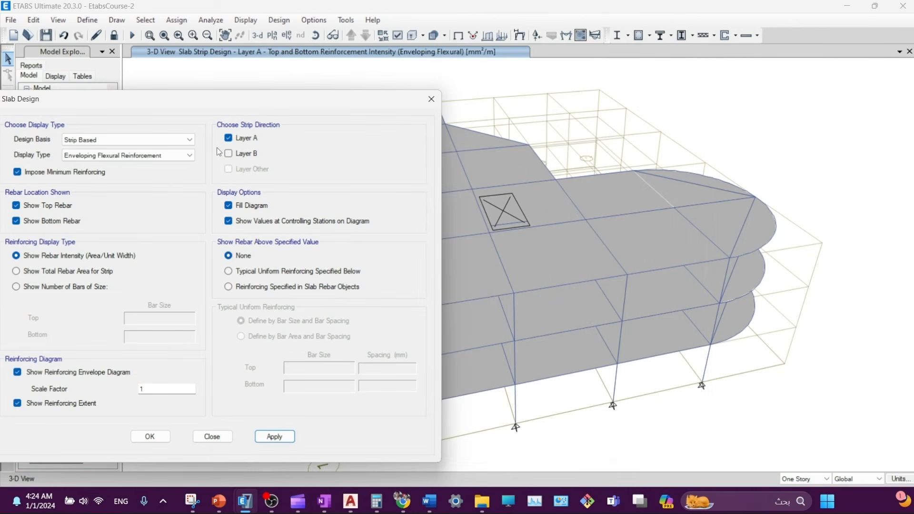
# - Make the slab strips on Layers A and B visible in the view options
pyautogui.click(409, 40)
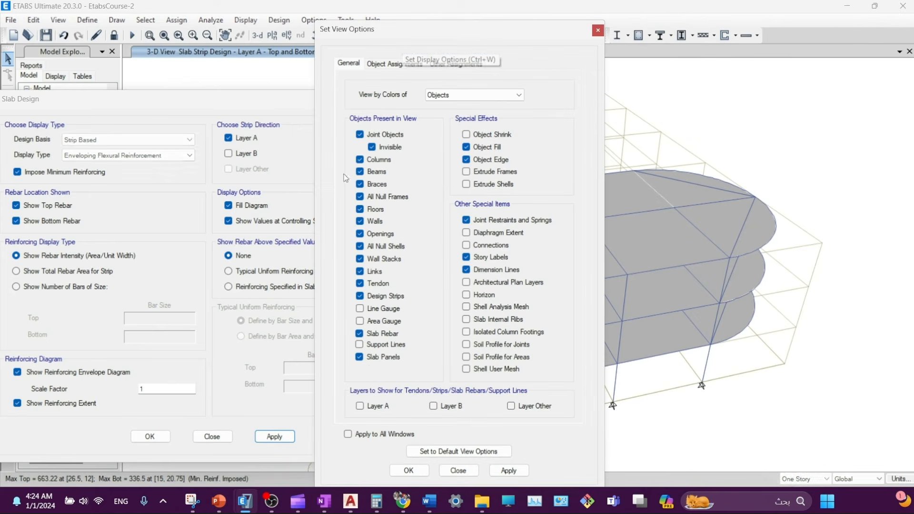
pyautogui.click(360, 406)
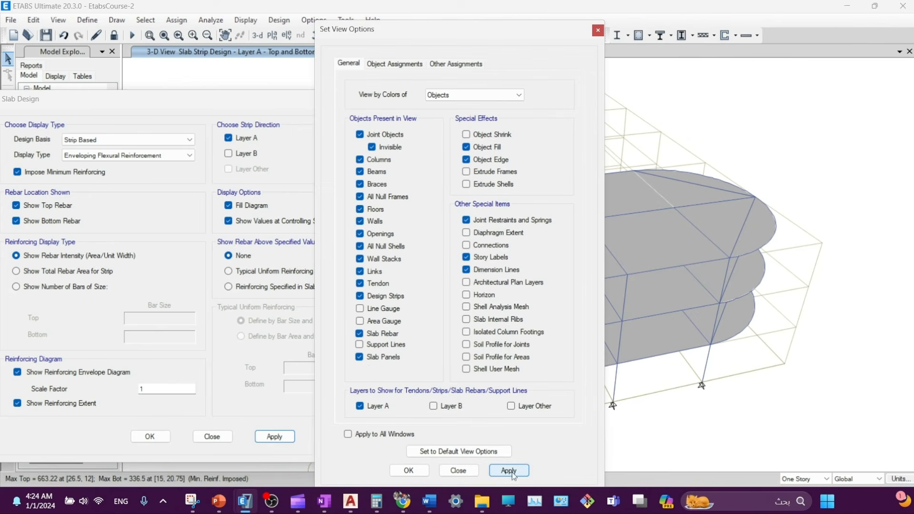
pyautogui.click(509, 471)
pyautogui.click(433, 406)
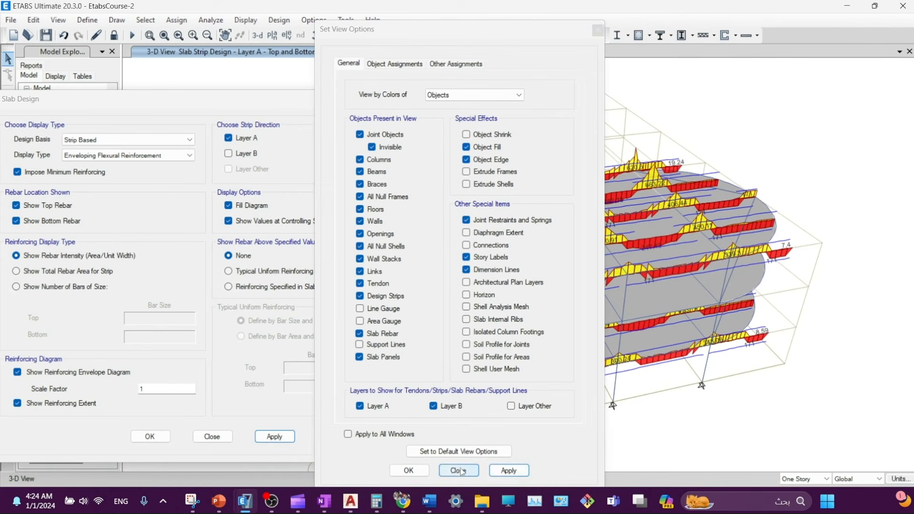
pyautogui.click(460, 470)
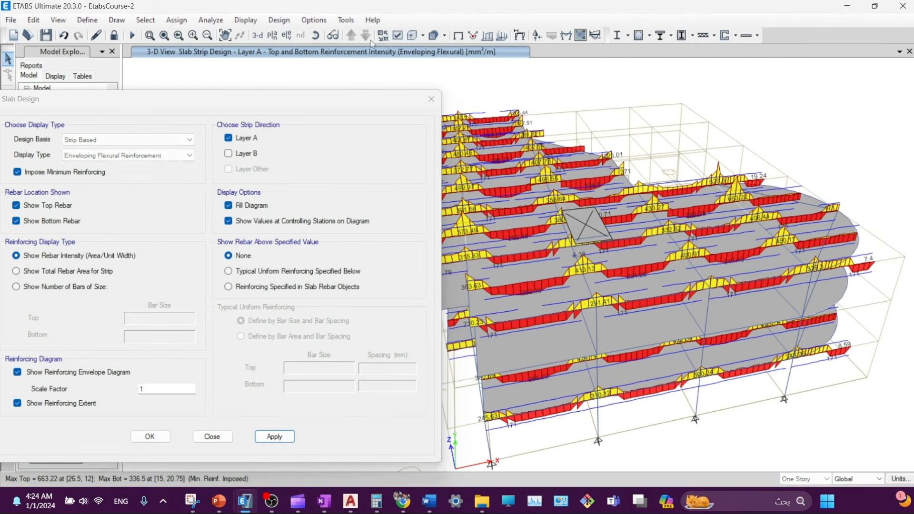
# - Switch the view to the Story1 plan
pyautogui.click(272, 35)
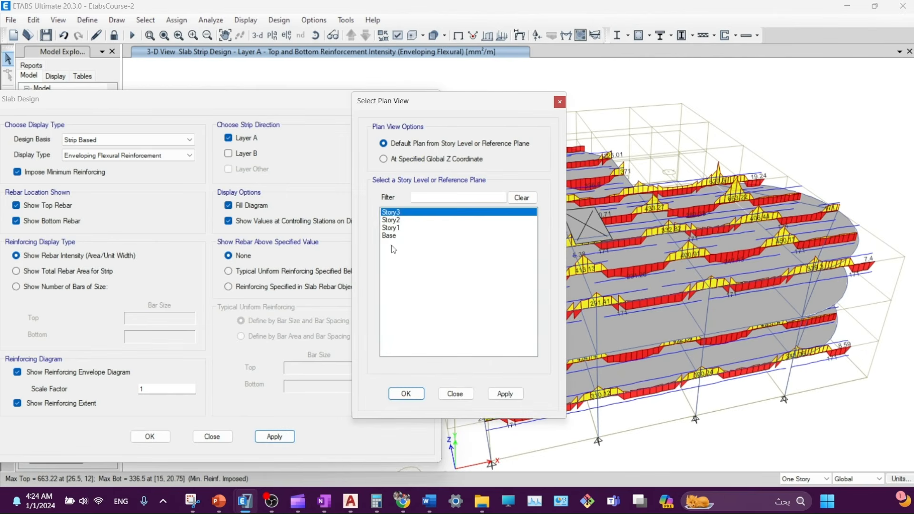
pyautogui.click(390, 229)
pyautogui.click(505, 394)
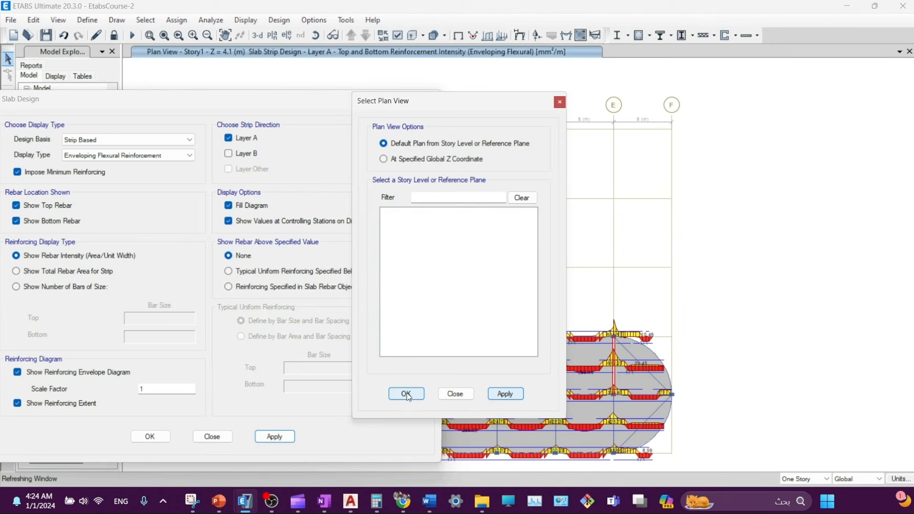
pyautogui.click(406, 394)
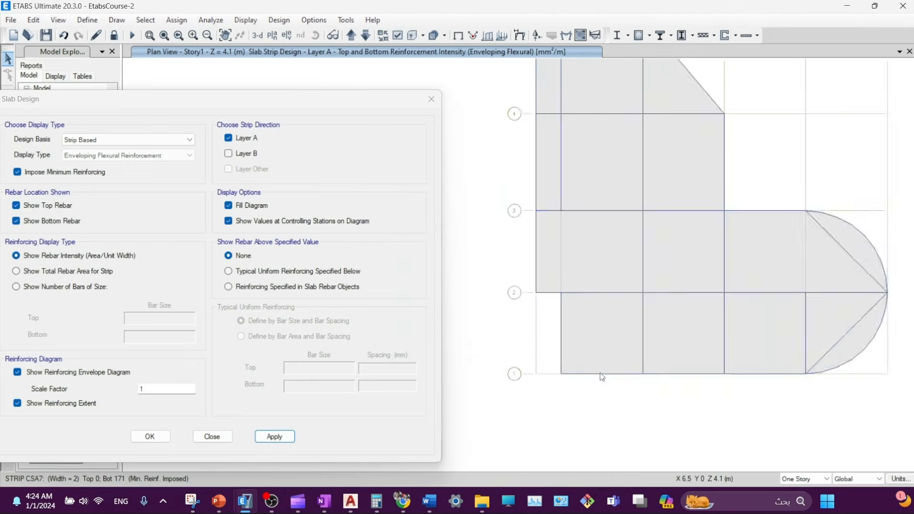
# - Zoom onto the bottom strips and read CSA7's top rebar intensities, such as 380.69 and 265.92 mm²/m
pyautogui.scroll(6, 600, 374)
pyautogui.moveTo(585, 338); pyautogui.dragTo(666, 322, button='middle')
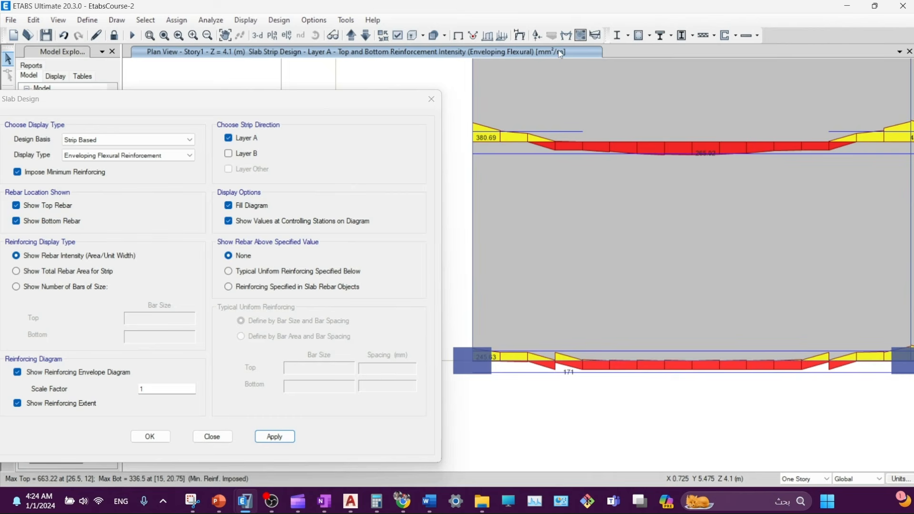
pyautogui.moveTo(524, 361)
pyautogui.moveTo(487, 360)
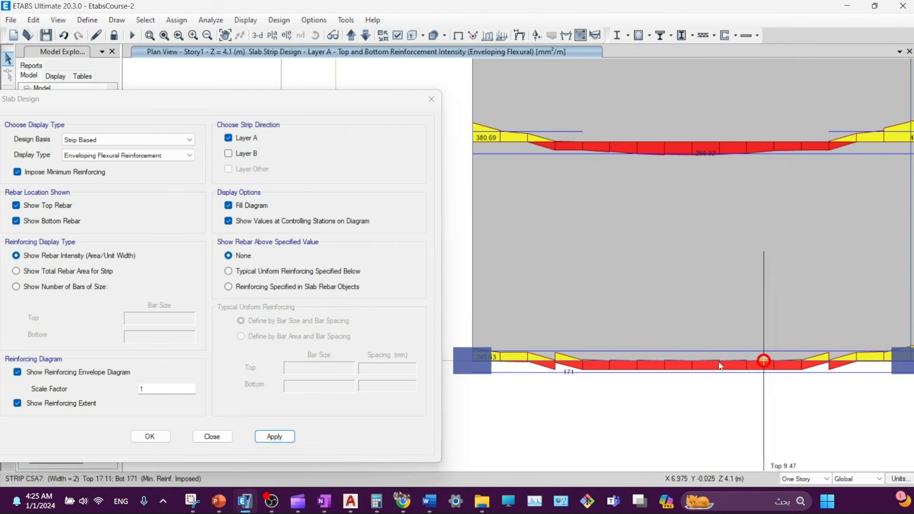
pyautogui.click(490, 364)
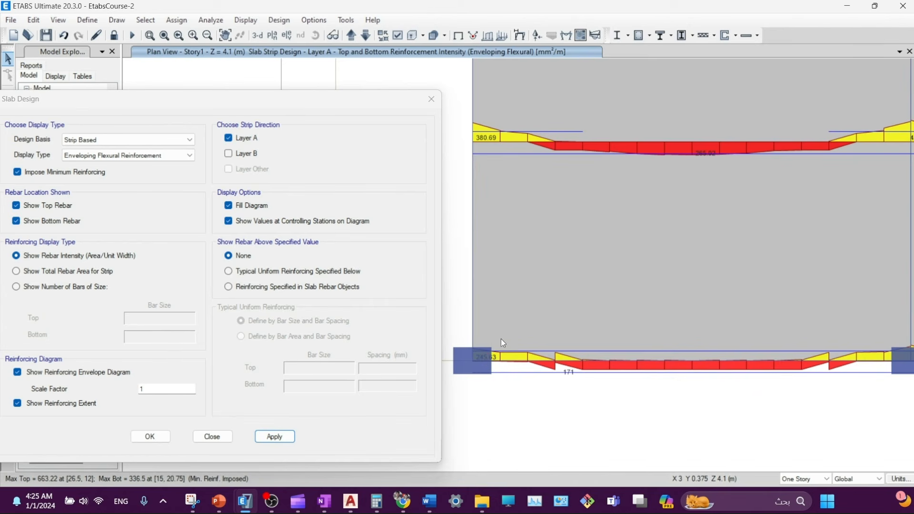
pyautogui.click(498, 361)
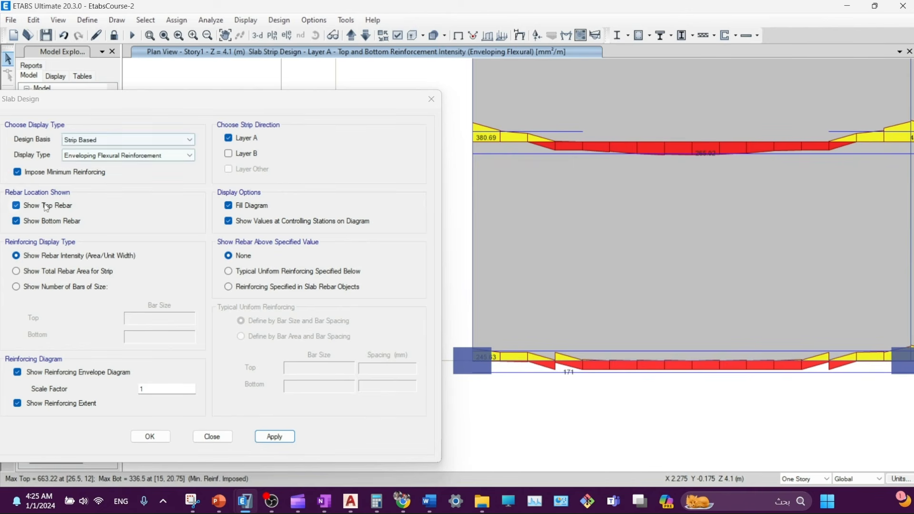
# - Show the total rebar area per strip on the Layer A plan
pyautogui.click(34, 274)
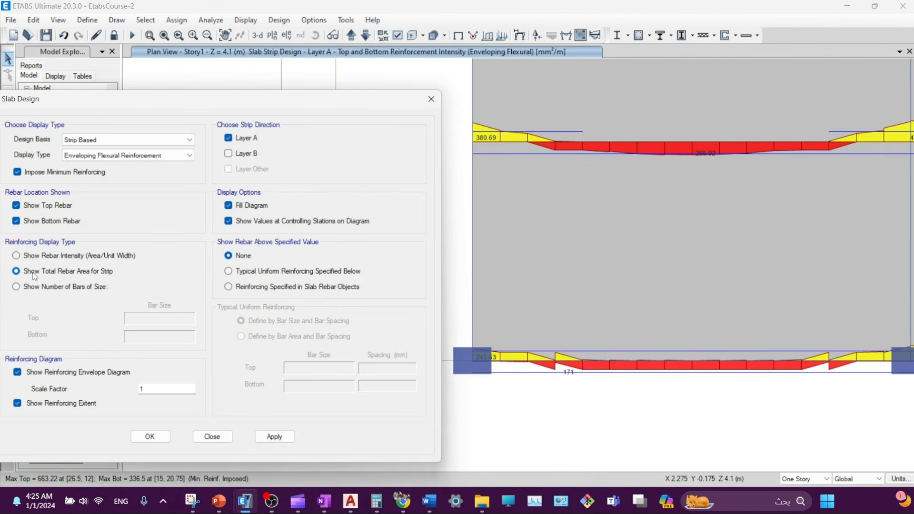
pyautogui.click(274, 436)
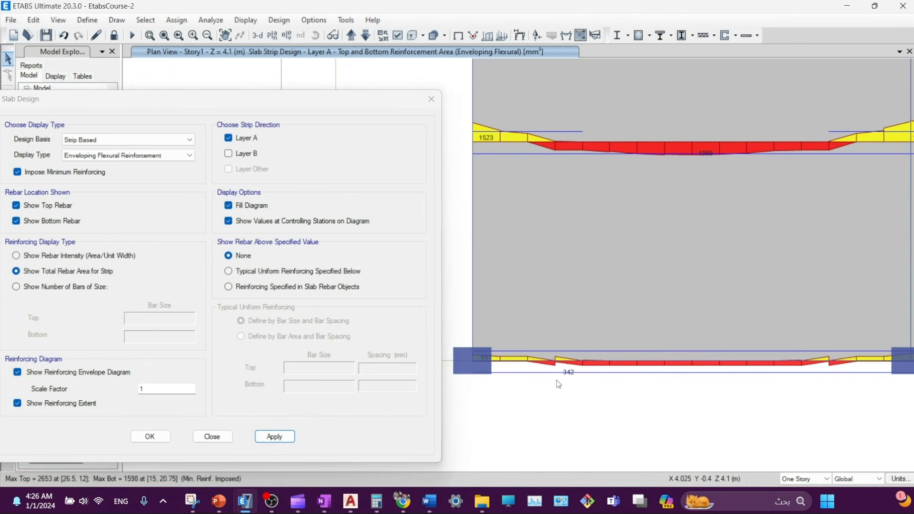
pyautogui.moveTo(494, 362)
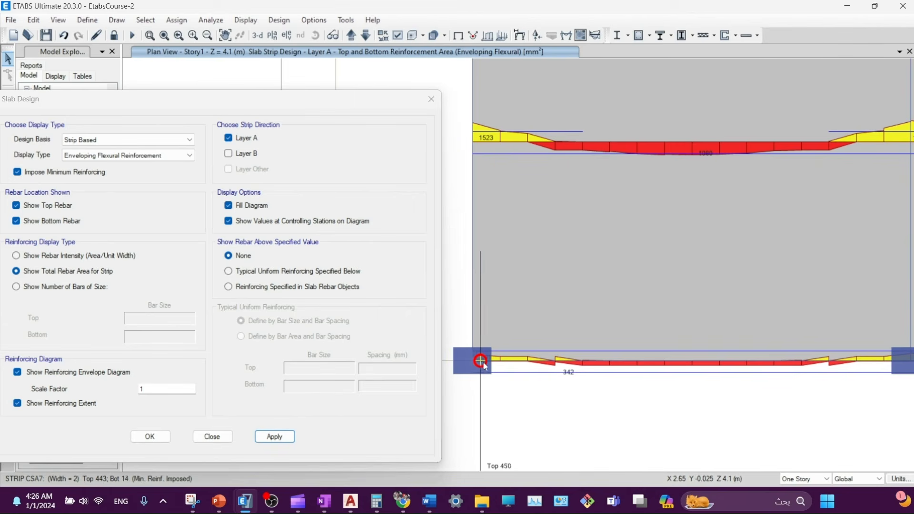
# - Show only strip rebar beyond a typical uniform 12 mm @ 150 mm top reinforcement
pyautogui.click(255, 274)
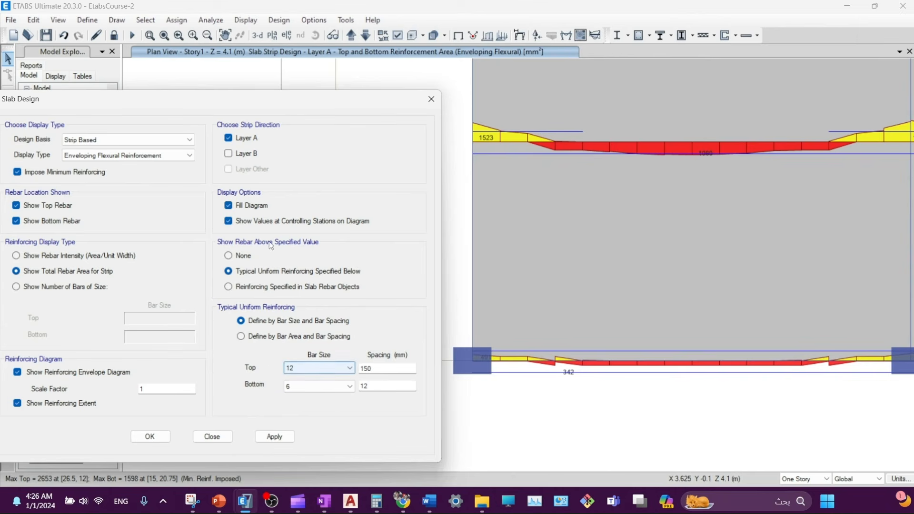
pyautogui.click(302, 369)
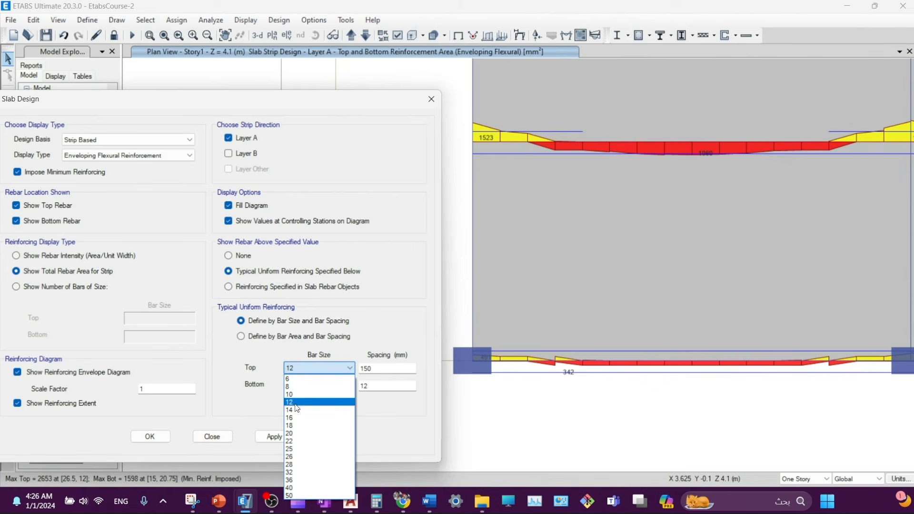
pyautogui.click(295, 404)
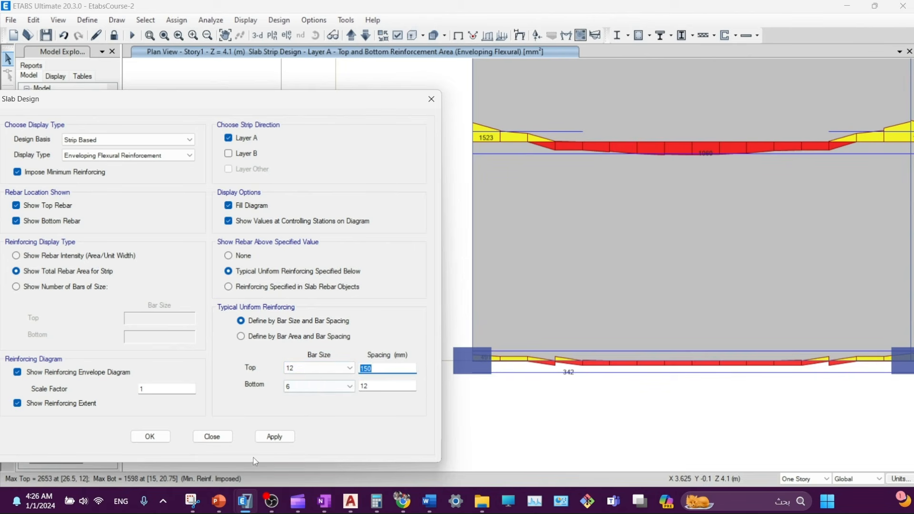
pyautogui.click(287, 438)
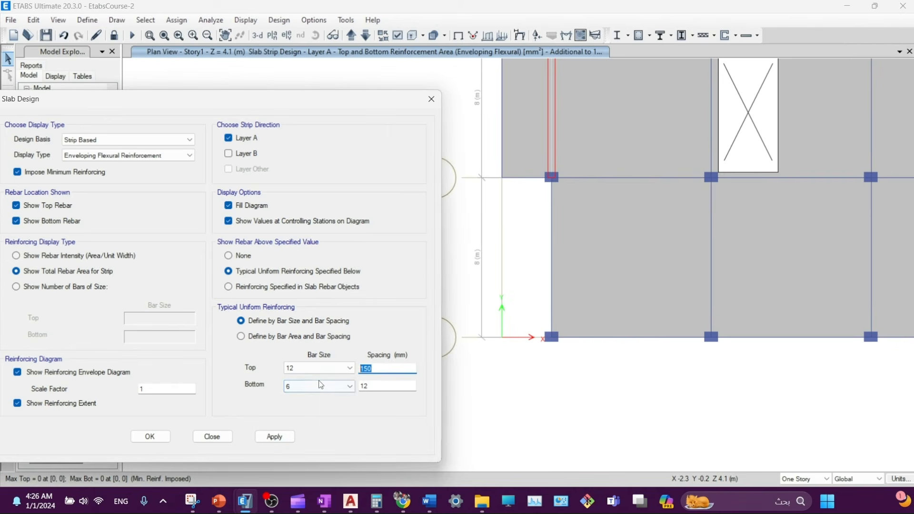
pyautogui.doubleClick(375, 369)
# - Leave the display type unchanged and keep the design basis as Strip Based
pyautogui.click(92, 157)
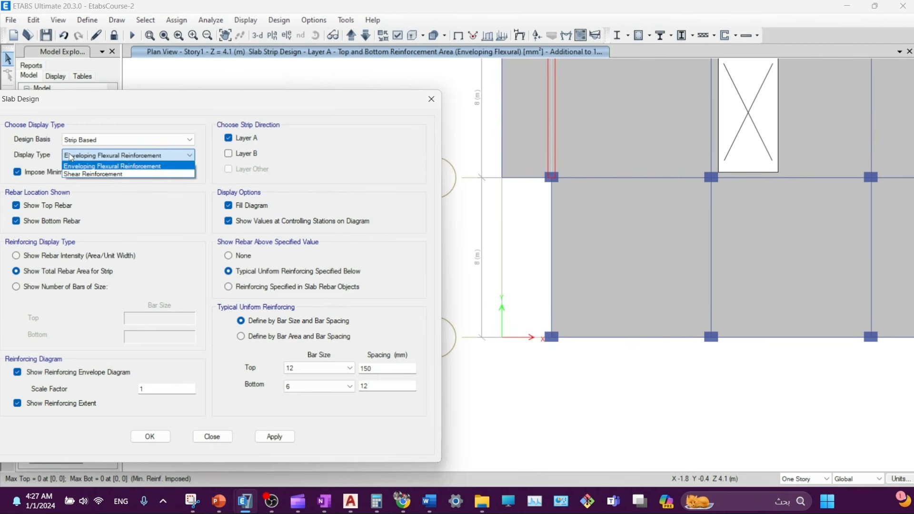
pyautogui.click(47, 149)
pyautogui.click(101, 137)
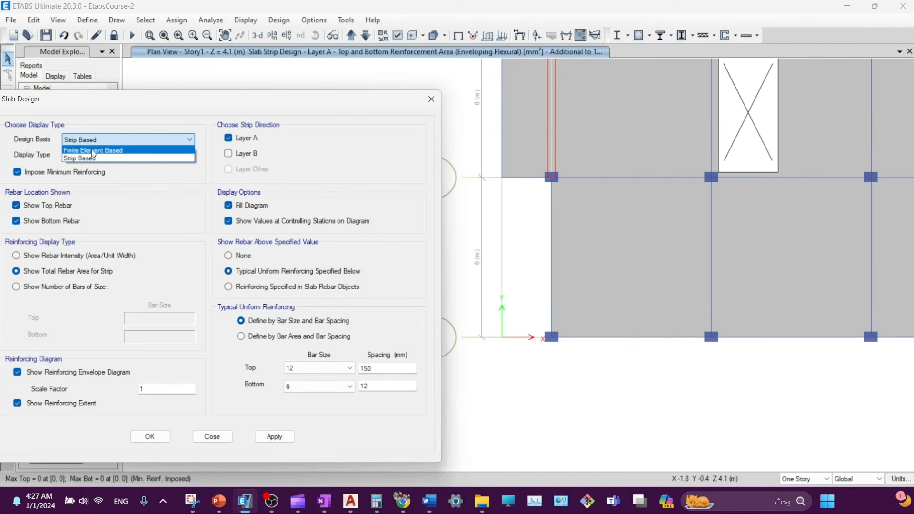
pyautogui.click(348, 128)
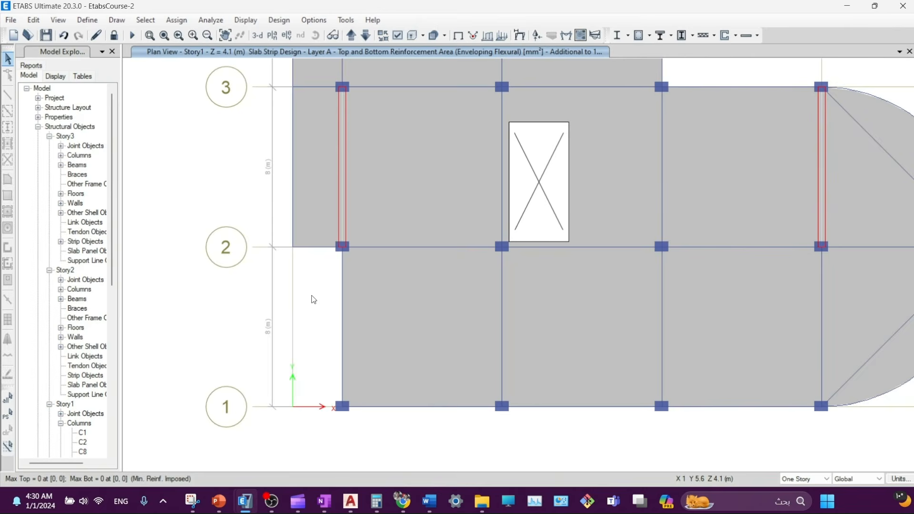
# - Switch the Layer A strip display type to Shear Reinforcement and apply it to the Story1 plan
pyautogui.click(757, 36)
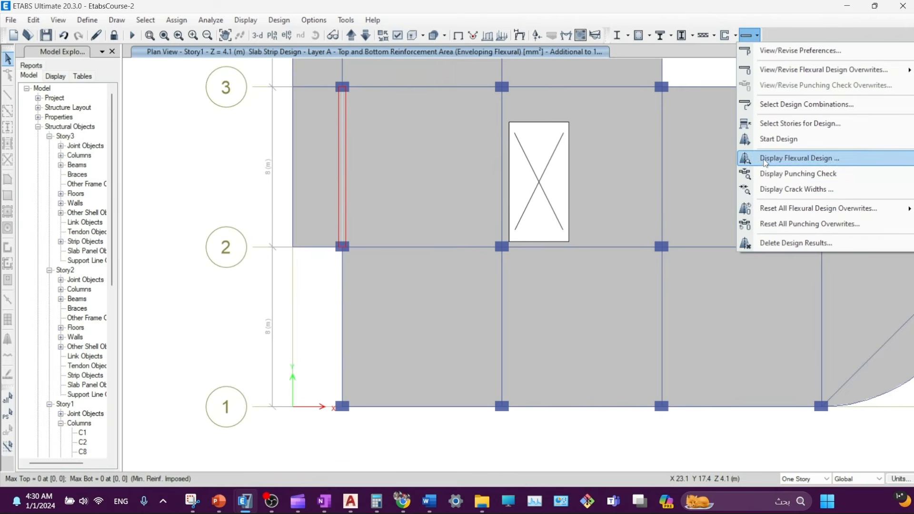
pyautogui.click(790, 159)
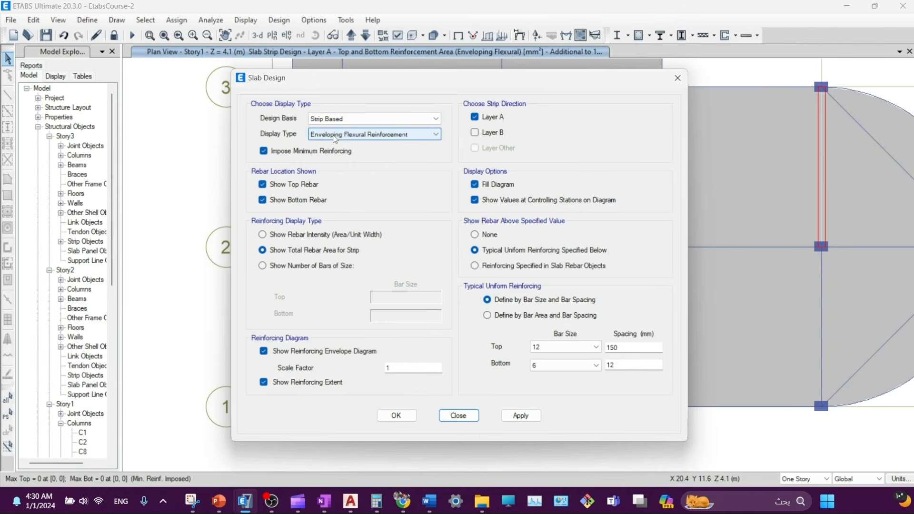
pyautogui.click(289, 137)
pyautogui.click(291, 151)
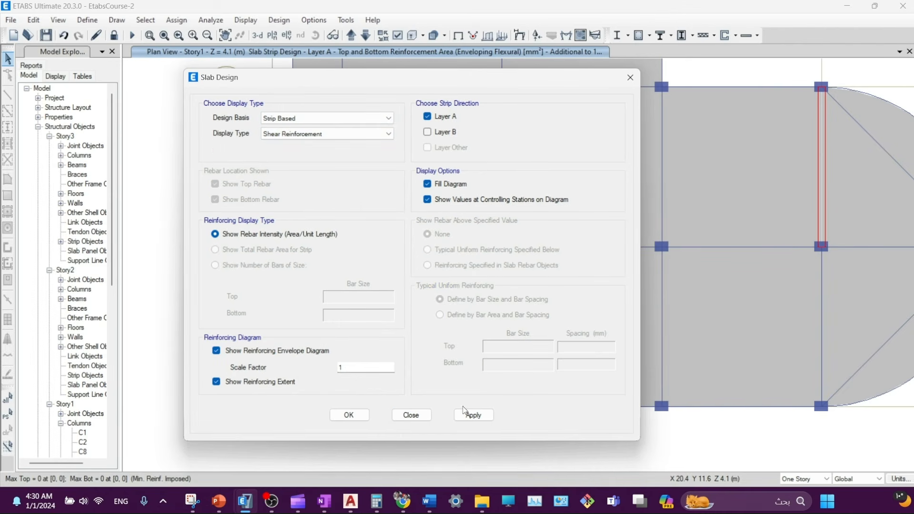
pyautogui.click(461, 415)
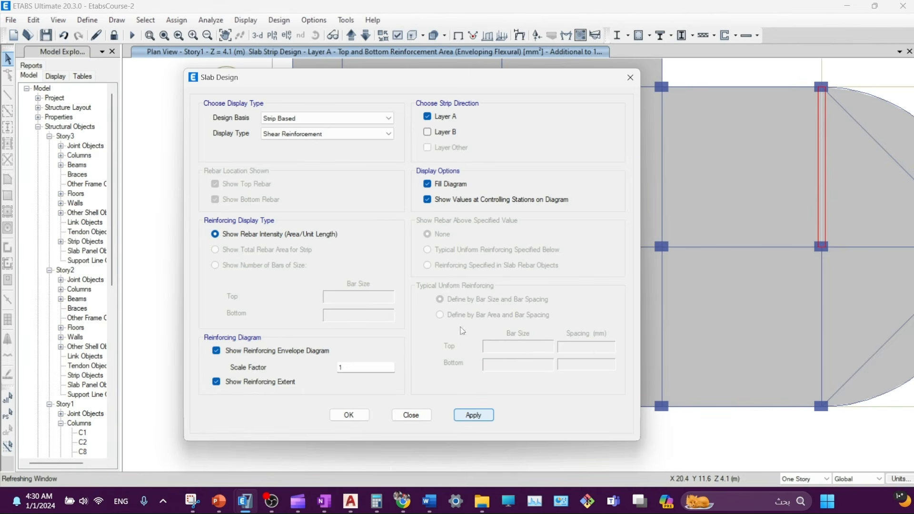
pyautogui.moveTo(437, 85); pyautogui.dragTo(155, 102)
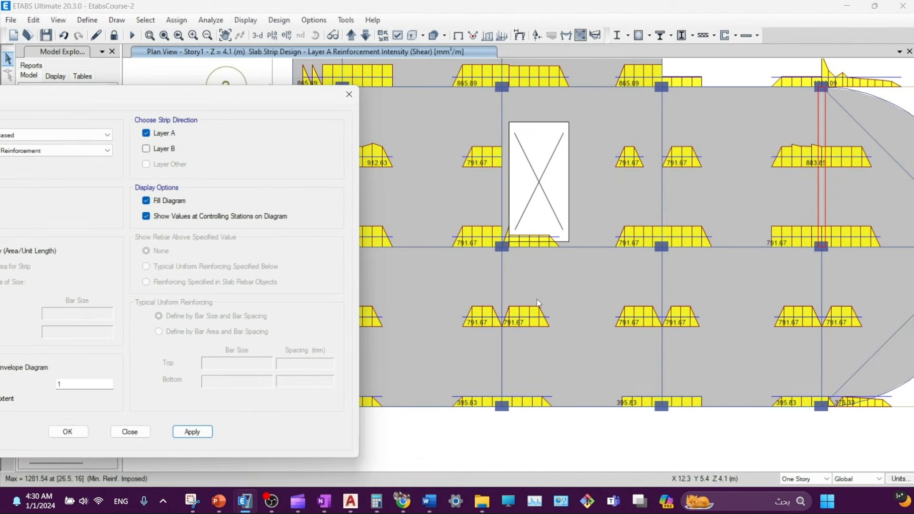
pyautogui.scroll(3, 521, 279)
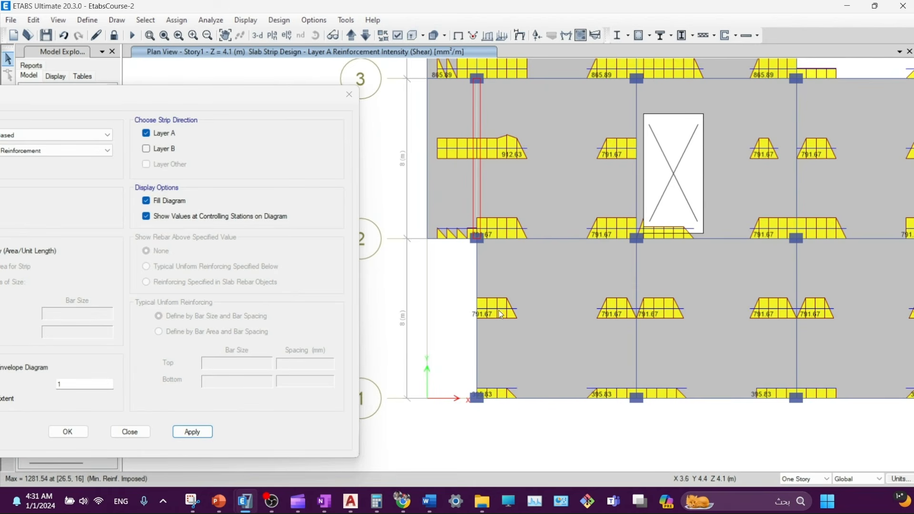
# - Open strip CSA7's design details report and scroll through pages 1–2 of moment, rebar and shear diagrams
pyautogui.rightClick(494, 401)
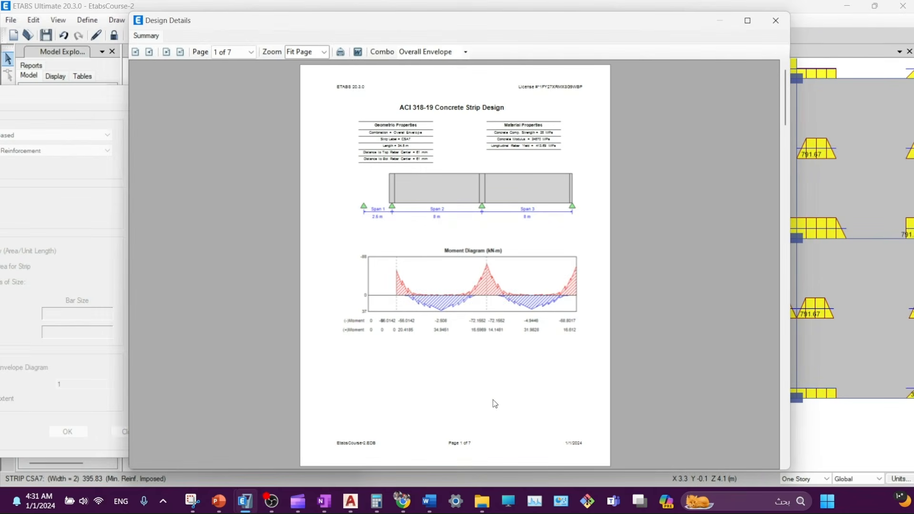
pyautogui.keyDown('ctrl'); pyautogui.scroll(3, 474, 221); pyautogui.keyUp('ctrl')
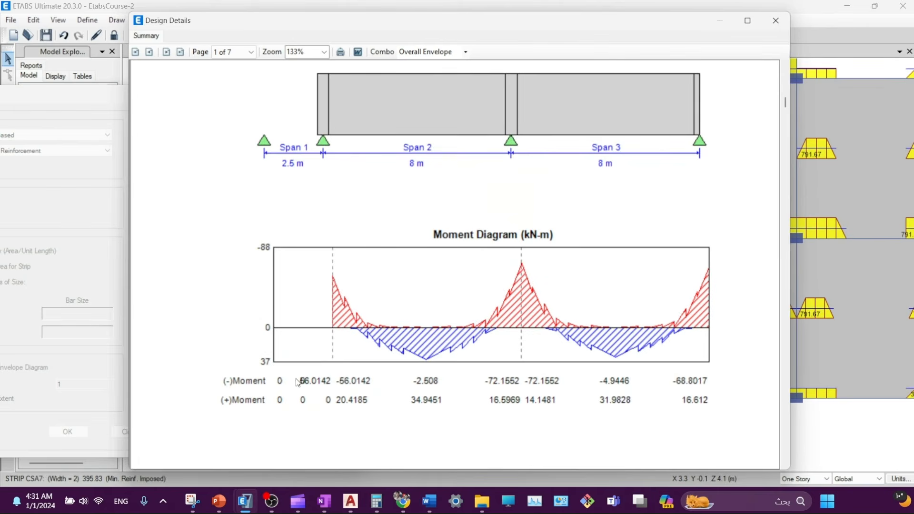
pyautogui.scroll(2, 395, 221)
pyautogui.scroll(1, 393, 221)
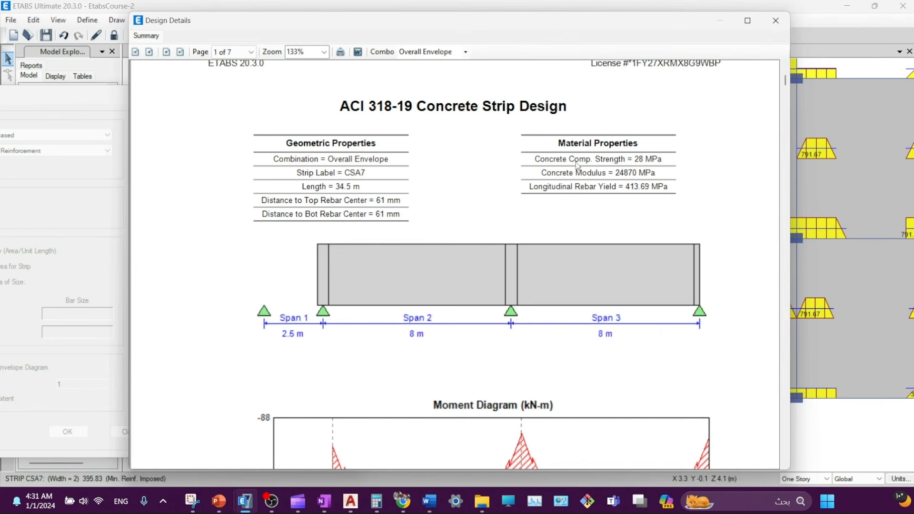
pyautogui.scroll(-3, 455, 190)
pyautogui.scroll(-8, 284, 214)
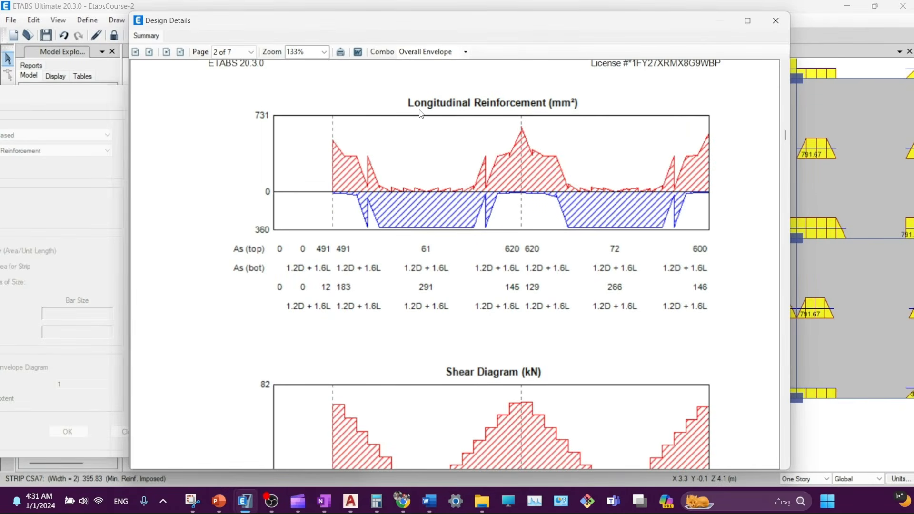
pyautogui.scroll(-4, 497, 209)
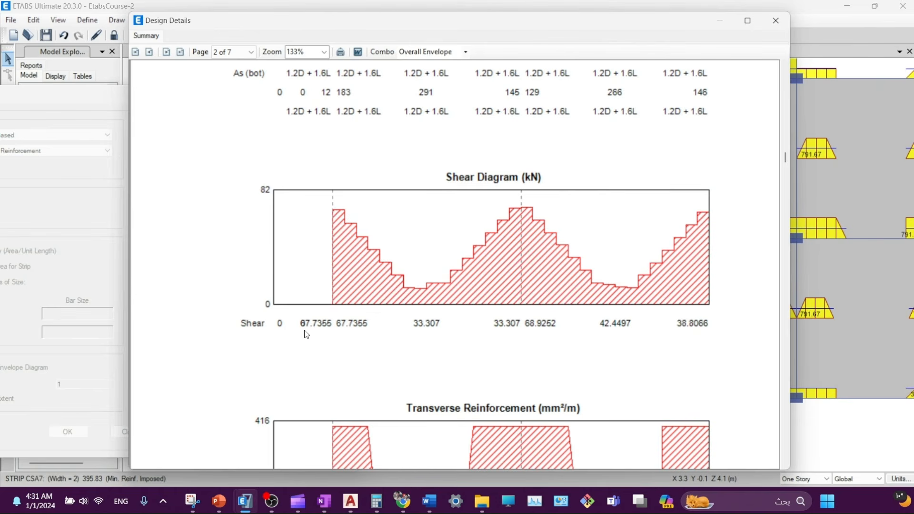
pyautogui.scroll(-3, 304, 330)
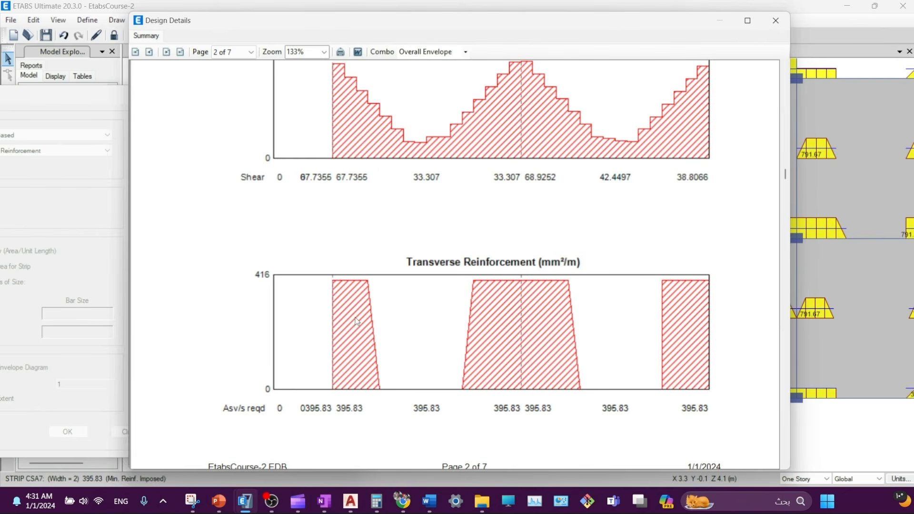
pyautogui.scroll(-1, 286, 364)
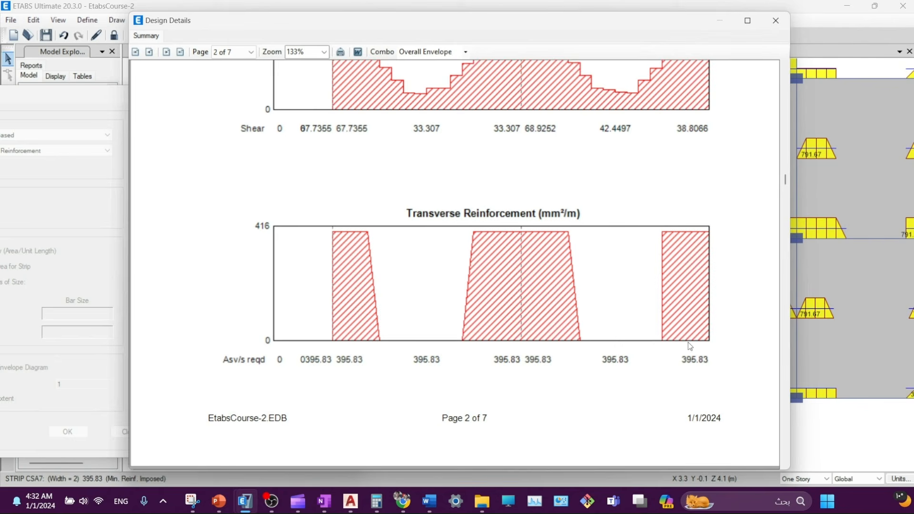
pyautogui.scroll(-3, 344, 325)
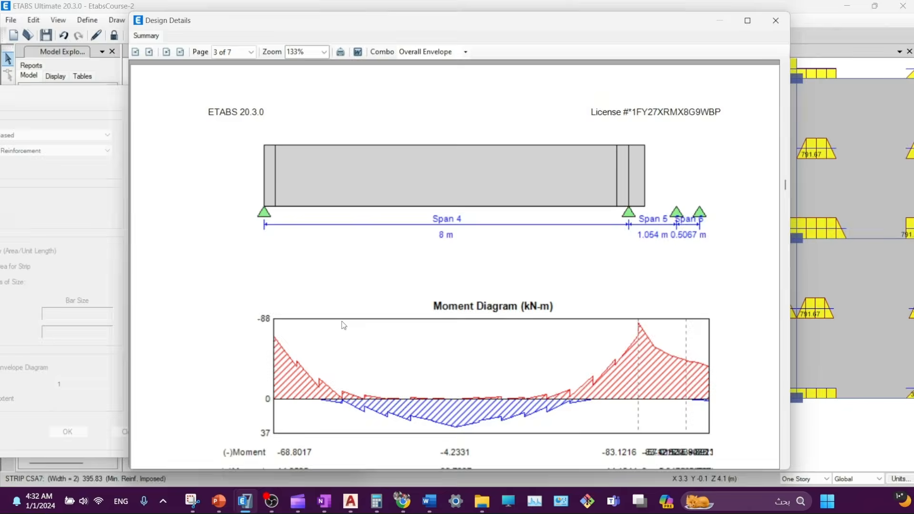
# - Scroll through pages 3–7 of the CSA7 design report, then close it
pyautogui.scroll(3, 667, 265)
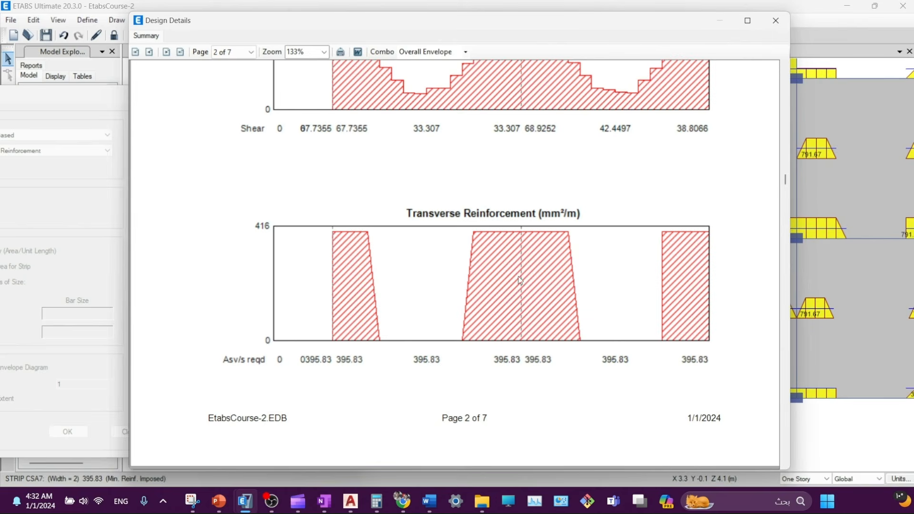
pyautogui.scroll(-3, 516, 291)
pyautogui.scroll(1, 645, 213)
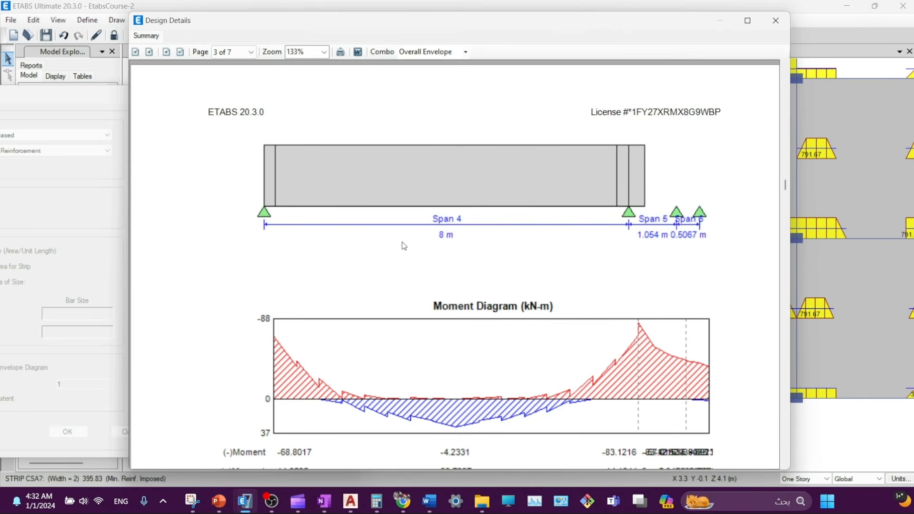
pyautogui.scroll(-5, 341, 267)
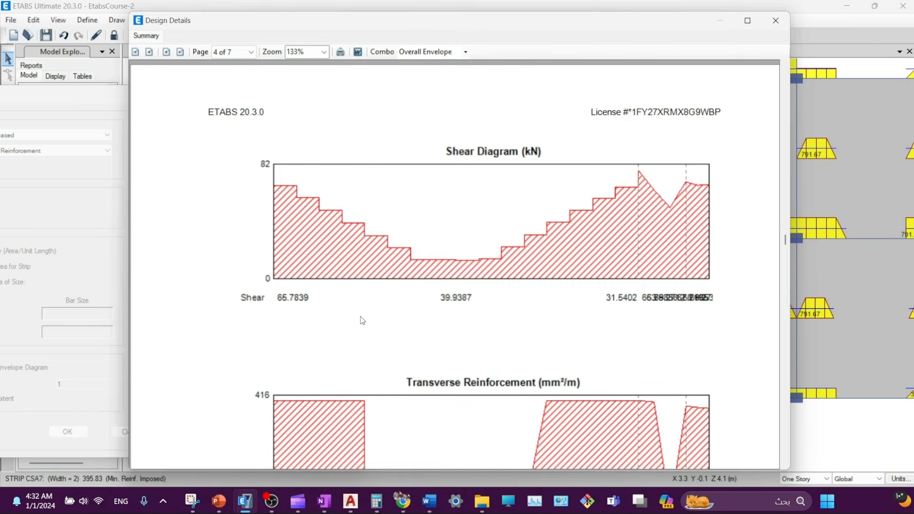
pyautogui.scroll(-6, 362, 320)
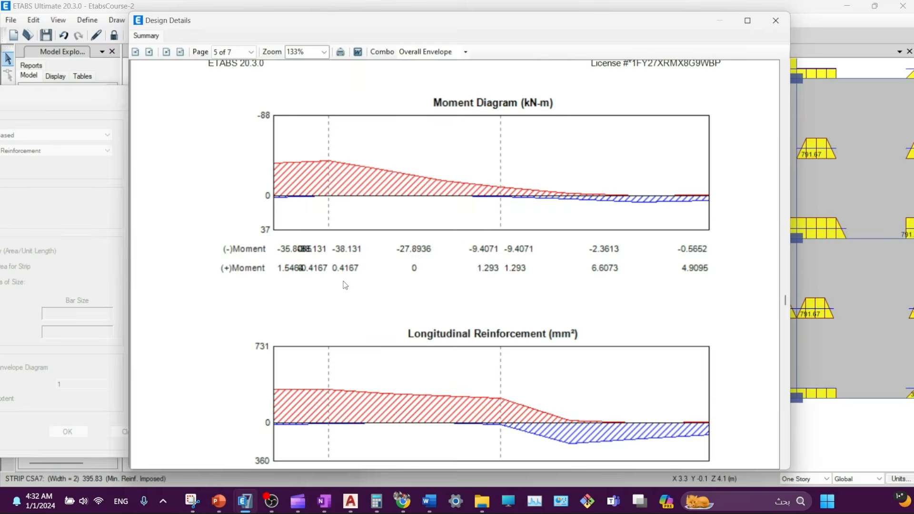
pyautogui.scroll(-4, 345, 285)
pyautogui.scroll(3, 370, 242)
pyautogui.scroll(-5, 415, 240)
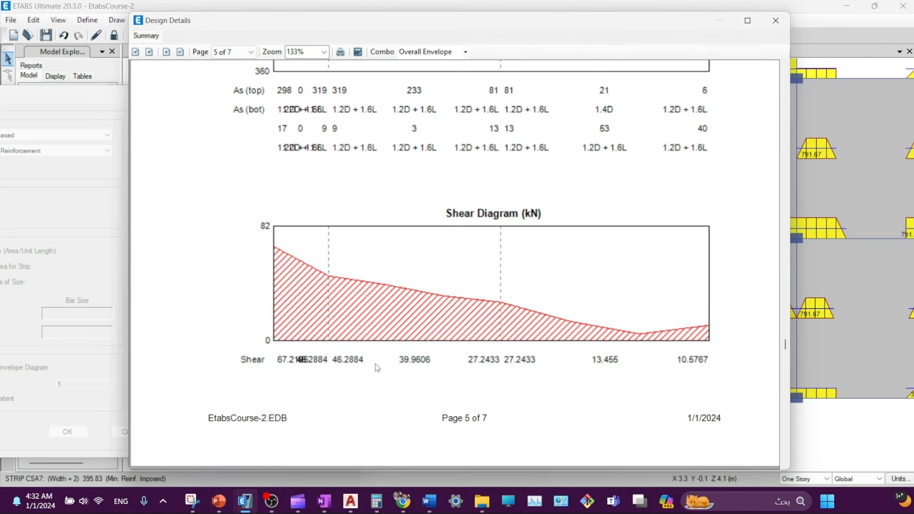
pyautogui.scroll(-10, 376, 367)
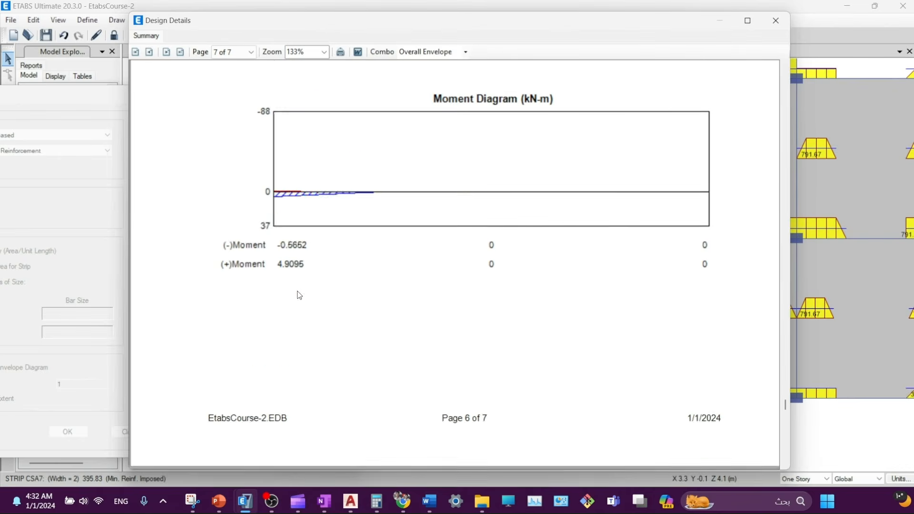
pyautogui.scroll(-6, 299, 295)
pyautogui.scroll(-2, 320, 253)
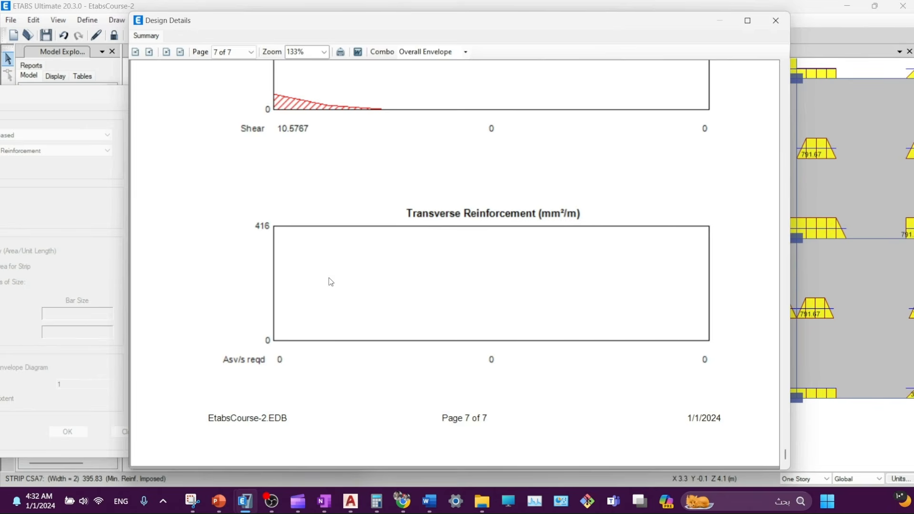
pyautogui.scroll(3, 496, 304)
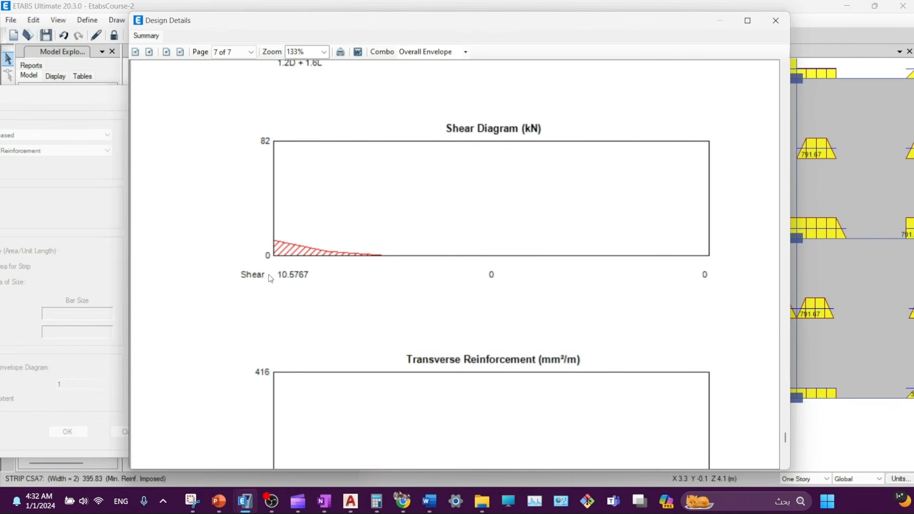
pyautogui.scroll(-2, 269, 274)
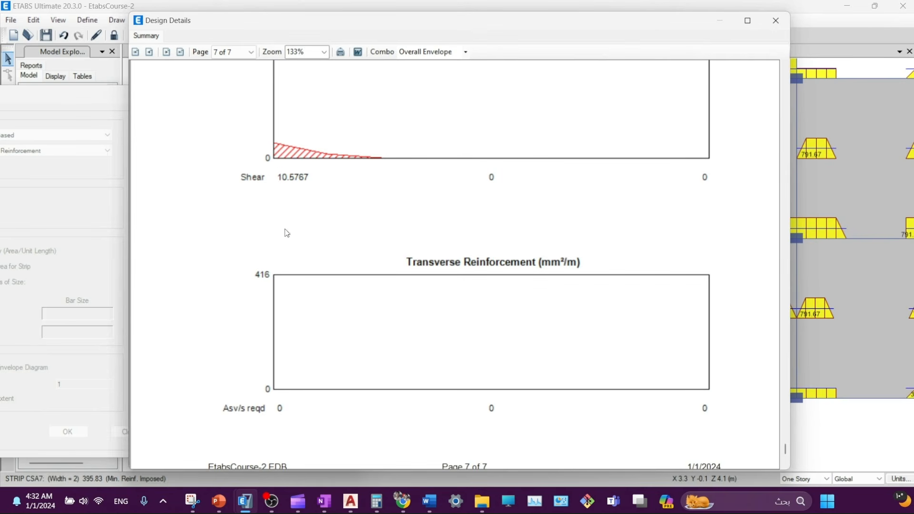
pyautogui.scroll(-1, 286, 373)
pyautogui.scroll(8, 282, 328)
pyautogui.scroll(3, 282, 329)
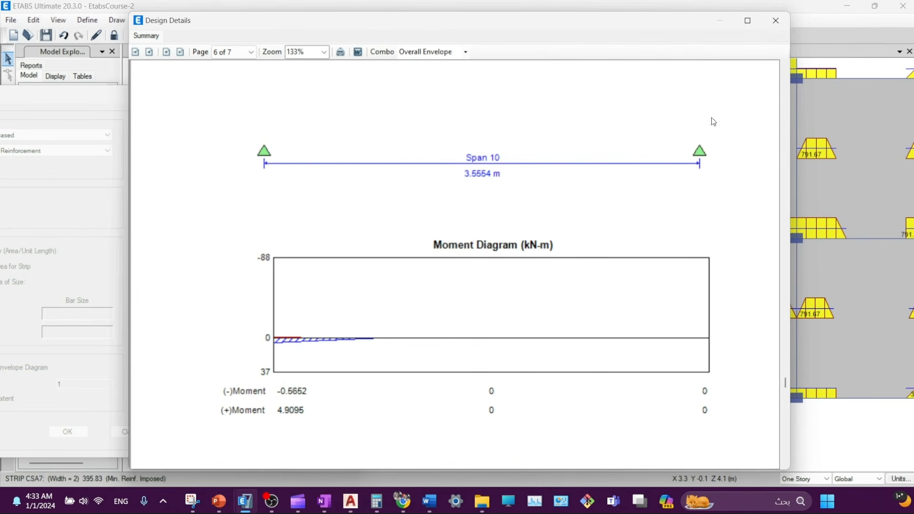
pyautogui.click(781, 25)
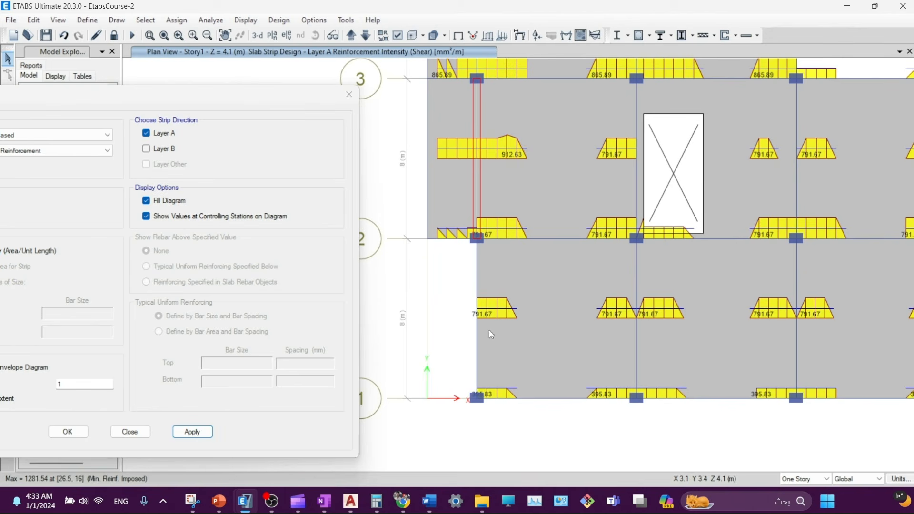
pyautogui.rightClick(486, 316)
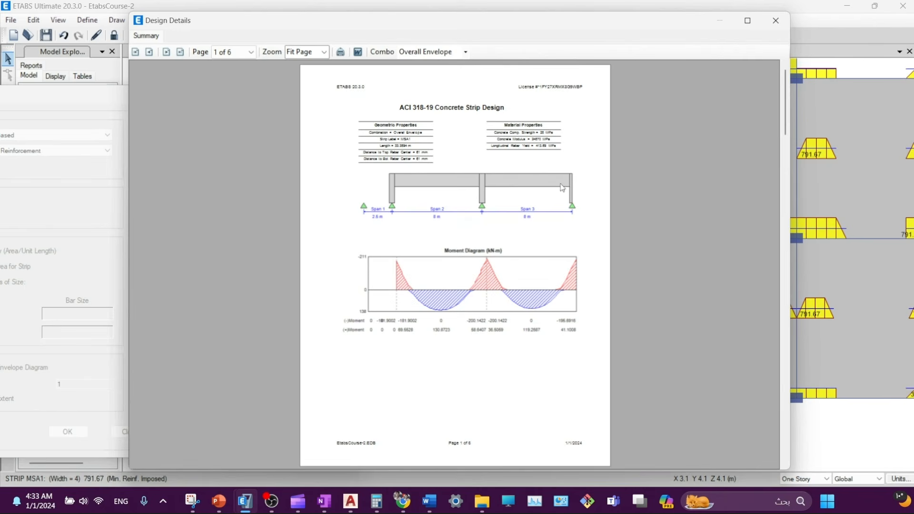
pyautogui.click(776, 22)
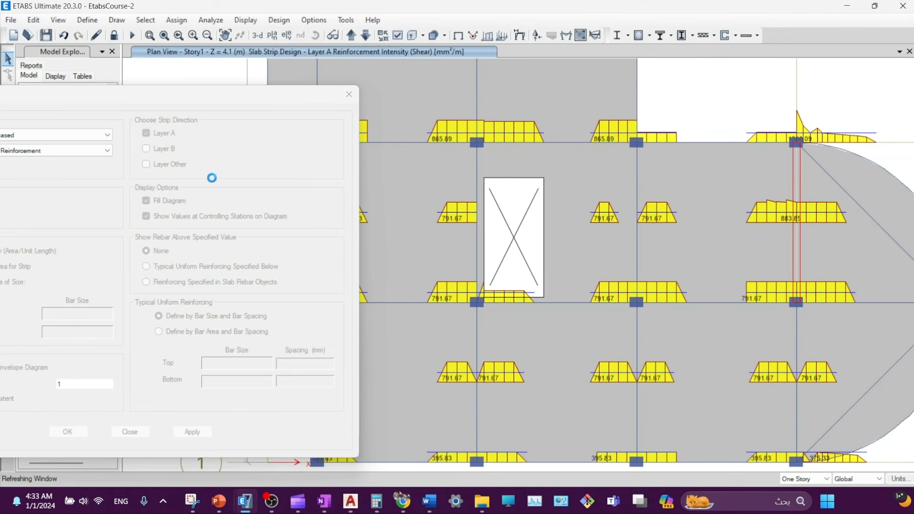
pyautogui.click(155, 149)
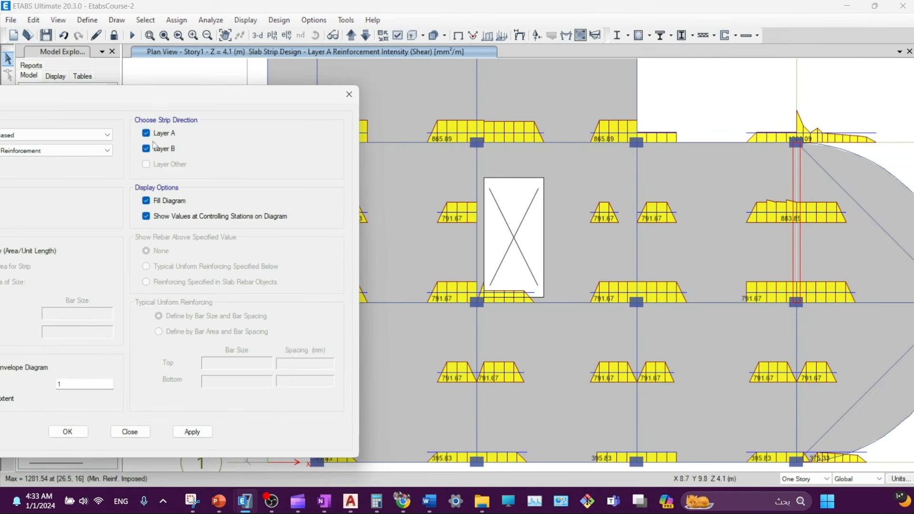
pyautogui.click(156, 136)
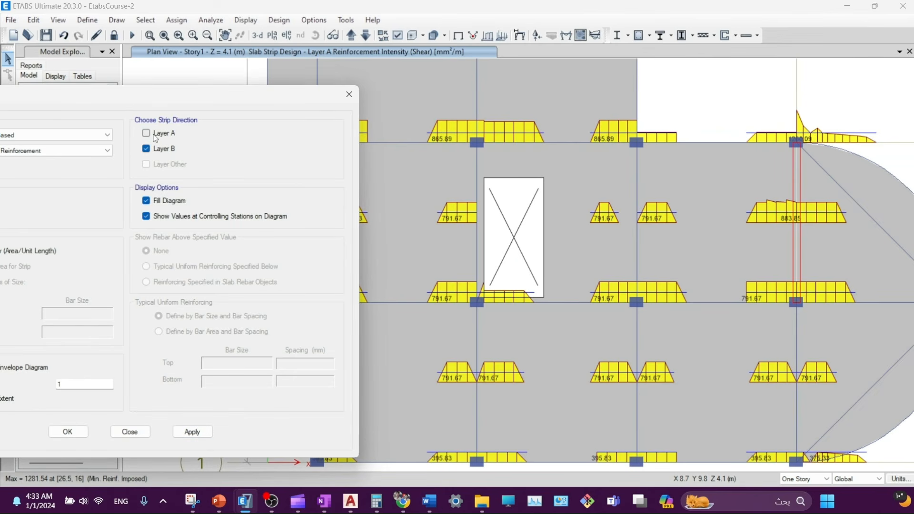
pyautogui.click(195, 433)
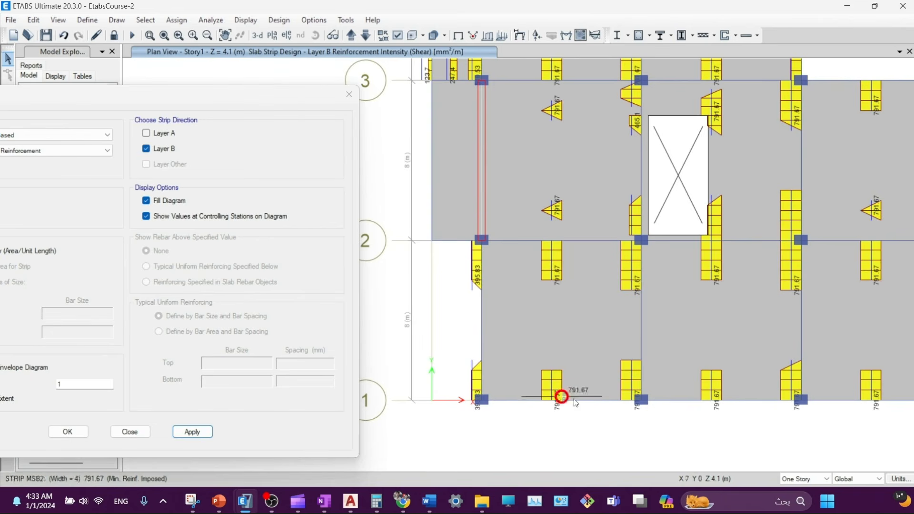
pyautogui.moveTo(765, 326); pyautogui.dragTo(702, 349, button='middle')
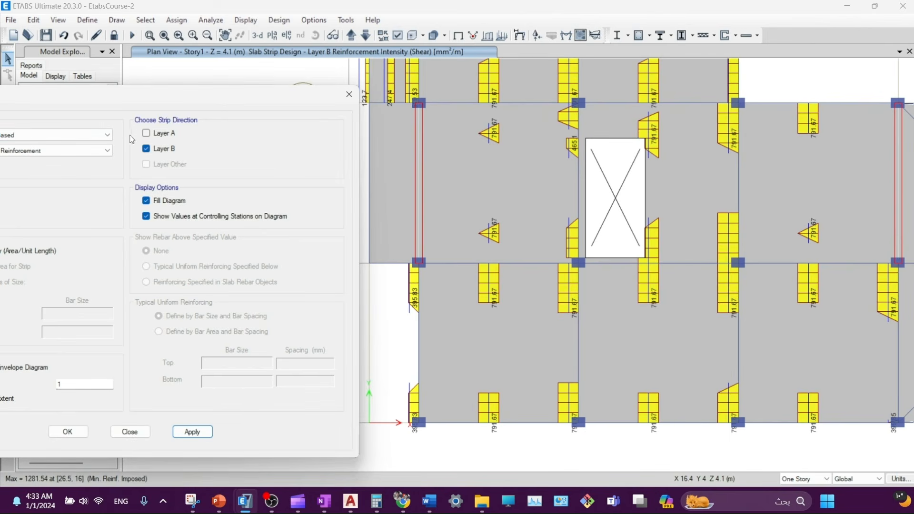
pyautogui.moveTo(129, 101); pyautogui.dragTo(325, 74)
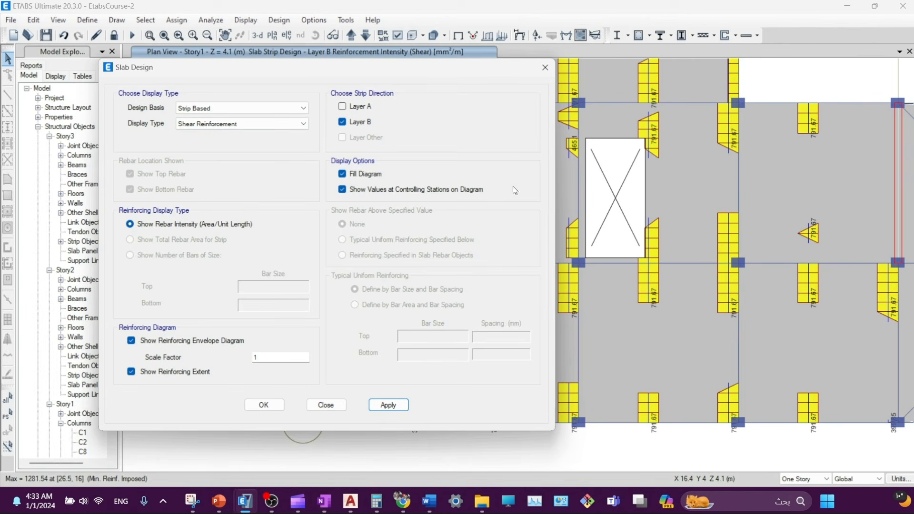
pyautogui.moveTo(458, 71); pyautogui.dragTo(330, 112)
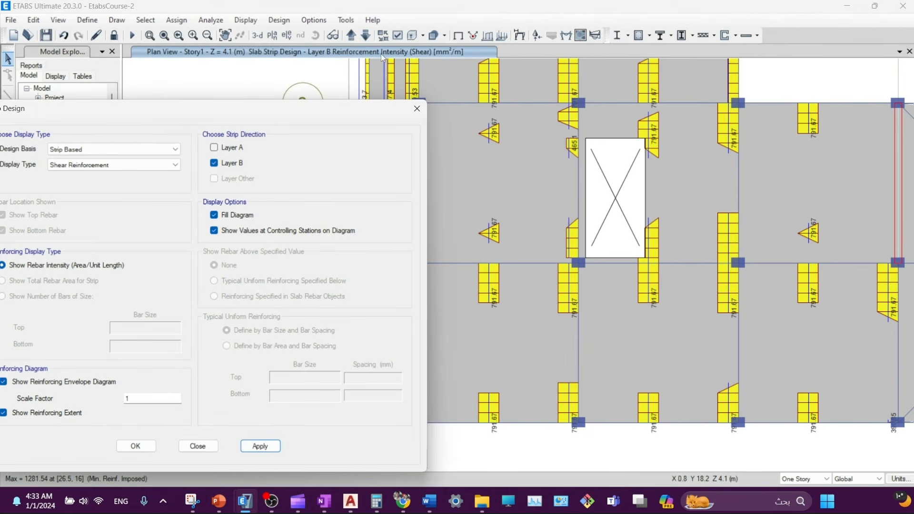
# - Change the Rebar Area/Length display unit from mm²/m to mm²/mm in the units table
pyautogui.click(903, 481)
pyautogui.click(864, 466)
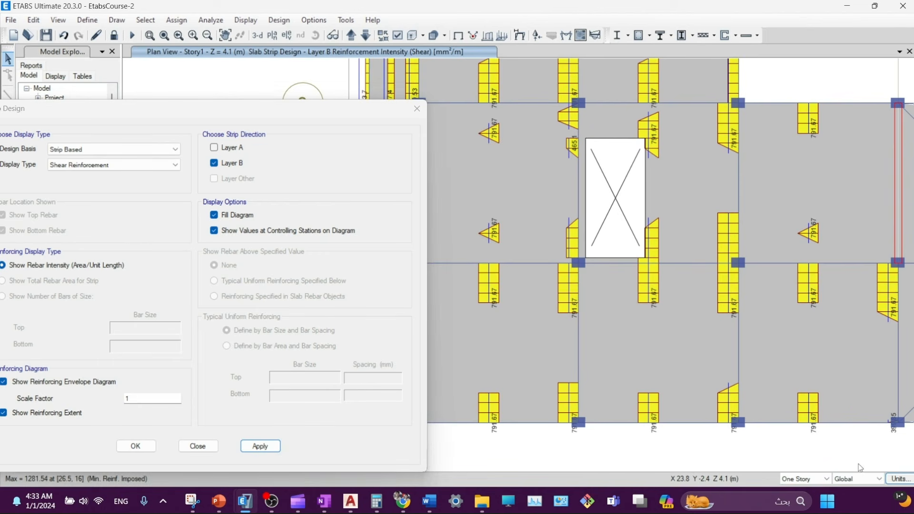
pyautogui.click(472, 184)
pyautogui.click(896, 482)
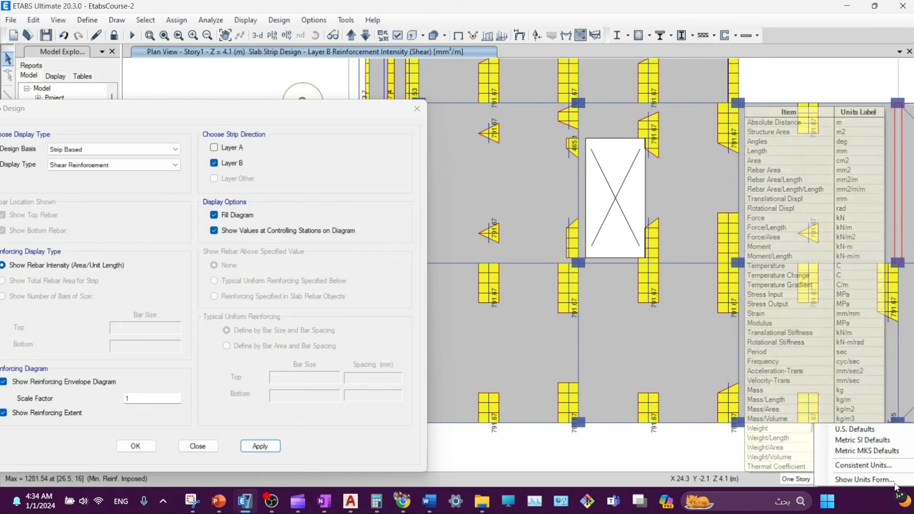
pyautogui.click(866, 480)
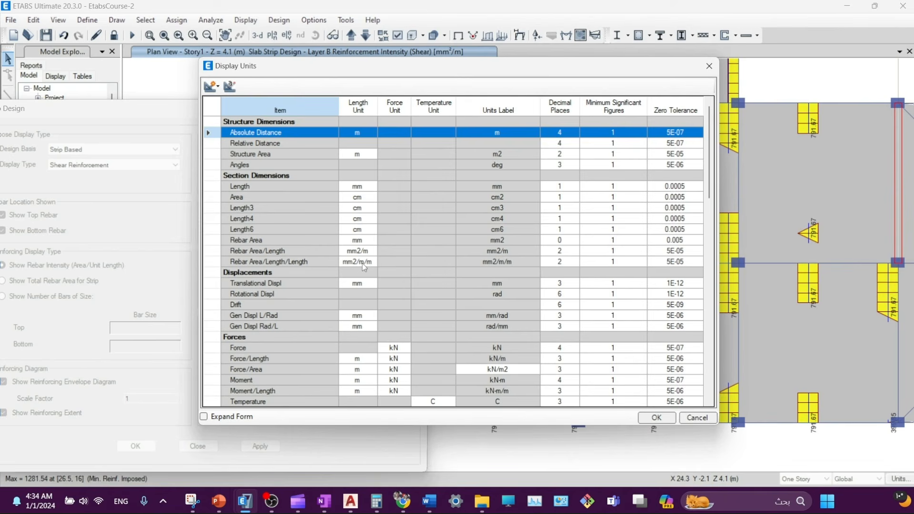
pyautogui.click(359, 251)
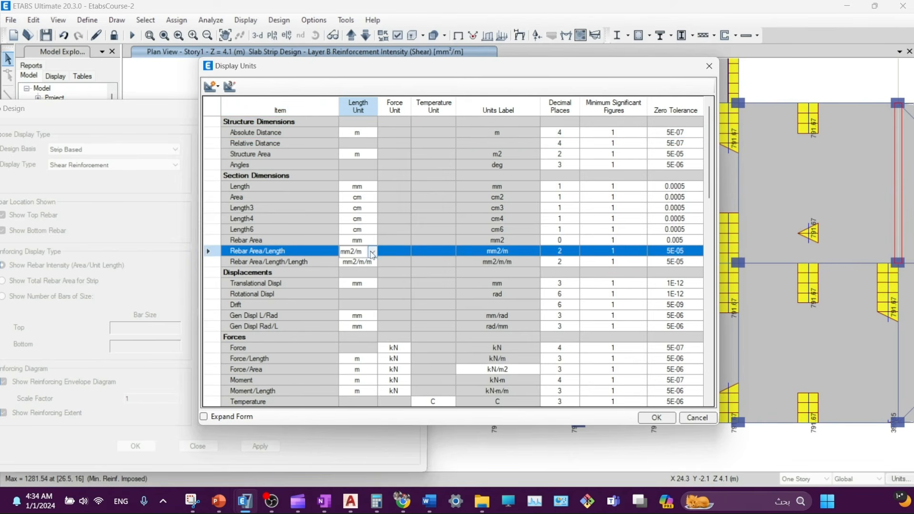
pyautogui.click(373, 251)
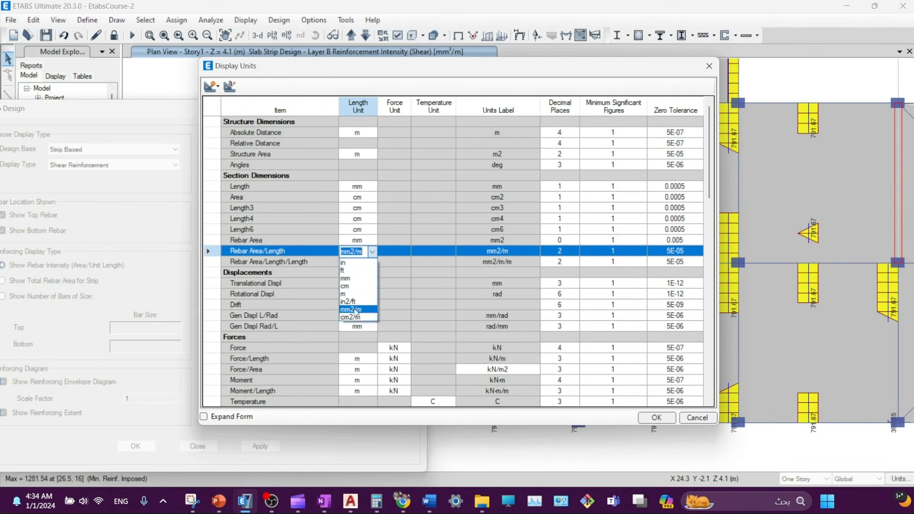
pyautogui.click(351, 279)
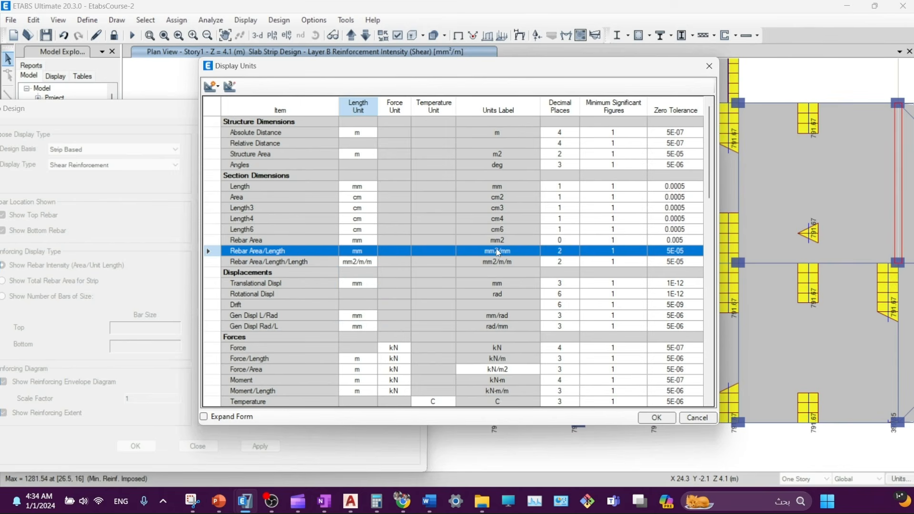
pyautogui.click(657, 417)
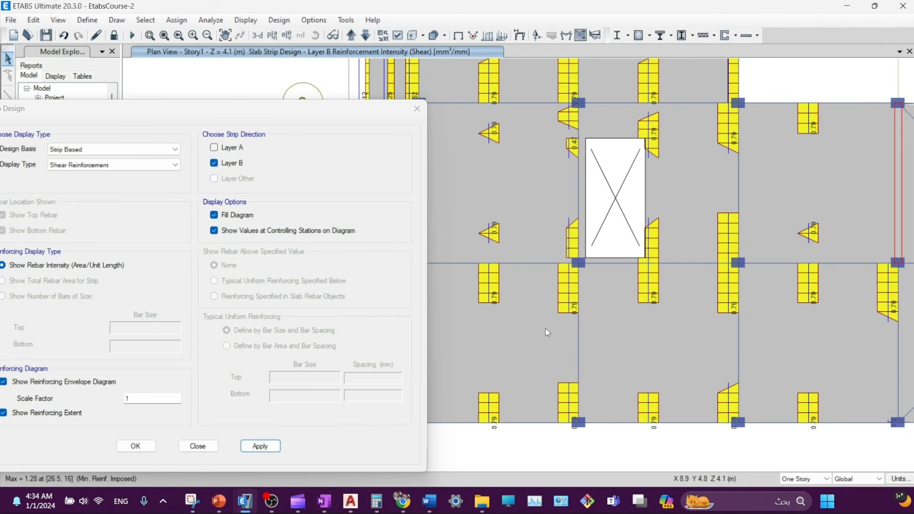
# - Apply the rescaled display, close the slab design options, and recentre the whole slab plan
pyautogui.moveTo(502, 260); pyautogui.dragTo(536, 253, button='middle')
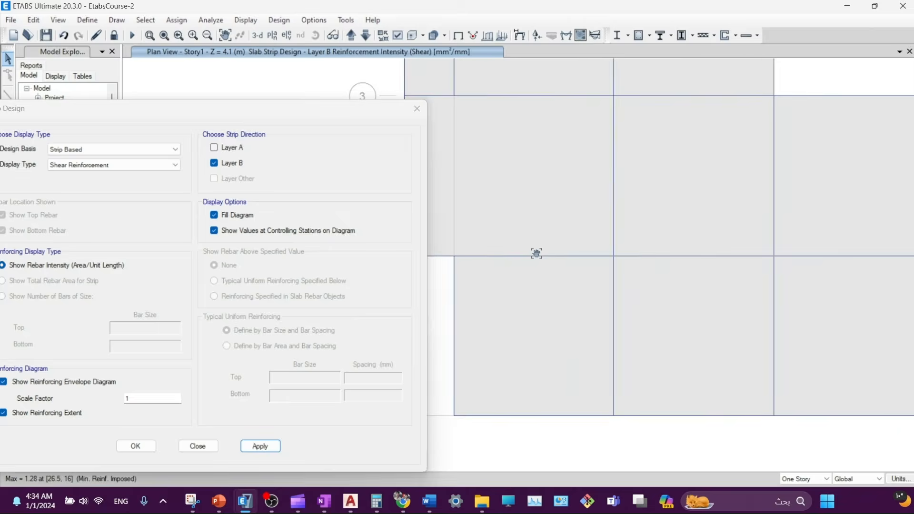
pyautogui.moveTo(532, 192); pyautogui.dragTo(547, 239, button='middle')
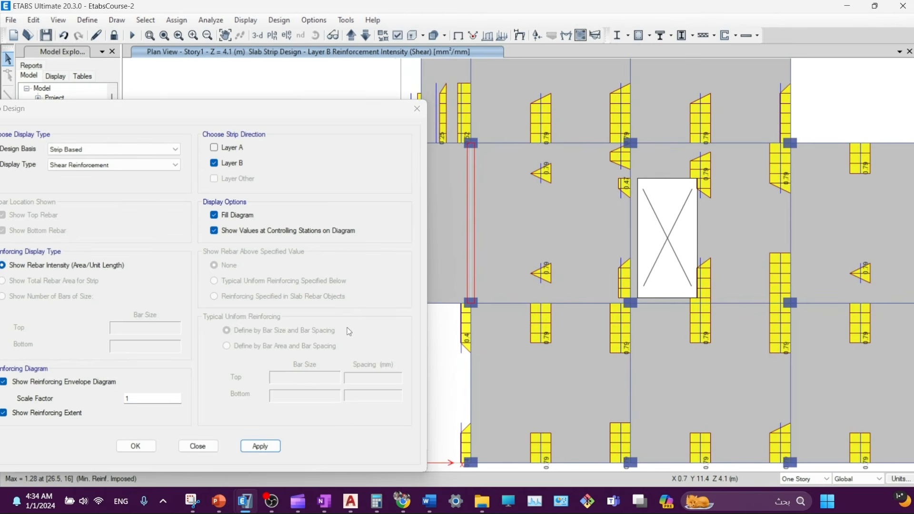
pyautogui.click(261, 446)
pyautogui.click(216, 448)
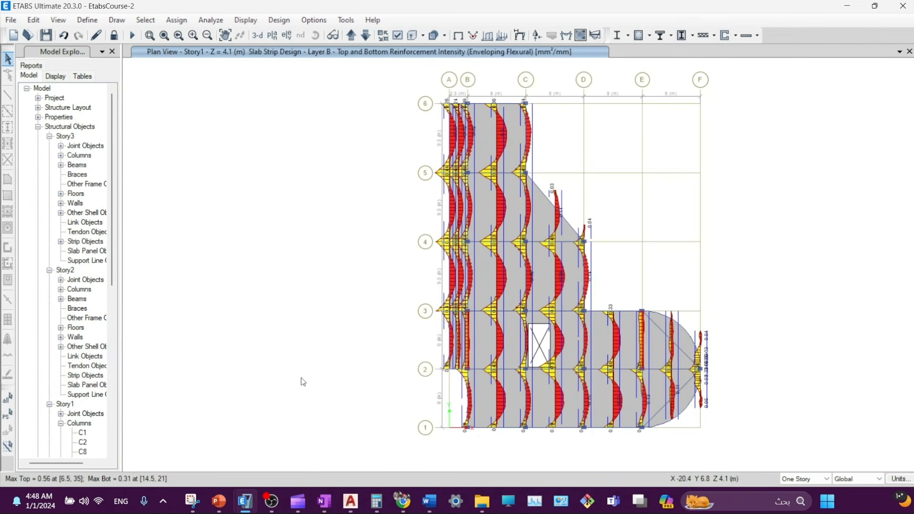
pyautogui.moveTo(309, 371); pyautogui.dragTo(302, 365, button='middle')
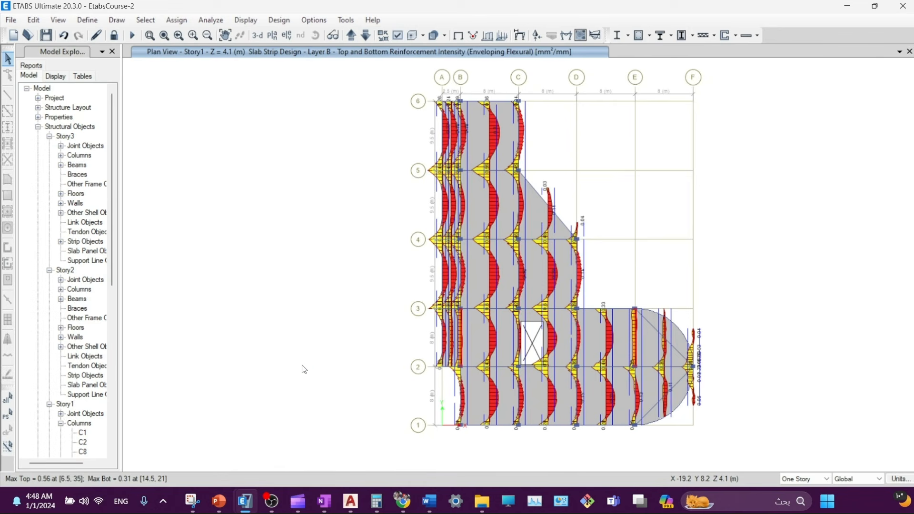
pyautogui.click(757, 36)
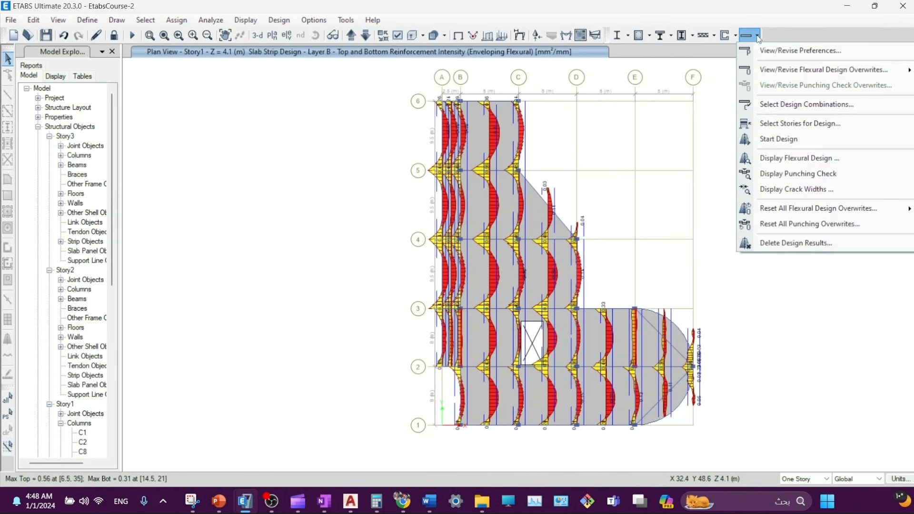
# - Switch the design basis to Finite Element Based with Enveloping Flexural Reinforcement and apply it
pyautogui.click(760, 158)
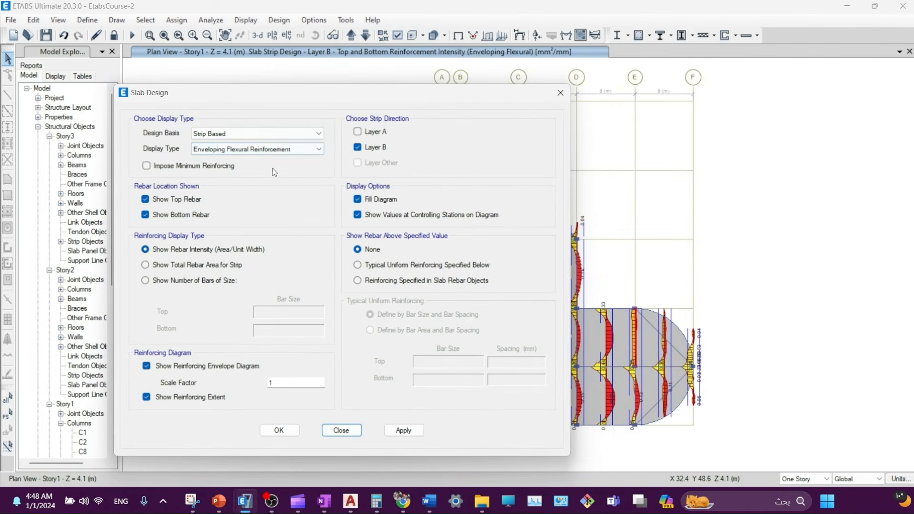
pyautogui.click(756, 35)
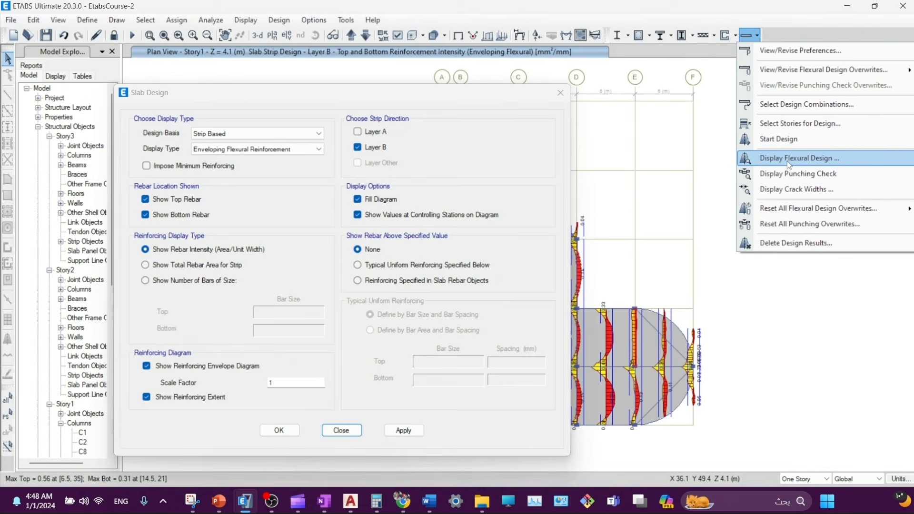
pyautogui.click(245, 135)
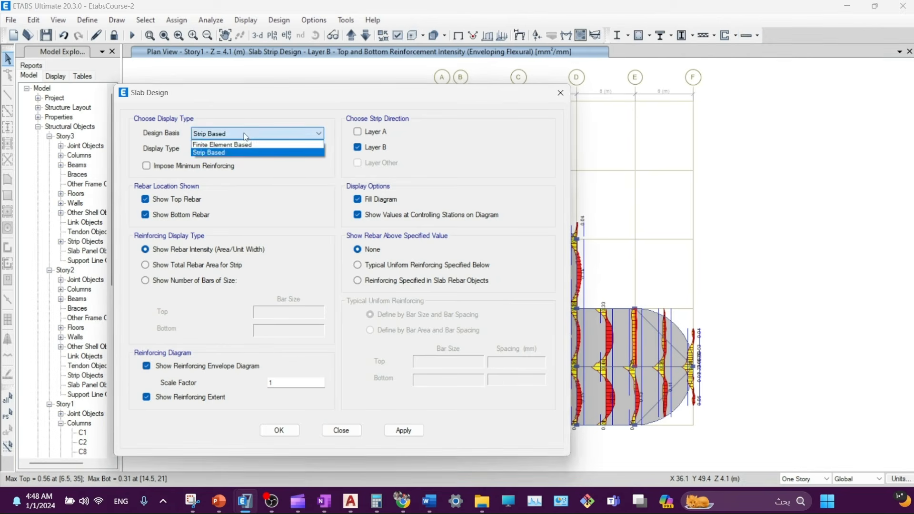
pyautogui.click(210, 144)
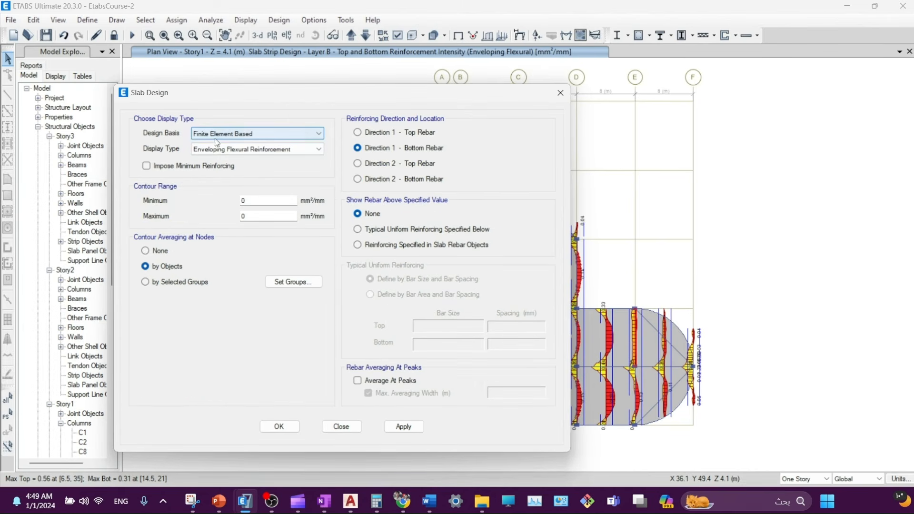
pyautogui.click(214, 150)
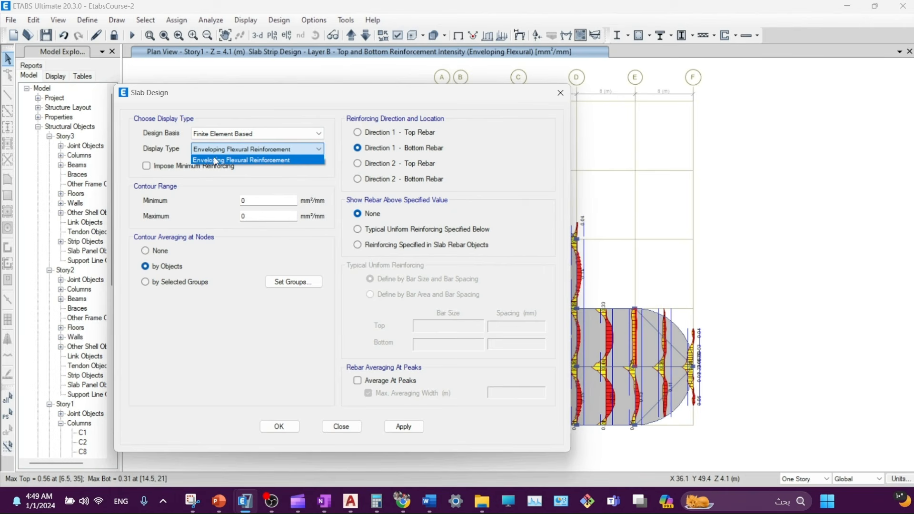
pyautogui.click(214, 161)
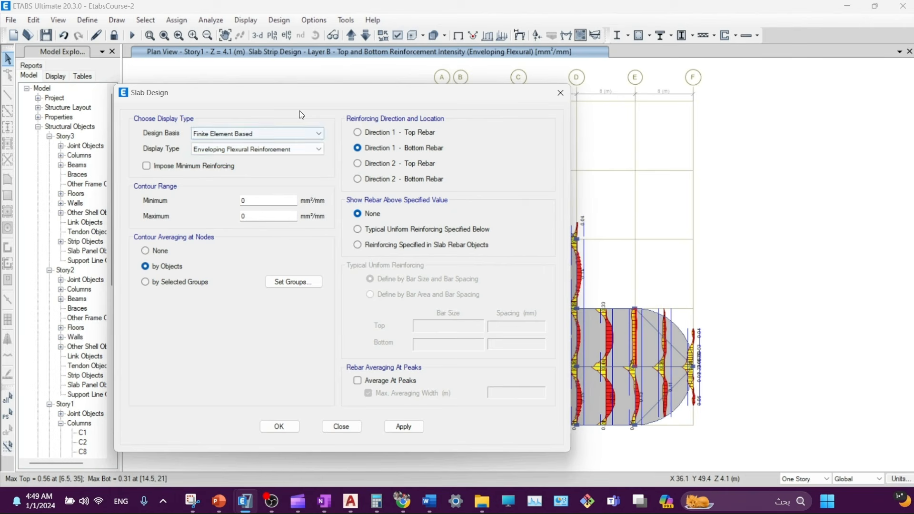
pyautogui.moveTo(296, 101); pyautogui.dragTo(291, 84)
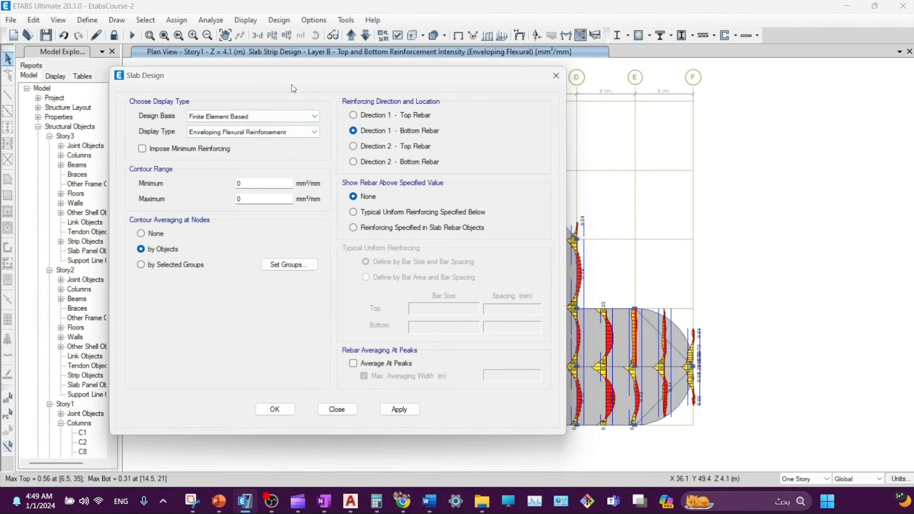
pyautogui.click(399, 410)
# - Display the Direction 1 top rebar intensity contours on the Story1 plan
pyautogui.moveTo(381, 75); pyautogui.dragTo(187, 74)
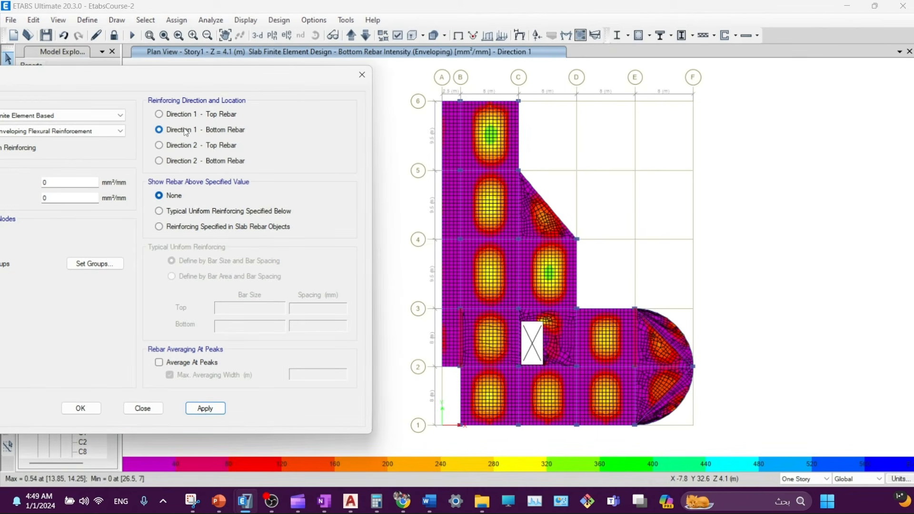
pyautogui.scroll(5, 480, 405)
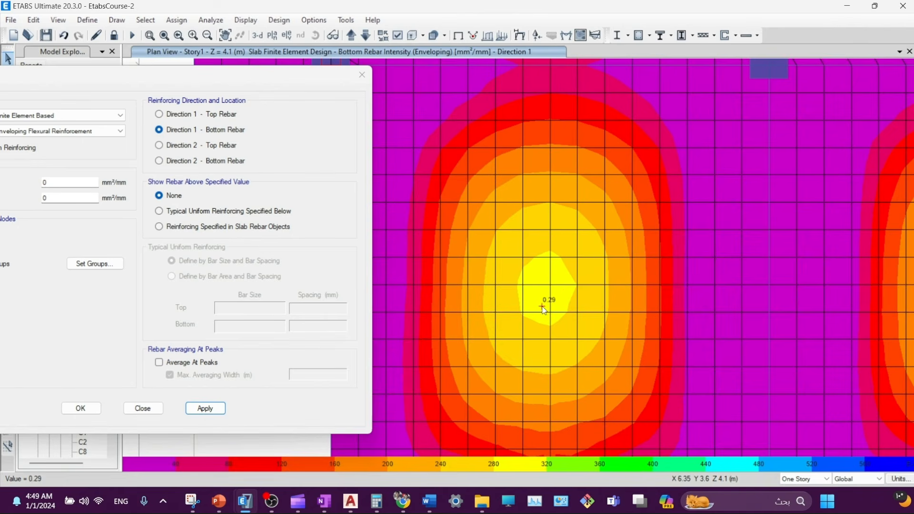
pyautogui.scroll(-3, 546, 313)
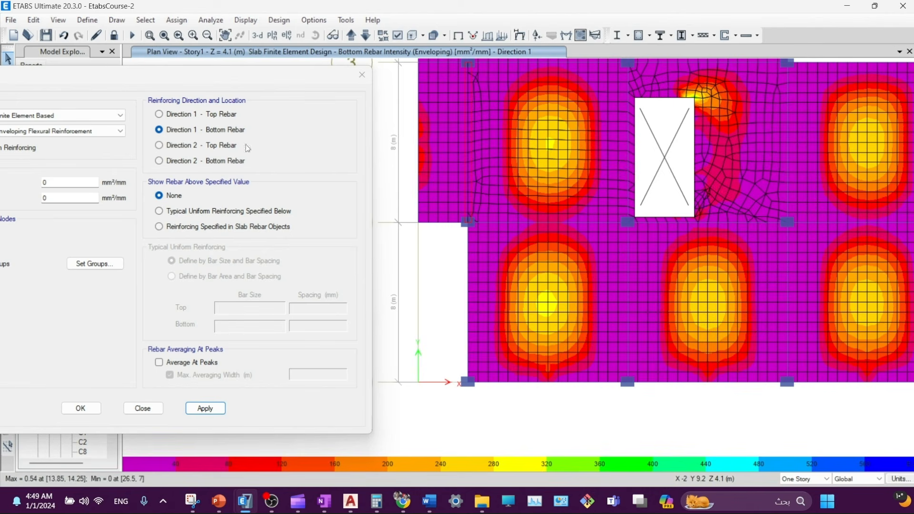
pyautogui.click(202, 114)
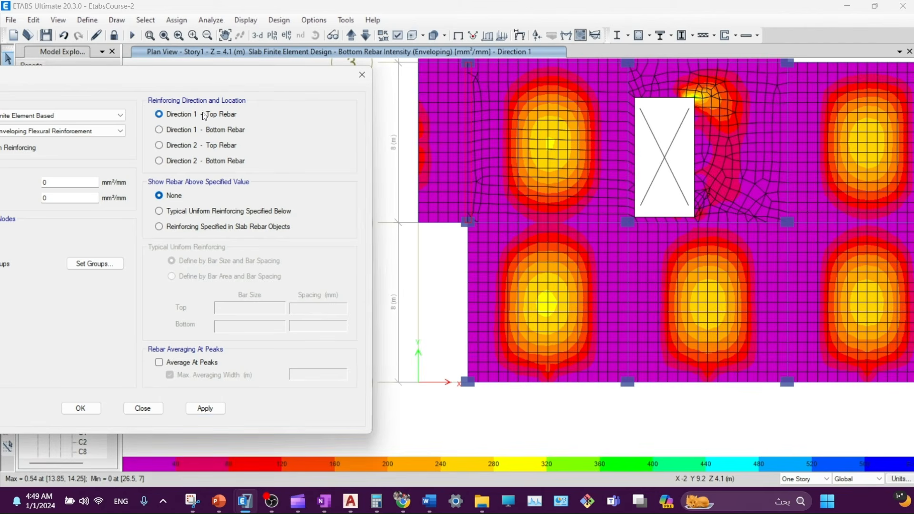
pyautogui.click(205, 408)
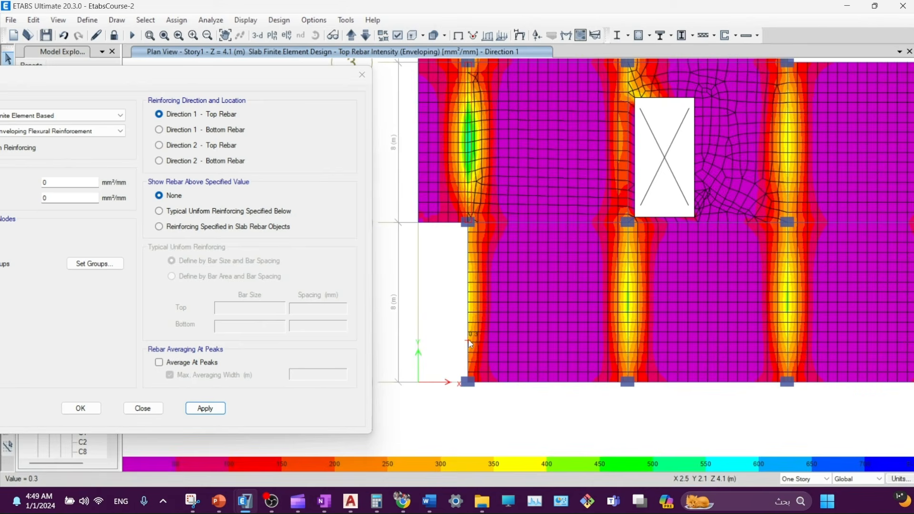
pyautogui.scroll(5, 470, 344)
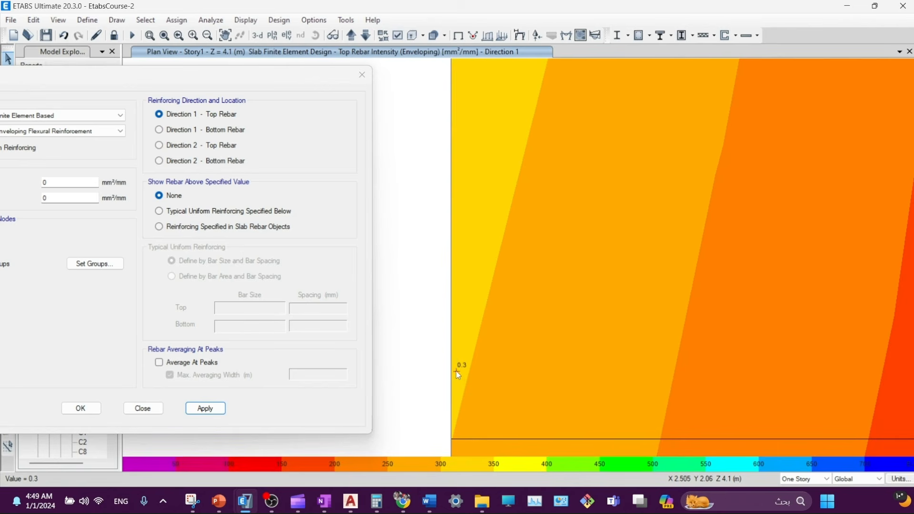
pyautogui.scroll(-5, 454, 379)
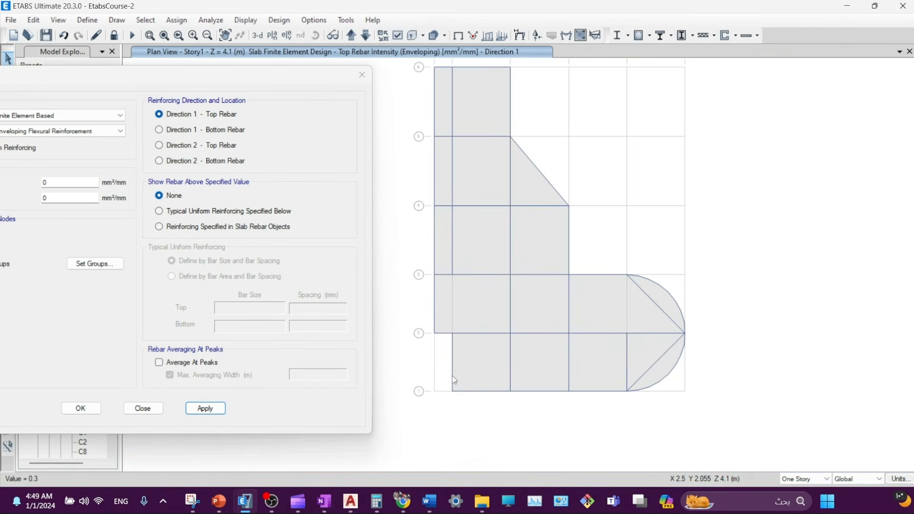
pyautogui.scroll(3, 500, 379)
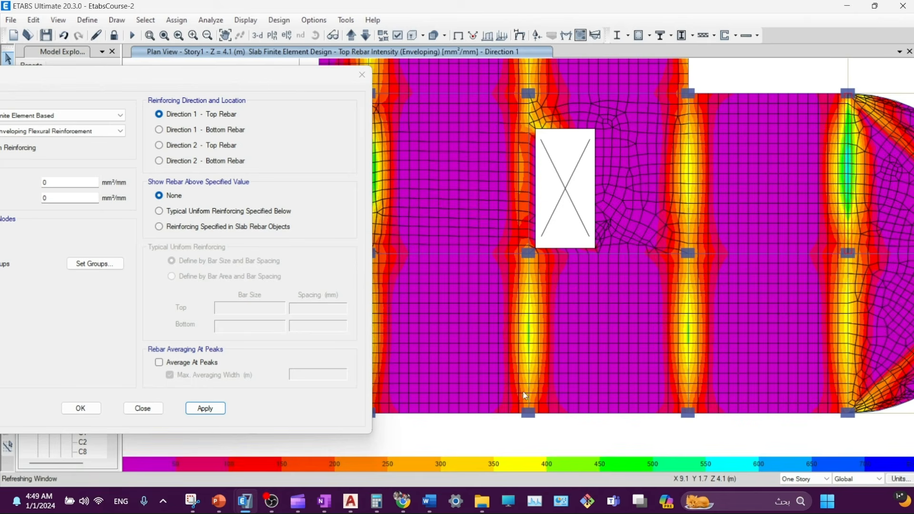
# - Contour only top rebar beyond a uniform 12 mm @ 250 mm top mesh
pyautogui.click(159, 211)
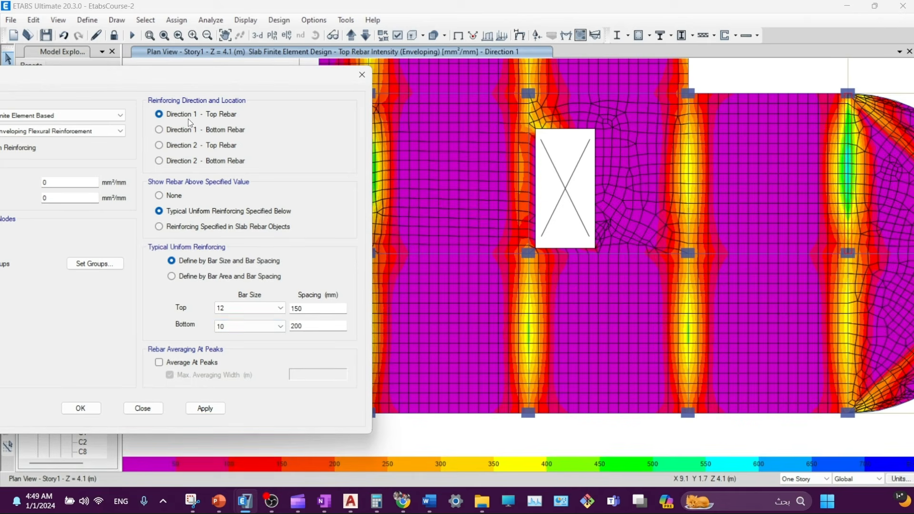
pyautogui.click(236, 310)
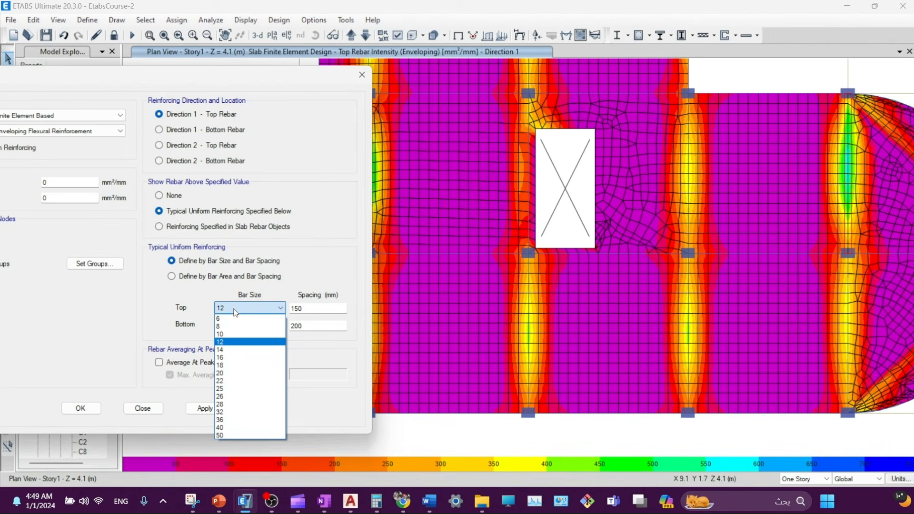
pyautogui.click(235, 312)
pyautogui.press('Tab')
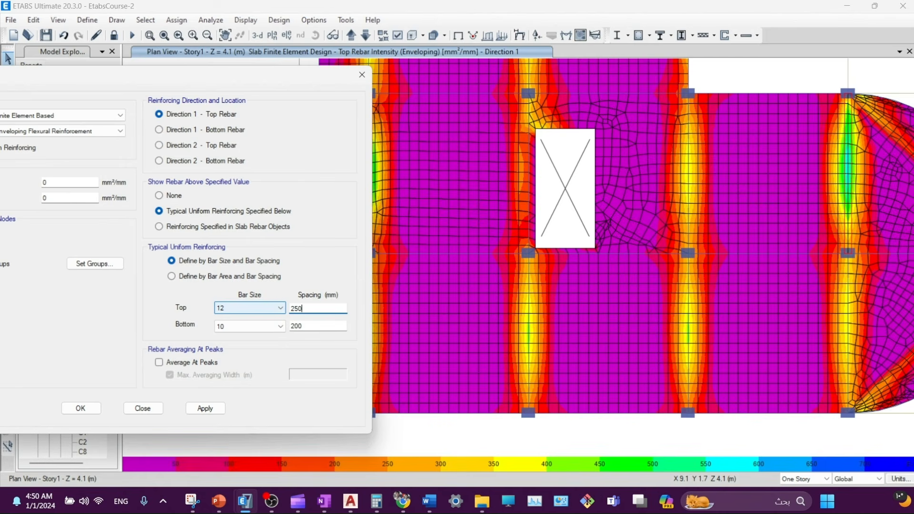
pyautogui.write('250')
pyautogui.click(204, 409)
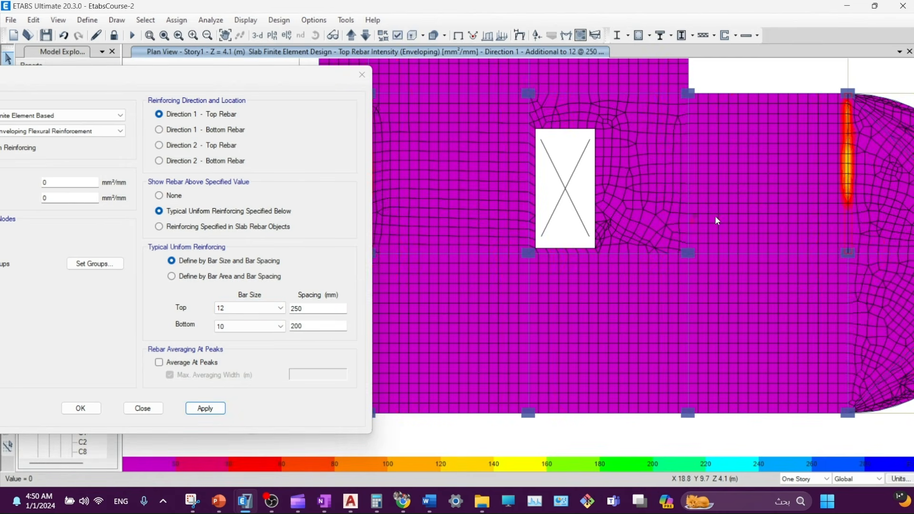
# - Inspect the top contours around the rounded slab end, the opening and the column strip
pyautogui.moveTo(842, 184); pyautogui.dragTo(731, 282, button='middle')
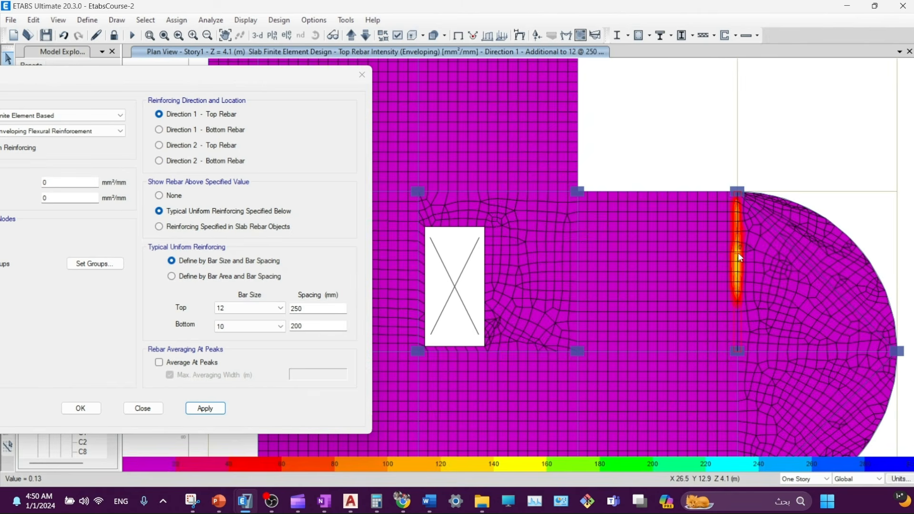
pyautogui.scroll(5, 739, 257)
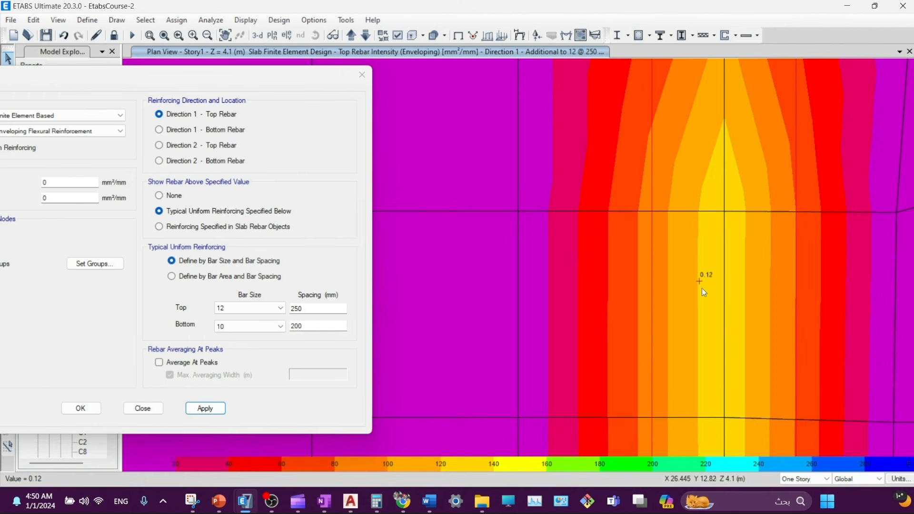
pyautogui.scroll(-3, 707, 300)
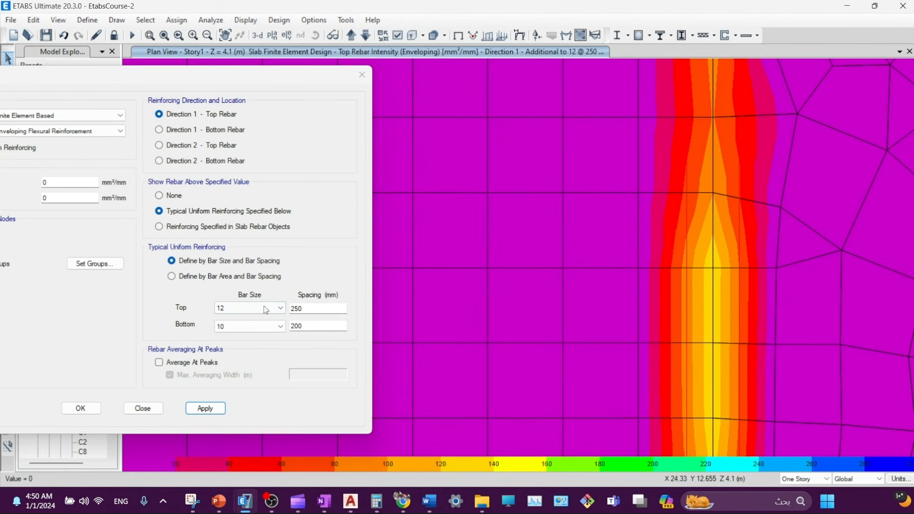
pyautogui.moveTo(715, 270)
pyautogui.scroll(3, 682, 265)
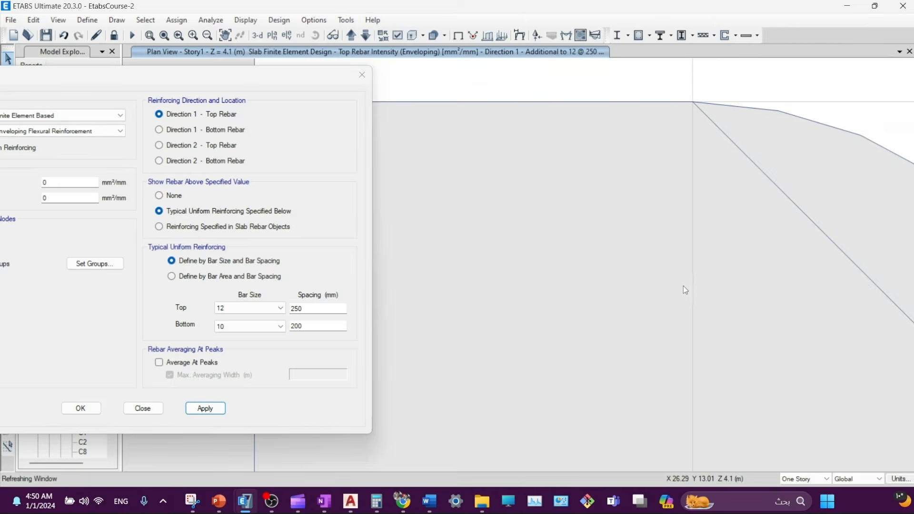
pyautogui.moveTo(688, 281)
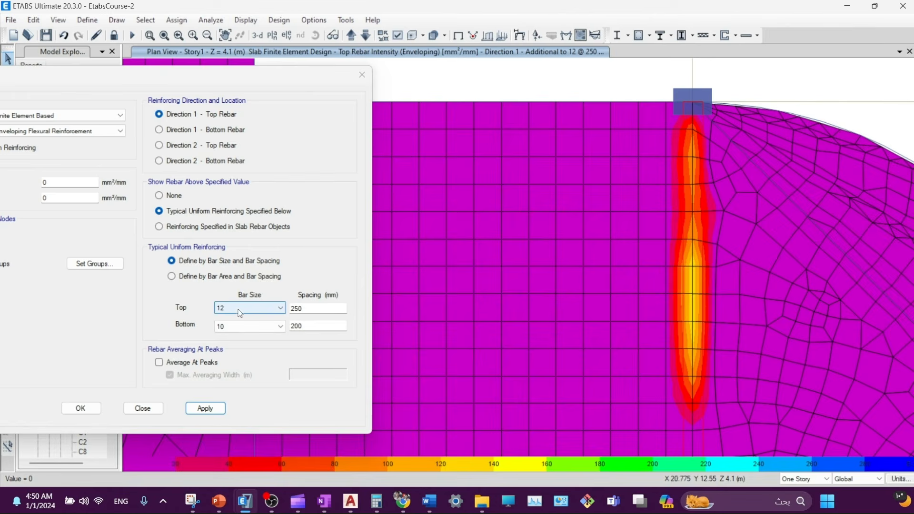
pyautogui.scroll(-3, 694, 285)
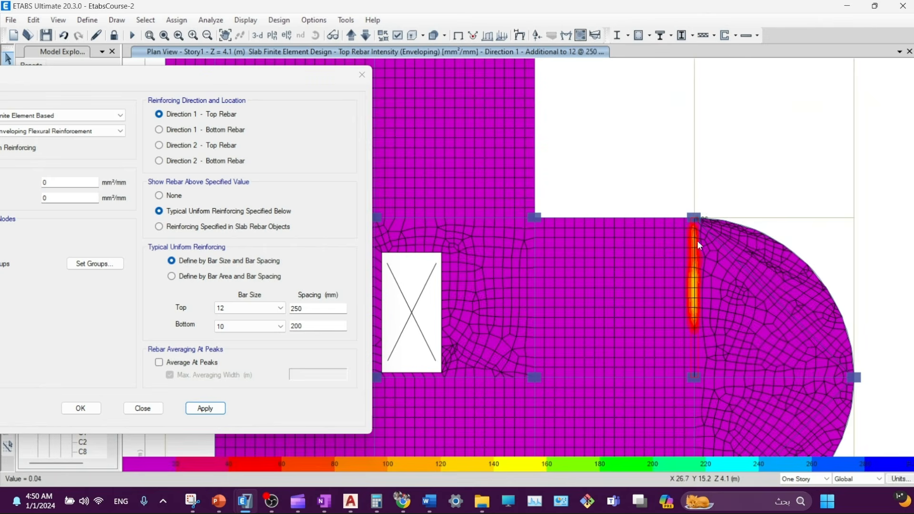
pyautogui.moveTo(429, 340); pyautogui.dragTo(538, 340, button='middle')
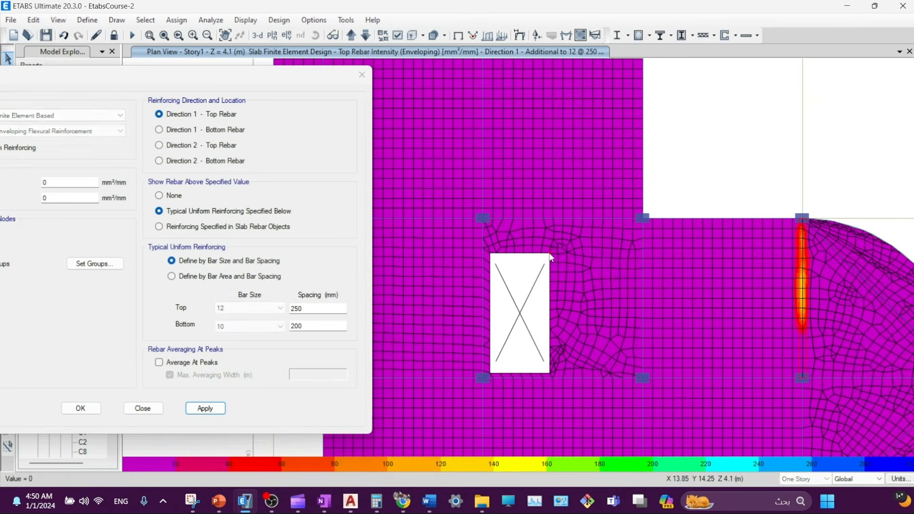
pyautogui.scroll(-1, 554, 273)
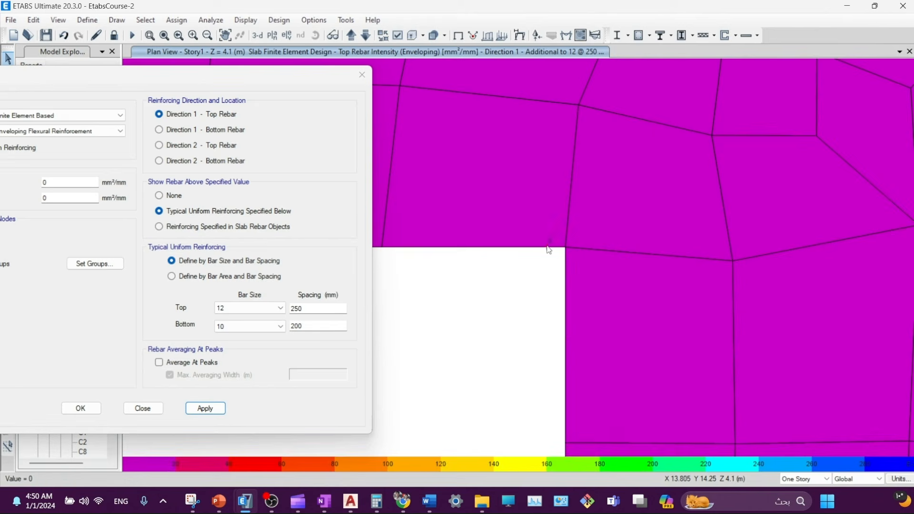
pyautogui.scroll(-2, 573, 312)
pyautogui.moveTo(573, 357); pyautogui.dragTo(571, 174, button='middle')
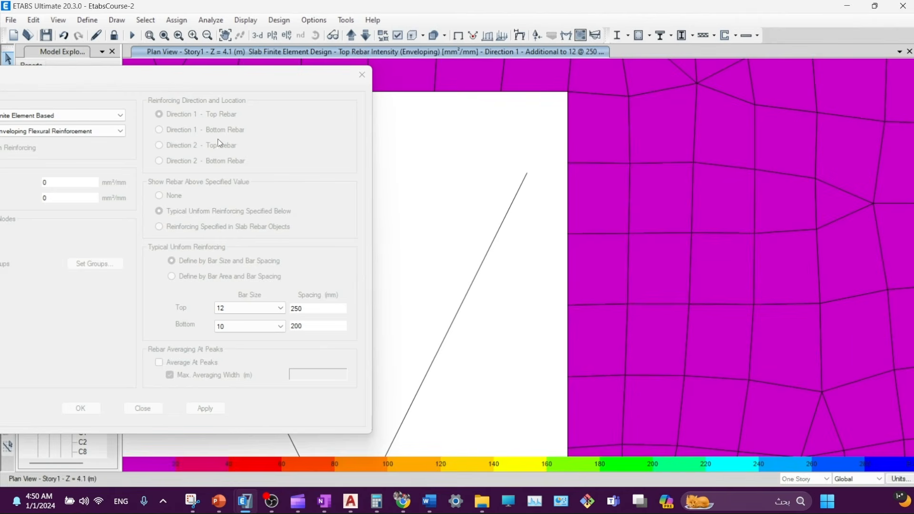
pyautogui.click(211, 133)
# - Contour Direction 1 bottom rebar beyond a uniform 12 mm @ 250 mm bottom mesh
pyautogui.click(205, 409)
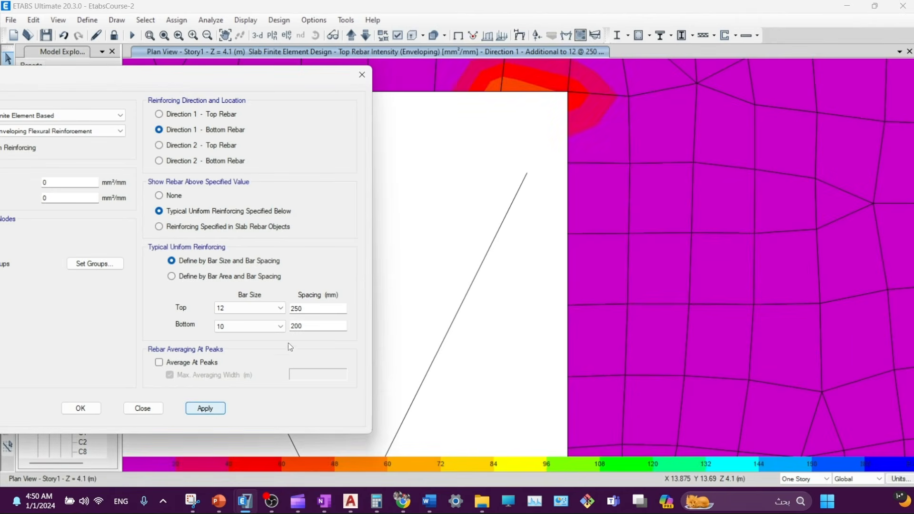
pyautogui.click(255, 327)
pyautogui.click(275, 342)
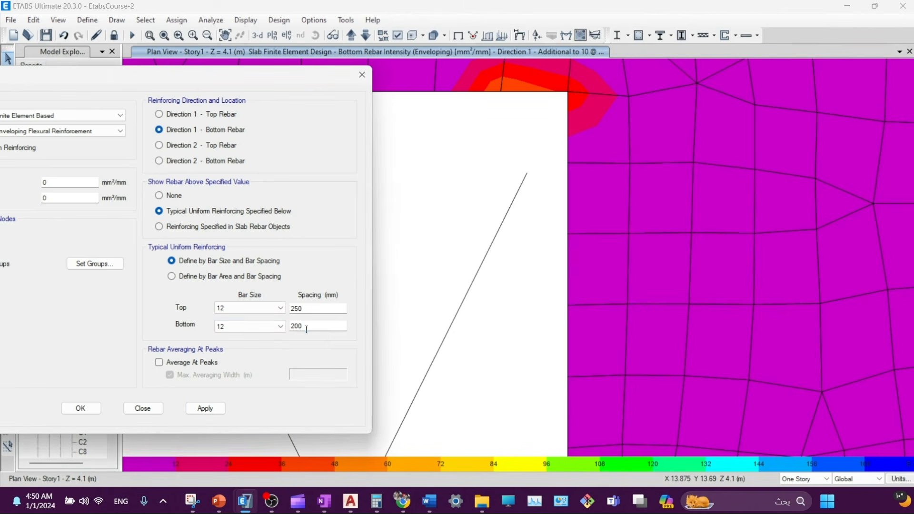
pyautogui.click(205, 409)
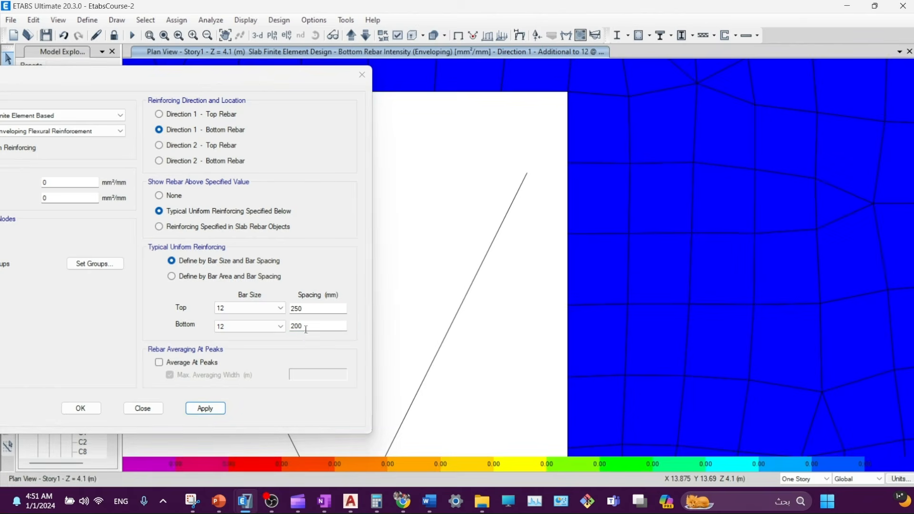
pyautogui.scroll(3, 582, 292)
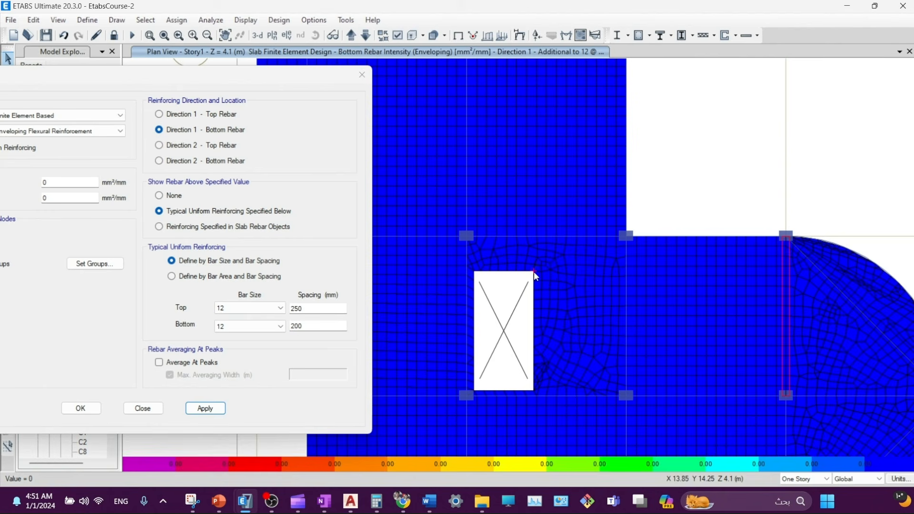
pyautogui.click(305, 327)
pyautogui.moveTo(305, 327); pyautogui.dragTo(277, 328)
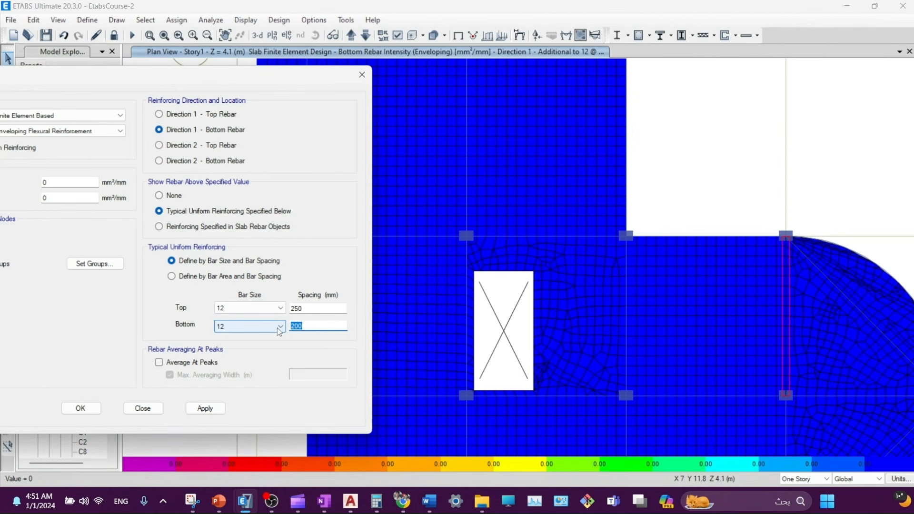
pyautogui.write('250')
pyautogui.click(205, 408)
# - Zoom out to the full slab plan and close the slab design display options
pyautogui.scroll(3, 532, 280)
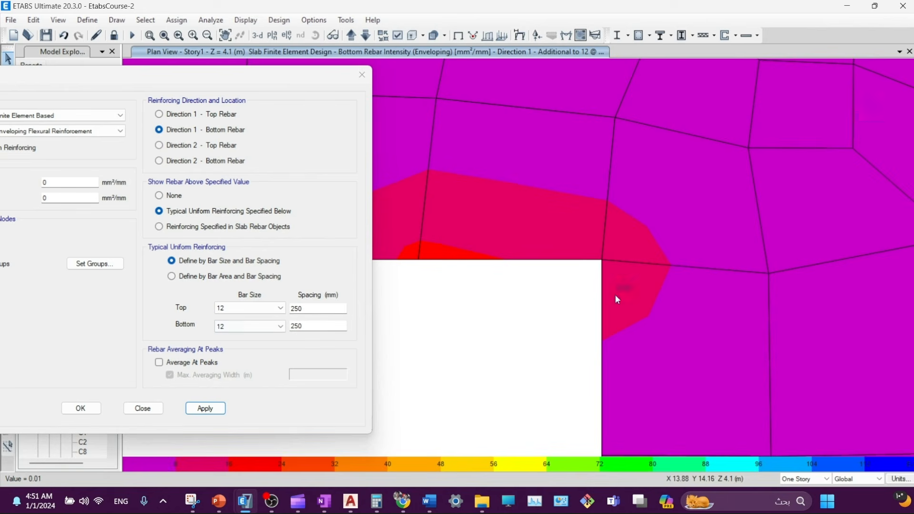
pyautogui.scroll(-3, 603, 301)
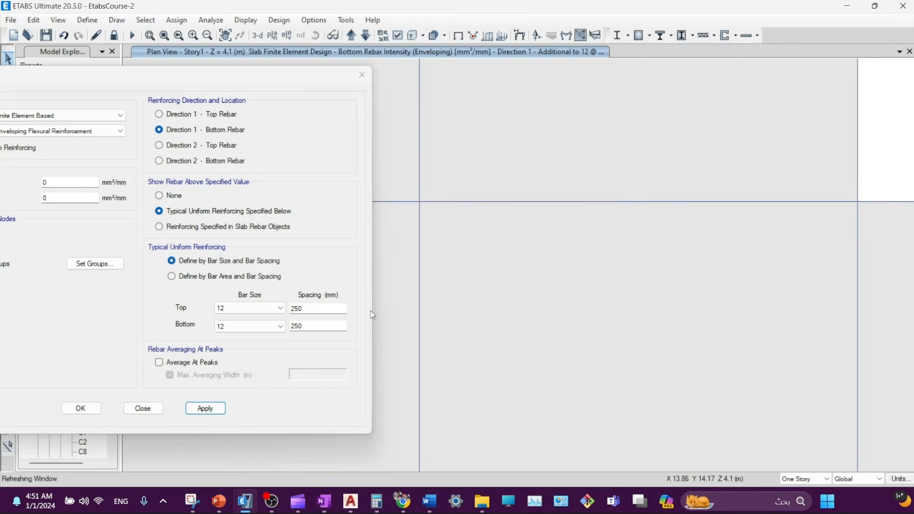
pyautogui.scroll(-5, 591, 324)
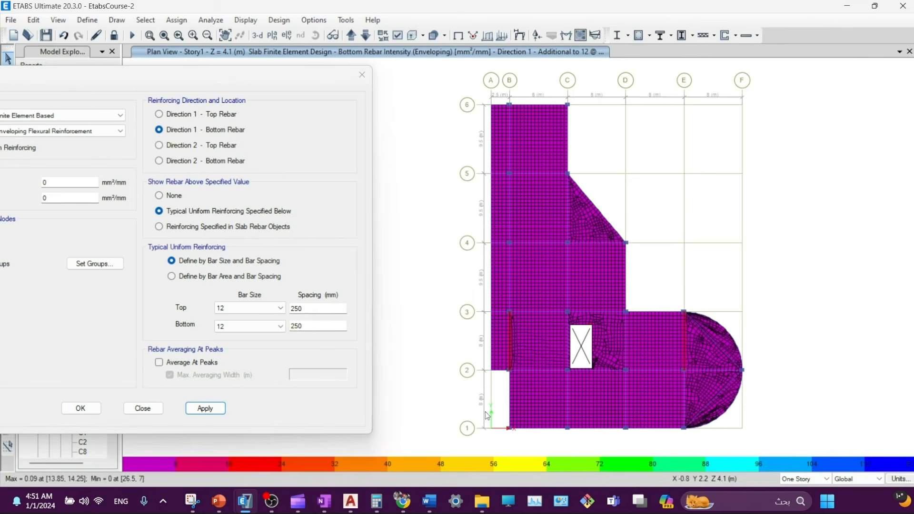
pyautogui.moveTo(587, 419); pyautogui.dragTo(551, 373, button='middle')
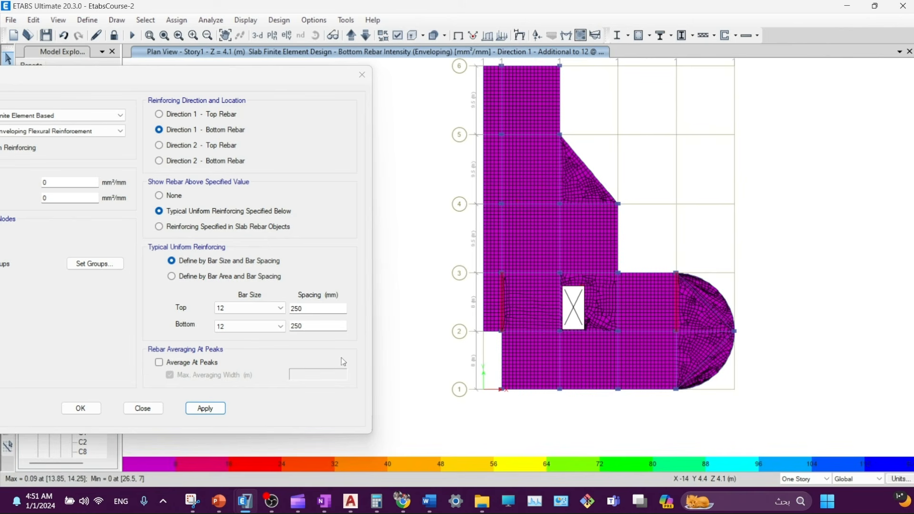
pyautogui.click(161, 409)
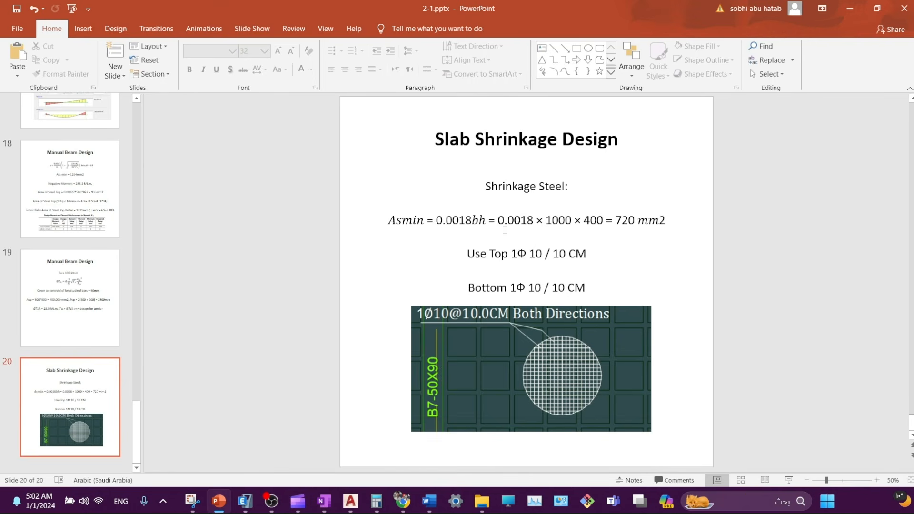
pyautogui.doubleClick(574, 220)
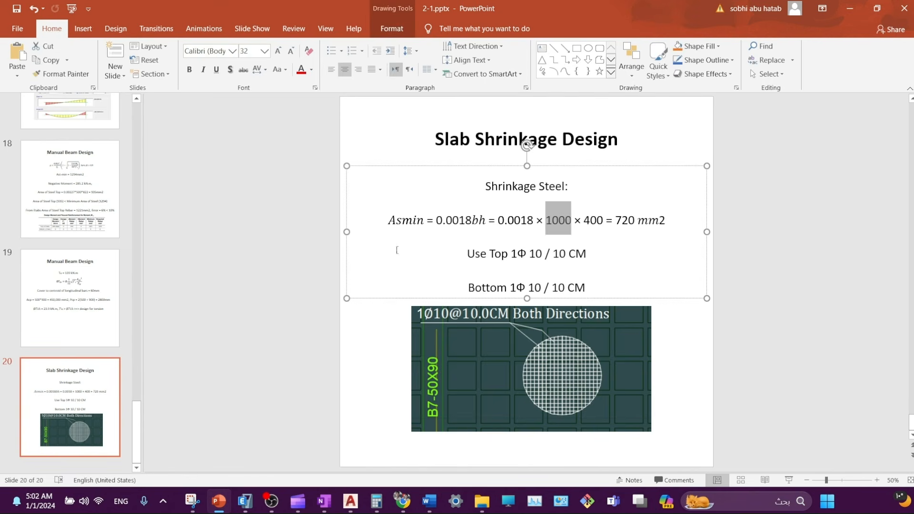
pyautogui.click(307, 264)
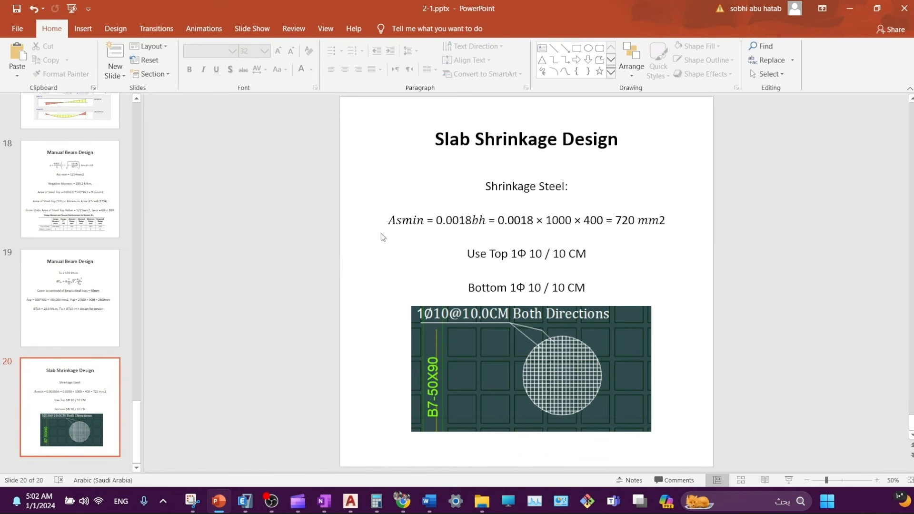
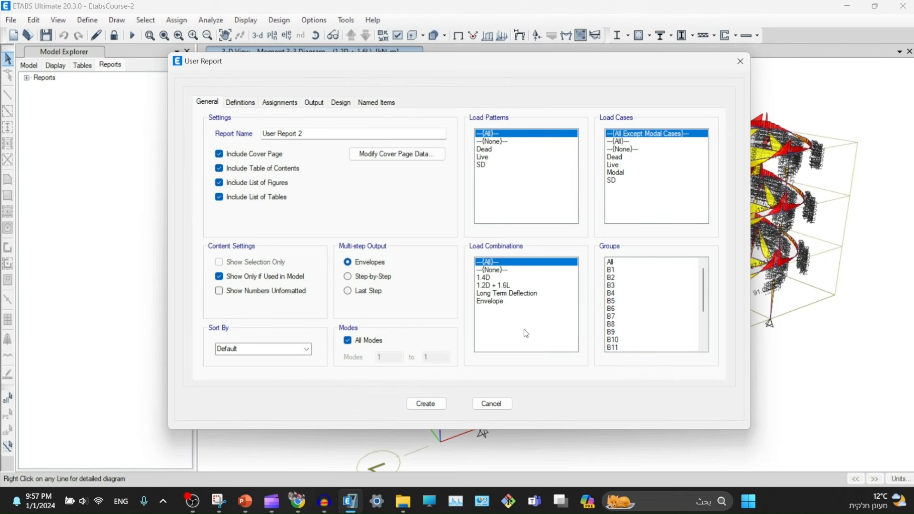
# - Report the Envelope and Long Term Deflection combinations and every group except C2
pyautogui.moveTo(495, 279); pyautogui.dragTo(492, 299)
pyautogui.click(488, 304)
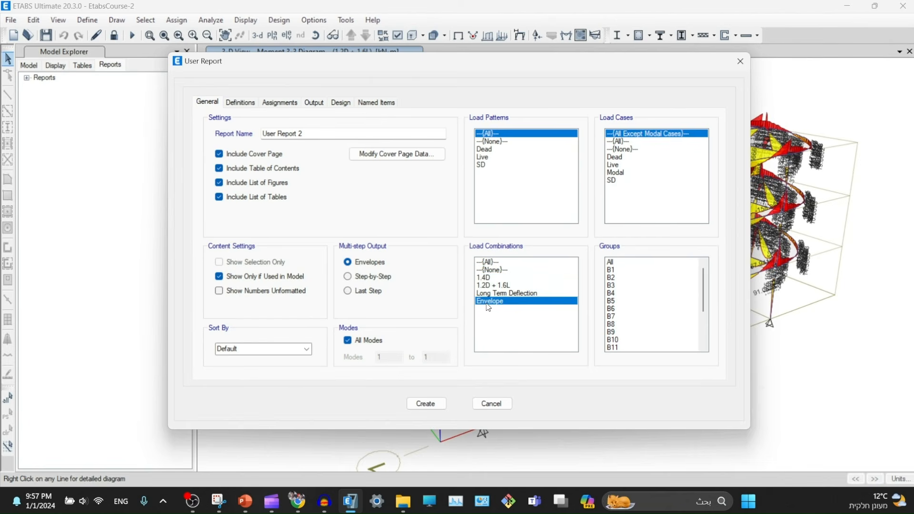
pyautogui.keyDown('ctrl'); pyautogui.click(493, 296); pyautogui.keyUp('ctrl')
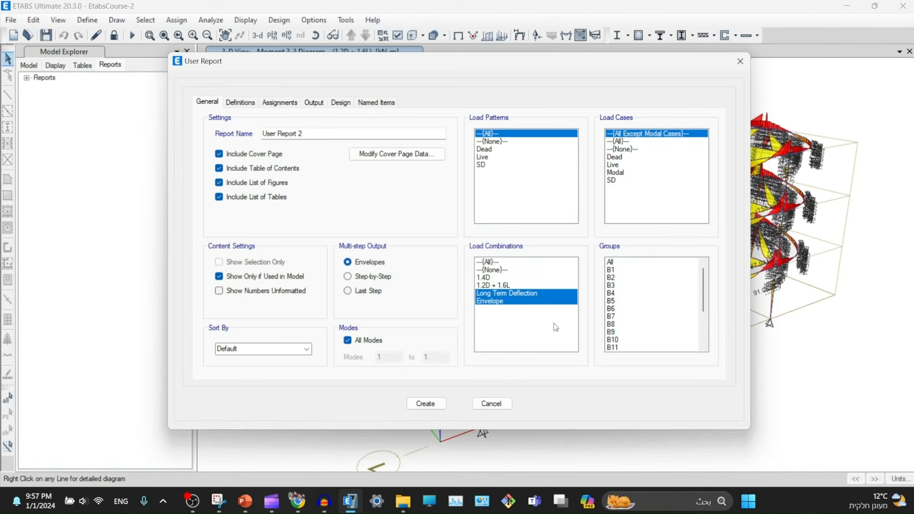
pyautogui.moveTo(618, 273); pyautogui.dragTo(640, 402)
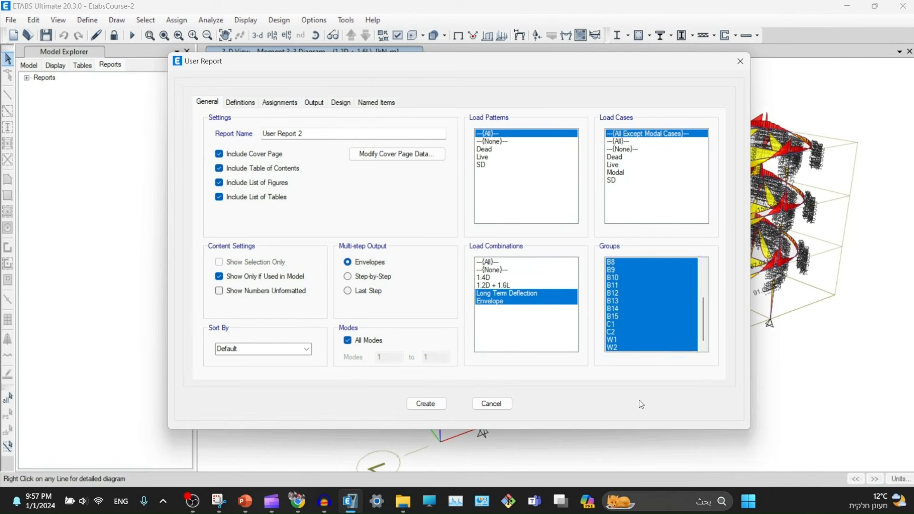
pyautogui.keyDown('ctrl'); pyautogui.click(616, 333); pyautogui.keyUp('ctrl')
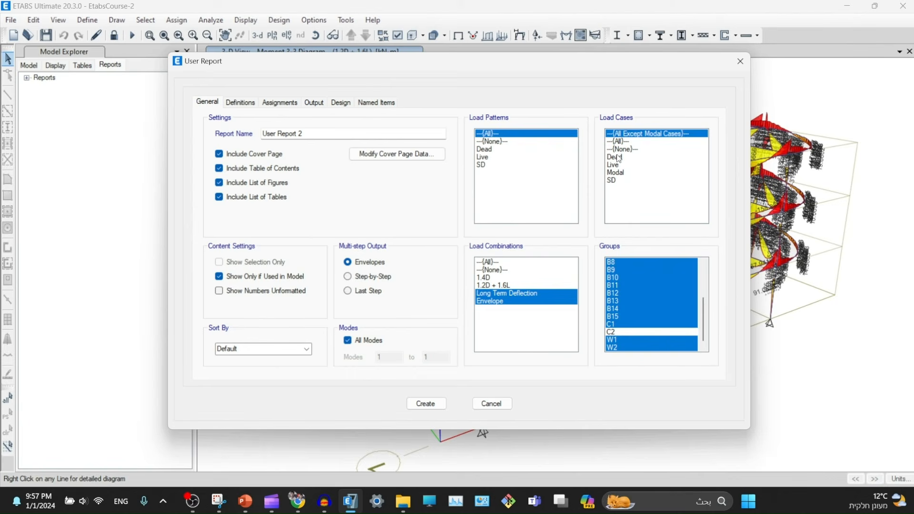
# - Report the Dead, Live, Modal and SD load cases and the Dead, Live and SD load patterns
pyautogui.moveTo(620, 149); pyautogui.dragTo(623, 200)
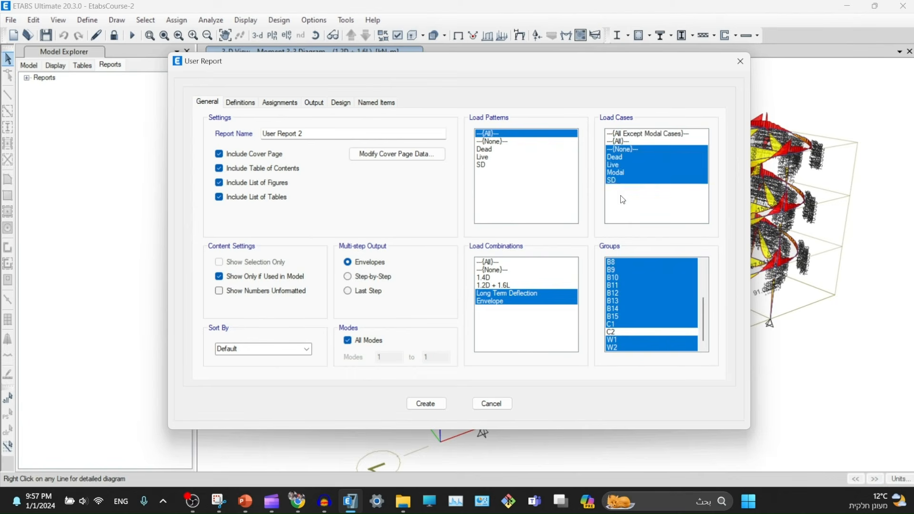
pyautogui.moveTo(616, 151); pyautogui.dragTo(615, 182)
pyautogui.click(620, 159)
pyautogui.moveTo(485, 149); pyautogui.dragTo(485, 164)
pyautogui.click(492, 150)
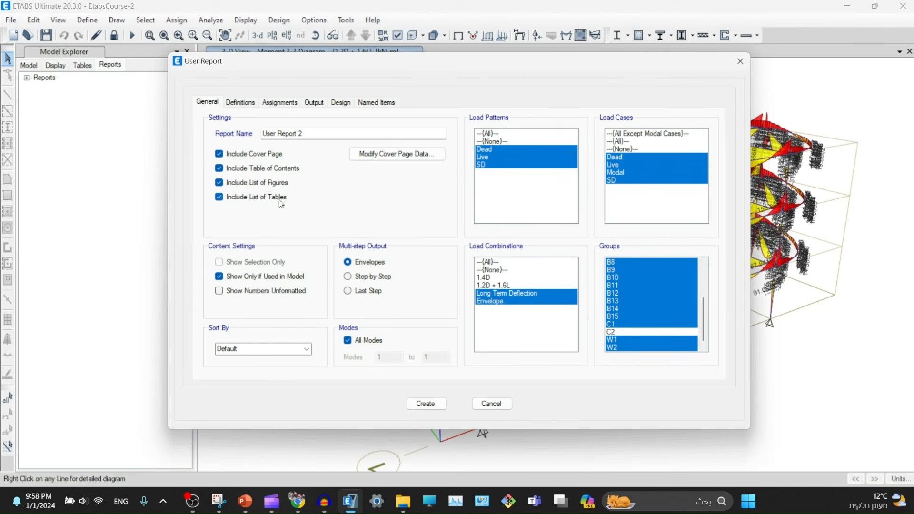
pyautogui.click(248, 103)
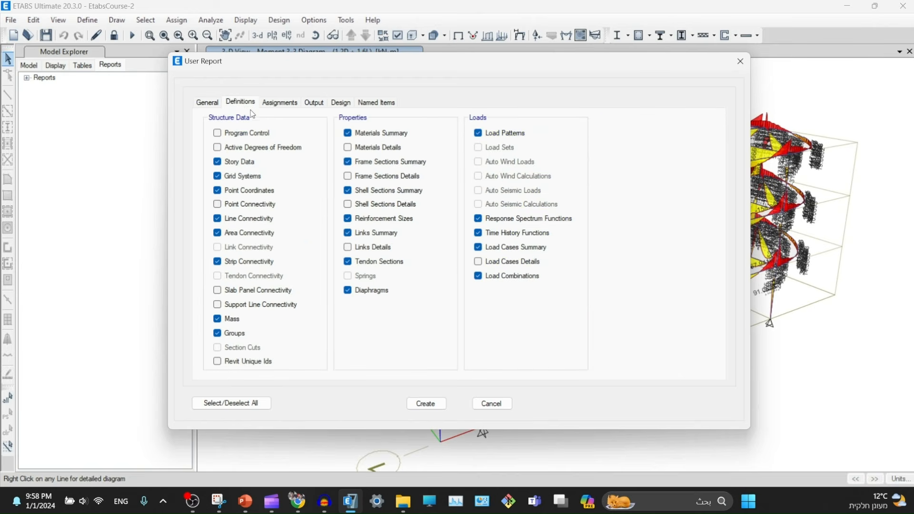
# - Leave point coordinates out of the report and review the Assignments and Output options
pyautogui.click(222, 190)
pyautogui.click(283, 104)
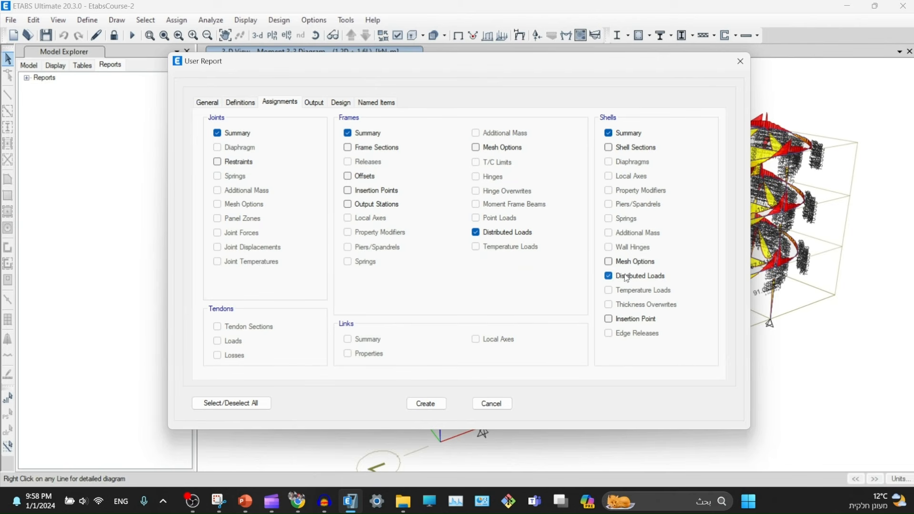
pyautogui.click(316, 103)
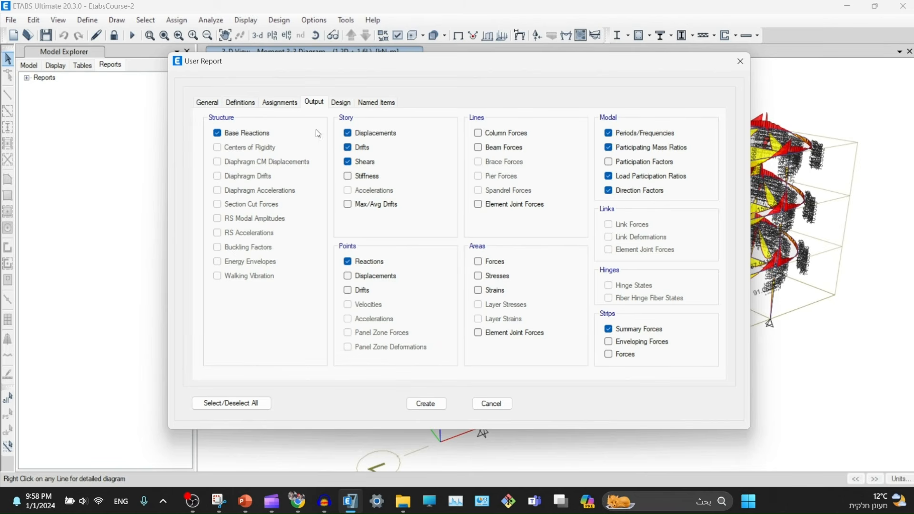
# - Review the Design and named-item options, then generate the 756-page User Report 2
pyautogui.click(350, 104)
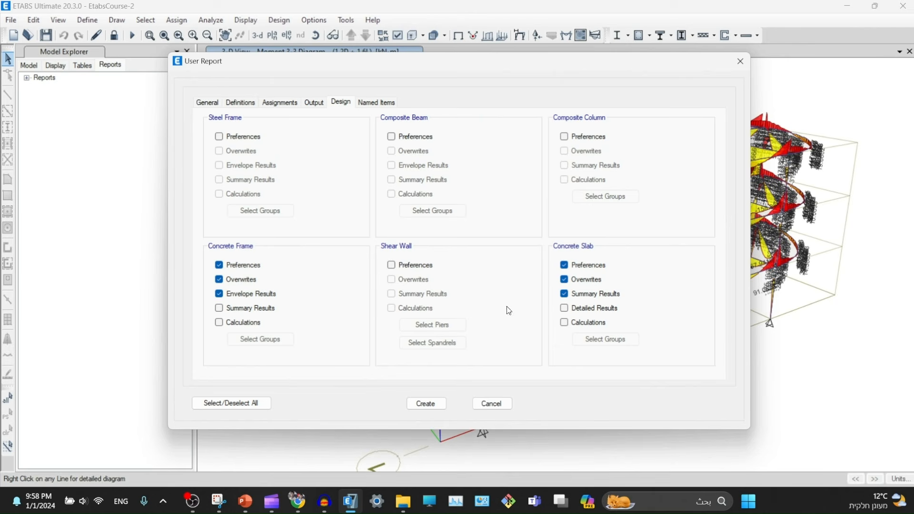
pyautogui.click(374, 104)
pyautogui.click(350, 104)
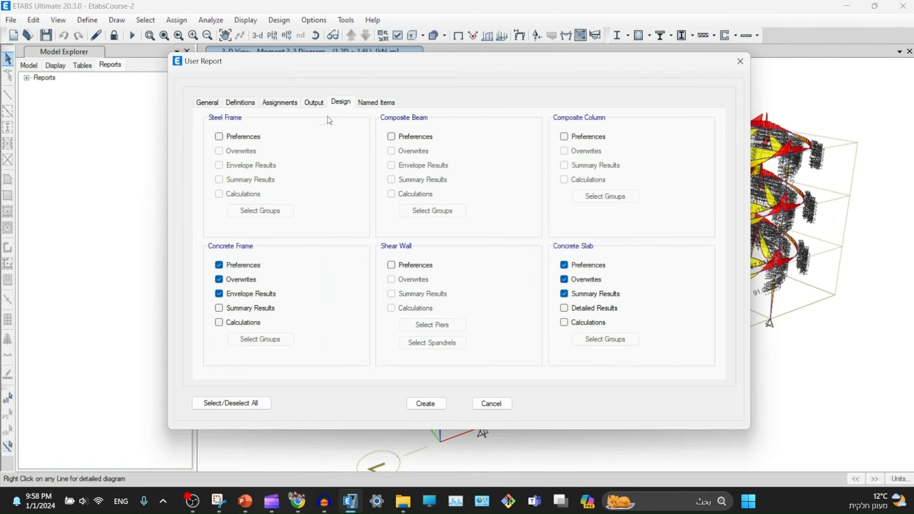
pyautogui.click(205, 106)
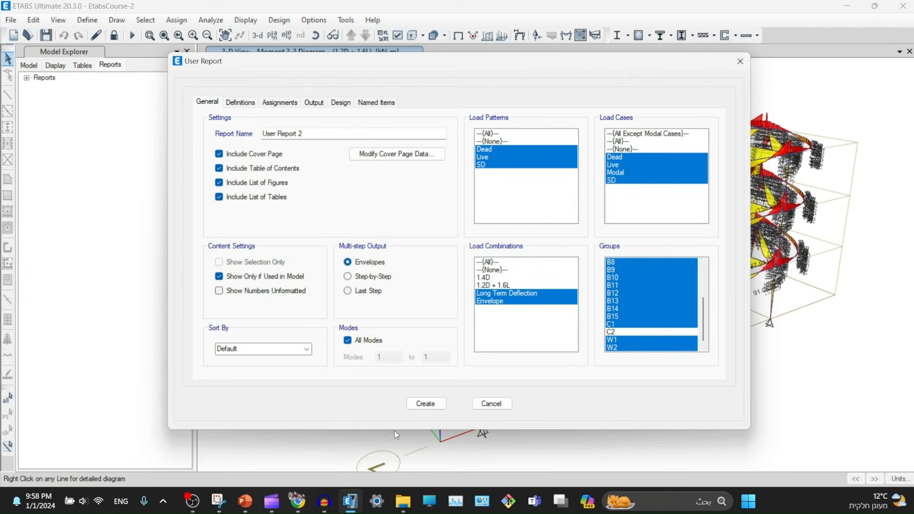
pyautogui.click(425, 405)
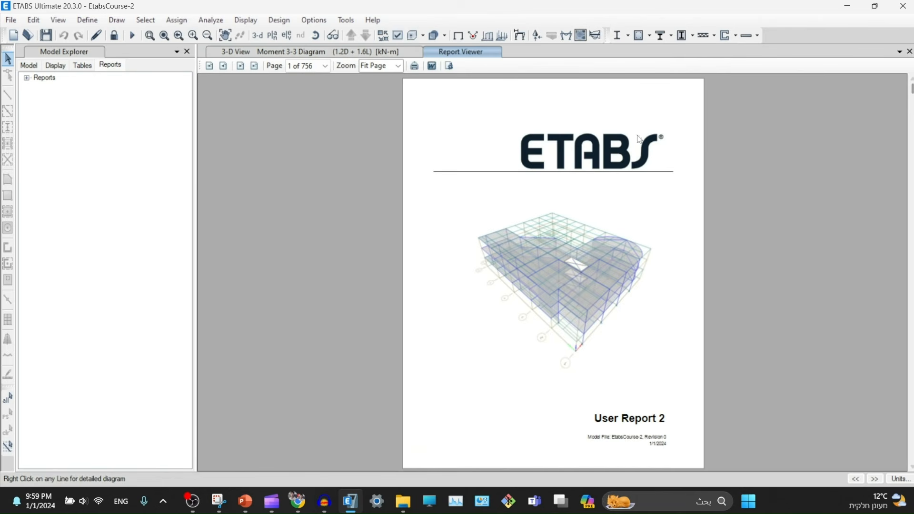
# - Magnify the report to 150% and scroll through the strip forces tables
pyautogui.click(376, 66)
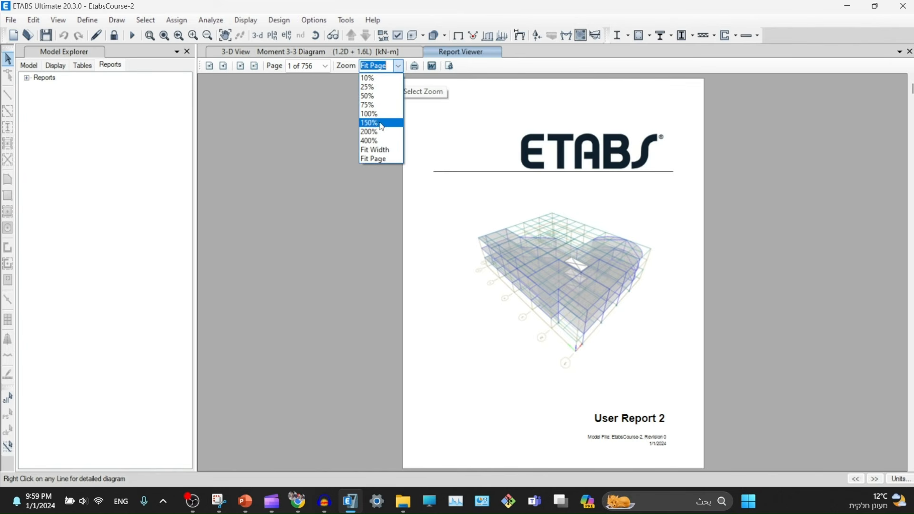
pyautogui.click(377, 123)
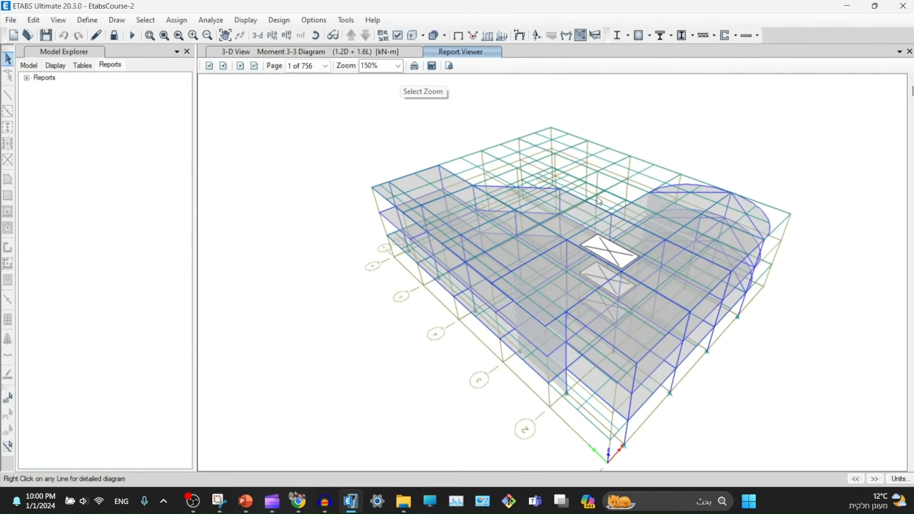
pyautogui.keyDown('ctrl'); pyautogui.scroll(-2, 560, 187); pyautogui.keyUp('ctrl')
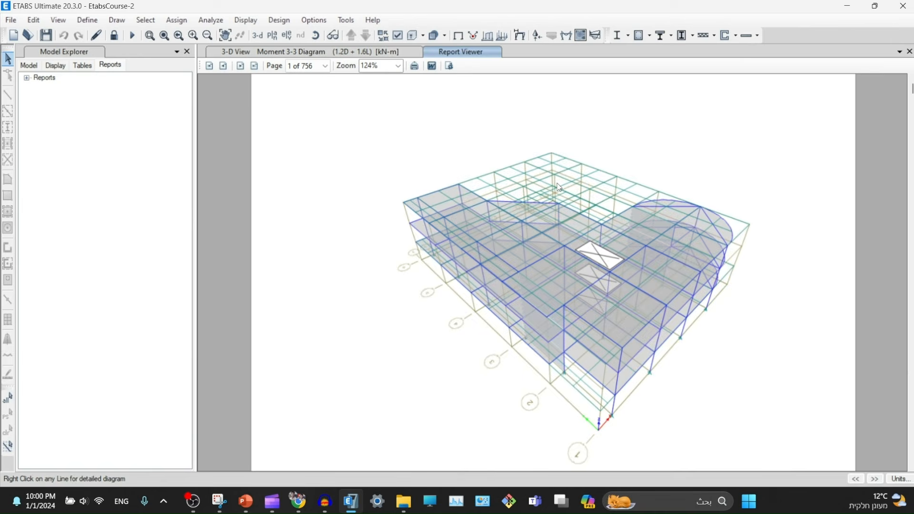
pyautogui.keyDown('ctrl'); pyautogui.scroll(-2, 562, 191); pyautogui.keyUp('ctrl')
pyautogui.scroll(-8, 564, 195)
pyautogui.scroll(3, 557, 188)
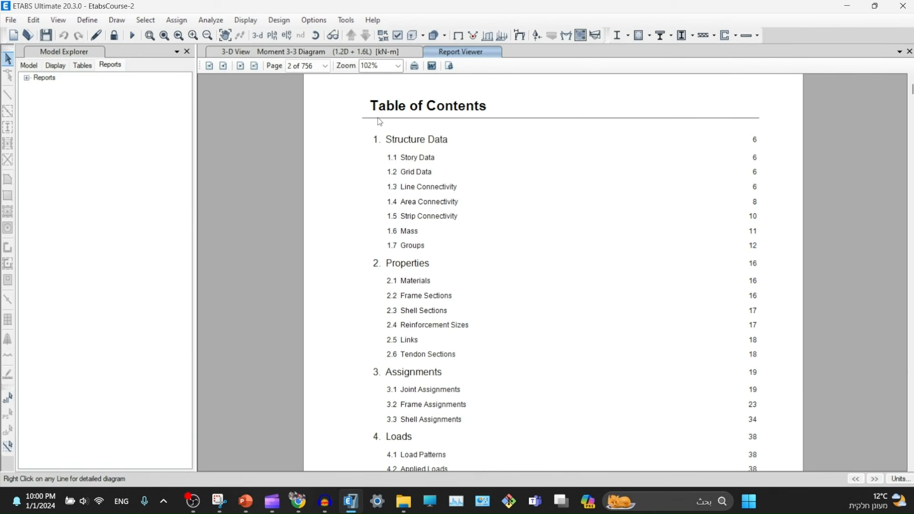
pyautogui.scroll(-3, 524, 219)
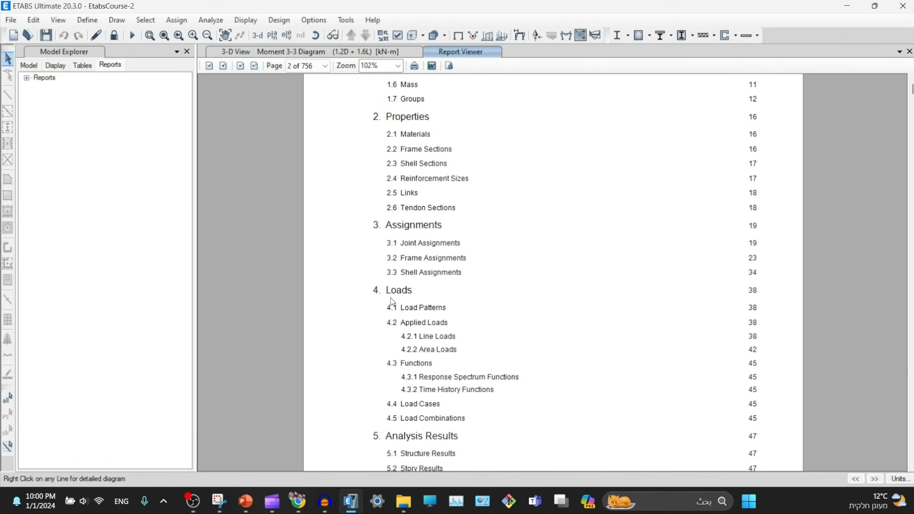
pyautogui.scroll(-1, 427, 360)
pyautogui.scroll(-12, 414, 350)
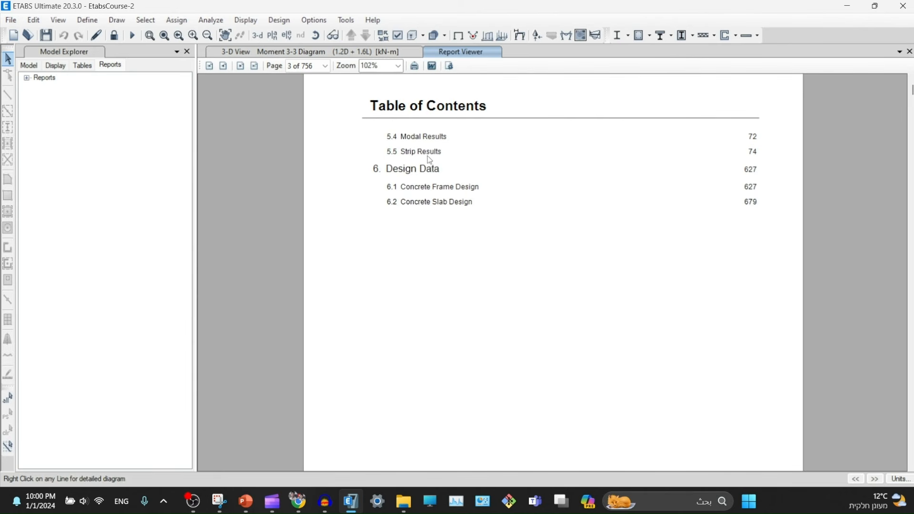
pyautogui.scroll(-17, 436, 286)
pyautogui.scroll(12, 455, 152)
pyautogui.scroll(-20, 448, 215)
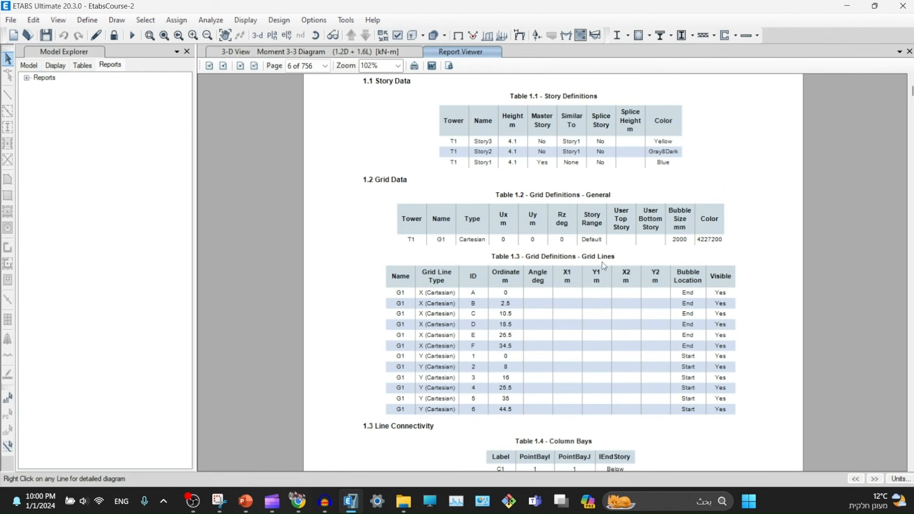
pyautogui.scroll(-10, 536, 186)
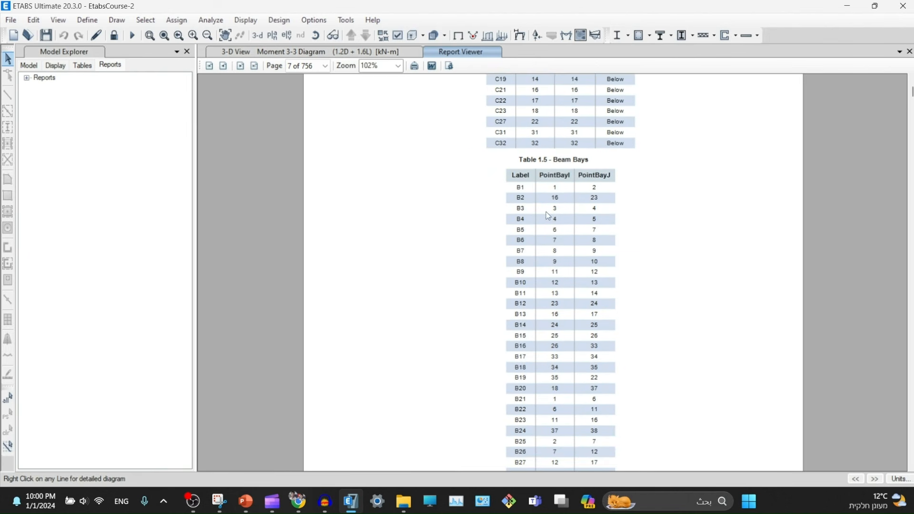
pyautogui.scroll(4, 552, 200)
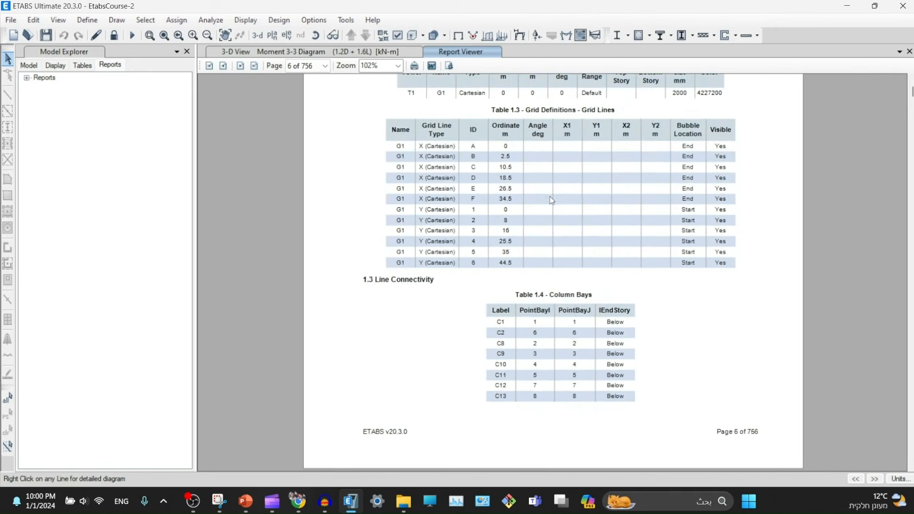
pyautogui.scroll(-5, 553, 199)
pyautogui.scroll(-20, 553, 270)
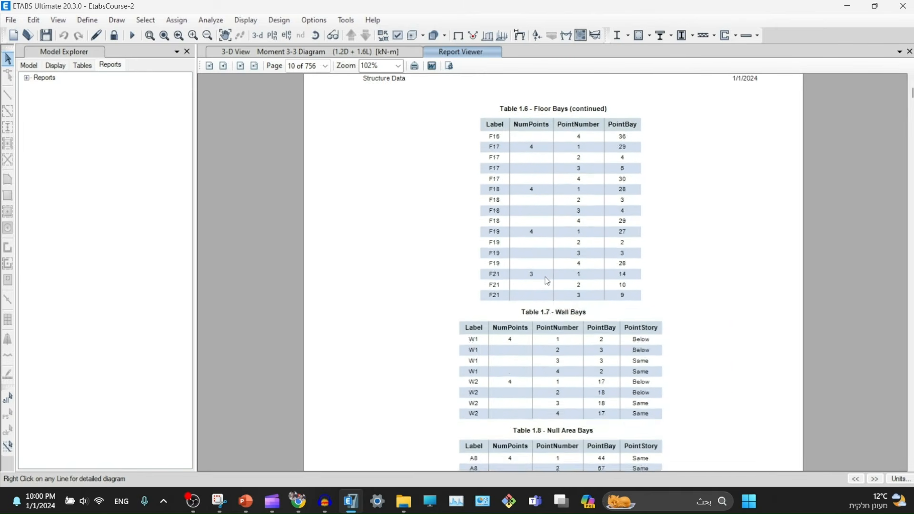
# - Move down to page 627, the concrete column overwrites table in the Design Data chapter
pyautogui.scroll(-3, 550, 289)
pyautogui.scroll(-10, 549, 289)
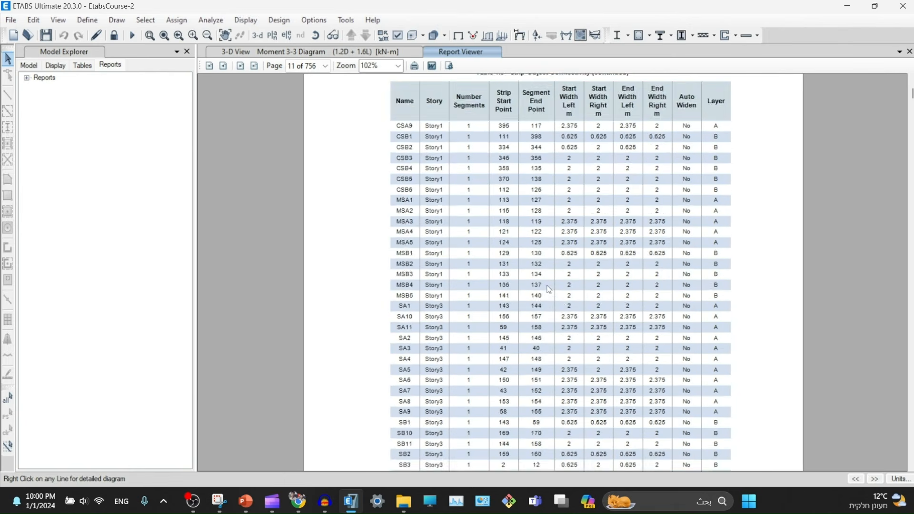
pyautogui.scroll(6, 589, 248)
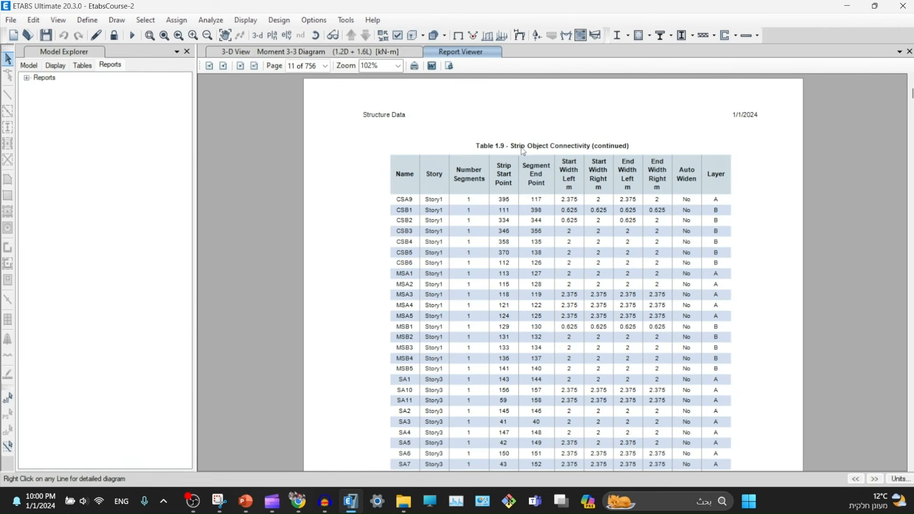
pyautogui.scroll(-10, 603, 273)
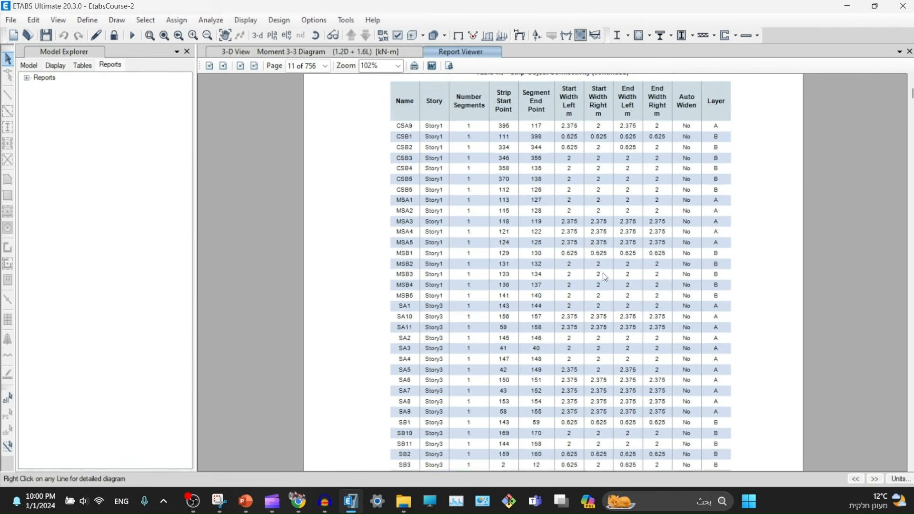
pyautogui.scroll(-3, 558, 261)
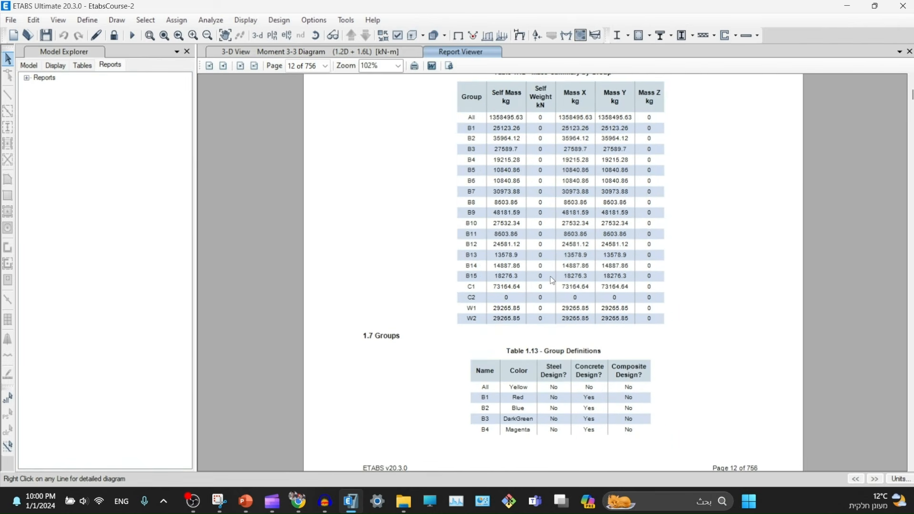
pyautogui.scroll(-5, 552, 280)
pyautogui.scroll(-10, 557, 288)
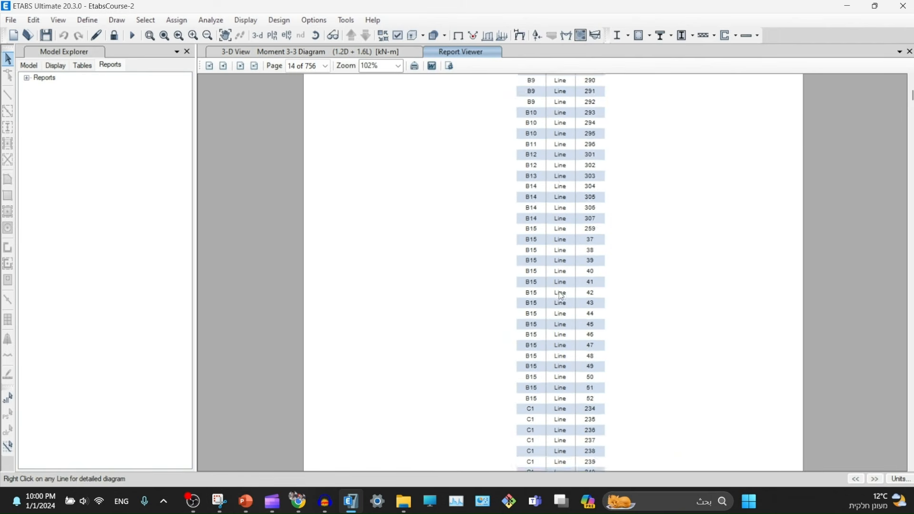
pyautogui.scroll(-15, 561, 296)
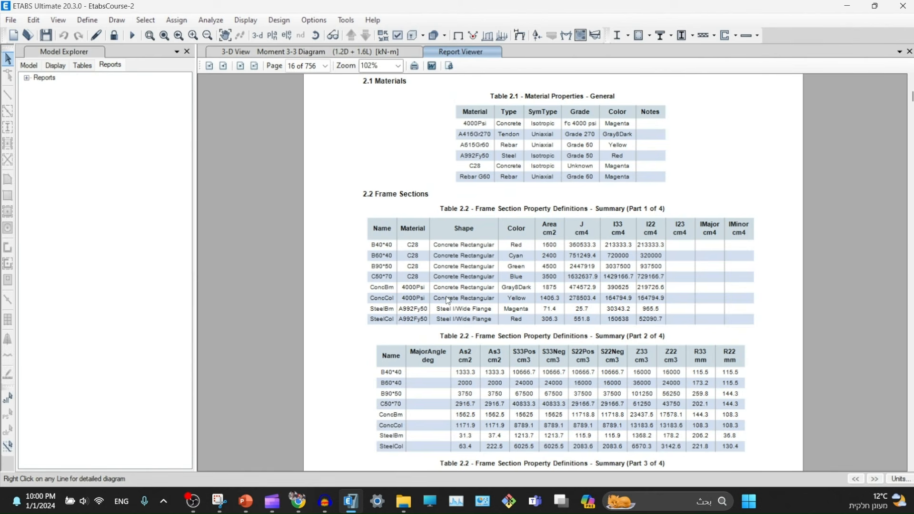
pyautogui.scroll(-8, 551, 269)
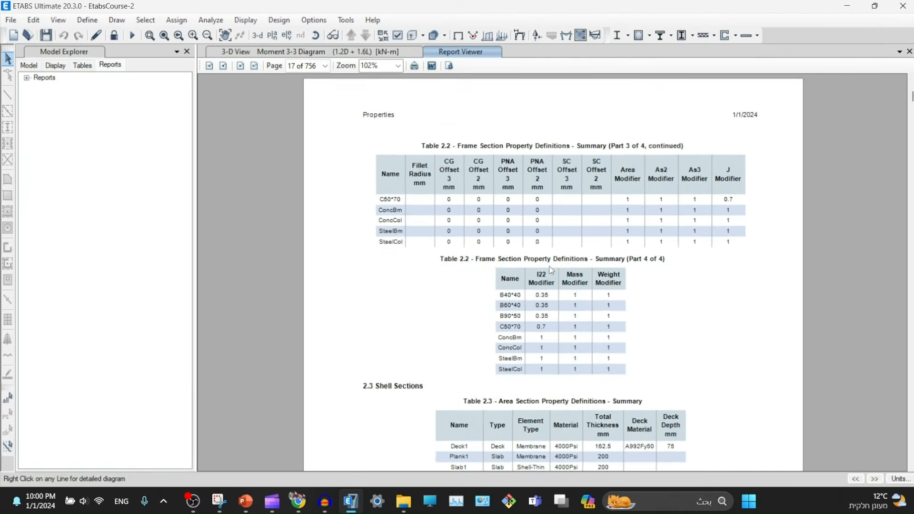
pyautogui.scroll(-20, 552, 270)
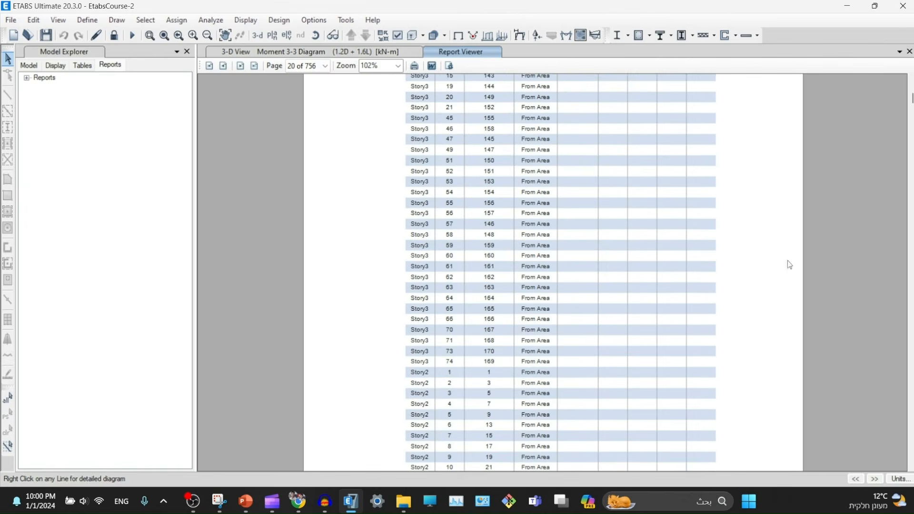
pyautogui.moveTo(912, 98); pyautogui.dragTo(913, 132)
pyautogui.scroll(10, 554, 267)
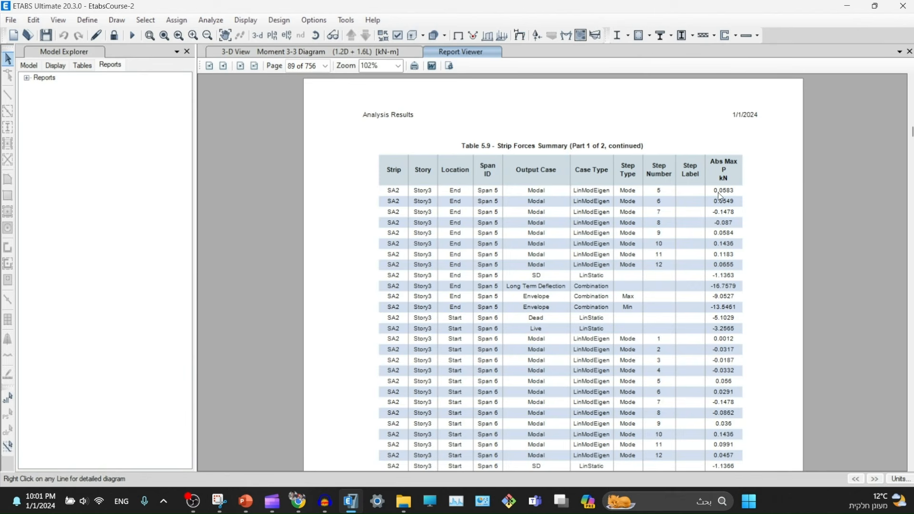
pyautogui.scroll(-15, 701, 204)
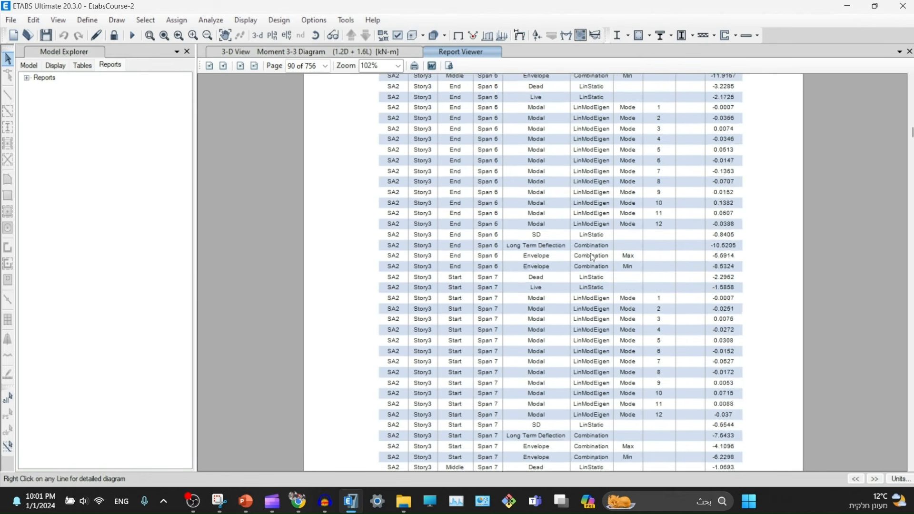
pyautogui.scroll(-5, 601, 251)
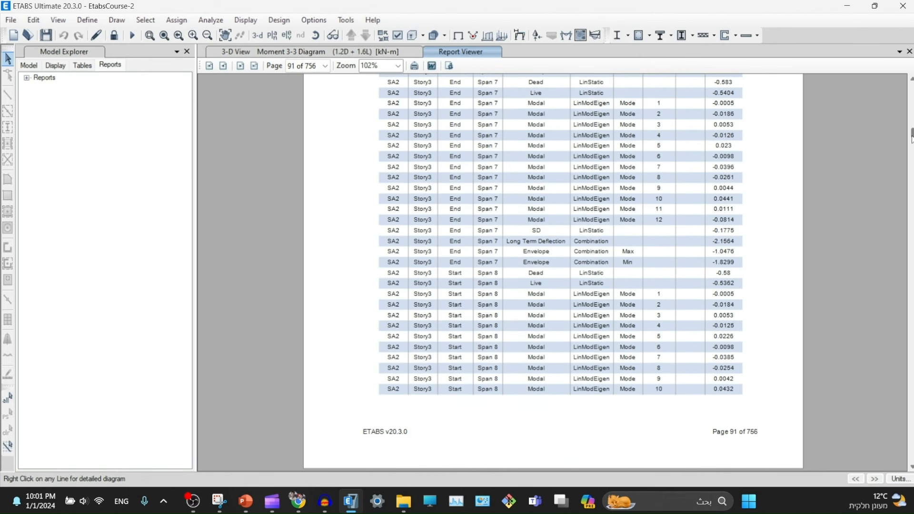
pyautogui.moveTo(912, 138); pyautogui.dragTo(912, 394)
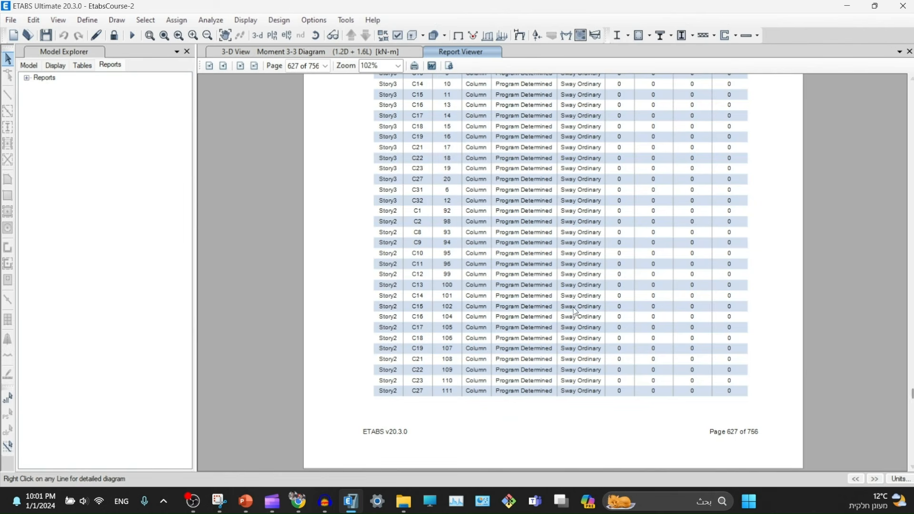
# - Scroll through the report's design tables 6.1 to 6.5
pyautogui.scroll(5, 575, 310)
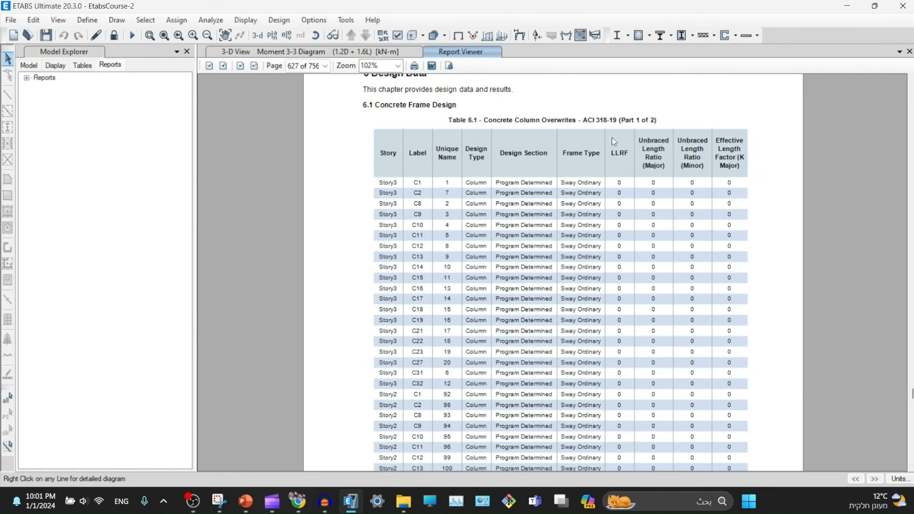
pyautogui.scroll(-15, 612, 137)
pyautogui.scroll(-20, 599, 210)
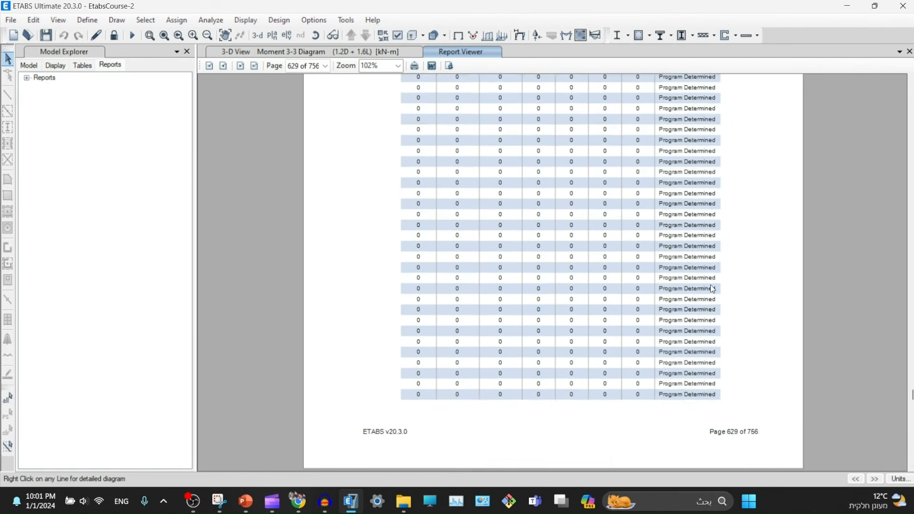
pyautogui.scroll(-20, 685, 301)
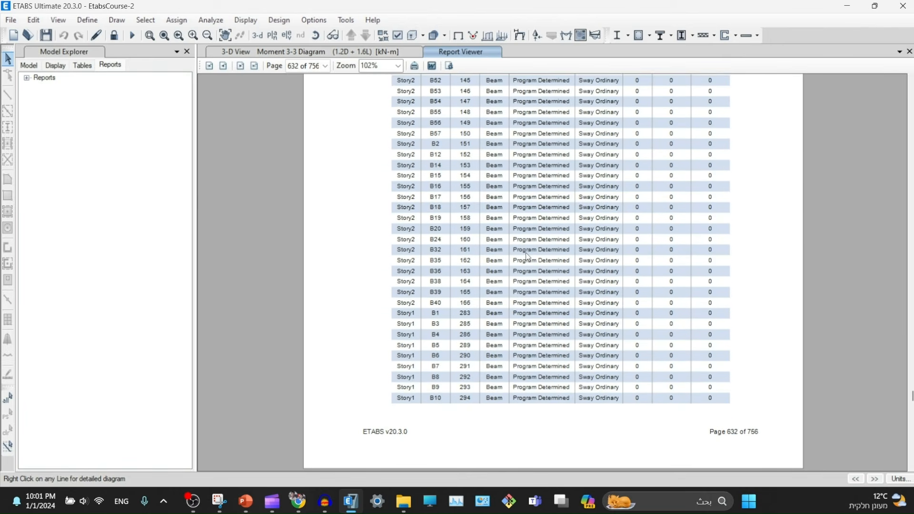
pyautogui.scroll(-20, 598, 269)
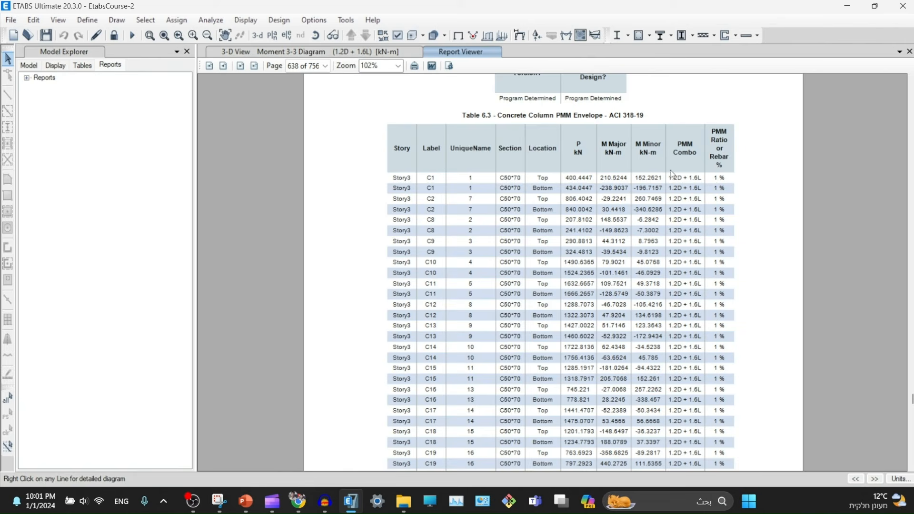
pyautogui.scroll(-10, 722, 213)
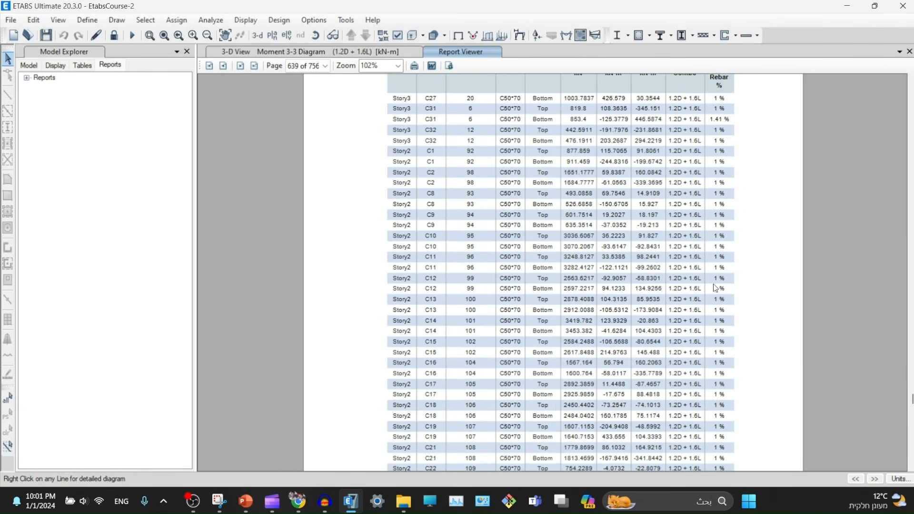
pyautogui.scroll(3, 716, 288)
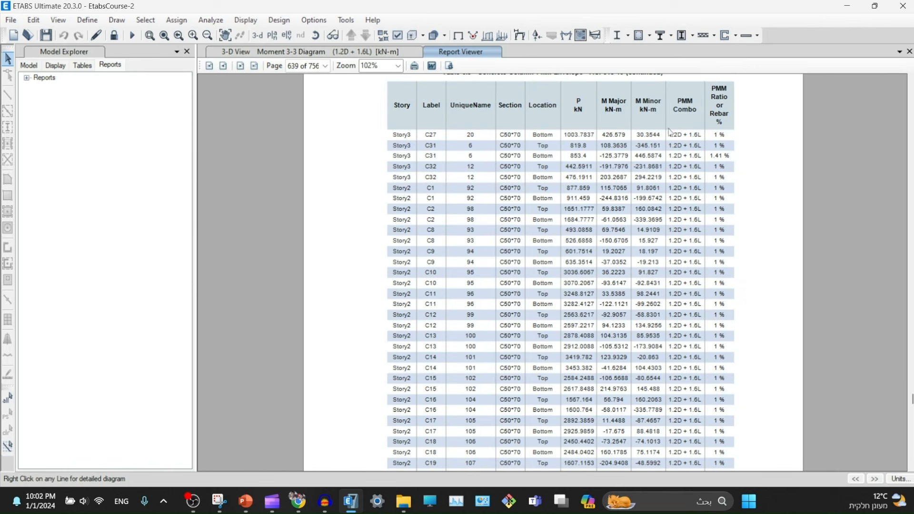
# - Finish reviewing the design tables and list the model's data tables in the Model Explorer
pyautogui.scroll(-10, 652, 319)
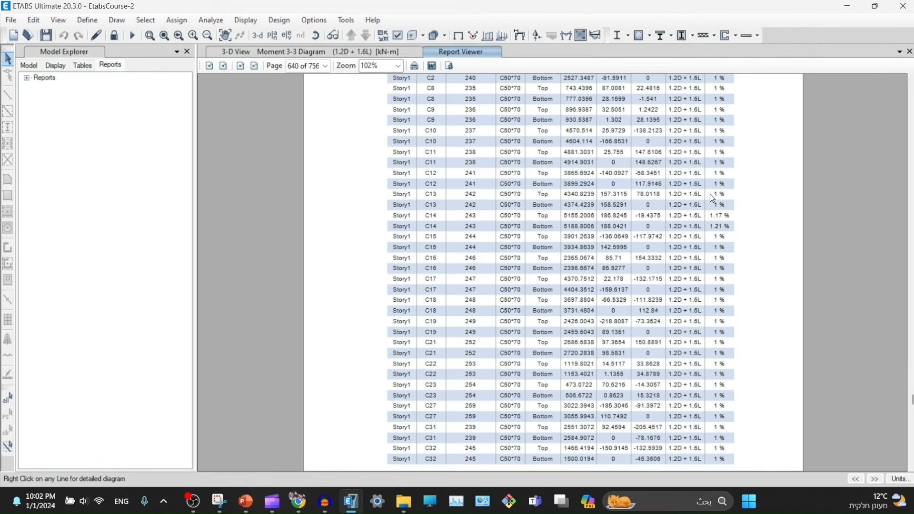
pyautogui.scroll(-10, 712, 196)
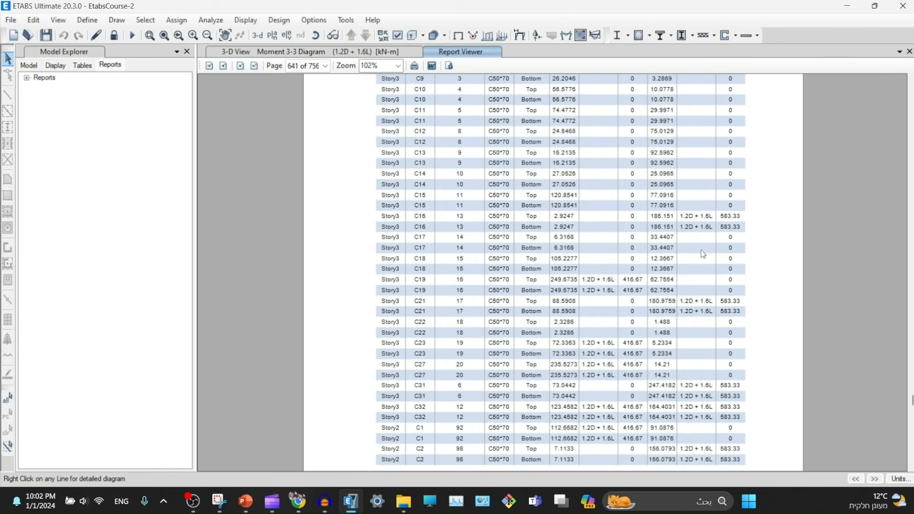
pyautogui.scroll(-20, 703, 254)
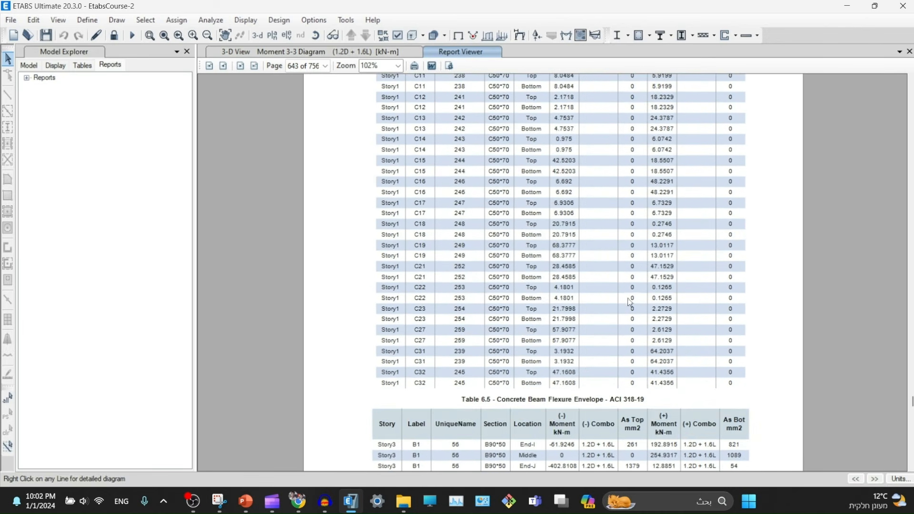
pyautogui.scroll(-15, 759, 208)
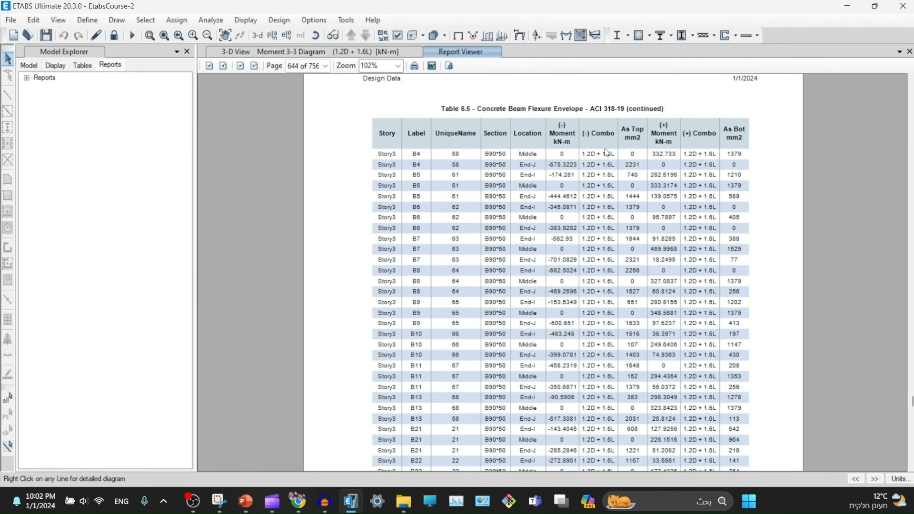
pyautogui.scroll(-10, 606, 152)
pyautogui.scroll(-20, 611, 246)
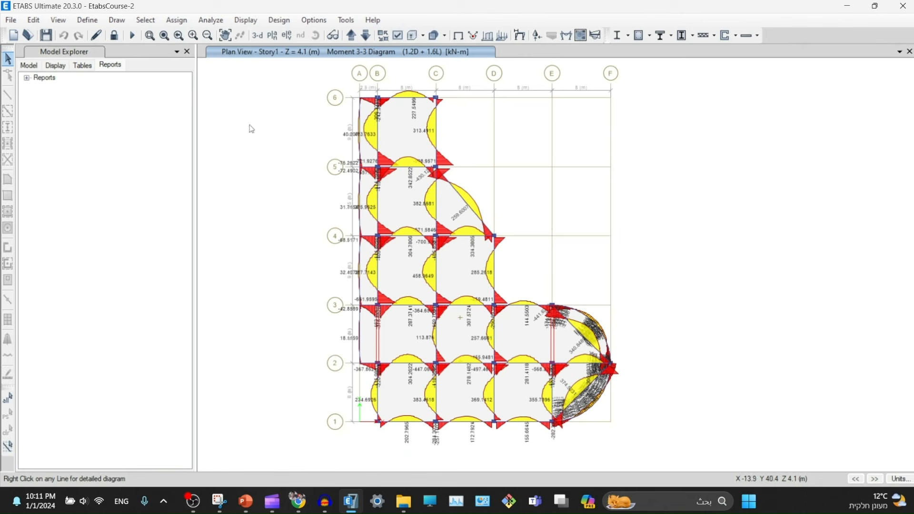
pyautogui.click(83, 67)
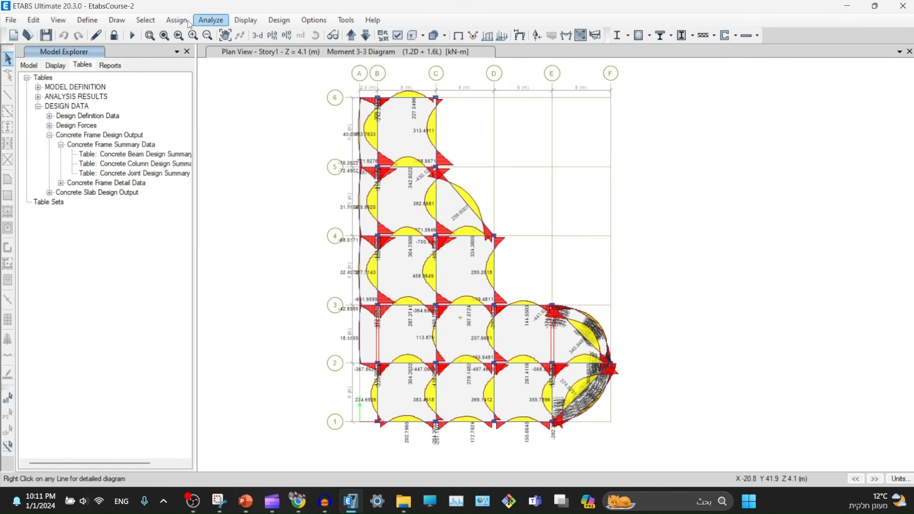
pyautogui.click(58, 20)
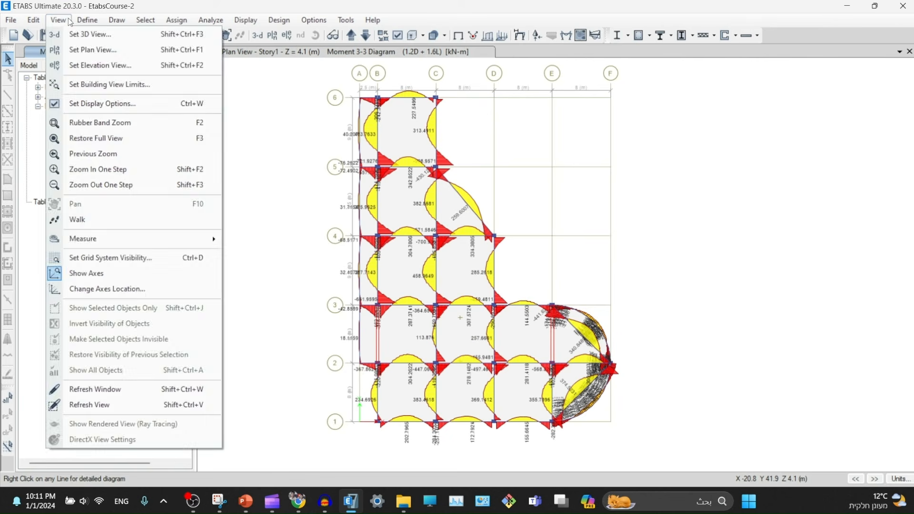
pyautogui.moveTo(314, 20)
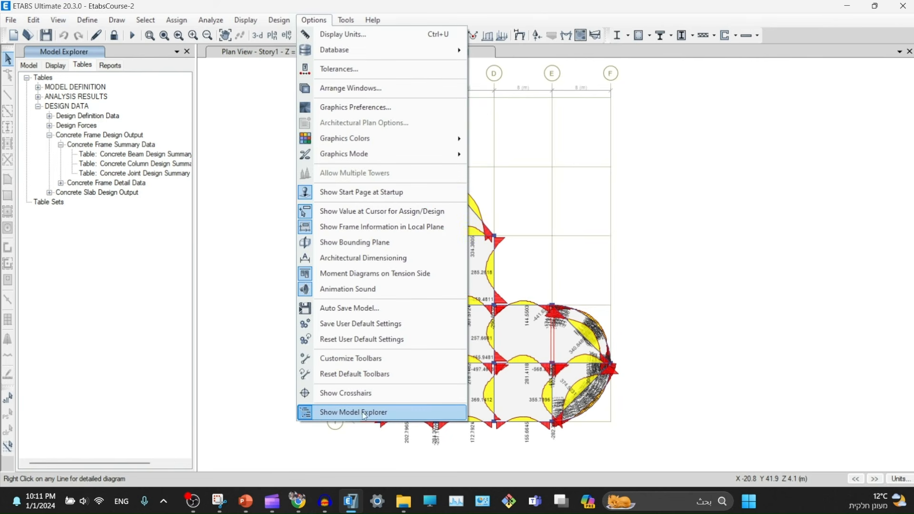
pyautogui.click(365, 414)
pyautogui.click(315, 20)
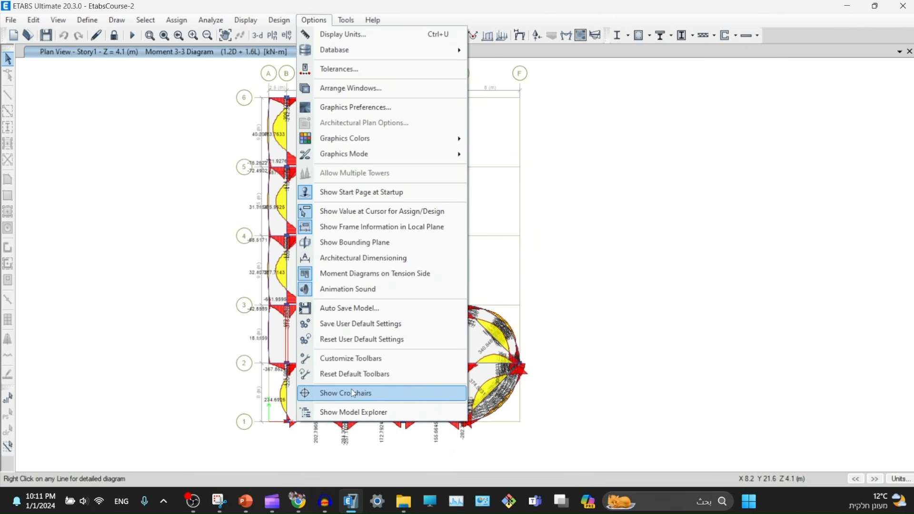
pyautogui.click(356, 412)
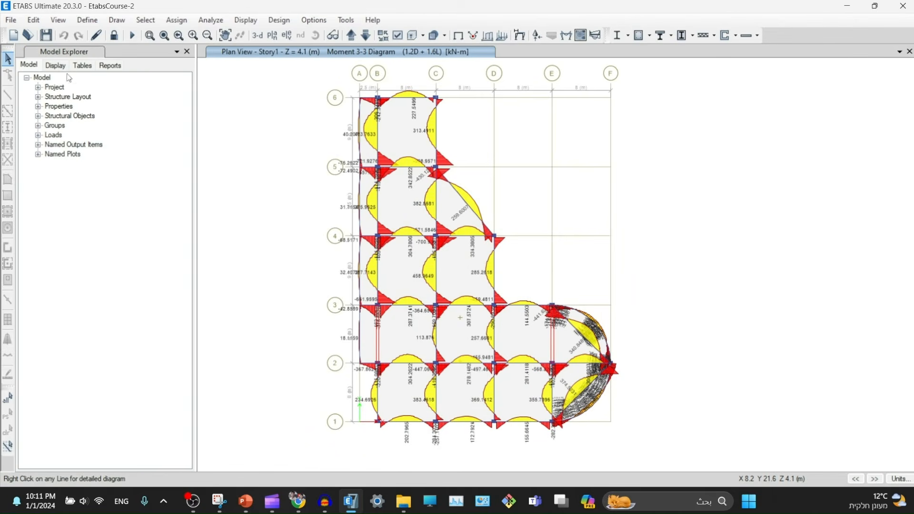
pyautogui.click(82, 66)
pyautogui.click(38, 106)
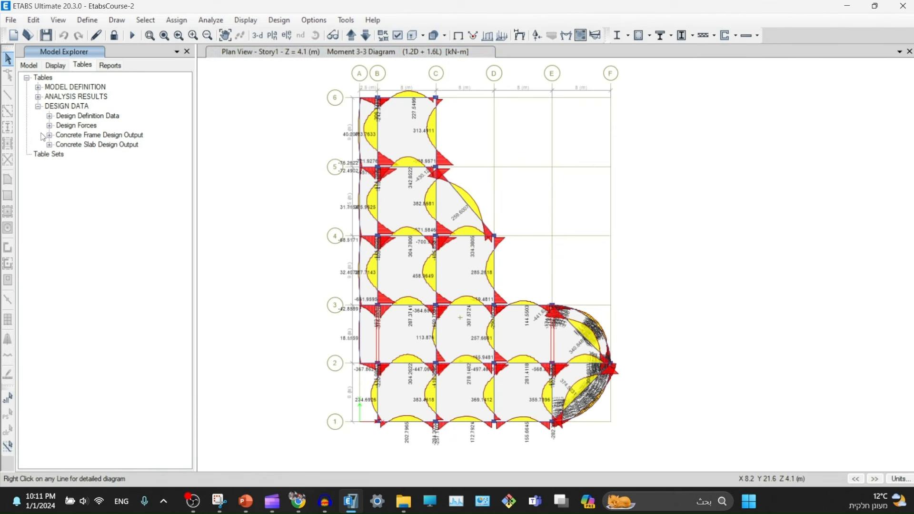
pyautogui.click(50, 135)
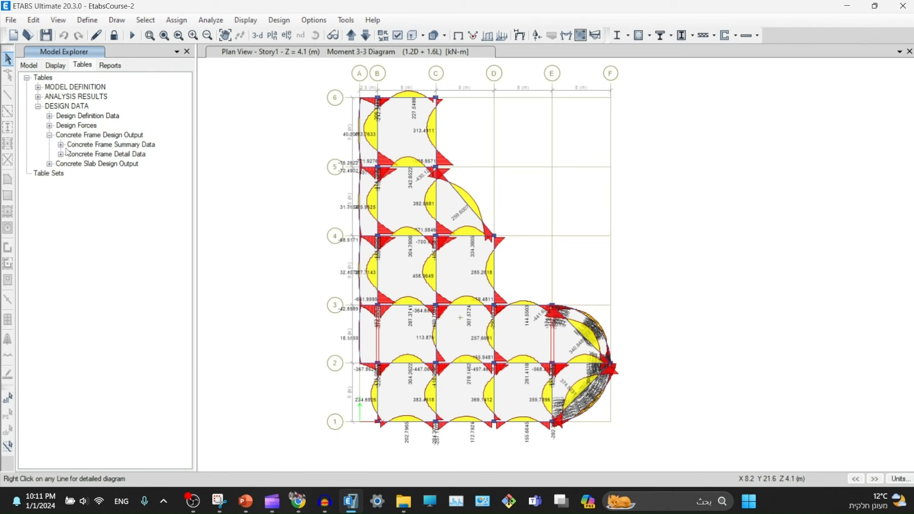
pyautogui.click(61, 145)
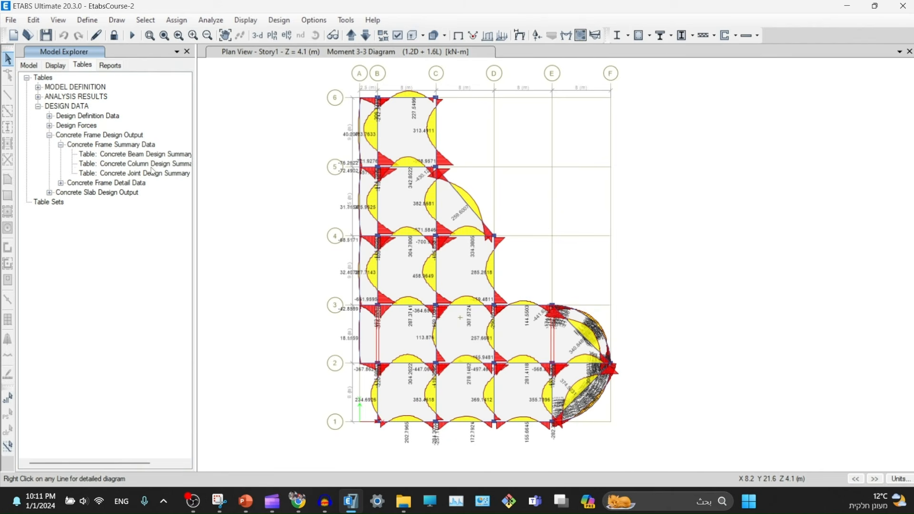
# - Export the Concrete Beam Design Summary - ACI 318-19 table to Excel and maximize the workbook
pyautogui.rightClick(126, 157)
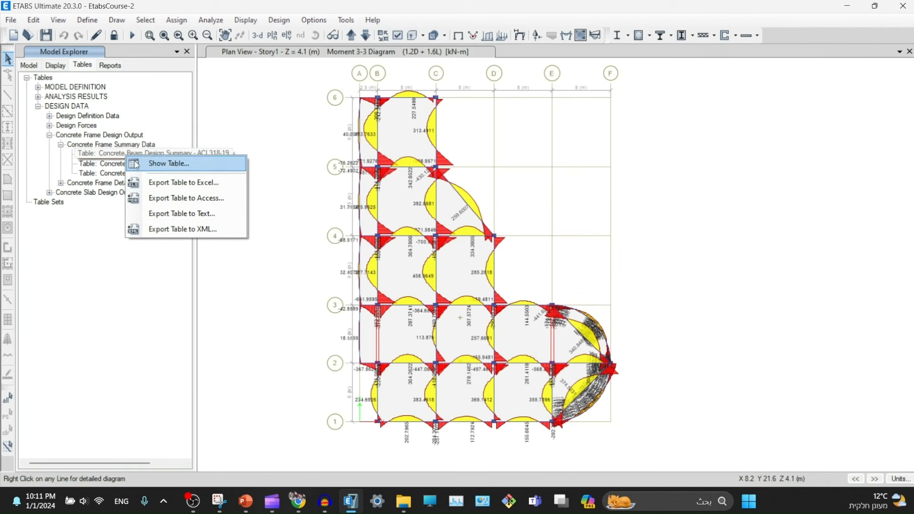
pyautogui.click(180, 183)
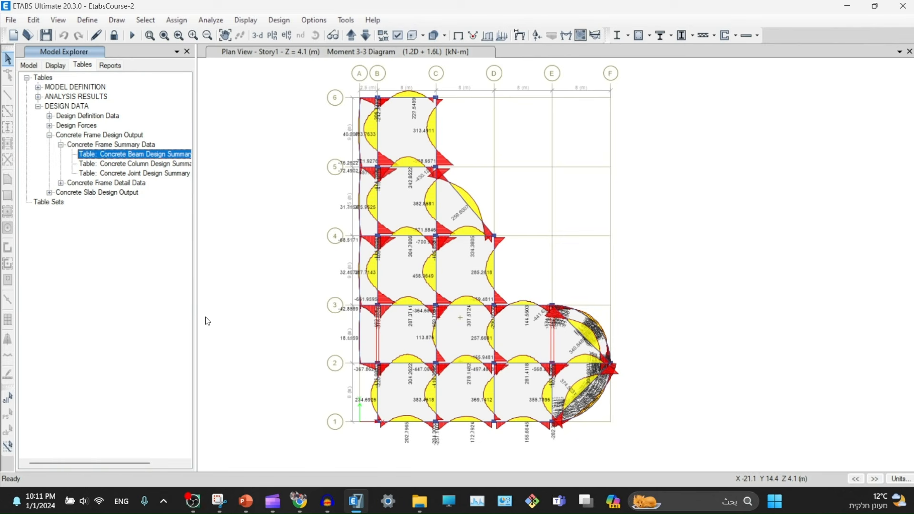
pyautogui.click(193, 501)
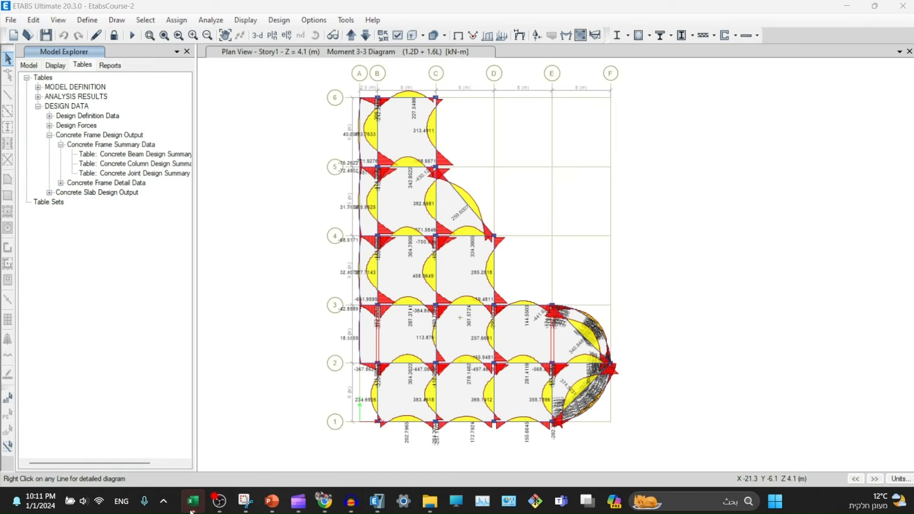
pyautogui.click(490, 98)
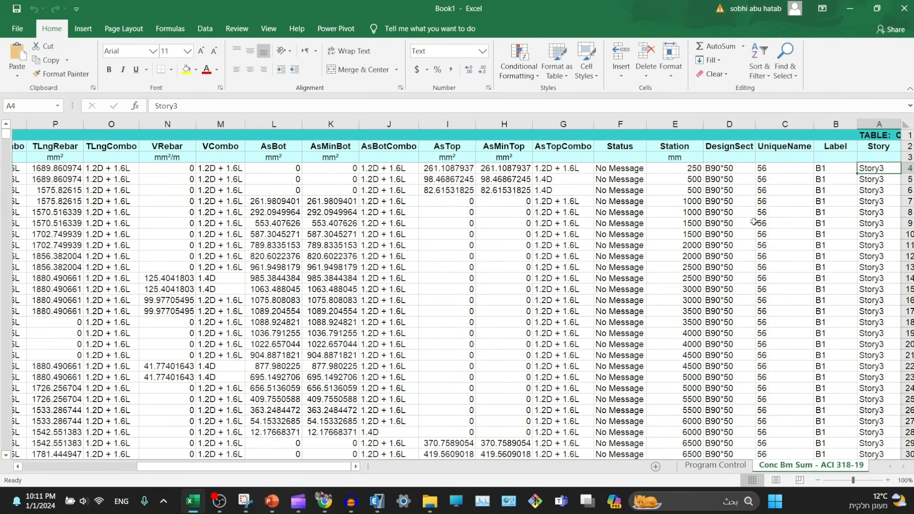
# - Select the unit and header rows, then the whole exported beam design table
pyautogui.moveTo(111, 158); pyautogui.dragTo(903, 185)
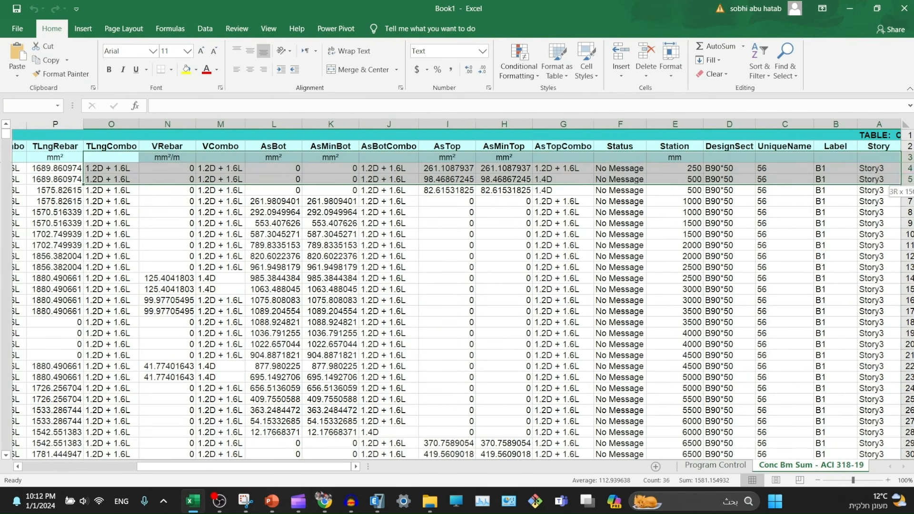
pyautogui.click(693, 227)
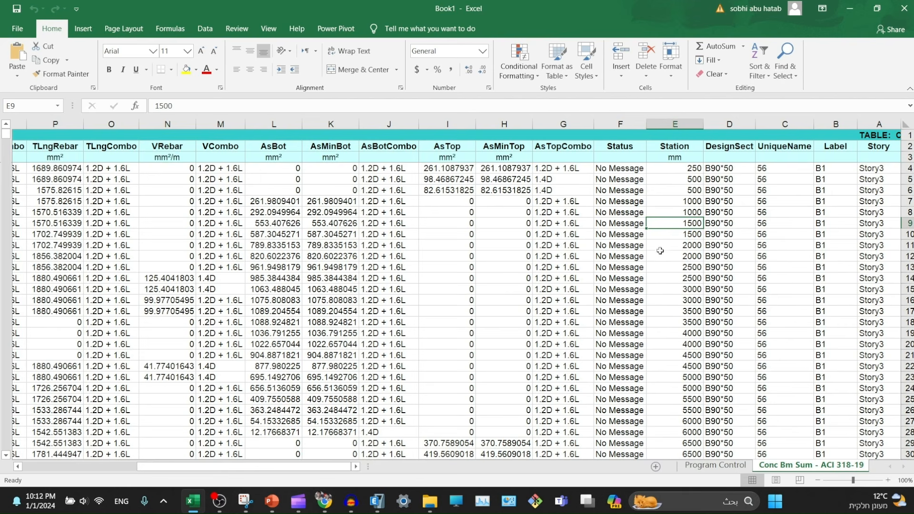
pyautogui.click(389, 267)
pyautogui.hotkey('ctrl', 'a')
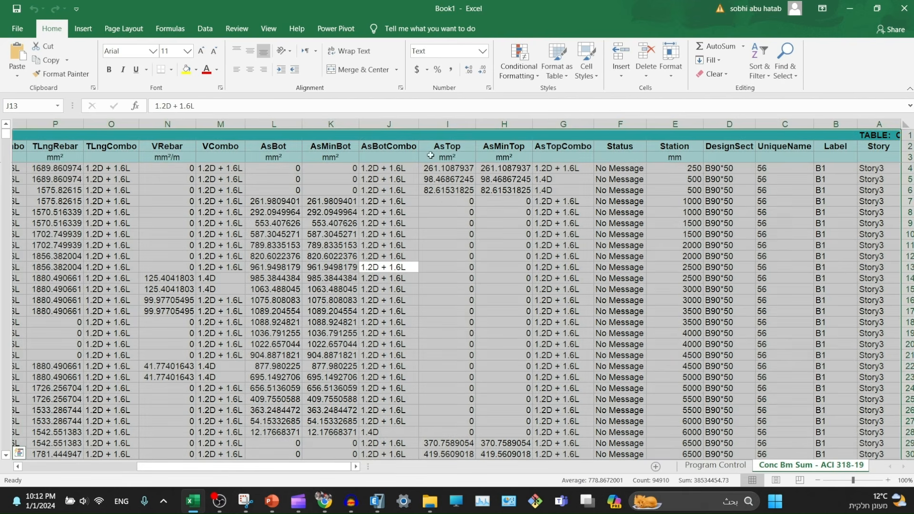
# - Turn off Sheet Right-to-Left so the sheet reads left to right from column A
pyautogui.click(172, 32)
pyautogui.click(205, 37)
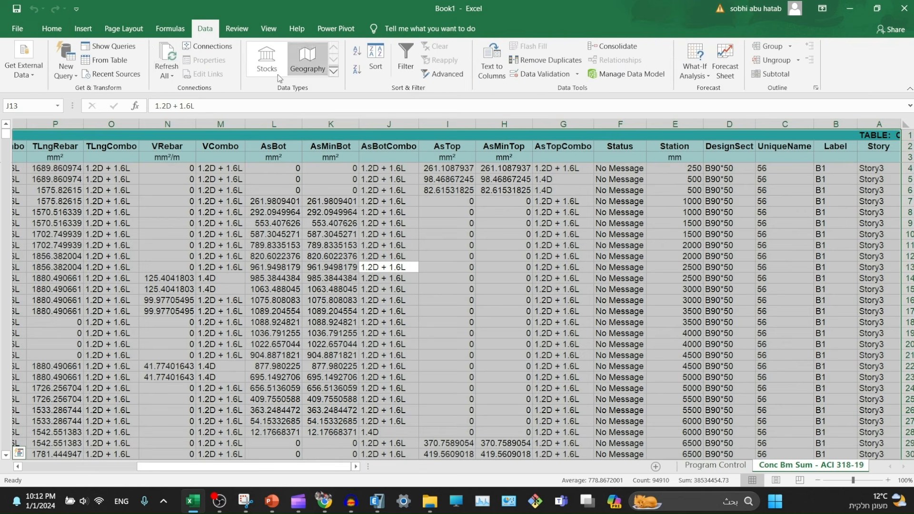
pyautogui.click(124, 29)
pyautogui.click(427, 55)
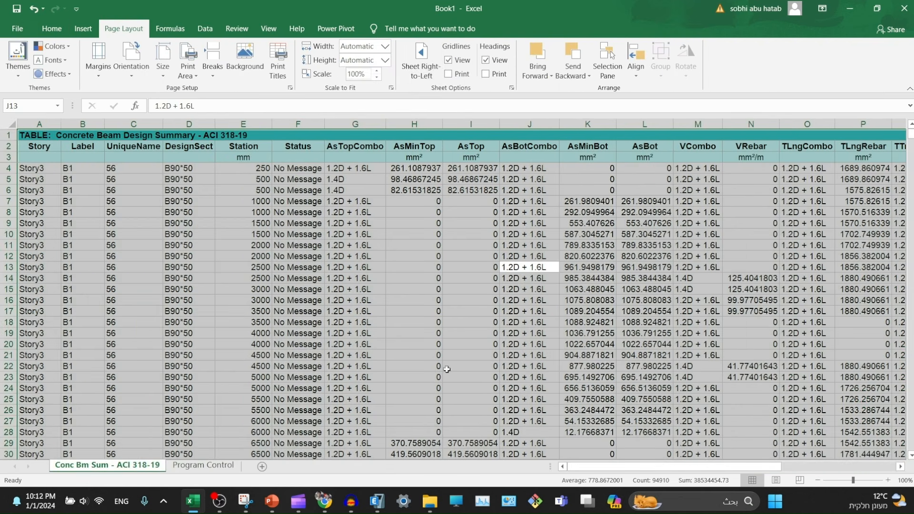
pyautogui.click(285, 322)
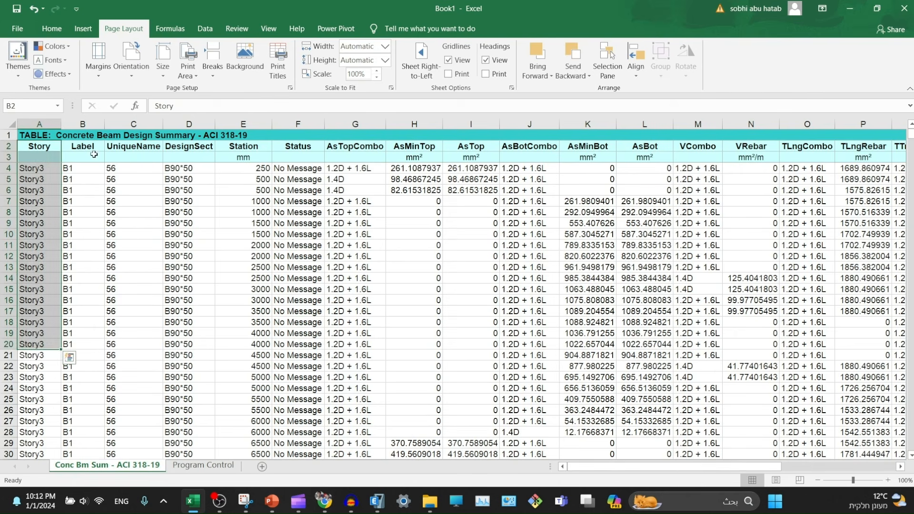
pyautogui.moveTo(83, 147); pyautogui.dragTo(115, 455)
pyautogui.click(76, 168)
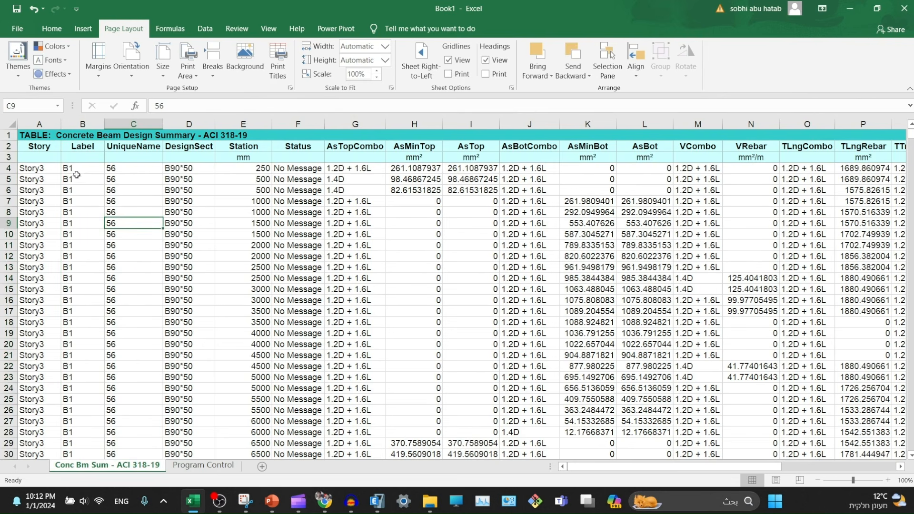
pyautogui.moveTo(87, 166); pyautogui.dragTo(354, 303)
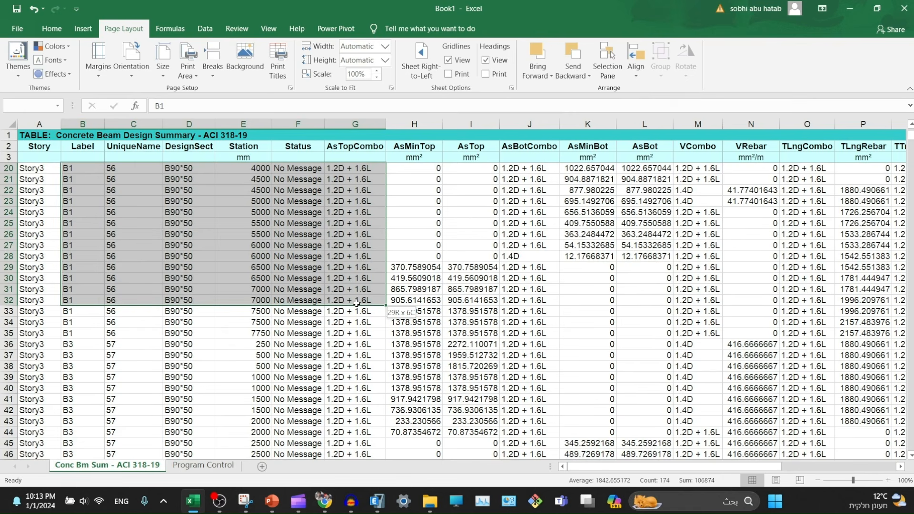
pyautogui.moveTo(356, 303); pyautogui.dragTo(434, 312)
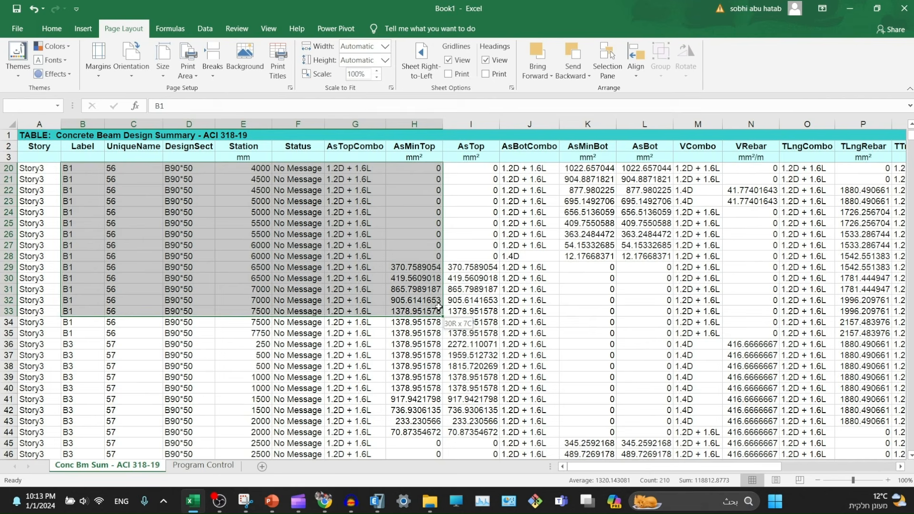
pyautogui.scroll(5, 455, 225)
pyautogui.scroll(1, 454, 225)
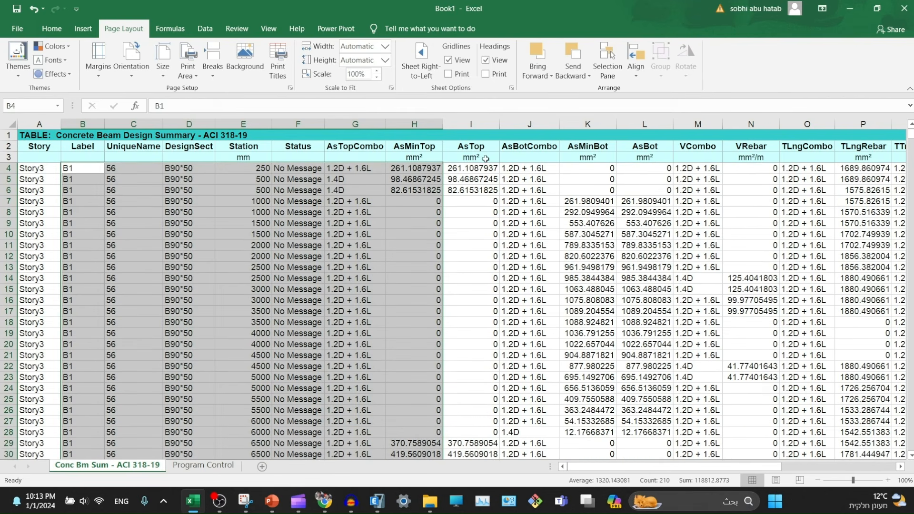
pyautogui.click(479, 147)
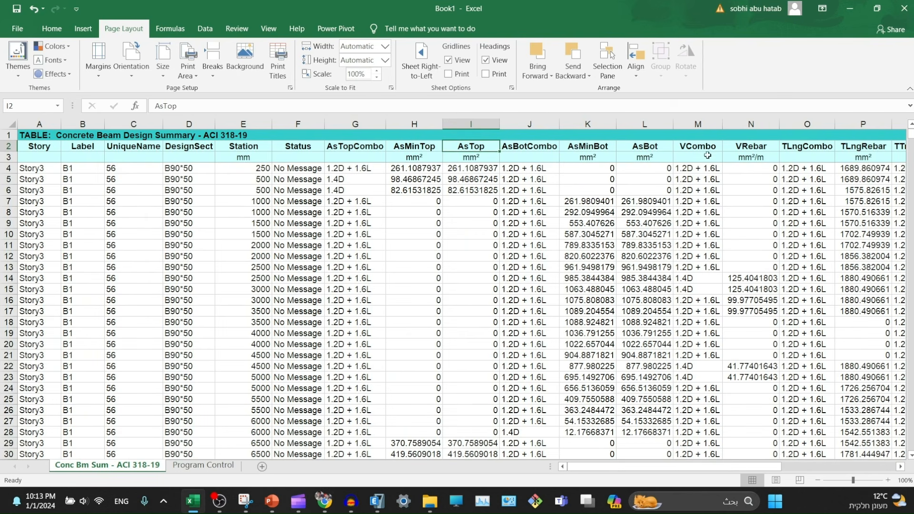
pyautogui.moveTo(698, 146); pyautogui.dragTo(698, 334)
pyautogui.moveTo(751, 147); pyautogui.dragTo(751, 367)
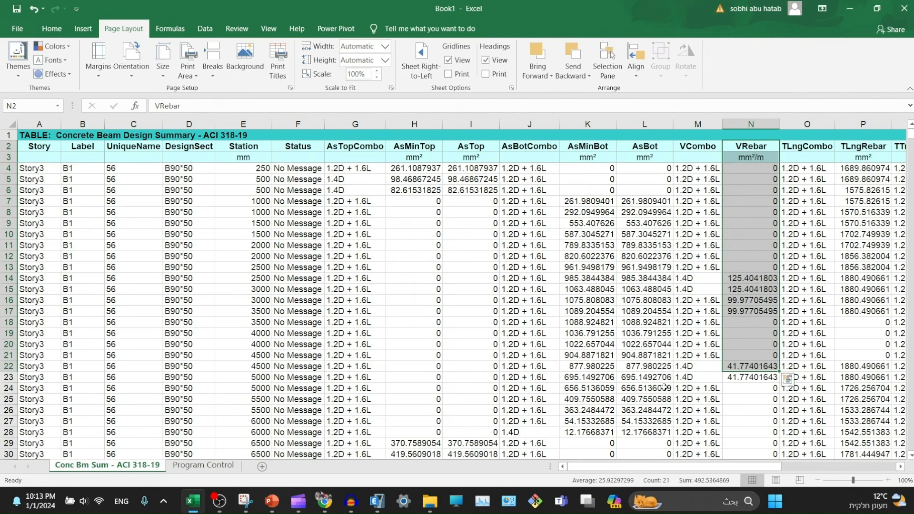
pyautogui.click(805, 179)
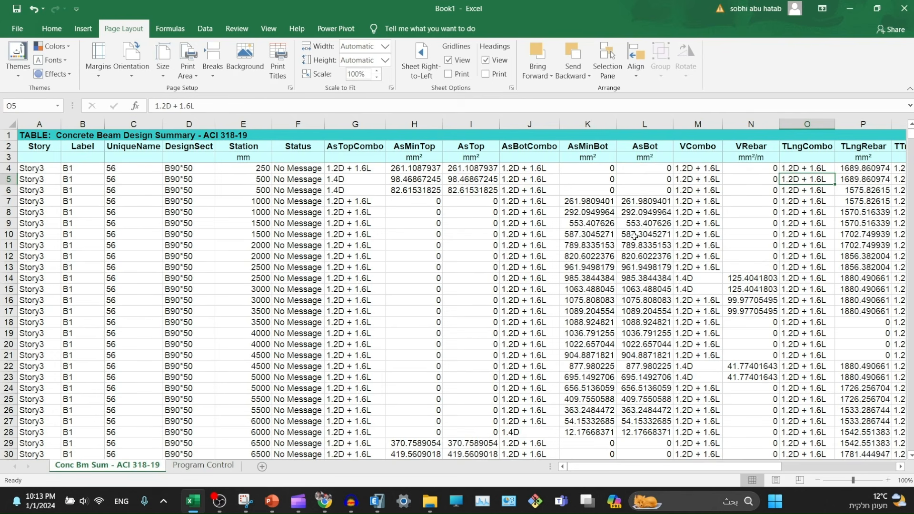
pyautogui.moveTo(688, 466); pyautogui.dragTo(800, 460)
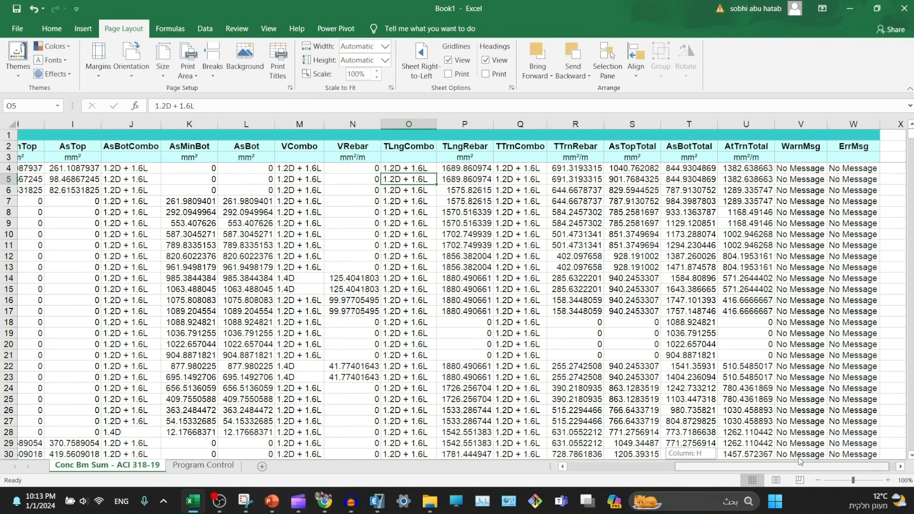
pyautogui.moveTo(800, 460); pyautogui.dragTo(595, 467)
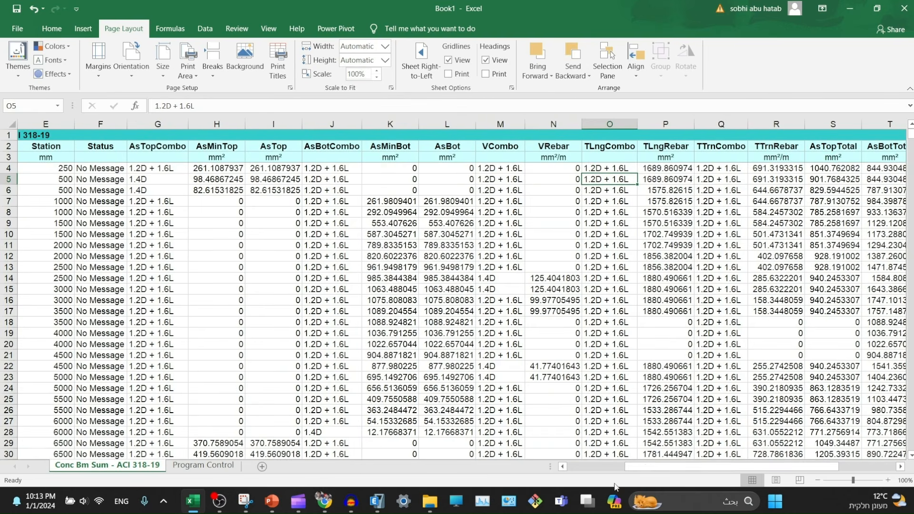
pyautogui.click(203, 466)
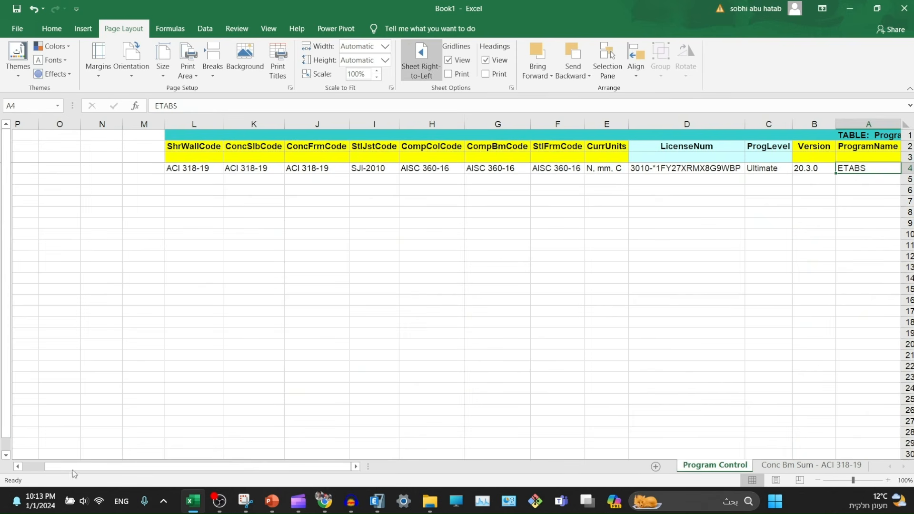
pyautogui.hotkey('ctrl', 'pageup')
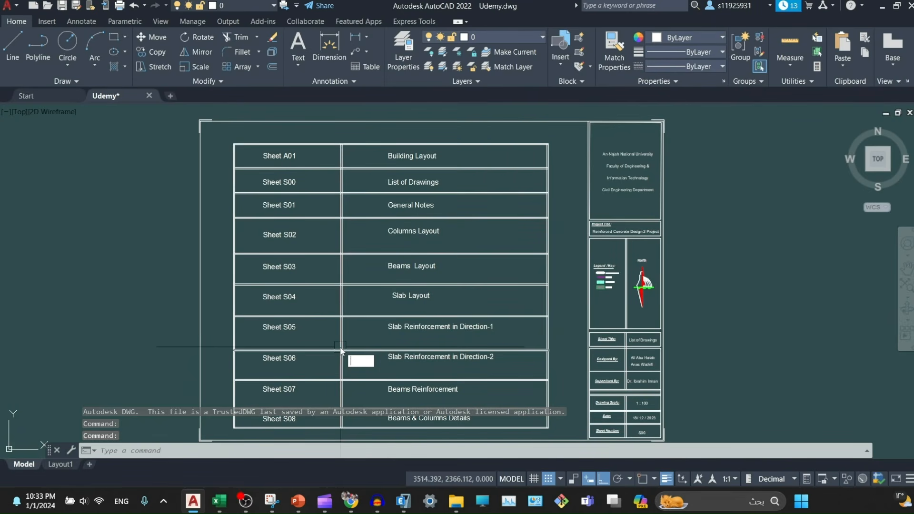
# - Cancel the stray window selection and bring Sheet A01, the Building Layout plan, into view
pyautogui.click(123, 263)
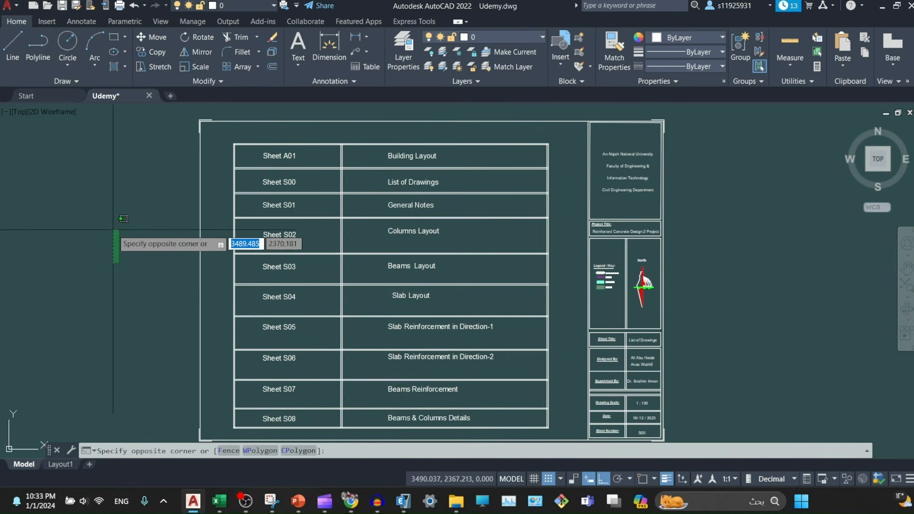
pyautogui.press('Escape')
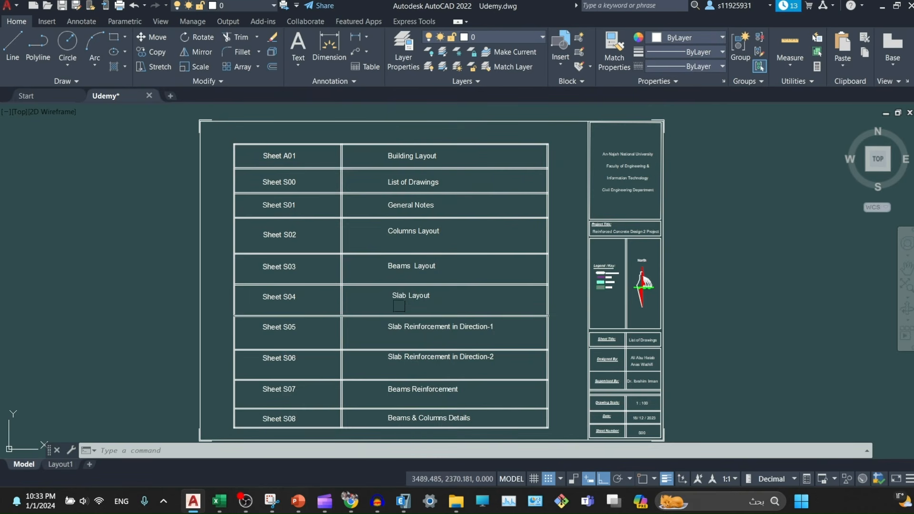
pyautogui.moveTo(396, 359); pyautogui.dragTo(390, 315, button='middle')
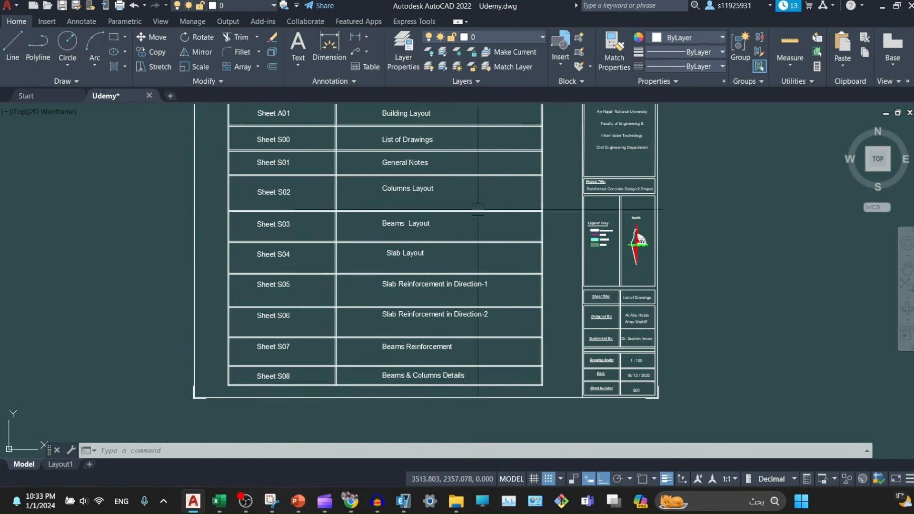
pyautogui.moveTo(435, 324); pyautogui.dragTo(455, 143, button='middle')
pyautogui.moveTo(417, 334)
pyautogui.mouseDown(button='middle')
pyautogui.moveTo(427, 286)
pyautogui.moveTo(422, 143)
pyautogui.mouseUp(button='middle')
pyautogui.scroll(-4, 418, 254)
pyautogui.scroll(4, 418, 255)
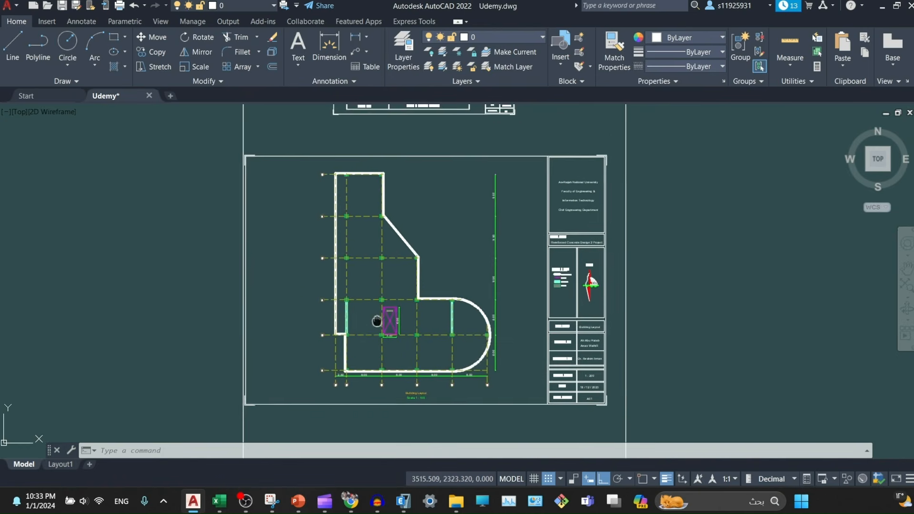
# - Glance at the layer list, then move past the general notes to Sheet S02 Columns Layout
pyautogui.click(516, 35)
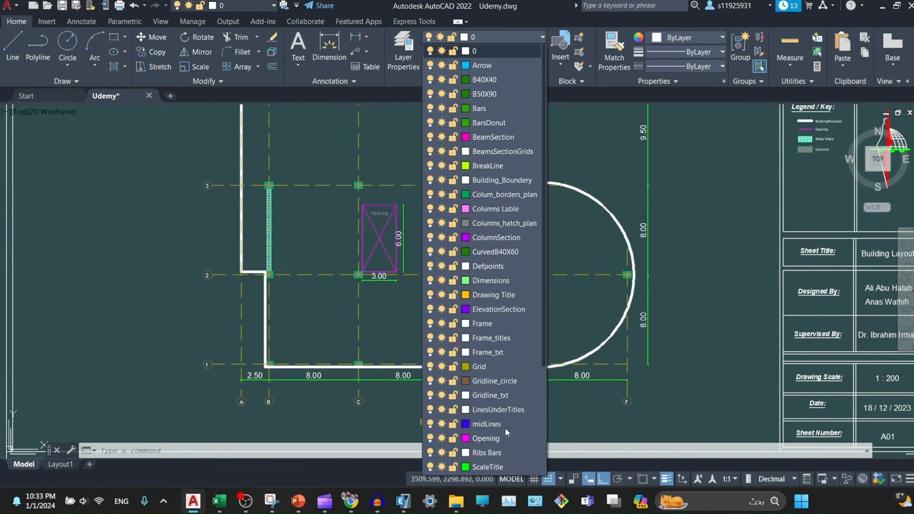
pyautogui.click(135, 343)
pyautogui.moveTo(144, 353); pyautogui.dragTo(164, 213, button='middle')
pyautogui.scroll(-5, 170, 231)
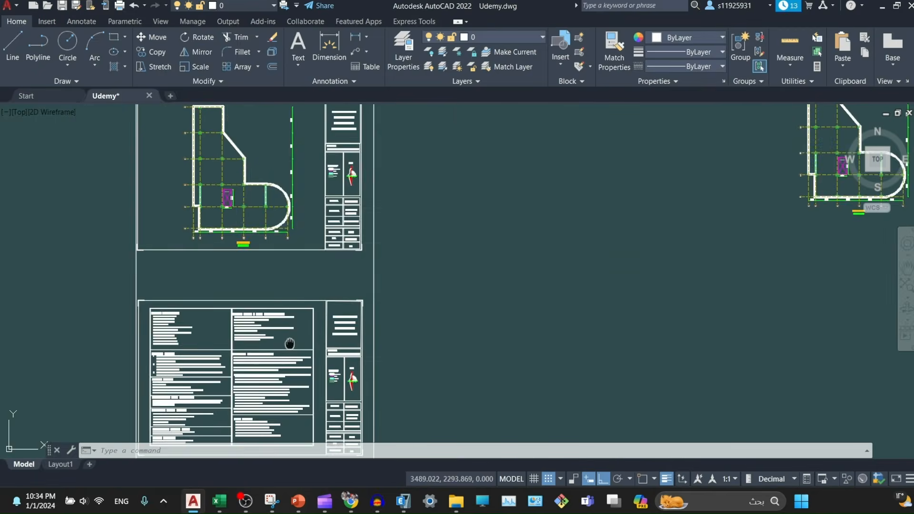
pyautogui.moveTo(290, 343); pyautogui.dragTo(408, 143, button='middle')
pyautogui.scroll(6, 319, 139)
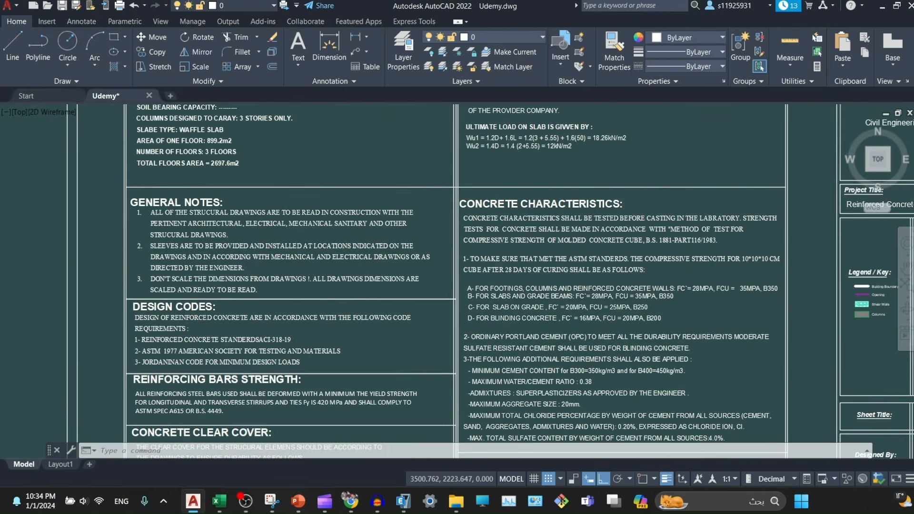
pyautogui.moveTo(376, 344); pyautogui.dragTo(457, 22, button='middle')
pyautogui.moveTo(431, 405)
pyautogui.mouseDown(button='middle')
pyautogui.moveTo(350, 62)
pyautogui.moveTo(382, 61)
pyautogui.mouseUp(button='middle')
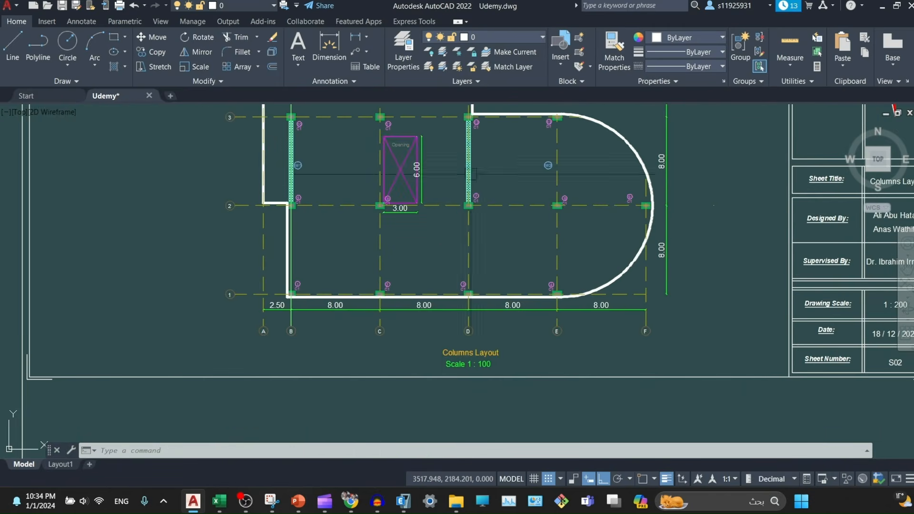
# - Zoom into the Columns Layout plan to inspect the C1 and C2 column labels
pyautogui.moveTo(442, 236); pyautogui.dragTo(399, 260, button='middle')
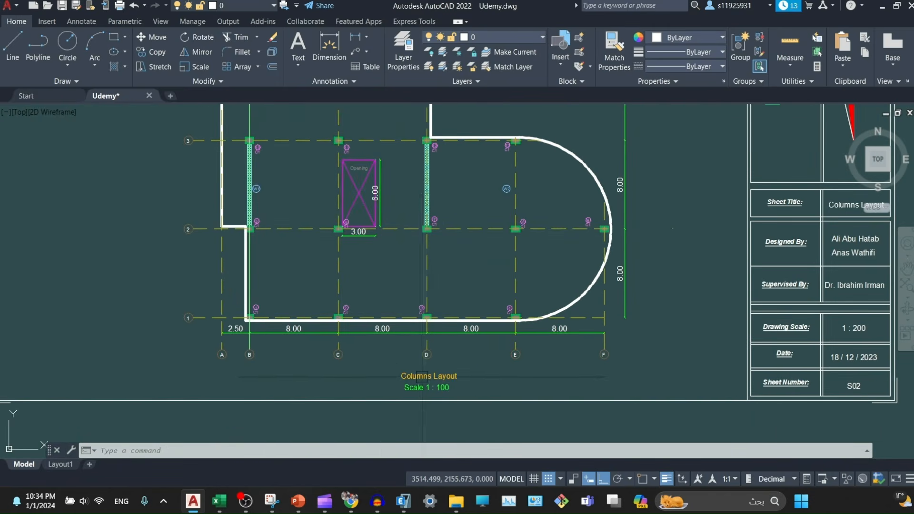
pyautogui.scroll(4, 293, 318)
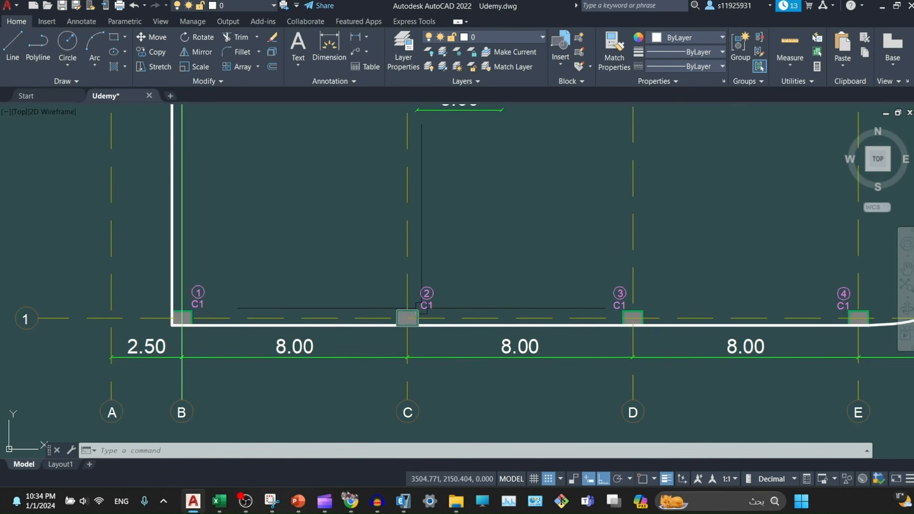
pyautogui.moveTo(686, 286); pyautogui.dragTo(504, 322, button='middle')
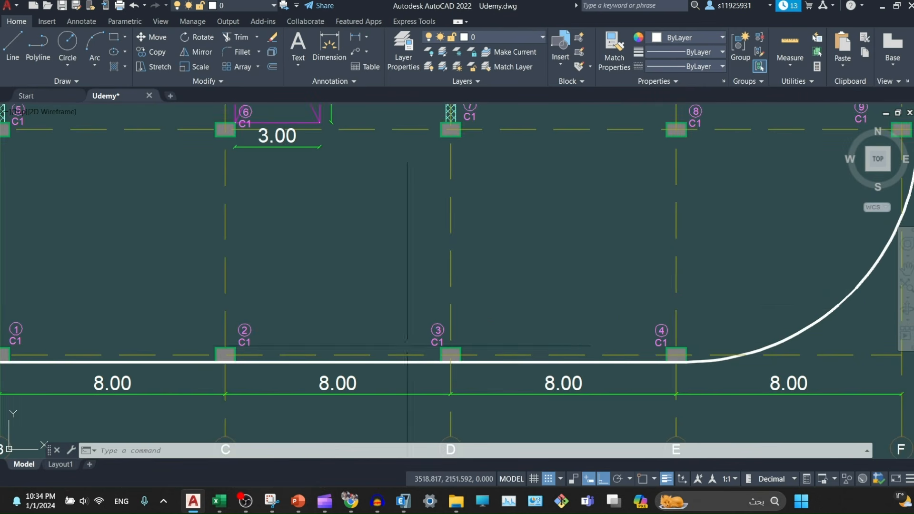
pyautogui.scroll(-3, 713, 261)
pyautogui.scroll(8, 407, 291)
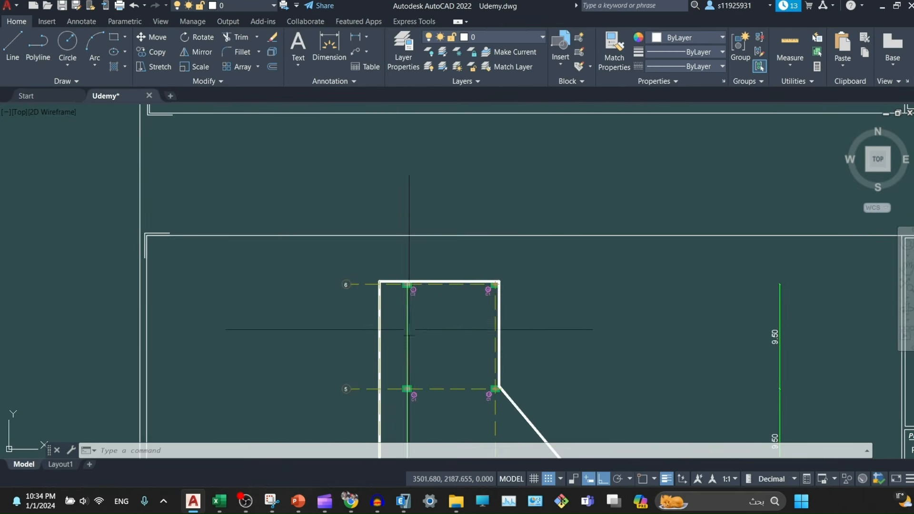
pyautogui.scroll(4, 409, 292)
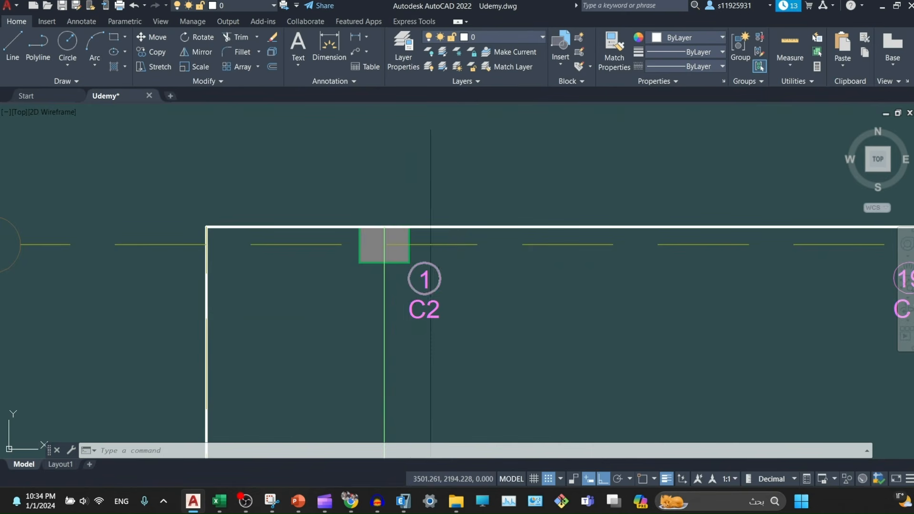
pyautogui.moveTo(484, 354); pyautogui.dragTo(445, 282, button='middle')
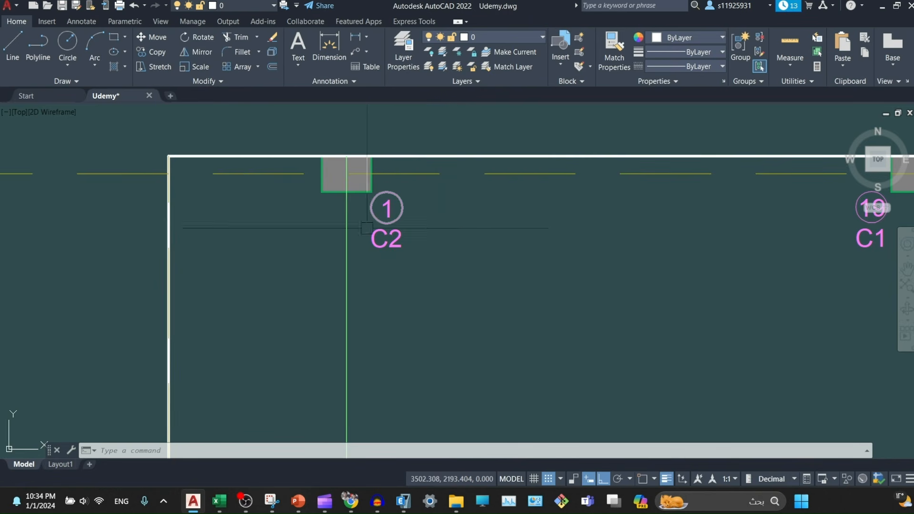
pyautogui.moveTo(685, 338); pyautogui.dragTo(599, 207, button='middle')
pyautogui.moveTo(814, 123); pyautogui.dragTo(663, 221, button='middle')
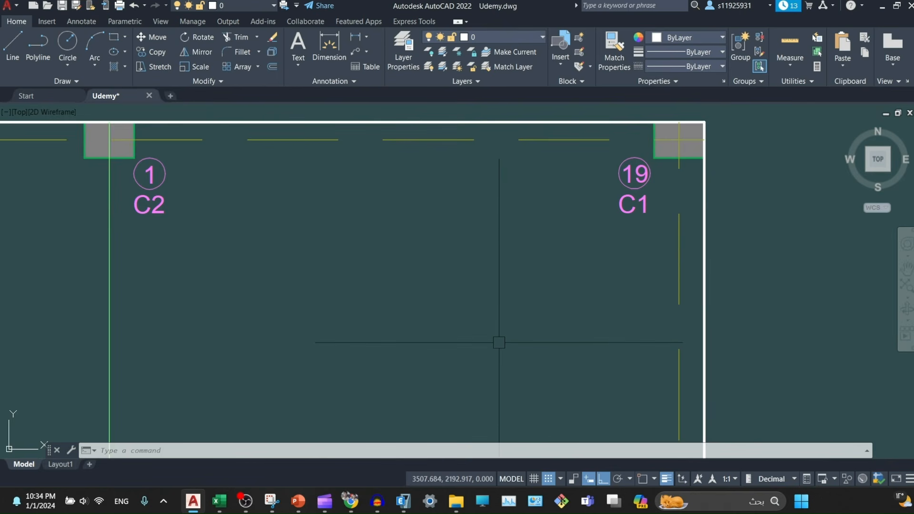
# - Zoom out and move to the beams layout around the 3.00 × 6.00 opening
pyautogui.moveTo(424, 339); pyautogui.dragTo(476, 255, button='middle')
pyautogui.scroll(-6, 486, 284)
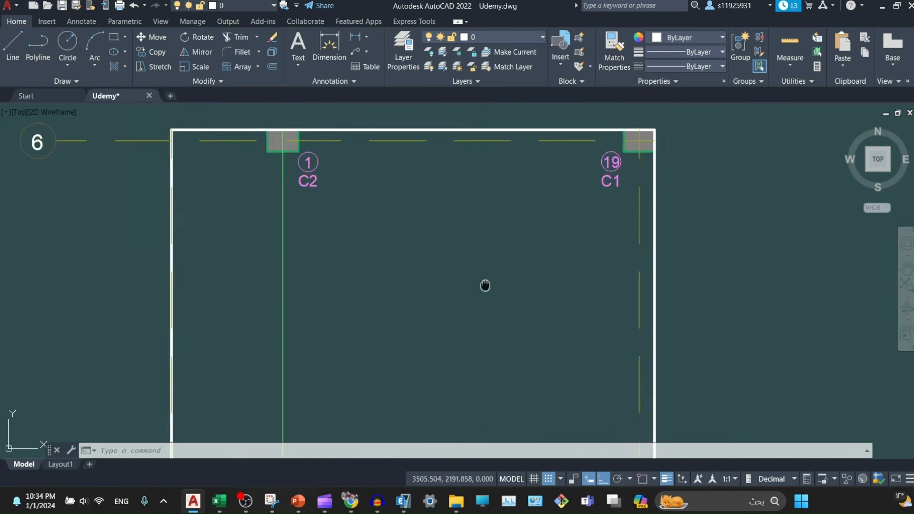
pyautogui.moveTo(483, 402); pyautogui.dragTo(468, 220, button='middle')
pyautogui.scroll(4, 442, 339)
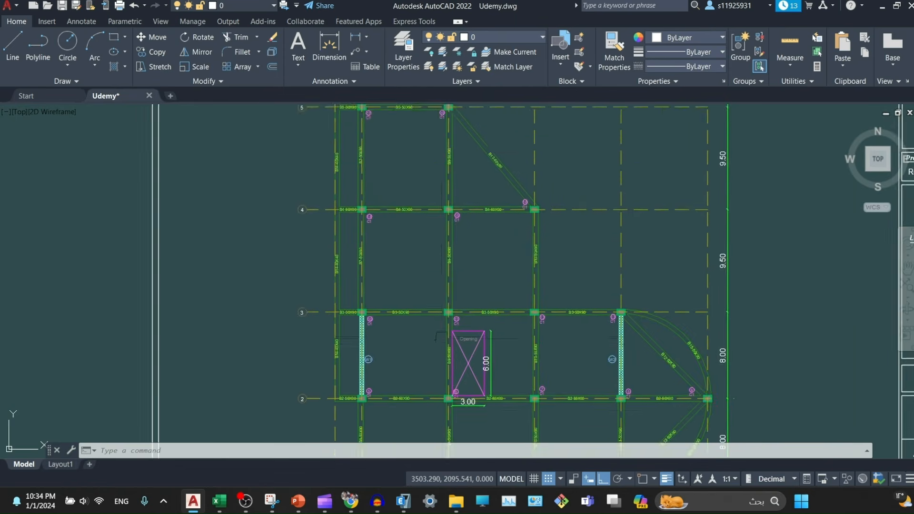
pyautogui.moveTo(457, 409)
pyautogui.mouseDown(button='middle')
pyautogui.moveTo(438, 360)
pyautogui.moveTo(457, 288)
pyautogui.mouseUp(button='middle')
pyautogui.scroll(2, 438, 361)
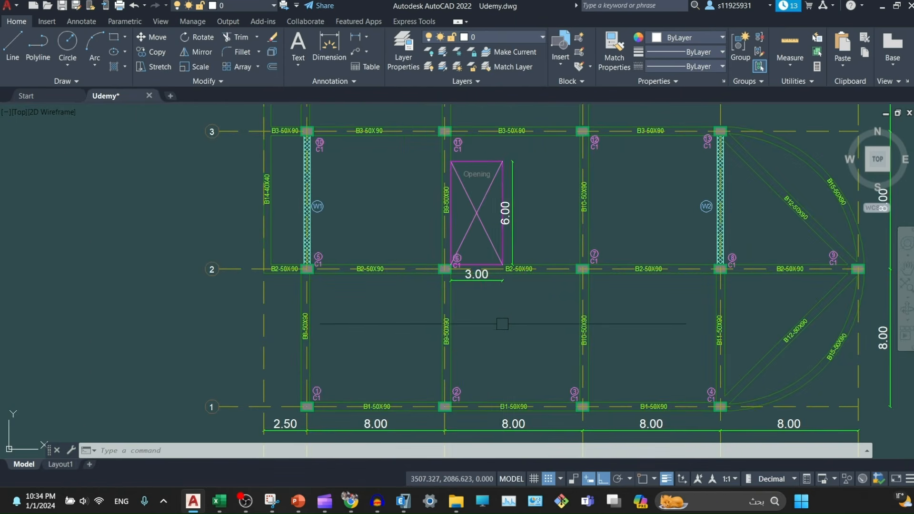
# - Centre the Beams Layout plan with its grid labels A–F and title
pyautogui.moveTo(502, 324); pyautogui.dragTo(332, 346, button='middle')
pyautogui.moveTo(608, 397); pyautogui.dragTo(557, 327, button='middle')
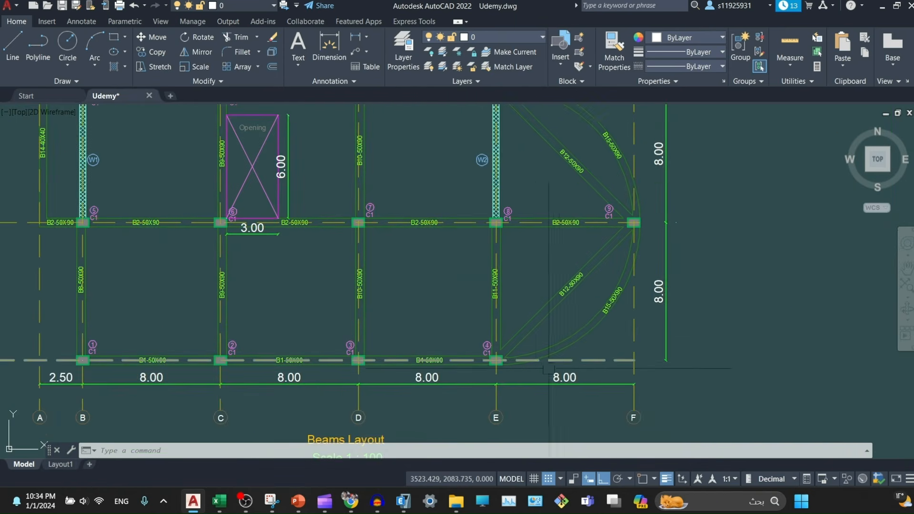
pyautogui.scroll(4, 634, 343)
pyautogui.moveTo(649, 194); pyautogui.dragTo(593, 332, button='middle')
pyautogui.scroll(-4, 710, 238)
pyautogui.moveTo(459, 298); pyautogui.dragTo(594, 136, button='middle')
pyautogui.scroll(-4, 527, 262)
# - Move up to the Slab Layout sheet and locate the waffle slab Section A-A
pyautogui.moveTo(520, 194); pyautogui.dragTo(506, 117, button='middle')
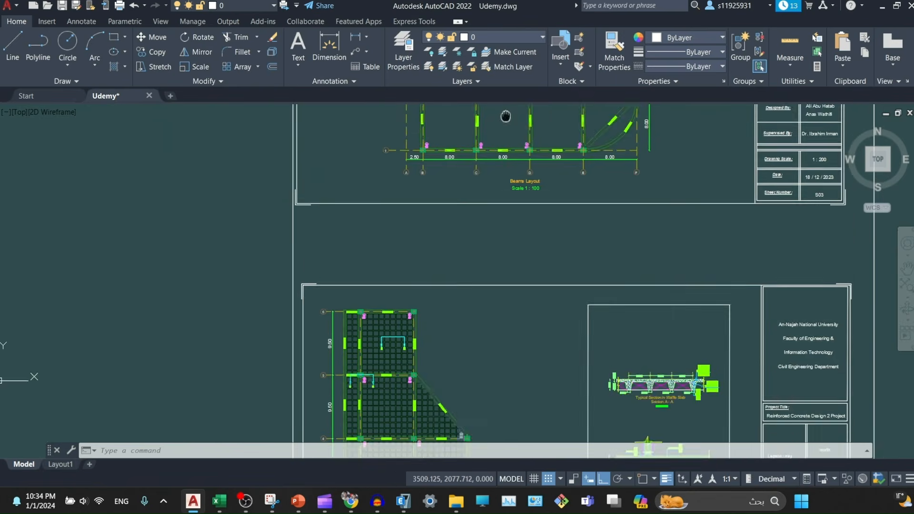
pyautogui.moveTo(539, 431)
pyautogui.mouseDown(button='middle')
pyautogui.moveTo(547, 243)
pyautogui.moveTo(562, 212)
pyautogui.mouseUp(button='middle')
pyautogui.scroll(10, 682, 166)
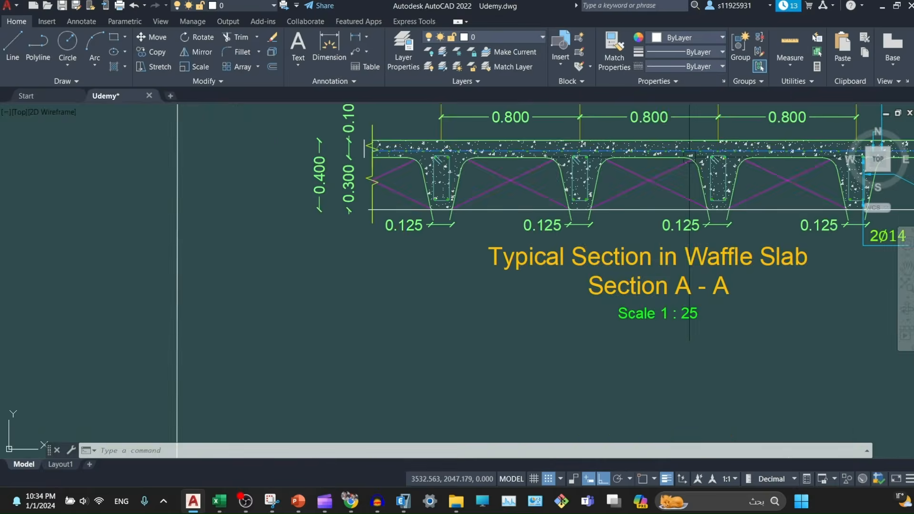
pyautogui.moveTo(731, 178); pyautogui.dragTo(606, 243, button='middle')
pyautogui.scroll(-2, 607, 243)
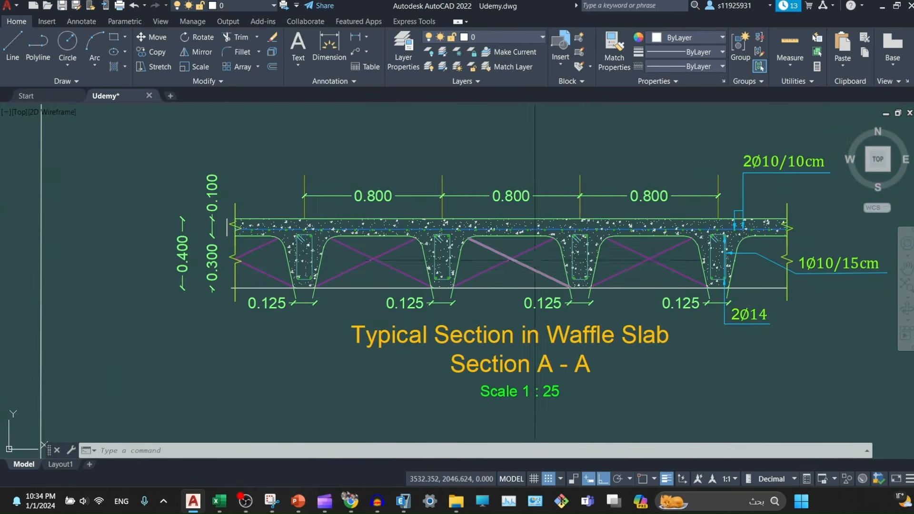
pyautogui.scroll(-3, 619, 285)
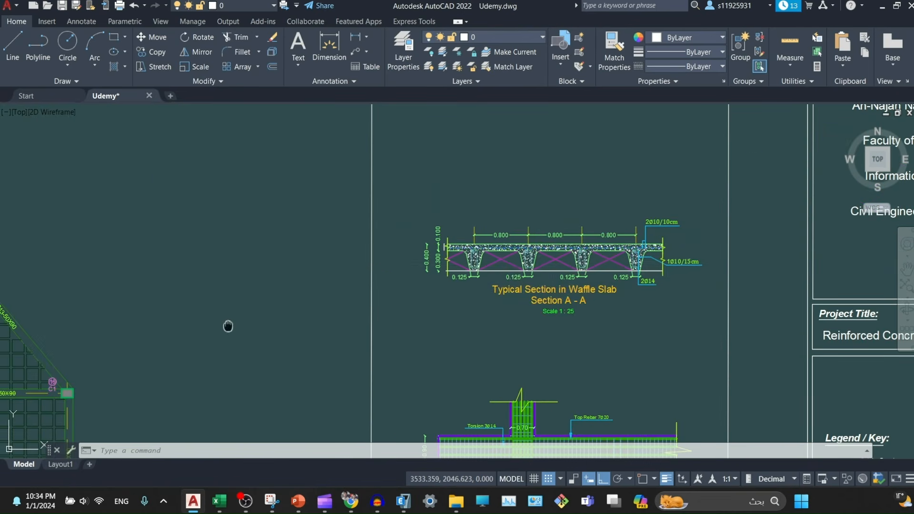
# - Zoom into the Typical Section in Waffle Slab, Section A-A at 1:25, with its rebar callouts
pyautogui.moveTo(228, 326); pyautogui.dragTo(460, 287, button='middle')
pyautogui.scroll(6, 509, 201)
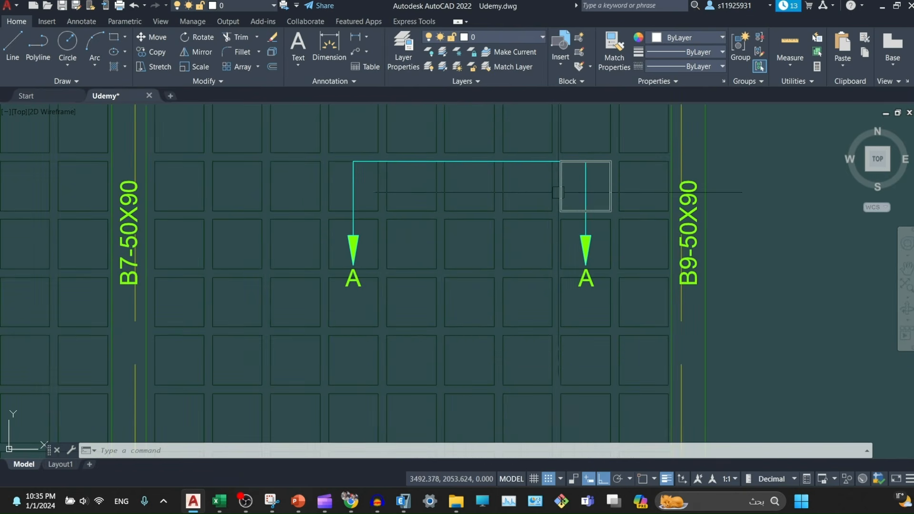
pyautogui.scroll(2, 559, 169)
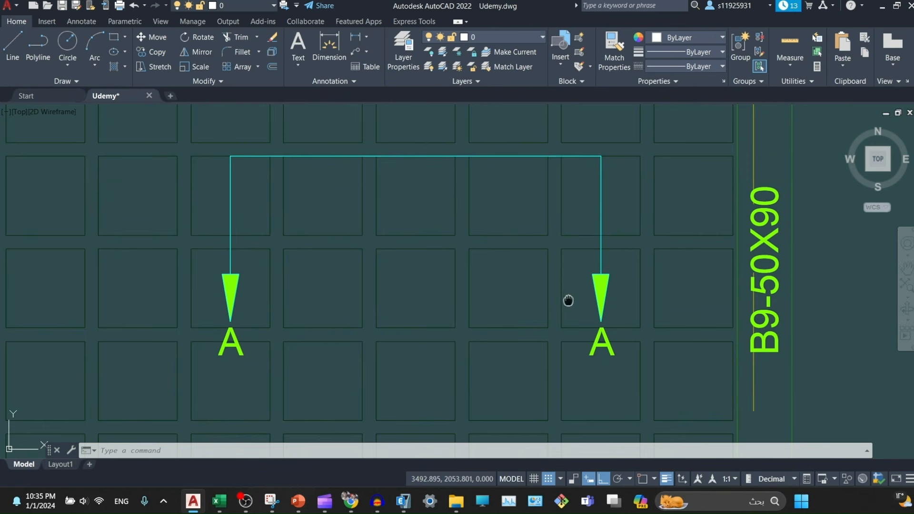
pyautogui.moveTo(567, 300); pyautogui.dragTo(416, 283, button='middle')
pyautogui.scroll(-2, 416, 283)
pyautogui.scroll(-1, 548, 281)
pyautogui.moveTo(687, 271); pyautogui.dragTo(300, 272, button='middle')
pyautogui.scroll(-1, 300, 272)
pyautogui.moveTo(610, 282); pyautogui.dragTo(234, 284, button='middle')
pyautogui.scroll(2, 415, 357)
pyautogui.moveTo(414, 357); pyautogui.dragTo(400, 220, button='middle')
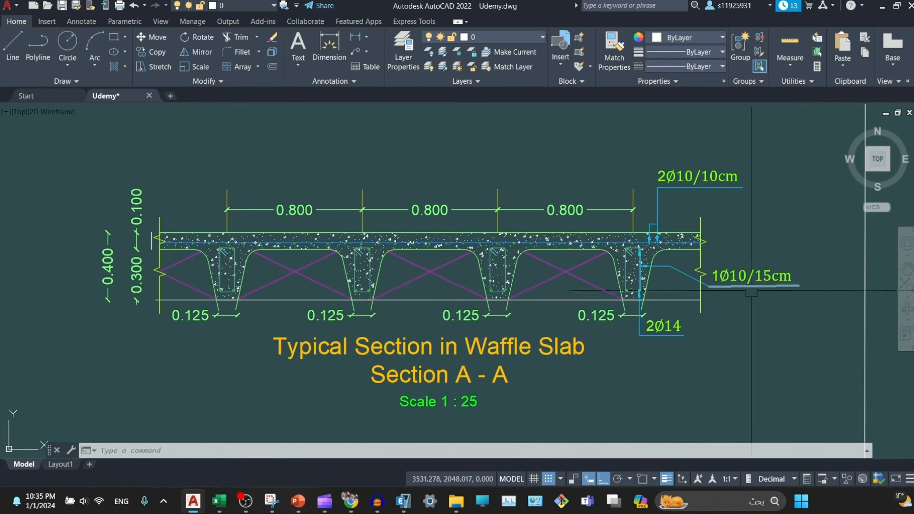
# - Move from Section A-A to column Section B-B and show its title and scale
pyautogui.scroll(-4, 383, 374)
pyautogui.moveTo(383, 374); pyautogui.dragTo(502, 290, button='middle')
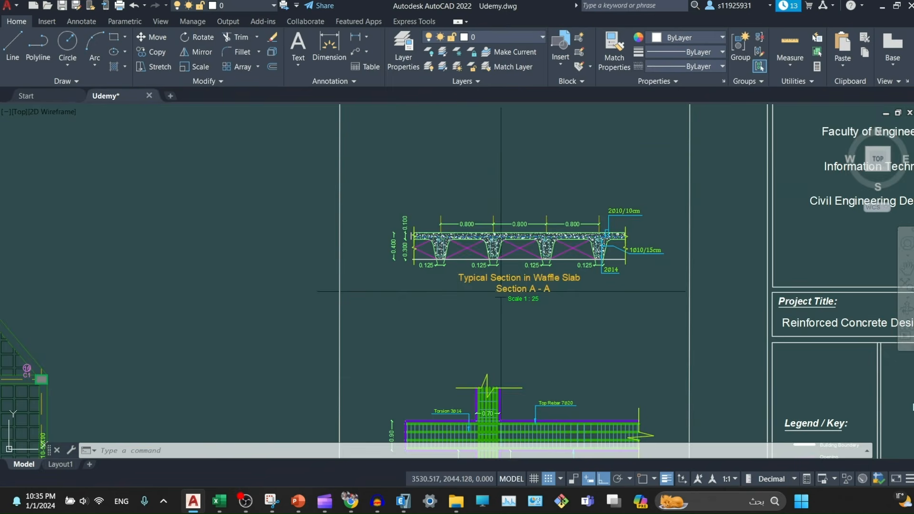
pyautogui.moveTo(412, 308); pyautogui.dragTo(495, 217, button='middle')
pyautogui.moveTo(620, 361); pyautogui.dragTo(533, 204, button='middle')
pyautogui.scroll(2, 466, 311)
pyautogui.moveTo(640, 405); pyautogui.dragTo(622, 213, button='middle')
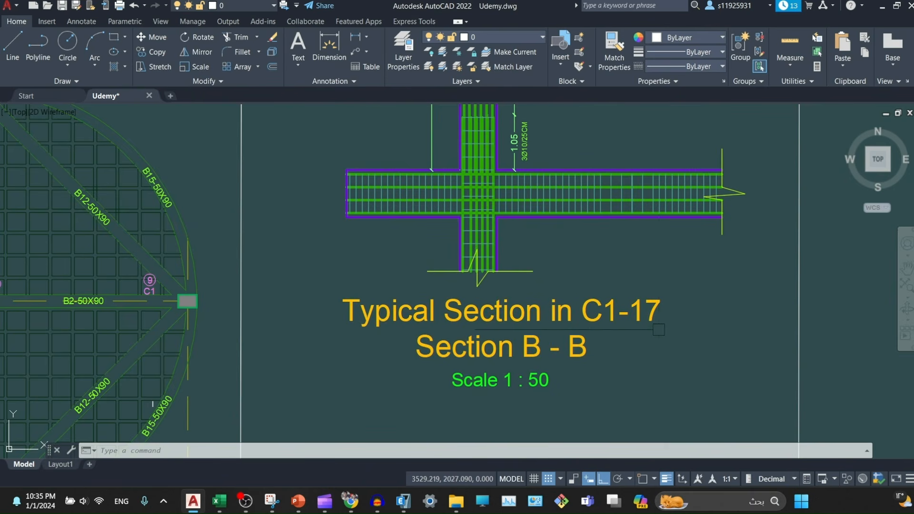
# - Inspect the upper column section and its 1.00, 2.15 and 0.70 dimensions
pyautogui.scroll(-2, 434, 365)
pyautogui.moveTo(581, 285); pyautogui.dragTo(615, 454, button='middle')
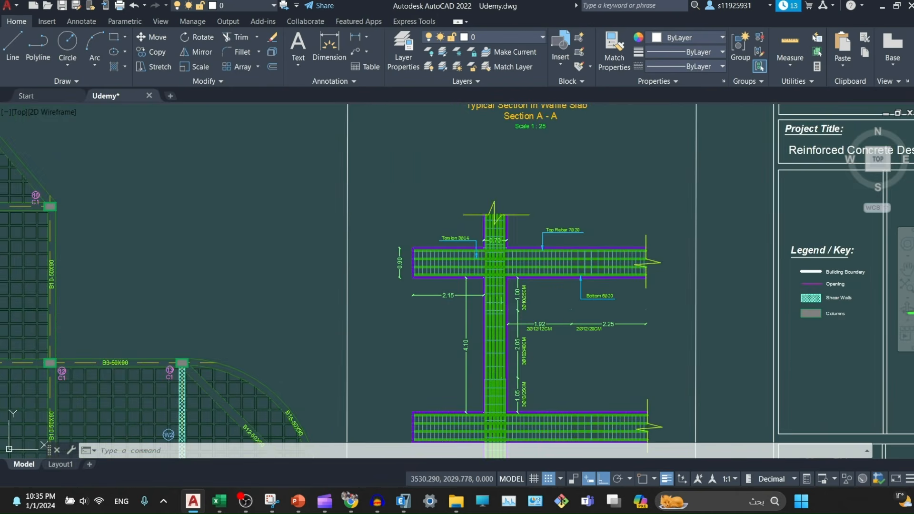
pyautogui.scroll(8, 477, 291)
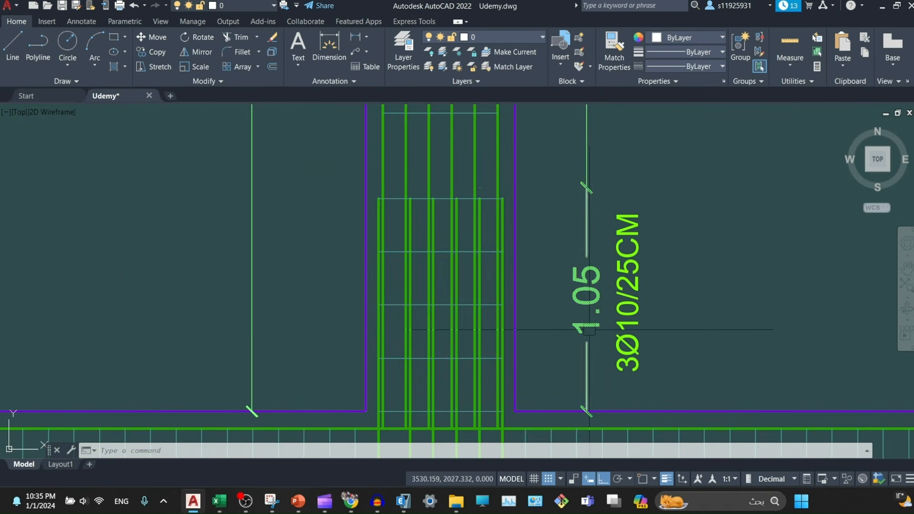
pyautogui.scroll(-2, 562, 238)
pyautogui.moveTo(337, 234); pyautogui.dragTo(340, 476, button='middle')
pyautogui.moveTo(488, 213); pyautogui.dragTo(498, 376, button='middle')
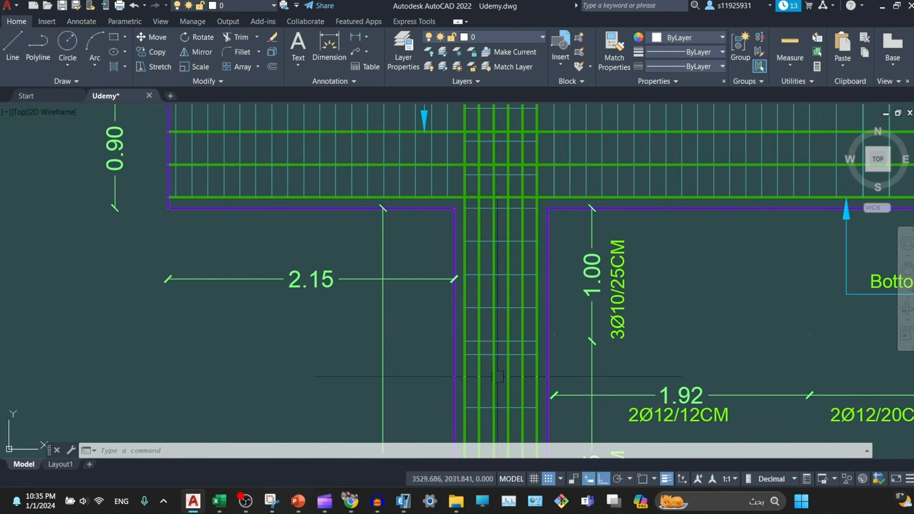
pyautogui.moveTo(547, 192)
pyautogui.mouseDown(button='middle')
pyautogui.moveTo(548, 386)
pyautogui.moveTo(511, 284)
pyautogui.mouseUp(button='middle')
# - Examine the beam's Top Rebar 7Ø20, Bottom 6Ø20 and Torsion 3Ø14 labels and stirrups
pyautogui.moveTo(583, 325); pyautogui.dragTo(460, 261, button='middle')
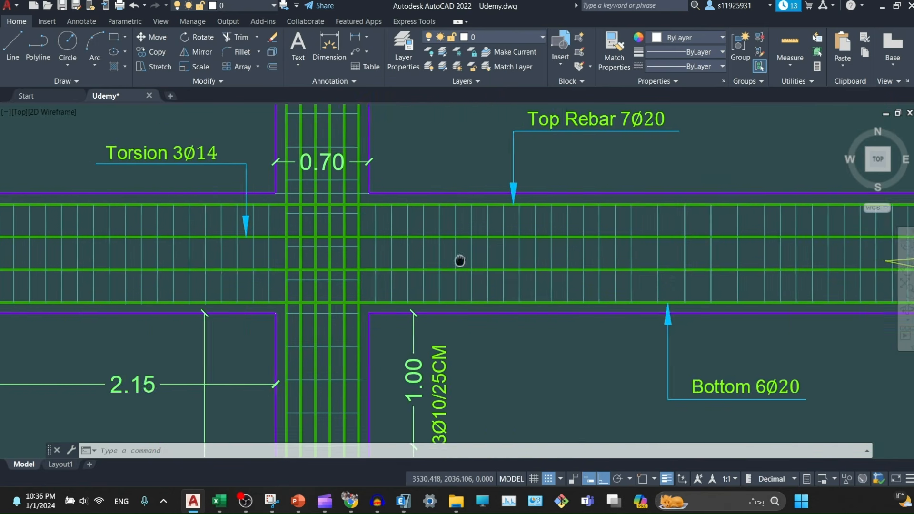
pyautogui.moveTo(811, 305); pyautogui.dragTo(668, 320, button='middle')
pyautogui.moveTo(452, 346); pyautogui.dragTo(542, 307, button='middle')
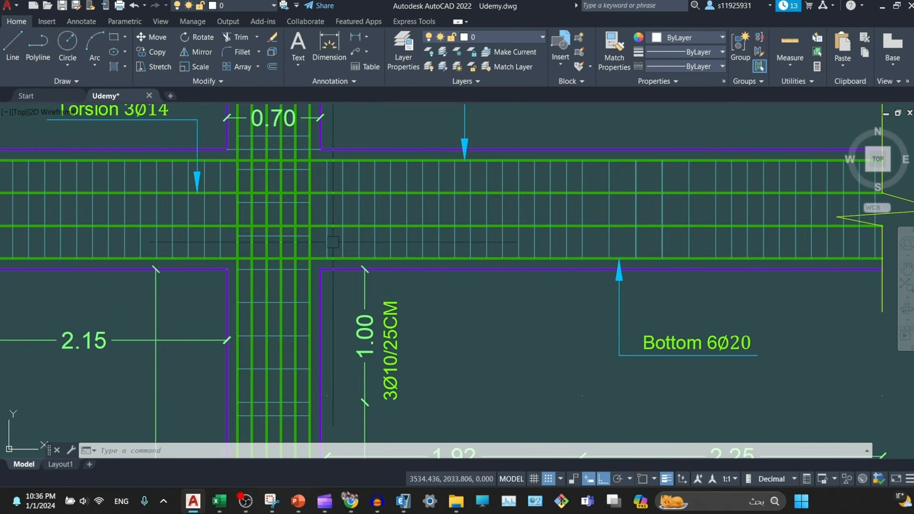
pyautogui.scroll(2, 333, 233)
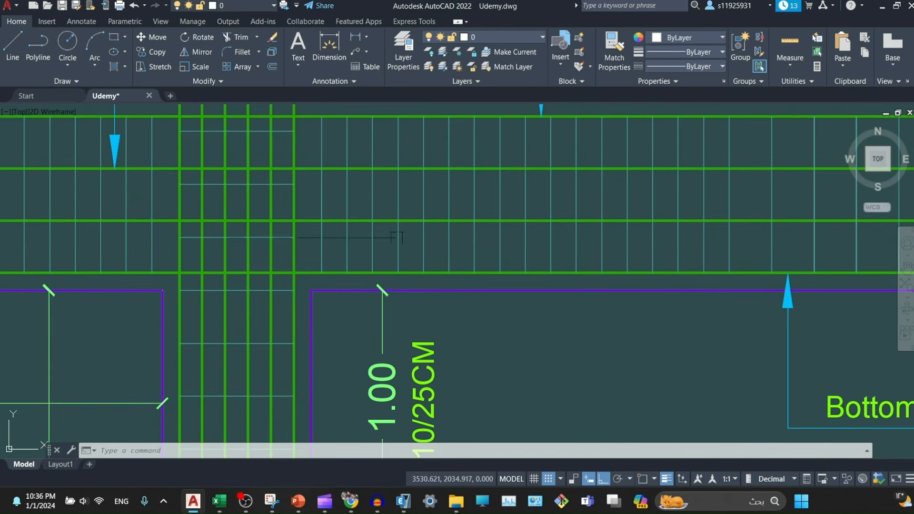
pyautogui.moveTo(332, 248); pyautogui.dragTo(245, 266, button='middle')
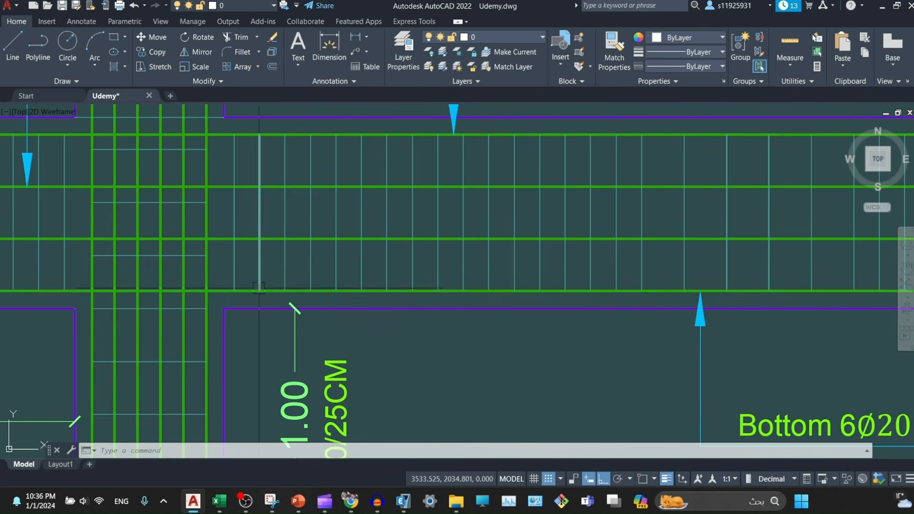
pyautogui.scroll(-2, 748, 290)
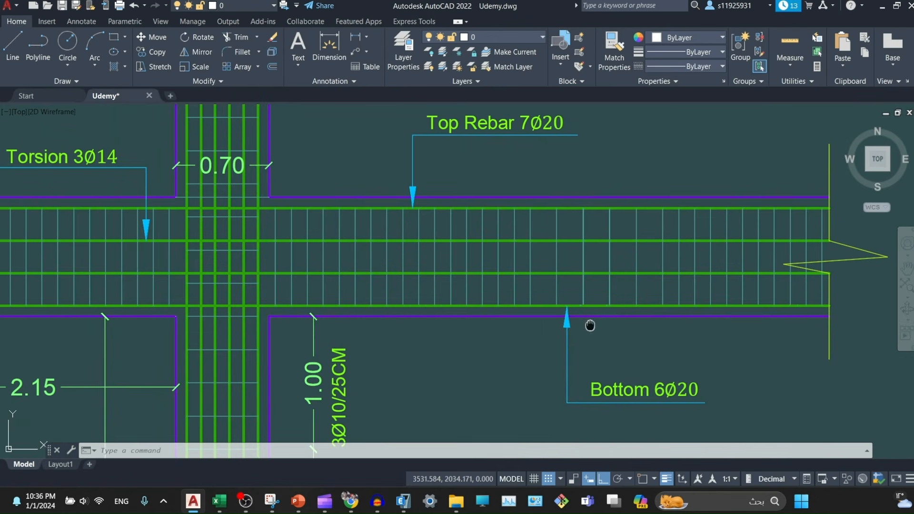
pyautogui.moveTo(590, 323); pyautogui.dragTo(575, 331, button='middle')
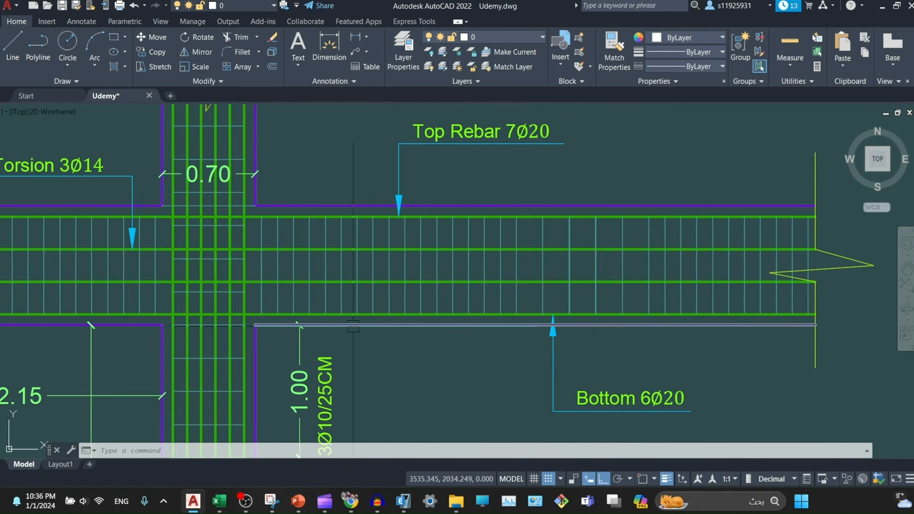
# - Zoom back out from the beam reinforcement detail toward the slab plan
pyautogui.moveTo(368, 364); pyautogui.dragTo(503, 313, button='middle')
pyautogui.scroll(-6, 503, 313)
pyautogui.moveTo(424, 312)
pyautogui.mouseDown(button='middle')
pyautogui.moveTo(379, 335)
pyautogui.moveTo(550, 174)
pyautogui.mouseUp(button='middle')
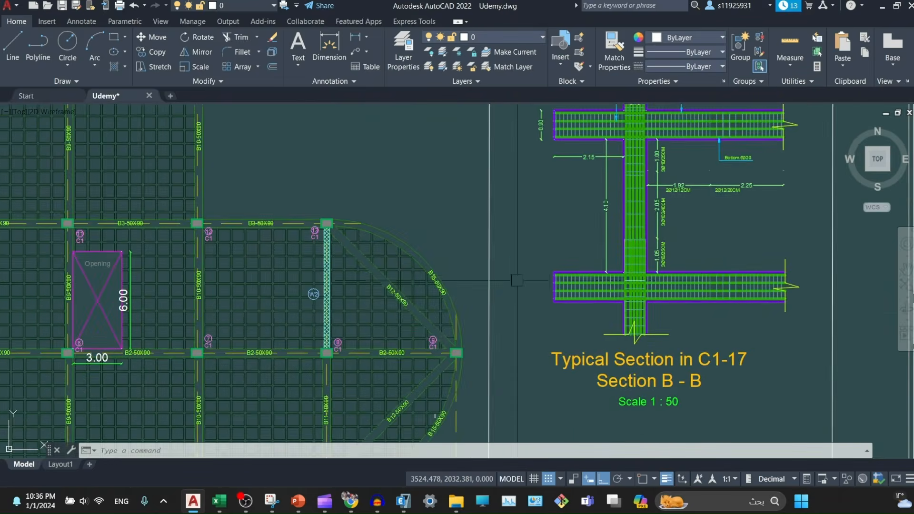
# - Look over the slab layout, grid line 2 with its opening, and the Slab Layout title
pyautogui.moveTo(518, 281); pyautogui.dragTo(597, 143, button='middle')
pyautogui.scroll(-2, 548, 220)
pyautogui.moveTo(385, 232); pyautogui.dragTo(480, 310, button='middle')
pyautogui.scroll(4, 366, 187)
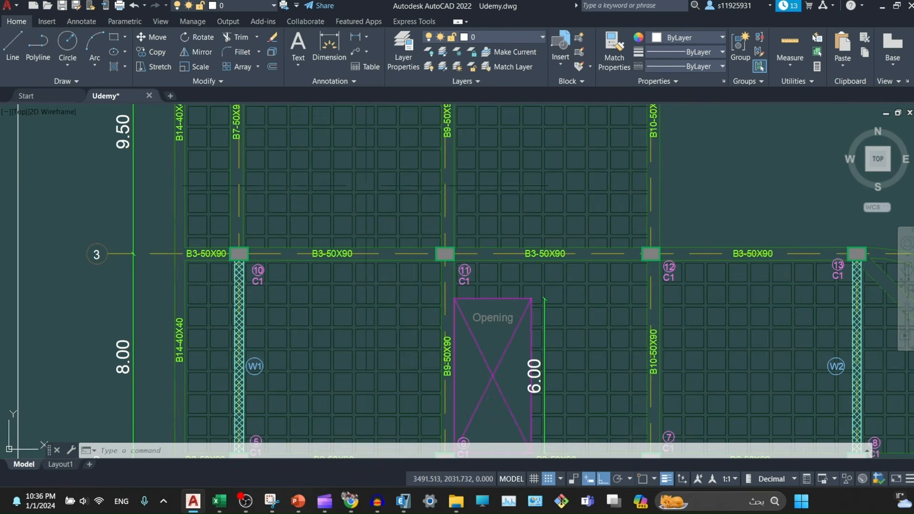
pyautogui.moveTo(345, 362); pyautogui.dragTo(351, 215, button='middle')
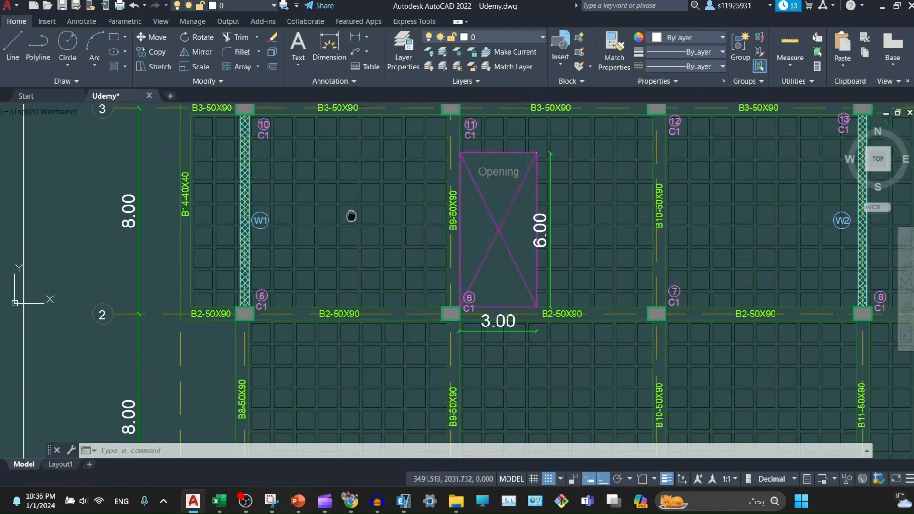
pyautogui.moveTo(392, 371); pyautogui.dragTo(349, 328, button='middle')
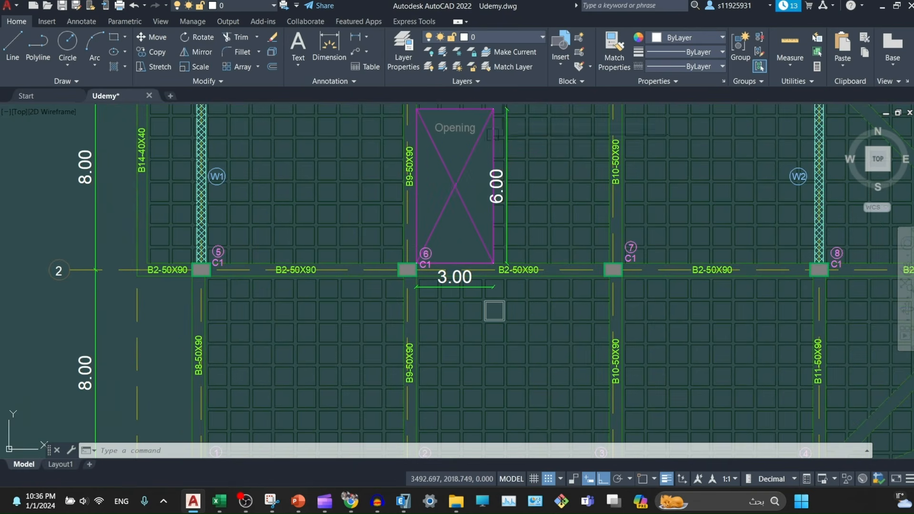
pyautogui.moveTo(523, 389); pyautogui.dragTo(484, 226, button='middle')
pyautogui.scroll(-2, 484, 225)
pyautogui.moveTo(514, 441)
pyautogui.mouseDown(button='middle')
pyautogui.moveTo(504, 201)
pyautogui.moveTo(501, 312)
pyautogui.mouseUp(button='middle')
# - Show the Slab Reinforcement Direction 1 plan with axes A–F and the B 2Ø14 L=8.85m label
pyautogui.moveTo(512, 396); pyautogui.dragTo(477, 214, button='middle')
pyautogui.scroll(-6, 452, 245)
pyautogui.moveTo(485, 339); pyautogui.dragTo(476, 169, button='middle')
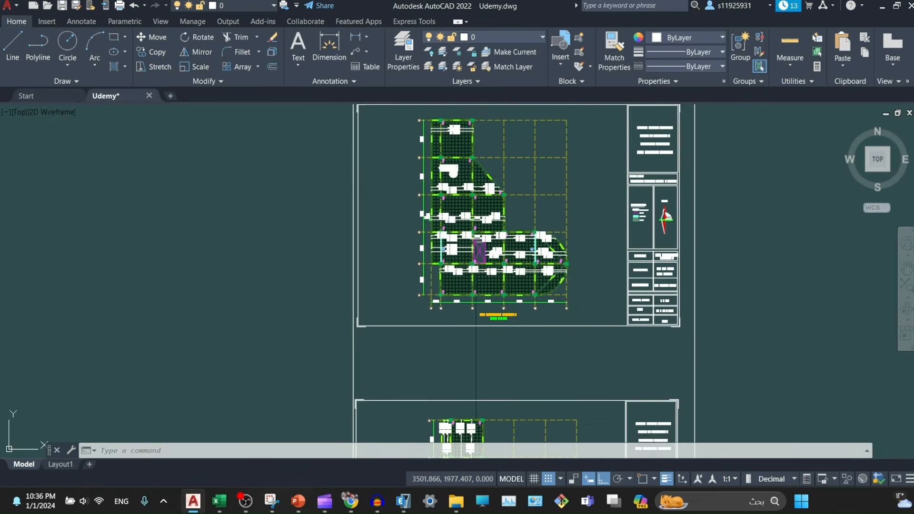
pyautogui.scroll(6, 481, 243)
pyautogui.moveTo(507, 322); pyautogui.dragTo(467, 243, button='middle')
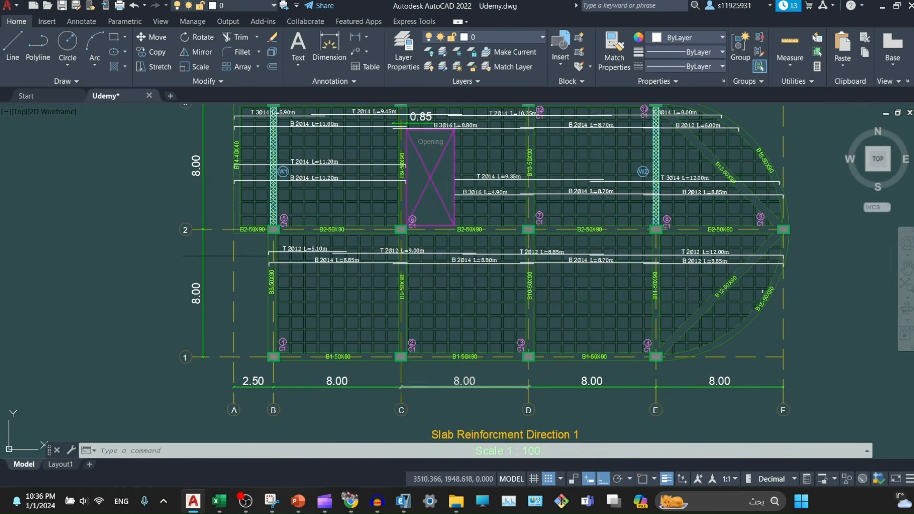
pyautogui.scroll(10, 297, 245)
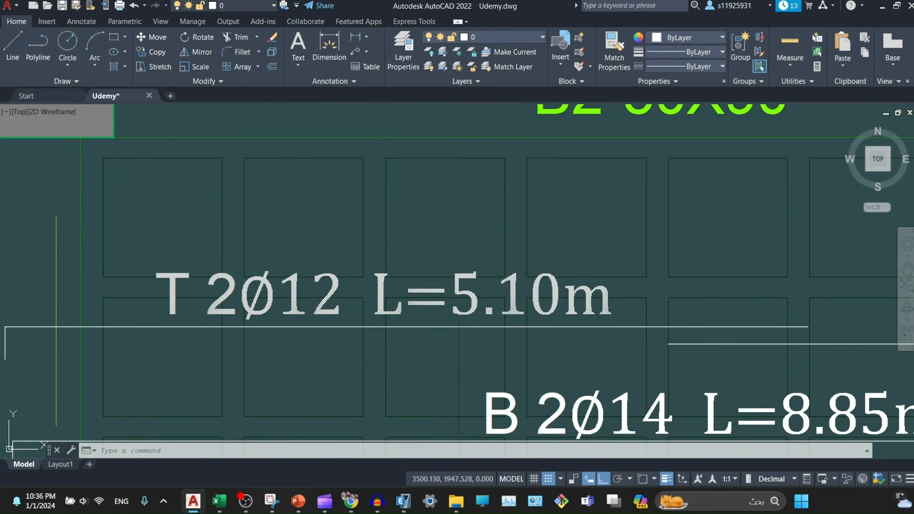
pyautogui.moveTo(813, 427); pyautogui.dragTo(521, 260, button='middle')
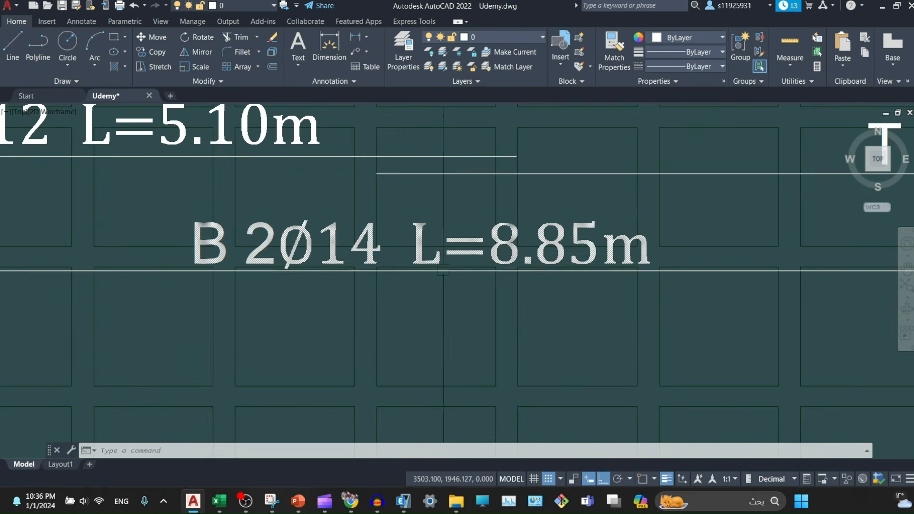
pyautogui.scroll(-2, 444, 271)
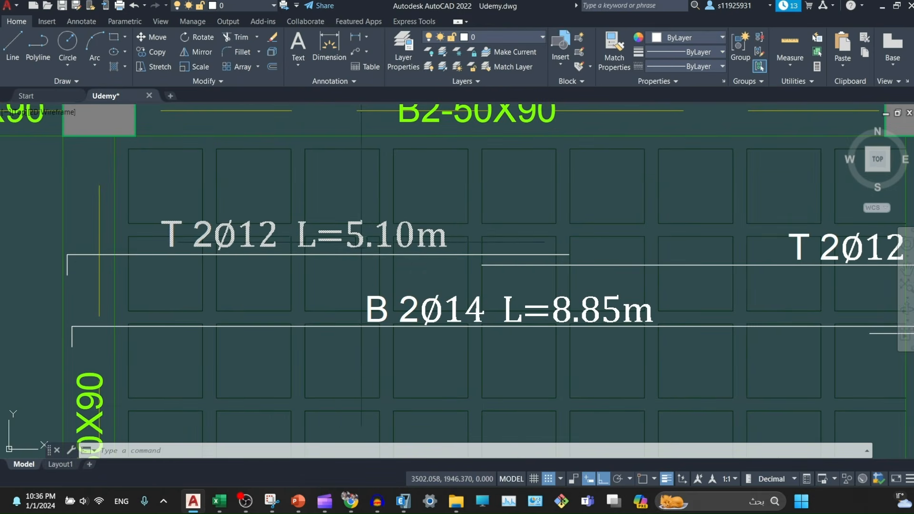
# - Follow the bars into the next span and inspect the overlap near T 2Ø12 L=9.00m
pyautogui.moveTo(568, 251)
pyautogui.mouseDown(button='middle')
pyautogui.moveTo(457, 270)
pyautogui.moveTo(249, 282)
pyautogui.mouseUp(button='middle')
pyautogui.scroll(-2, 487, 268)
pyautogui.scroll(4, 551, 322)
pyautogui.moveTo(551, 321); pyautogui.dragTo(409, 290, button='middle')
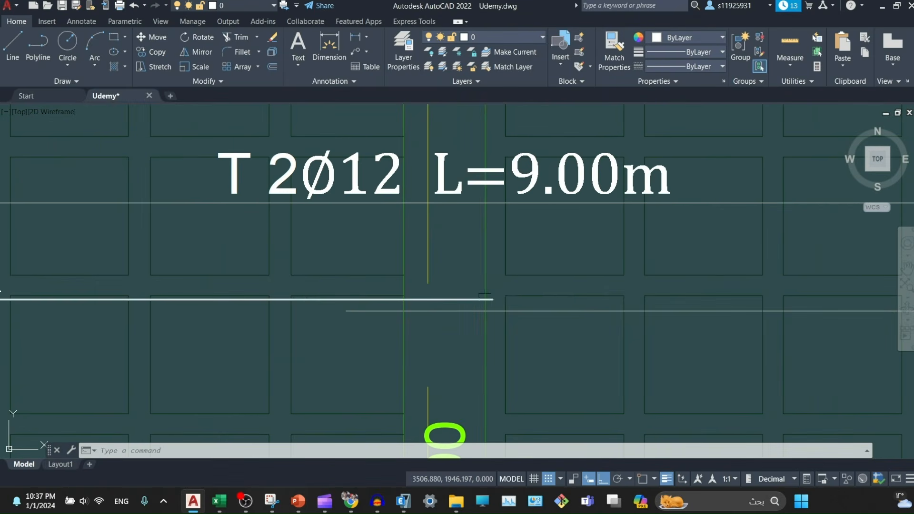
pyautogui.scroll(-1, 385, 280)
pyautogui.scroll(1, 416, 296)
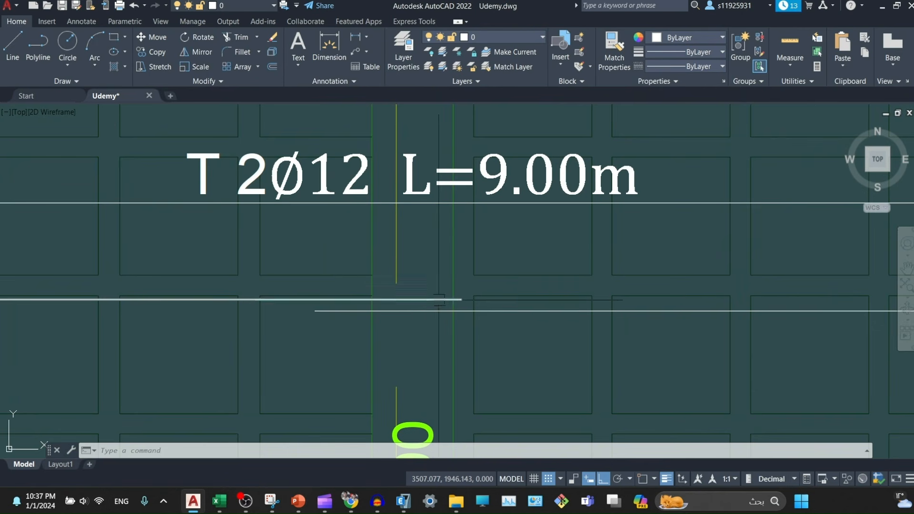
pyautogui.scroll(-2, 438, 300)
# - Move up along beam B9-50X90 to bring the second sheet's floor plan into view
pyautogui.moveTo(444, 325); pyautogui.dragTo(453, 253, button='middle')
pyautogui.moveTo(572, 375); pyautogui.dragTo(551, 293, button='middle')
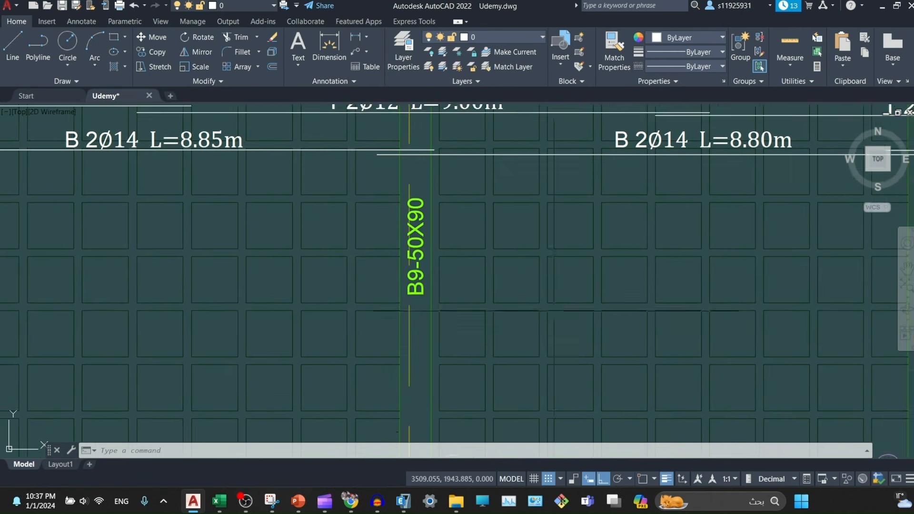
pyautogui.scroll(-2, 552, 334)
pyautogui.scroll(-2, 550, 352)
pyautogui.moveTo(651, 405); pyautogui.dragTo(697, 277, button='middle')
pyautogui.moveTo(716, 405); pyautogui.dragTo(566, 244, button='middle')
pyautogui.moveTo(566, 336); pyautogui.dragTo(481, 131, button='middle')
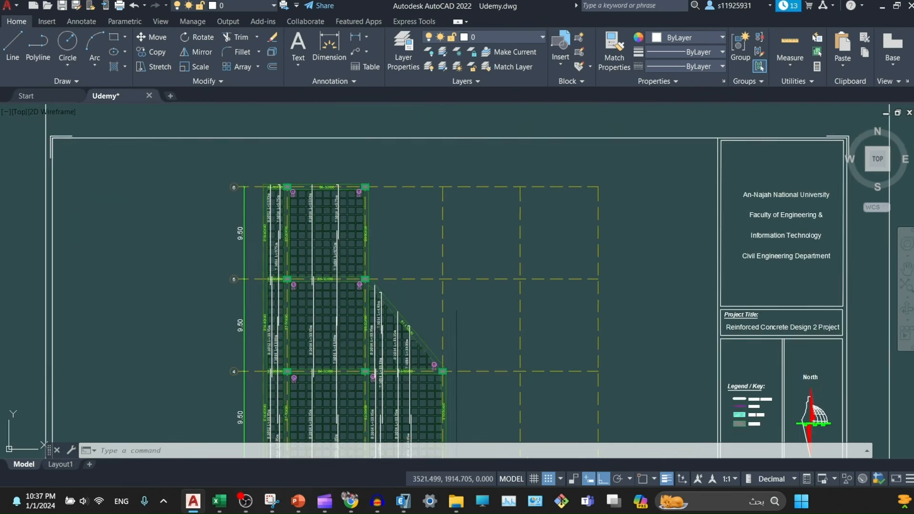
# - Move from the slab plan over to the beam reinforcement sheet
pyautogui.moveTo(337, 391); pyautogui.dragTo(353, 274, button='middle')
pyautogui.moveTo(359, 324); pyautogui.dragTo(419, 144, button='middle')
pyautogui.moveTo(476, 309)
pyautogui.mouseDown(button='middle')
pyautogui.moveTo(459, 157)
pyautogui.moveTo(469, 133)
pyautogui.mouseUp(button='middle')
pyautogui.scroll(-6, 469, 133)
pyautogui.scroll(6, 472, 181)
pyautogui.scroll(6, 472, 180)
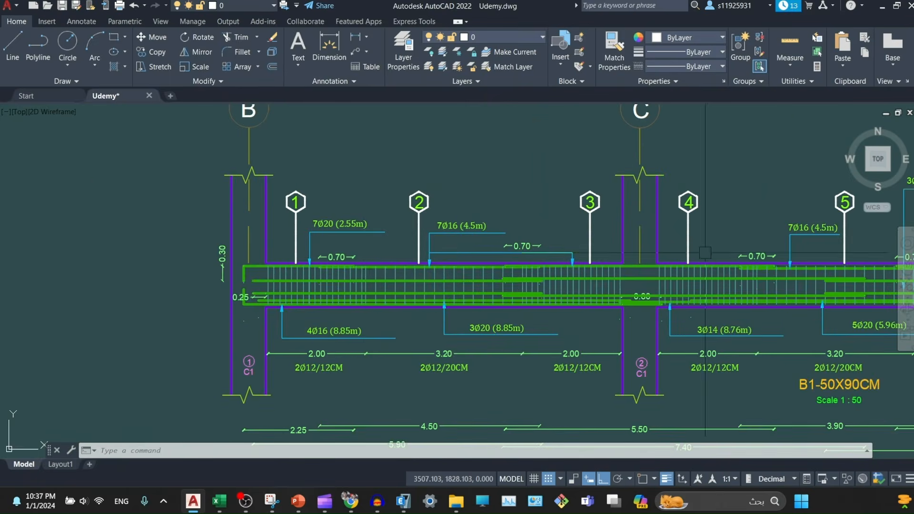
pyautogui.scroll(-5, 317, 239)
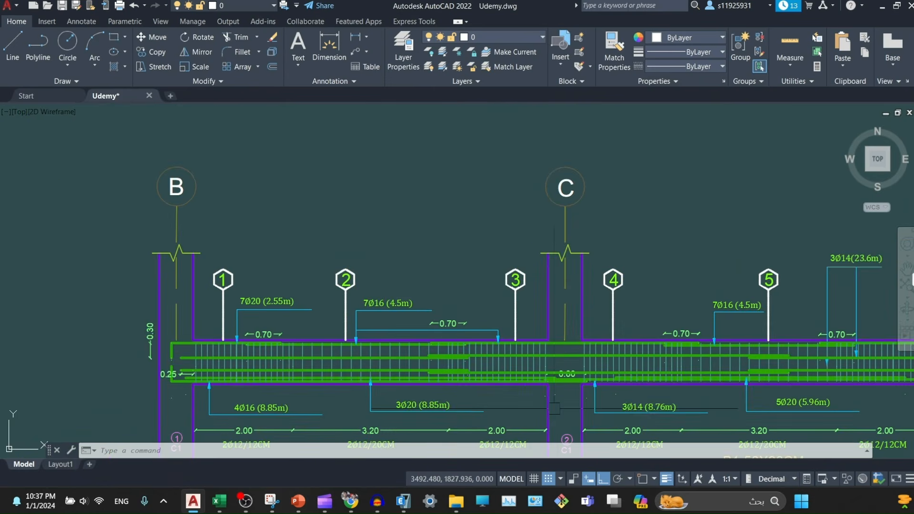
# - Centre on the B1-50X90CM beam and examine its left span and end
pyautogui.moveTo(562, 378); pyautogui.dragTo(514, 365, button='middle')
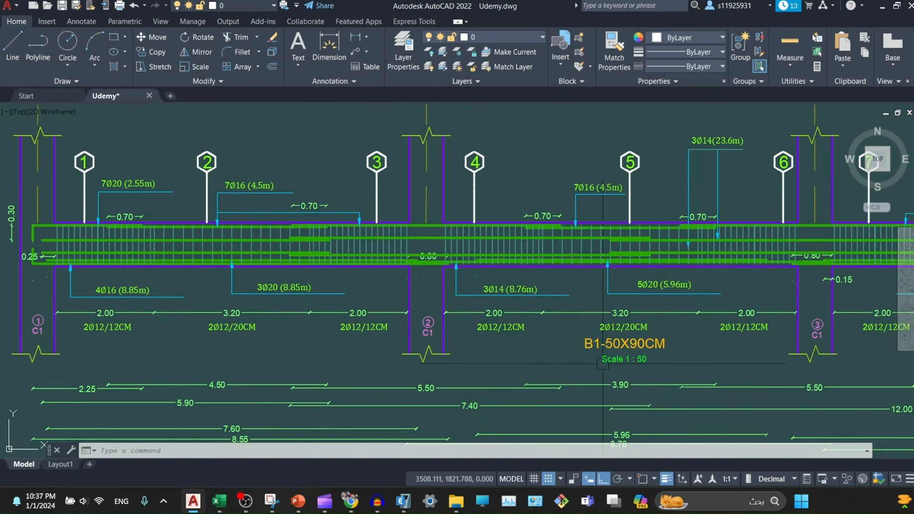
pyautogui.scroll(2, 608, 350)
pyautogui.scroll(-4, 694, 350)
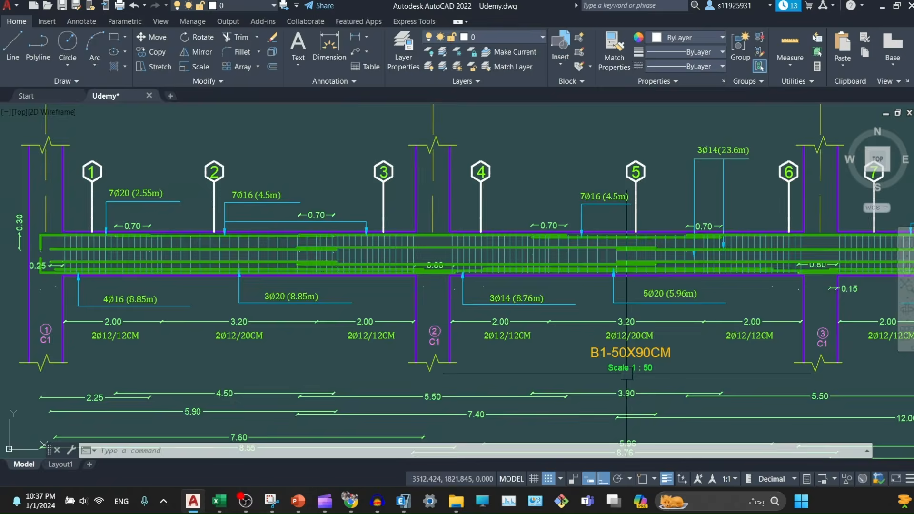
pyautogui.scroll(6, 651, 369)
pyautogui.scroll(-3, 485, 369)
pyautogui.scroll(6, 214, 334)
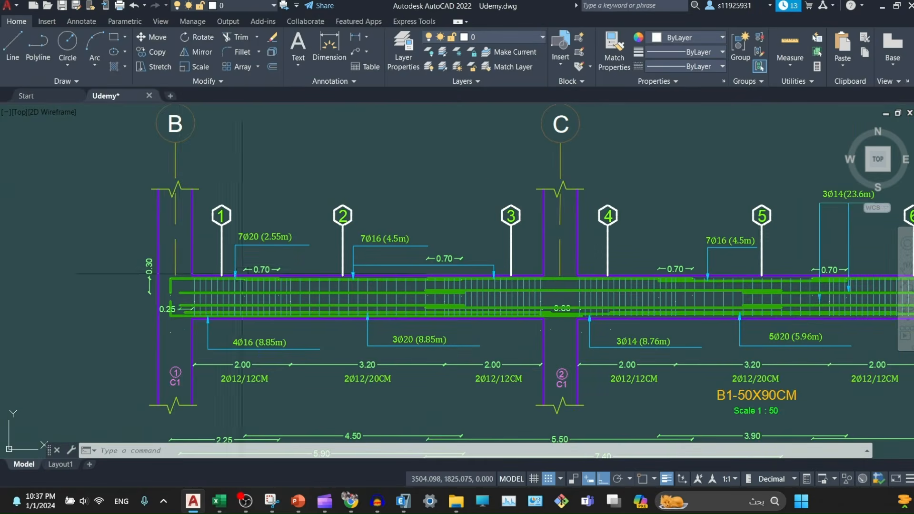
pyautogui.moveTo(219, 367); pyautogui.dragTo(192, 287, button='middle')
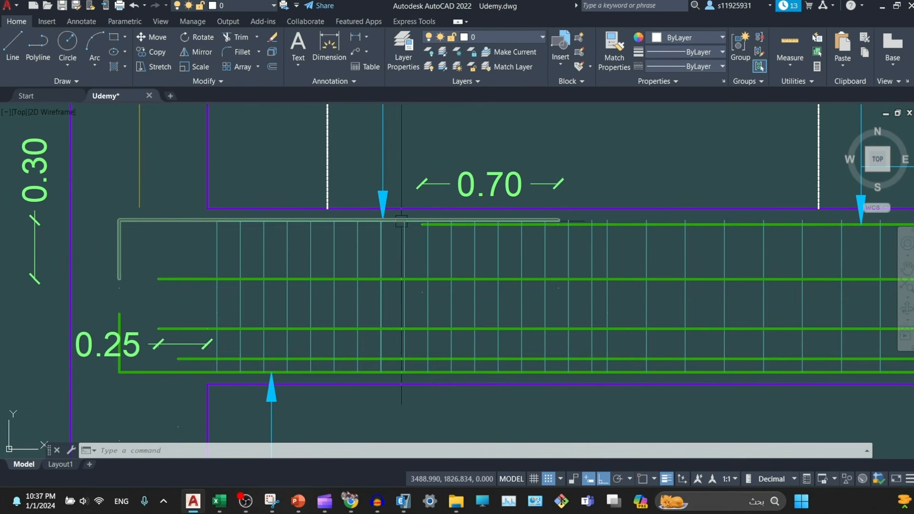
pyautogui.moveTo(567, 292); pyautogui.dragTo(314, 294, button='middle')
# - Follow the beam elevation along to the 0.80 dimension
pyautogui.scroll(-2, 232, 233)
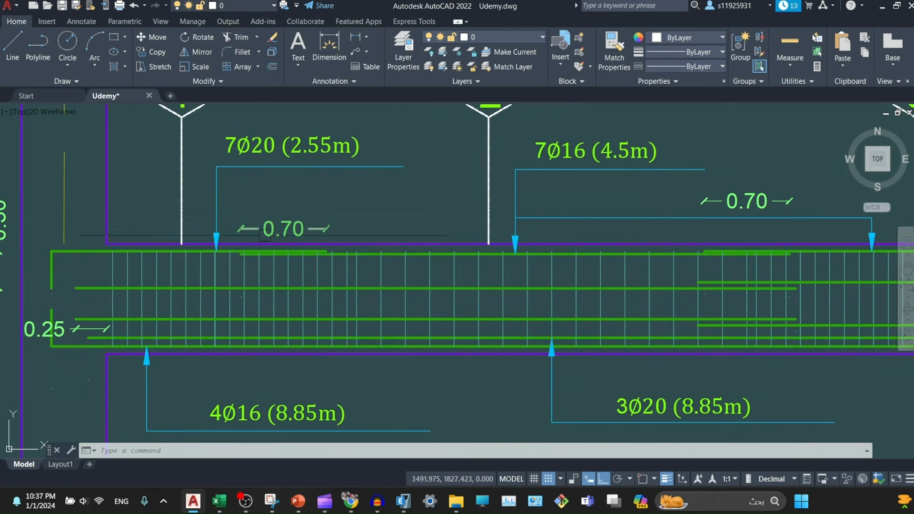
pyautogui.scroll(3, 124, 274)
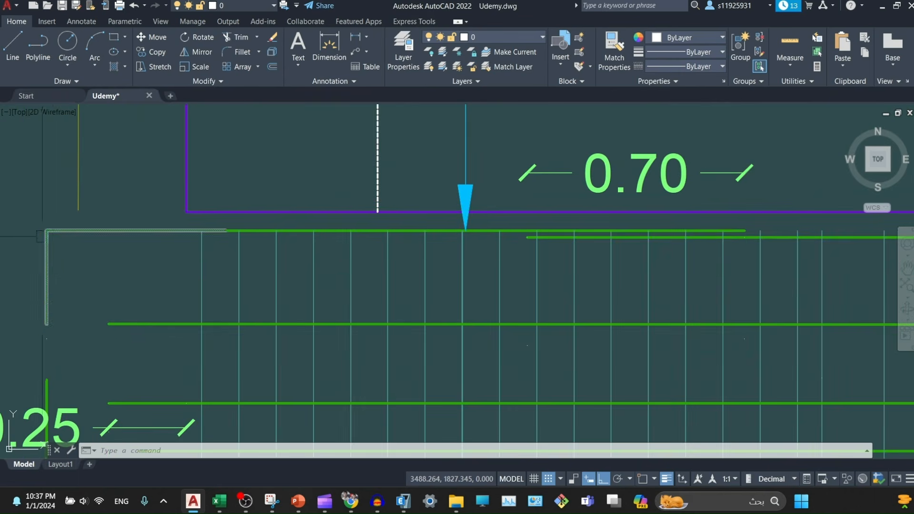
pyautogui.scroll(-5, 204, 285)
pyautogui.moveTo(747, 319); pyautogui.dragTo(425, 313, button='middle')
pyautogui.moveTo(562, 290); pyautogui.dragTo(410, 285, button='middle')
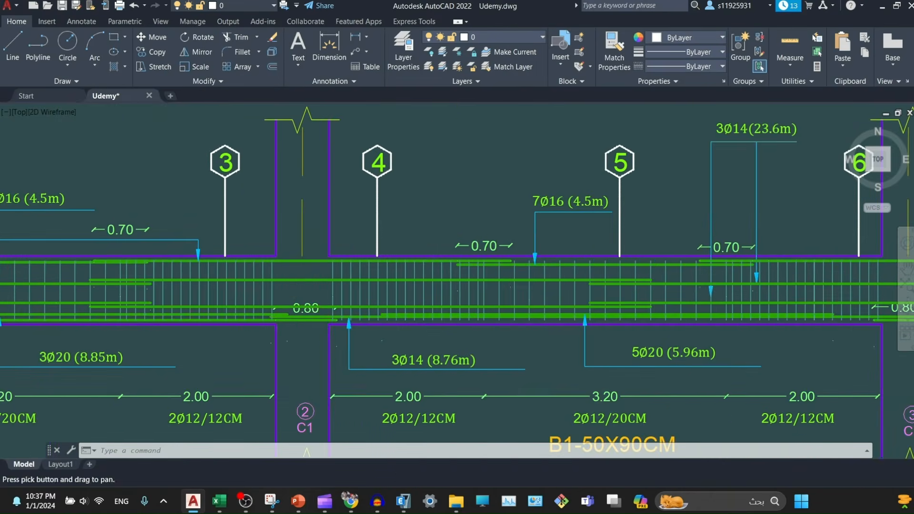
pyautogui.scroll(5, 300, 313)
pyautogui.moveTo(312, 314); pyautogui.dragTo(454, 289, button='middle')
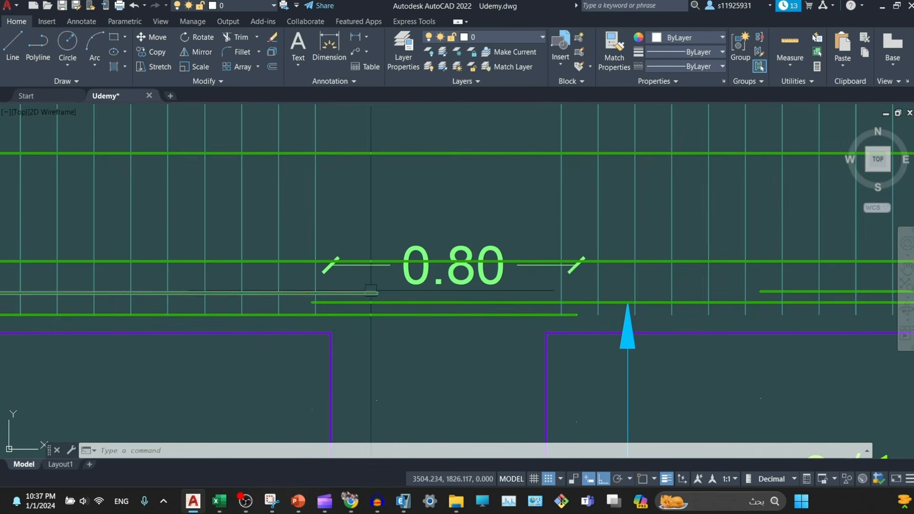
# - Zoom out to the full beam elevation and begin a selection window around the bar lines
pyautogui.moveTo(347, 301)
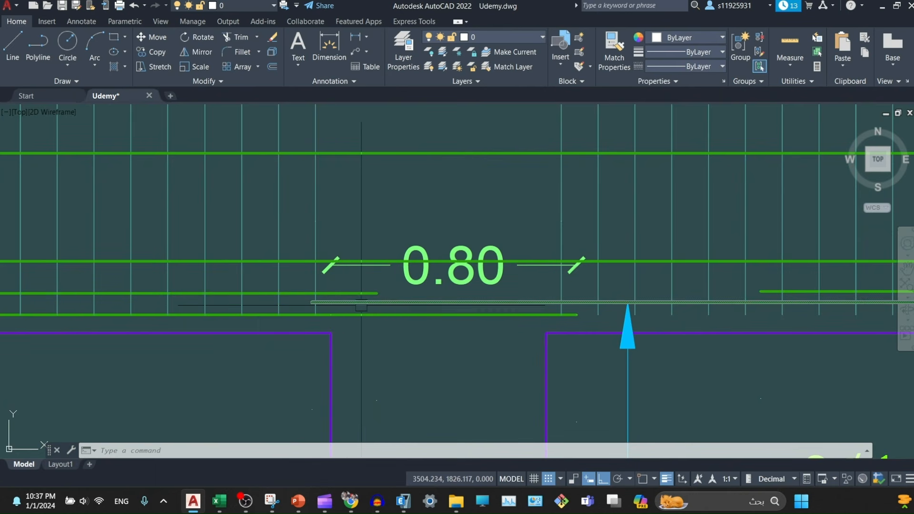
pyautogui.scroll(-5, 342, 305)
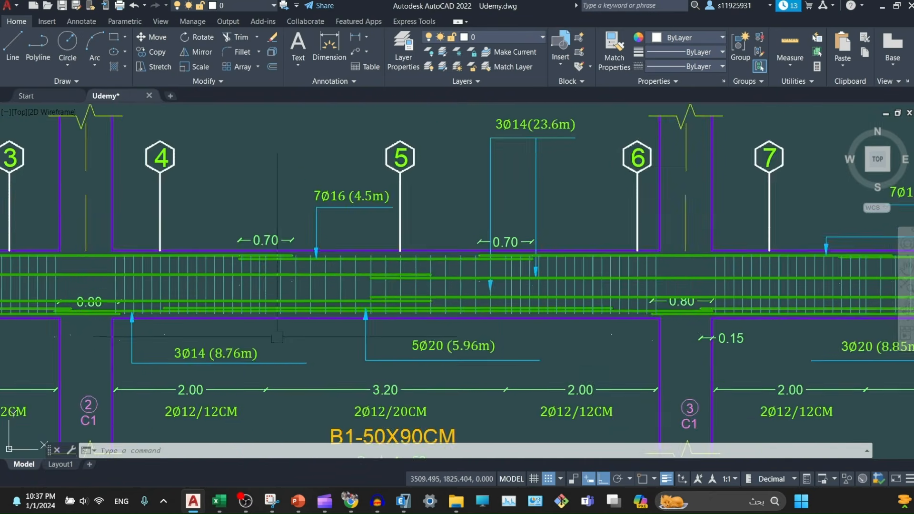
pyautogui.moveTo(438, 396)
pyautogui.mouseDown(button='middle')
pyautogui.moveTo(436, 267)
pyautogui.moveTo(456, 181)
pyautogui.mouseUp(button='middle')
pyautogui.scroll(-4, 608, 251)
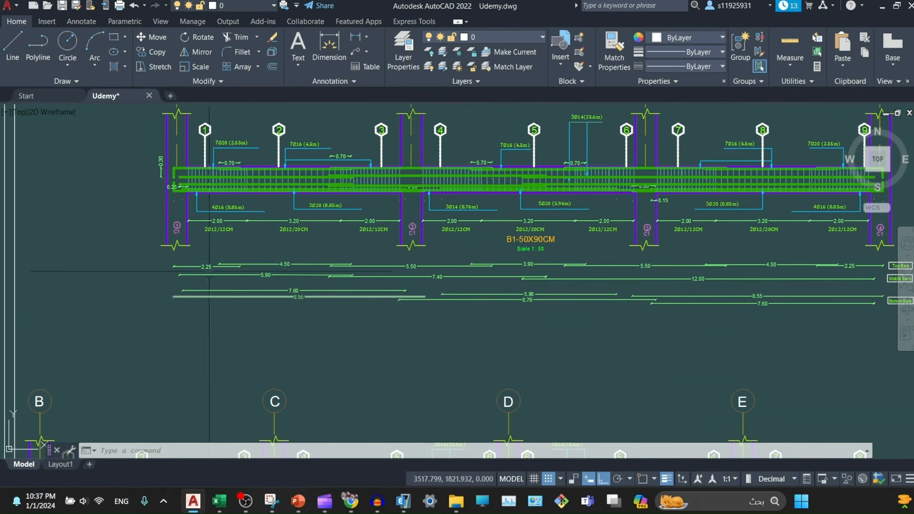
pyautogui.click(149, 265)
# - Cancel the selection window over the bar lines with Esc and view the whole B2 beam
pyautogui.moveTo(877, 310); pyautogui.dragTo(700, 323, button='middle')
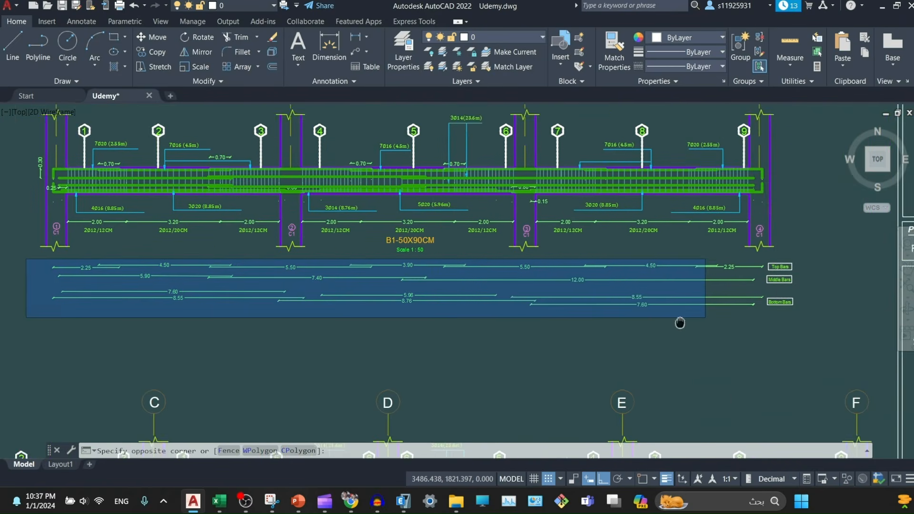
pyautogui.scroll(6, 725, 317)
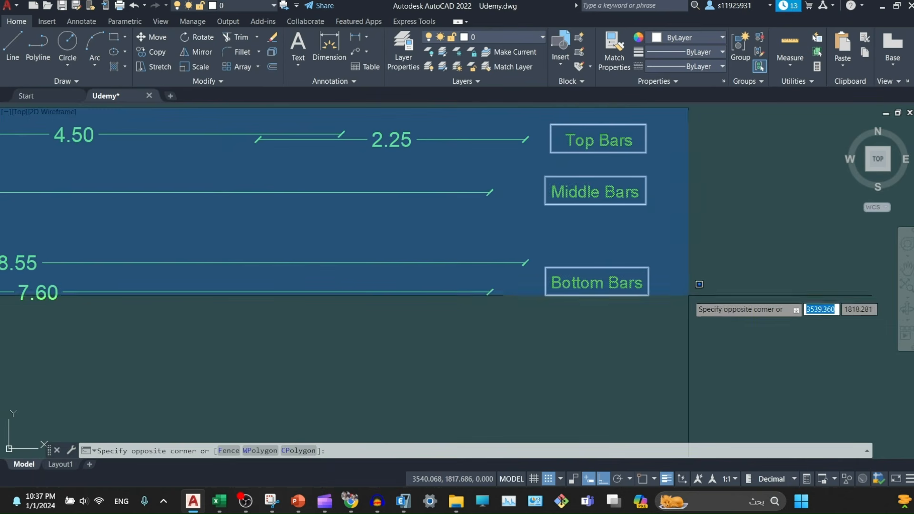
pyautogui.press('Escape')
pyautogui.press('Escape')
pyautogui.scroll(-4, 615, 296)
pyautogui.moveTo(493, 324); pyautogui.dragTo(526, 157, button='middle')
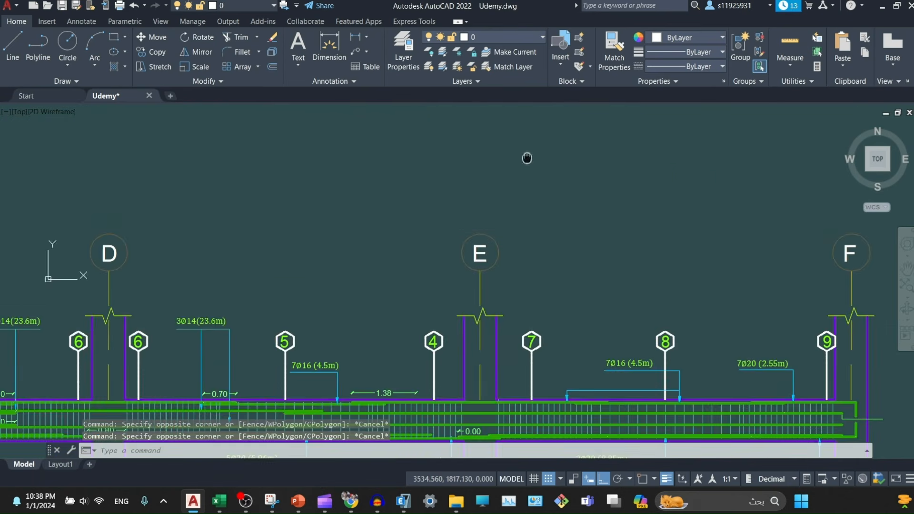
pyautogui.scroll(-4, 528, 212)
pyautogui.moveTo(339, 401)
pyautogui.mouseDown(button='middle')
pyautogui.moveTo(526, 277)
pyautogui.moveTo(504, 254)
pyautogui.moveTo(443, 325)
pyautogui.mouseUp(button='middle')
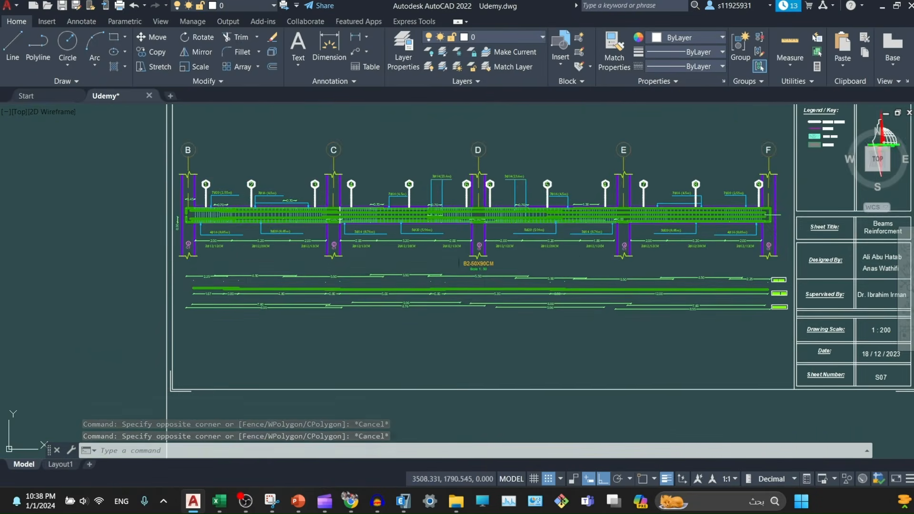
pyautogui.scroll(2, 463, 248)
pyautogui.scroll(-4, 493, 293)
# - Move up to the section details sheet and centre the Beams Reinforcment table
pyautogui.moveTo(493, 293)
pyautogui.mouseDown(button='middle')
pyautogui.moveTo(455, 213)
pyautogui.moveTo(457, 135)
pyautogui.mouseUp(button='middle')
pyautogui.moveTo(562, 269)
pyautogui.mouseDown(button='middle')
pyautogui.moveTo(557, 251)
pyautogui.moveTo(580, 183)
pyautogui.mouseUp(button='middle')
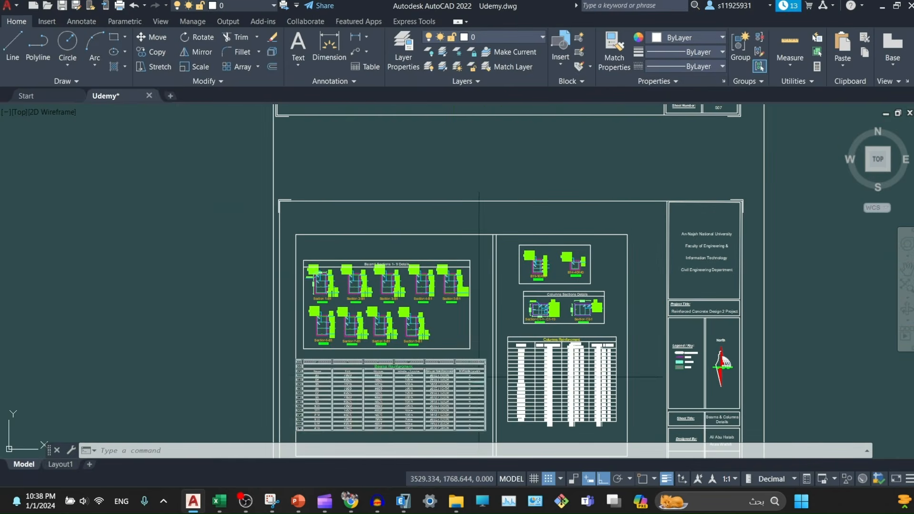
pyautogui.moveTo(619, 377); pyautogui.dragTo(687, 292, button='middle')
pyautogui.scroll(6, 445, 297)
pyautogui.moveTo(432, 298); pyautogui.dragTo(425, 248, button='middle')
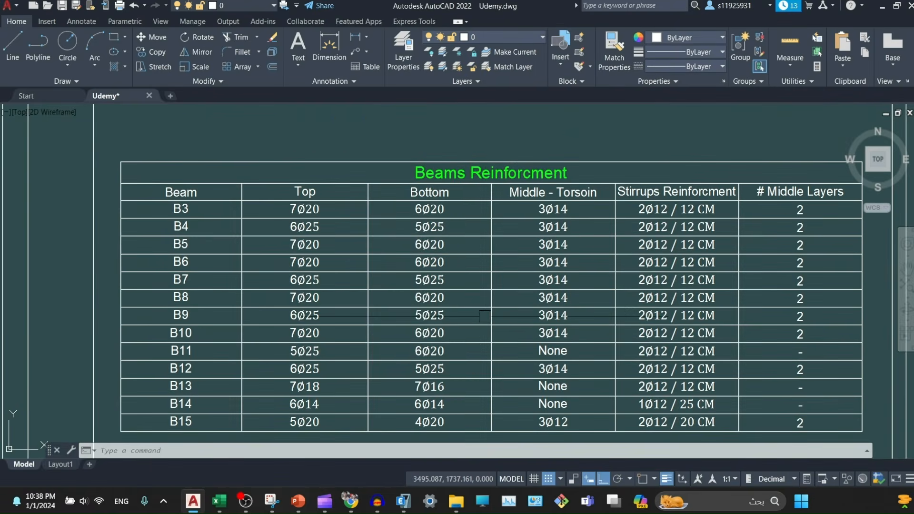
# - Select and review the Beams Reinforcment table, then move to Beam1 Sections 1-9 Details
pyautogui.click(162, 262)
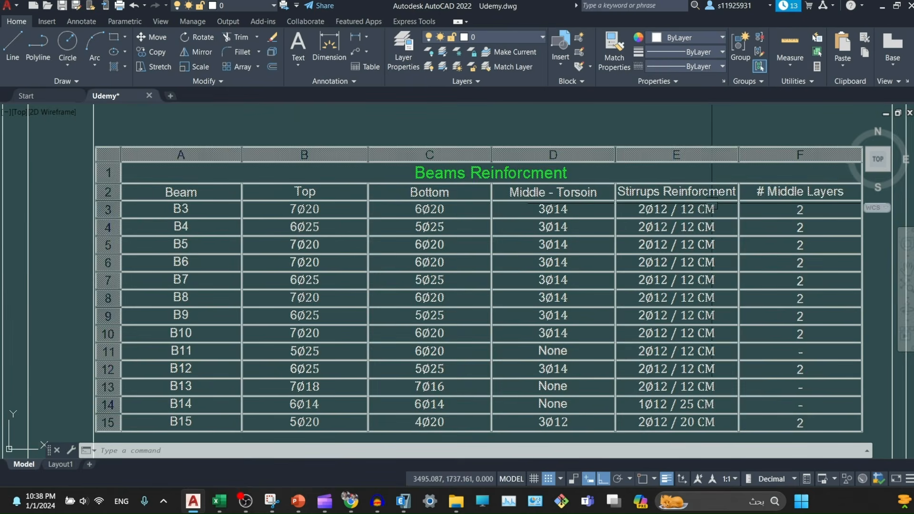
pyautogui.moveTo(712, 206); pyautogui.dragTo(644, 208, button='middle')
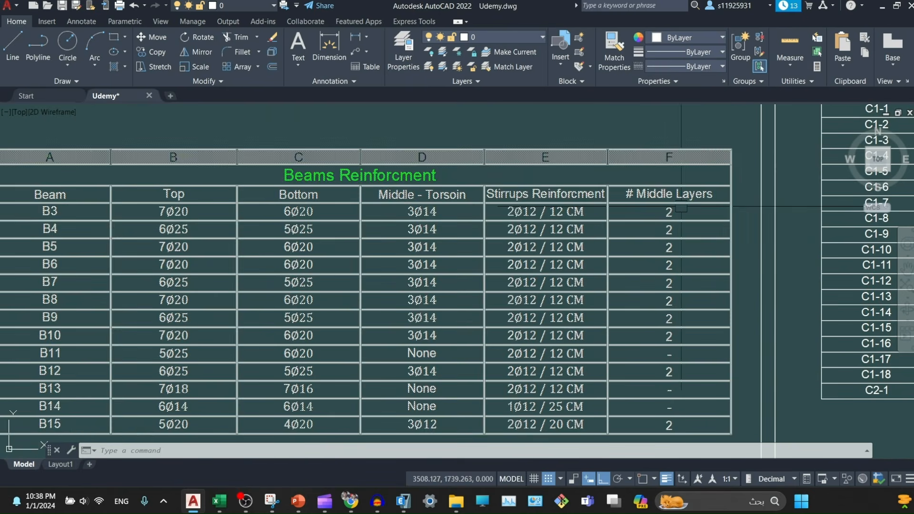
pyautogui.scroll(4, 682, 207)
pyautogui.scroll(-4, 687, 298)
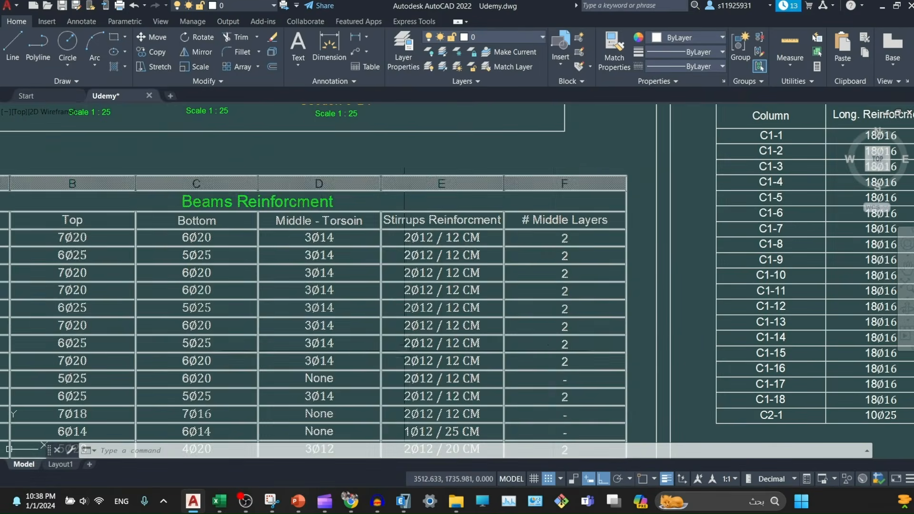
pyautogui.moveTo(427, 225)
pyautogui.mouseDown(button='middle')
pyautogui.moveTo(508, 297)
pyautogui.moveTo(481, 365)
pyautogui.moveTo(152, 373)
pyautogui.mouseUp(button='middle')
pyautogui.scroll(-2, 274, 225)
pyautogui.moveTo(275, 225); pyautogui.dragTo(683, 434, button='middle')
pyautogui.scroll(4, 346, 226)
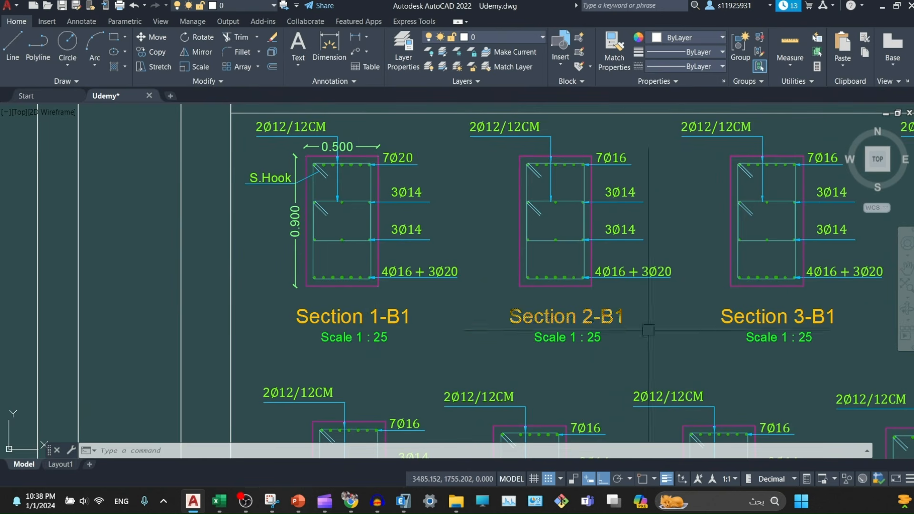
# - Review Sections 1-B1 through 9-B1 and the Beam1 Sections 1-9 Details title
pyautogui.moveTo(739, 330); pyautogui.dragTo(499, 285, button='middle')
pyautogui.moveTo(780, 279); pyautogui.dragTo(620, 282, button='middle')
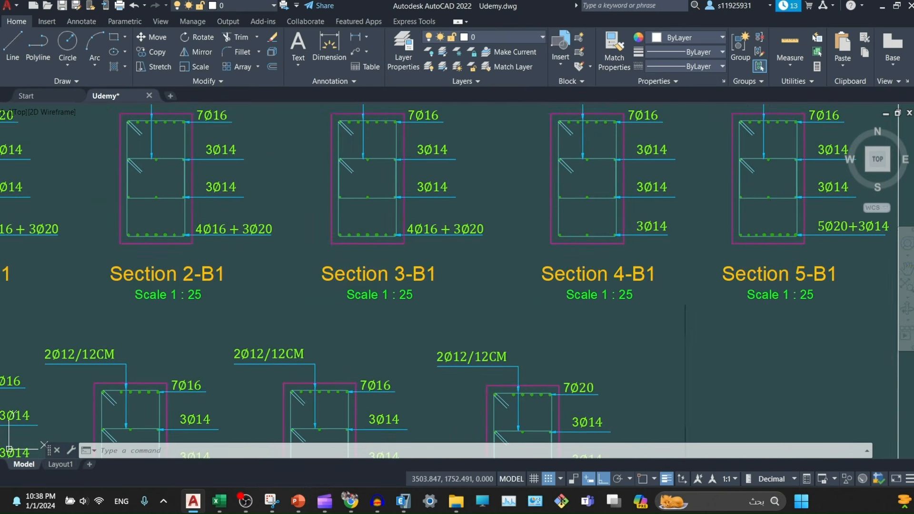
pyautogui.moveTo(547, 422); pyautogui.dragTo(653, 245, button='middle')
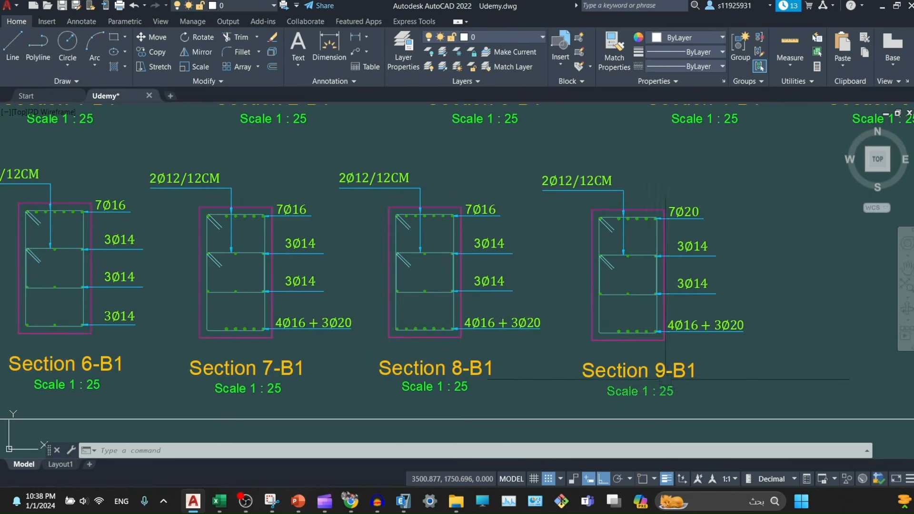
pyautogui.scroll(-2, 666, 380)
pyautogui.moveTo(470, 256); pyautogui.dragTo(528, 387, button='middle')
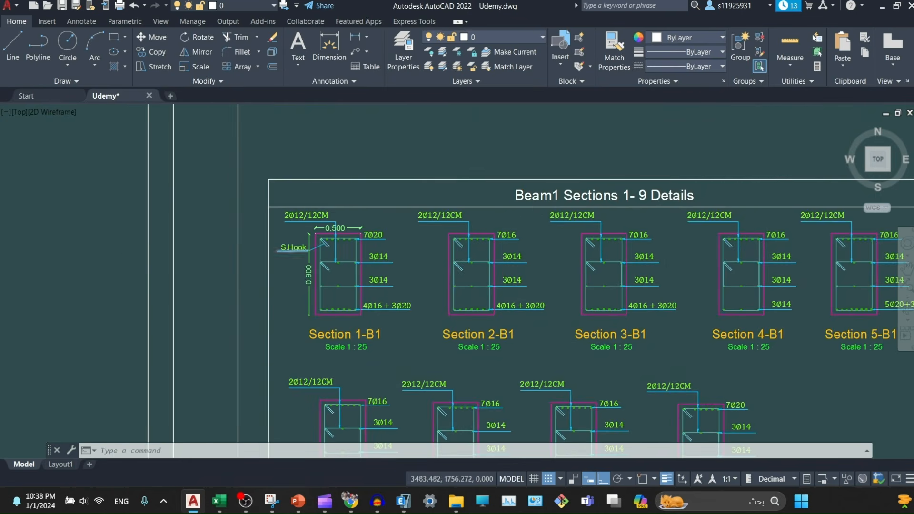
pyautogui.scroll(4, 337, 253)
pyautogui.moveTo(617, 310)
pyautogui.mouseDown(button='middle')
pyautogui.moveTo(588, 296)
pyautogui.moveTo(430, 286)
pyautogui.mouseUp(button='middle')
pyautogui.scroll(-2, 439, 285)
pyautogui.moveTo(566, 288); pyautogui.dragTo(210, 285, button='middle')
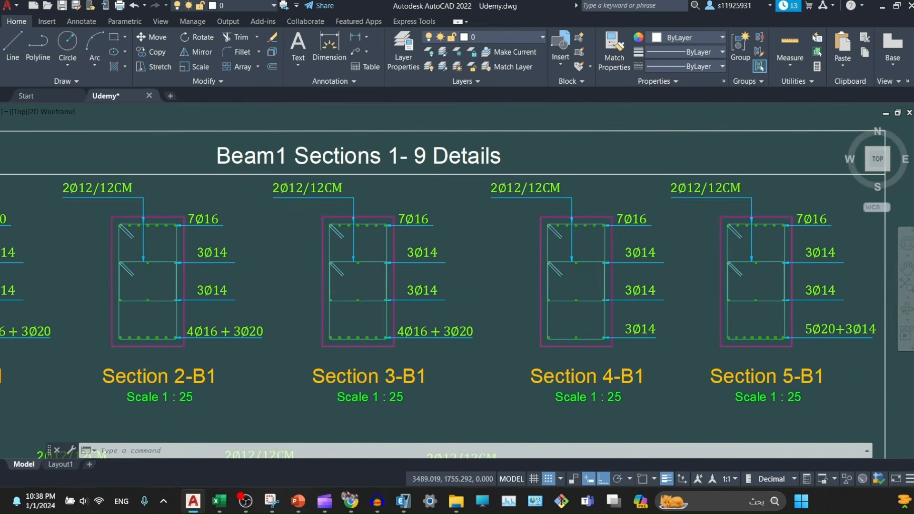
pyautogui.scroll(4, 355, 274)
# - Select the diagonal hook and the inner stirrup in the section, clearing each with Esc
pyautogui.click(342, 276)
pyautogui.click(334, 265)
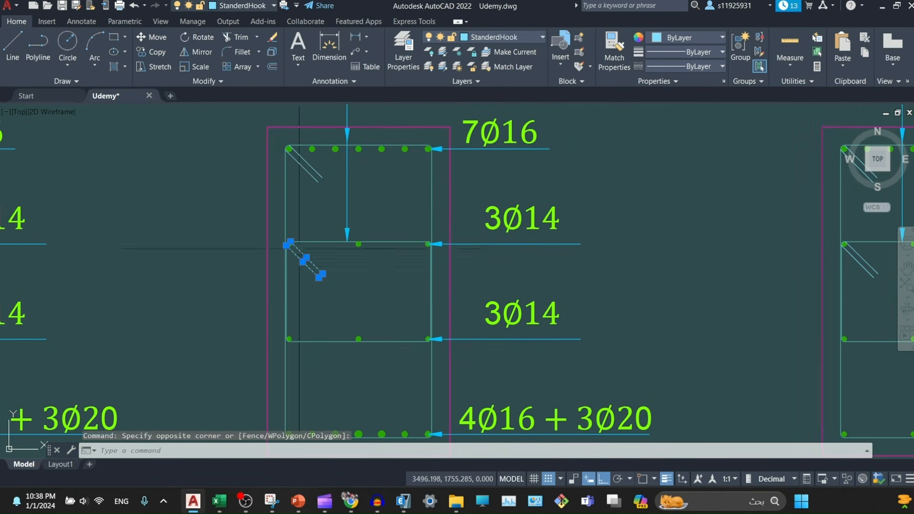
pyautogui.press('Escape')
pyautogui.press('Escape')
pyautogui.scroll(4, 341, 175)
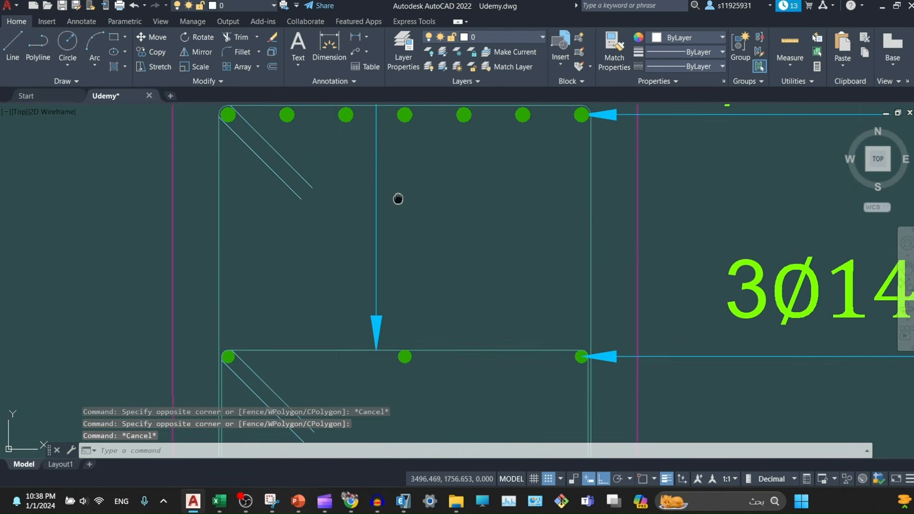
pyautogui.moveTo(398, 198)
pyautogui.mouseDown(button='middle')
pyautogui.moveTo(394, 308)
pyautogui.moveTo(390, 188)
pyautogui.mouseUp(button='middle')
pyautogui.scroll(-4, 392, 198)
pyautogui.click(457, 231)
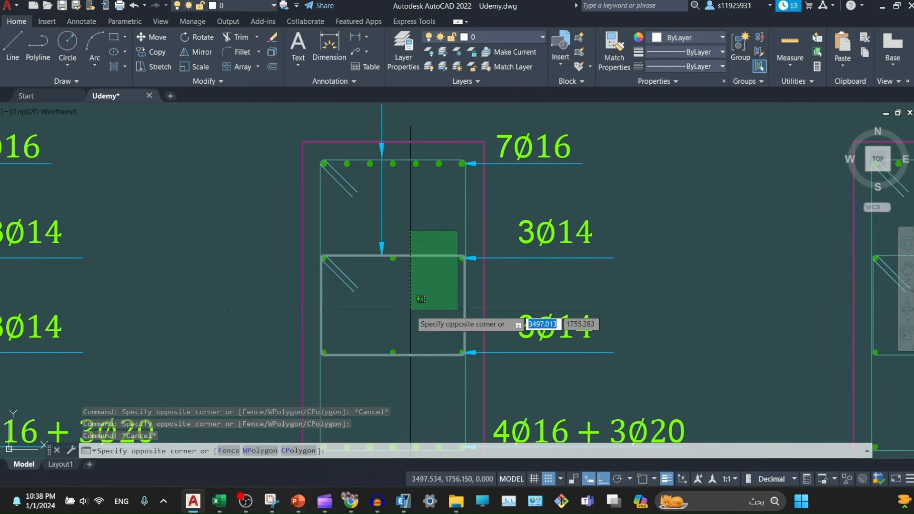
pyautogui.click(413, 313)
pyautogui.press('Escape')
pyautogui.scroll(-4, 491, 241)
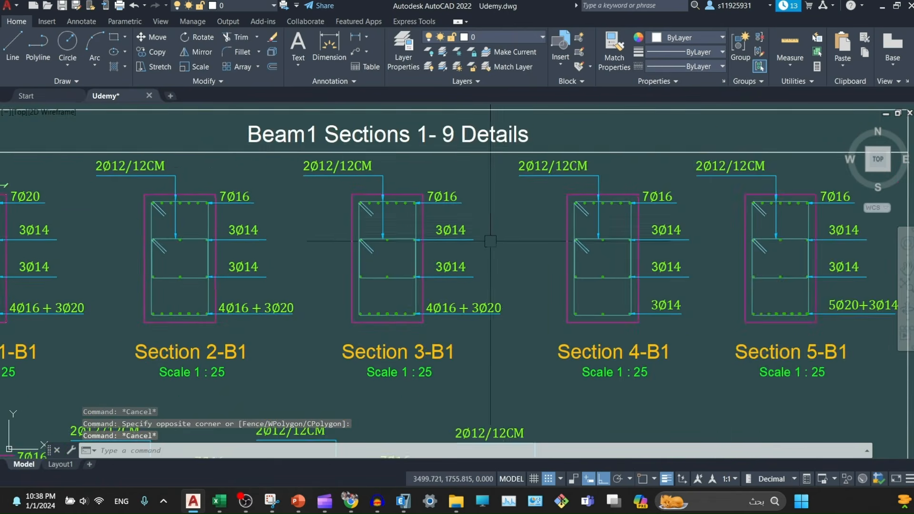
# - Pan past the reinforcement tables to centre Section C1-1 - C1-19 and Section C2-1
pyautogui.moveTo(500, 256); pyautogui.dragTo(310, 275, button='middle')
pyautogui.moveTo(404, 352); pyautogui.dragTo(448, 188, button='middle')
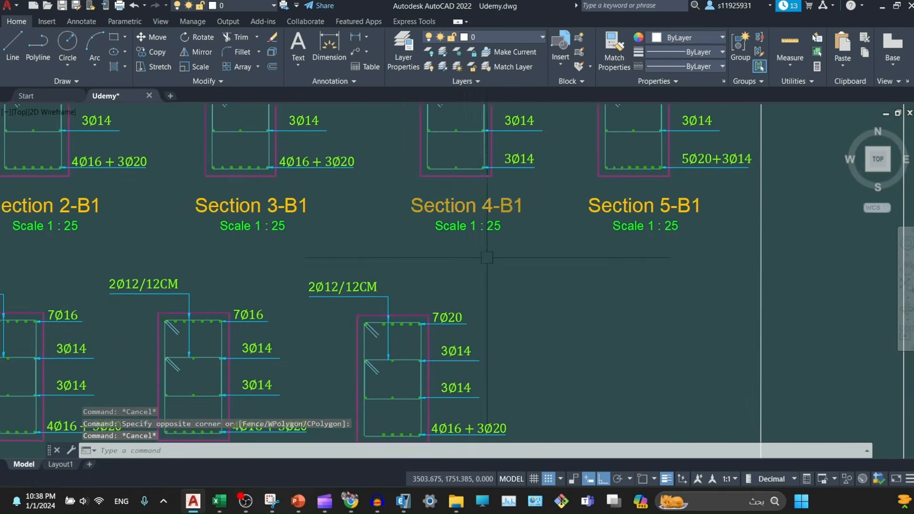
pyautogui.scroll(-4, 486, 256)
pyautogui.moveTo(471, 335); pyautogui.dragTo(436, 217, button='middle')
pyautogui.moveTo(554, 260); pyautogui.dragTo(339, 388, button='middle')
pyautogui.scroll(4, 582, 294)
pyautogui.moveTo(560, 292); pyautogui.dragTo(481, 291, button='middle')
pyautogui.scroll(2, 643, 288)
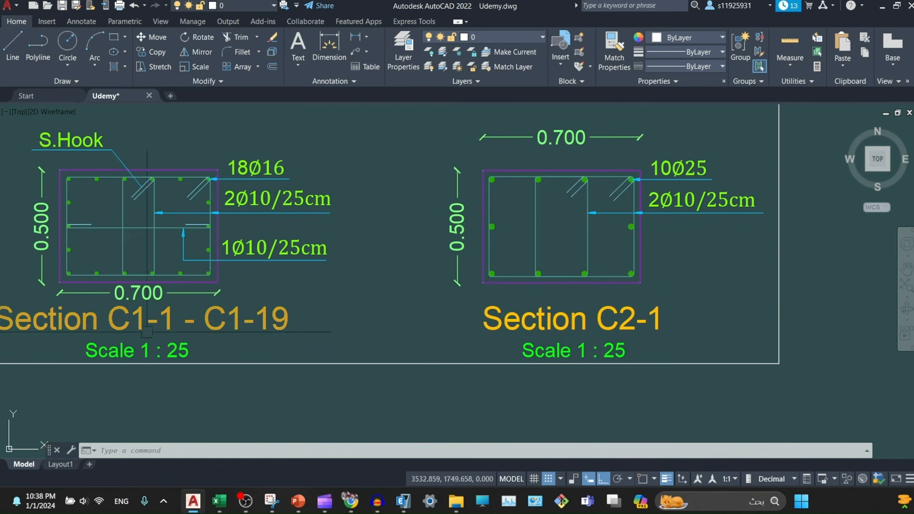
# - Pan from the column sections to the Columns Reinforcment table, showing rows down to C1-13
pyautogui.moveTo(359, 314); pyautogui.dragTo(436, 314, button='middle')
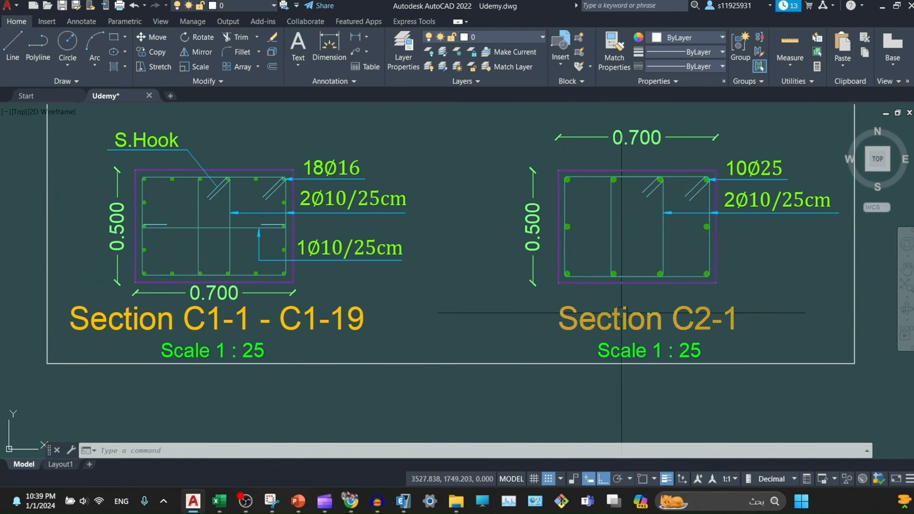
pyautogui.scroll(-2, 622, 319)
pyautogui.moveTo(528, 317); pyautogui.dragTo(535, 292, button='middle')
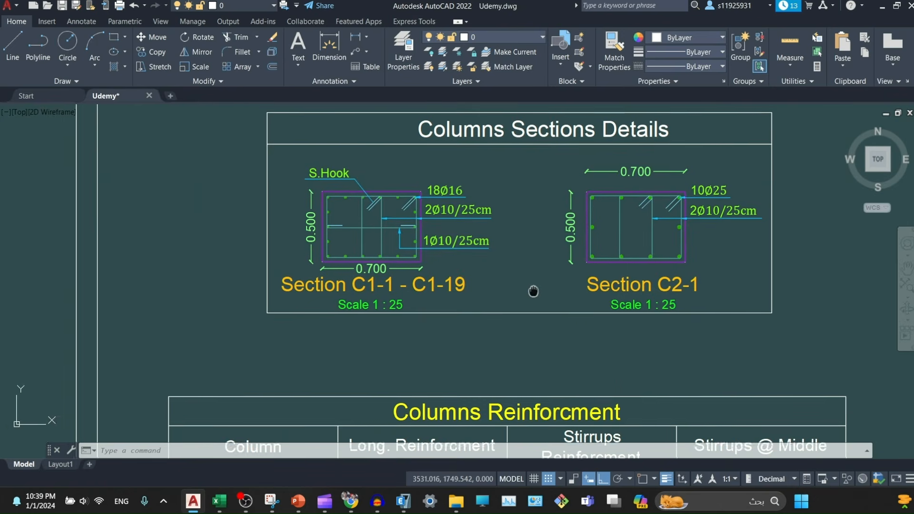
pyautogui.moveTo(552, 347)
pyautogui.mouseDown(button='middle')
pyautogui.moveTo(562, 152)
pyautogui.moveTo(578, 171)
pyautogui.mouseUp(button='middle')
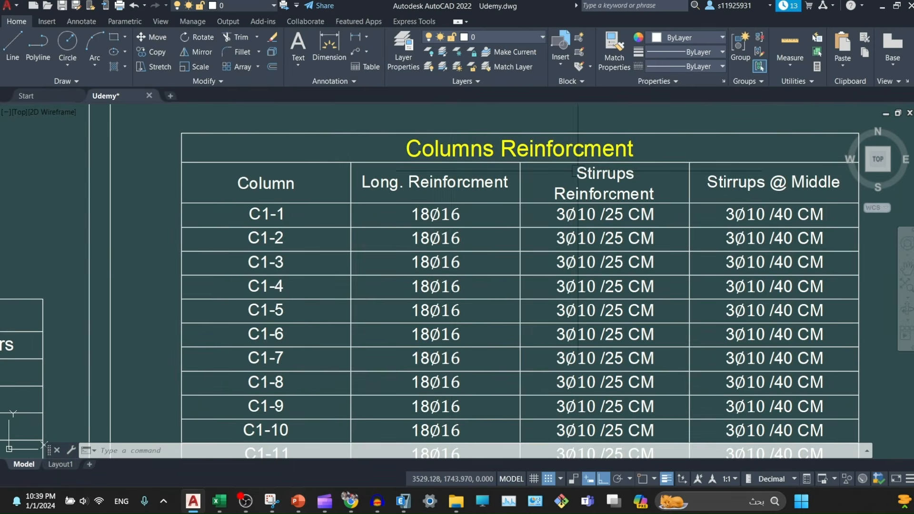
pyautogui.moveTo(413, 289); pyautogui.dragTo(384, 236, button='middle')
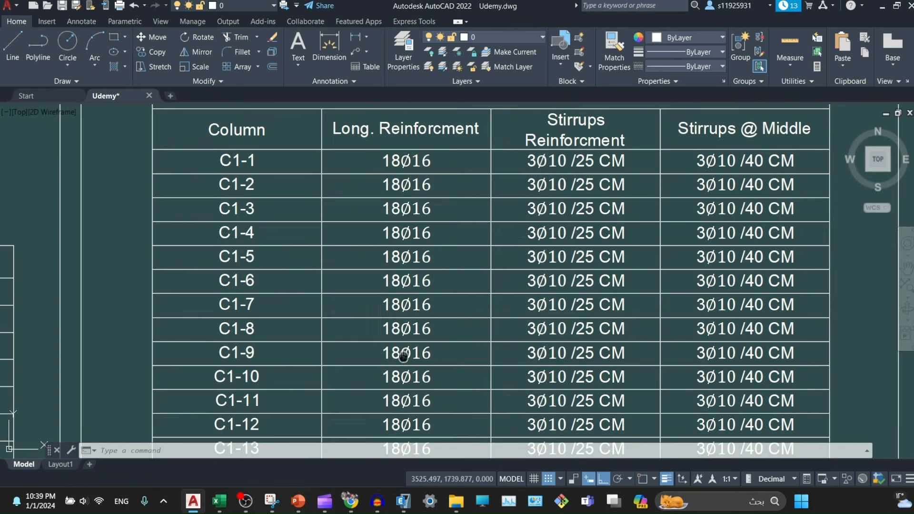
# - Pan through the remaining column rows, C1-7 through C2-1
pyautogui.moveTo(404, 355); pyautogui.dragTo(399, 348, button='middle')
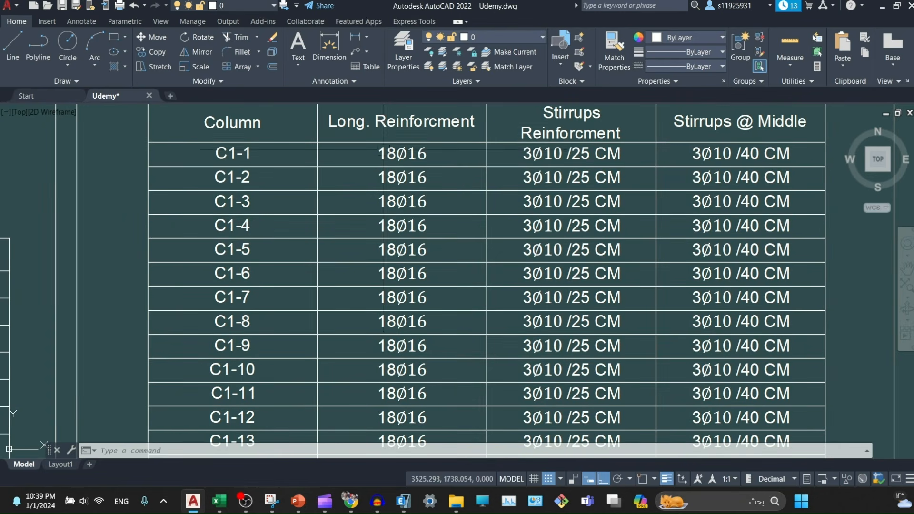
pyautogui.moveTo(450, 436)
pyautogui.mouseDown(button='middle')
pyautogui.moveTo(423, 285)
pyautogui.moveTo(454, 202)
pyautogui.mouseUp(button='middle')
pyautogui.scroll(6, 379, 370)
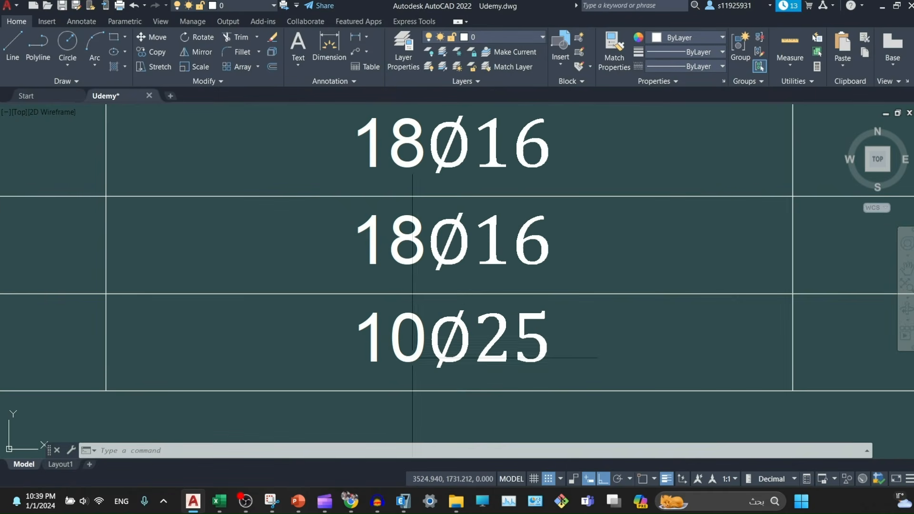
pyautogui.moveTo(636, 353); pyautogui.dragTo(405, 387, button='middle')
pyautogui.scroll(-4, 405, 387)
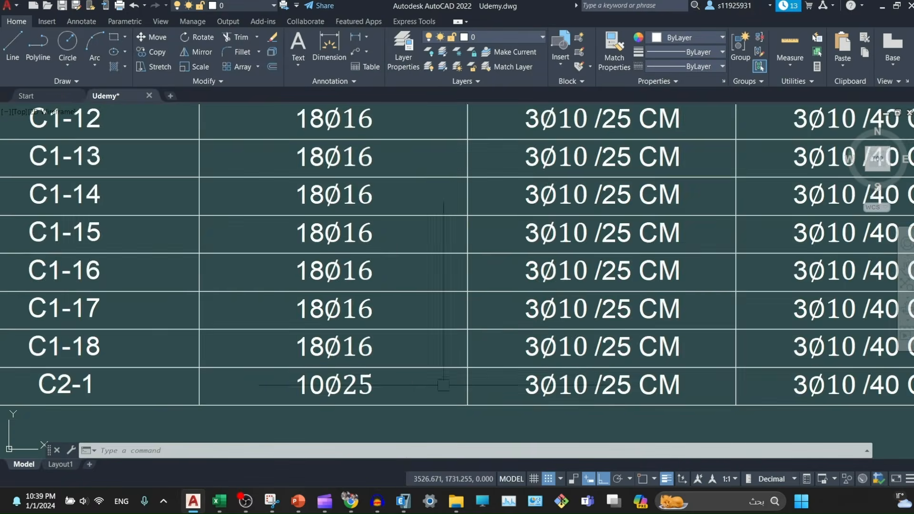
pyautogui.moveTo(593, 367); pyautogui.dragTo(477, 381, button='middle')
# - Zoom out to show the whole Beams & Columns Details sheet
pyautogui.scroll(-2, 477, 381)
pyautogui.scroll(-2, 476, 382)
pyautogui.scroll(-4, 468, 391)
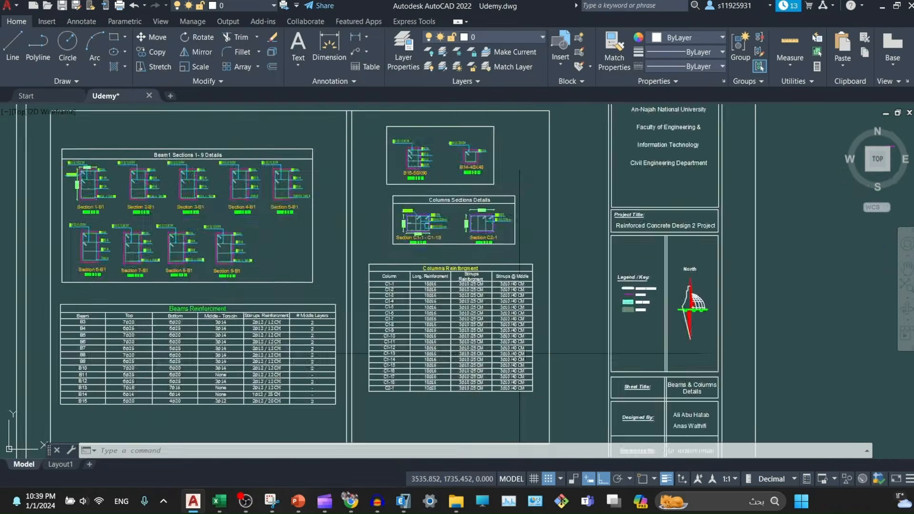
# - Move across the beams and columns sheet to its lower frames
pyautogui.moveTo(452, 344); pyautogui.dragTo(565, 199, button='middle')
pyautogui.scroll(-2, 799, 277)
pyautogui.scroll(-4, 799, 277)
pyautogui.moveTo(859, 328); pyautogui.dragTo(721, 137, button='middle')
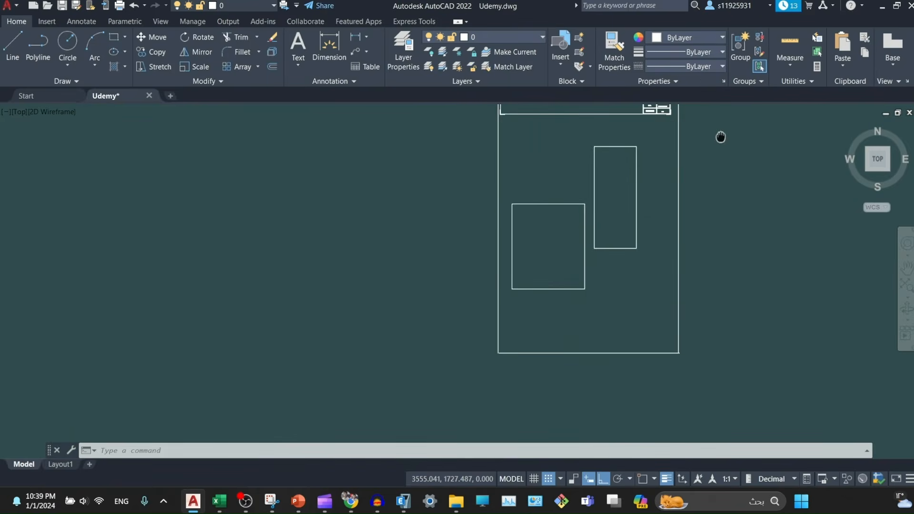
pyautogui.scroll(6, 620, 133)
pyautogui.scroll(4, 617, 258)
# - Zoom into the beam spreadsheet's top rows, B1 to B16
pyautogui.moveTo(616, 198)
pyautogui.mouseDown(button='middle')
pyautogui.moveTo(559, 342)
pyautogui.moveTo(586, 378)
pyautogui.moveTo(524, 319)
pyautogui.mouseUp(button='middle')
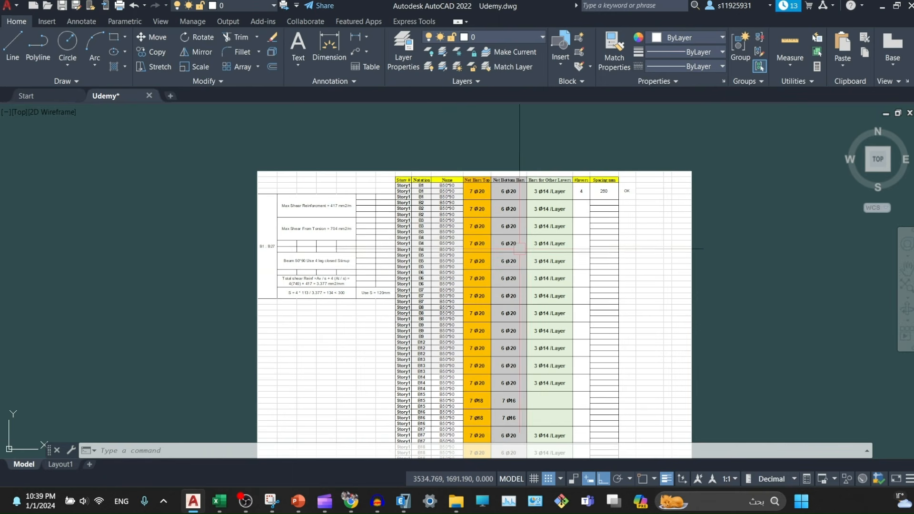
pyautogui.scroll(3, 520, 248)
pyautogui.moveTo(451, 300); pyautogui.dragTo(389, 232, button='middle')
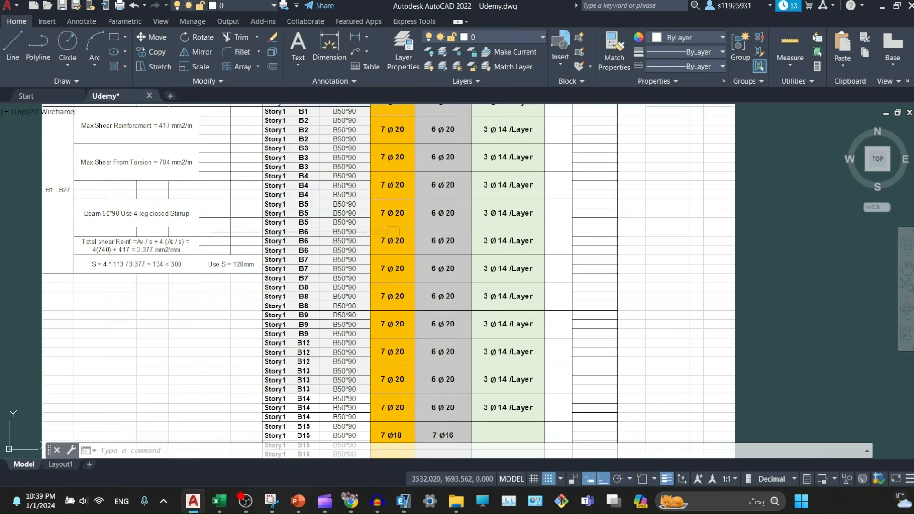
pyautogui.scroll(-3, 444, 204)
pyautogui.moveTo(413, 300); pyautogui.dragTo(569, 388, button='middle')
pyautogui.scroll(8, 415, 313)
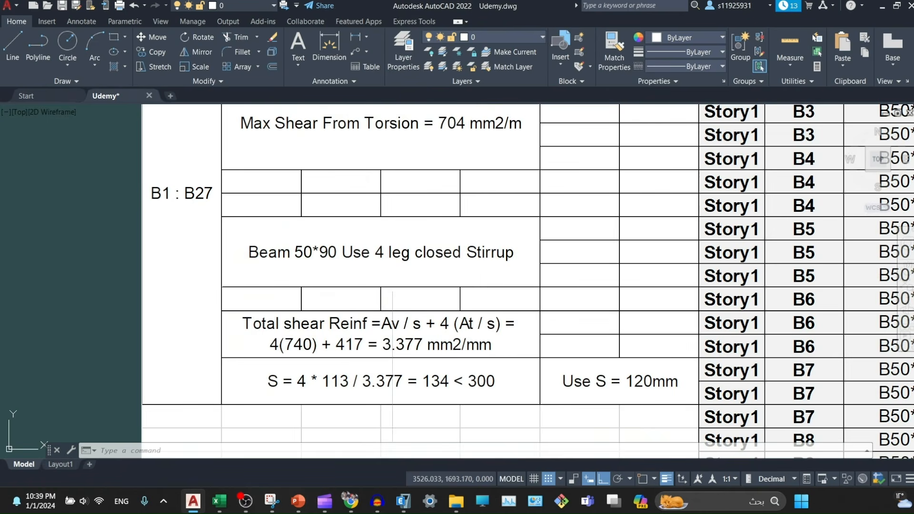
# - Inspect the beam table's reinforcement columns and header row
pyautogui.moveTo(392, 286); pyautogui.dragTo(417, 406, button='middle')
pyautogui.scroll(-3, 383, 357)
pyautogui.moveTo(608, 332); pyautogui.dragTo(250, 259, button='middle')
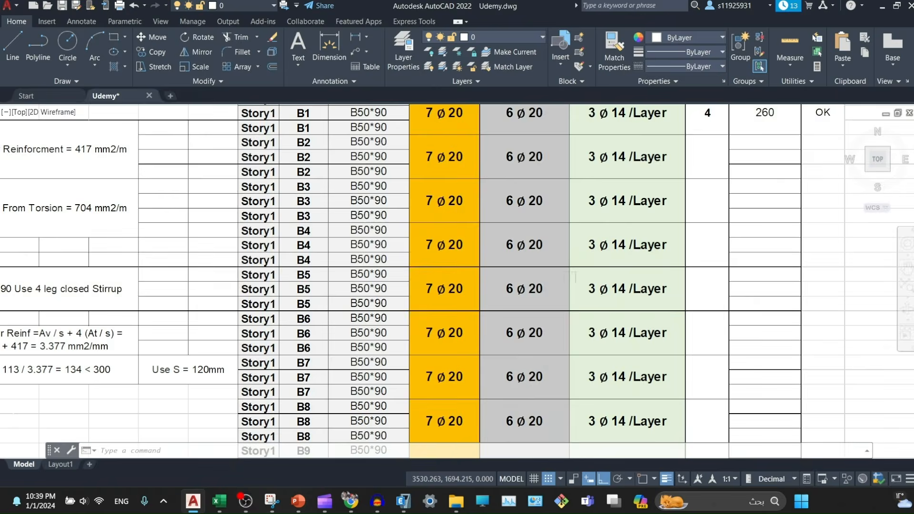
pyautogui.moveTo(571, 276); pyautogui.dragTo(489, 276, button='middle')
pyautogui.scroll(-10, 330, 206)
pyautogui.scroll(8, 362, 238)
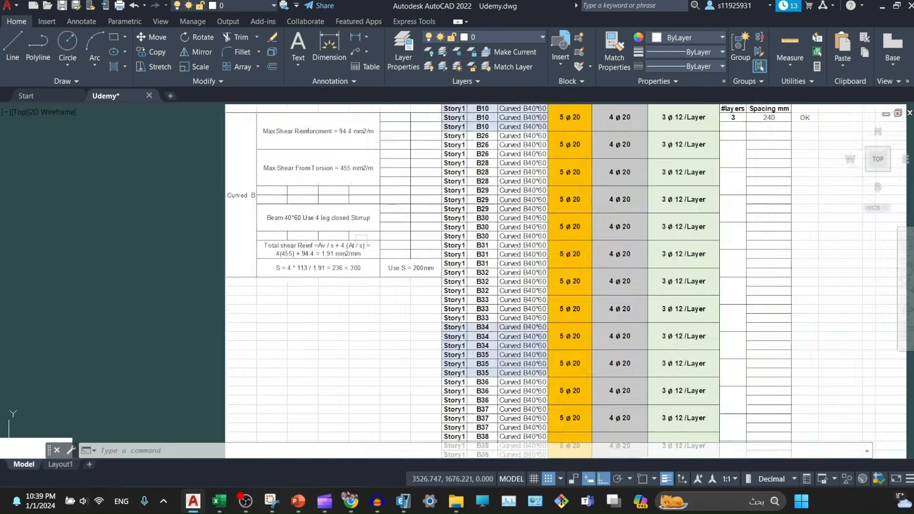
# - Pan further down the beam table and off to an empty area
pyautogui.moveTo(377, 295); pyautogui.dragTo(338, 152, button='middle')
pyautogui.moveTo(432, 313); pyautogui.dragTo(405, 140, button='middle')
pyautogui.moveTo(479, 330)
pyautogui.mouseDown(button='middle')
pyautogui.moveTo(488, 191)
pyautogui.moveTo(502, 162)
pyautogui.mouseUp(button='middle')
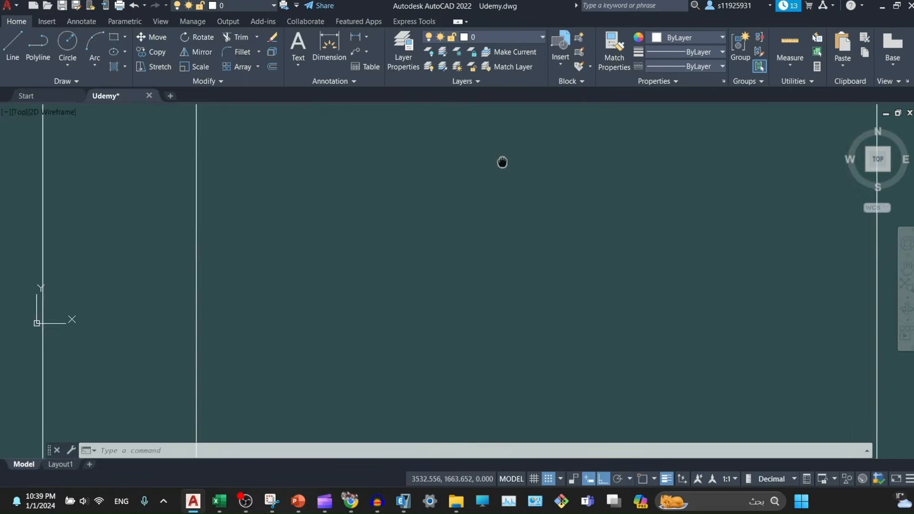
# - Return to the section details sheet and center the Beams Reinforcment table
pyautogui.scroll(-6, 529, 254)
pyautogui.moveTo(462, 297); pyautogui.dragTo(460, 343, button='middle')
pyautogui.scroll(-4, 516, 280)
pyautogui.moveTo(463, 164); pyautogui.dragTo(486, 290, button='middle')
pyautogui.scroll(8, 433, 231)
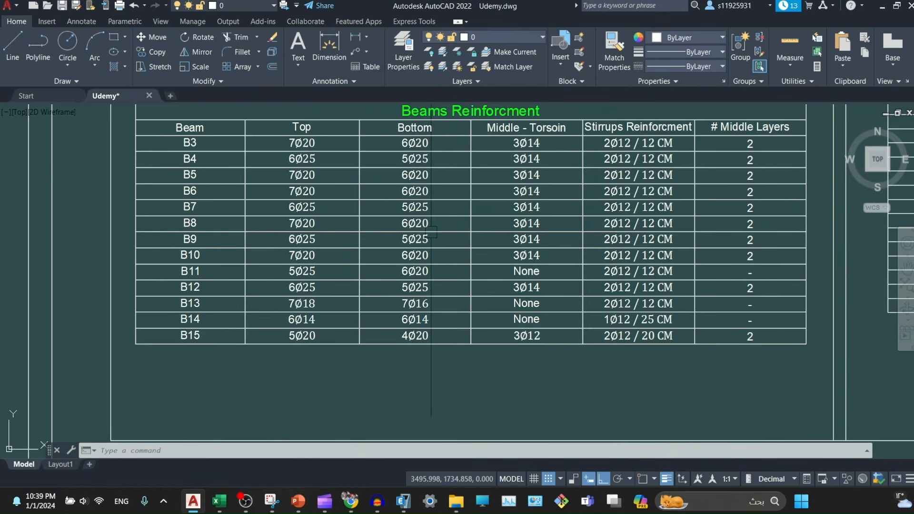
pyautogui.moveTo(590, 216); pyautogui.dragTo(430, 282, button='middle')
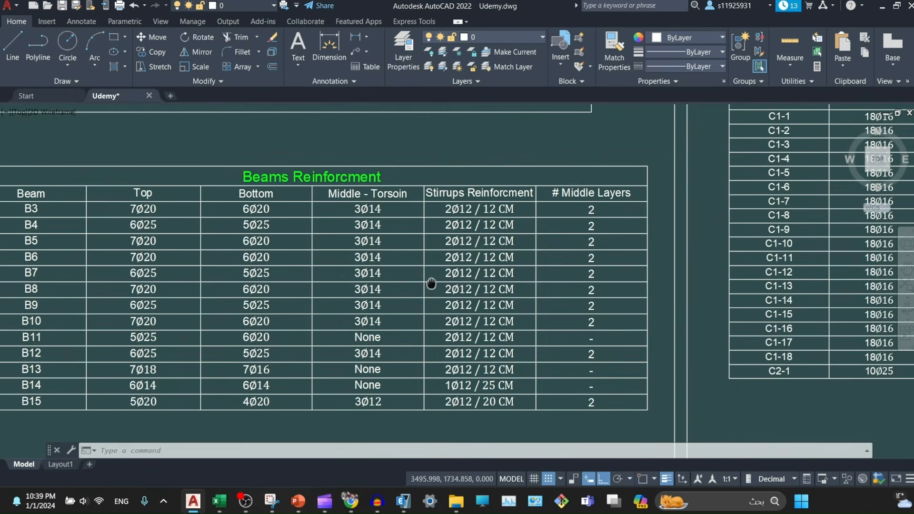
pyautogui.scroll(-5, 405, 274)
# - Pan down past the section details to the full B1-50X90CM beam elevation
pyautogui.moveTo(421, 189); pyautogui.dragTo(507, 374, button='middle')
pyautogui.moveTo(472, 221); pyautogui.dragTo(447, 403, button='middle')
pyautogui.moveTo(547, 214); pyautogui.dragTo(488, 391, button='middle')
pyautogui.scroll(5, 463, 248)
pyautogui.scroll(-4, 427, 273)
pyautogui.moveTo(466, 131); pyautogui.dragTo(480, 330, button='middle')
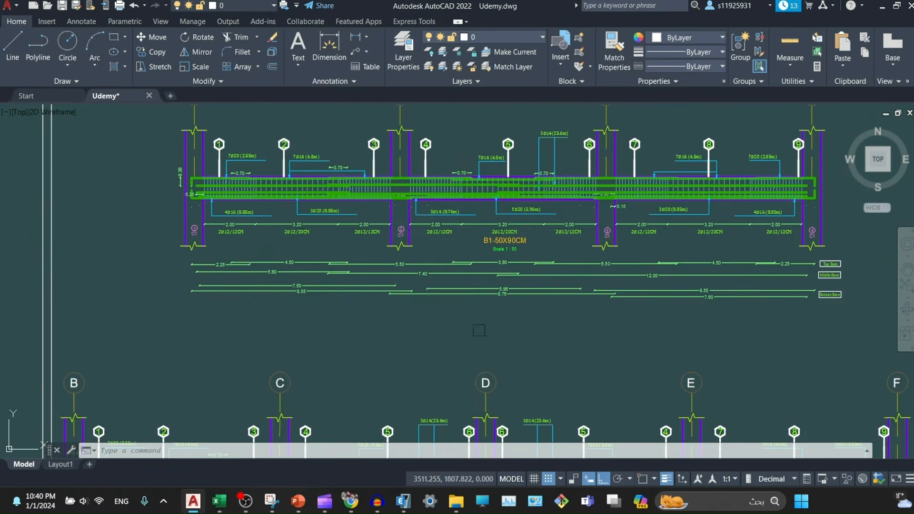
# - Inspect beam B1's left spans and middle span at column 2/C1
pyautogui.scroll(4, 222, 193)
pyautogui.moveTo(222, 193); pyautogui.dragTo(51, 192, button='middle')
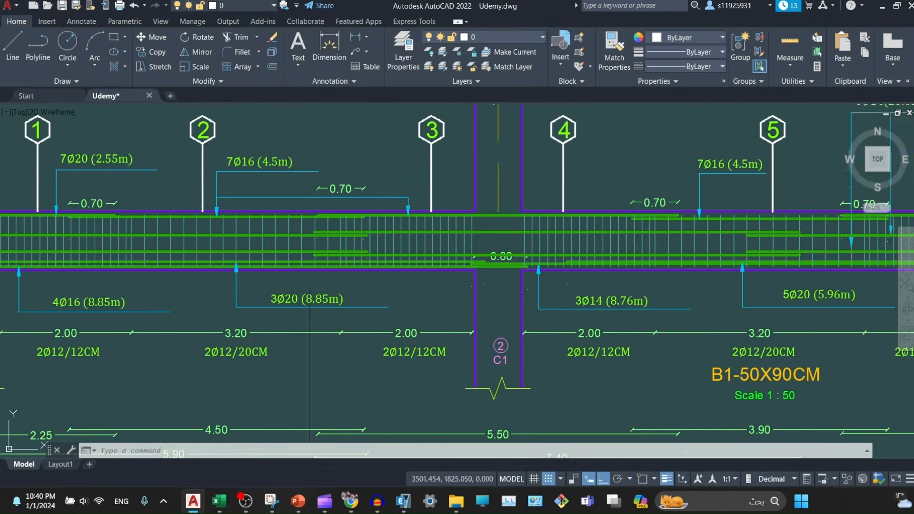
pyautogui.scroll(-2, 312, 276)
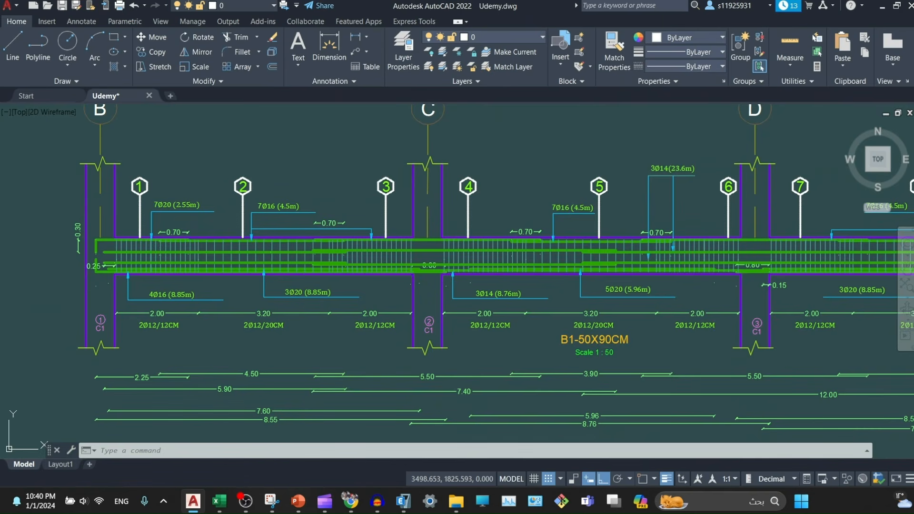
pyautogui.scroll(4, 108, 237)
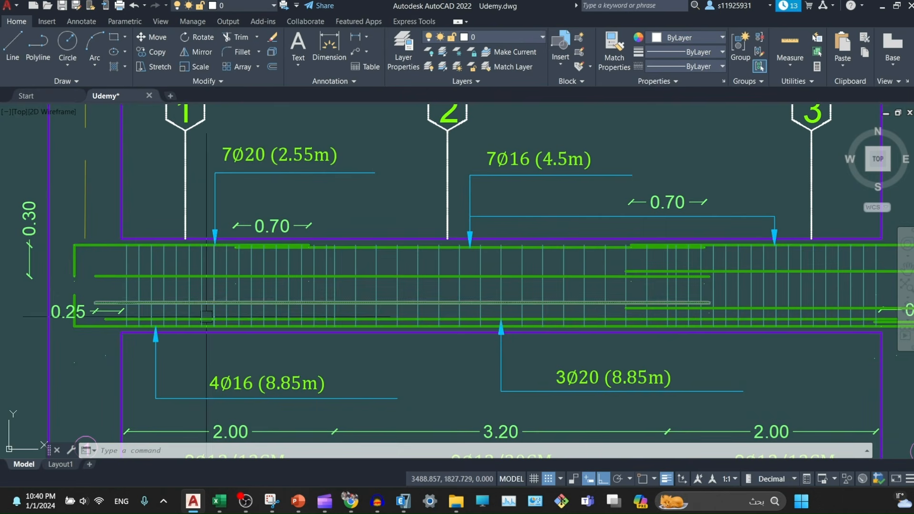
pyautogui.moveTo(697, 368); pyautogui.dragTo(243, 300, button='middle')
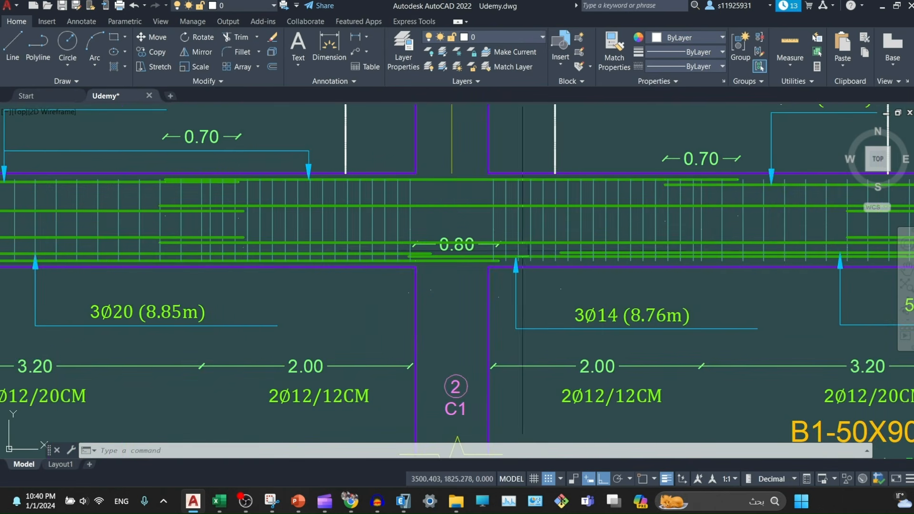
pyautogui.scroll(4, 519, 251)
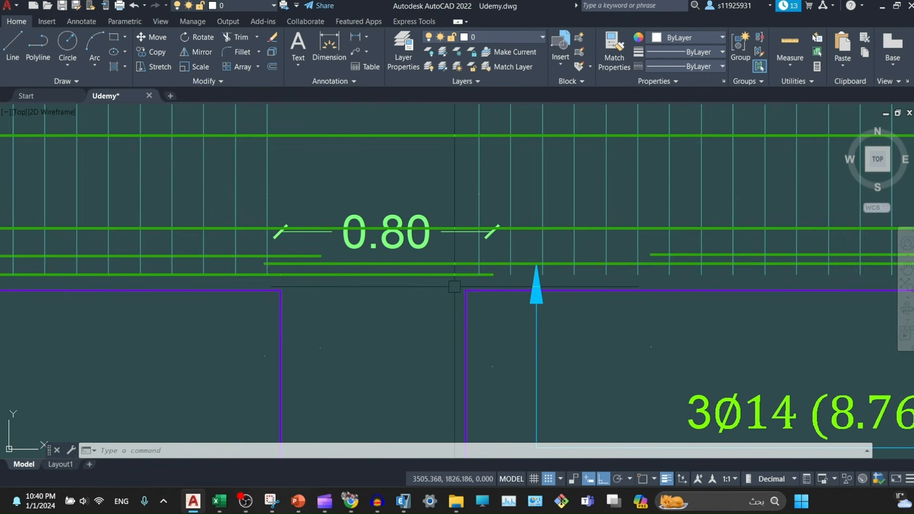
pyautogui.scroll(-8, 455, 286)
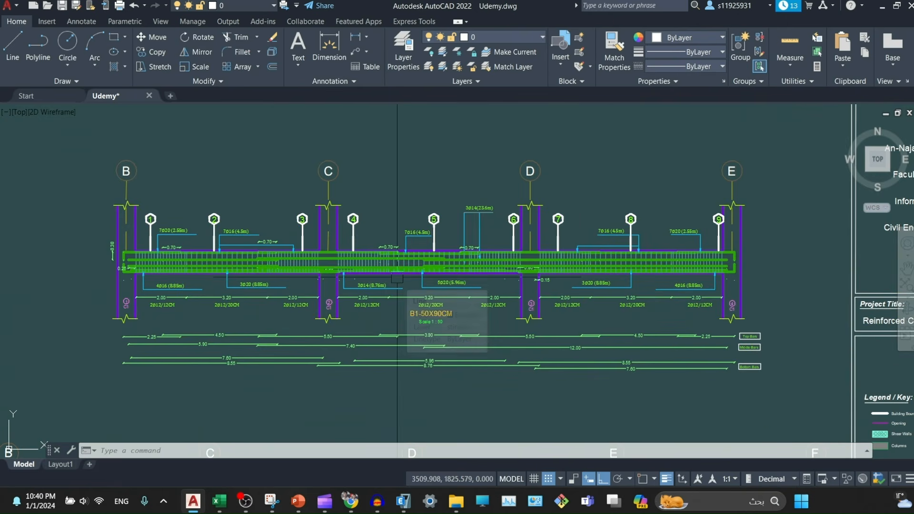